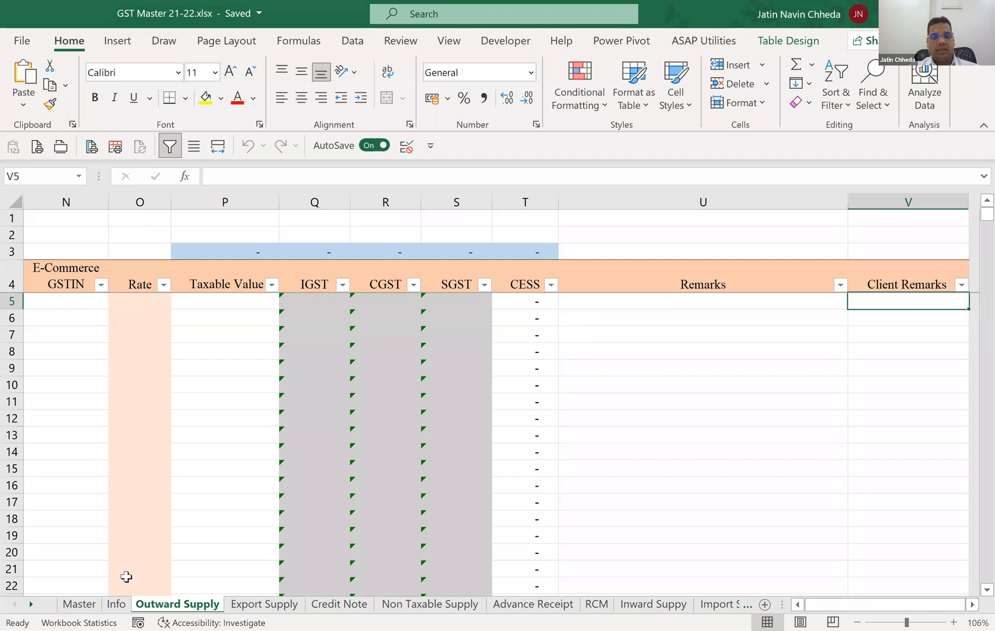
Examine the company header and the column headings of the outward supply table, from the Month column to Invoice Number.
left_click(101, 387)
key("ctrl+Home")
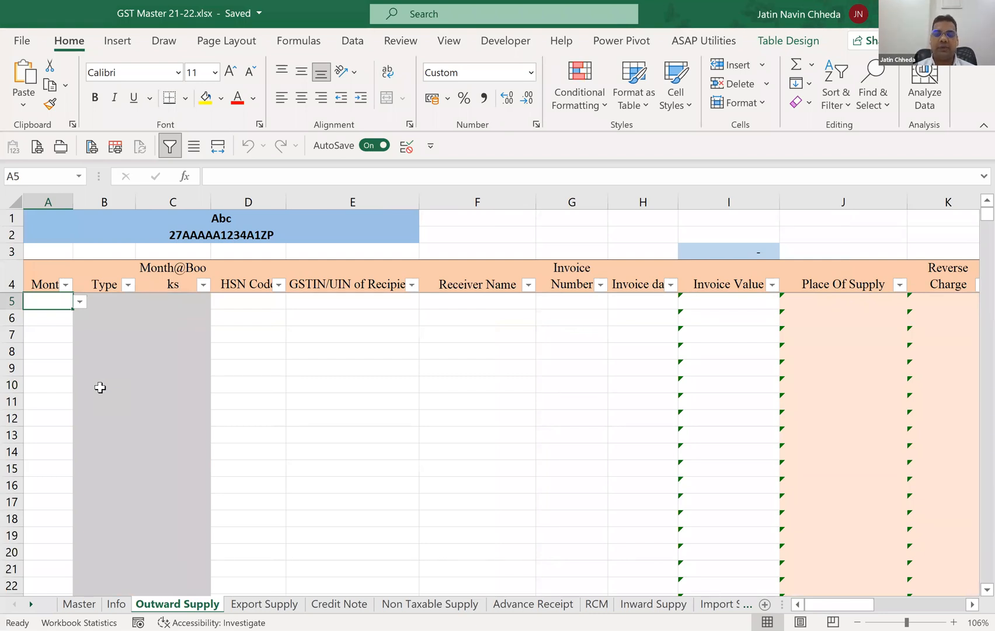
key("Up")
key("Up")
key("Up")
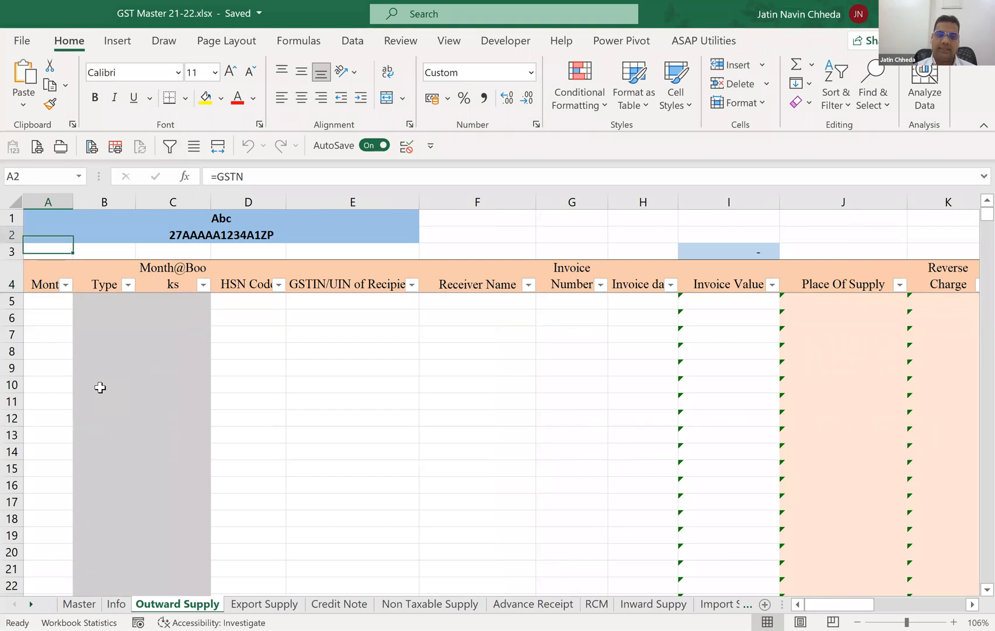
key("Down")
key("Down")
key("Right")
key("Right")
key("Right")
key("Right")
key("Right")
key("Right")
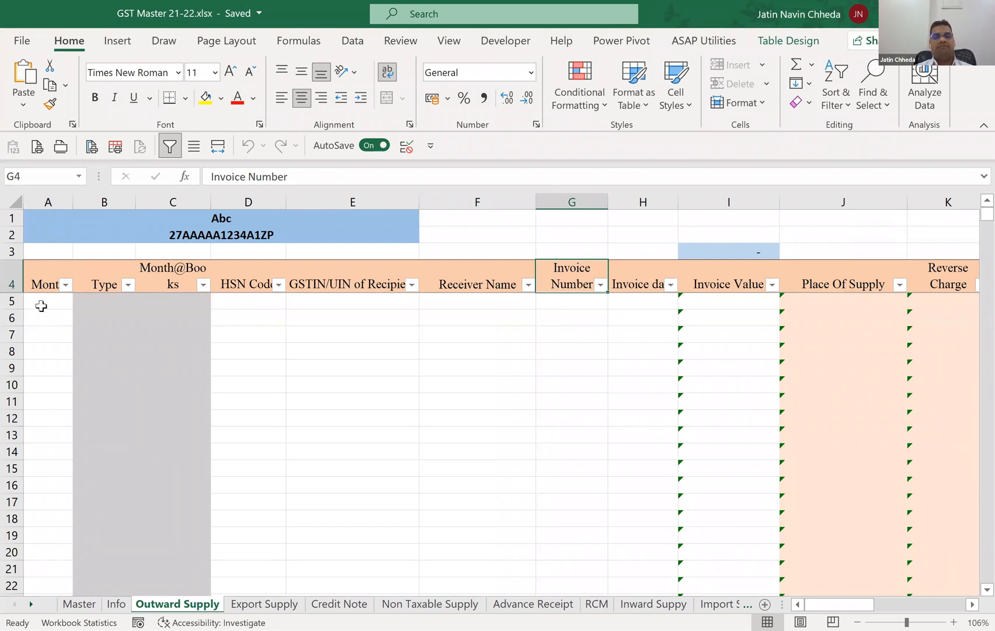
left_click(40, 305)
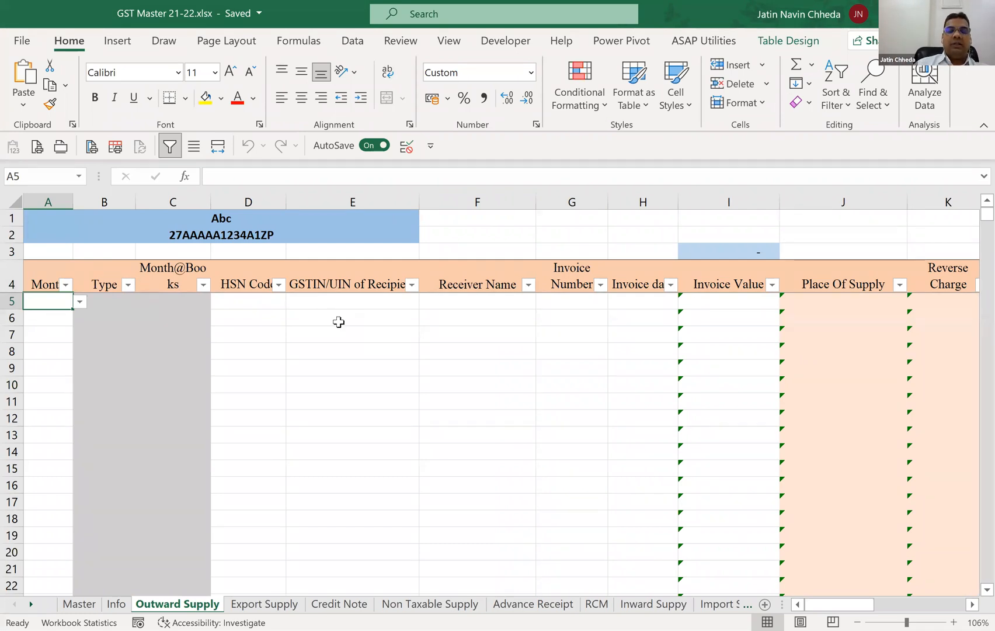
Copy the four invoices' recipient GSTINs, receiver names, invoice numbers and dates from the source workbook and paste them starting at E5.
left_click(336, 304)
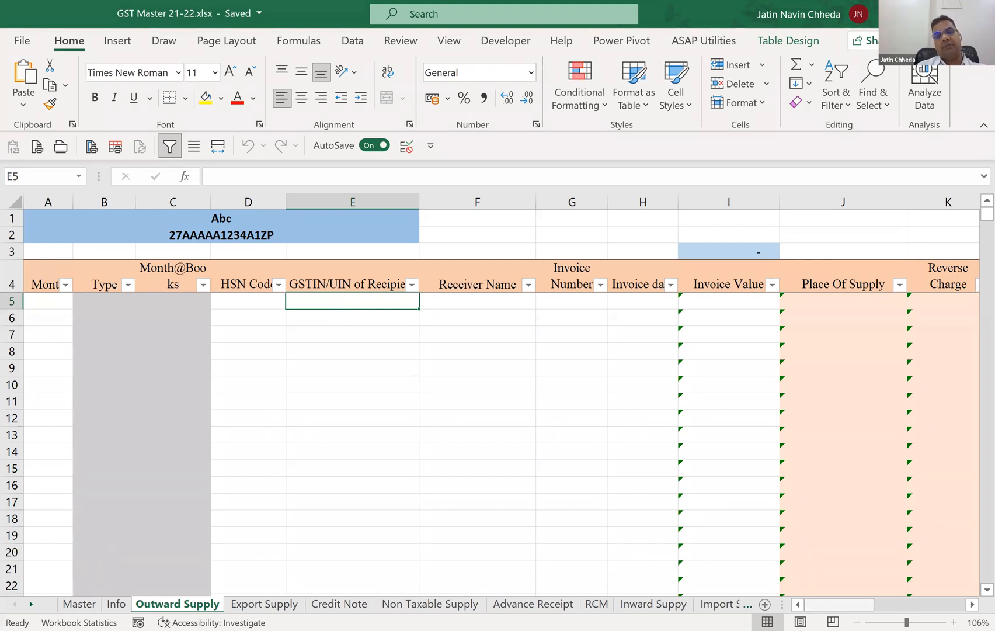
mouse_move(839, 604)
left_mouse_down()
mouse_move(930, 604)
mouse_move(839, 604)
left_mouse_up()
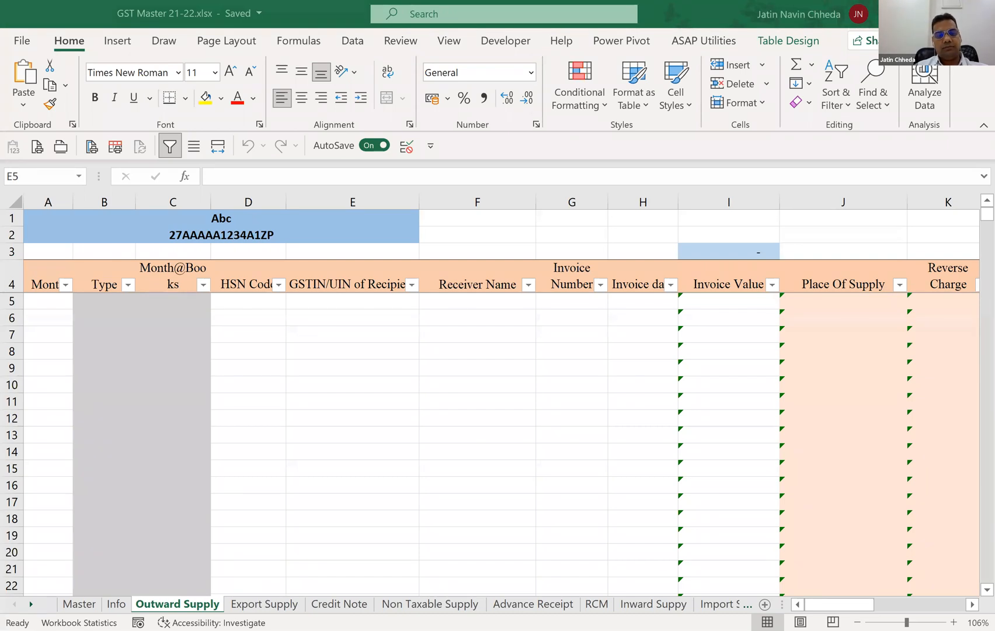
left_click(604, 431)
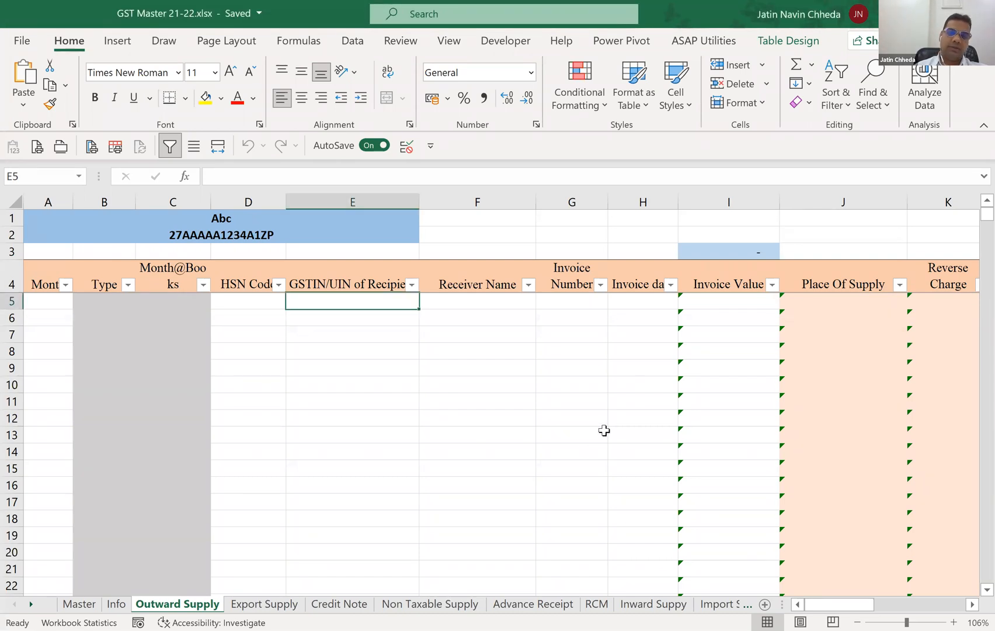
key("alt+Tab")
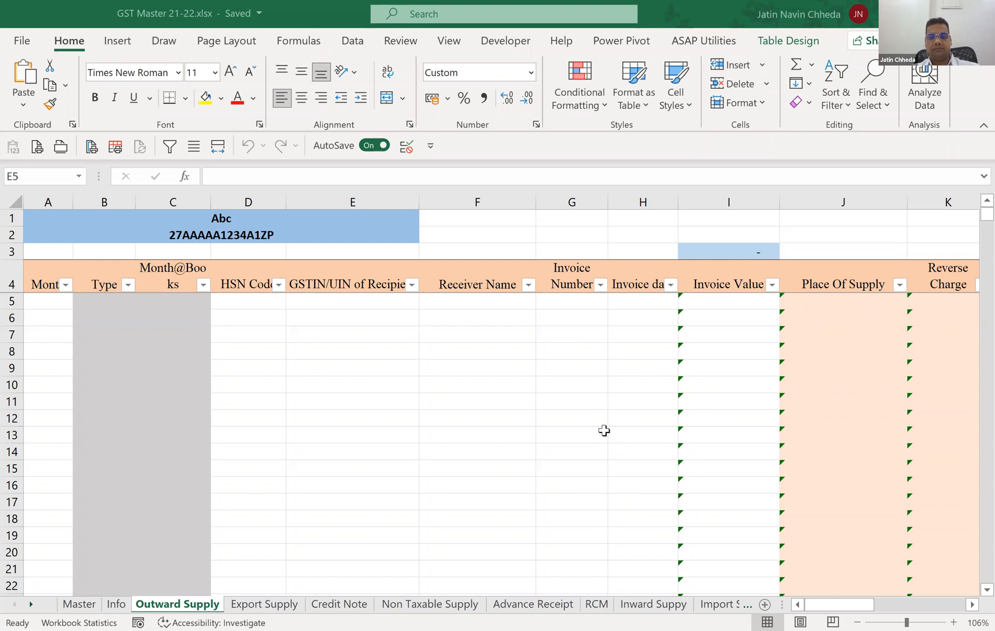
key("ctrl+c")
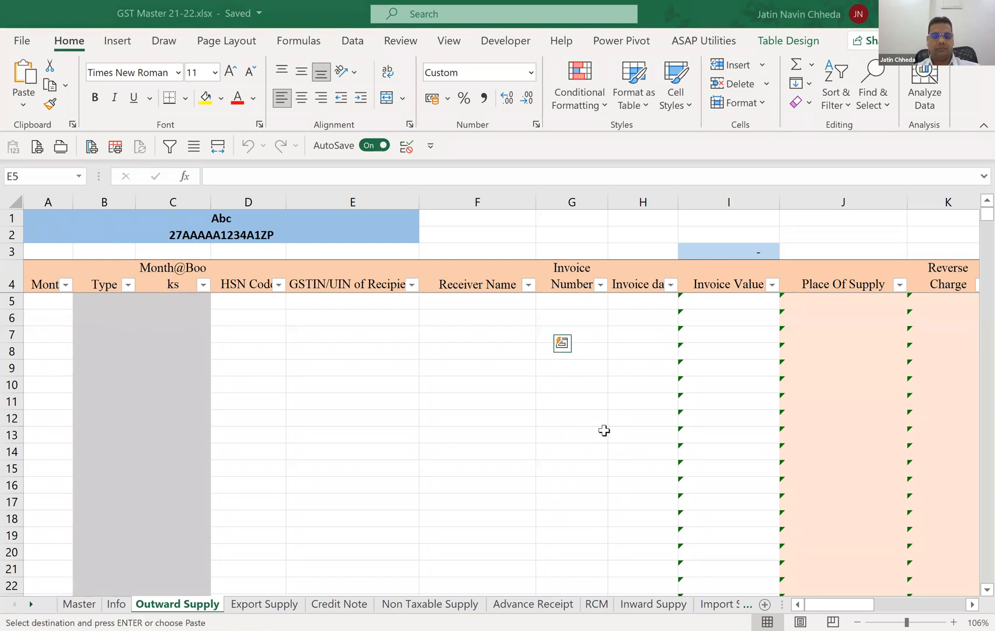
key("alt+Tab")
key("ctrl+v")
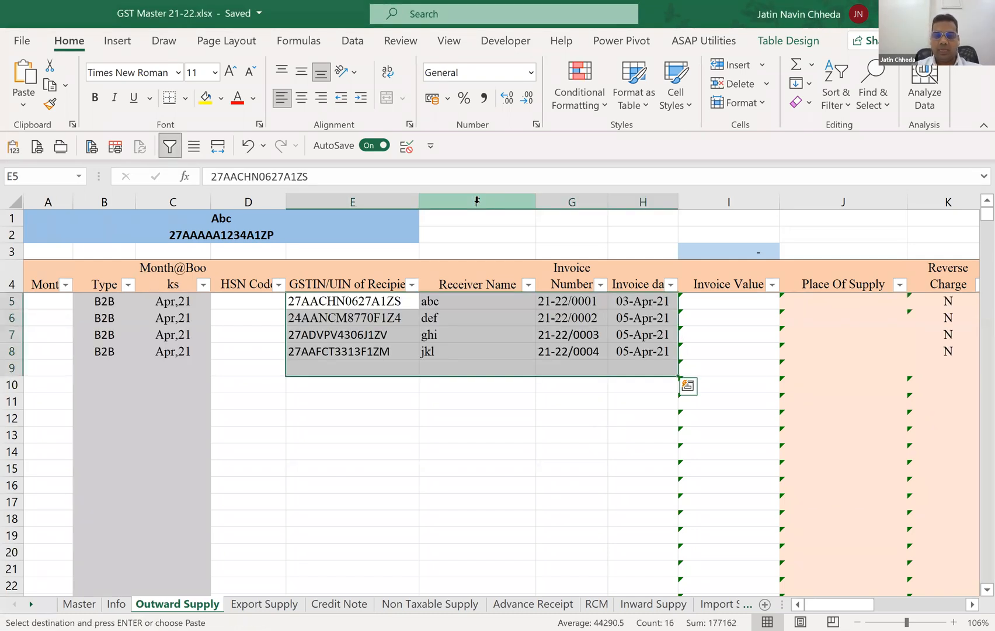
Clear the Type cells B5:B8 for the four pasted invoices.
key("Right")
key("Right")
key("Right")
key("Right")
key("Left")
key("Left")
key("Left")
key("Left")
key("Left")
key("Left")
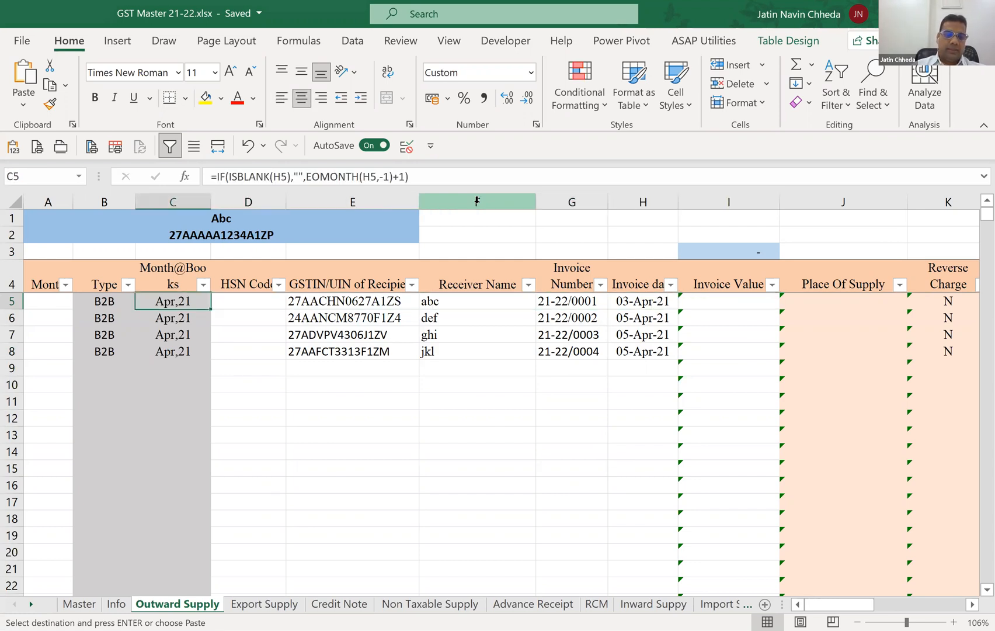
key("Left")
key("shift+Down")
key("shift+Down")
Clear the Month@Books cells C5:C9 beside the pasted invoices.
key("shift+Down")
key("Escape")
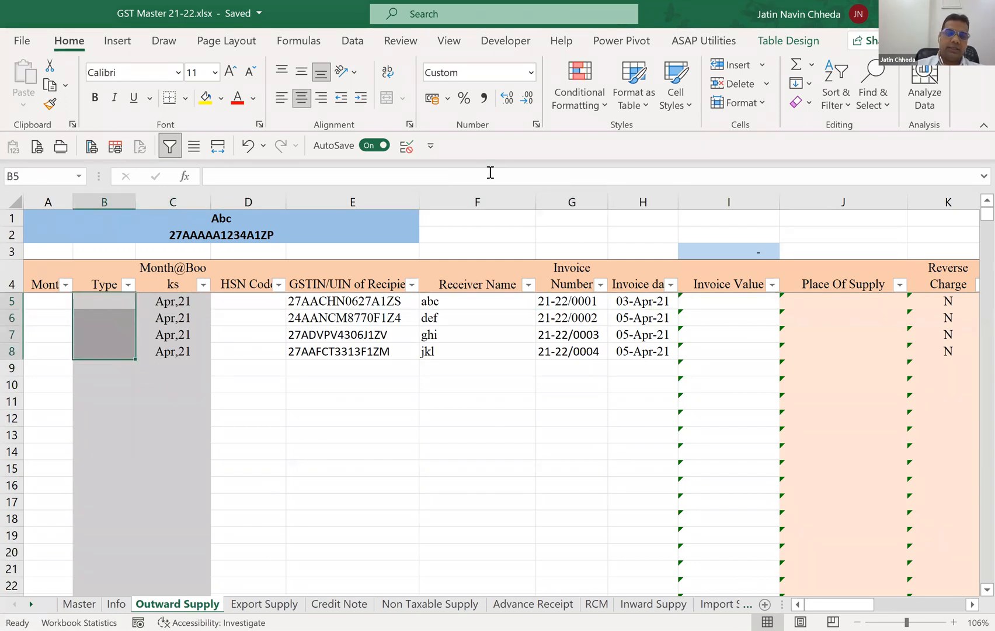
key("Right")
key("shift+Down")
key("shift+Down")
key("shift+Down")
key("Delete")
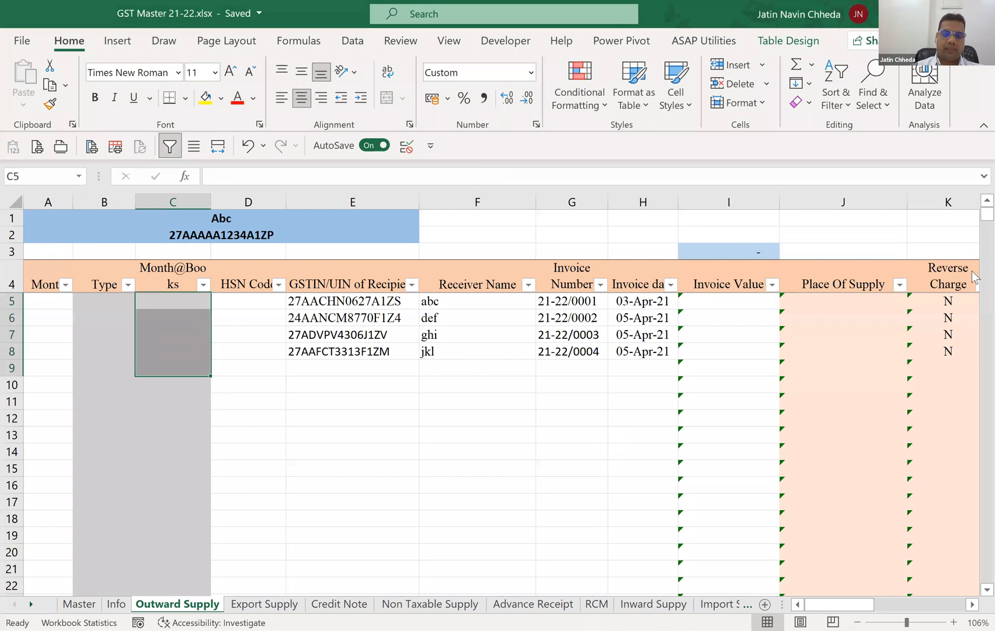
Copy the invoices' taxable values 98,000, 39,000, 2,520 and 4,750 from the source workbook and paste them starting at P5.
key("Right")
key("Right")
key("Right")
key("Right")
key("Right")
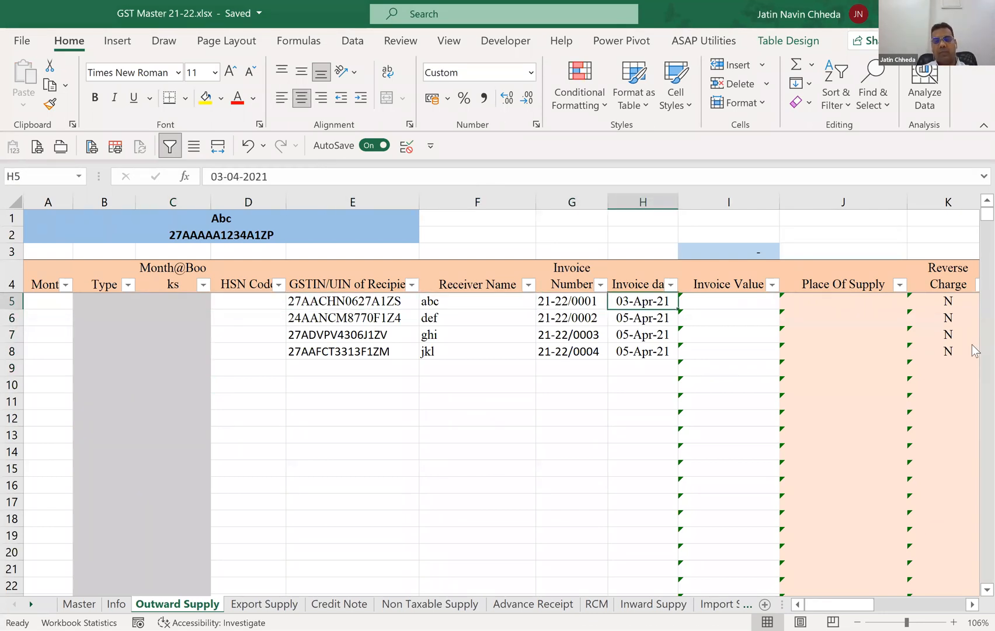
key("alt+Tab")
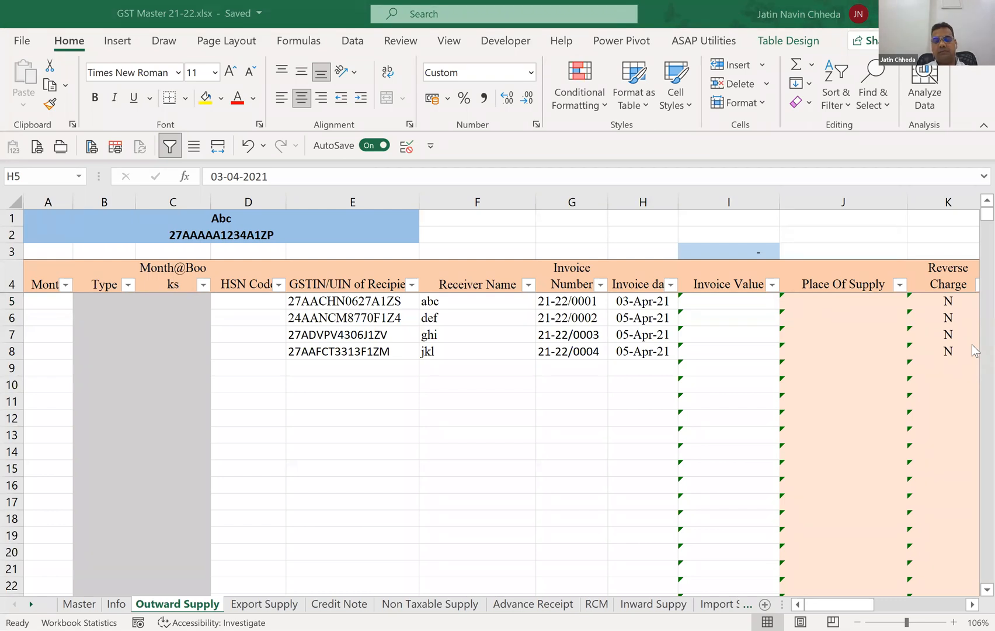
key("ctrl+c")
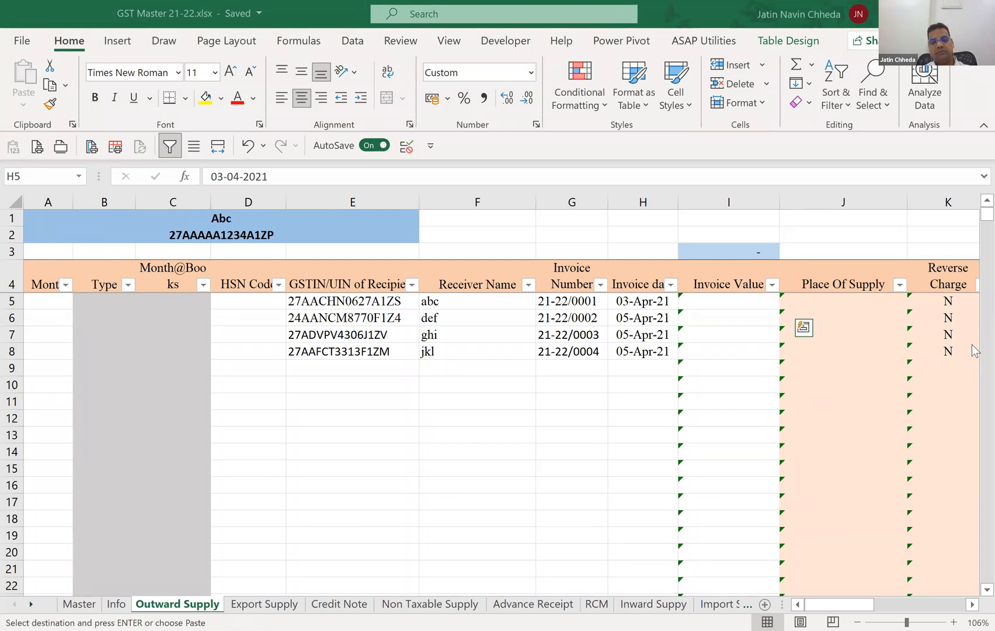
key("Right")
key("Right")
key("Right")
key("Right")
key("Right")
key("Right")
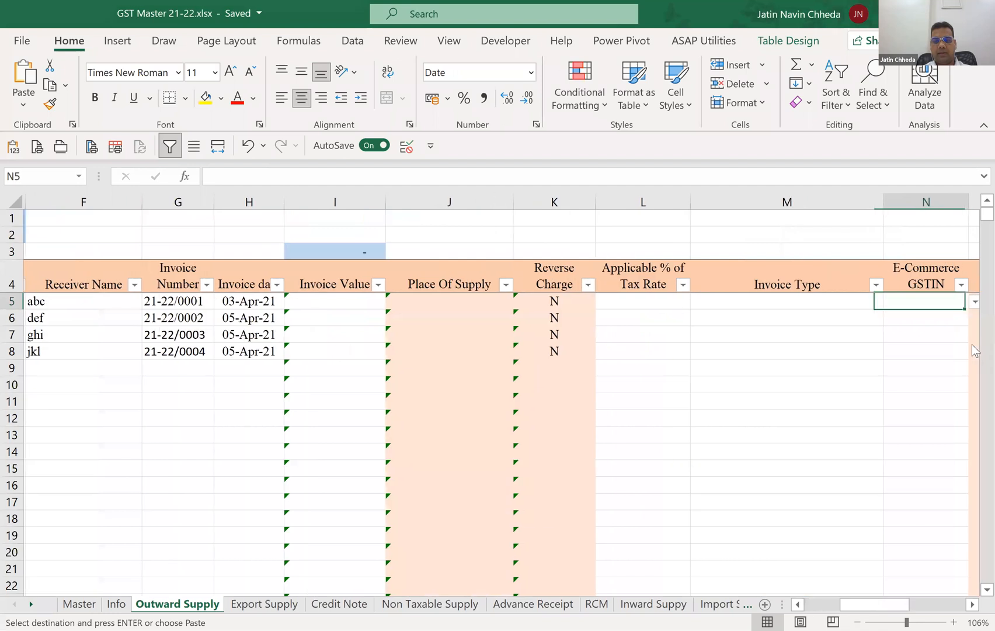
key("Right")
key("Right")
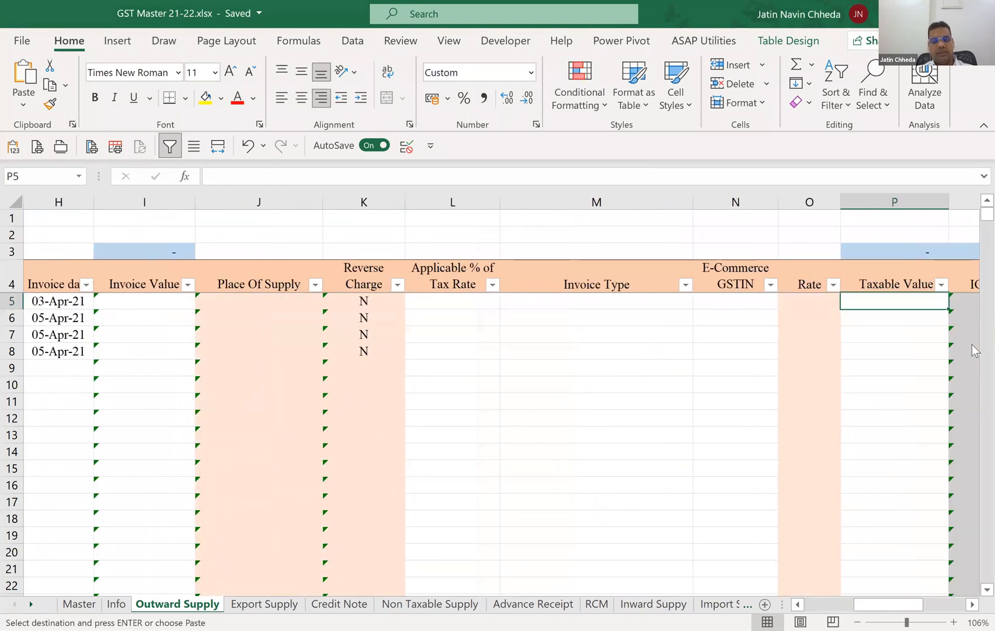
key("ctrl+v")
Enter a tax rate of 18 in O5 and fill it down to O8 for all four invoices.
key("Left")
type("18")
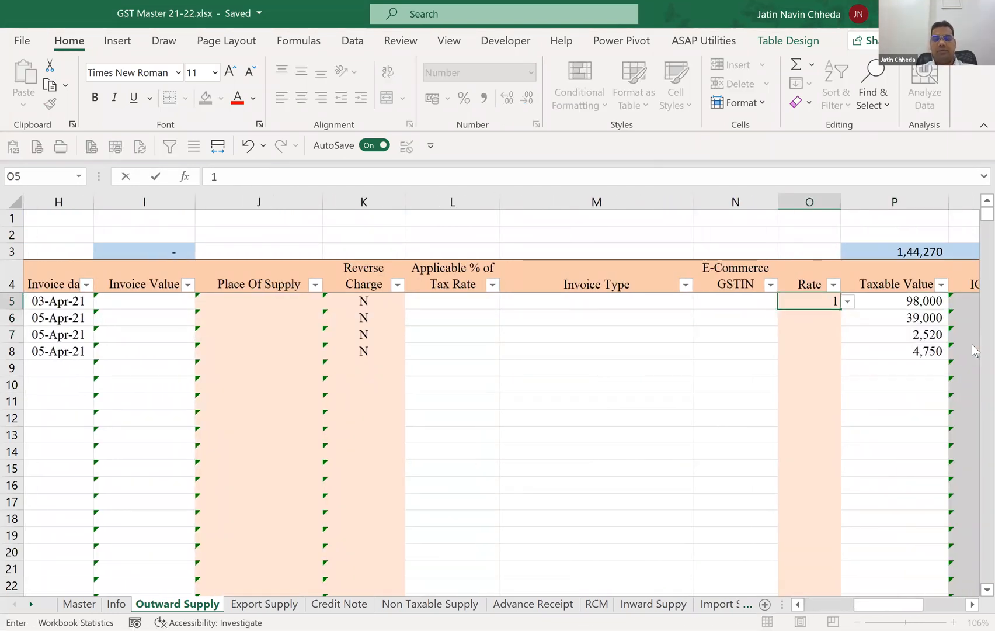
key("Return")
key("Up")
key("shift+Down")
key("shift+Down")
key("shift+Down")
key("ctrl+d")
key("Down")
key("Down")
key("Down")
key("Up")
key("Up")
key("Up")
Review row 5 across the taxable value and GST columns and back to the invoice details.
key("Right")
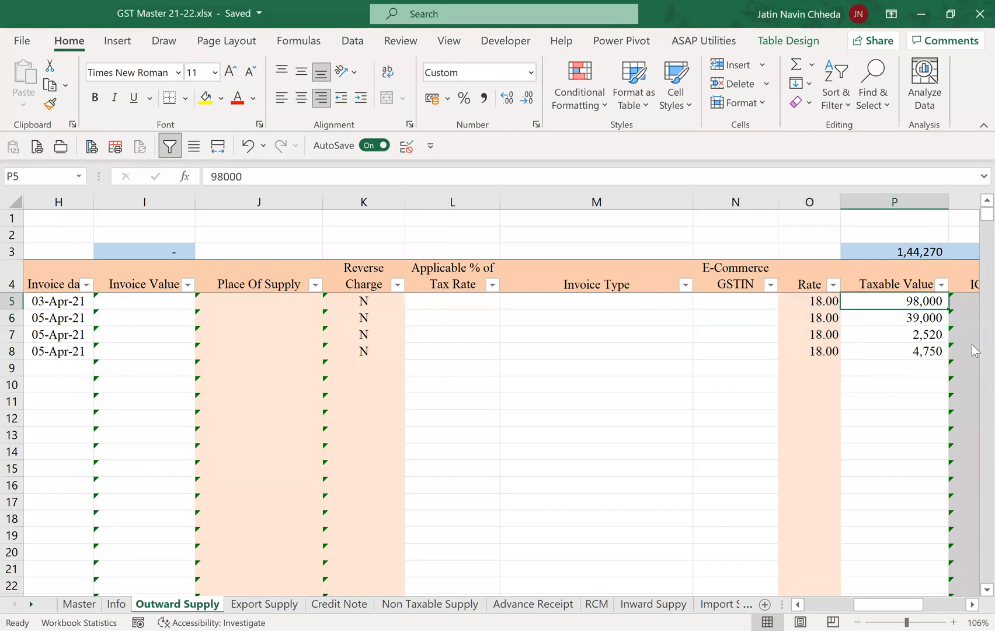
key("Right")
key("Right")
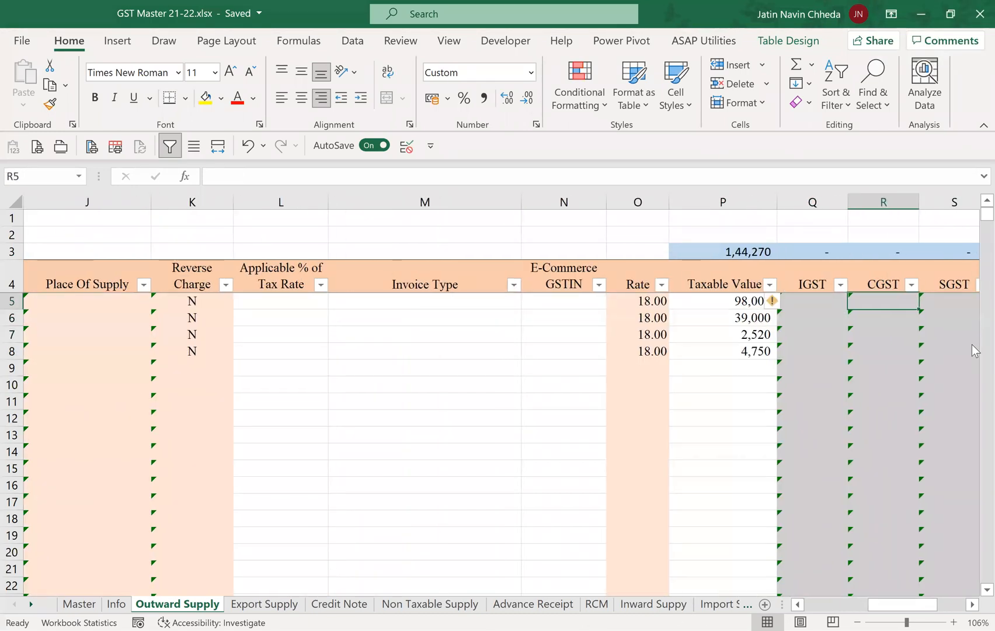
scroll(972, 343, "right", 3)
key("Left")
key("Left")
key("Left")
key("Left")
key("Left")
key("Left")
key("Left")
key("Left")
key("Left")
key("Left")
key("Left")
key("Left")
key("Left")
key("Left")
key("Left")
key("Left")
key("Left")
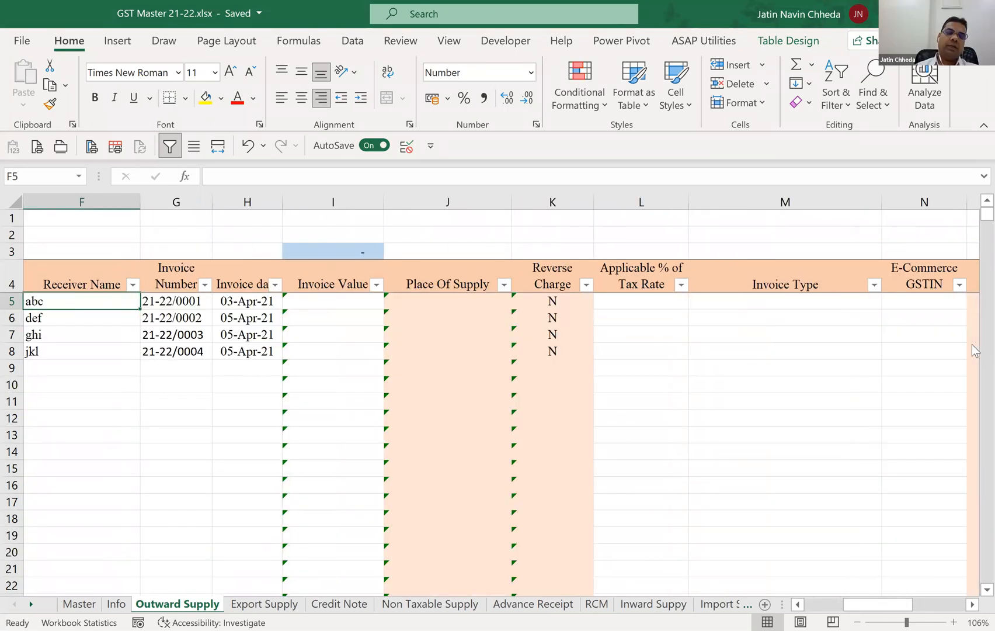
key("Right")
key("Right")
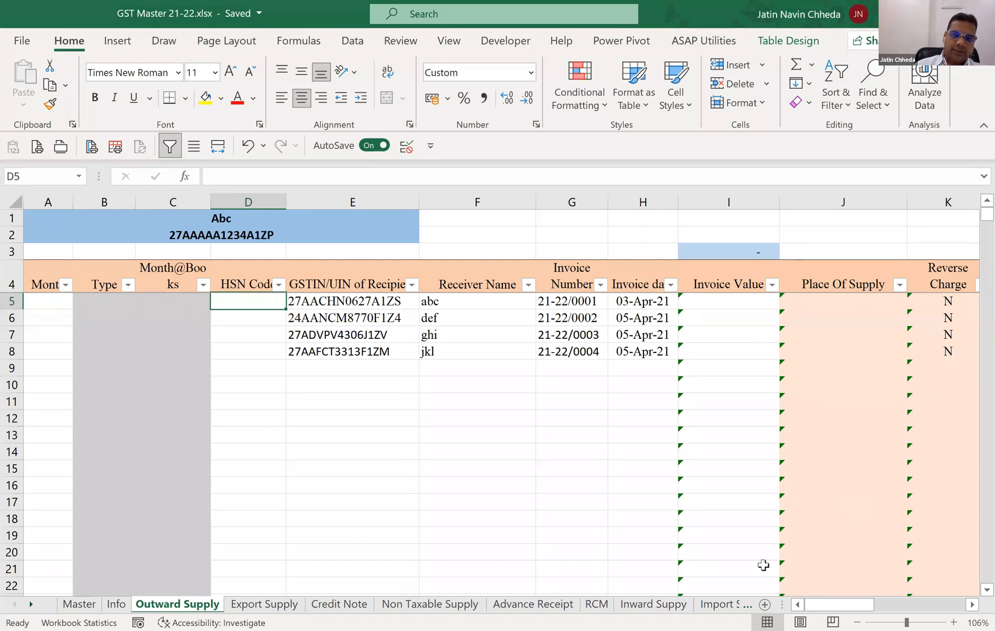
Open the Master sheet and examine its list of state codes and names in column B.
left_click(79, 603)
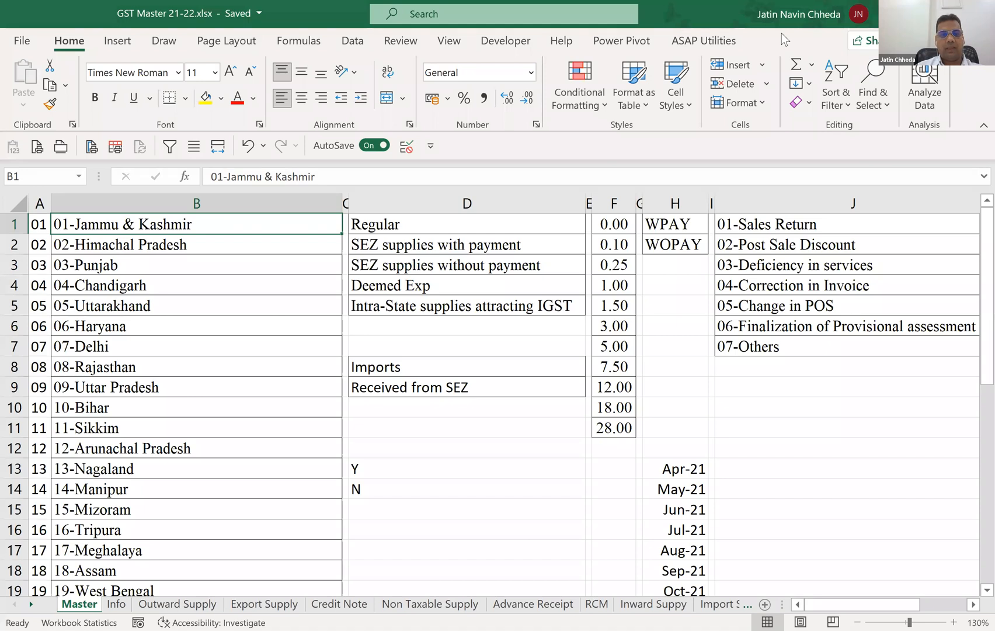
left_click(616, 353)
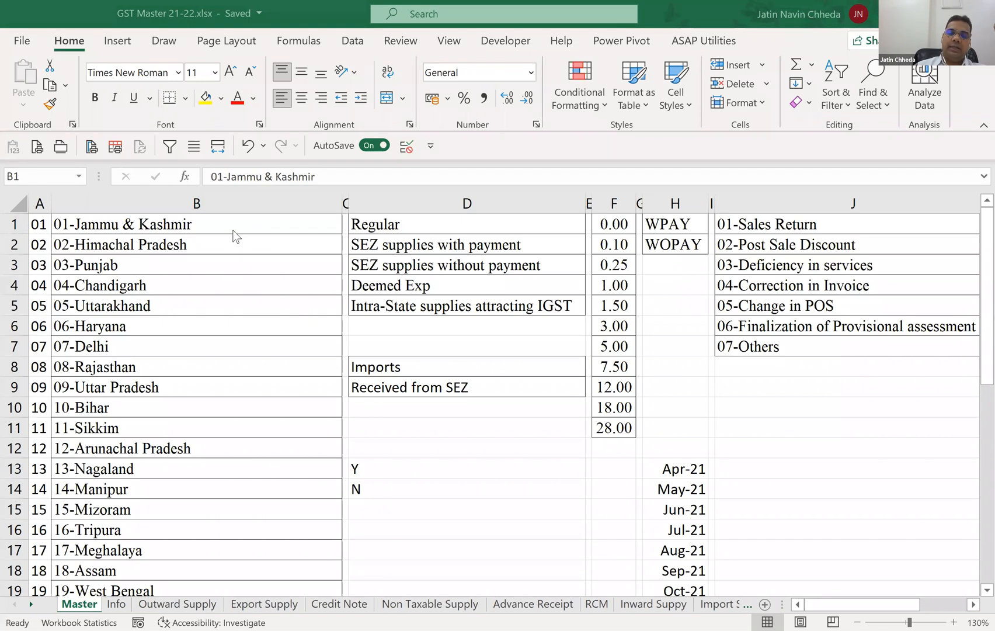
left_click(350, 227)
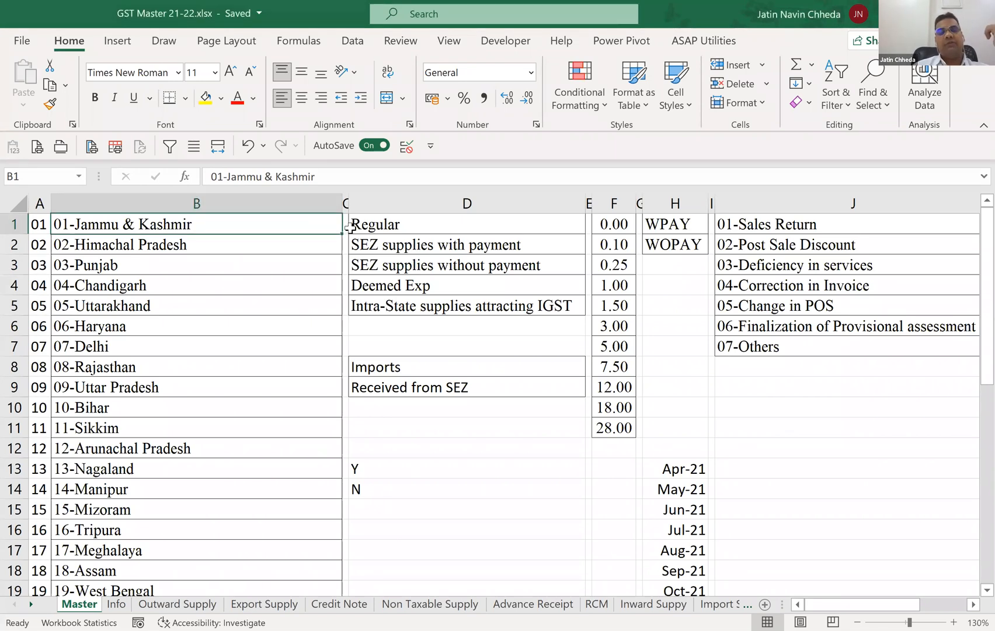
key("Down")
key("Down")
key("Down")
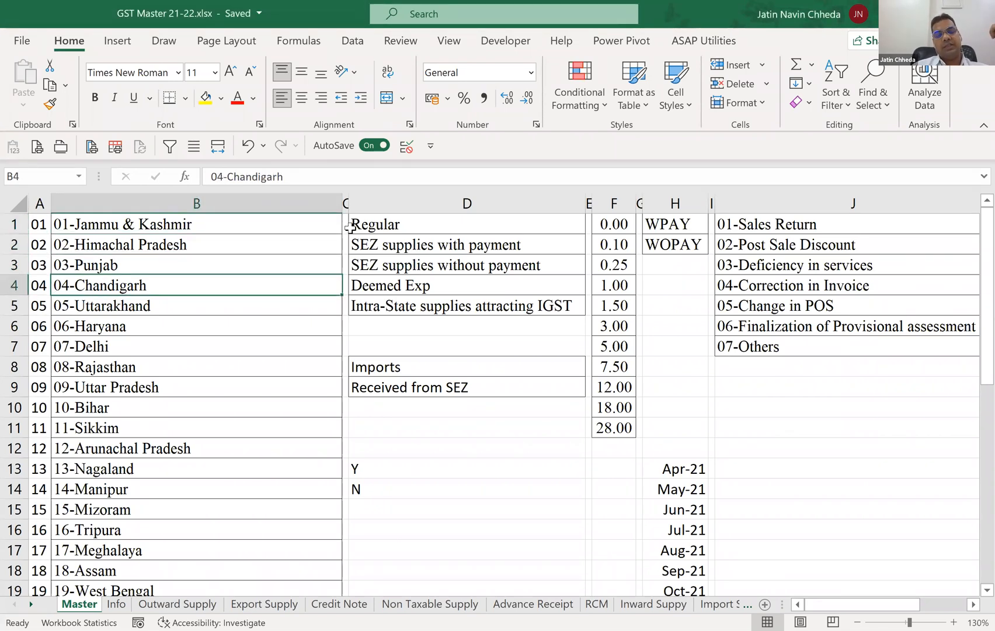
Examine the invoice type list in D1:D5 and the neighbouring tax rate list on the Master sheet.
left_click(351, 229)
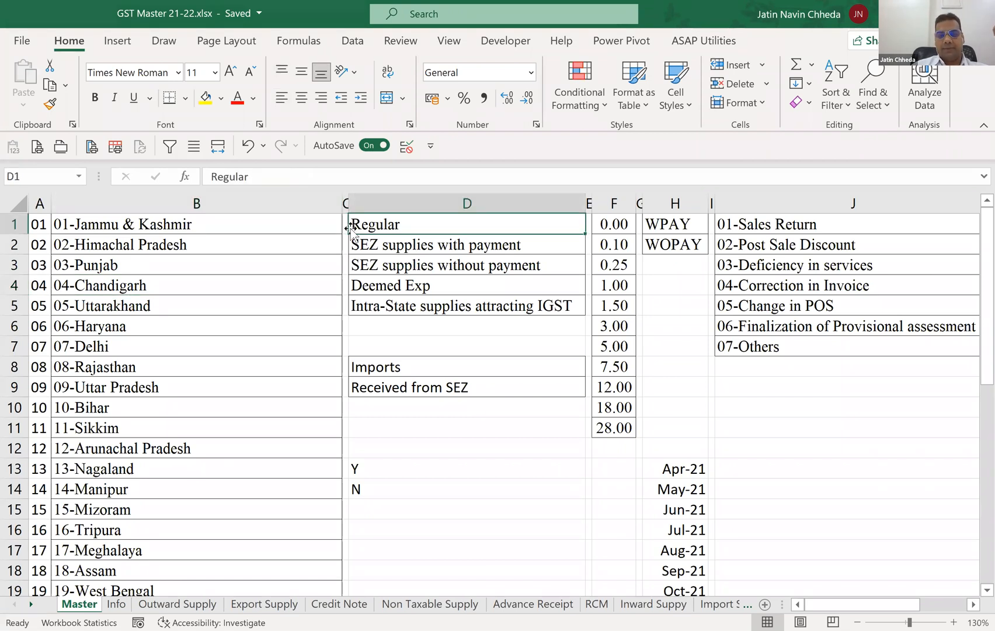
key("shift+Down")
key("shift+Down")
key("shift+Down")
key("shift+Down")
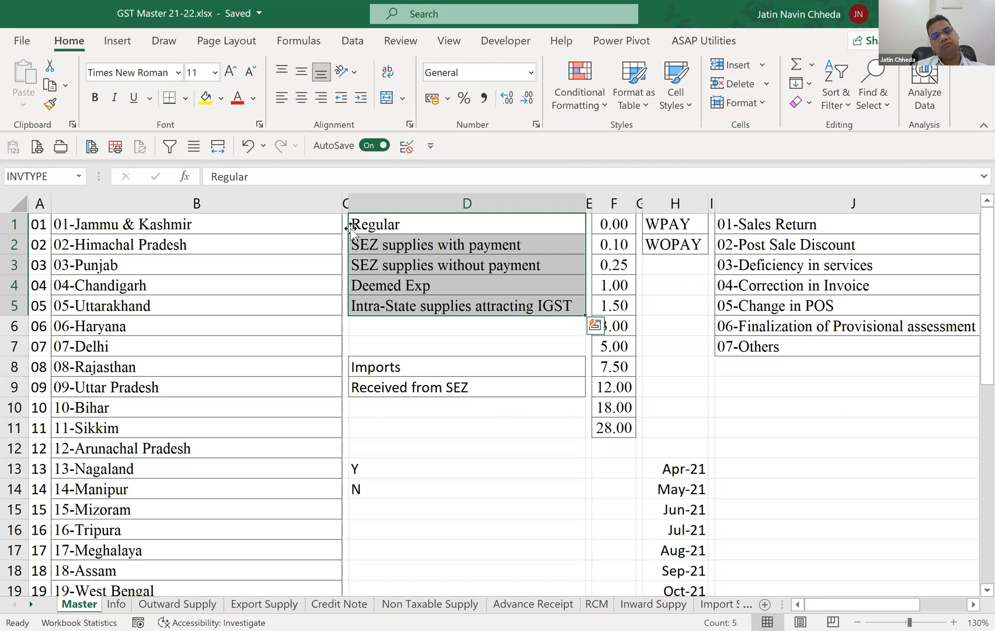
key("Right")
key("Right")
key("Right")
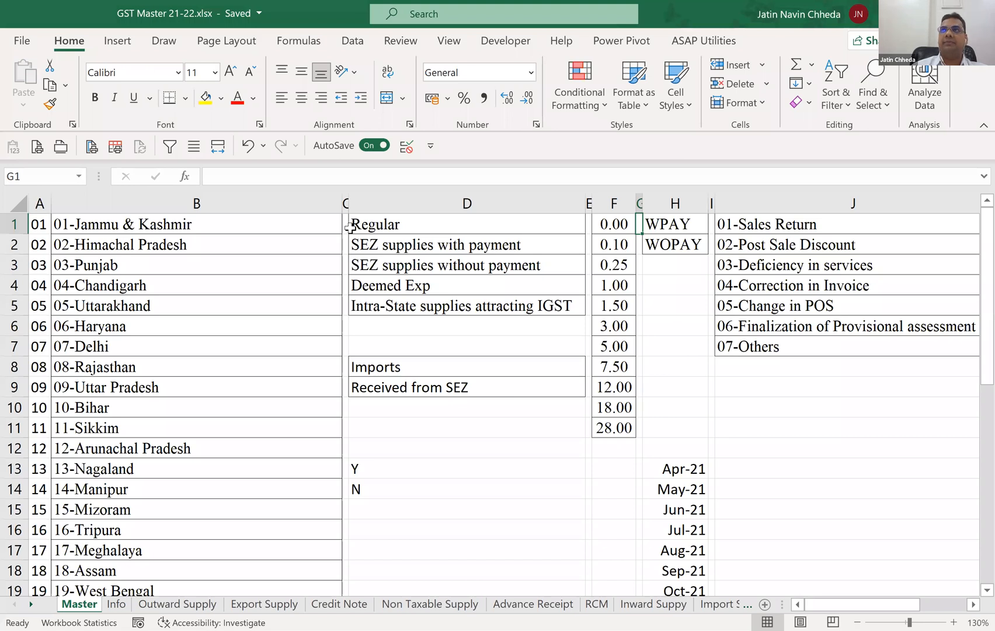
key("Left")
key("Left")
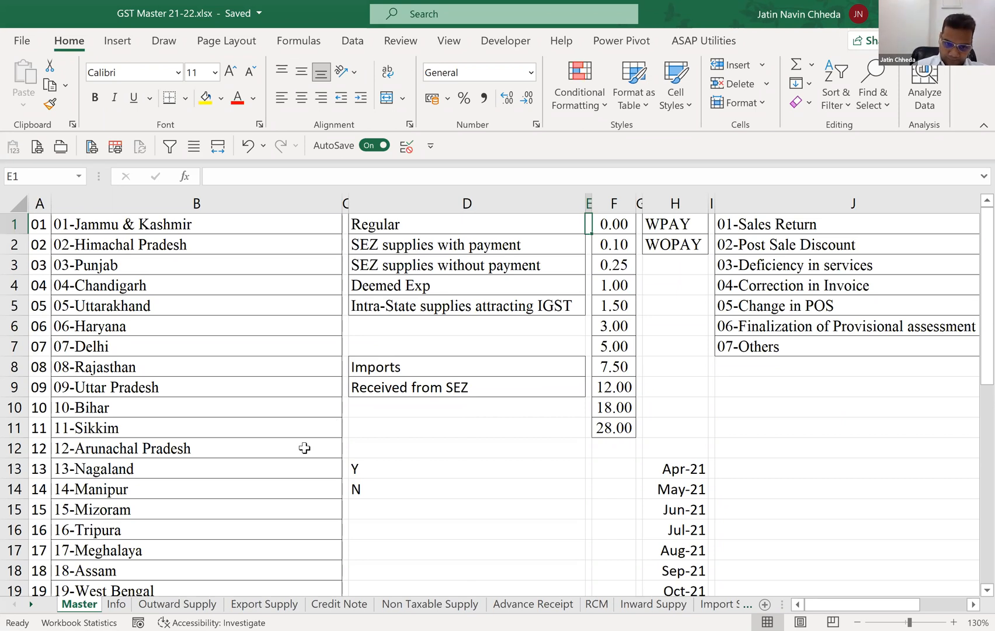
Return to the Outward Supply sheet and examine its Month, Type, Month@Books and HSN Code columns.
left_click(186, 604)
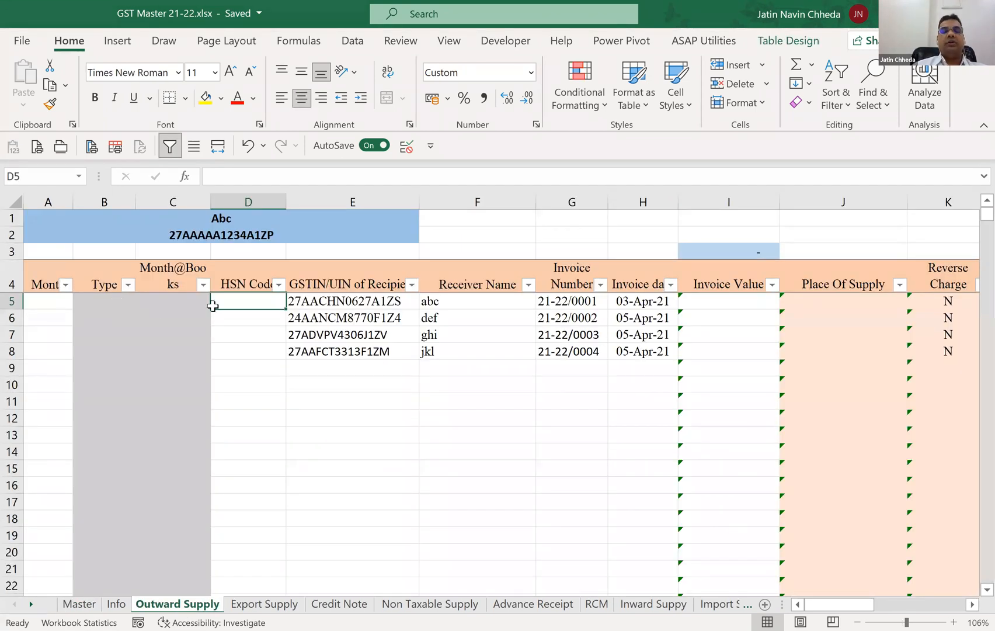
key("Left")
key("Left")
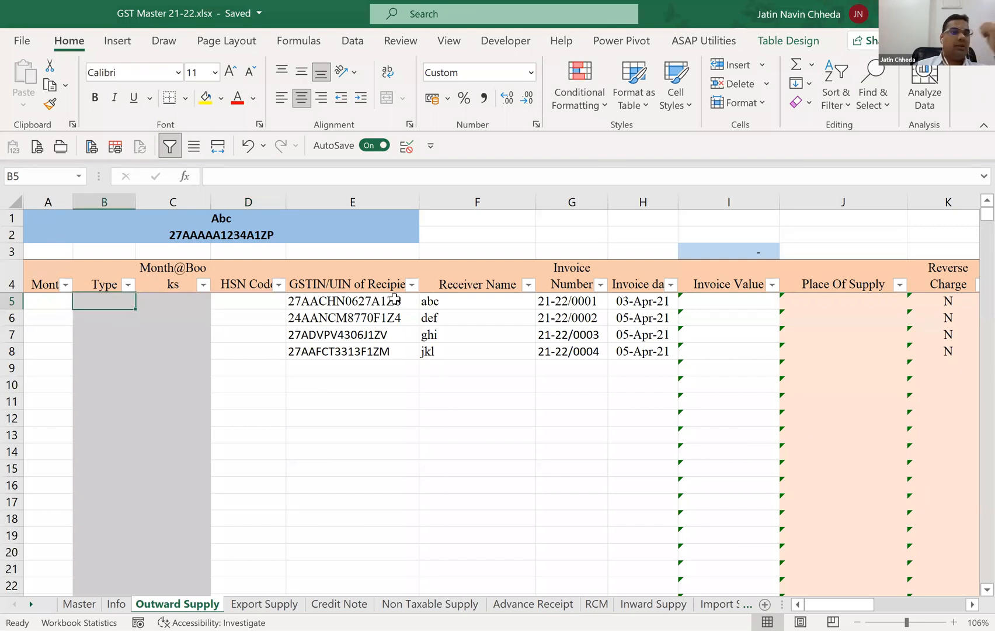
key("Right")
key("Right")
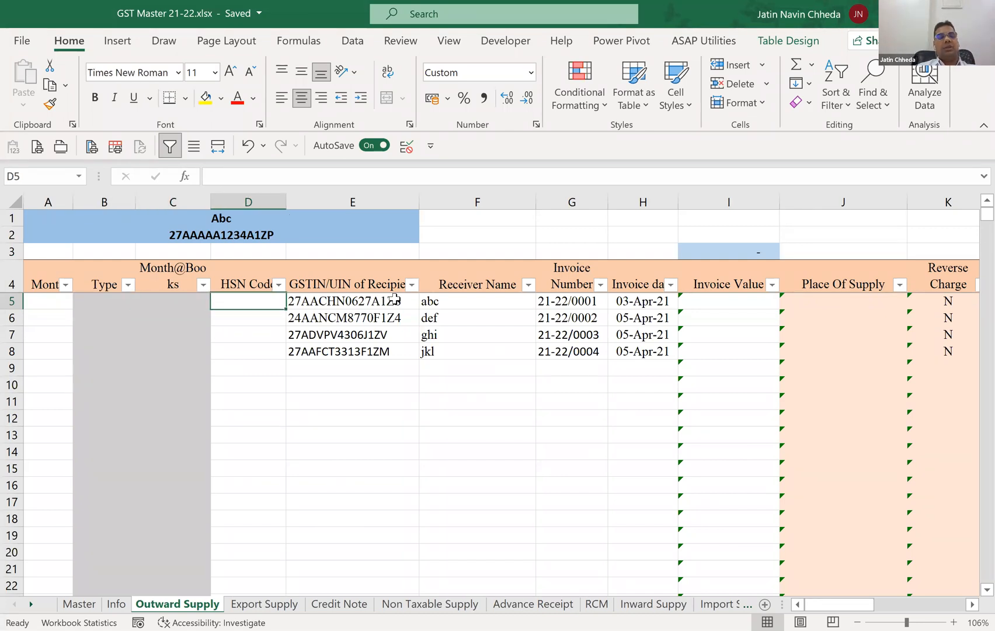
key("Left")
key("Left")
key("Up")
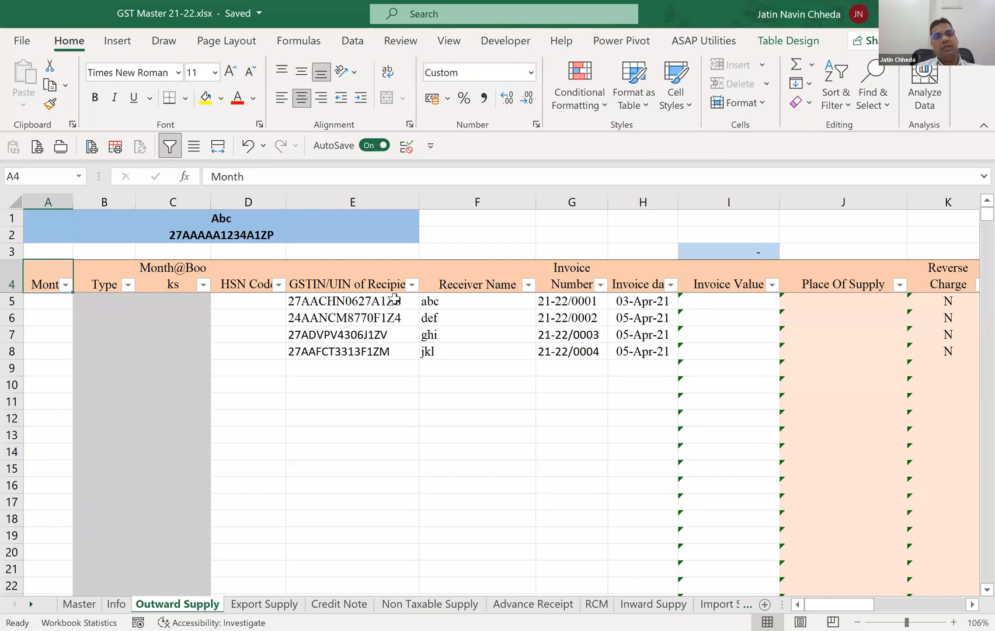
Examine the Month, Type, Month@Books, HSN Code and recipient GSTIN columns in the first invoice rows.
key("Down")
key("Down")
key("Down")
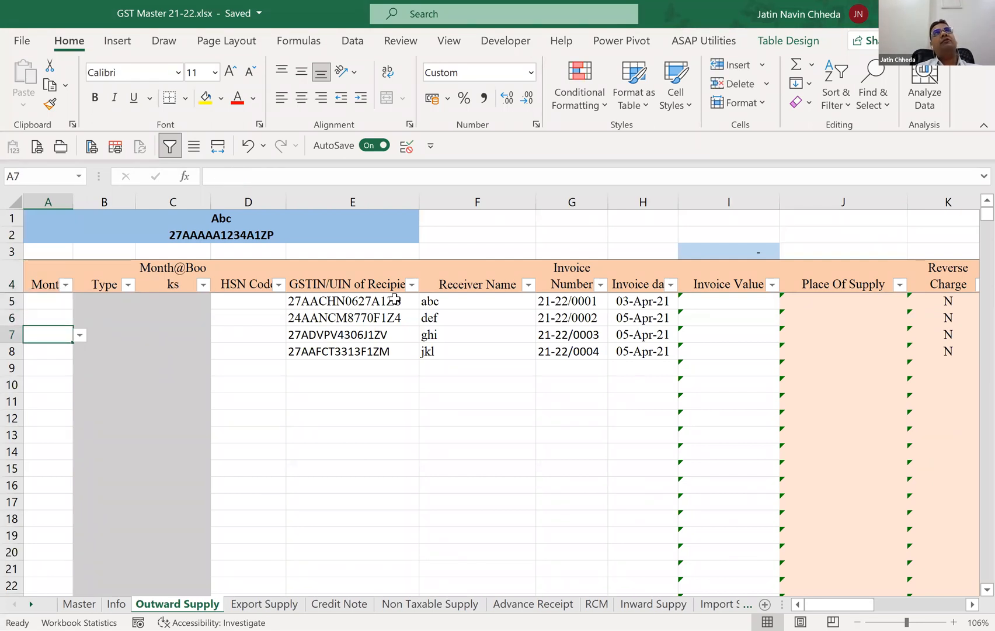
key("Up")
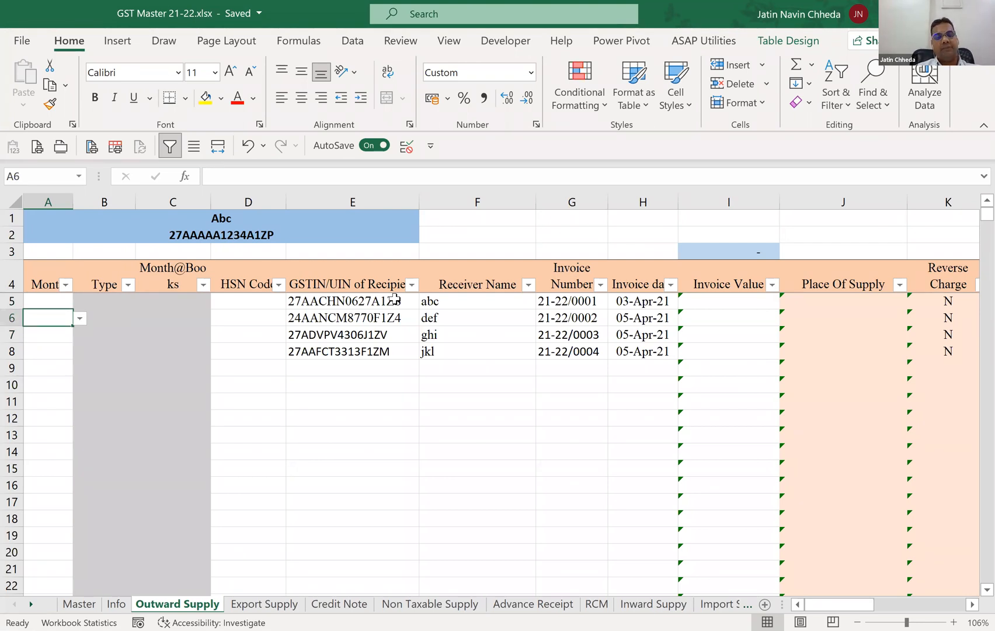
key("Right")
key("Up")
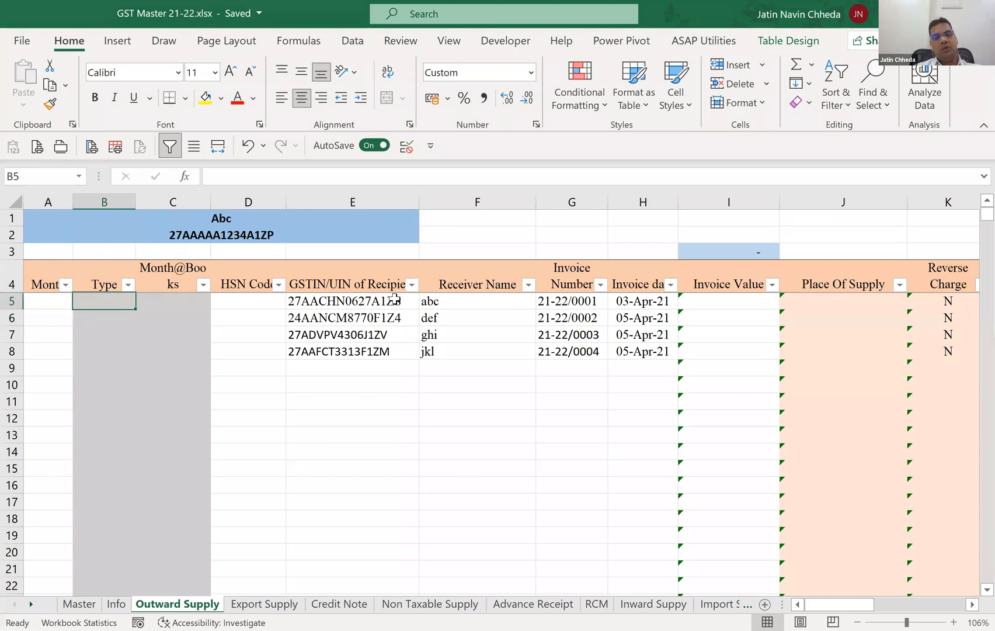
left_click(394, 299)
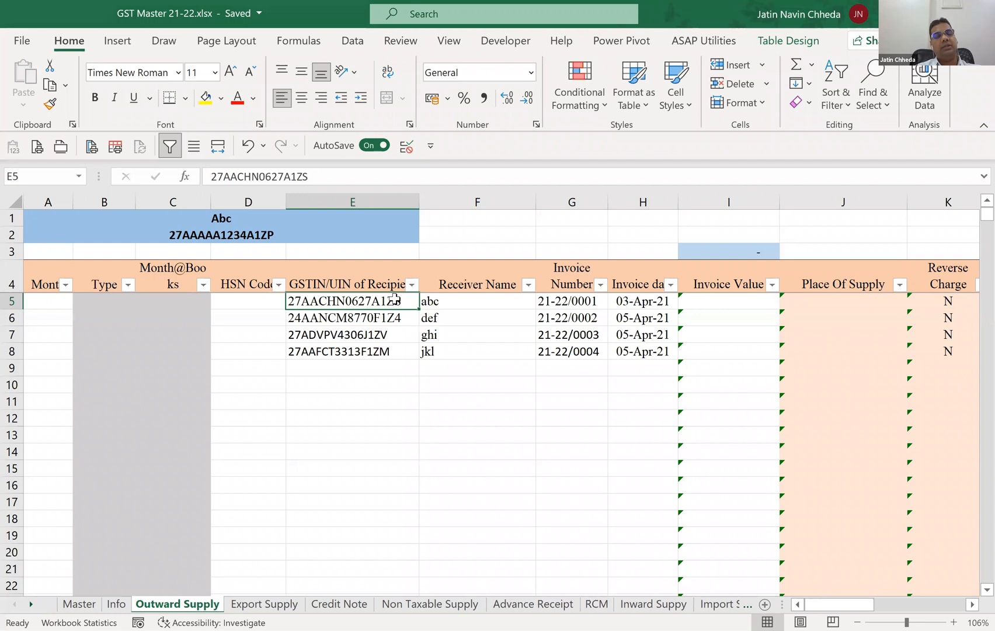
key("Left")
key("Left")
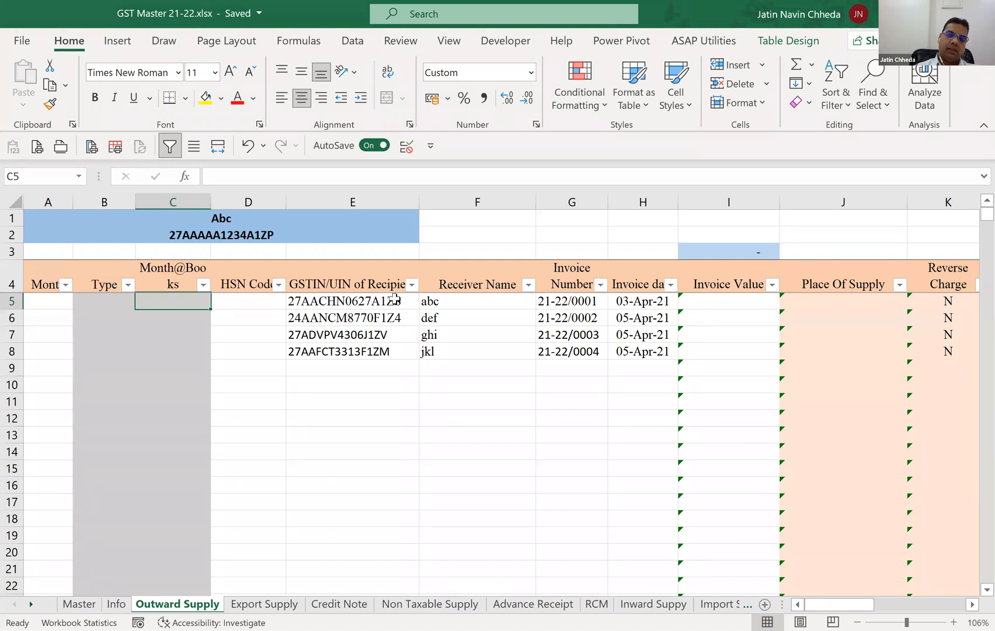
key("Right")
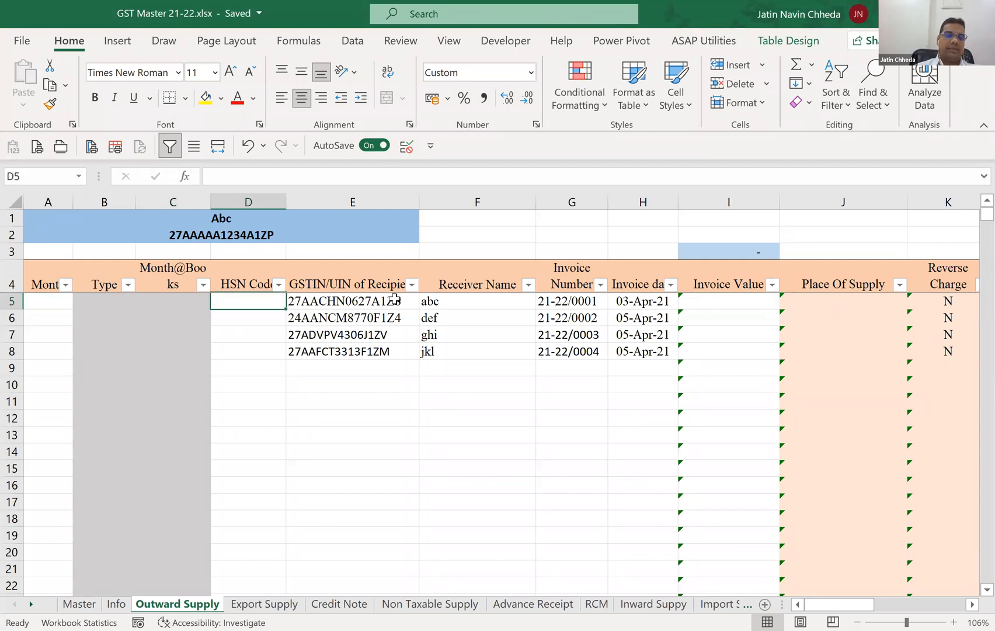
key("Right")
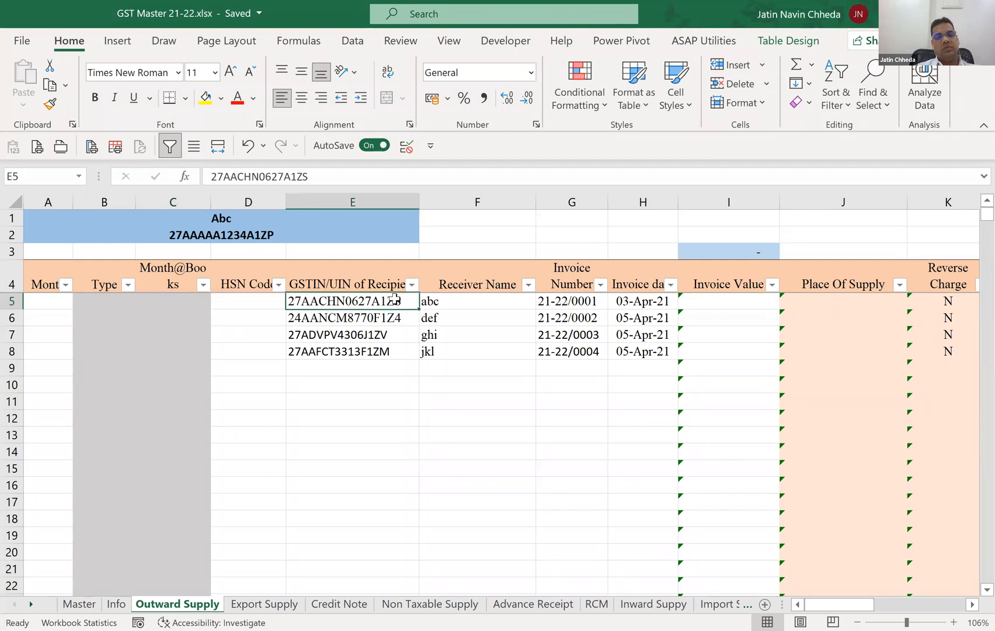
Review row 5 from Receiver Name through Place Of Supply, Reverse Charge, Invoice Type and E-Commerce GSTIN to Rate.
key("Right")
key("Right")
key("Right")
key("Right")
key("Right")
key("Right")
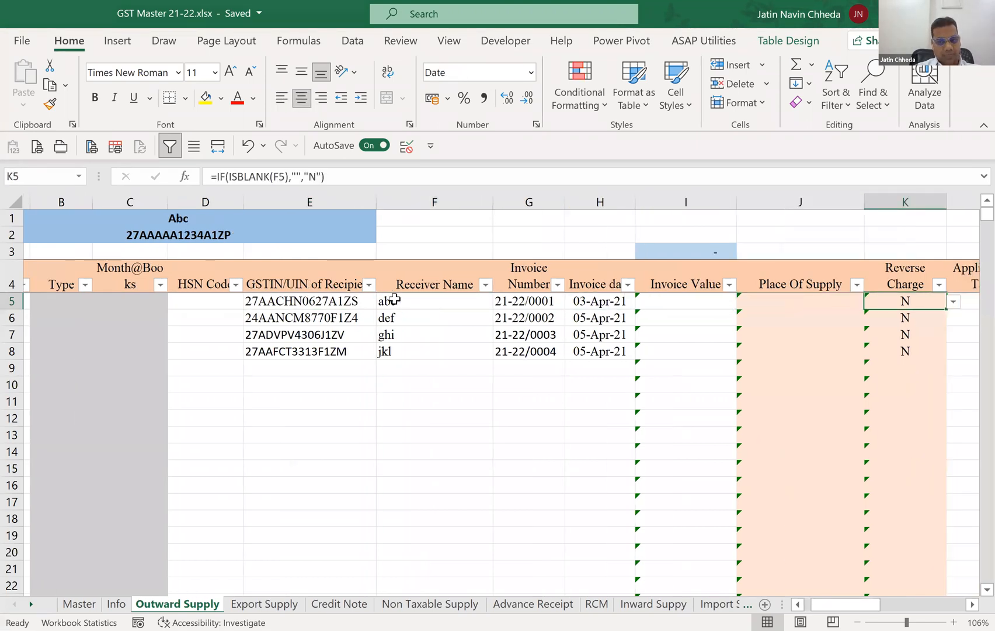
key("Right")
key("Right")
key("Right")
key("Right")
key("Left")
key("Left")
key("Left")
key("Left")
key("Left")
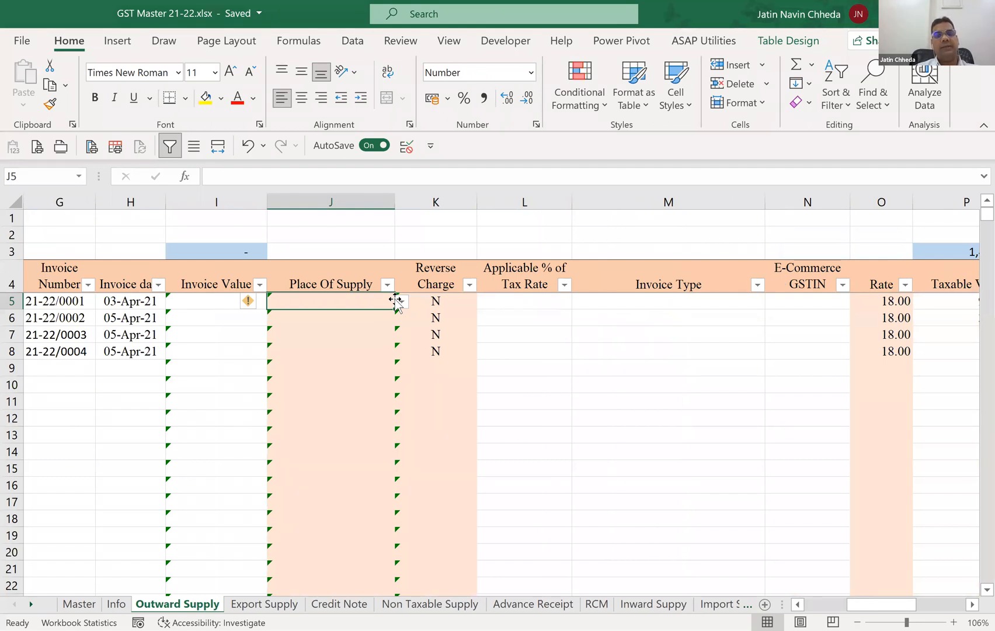
key("Right")
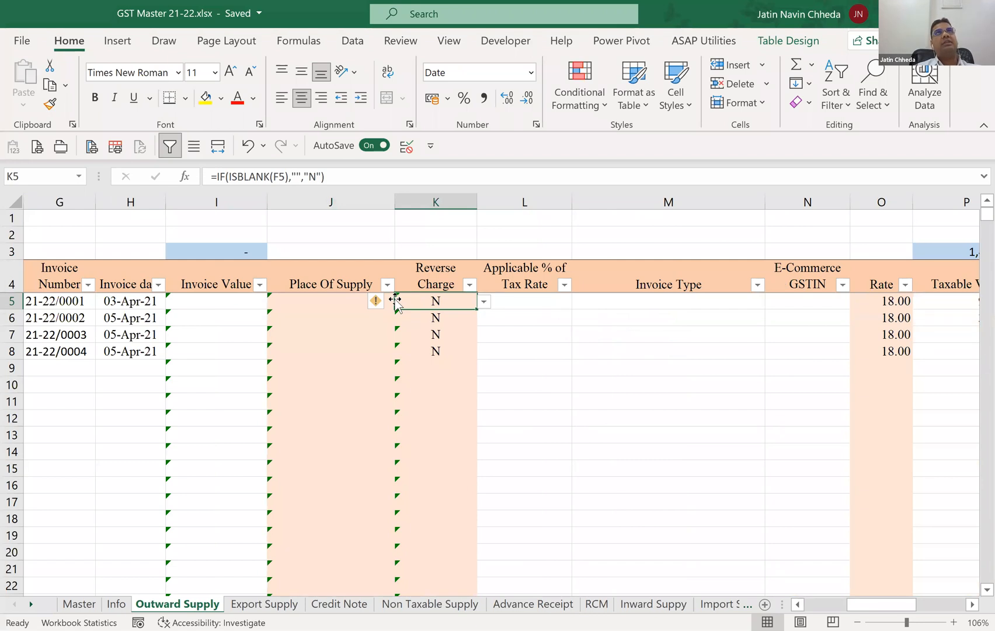
key("Right")
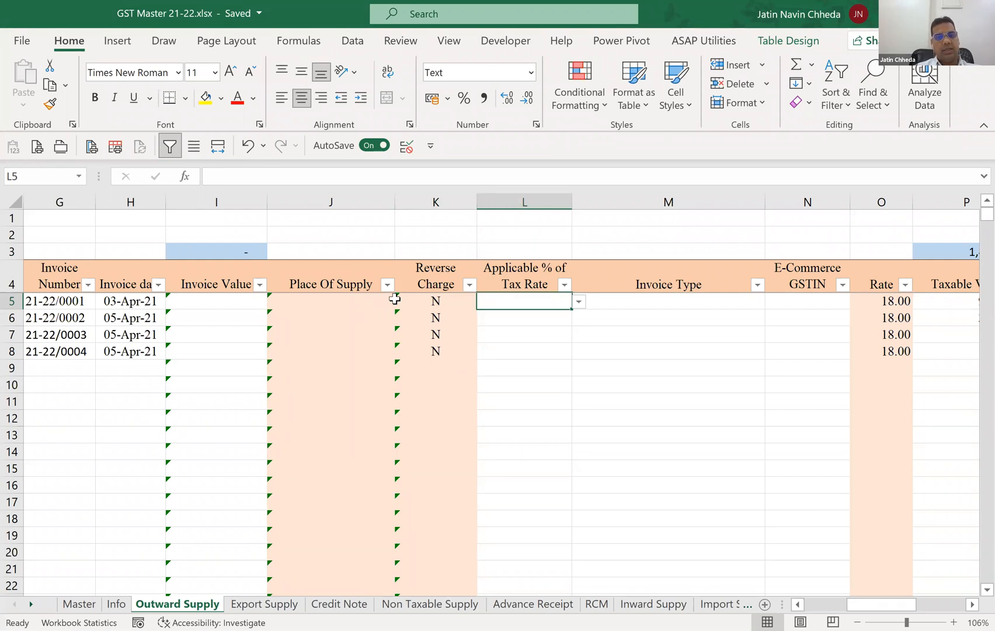
key("Right")
key("Right")
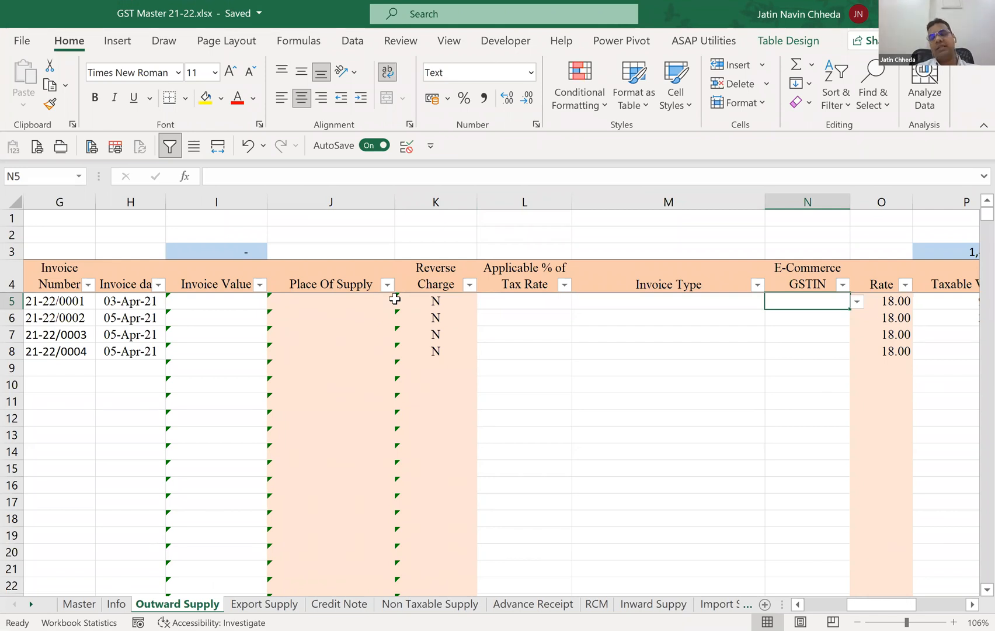
key("Right")
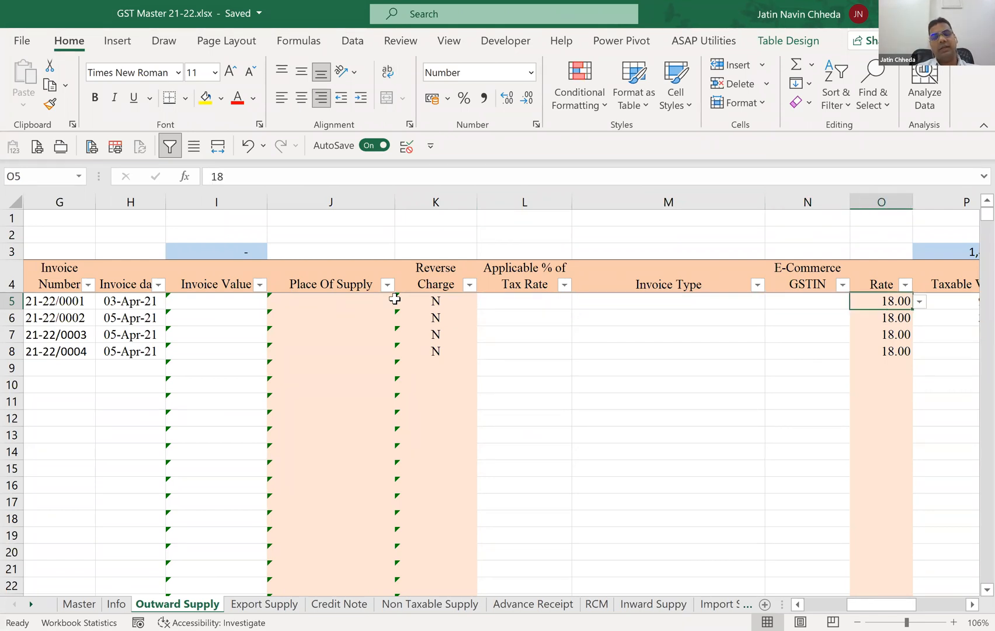
Review row 5 from Taxable Value through the tax columns to Remarks, and return to cell A5.
key("Right")
key("Right")
key("Right")
key("Right")
key("Right")
key("Right")
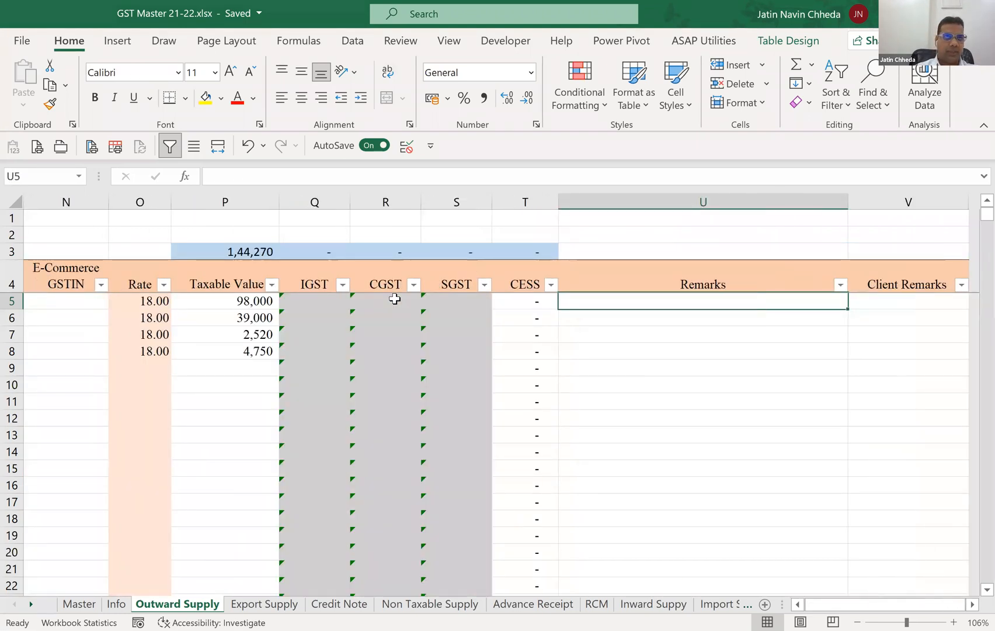
key("Left")
key("Left")
key("Left")
key("Left")
key("Left")
key("Left")
key("Left")
key("Left")
key("Left")
key("Left")
key("Left")
key("Left")
key("Left")
key("Left")
key("Left")
key("Left")
key("Left")
key("Left")
key("Left")
key("Left")
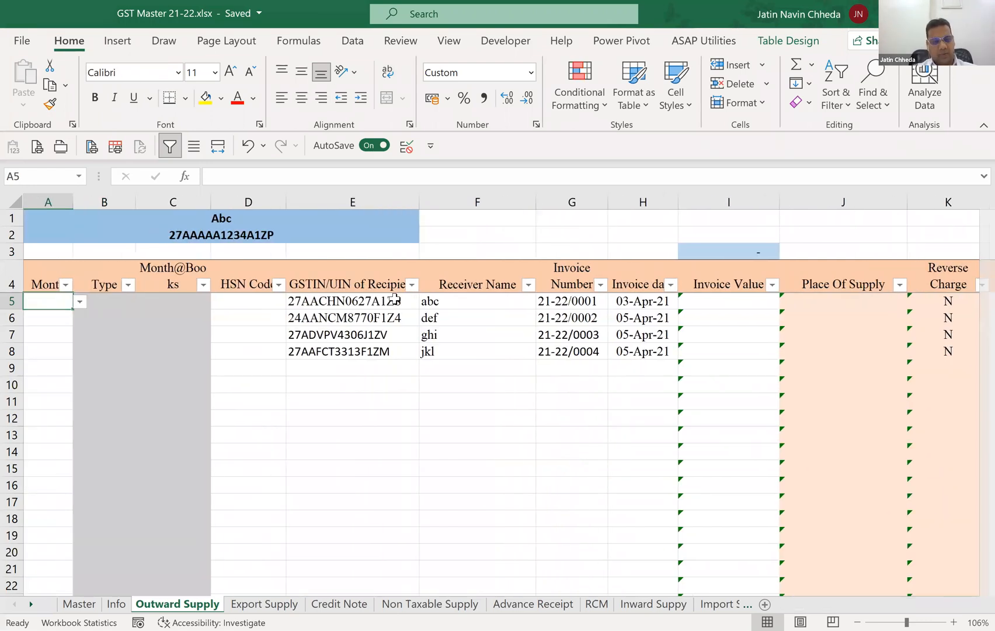
Open the Master sheet and look over its lists, ending on the first state entry in B1.
key("ctrl+Page_Up")
key("ctrl+Page_Up")
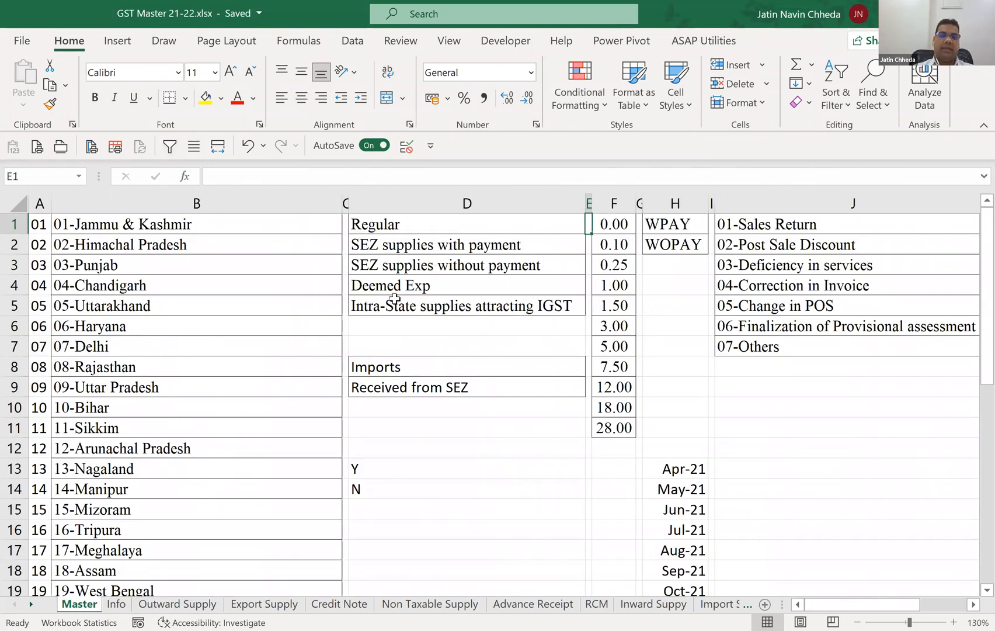
key("Down")
key("Down")
key("Down")
key("Up")
key("Up")
key("Up")
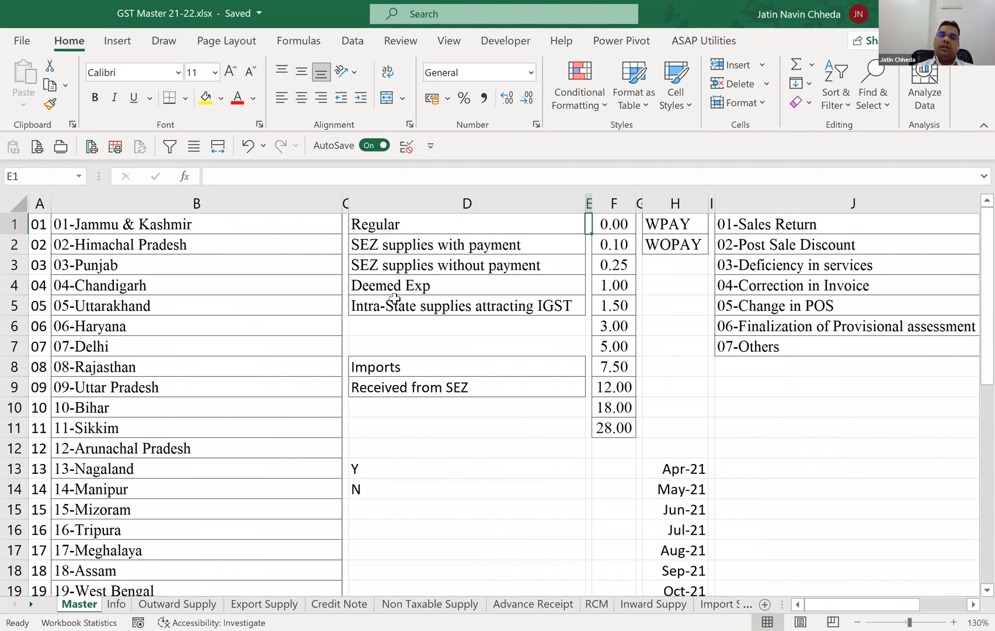
key("Left")
key("Left")
key("Left")
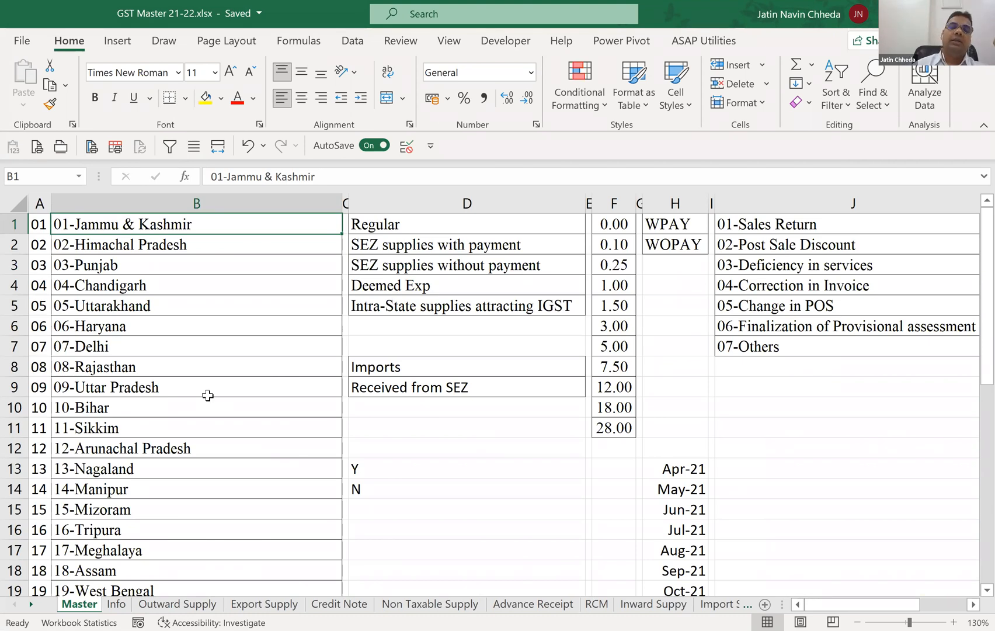
Define the name JC for the empty cell D11 on the Master sheet.
left_click(298, 41)
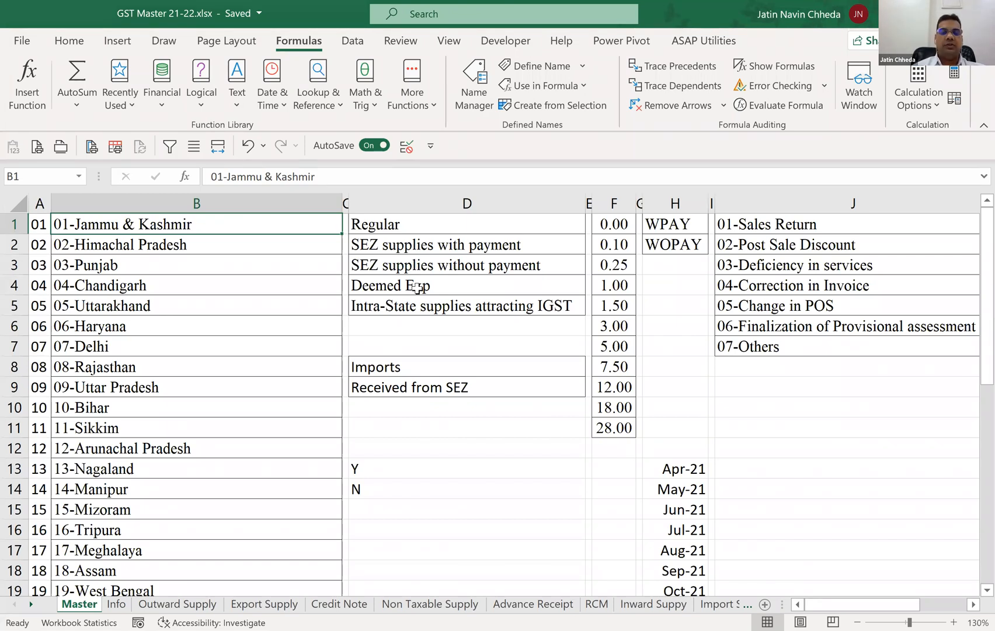
left_click(424, 431)
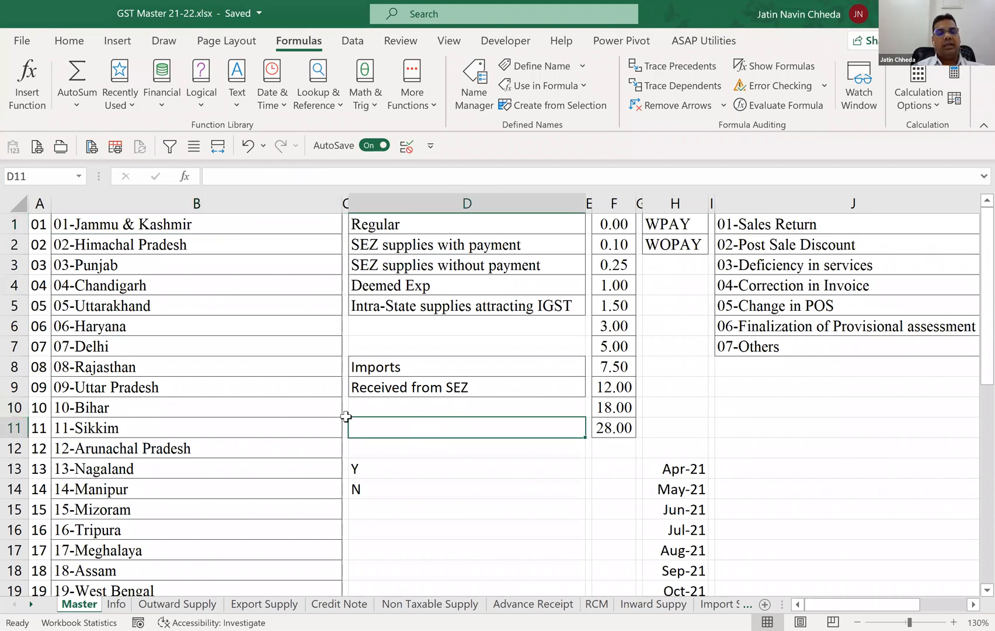
left_click(53, 177)
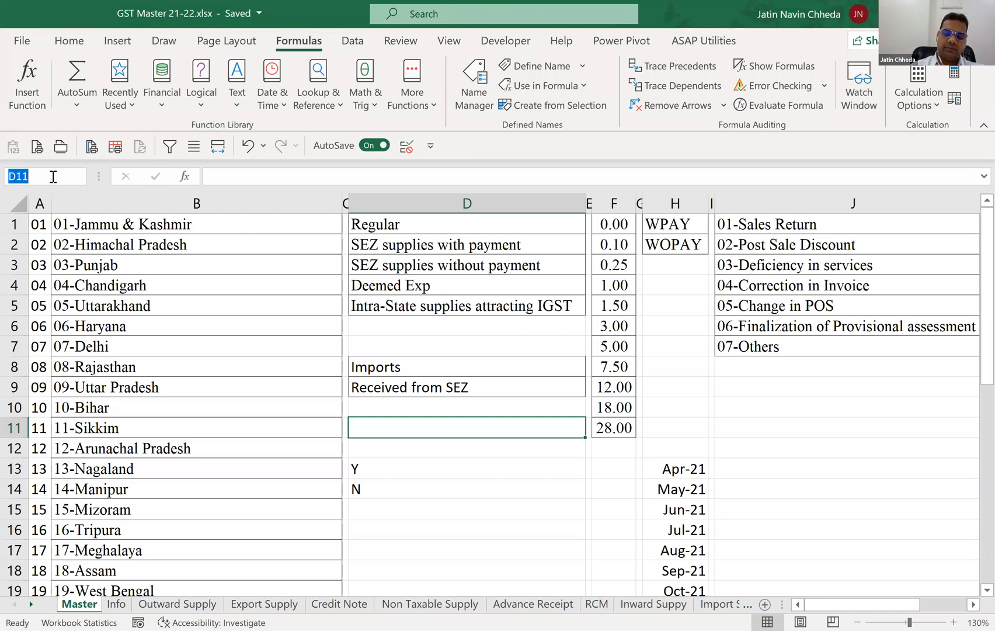
type("JC")
key("Return")
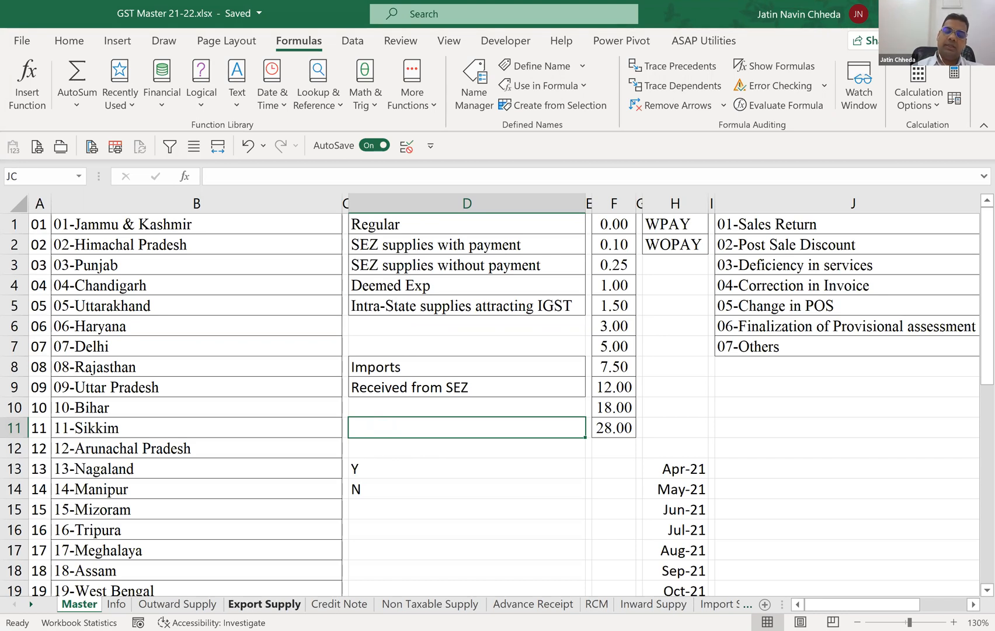
Open the Export Supply sheet and jump from there to the named cell JC.
left_click(268, 595)
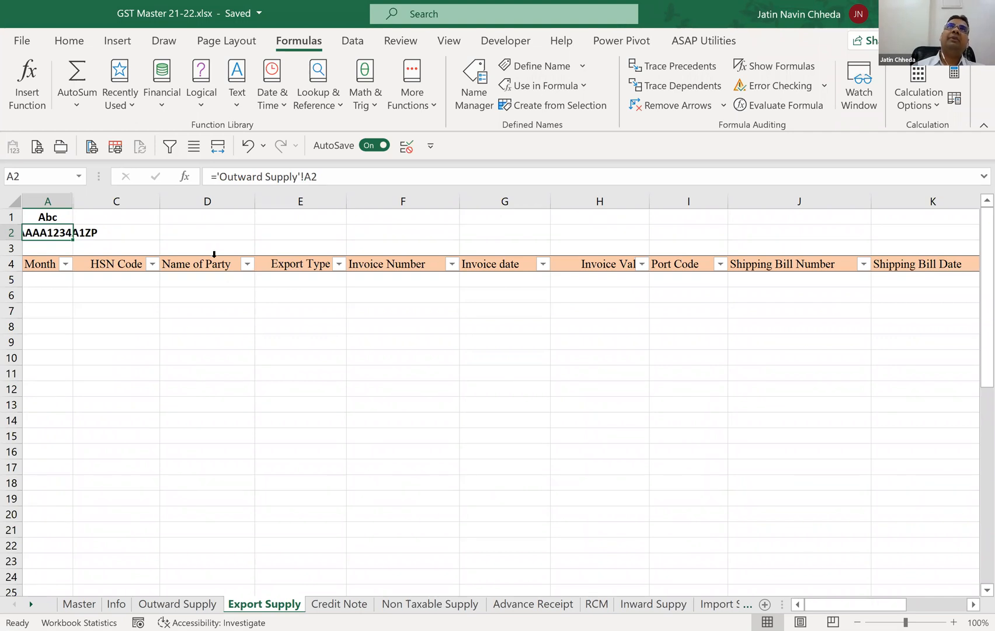
left_click(59, 177)
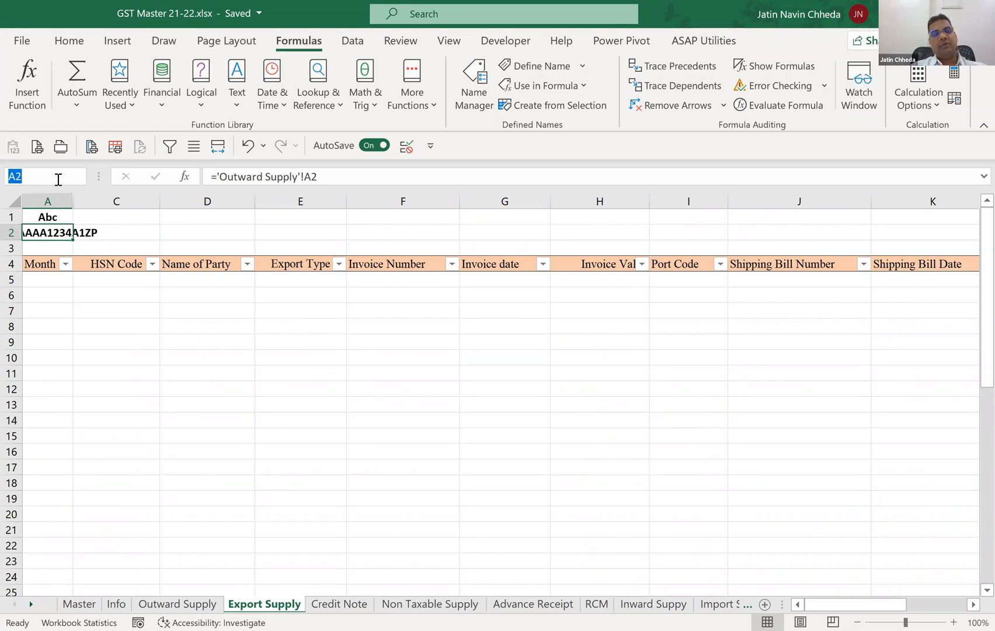
type("JC")
key("Return")
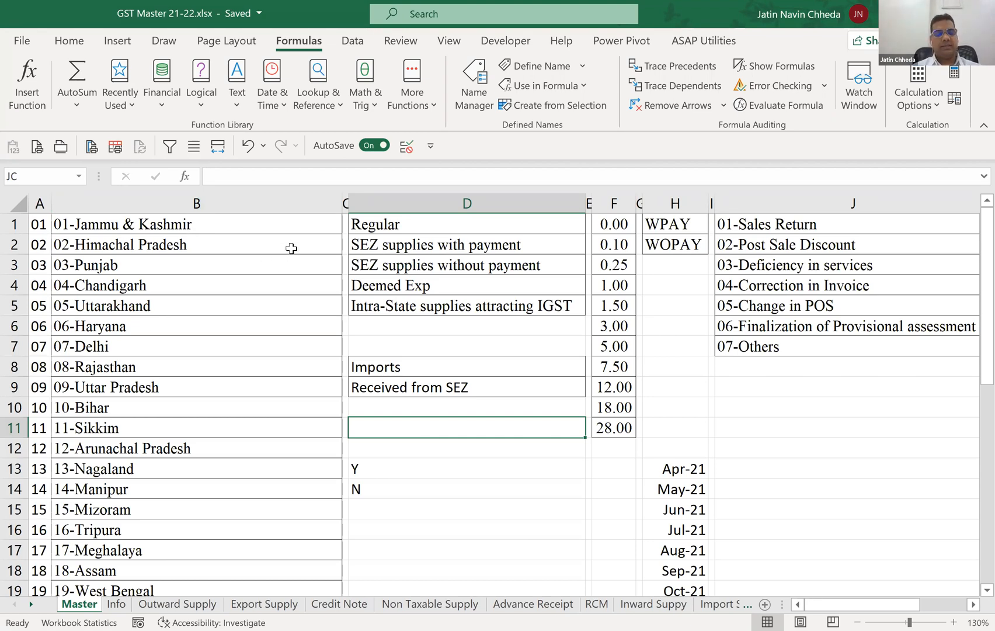
Select the full state list in column B from B1 to B38 and check its range name.
left_click(320, 225)
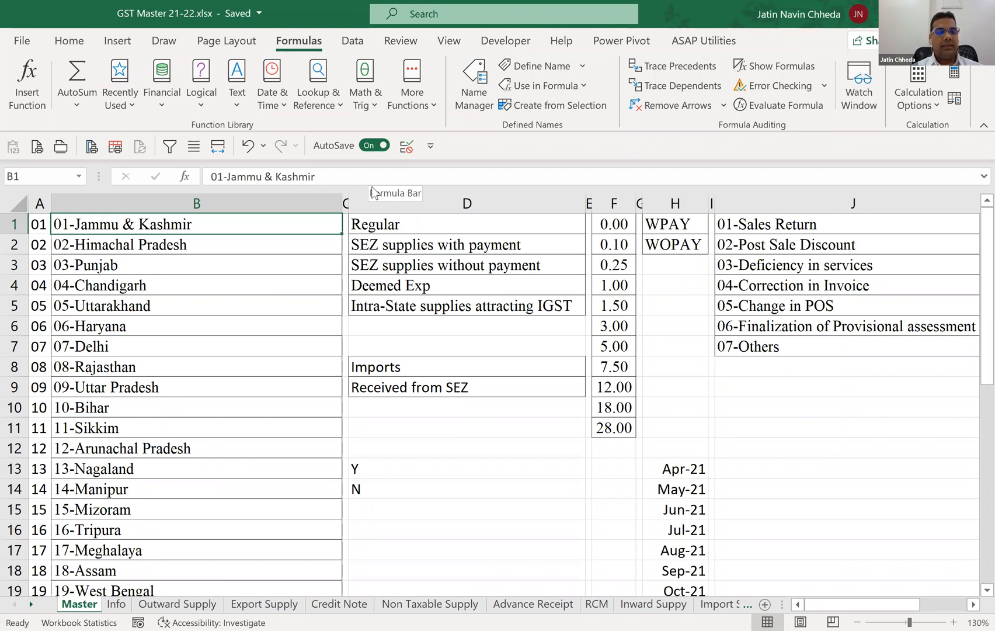
key("ctrl+shift+Down")
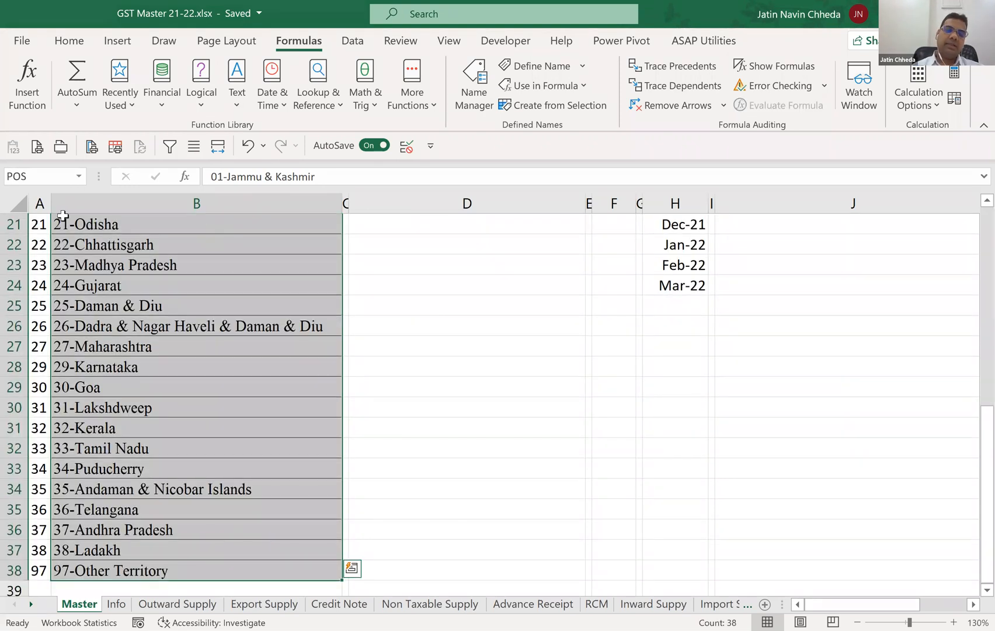
scroll(59, 213, "up", 1)
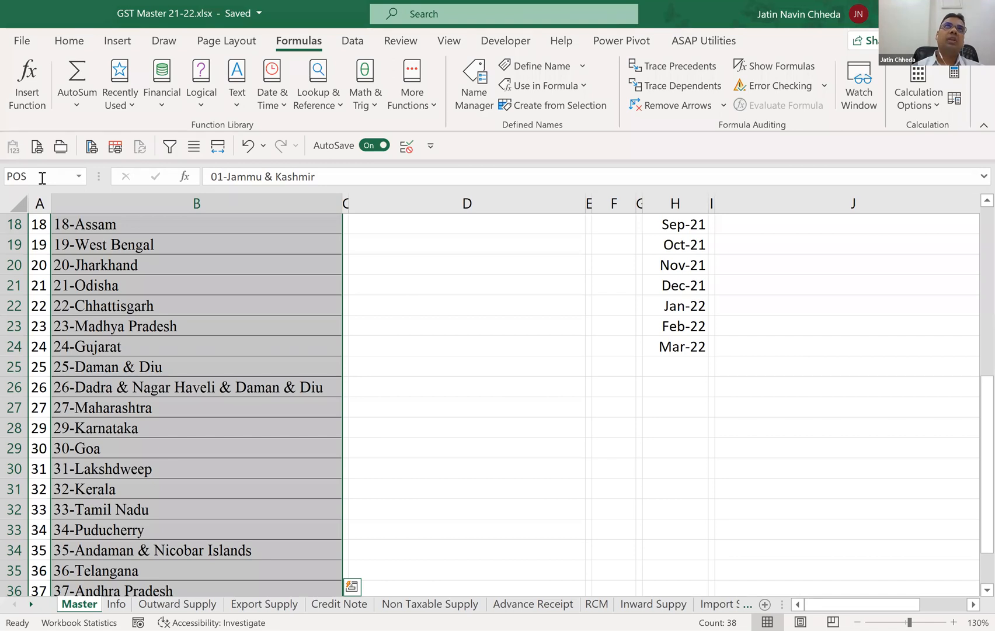
scroll(350, 286, "up", 6)
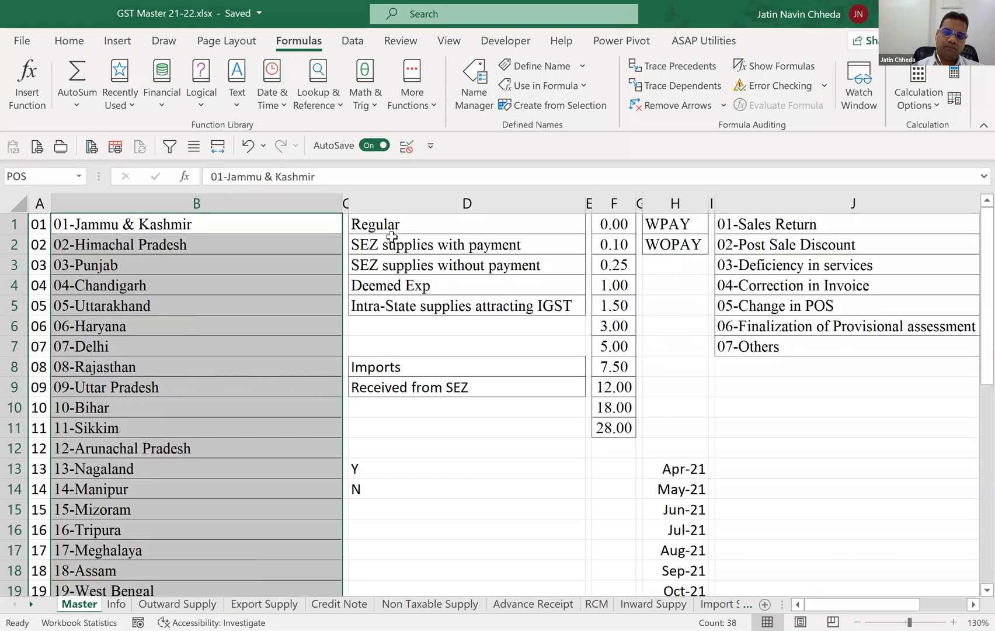
Select the invoice types D1:D5, tax rates F1:F11 and months H13:H24 in turn to check their range names.
left_click_drag(395, 232, 403, 304)
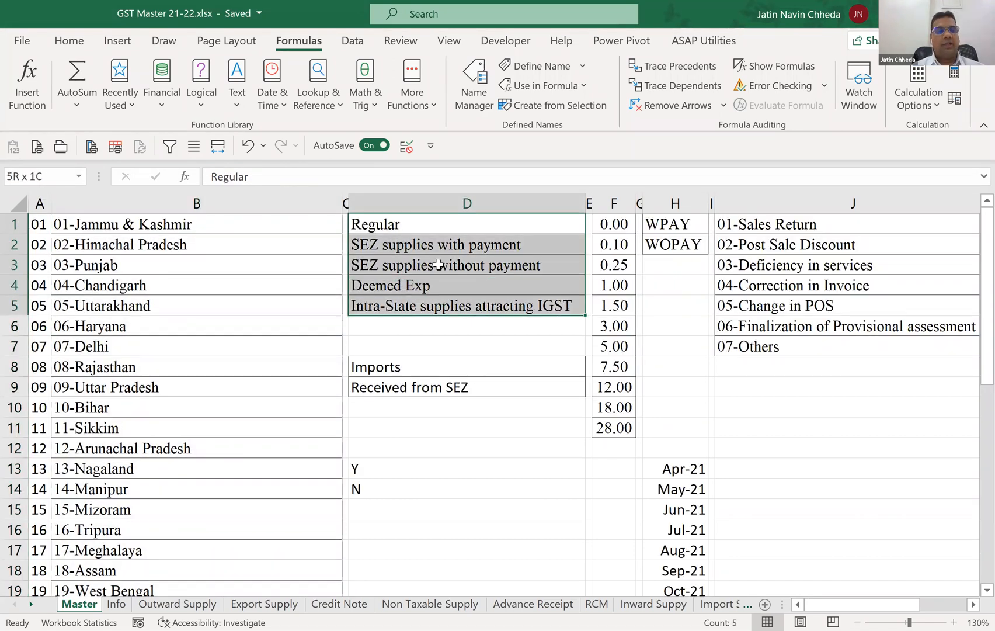
left_click_drag(614, 225, 609, 429)
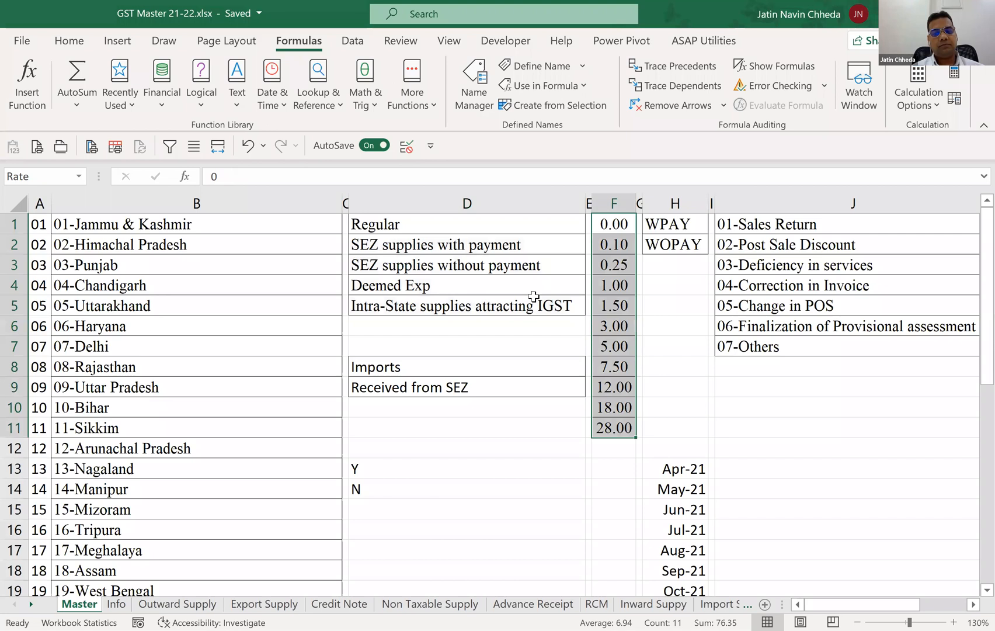
left_click(680, 483)
key("Up")
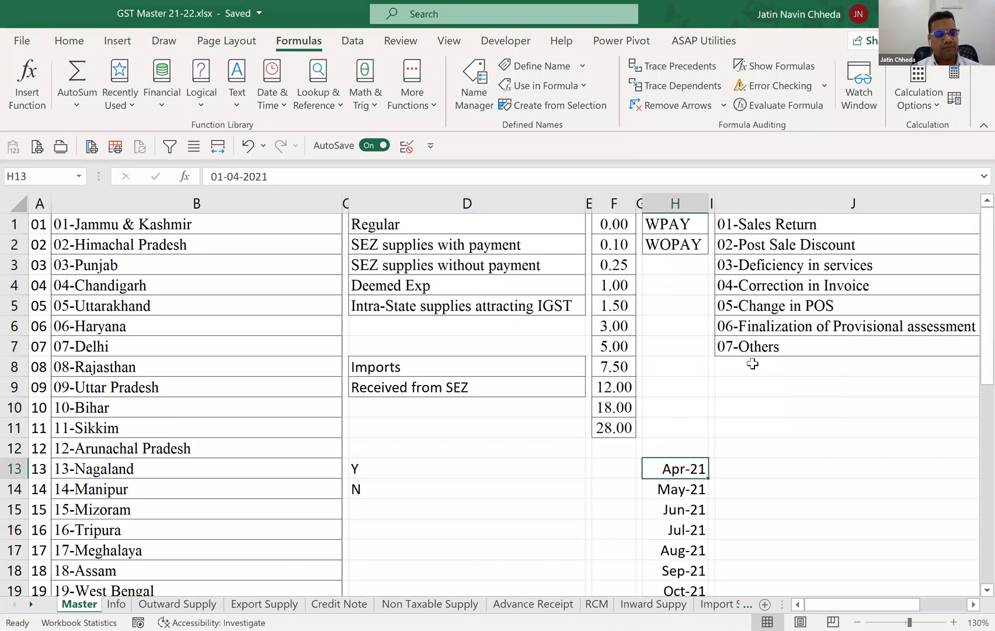
key("ctrl+shift+Down")
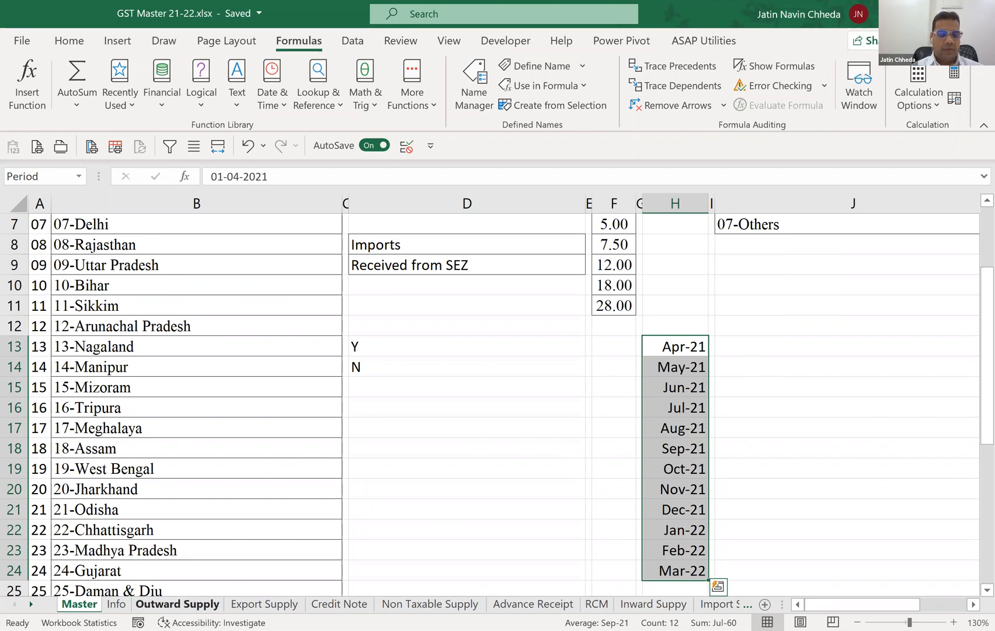
Return to the Outward Supply sheet and go to the first Month@Books cell, C5.
left_click(177, 603)
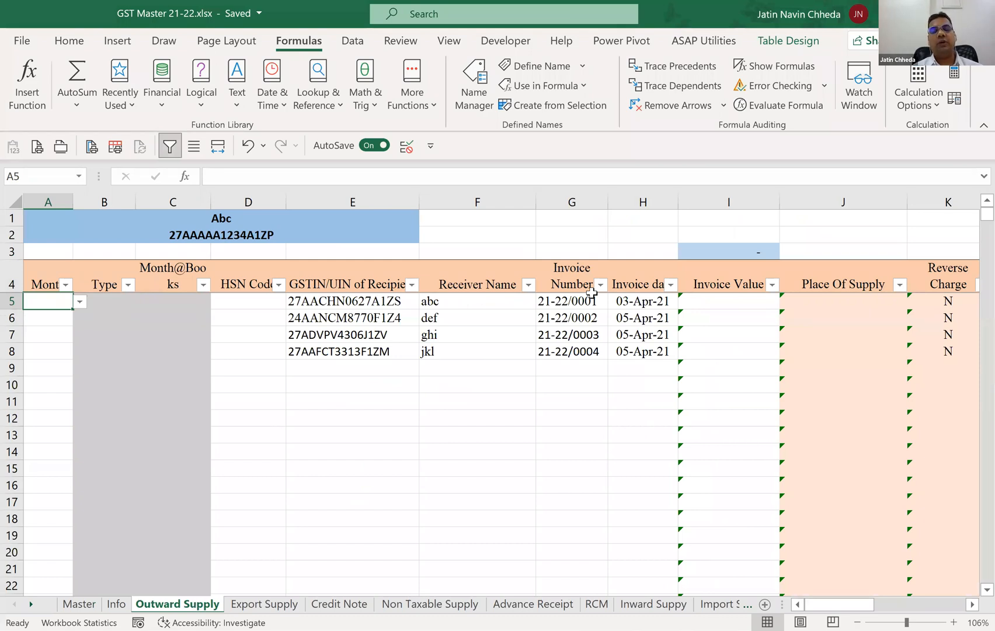
key("Right")
key("Right")
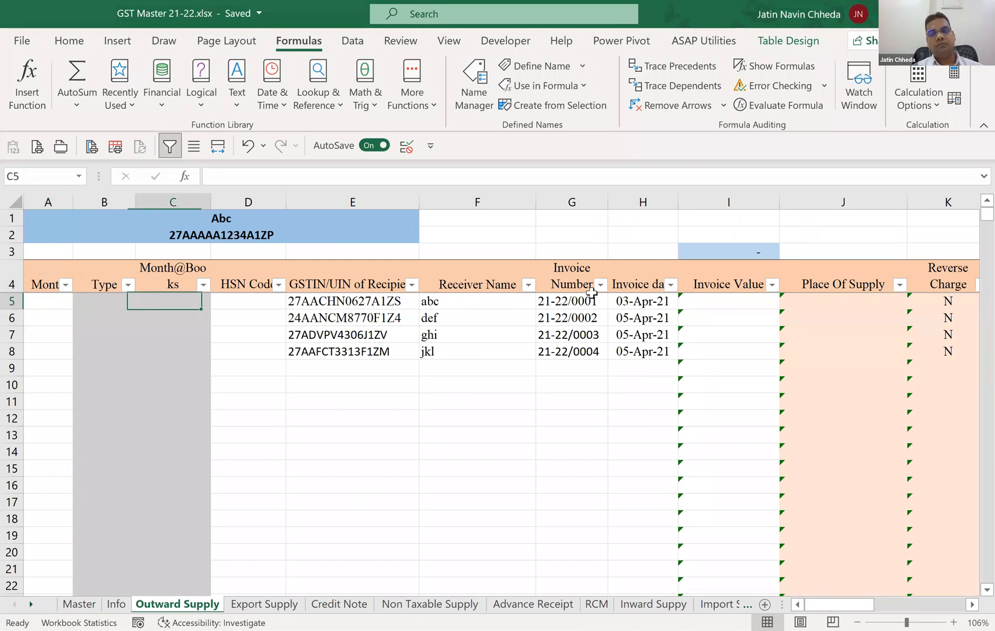
Go through the row 5 cells between GSTIN/UIN of Recipient and Place Of Supply, then return to Type cell B5.
key("Right")
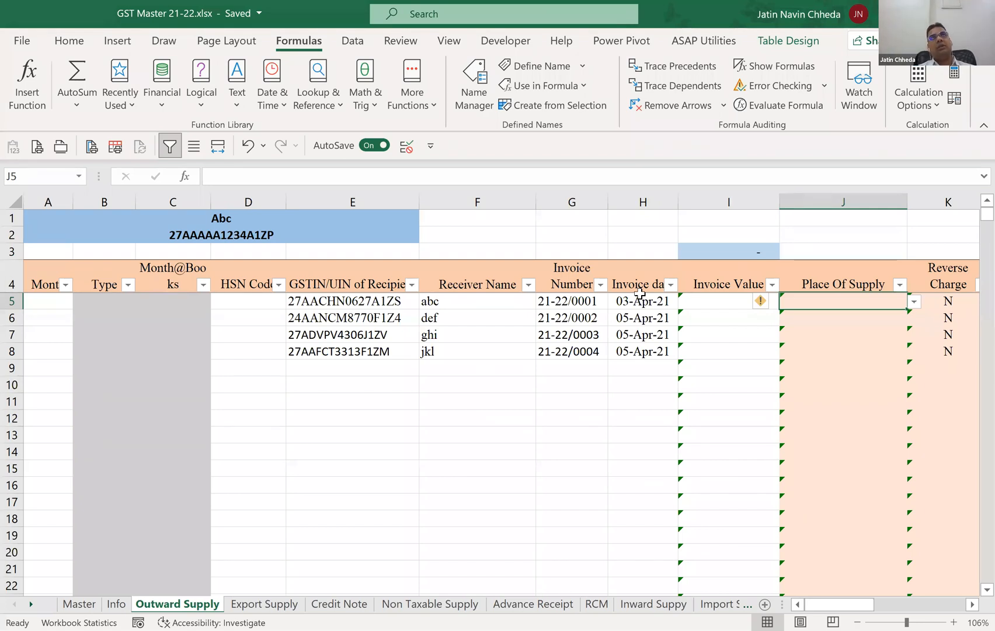
key("Left")
key("Left")
key("Left")
key("Left")
key("Left")
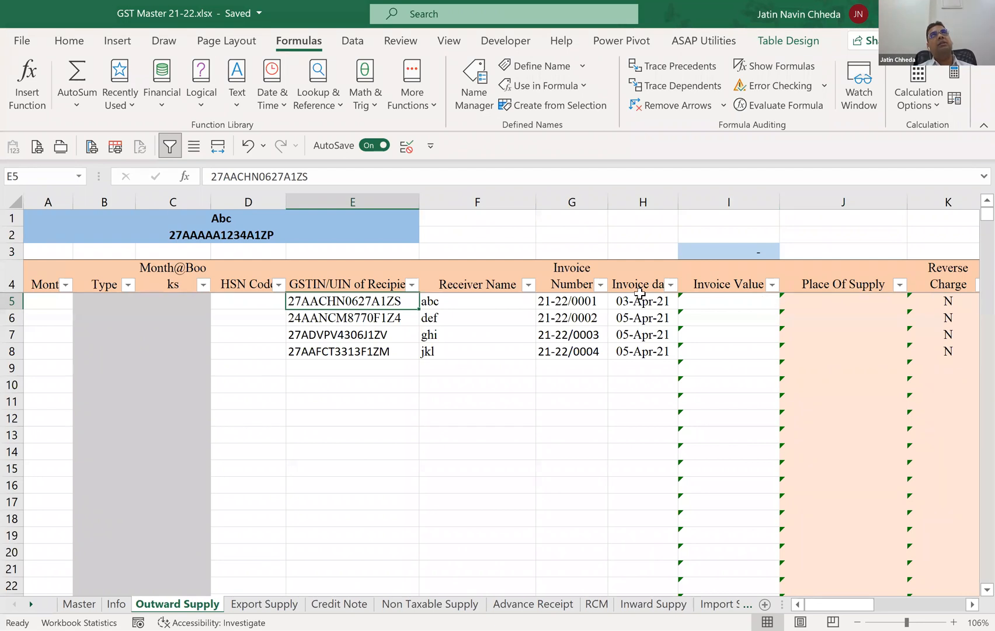
key("Right")
key("Right")
key("Right")
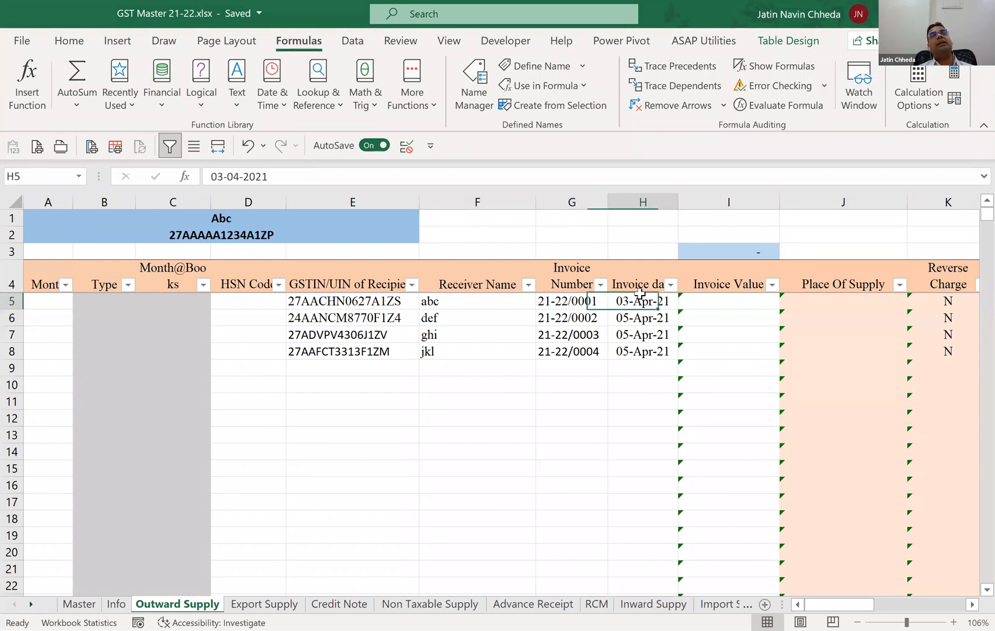
key("Right")
key("Right")
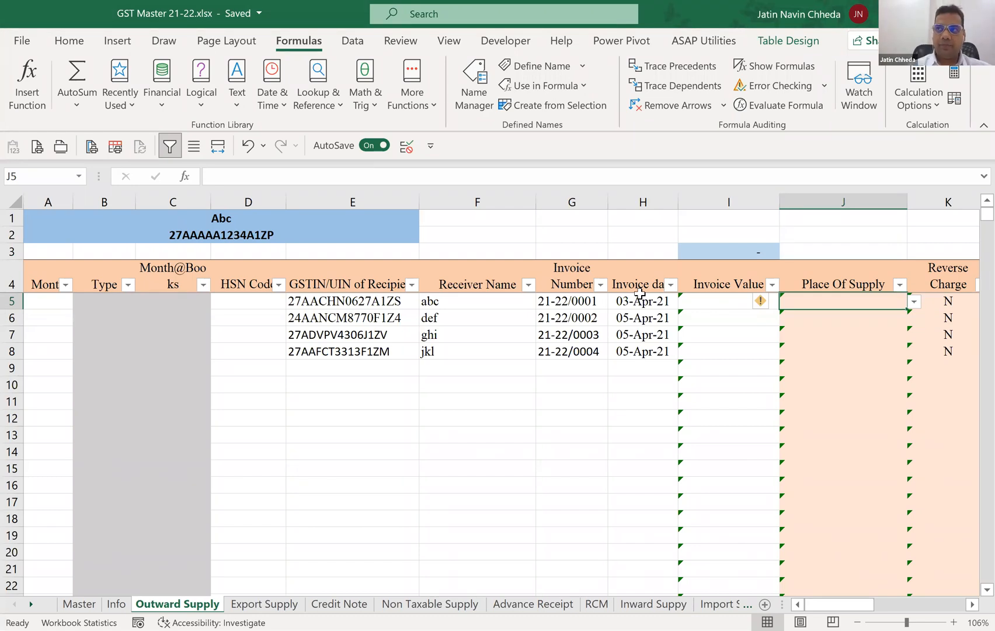
key("Left")
key("Left")
key("Left")
key("Left")
key("Left")
key("Left")
key("Left")
key("Left")
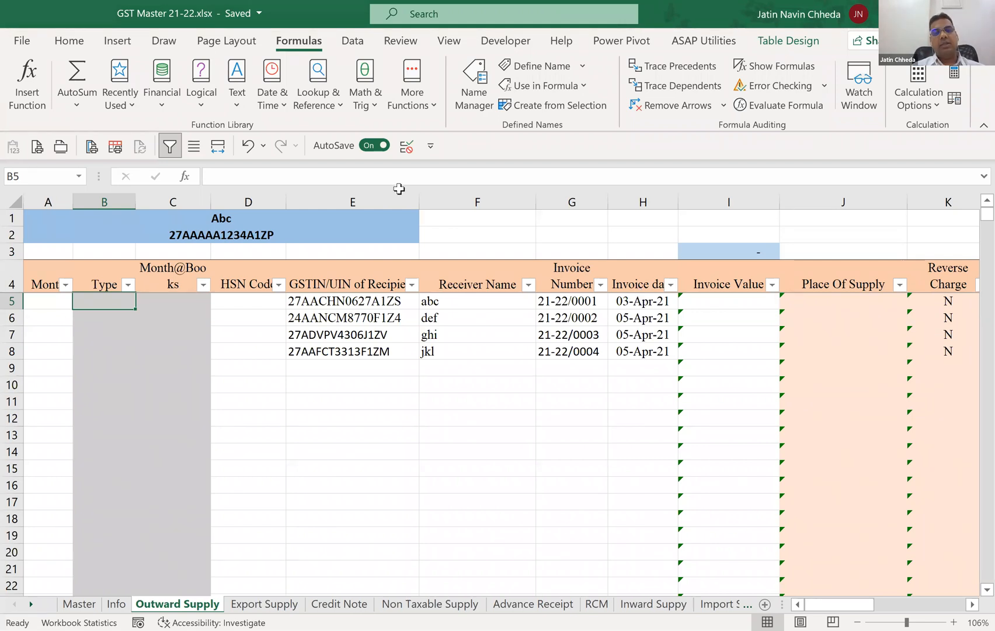
key("alt+Tab")
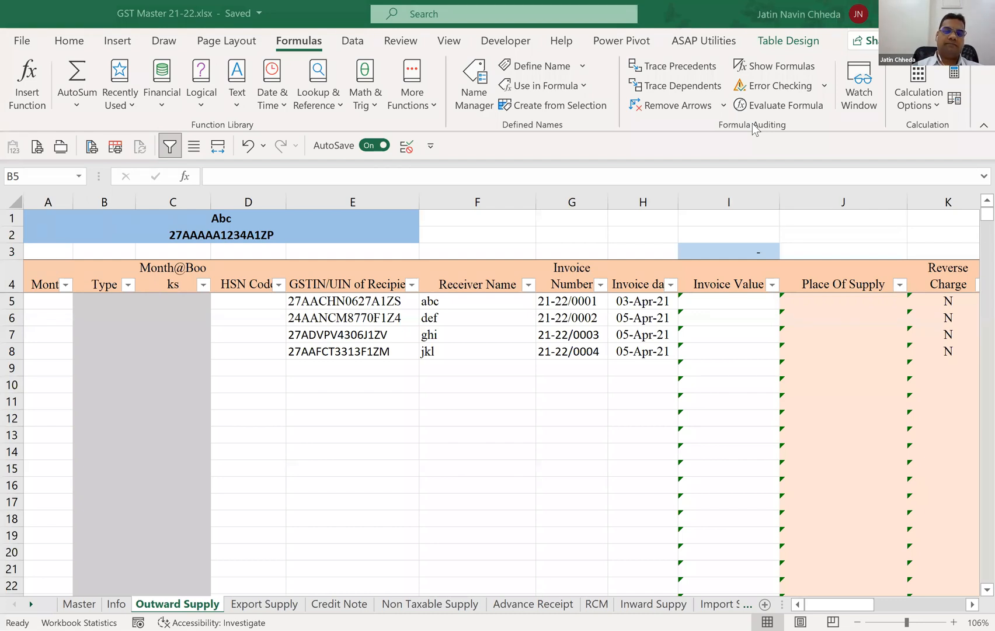
Restrict Type cell B5 to a validation list of "B2B", "B2C" and open its in-cell choices.
left_click(352, 41)
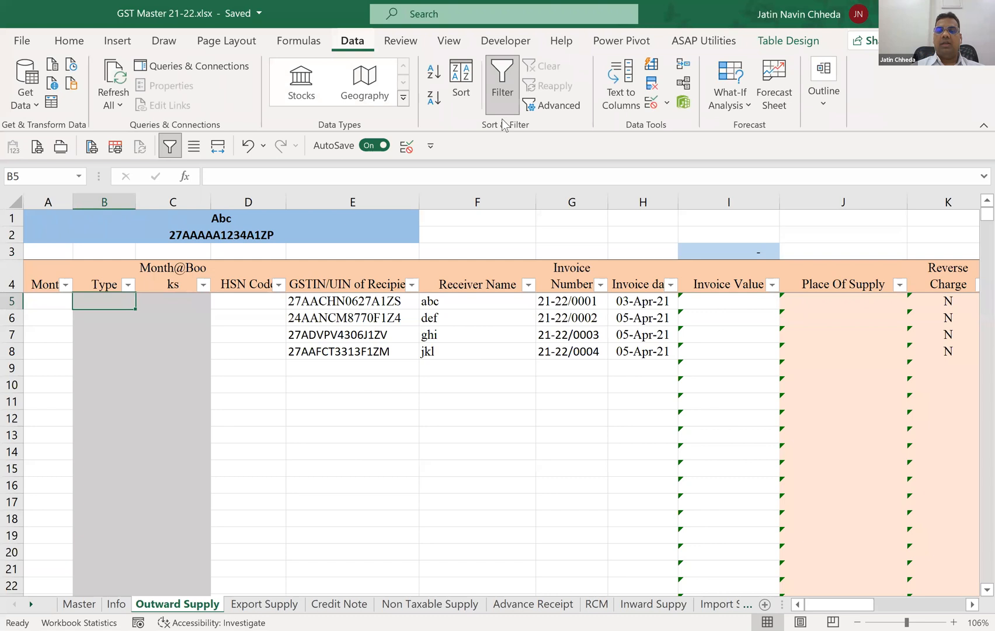
left_click(651, 105)
left_click(314, 281)
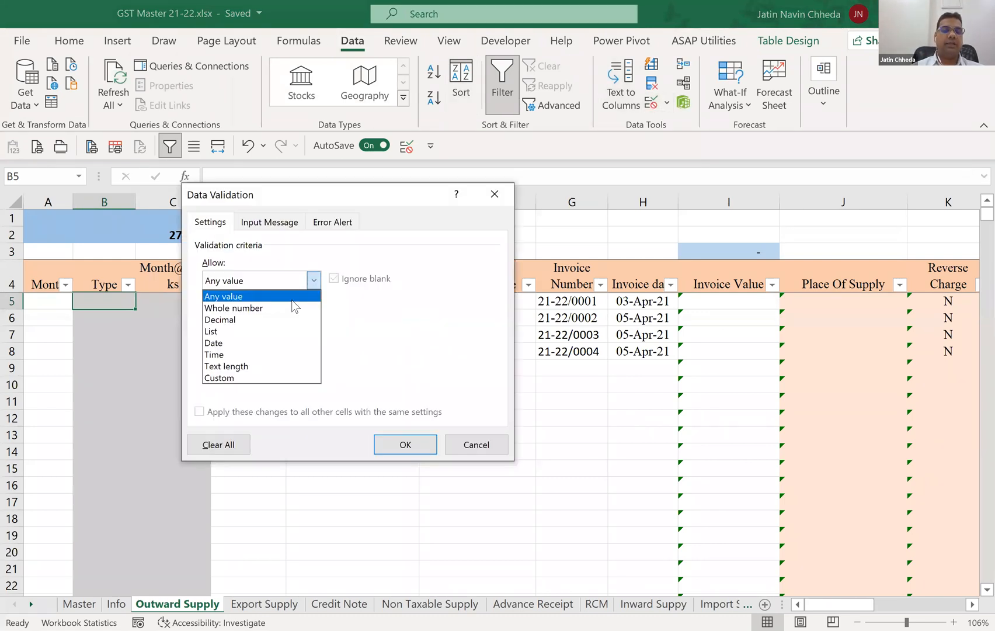
left_click(275, 331)
left_click(259, 354)
type("'")
type("B2B")
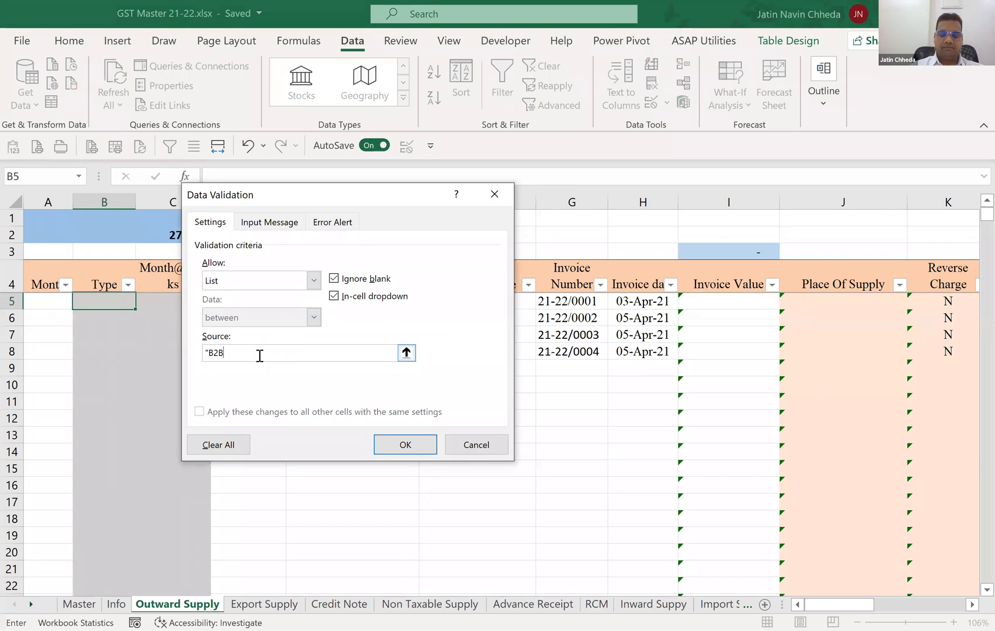
type("\", ")
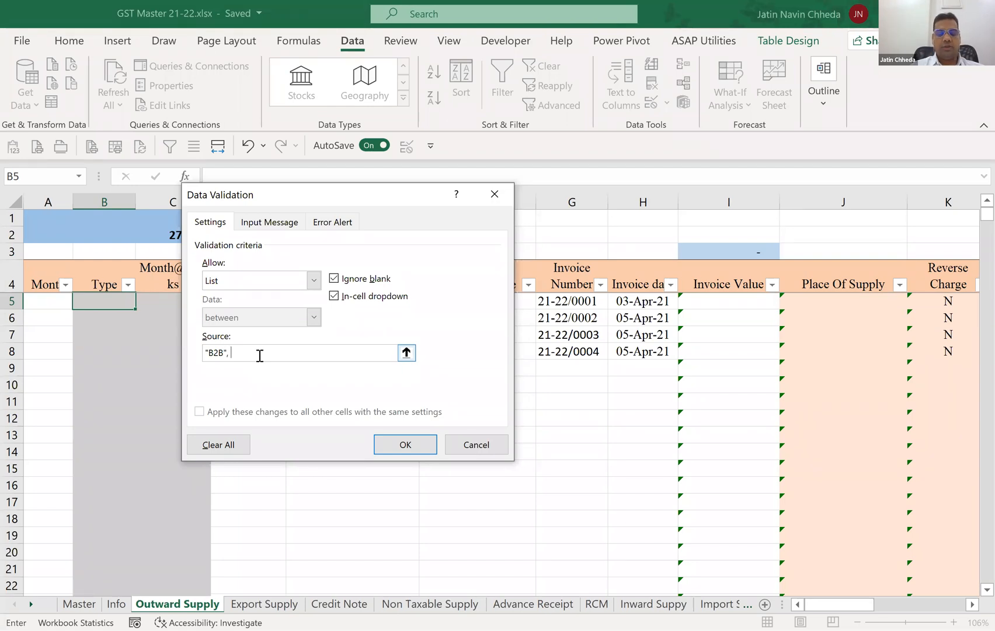
type("\"B2C\"")
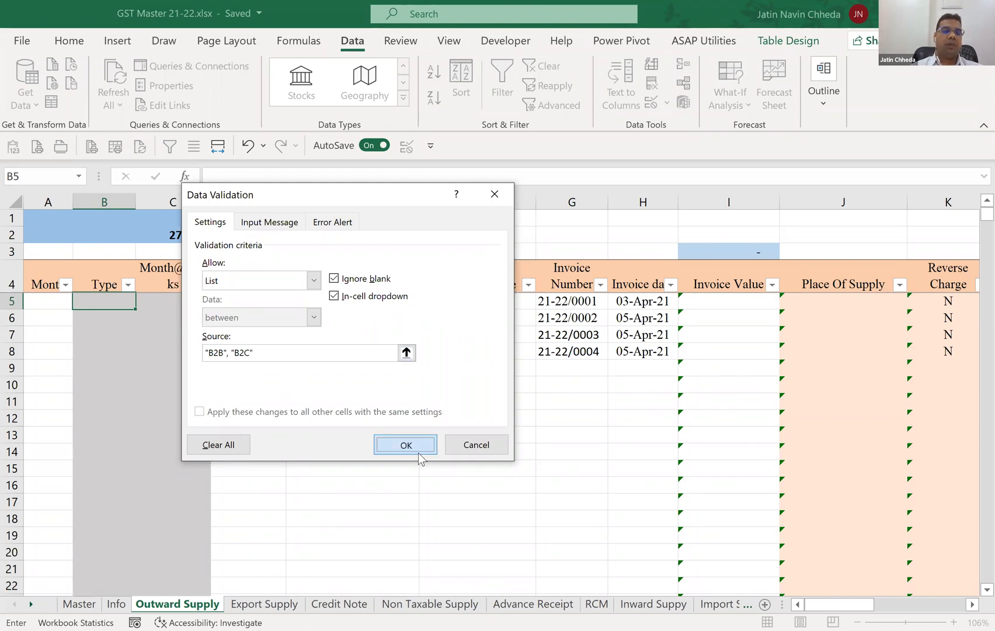
left_click(142, 302)
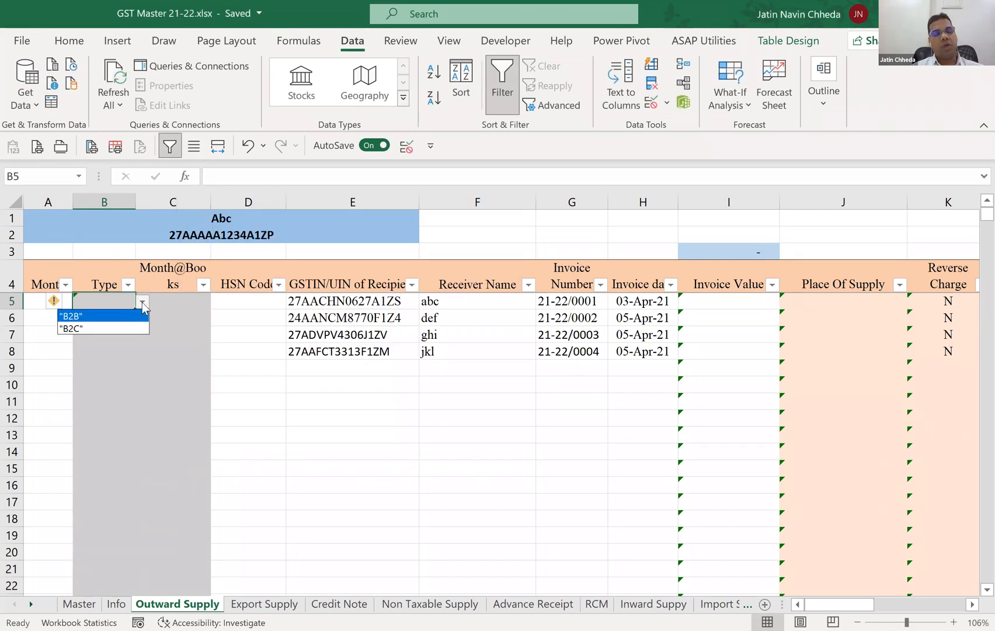
Remove the list restriction from Type cell B5 by setting its data validation to Any value.
left_click(667, 102)
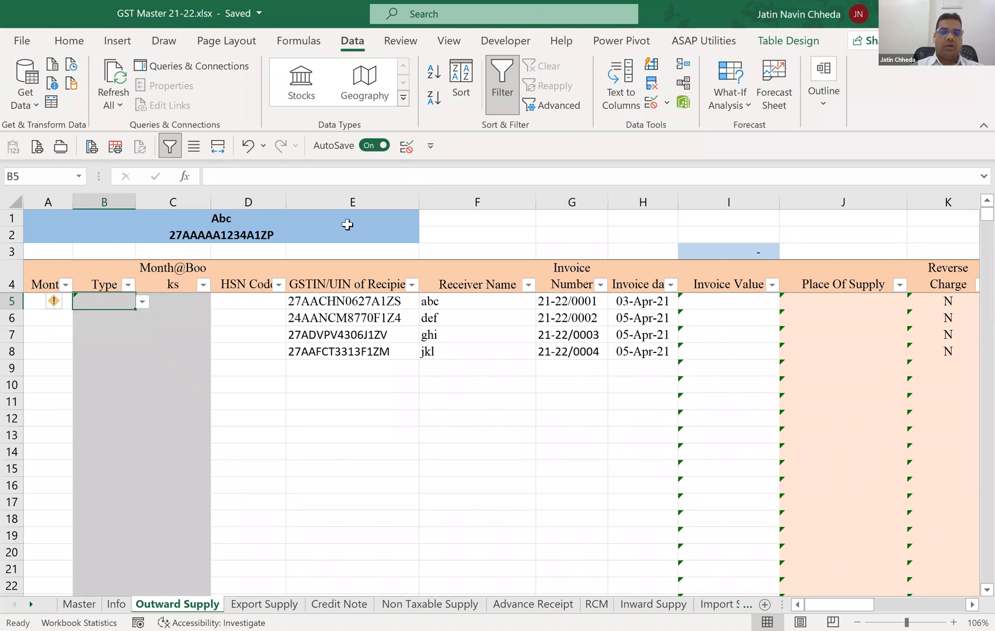
key("alt+d+l")
left_click(313, 281)
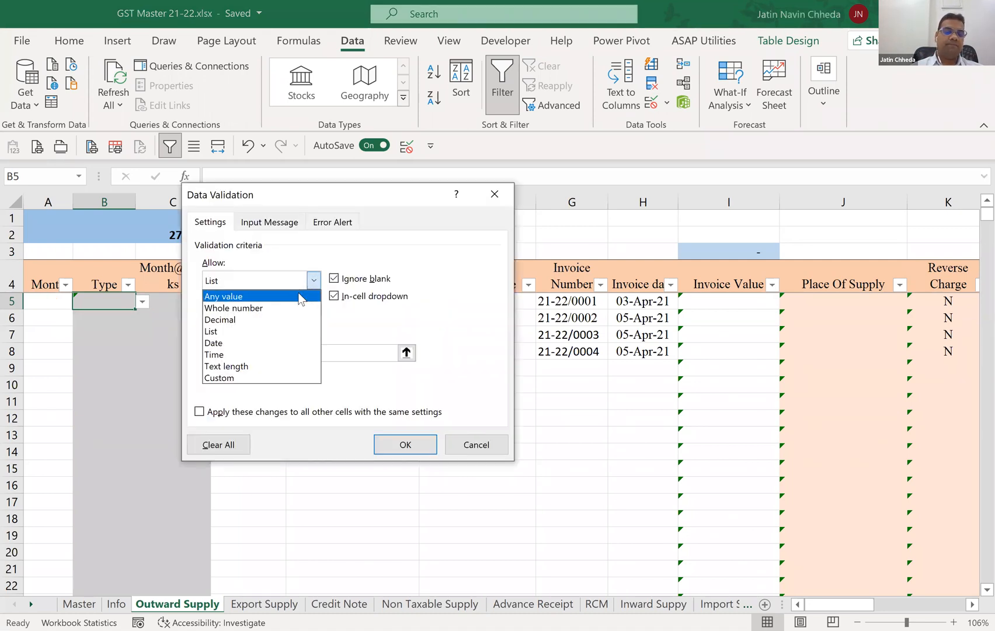
left_click(298, 297)
left_click(404, 445)
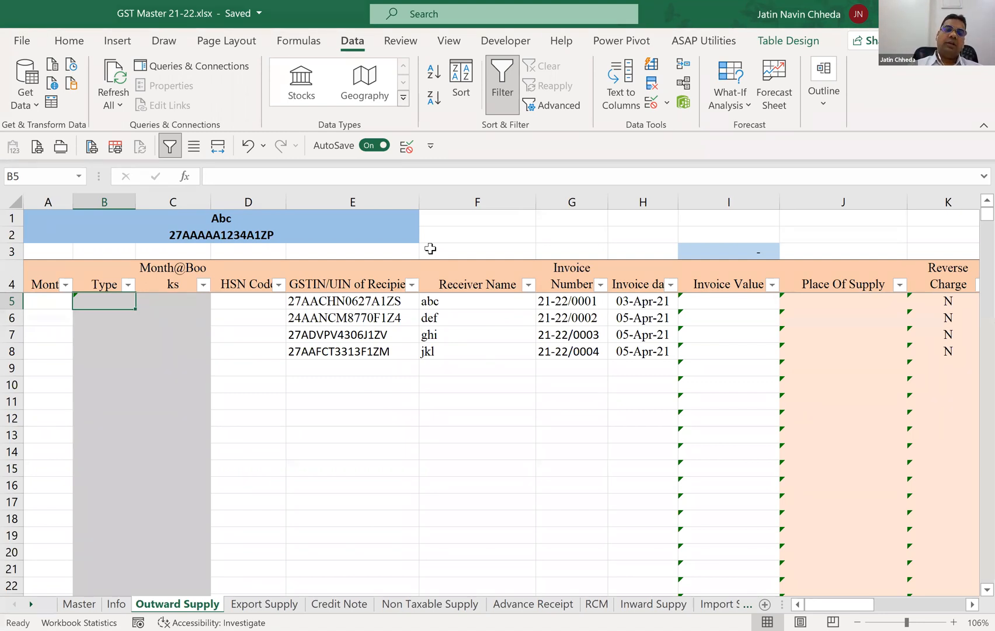
type("=")
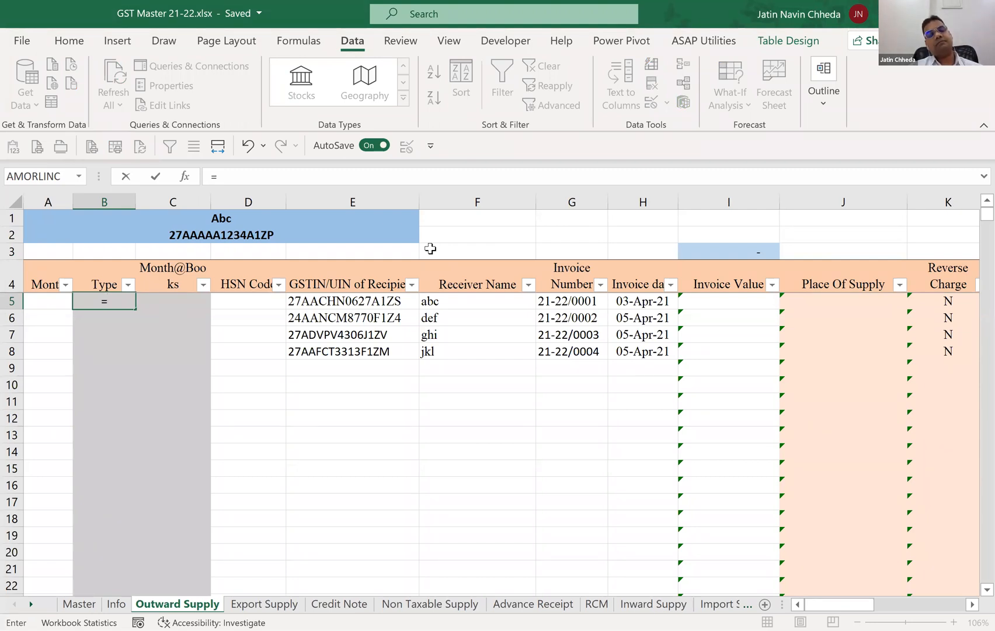
type("IF(")
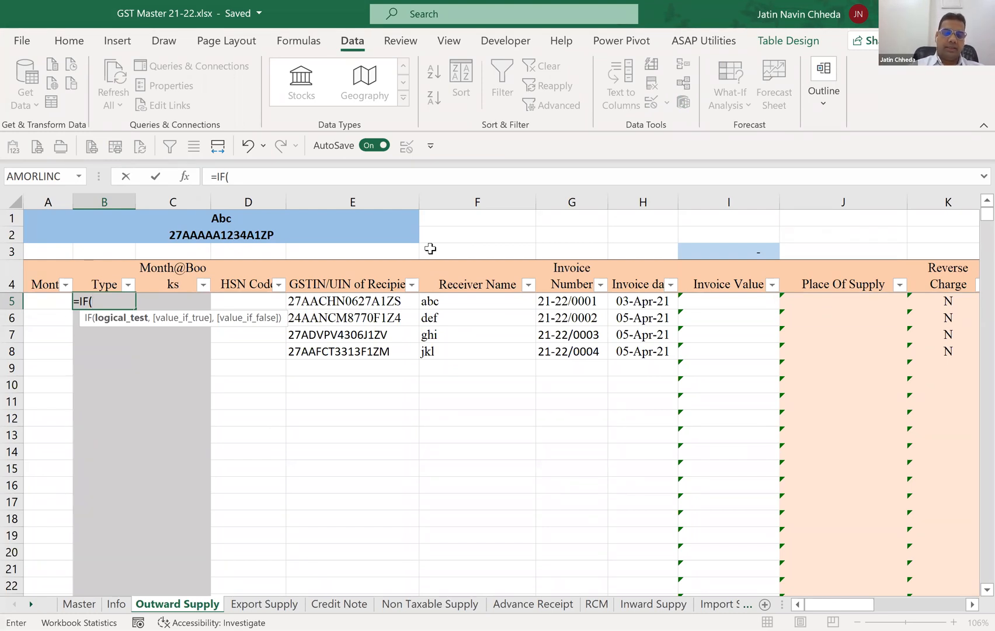
type("ISBLANK(")
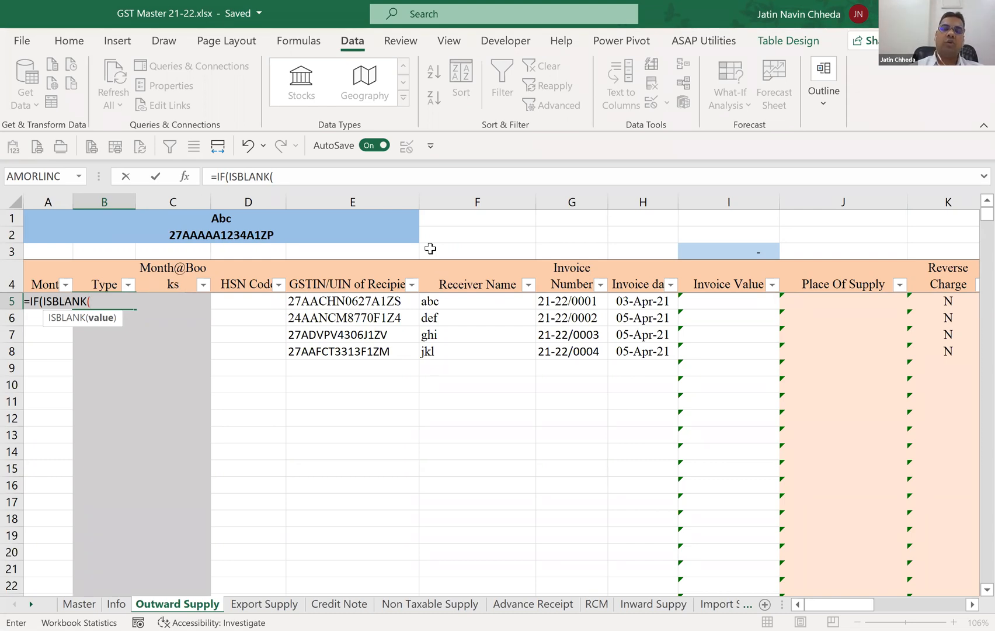
key("Escape")
Enter a trial formula in B5 that uses ISBLANK to test the HSN Code cell of the same row.
type("=")
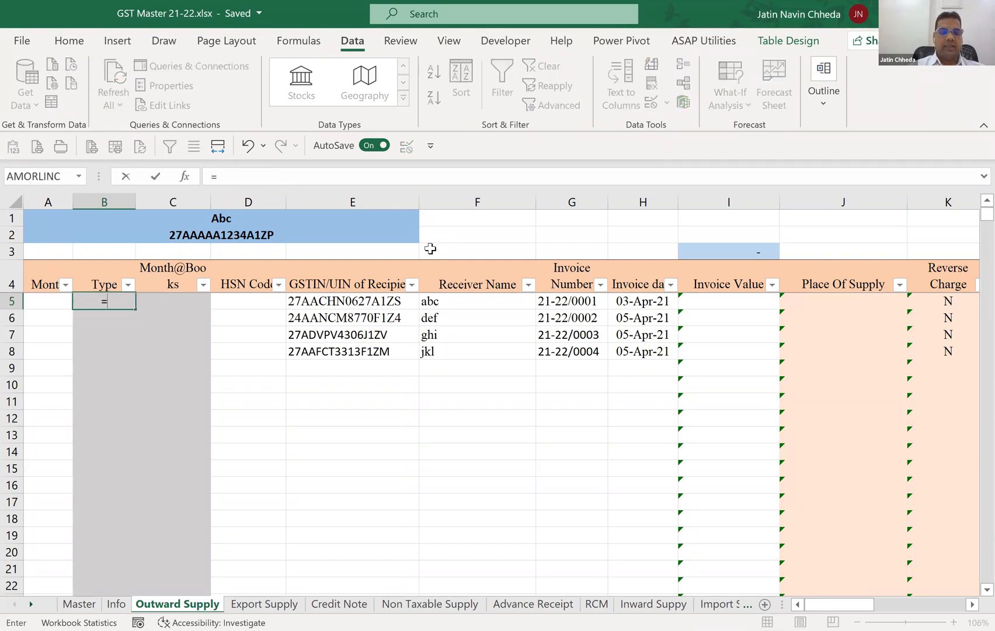
type("ISBLANK(")
key("Right")
key("Right")
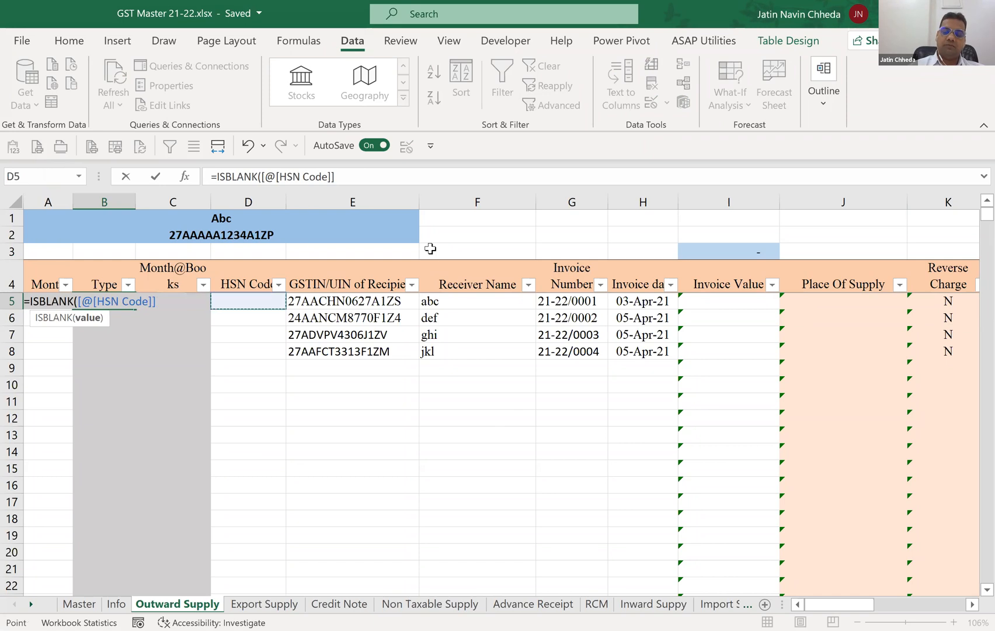
key("Return")
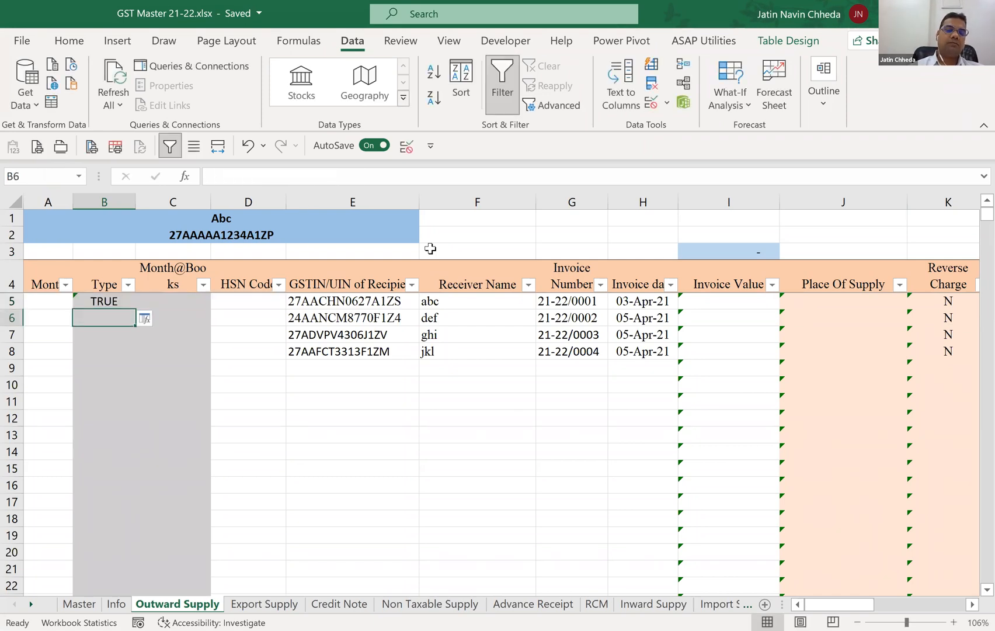
key("Up")
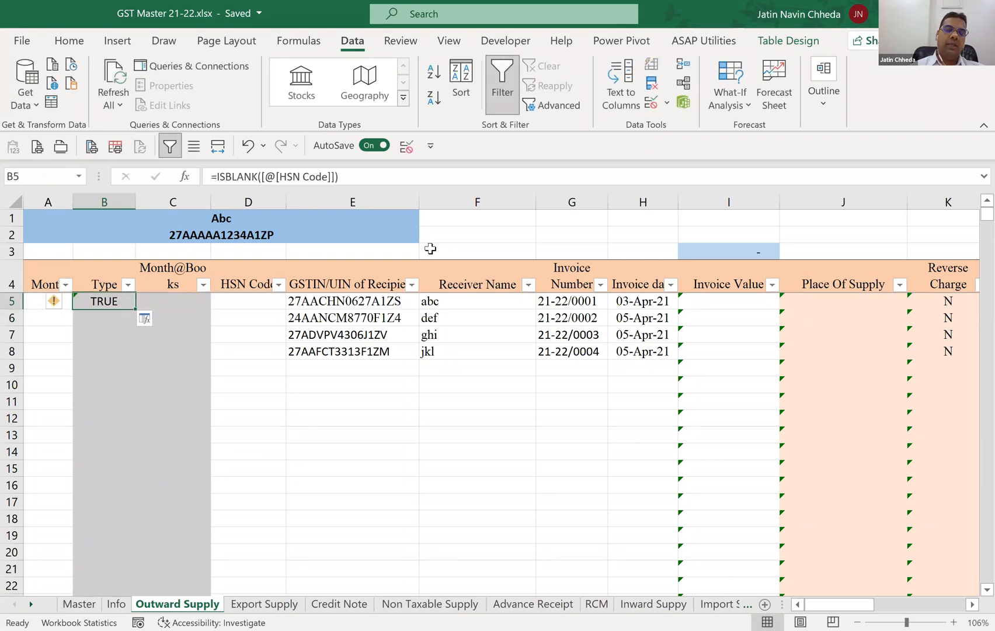
Test the ISBLANK formula by entering 12 in HSN Code cell D5 and clearing that cell again.
key("Right")
key("Right")
type("1")
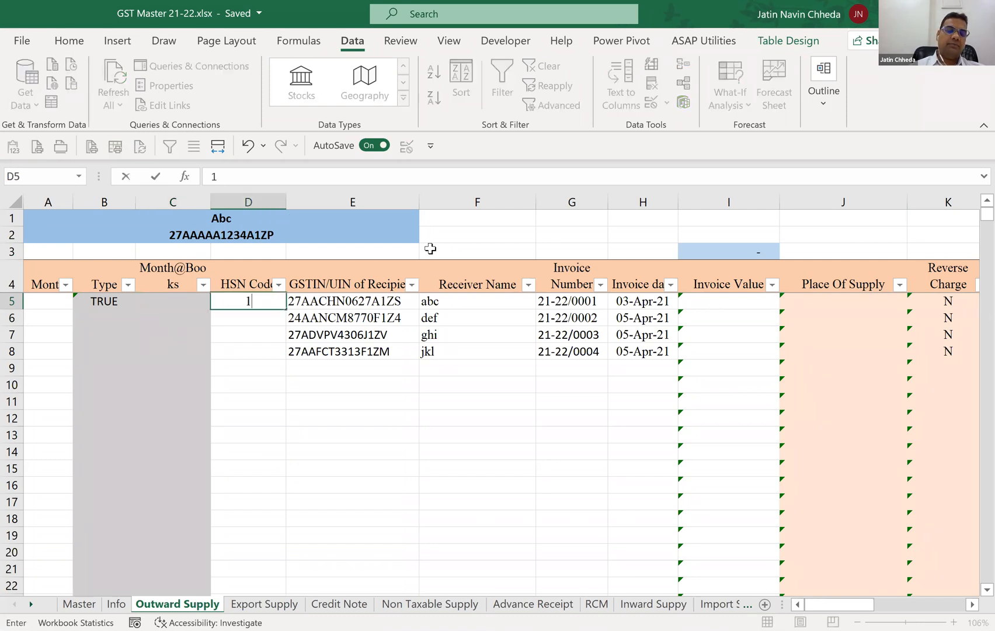
key("Return")
key("Up")
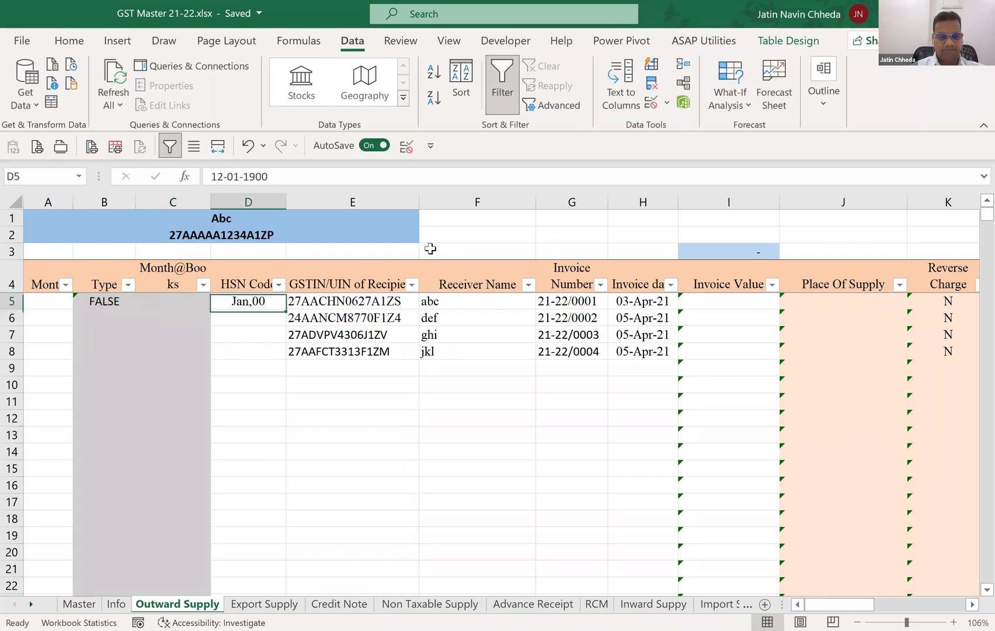
key("Delete")
Begin an IF formula in Type cell B5 with ISBLANK(E5) as its logical test, replacing the trial formula.
key("Left")
key("Left")
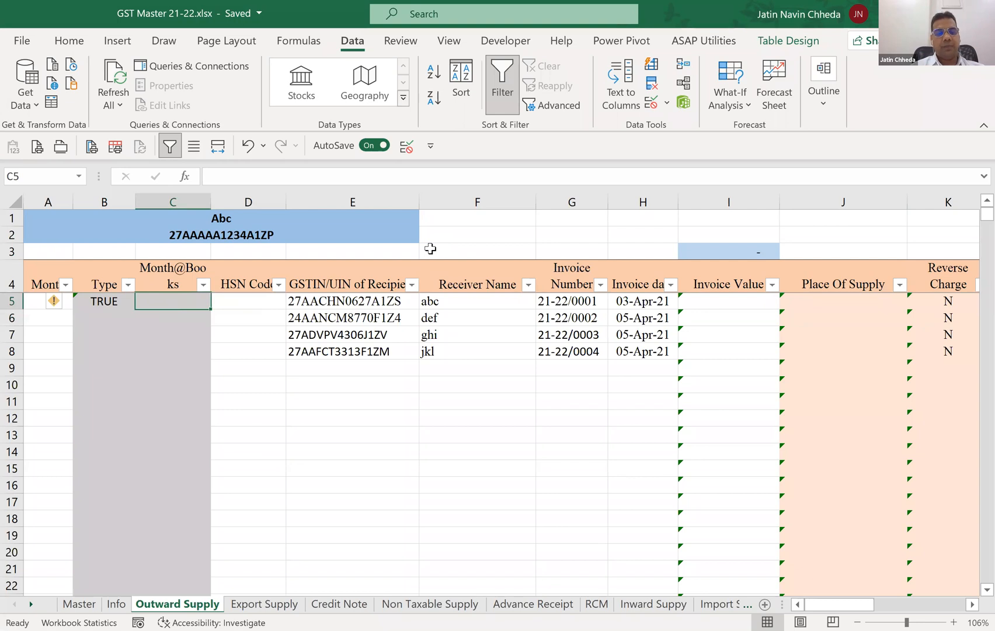
type("=")
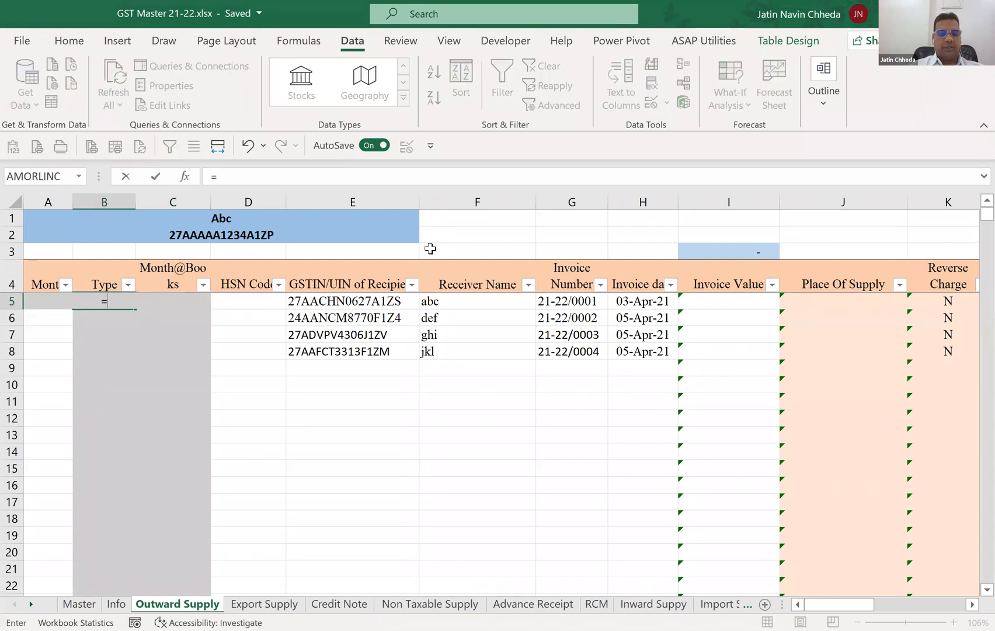
type("IF(")
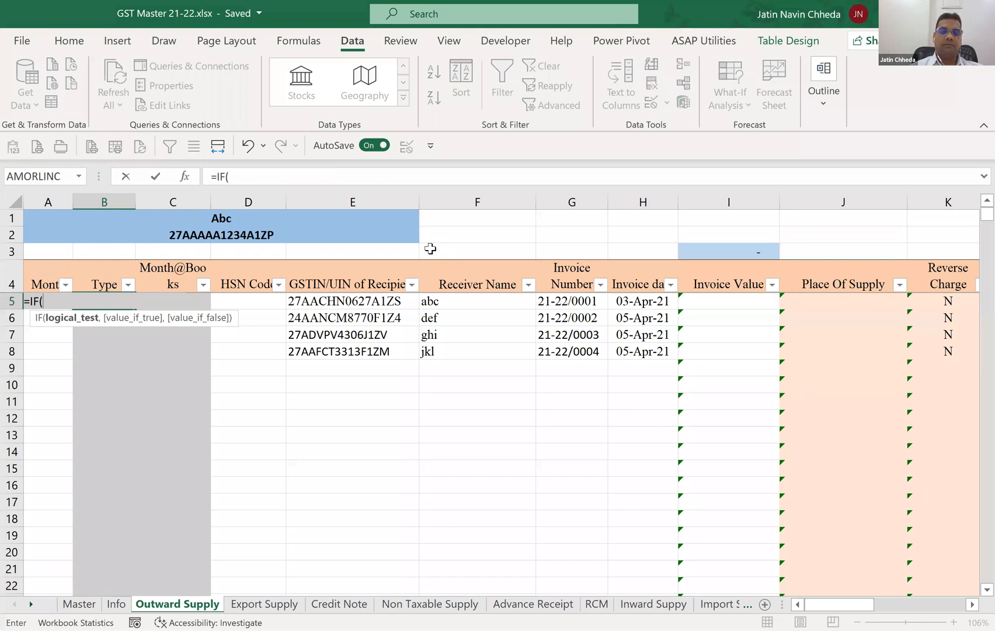
type("ISBLANK(")
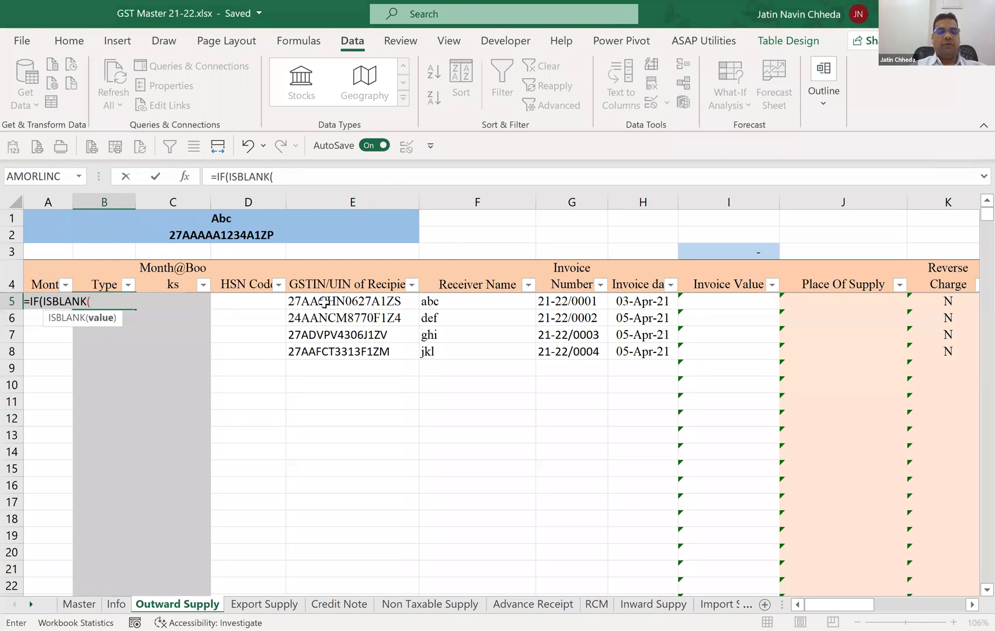
type("E")
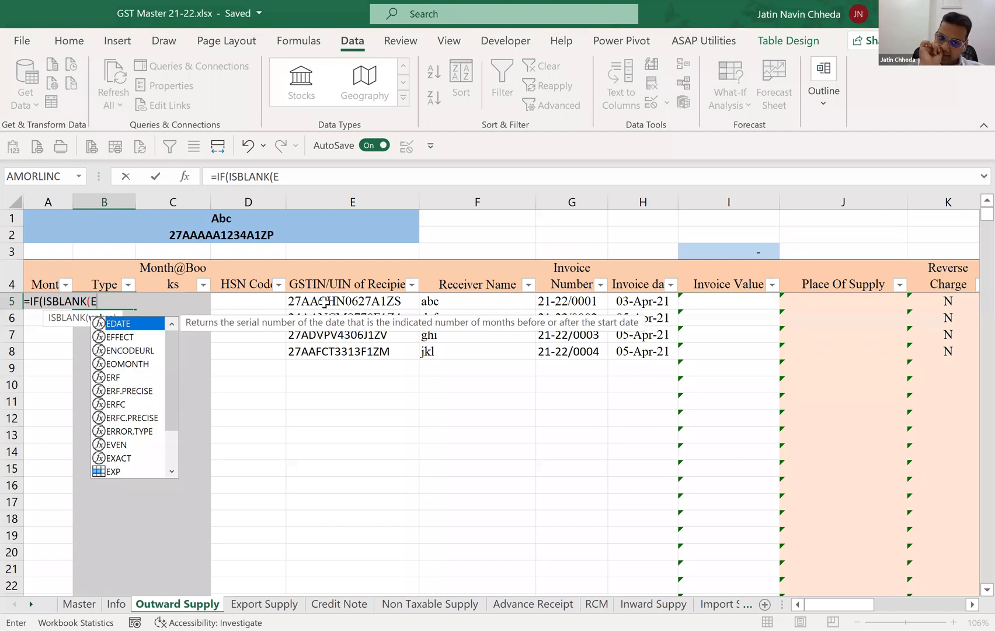
type("5),")
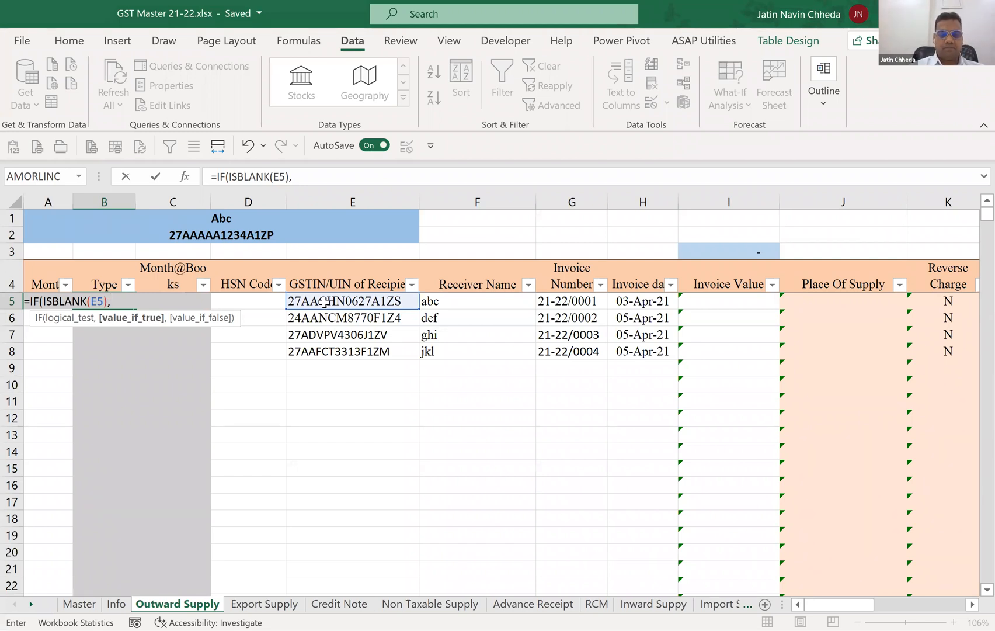
Complete the IF formula in B5 so it returns "B2C" when the recipient's GSTIN is blank and "B2B" otherwise.
type("\"B2")
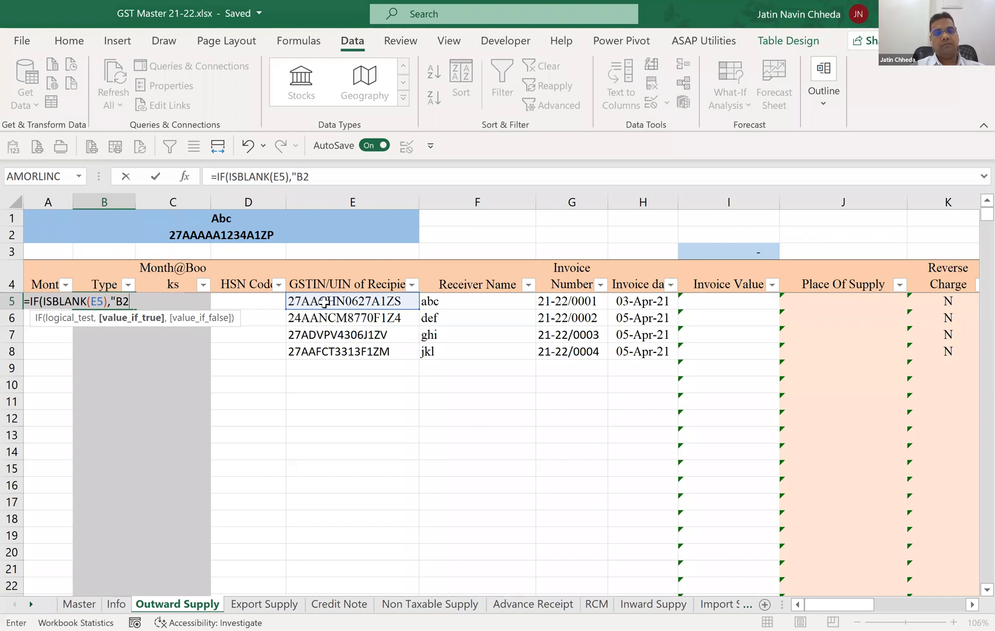
type("C\",")
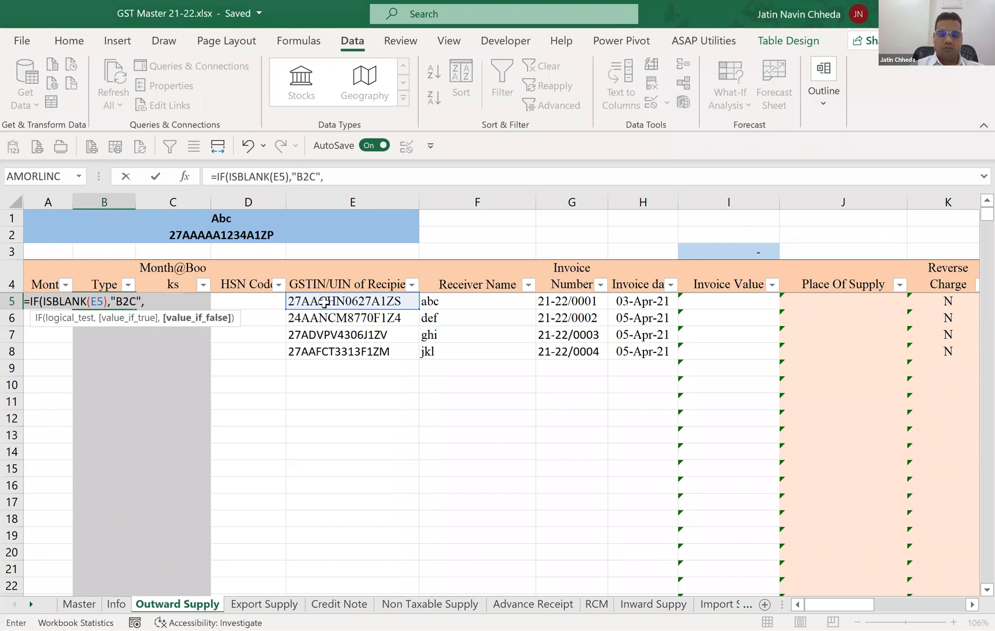
type("B2B")
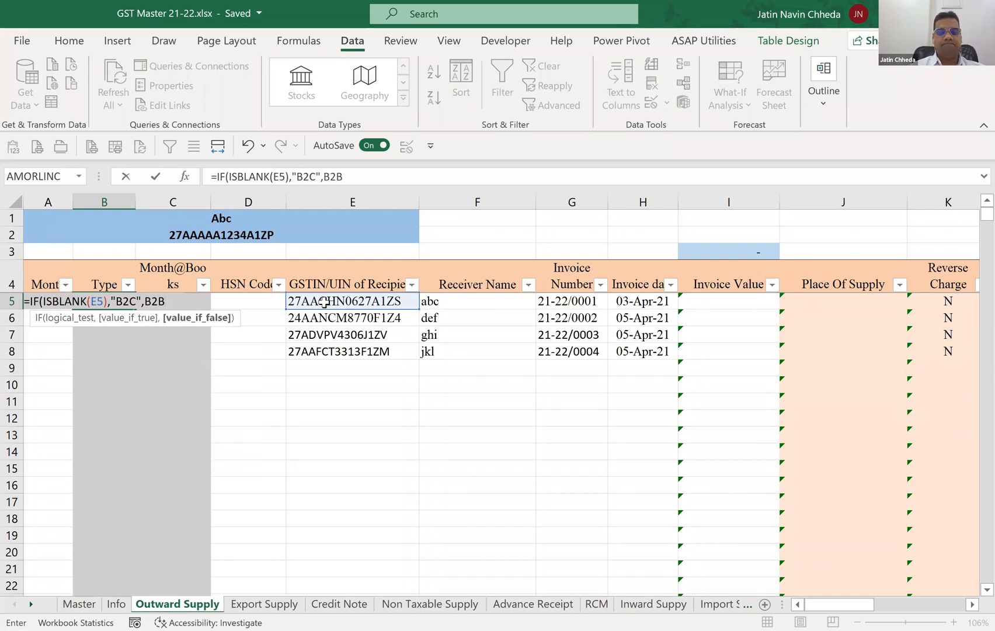
key("BackSpace")
key("BackSpace")
key("BackSpace")
type("\"B@")
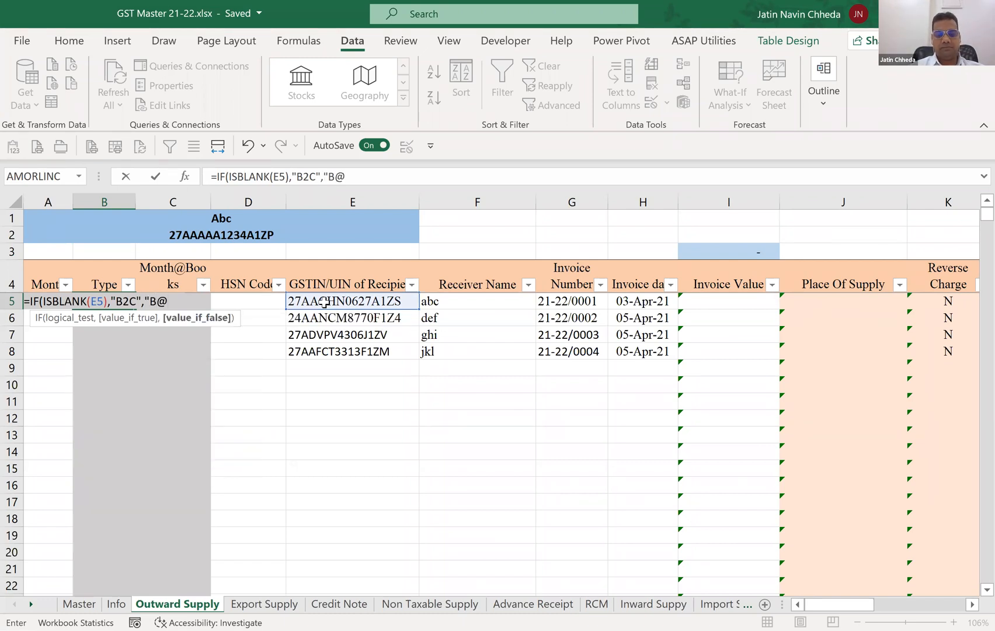
key("BackSpace")
type("2B\"")
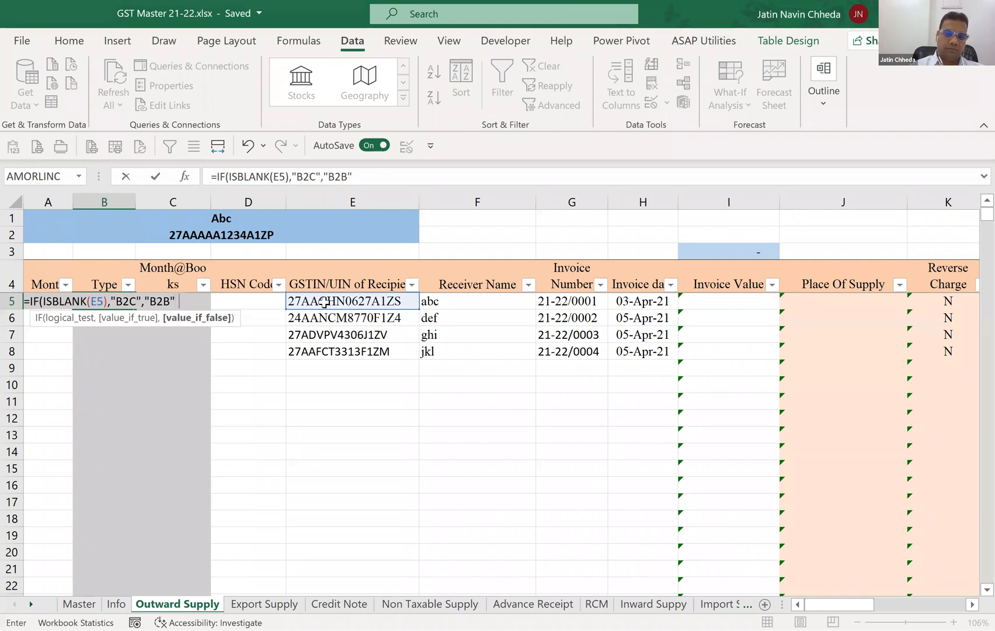
type(")")
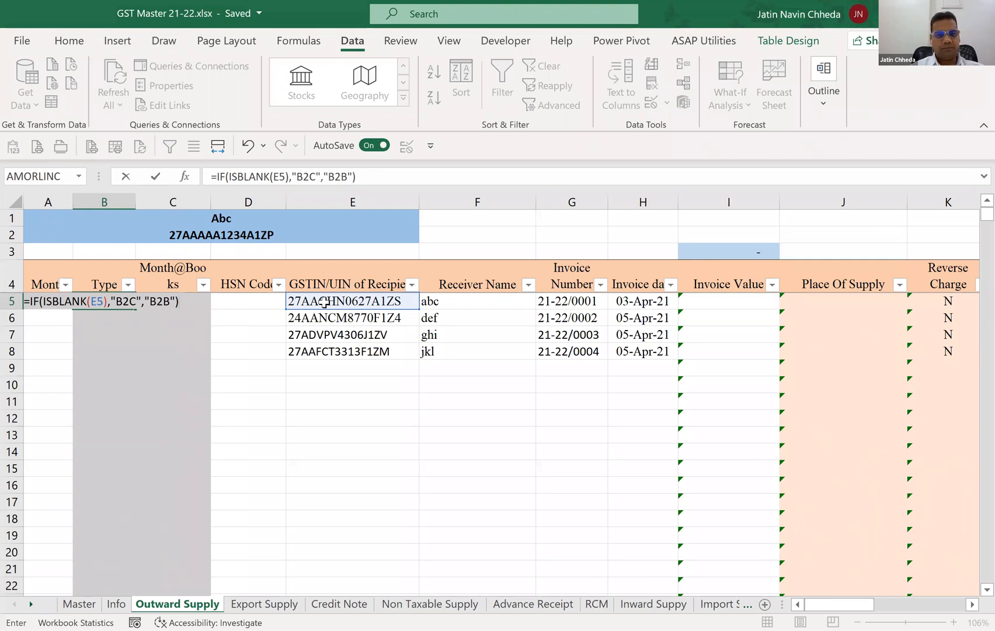
key("Return")
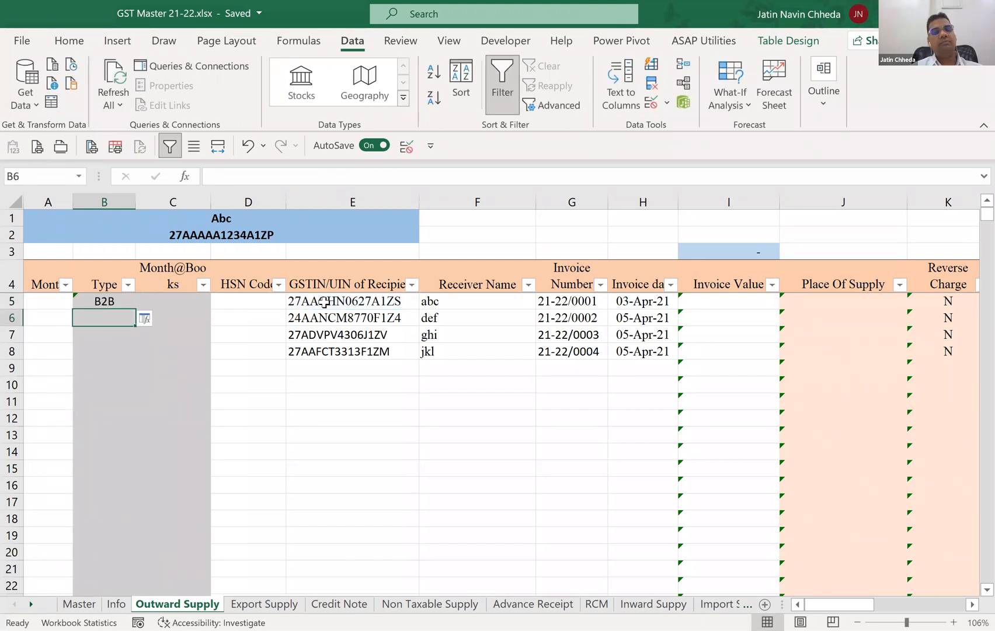
Fill the Type formula from B5 down to row 12.
key("Up")
key("shift+Down")
key("shift+Down")
key("shift+Down")
key("shift+Down")
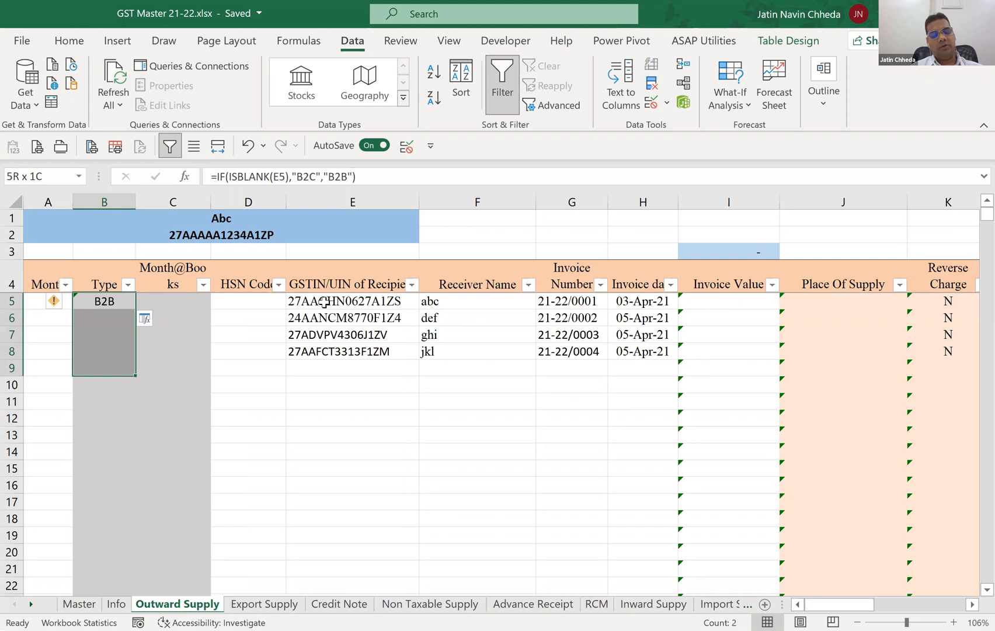
key("shift+Down")
key("shift+Down")
key("shift+Down")
key("ctrl+d")
Examine the filled Type formulas in B5:B12 against the GSTIN column for rows with and without a GSTIN.
key("Down")
key("Down")
key("Down")
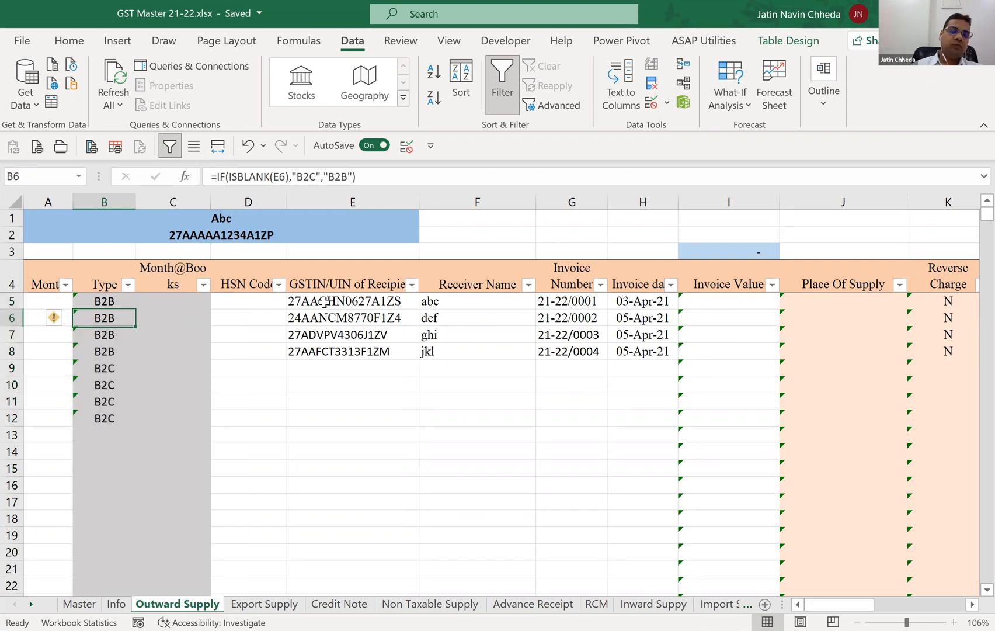
key("Down")
key("Down")
key("Up")
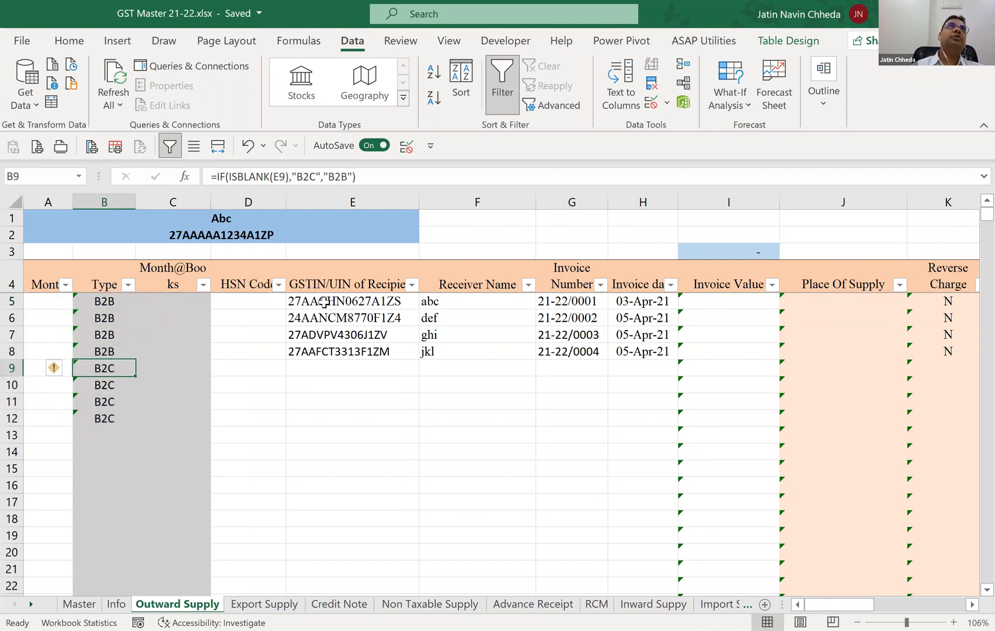
key("Down")
key("Down")
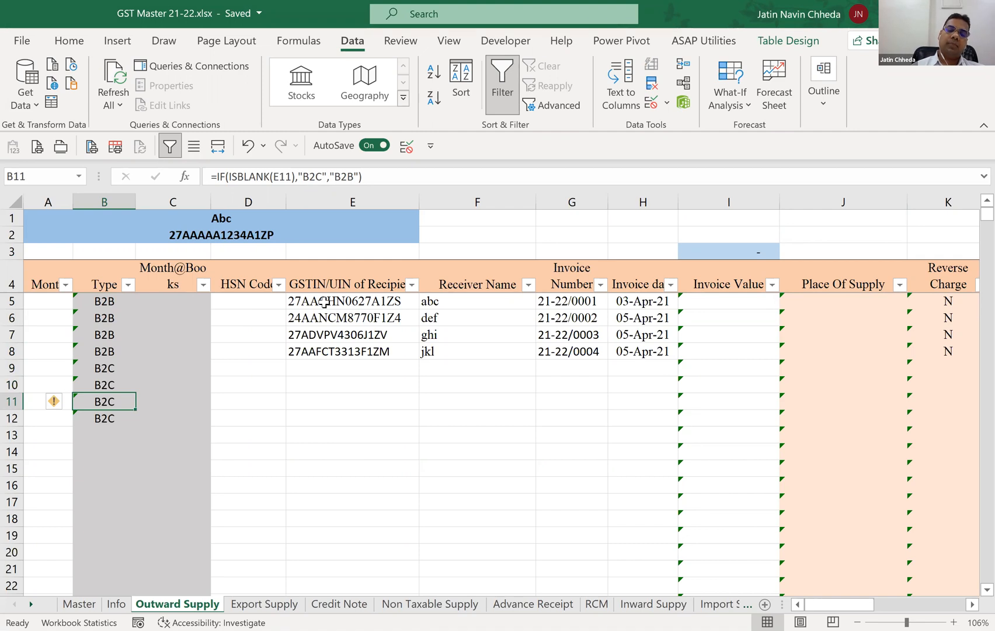
key("Up")
key("Up")
key("Up")
key("Up")
key("Up")
key("Up")
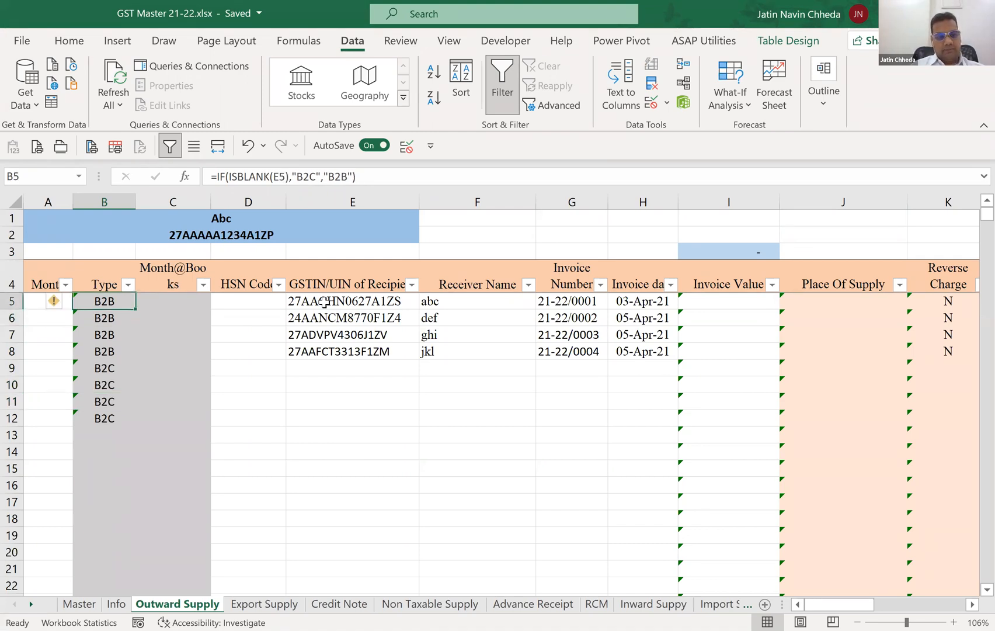
key("shift+Down")
key("shift+Down")
key("shift+Down")
key("shift+Down")
key("shift+Down")
key("shift+Down")
key("Down")
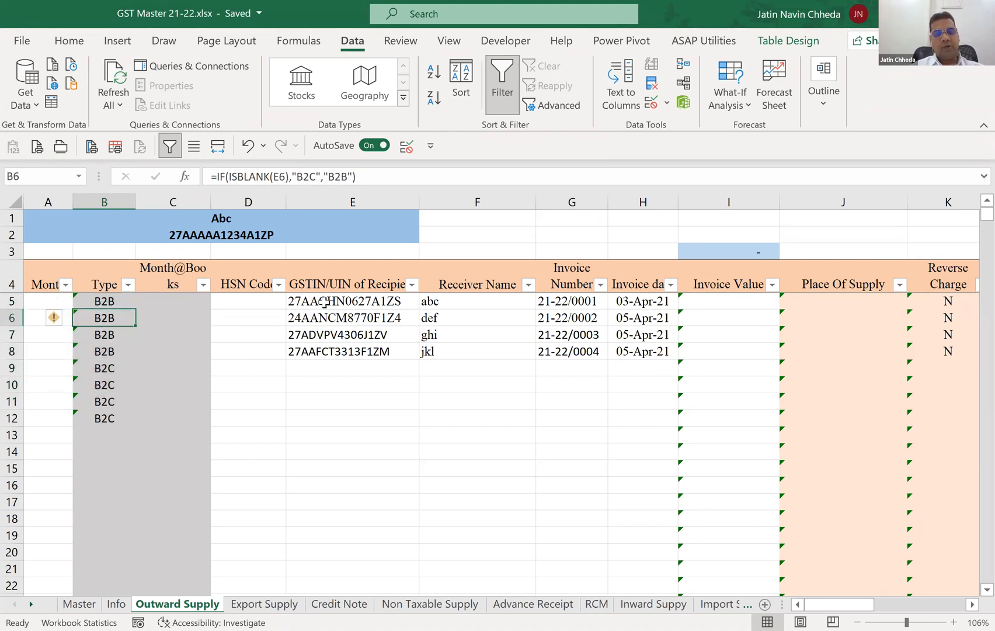
key("Up")
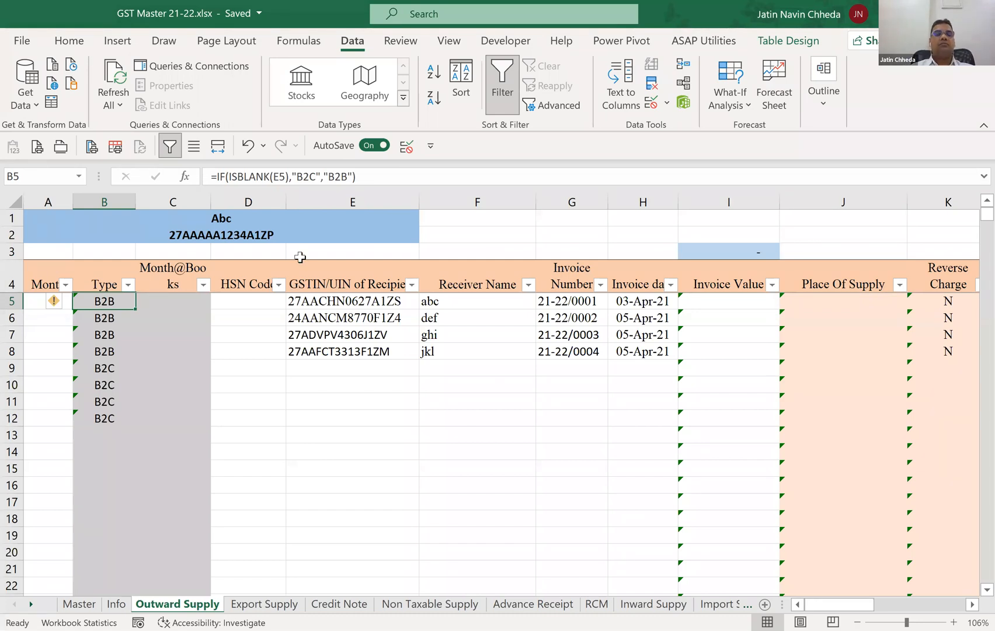
key("Right")
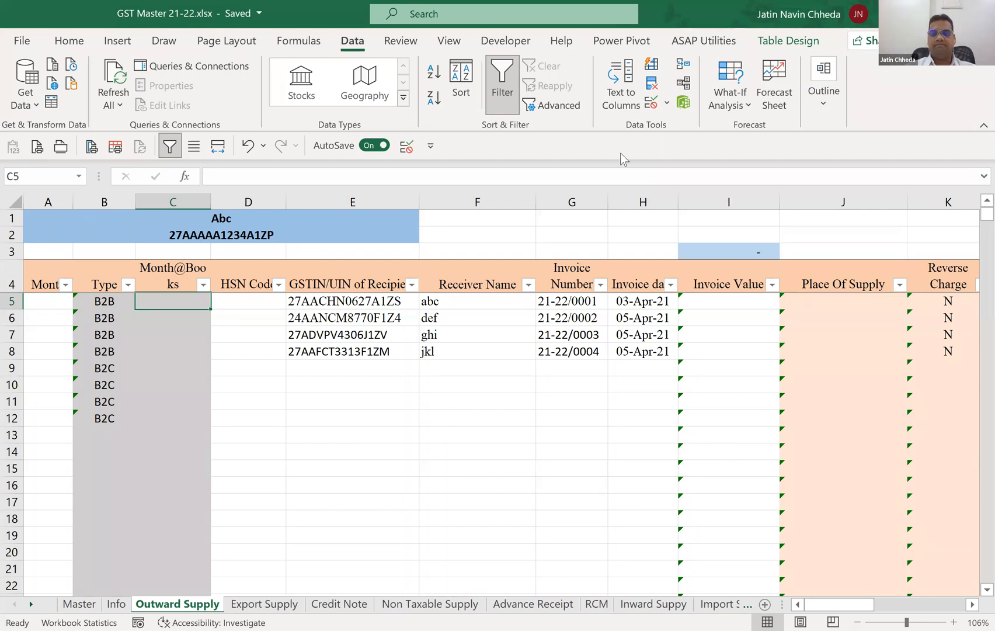
key("alt+Tab")
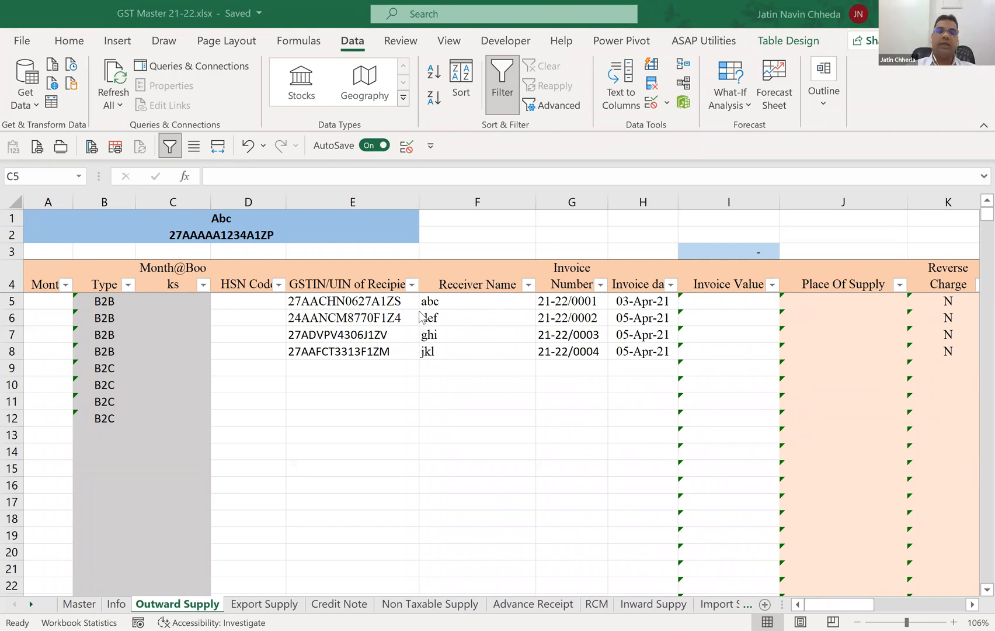
Test the Type formula by clearing the recipient GSTINs in E5:E9.
left_click(387, 299)
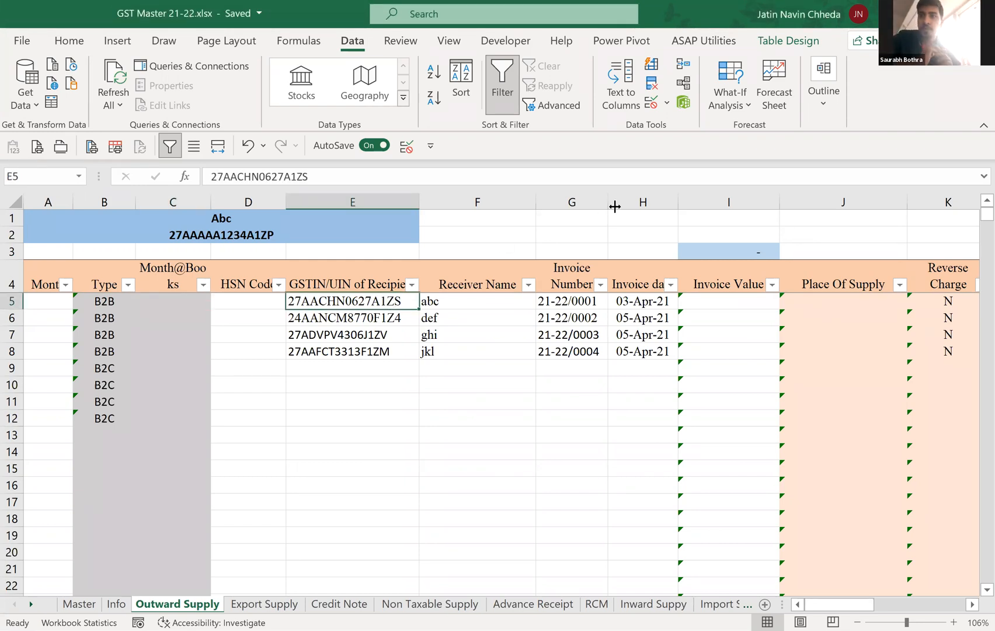
key("Down")
key("Down")
key("Down")
key("Down")
key("Down")
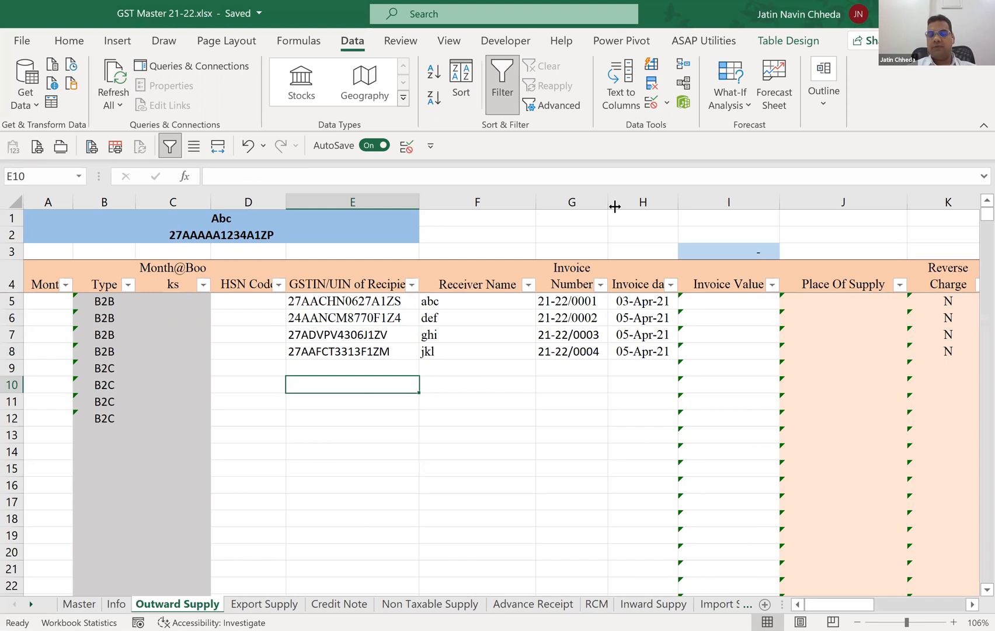
key("Up")
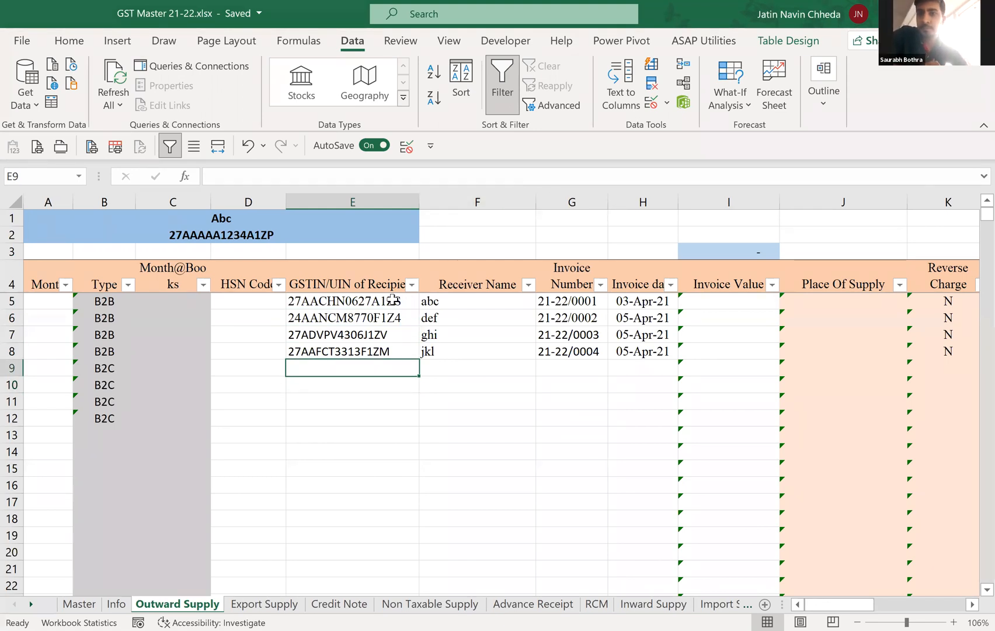
left_click_drag(393, 299, 392, 368)
key("Delete")
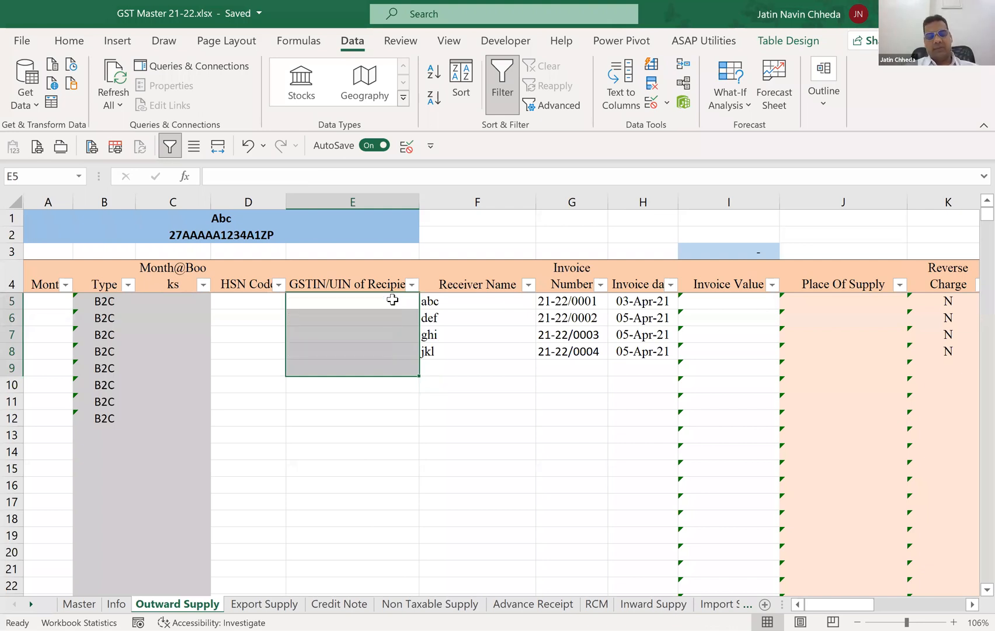
Start entering 27 in E5, discard the entry, and undo the clearing of the GSTINs in E5:E9.
type("27")
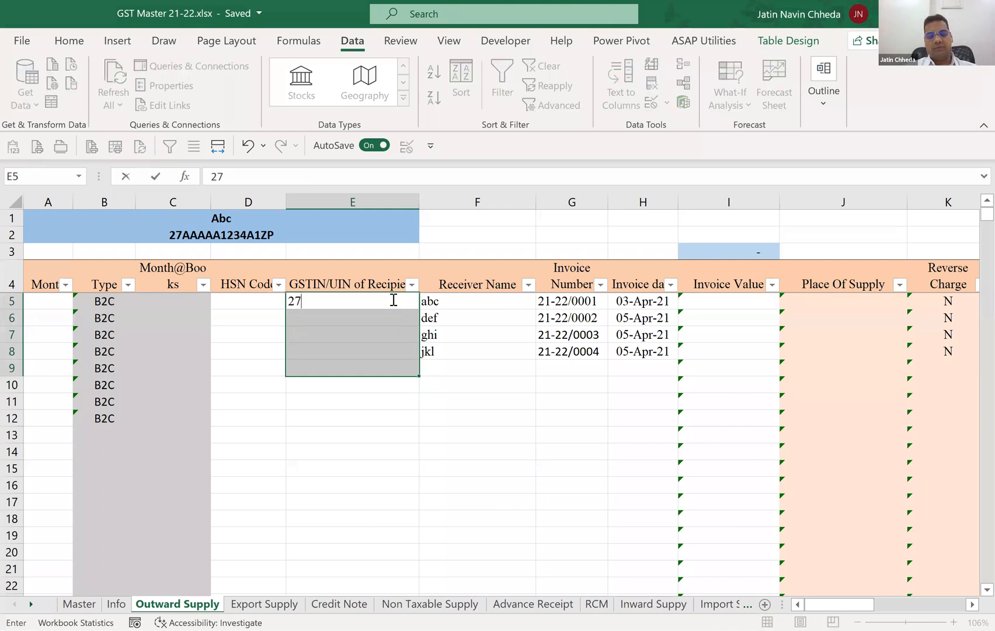
key("ctrl+z")
key("ctrl+z")
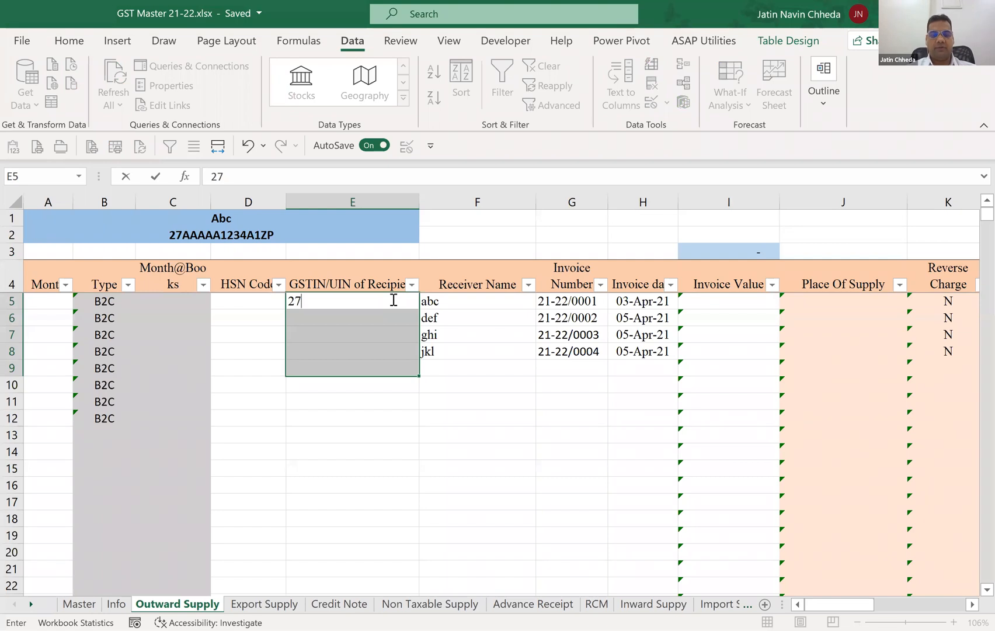
key("Escape")
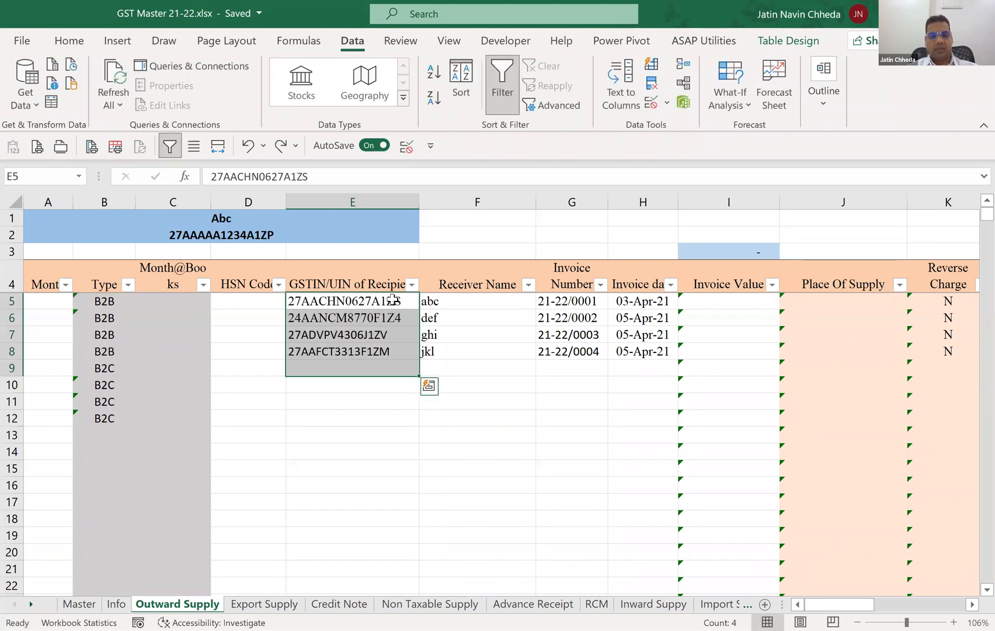
Try to shorten the GSTIN in E5 by its last character to test the cell's validation, and cancel the entry.
key("Right")
key("Left")
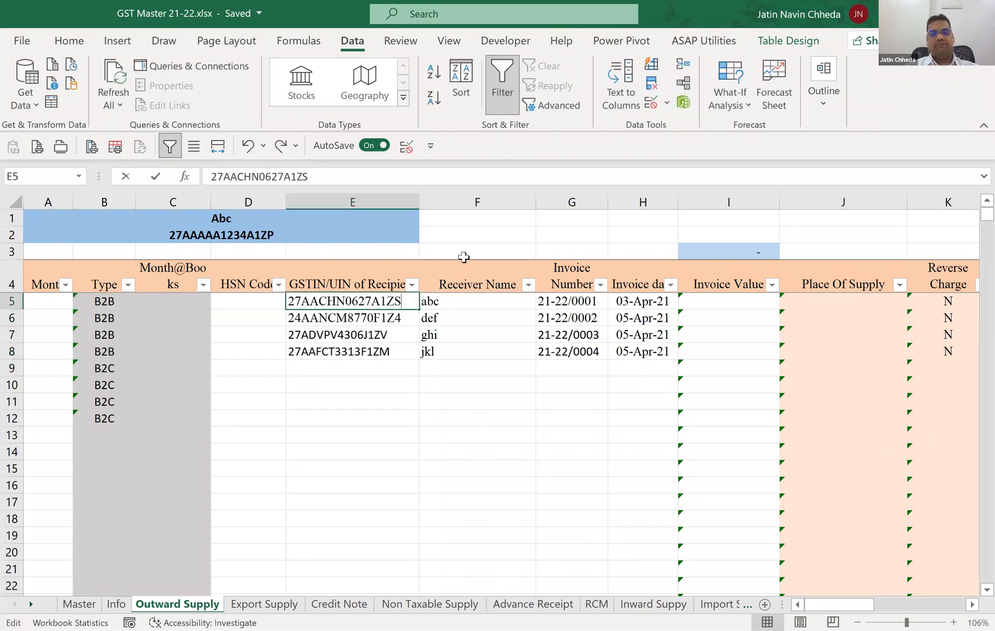
key("F2")
key("BackSpace")
key("Return")
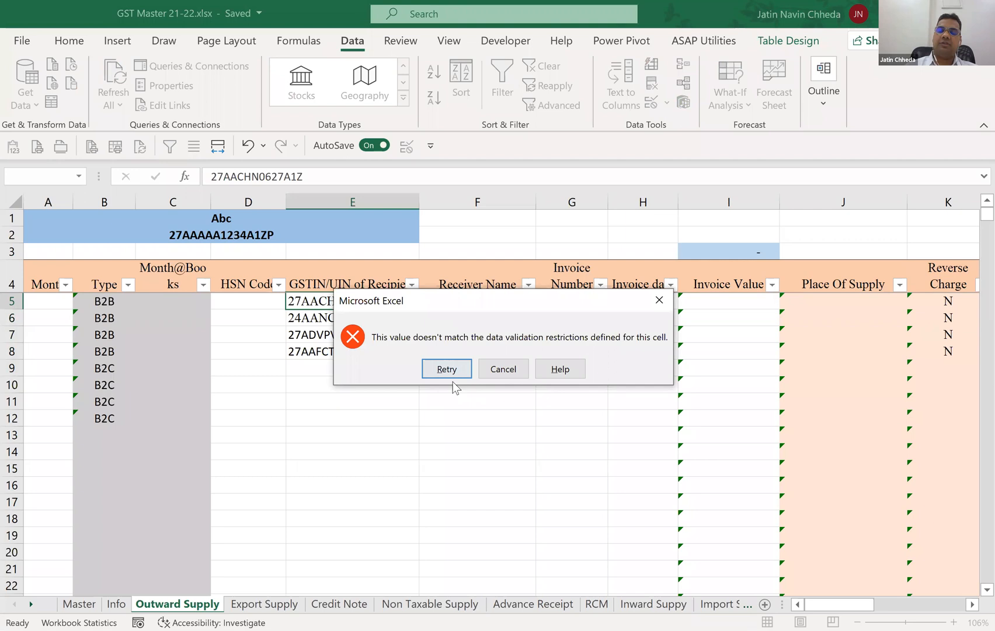
left_click(496, 377)
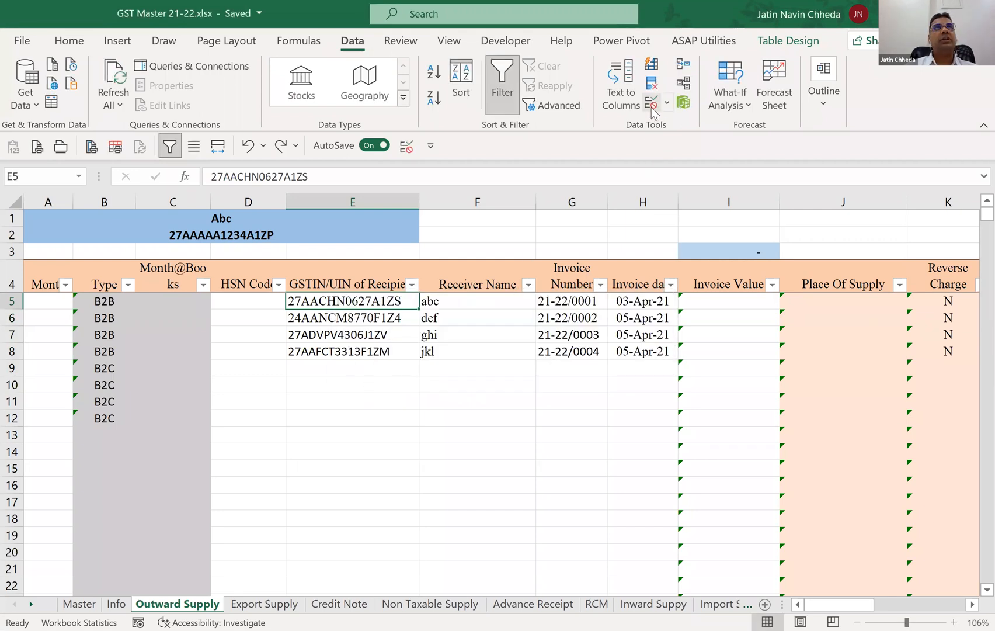
Inspect the data validation criteria and allowed types of GSTIN cell E5, leaving the settings unchanged.
left_click(652, 105)
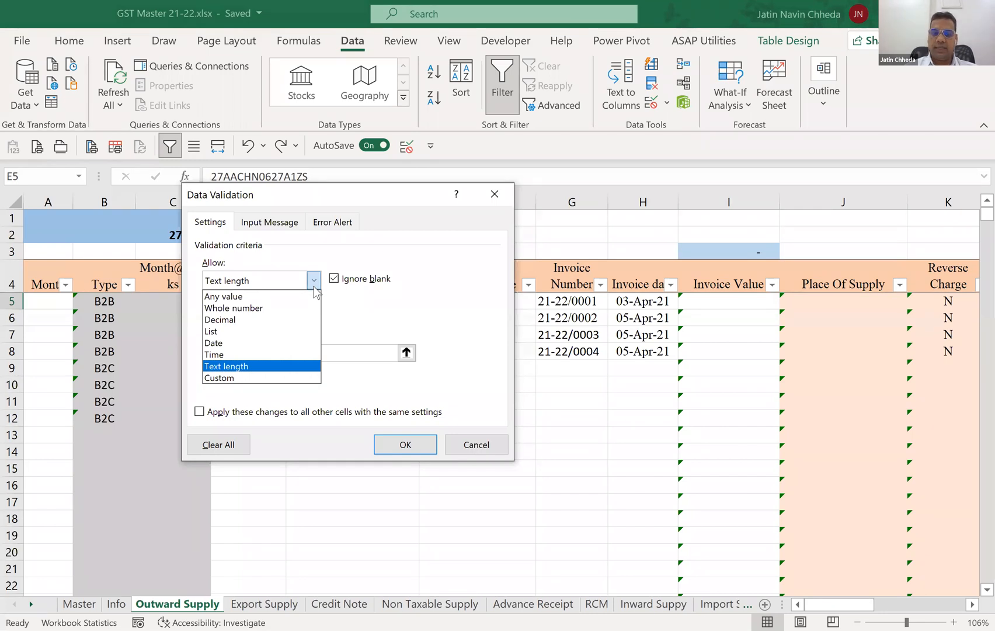
left_click(471, 448)
key("Return")
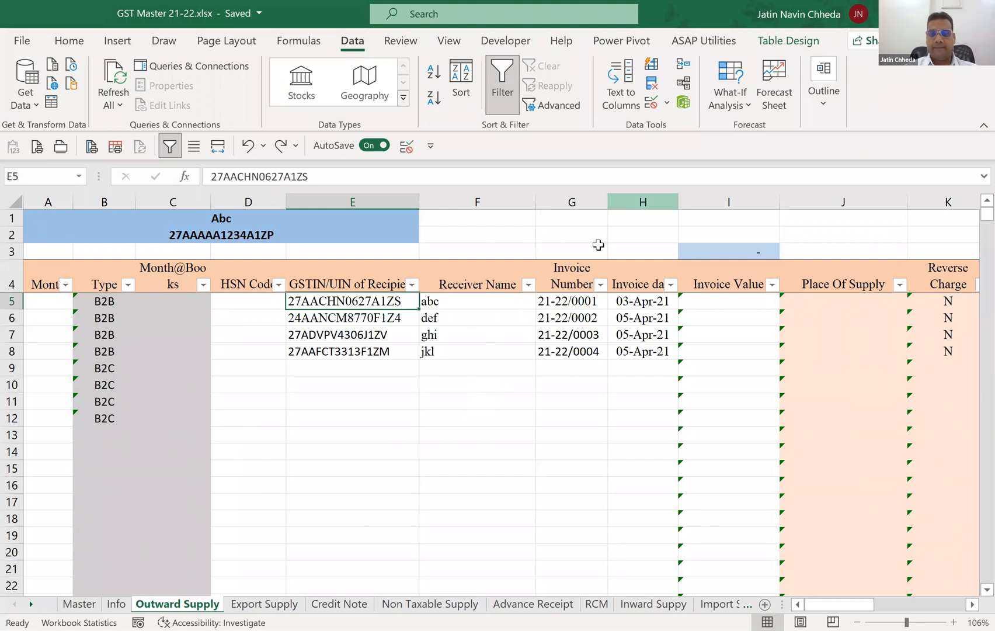
left_click(851, 35)
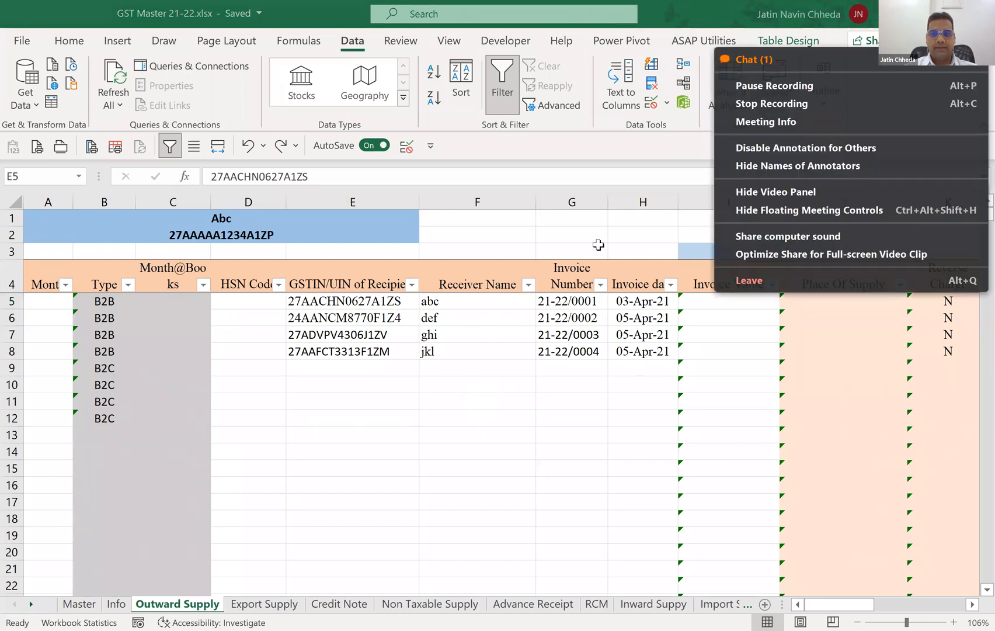
left_click(753, 60)
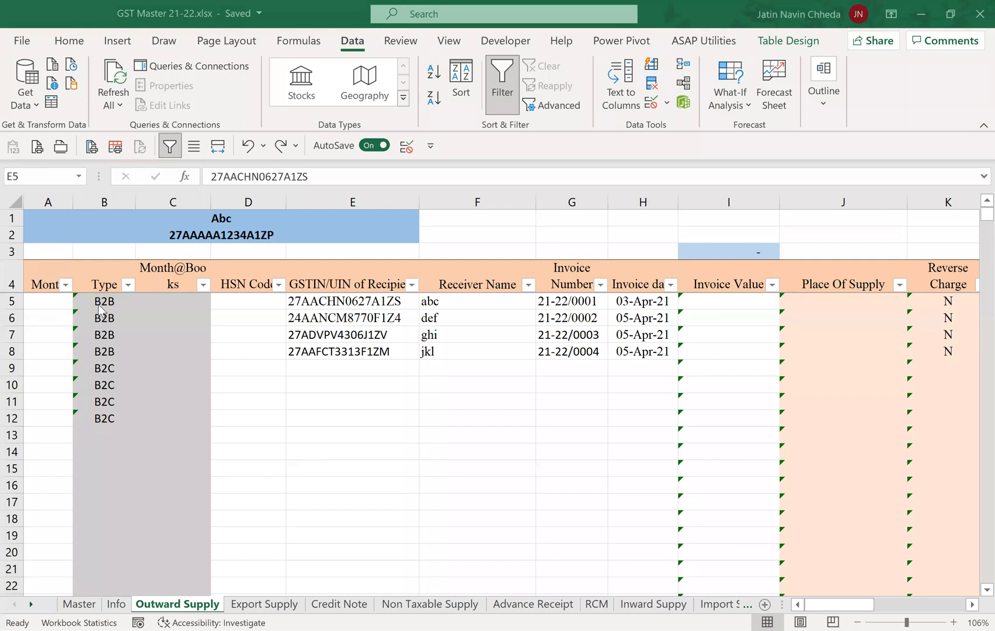
Clear the Type column from B5 down to the end of the table and return to B5.
left_click(54, 302)
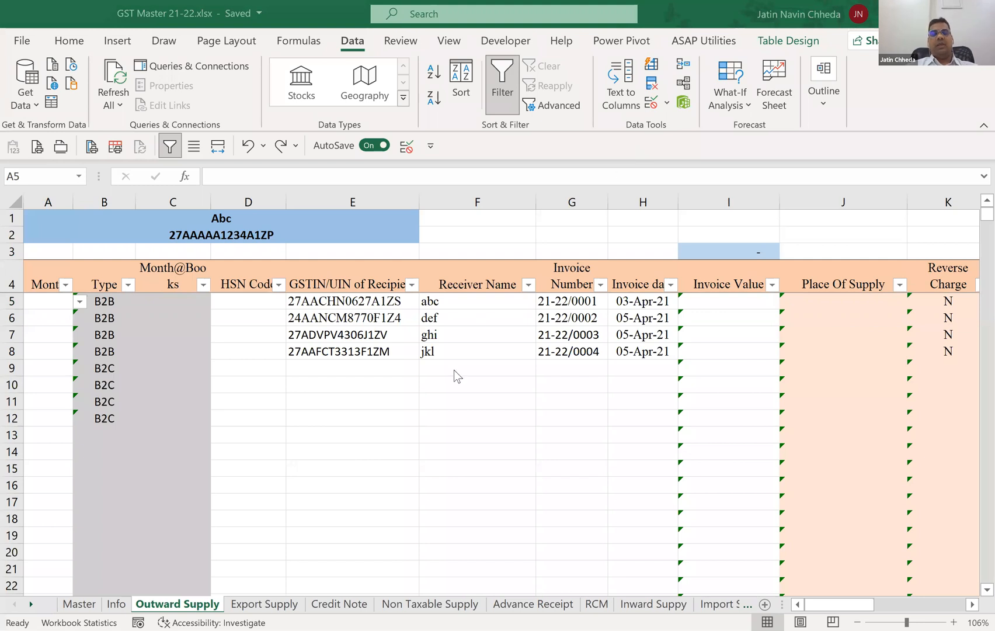
left_click(93, 303)
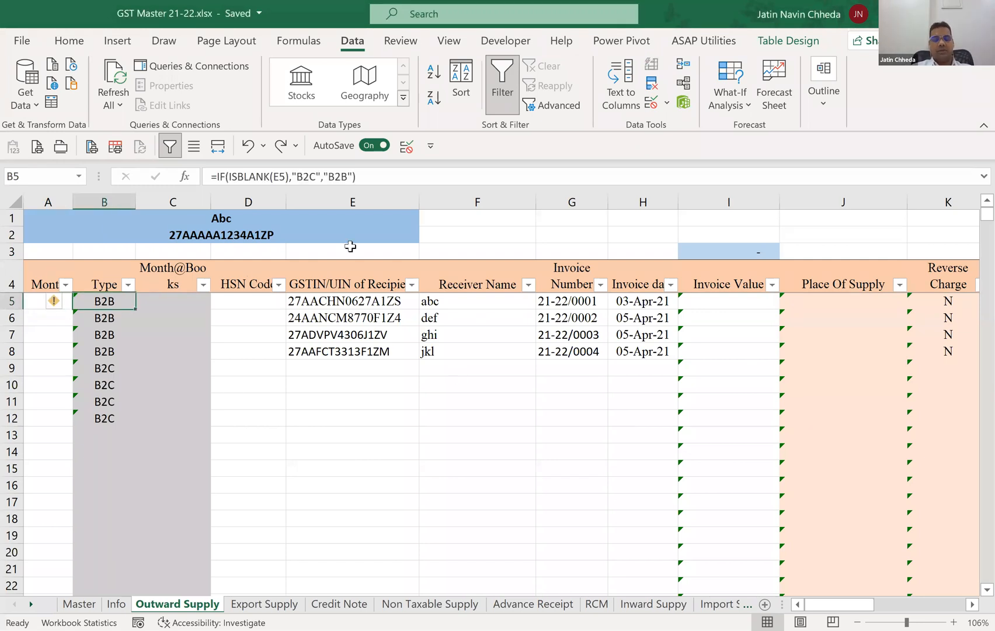
key("ctrl+shift+Down")
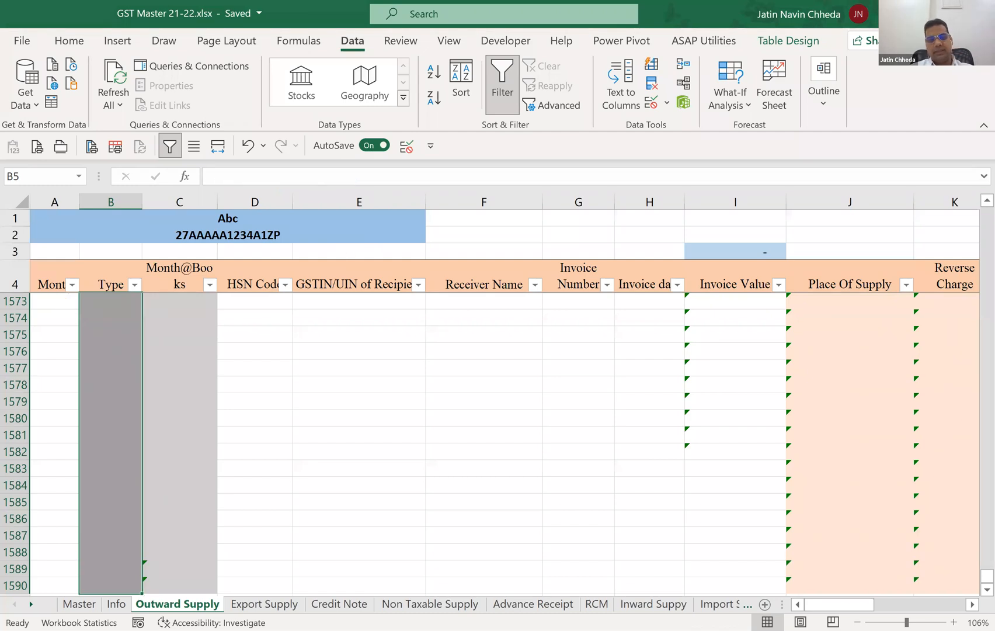
scroll(133, 370, "up", 10)
left_click(133, 370)
key("ctrl+Up")
key("ctrl+Up")
key("Down")
key("Down")
key("Down")
key("Down")
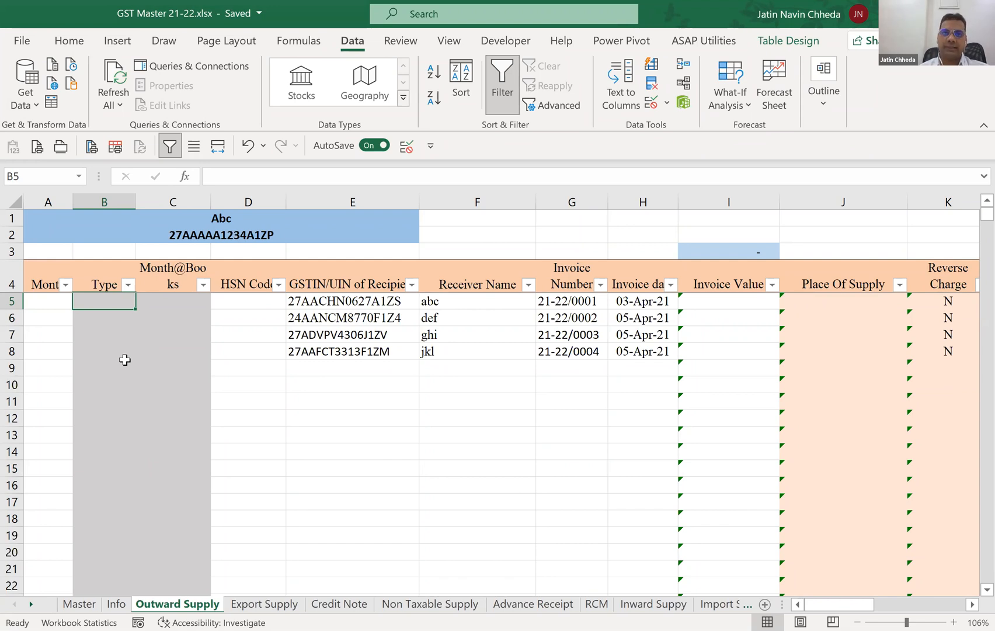
Enter =ISBLANK([@[HSN Code]]) in B5 so the Type column tests whether each HSN Code cell is empty.
type("=")
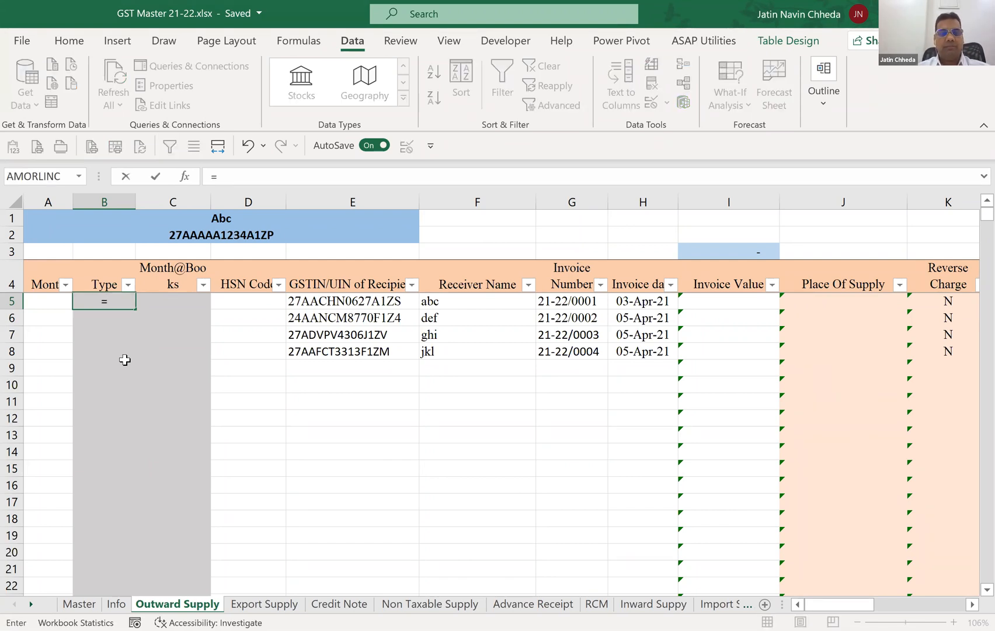
type("ISBLANK([@[HSN Code]])")
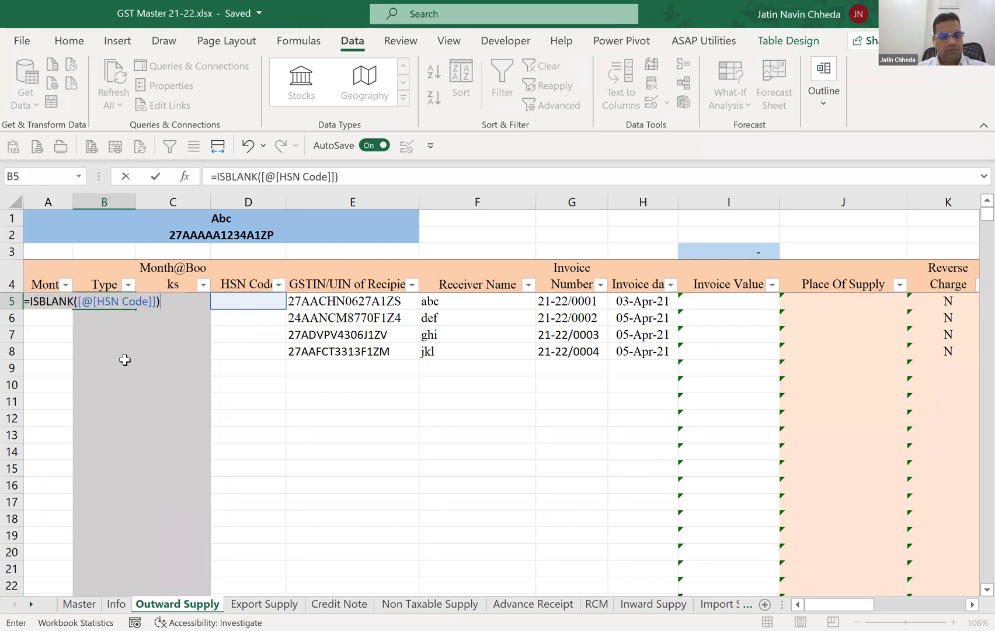
key("Return")
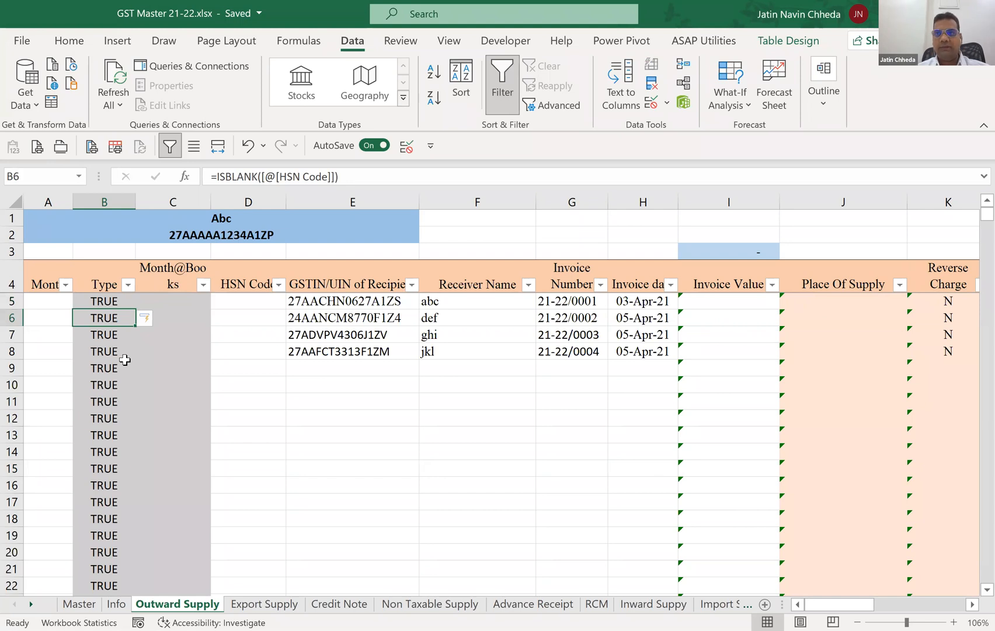
key("Up")
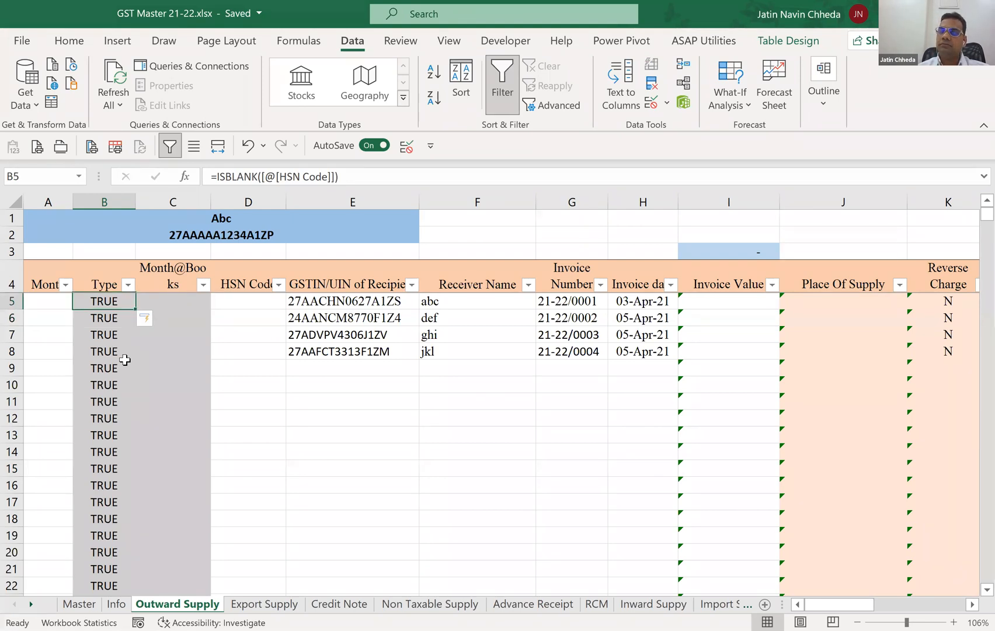
Enter 12 in HSN Code cell D5 to test the ISBLANK formula, and clear the cell again.
key("Right")
key("Right")
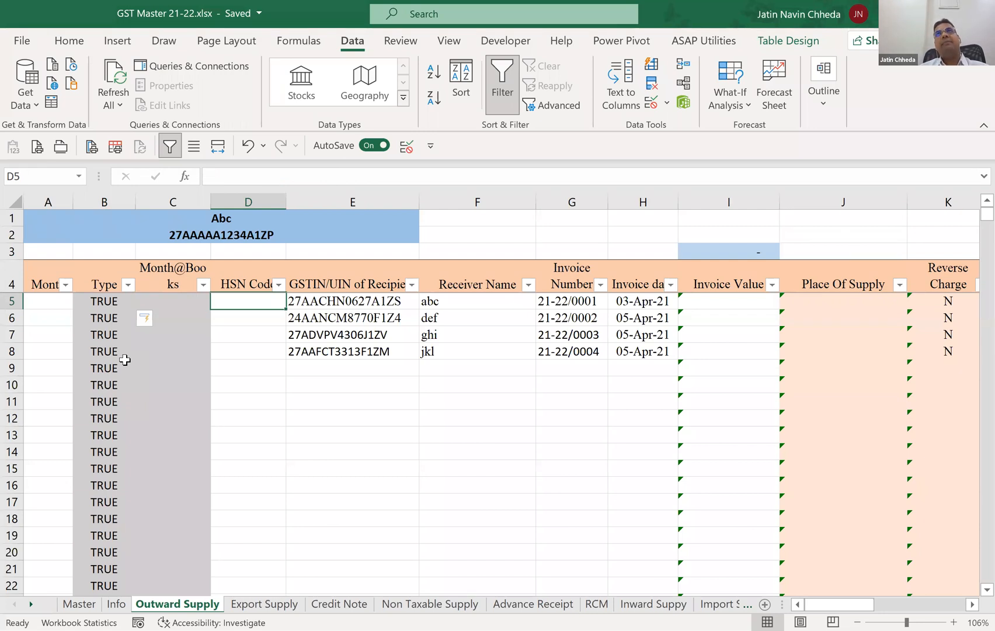
type("12")
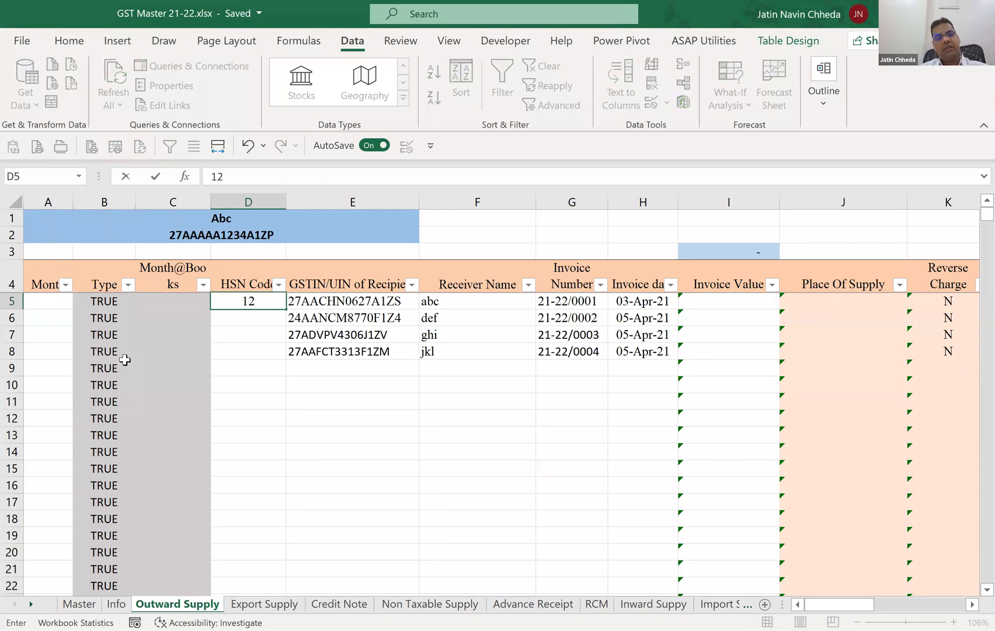
key("Return")
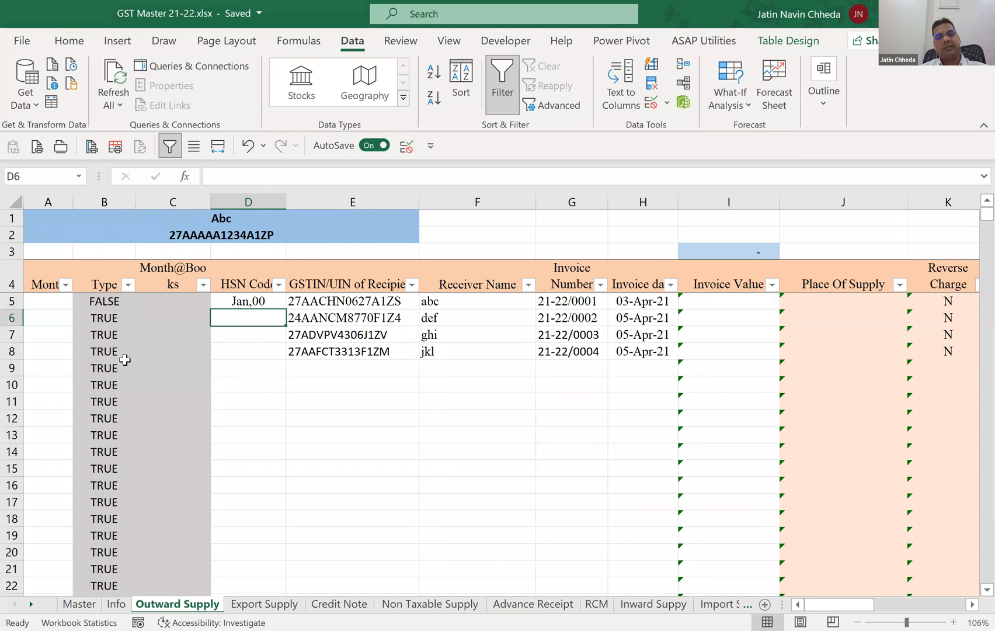
key("Up")
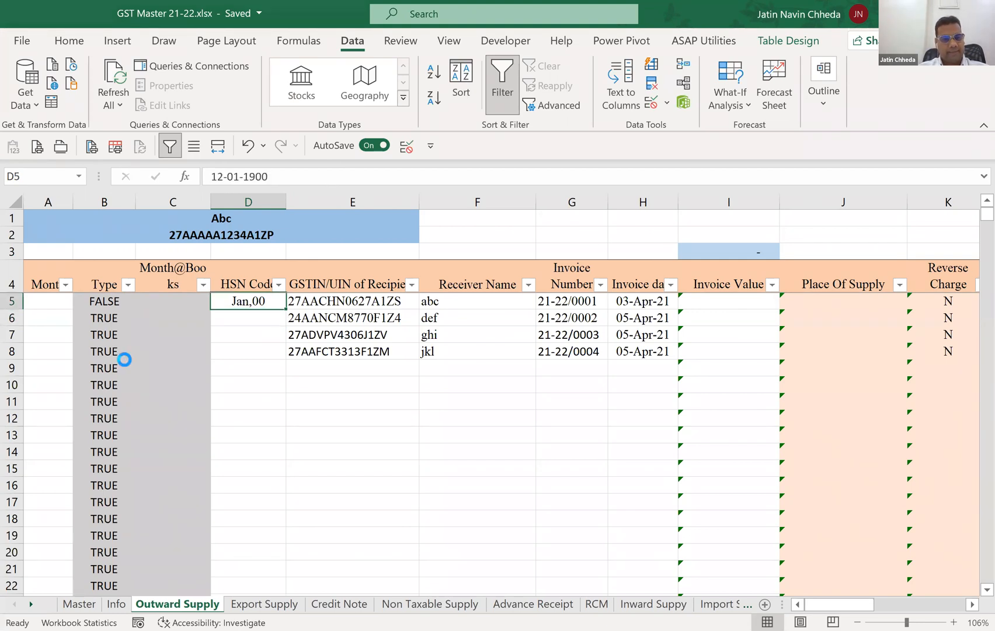
key("Delete")
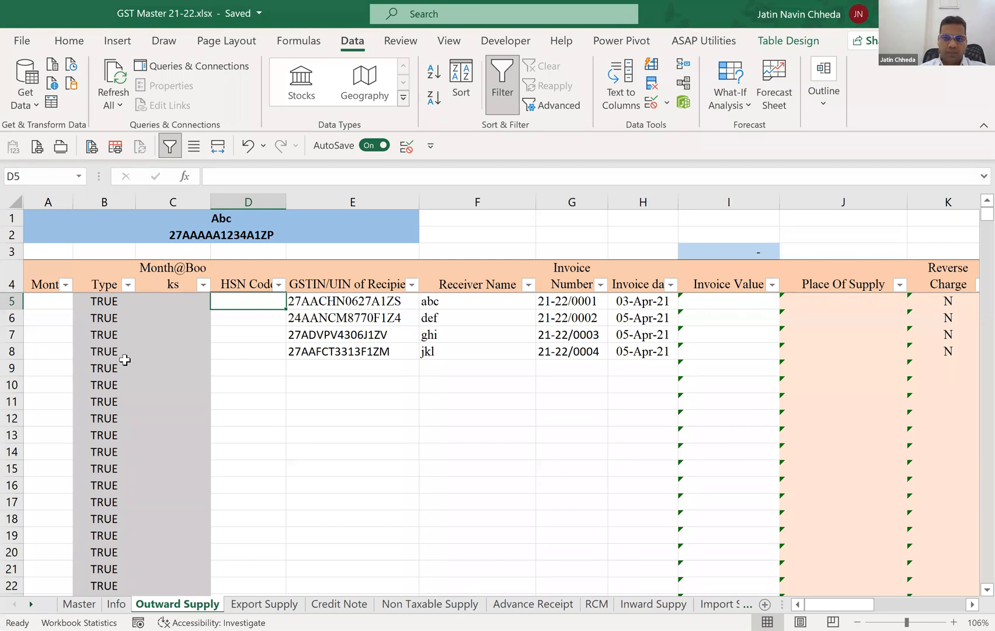
Clear the ISBLANK formulas from the Type column, from B5 down to the end of the table.
key("Left")
key("Left")
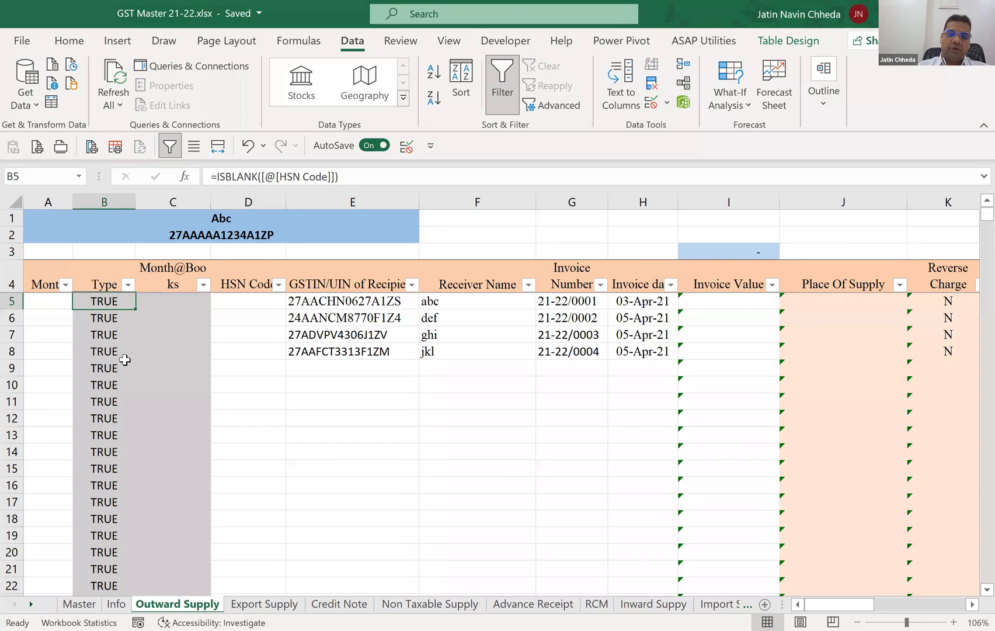
key("Delete")
key("Down")
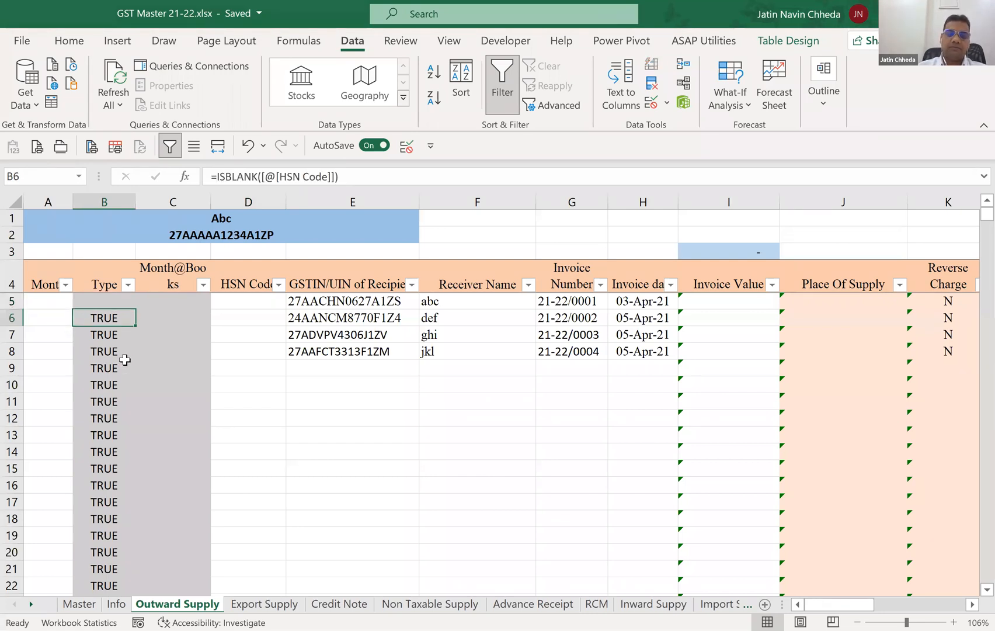
key("ctrl+shift+Down")
key("Delete")
key("Up")
key("Up")
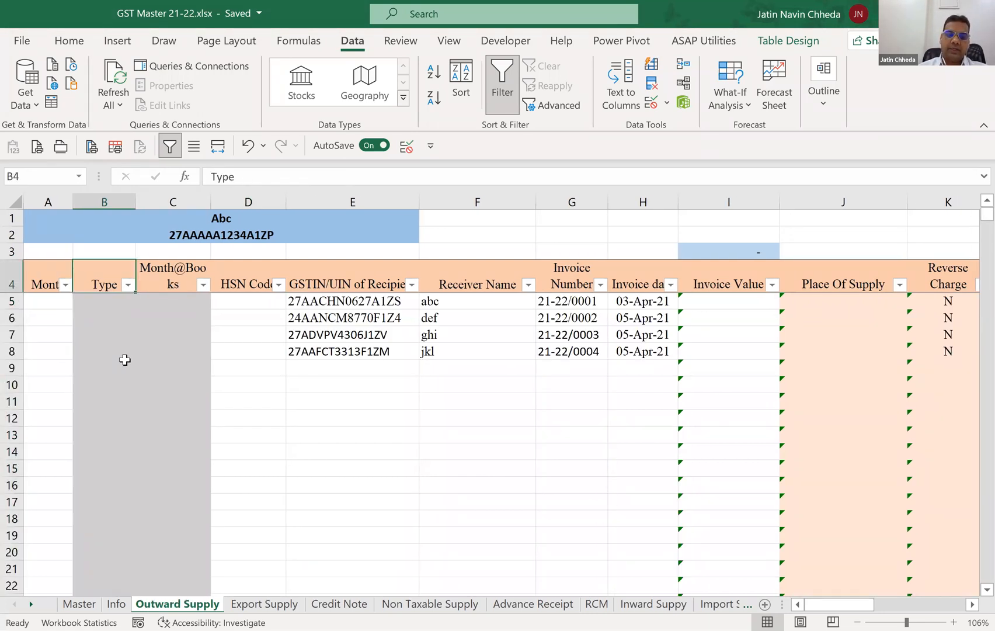
Begin an IF formula in B5 with the ISBLANK function as its logical test.
key("Down")
type("=")
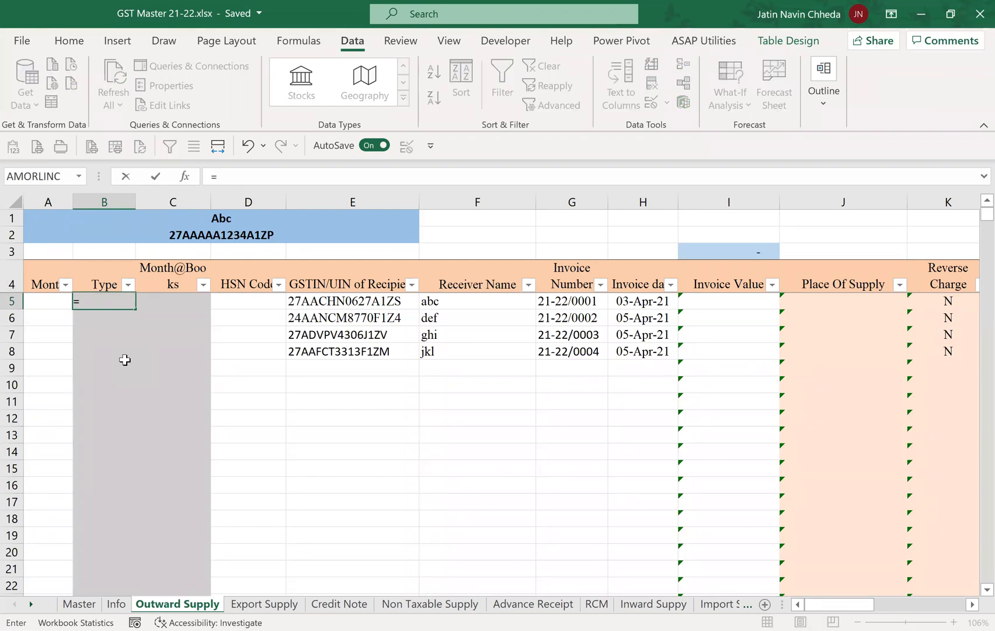
type("if")
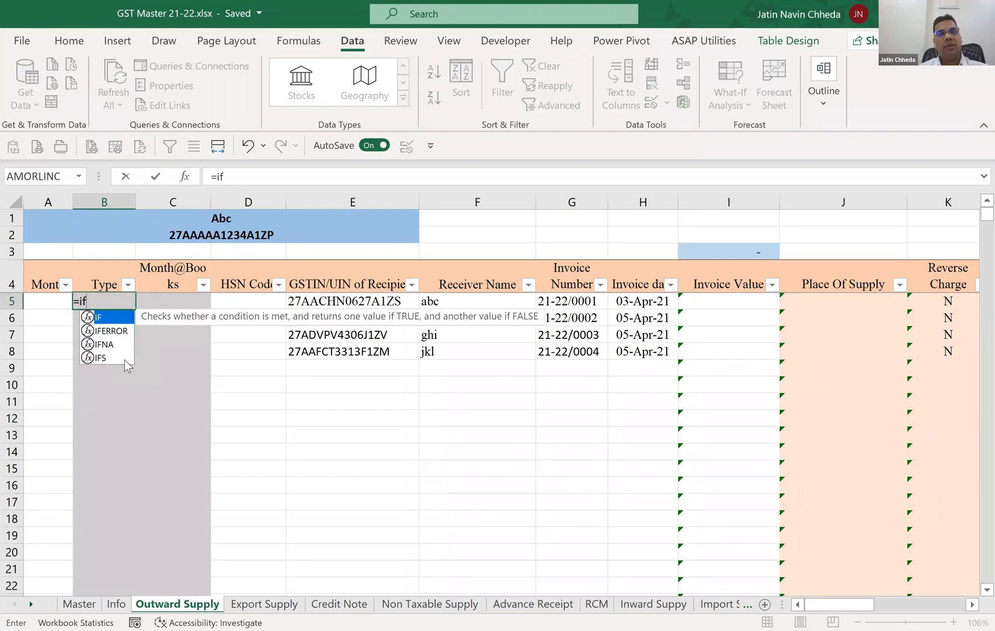
key("Tab")
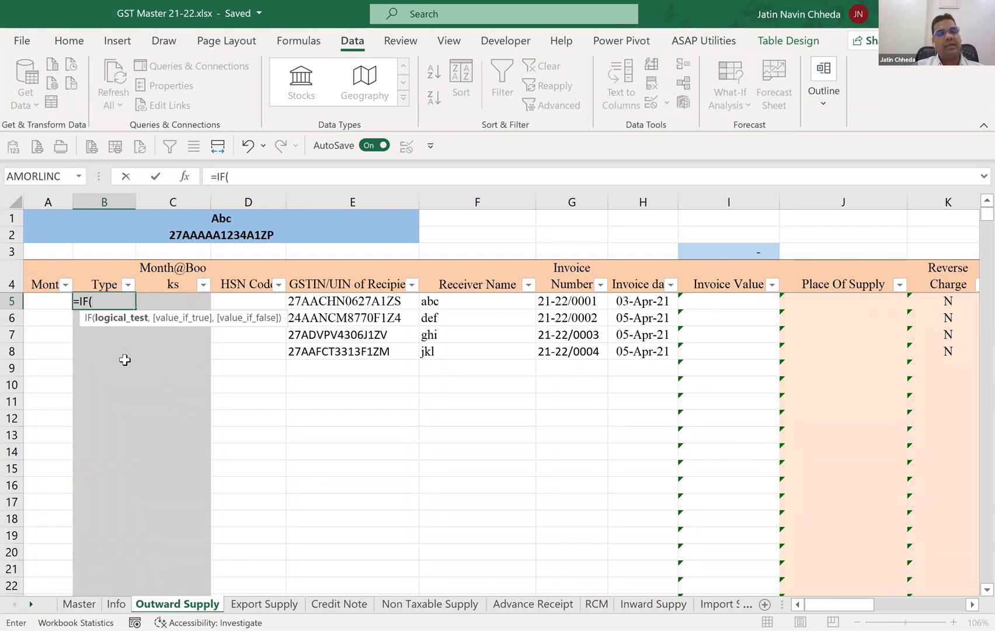
type("ISBLANK(")
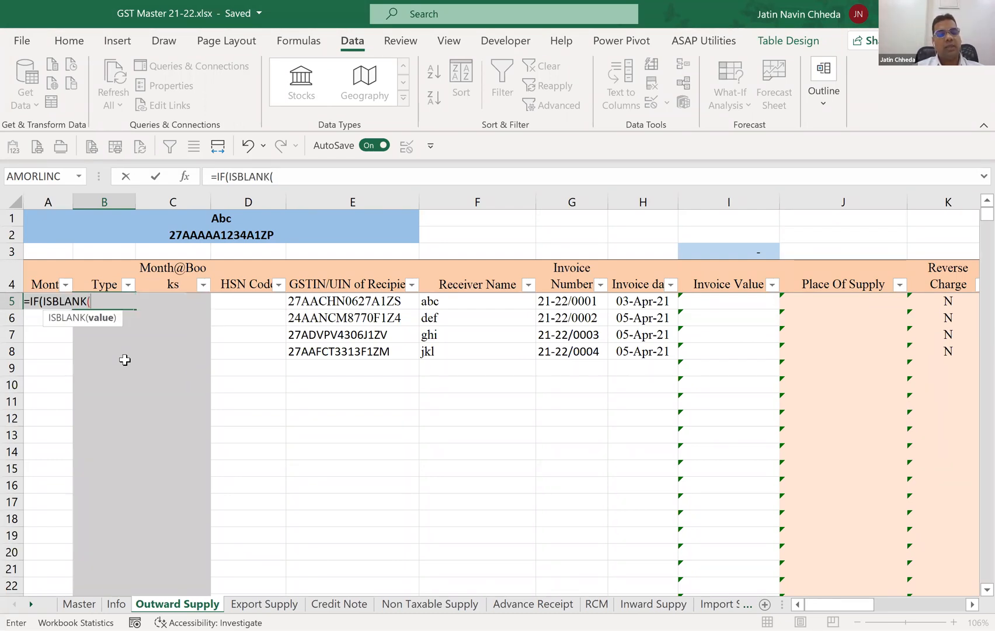
left_click(328, 299)
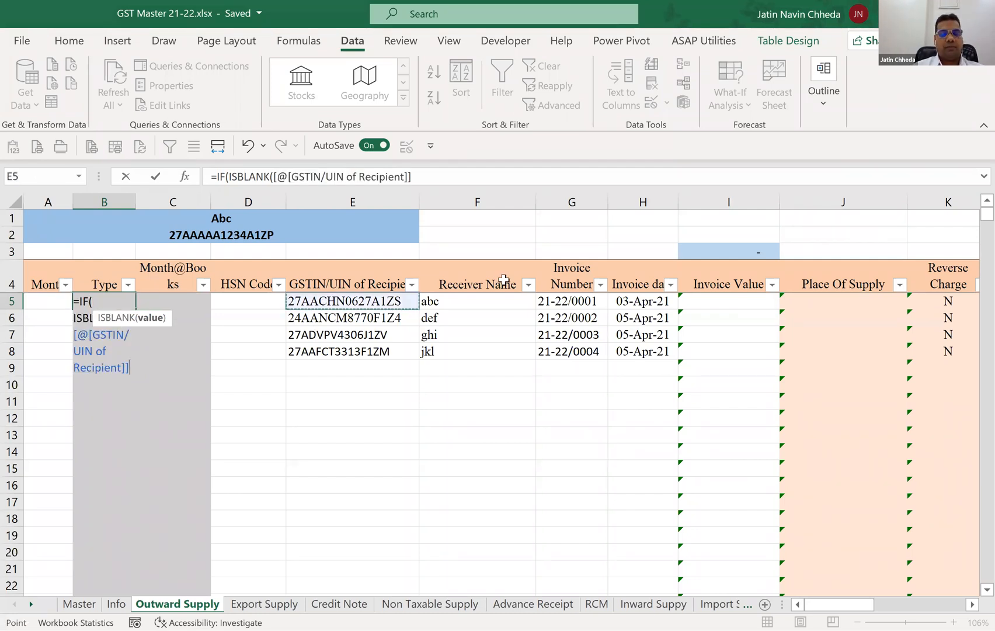
key("BackSpace")
key("BackSpace")
key("BackSpace")
key("BackSpace")
key("BackSpace")
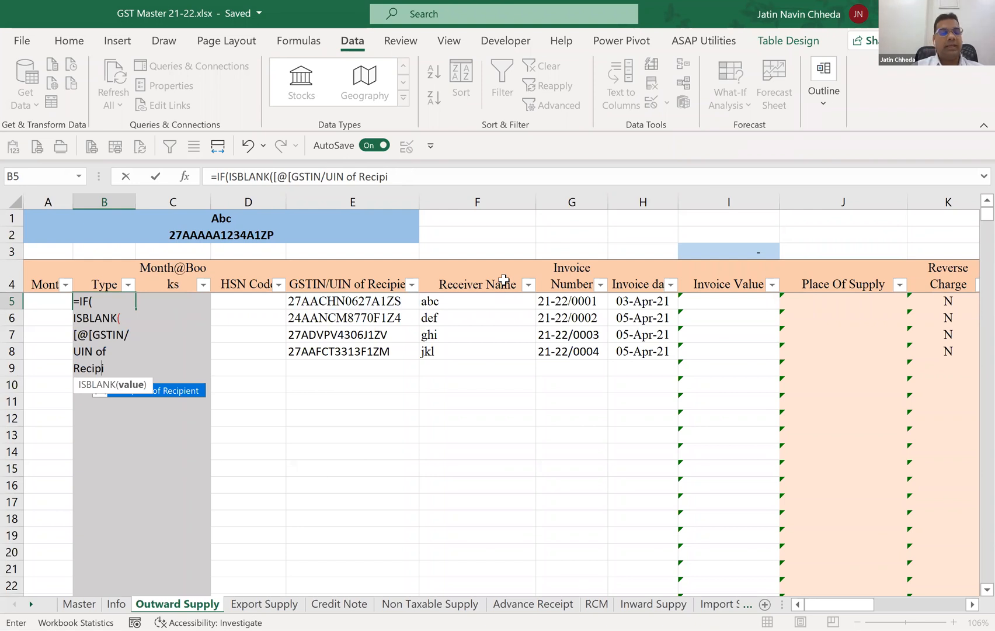
key("BackSpace")
key("BackSpace")
key("BackSpace")
key("BackSpace")
key("BackSpace")
key("BackSpace")
key("BackSpace")
key("BackSpace")
key("BackSpace")
key("BackSpace")
key("BackSpace")
key("BackSpace")
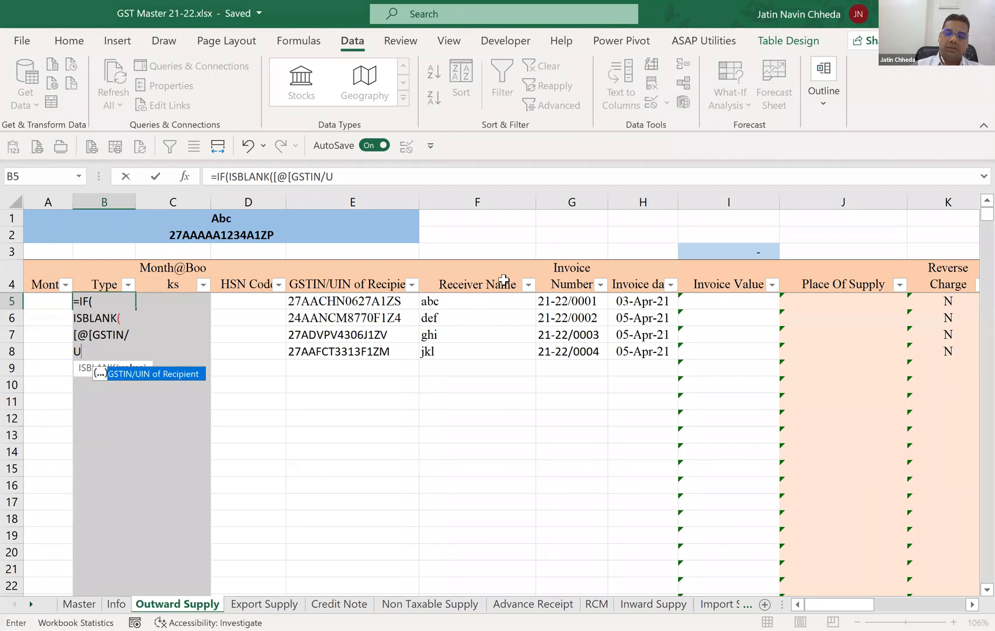
key("BackSpace")
key("BackSpace")
key("BackSpace")
key("BackSpace")
key("BackSpace")
key("BackSpace")
key("BackSpace")
key("BackSpace")
key("BackSpace")
key("BackSpace")
key("BackSpace")
type("(")
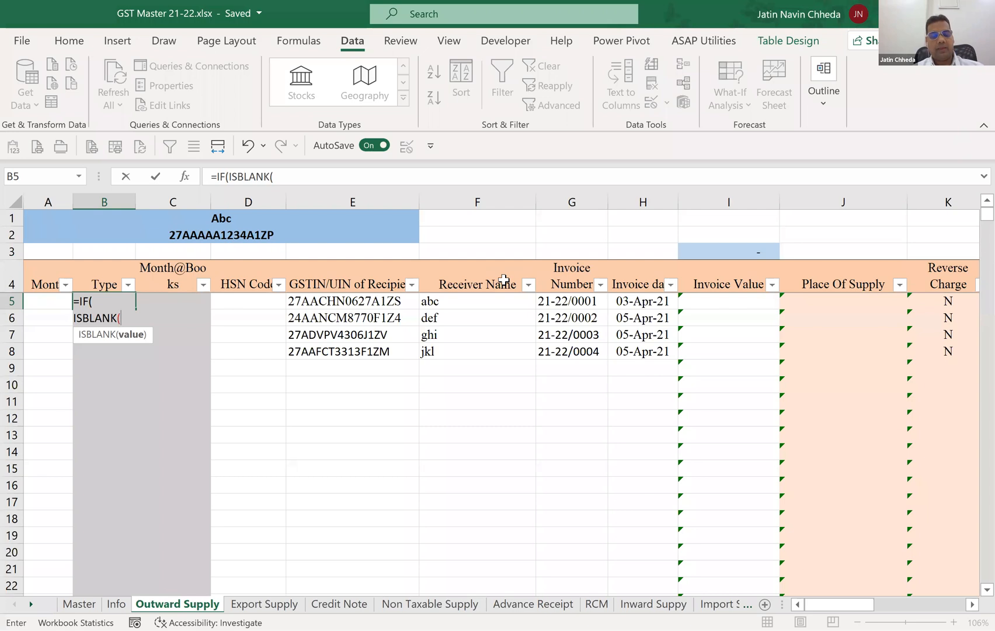
type("E5")
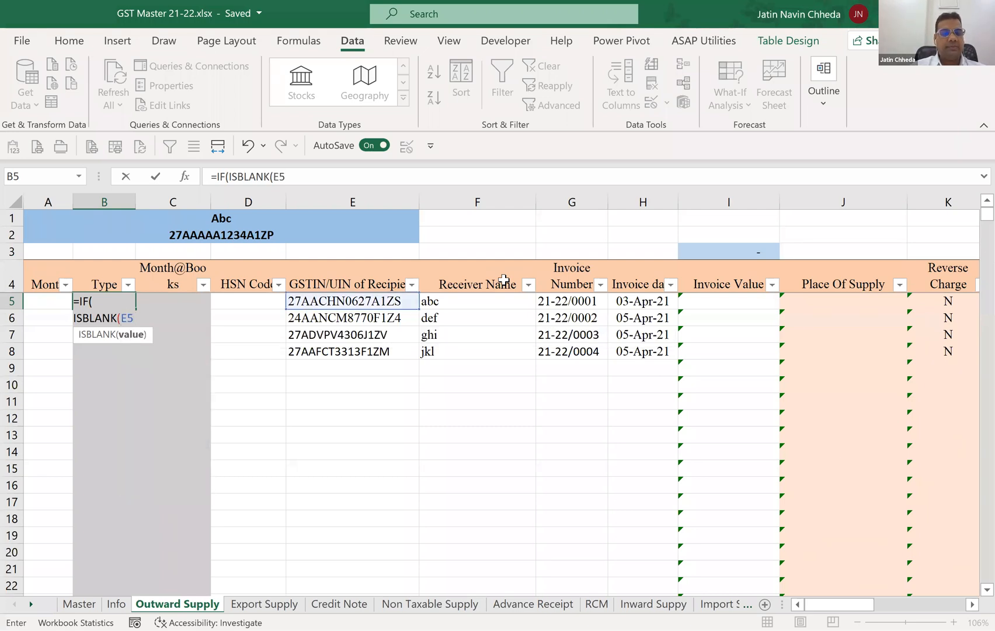
type(")")
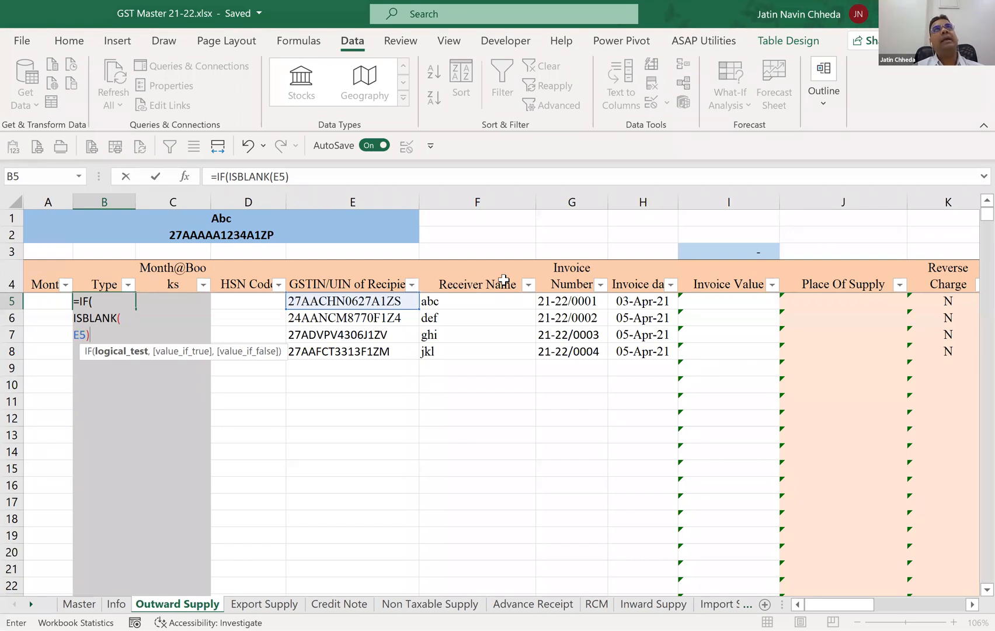
Complete the B5 formula as =IF(ISBLANK(E5),"B2C","B2B") and enter it for the Type column.
type(",\"B")
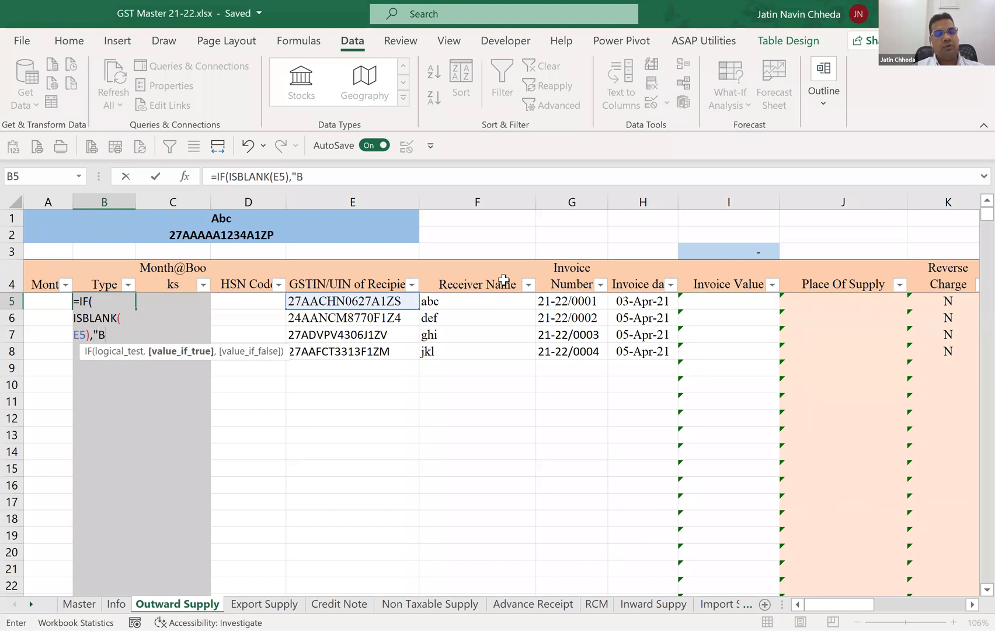
type("2C\"")
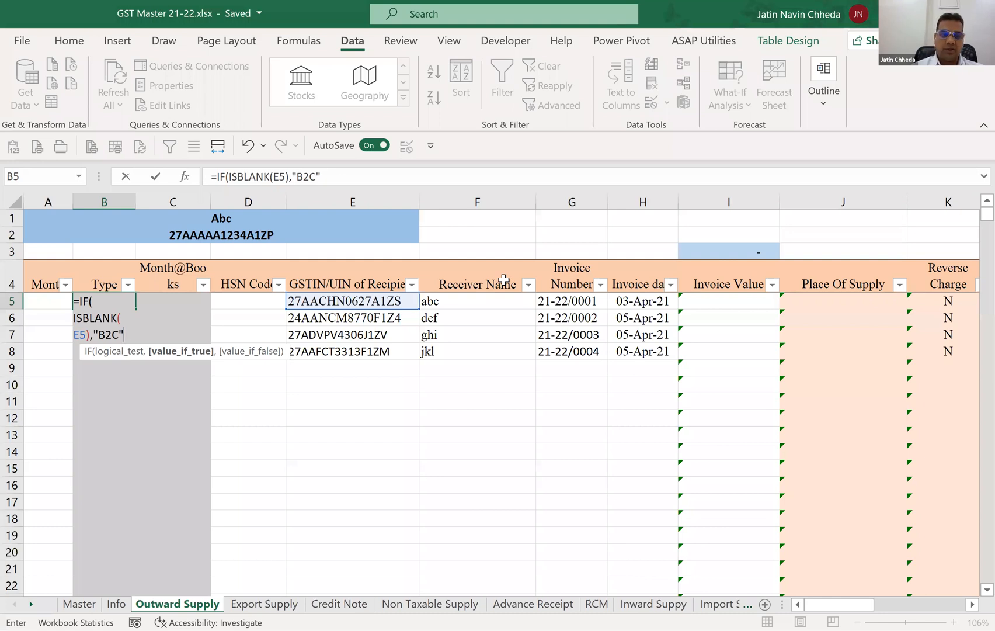
type(",")
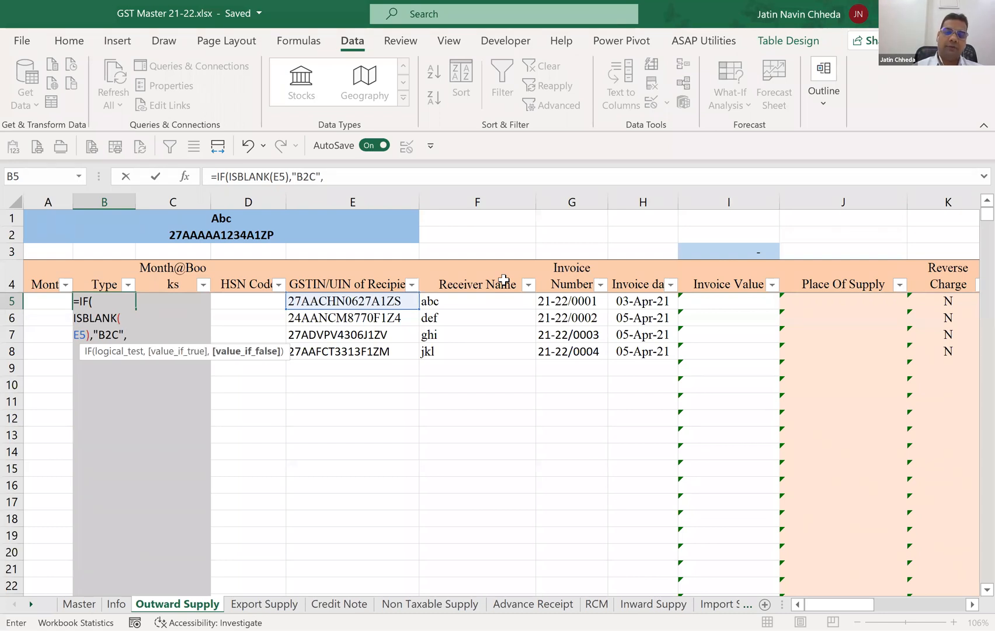
type("\"B2B")
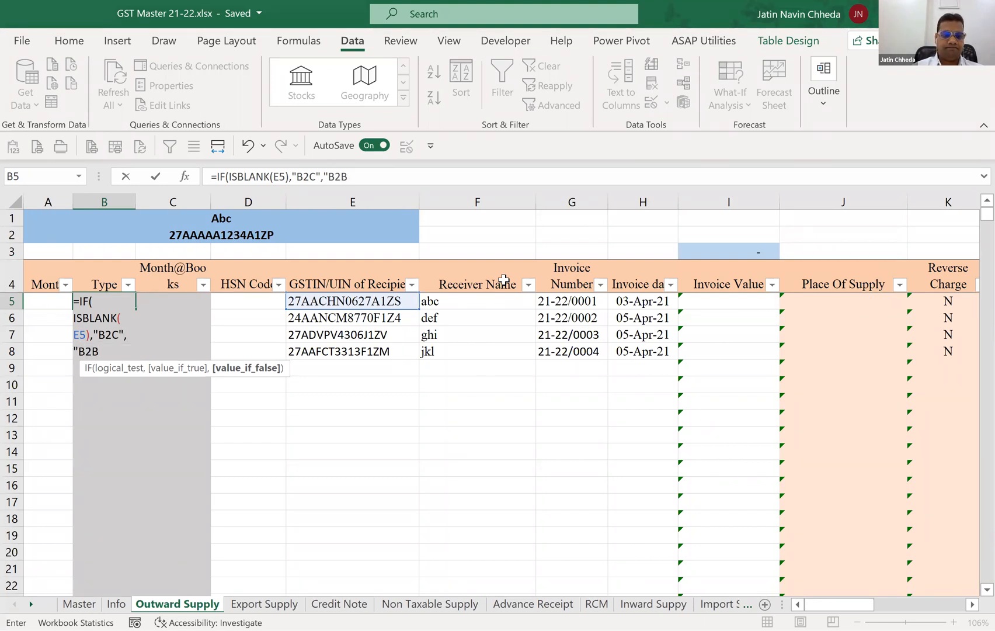
key("BackSpace")
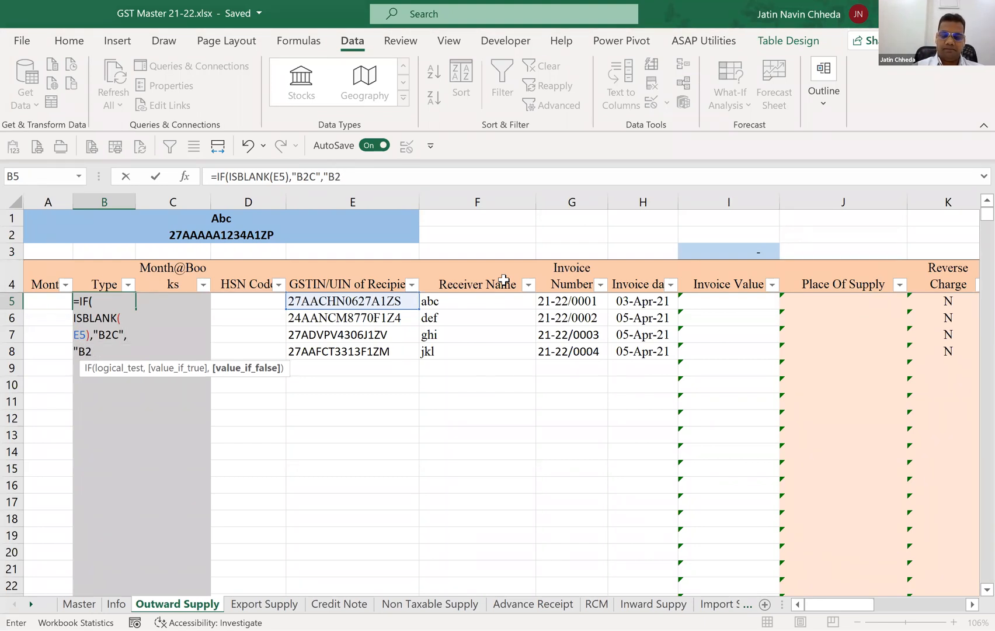
type("B\")")
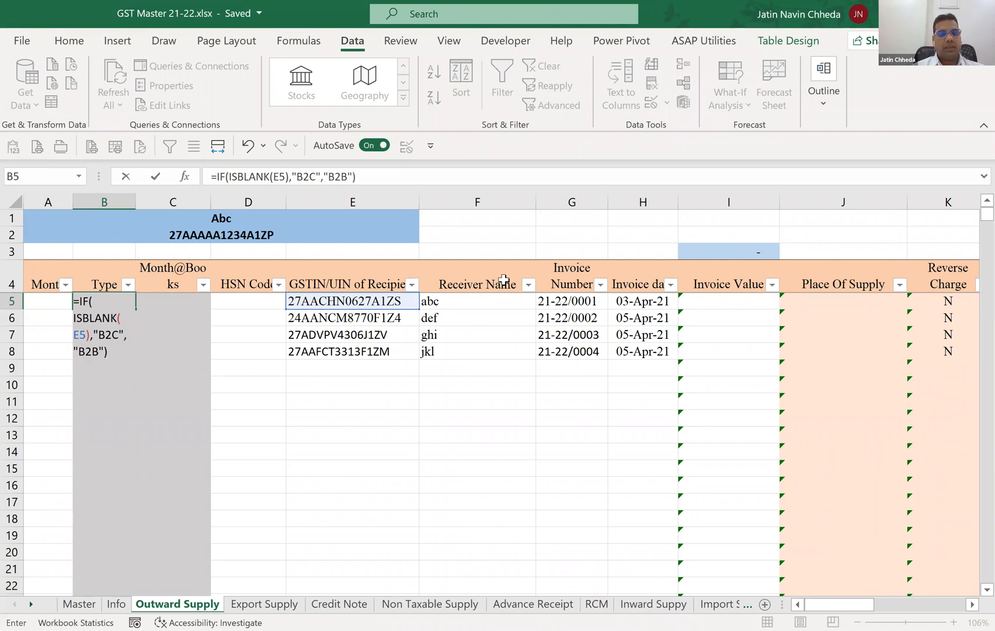
key("Return")
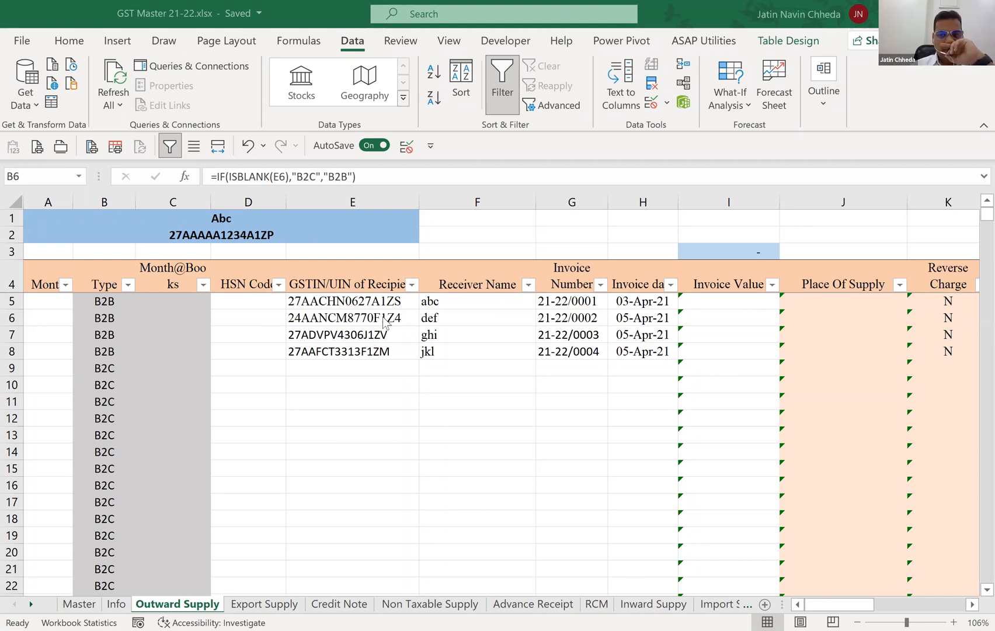
Check the Type formula and its results in B5, B9 and down to the table's last row against the recipient GSTINs.
left_click(347, 334)
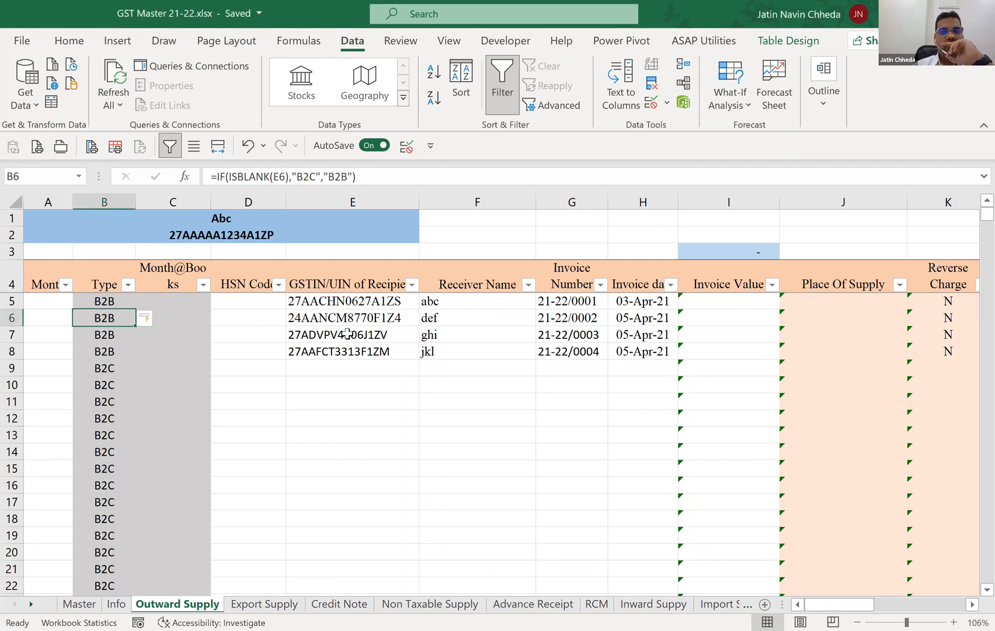
key("Up")
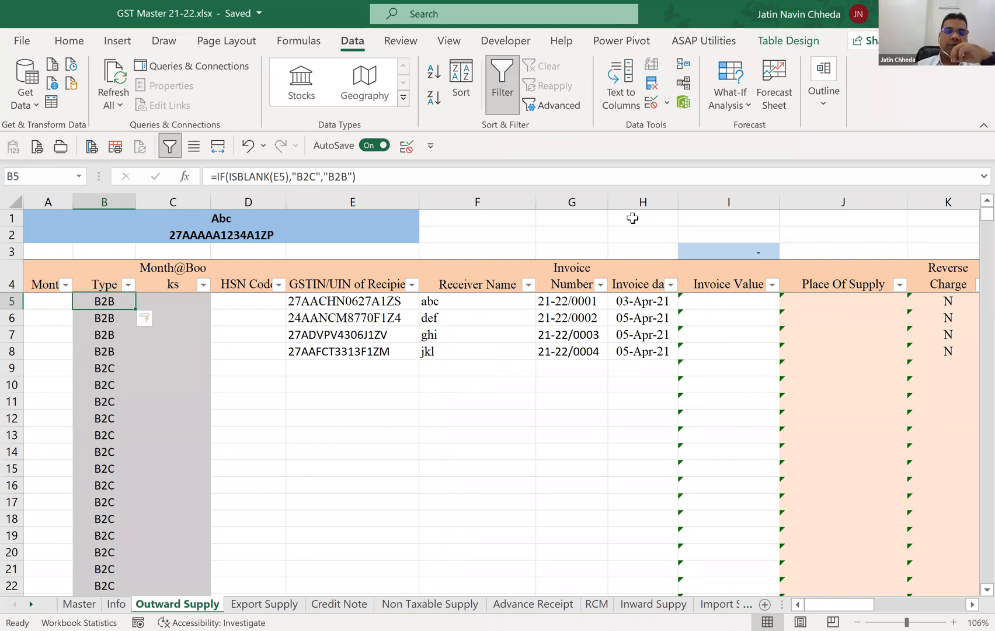
left_click(347, 369)
left_click(101, 365)
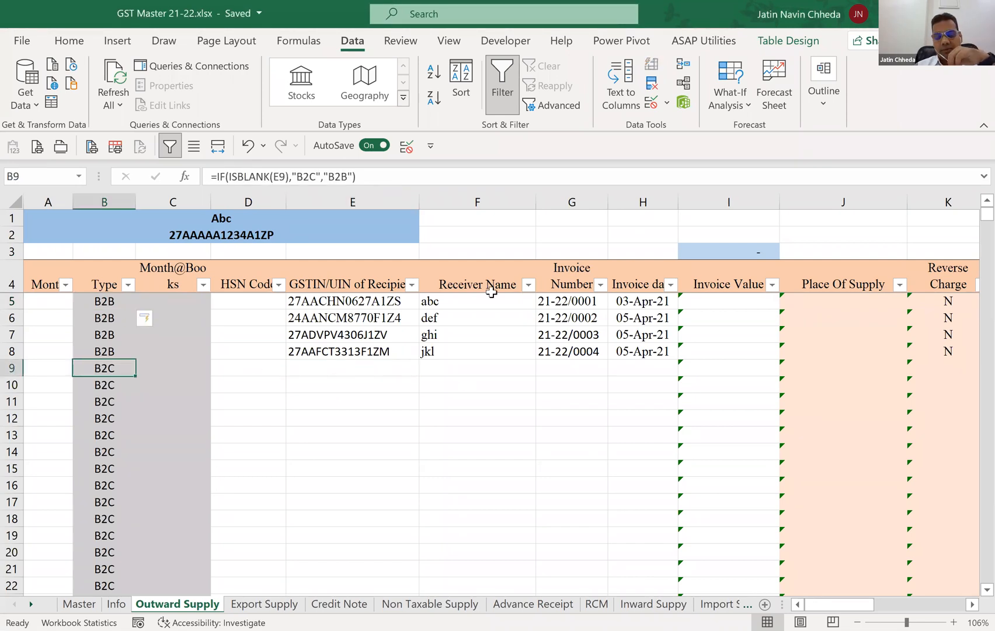
key("Down")
key("Down")
key("Down")
key("Down")
key("Down")
key("Down")
key("Down")
key("Down")
key("Down")
key("Down")
key("Down")
key("Down")
key("Down")
key("Down")
key("Down")
key("Down")
key("Down")
key("Down")
key("Down")
key("Down")
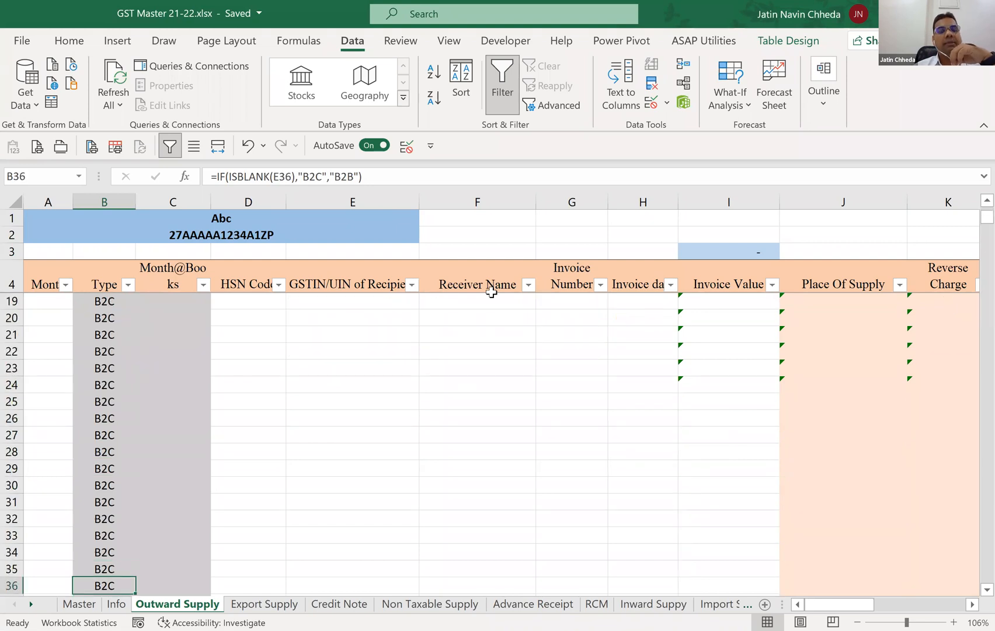
key("ctrl+Down")
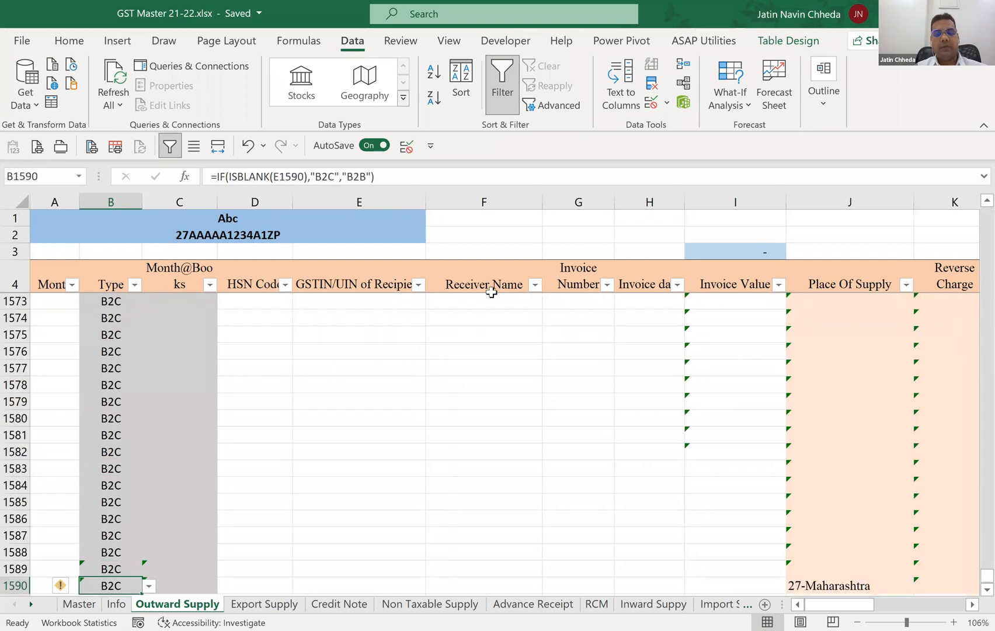
key("ctrl+Up")
key("Down")
key("Down")
key("Down")
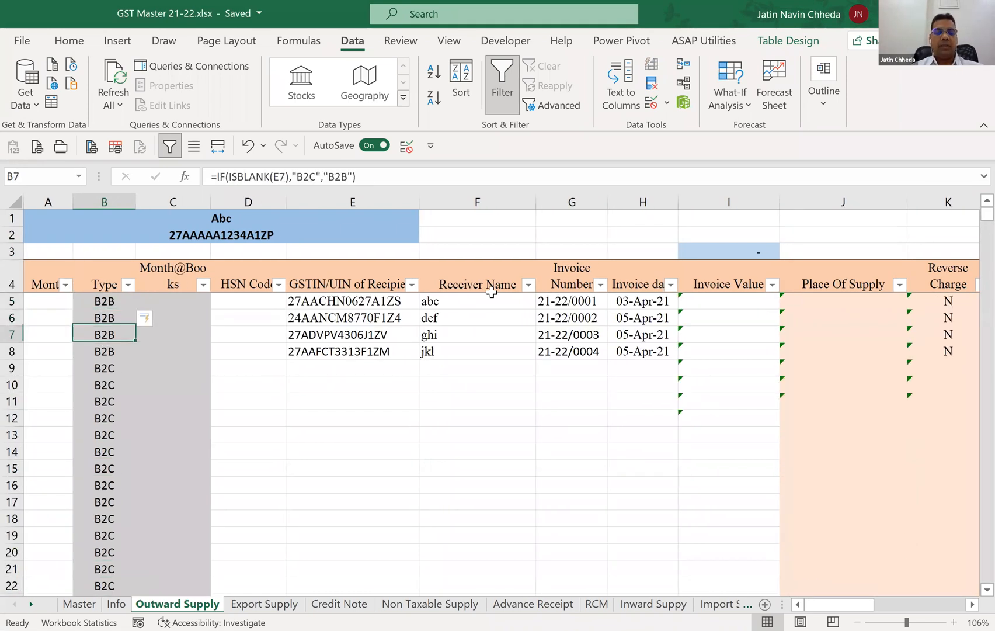
Try wrapping the existing Type formula in B5 inside an outer IF function.
key("Down")
key("Down")
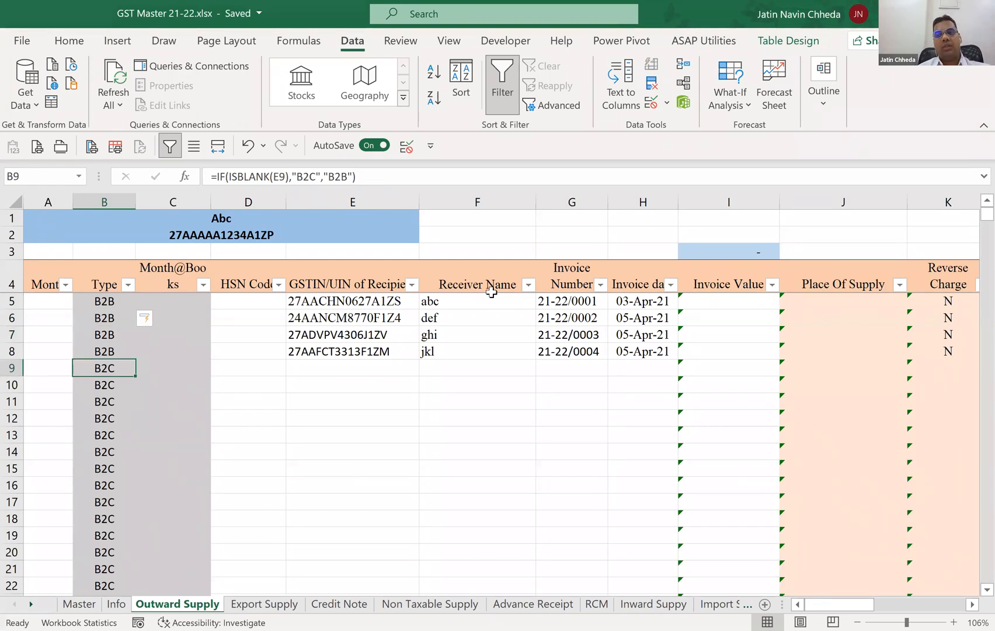
key("Up")
key("Up")
key("Up")
key("Up")
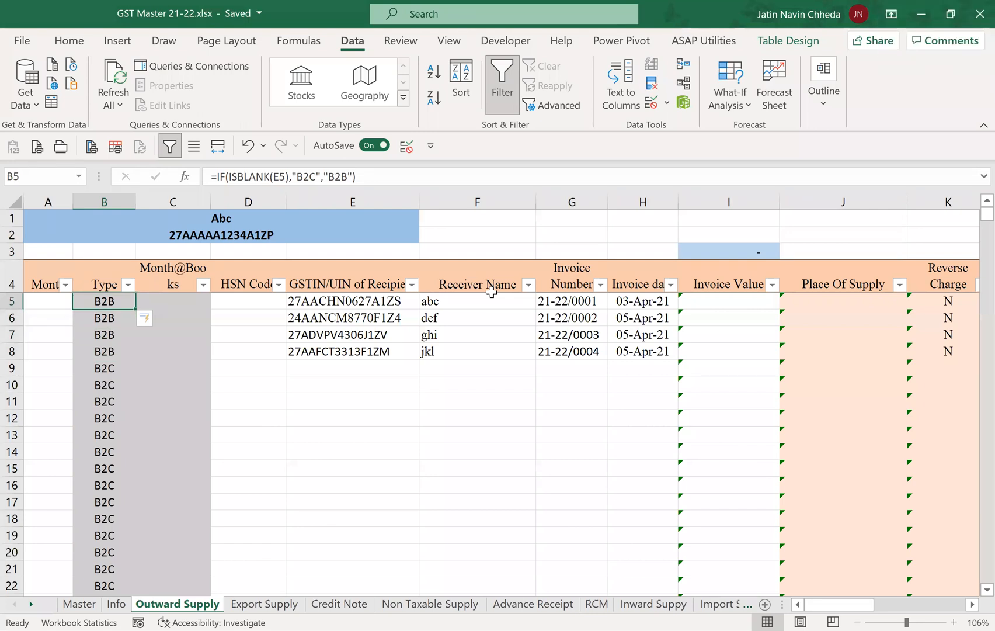
key("F2")
key("Left")
key("Left")
key("Left")
key("Left")
key("Left")
key("Left")
key("Left")
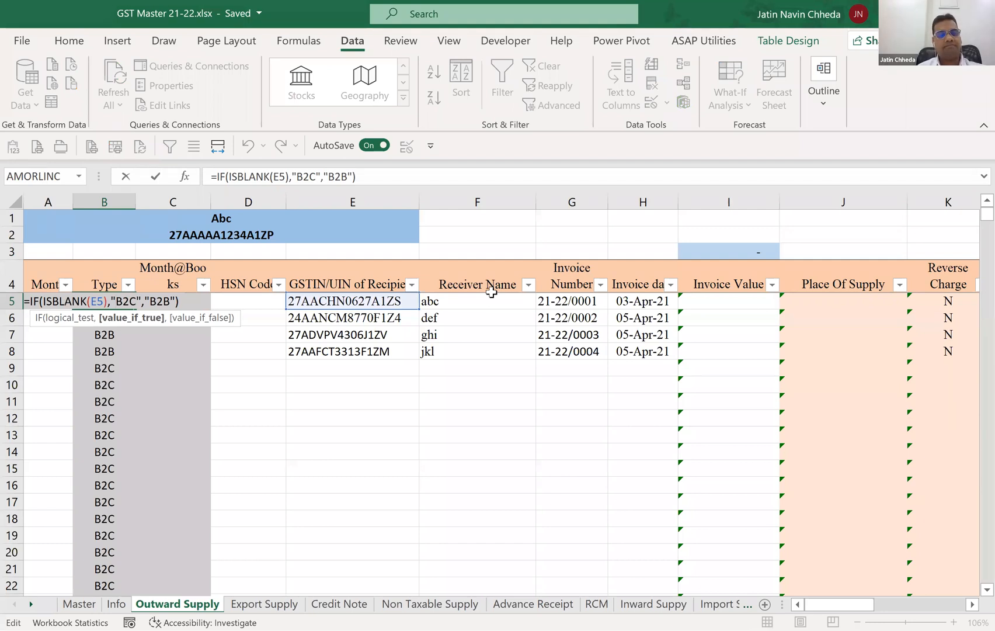
key("Left")
key("Left")
key("Left")
key("Left")
key("Left")
key("Left")
key("Left")
key("Left")
key("Left")
key("Left")
key("Left")
key("Left")
key("Left")
key("Left")
key("Left")
key("Left")
key("Left")
key("Left")
key("Left")
key("Left")
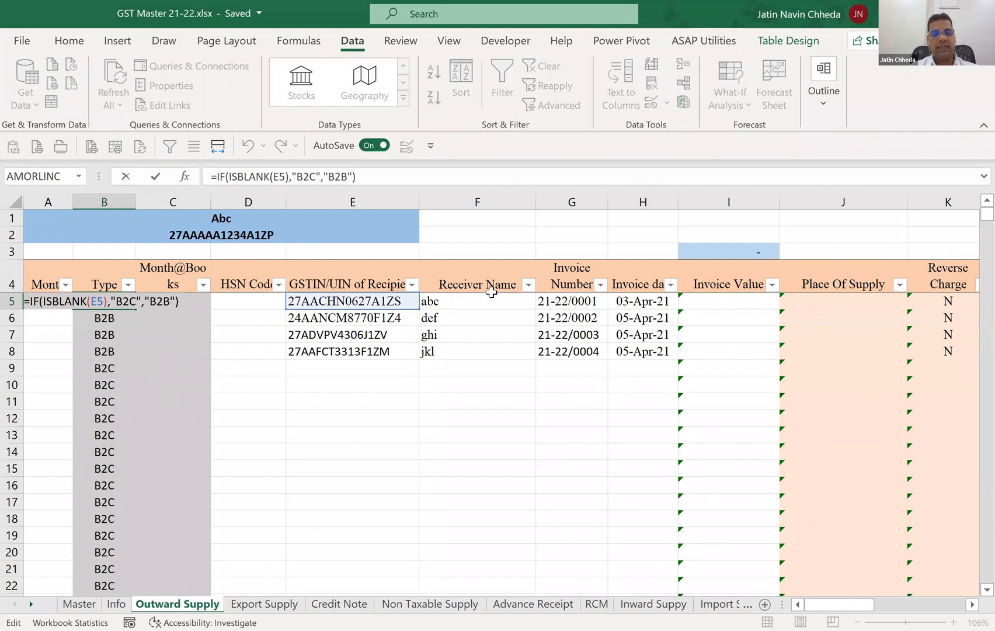
type("IF")
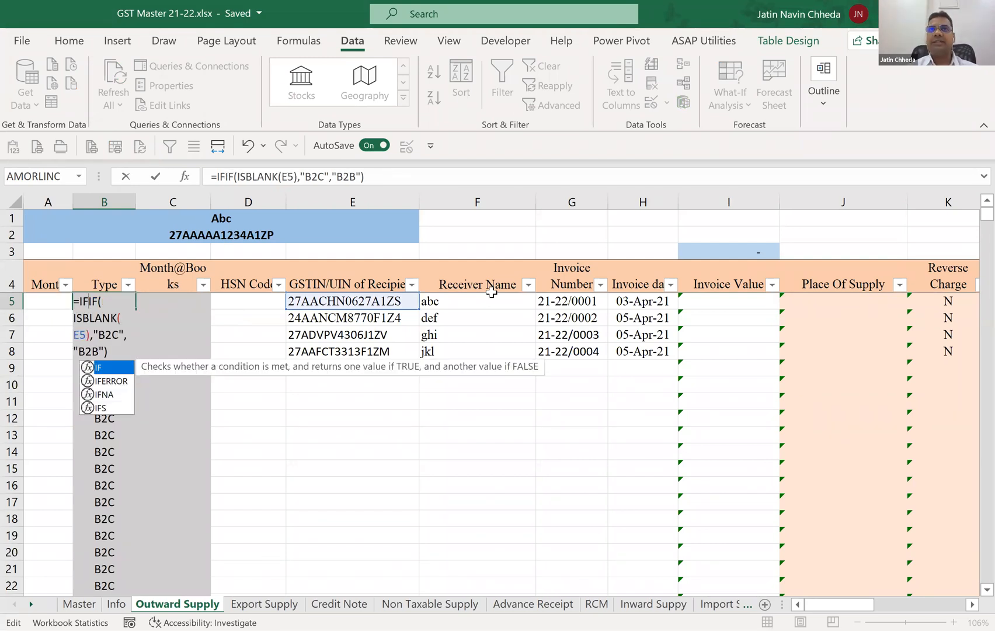
type("`")
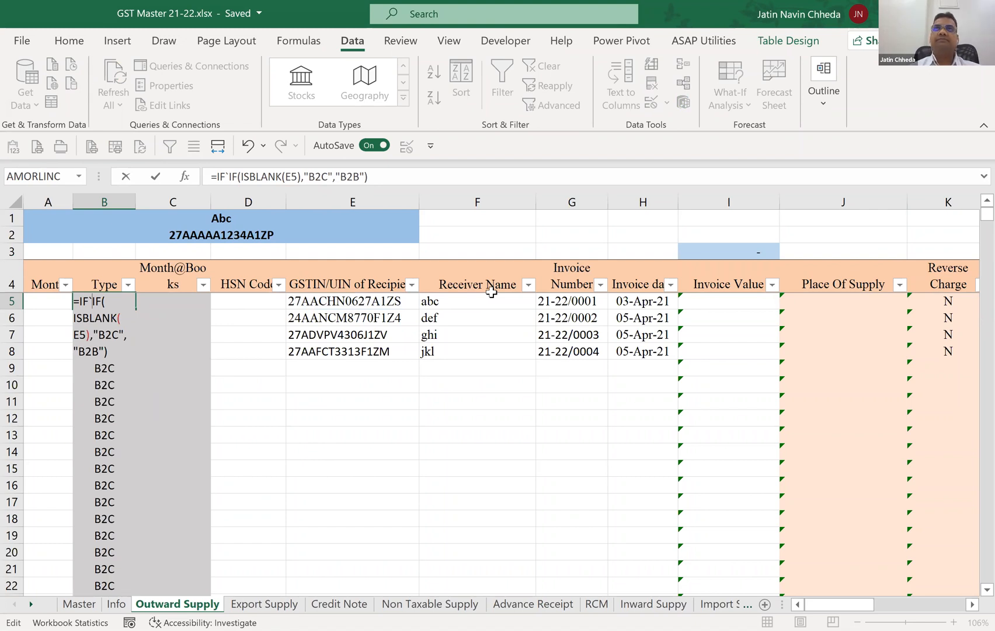
key("BackSpace")
type("(")
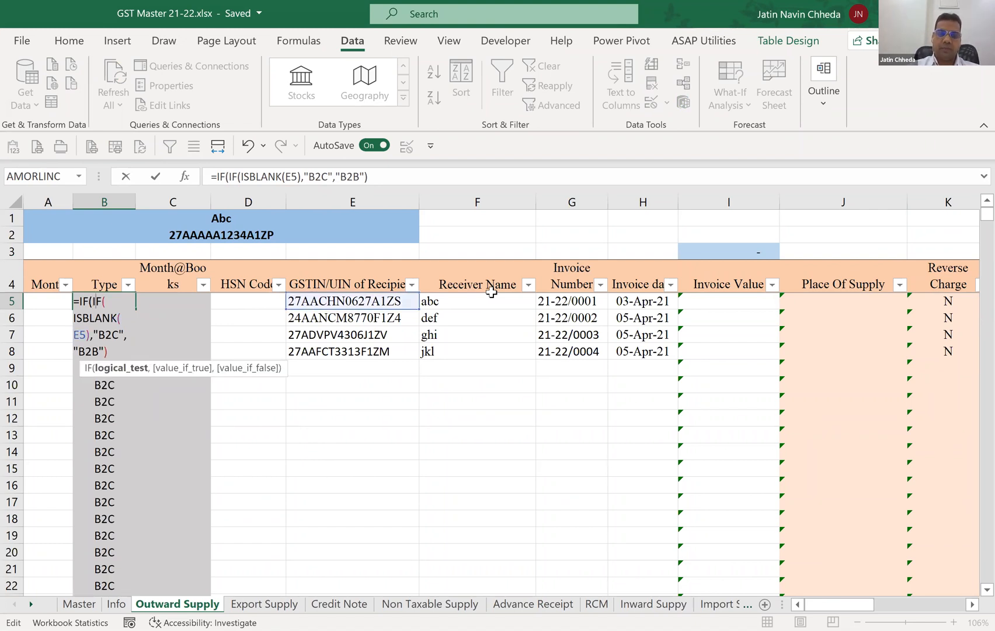
type("IS")
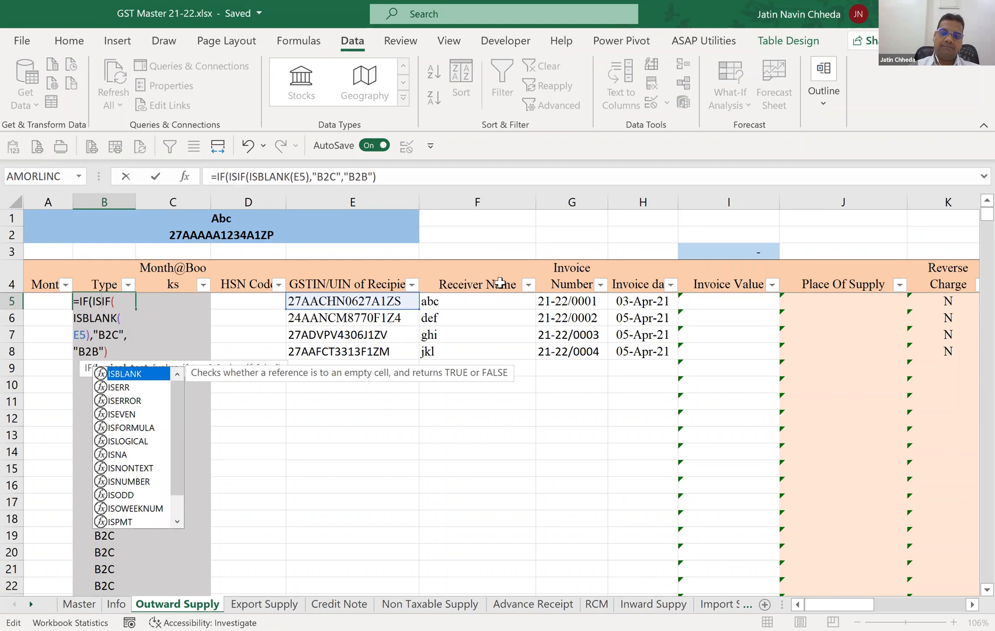
Test E5 with ISBLANK in the outer IF and enter =IF(ISBLANK(E5),"",IF(ISBLANK(E5),"B2C","B2B")) for the Type column.
key("Tab")
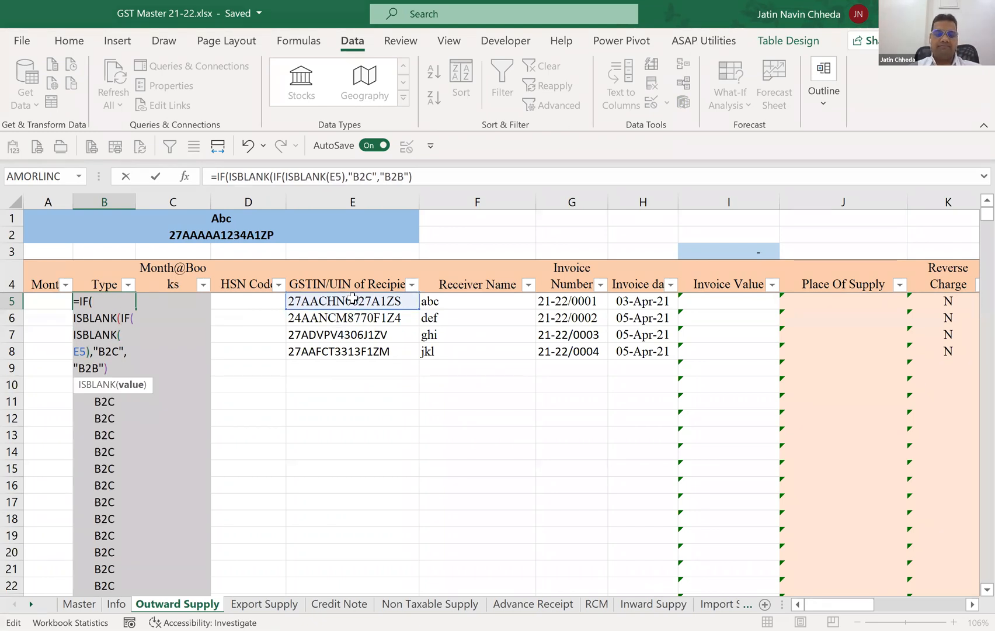
type("E5")
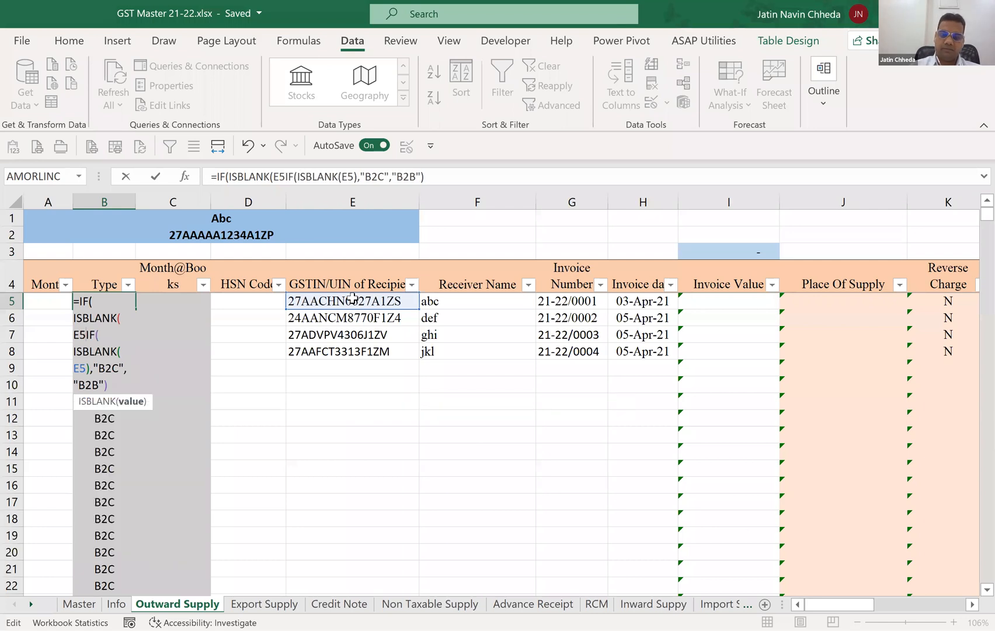
type("),")
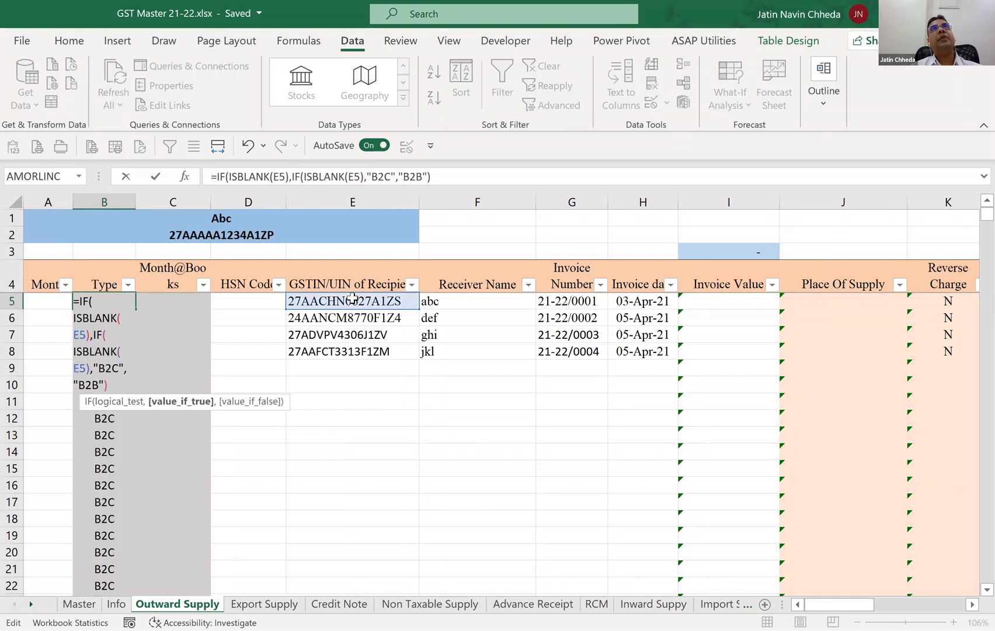
type("\"\"")
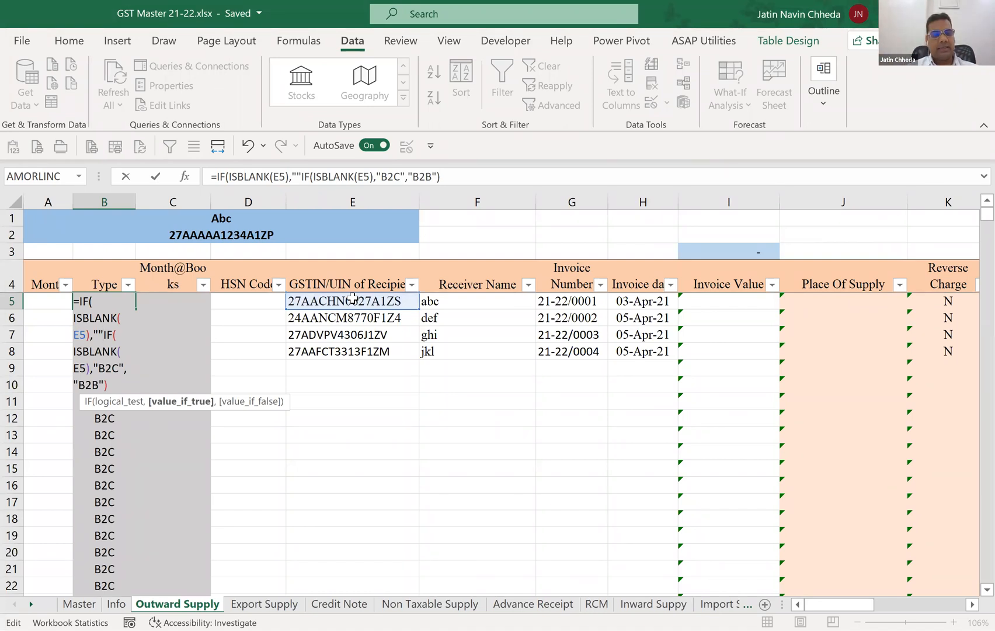
type(",")
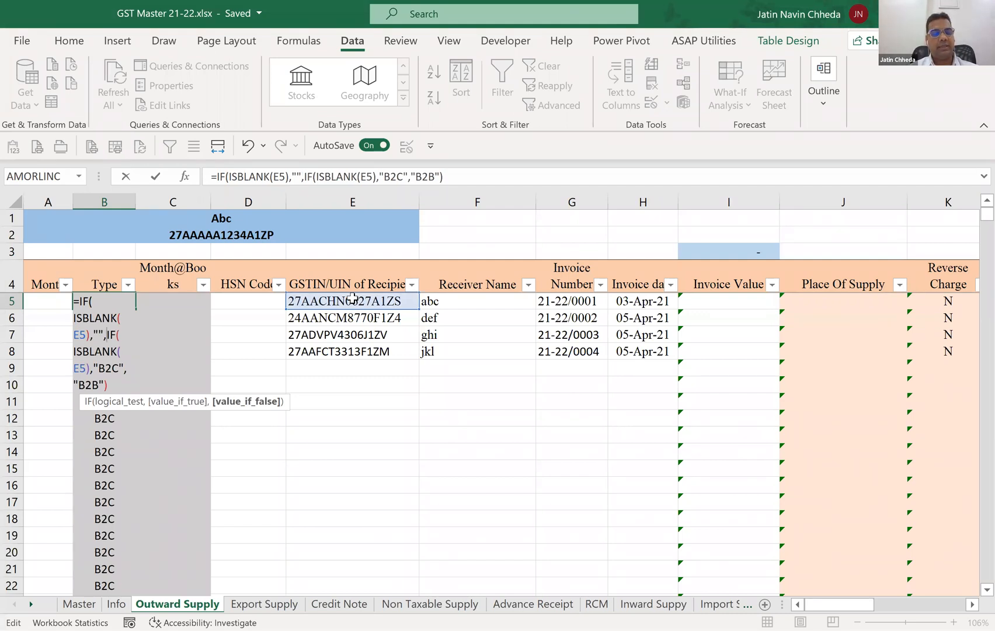
type(")")
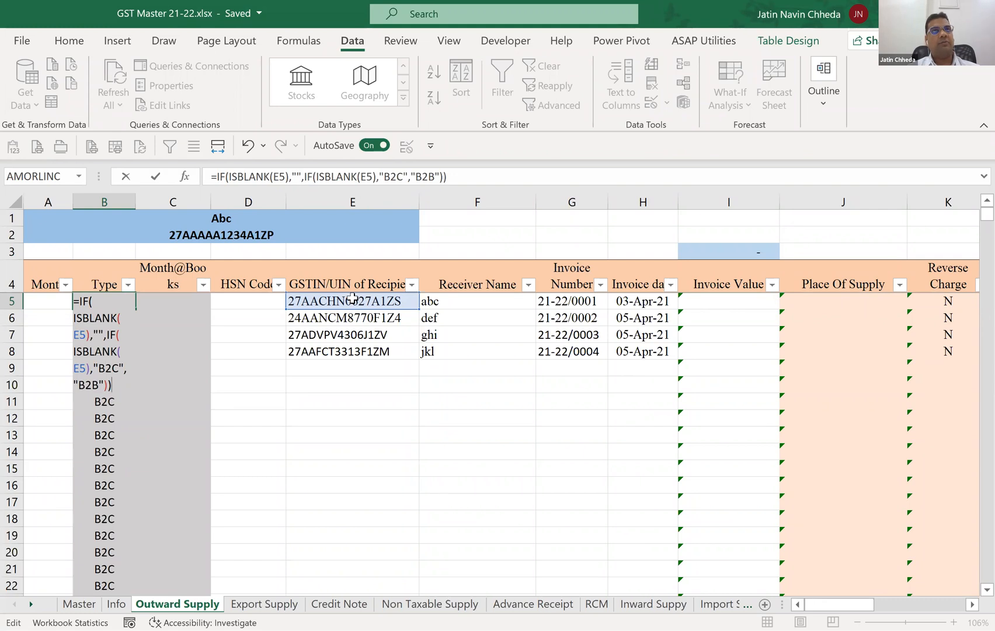
key("Return")
Check the nested Type formula and its results from B5 down to B12 against the recipient GSTIN column.
key("Up")
key("Up")
key("Up")
key("Down")
key("Down")
key("Down")
key("Down")
key("Down")
key("Down")
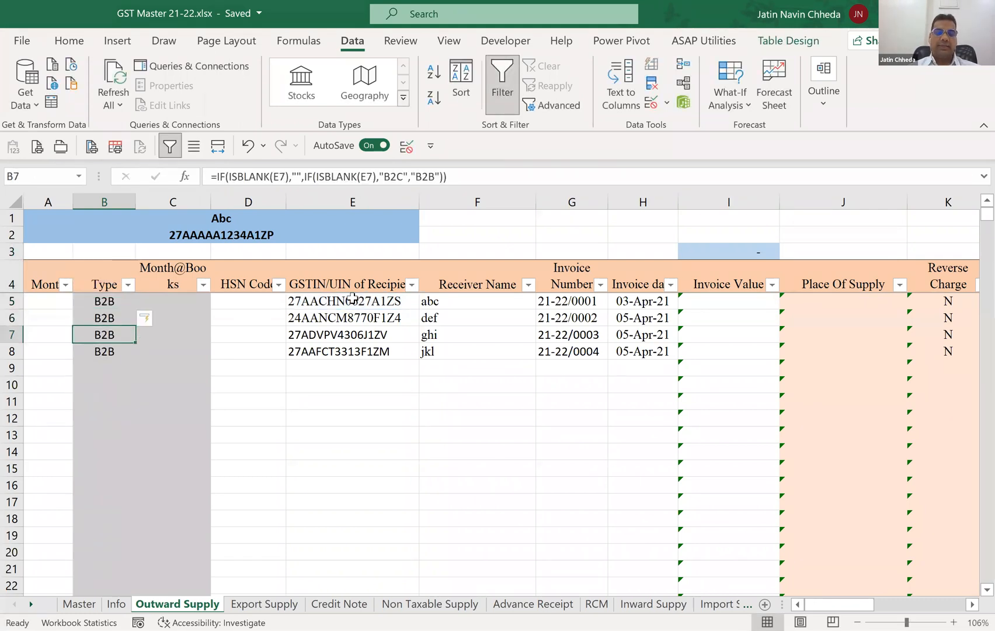
key("Down")
key("Down")
key("Down")
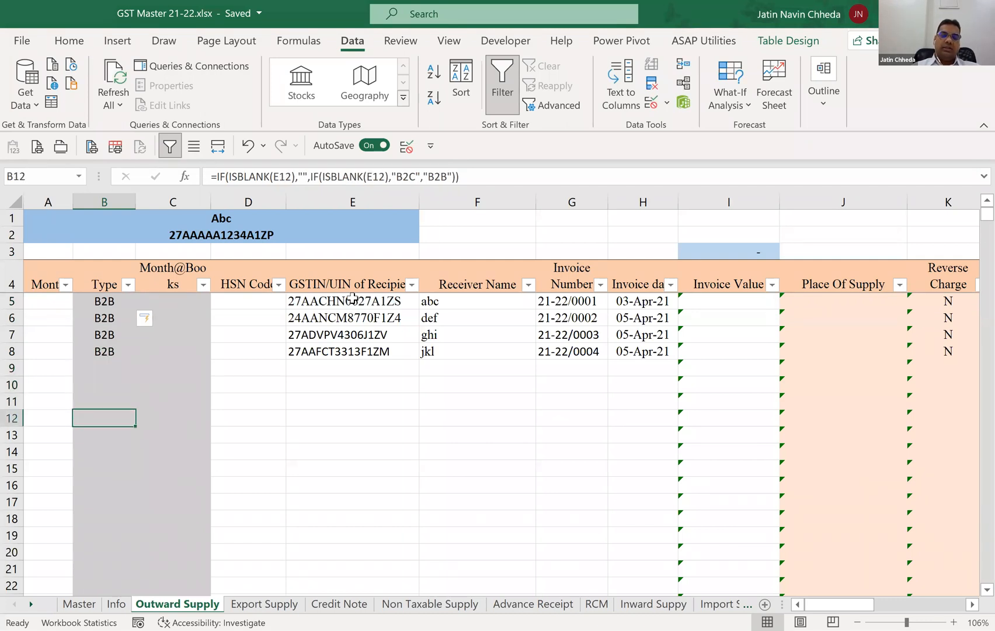
key("Right")
key("Right")
key("Right")
key("Left")
key("Left")
key("Left")
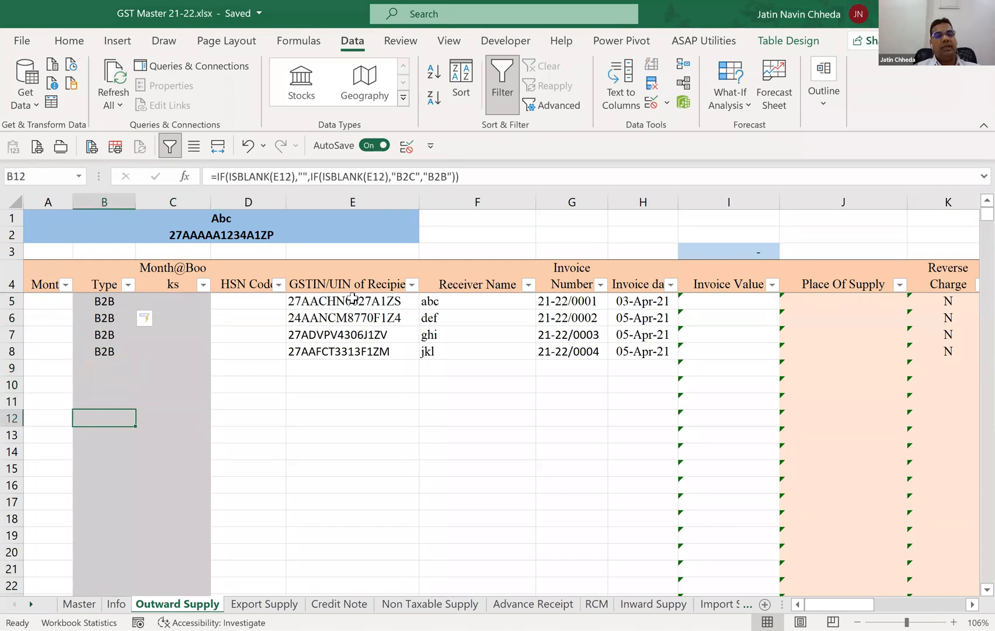
key("Up")
key("Up")
key("Up")
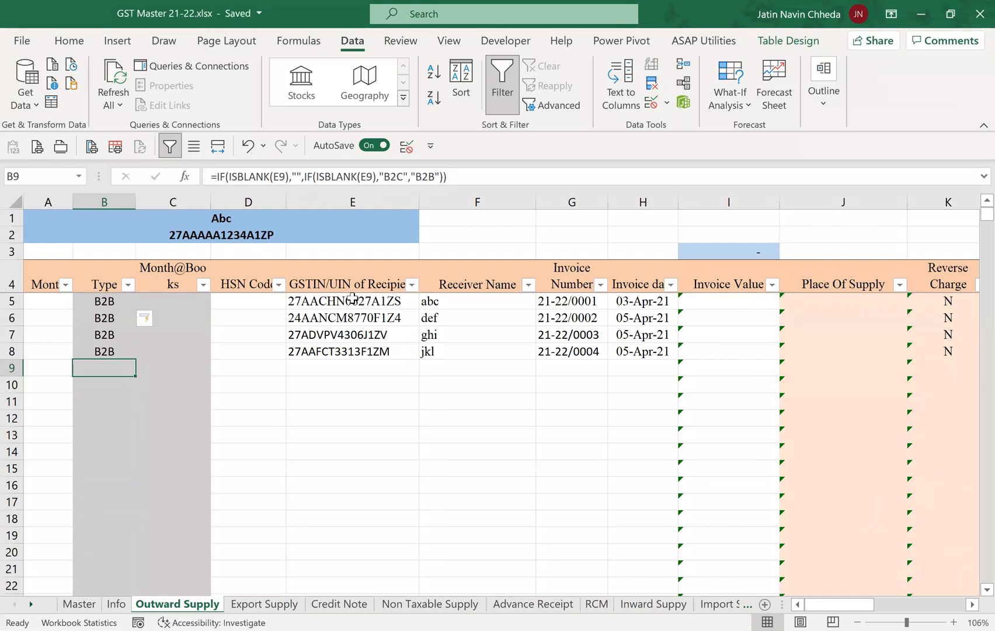
key("Up")
key("Up")
key("Up")
key("Up")
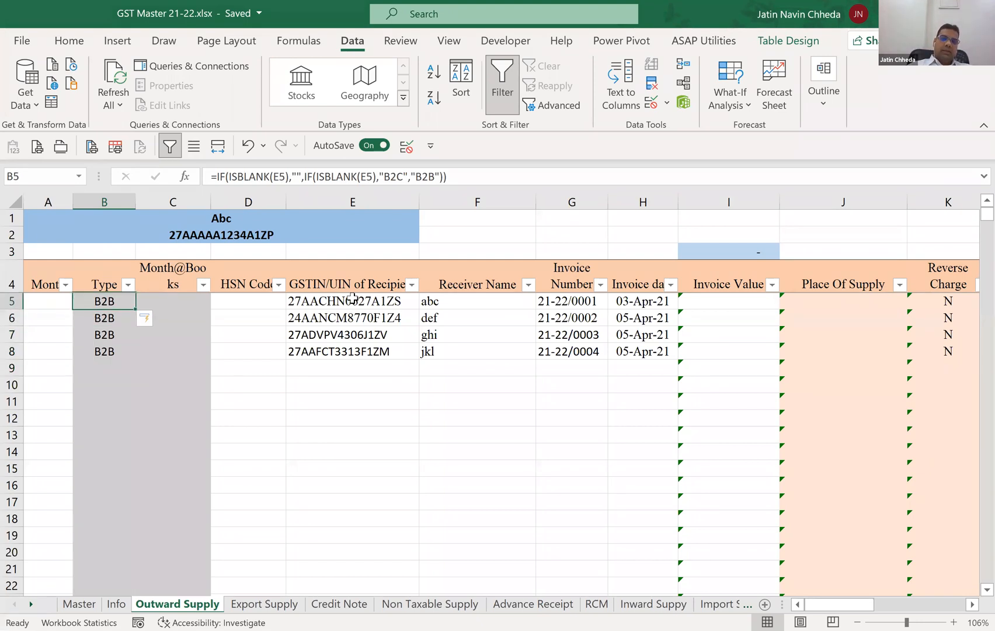
key("Down")
key("Up")
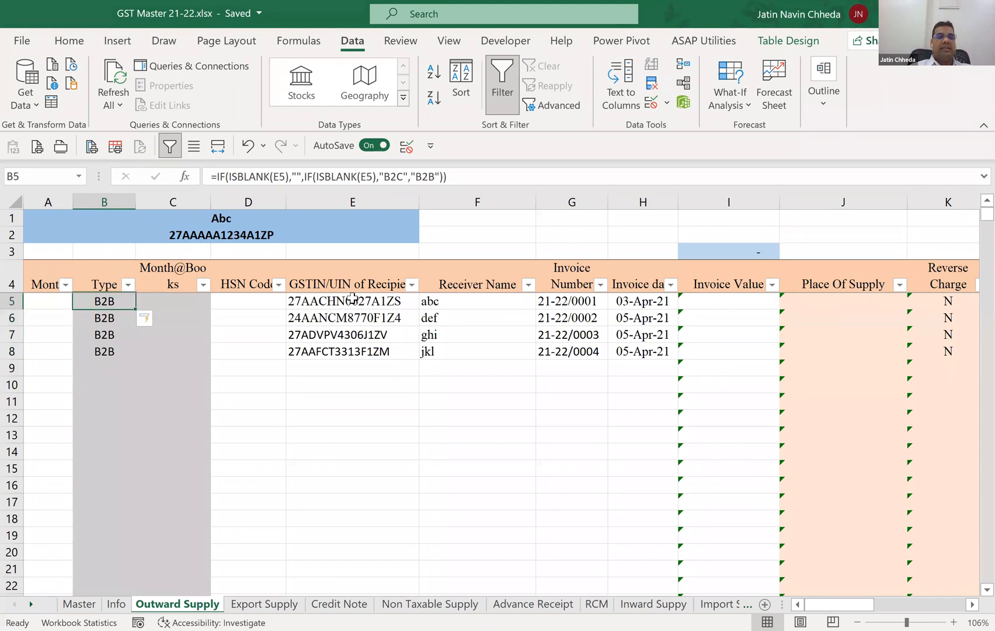
key("Down")
key("Up")
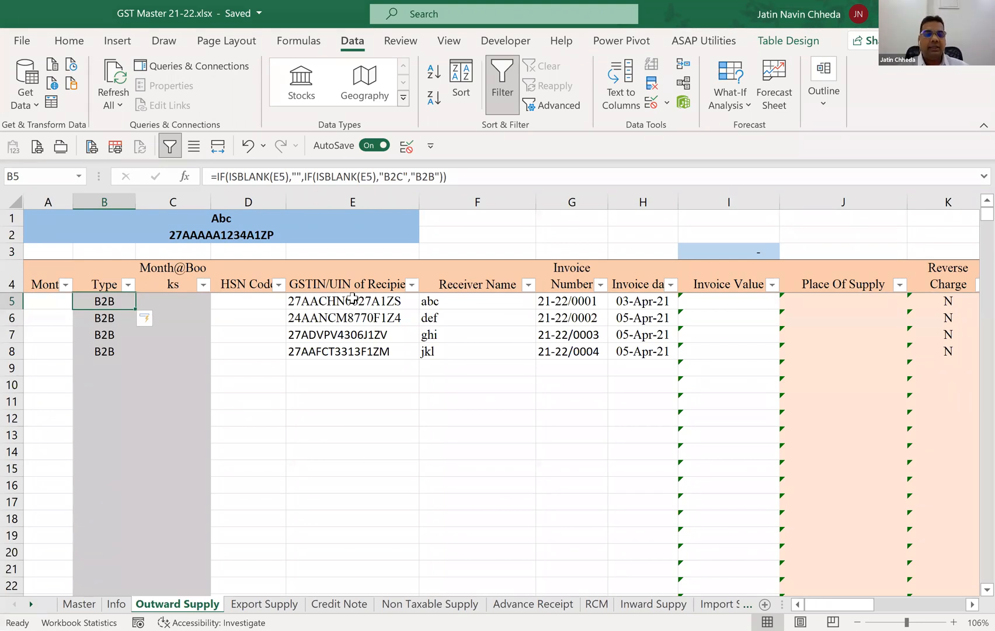
Remove the outer IF and its closing bracket from B5, restoring =IF(ISBLANK(E5),"B2C","B2B") for the Type column.
key("F2")
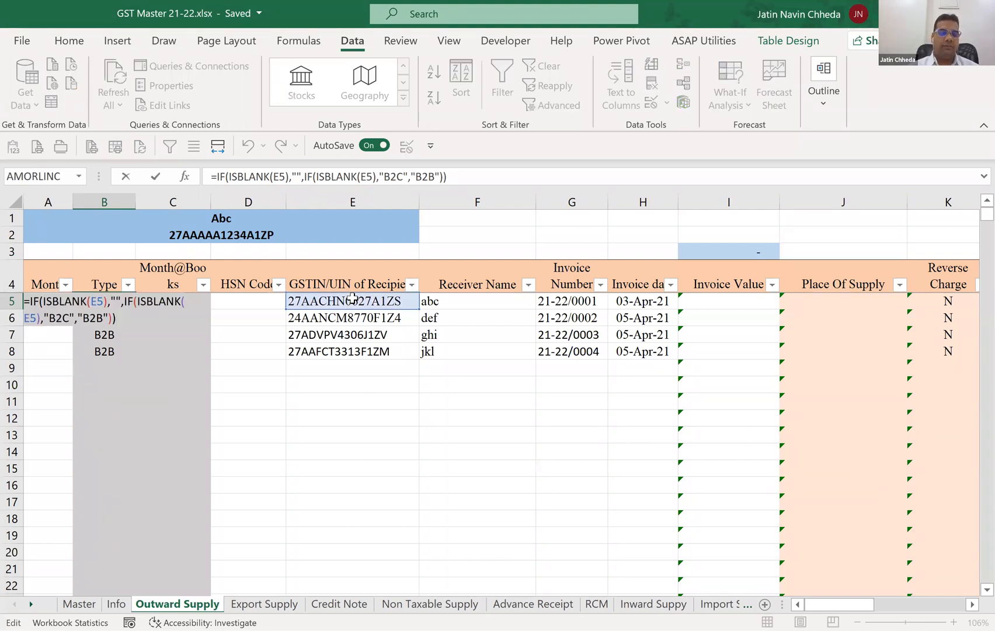
key("BackSpace")
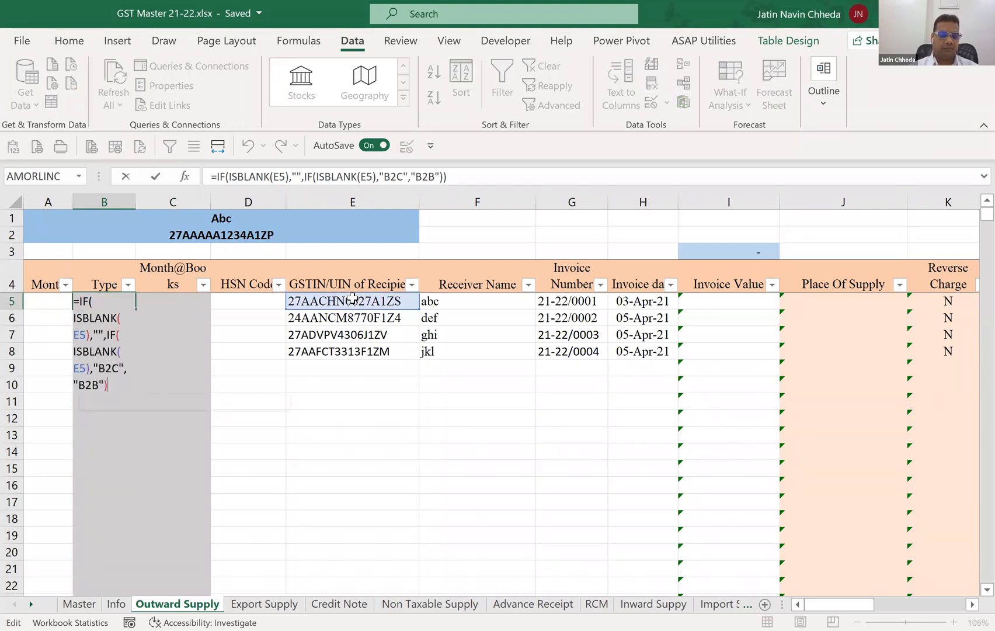
key("Up")
key("Up")
key("Up")
key("ctrl+shift+Home")
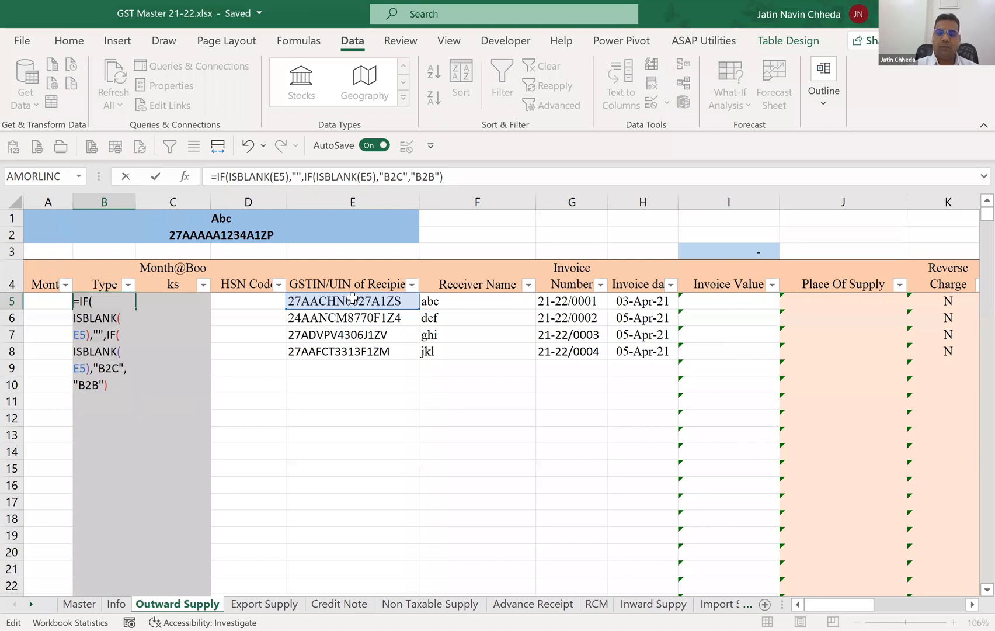
type("=")
key("Return")
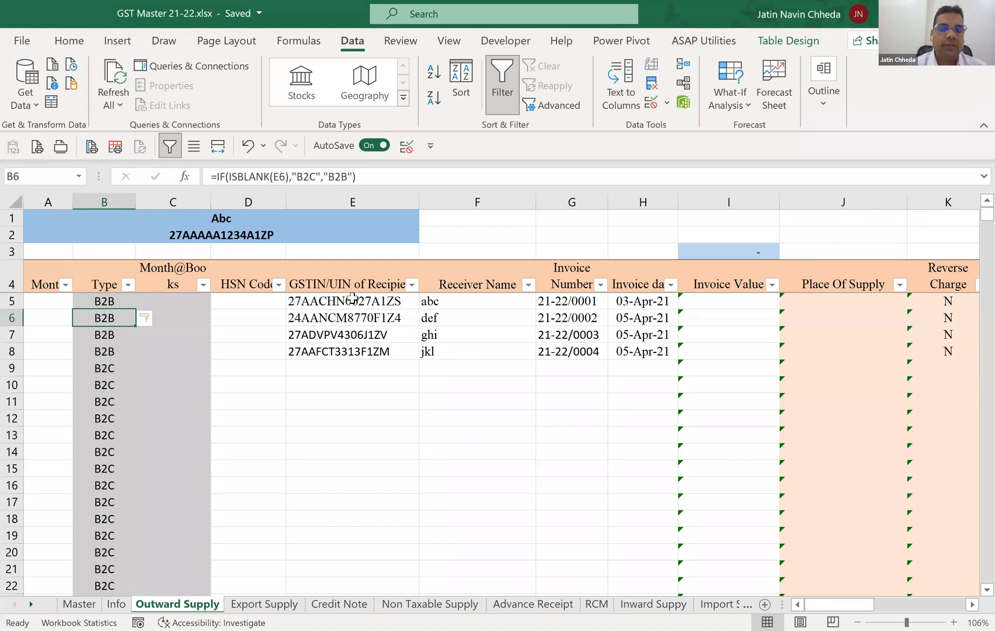
Examine how the Type formula in B9 classifies the row based on GSTIN cell E9.
scroll(352, 298, "down", 1)
left_click(351, 325)
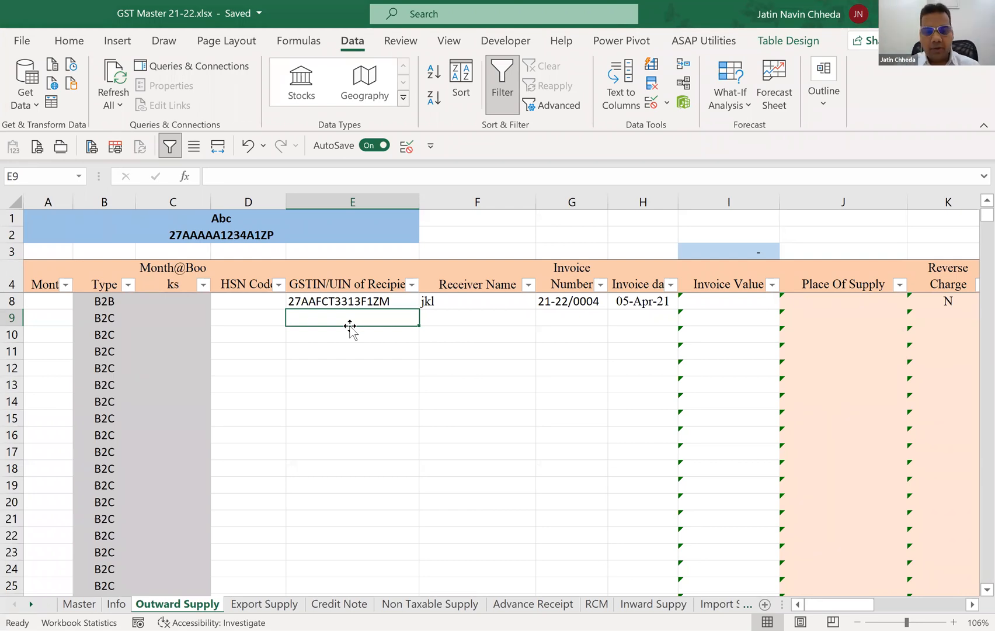
key("Left")
key("Left")
key("Left")
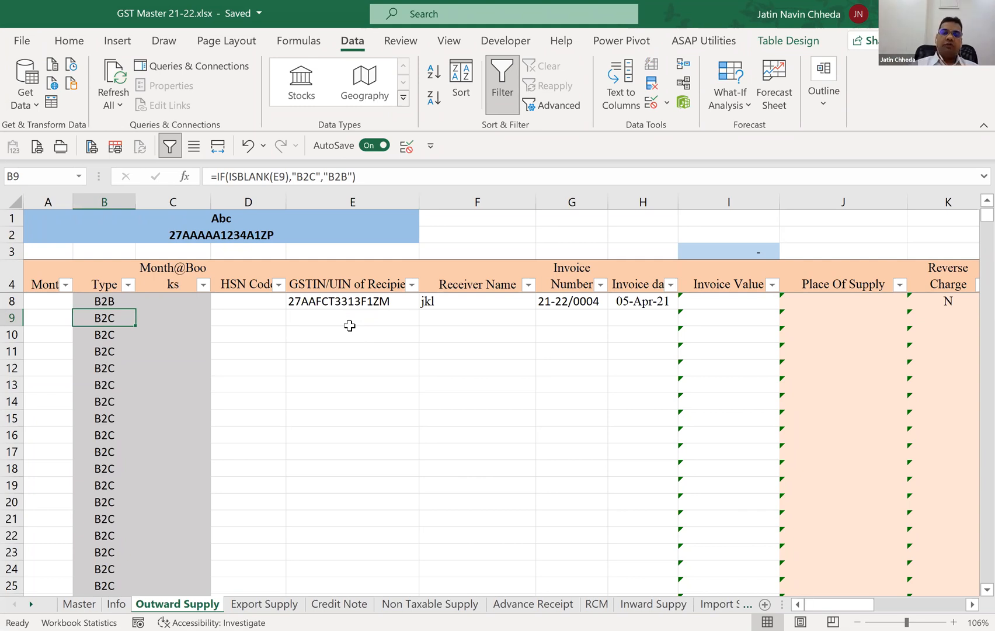
key("Right")
key("Right")
key("Right")
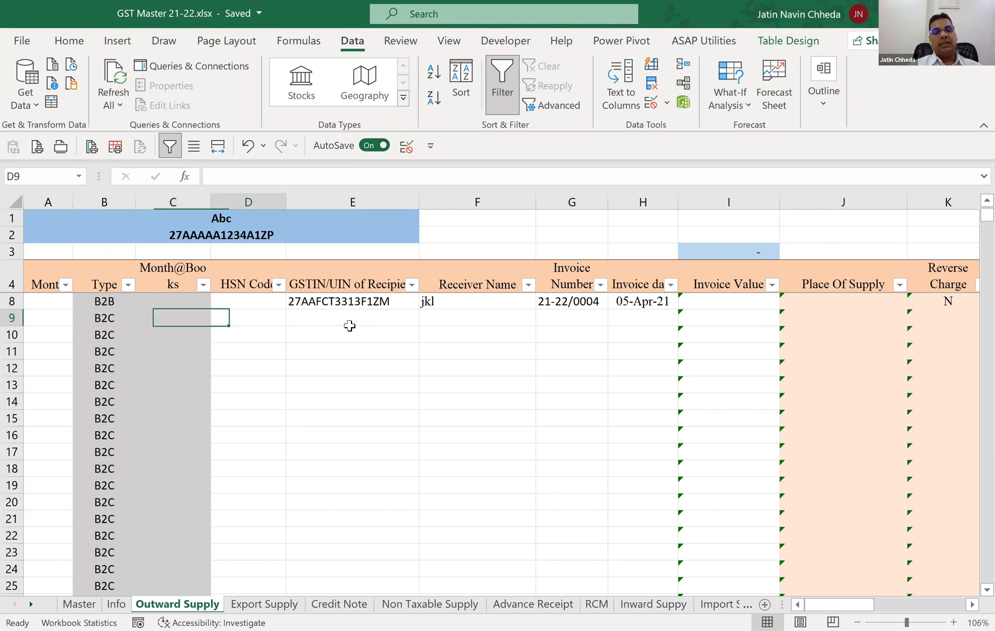
key("Left")
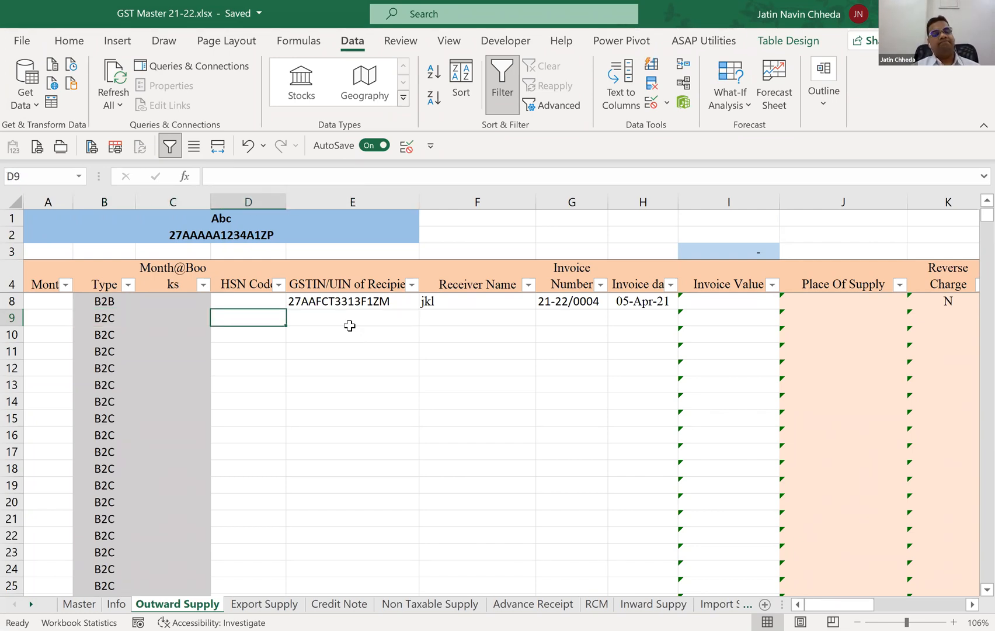
key("Left")
key("Left")
Start an outer IF around the Type formula in B5, with ISBLANK(F5) on the receiver name as its logical test.
key("ctrl+Up")
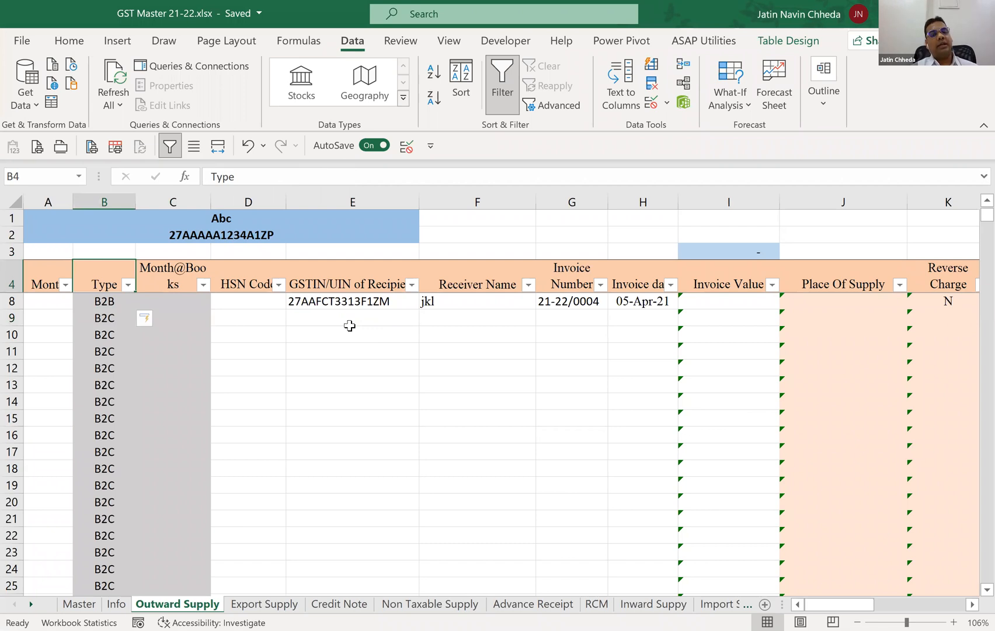
key("Down")
key("Down")
key("Up")
key("F2")
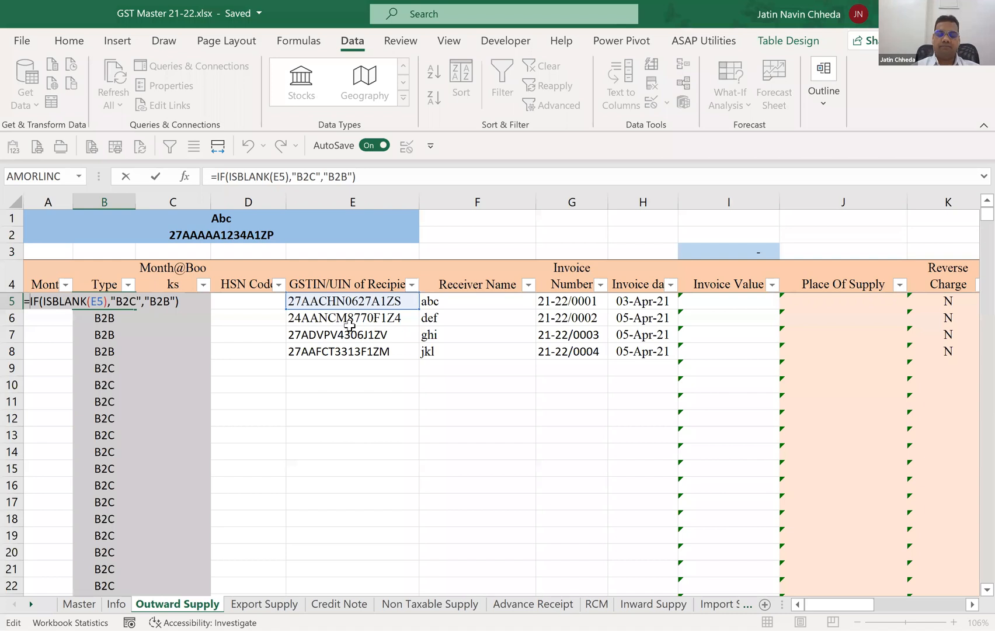
type("IF(")
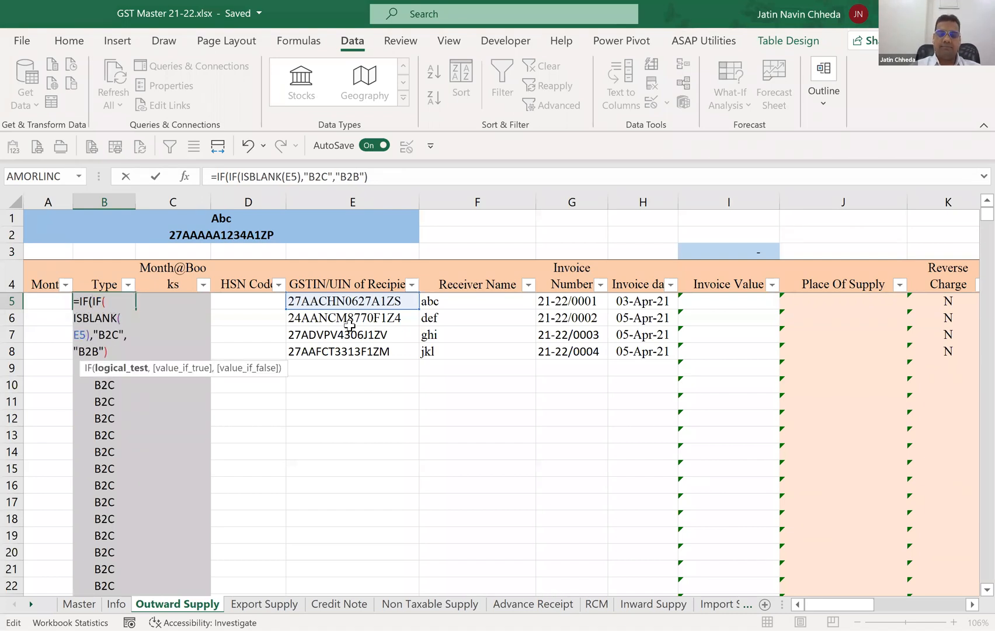
type("ISBLANK(")
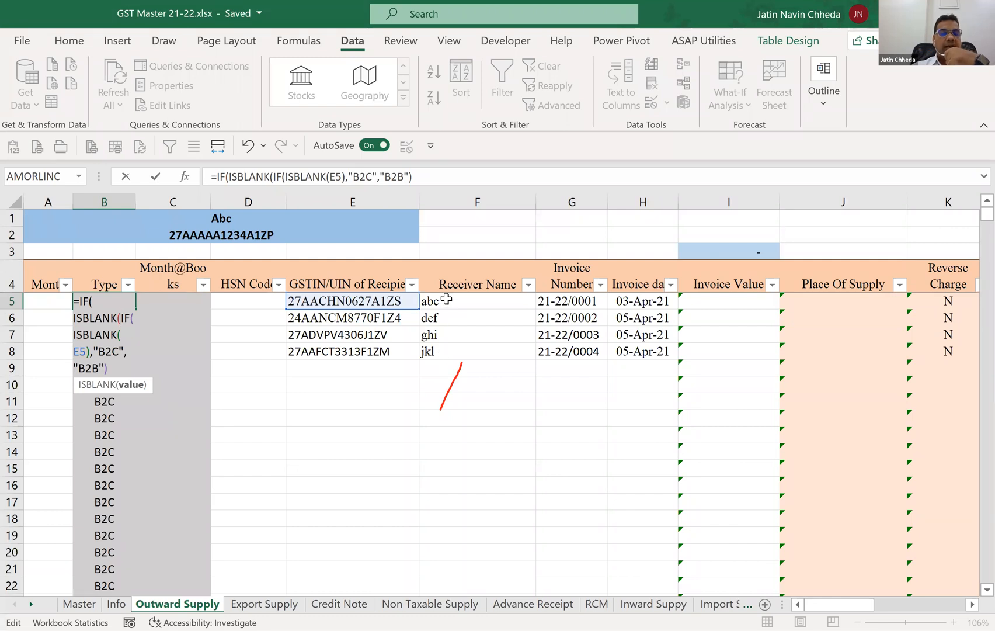
left_click(276, 175)
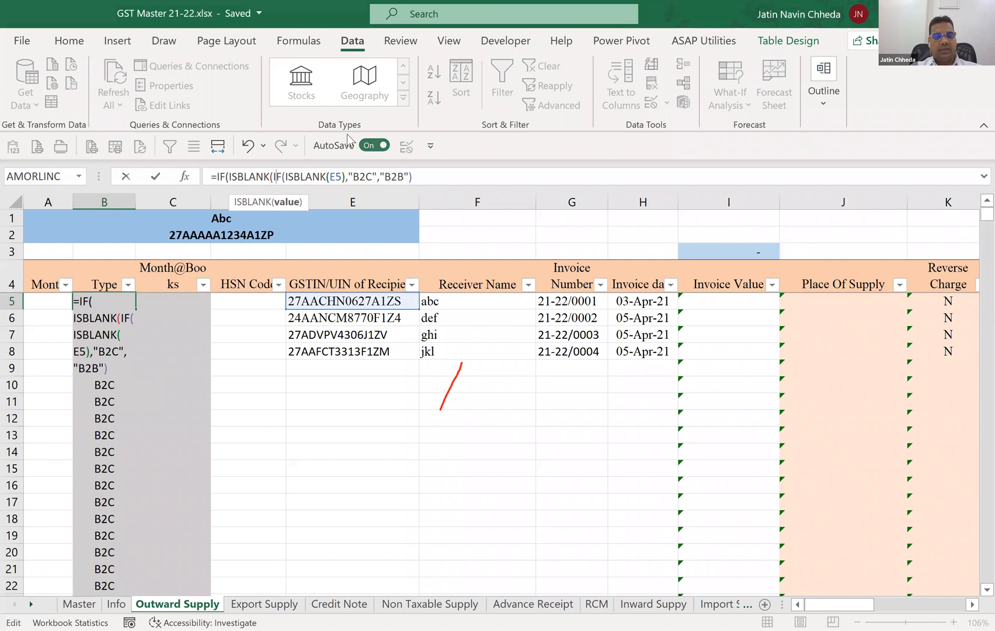
type("F")
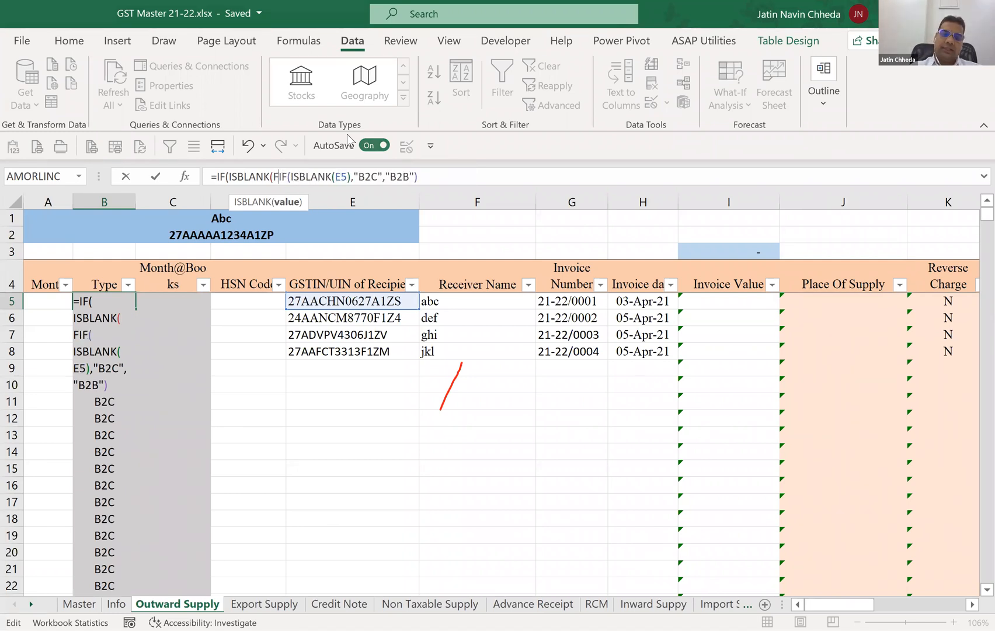
type("5),")
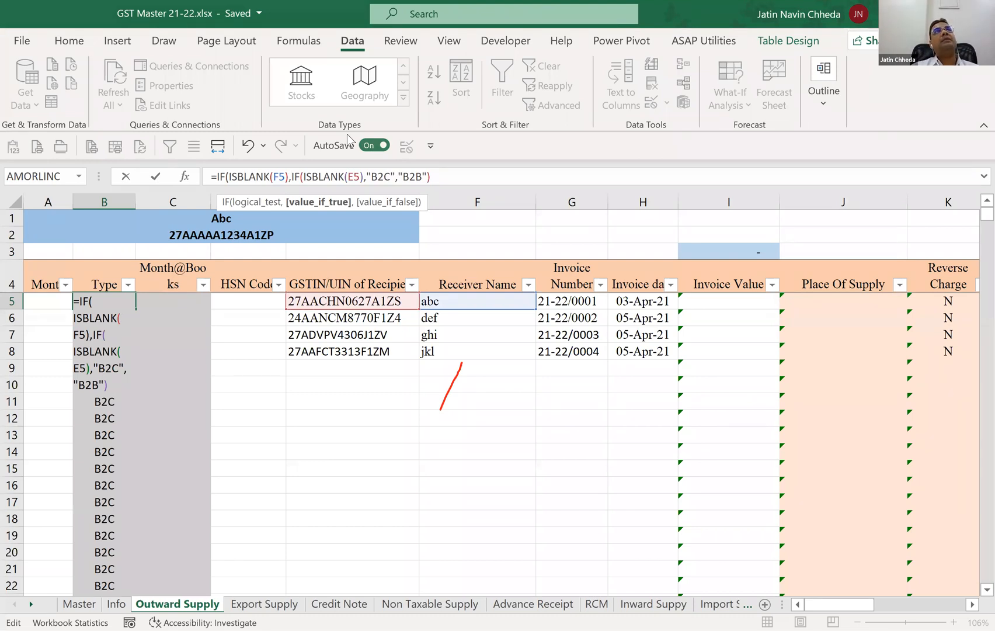
type("\"\"")
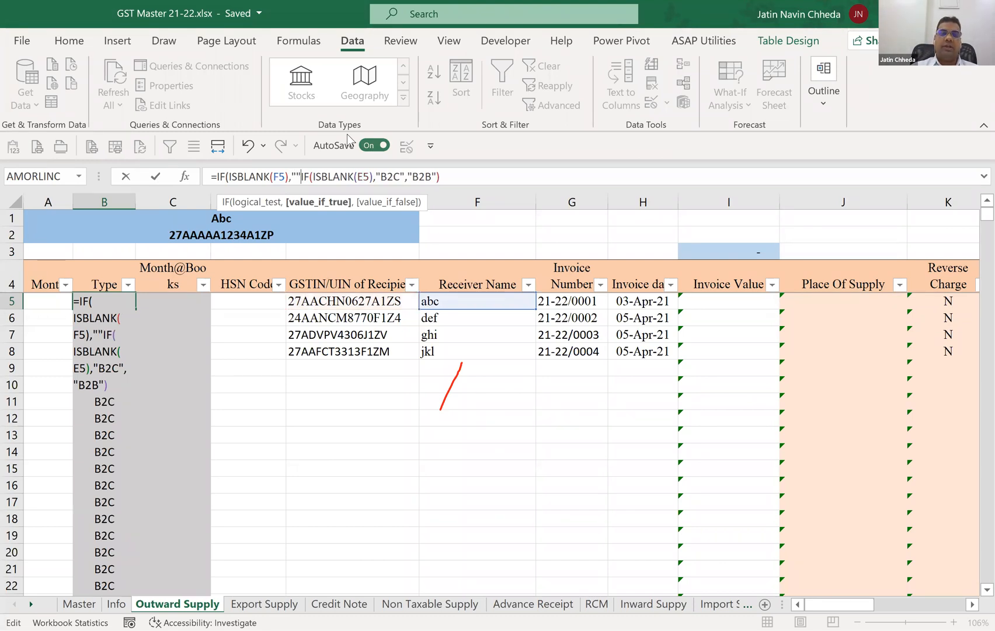
type(",")
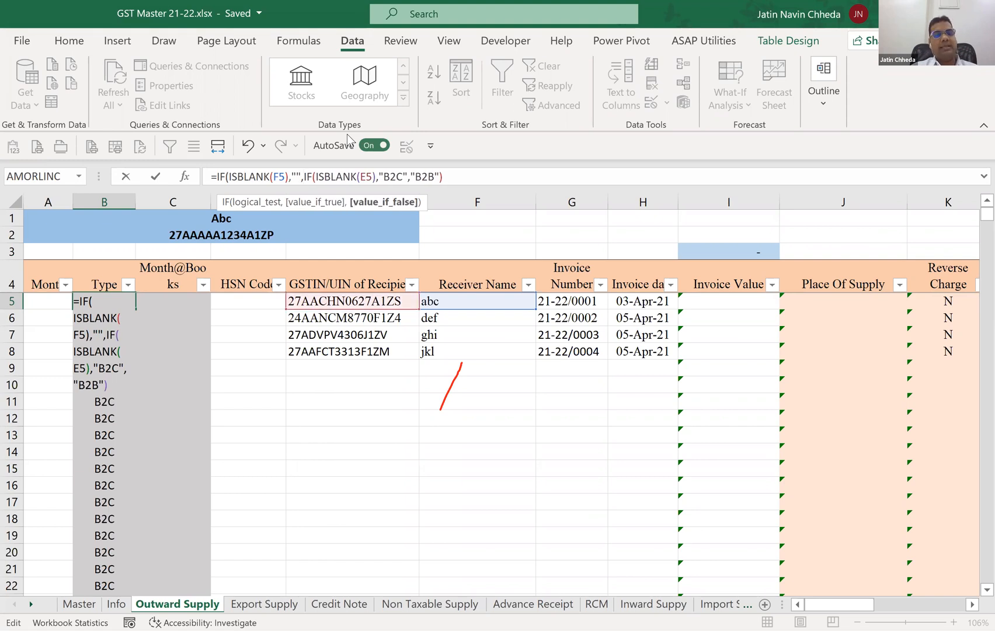
Complete the outer IF with "" as its true value and enter =IF(ISBLANK(F5),"",IF(ISBLANK(E5),"B2C","B2B")) for the Type column.
left_click(448, 173)
type(")")
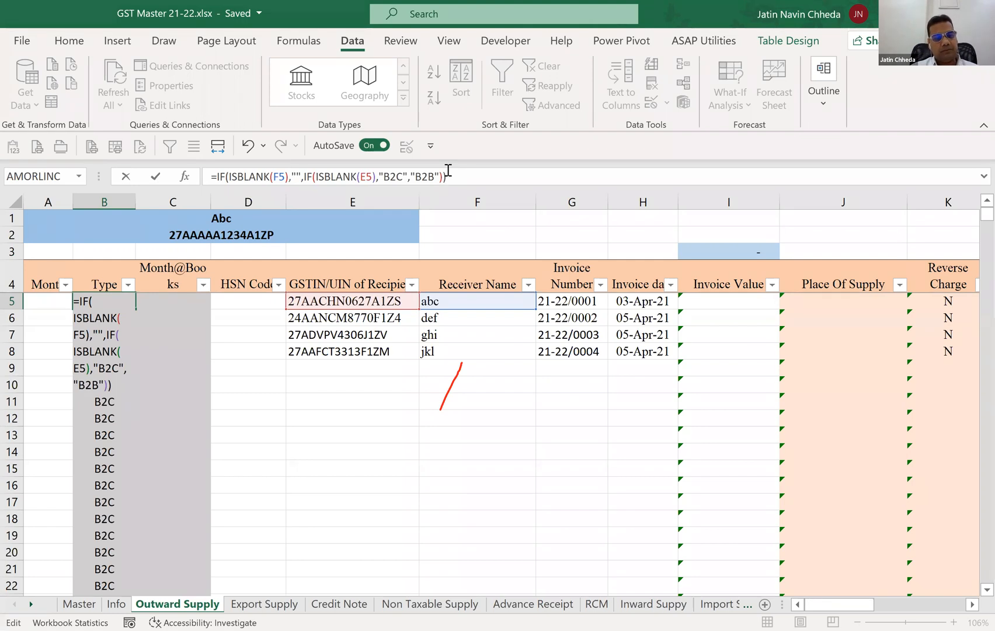
key("Return")
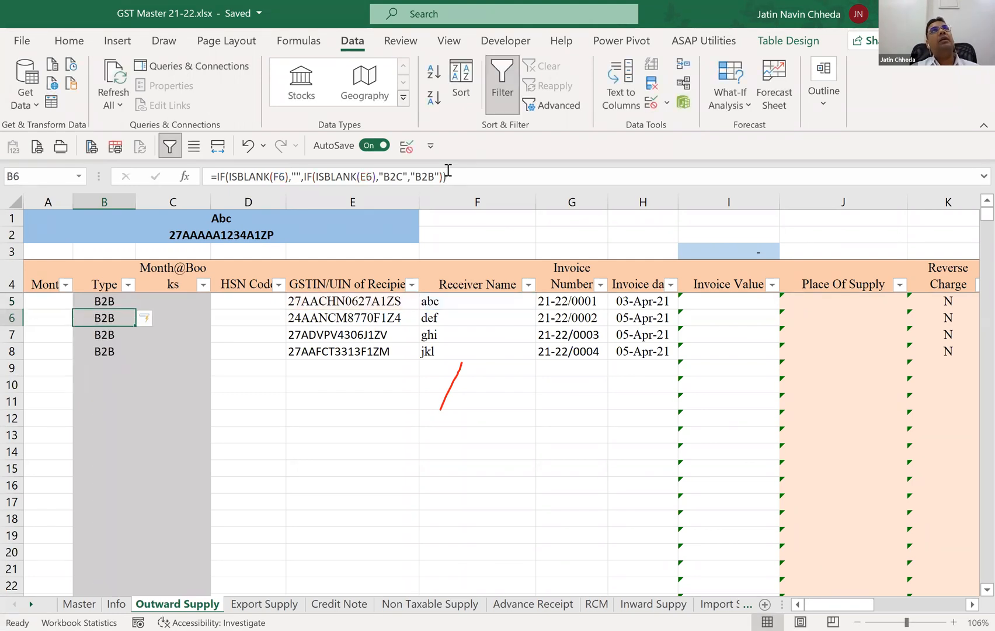
Test the Type formula by entering a receiver's name in F9 with no GSTIN, and clear the test entry.
key("Down")
key("Down")
key("Down")
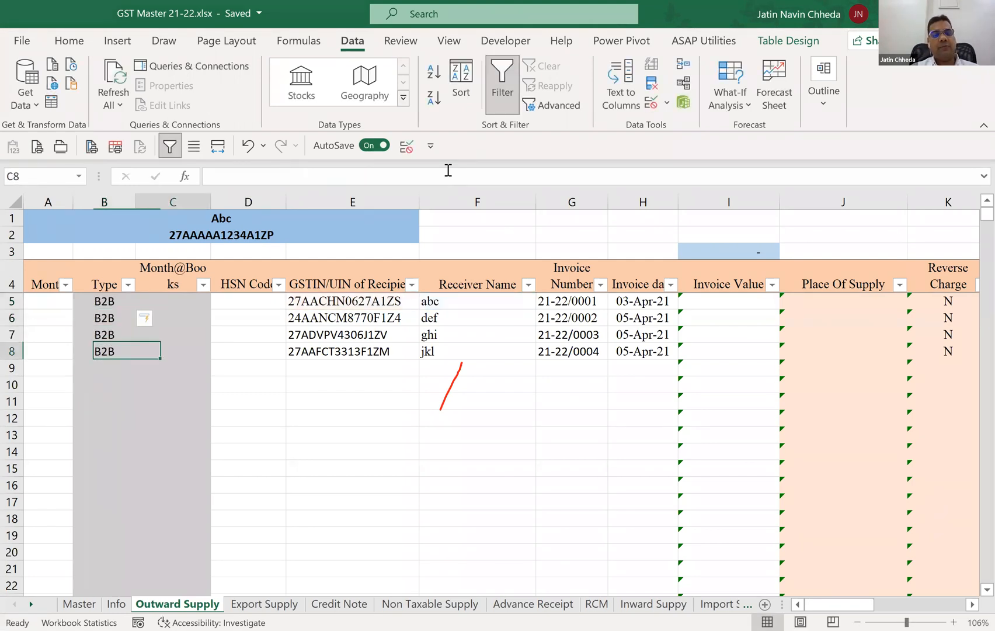
key("Right")
key("Right")
key("Right")
key("Right")
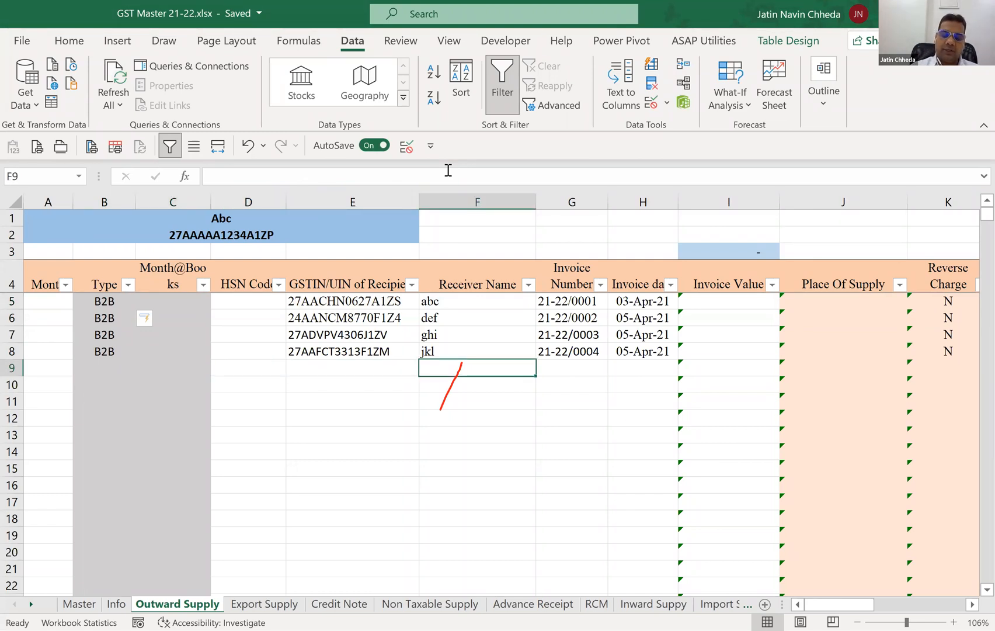
type("Jatin")
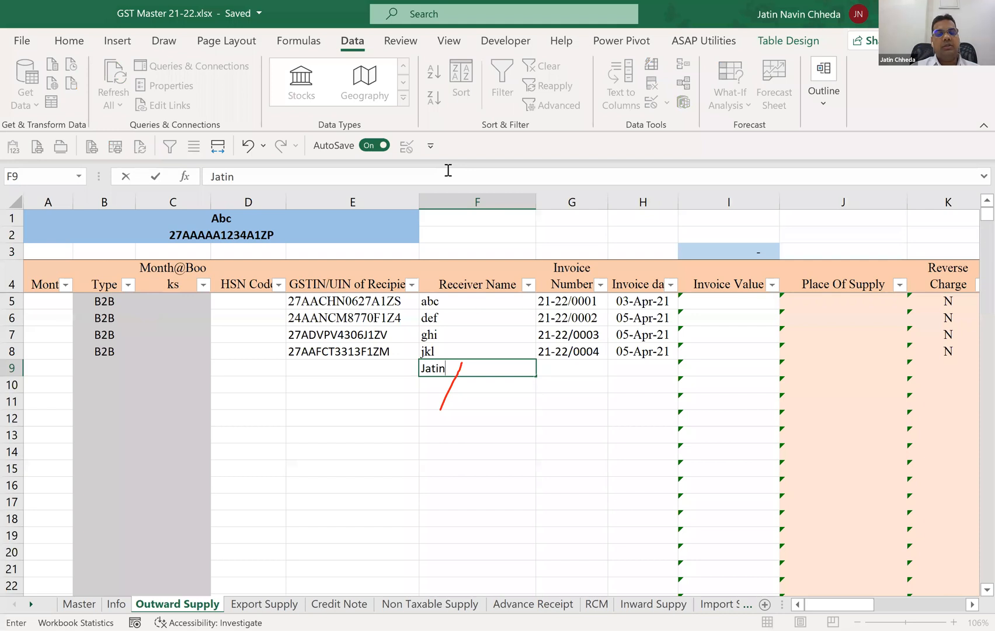
key("Return")
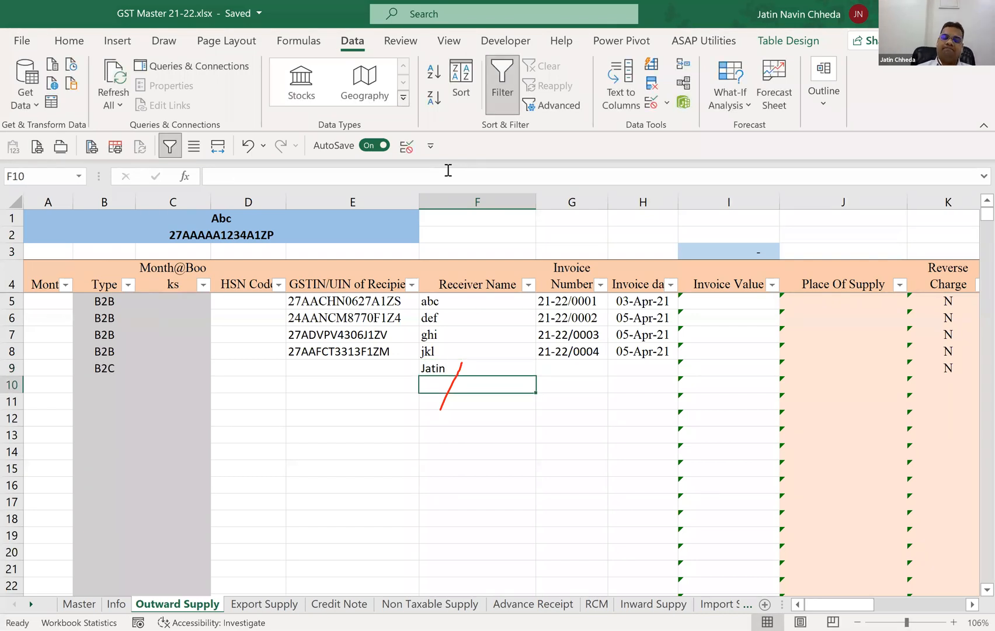
key("Up")
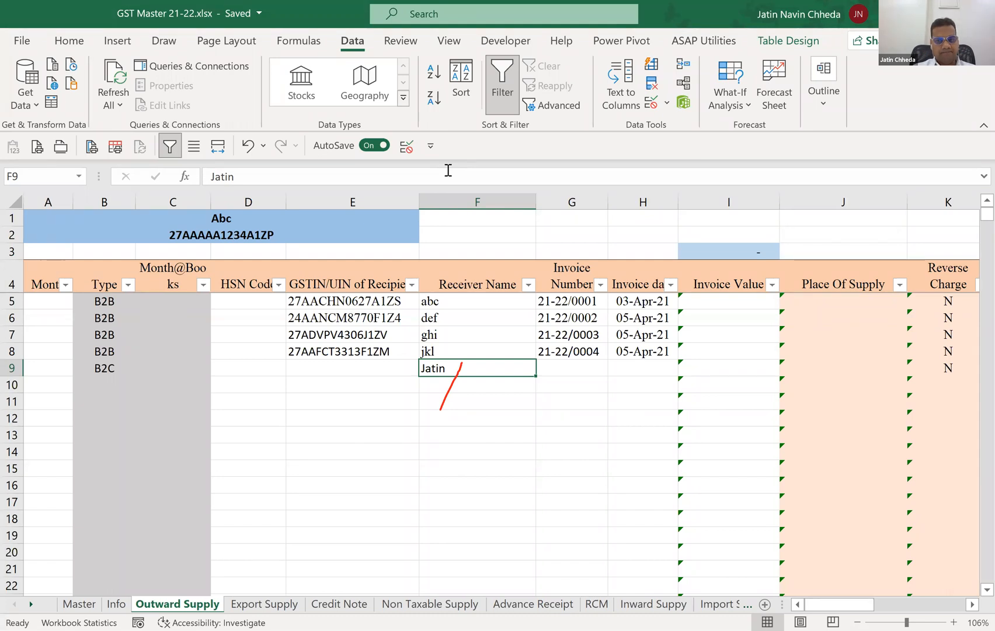
key("Delete")
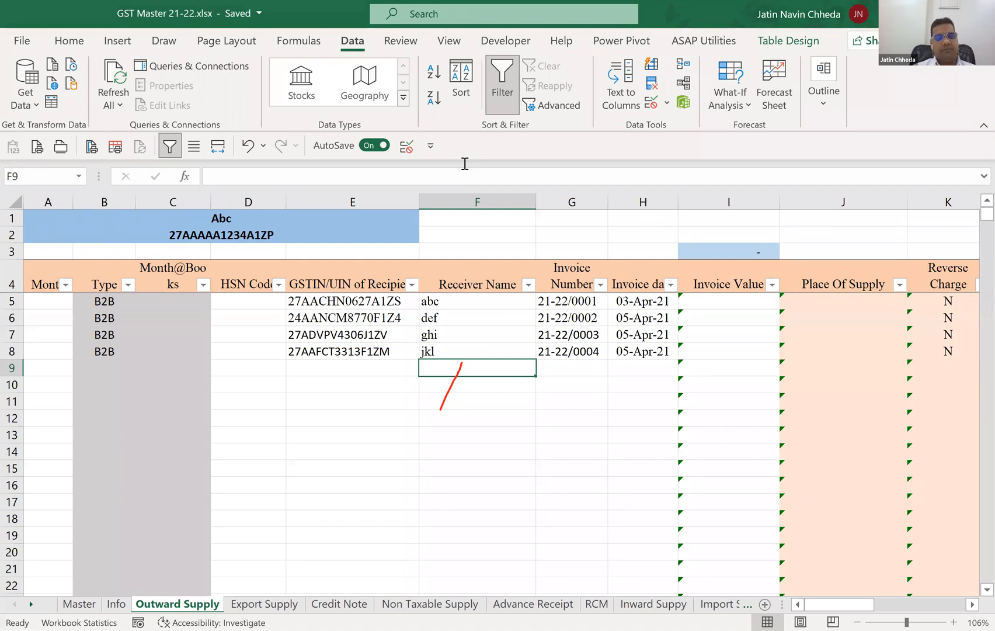
Select cell C5, the first data cell of the Month@Books column.
key("Up")
key("Up")
key("Up")
key("Up")
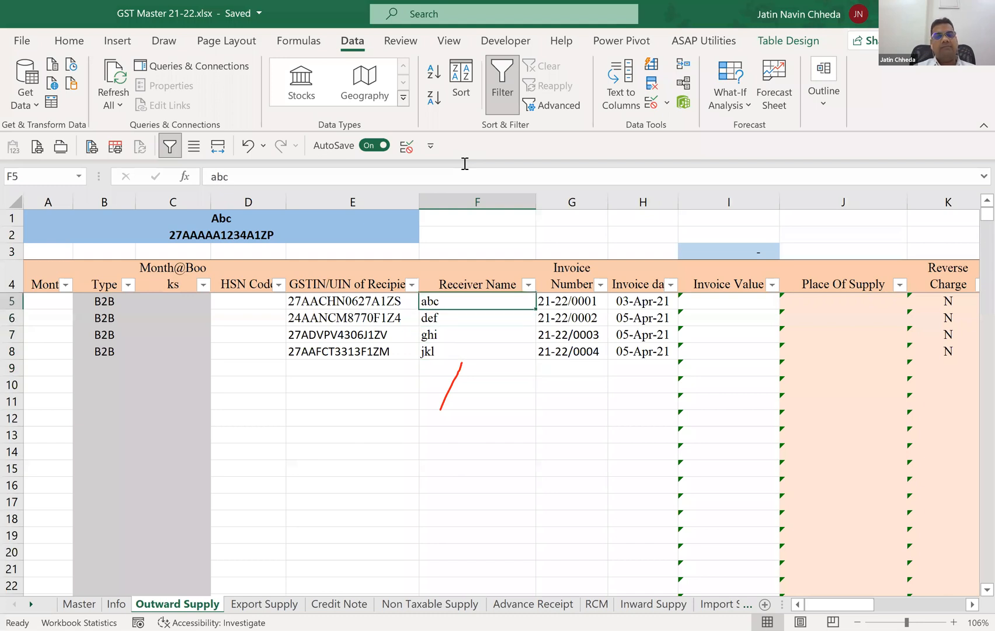
key("Left")
key("Left")
key("Left")
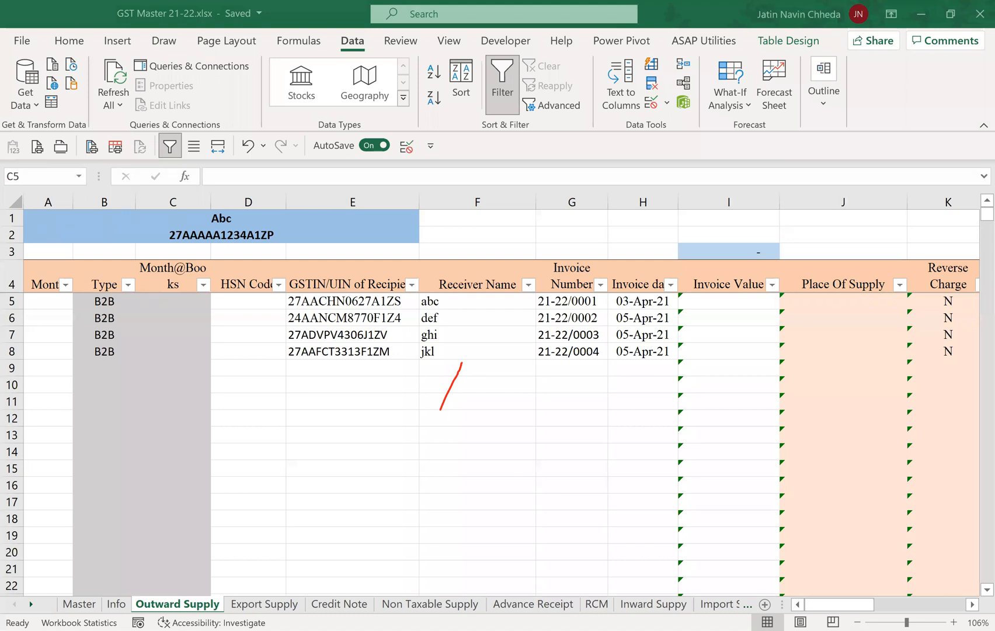
left_click(208, 361)
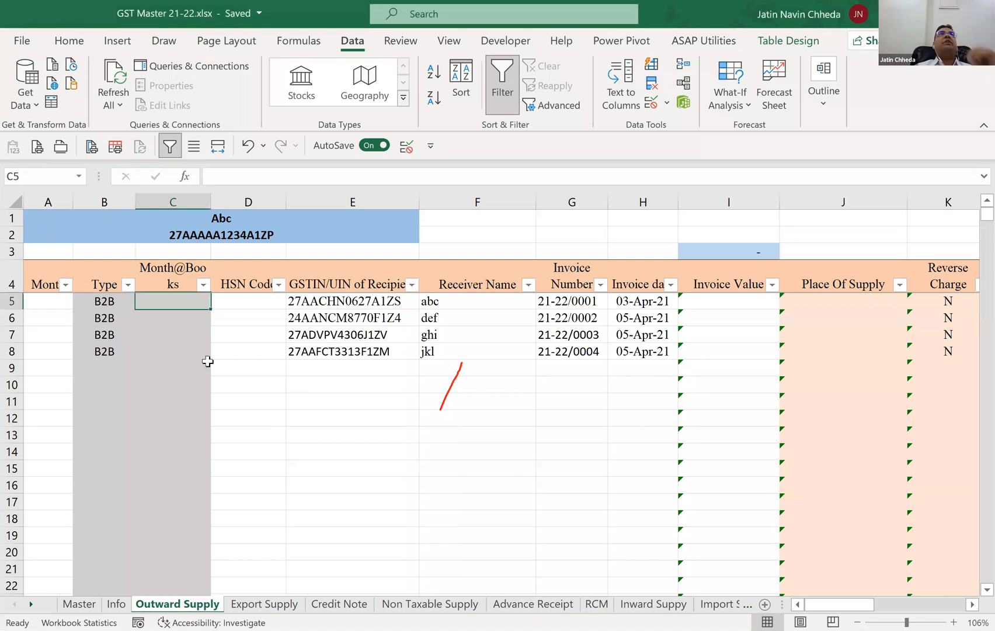
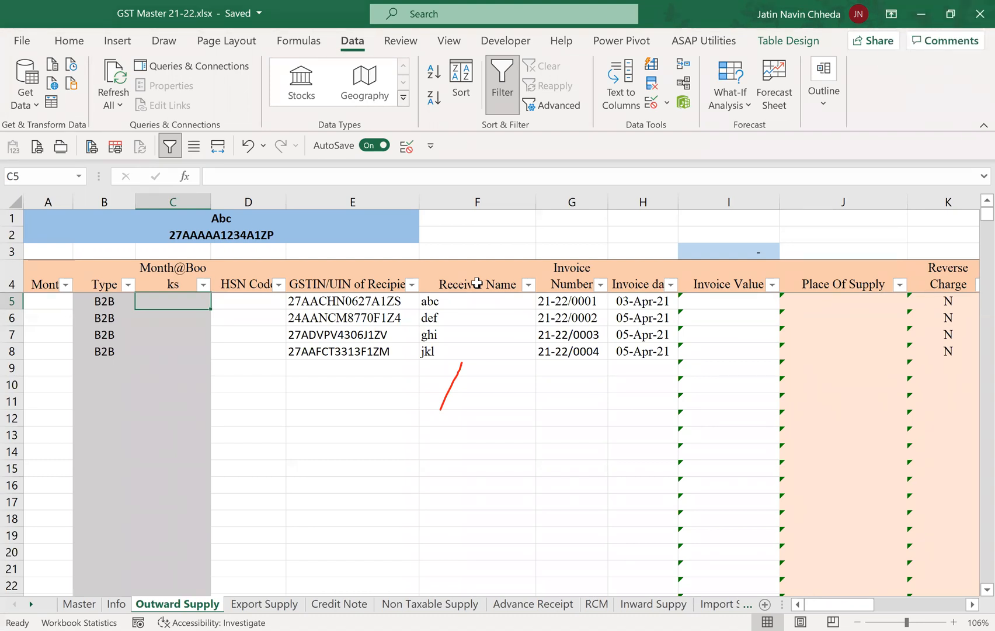
key("Left")
key("Left")
key("Right")
key("Right")
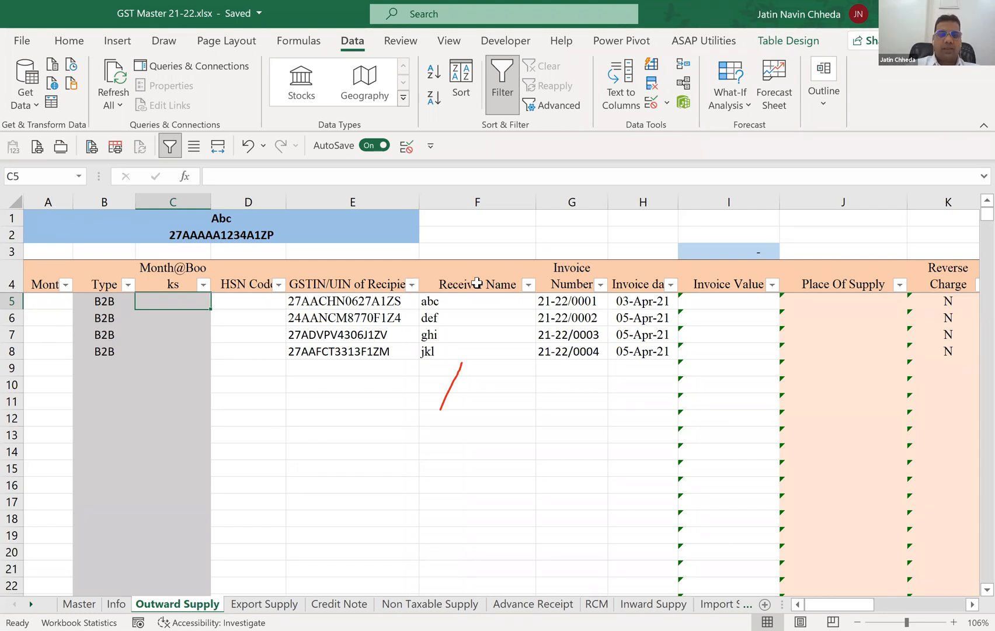
Start an EOMONTH formula in C5 with the row's Invoice date as its start date.
type("=")
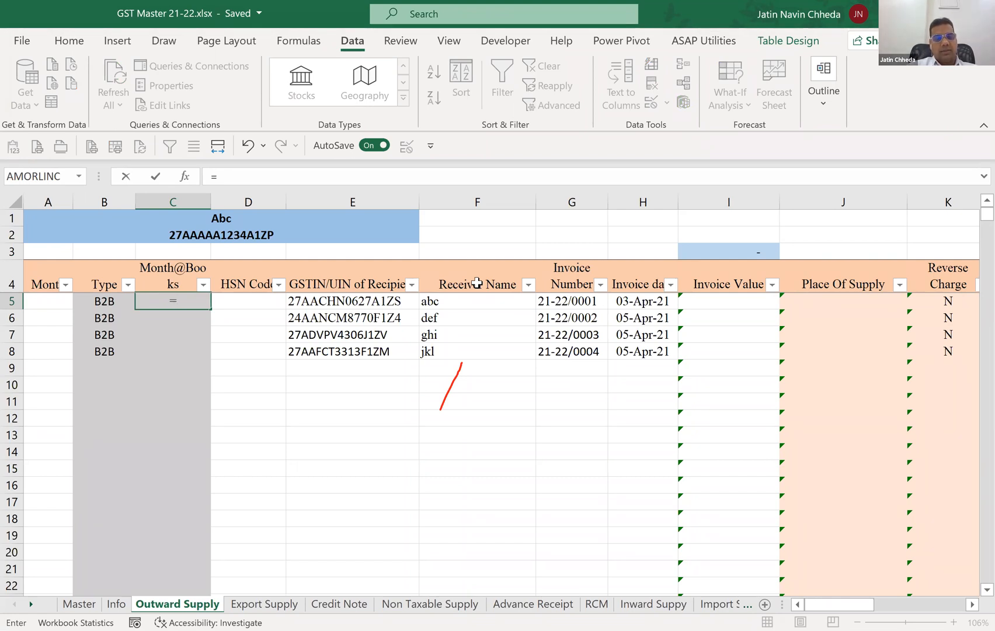
type("eo")
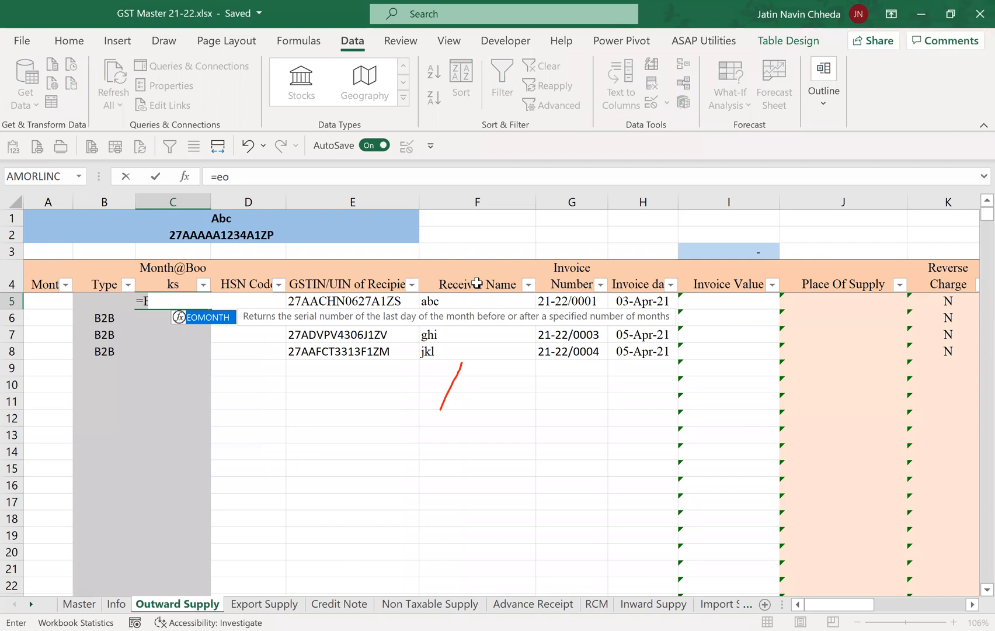
key("Tab")
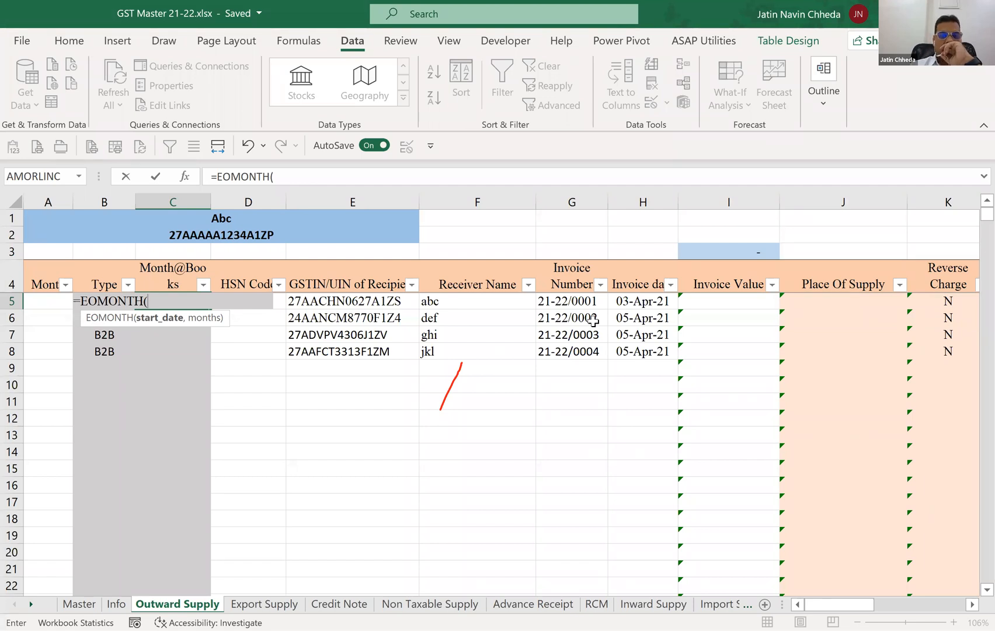
key("Right")
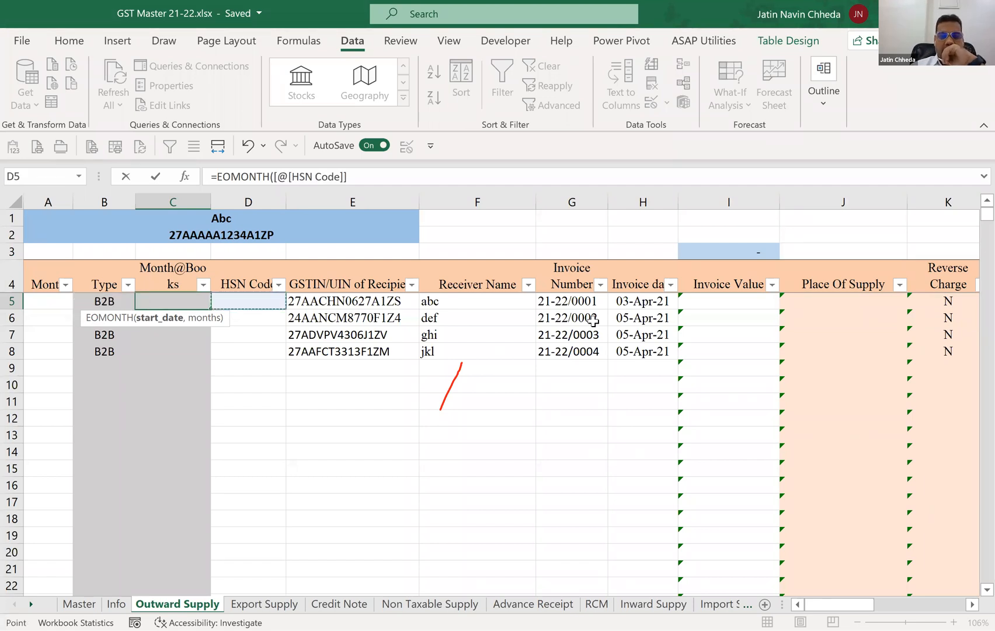
key("Right")
key("Right")
key("Right")
key("Right")
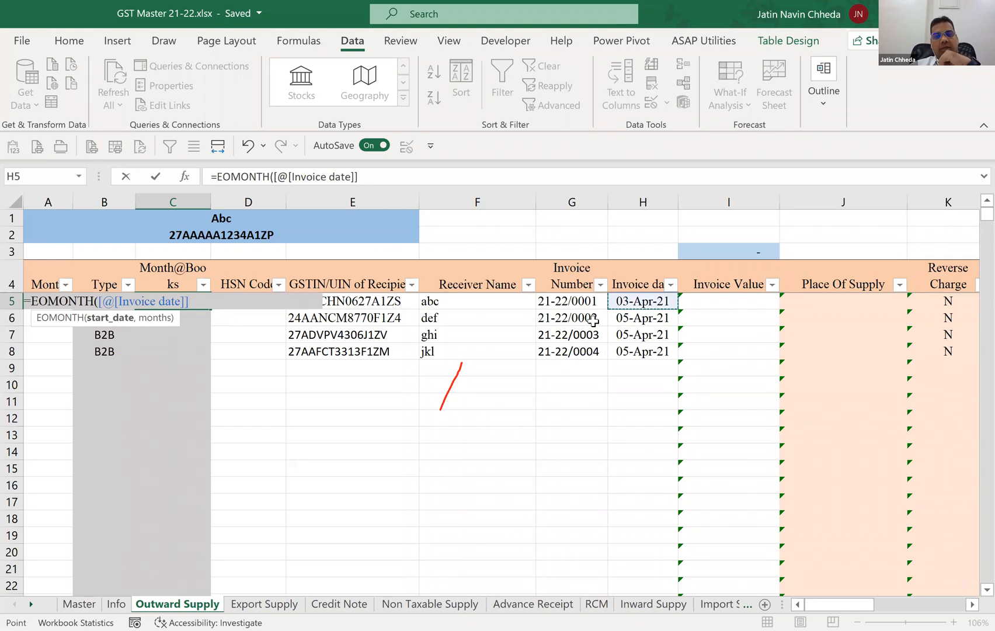
Replace the table reference with H5, try to enter =EOMONTH(H5) in C5, and cancel the entry.
key("BackSpace")
key("BackSpace")
key("BackSpace")
key("BackSpace")
key("BackSpace")
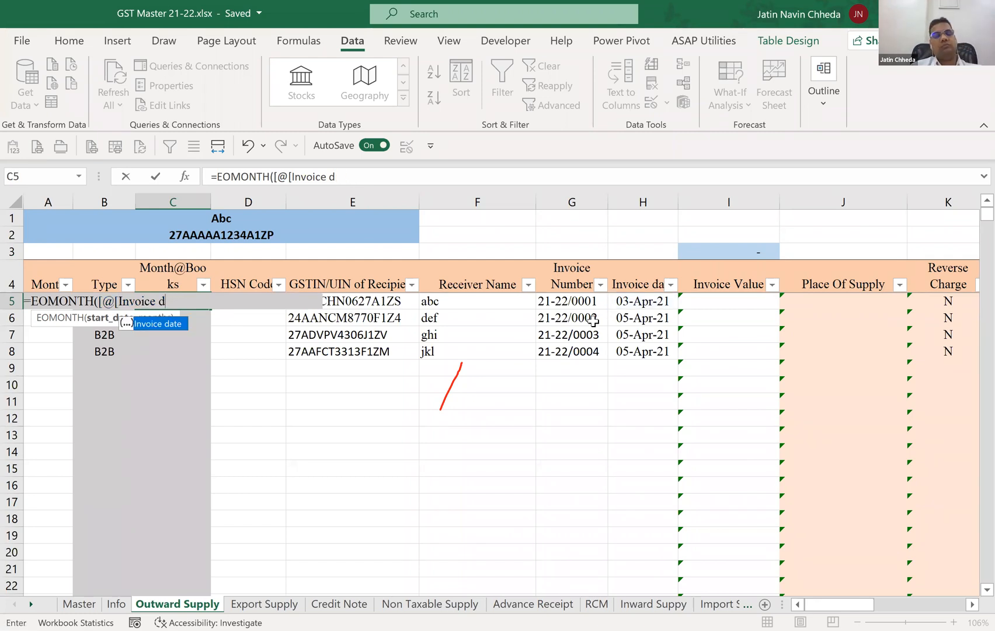
key("BackSpace")
key("BackSpace")
key("BackSpace")
key("BackSpace")
key("BackSpace")
key("BackSpace")
key("BackSpace")
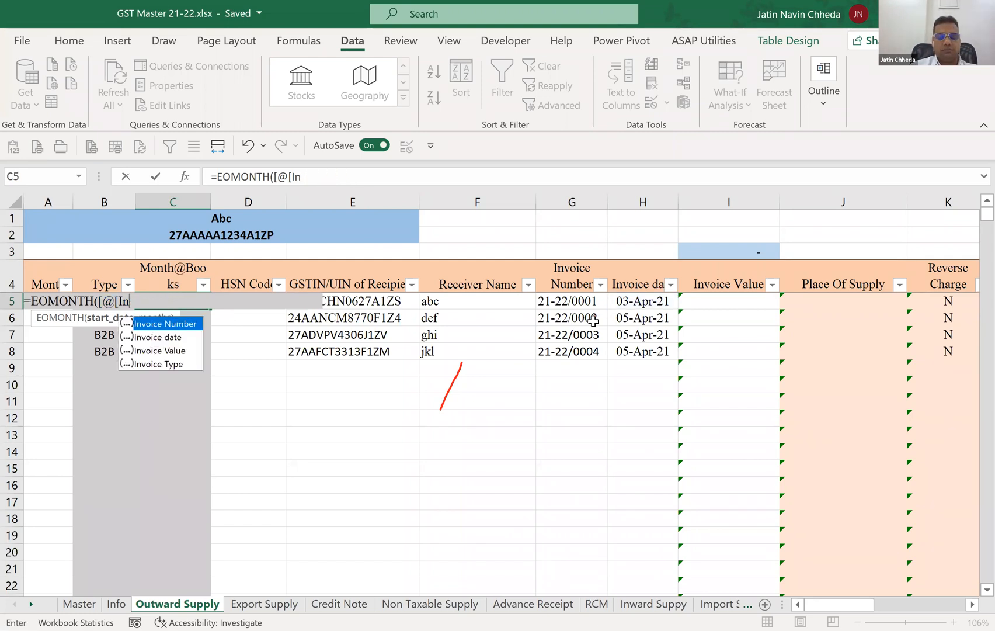
key("BackSpace")
key("BackSpace")
key("BackSpace")
key("BackSpace")
type("H")
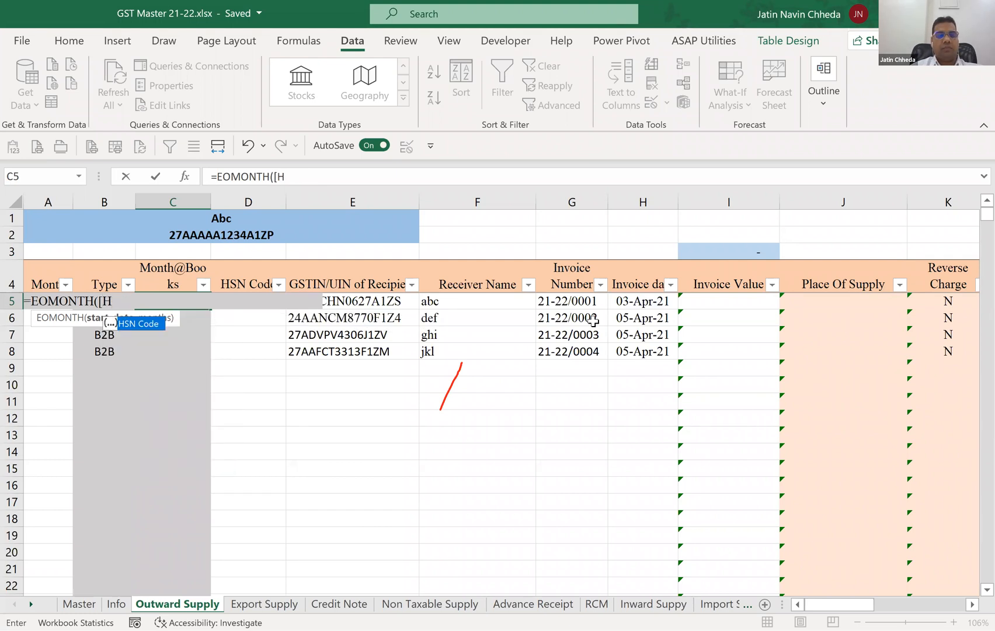
type("5)")
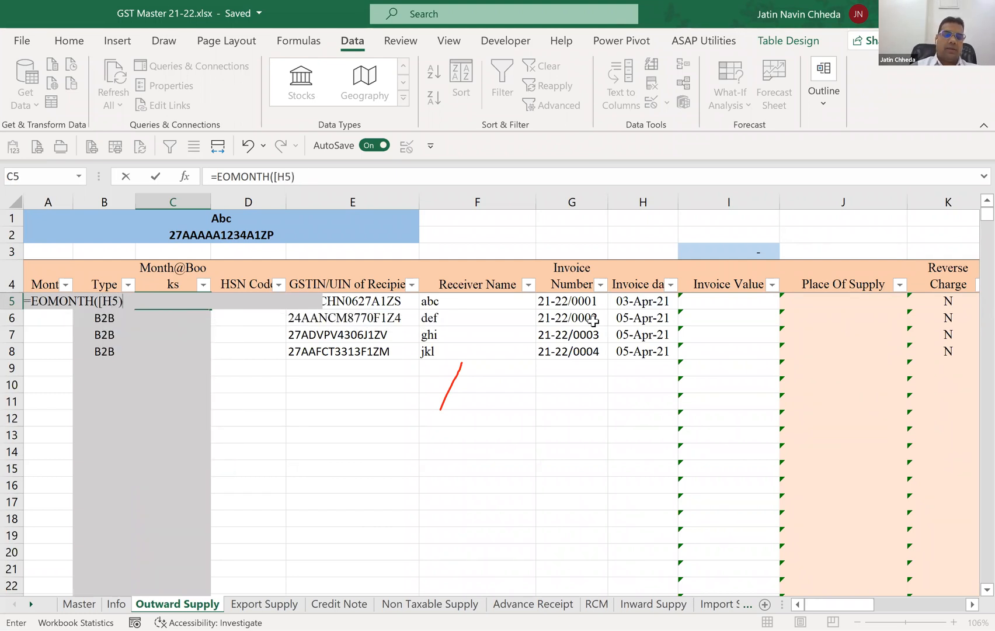
key("Return")
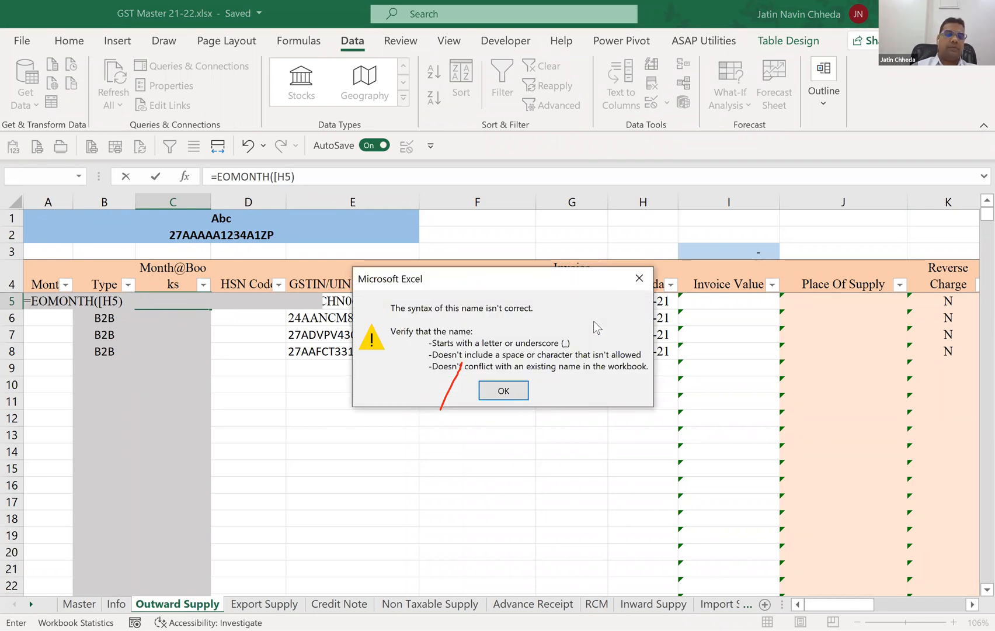
key("Return")
key("BackSpace")
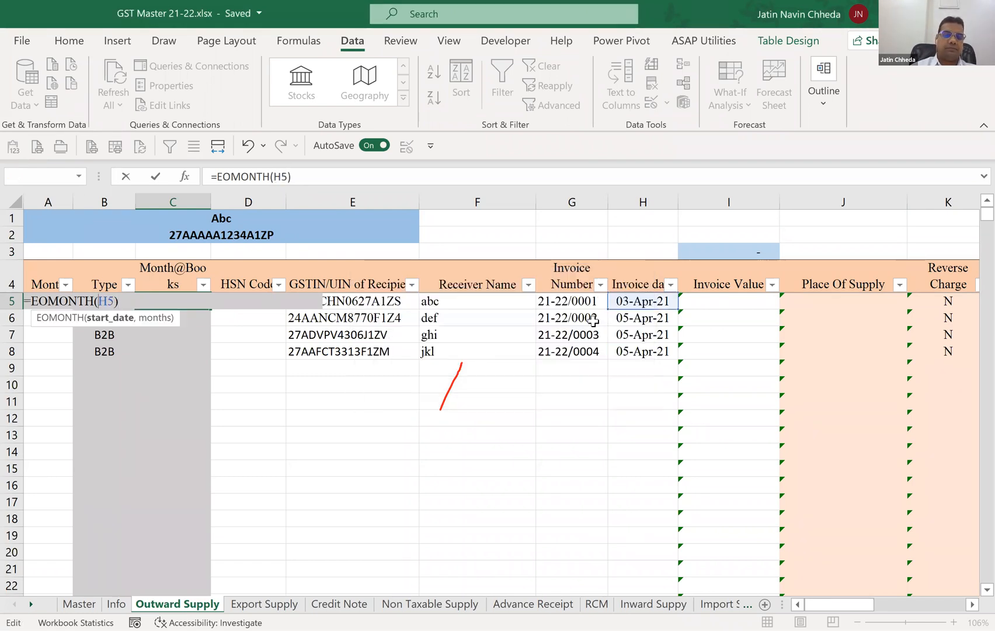
key("Return")
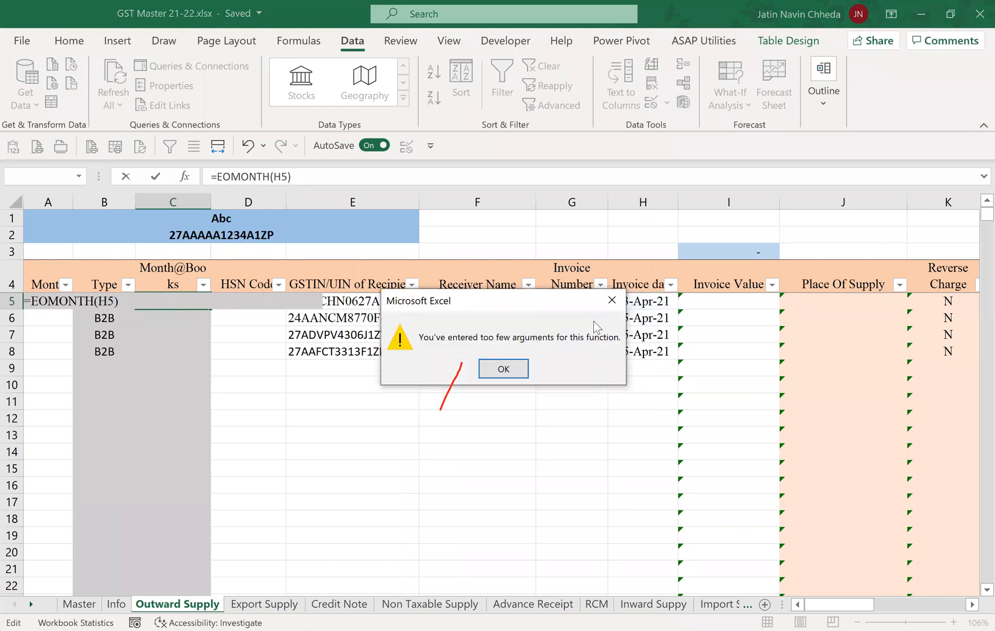
key("Return")
key("Escape")
Retry =EOMONTH(H5) as a fresh formula in C5 and discard it.
type("=")
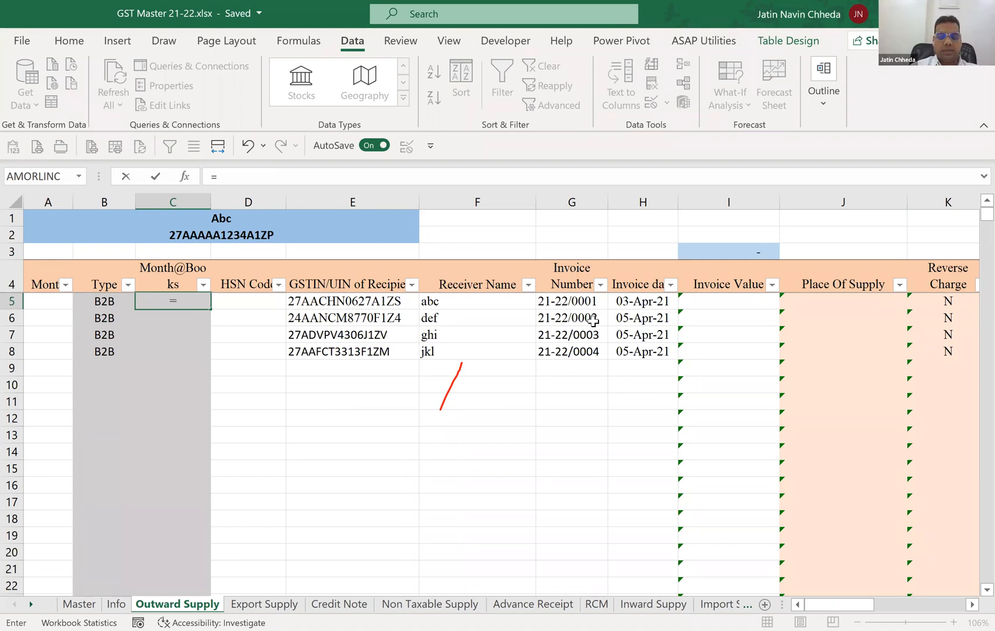
type("EOMONTH(H5)")
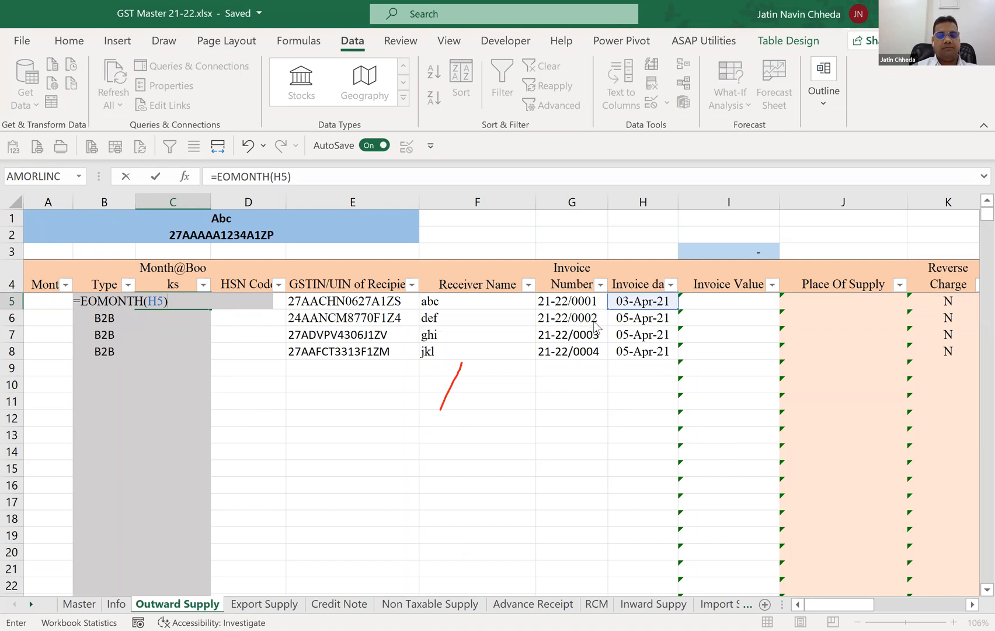
key("Return")
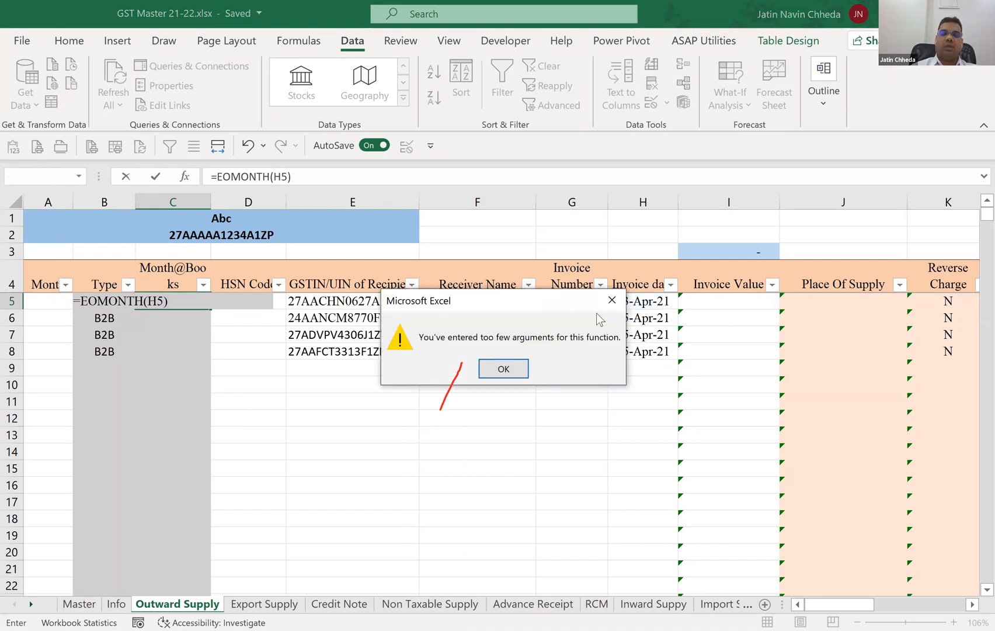
key("Escape")
key("Escape")
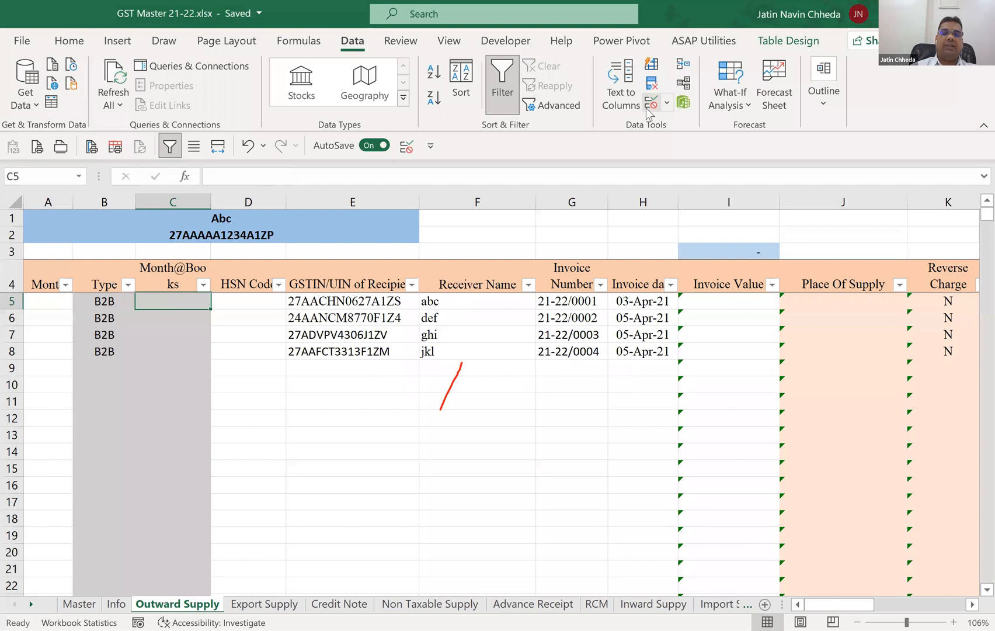
Set the data validation of C5 to allow any value.
left_click(652, 102)
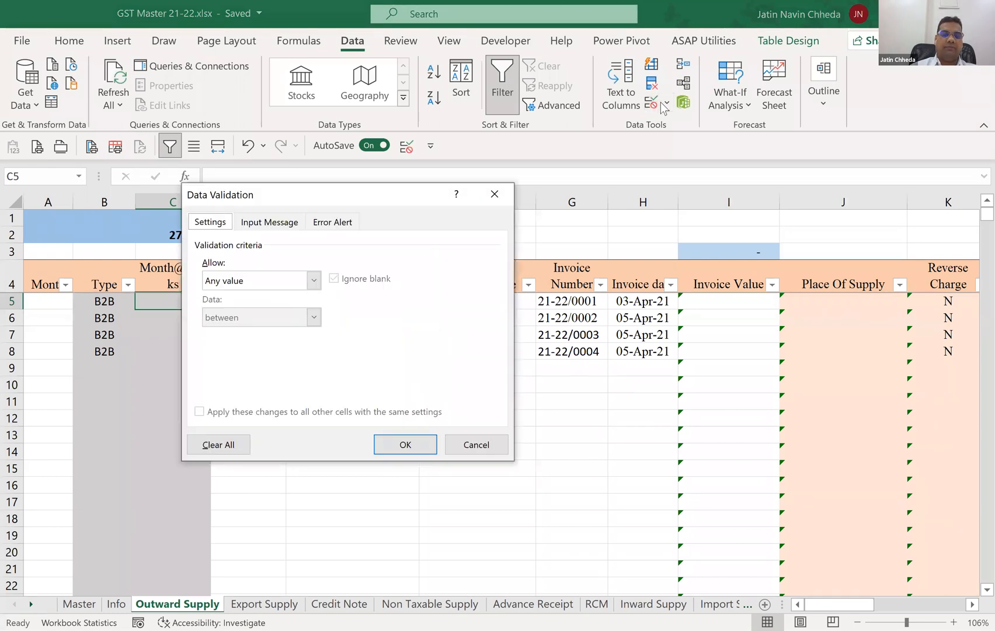
left_click(313, 279)
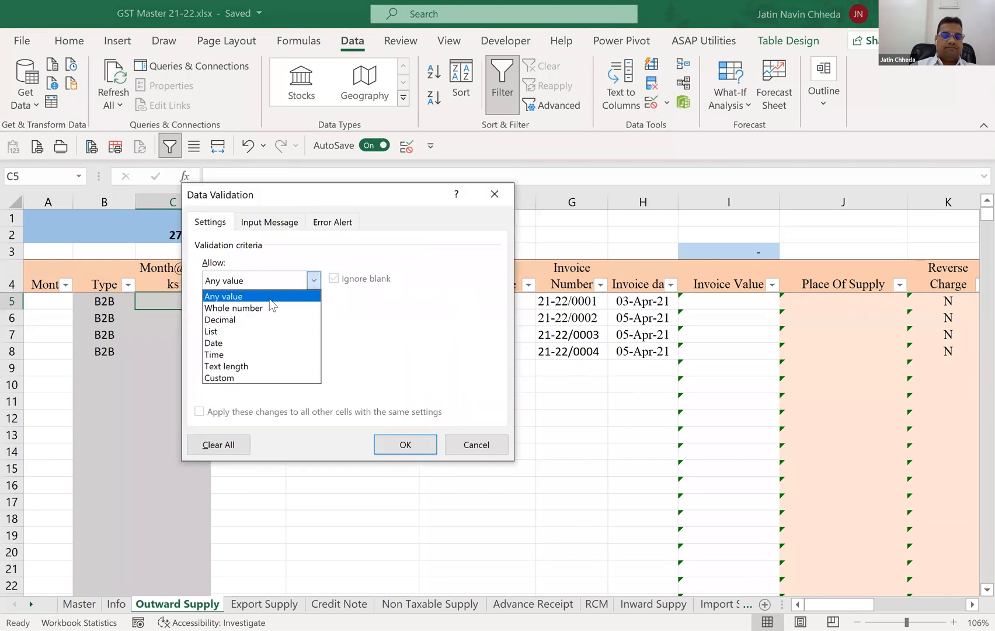
left_click(269, 298)
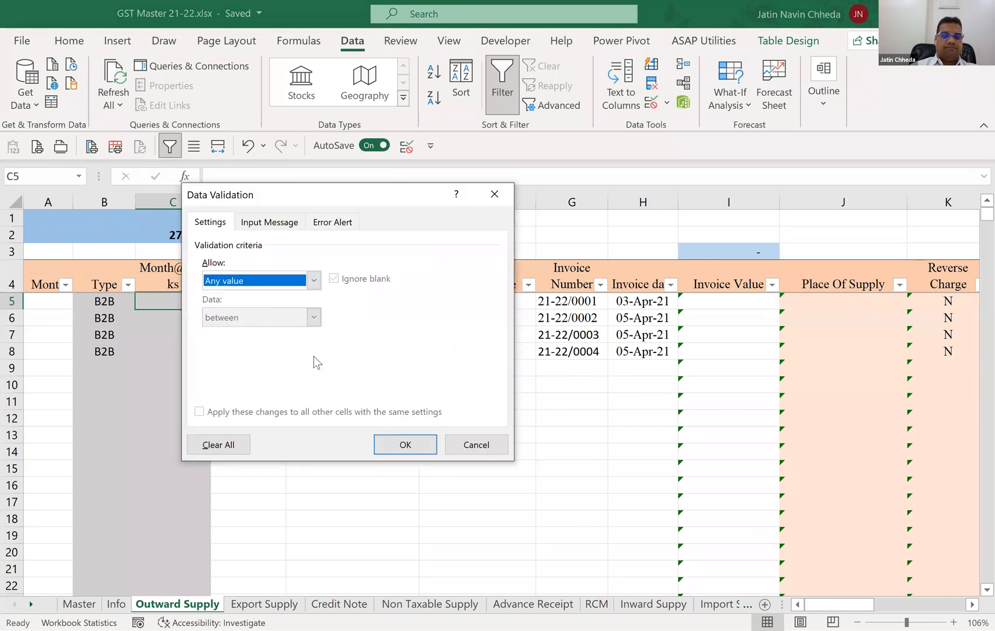
left_click(411, 445)
key("Return")
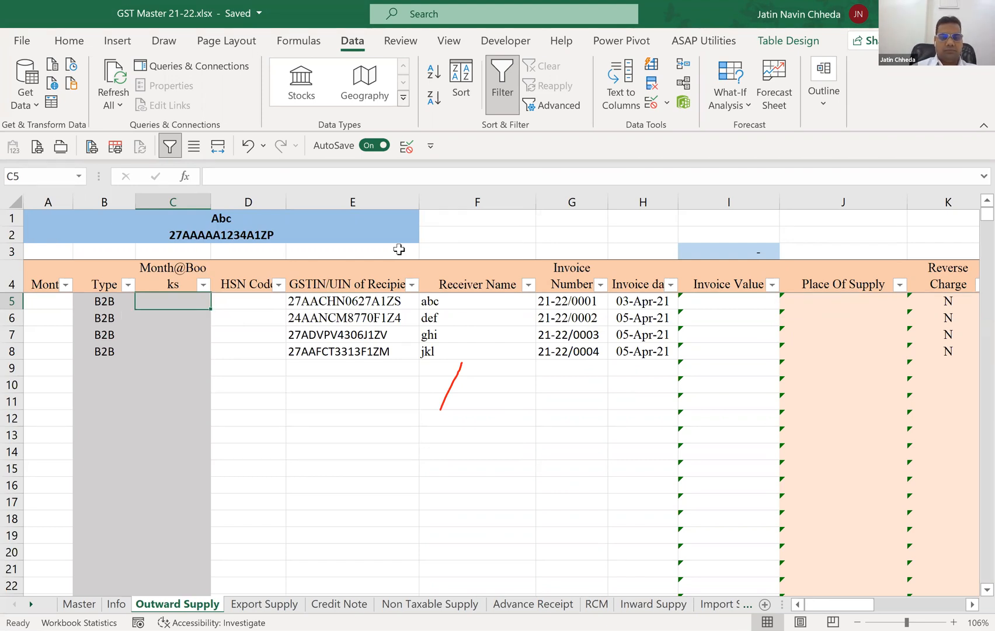
Enter =EOMONTH(H5,0) in C5 under Month@Books, using a plain cell reference to the invoice date instead of a table reference.
type("=")
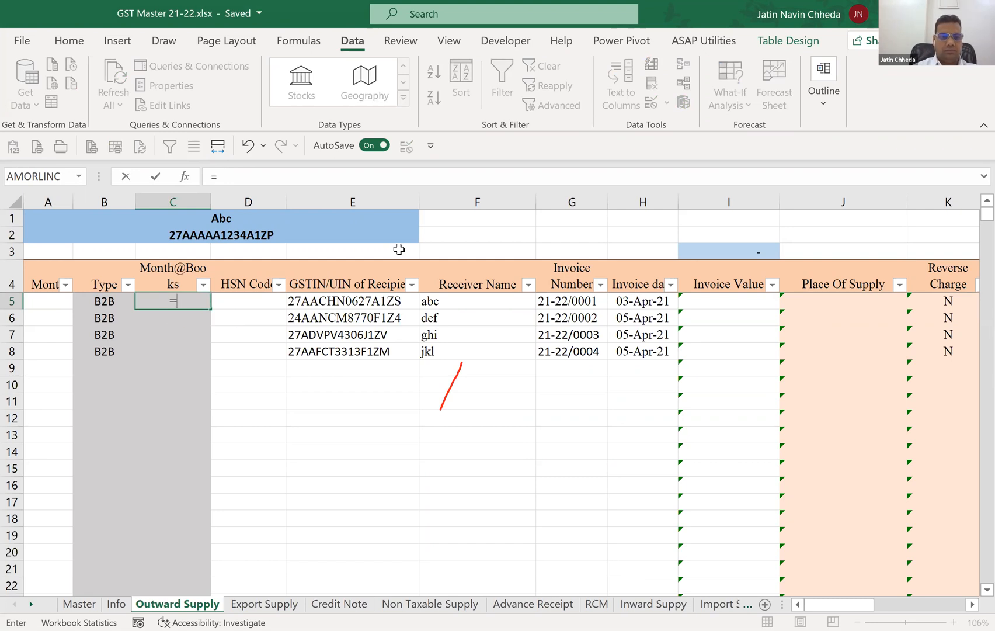
type("EOMONTH(")
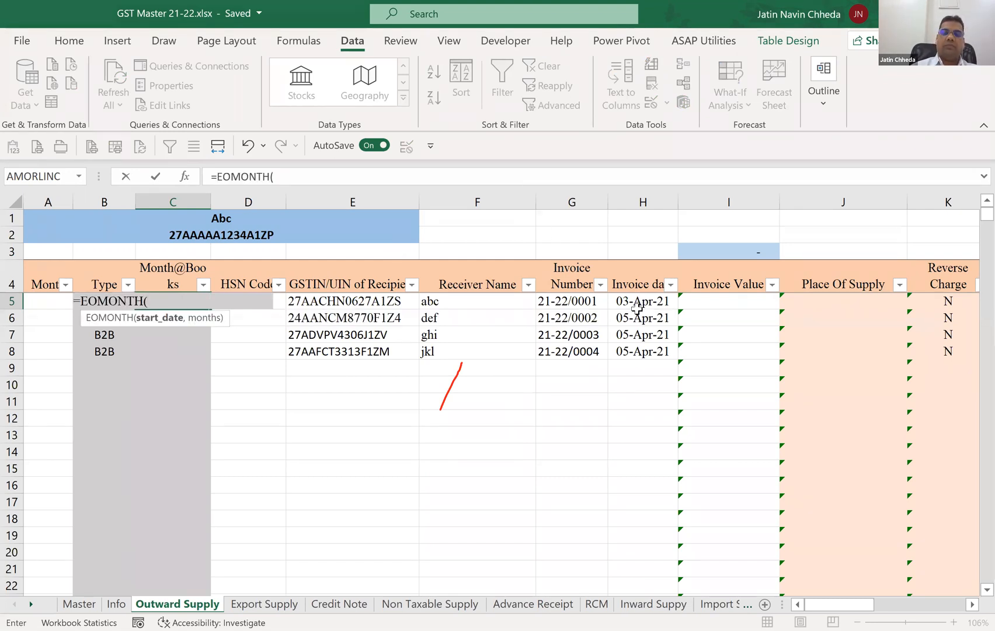
left_click(637, 306)
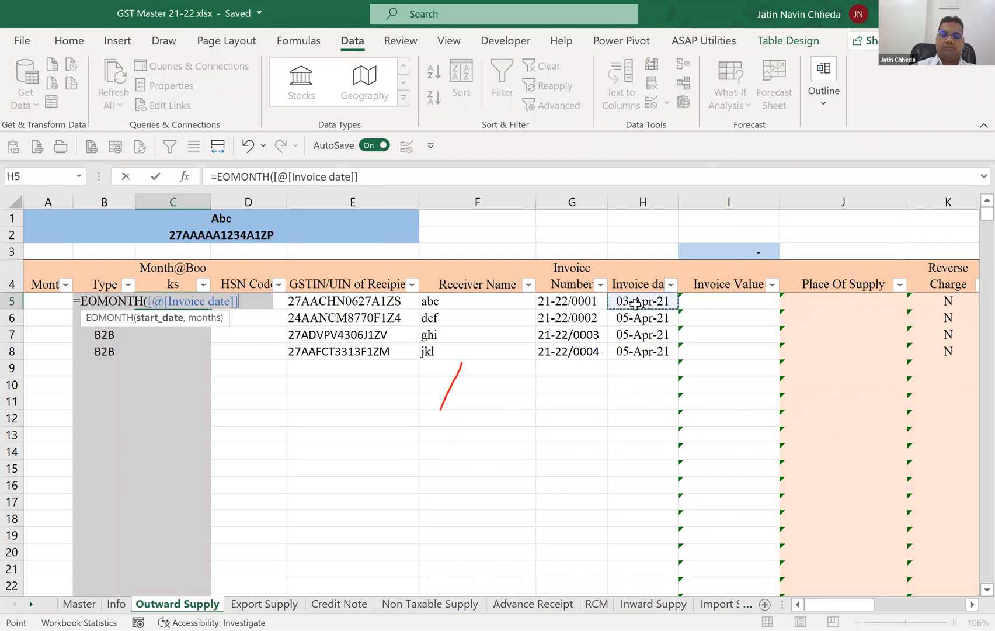
key("BackSpace")
key("BackSpace")
key("BackSpace")
key("BackSpace")
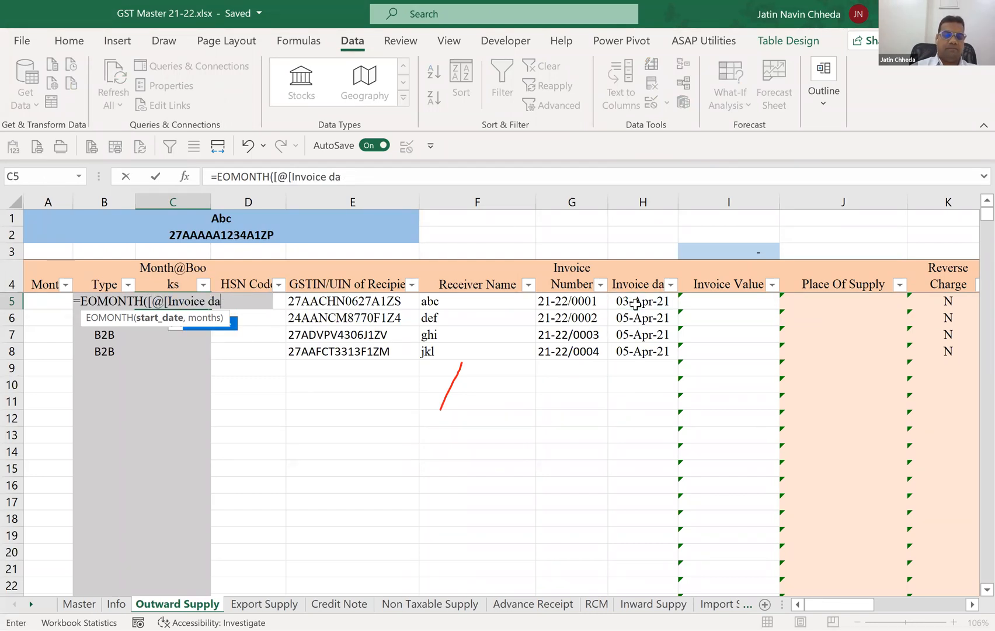
key("BackSpace")
key("BackSpace")
key("BackSpace")
key("BackSpace")
key("BackSpace")
key("BackSpace")
key("BackSpace")
key("BackSpace")
key("BackSpace")
key("BackSpace")
key("BackSpace")
key("BackSpace")
key("BackSpace")
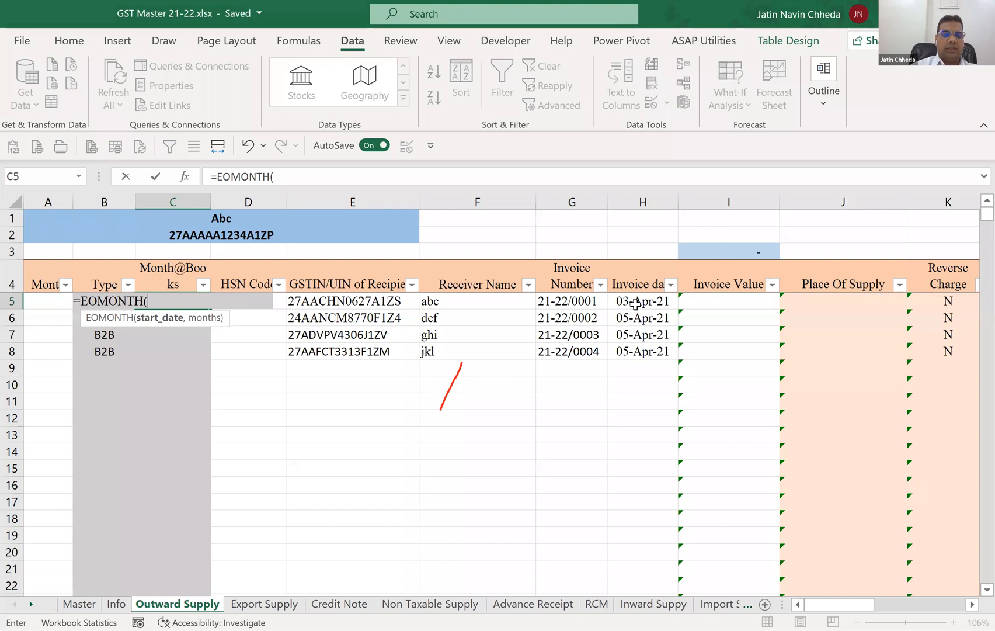
left_click(635, 303)
type(",")
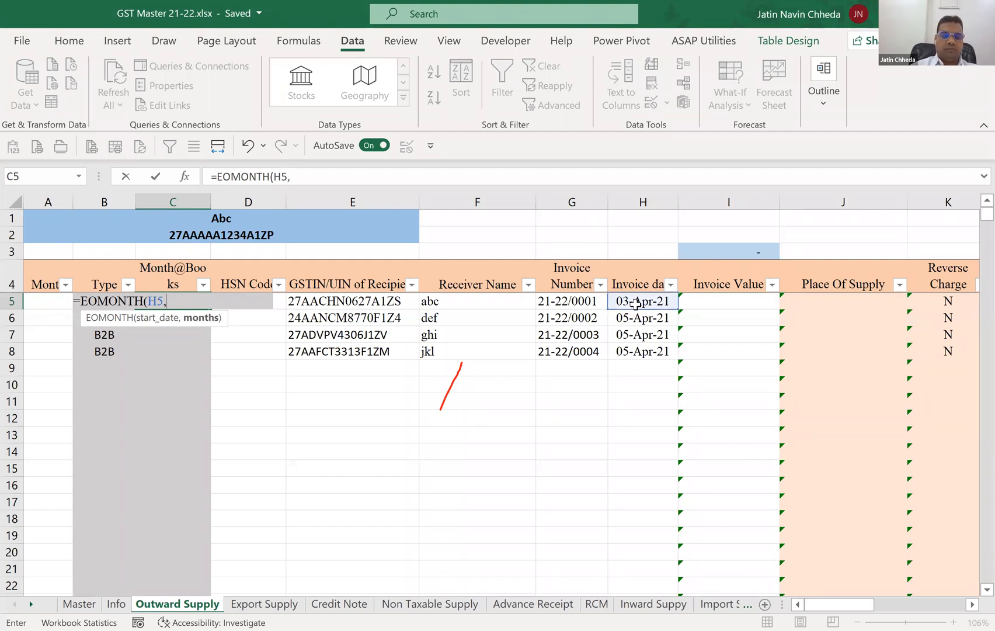
type("0)")
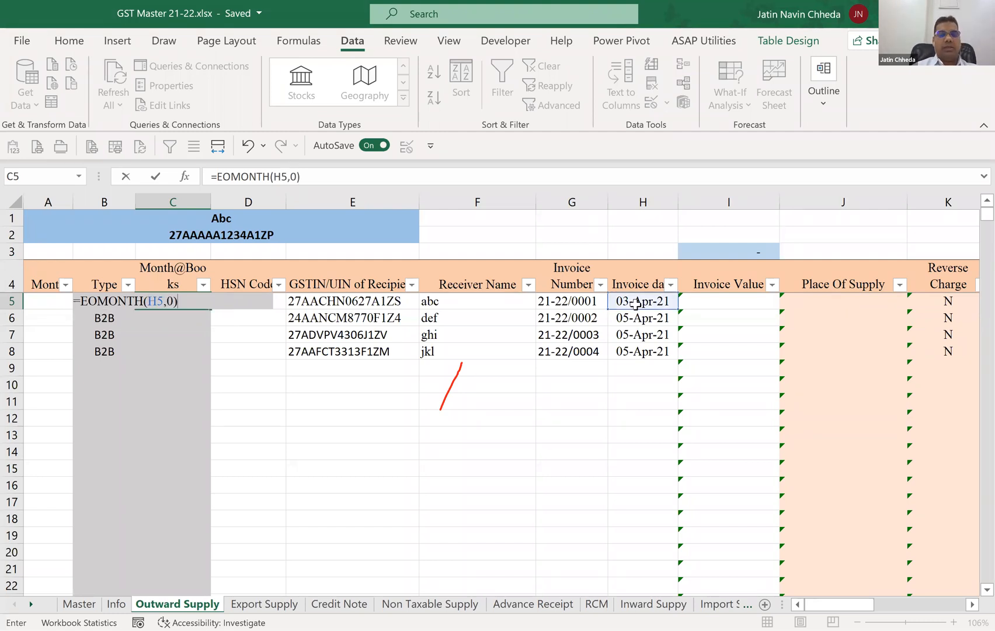
key("Return")
Apply the custom number format ddmmm,yy to C5 so the date includes its day.
key("Up")
left_click(69, 42)
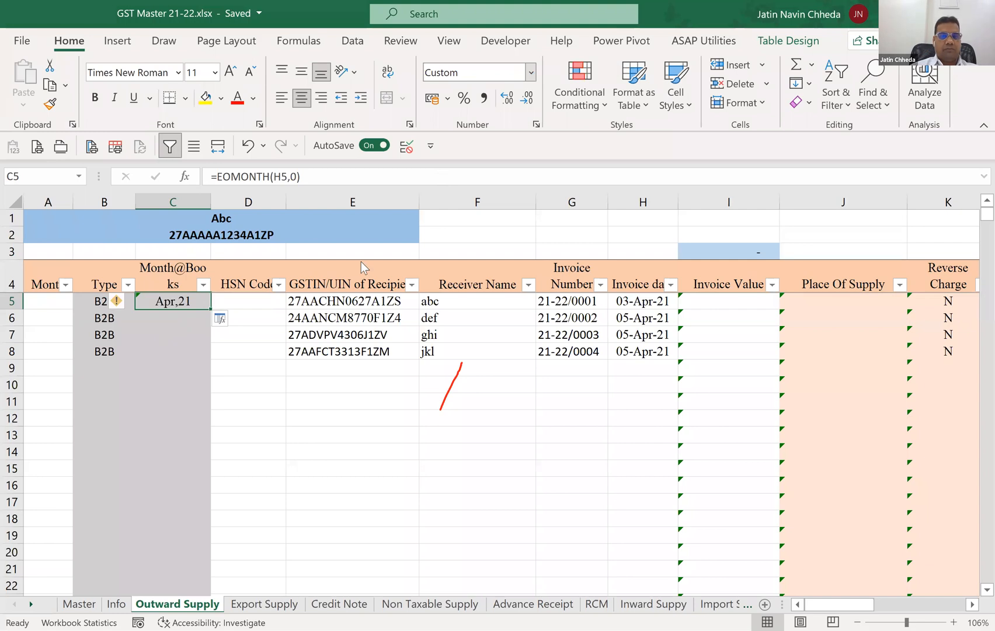
key("ctrl+1")
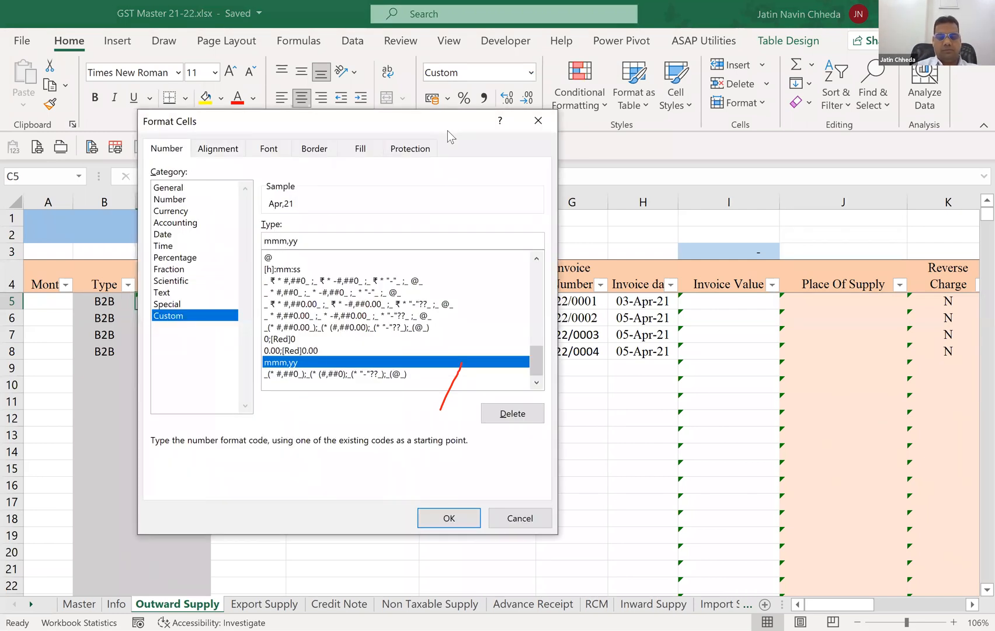
type("dd")
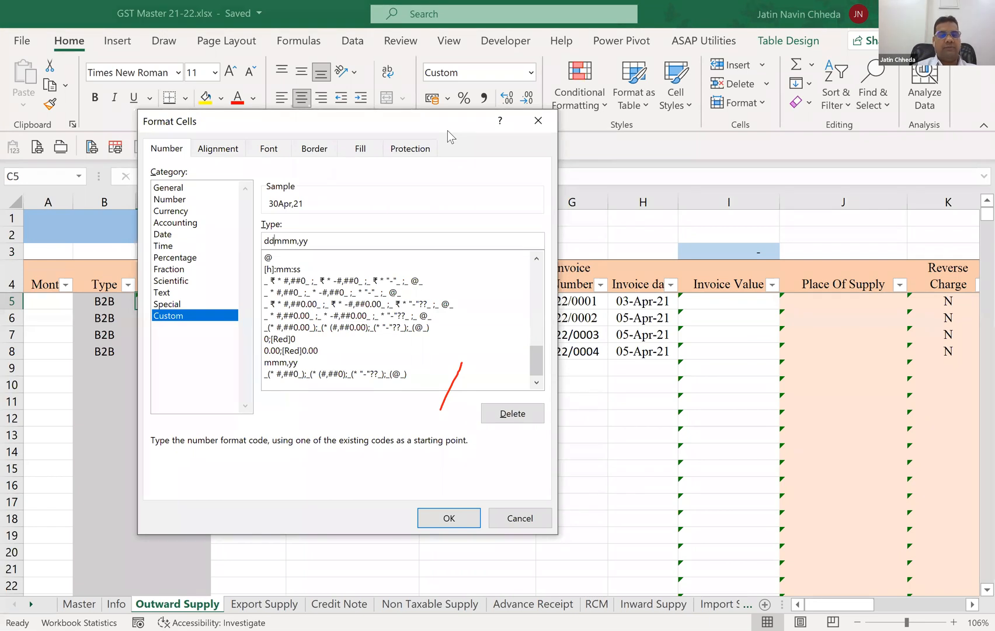
key("Return")
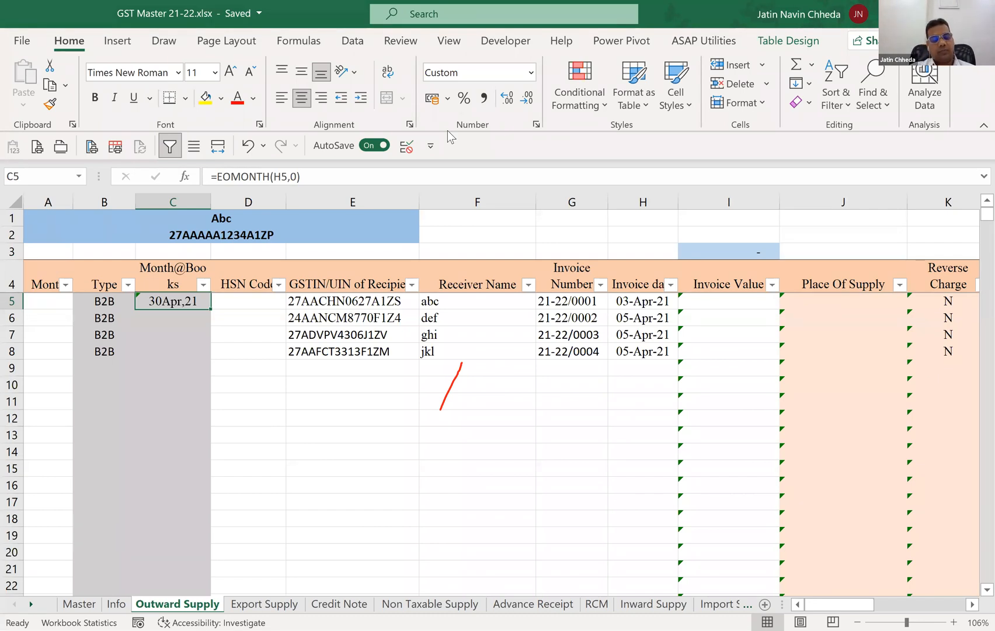
Set the months argument of the EOMONTH formula in C5 to -1, giving =EOMONTH(H5,-1).
key("F2")
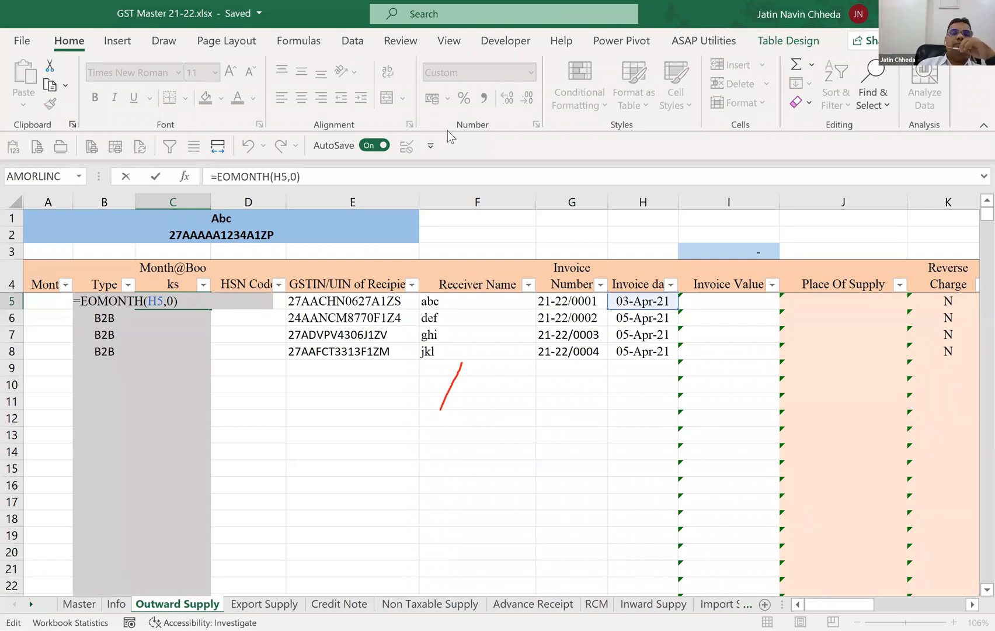
left_click(183, 173)
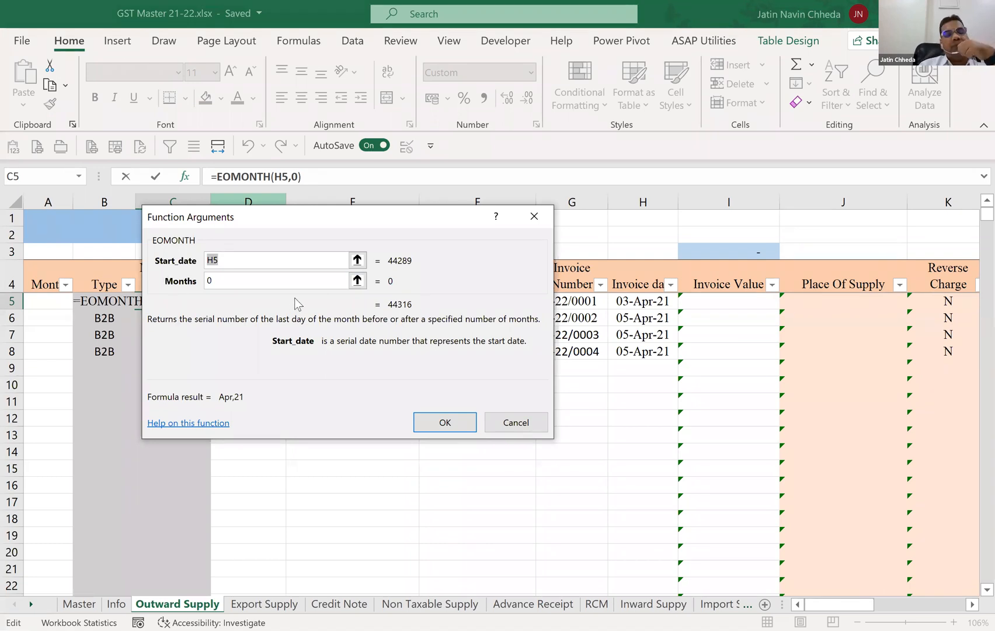
left_click(278, 287)
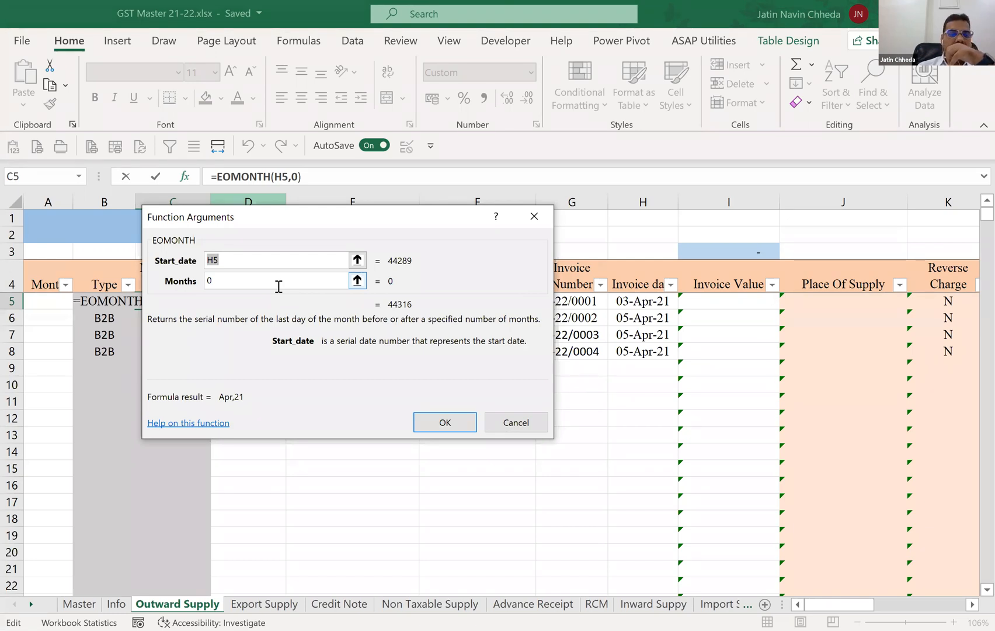
left_click(279, 281)
key("BackSpace")
type("-1")
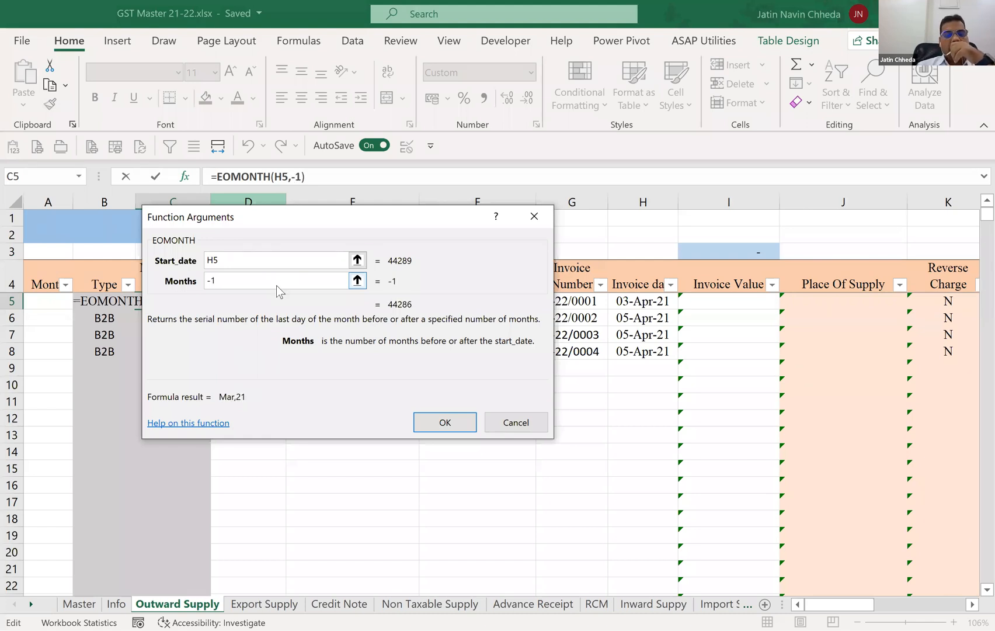
key("Return")
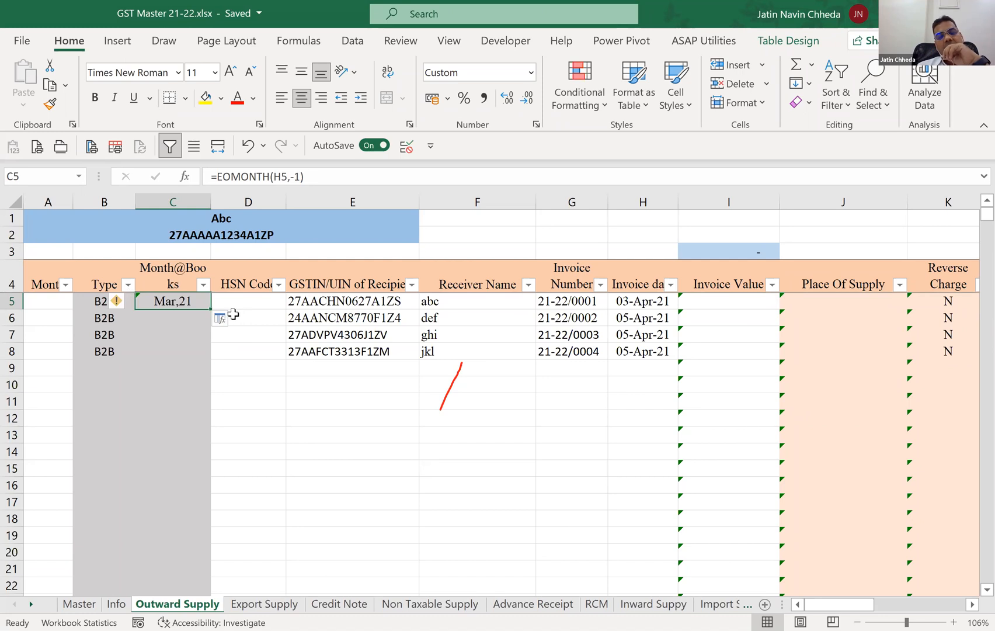
Add one day to the C5 formula so it reads =EOMONTH(H5,-1)+1.
left_click(325, 174)
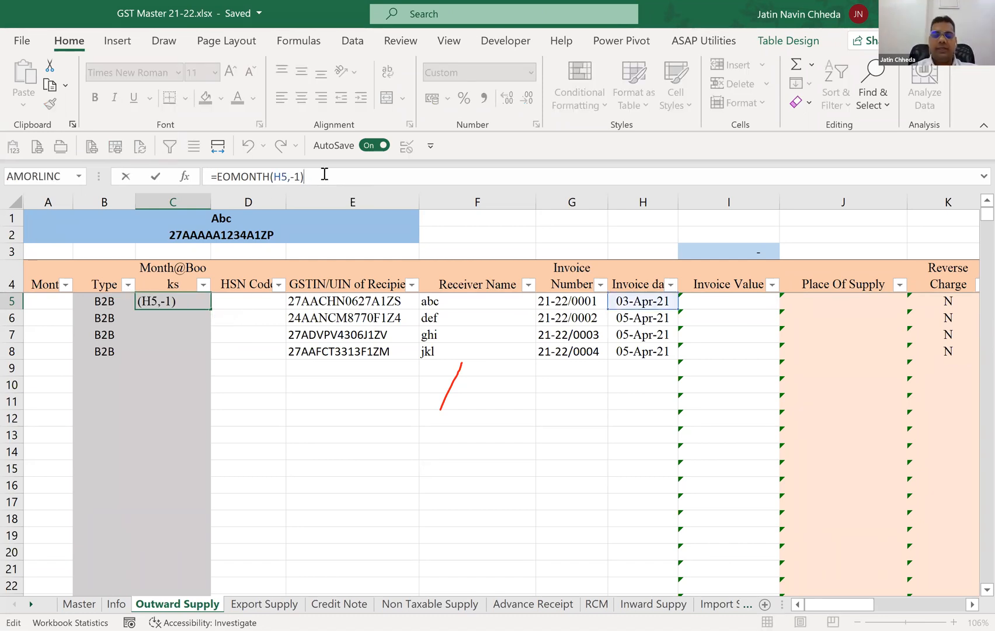
type("+1")
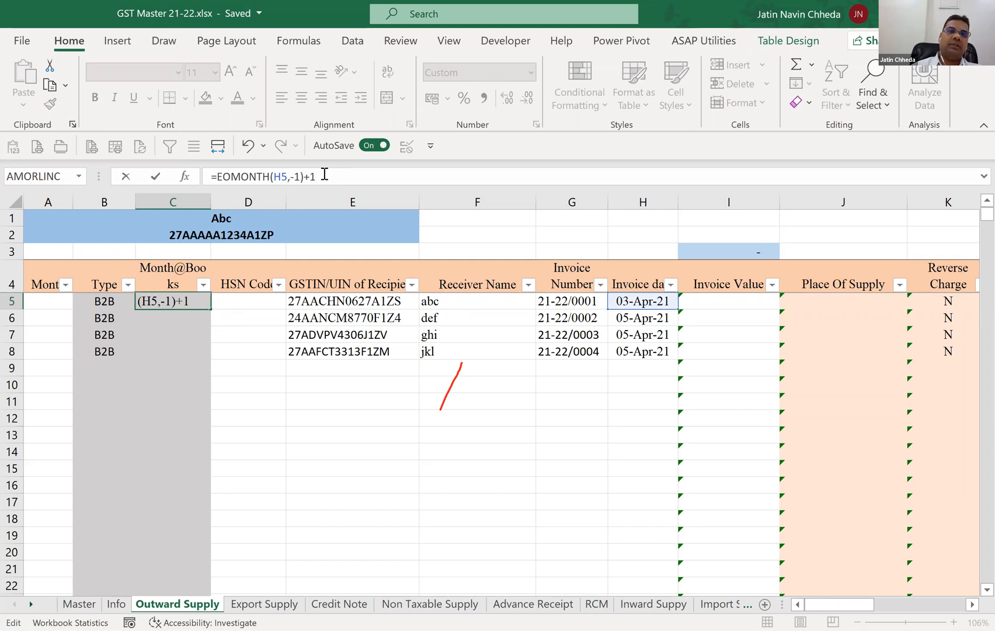
key("Return")
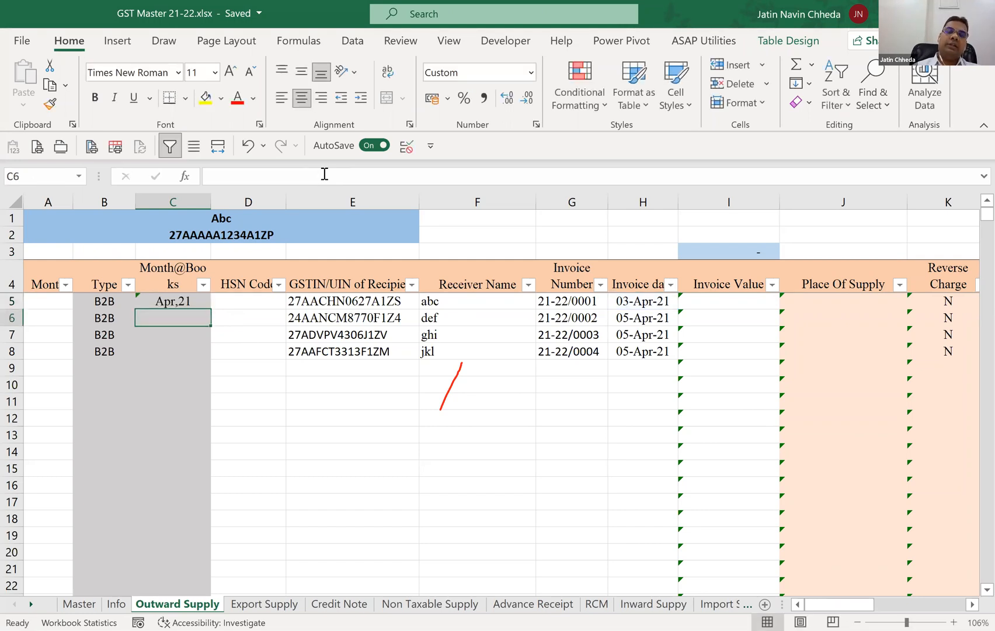
Try the custom number format ddmmm,yy on C5 to reveal the day, and undo it.
key("Up")
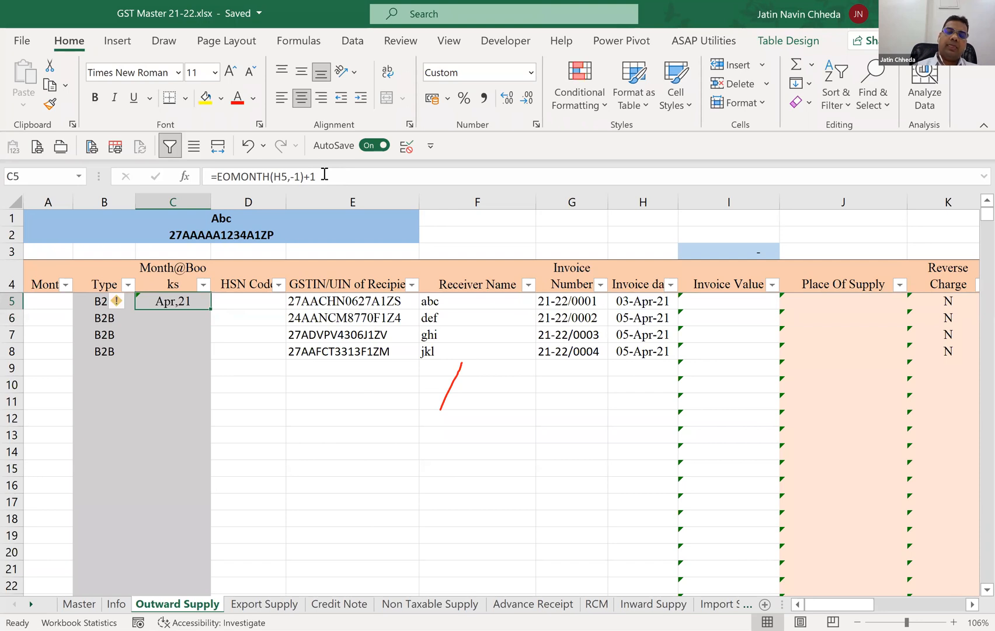
key("ctrl+1")
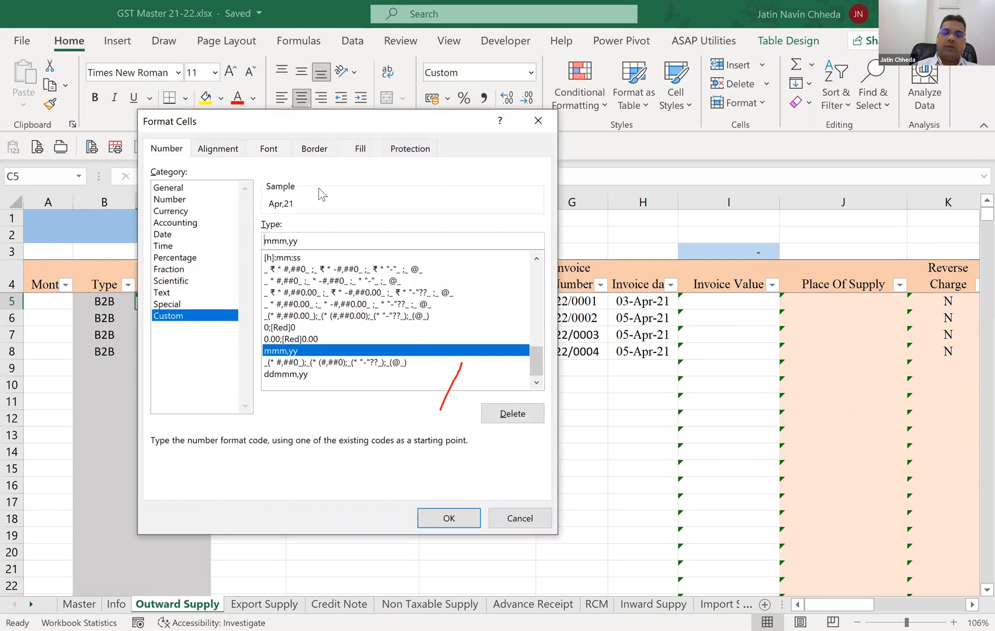
type("dd")
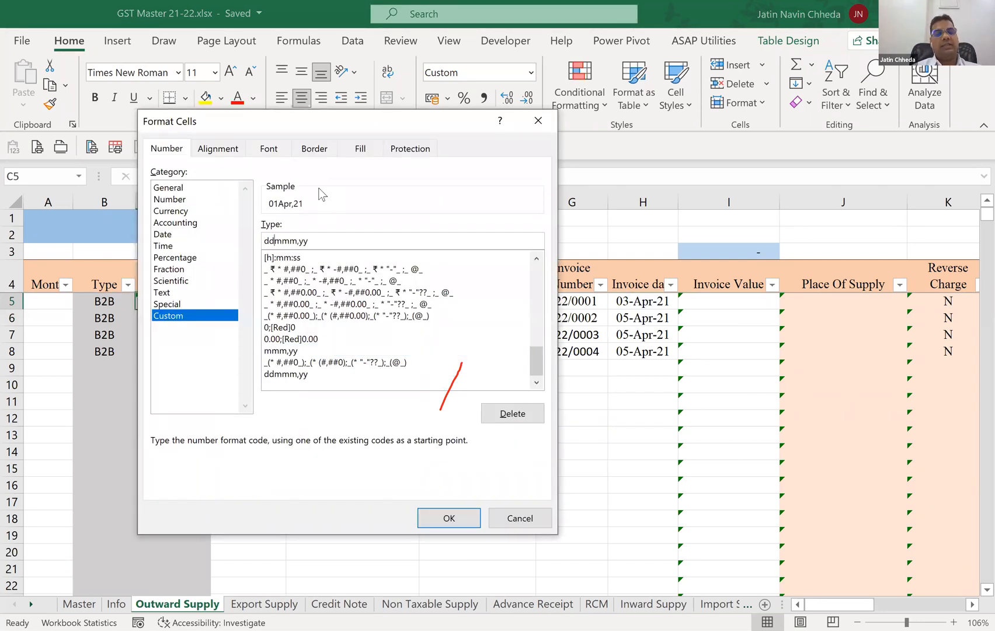
key("Return")
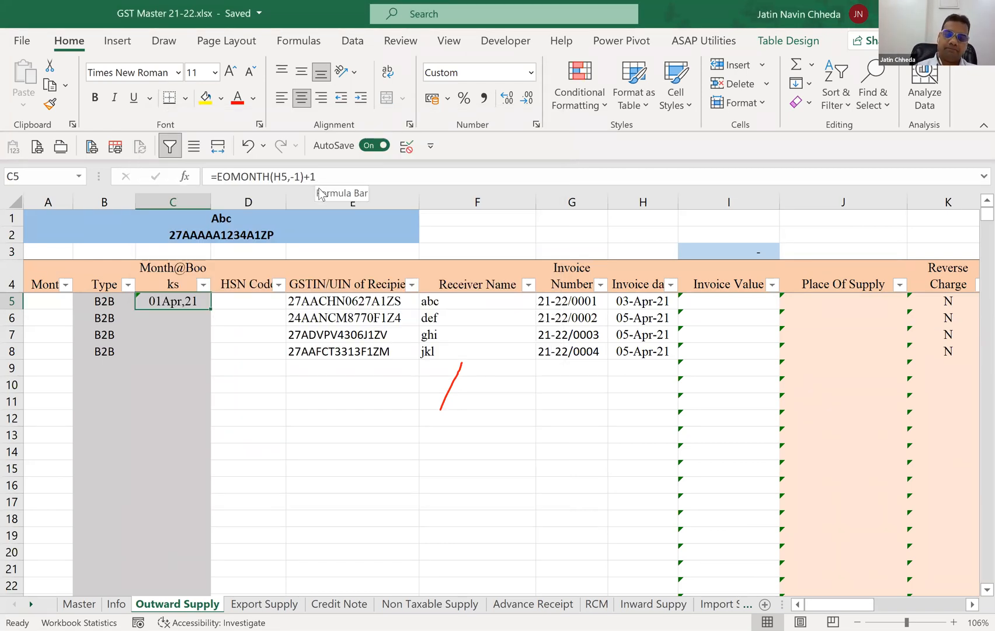
key("ctrl+z")
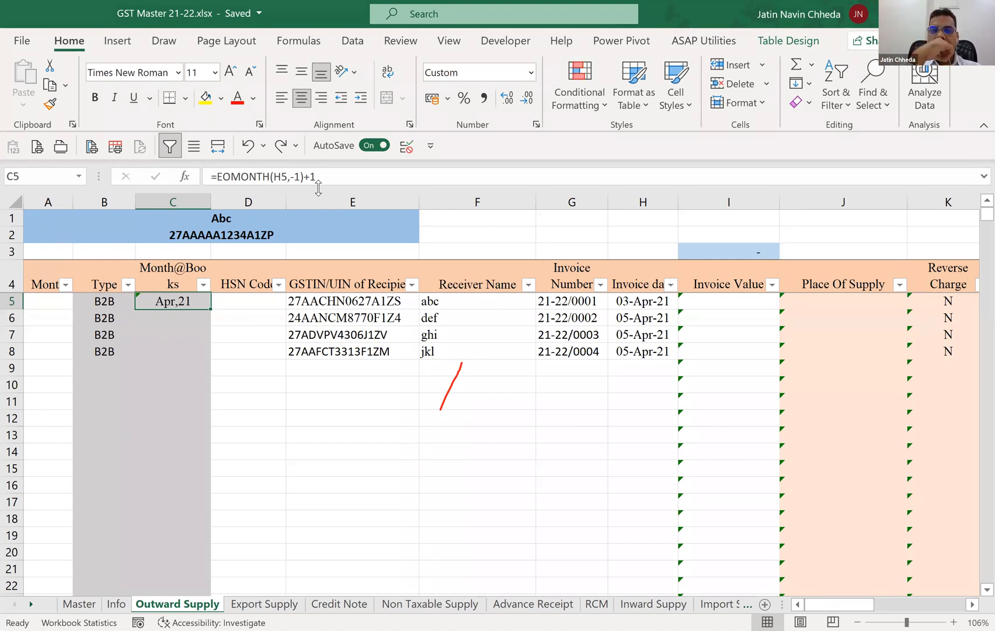
Fill the formula =EOMONTH(H5,-1)+1 from C5 down through C17.
key("F2")
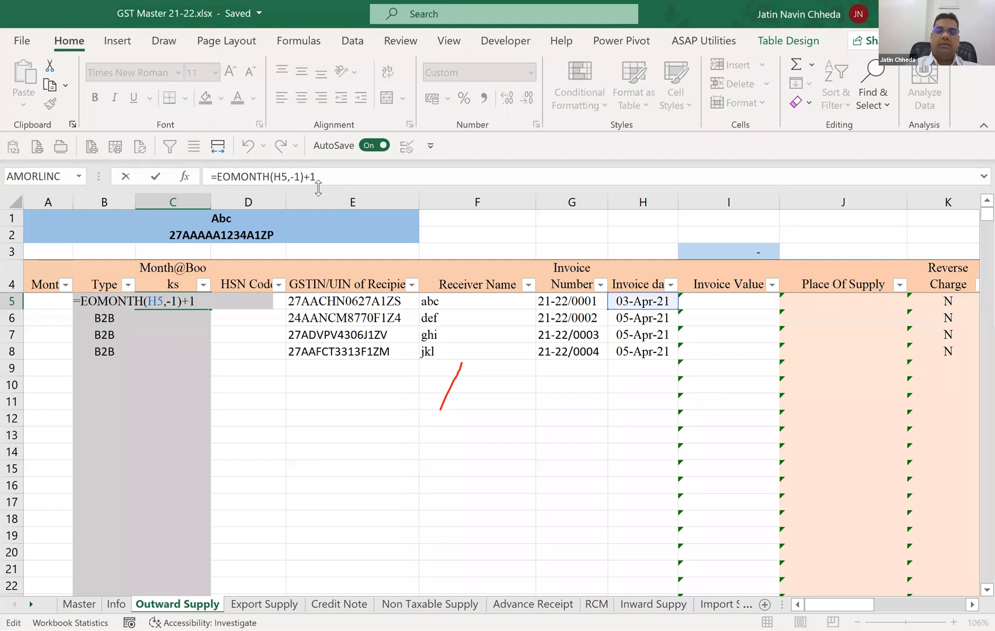
key("ctrl+Return")
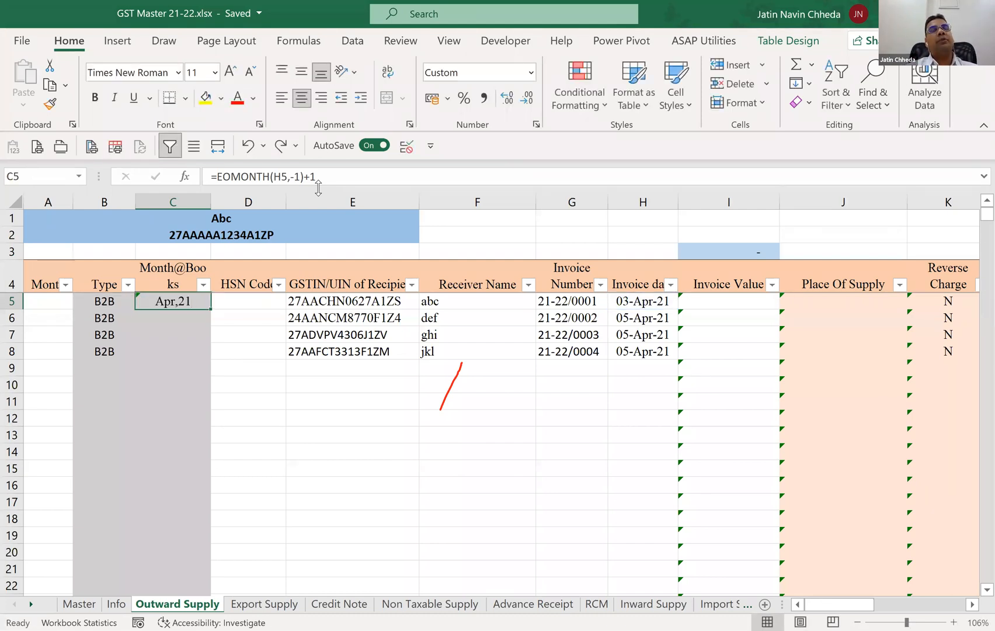
key("shift+Down")
key("shift+Down")
key("shift+Down")
key("shift+Down")
key("shift+Down")
key("shift+Down")
key("shift+Down")
key("shift+Down")
key("shift+Down")
key("shift+Down")
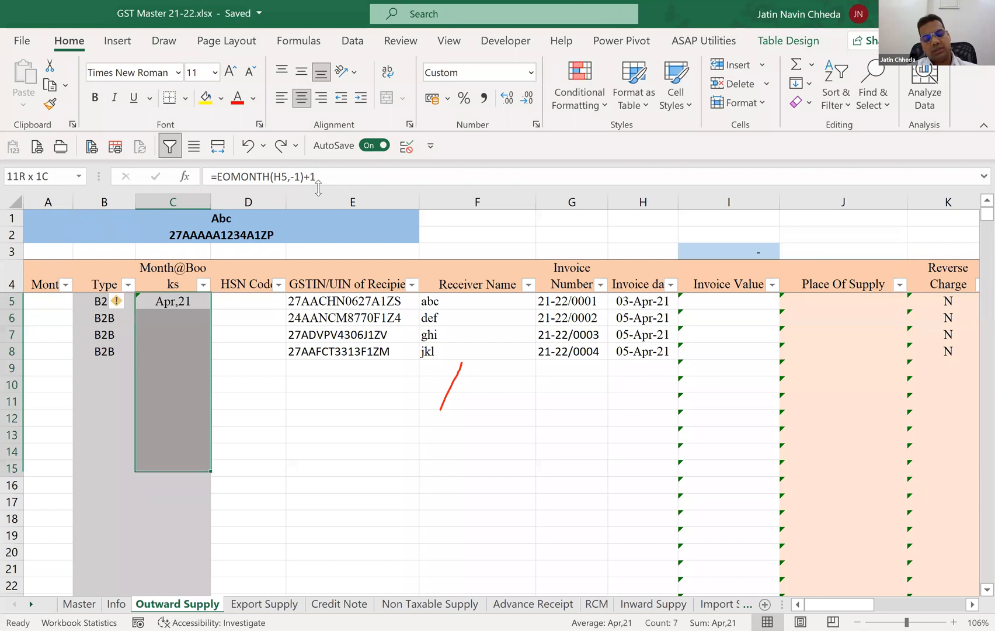
key("shift+Down")
key("shift+Down")
key("ctrl+d")
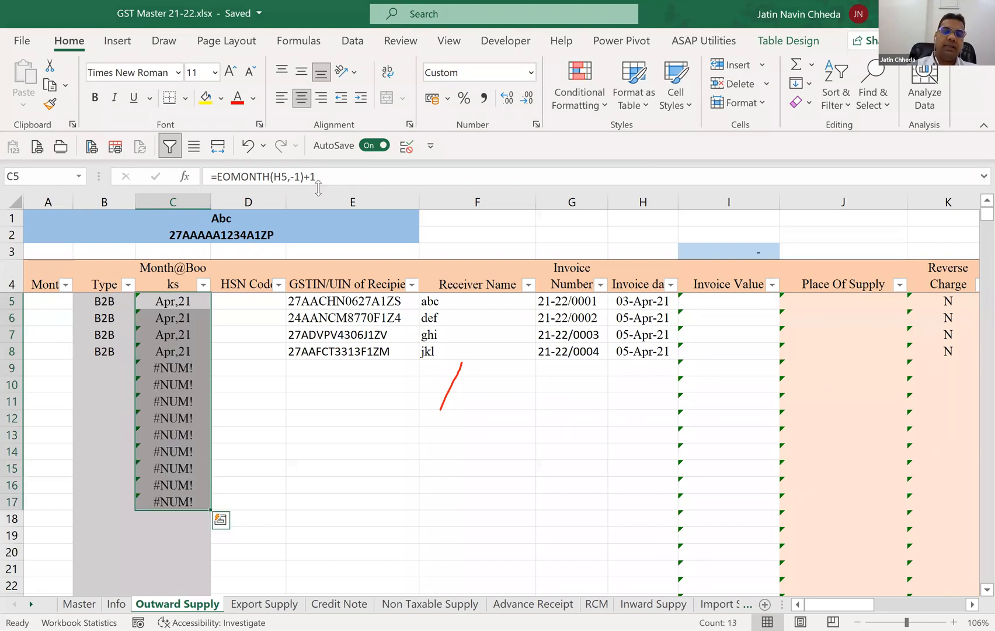
Check the filled Month@Books cells against the blank invoice dates from row 9 down, and undo the fill.
key("Down")
key("Down")
key("Down")
key("Down")
key("Down")
key("Down")
key("Down")
key("Down")
key("Up")
key("Up")
key("Up")
key("Up")
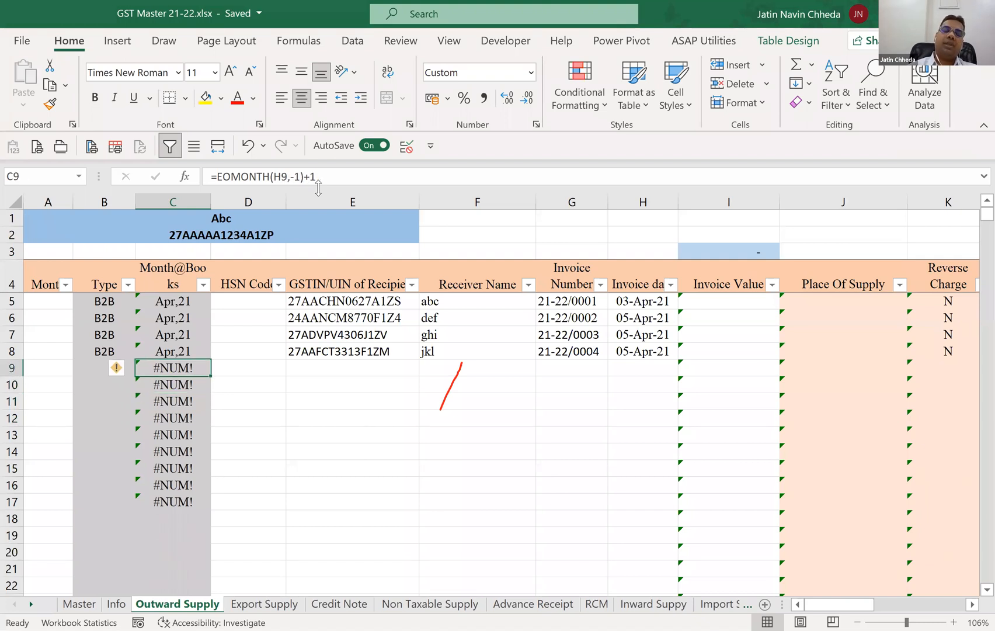
key("Right")
key("Right")
key("Right")
key("Right")
key("Right")
key("Down")
key("Down")
key("Down")
key("Down")
key("Down")
key("Down")
key("Up")
key("Up")
key("Up")
key("Up")
key("Up")
key("Up")
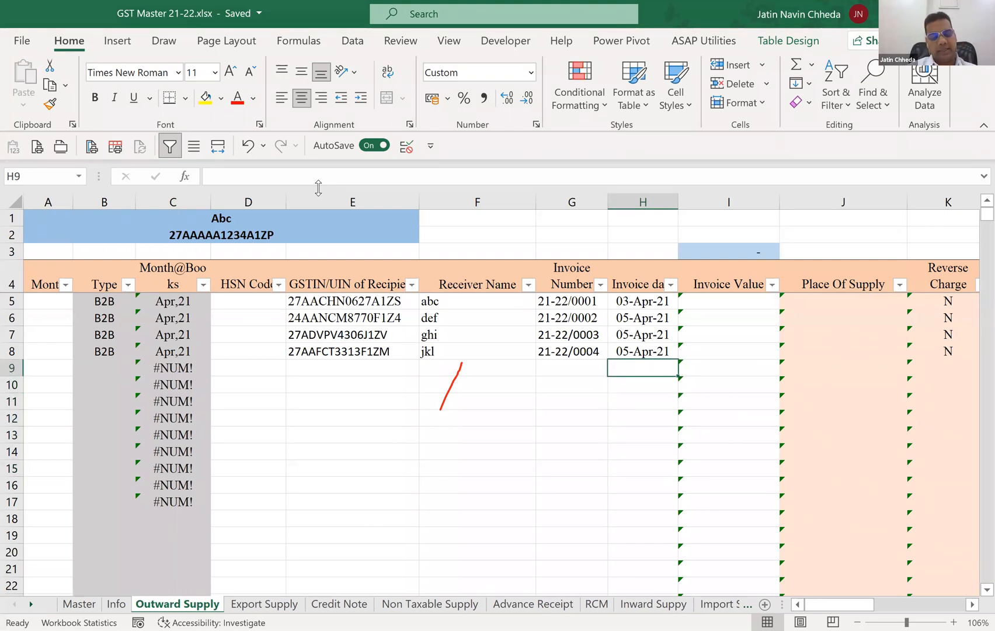
key("ctrl+z")
Wrap the C5 formula in a blank check on the invoice date: =IF(ISBLANK(H5),"",EOMONTH(H5,-1)+1).
key("Left")
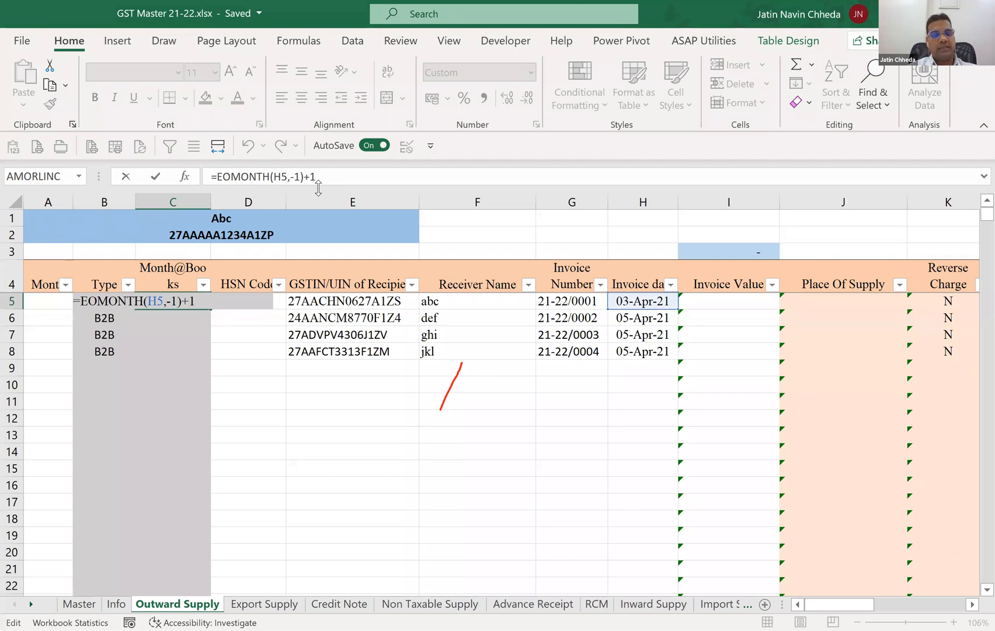
type("if")
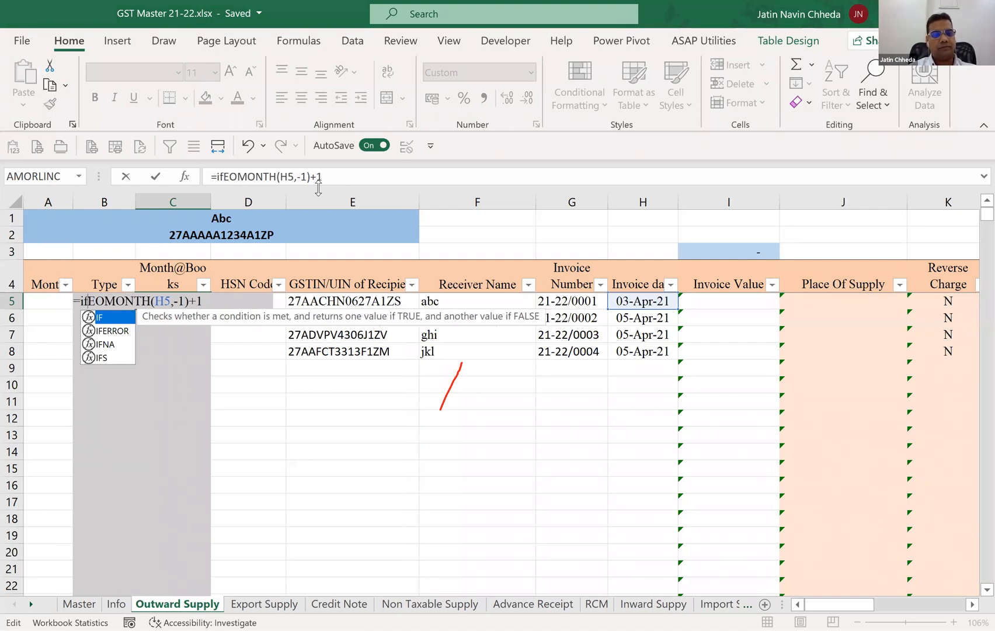
key("Tab")
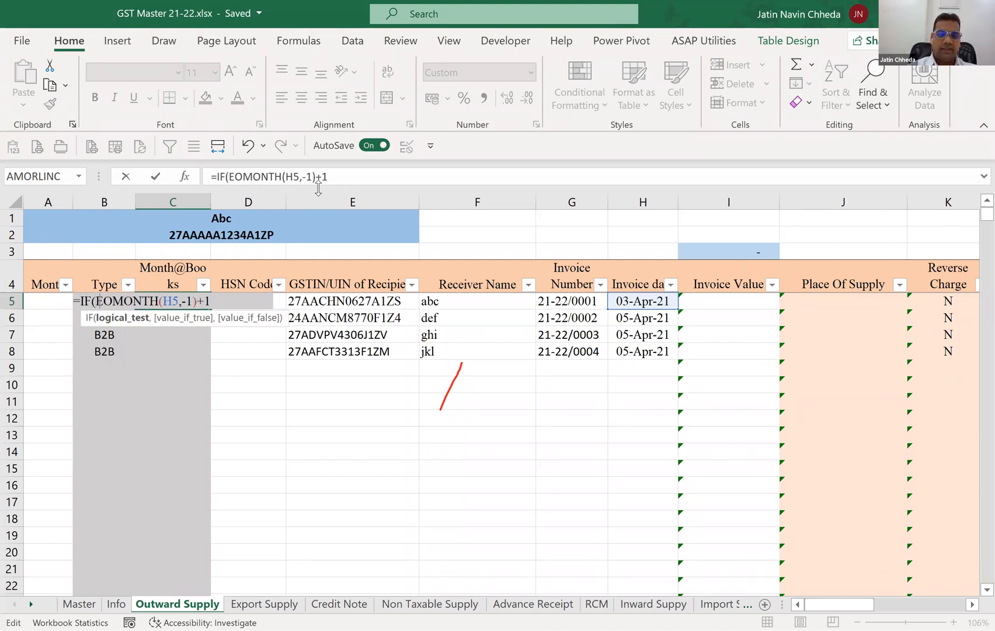
type("is")
key("Tab")
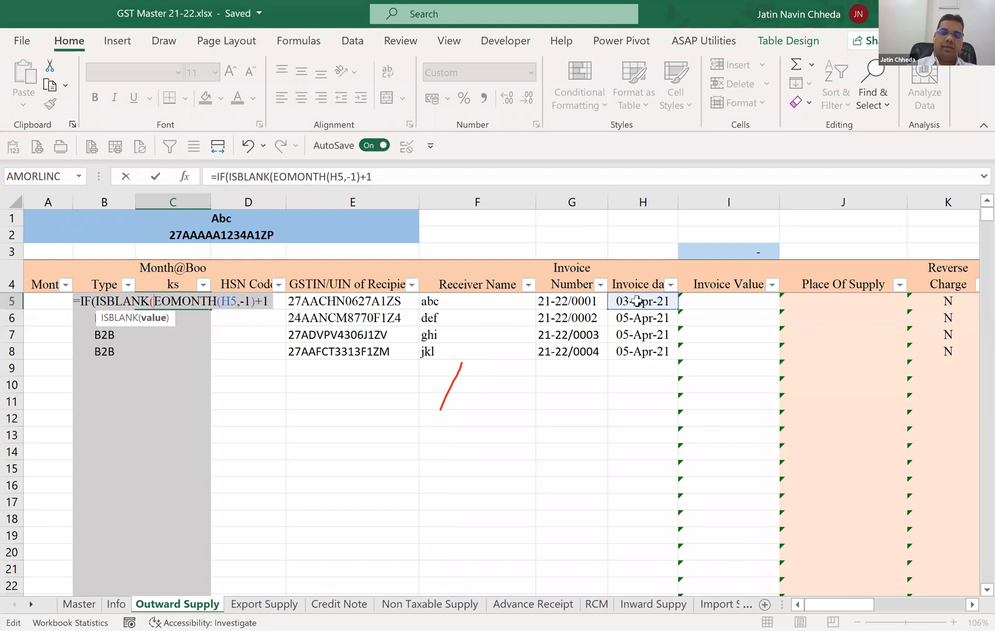
type("H5")
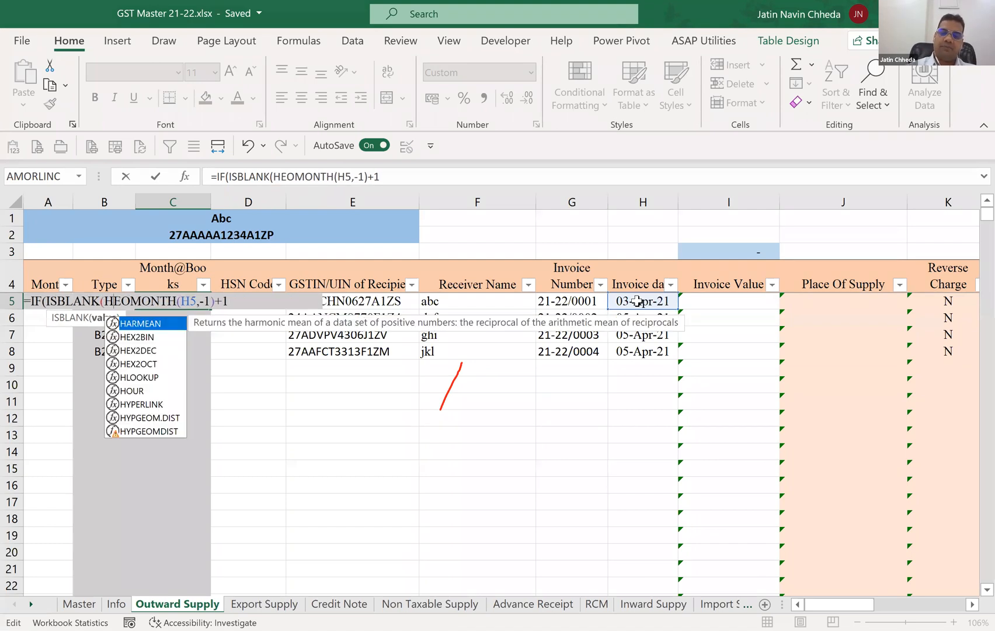
type(")")
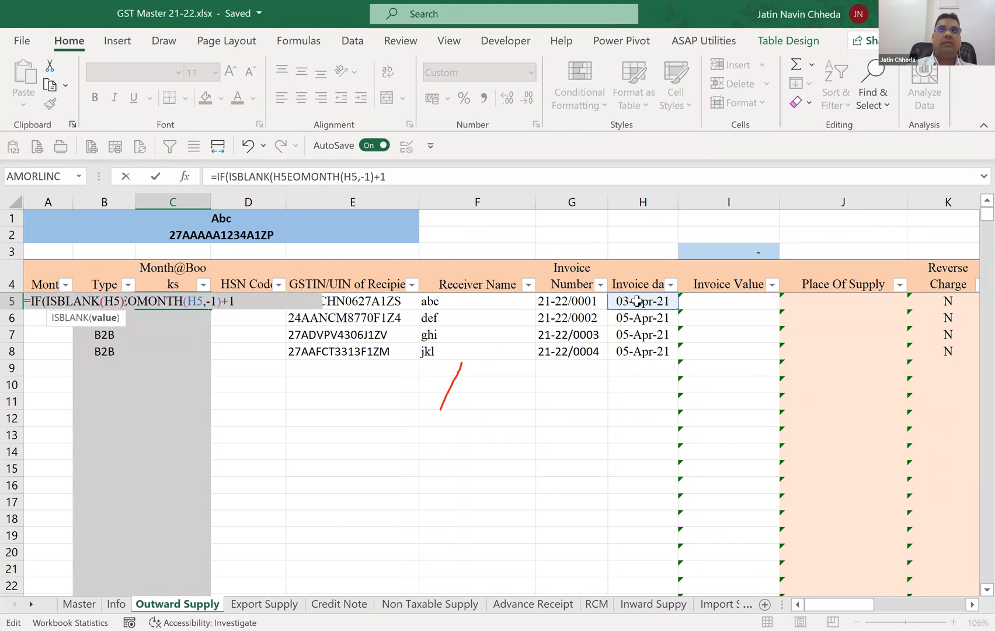
type(",\"\"")
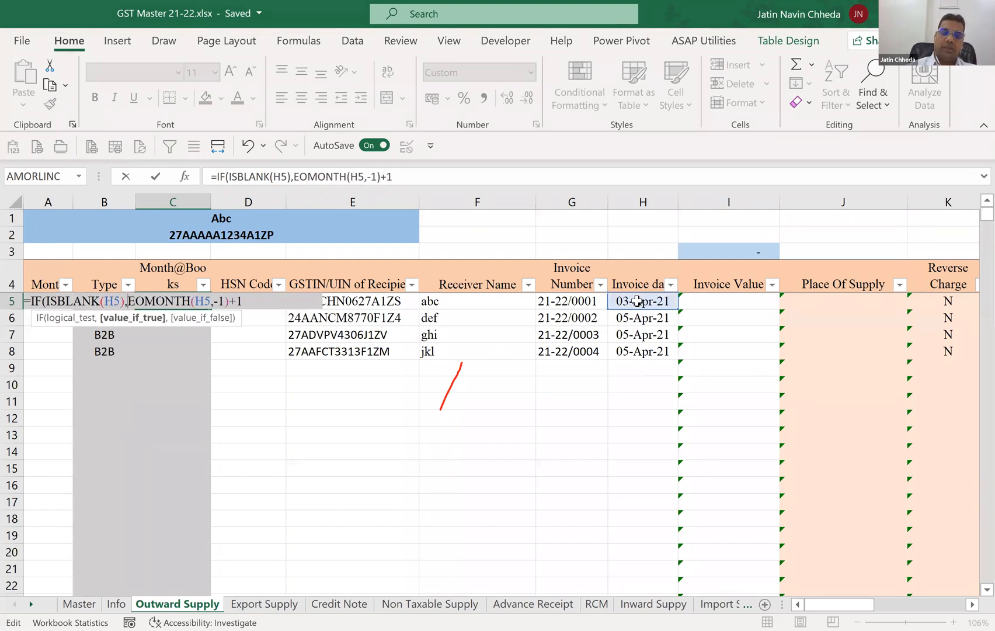
type(",")
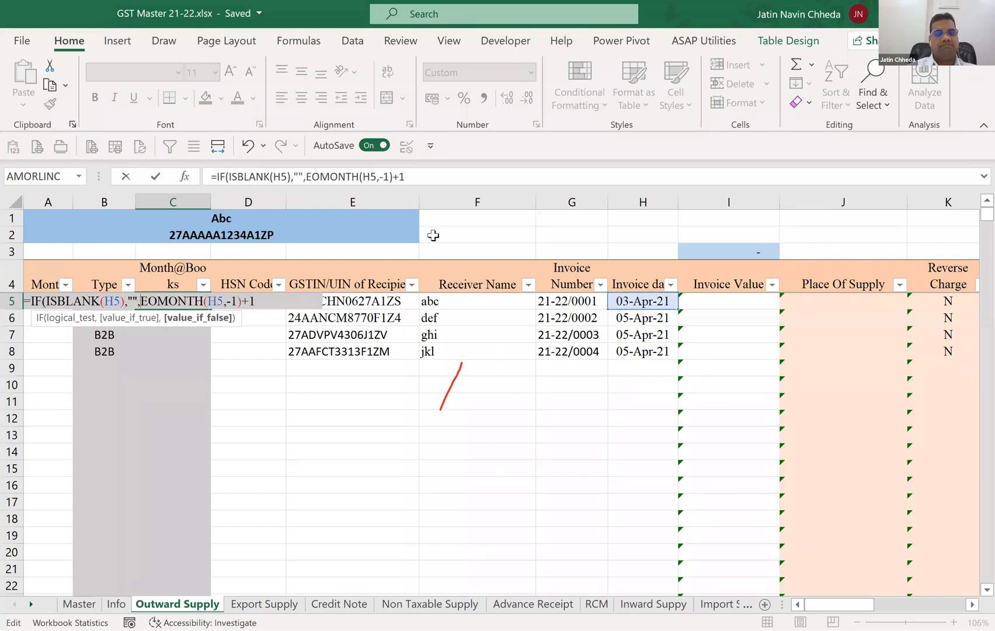
type(")")
key("ctrl+Return")
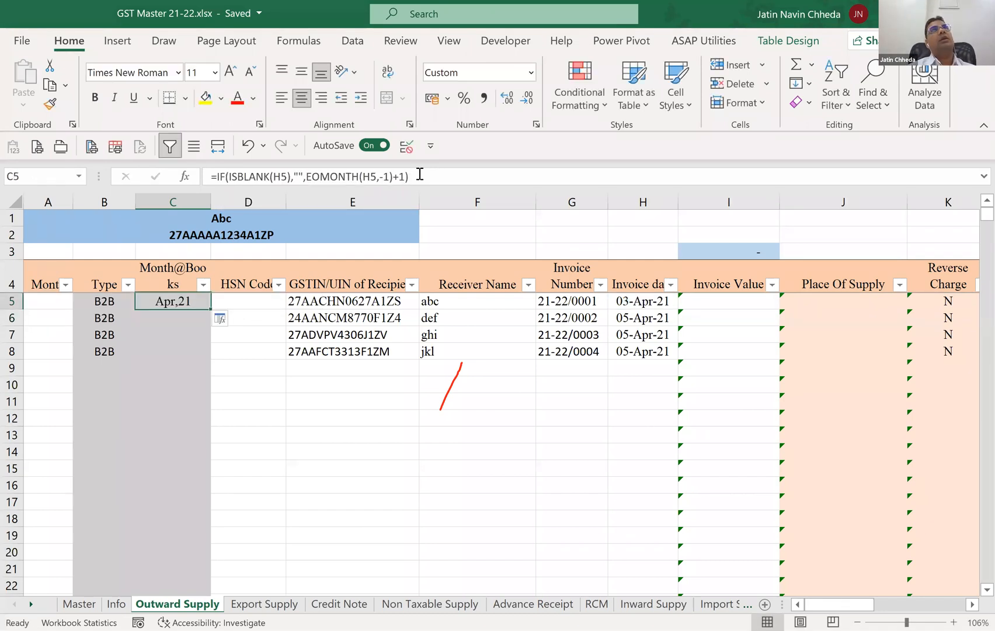
Fill the blank-checked Month@Books formula from C5 down through C24.
key("shift+Down")
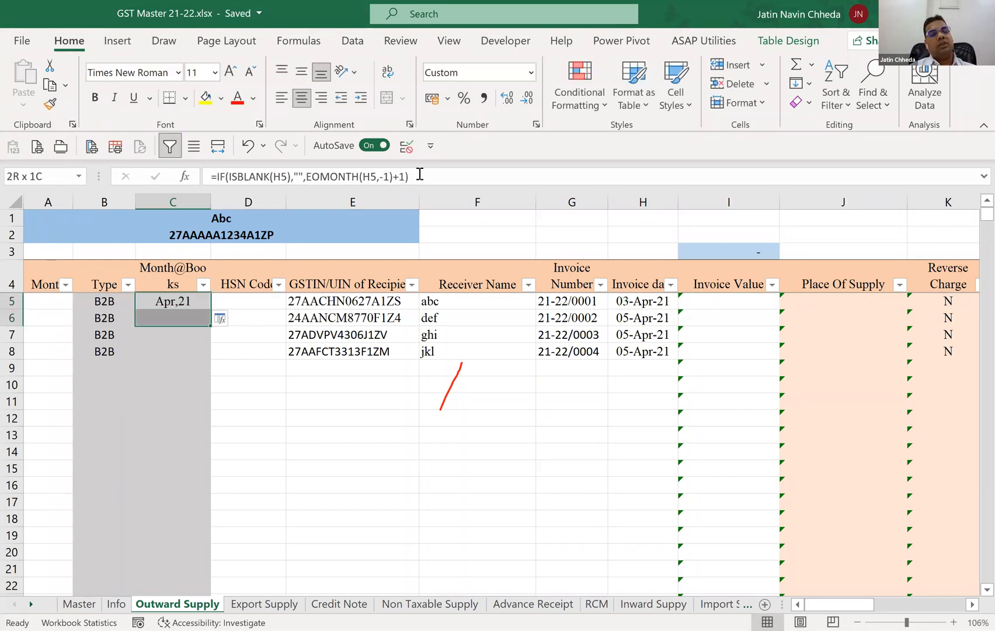
key("shift+Down")
key("shift+Down")
key("shift+Down")
key("shift+Down")
key("shift+Down")
key("shift+Down")
key("shift+Down")
key("shift+Down")
key("shift+Down")
key("shift+Down")
key("shift+Down")
key("shift+Down")
key("shift+Down")
key("shift+Down")
key("shift+Down")
key("shift+Down")
key("shift+Down")
key("shift+Down")
key("ctrl+d")
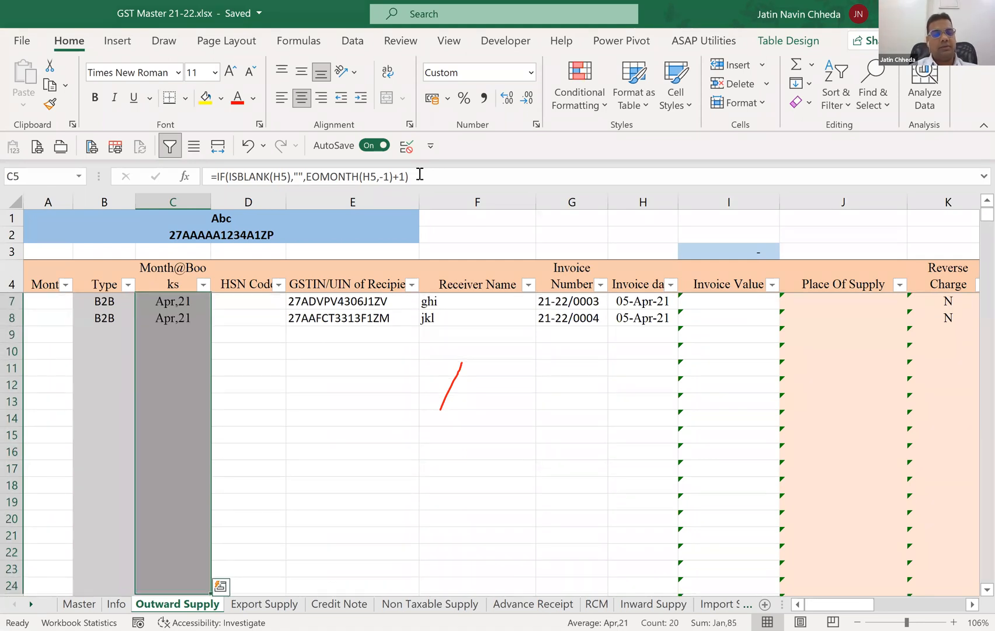
Enter the test invoice date 01-05-2021 in H12 to check the Month@Books formula in that row.
key("Up")
key("Down")
key("Down")
key("Down")
key("Down")
key("Down")
key("Down")
key("Down")
key("Down")
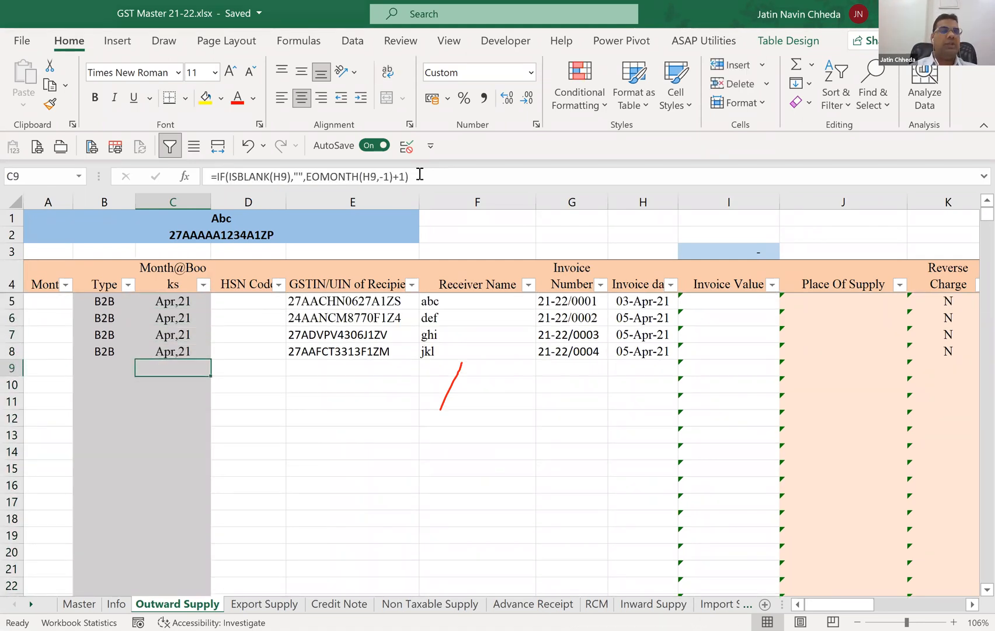
key("Right")
key("Right")
key("Right")
key("Right")
key("Right")
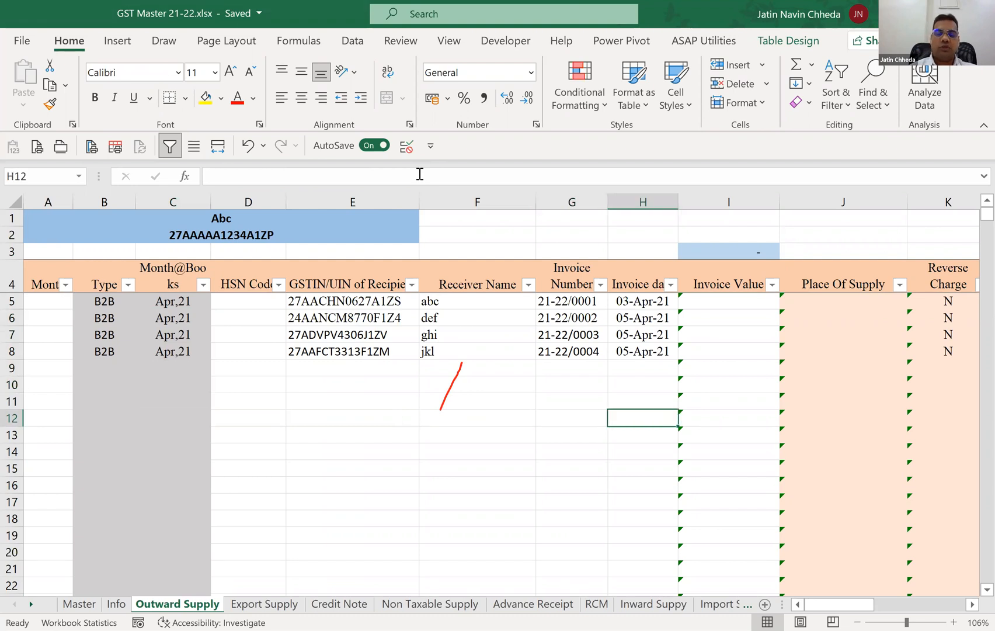
type("01-05")
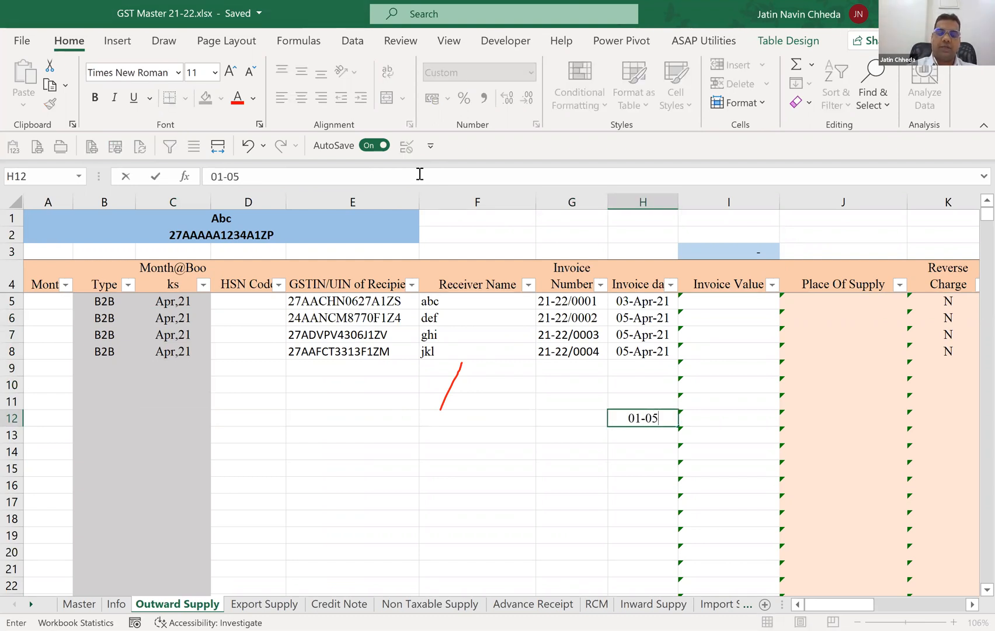
type("-2021")
key("Return")
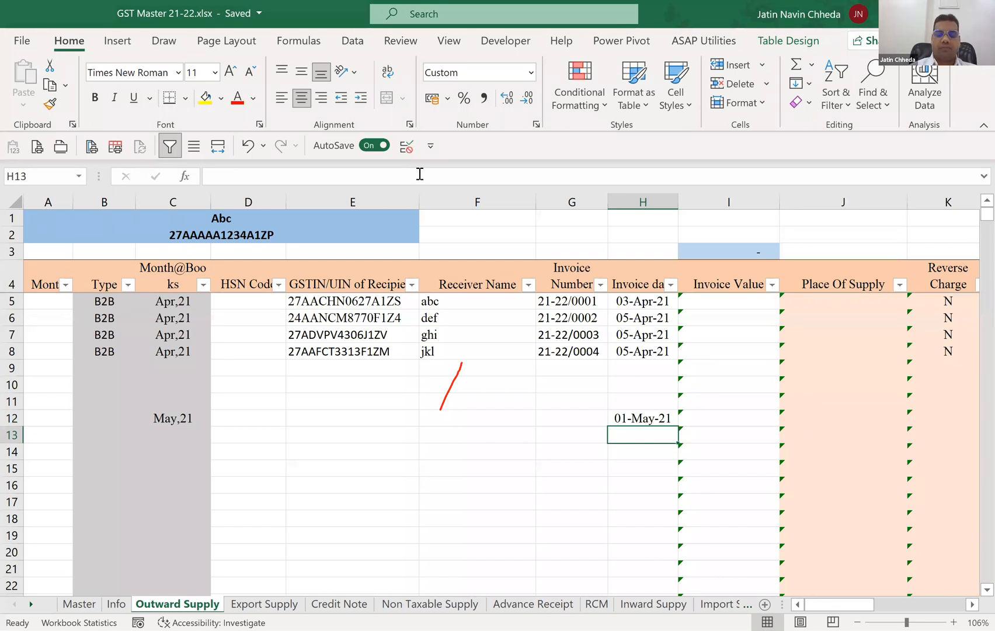
key("Up")
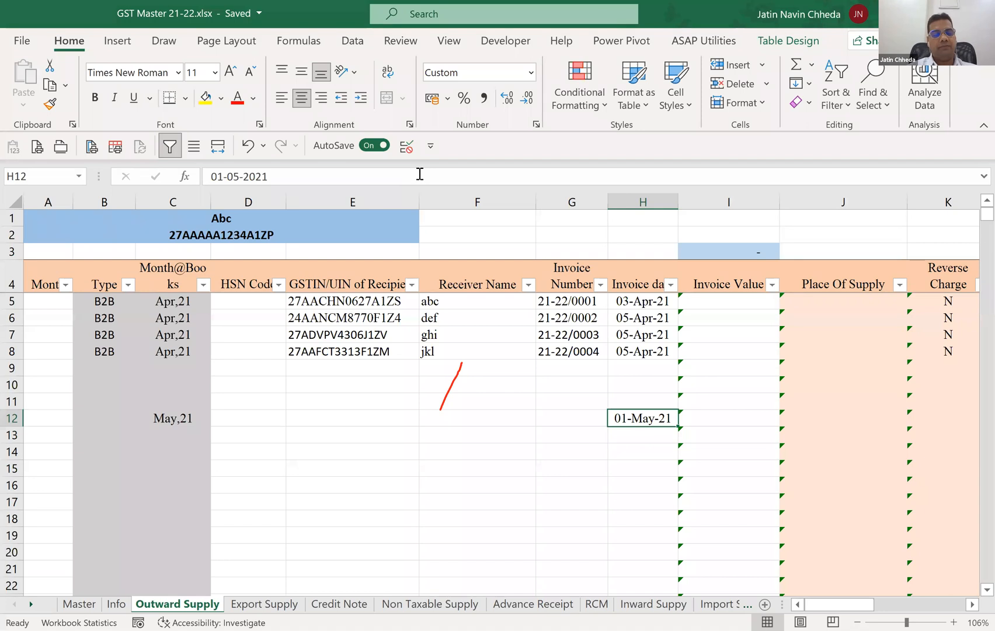
Clear the test invoice date from H12.
key("Delete")
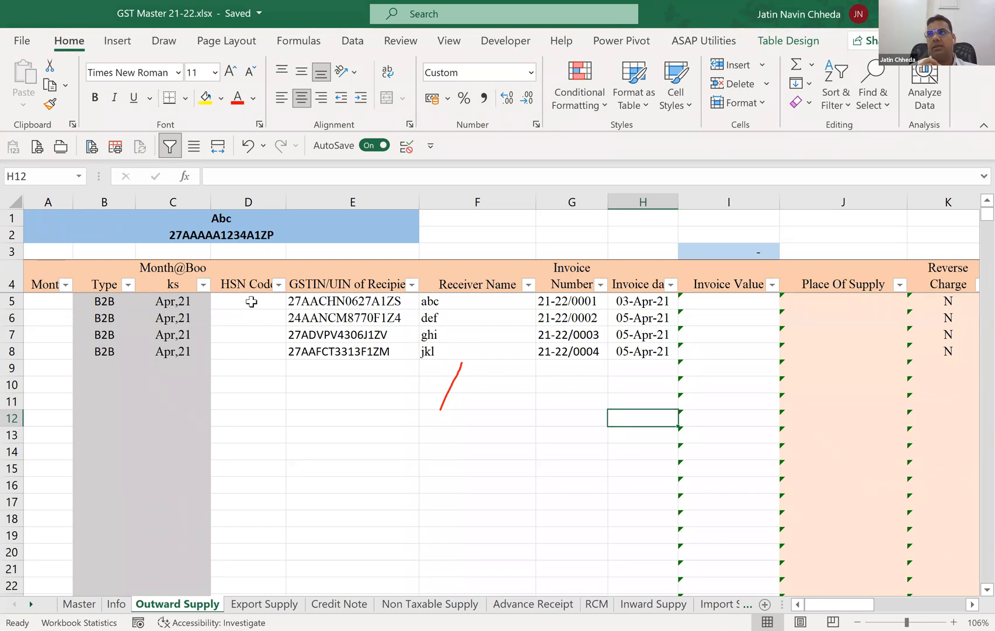
Clear the Month@Books formulas from C5 down so the column can be rebuilt.
key("Tab")
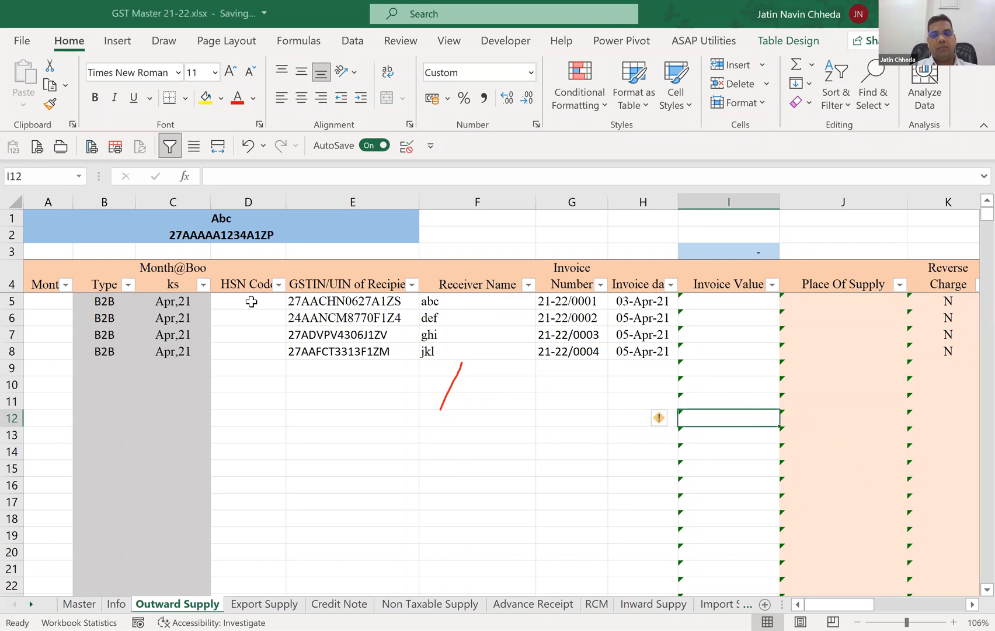
key("Up")
key("Up")
key("Up")
key("Up")
key("Up")
key("Up")
key("Up")
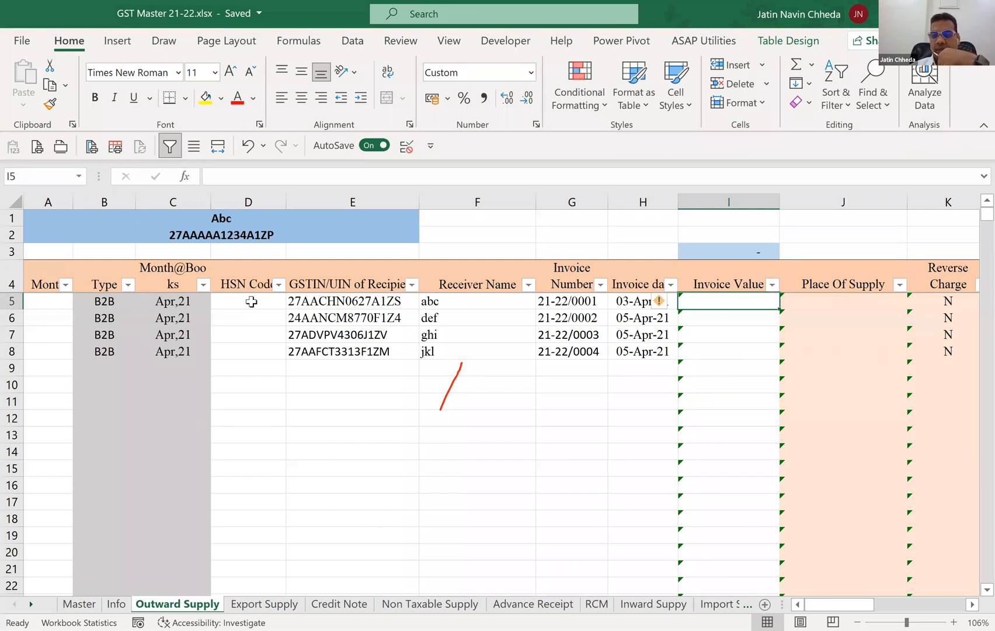
key("Left")
key("Left")
key("Left")
key("Left")
key("Left")
key("Left")
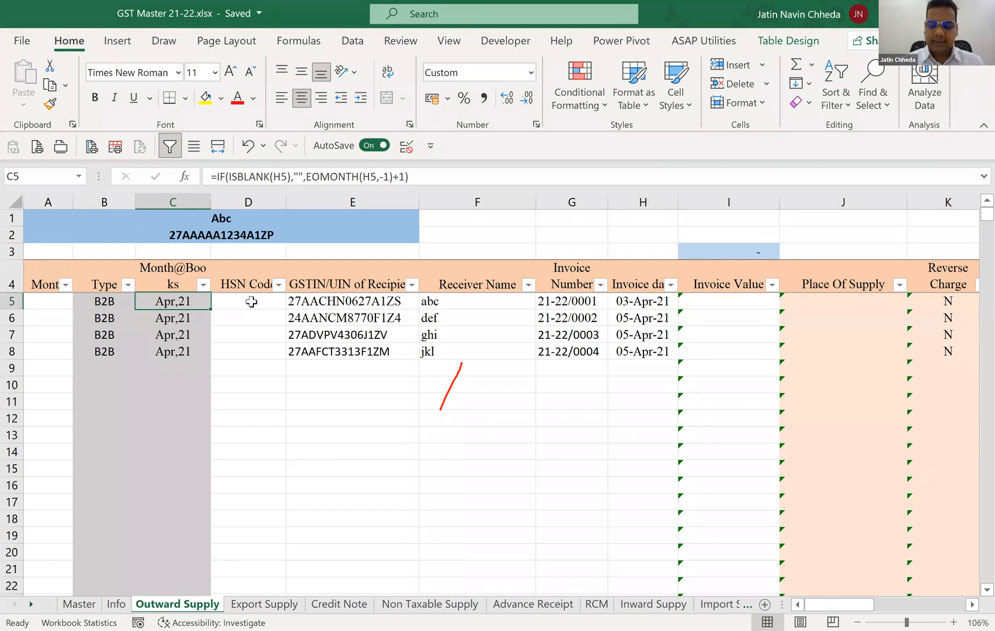
key("shift+Down")
key("shift+Down")
key("shift+Down")
key("shift+Down")
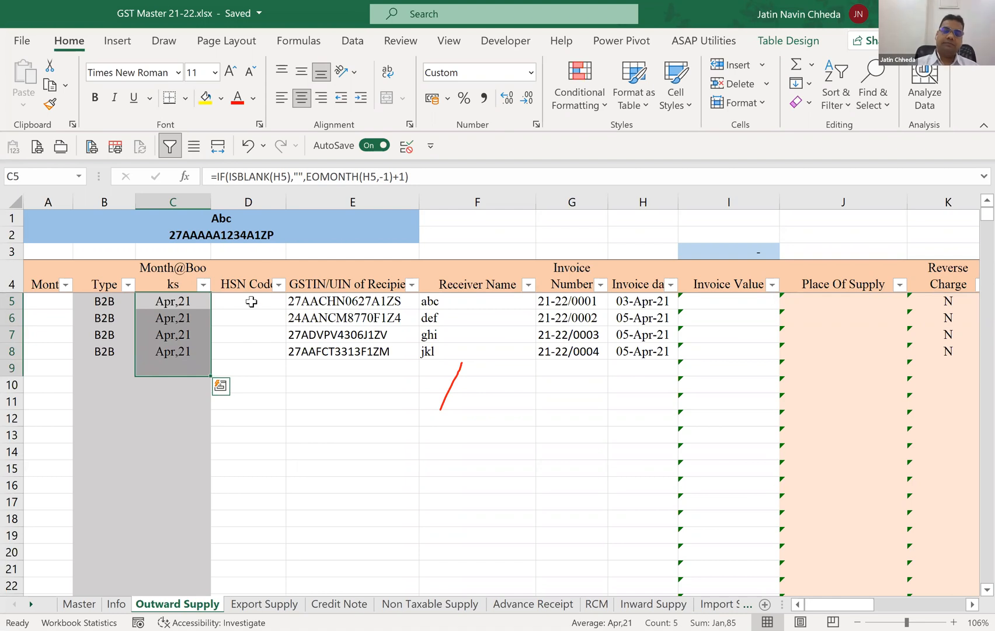
key("Delete")
key("Up")
key("Down")
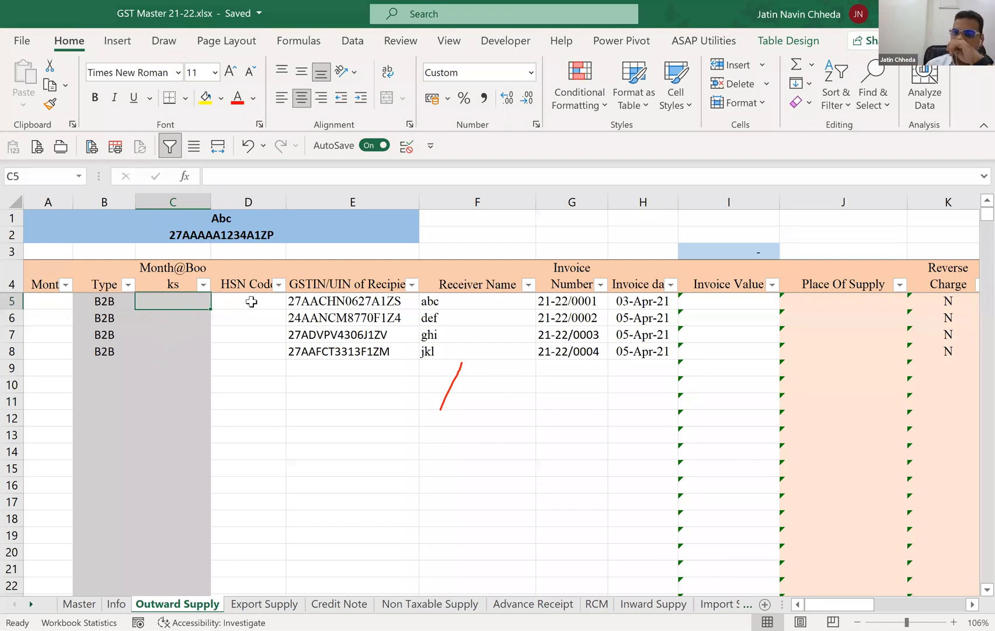
Review the month-wise As per Books summary on the Info sheet and return to Outward Supply.
left_click(127, 606)
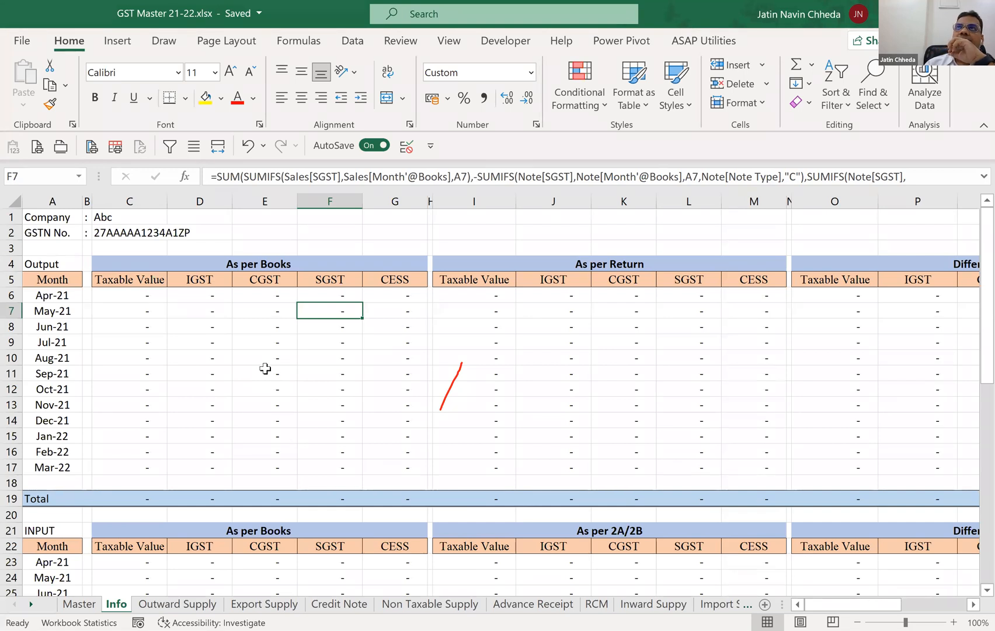
left_click(184, 605)
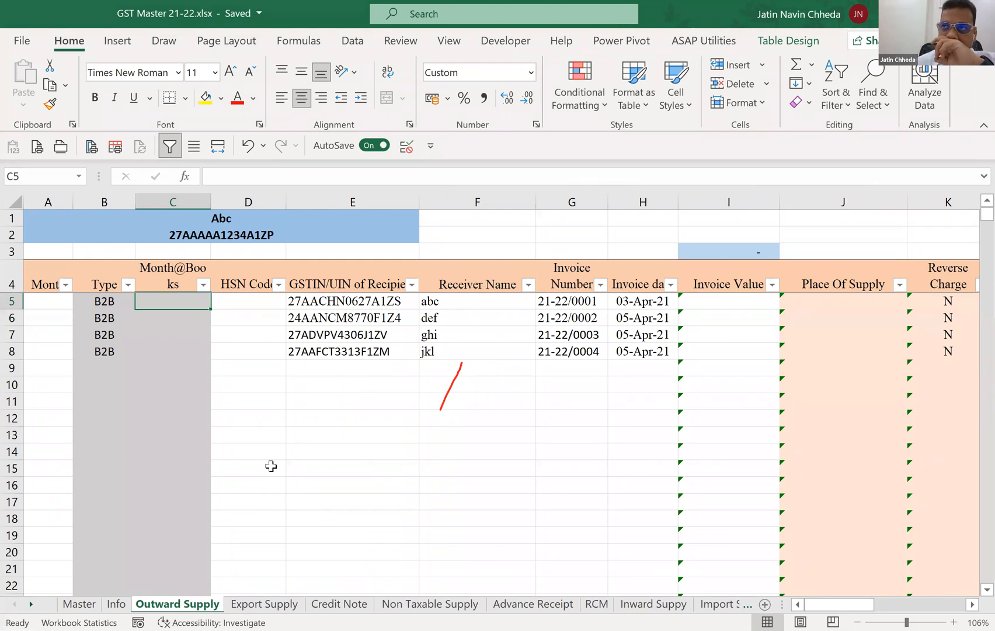
left_click(116, 603)
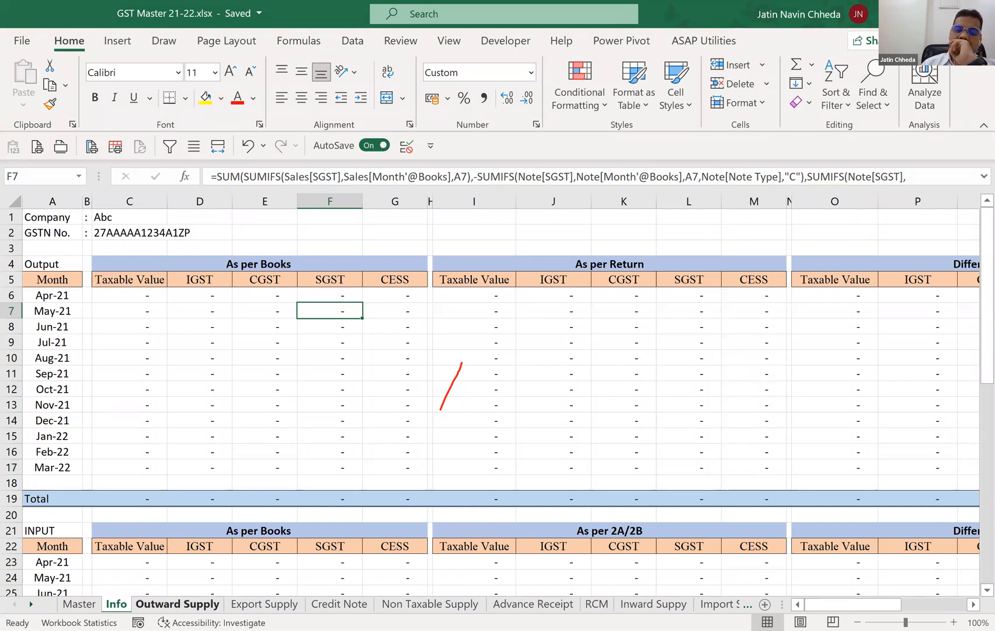
left_click(185, 604)
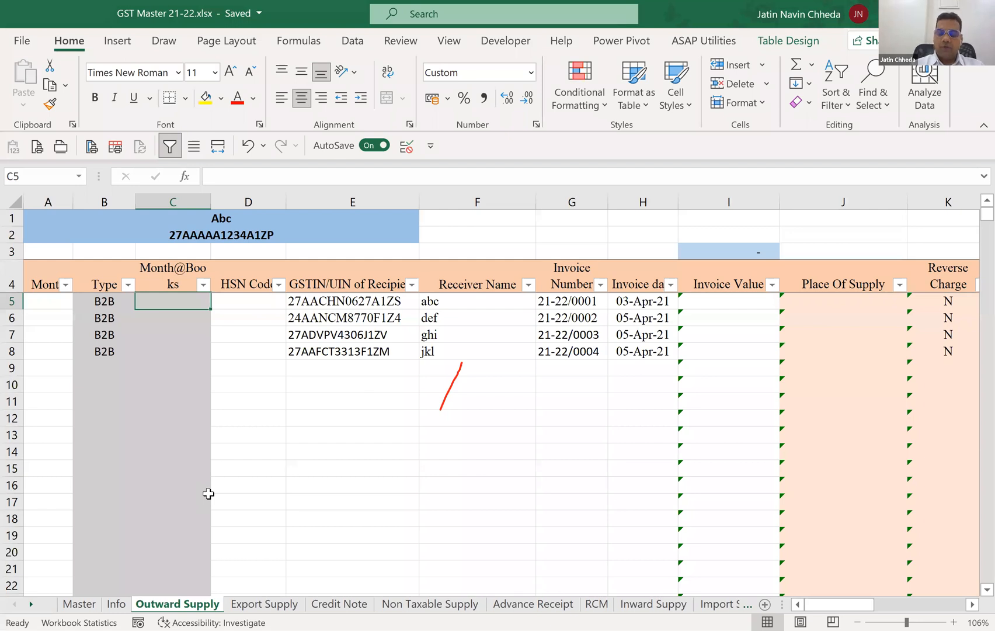
Begin the Month@Books formula in C5 with an IF function testing ISBLANK: =IF(ISBLANK(.
type("=")
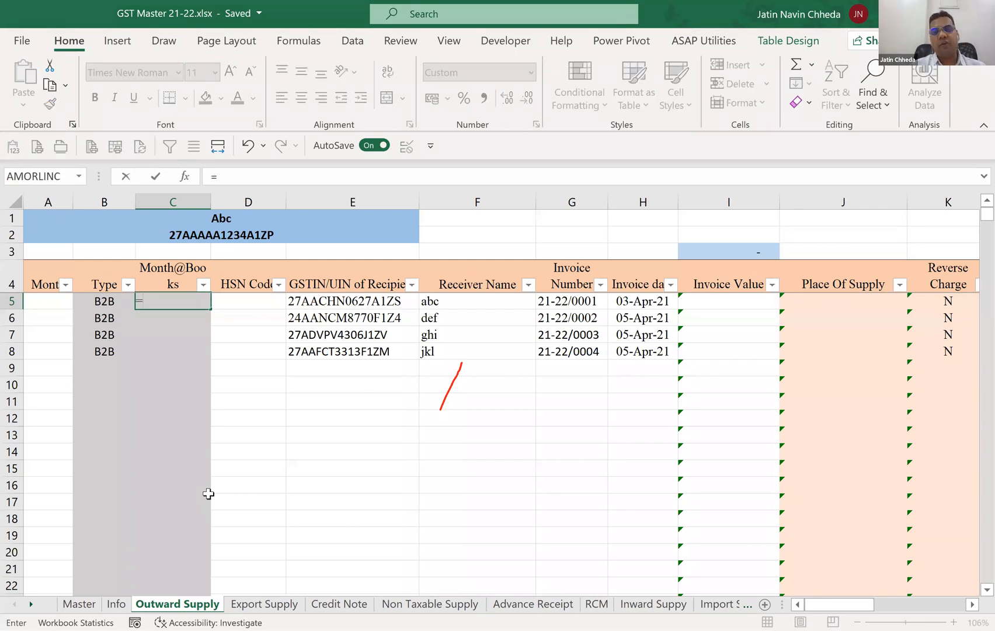
type("if")
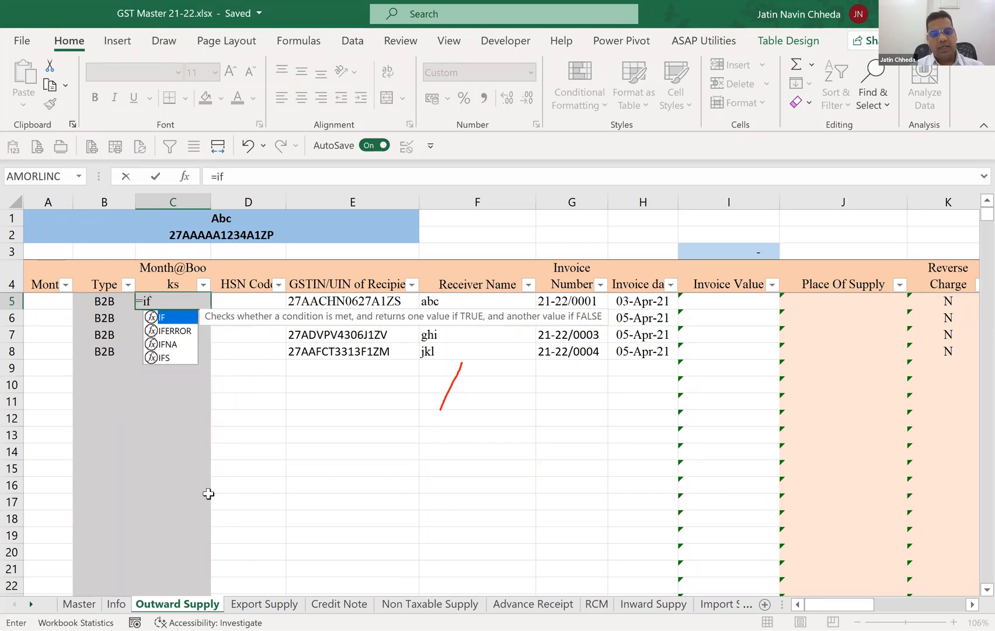
key("Tab")
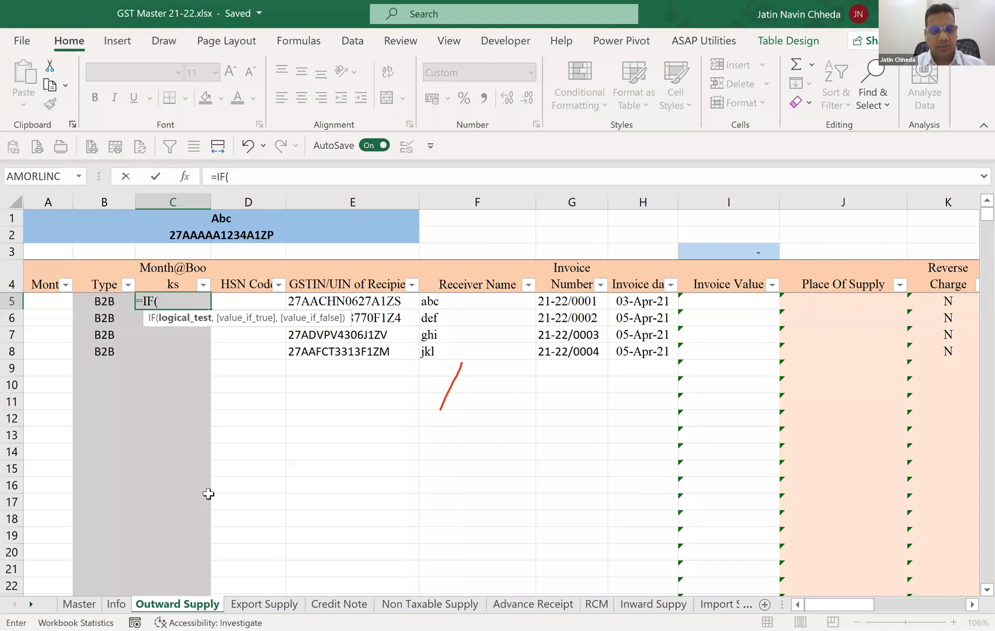
type("is")
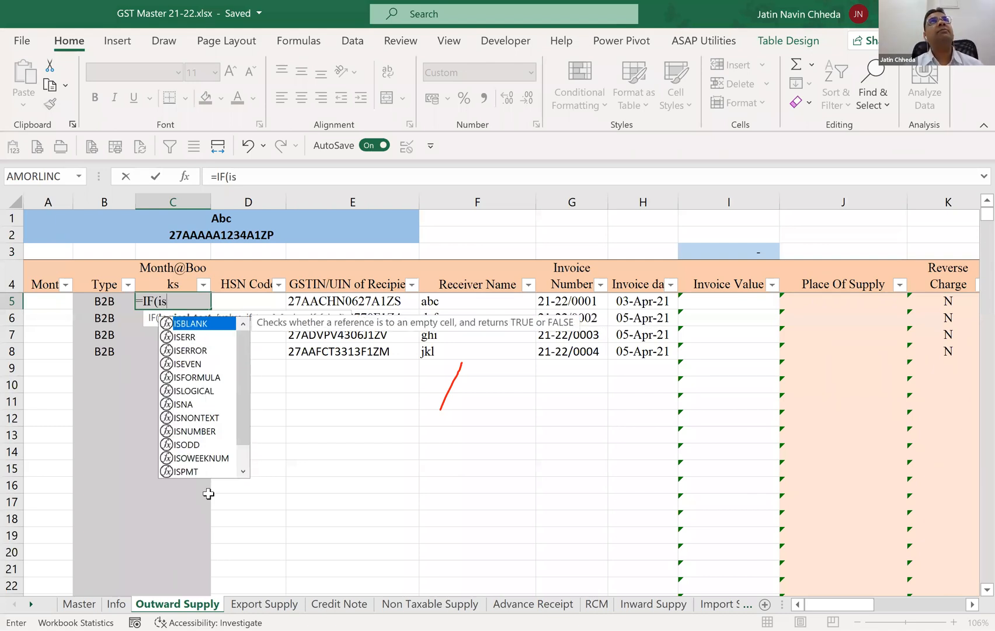
key("Tab")
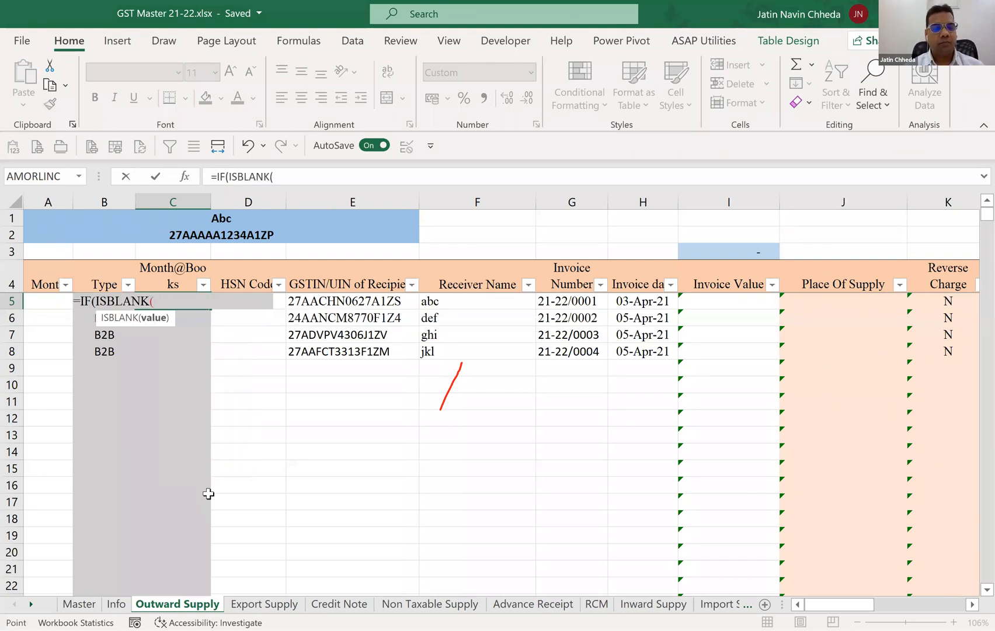
key("Right")
key("BackSpace")
key("BackSpace")
key("BackSpace")
key("BackSpace")
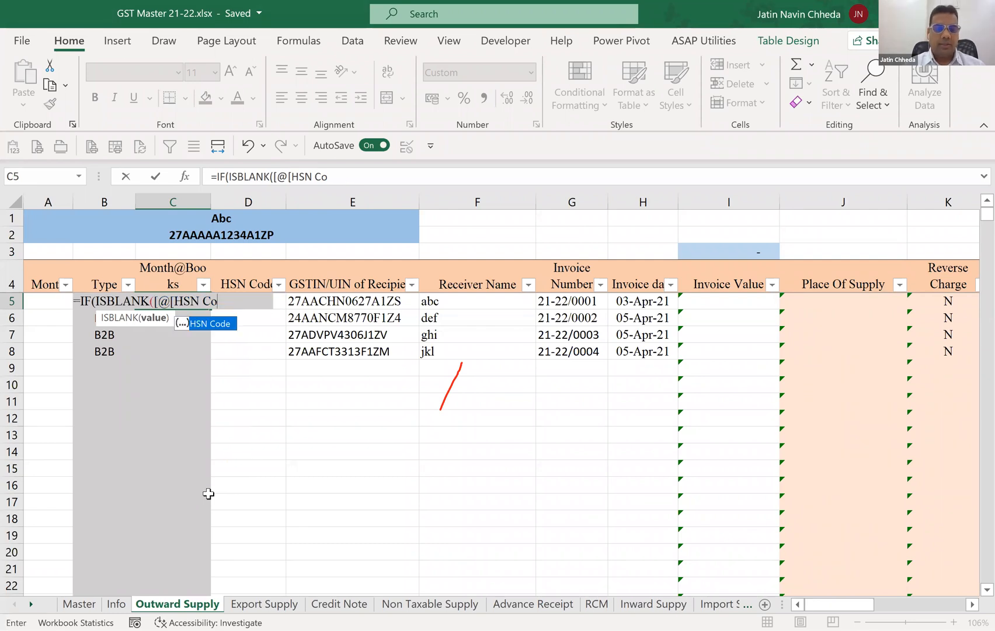
key("BackSpace")
key("BackSpace")
key("BackSpace")
key("BackSpace")
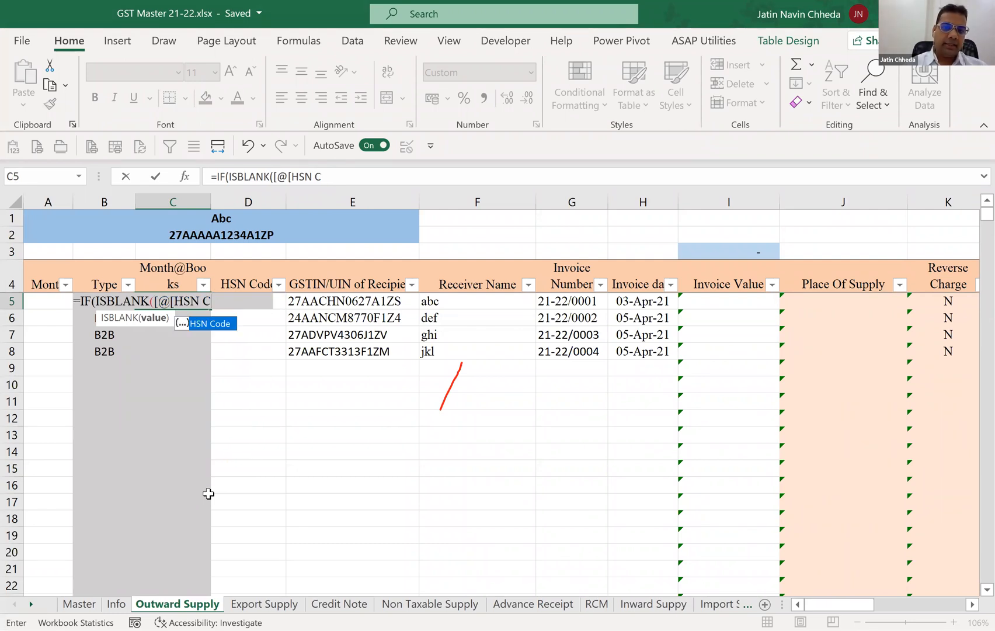
key("BackSpace")
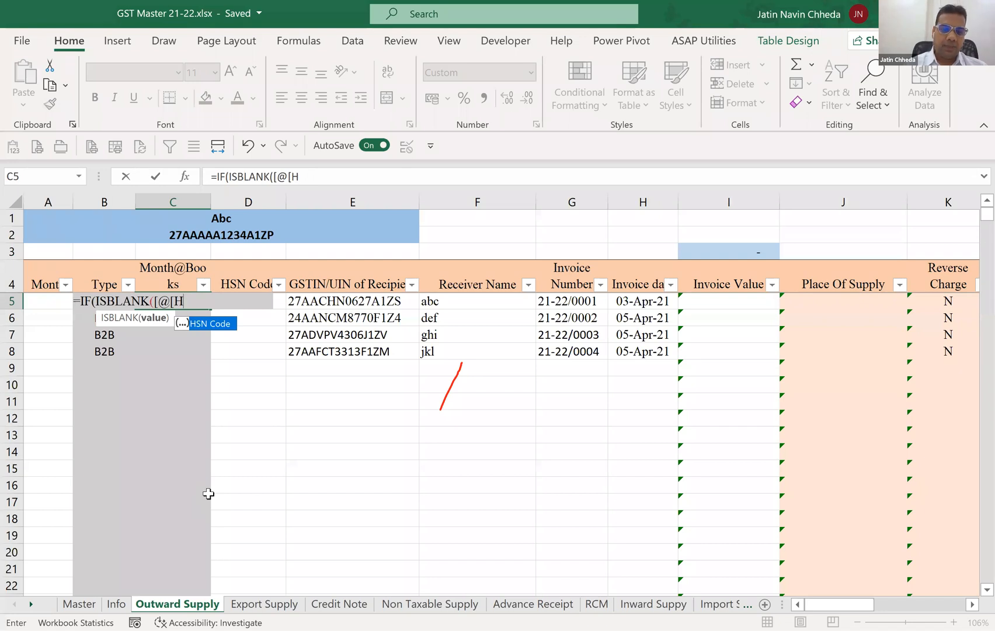
key("BackSpace")
key("BackSpace")
key("BackSpace")
key("BackSpace")
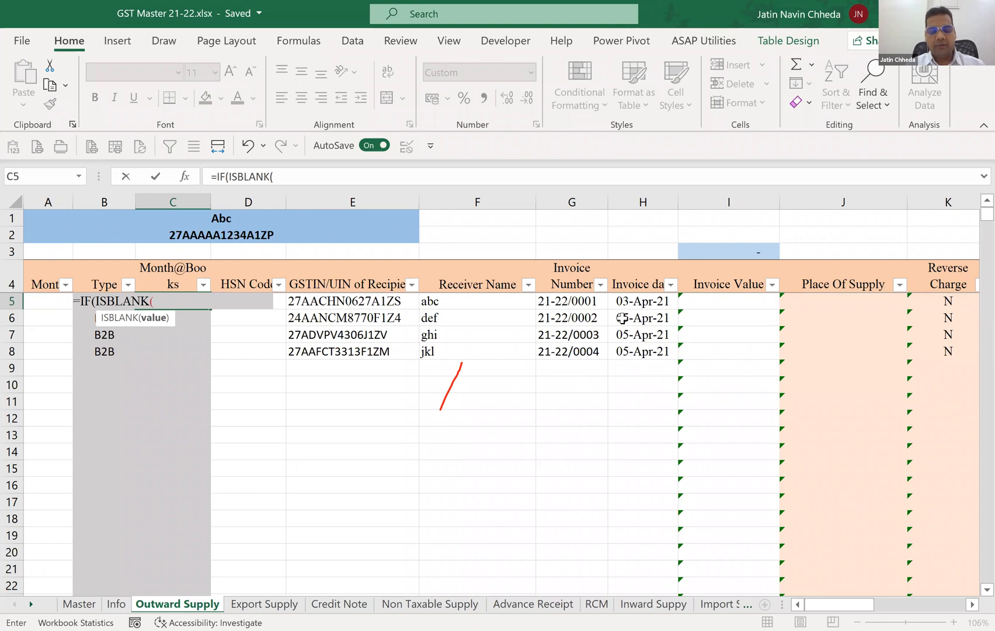
Point the blank test at invoice date H5 and return empty text "" when it is blank.
left_click(622, 306)
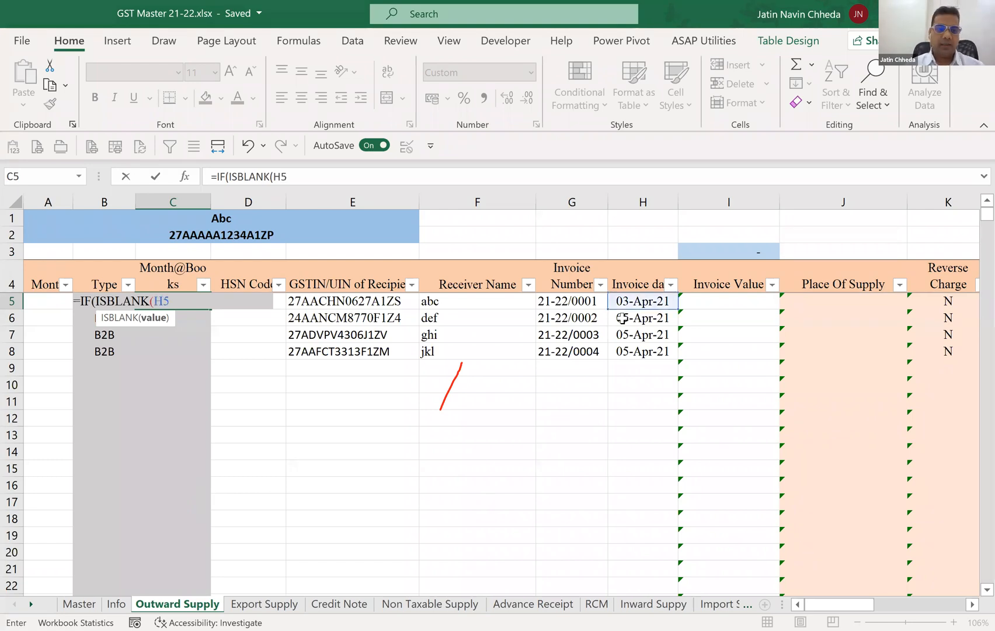
type(")")
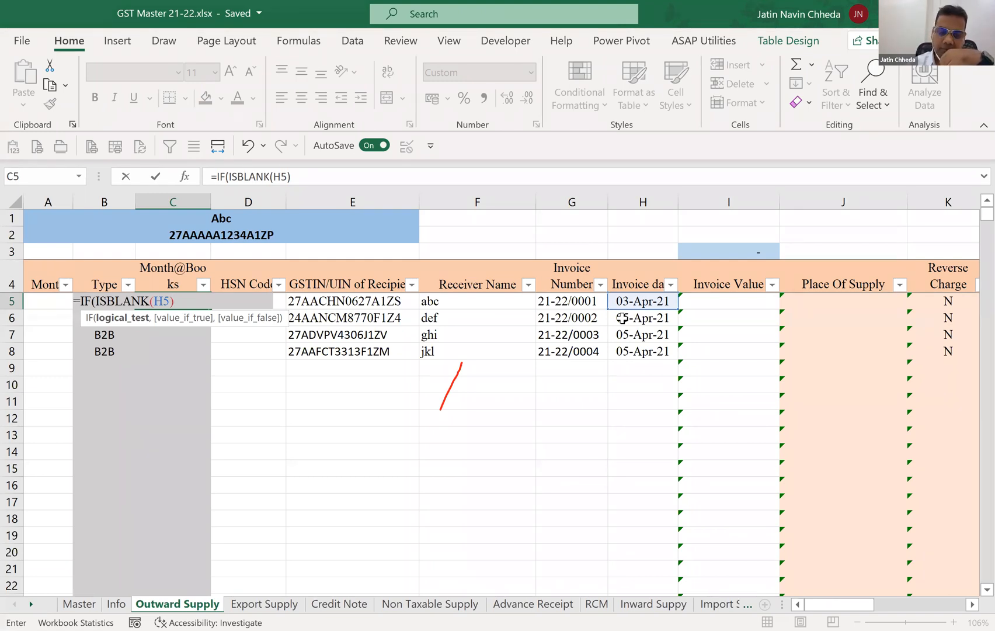
type(",")
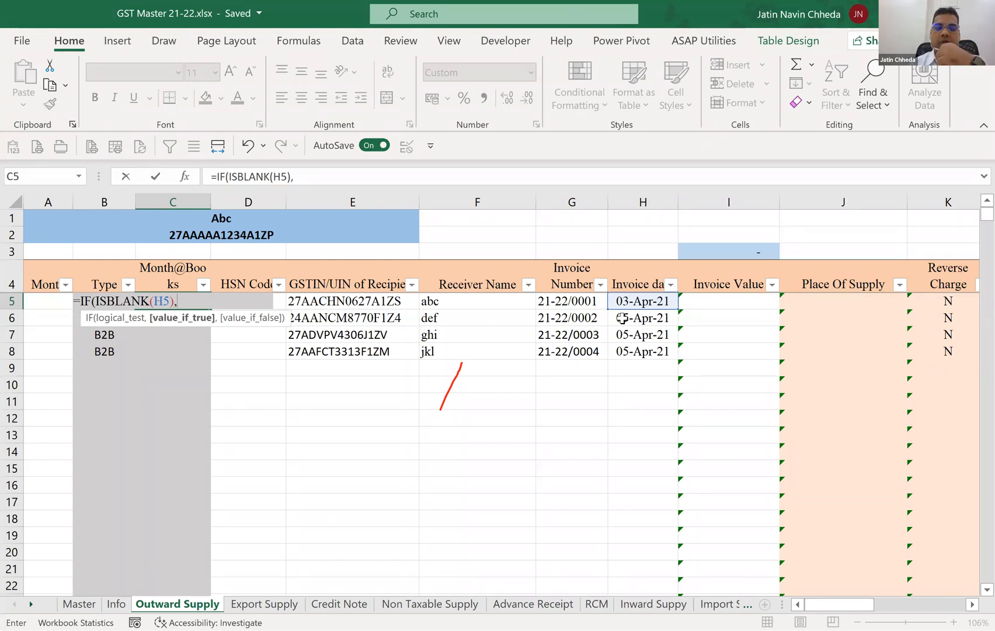
type("\"\"")
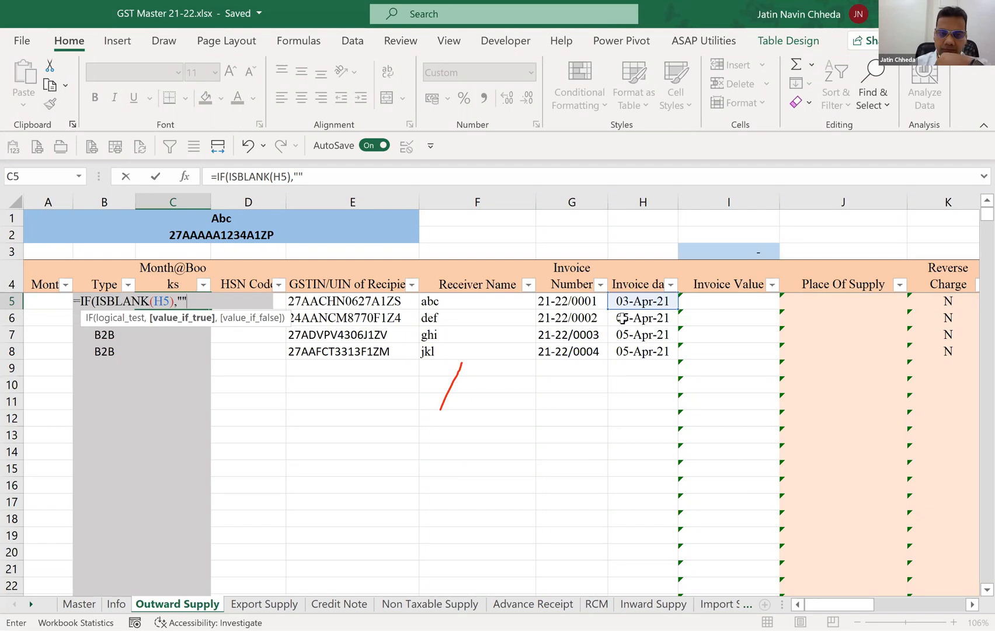
type(",")
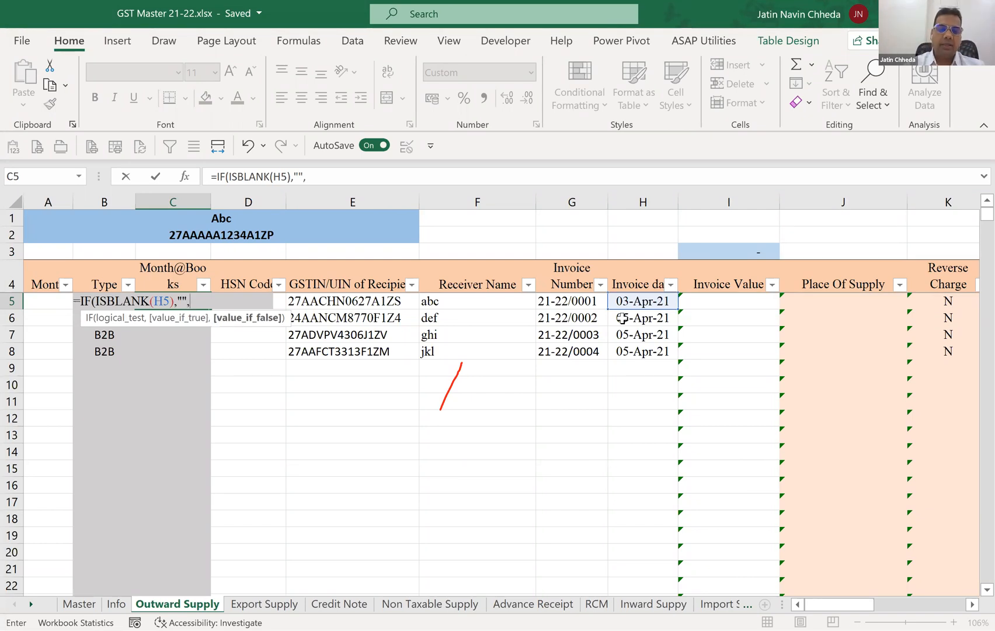
type("Eo")
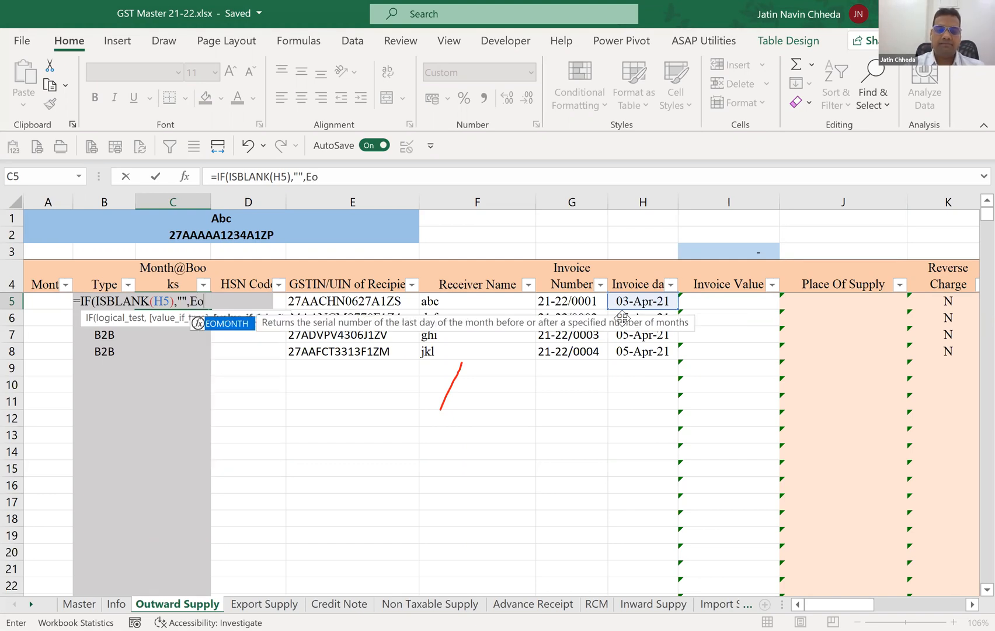
Add EOMONTH(H5,-1)+1 as the value if false and complete the C5 formula: =IF(ISBLANK(H5),"",EOMONTH(H5,-1)+1).
key("Tab")
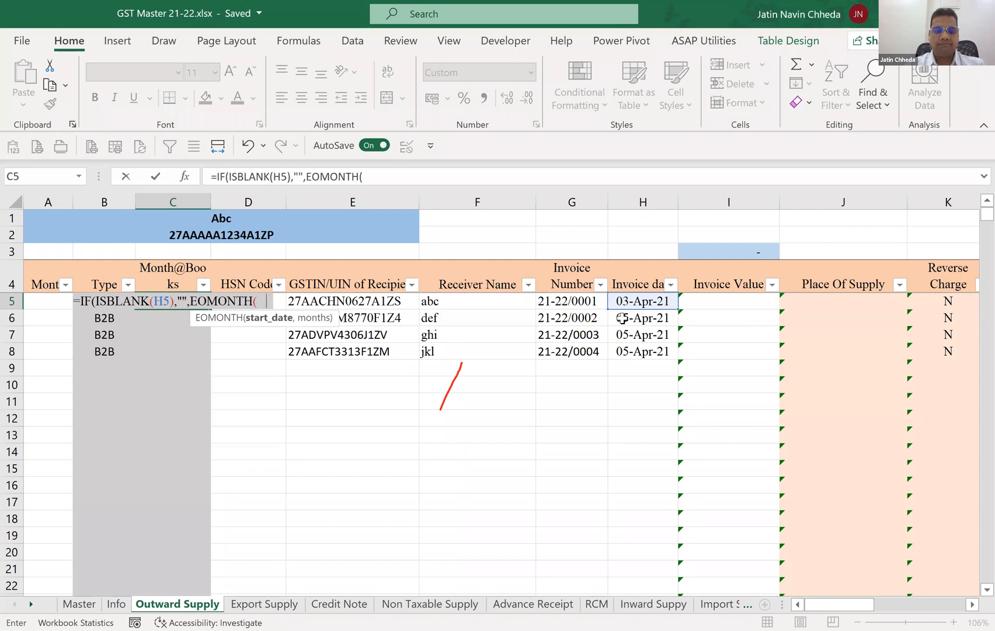
type("H5")
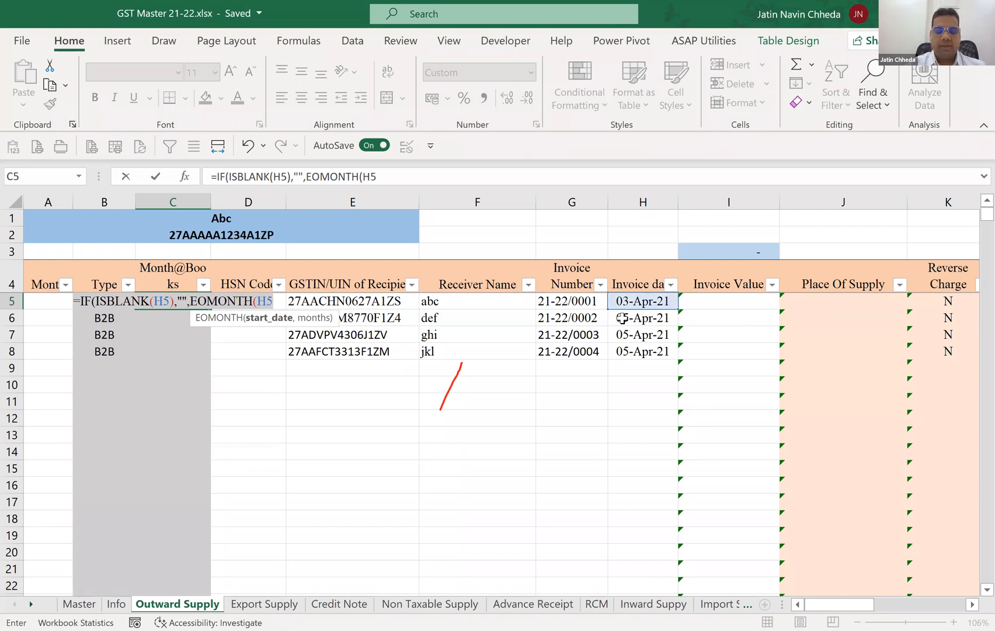
type(",-1")
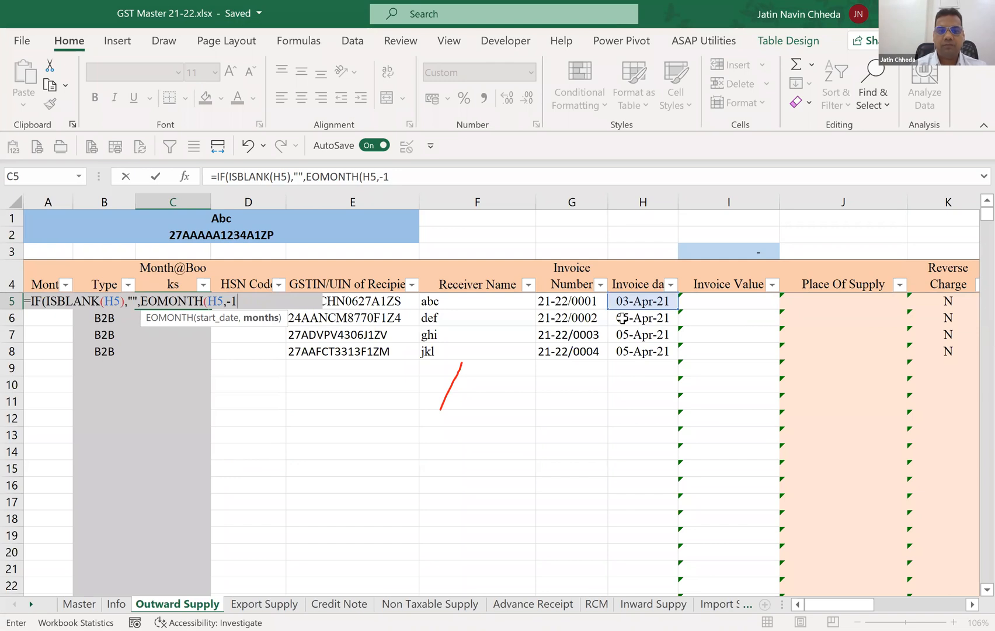
type(")")
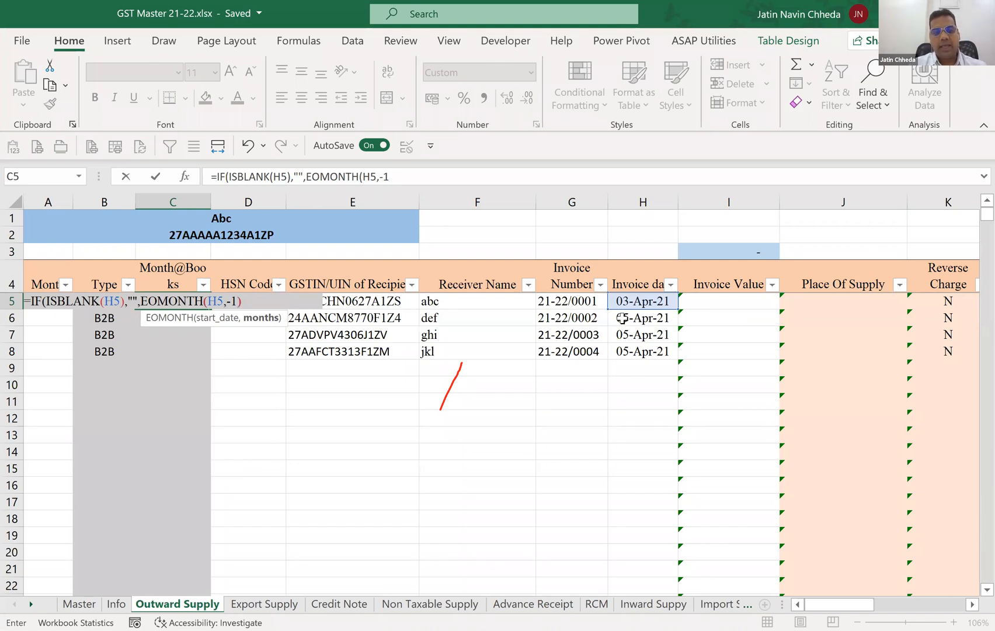
type("+1")
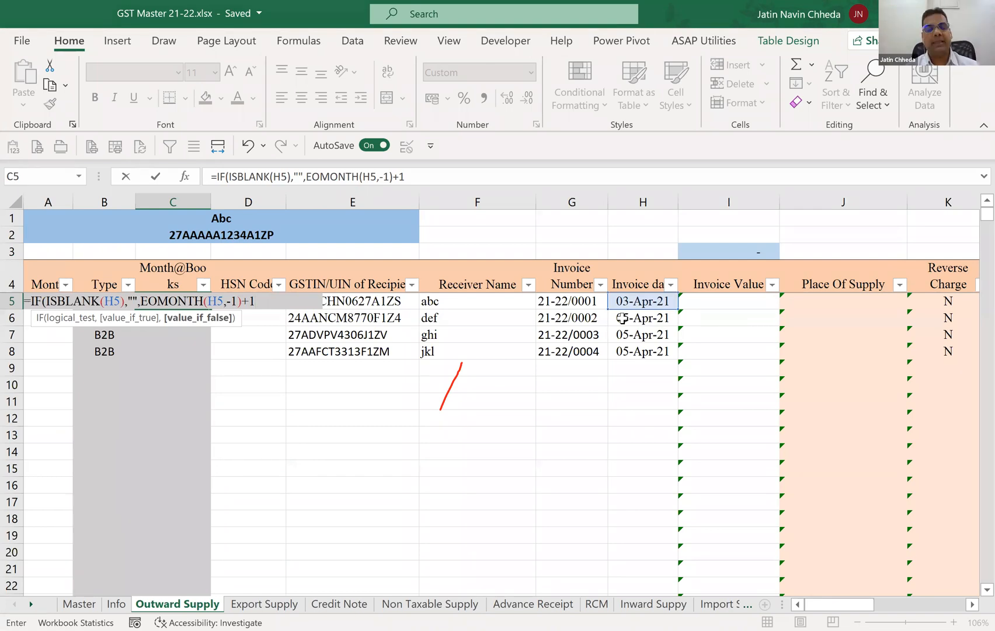
type(")")
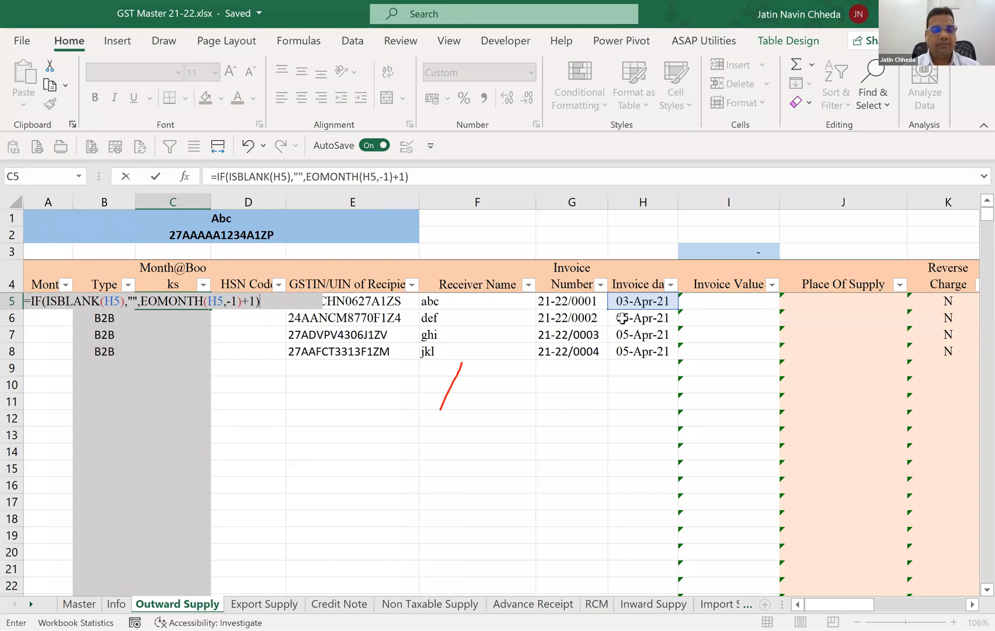
key("Return")
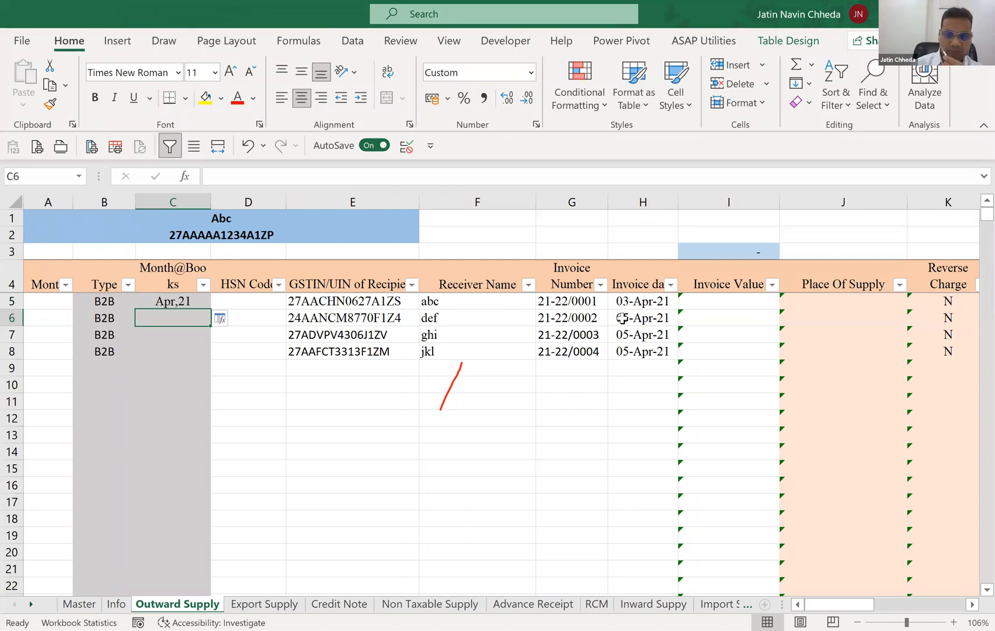
Fill the Month@Books formula from C5 down through C14.
key("Up")
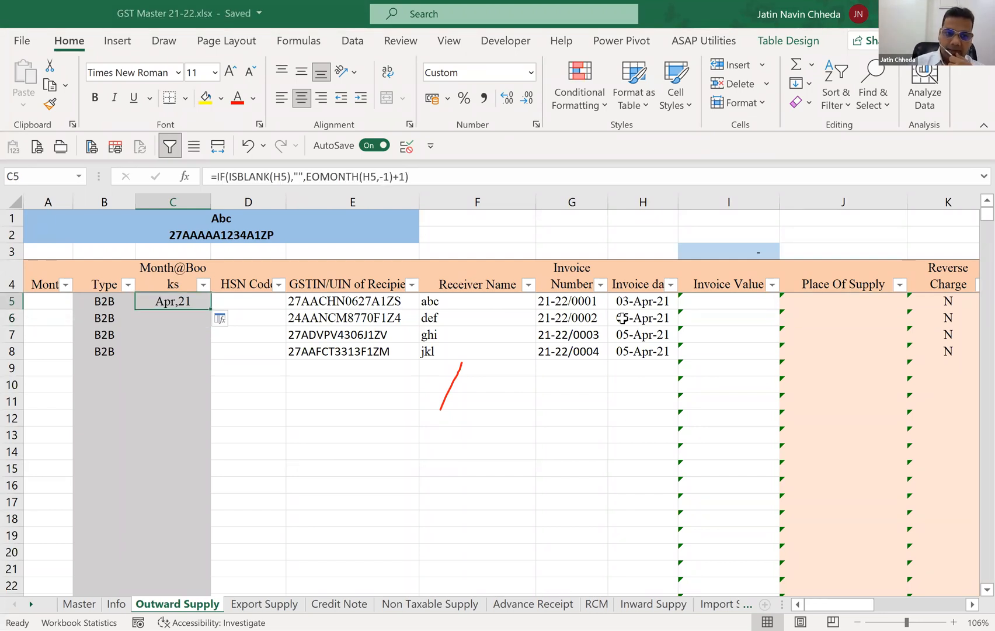
key("shift+Down")
key("shift+Down")
key("shift+Down")
key("shift+Down")
key("shift+Down")
key("shift+Down")
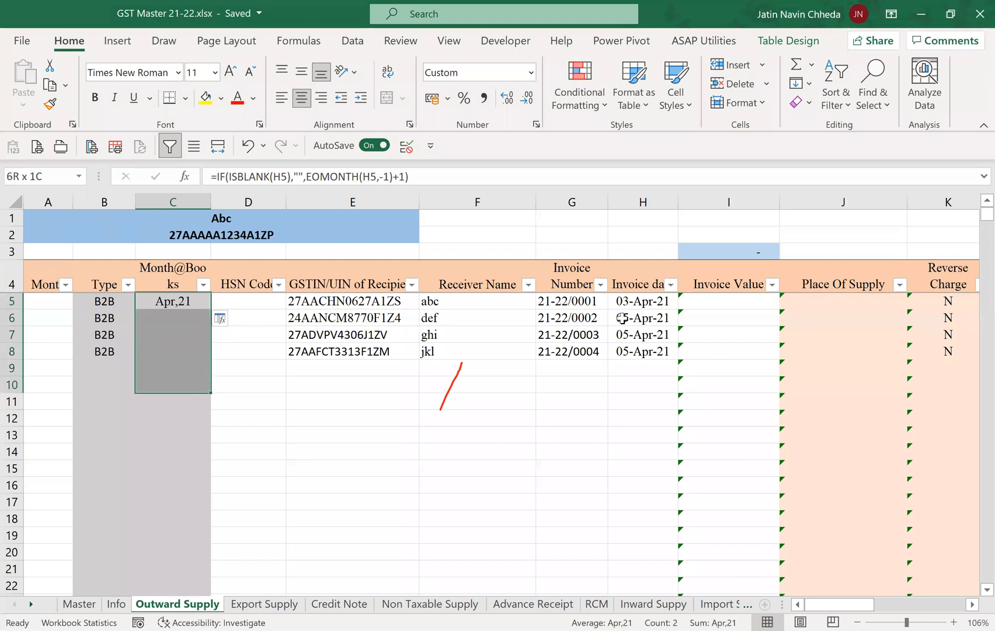
key("shift+Down")
key("shift+Down")
key("shift+Down")
key("ctrl+d")
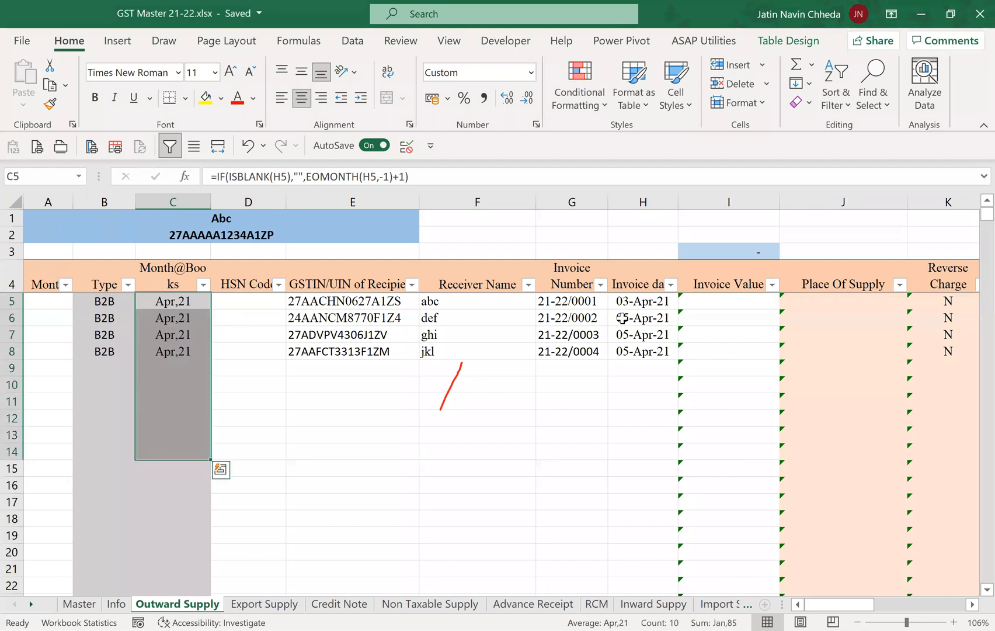
key("shift+Down")
key("shift+Down")
key("shift+Down")
key("shift+Down")
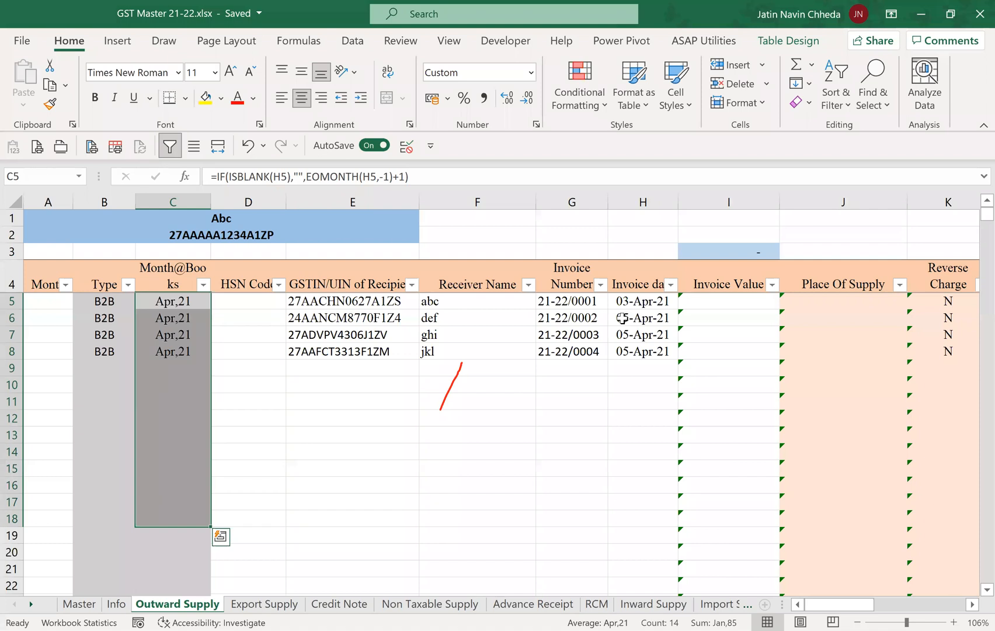
key("Up")
key("Down")
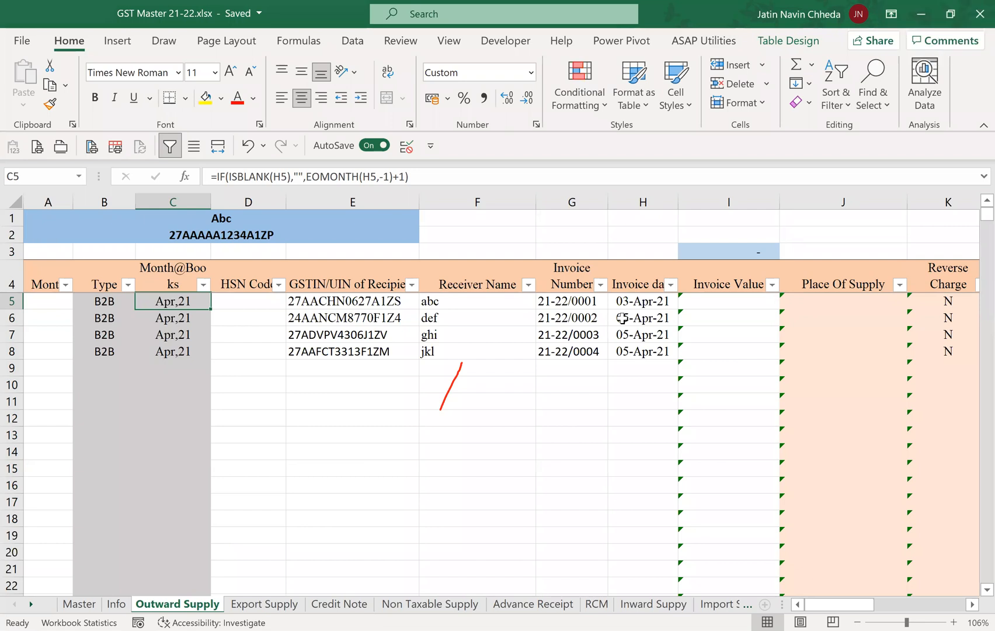
Copy the invoice date in H5 and paste it as an unformatted value into G1.
key("Right")
key("Right")
key("Right")
key("Right")
key("Right")
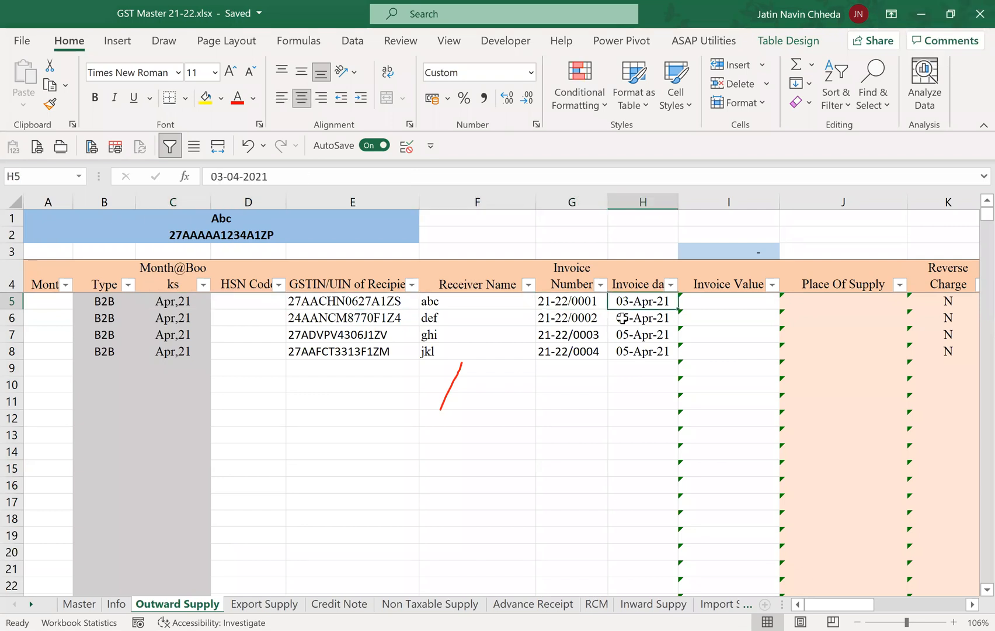
key("ctrl+c")
key("Up")
key("Up")
key("Up")
key("Up")
key("Left")
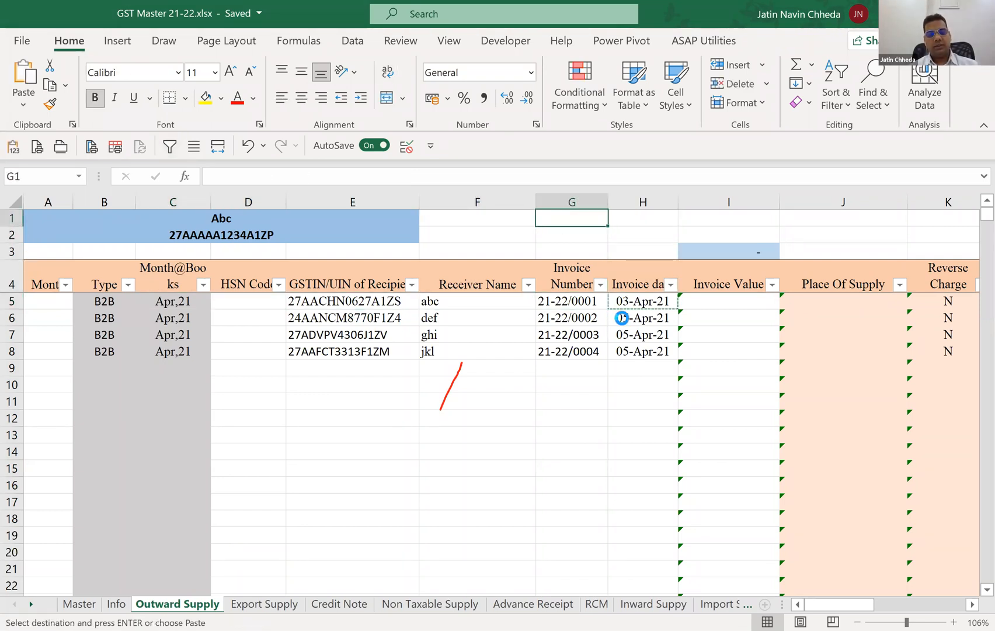
key("ctrl+v")
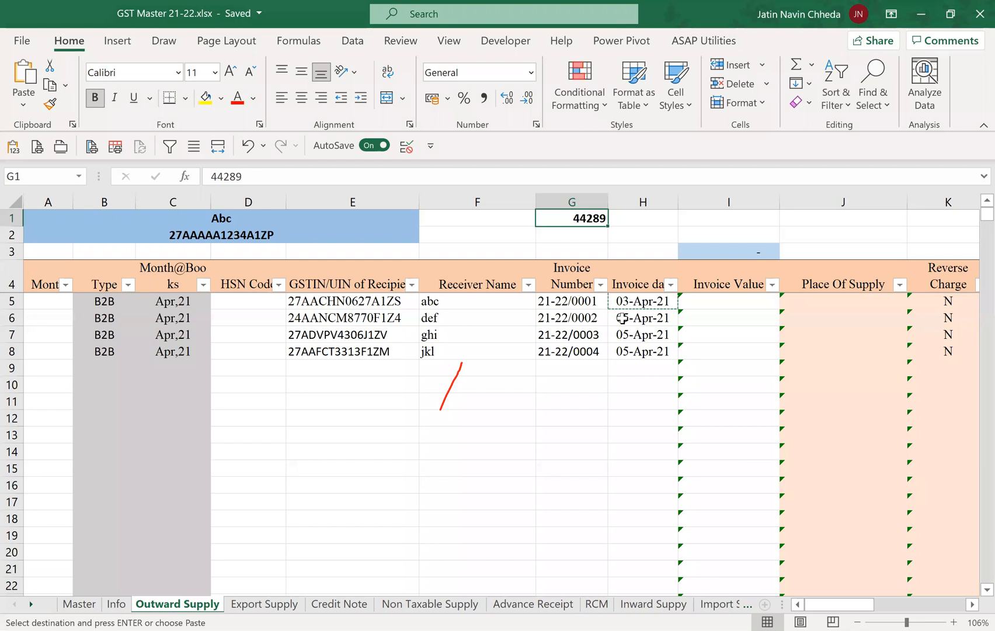
Change the date serial number in G1 to 44295.
key("F2")
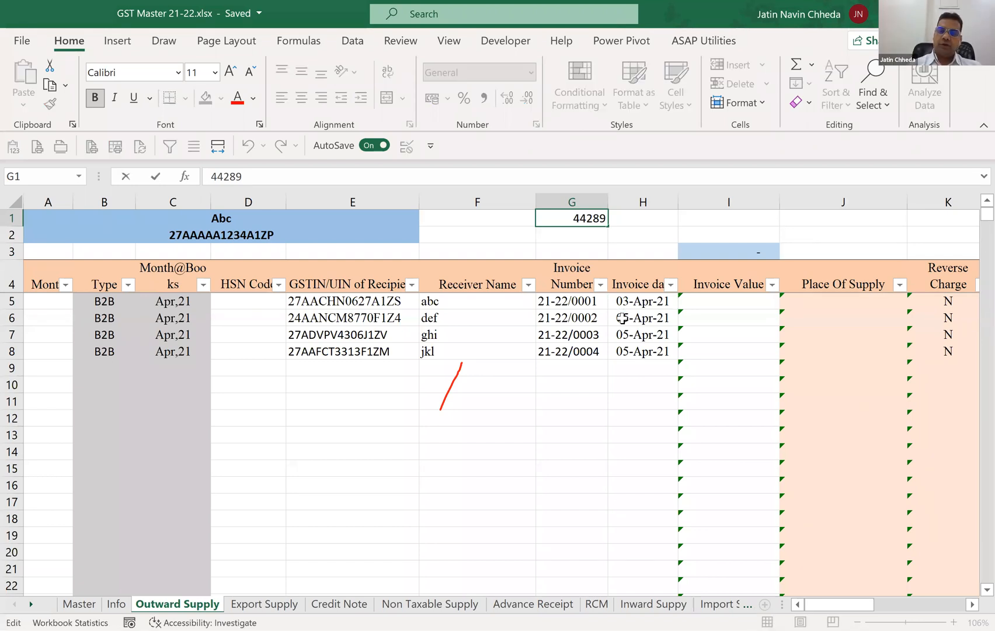
key("BackSpace")
key("BackSpace")
type("95")
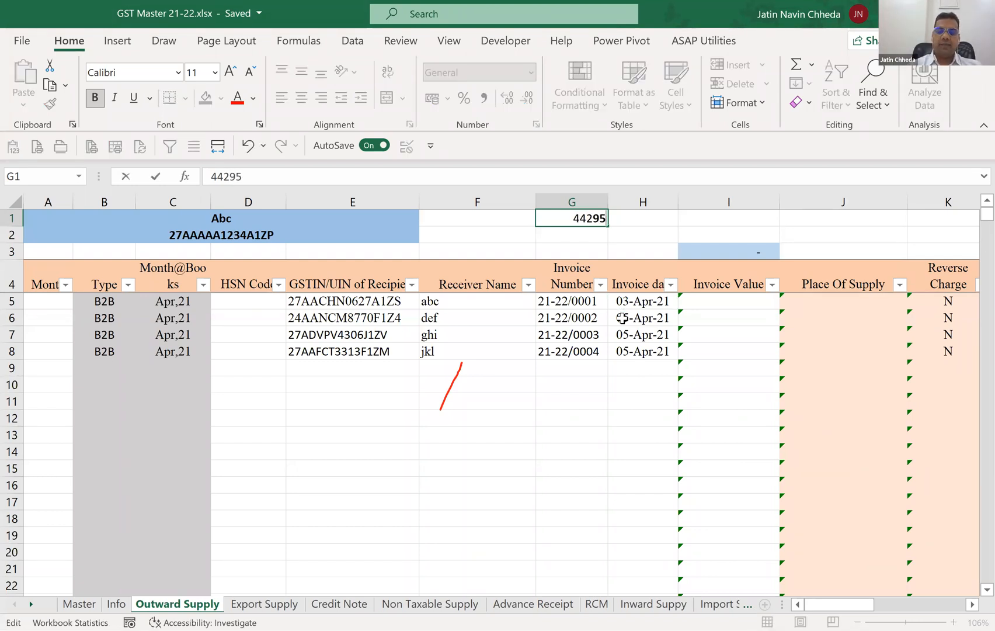
key("Return")
key("Up")
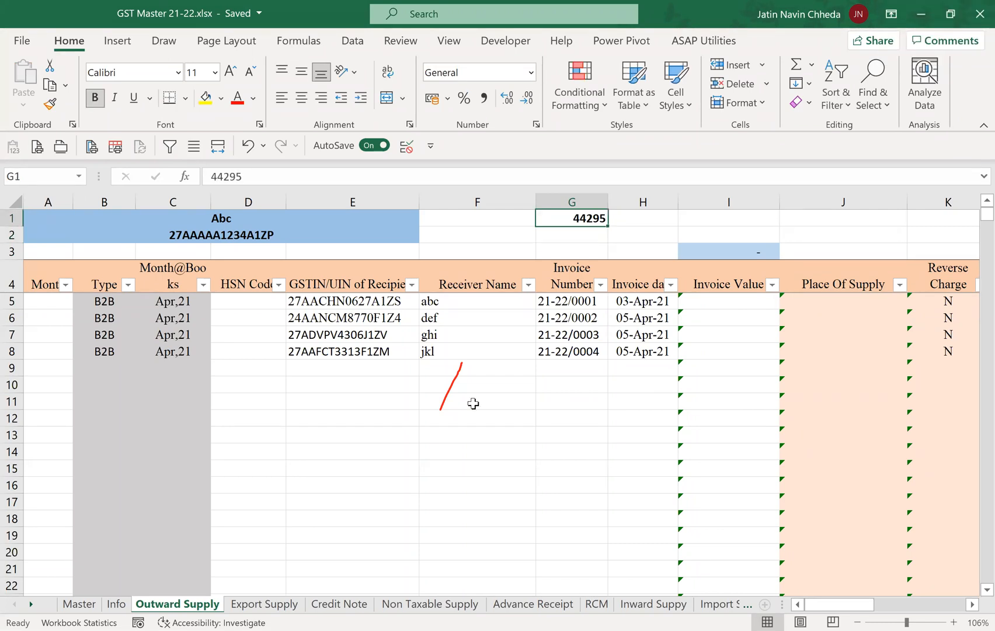
Apply a date format to G1 and return the cell to General format.
left_click(530, 78)
left_click(490, 267)
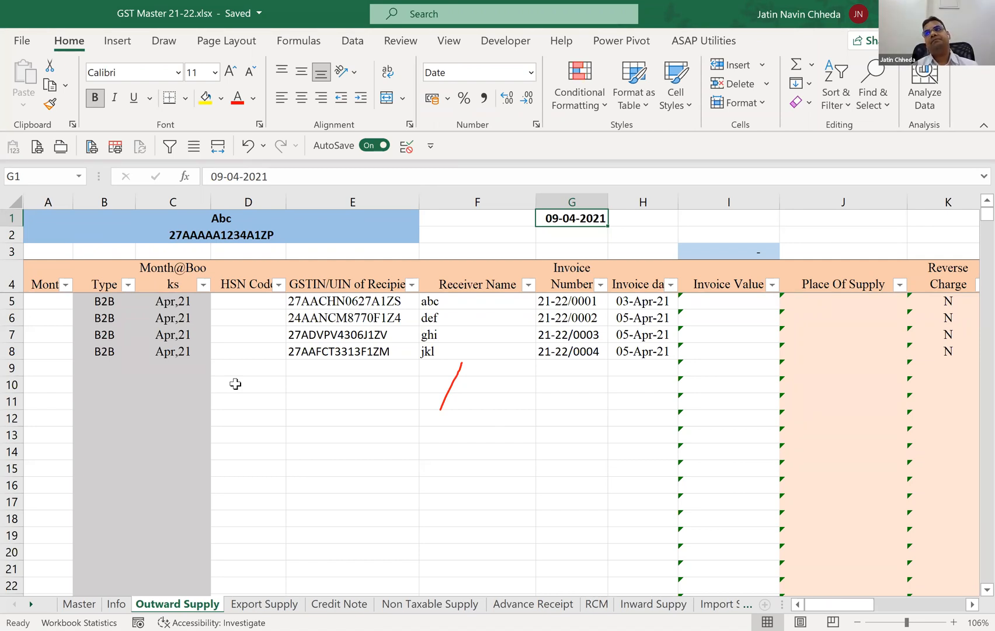
key("ctrl+shift+asciitilde")
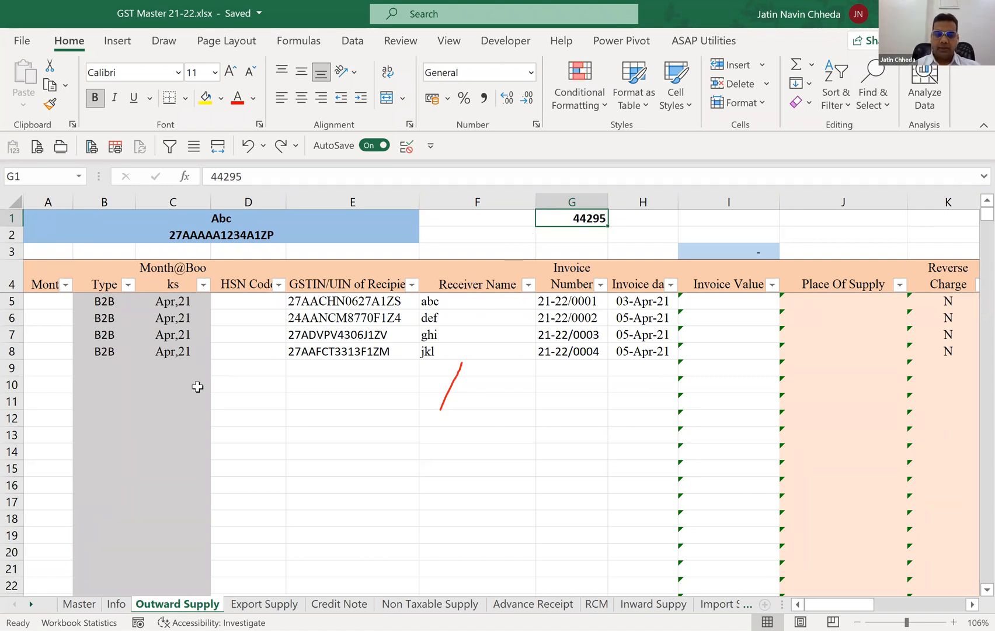
Enter the test formula =EOMONTH(G1,-1)+1 in C9 to calculate the month's first day from G1.
left_click(176, 366)
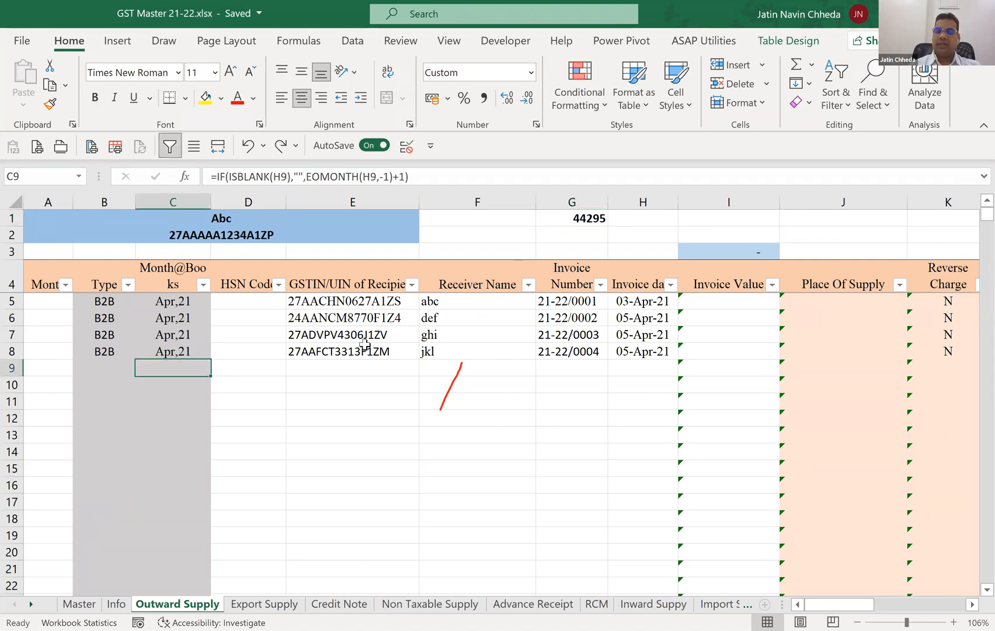
type("=")
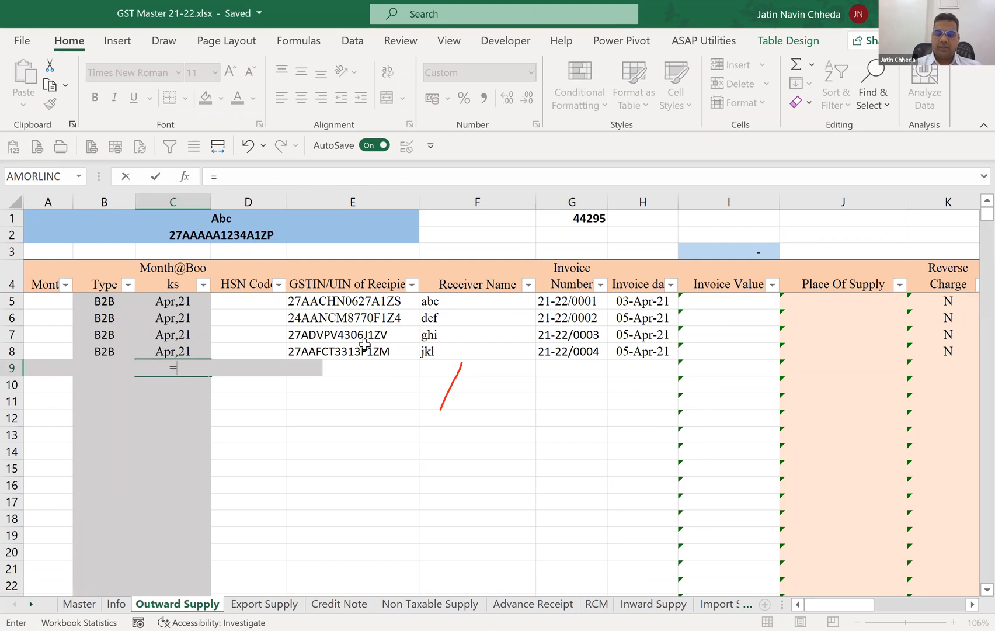
type("eo")
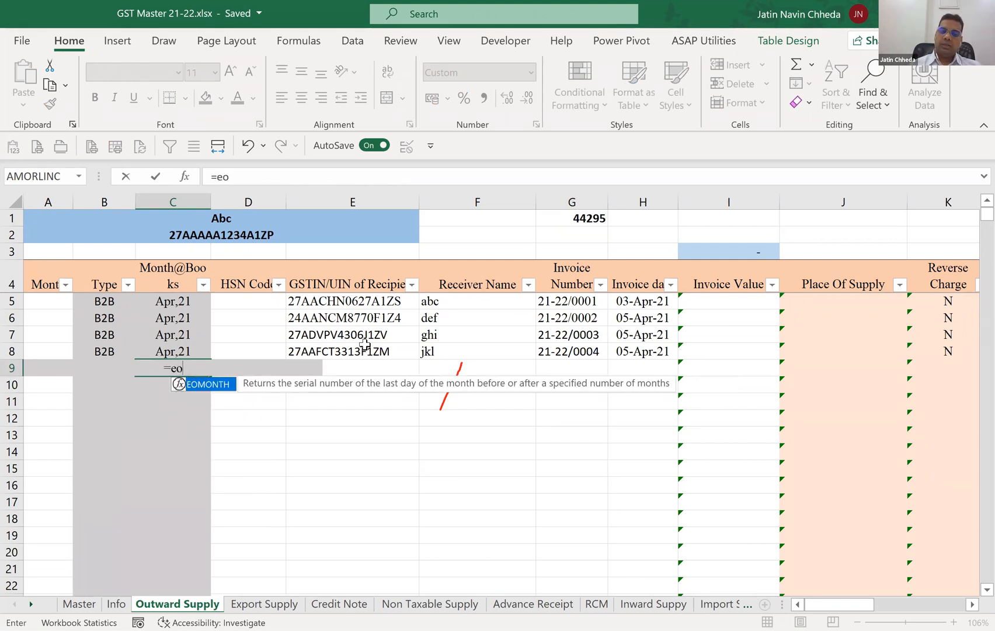
key("Tab")
left_click(589, 218)
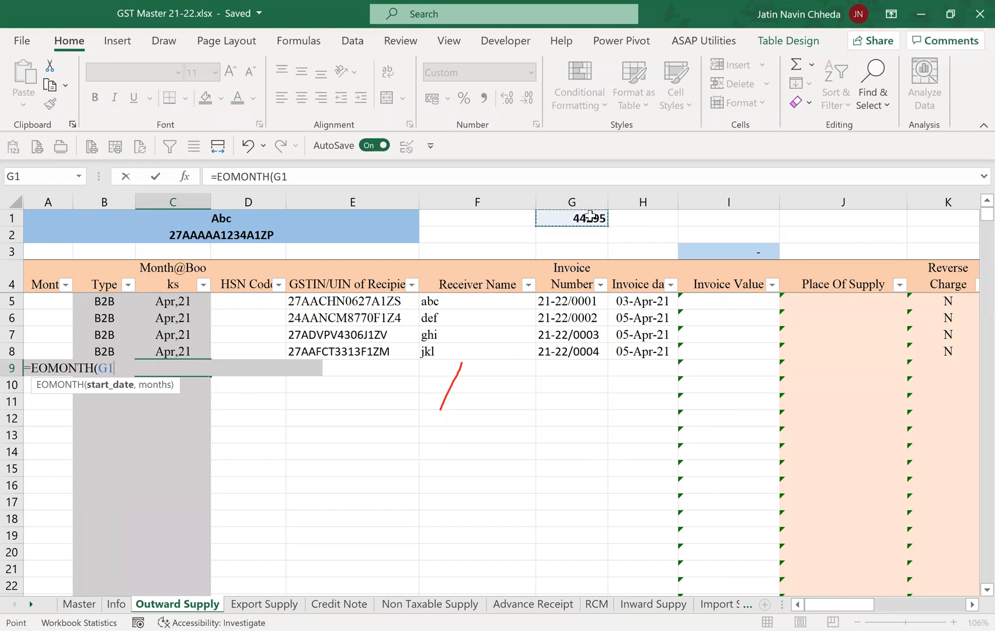
type(",-1")
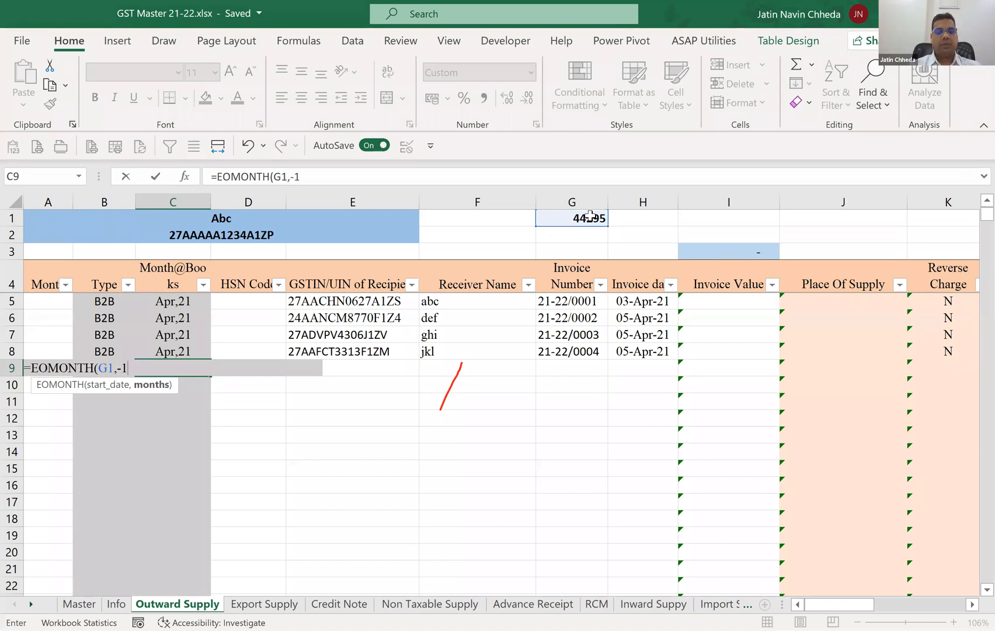
type(")+1")
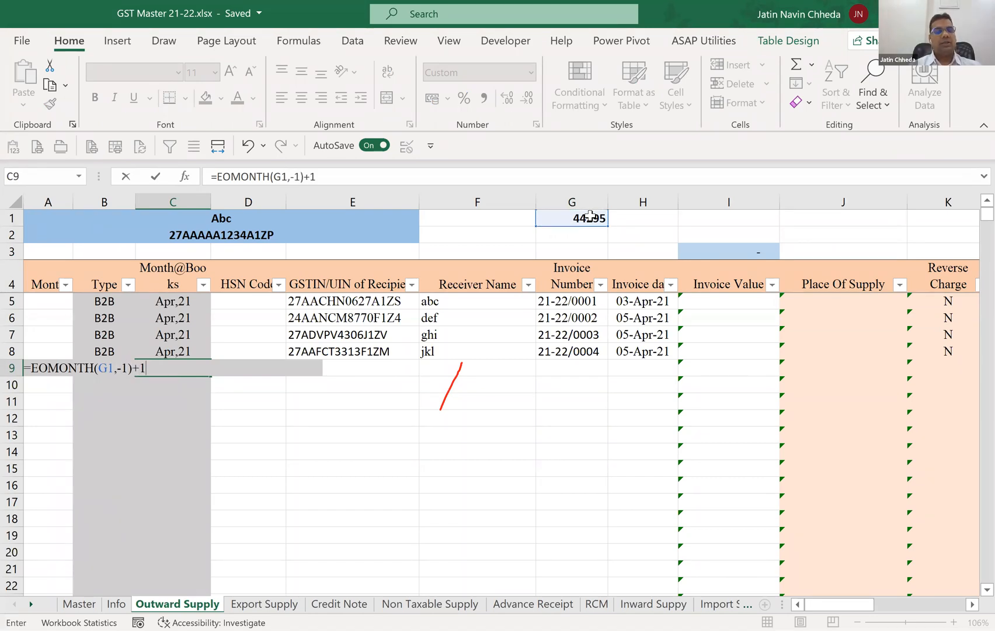
key("Return")
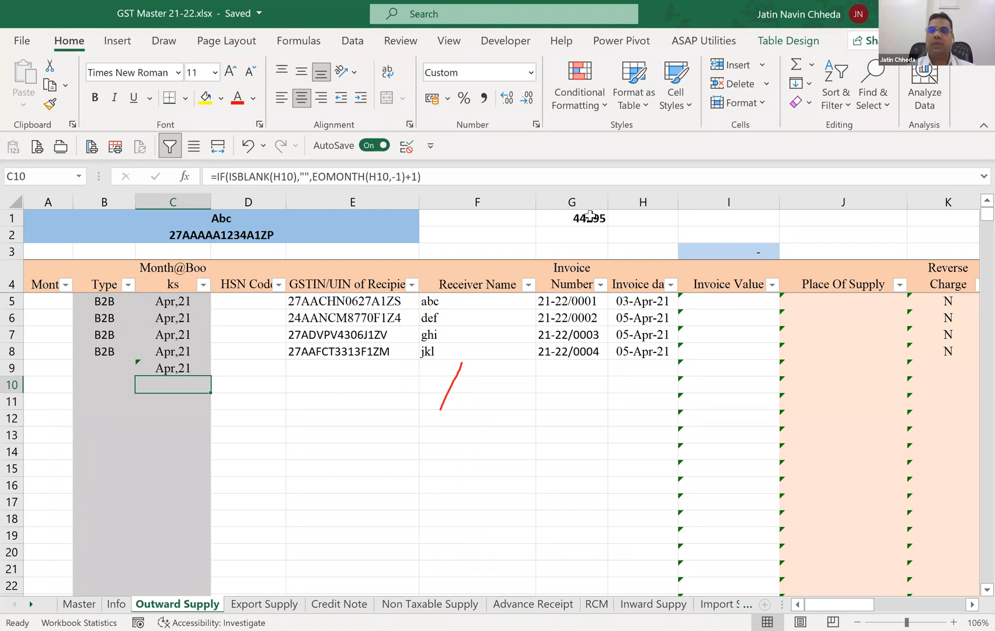
Restore the Month@Books formula in C9 by filling down from C8, and clear the trial value in G1.
key("Up")
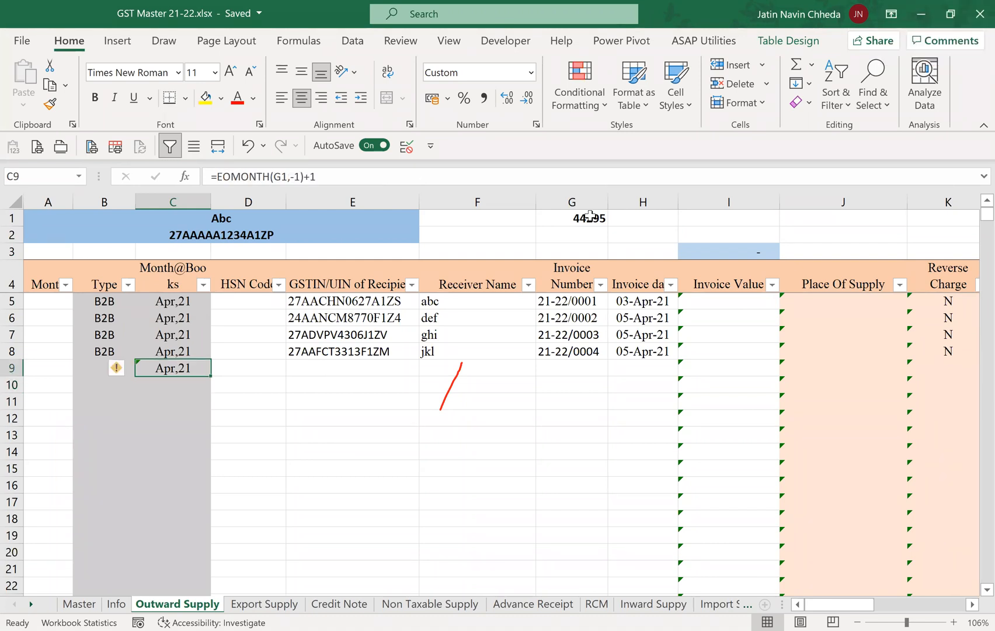
key("ctrl+d")
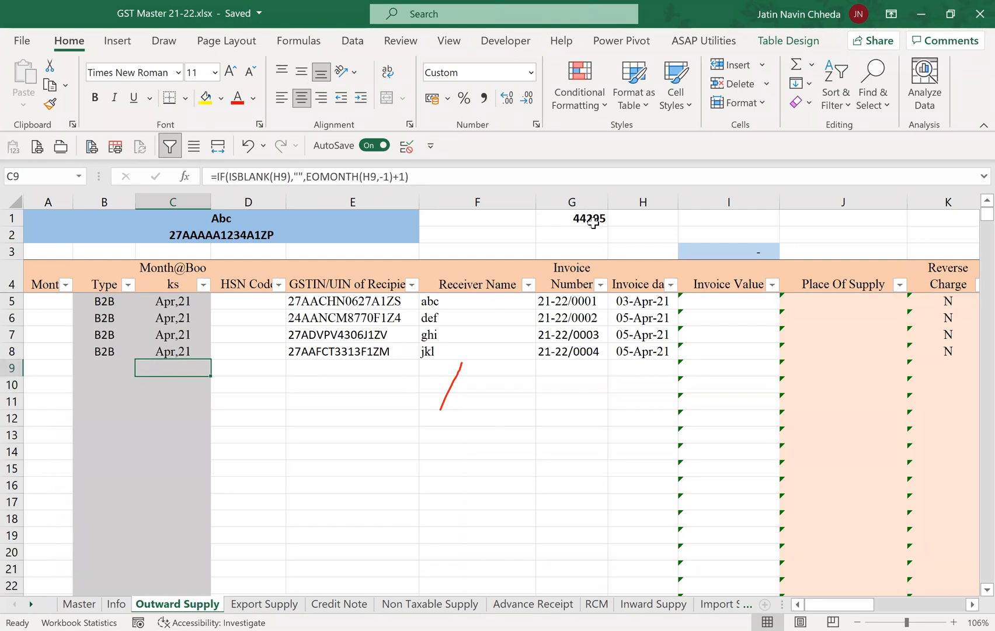
left_click(590, 218)
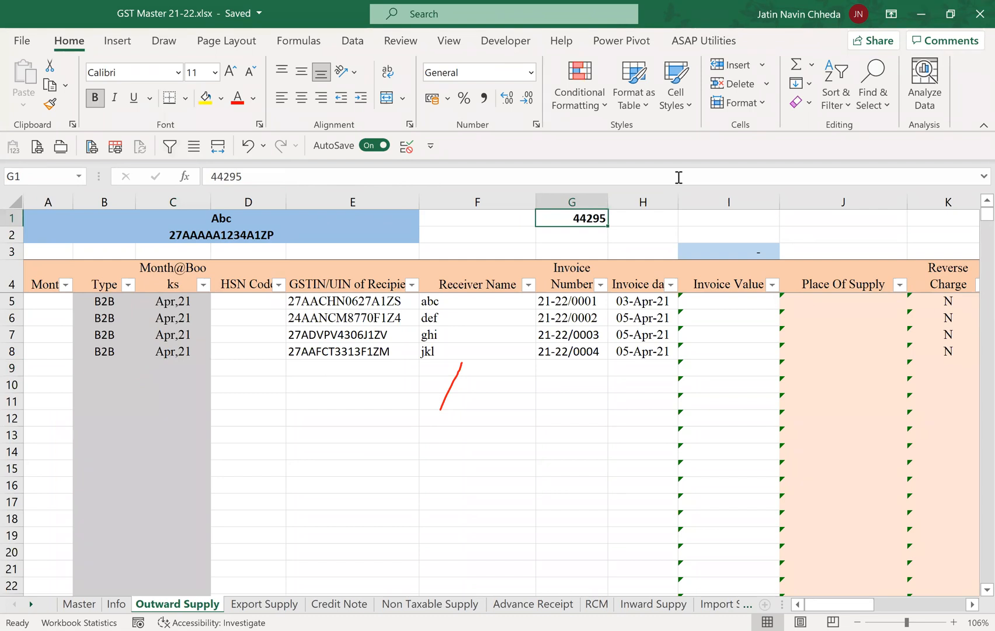
key("Delete")
key("Down")
key("Down")
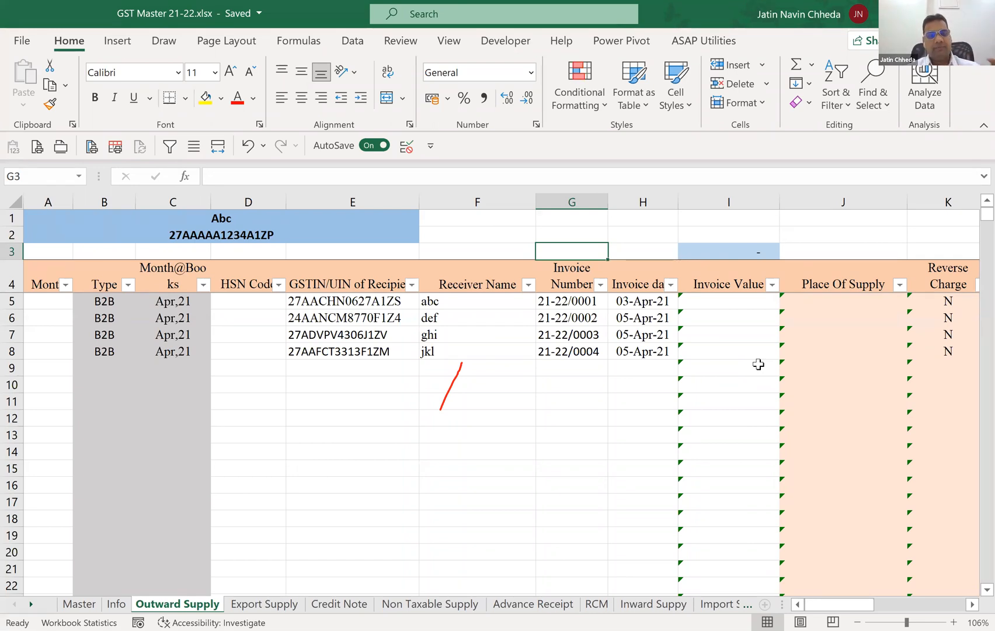
Review the row 5 fields from Month@Books across to E-Commerce GSTIN.
left_click(195, 300)
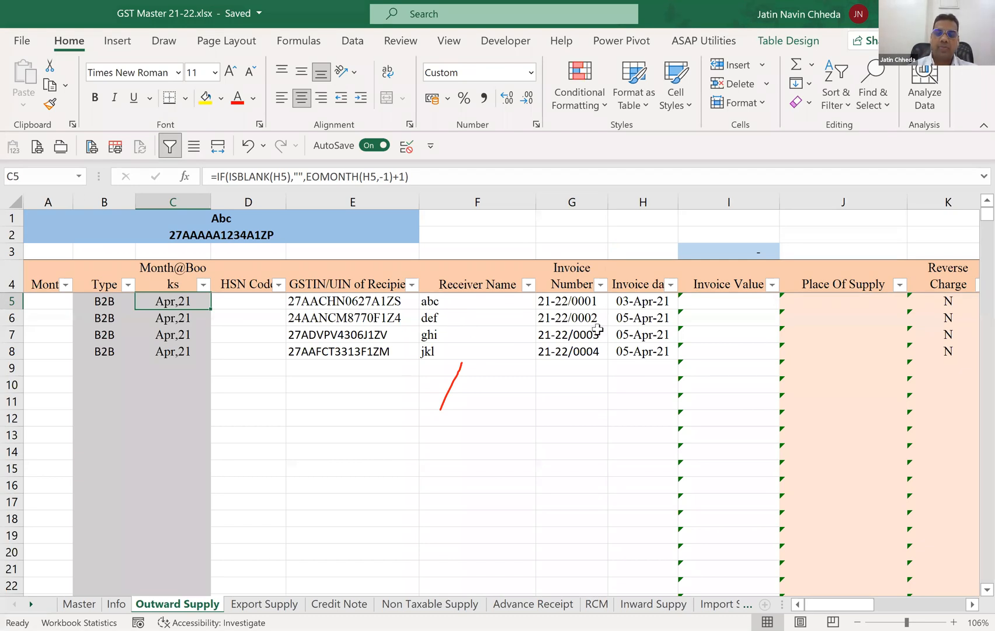
left_click(696, 298)
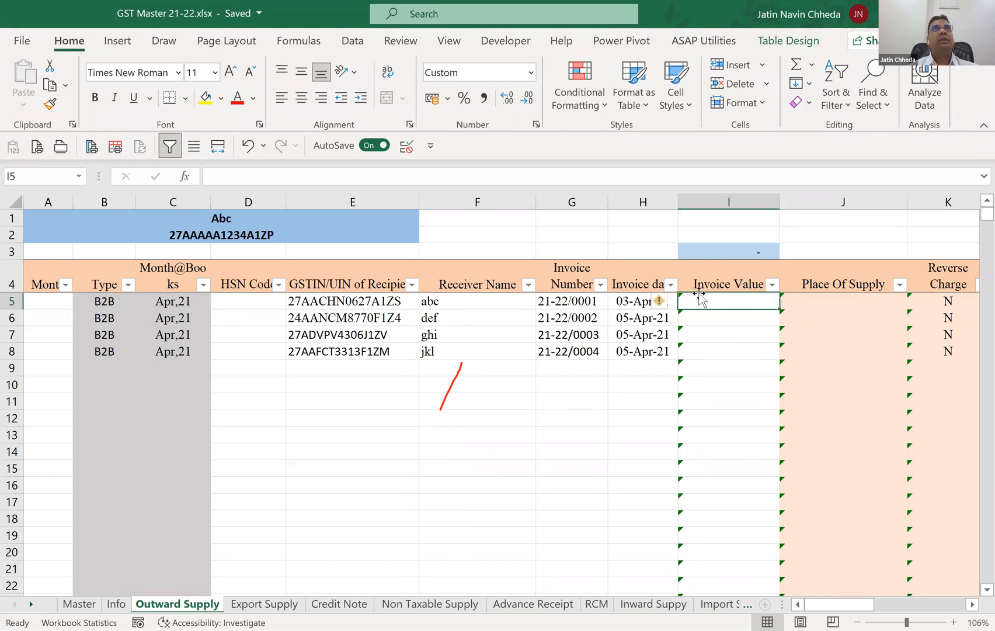
key("Left")
key("Left")
key("Left")
key("Left")
key("Left")
key("Left")
key("Right")
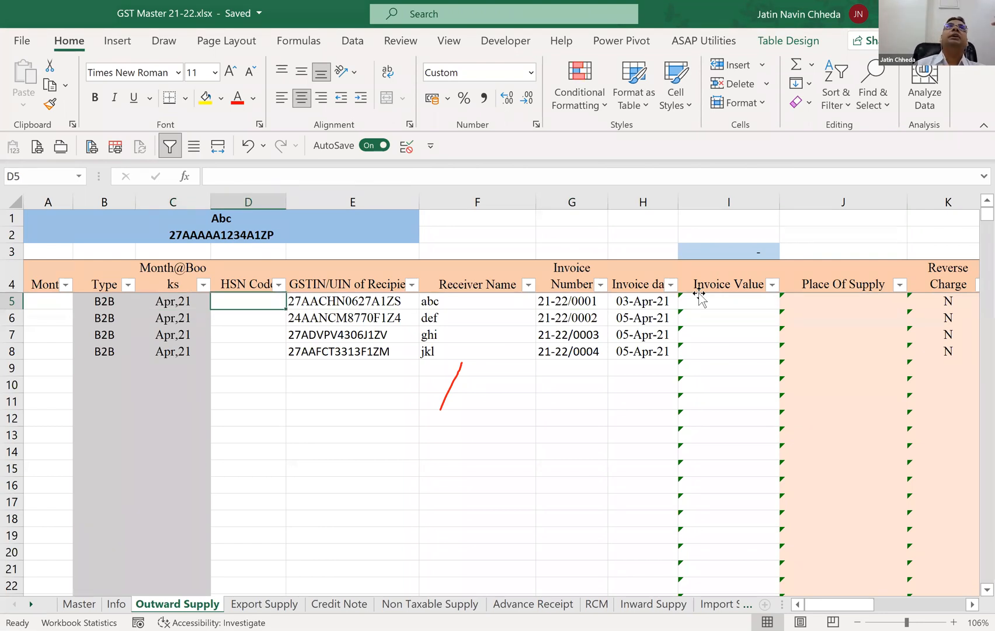
key("Right")
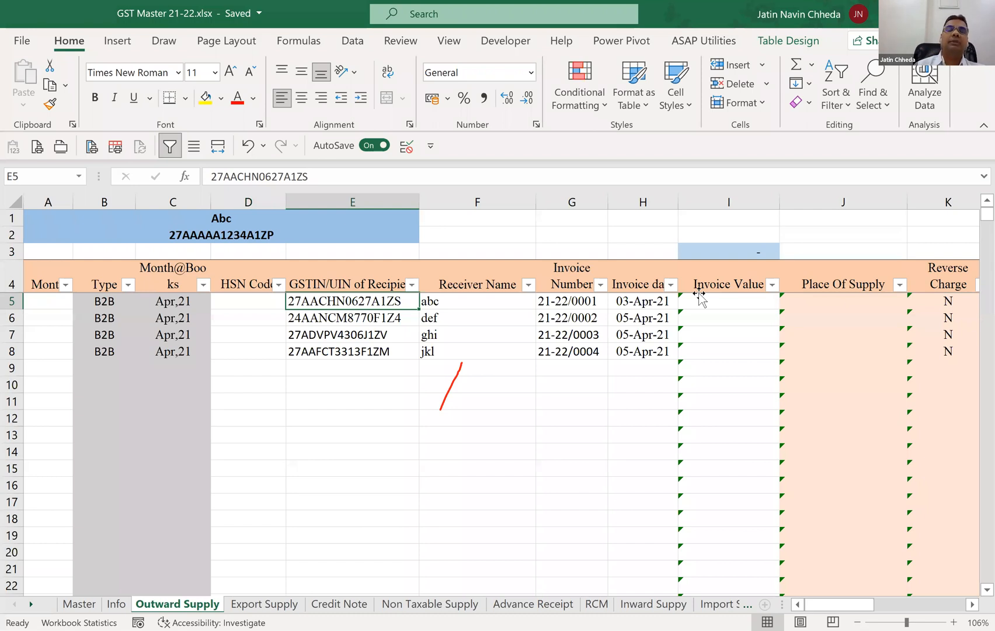
key("Right")
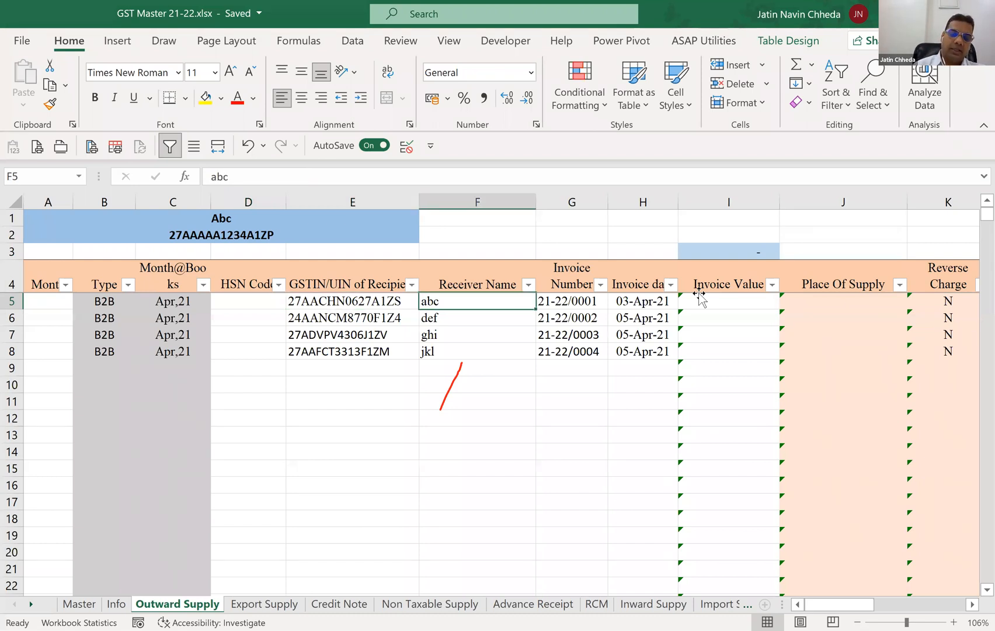
key("Right")
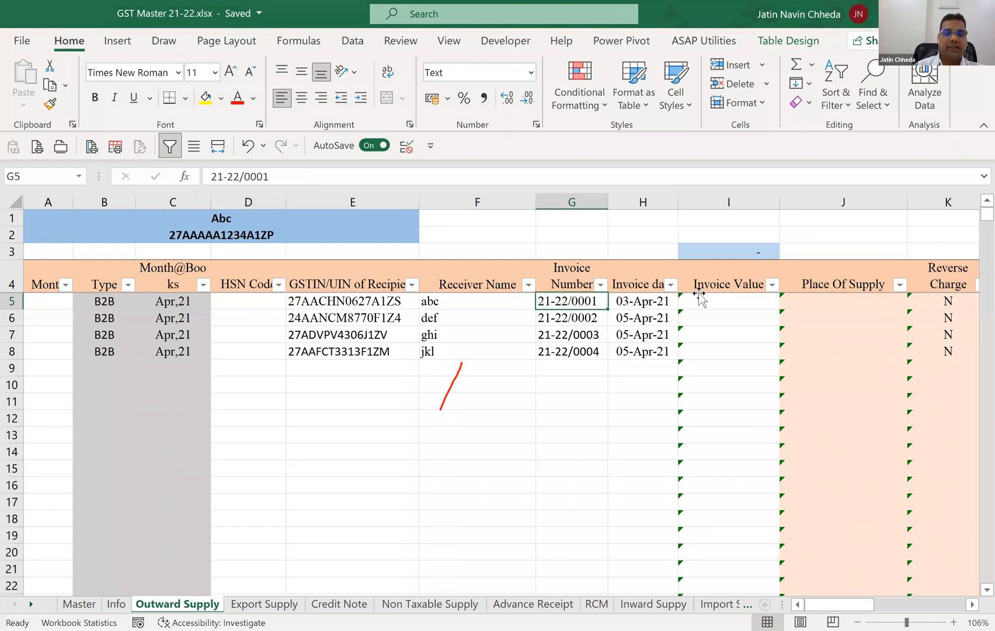
key("Right")
key("Right")
key("Right")
key("Right")
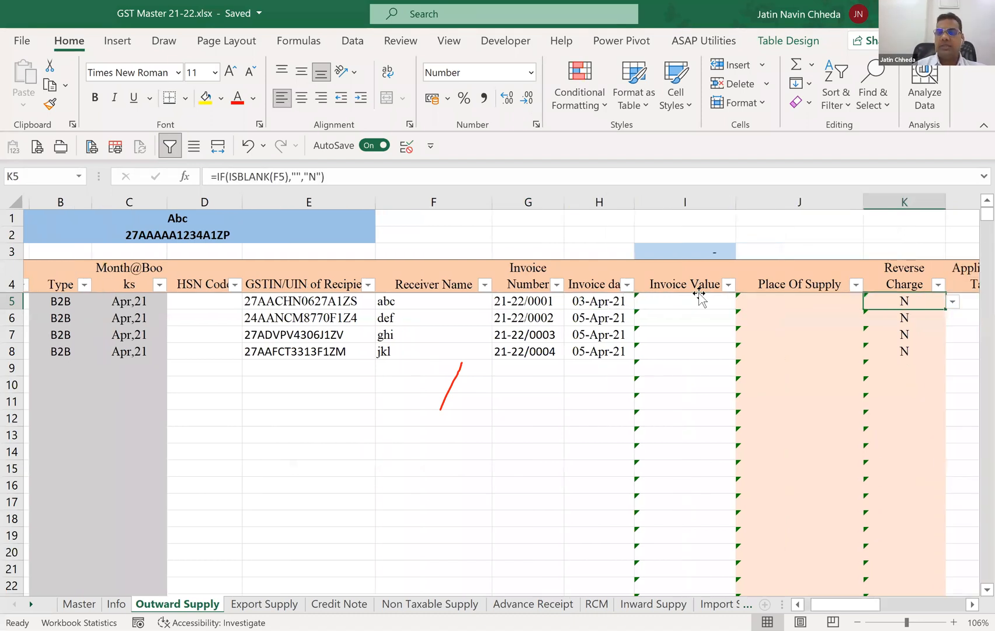
key("Right")
left_click(972, 154)
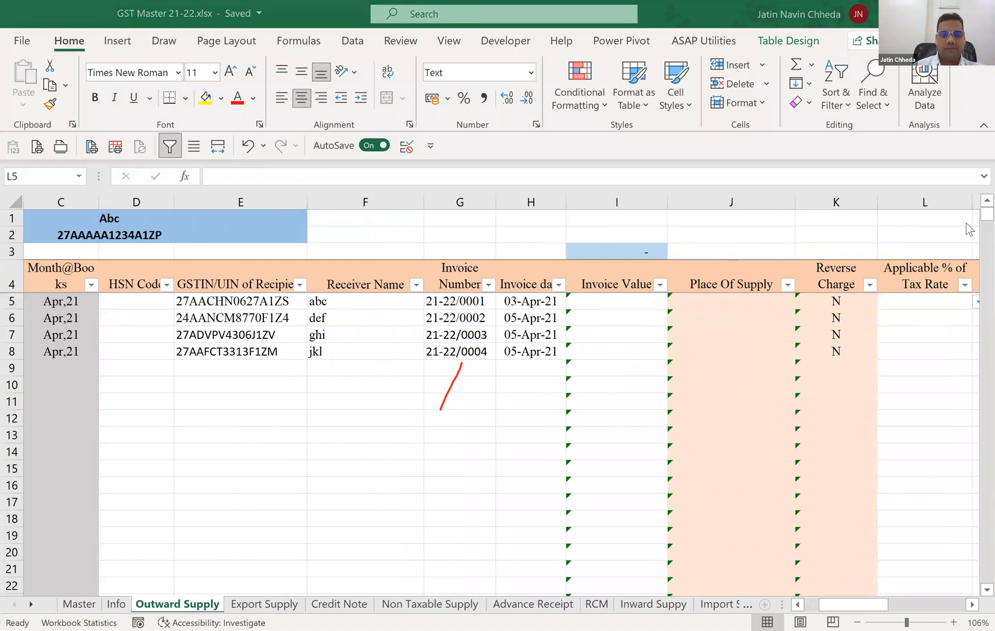
left_click(637, 300)
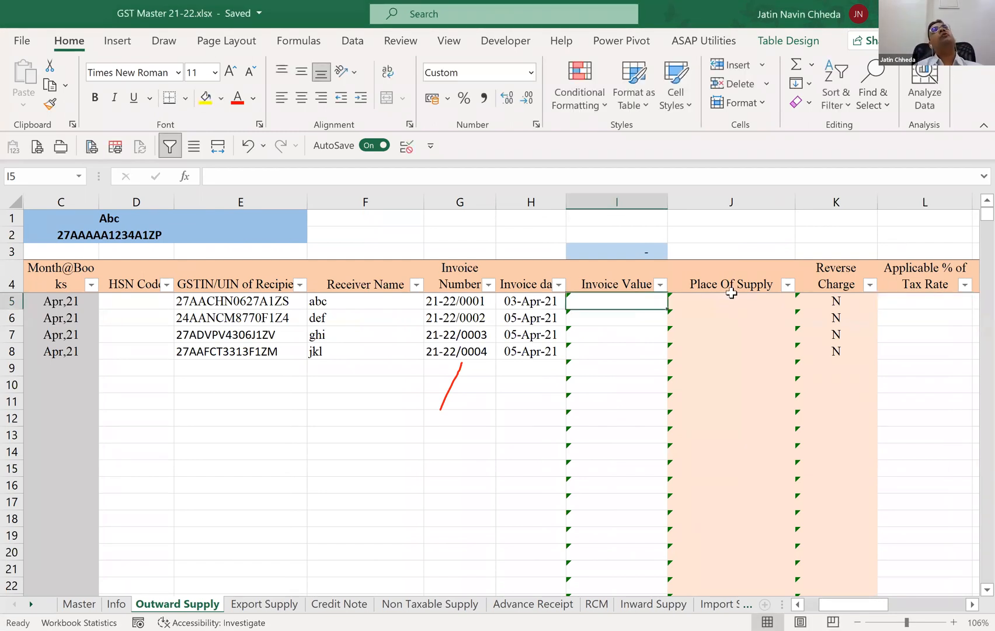
key("Right")
key("Right")
key("Right")
key("Right")
key("Right")
key("Right")
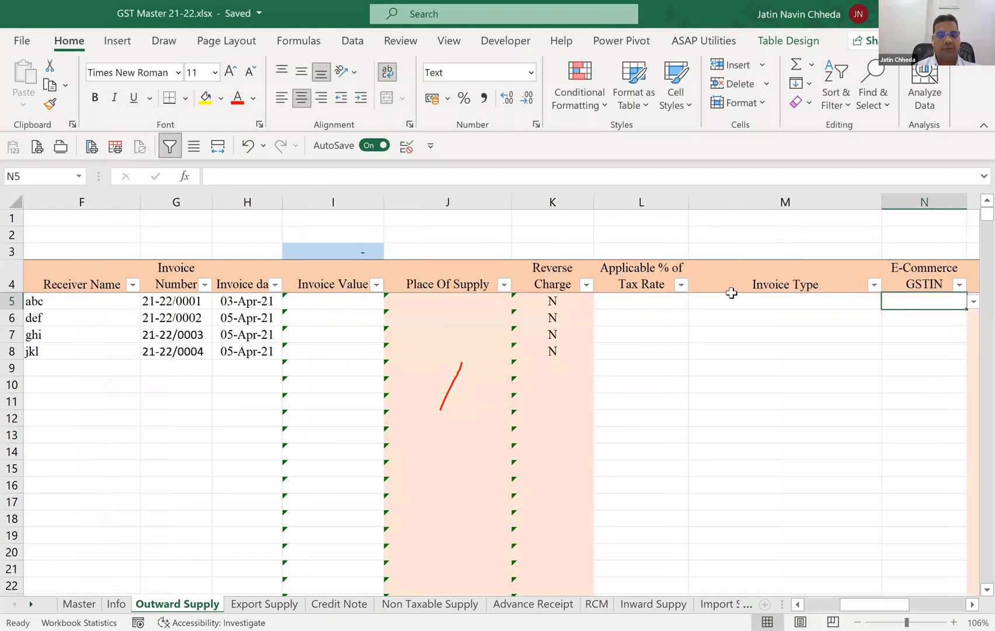
Begin a SUMIFS formula in the Invoice Value cell I5.
key("Left")
key("Left")
key("Left")
key("Left")
key("Left")
key("Left")
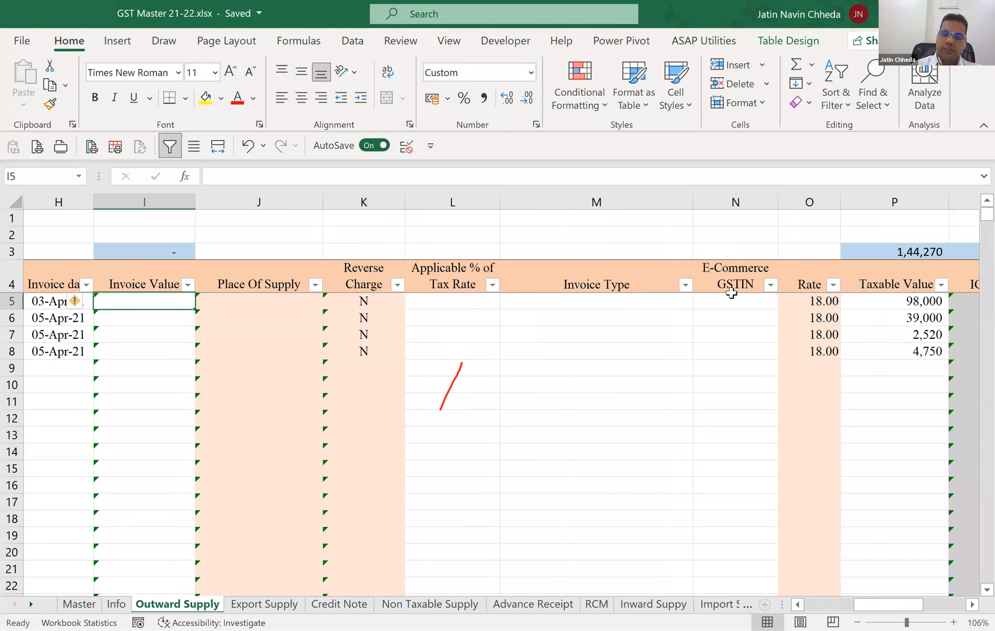
type("=s")
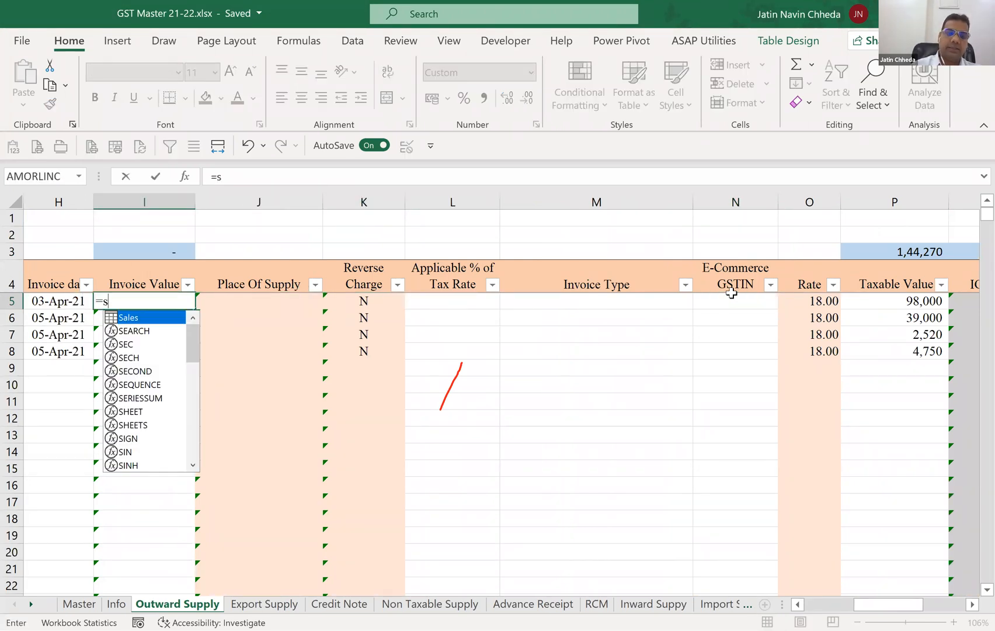
type("um")
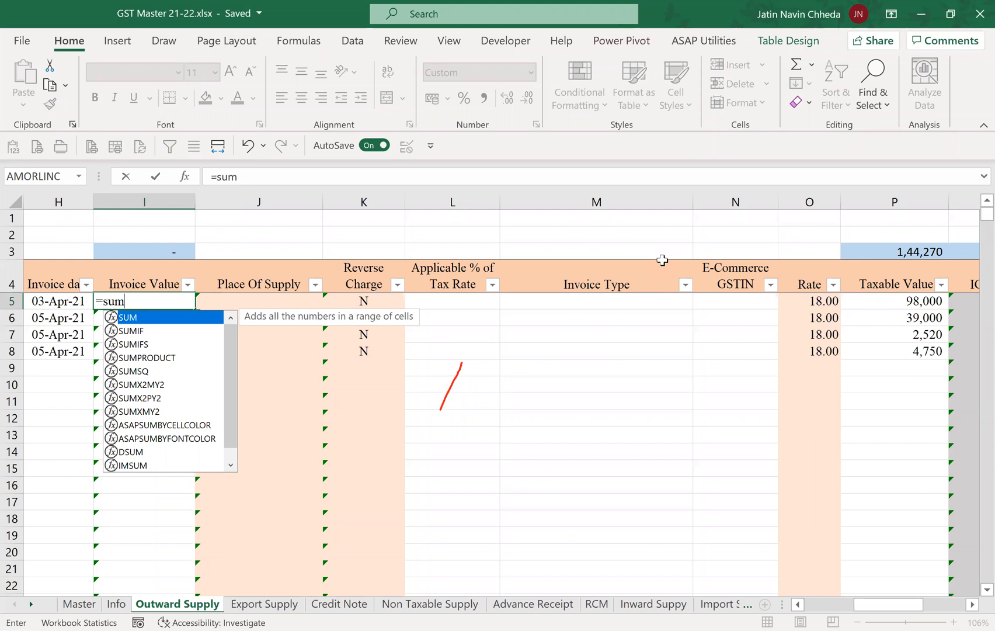
left_click(730, 35)
left_click(553, 266)
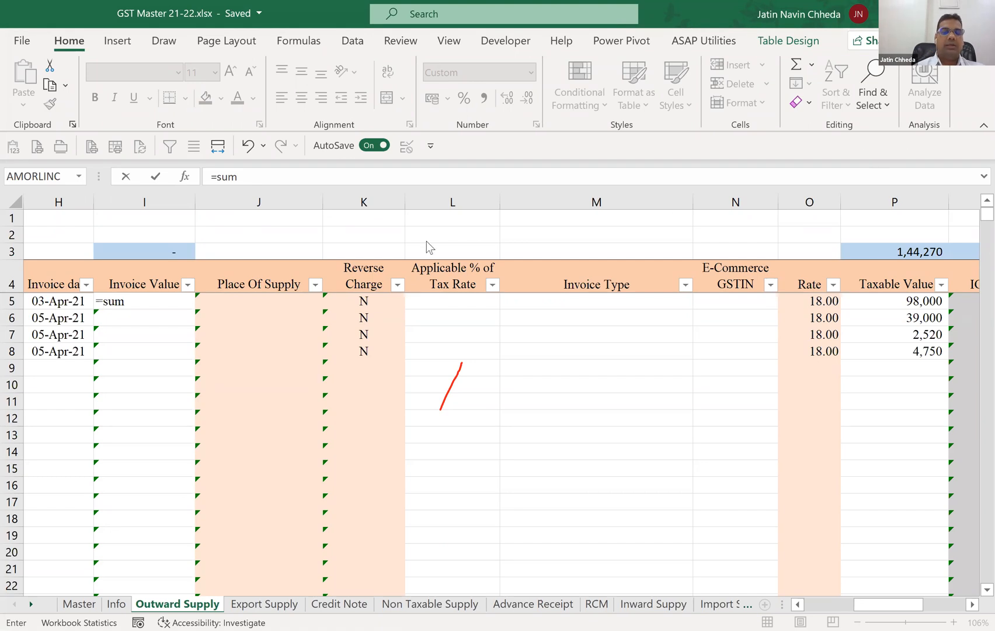
left_click(344, 181)
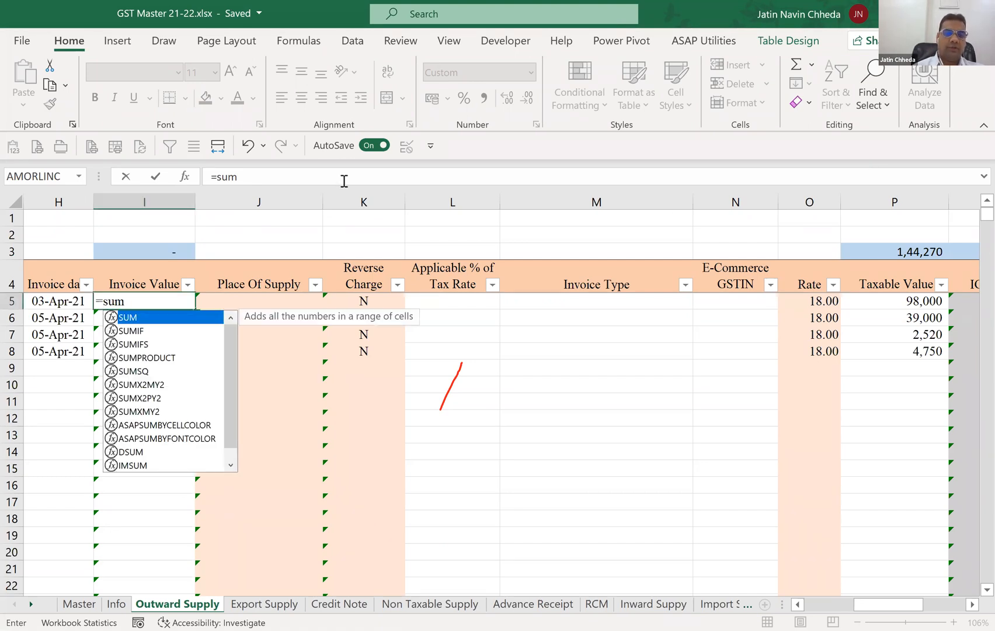
key("Down")
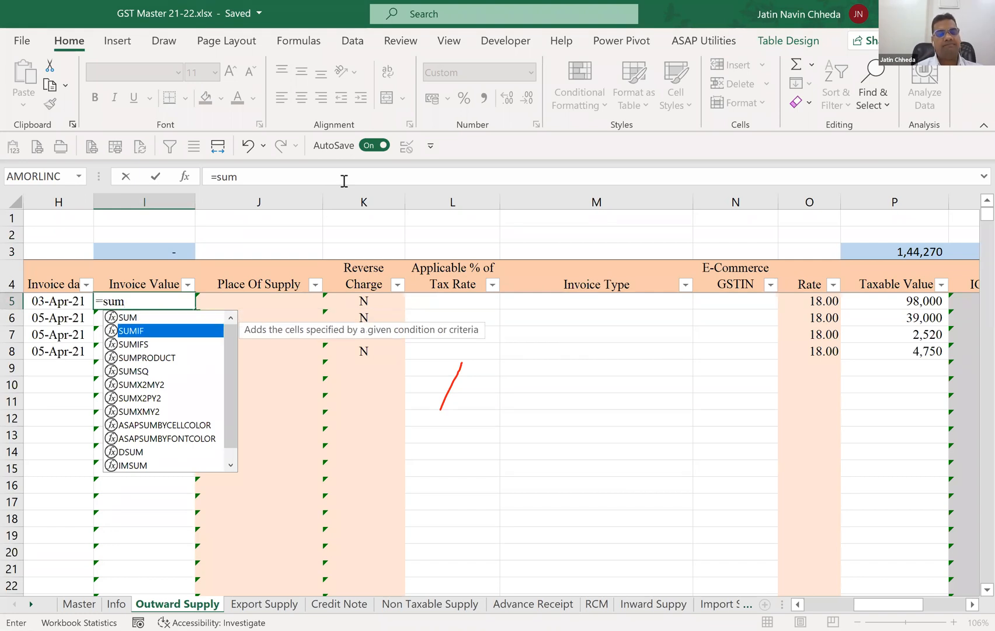
key("Down")
key("Tab")
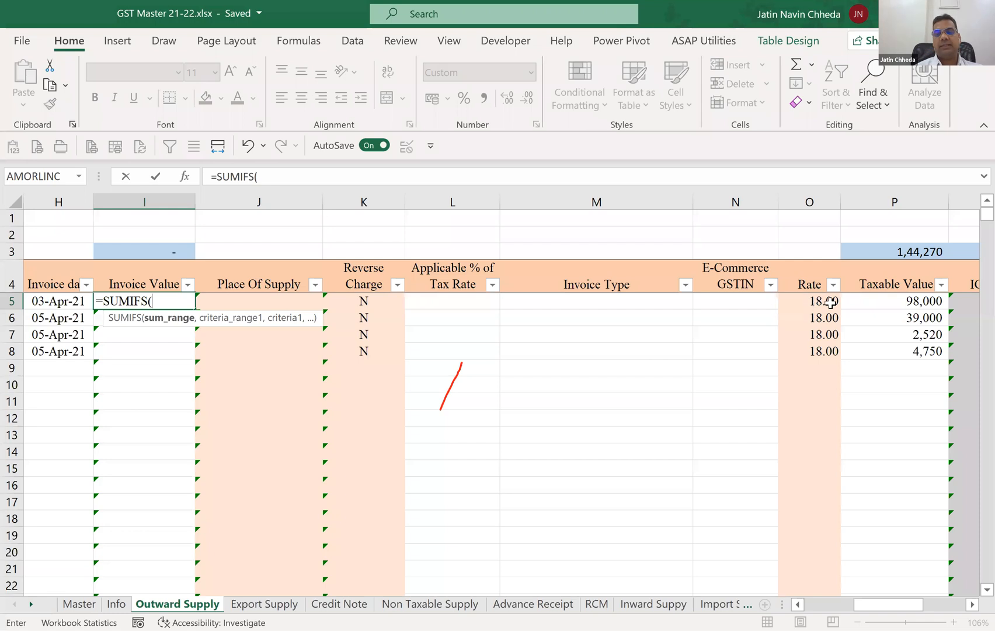
Supply the full Taxable Value through CESS columns of the Sales table as the SUMIFS sum range.
left_click(861, 299)
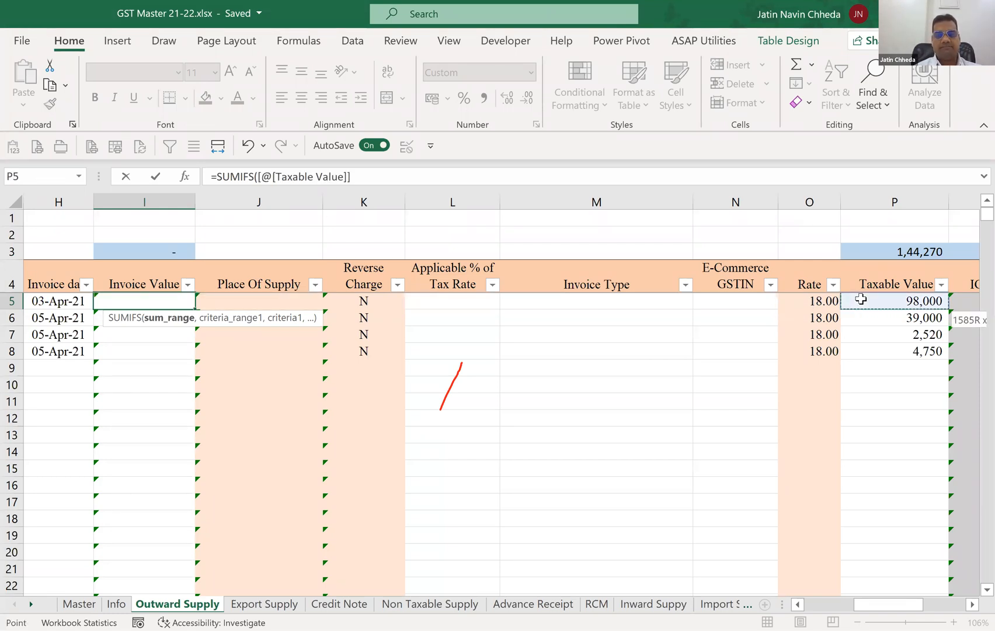
key("ctrl+shift+Right")
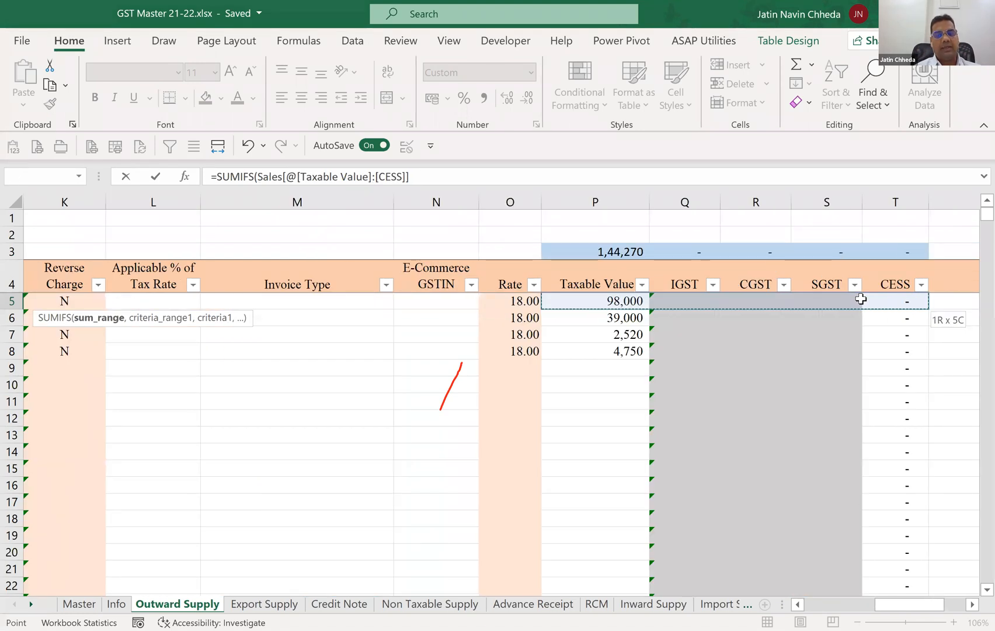
key("ctrl+shift+Down")
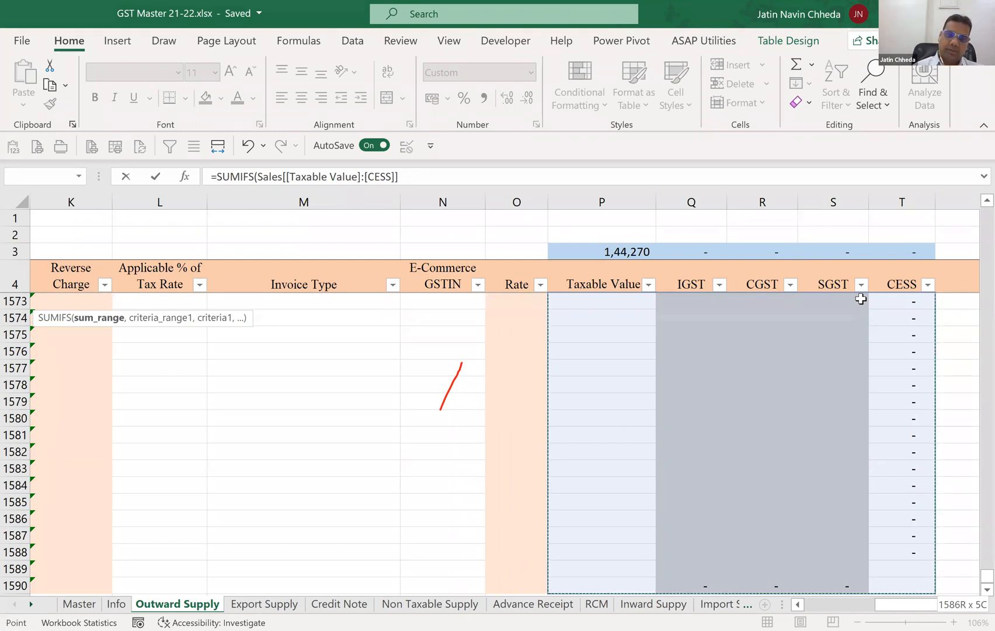
type(",")
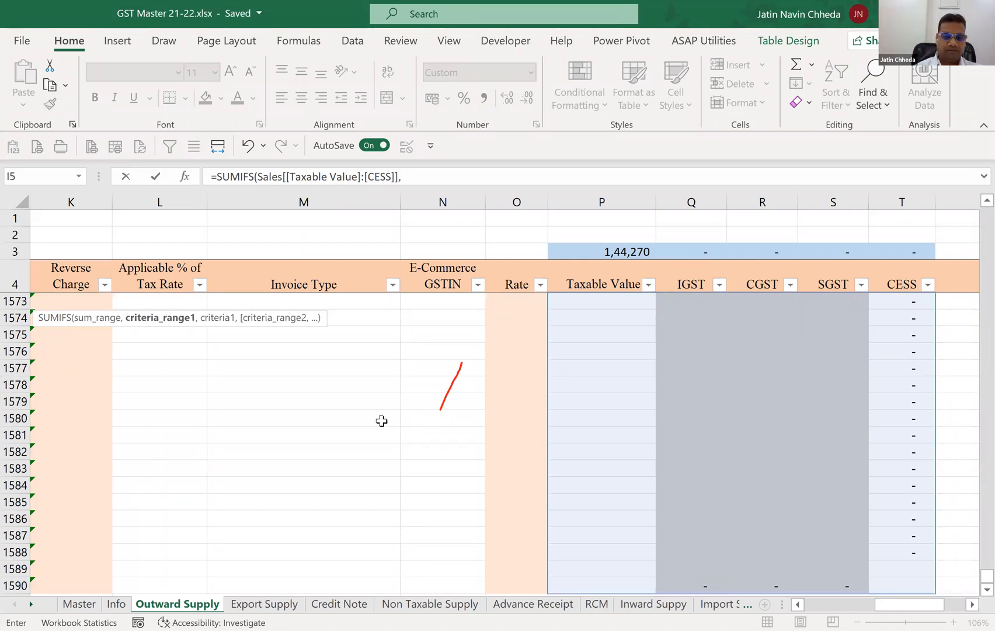
Try to complete I5 as =SUMIFS(Sales[[Taxable Value]:[CESS]],[Invoice Number],[@[Invoice Number]]), then discard the entry.
scroll(554, 467, "up", 3)
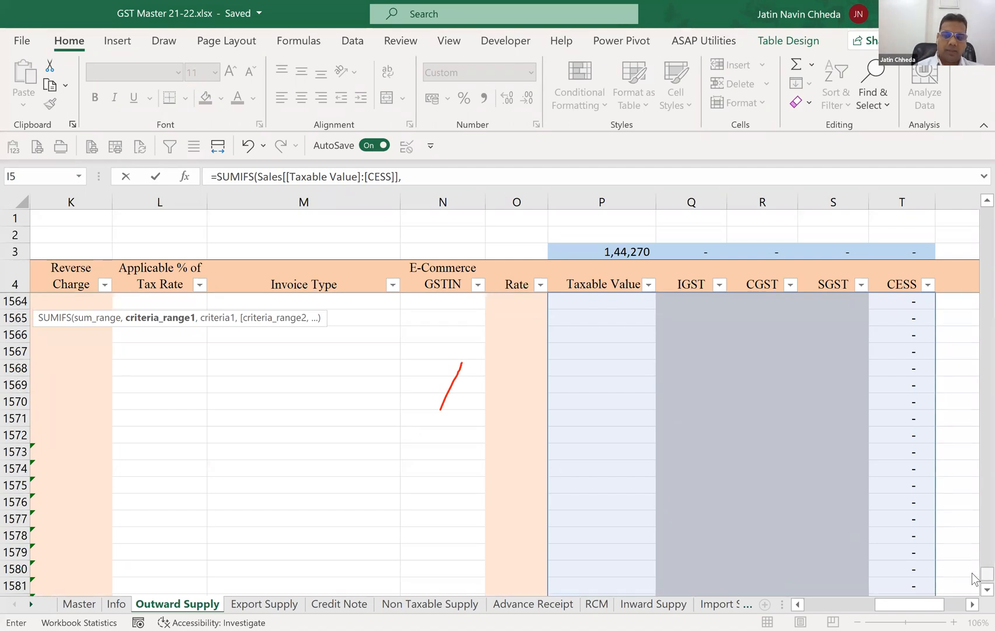
left_click_drag(986, 578, 986, 211)
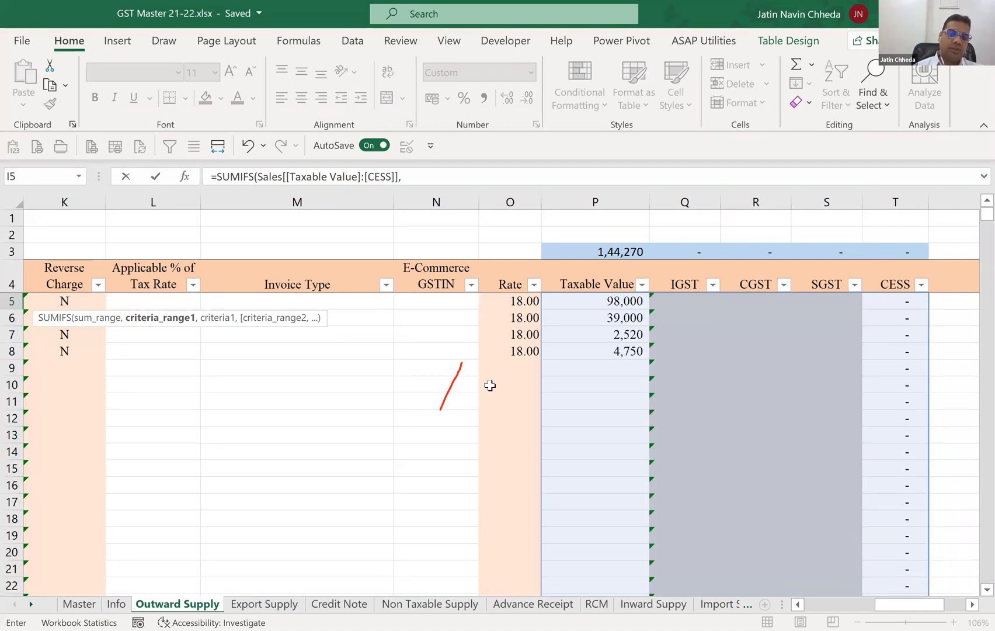
left_click_drag(902, 604, 832, 603)
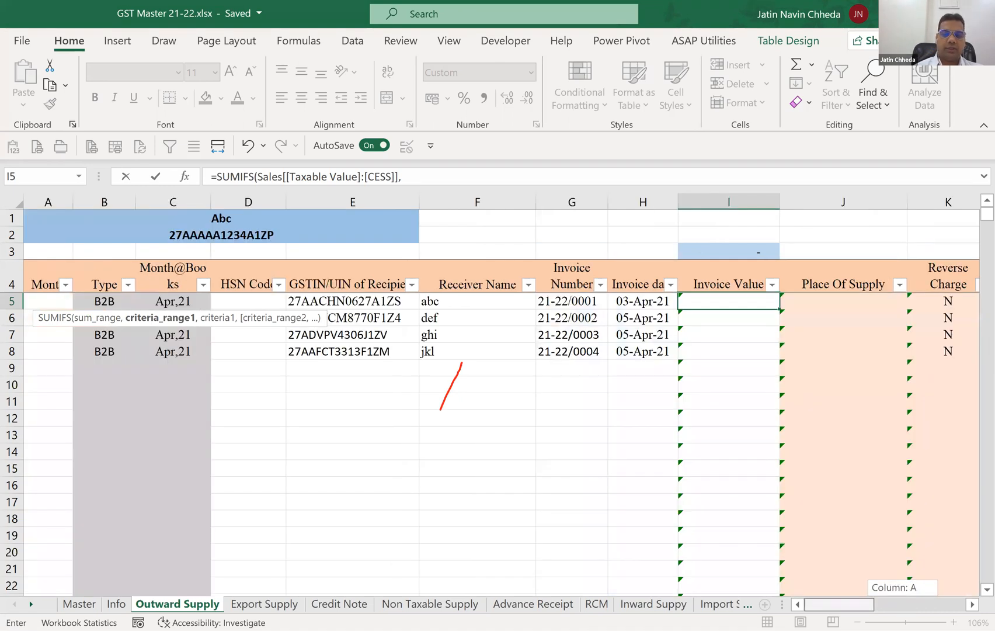
left_click(561, 301)
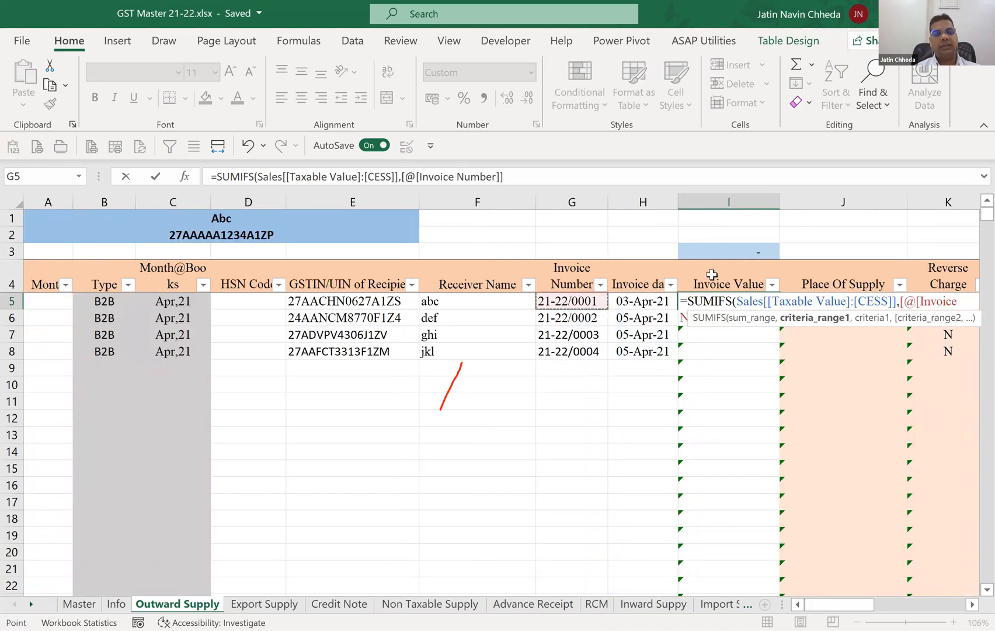
key("ctrl+shift+Down")
key("ctrl+shift+Down")
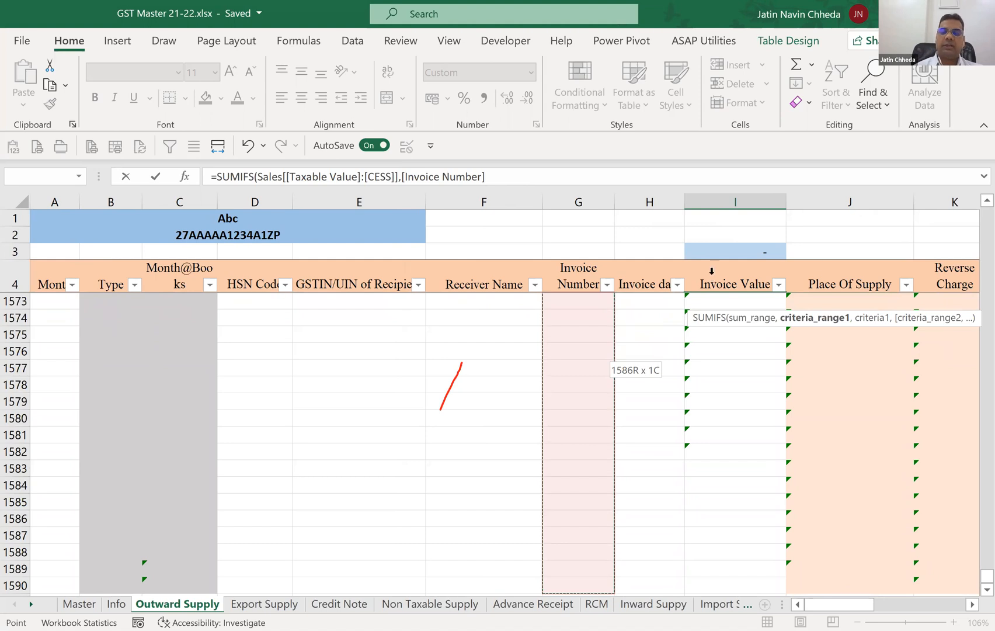
type(",")
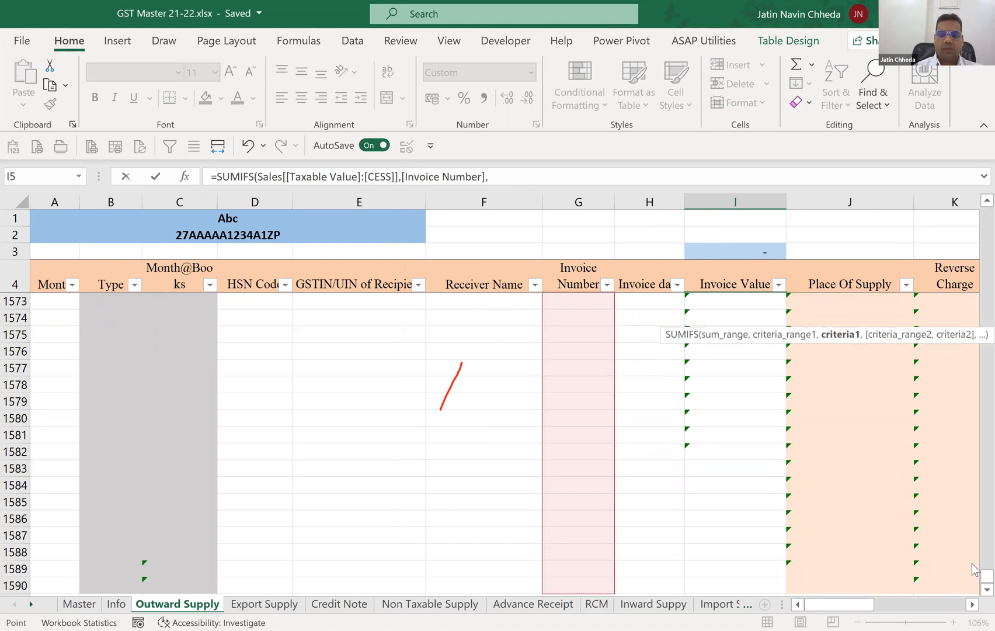
key("Left")
key("Left")
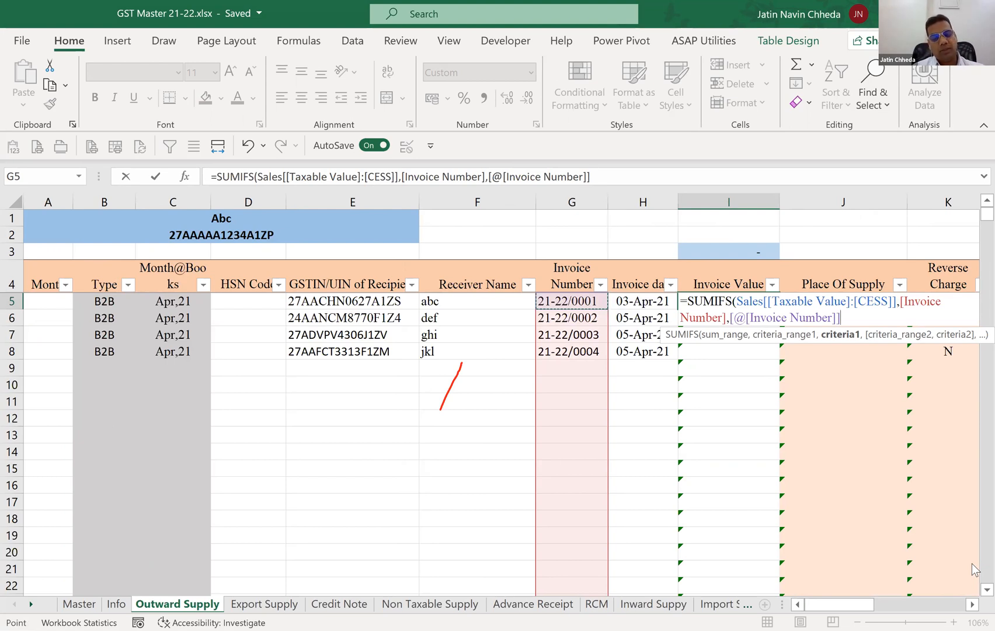
type(")")
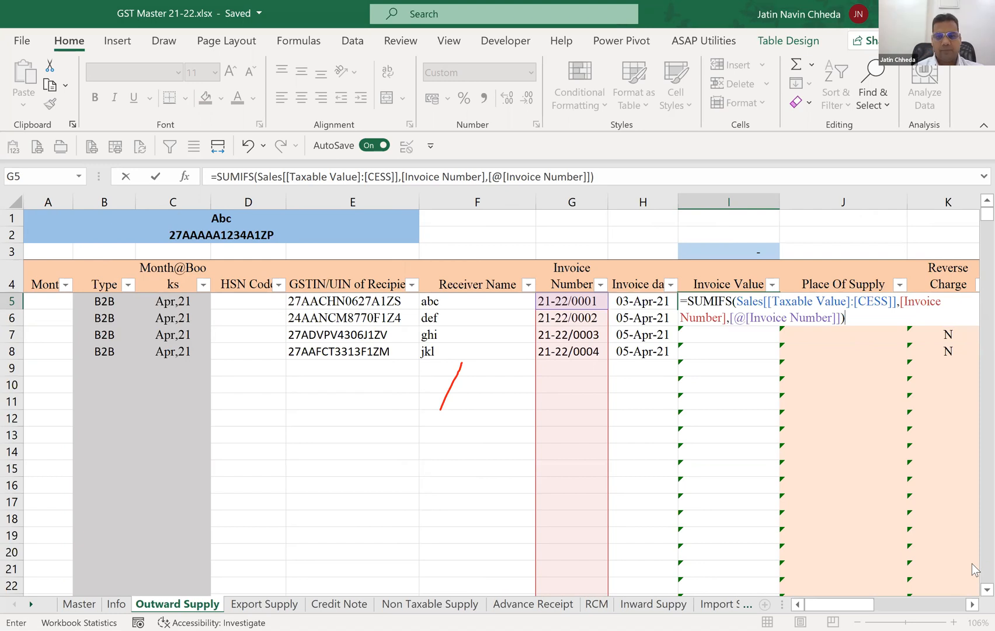
key("Return")
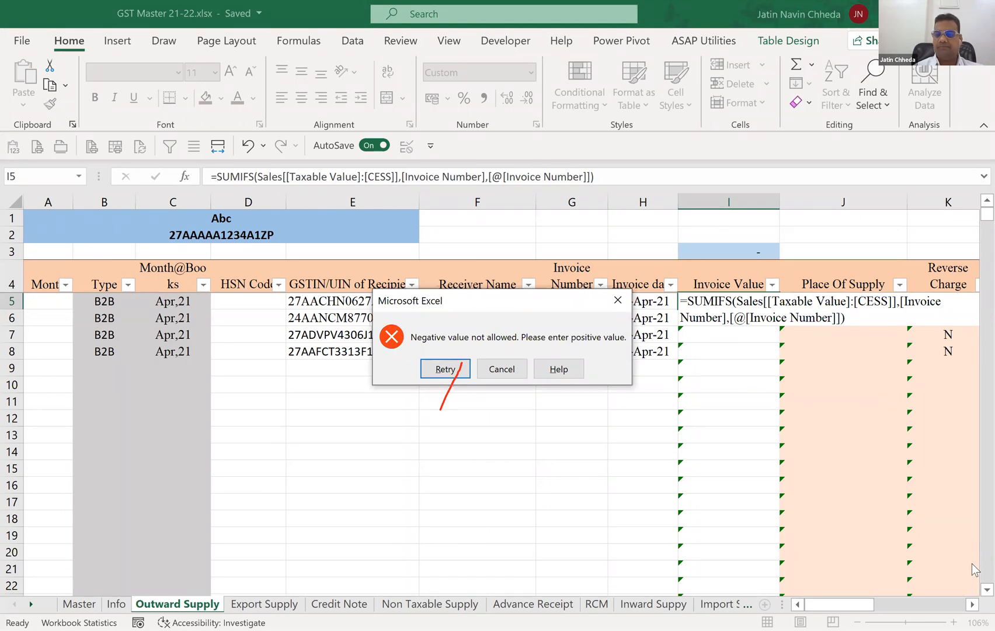
key("Return")
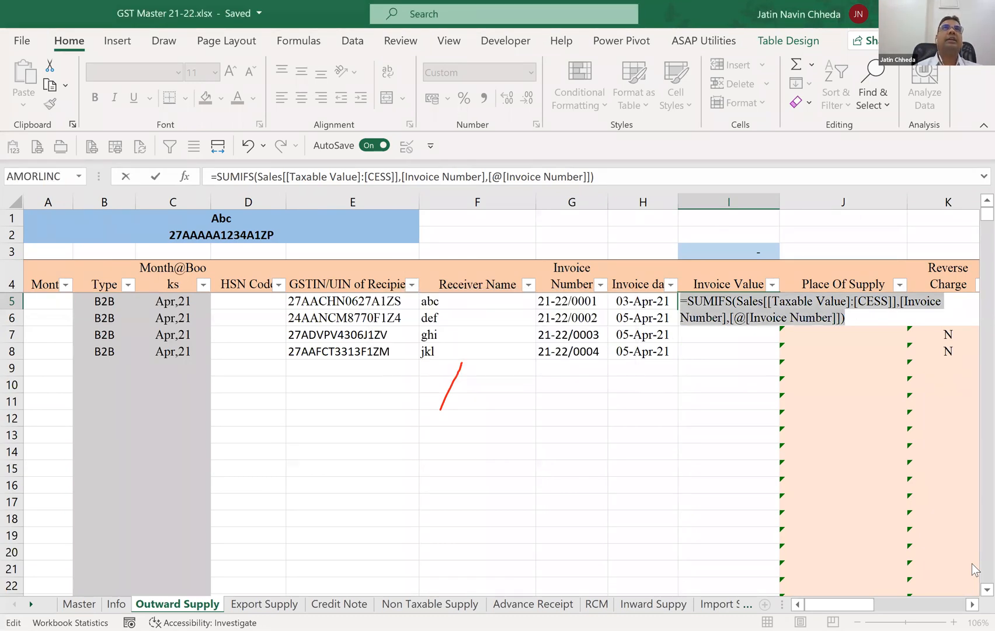
key("Escape")
Review the row 5 fields from Invoice Value across to the tax columns.
key("Right")
key("Right")
key("Right")
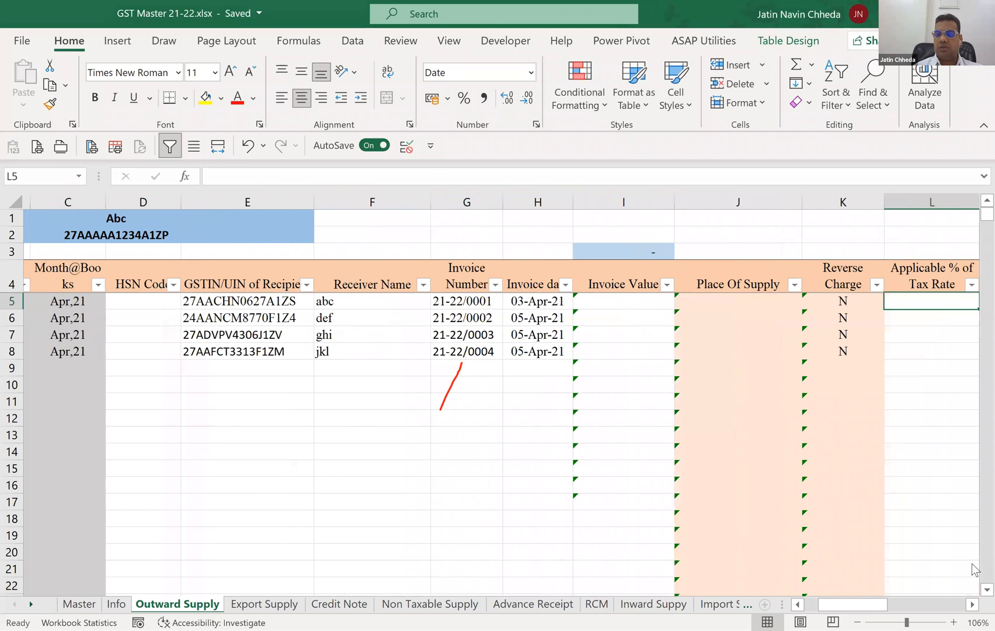
key("Right")
key("Right")
key("Right")
key("Right")
key("Right")
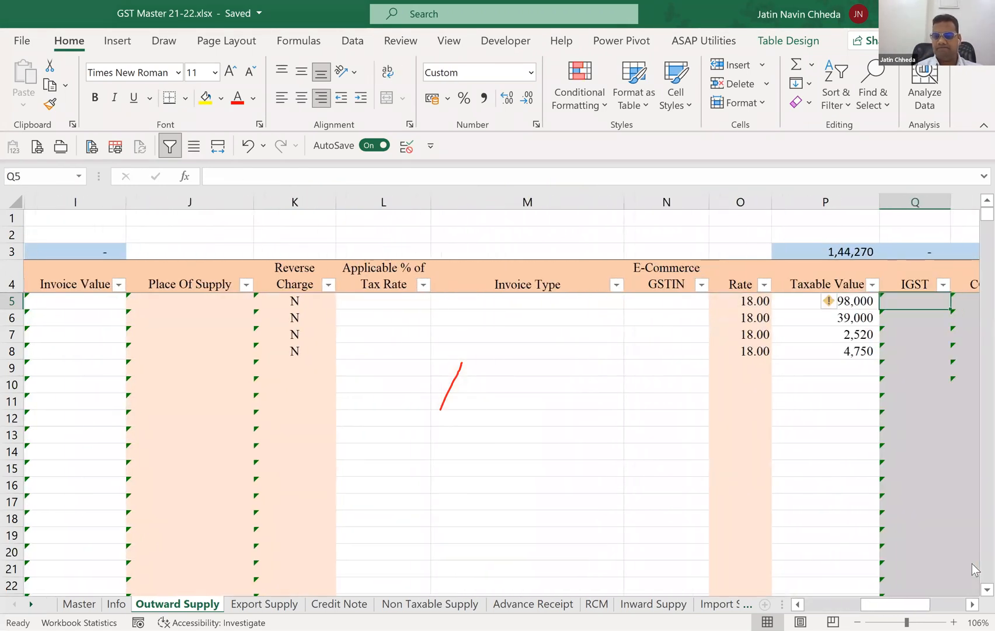
key("Right")
key("Right")
key("Left")
key("Left")
key("Left")
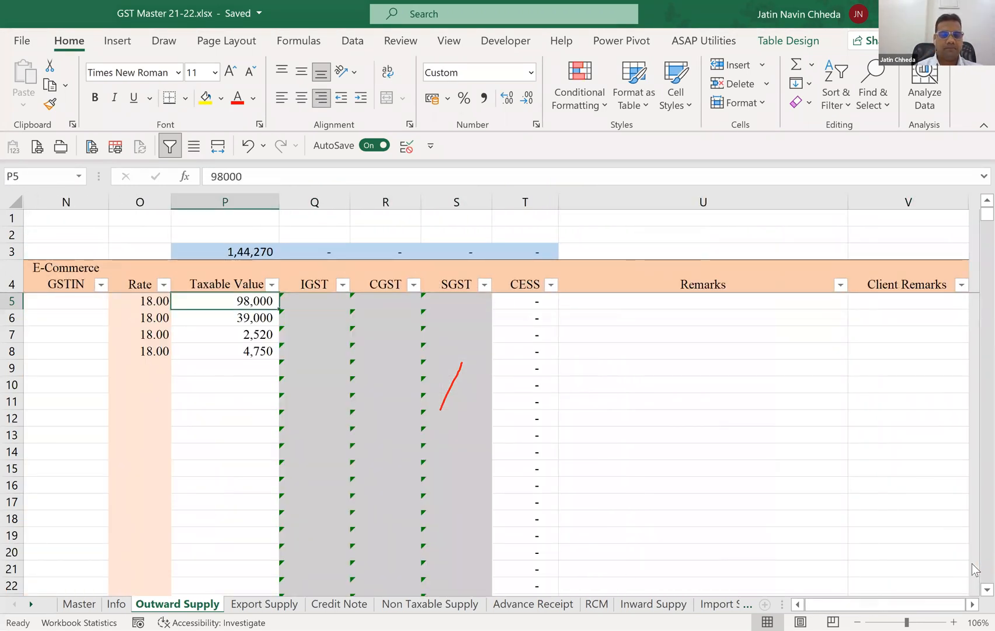
key("Left")
key("Left")
key("Left")
key("Left")
key("Left")
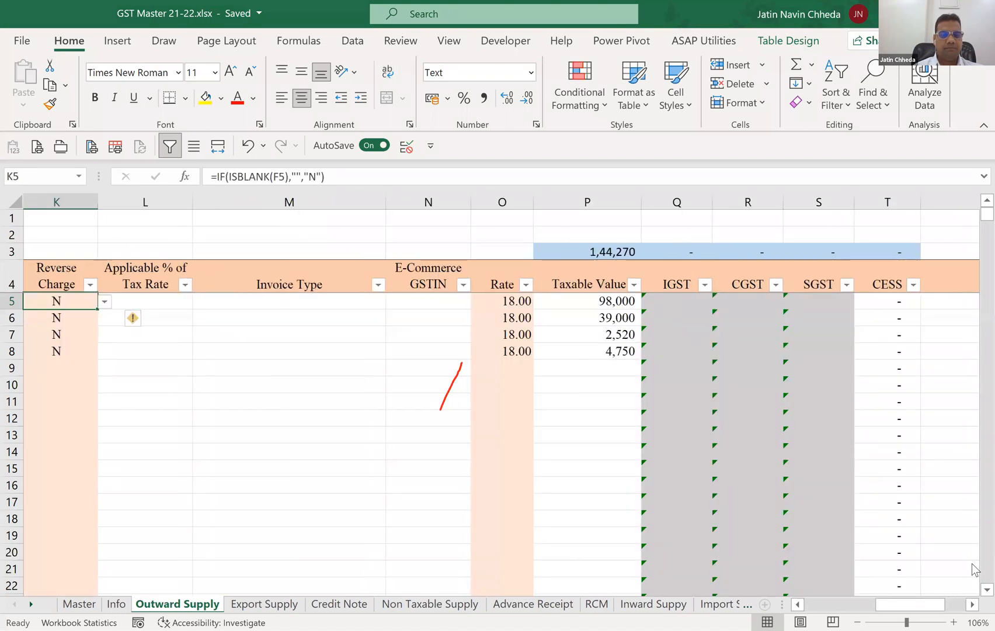
key("Left")
key("Left")
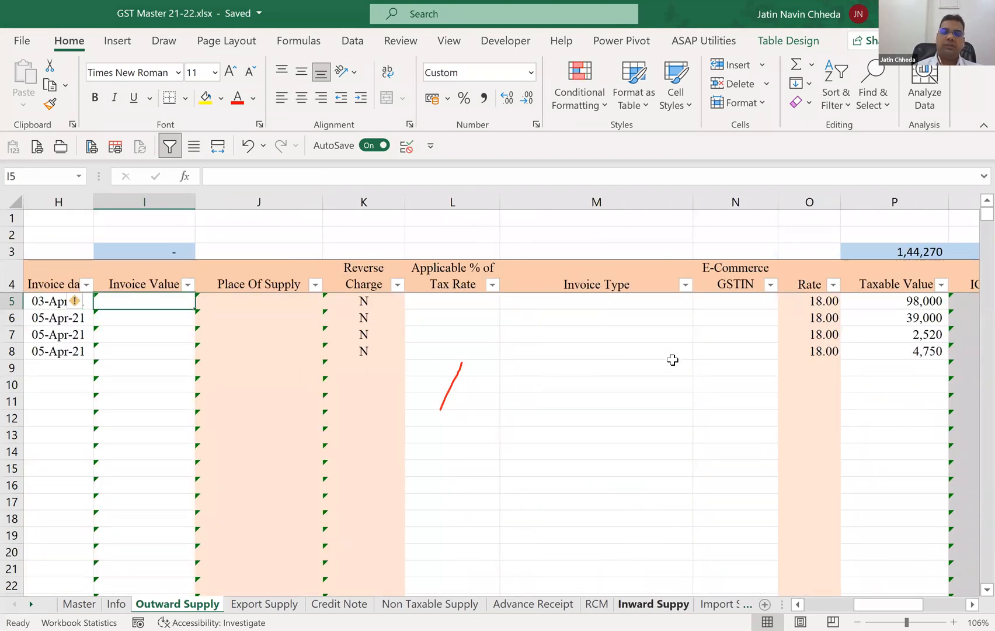
Change the data validation of Invoice Value cell I5 to allow any value.
left_click(352, 40)
left_click(651, 102)
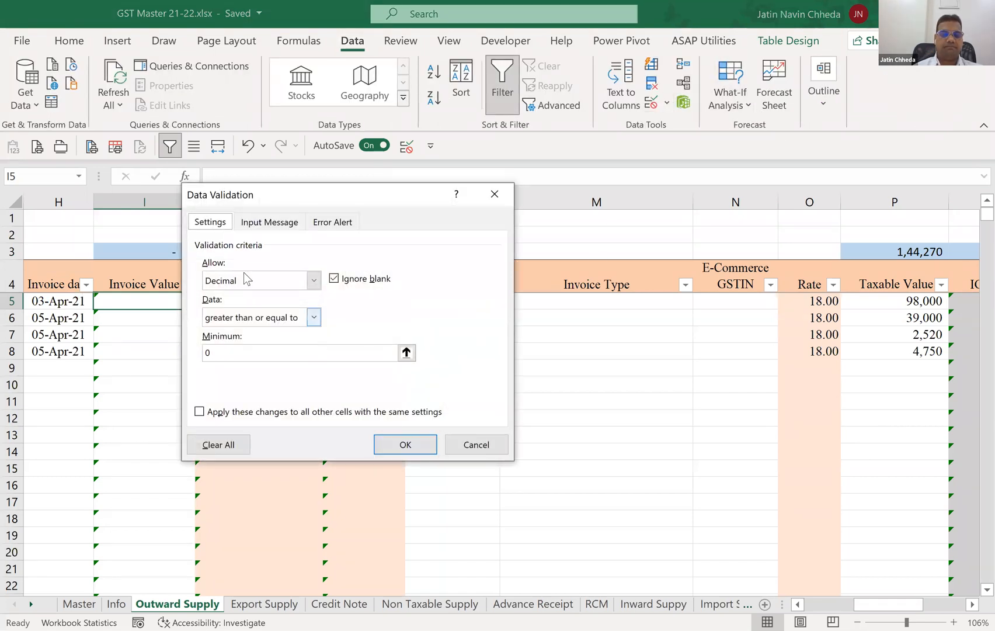
left_click(314, 281)
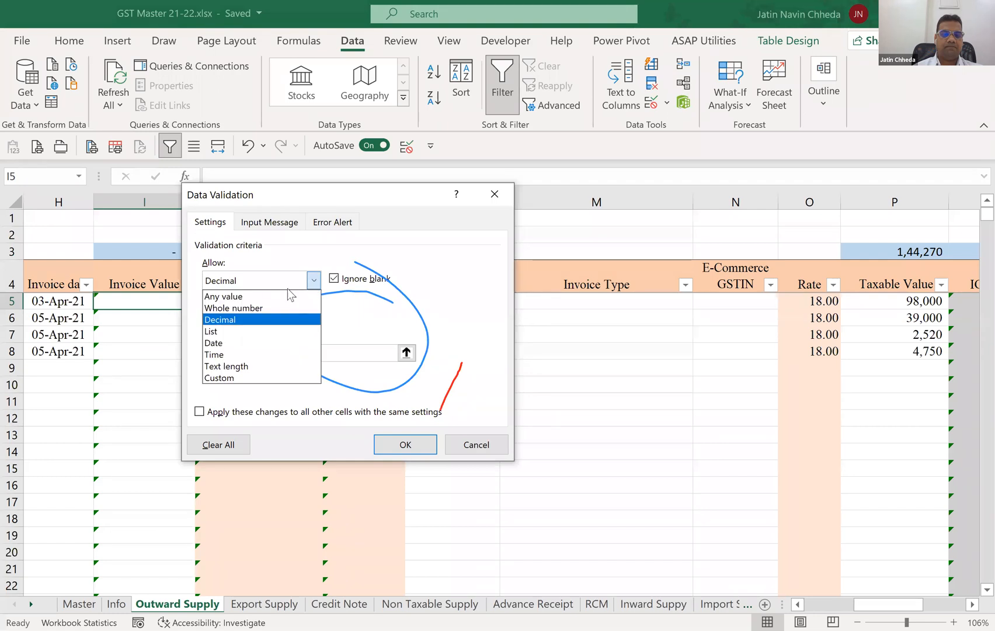
left_click(225, 296)
left_click(411, 451)
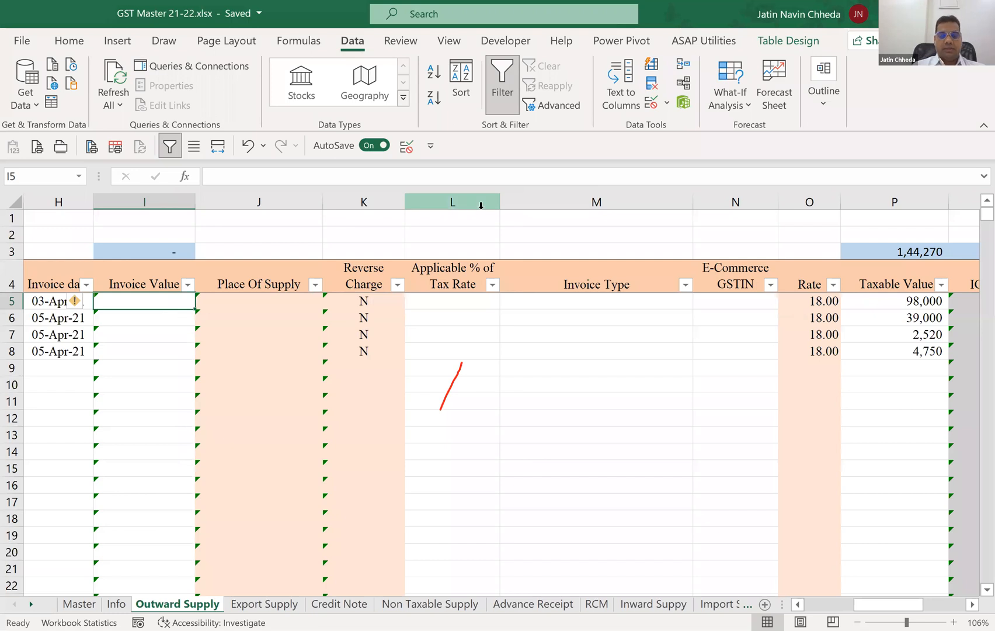
Start a SUMIFS formula in I5 with the full Taxable Value through CESS columns as the sum range.
type("=s")
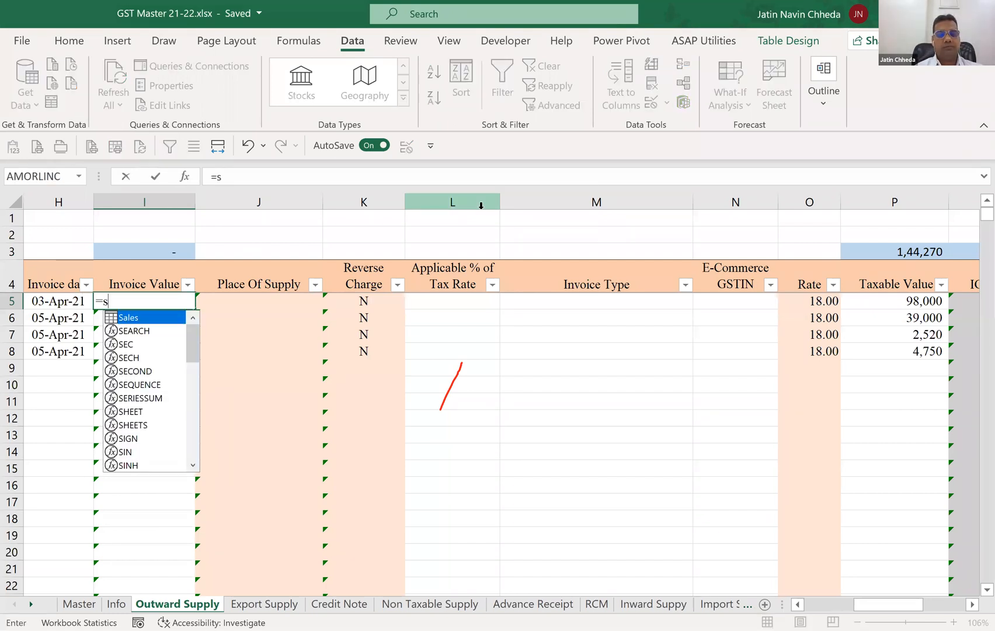
type("umifs(")
key("Tab")
key("Right")
key("Right")
key("Right")
key("Right")
key("Right")
key("Right")
key("Right")
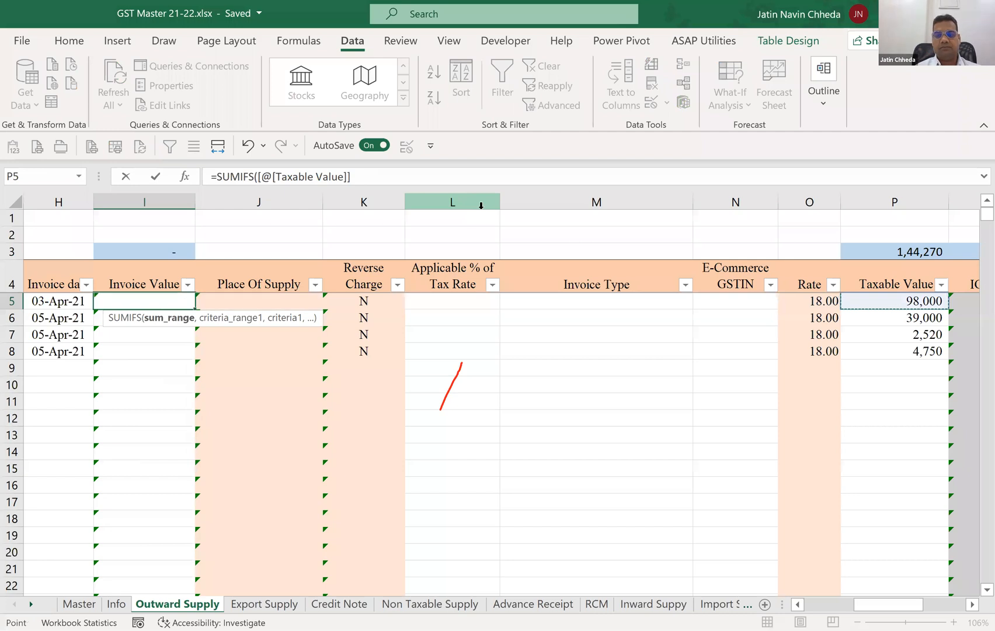
key("ctrl+shift+Right")
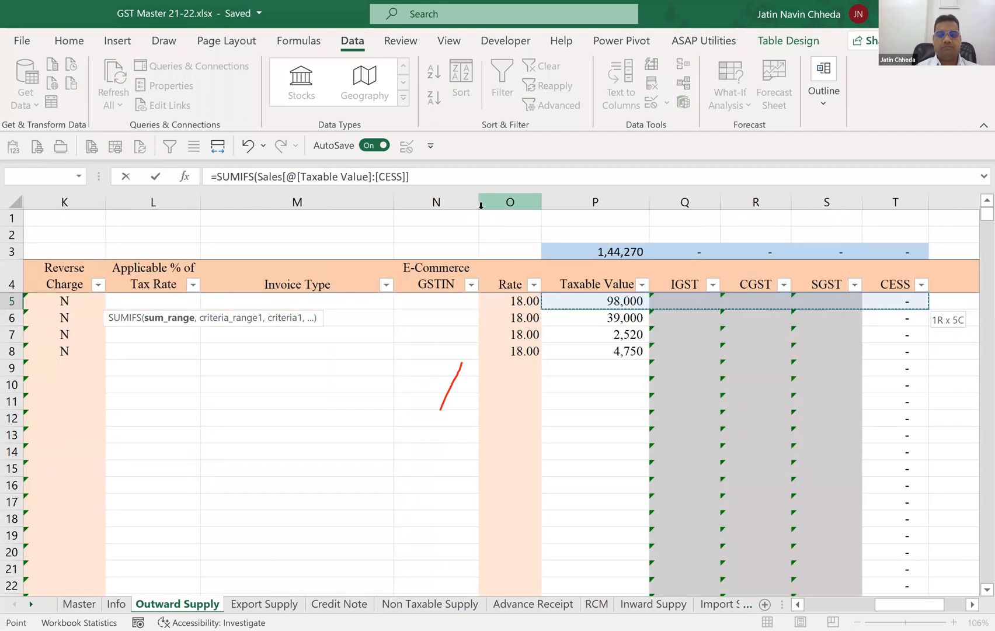
key("ctrl+shift+Down")
type(",[@[Invoice date")
Try to finish the I5 SUMIFS with the full Invoice Number column as criteria range and [@[Invoice Number]] as criterion.
key("Left")
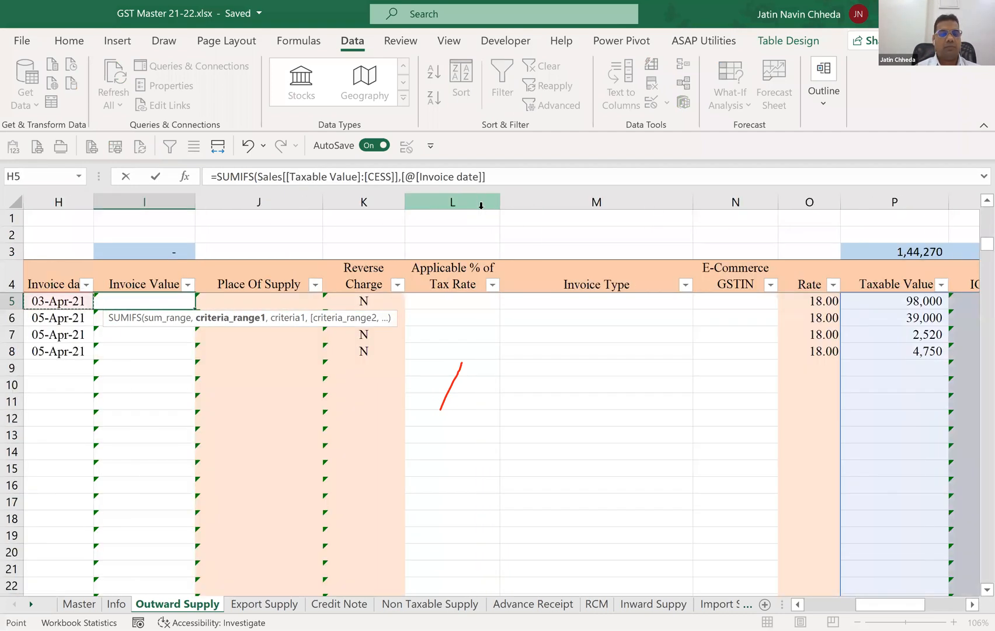
key("Left")
key("Left")
key("Right")
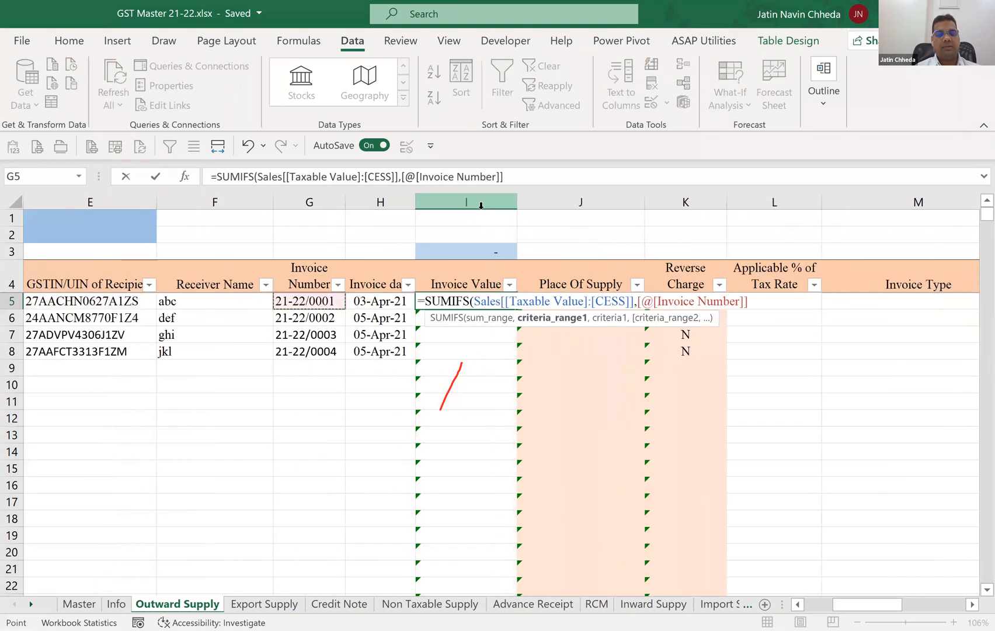
key("ctrl+shift+Down")
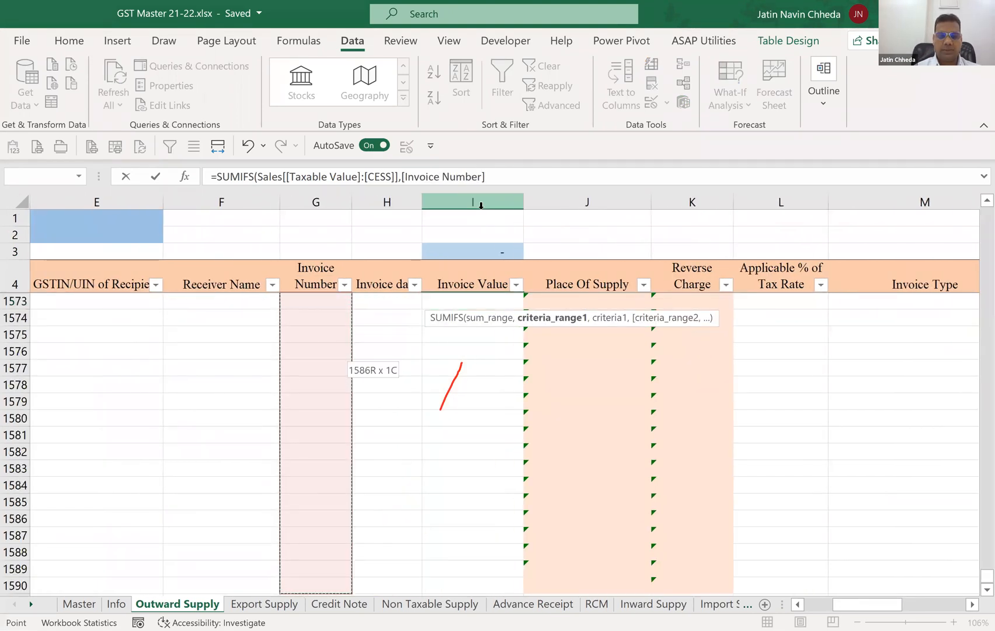
type(",")
key("Left")
key("Left")
type(")")
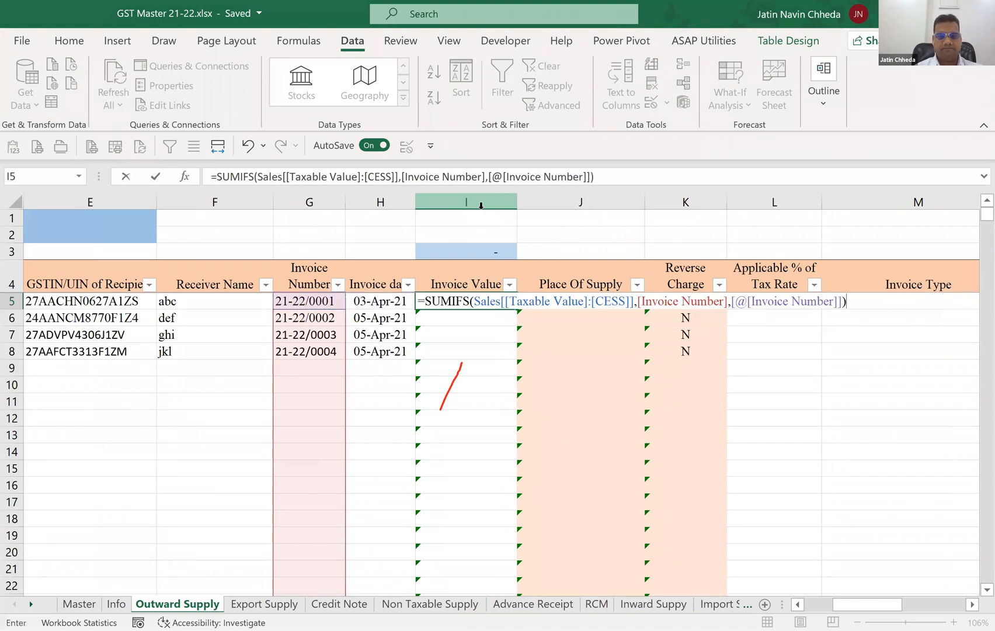
key("Return")
key("Up")
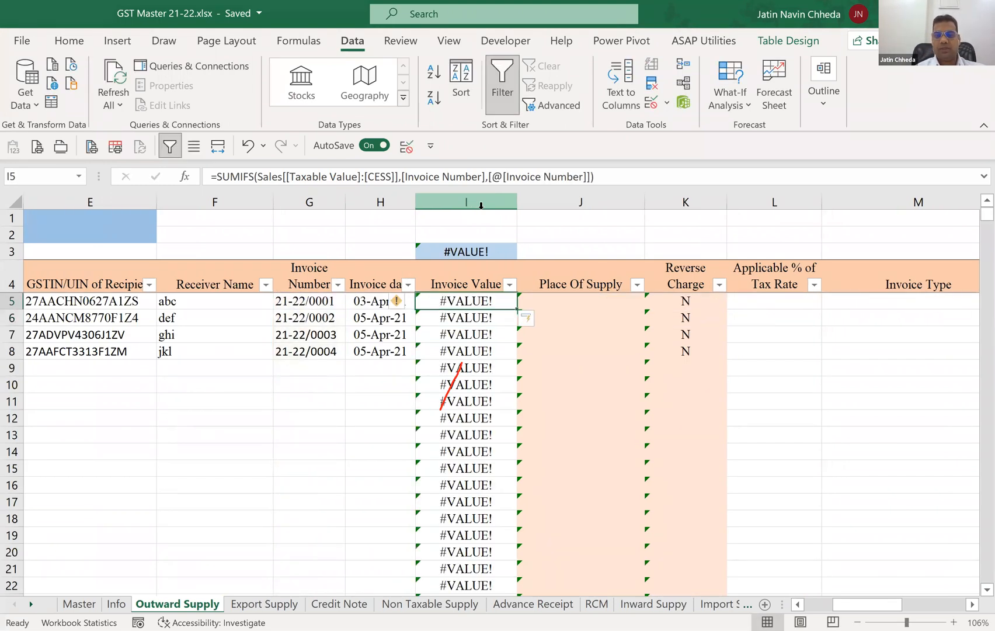
Enter 0 for IGST, CGST and SGST in row 5.
key("Right")
key("Right")
key("Left")
key("Left")
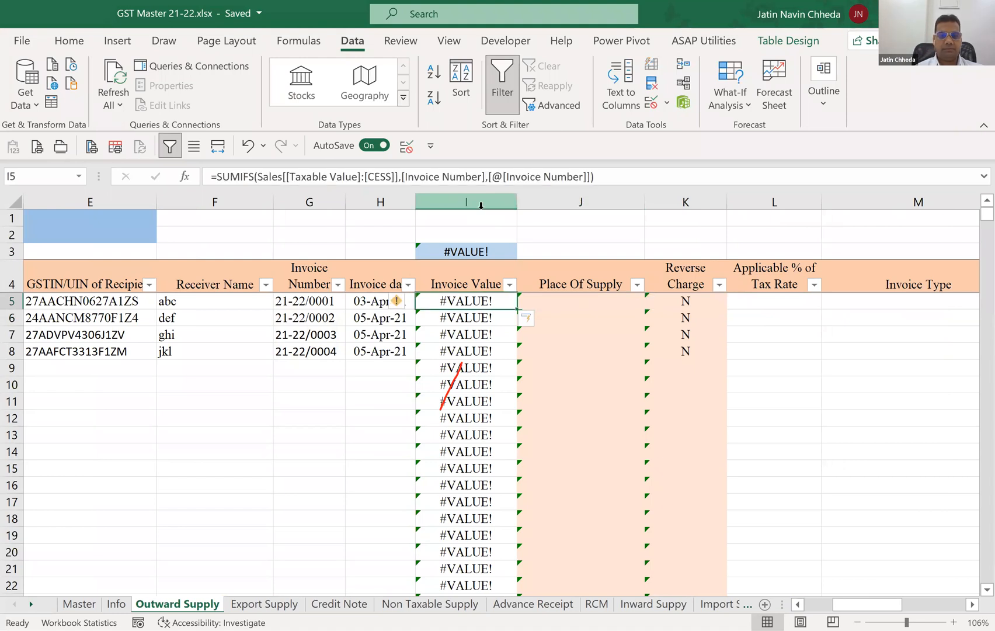
key("Right")
key("Right")
key("Right")
key("Right")
key("Right")
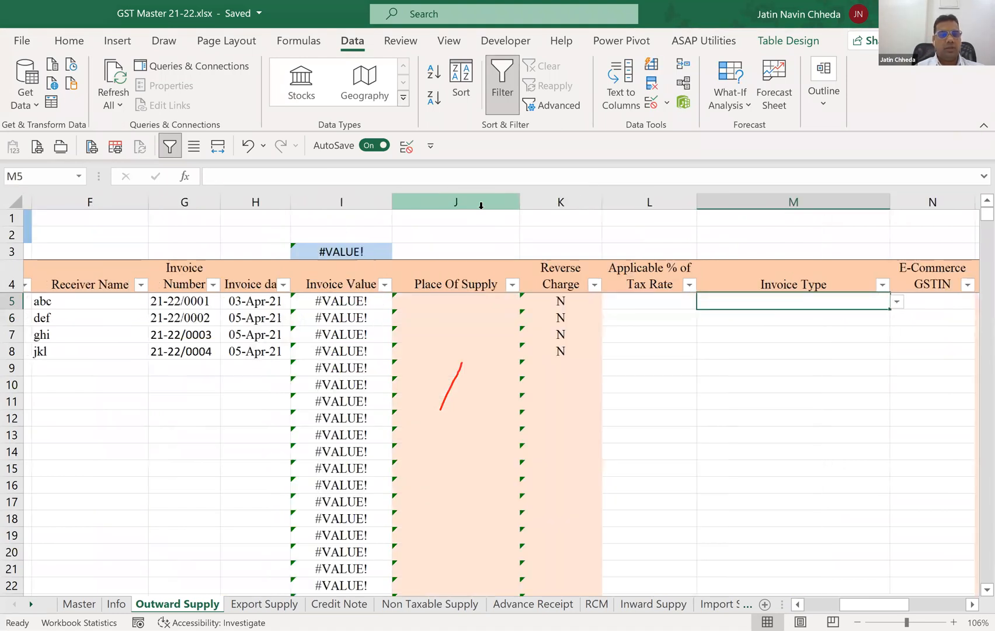
key("Right")
key("Right")
key("Right")
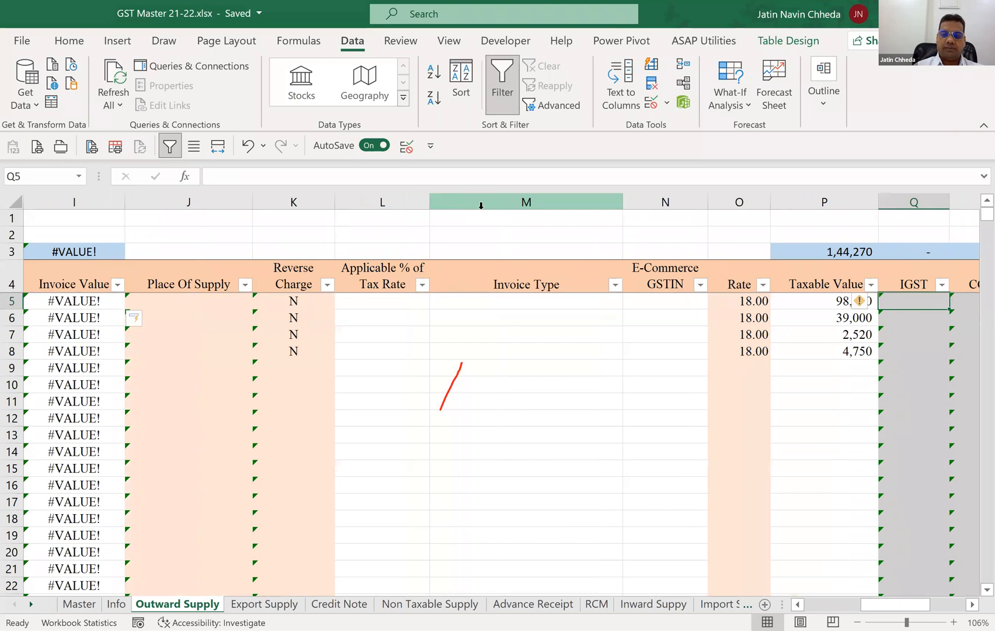
type("0")
key("Right")
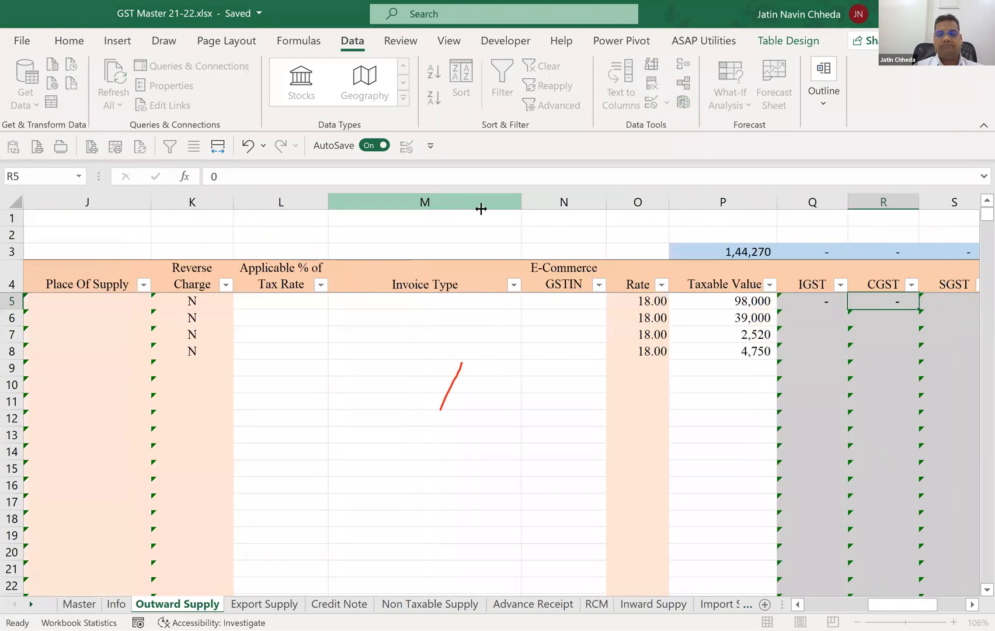
key("Right")
key("Right")
Examine the Invoice Value formula in I5 and the row 5 fields it refers to, from Invoice Number through the tax columns.
key("Left")
key("Left")
key("Left")
key("Left")
key("Left")
key("Left")
key("Left")
key("Left")
key("Left")
key("Left")
key("Left")
key("Left")
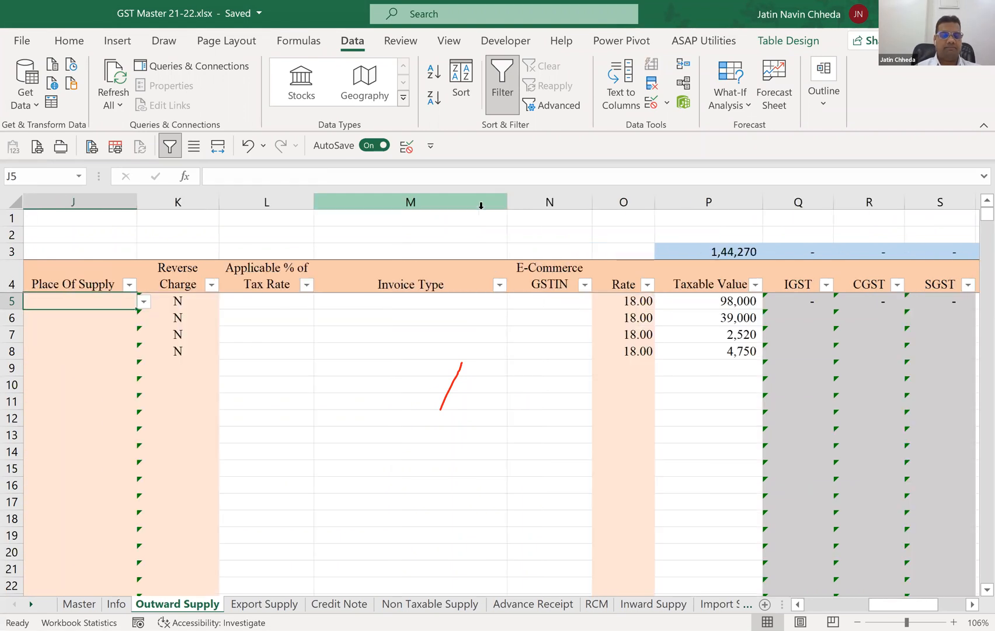
key("Right")
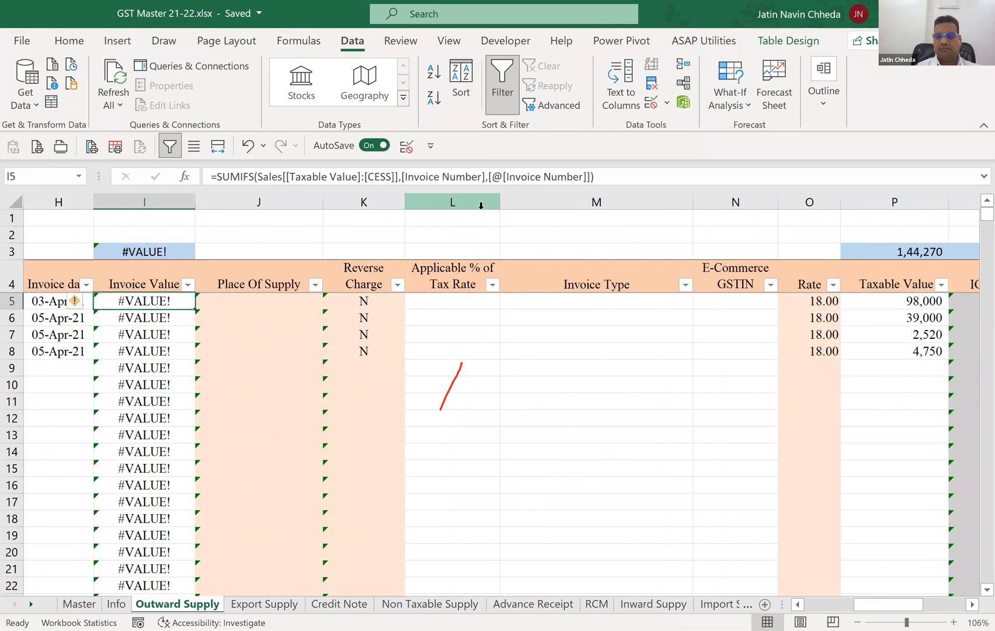
key("Right")
key("Right")
key("Right")
key("Right")
key("Right")
key("Right")
key("Right")
key("shift+Right")
key("shift+Right")
key("shift+Right")
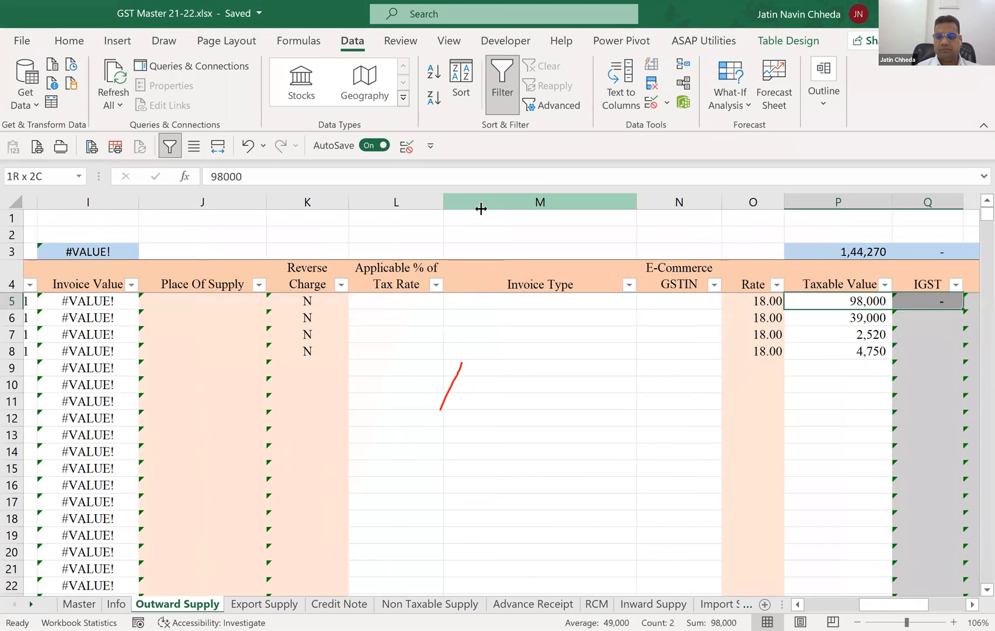
key("Left")
key("Left")
key("Left")
key("Left")
key("Left")
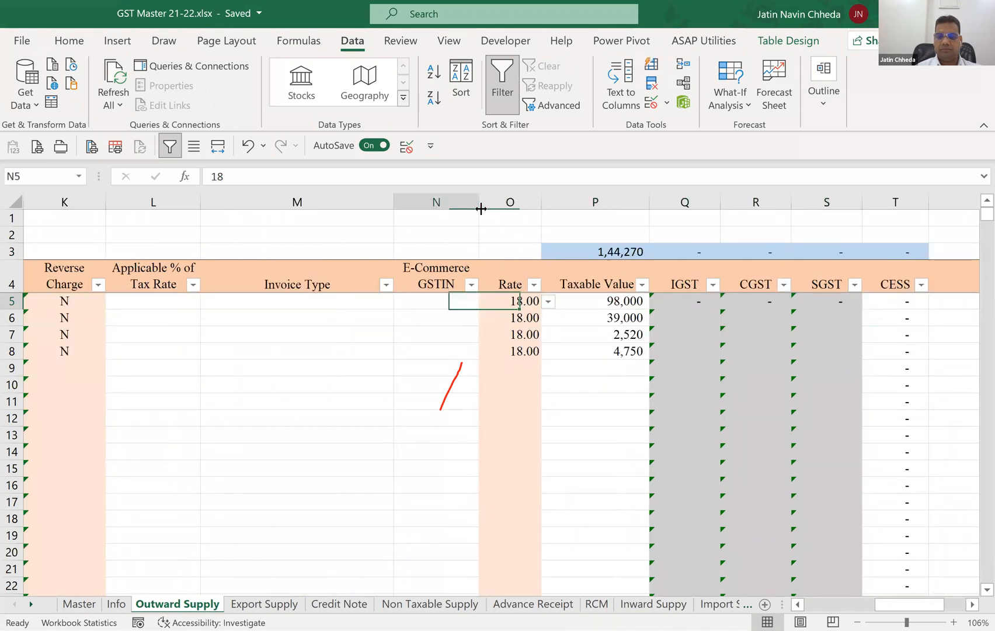
key("Left")
key("Left")
key("Left")
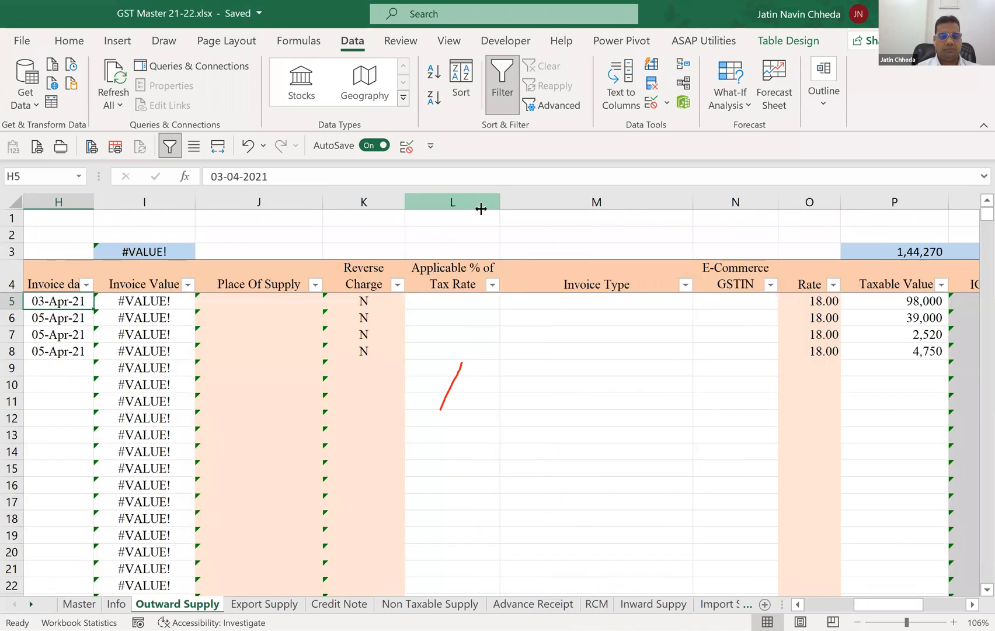
key("Left")
key("Right")
key("Right")
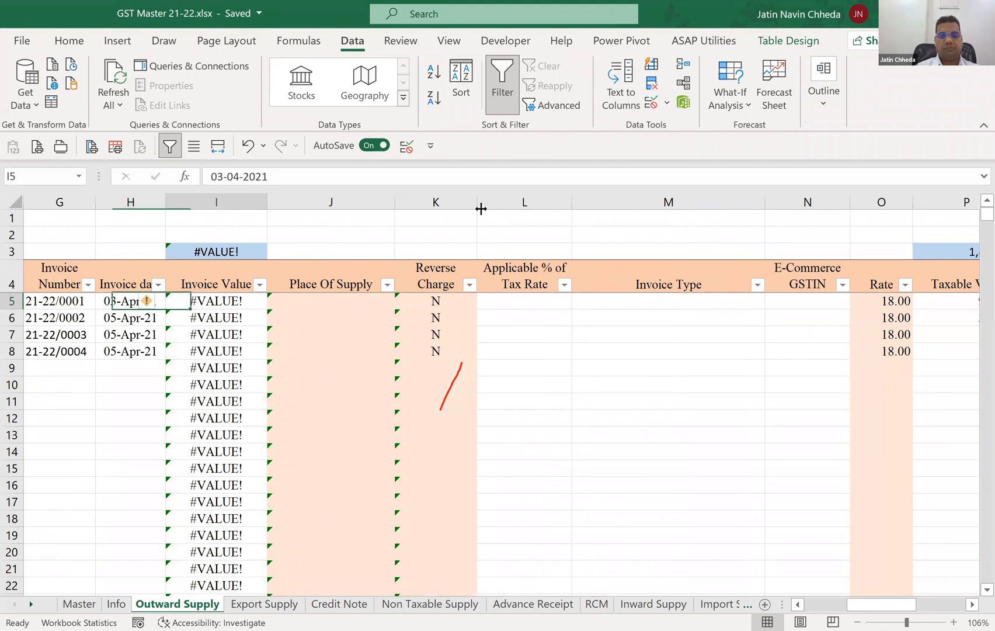
Clear the SUMIFS formulas from the Invoice Value column from I5 down.
key("ctrl+shift+Down")
key("Delete")
key("ctrl+Up")
key("Down")
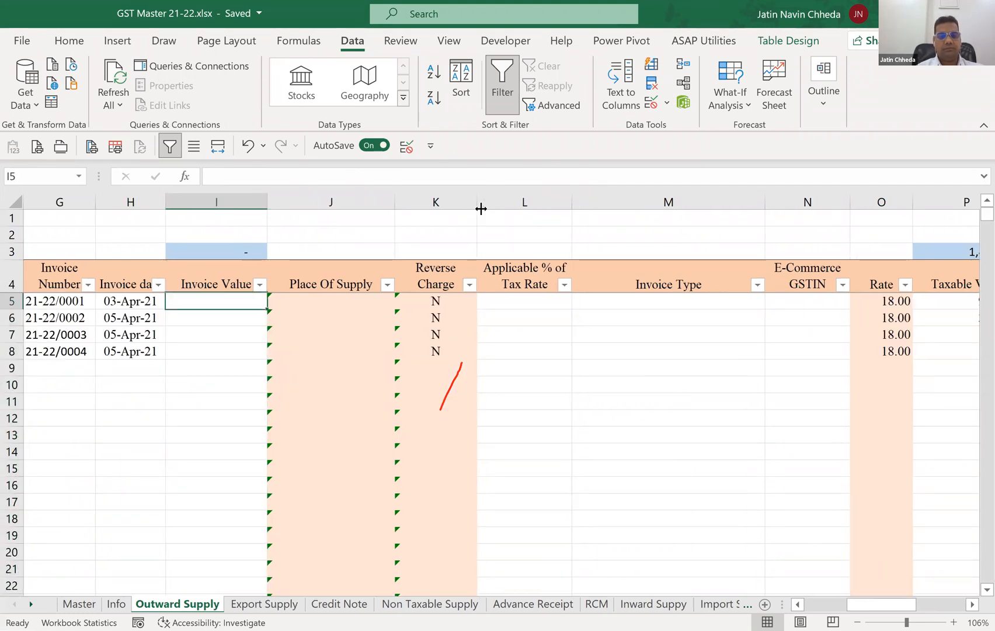
Start a SUMIFS formula in I5 with only the current row's Taxable Value through CESS cells as the sum range.
type("=s")
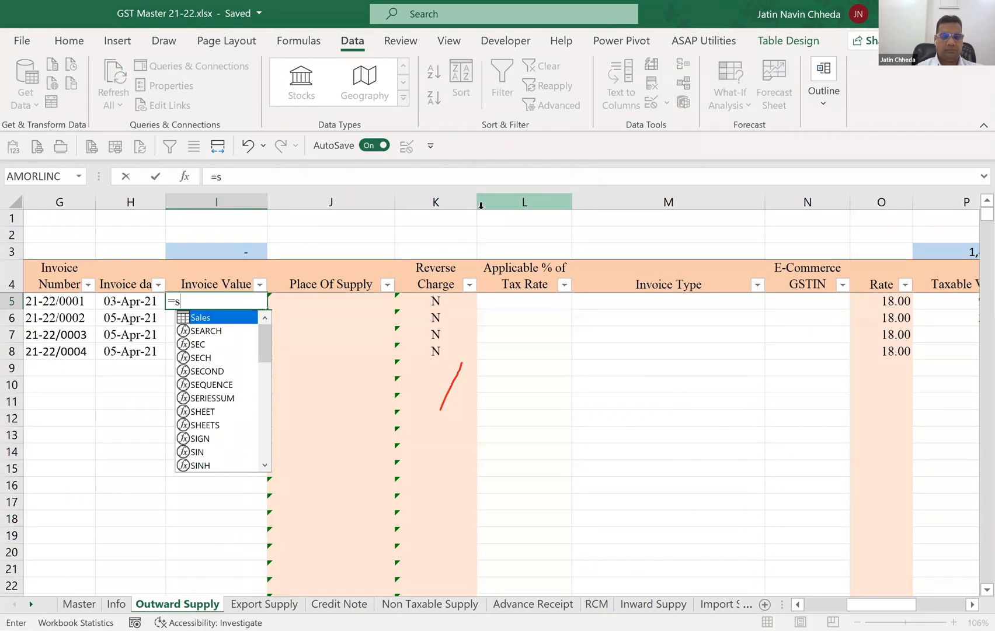
type("umifs(")
key("Right")
key("Right")
key("Right")
key("Right")
key("Right")
key("Right")
key("Right")
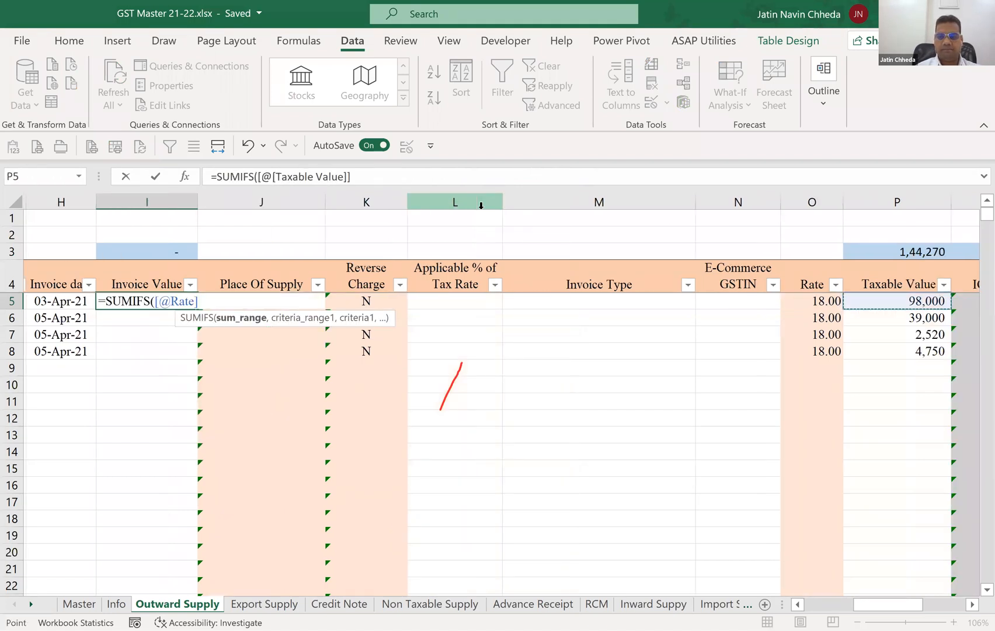
key("shift+Right")
key("shift+Right")
key("shift+Right")
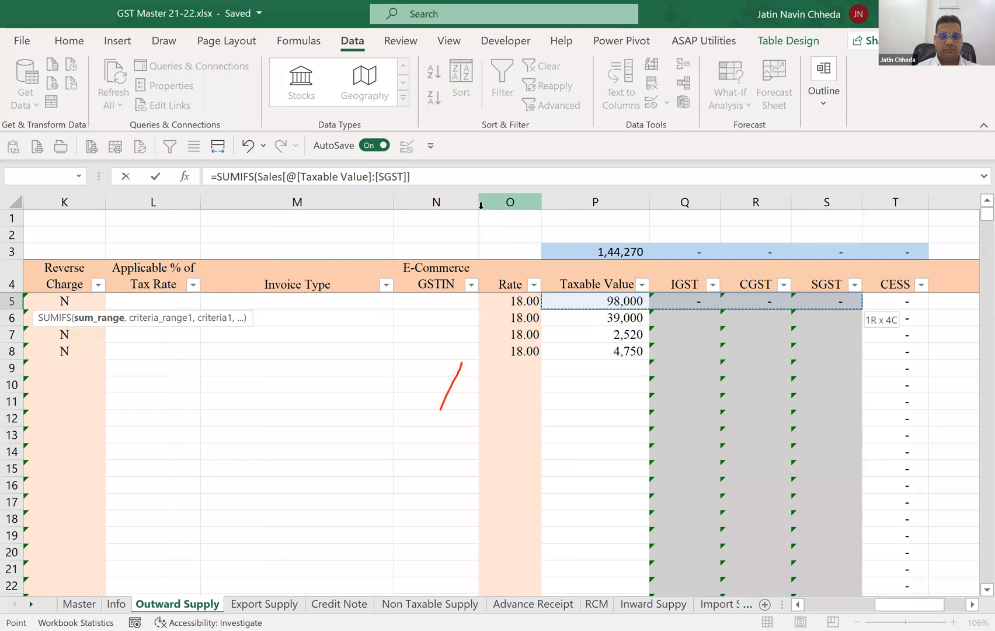
key("shift+Right")
Complete the I5 formula with [@[Invoice Number]] as both criteria range and criterion, then undo its automatic fill down the column.
type(",")
key("Left")
key("Left")
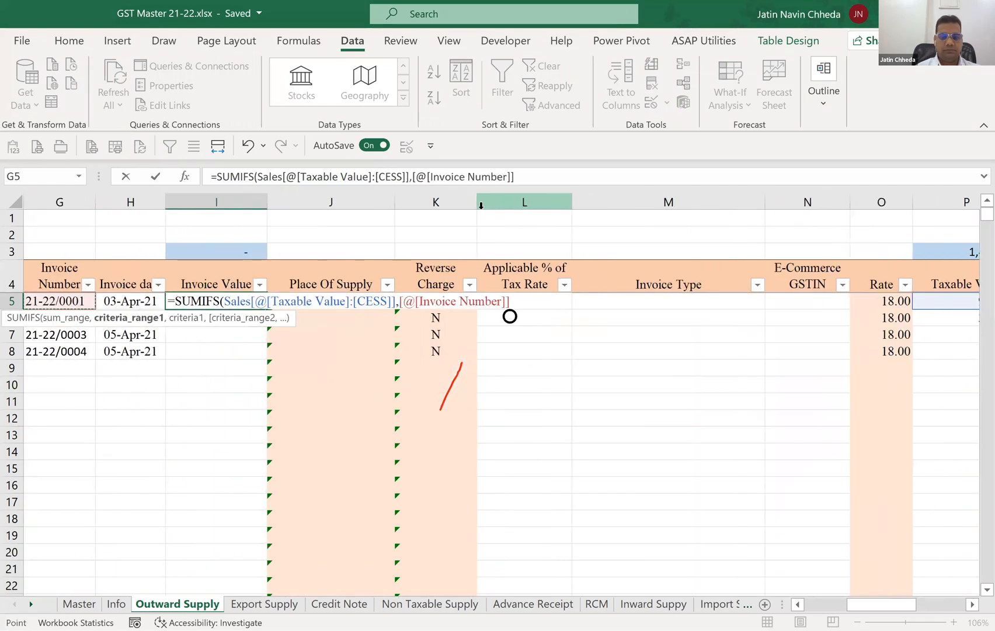
type(",")
key("Left")
key("Left")
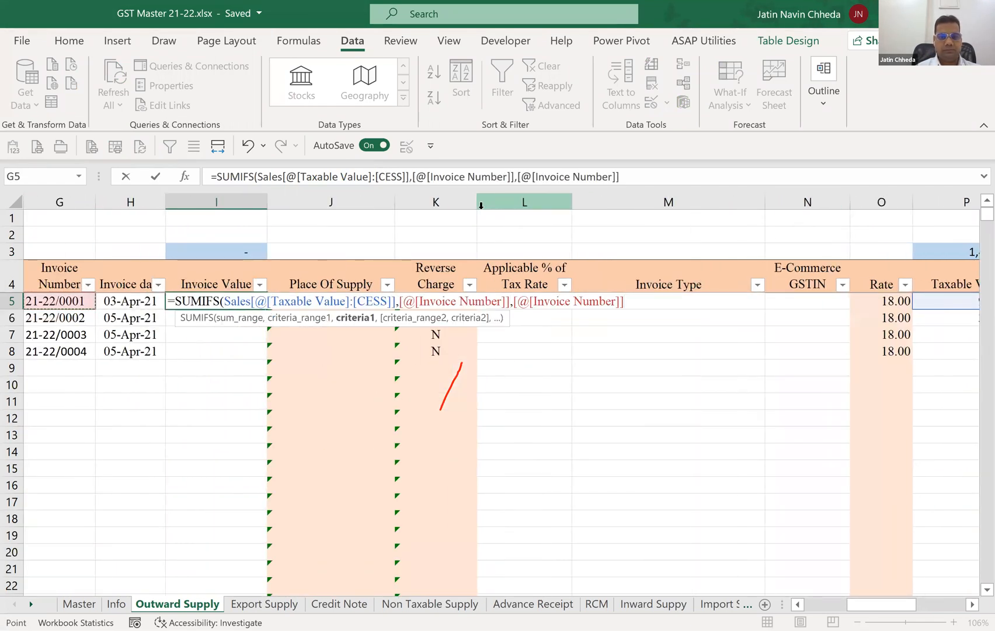
type(")")
key("ctrl+Return")
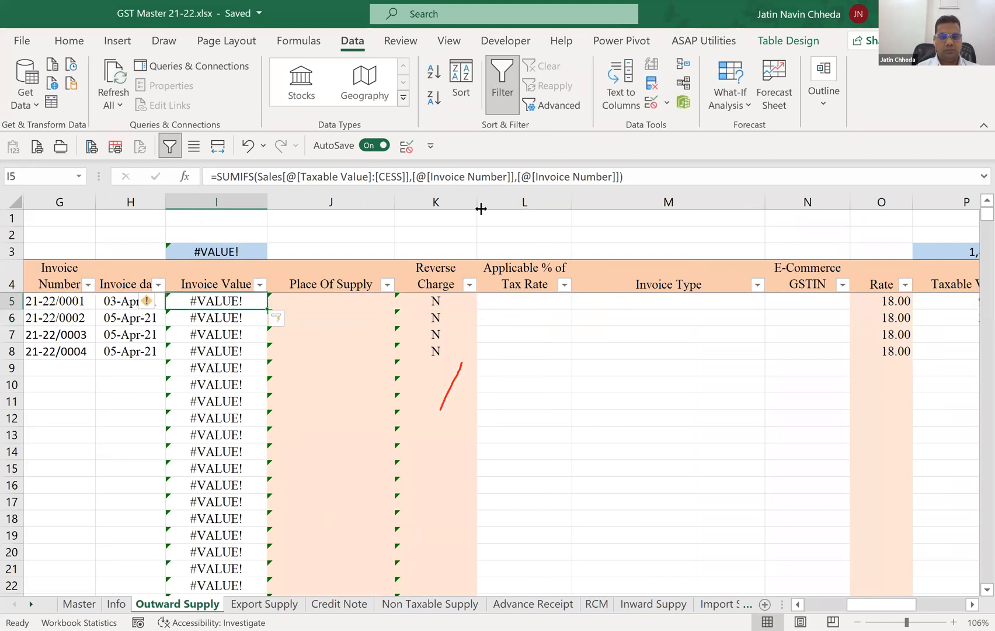
key("ctrl+z")
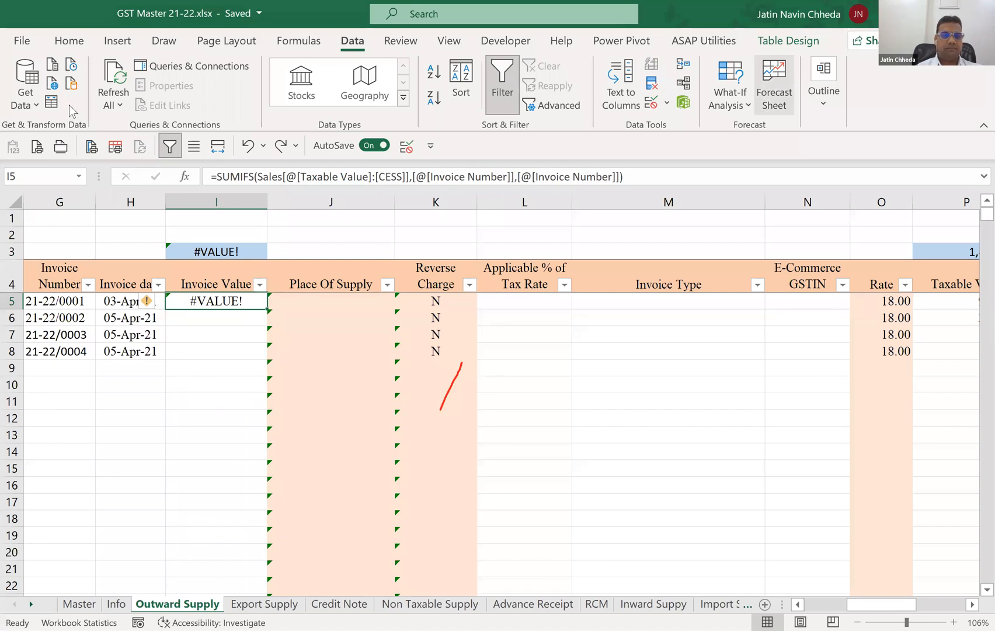
Convert the Sales table to a normal range and clear the formula from I5.
scroll(119, 101, "down", 7)
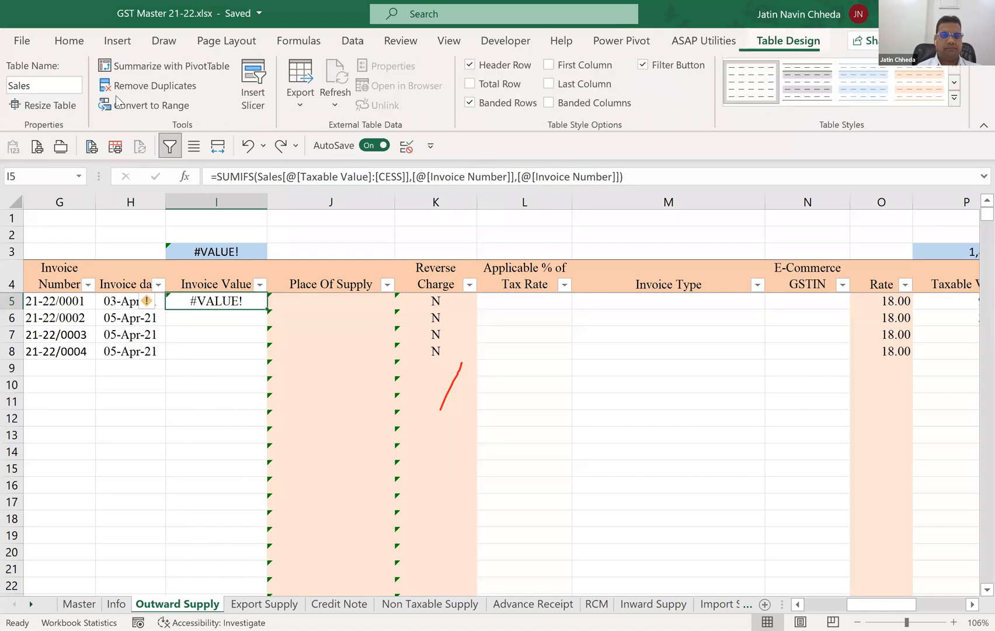
left_click(119, 104)
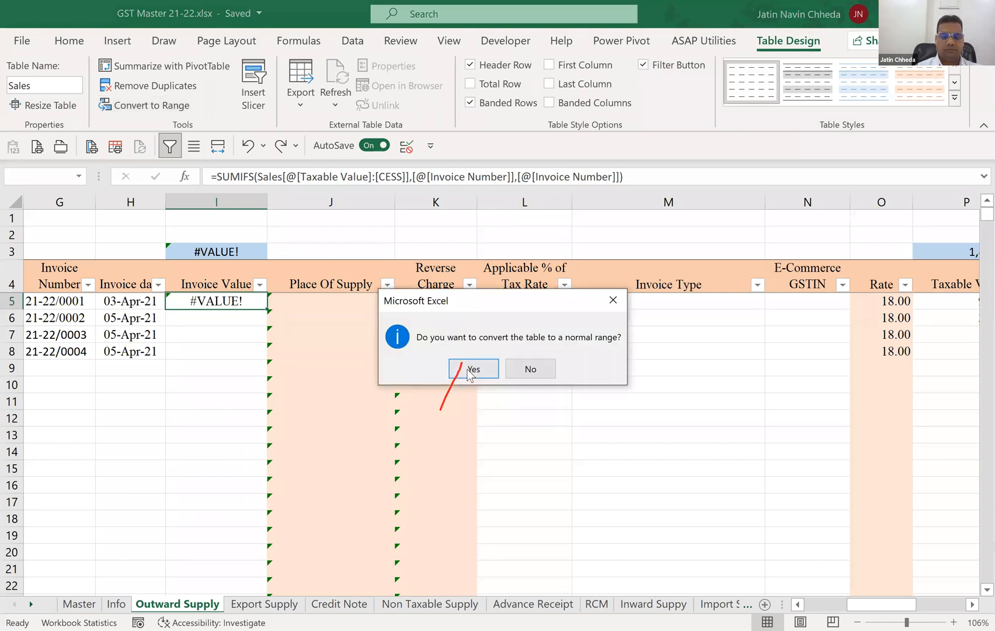
left_click(470, 369)
key("Delete")
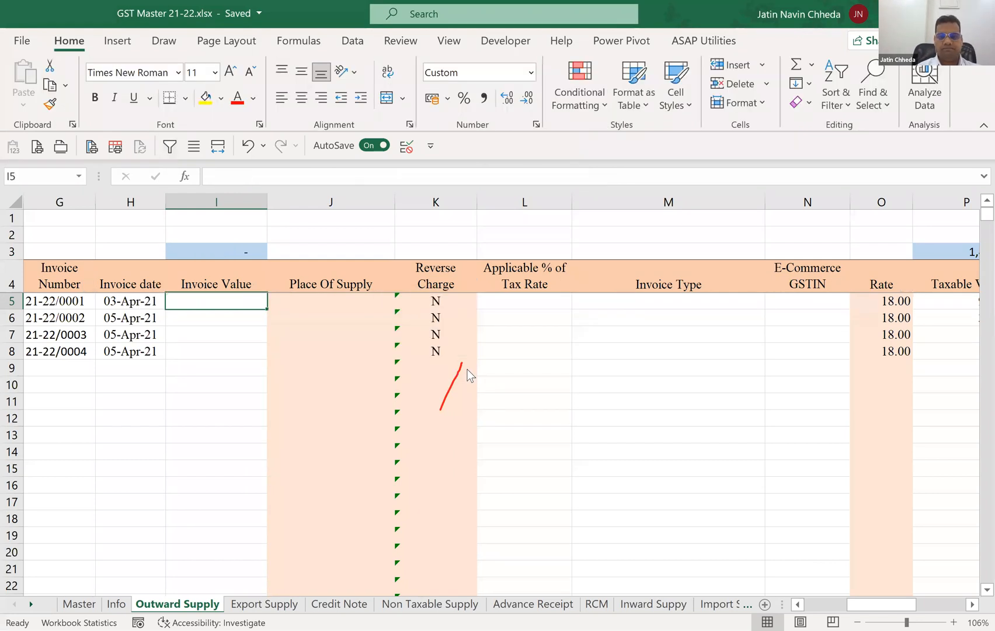
Start a SUMIFS formula in I5 with the absolute range $P$5:$T$1048576 as the sum range.
type("=")
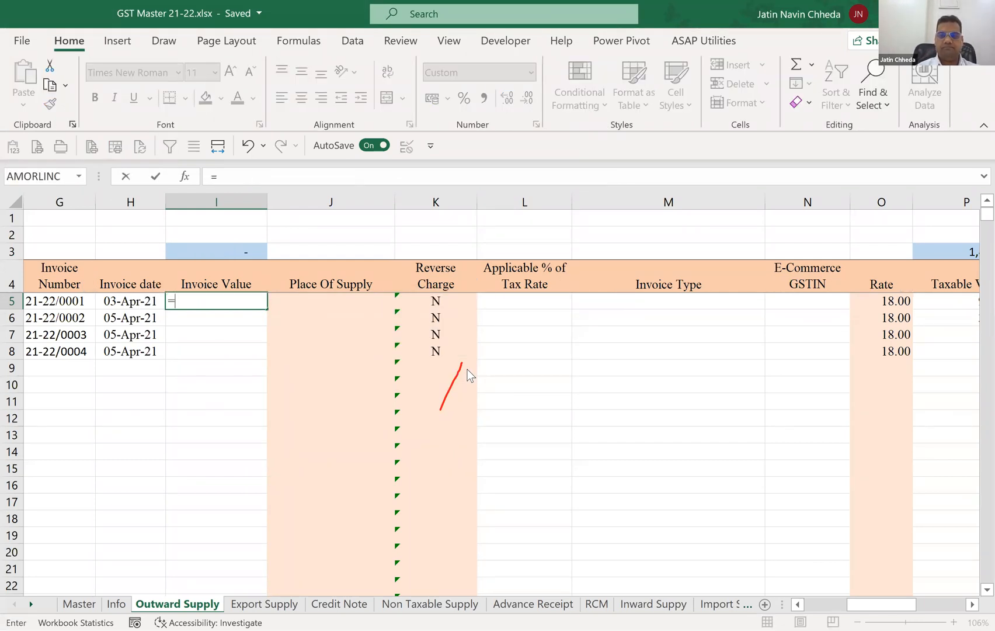
type("SUMIFS(")
key("Right")
key("Right")
key("Right")
key("Right")
key("Right")
key("Right")
key("Right")
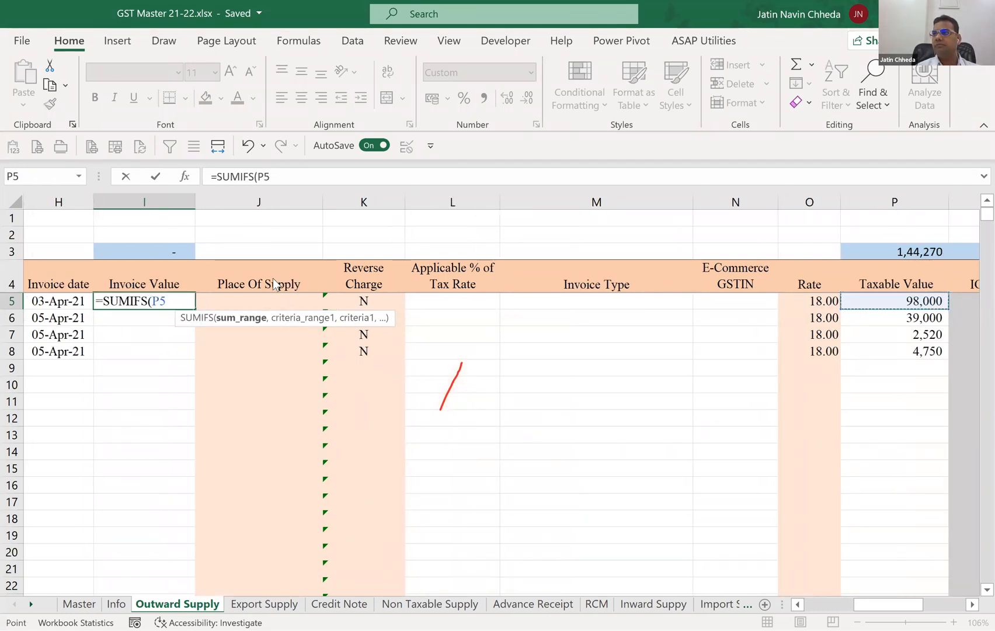
key("ctrl+shift+Right")
key("ctrl+shift+Down")
key("ctrl+shift+Down")
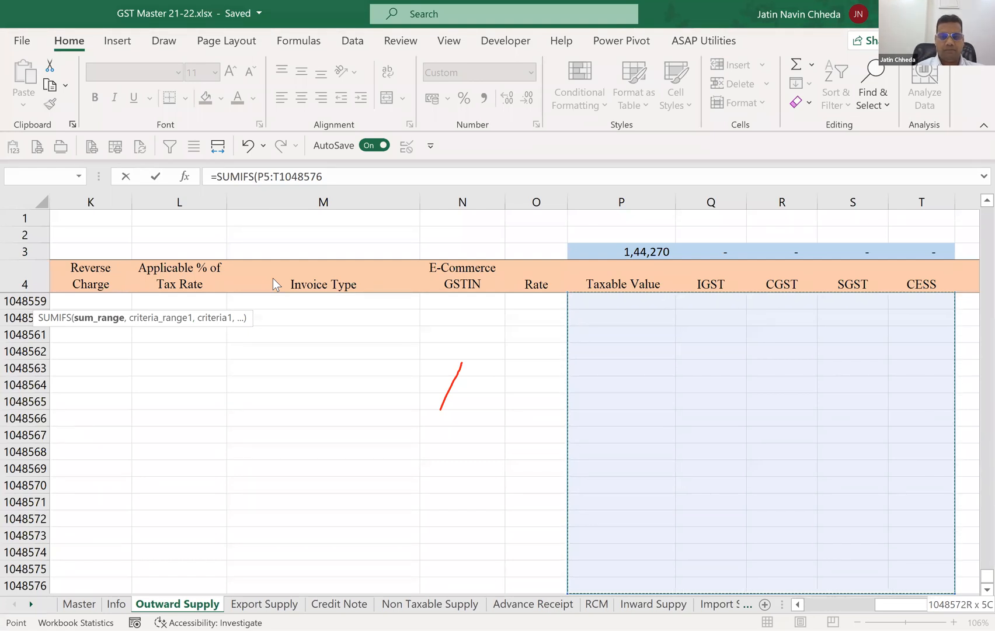
key("F4")
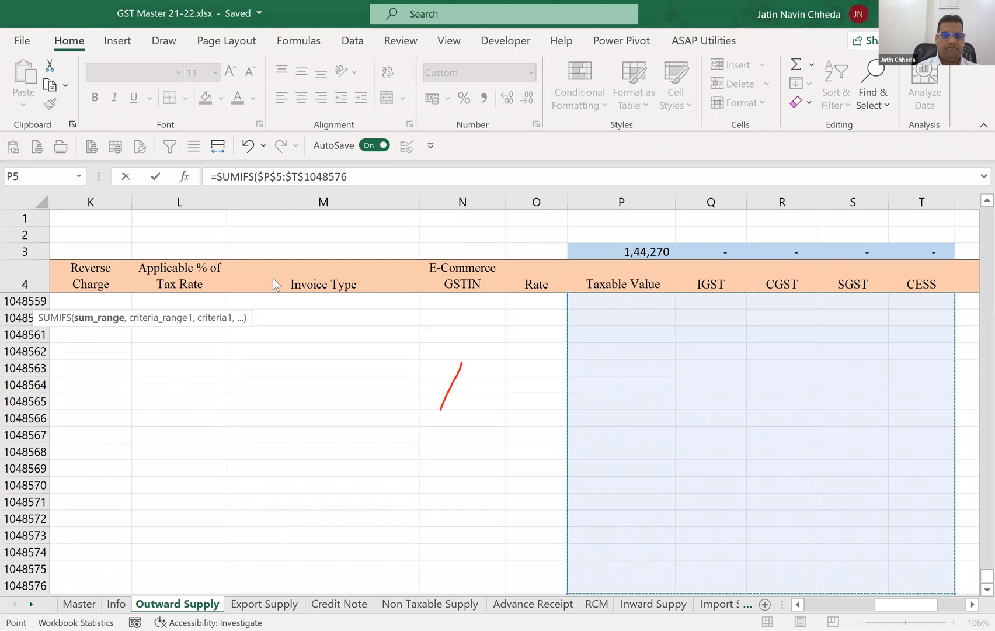
Add the absolute Invoice Number range $G$5:$G$1048576 as the first criteria range of the I5 formula.
type(",")
key("Left")
key("Left")
key("Left")
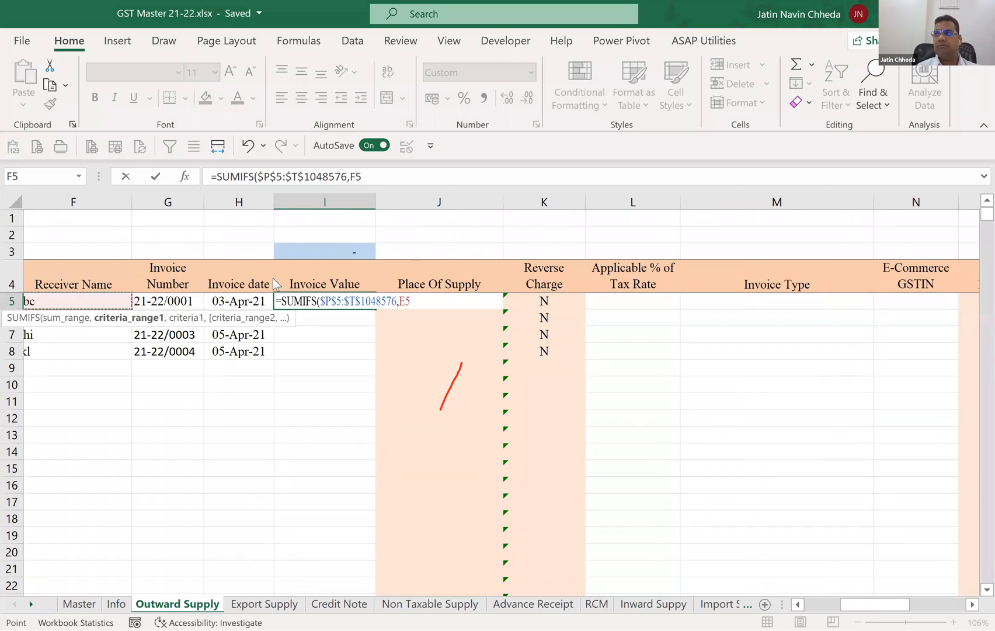
key("Right")
key("ctrl+shift+Down")
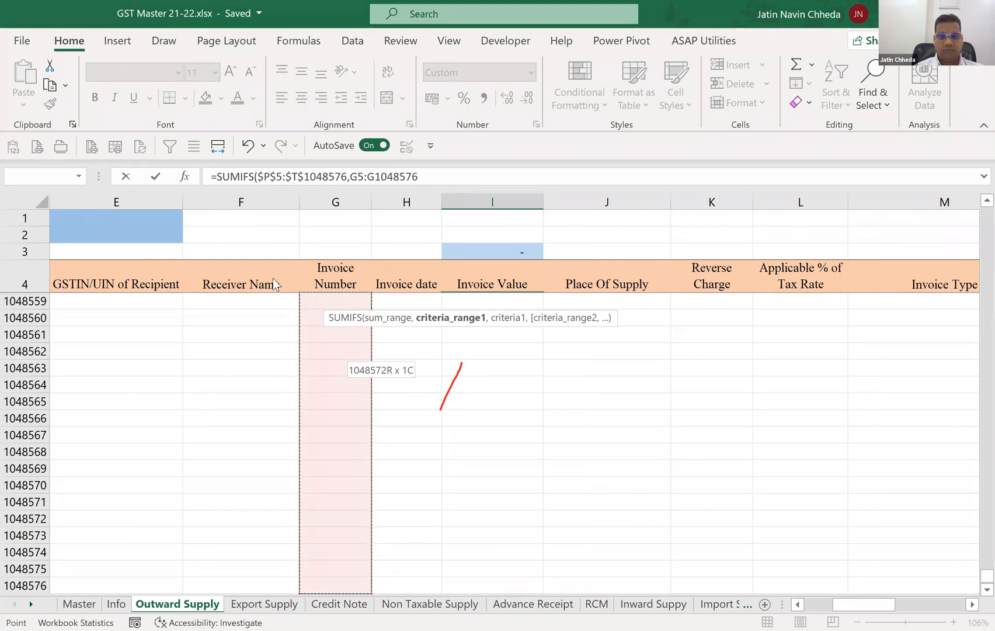
key("F4")
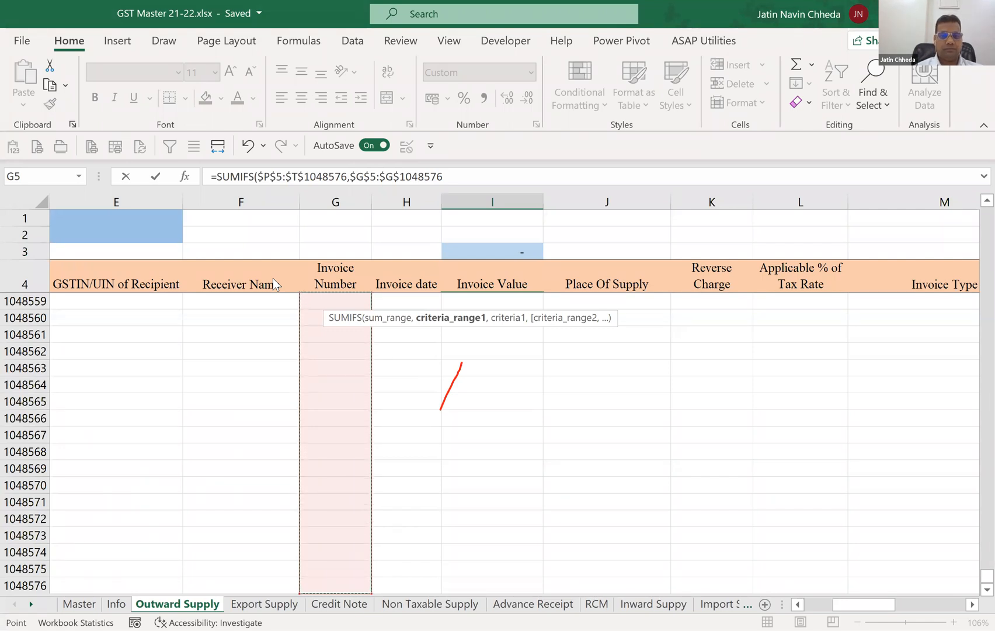
Complete the I5 SUMIFS formula with $G5 as the criterion.
type(",")
key("Left")
key("Left")
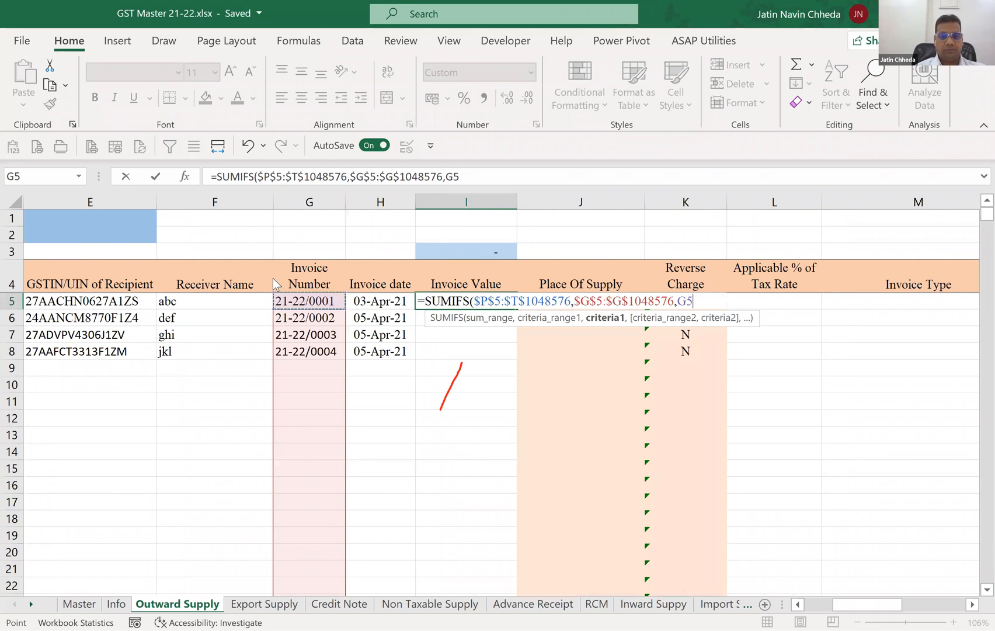
key("F4")
key("F4")
key("F4")
type(")")
key("ctrl+Return")
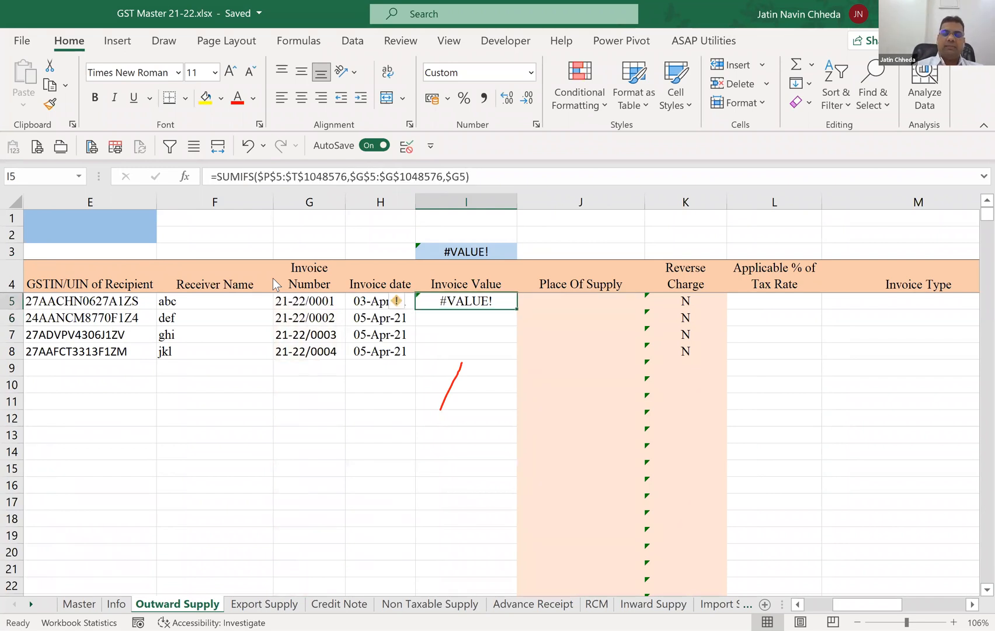
Replace the SUMIFS formula in I5 with a direct reference to P5:T5.
key("Delete")
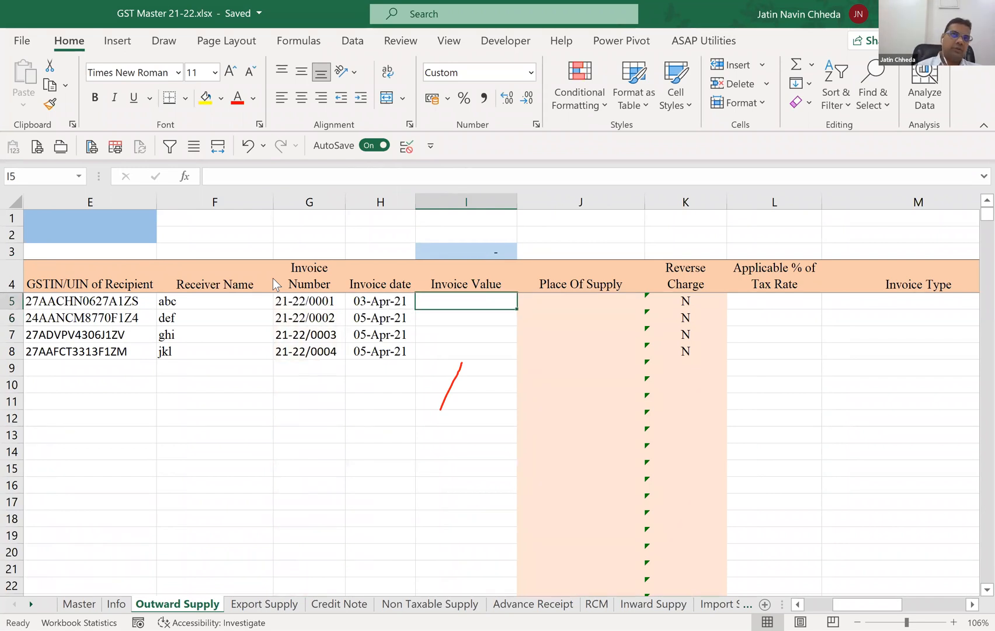
type("=")
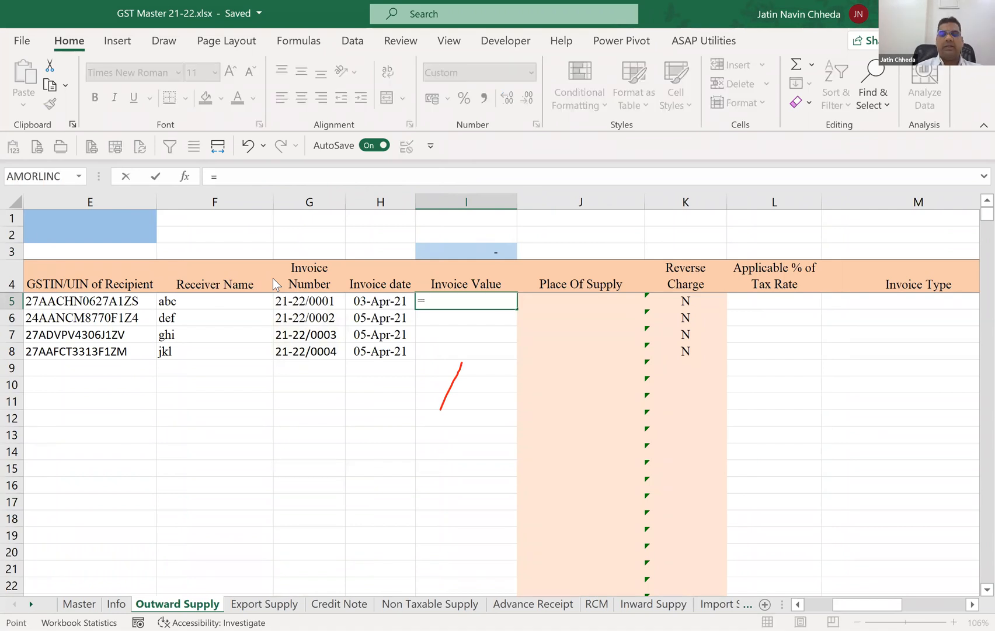
key("Right")
key("Right")
key("Right")
key("Right")
key("Right")
key("Right")
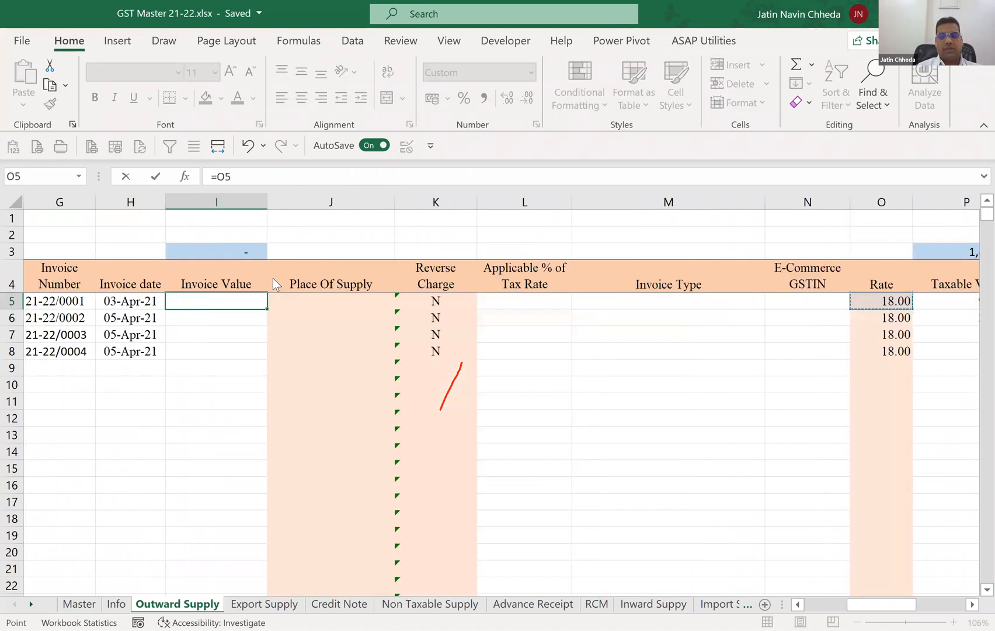
key("Right")
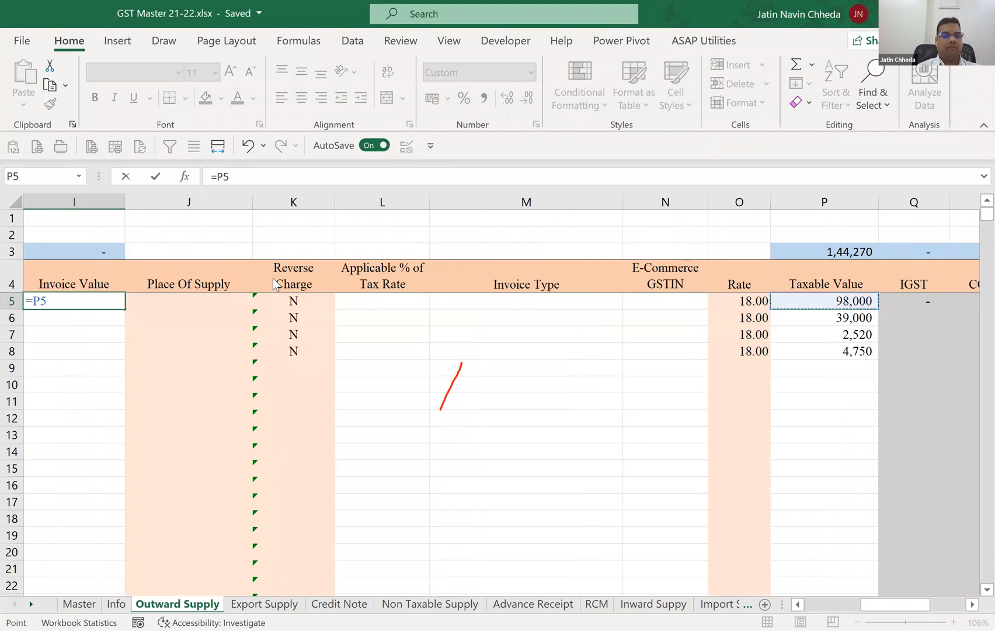
key("shift+Right")
key("shift+Right")
key("shift+Right")
key("Return")
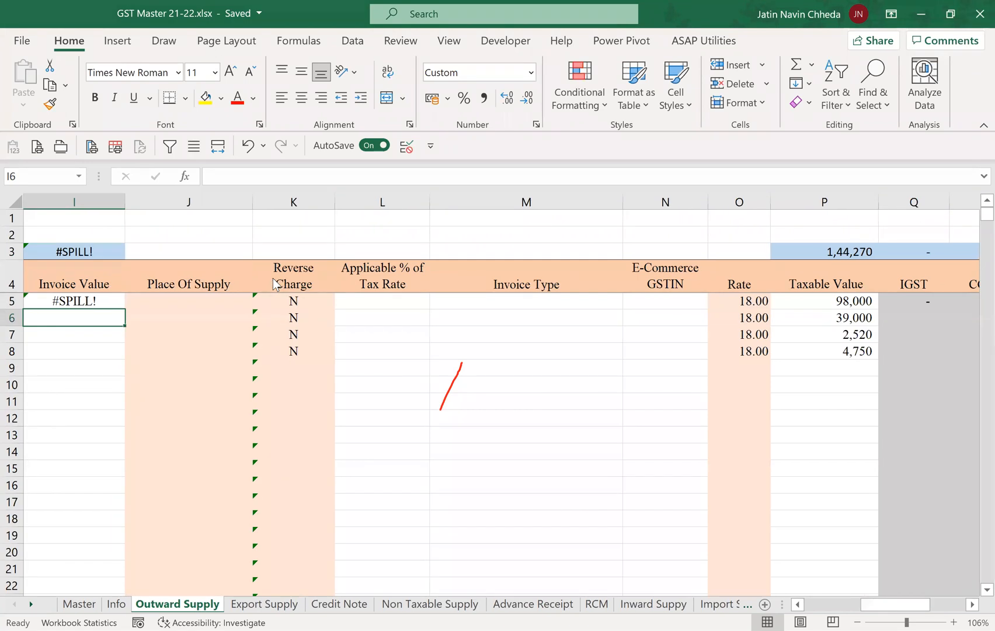
Wrap the P5:T5 reference in I5 in a SUM function, making it =SUM(P5:T5).
key("Up")
key("F2")
key("Left")
key("Left")
key("Left")
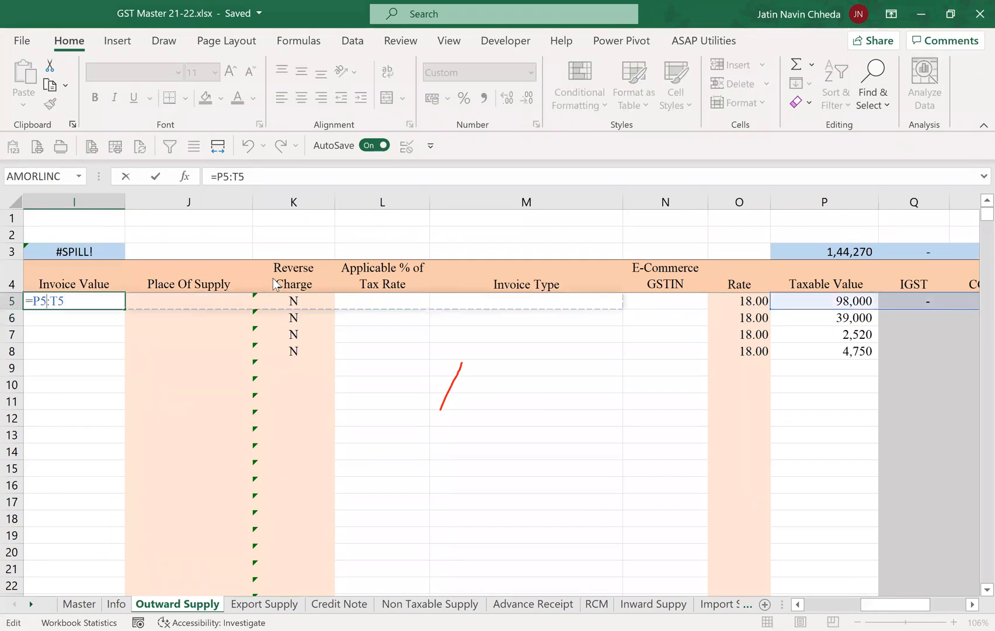
type("S")
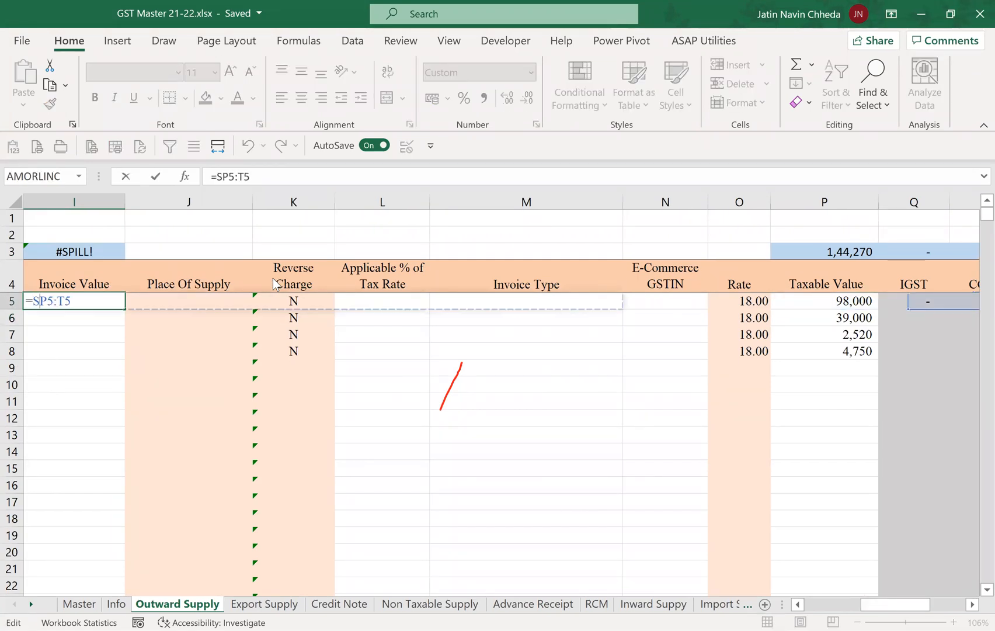
type("UM(")
key("End")
type(")")
key("Return")
key("Up")
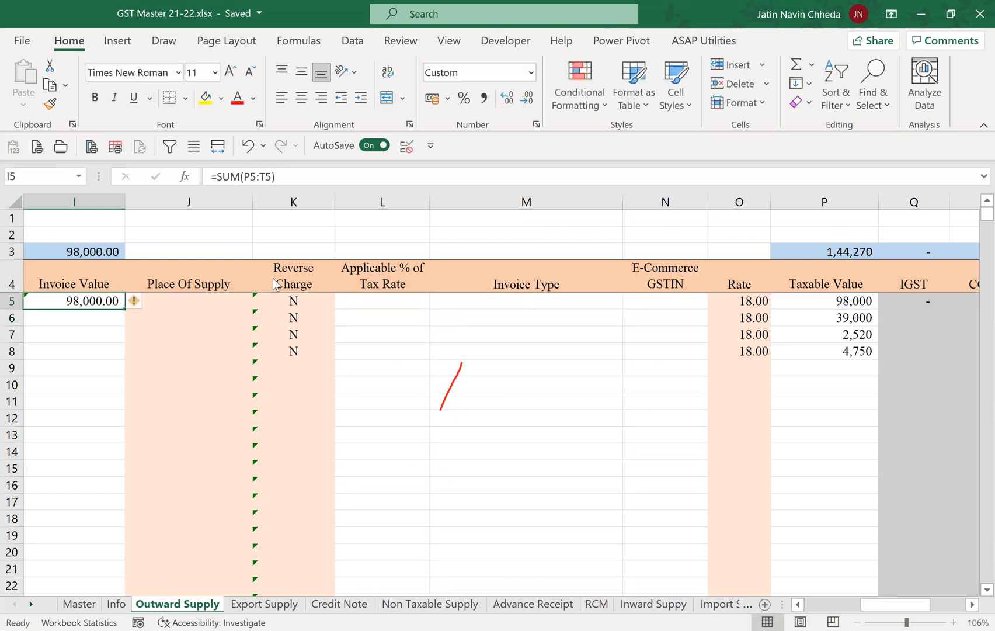
Fill the Invoice Value SUM formula from I5 down through I9.
key("Left")
key("Right")
key("shift+Down")
key("shift+Down")
key("shift+Down")
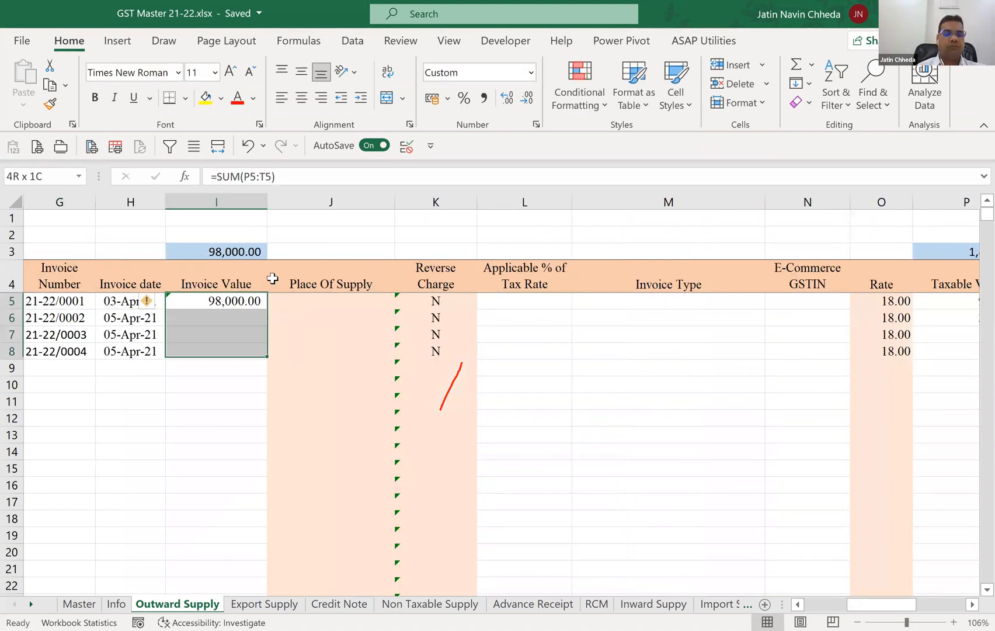
key("shift+Down")
key("ctrl+d")
key("Down")
key("Down")
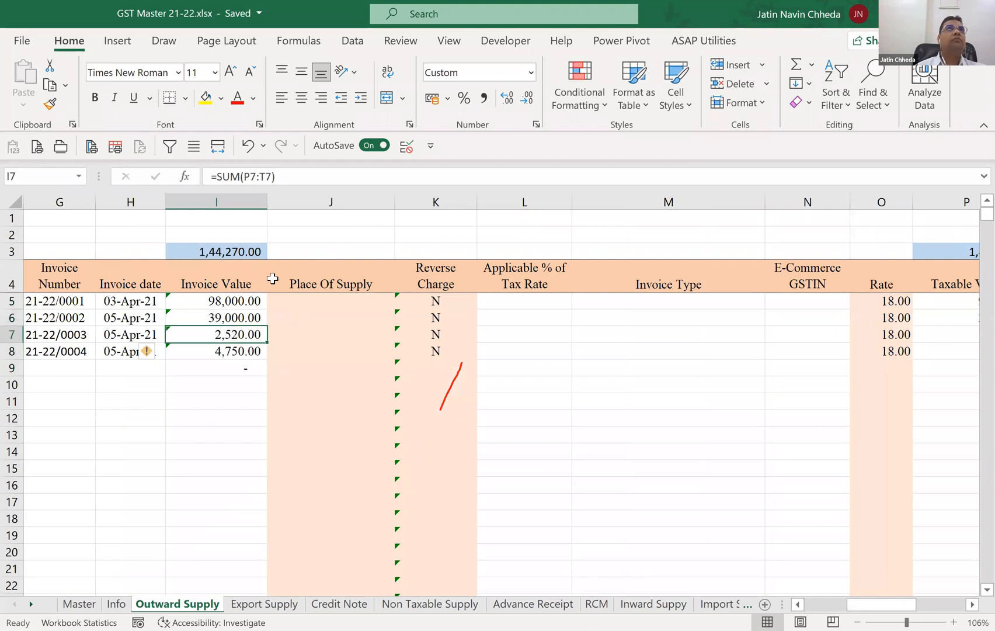
key("Down")
key("Up")
key("Up")
key("Up")
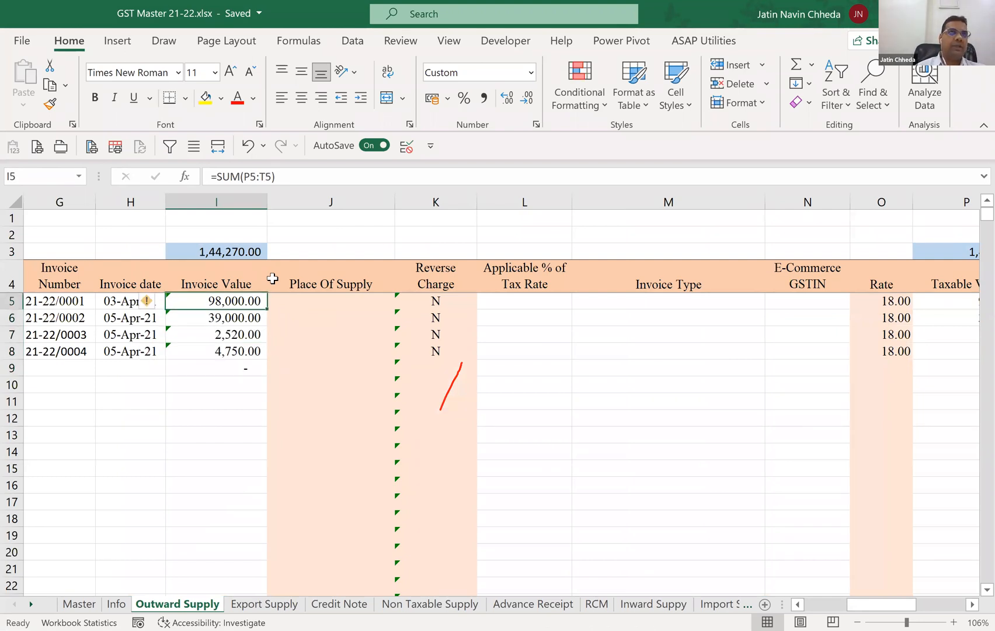
key("Left")
key("Left")
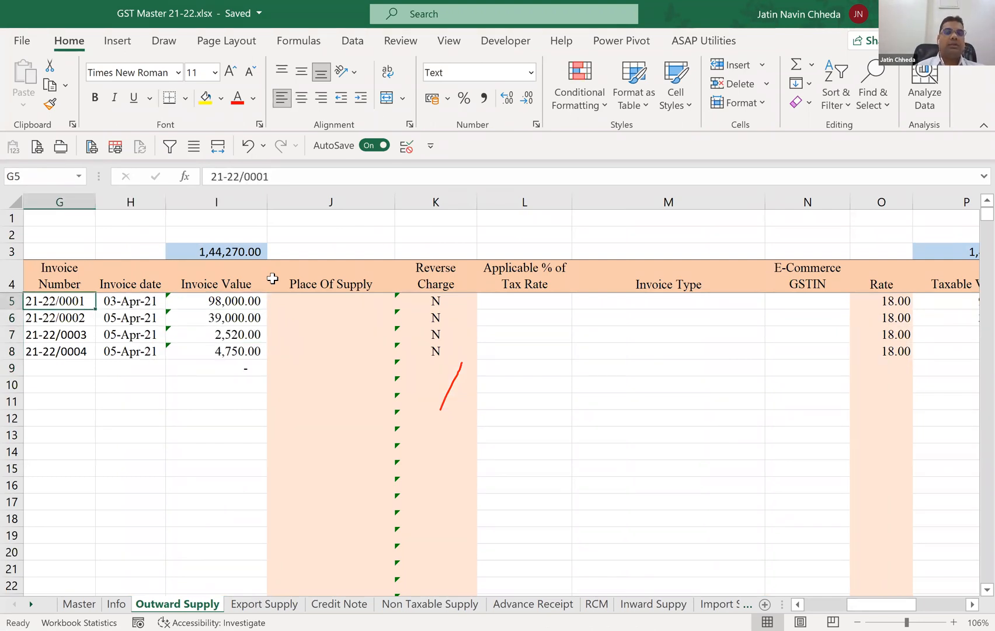
key("Right")
key("Right")
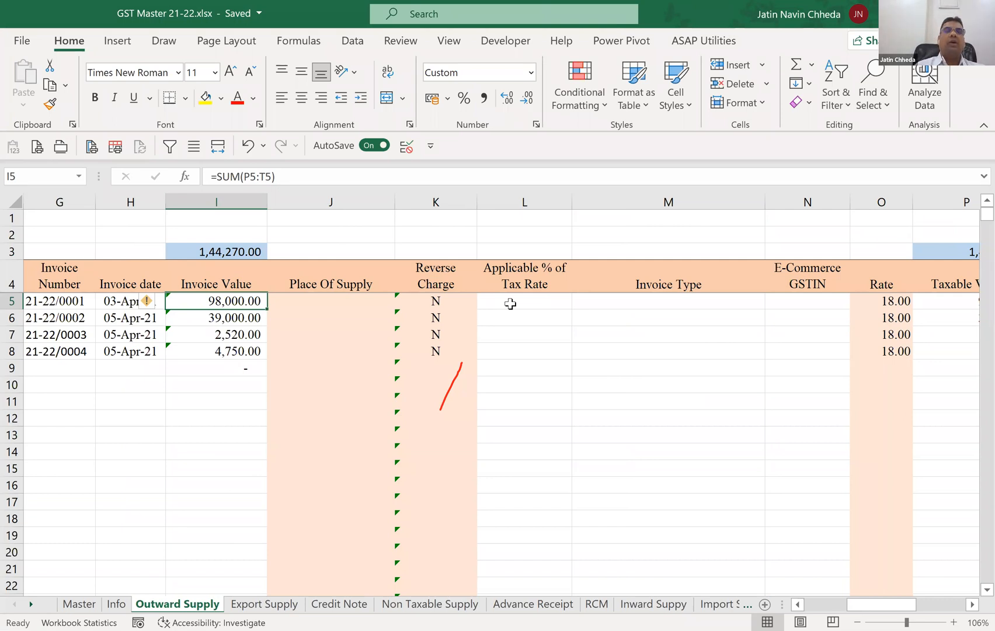
Check the data validation list source of the Place Of Supply cell J5.
key("Right")
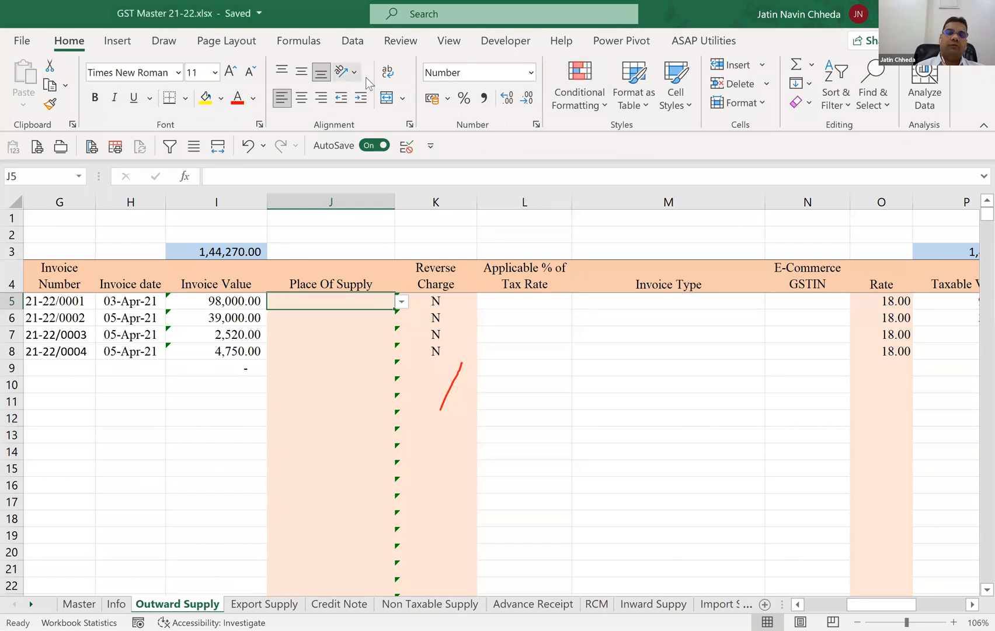
left_click(353, 41)
left_click(651, 103)
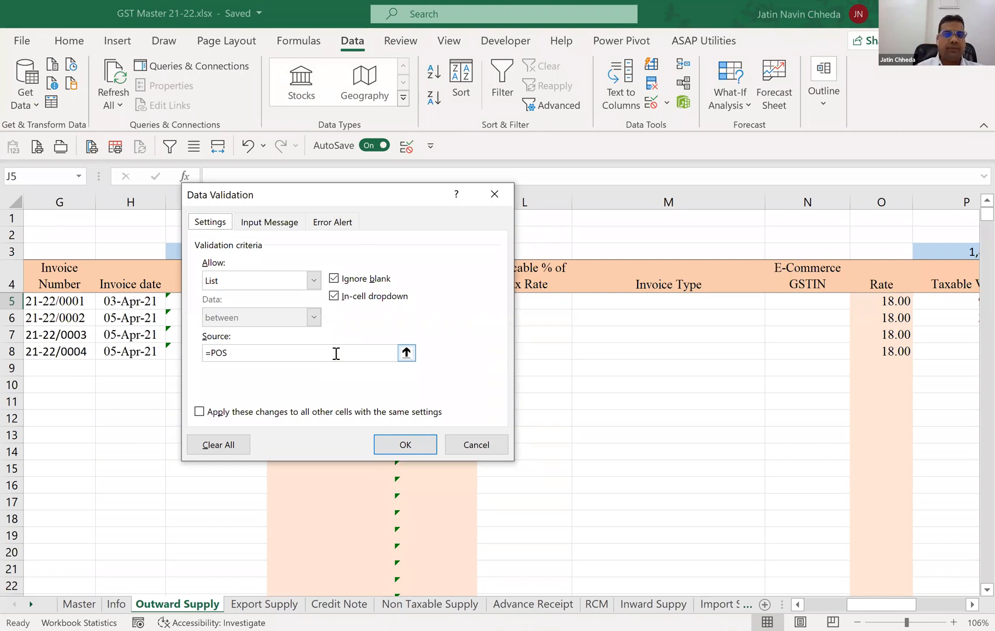
key("Return")
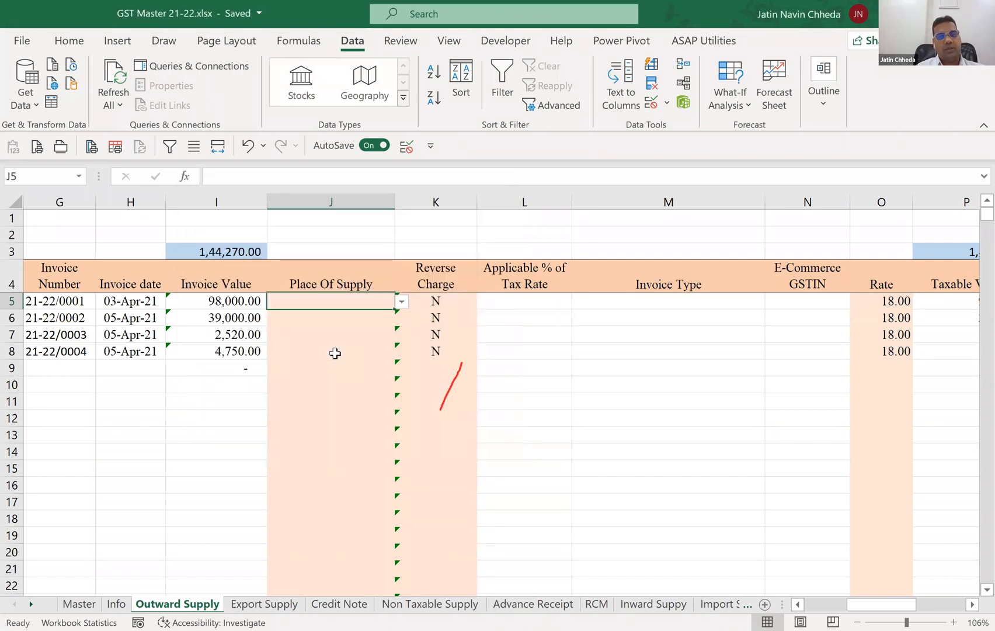
left_click(421, 239)
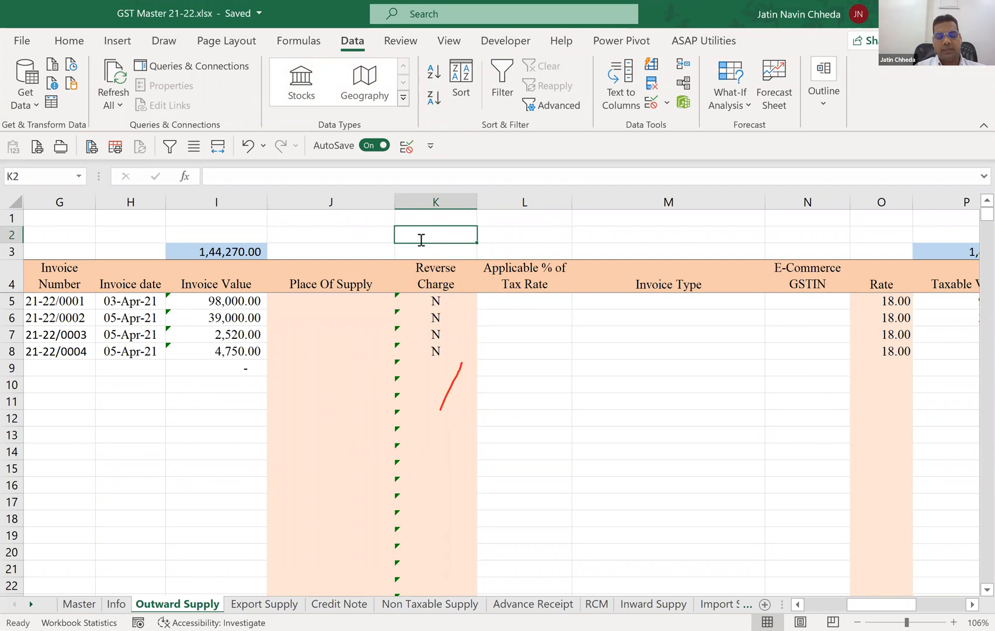
type("=")
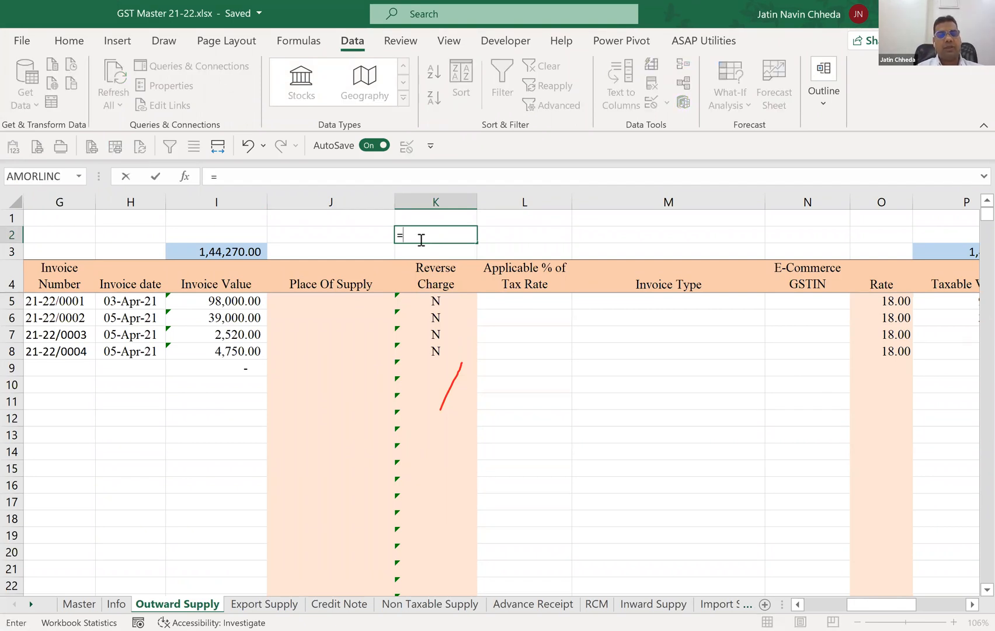
type("POS")
key("Escape")
Go to the named range POS to view its list of states and return to the Outward Supply sheet.
left_click(36, 173)
type("POS")
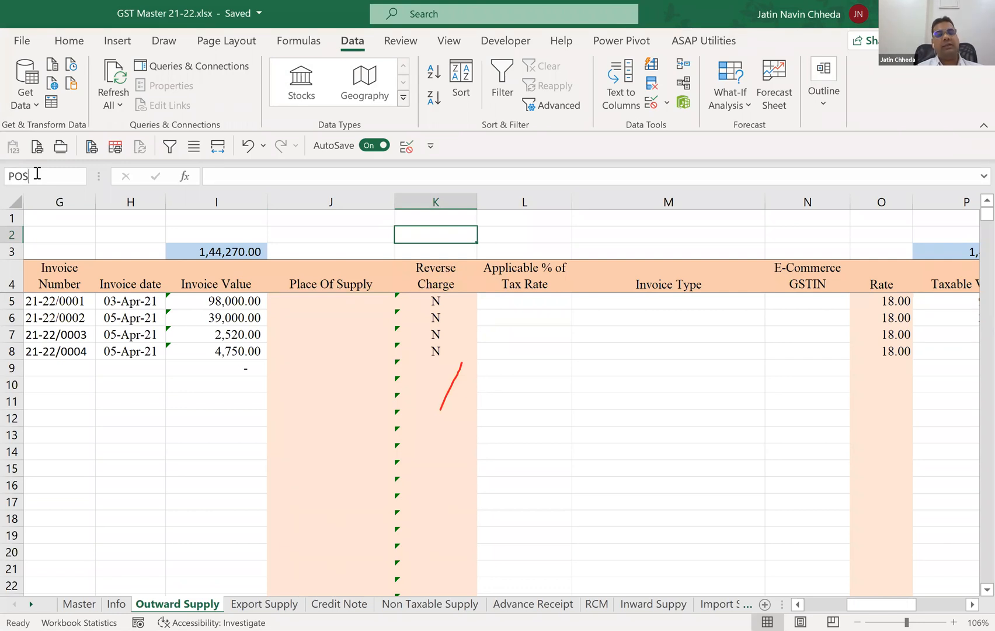
key("Escape")
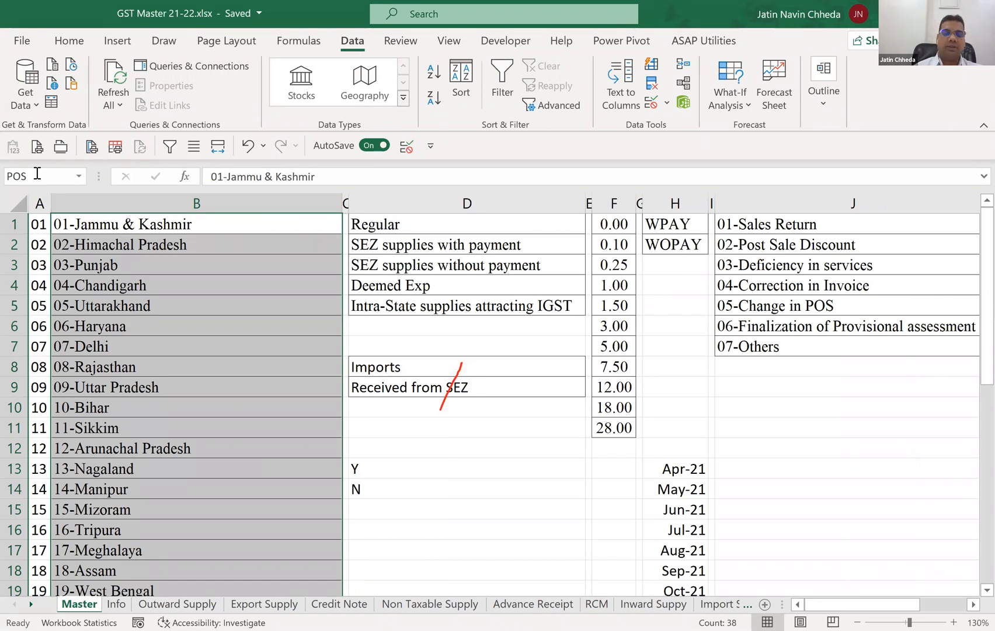
key("ctrl+Page_Down")
key("ctrl+Page_Down")
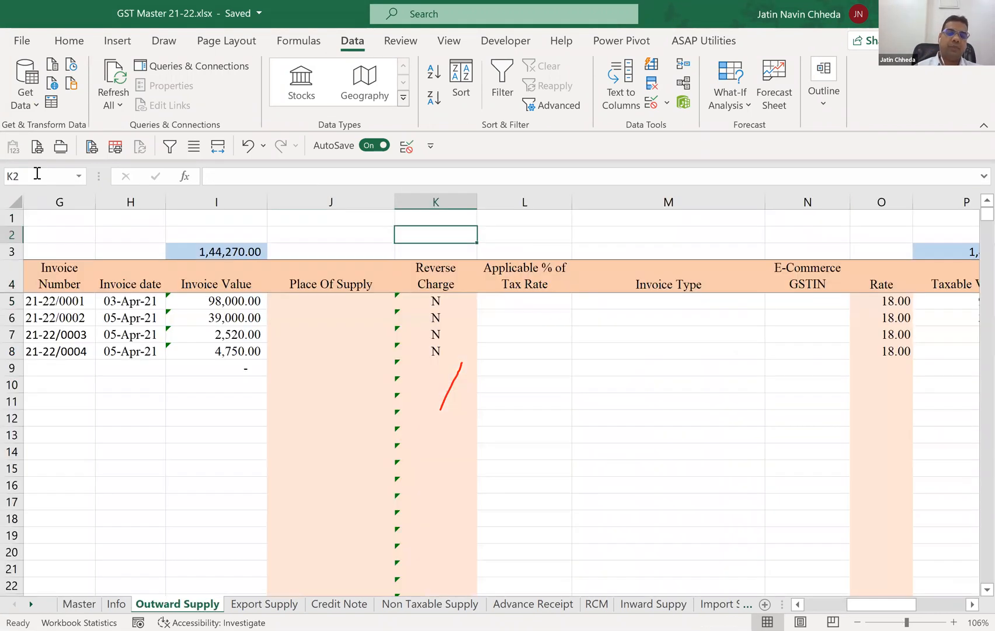
Browse the state options in the Place Of Supply list of J5 without choosing one.
key("Left")
key("Down")
key("Down")
key("Down")
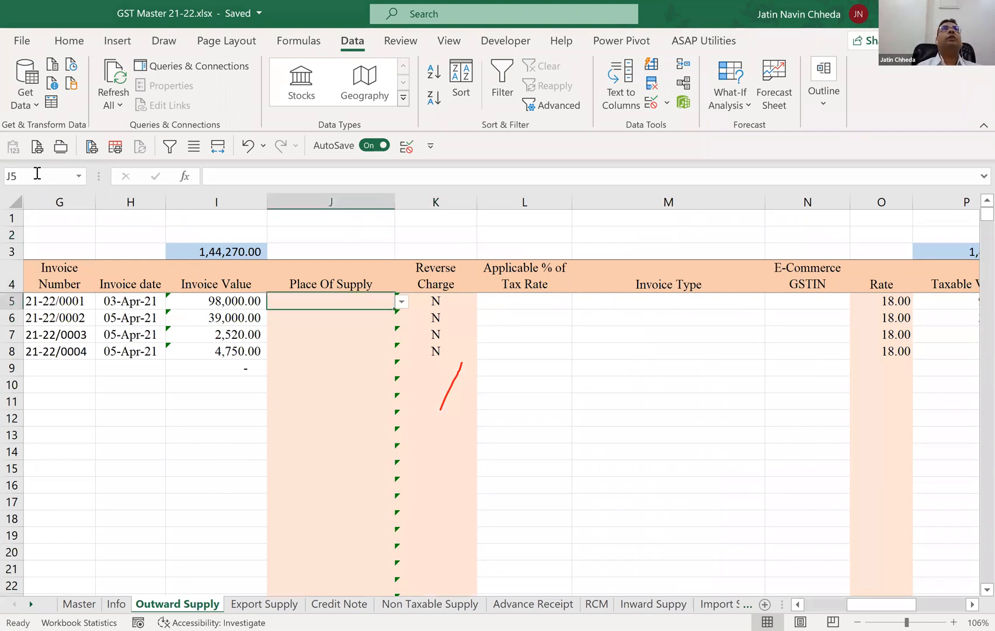
key("alt+Down")
key("Down")
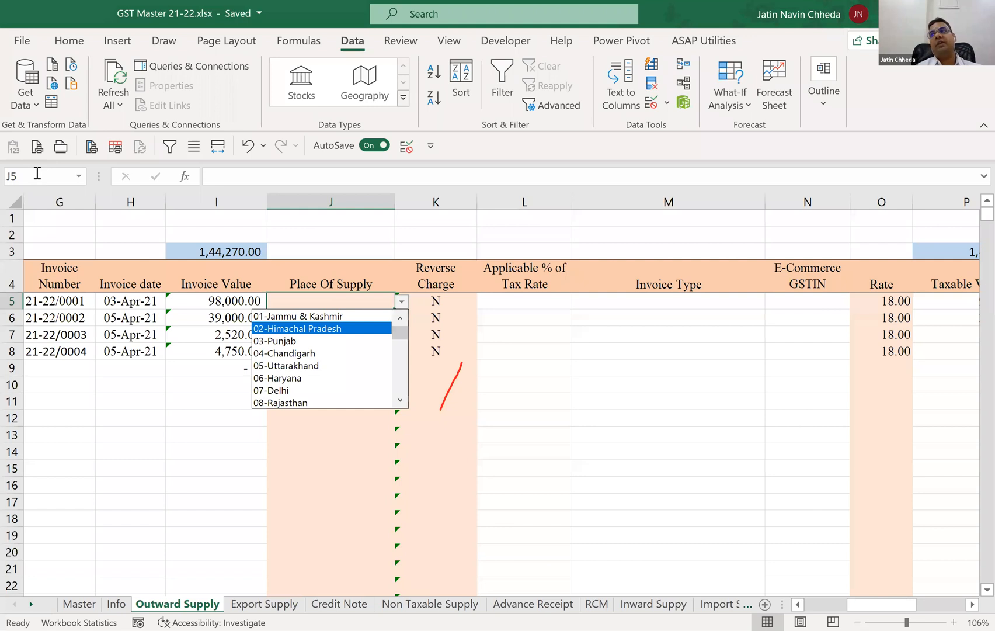
key("Down")
key("Down")
key("Down")
key("Down")
key("Down")
key("Down")
key("Down")
key("Down")
key("Down")
key("Down")
key("Down")
key("Down")
key("Down")
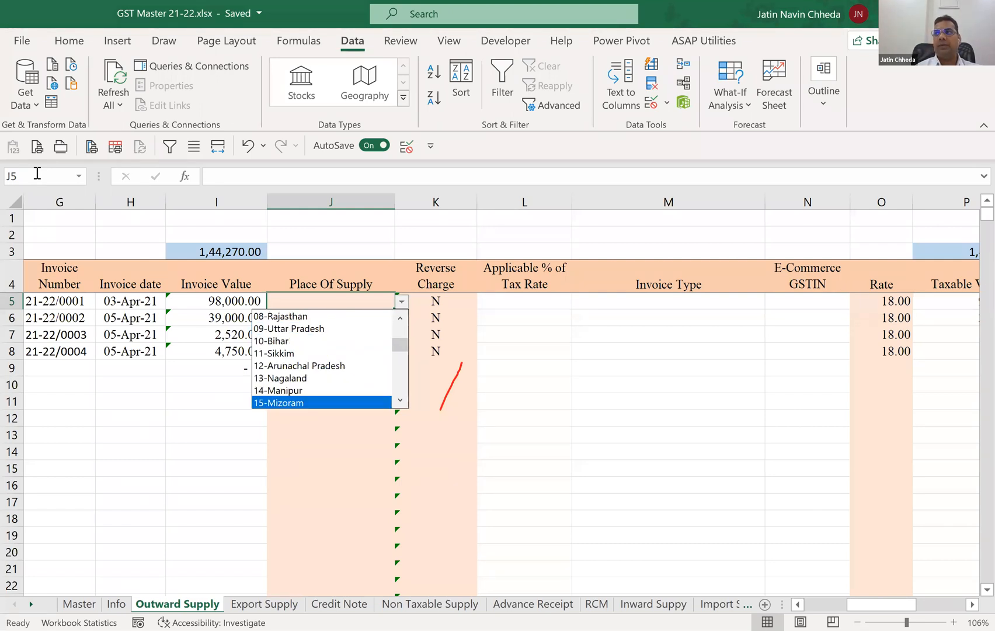
key("Down")
key("Down")
key("Down")
key("Down")
key("Up")
key("Up")
key("Up")
key("Up")
key("Up")
key("Up")
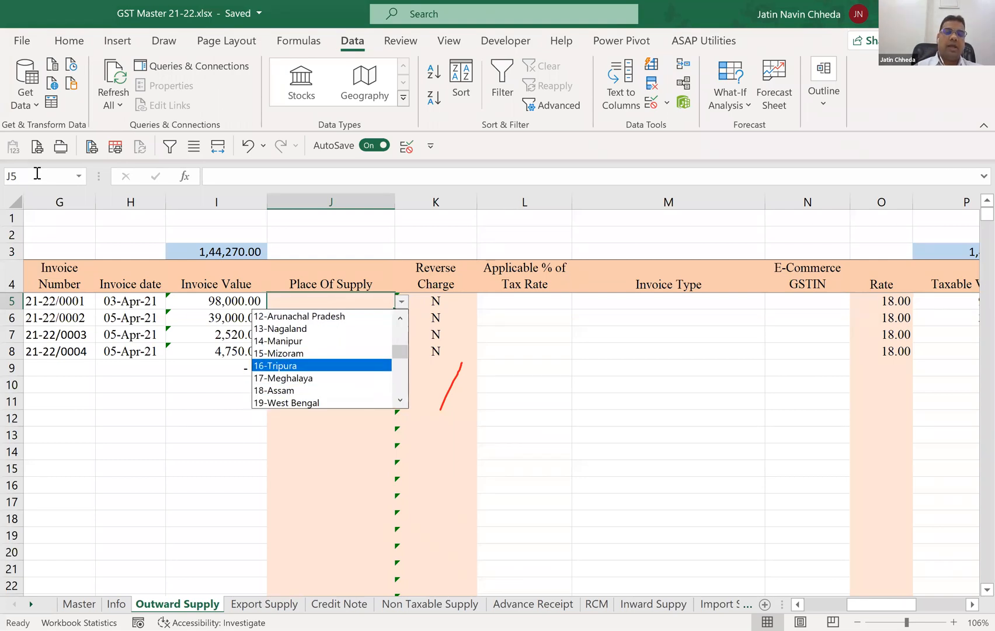
key("Up")
key("Up")
key("Escape")
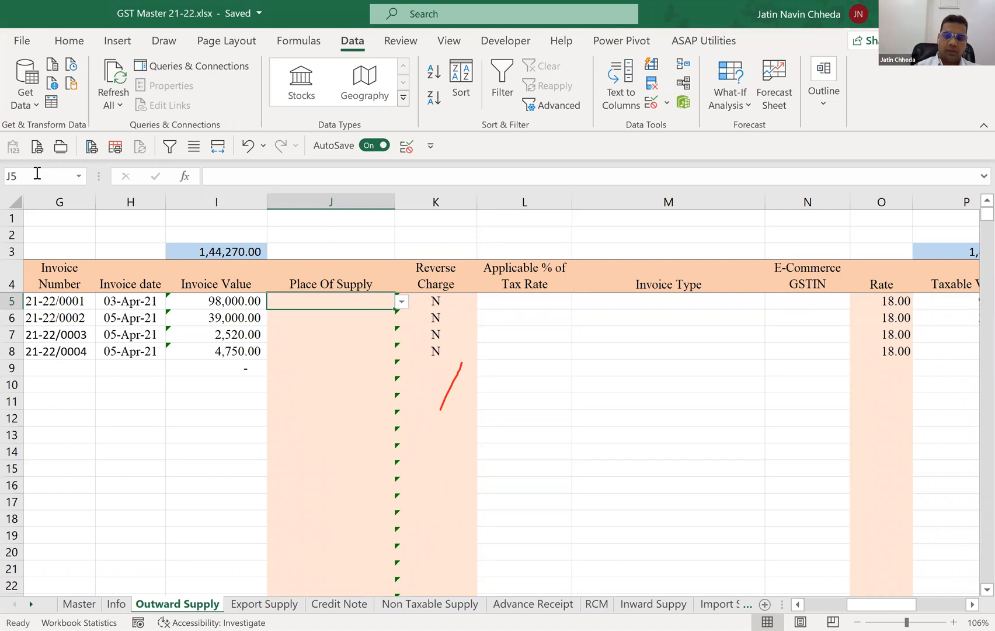
Start an IF formula in J5 with the logical test E5="B2C".
type("=")
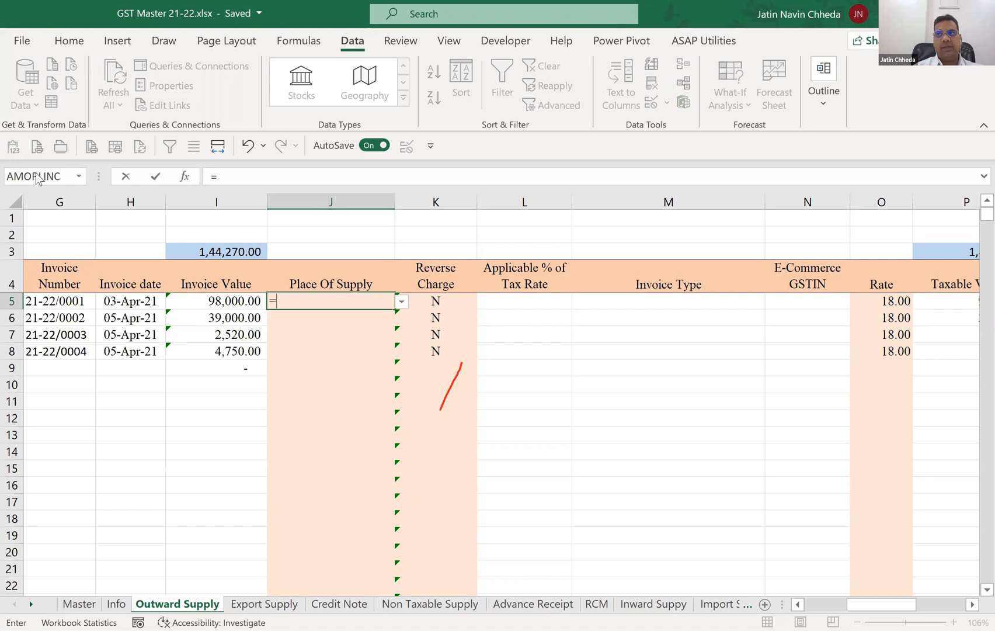
type("IF(")
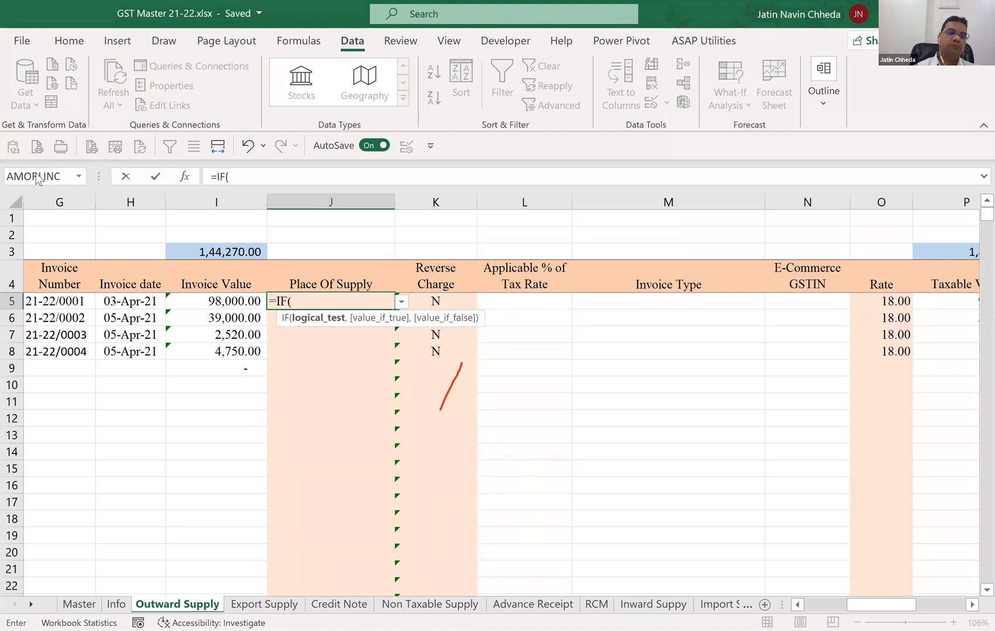
key("Left")
key("Left")
key("Left")
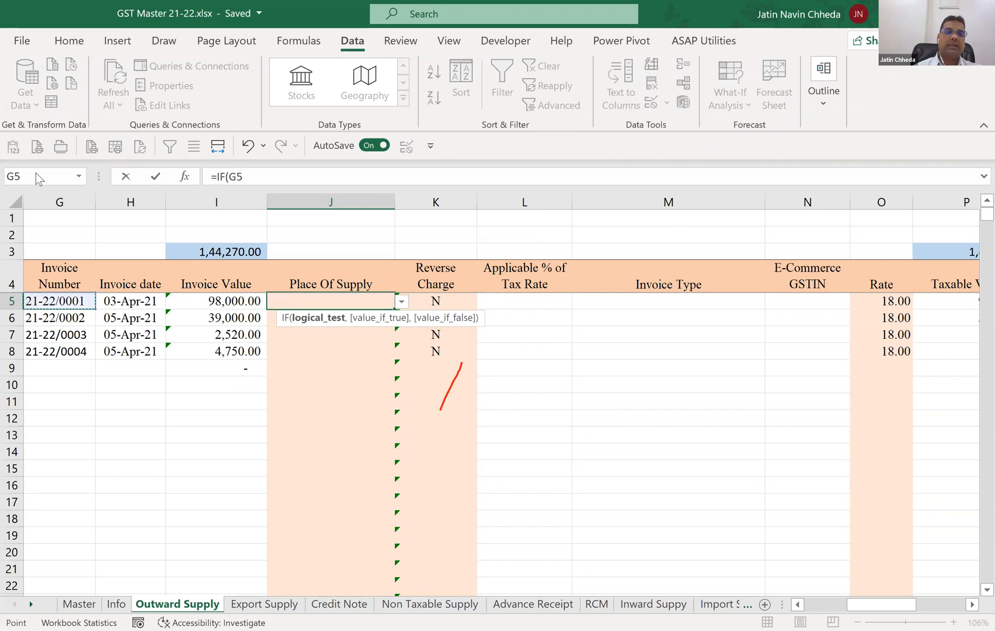
key("Left")
key("Left")
key("Left")
key("Left")
key("Right")
key("Right")
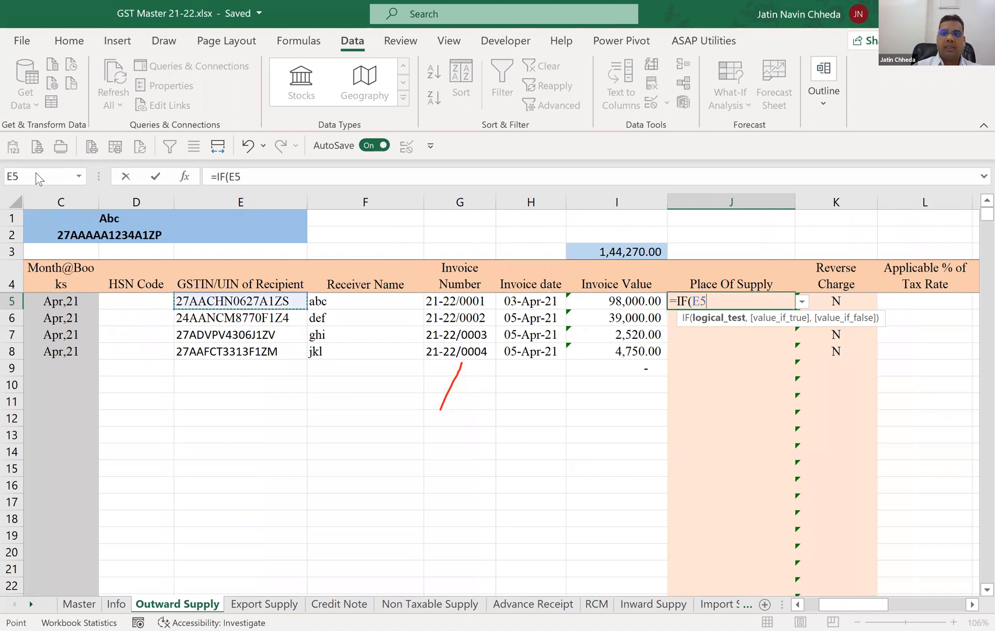
type("=\"")
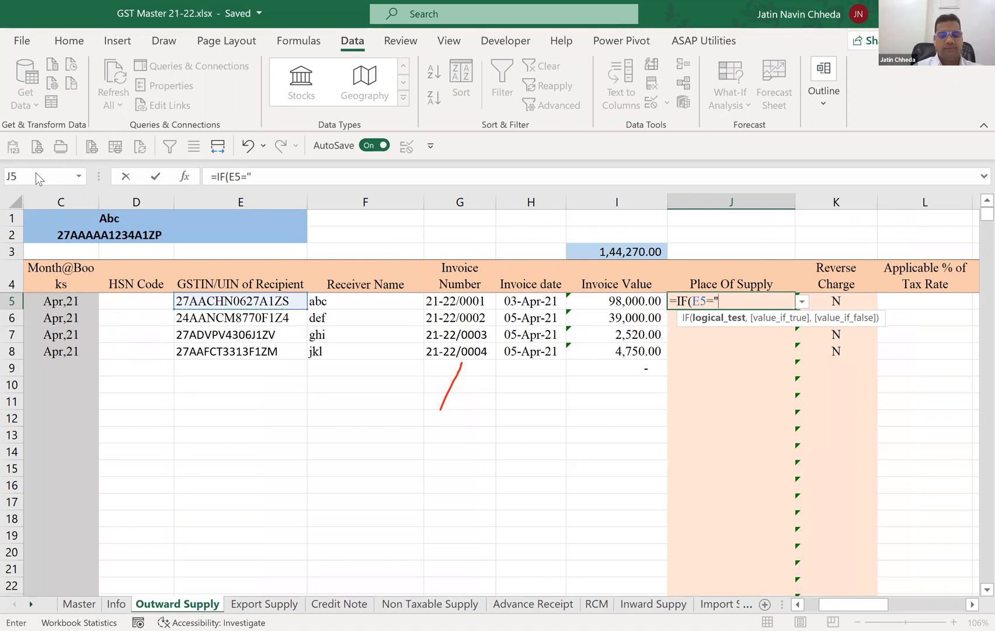
type("B2C\"")
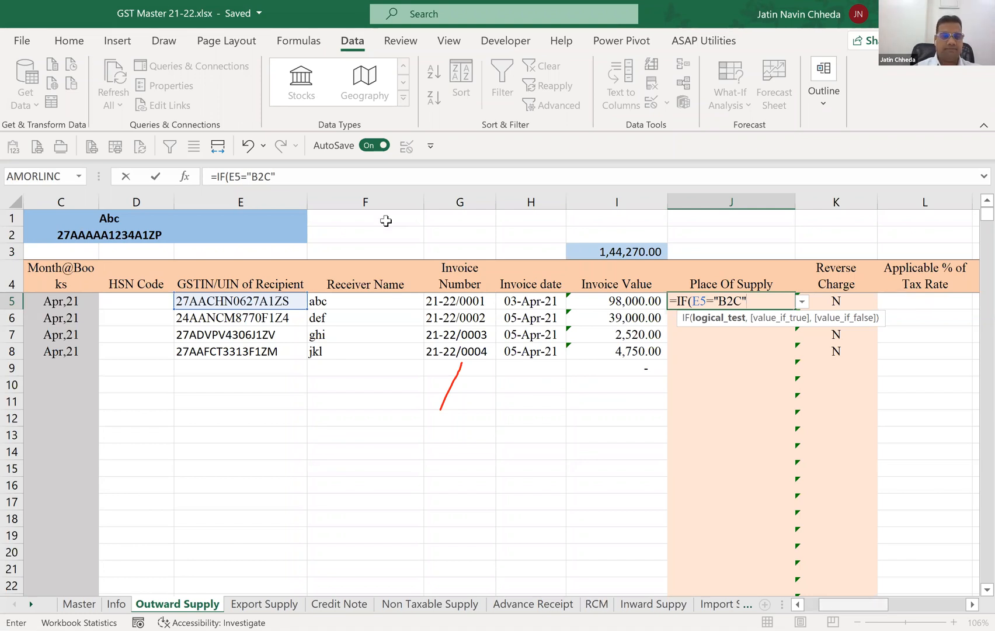
Change the tested cell in the J5 IF formula to the Type cell B5.
scroll(229, 175, "left", 2)
left_click(230, 175)
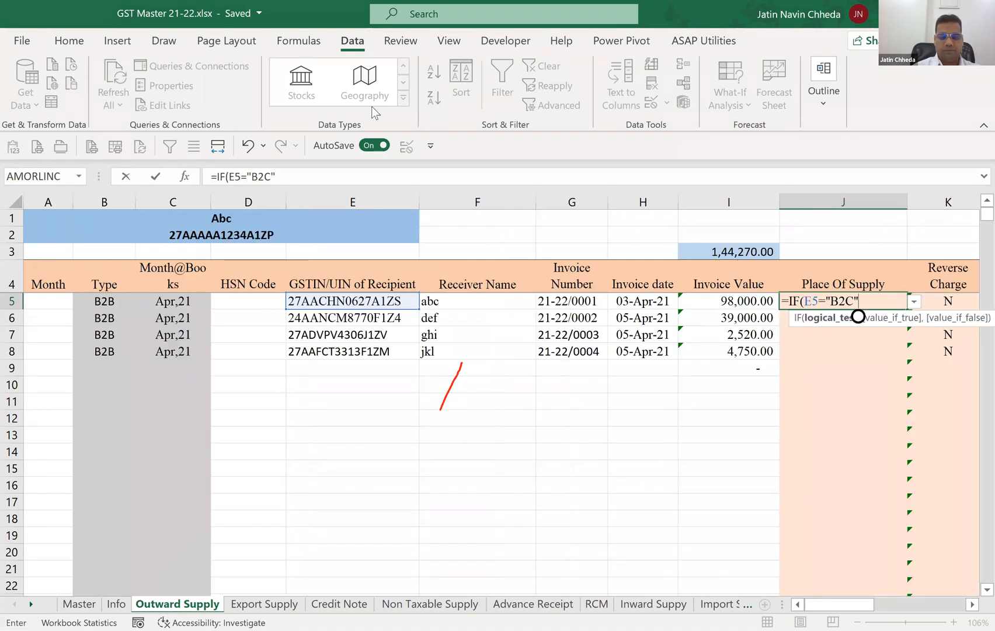
key("BackSpace")
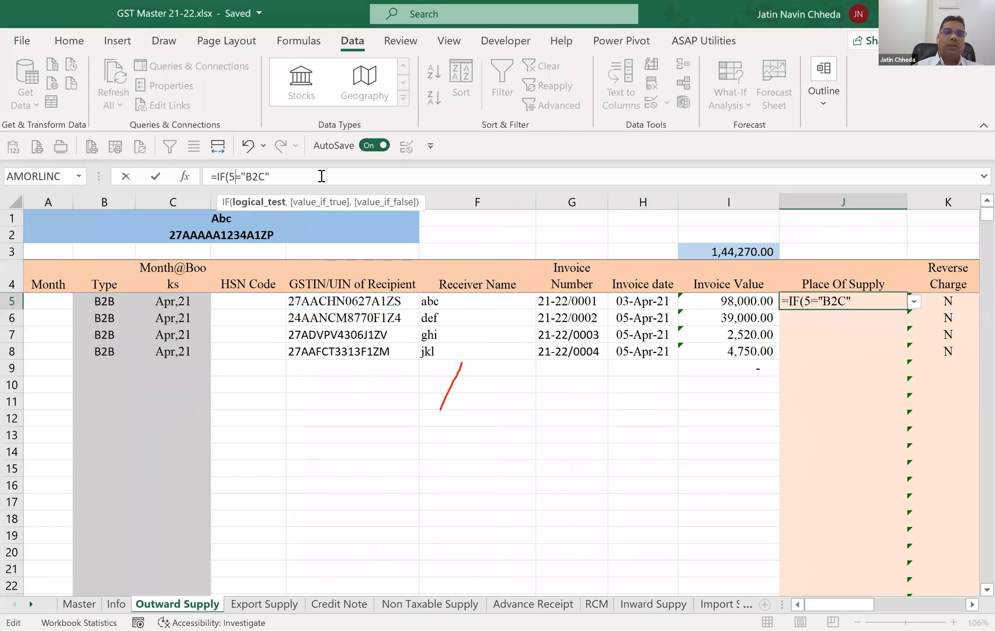
type("B")
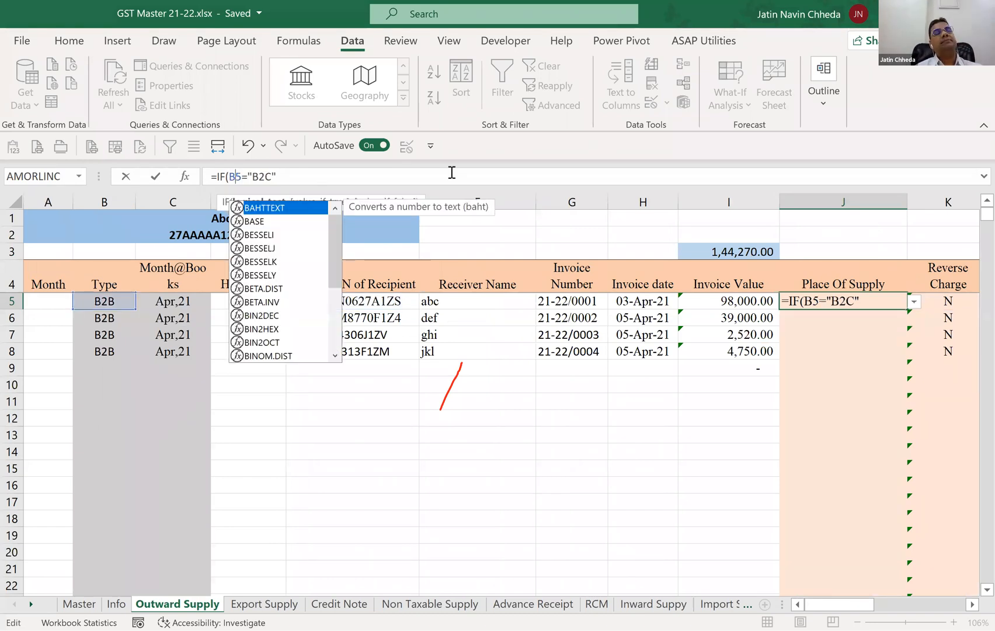
Try to complete the J5 Place Of Supply formula as =IF(B5="B2C",1).
key("Escape")
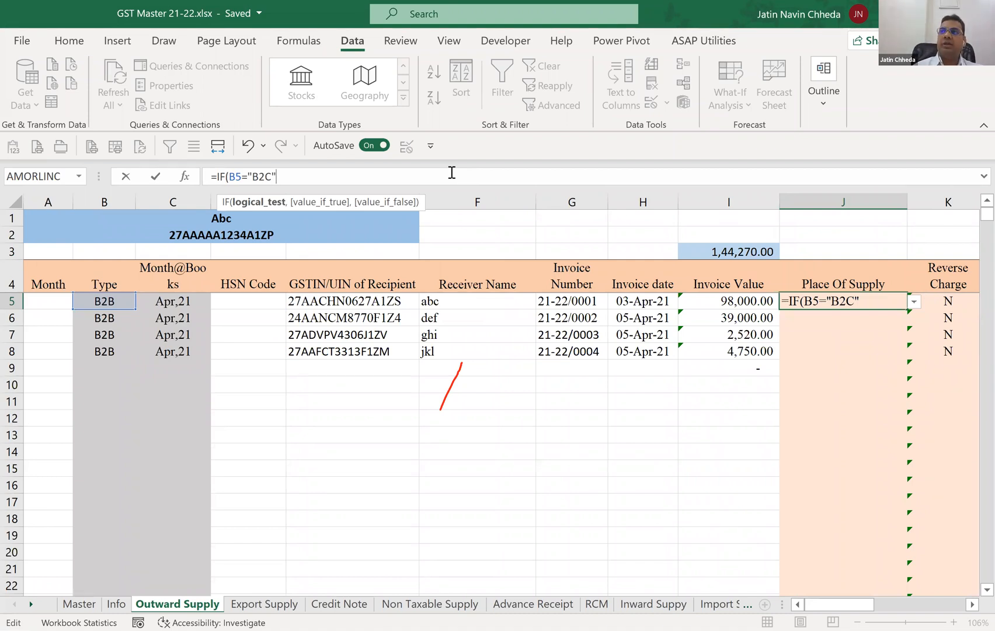
type(",\"")
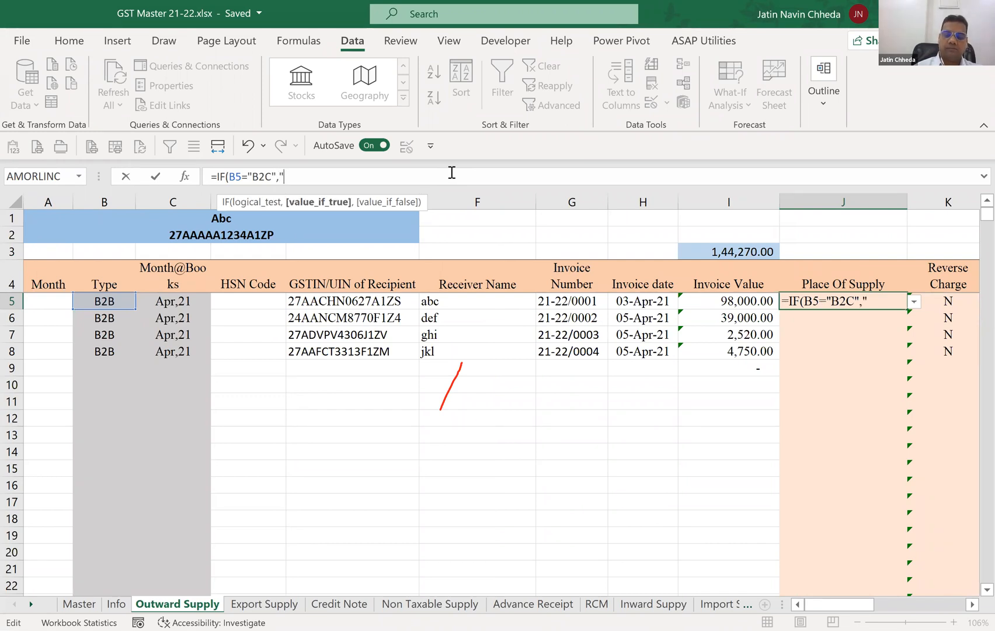
key("BackSpace")
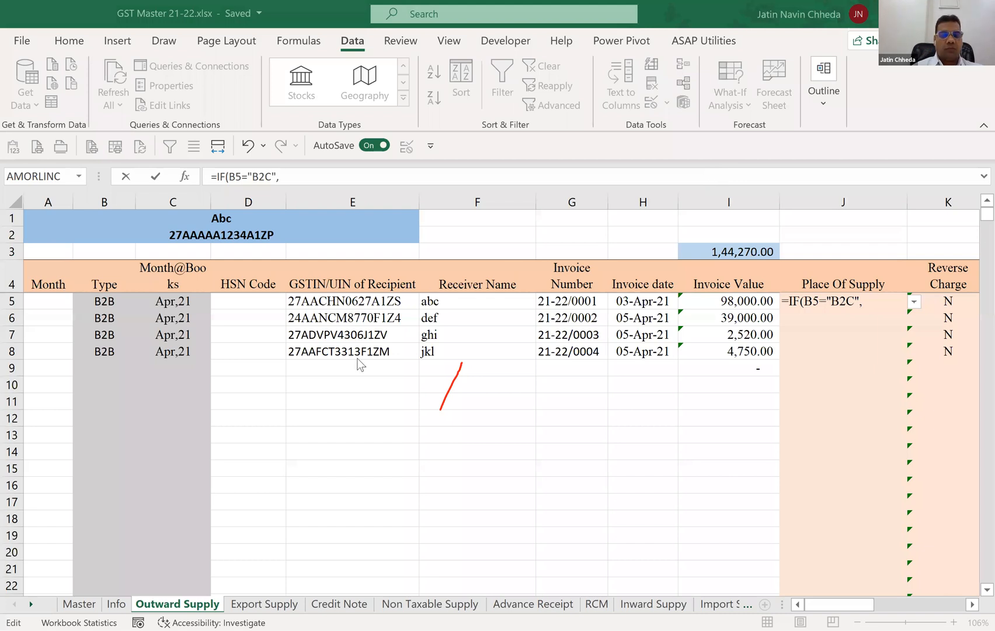
left_click(306, 363)
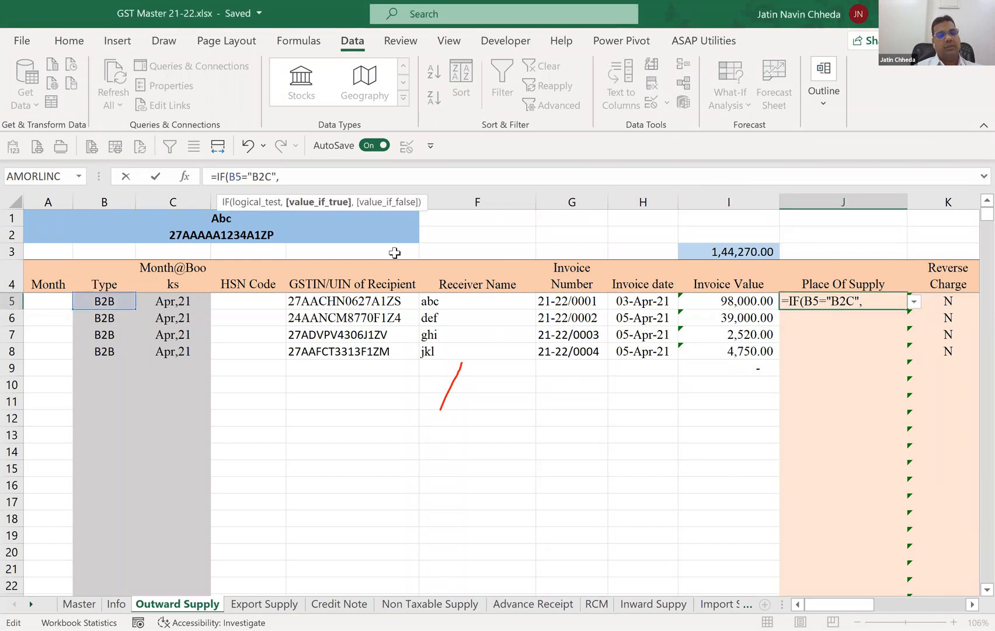
type("1)")
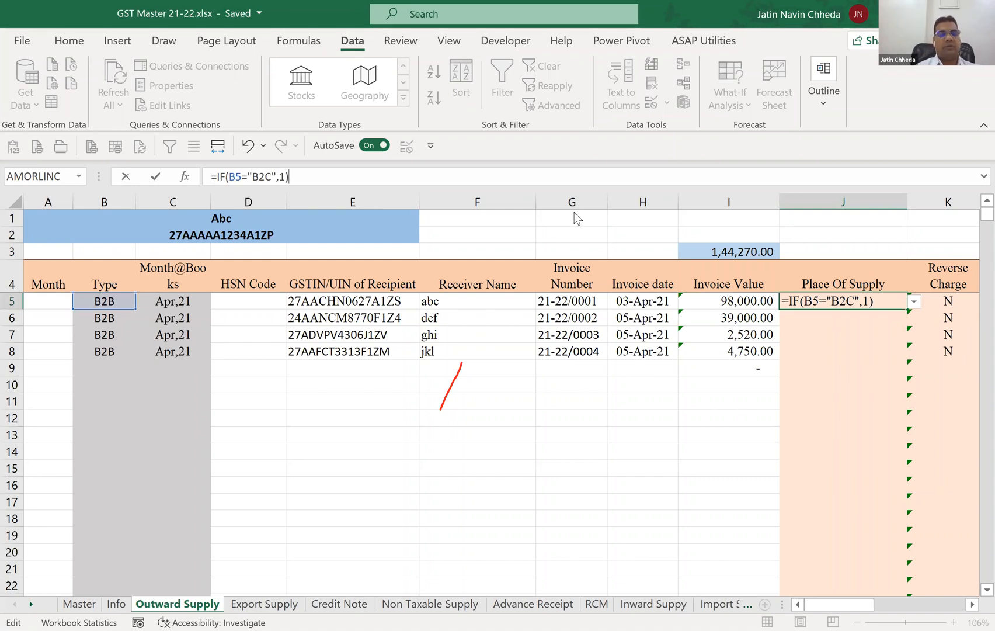
key("Return")
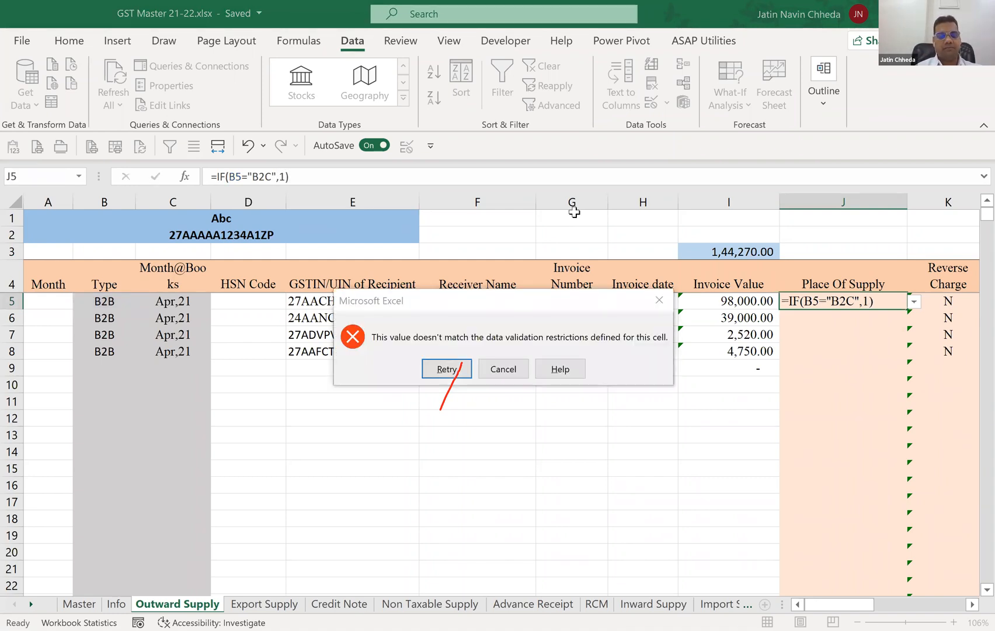
key("Escape")
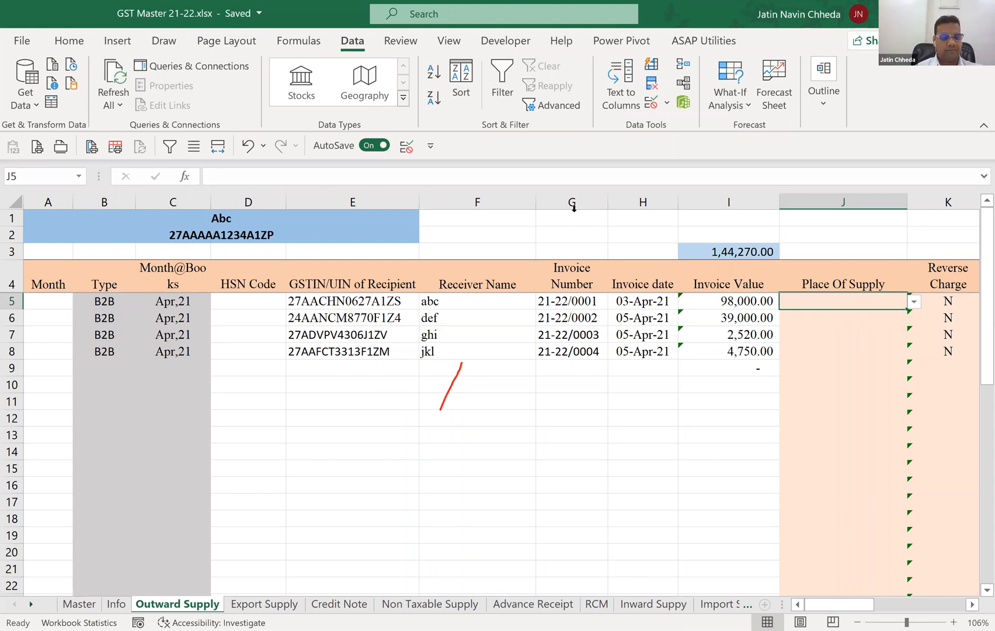
Copy the text 27-Maharashtra from cell B27 of the Master sheet and return to the Outward Supply sheet.
key("ctrl+Page_Up")
key("ctrl+Page_Up")
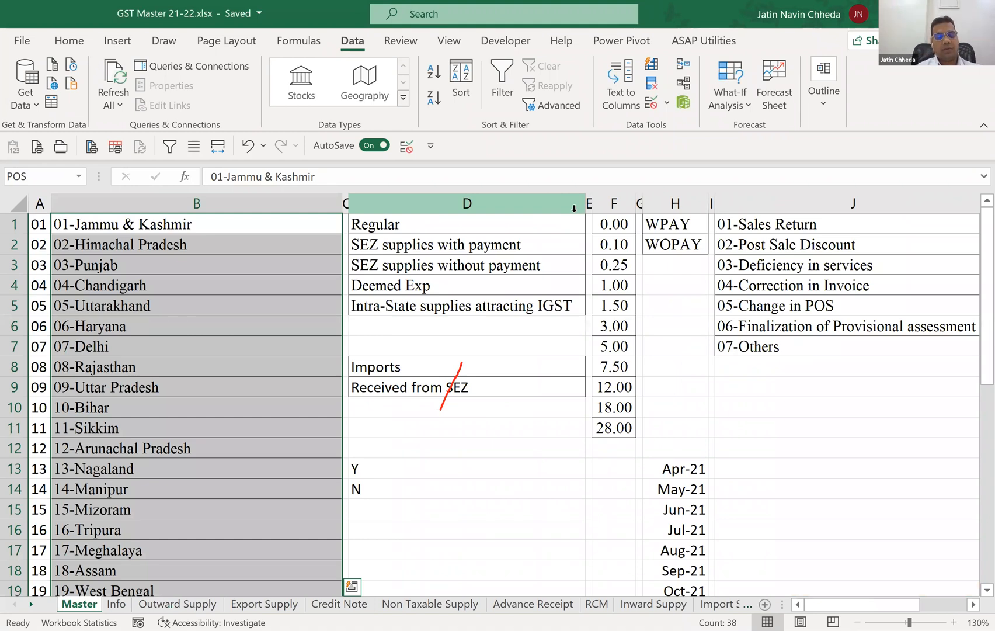
key("F7")
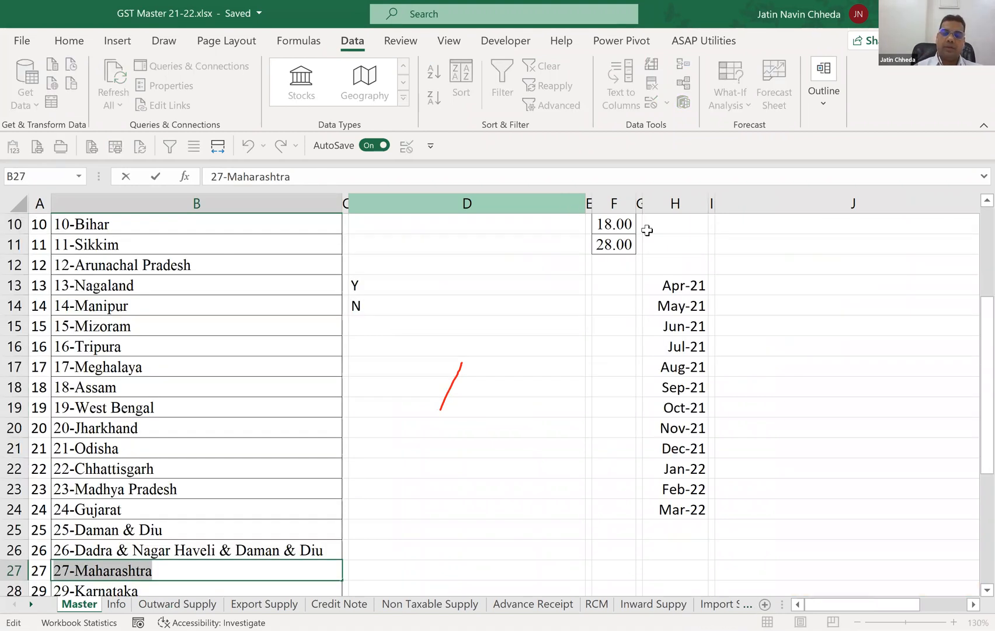
key("Escape")
key("ctrl+Page_Down")
key("ctrl+Page_Down")
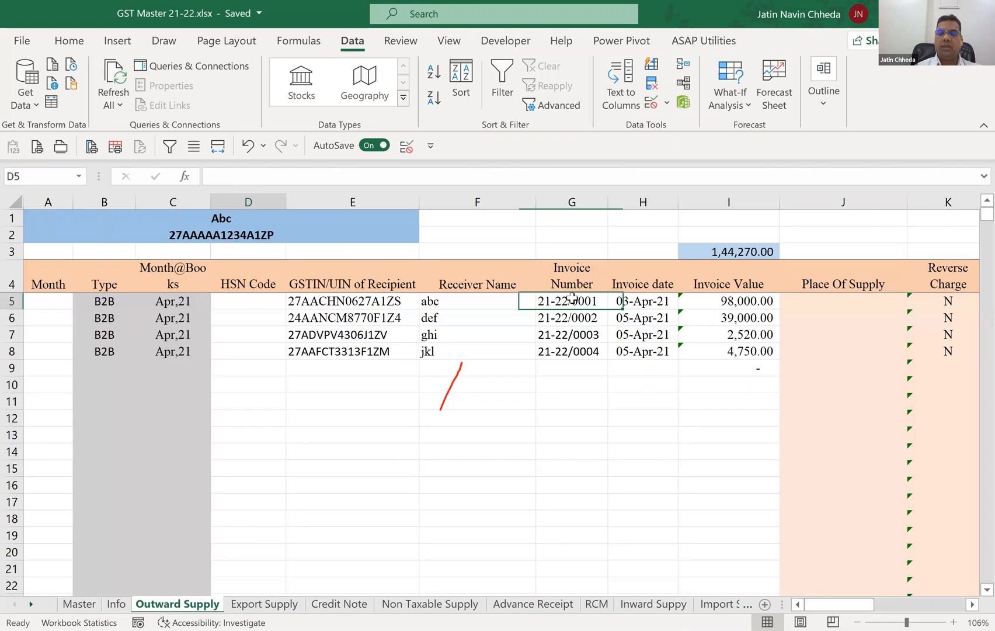
Start an IF formula in J5 that returns "27-Maharashtra" when B5="B2C".
left_click(839, 300)
type("=")
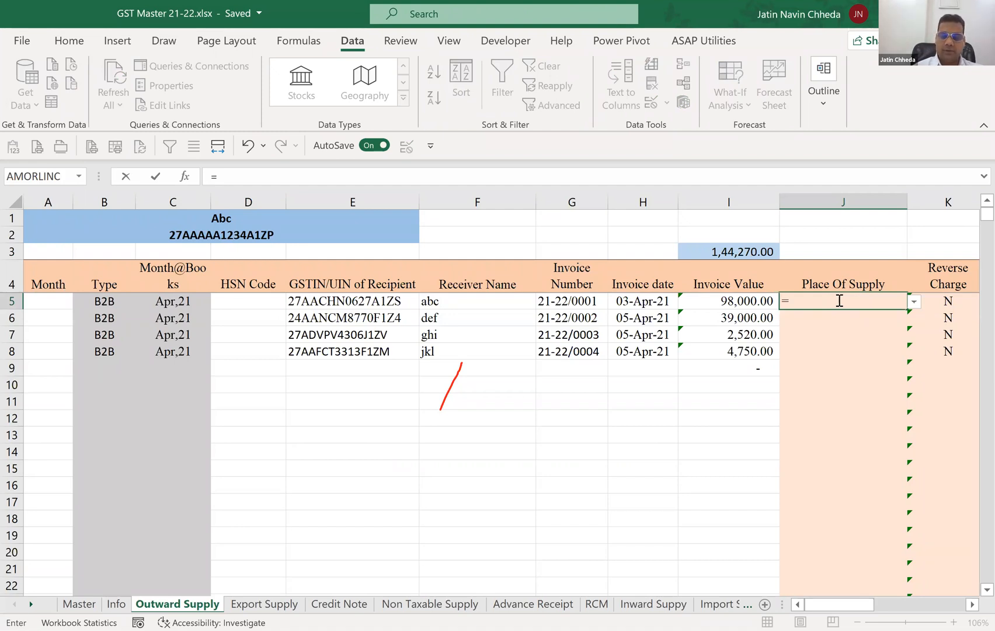
type("IF(")
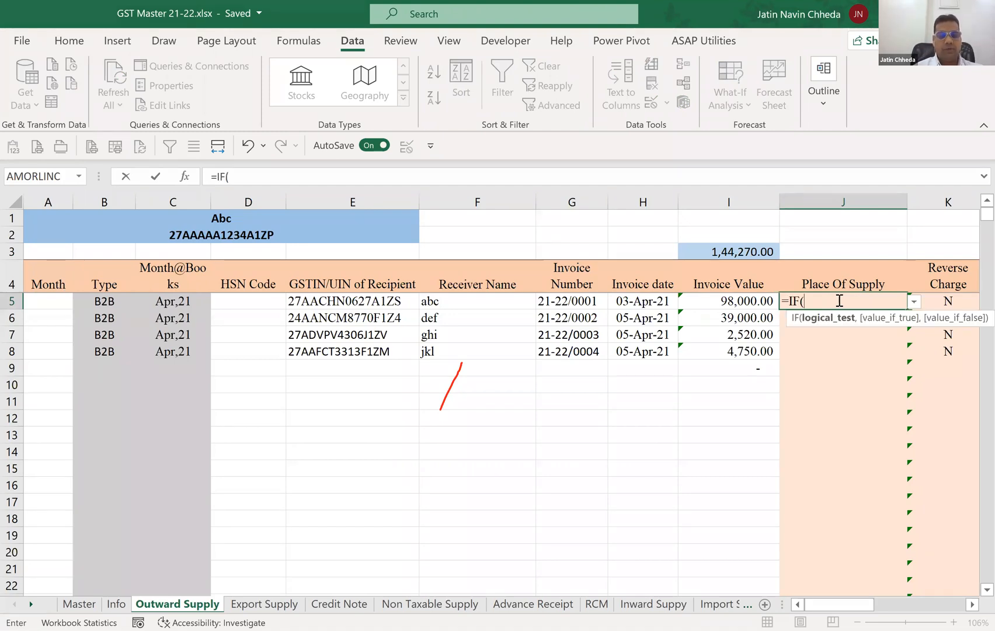
type("B5=\"B2C")
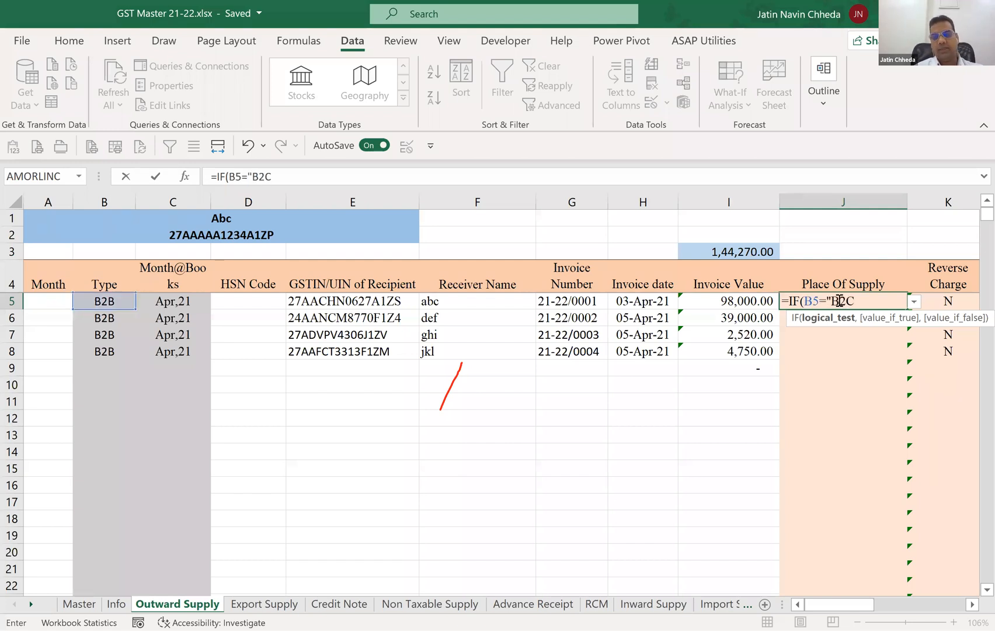
type("\",\"27-Maharashtra\"")
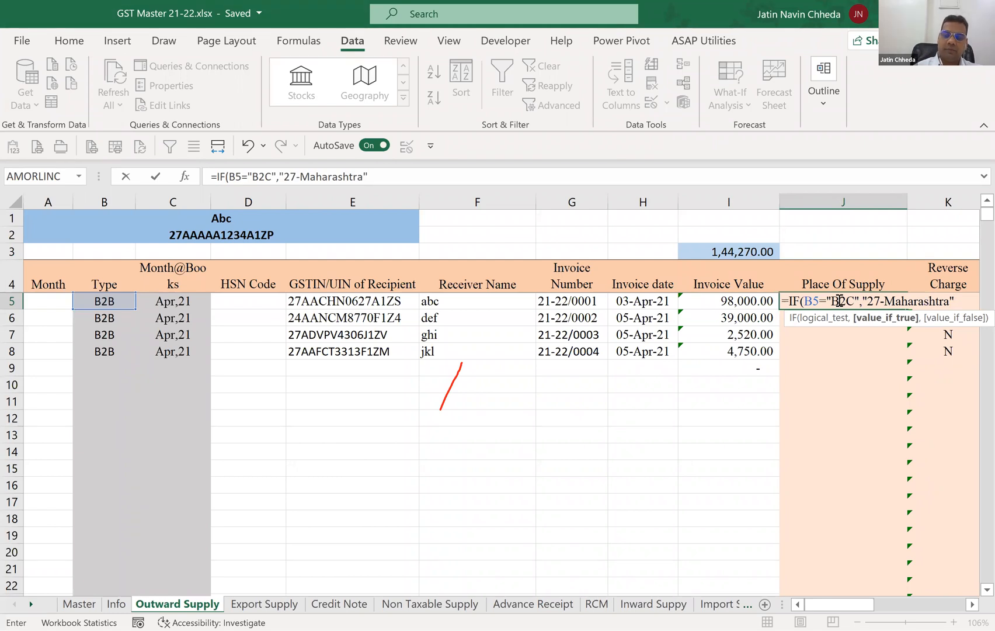
type(",")
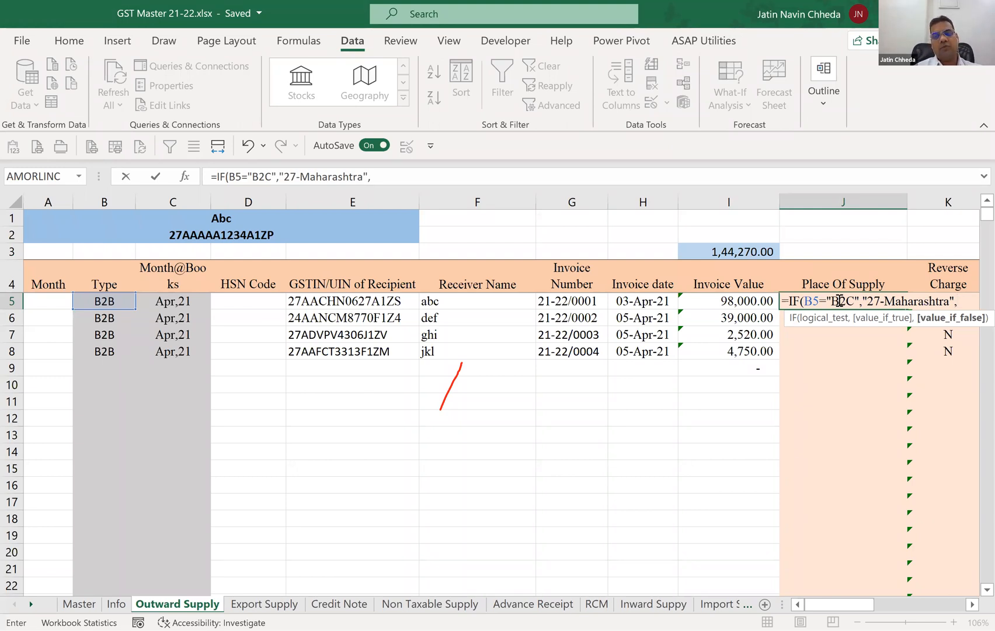
type("V")
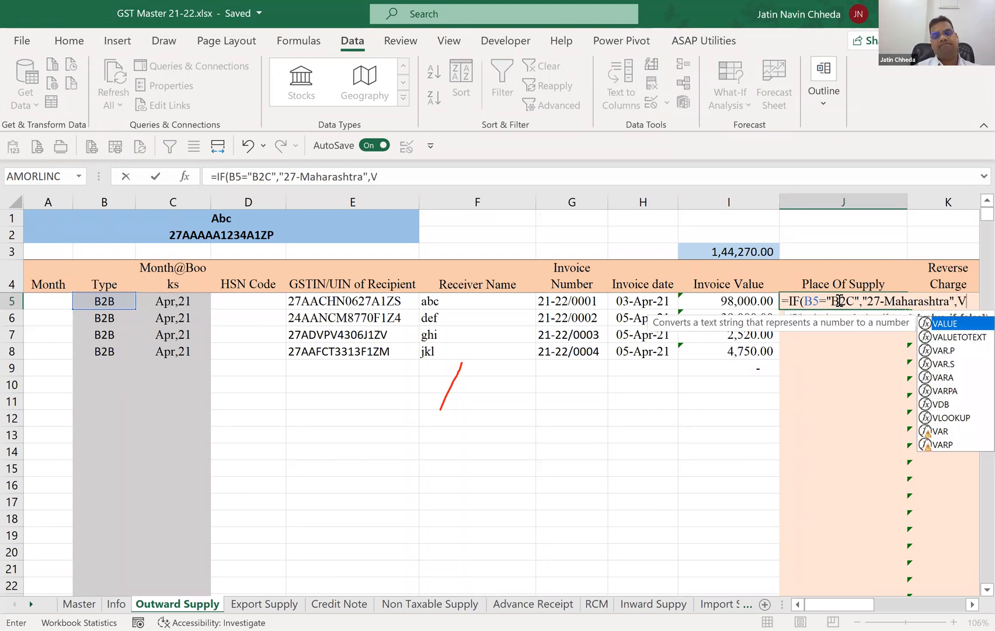
type("loo")
Add a VLOOKUP as the formula's false value, using LEFT(E5,2) of the recipient's GSTIN as the lookup value.
key("Tab")
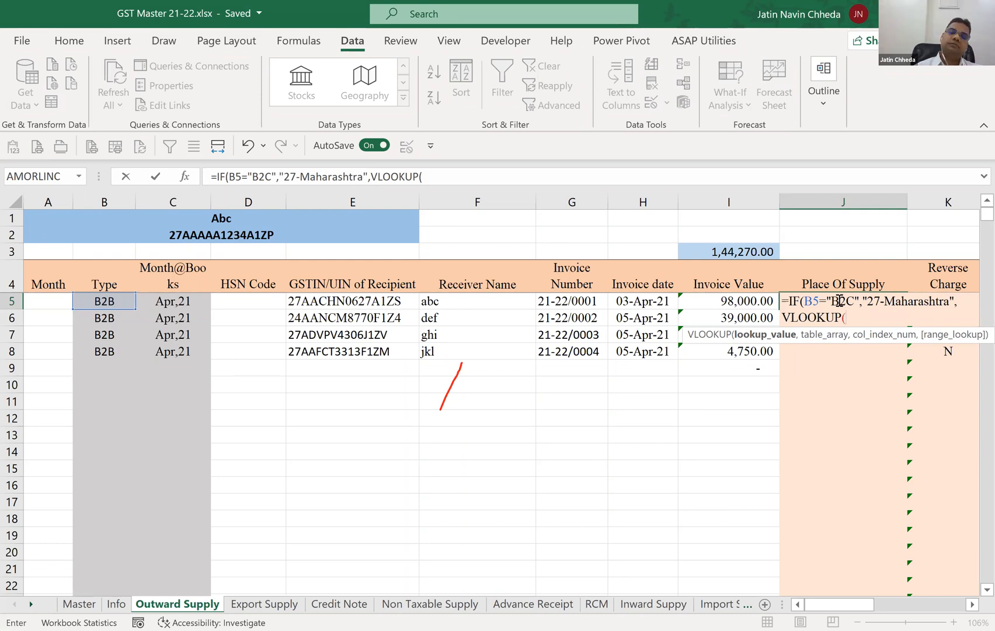
type("LEFT(")
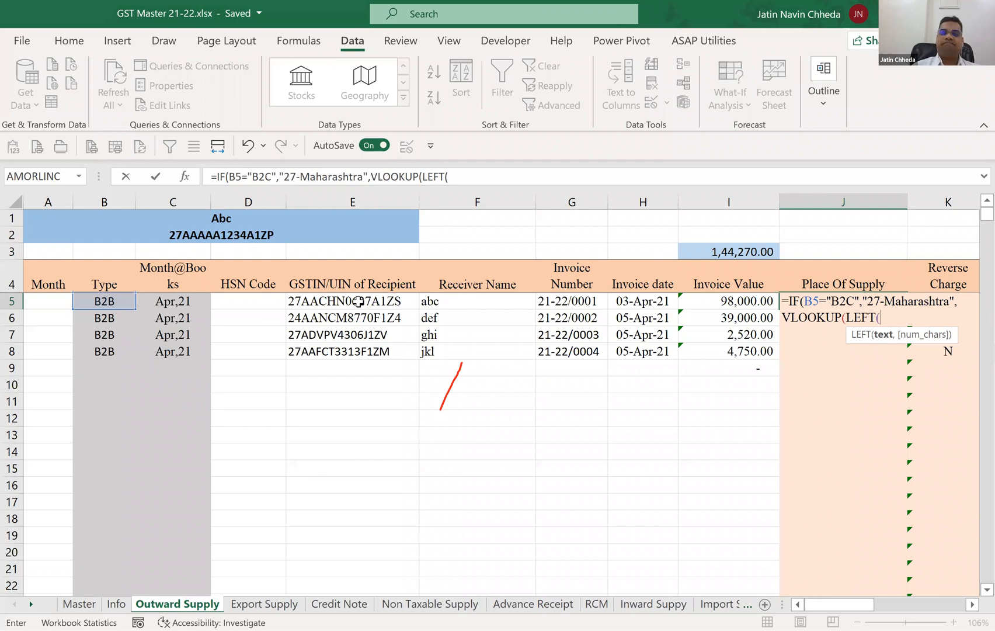
left_click(358, 300)
type(",")
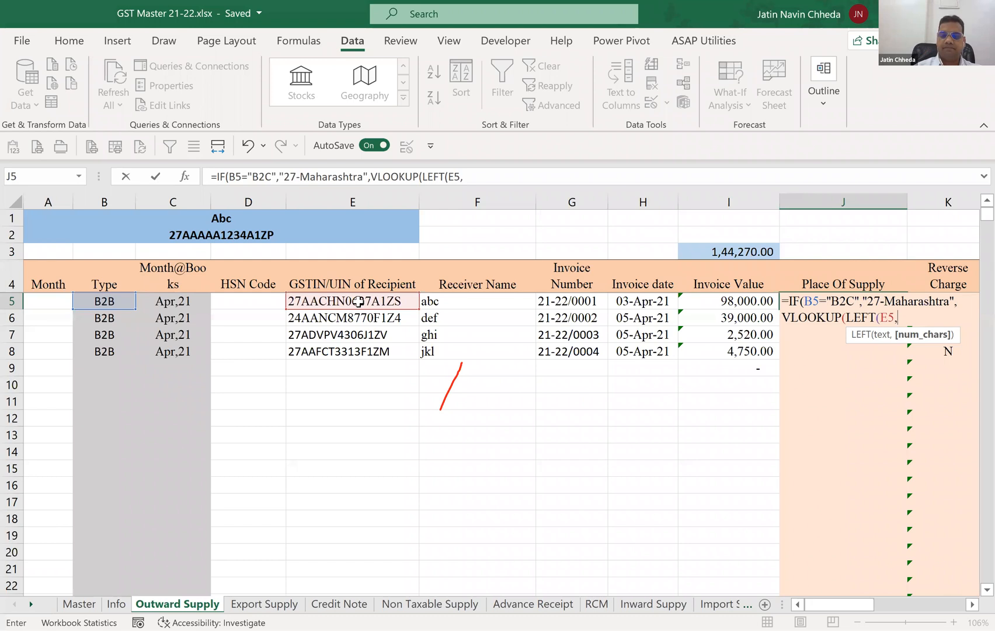
type("2)")
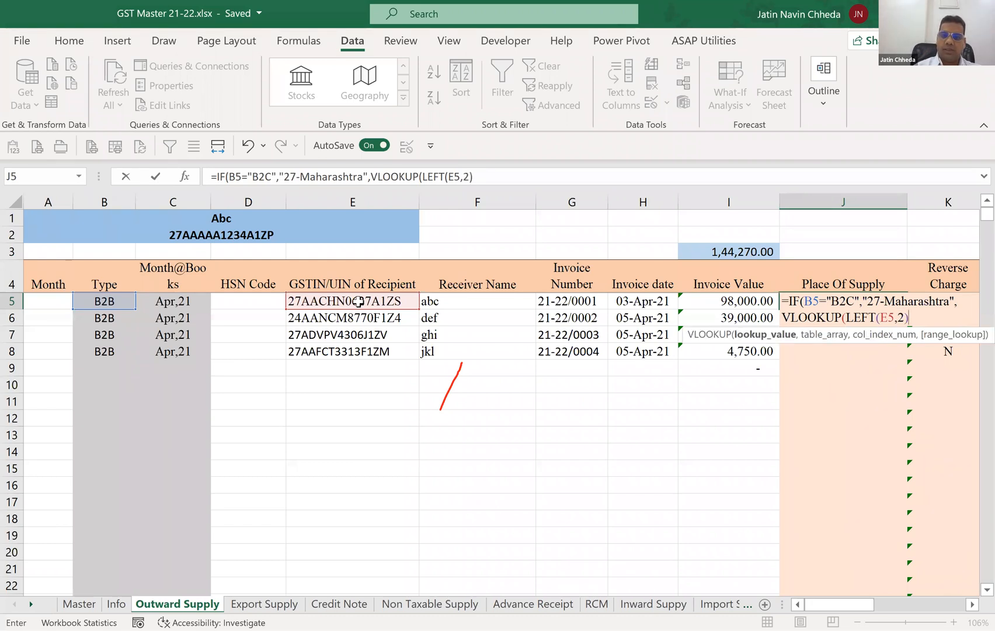
type(",Master!A:A")
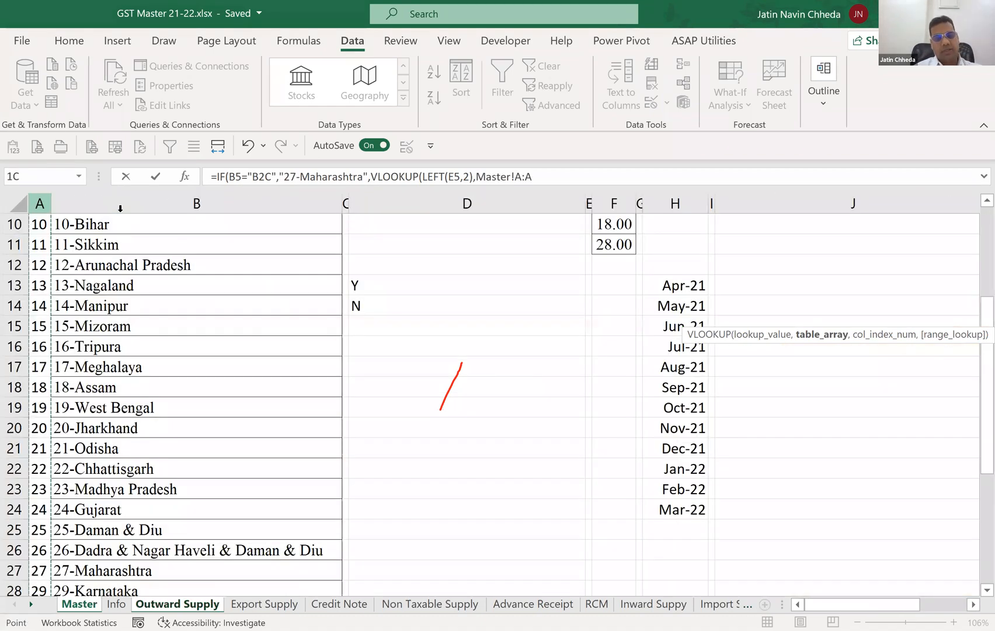
Complete the VLOOKUP with table Master!A:B, column index 2 and exact match 0, and enter the J5 formula.
left_click_drag(119, 208, 120, 208)
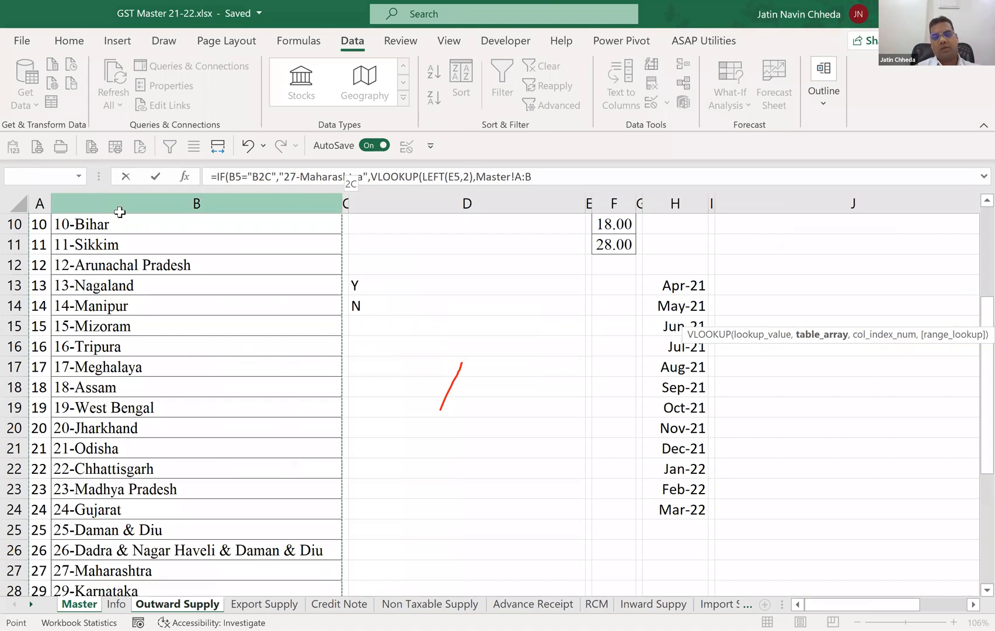
type(",2,0))")
key("Return")
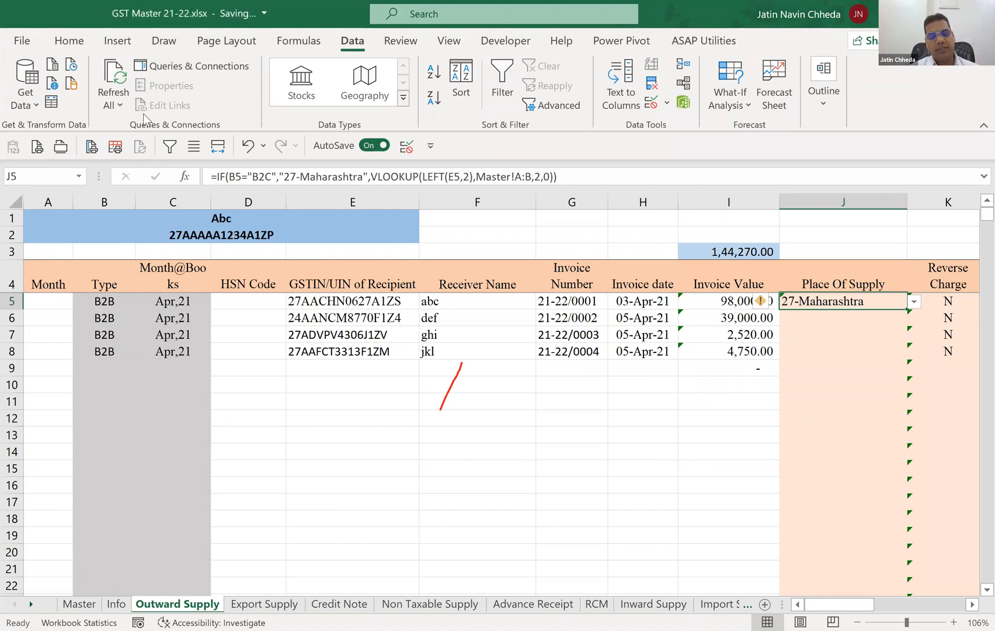
Fill the Place Of Supply formula from J5 down through J9.
key("shift+Down")
key("shift+Down")
key("shift+Down")
key("shift+Down")
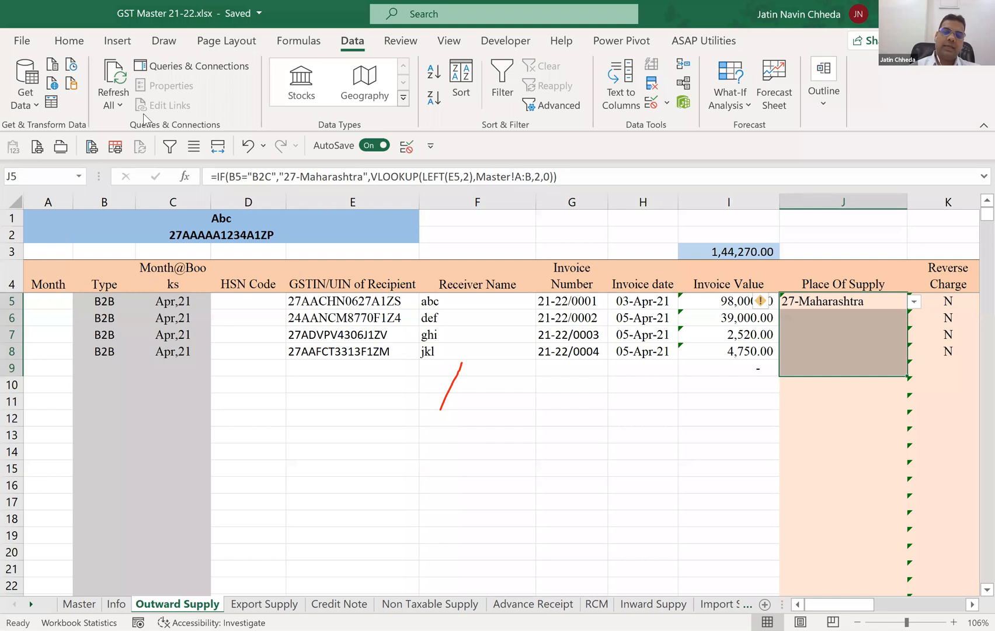
key("ctrl+d")
Empty the GSTIN/UIN of Recipient cell E5 to test the formula for a B2C invoice.
key("ctrl+Left")
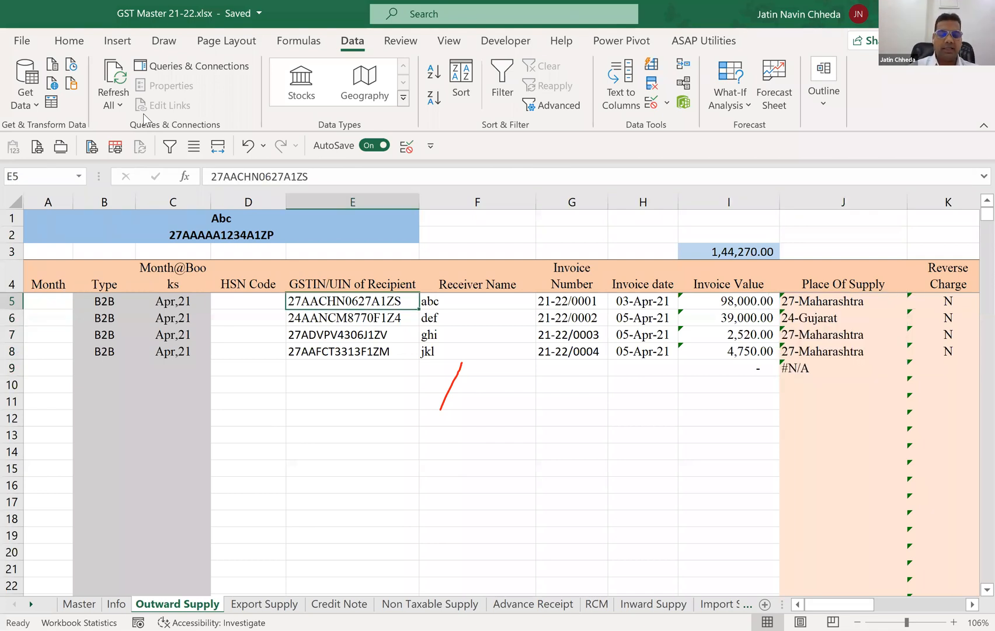
key("F2")
key("shift+Home")
key("ctrl+c")
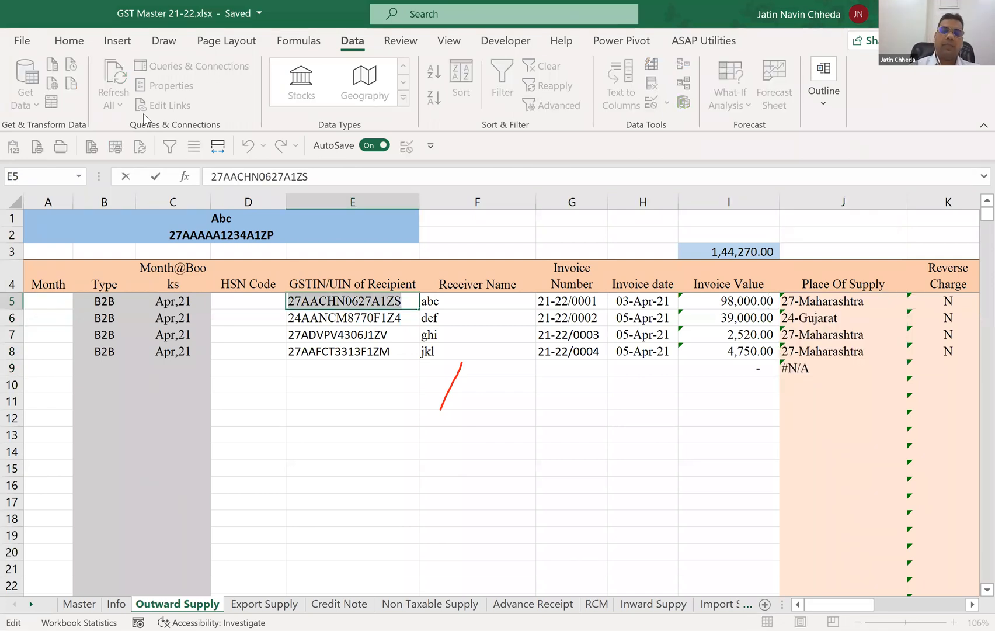
key("BackSpace")
key("Return")
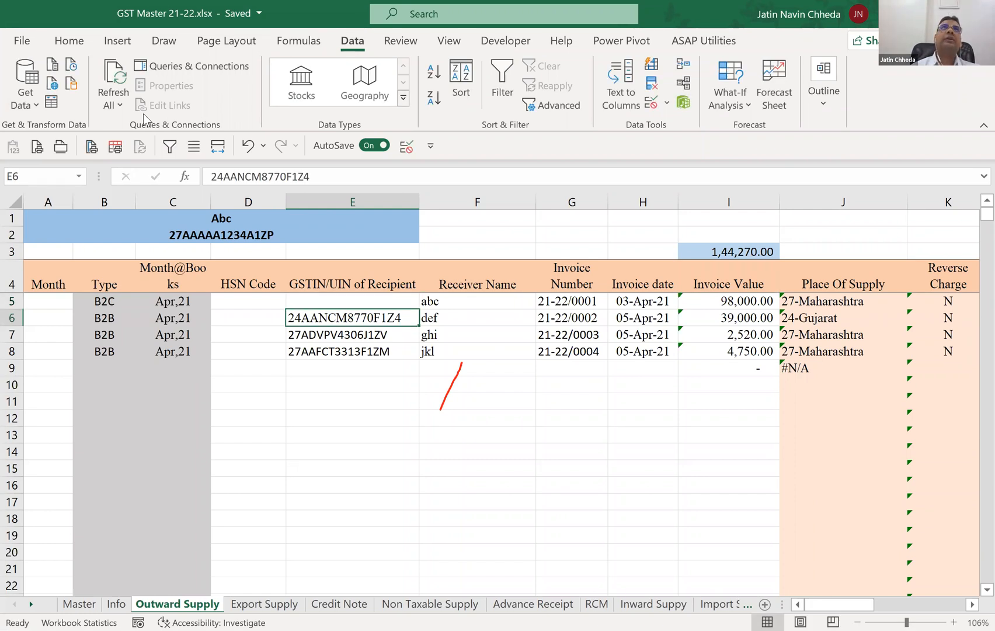
Put the recipient's GSTIN back in E5 with its leading state code changed to 29.
key("Up")
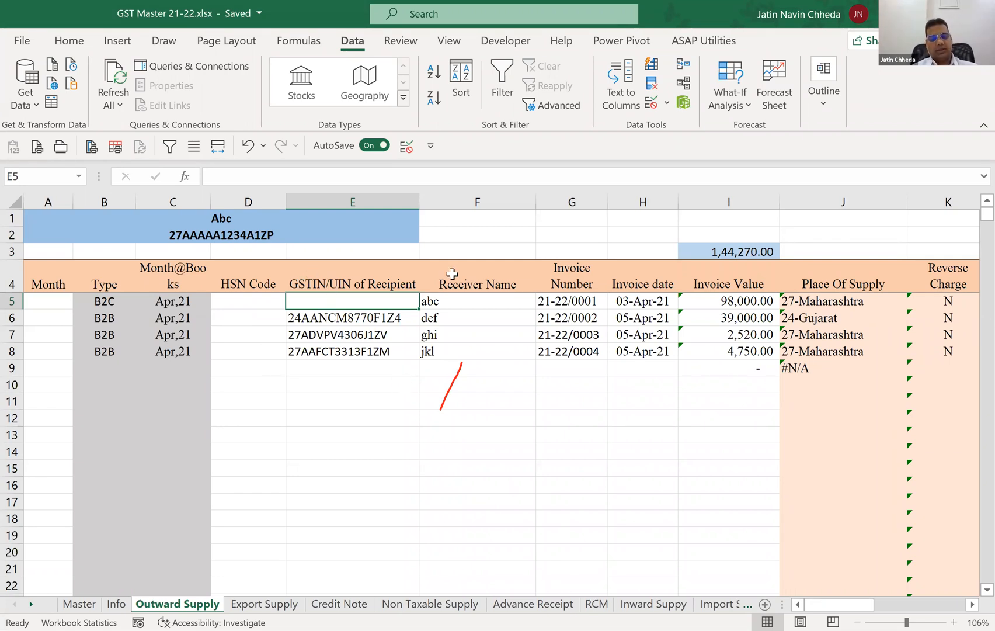
key("F2")
key("ctrl+v")
key("shift+Right")
key("Right")
key("shift+Right")
type("9")
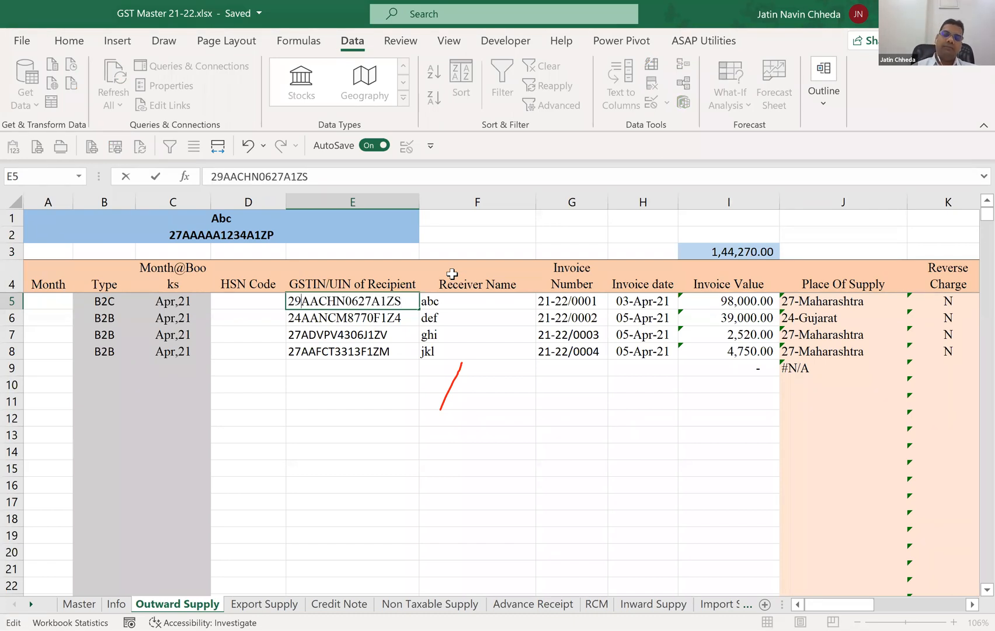
key("Return")
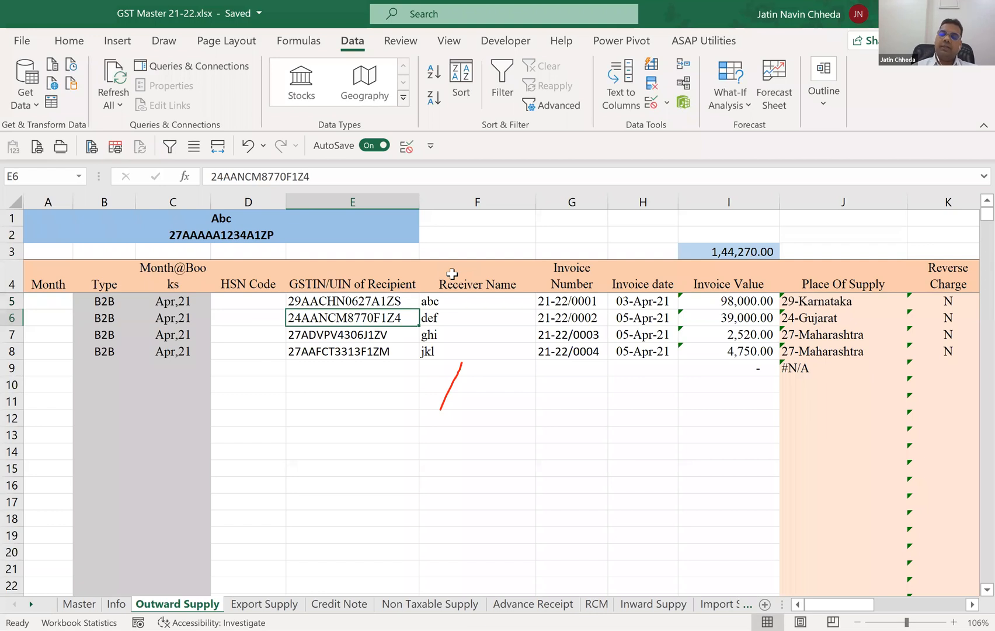
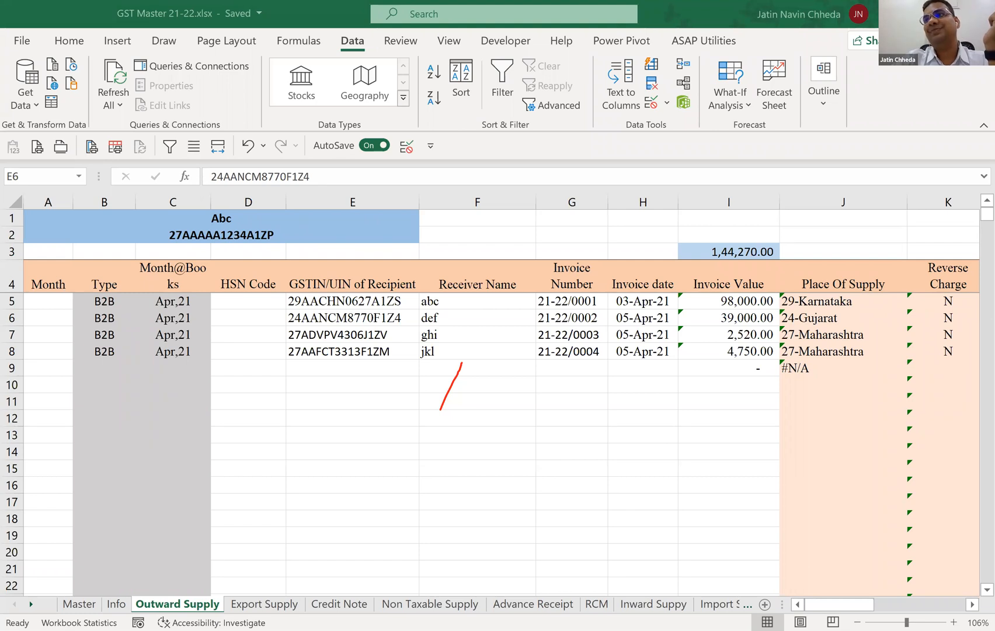
Examine the full list of state codes and names on the Master sheet, then return to Outward Supply.
left_click(82, 602)
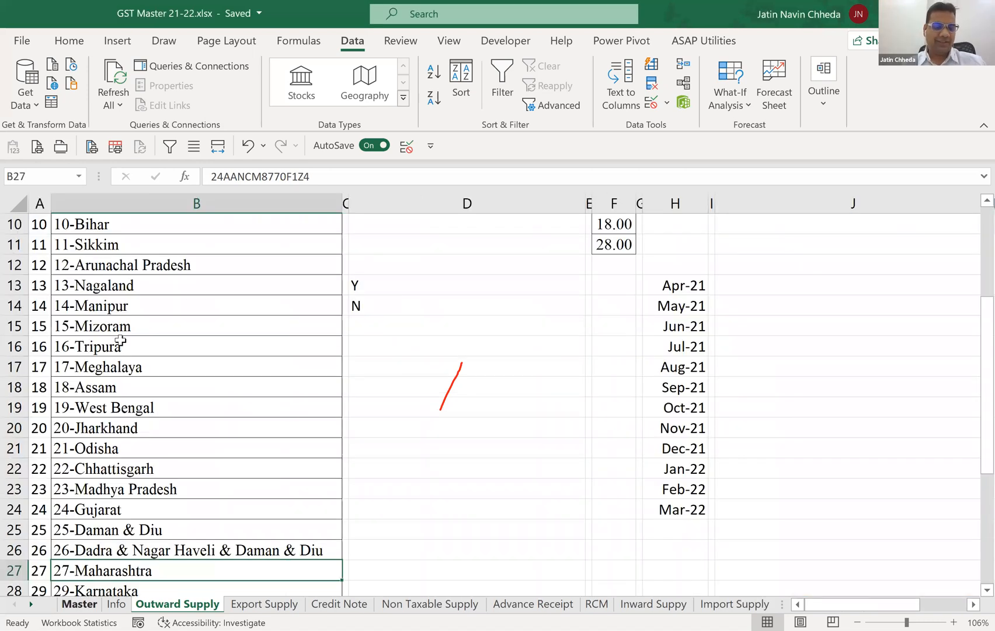
key("ctrl+shift+Down")
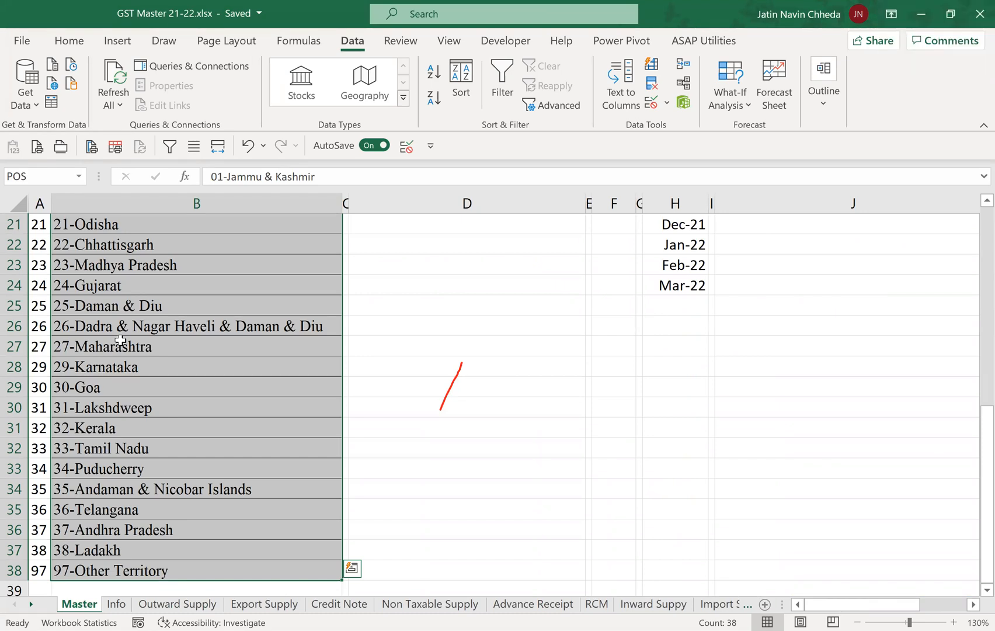
key("alt+Tab")
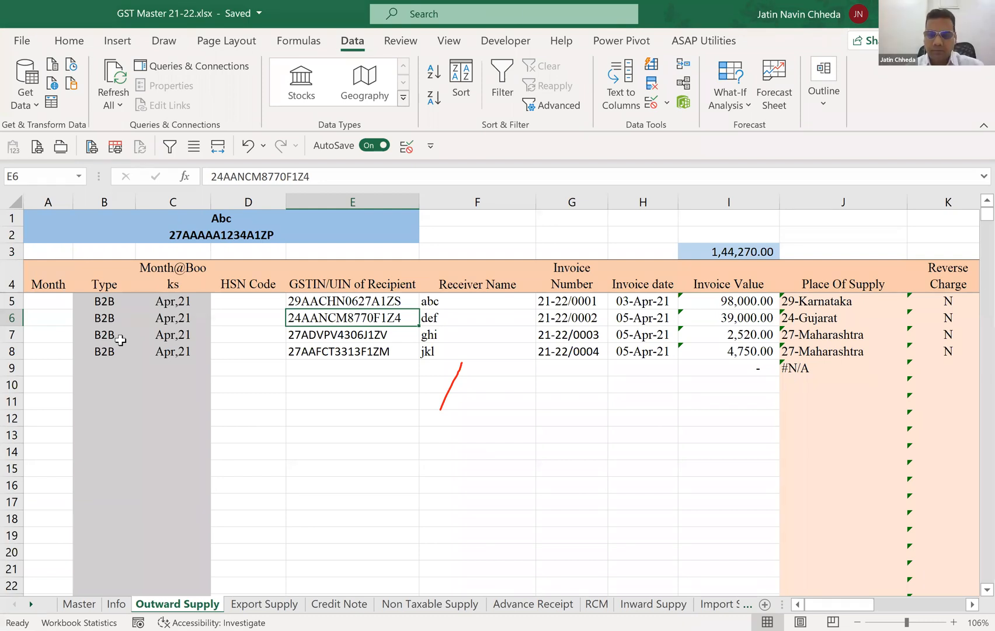
Clear the Place Of Supply formulas from J5 through J9 on the Outward Supply sheet.
key("Up")
key("Right")
key("Right")
key("Right")
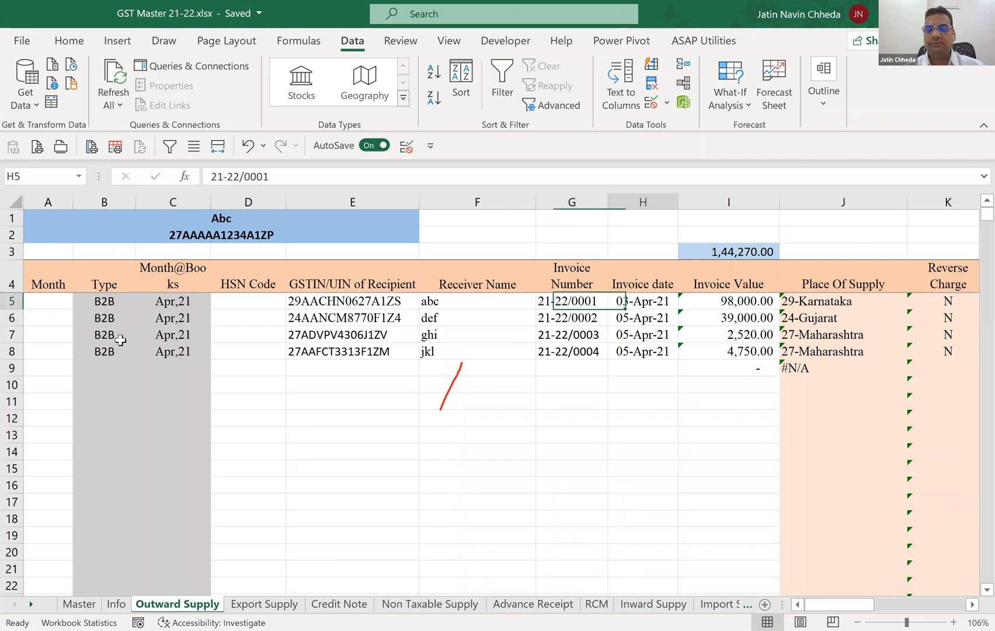
key("Right")
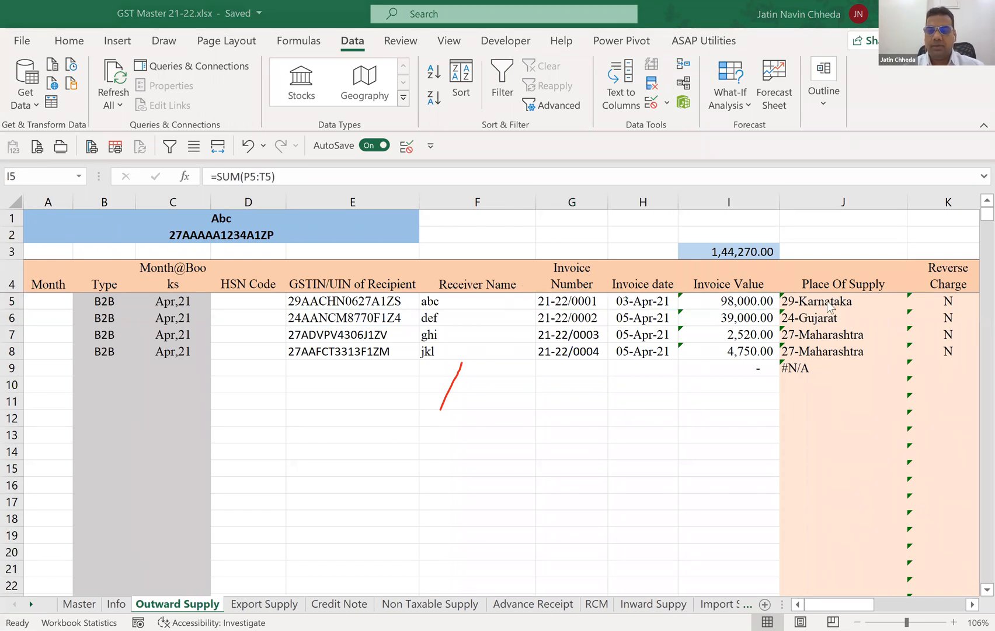
left_click(865, 299)
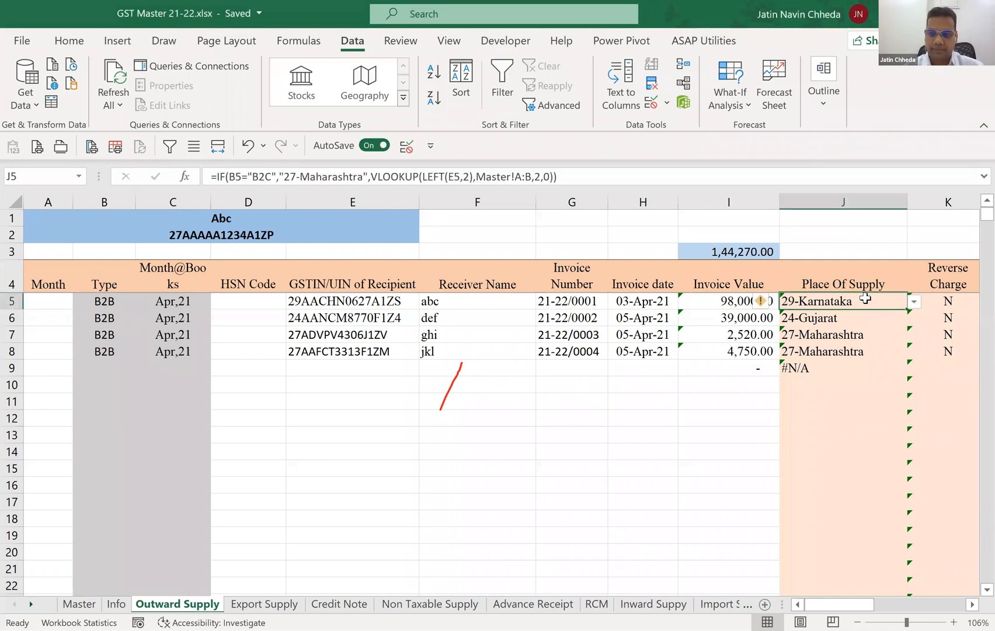
key("shift+Down")
key("shift+Down")
key("shift+Down")
key("shift+Down")
key("Delete")
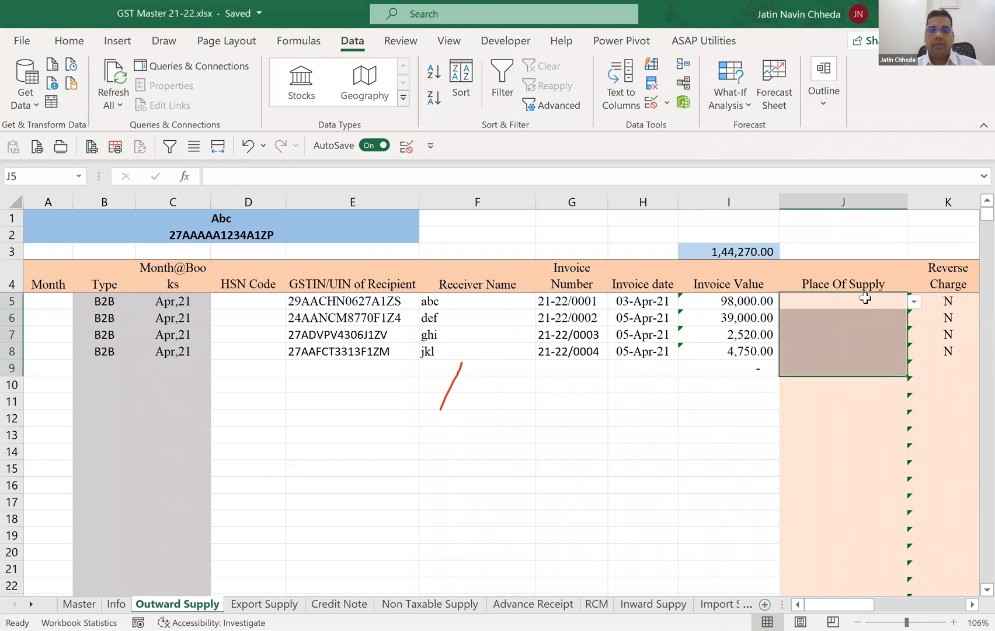
left_click(865, 298)
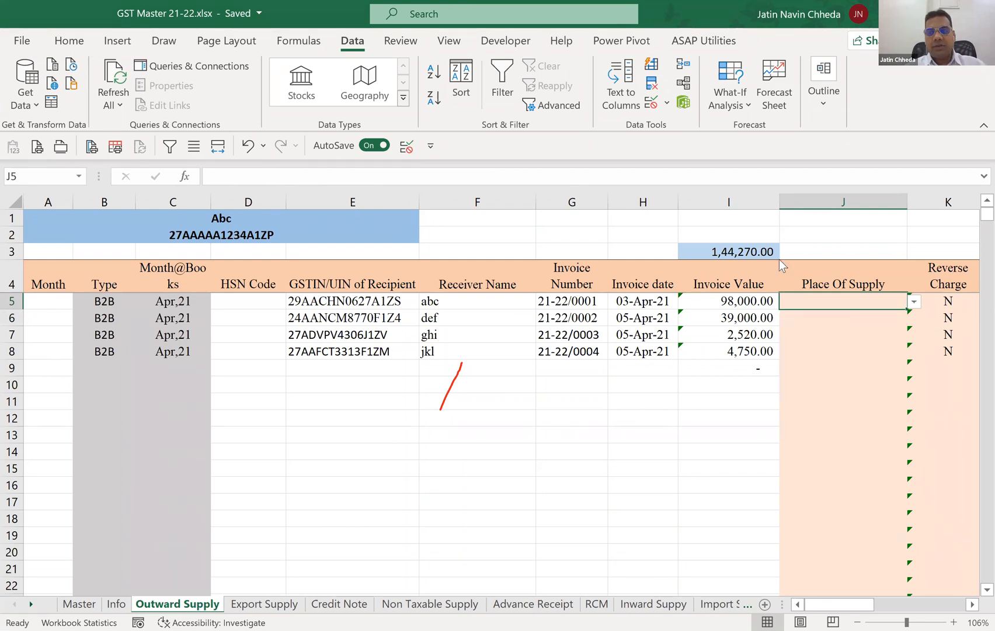
left_click(972, 250)
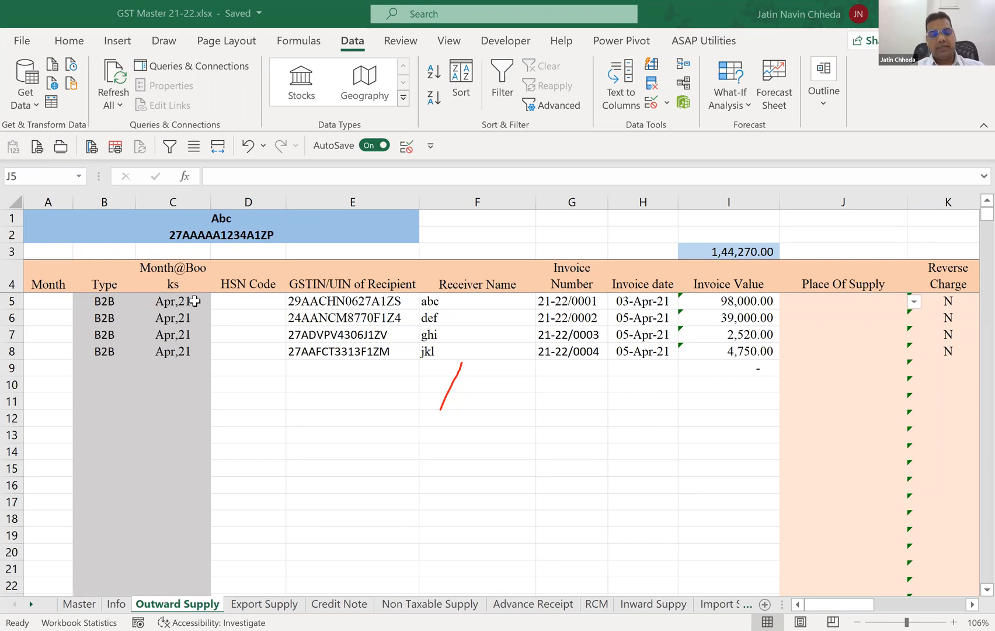
Review the Master sheet's state list that supplies the allowed Place Of Supply values, and return to Outward Supply.
key("ctrl+Page_Up")
key("ctrl+Page_Up")
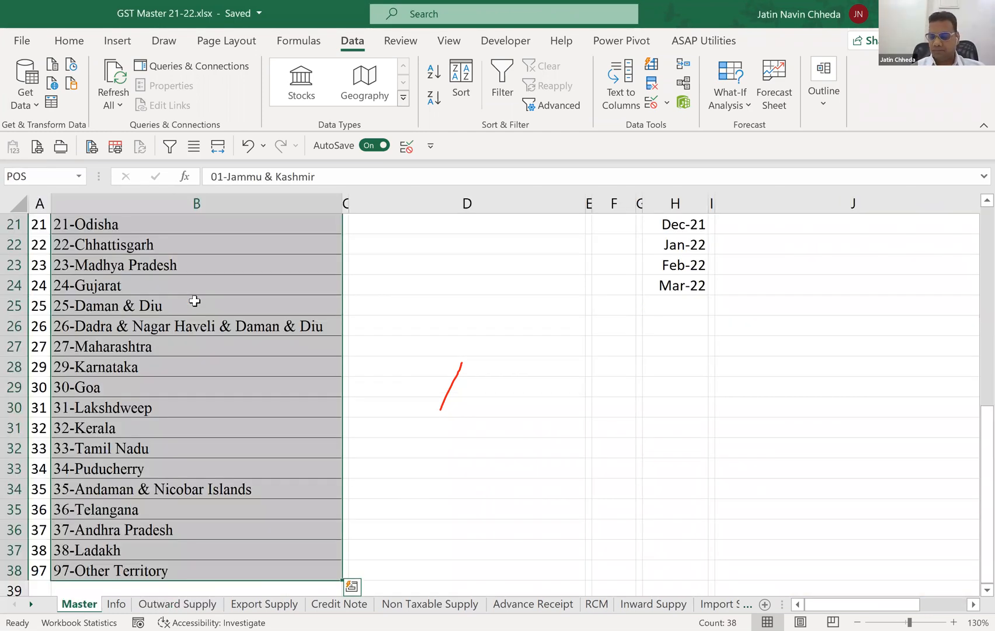
key("ctrl+Page_Down")
key("ctrl+Page_Down")
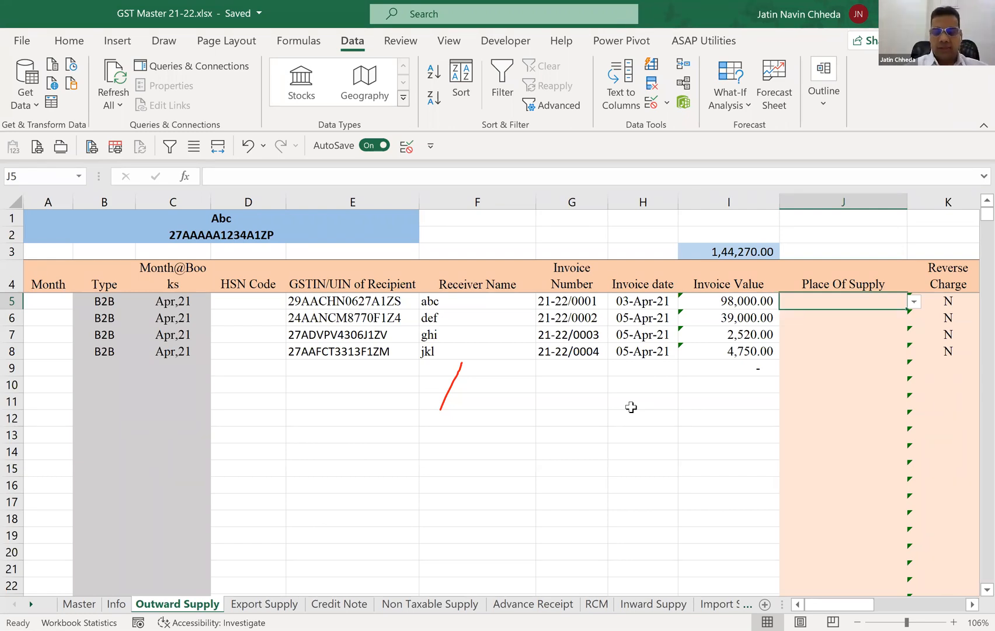
type("M")
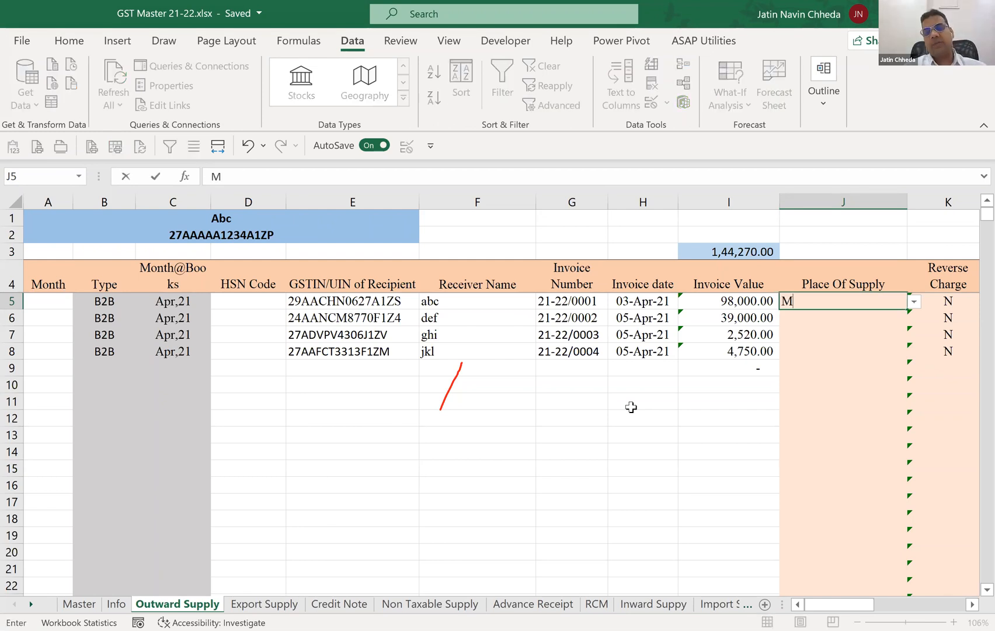
type("aharashtra")
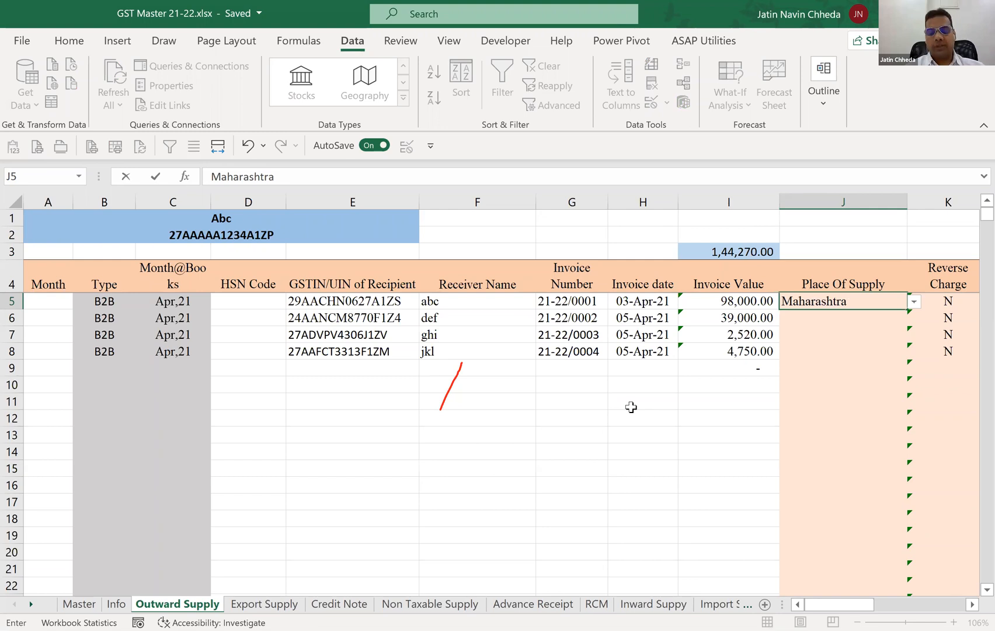
key("Escape")
Try to enter 27Maharashtra as the Place Of Supply in J5 to test the cell's data validation.
type("27")
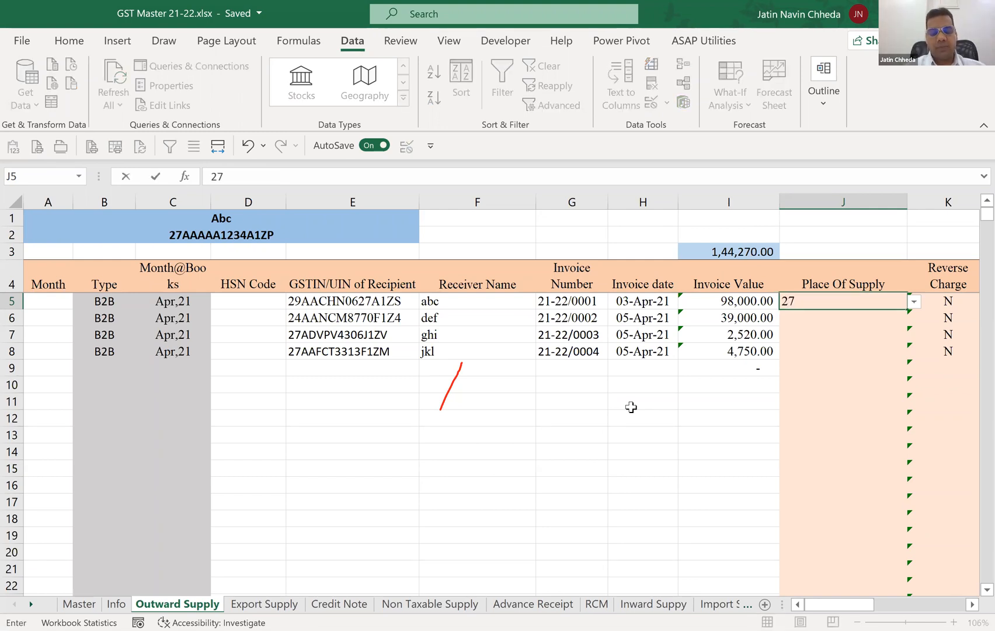
type("Maharashtra")
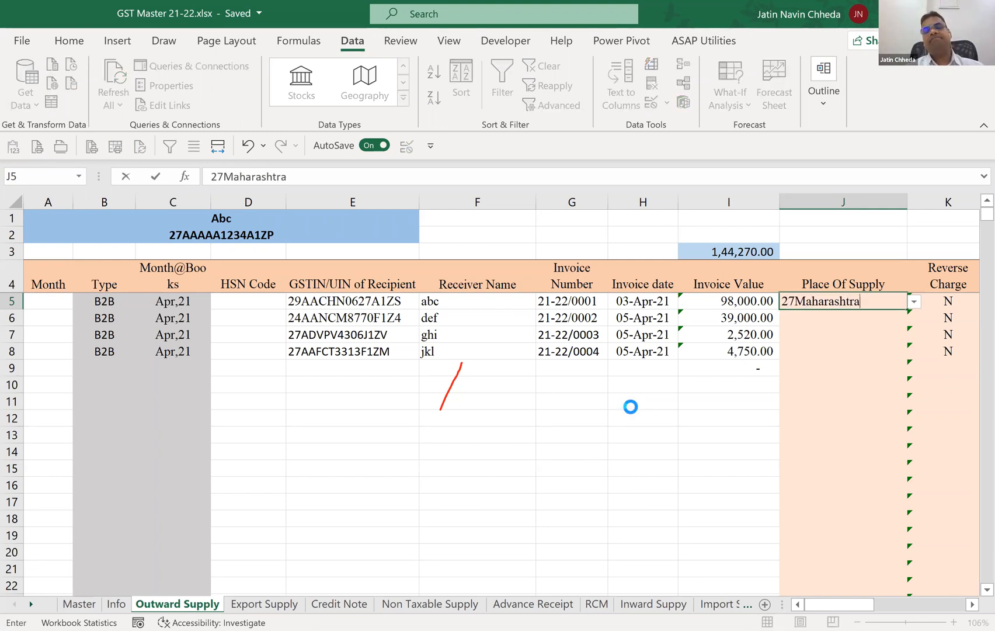
key("Return")
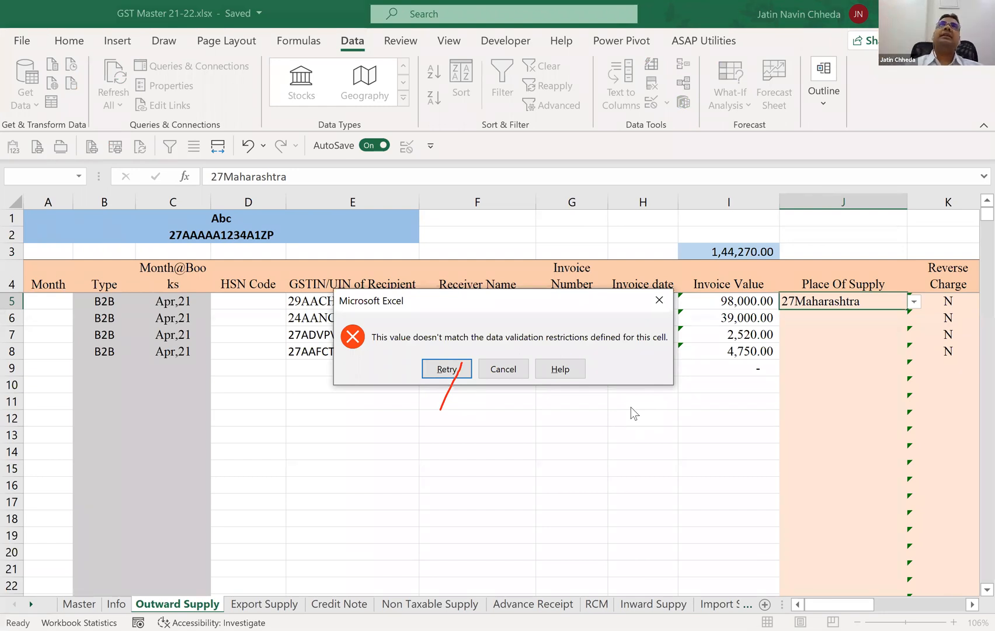
left_click(509, 371)
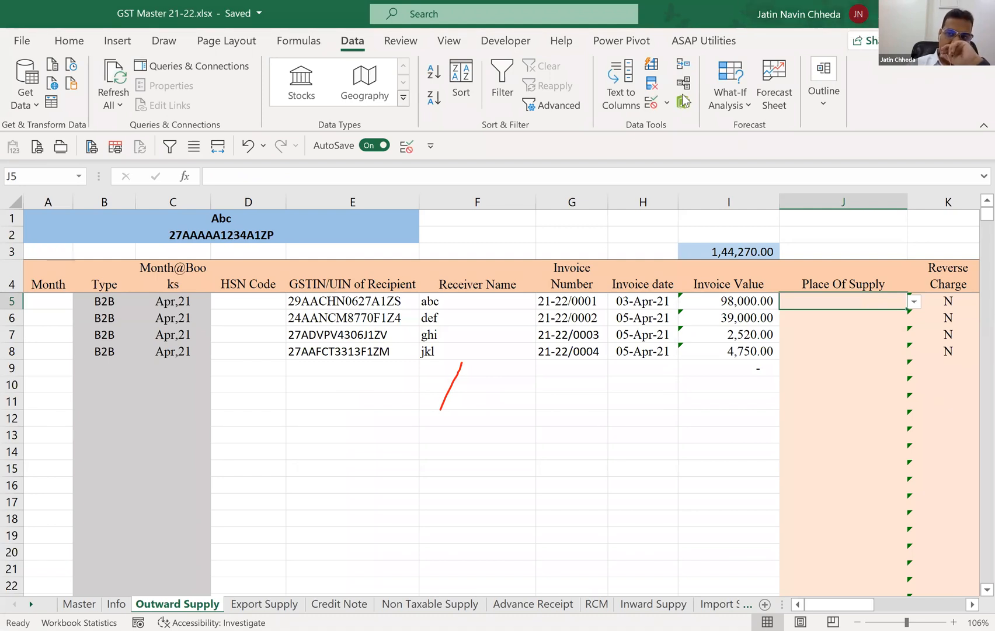
Set the data validation of the Place Of Supply column, from J5 down to row 1590, to allow any value.
left_click(653, 112)
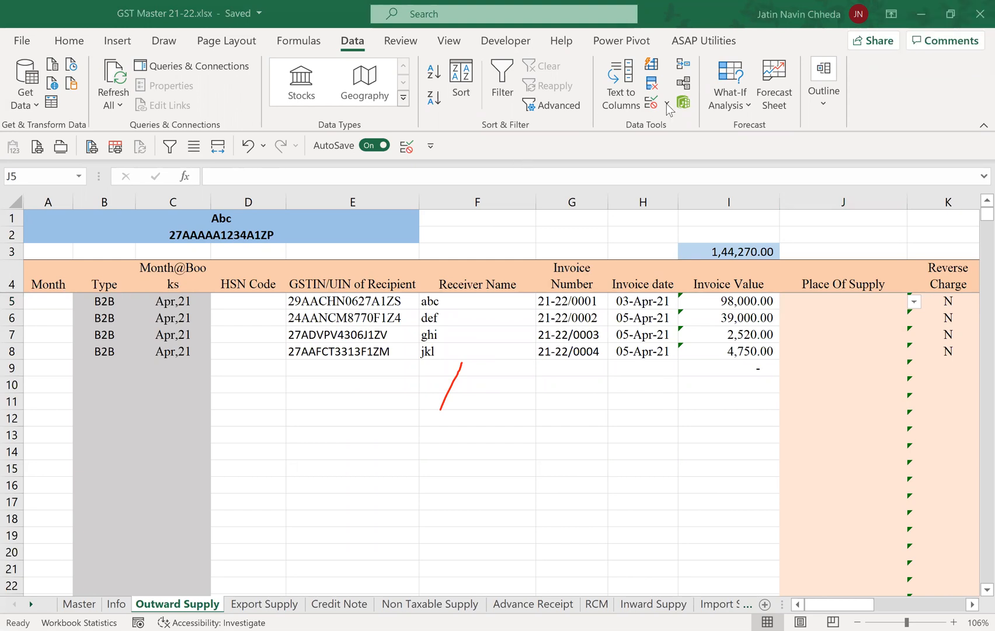
left_click(824, 301)
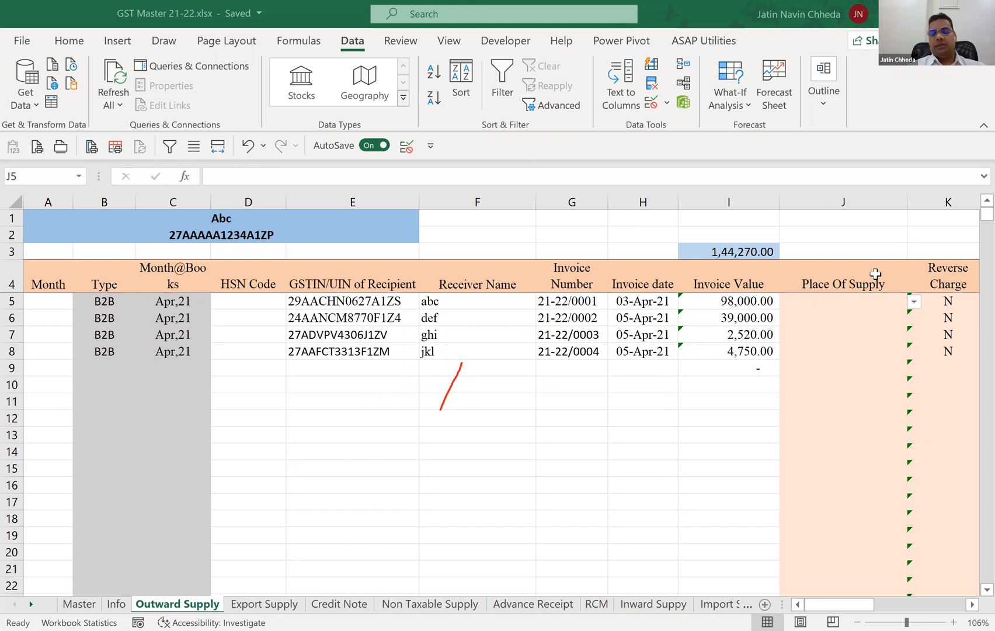
key("ctrl+shift+Down")
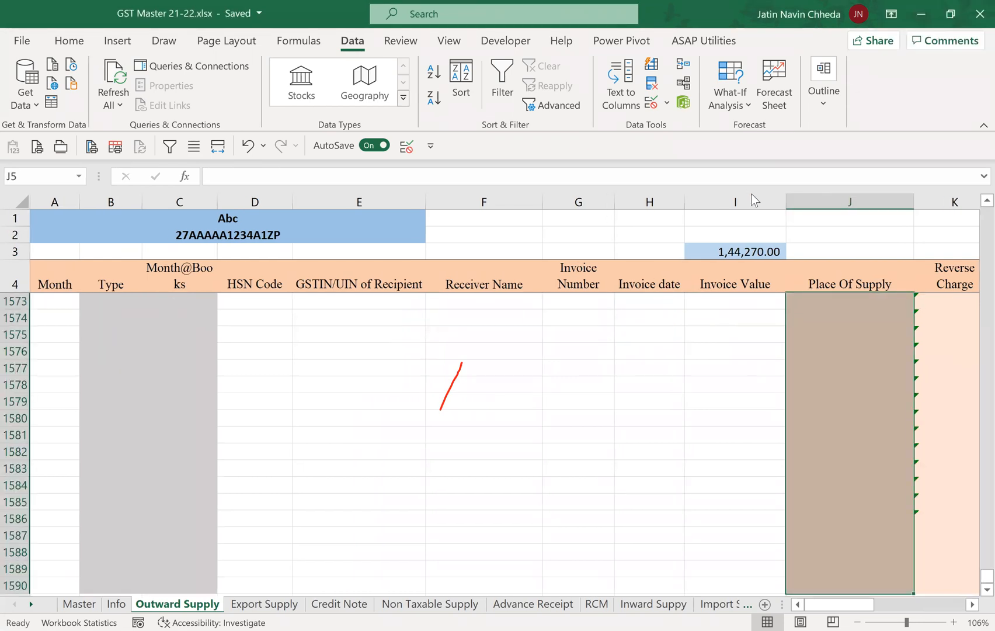
left_click(651, 104)
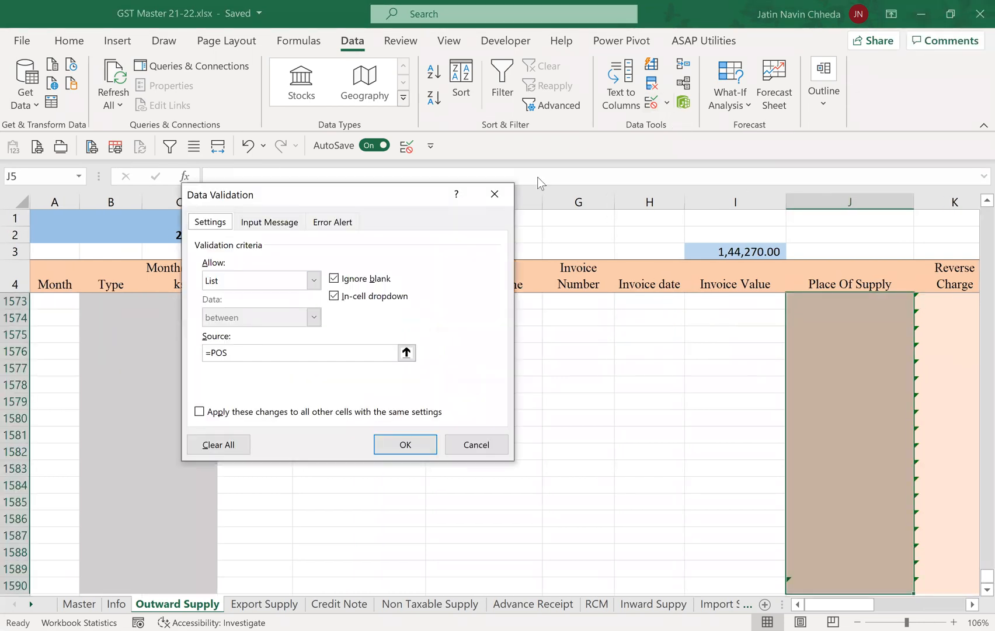
key("alt+Down")
key("Return")
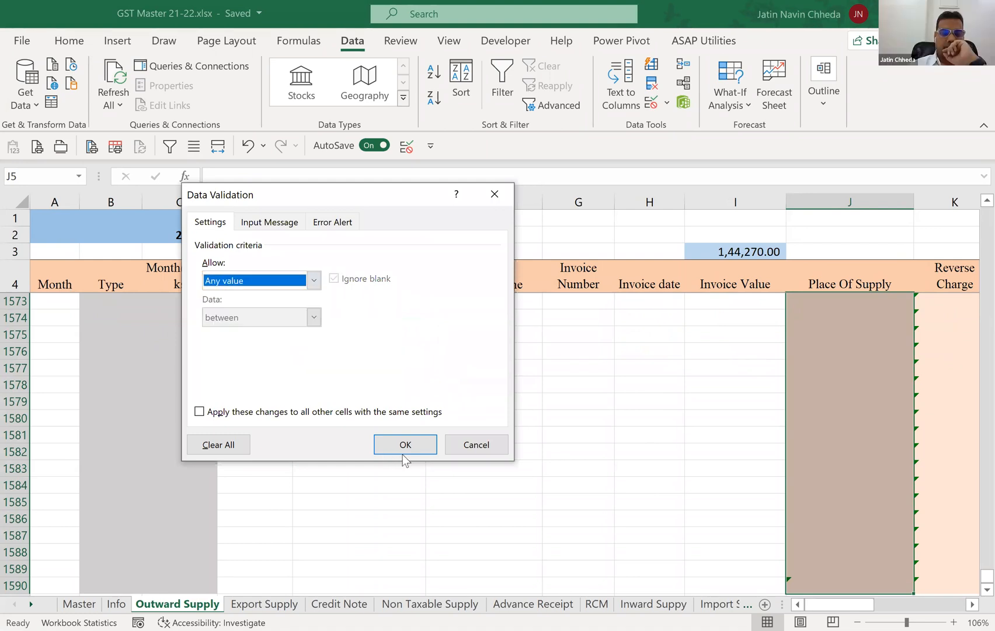
left_click(405, 444)
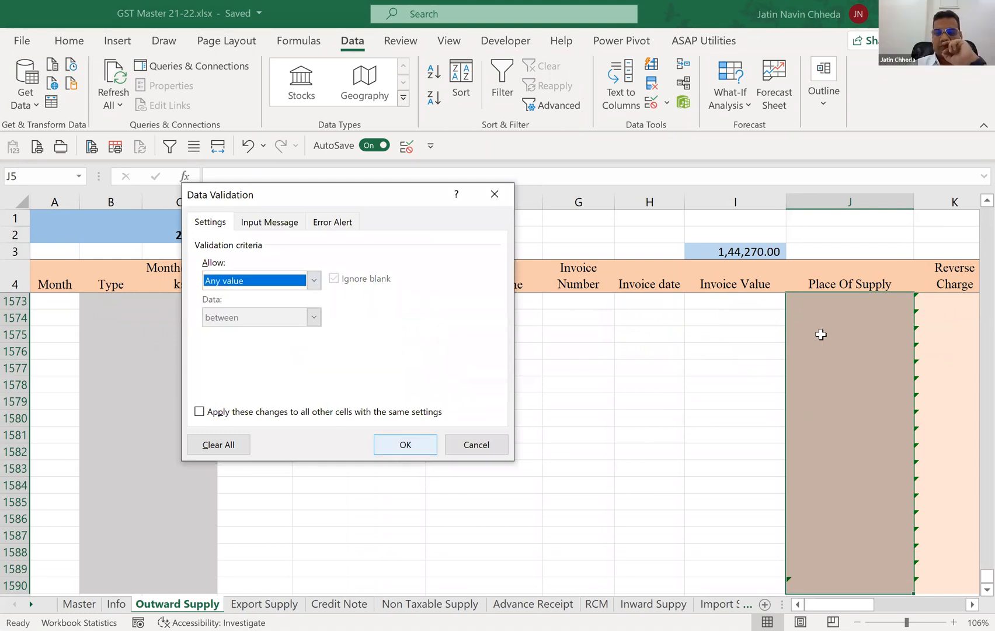
Enter Maharashtra as the Place Of Supply in J5.
left_click(821, 334)
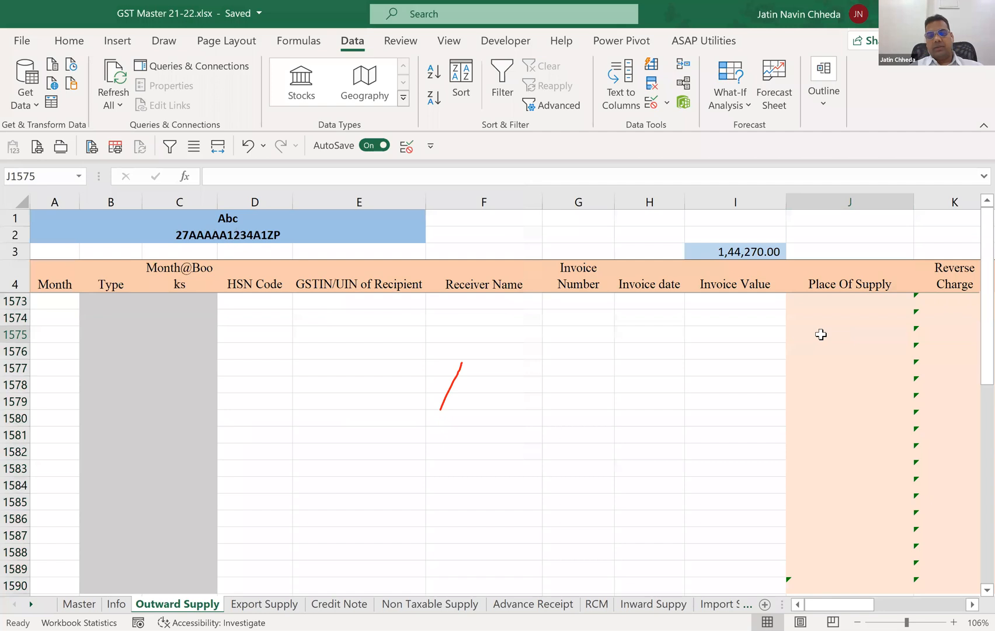
key("ctrl+Page_Up")
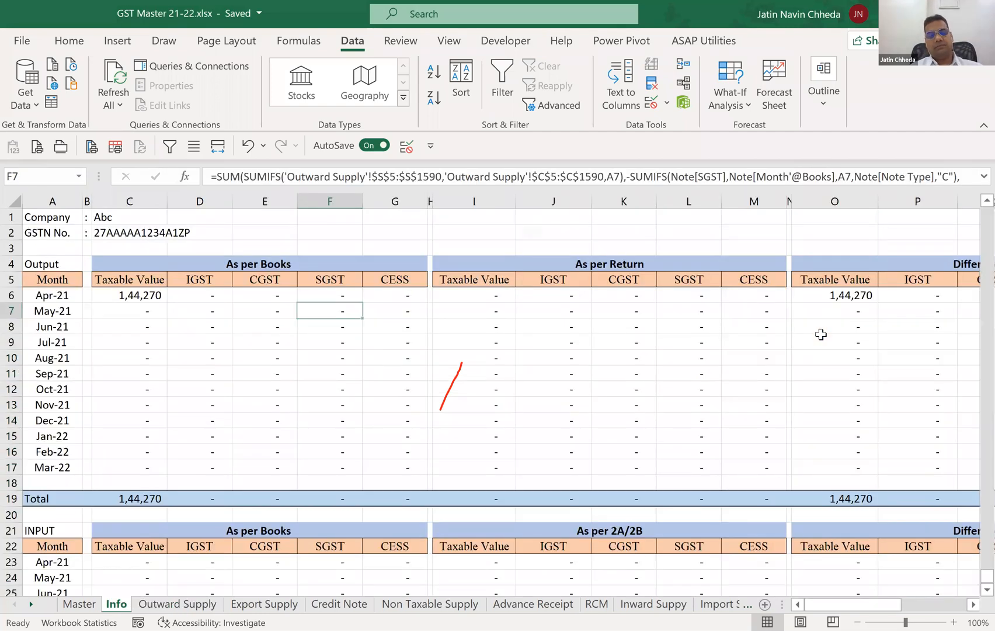
key("ctrl+Page_Down")
key("Up")
key("Up")
key("Up")
key("ctrl+Up")
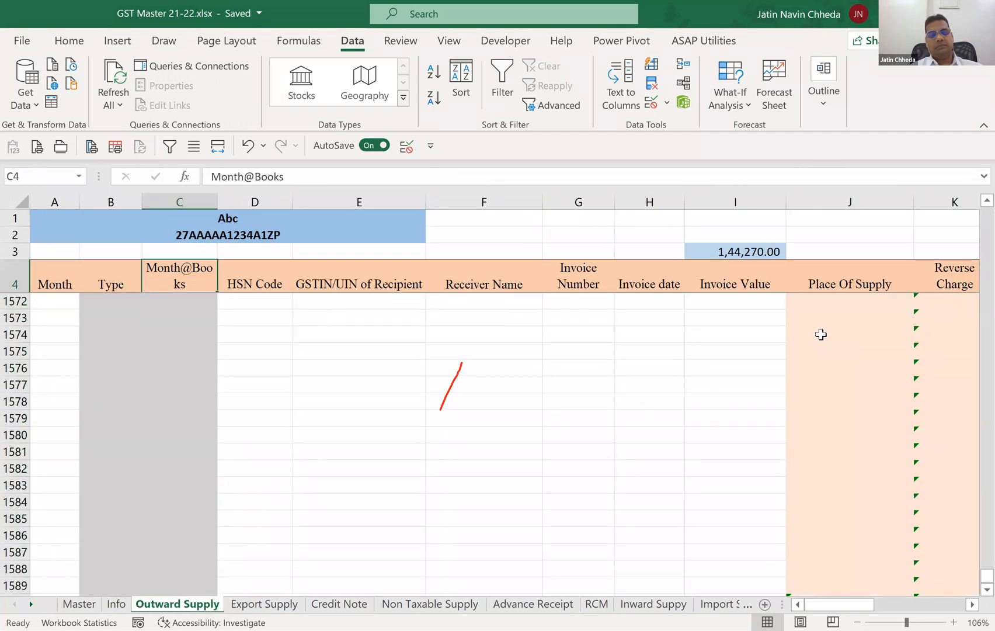
key("Right")
key("Right")
key("Right")
key("Right")
key("Right")
key("Right")
key("Right")
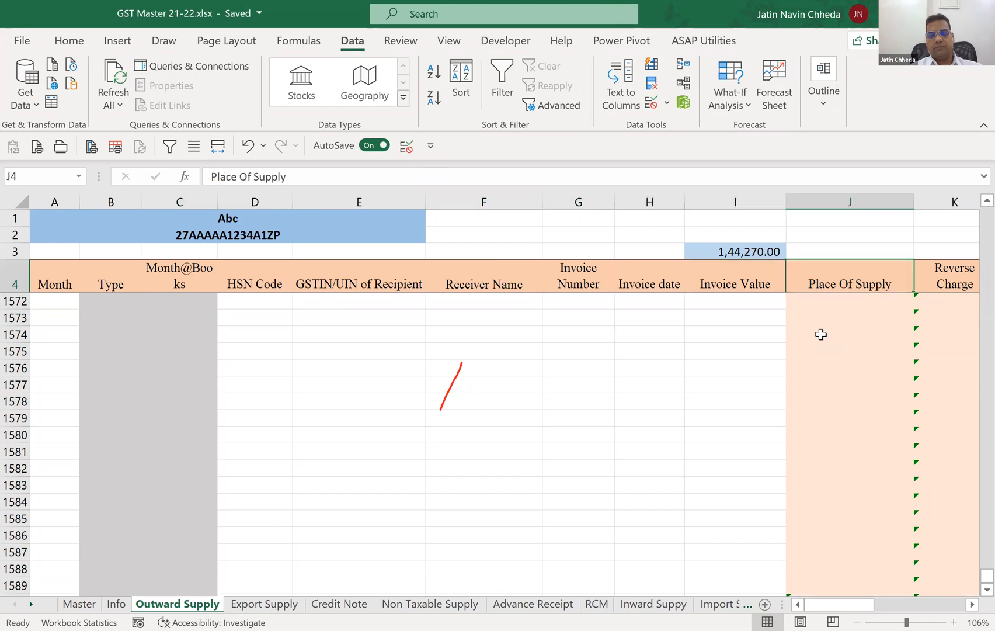
key("Down")
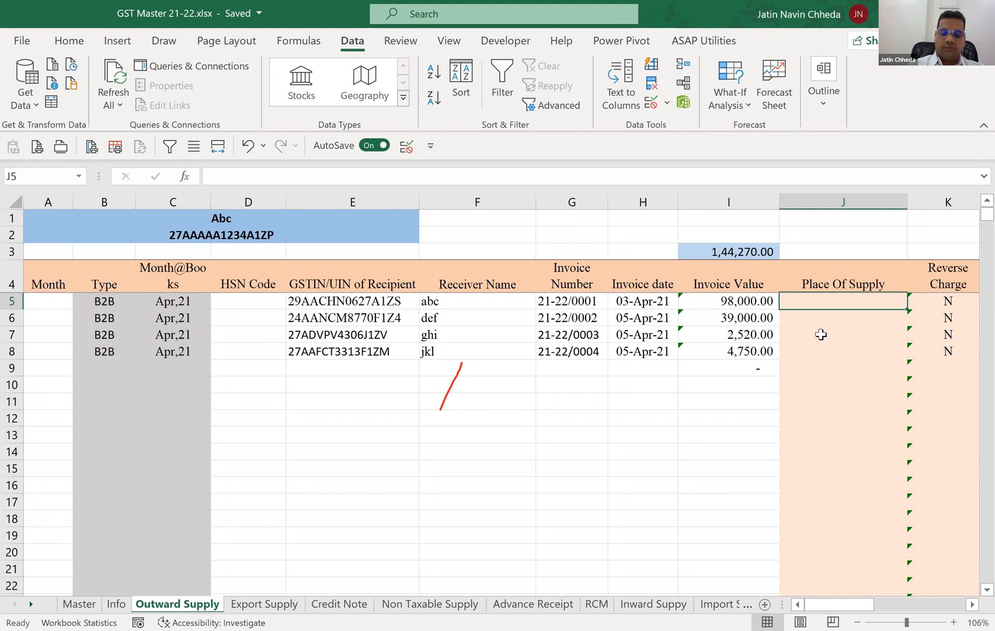
type("Maharashtra")
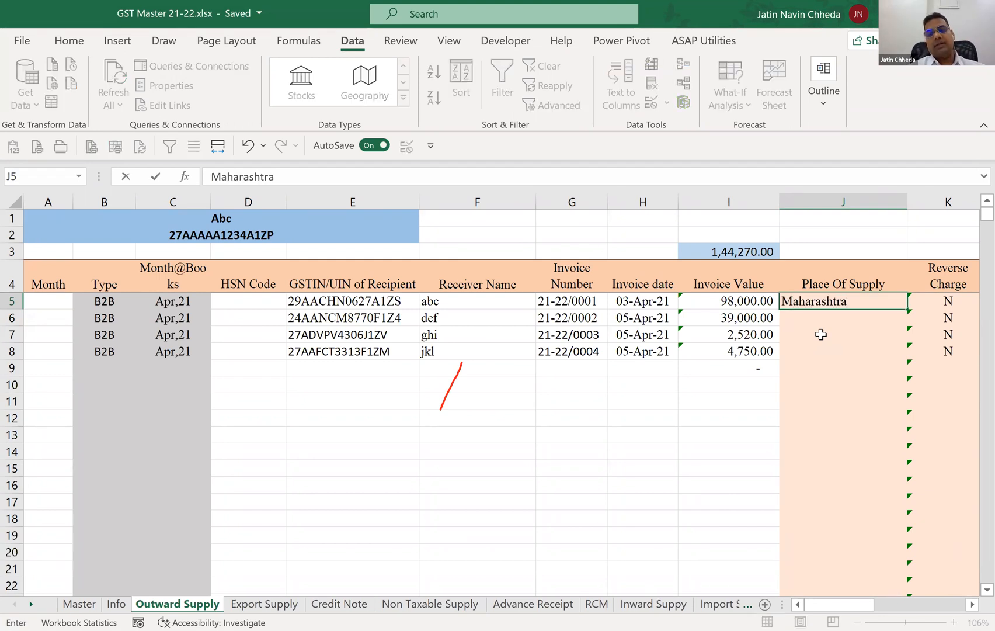
key("Return")
Enter the differently written Place Of Supply values 27-Maharashtra in J6 and MH in J7.
type("2")
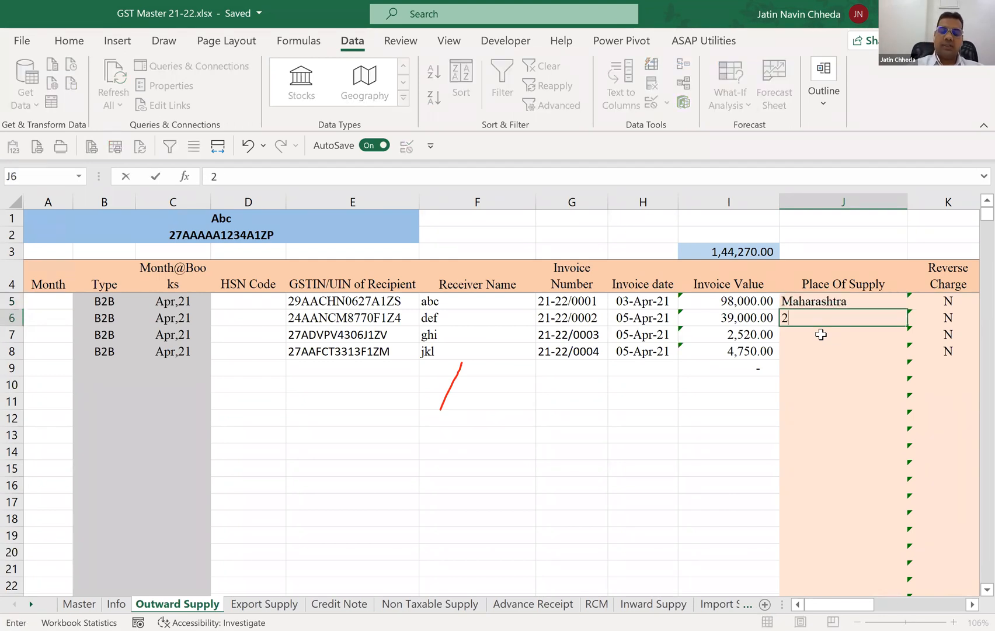
type("7-Maharashtra")
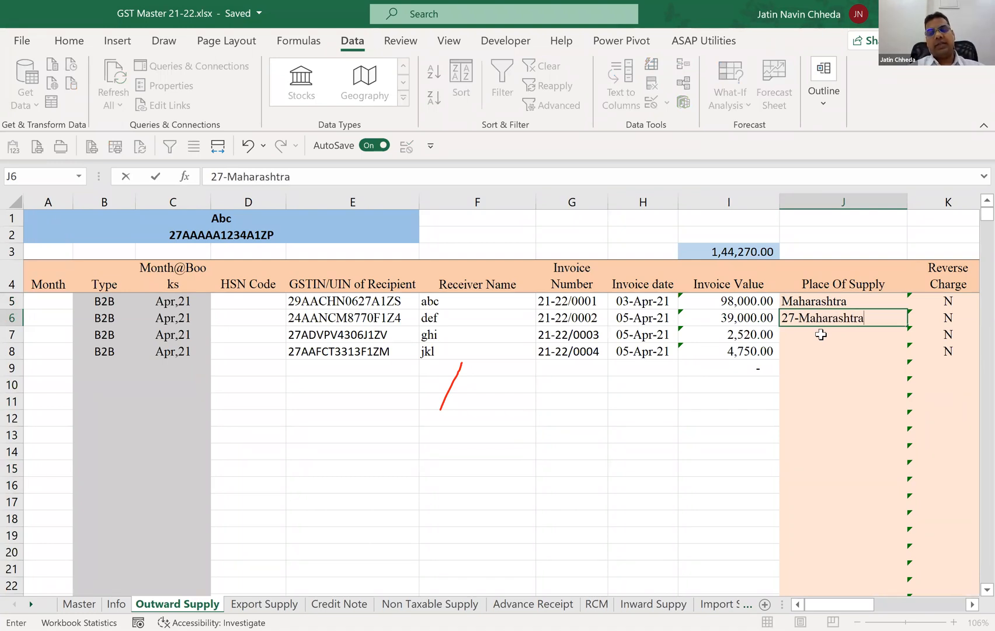
key("ctrl+Return")
left_click(820, 334)
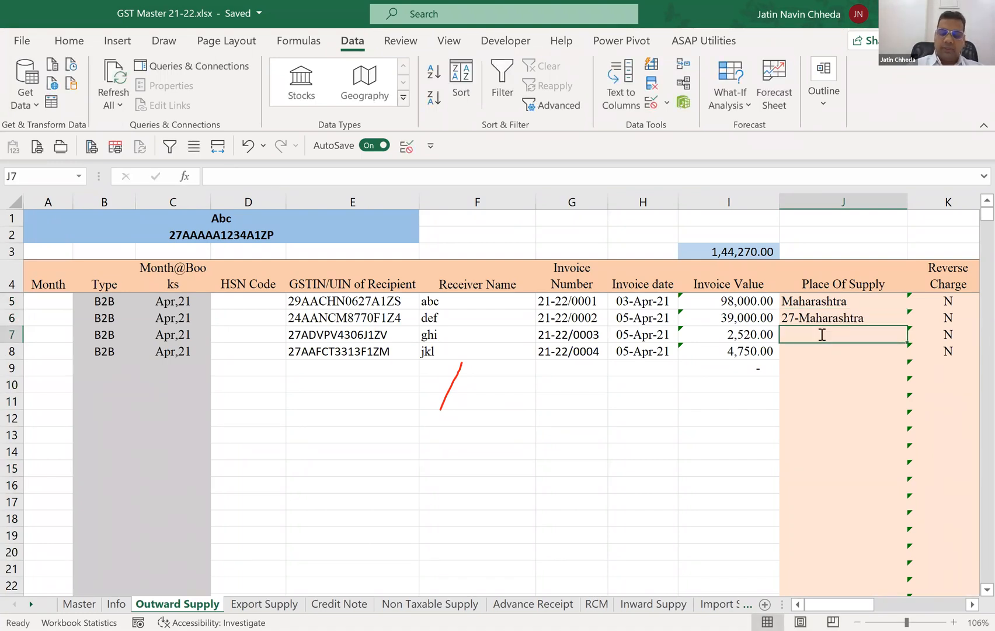
type("MH")
key("Return")
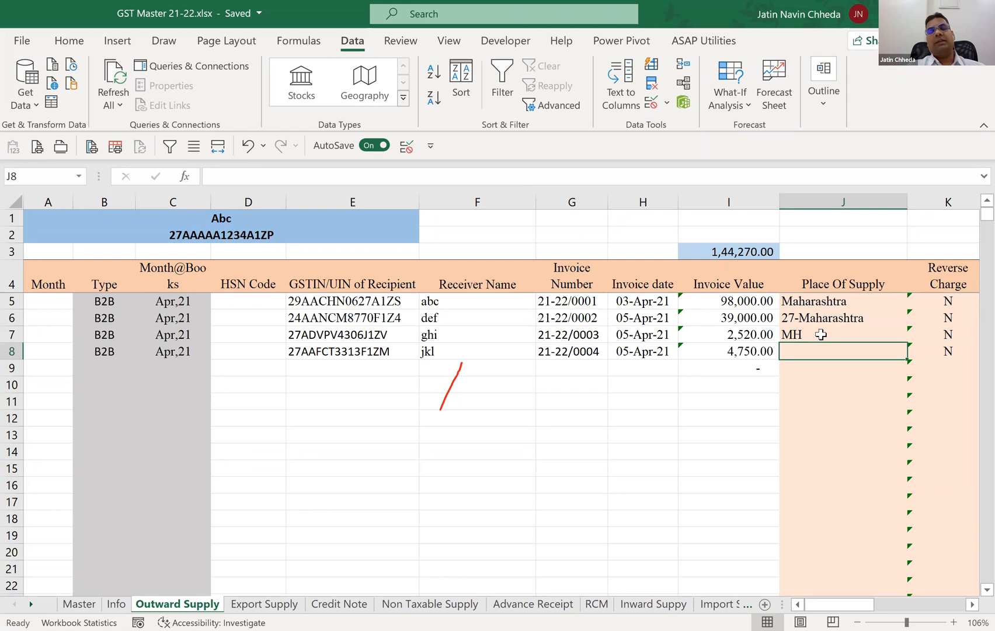
Clear the sample Place Of Supply entries from J5 through J7.
key("Up")
key("Up")
key("Up")
key("shift+Down")
key("shift+Down")
key("Delete")
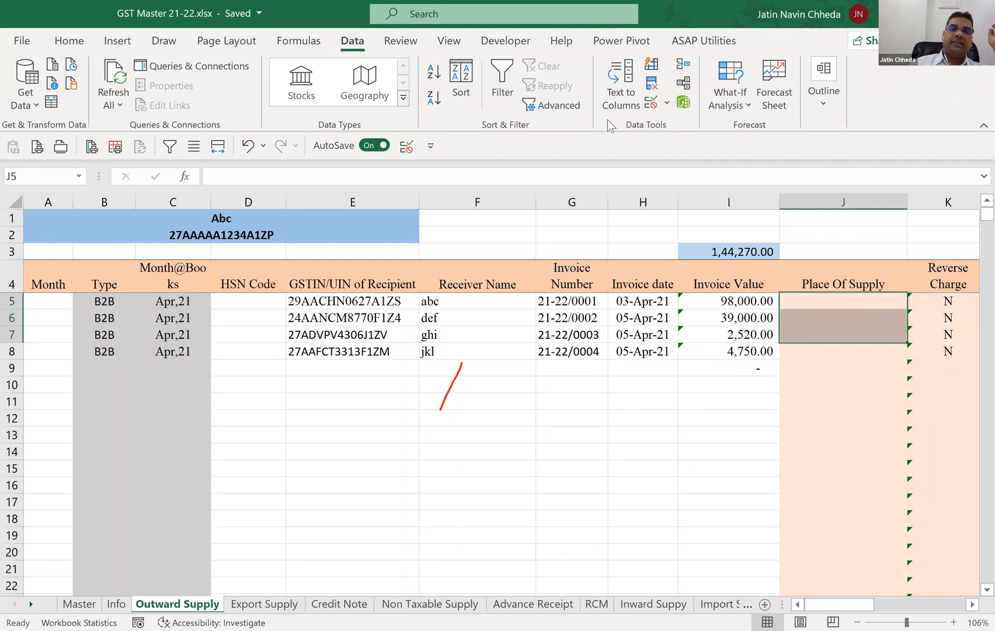
key("alt+Tab")
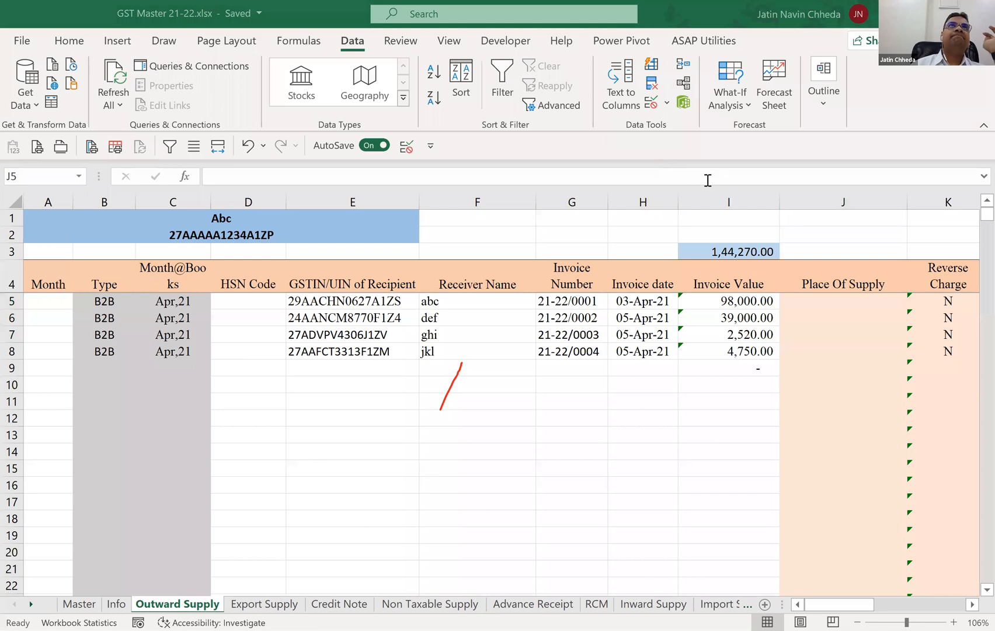
Set the data validation of the Place Of Supply column, from J5 down to row 1590, to allow a List.
left_click(651, 108)
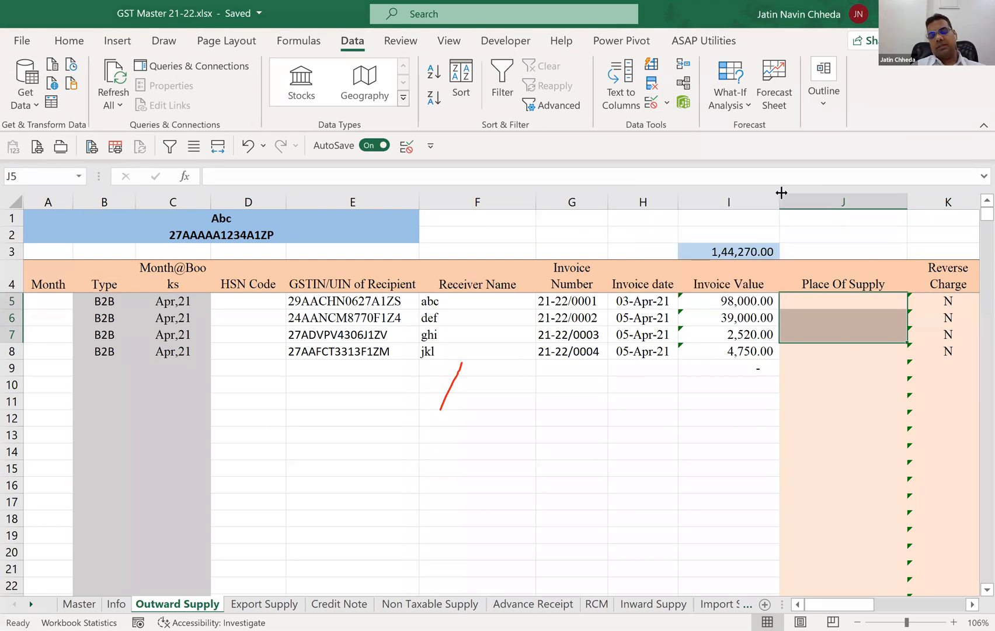
key("ctrl+shift+Down")
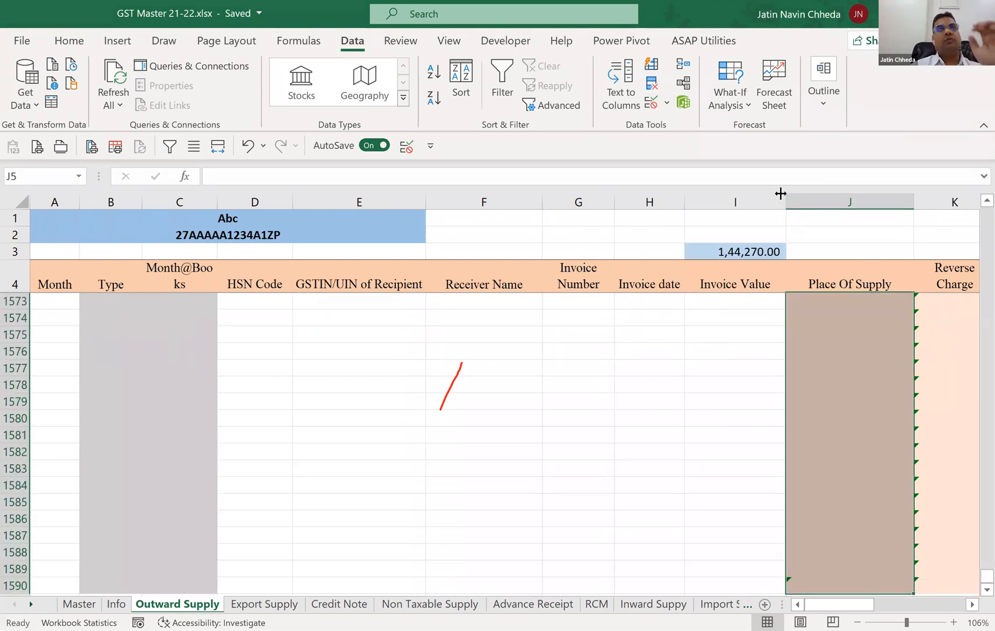
left_click(654, 104)
left_click(314, 280)
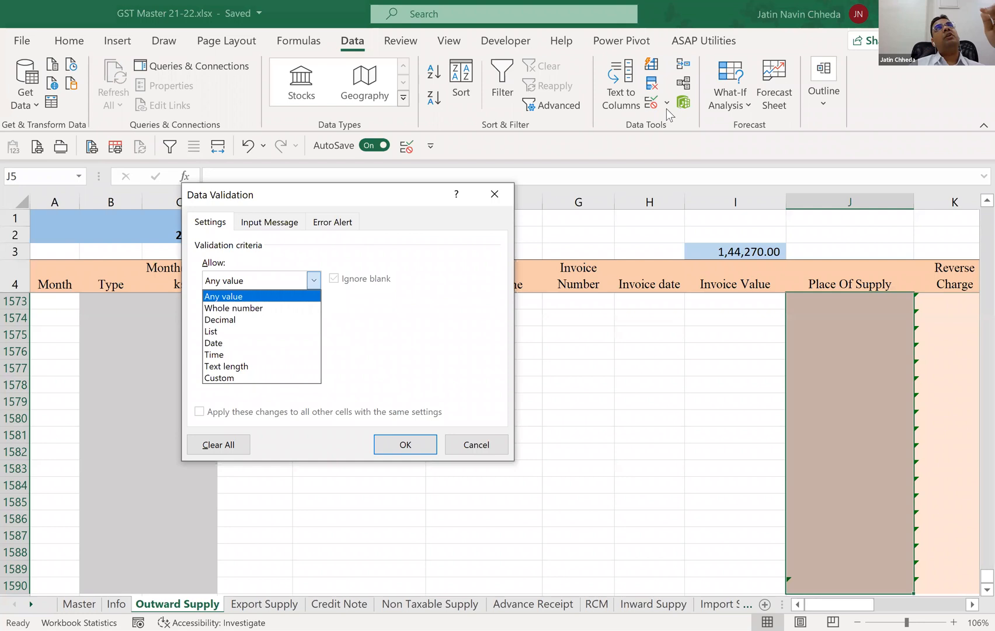
key("Down")
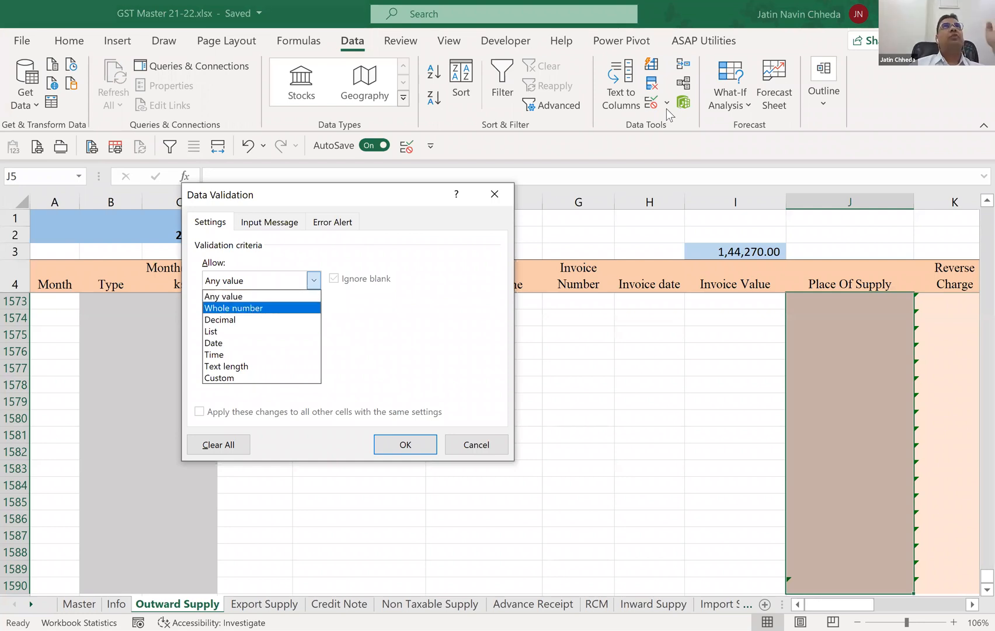
key("Down")
key("Down")
key("Return")
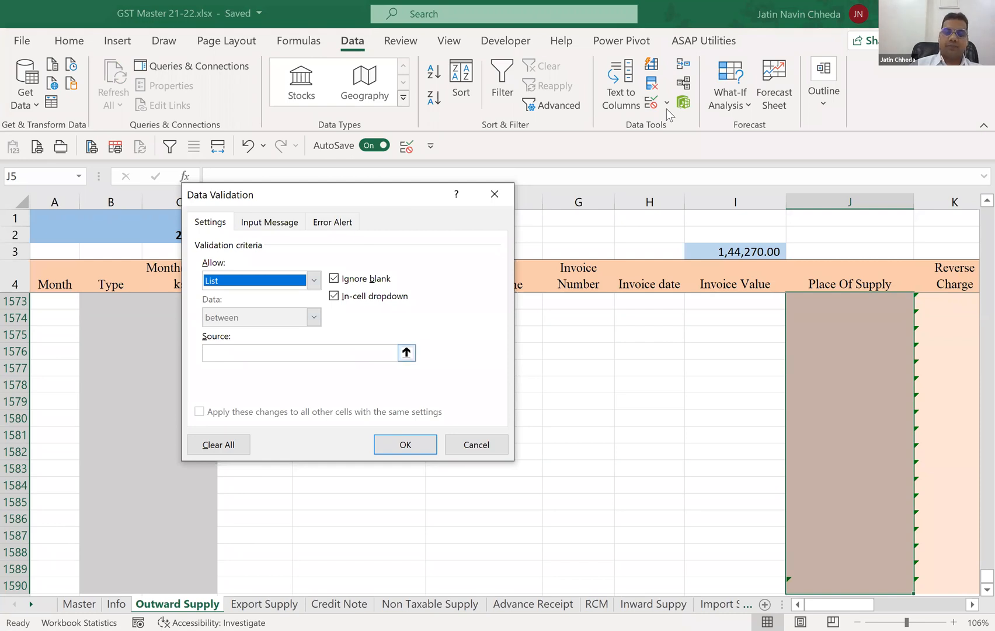
key("Tab")
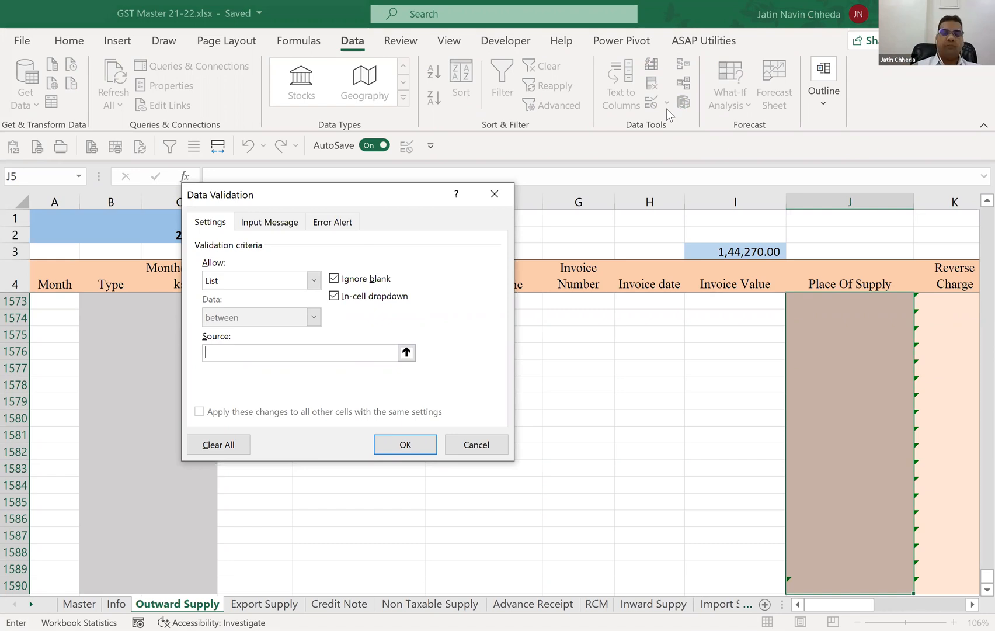
type("=")
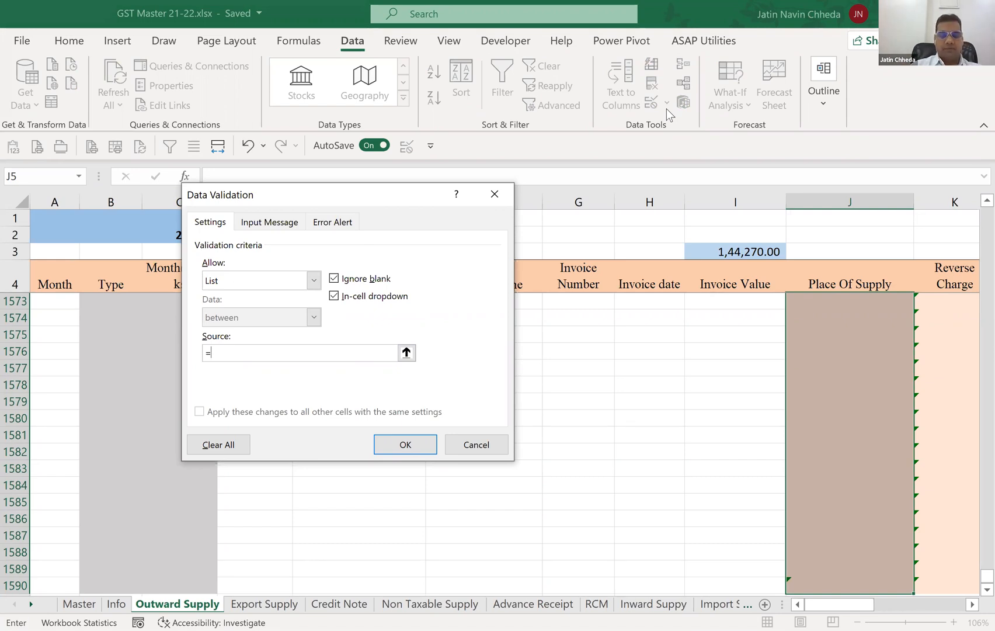
type("P")
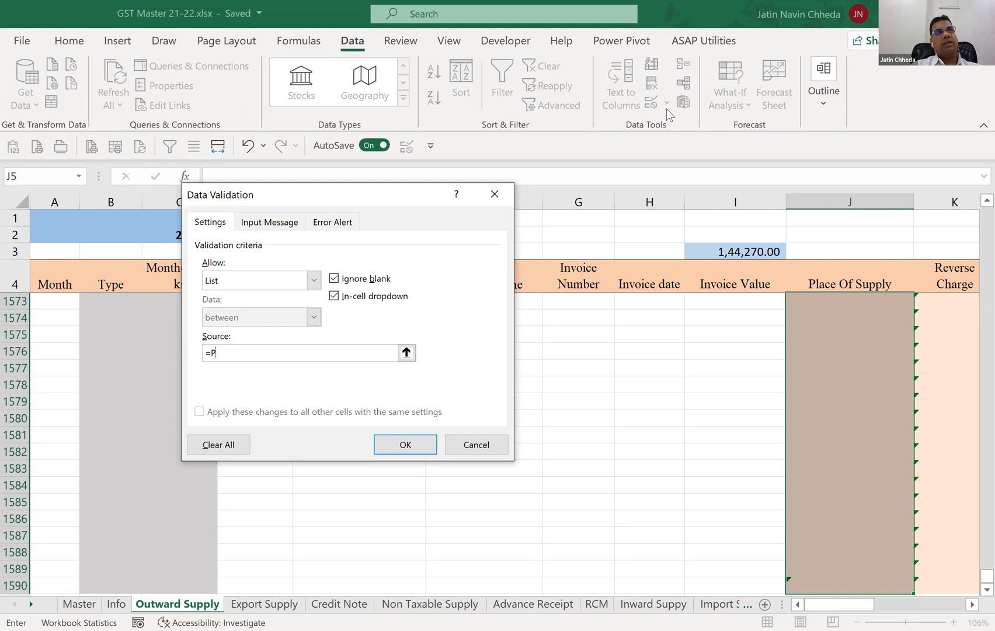
type("OS")
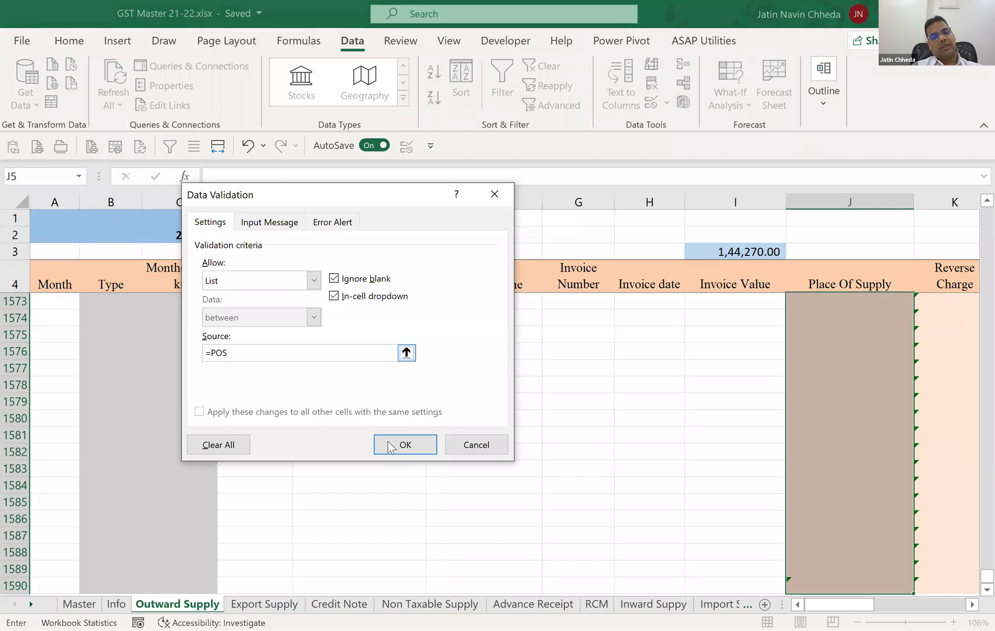
left_click(406, 352)
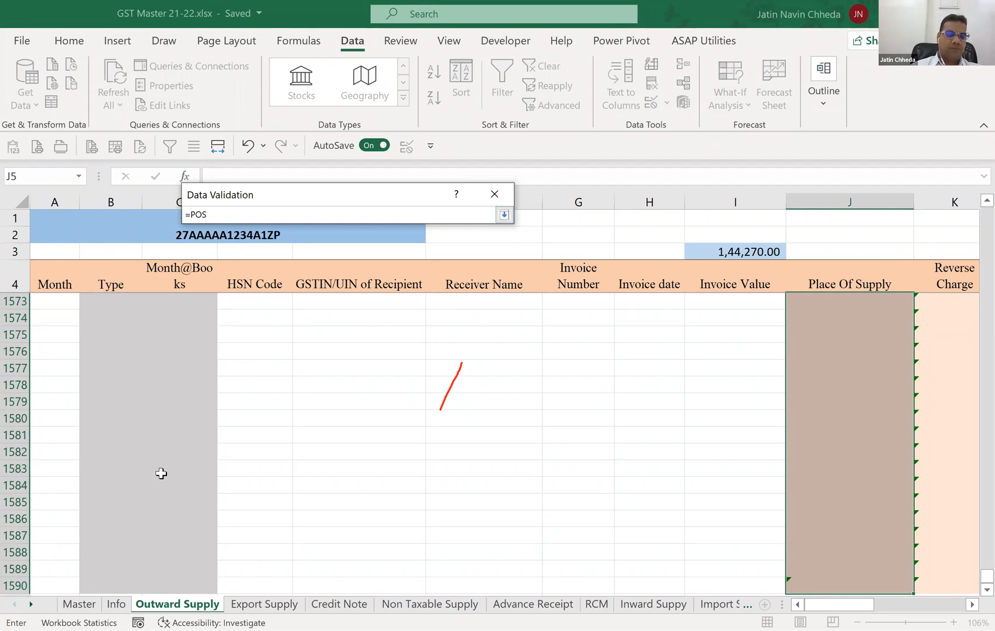
key("BackSpace")
key("BackSpace")
key("BackSpace")
key("BackSpace")
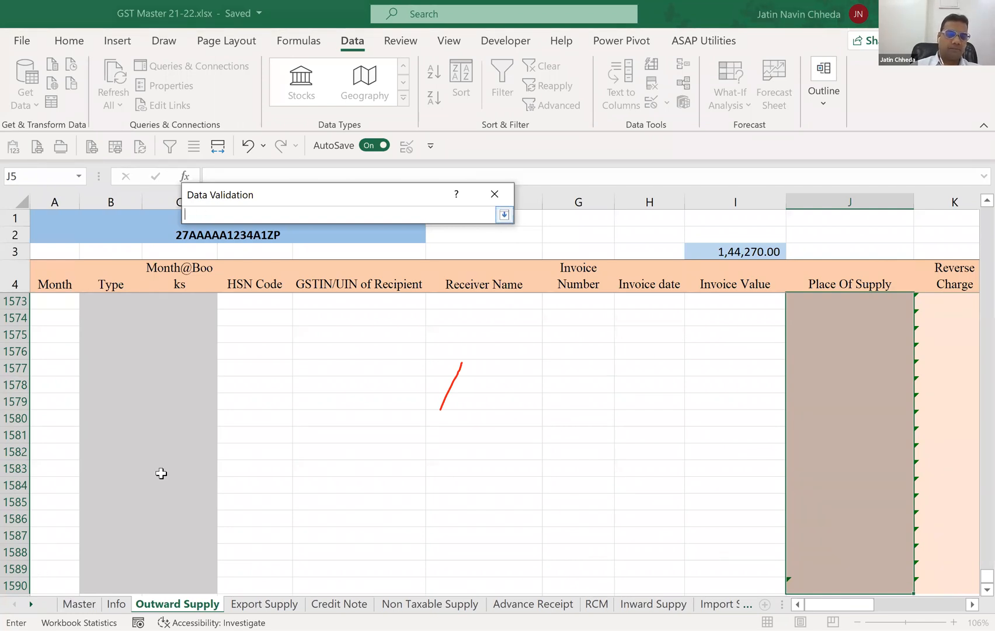
Use the Master sheet's named state list POS, 01-Jammu & Kashmir to 97-Other Territory, as the validation list's source.
left_click(85, 604)
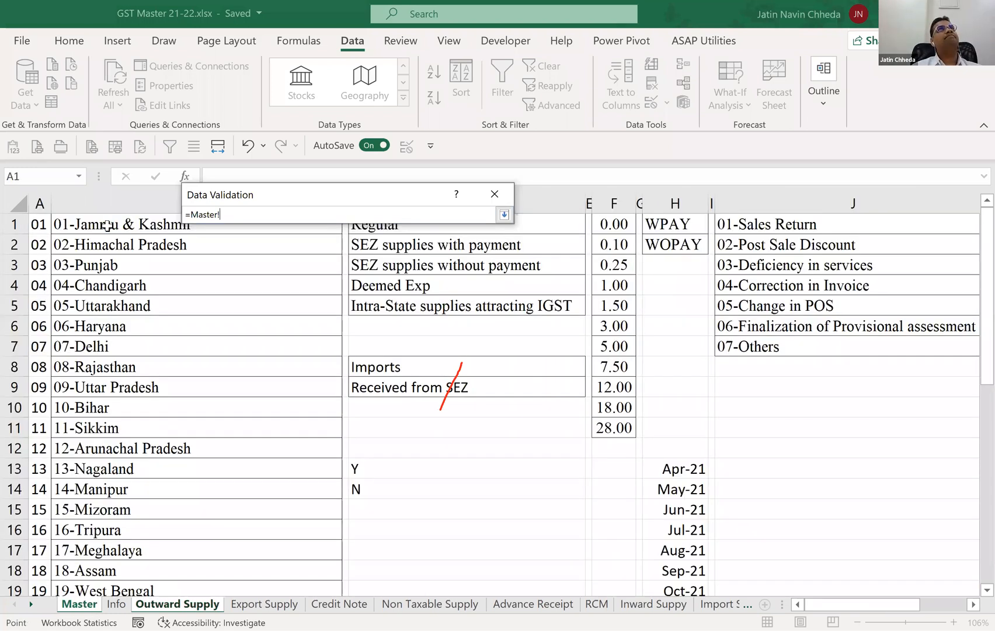
left_click(107, 226)
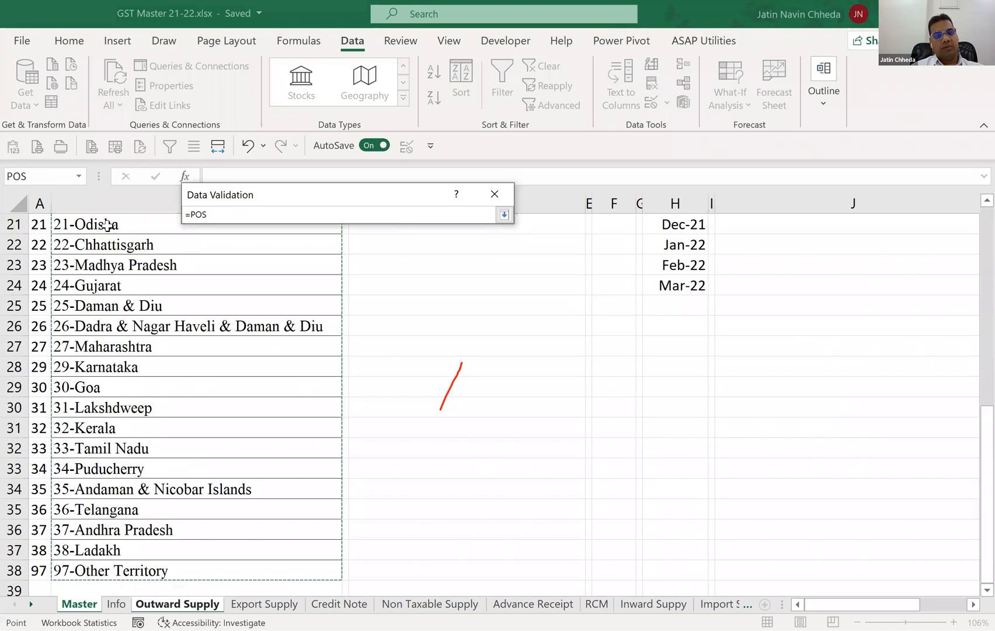
key("Return")
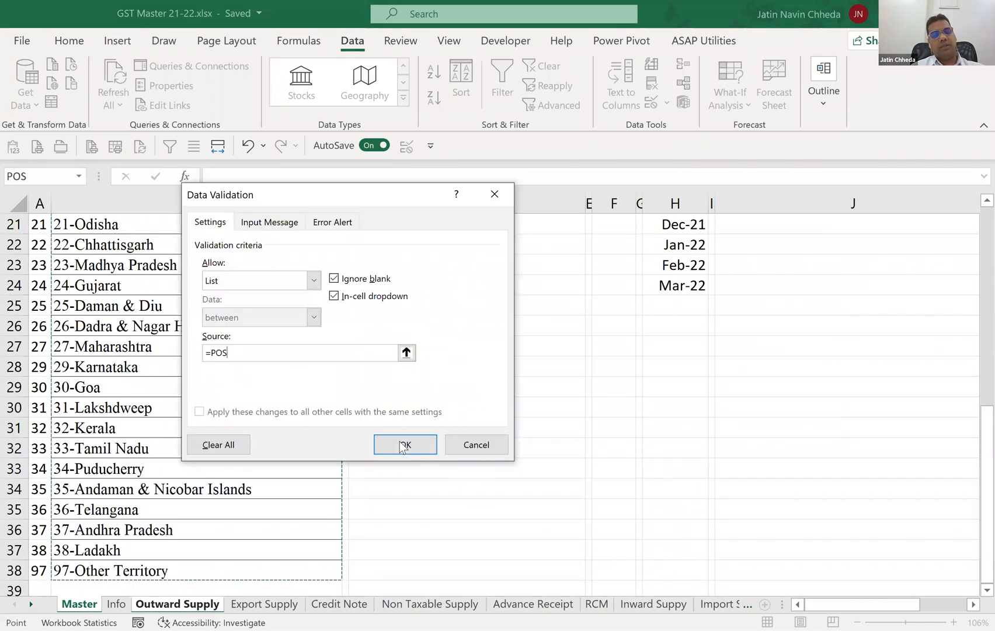
Give the validation a Stop error alert with the message "Kindly Select State from List" and apply it.
key("ctrl+Tab")
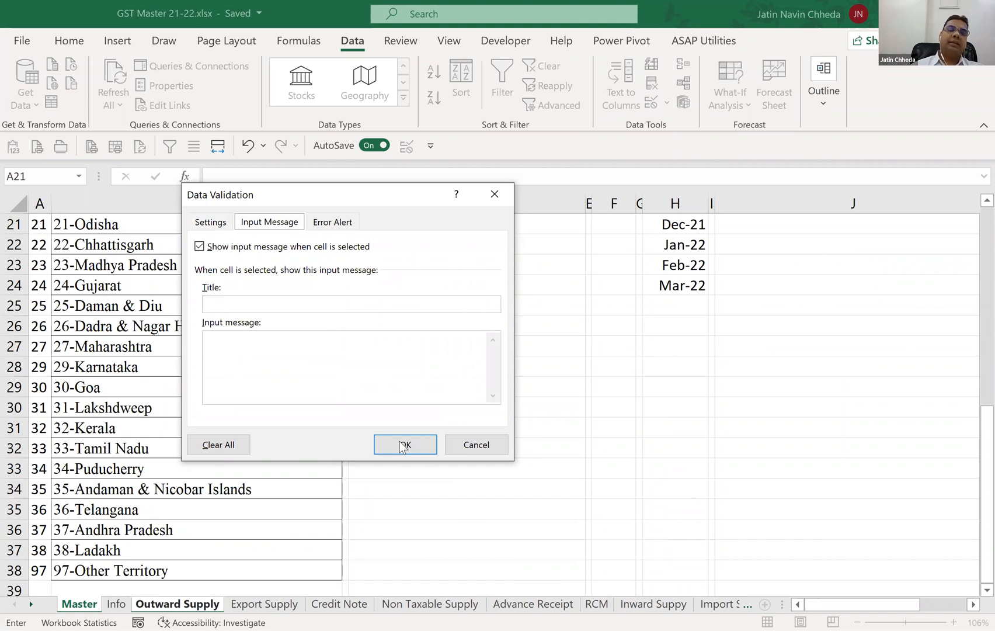
key("ctrl+Tab")
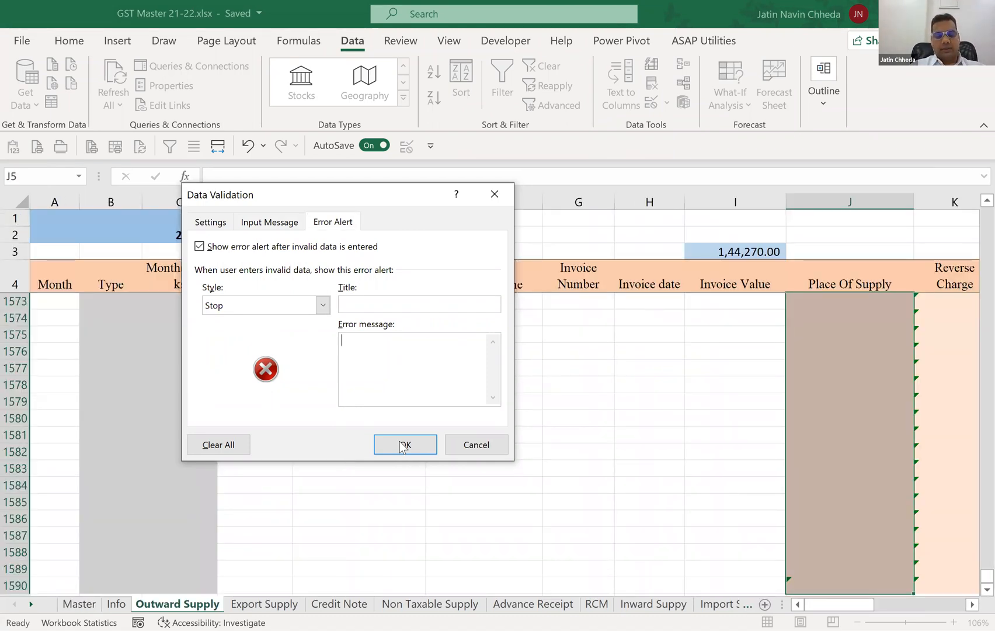
type("Kindly Selec")
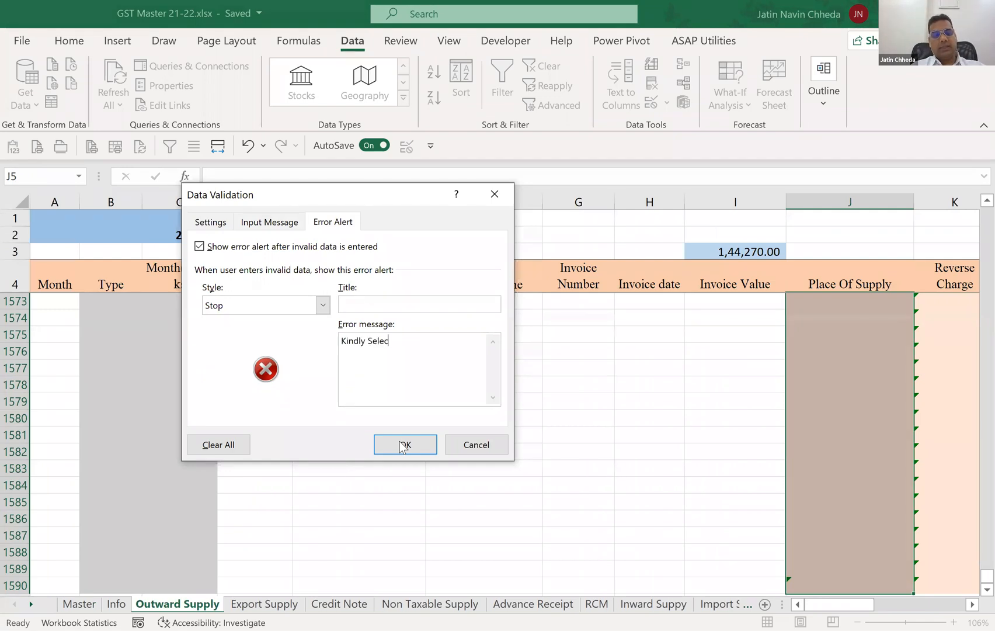
type("t State from")
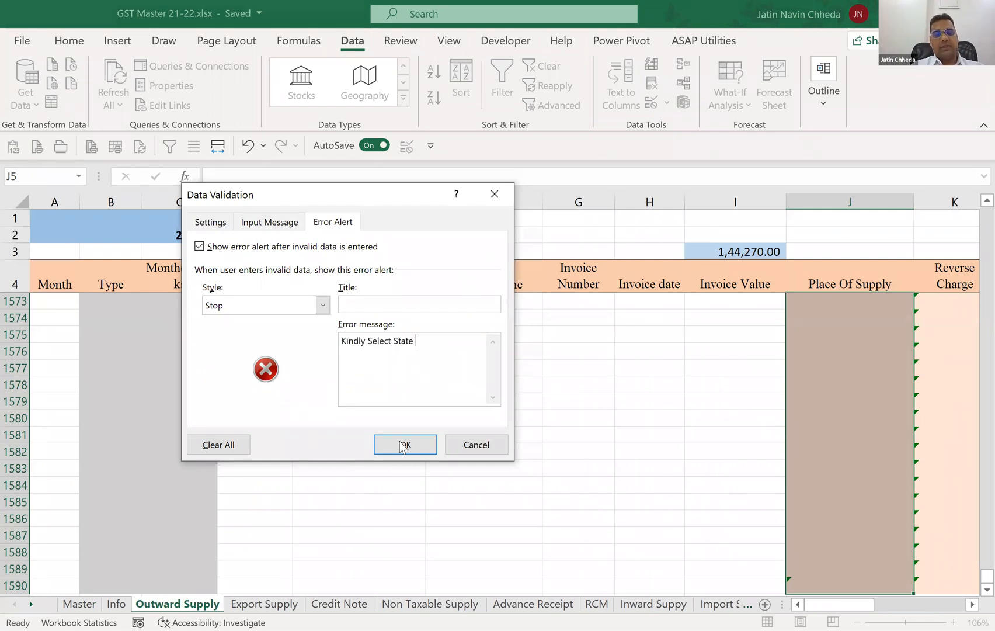
type("ist")
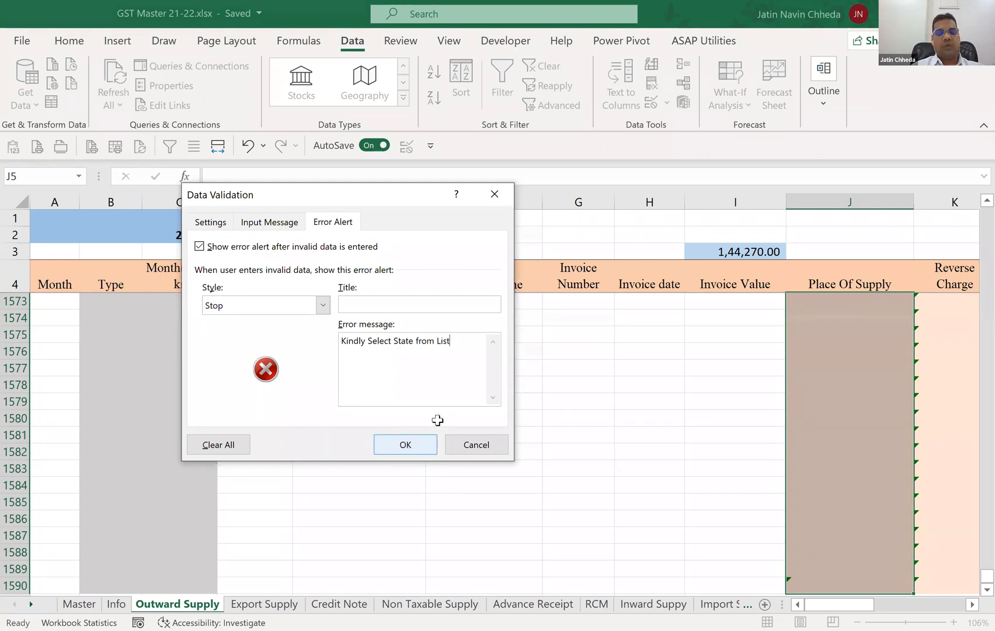
key("Return")
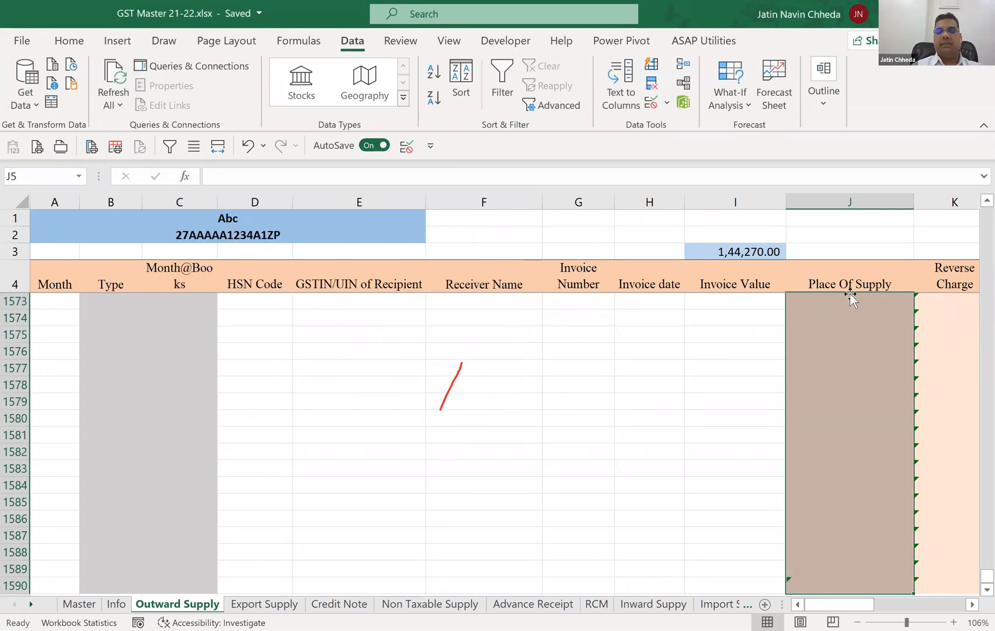
Try to enter Maharashtra as the Place Of Supply in J6 to test the validation, and abandon the entry.
key("Down")
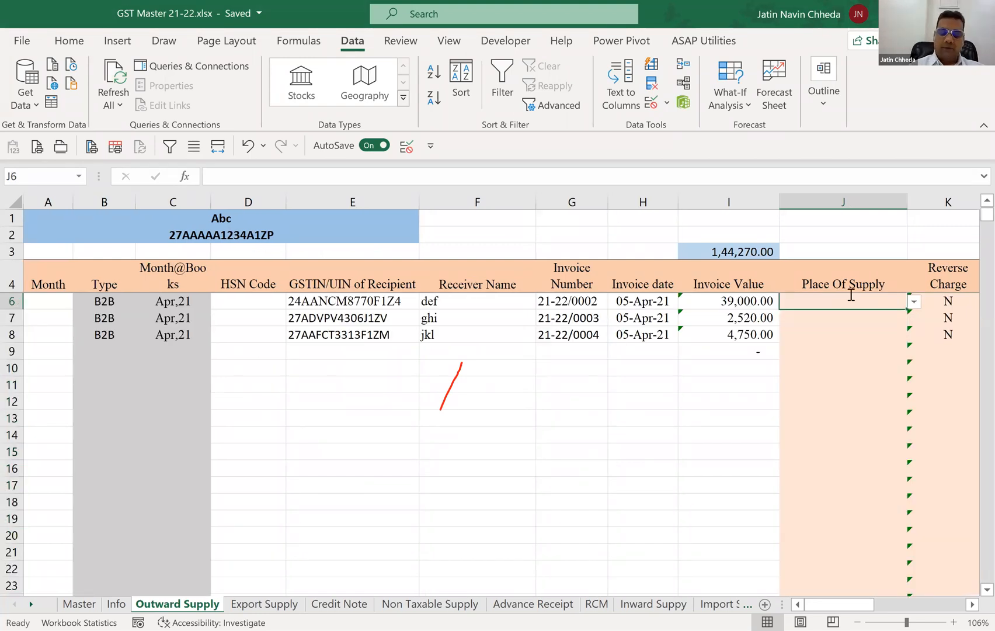
type("Maharashtra")
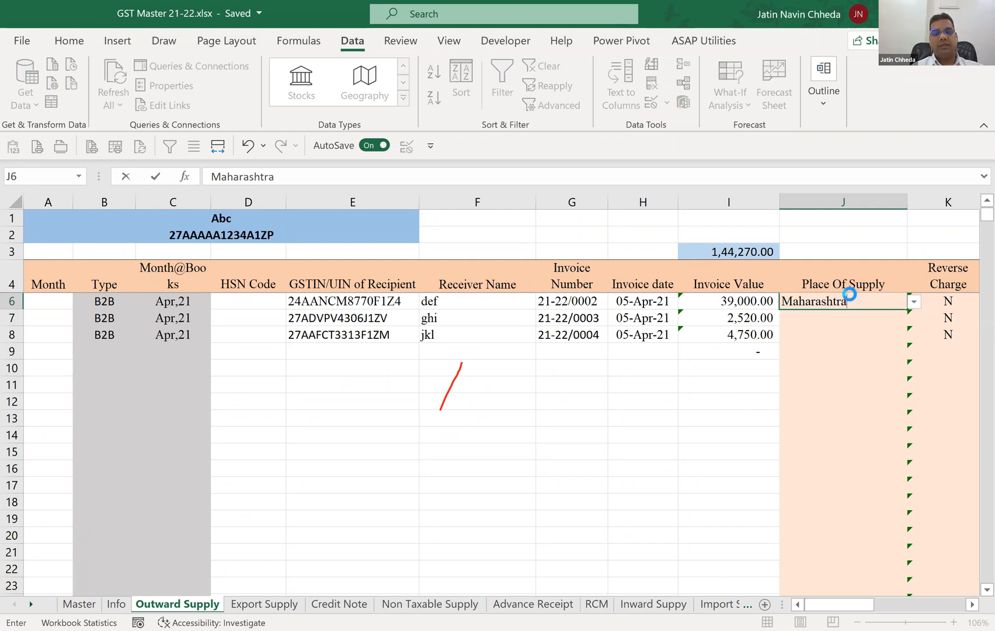
key("Return")
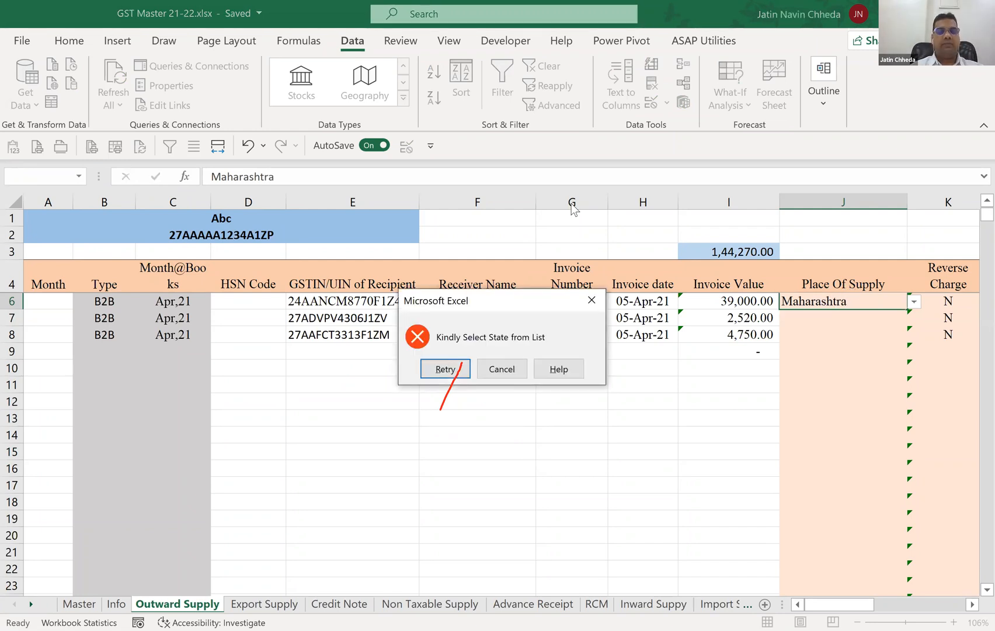
left_click(509, 363)
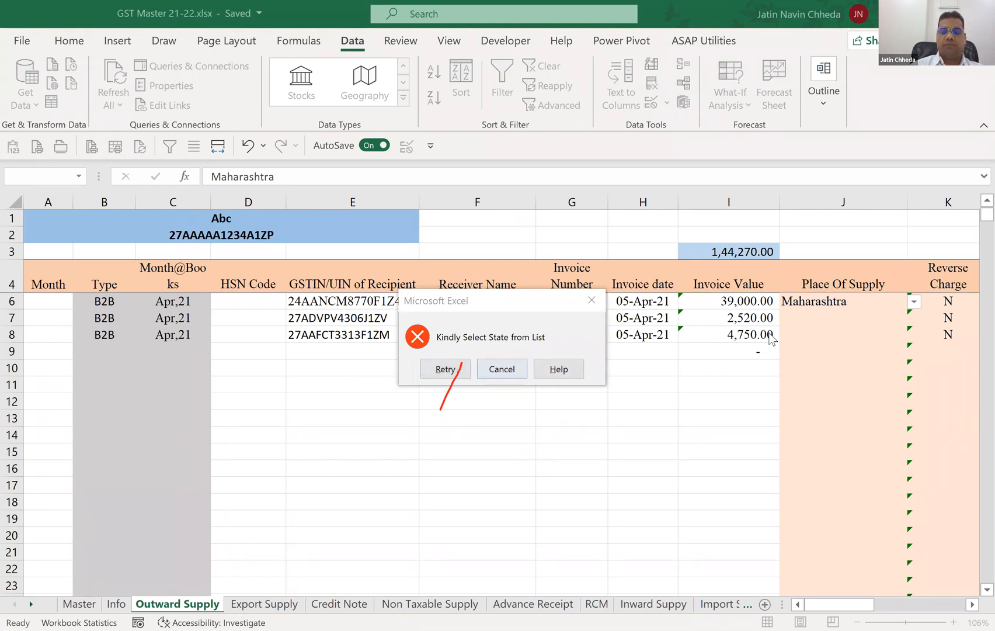
left_click(444, 369)
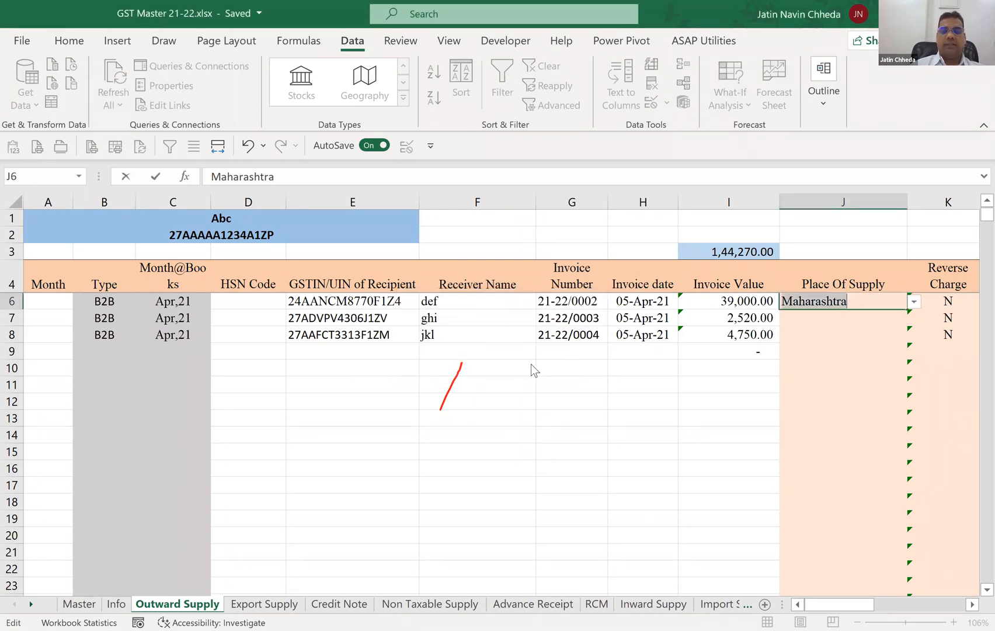
left_click(692, 328)
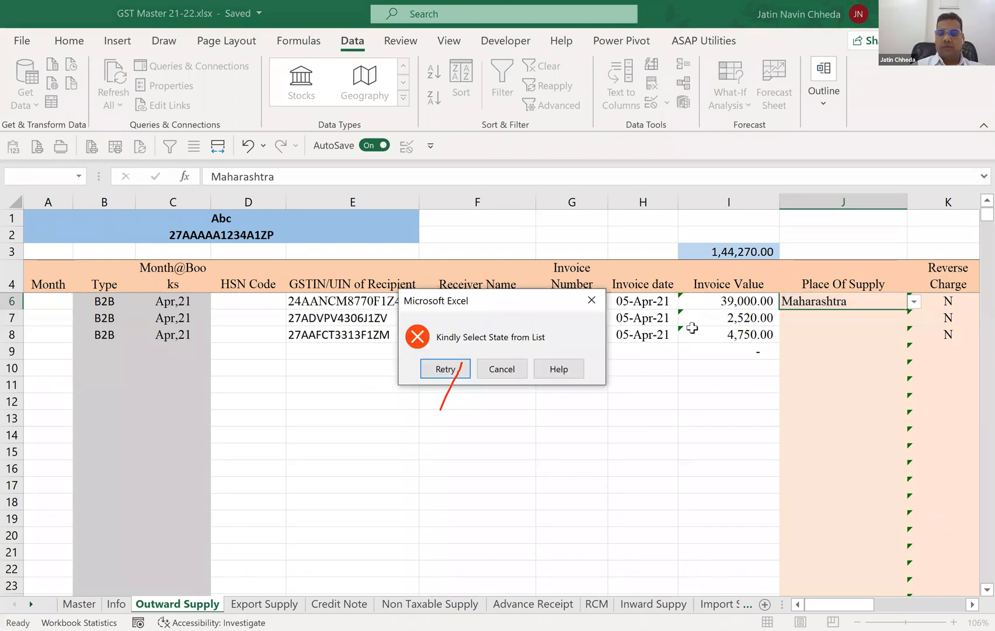
key("Escape")
Pick 27-Maharashtra from the validation list as the Place Of Supply in J6, and clear the cell again.
key("alt+Down")
key("Down")
key("Down")
key("Down")
key("Down")
key("Down")
key("Down")
key("Down")
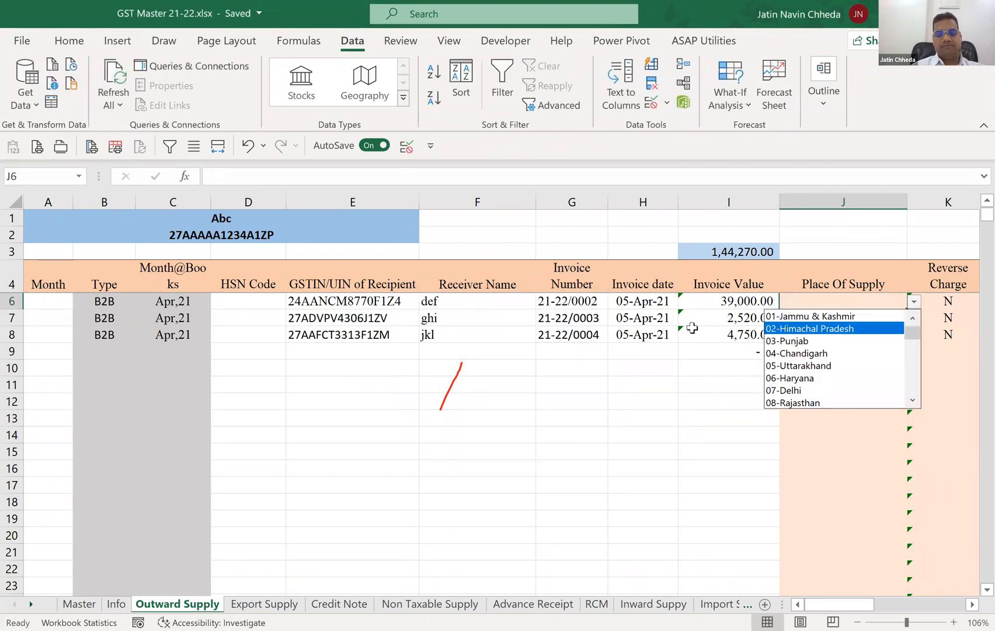
key("Down")
key("Down")
key("Down")
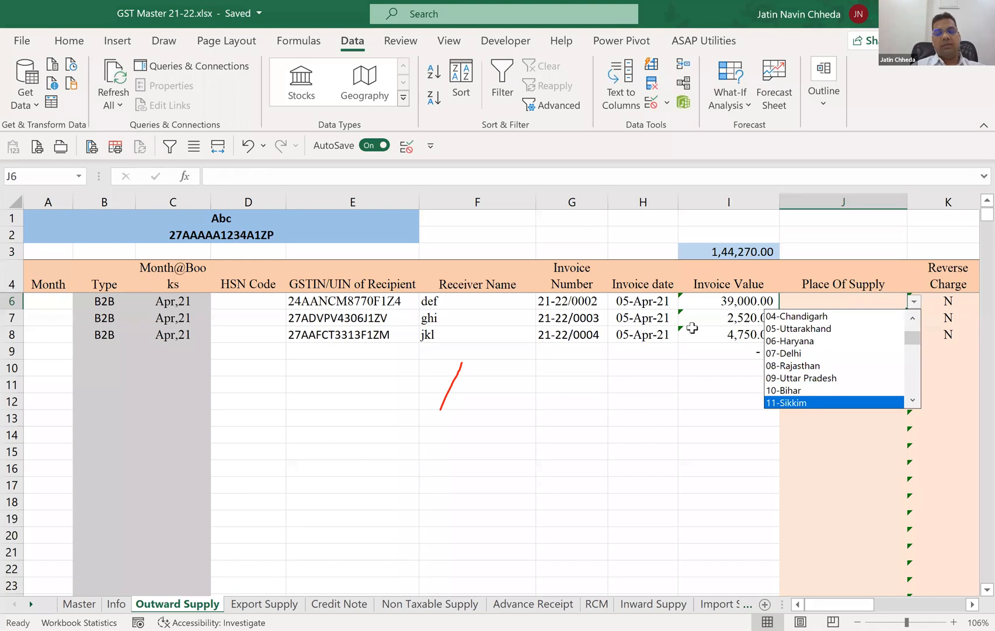
key("Down")
key("Down")
key("Down")
key("Down")
key("Down")
key("Down")
key("Down")
key("Down")
key("Down")
key("Down")
key("Down")
key("Down")
key("Down")
key("Down")
key("Down")
key("Down")
key("Return")
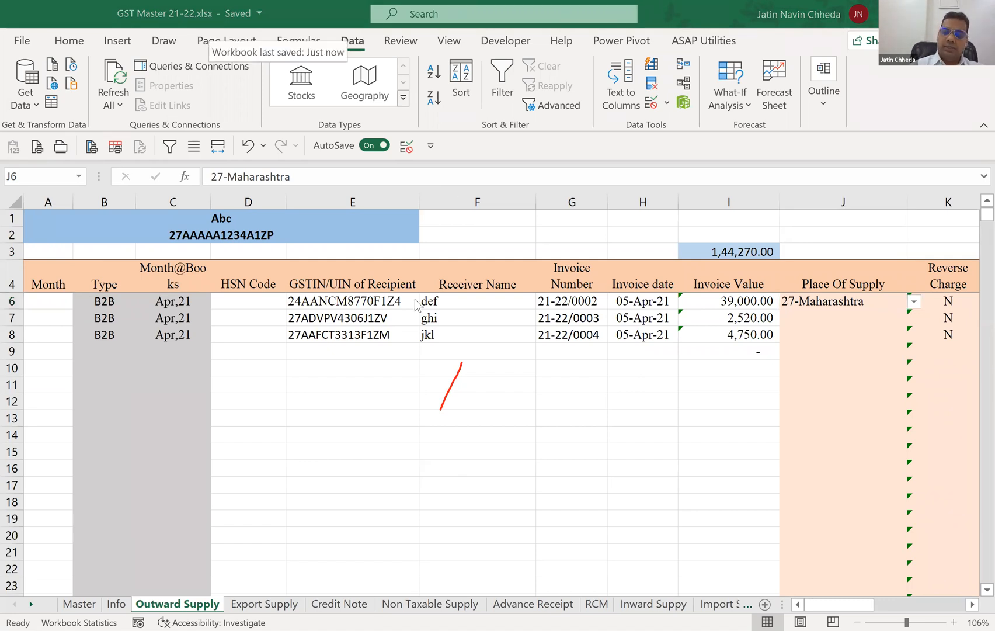
left_click(863, 304)
key("Delete")
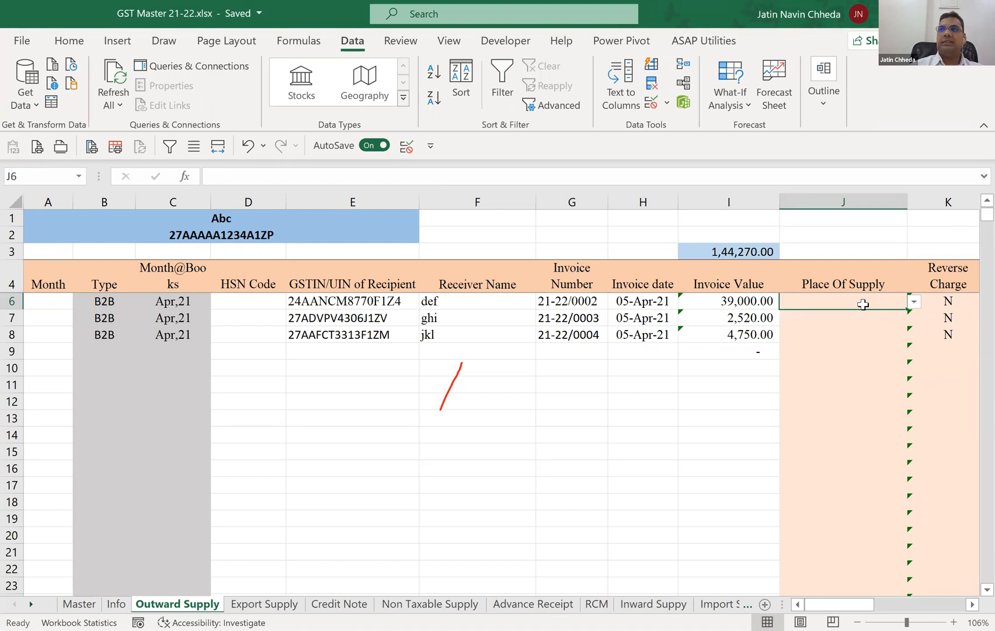
type("=")
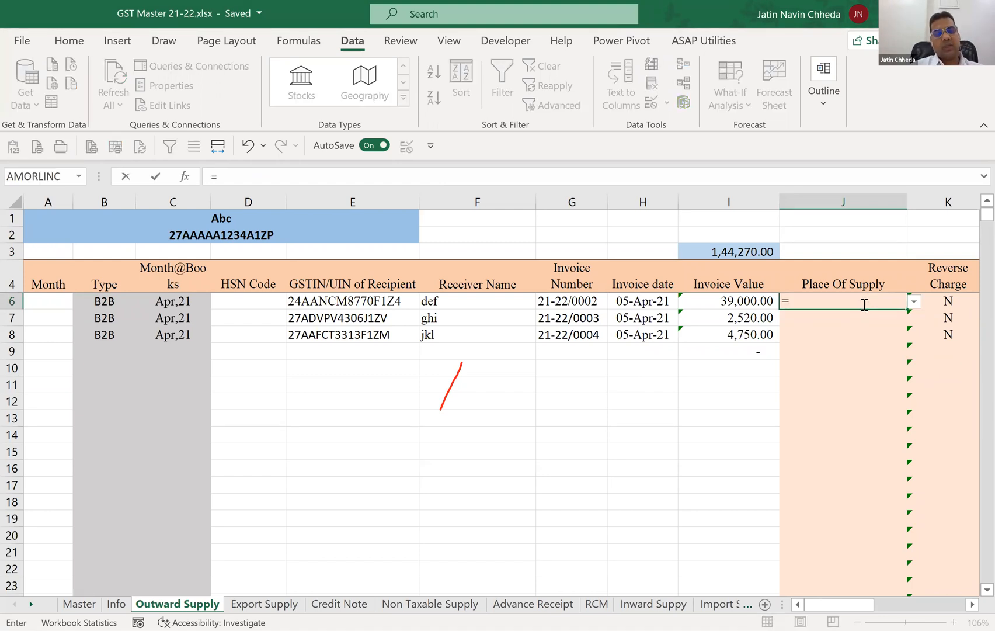
type("if")
key("Tab")
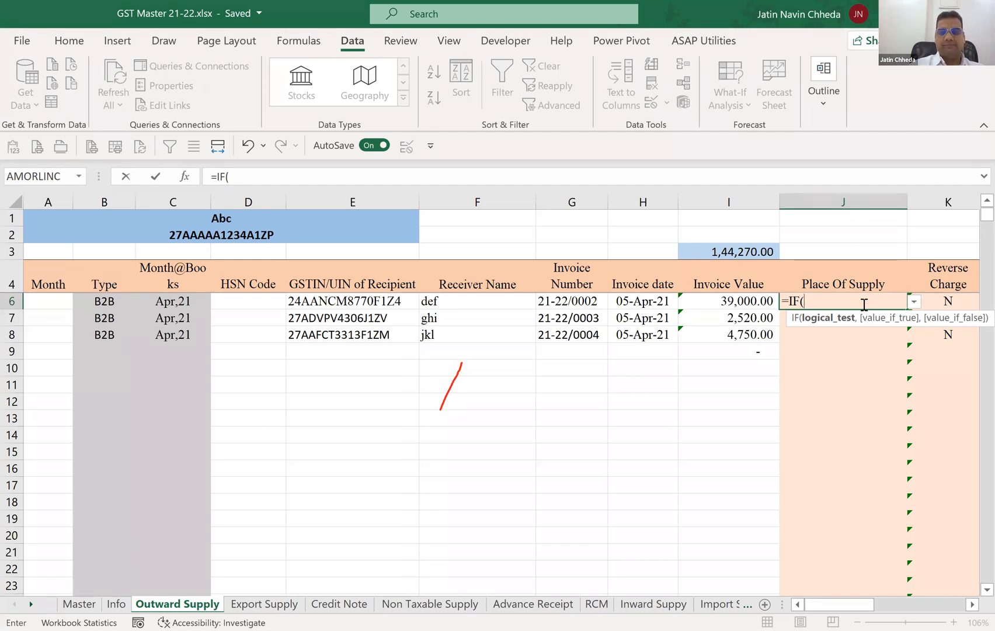
type("B5")
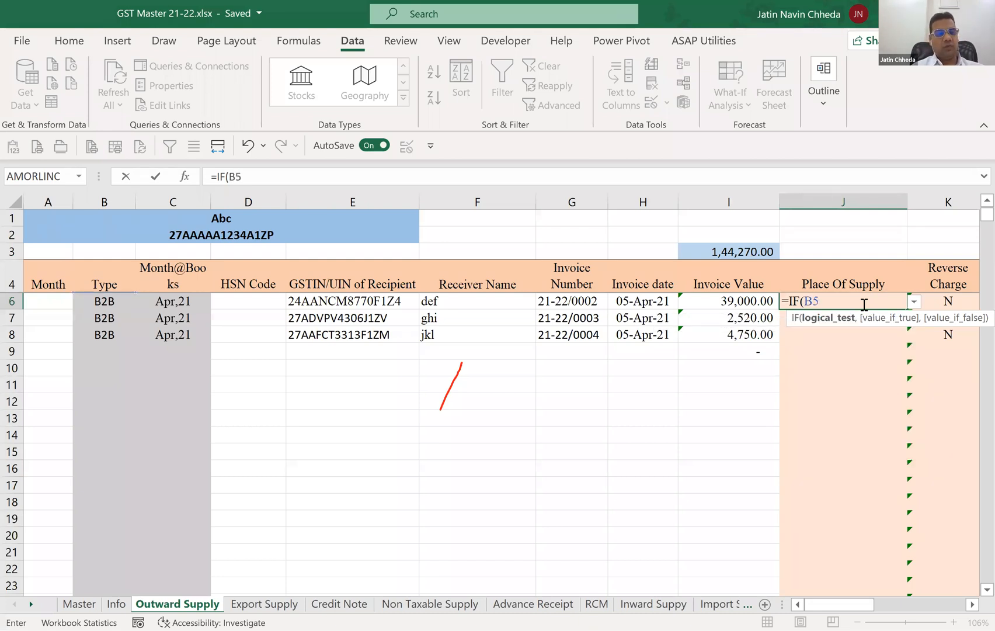
key("Escape")
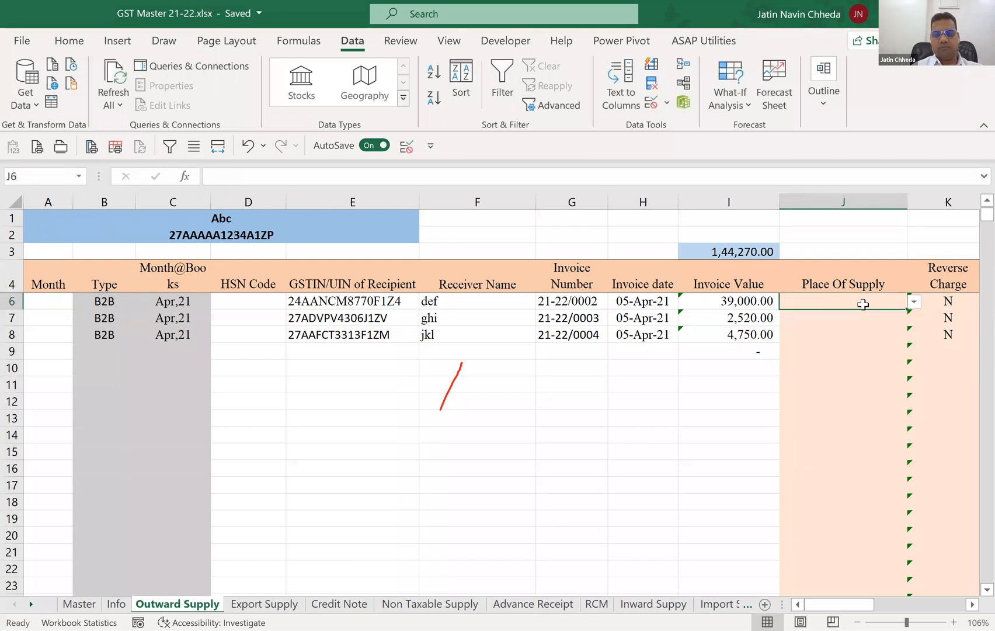
Start an IF formula in Place Of Supply cell J5 that returns "27-Maharashtra" when B5 equals "B2C".
key("Up")
key("Up")
left_click(862, 304)
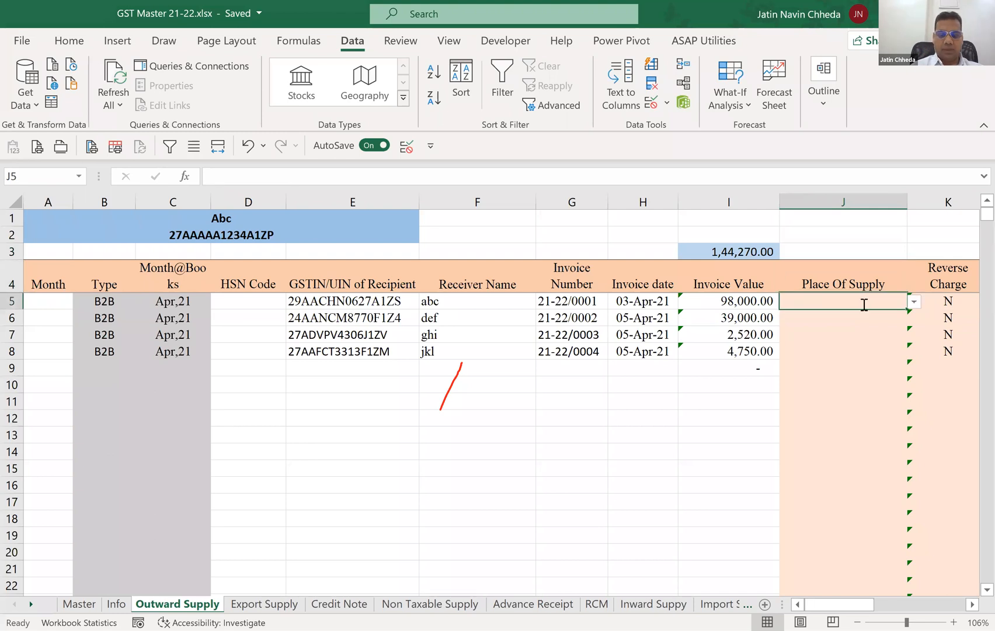
type("=")
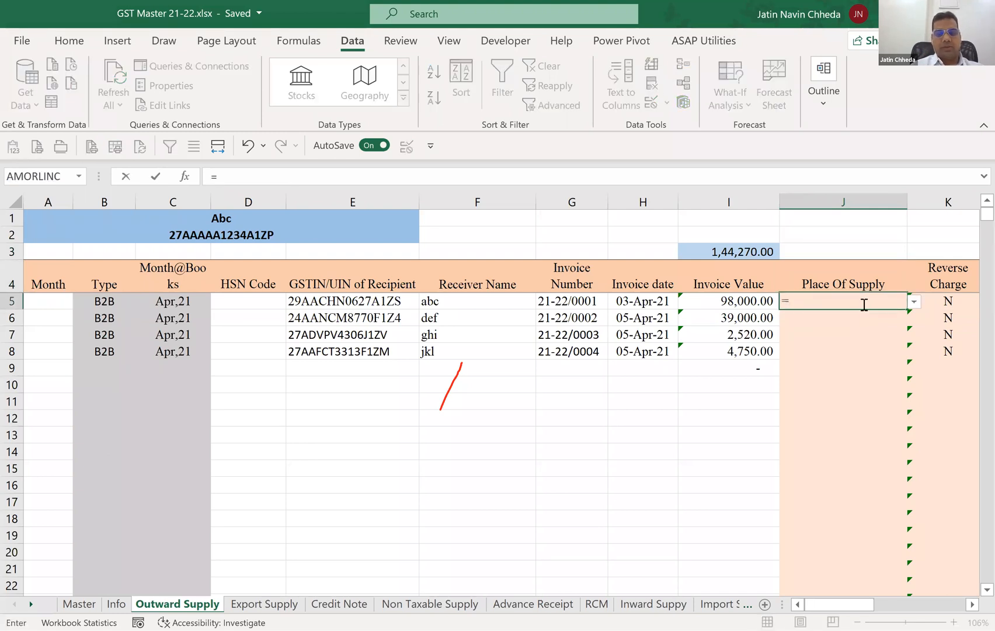
type("IF(B5")
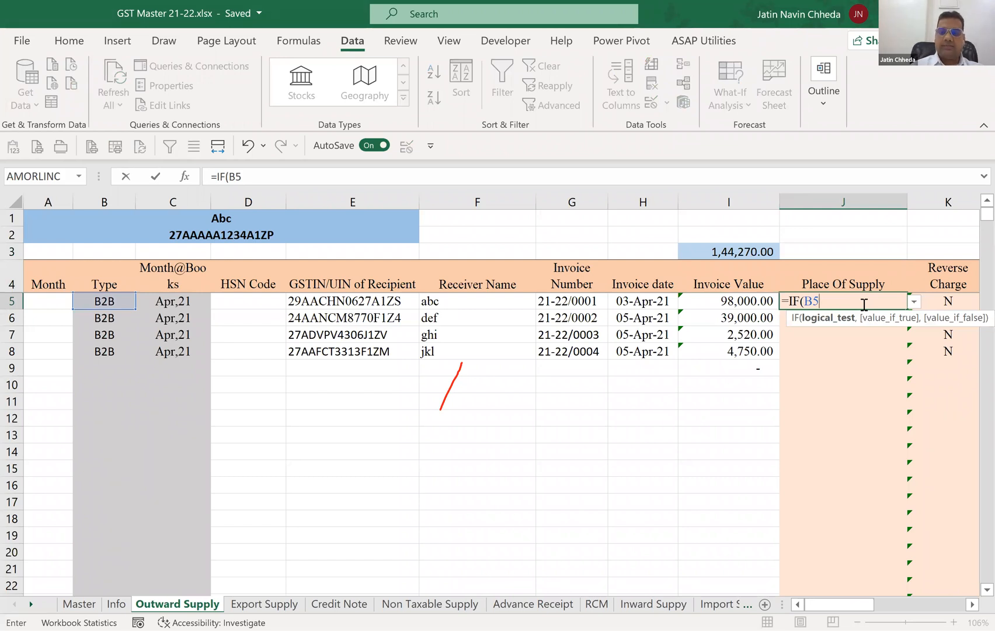
type(" =")
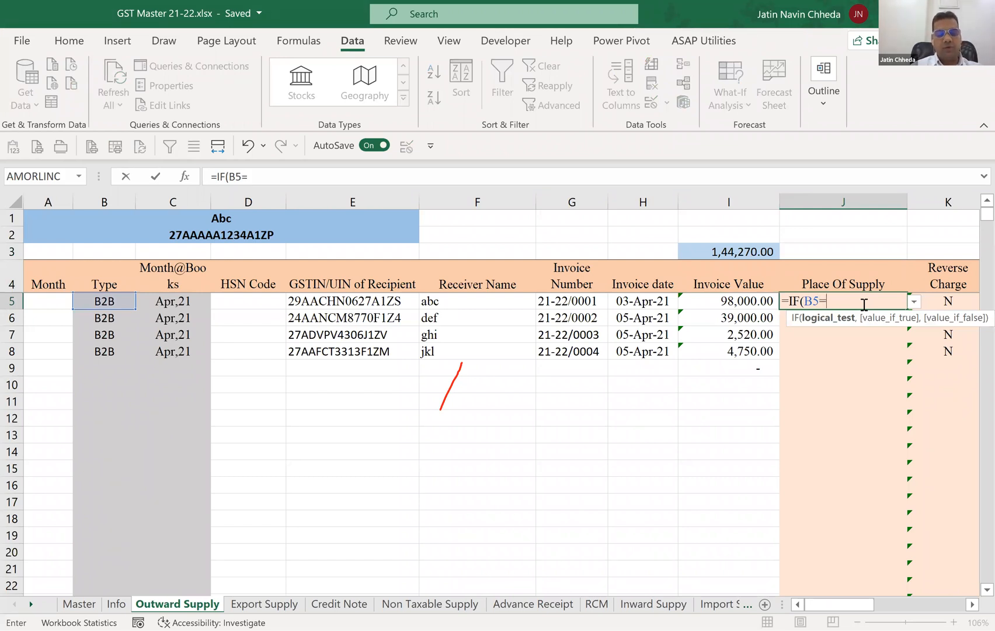
type("\"B2C")
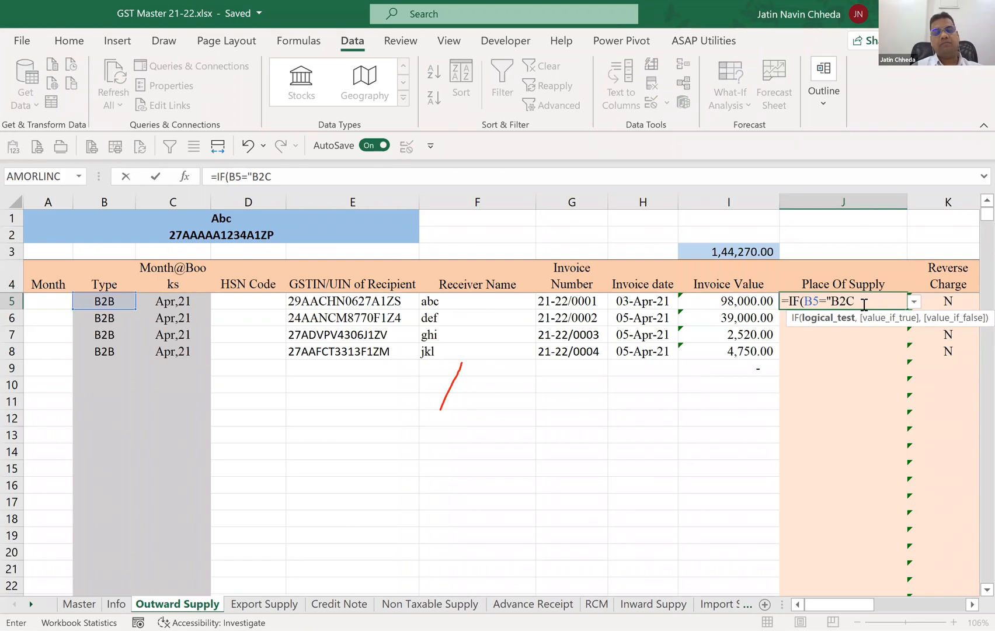
type("\"")
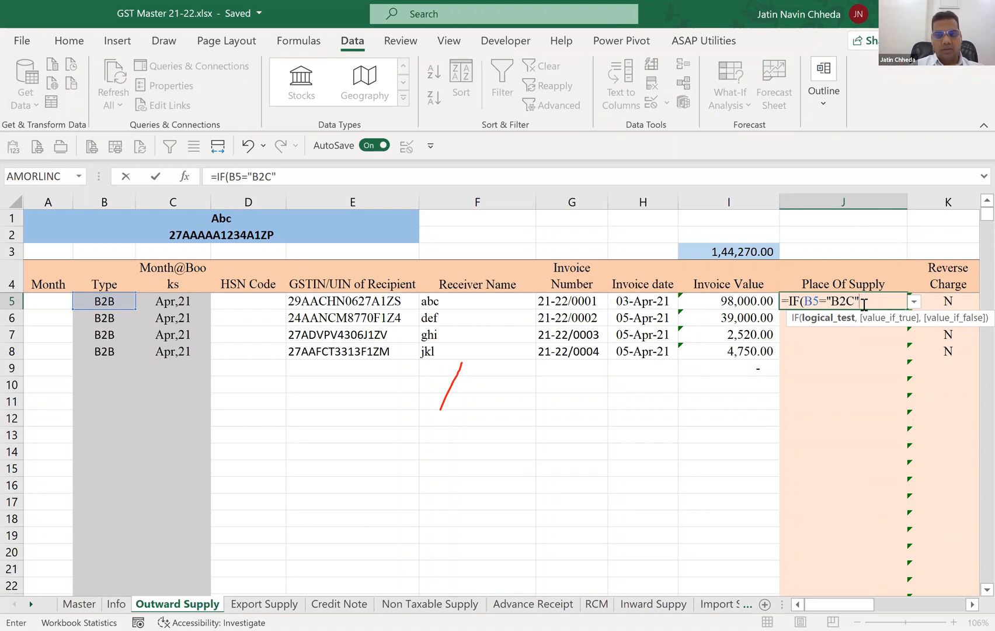
type(",")
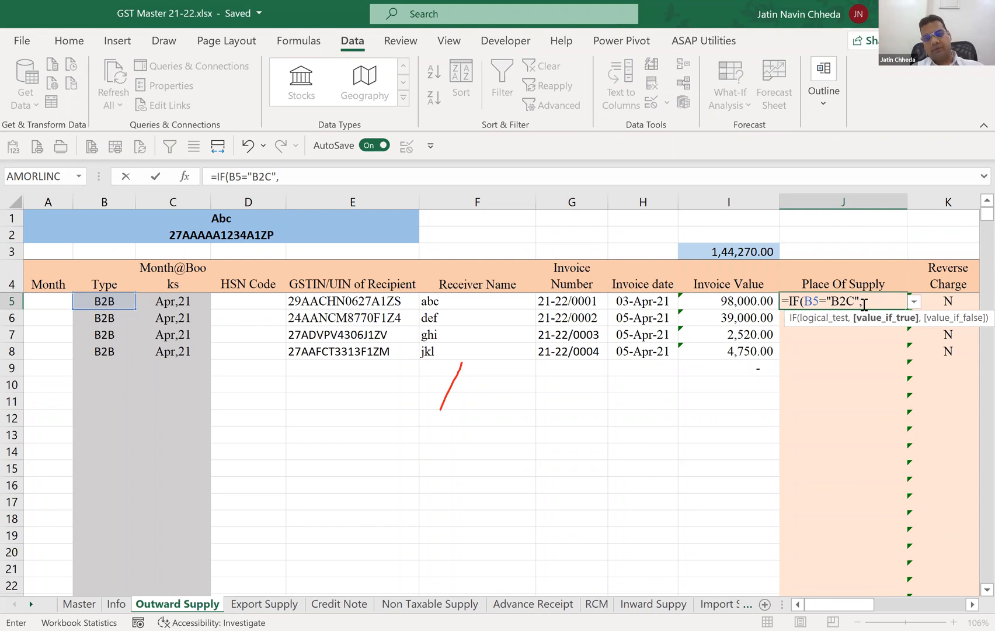
type("\"27-Maharashtra")
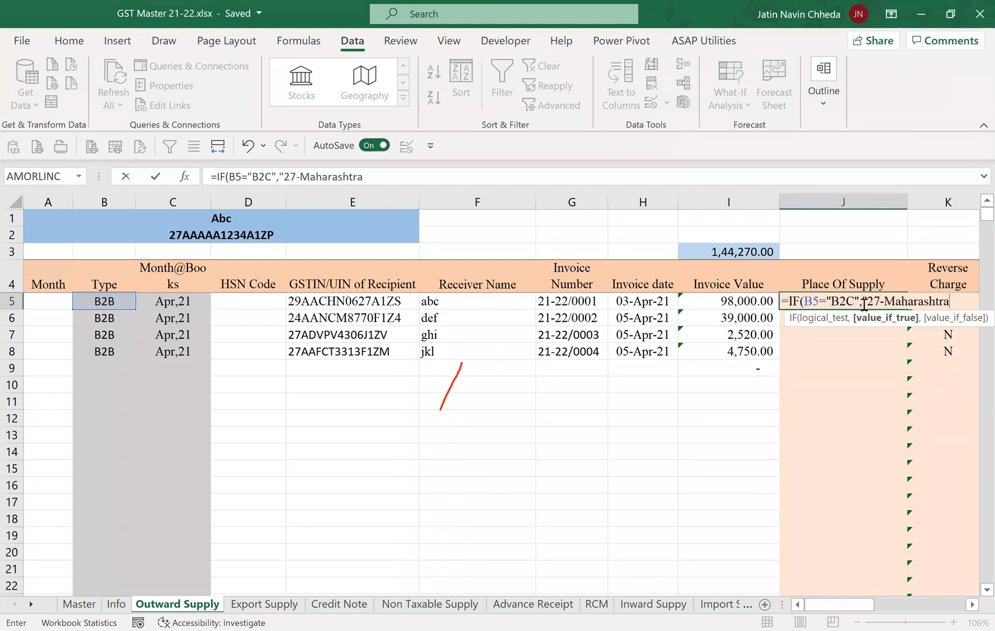
type("\",")
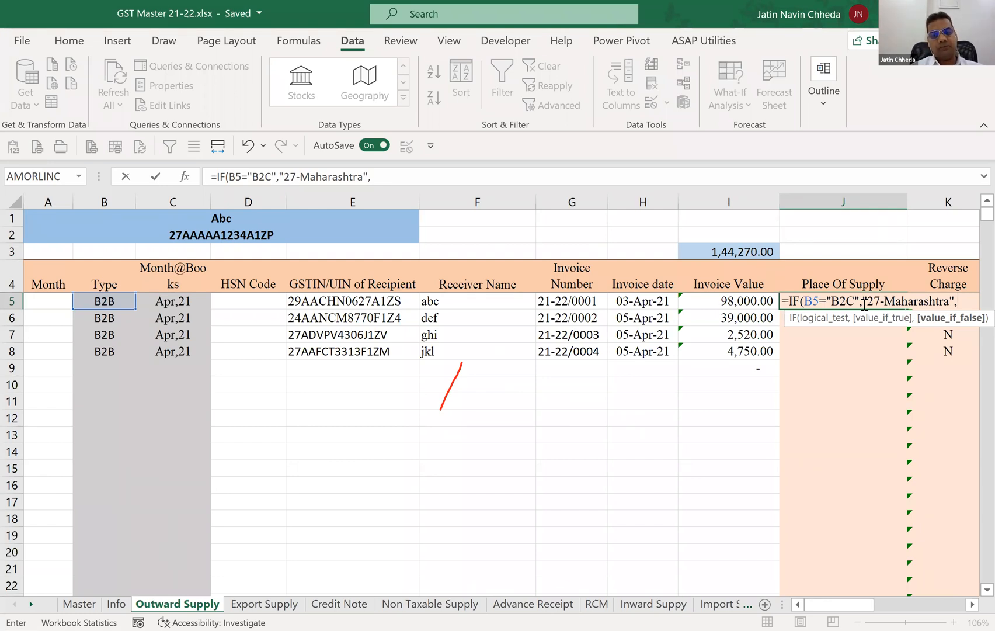
Nest a VLOOKUP as the IF's false value, looking up the first two characters of the GSTIN with LEFT(E5,2).
type("VLOOKUP(")
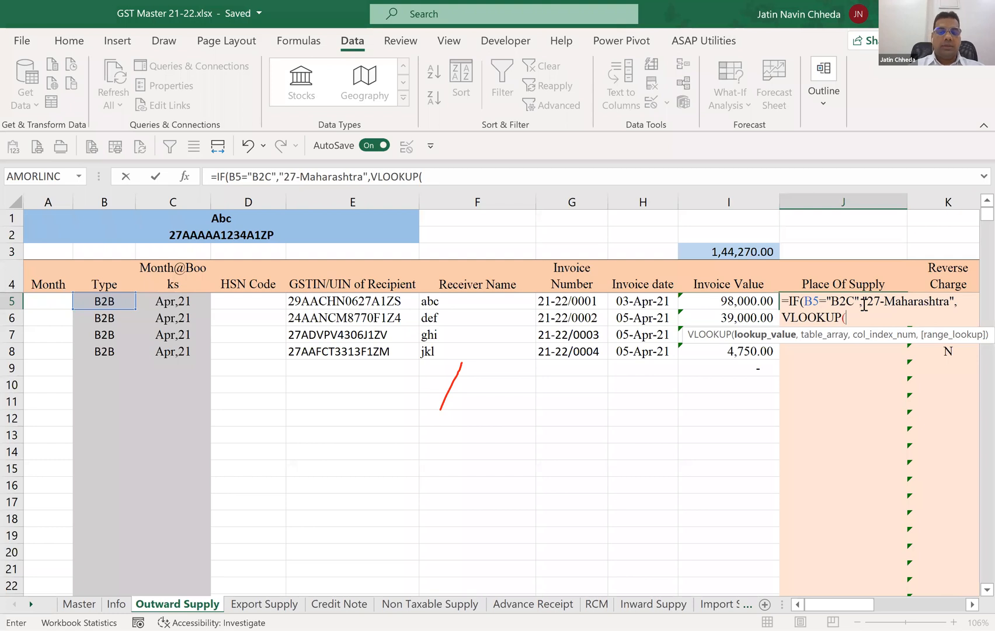
type("LEFT(")
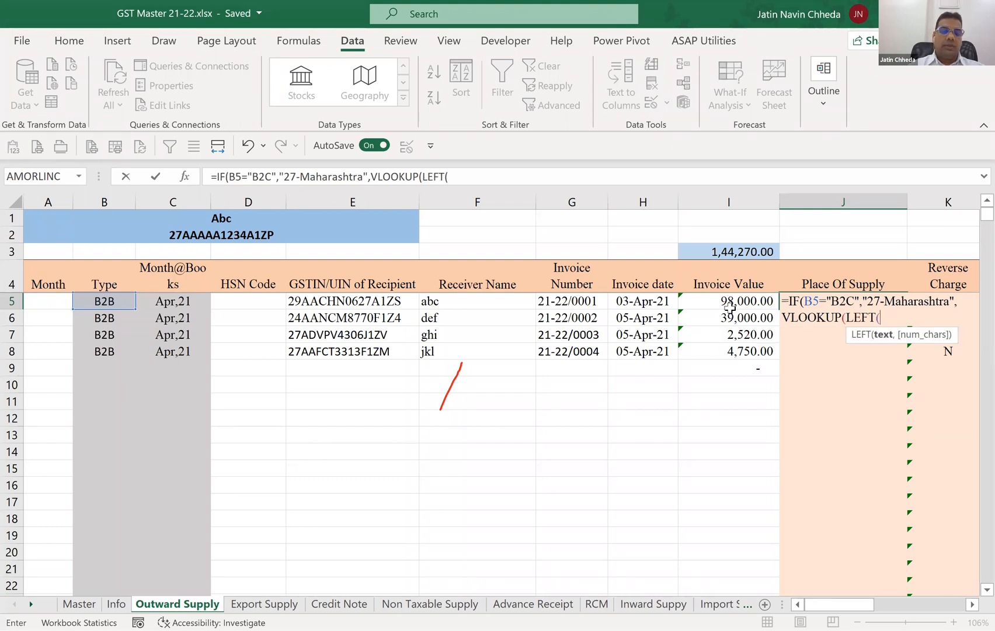
left_click(390, 301)
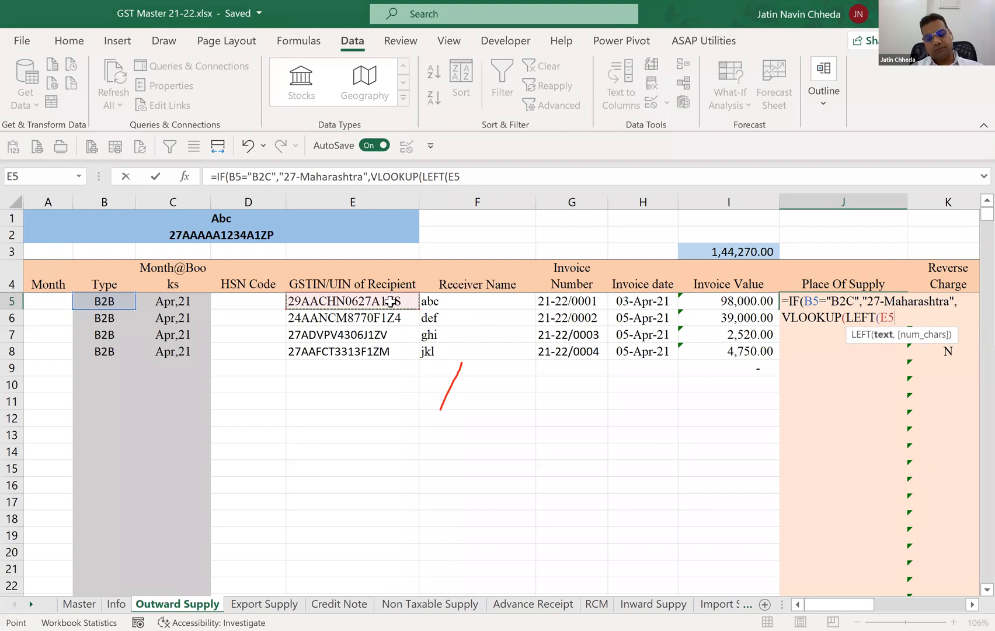
type(",2)")
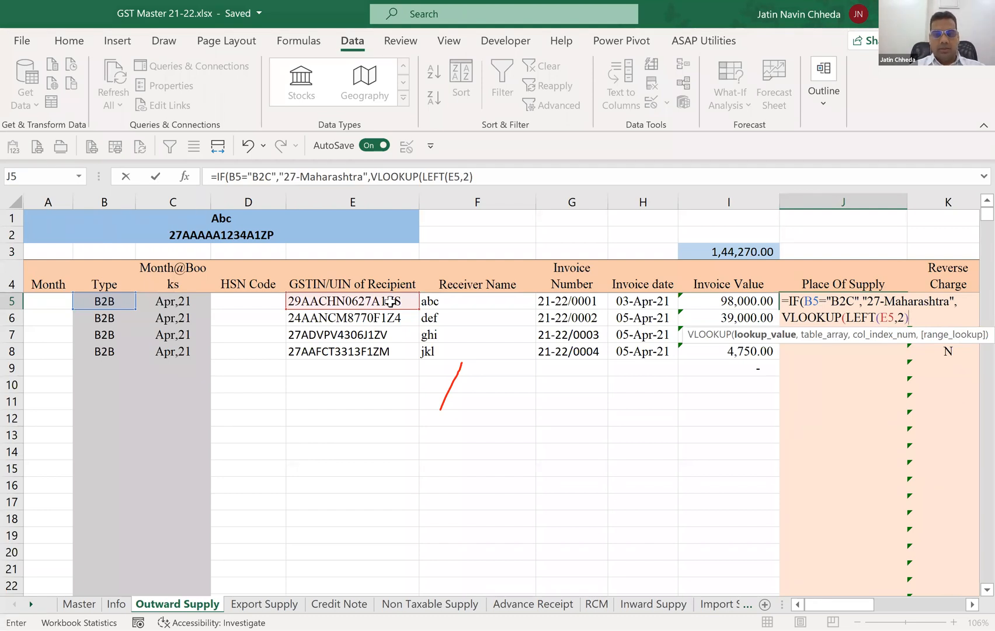
type(",")
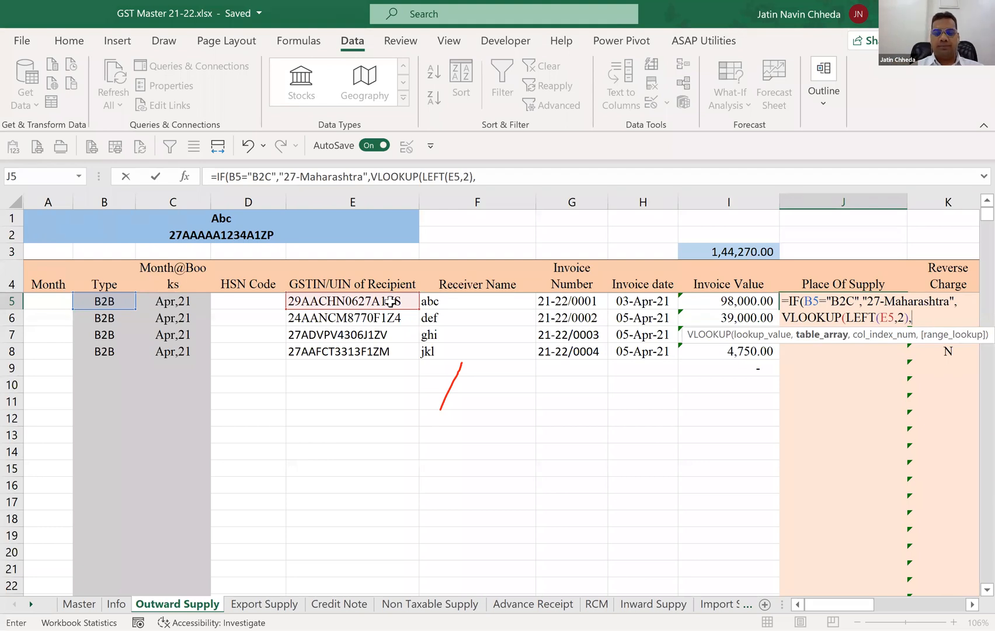
Use columns A:B of the Master sheet as the VLOOKUP's table array.
left_click(87, 604)
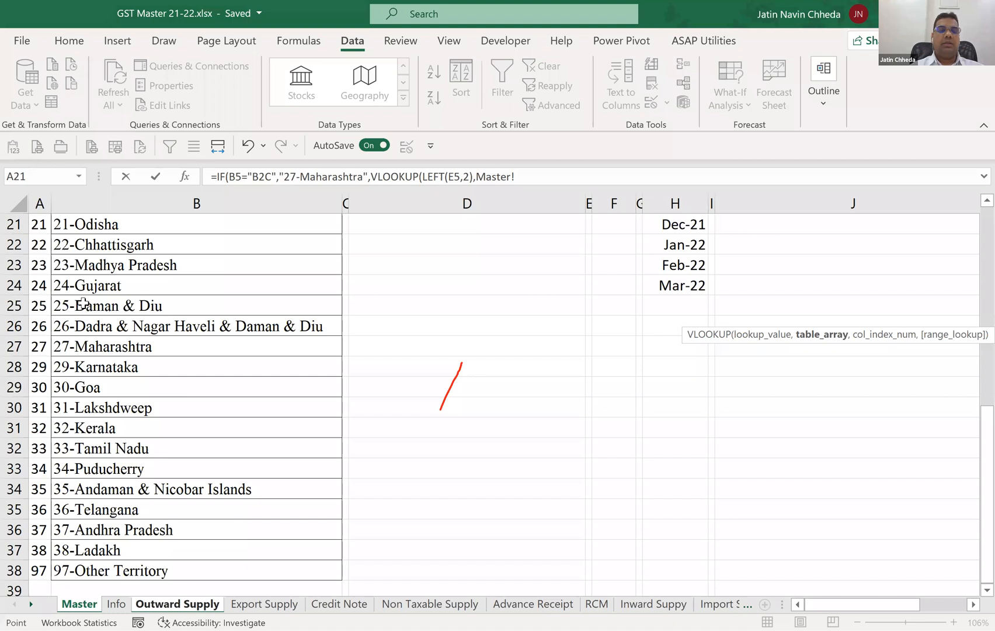
key("ctrl+Up")
key("ctrl+space")
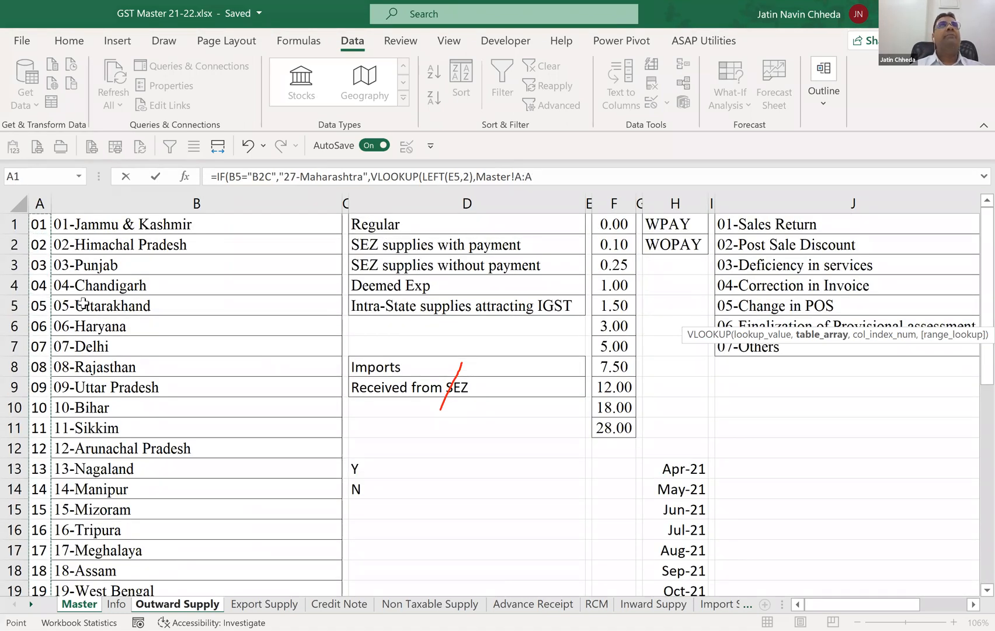
key("shift+Right")
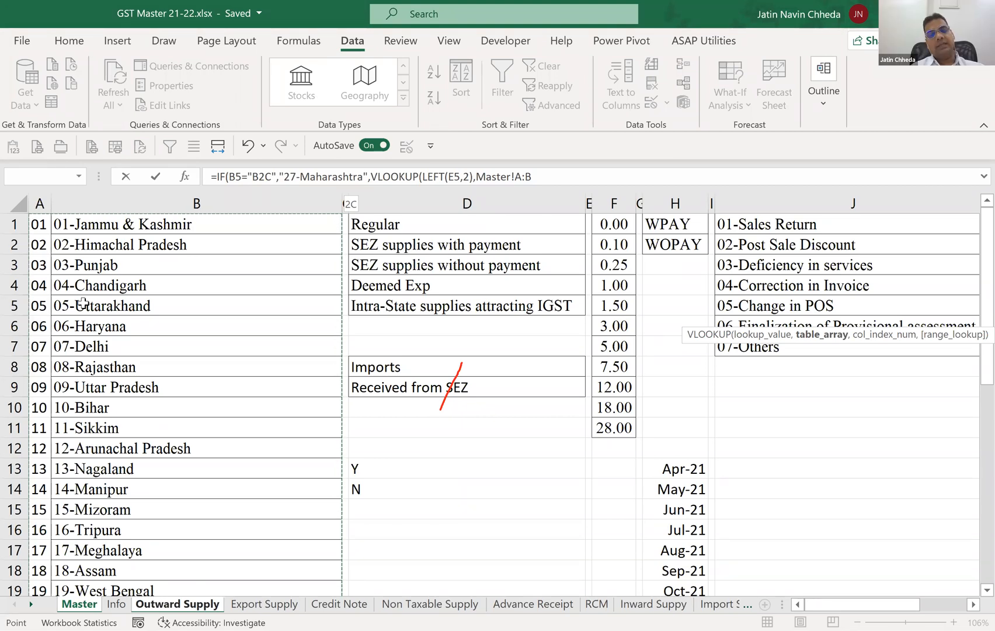
type(",")
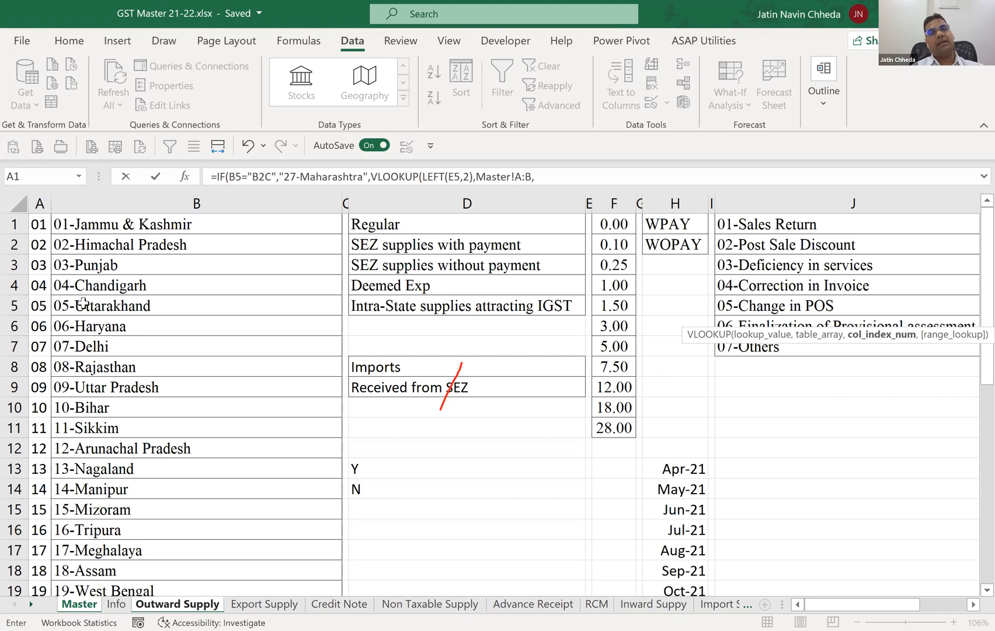
type("2")
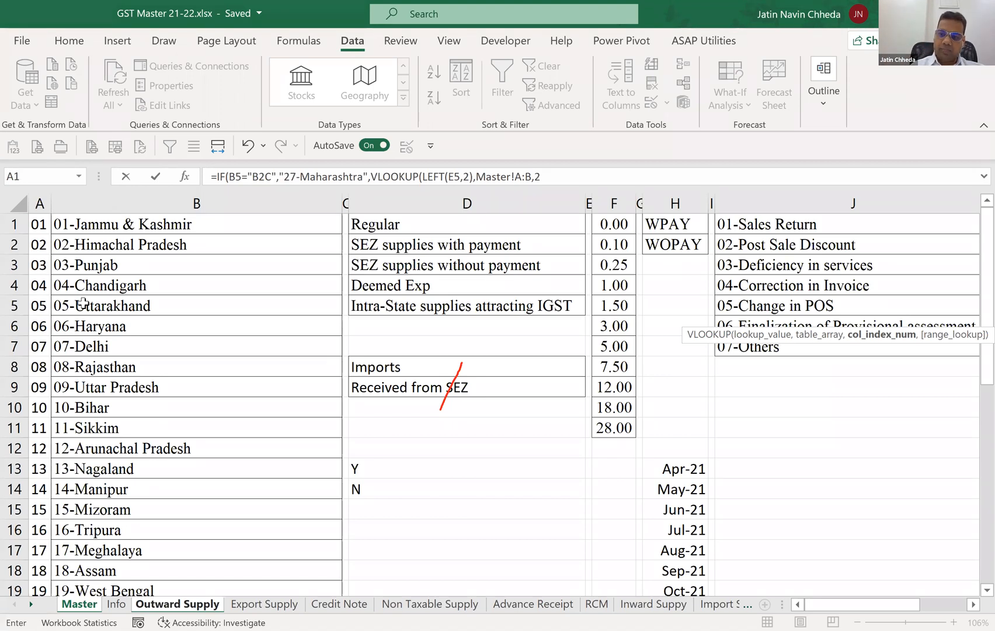
type(",")
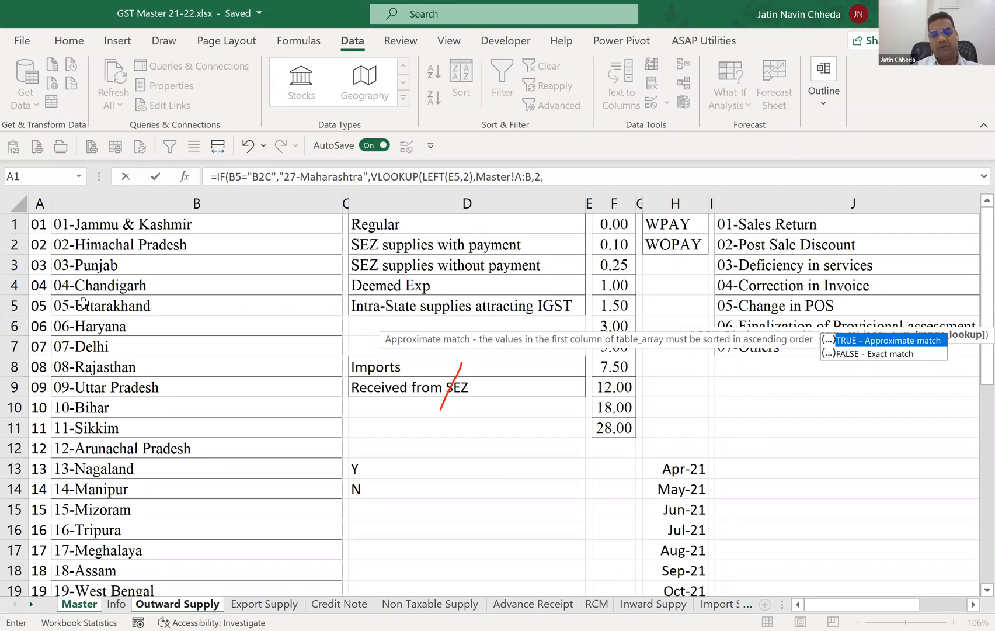
Finish the VLOOKUP with column index 2 and FALSE for an exact match, and enter the completed formula in J5.
key("Down")
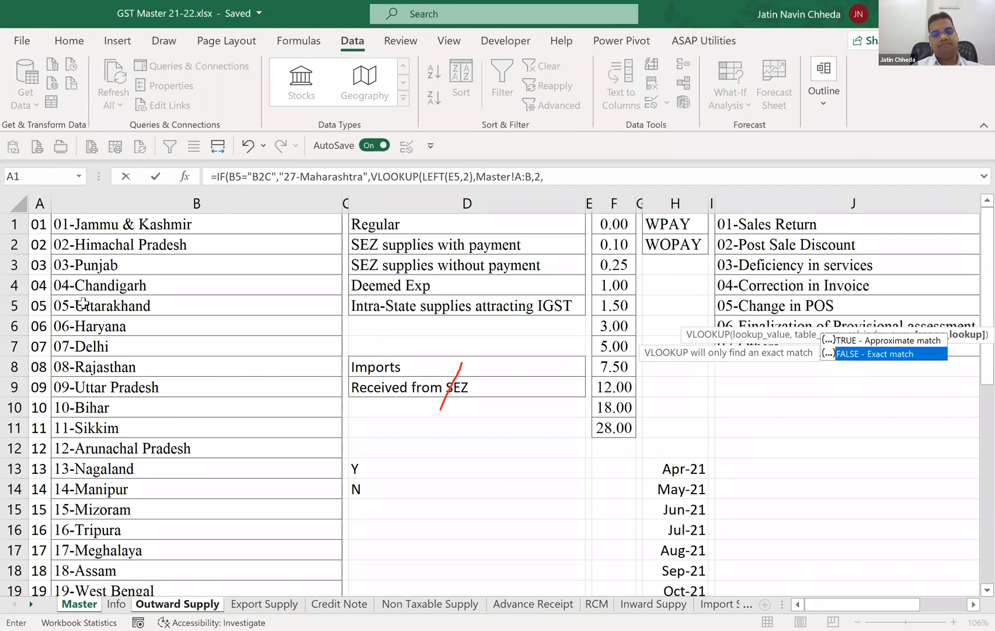
key("Tab")
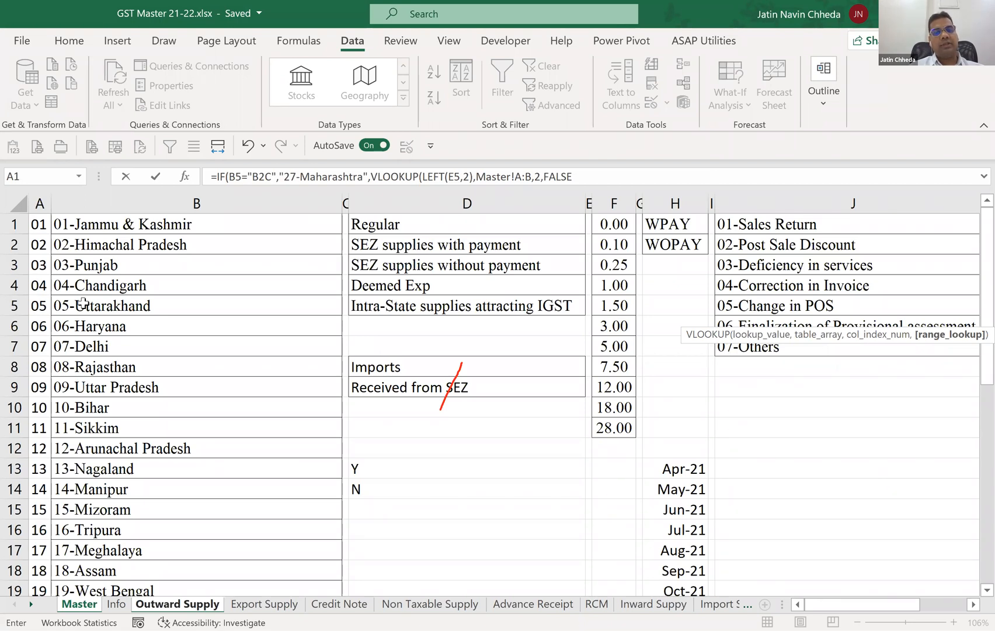
type("))")
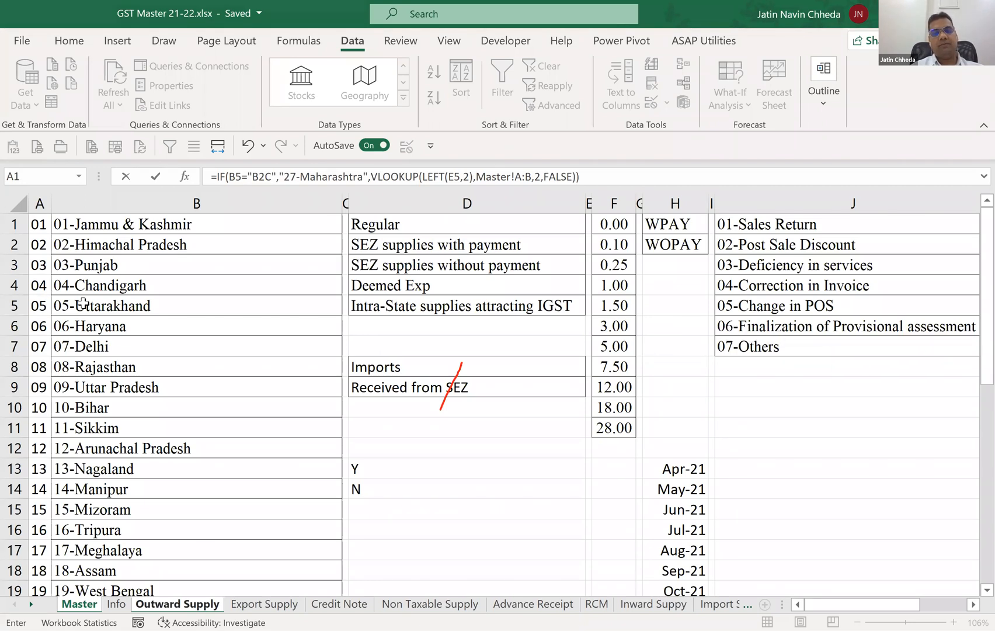
key("Return")
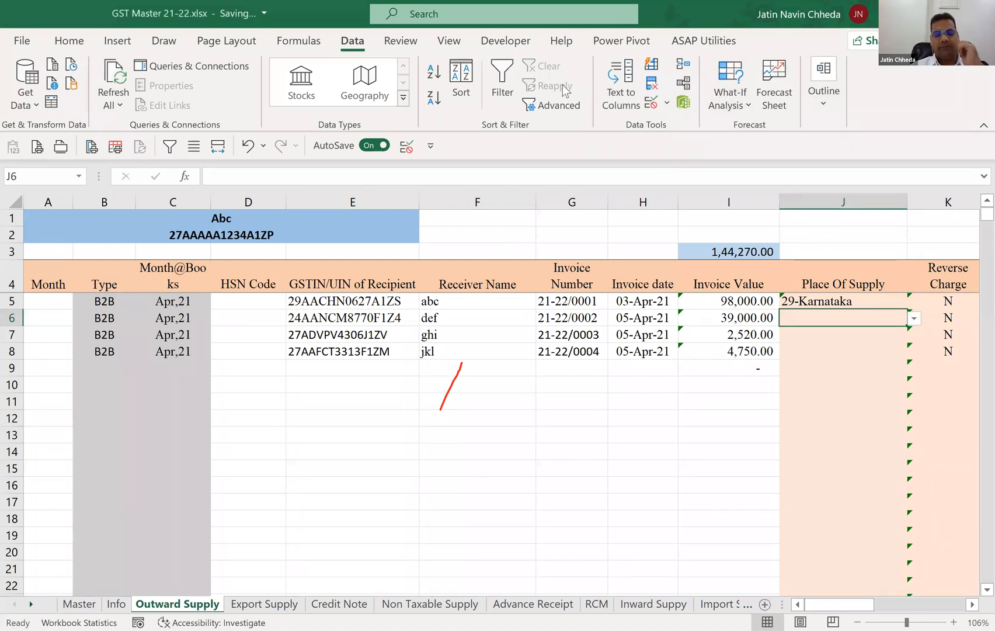
Try overriding the J5 formula with 31-Lakshdweep from the validation list, and undo that choice.
left_click(383, 80)
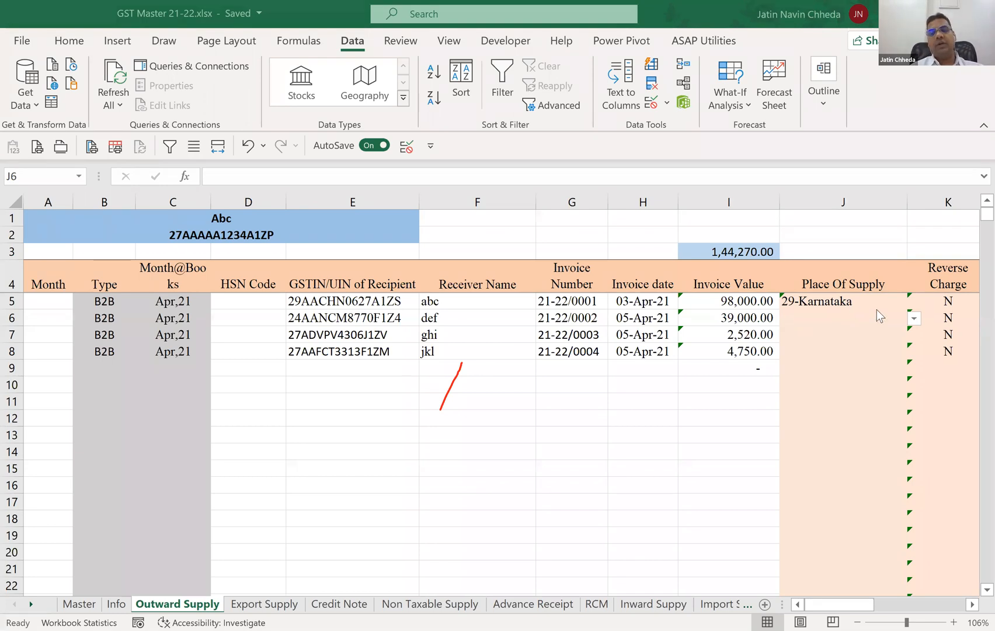
left_click(888, 298)
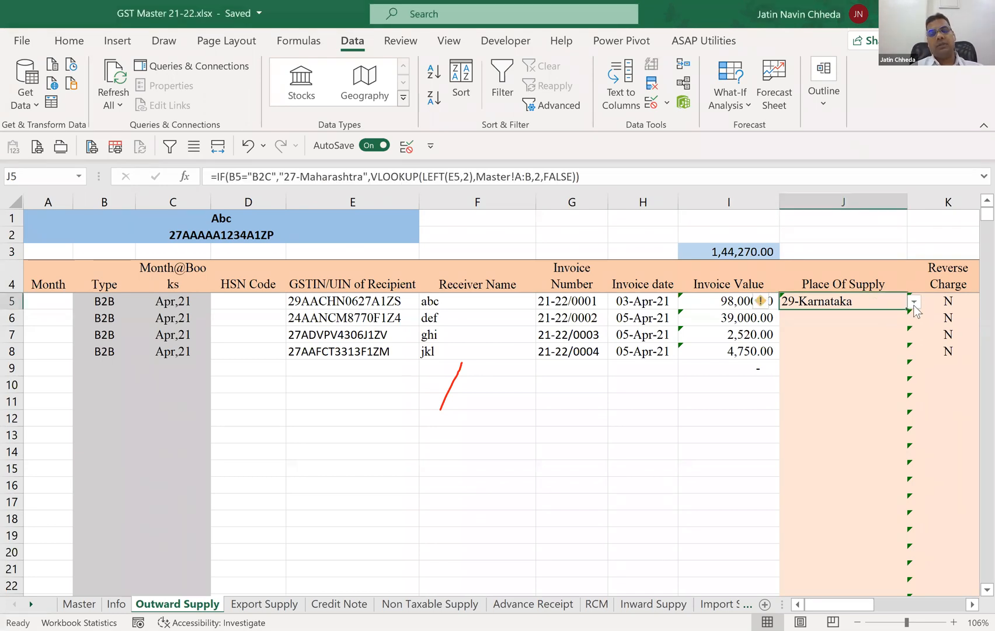
left_click(913, 301)
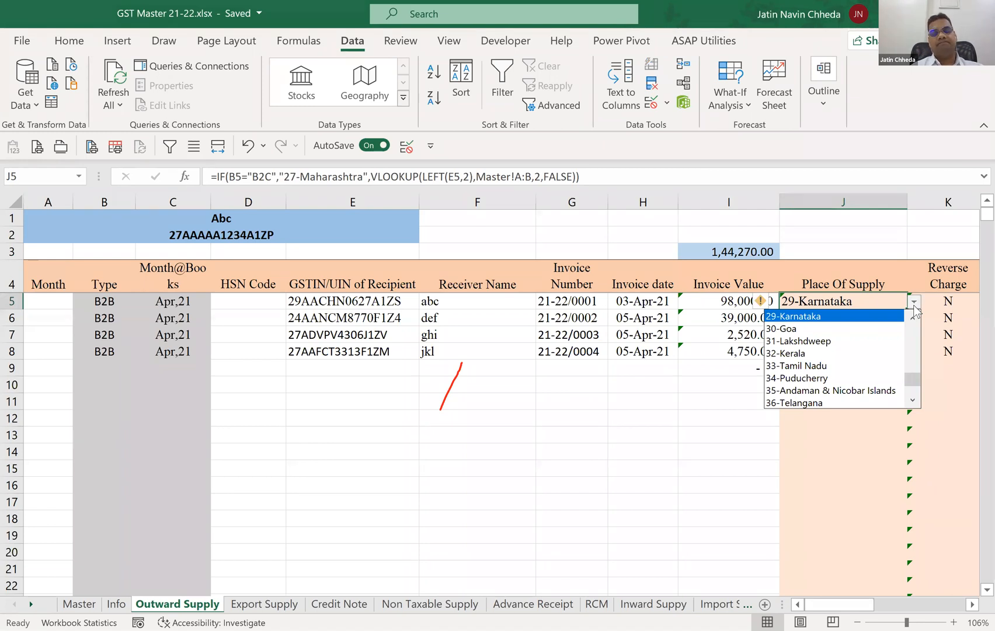
left_click(880, 338)
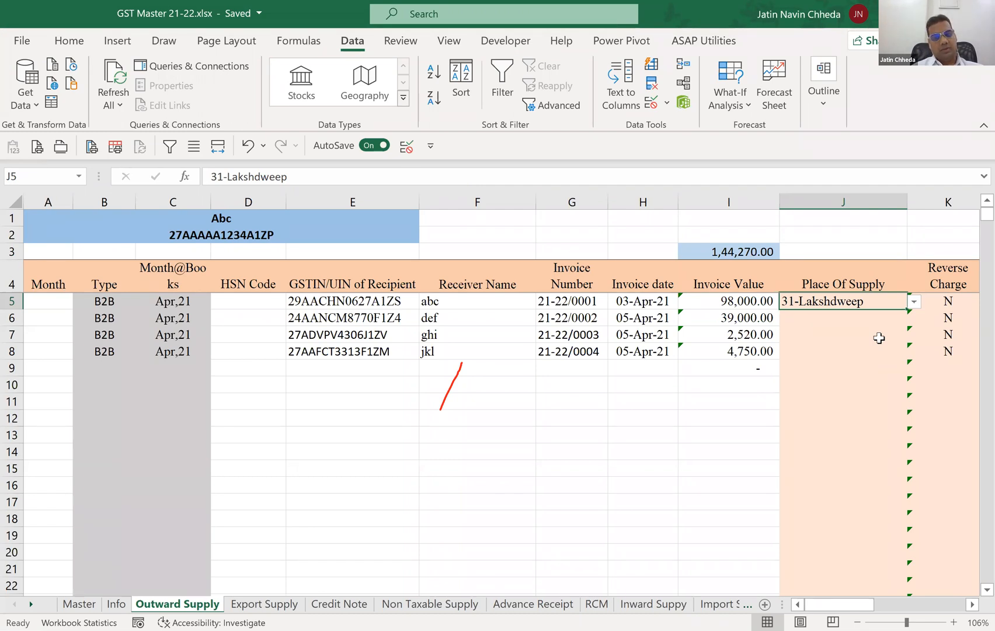
key("ctrl+z")
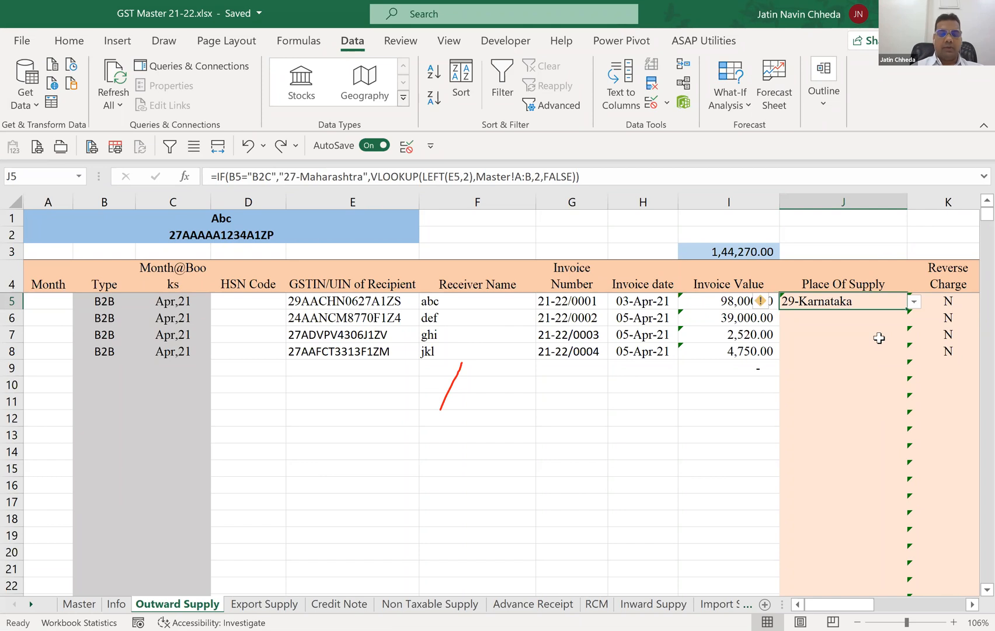
Enter the test formula =LEFT(E5,4) in cell F10 to extract the first four characters of the GSTIN.
key("Down")
key("Down")
key("Down")
key("Down")
key("Left")
key("Left")
key("Left")
key("Left")
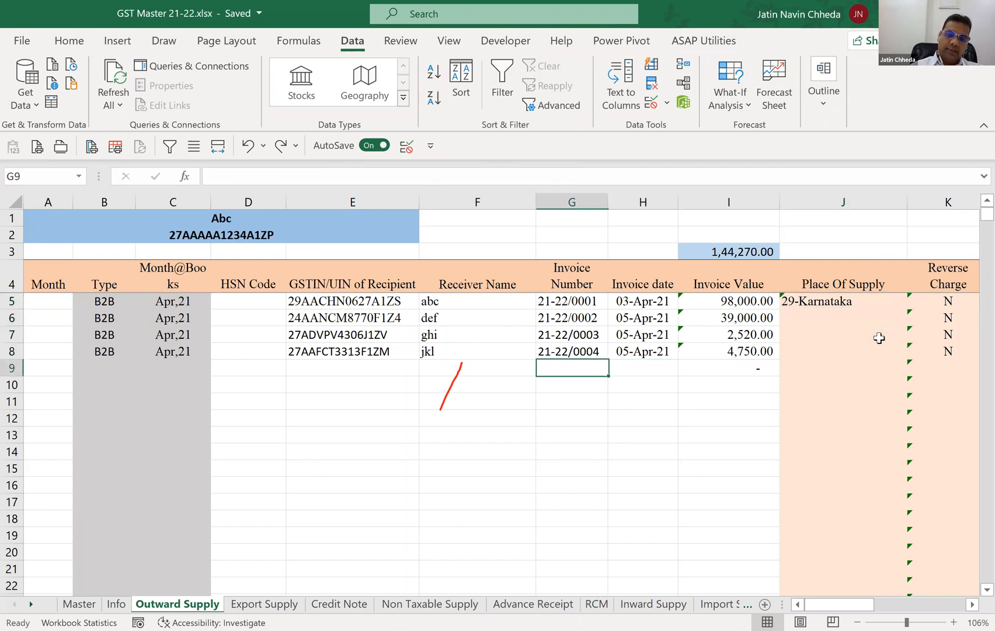
key("Down")
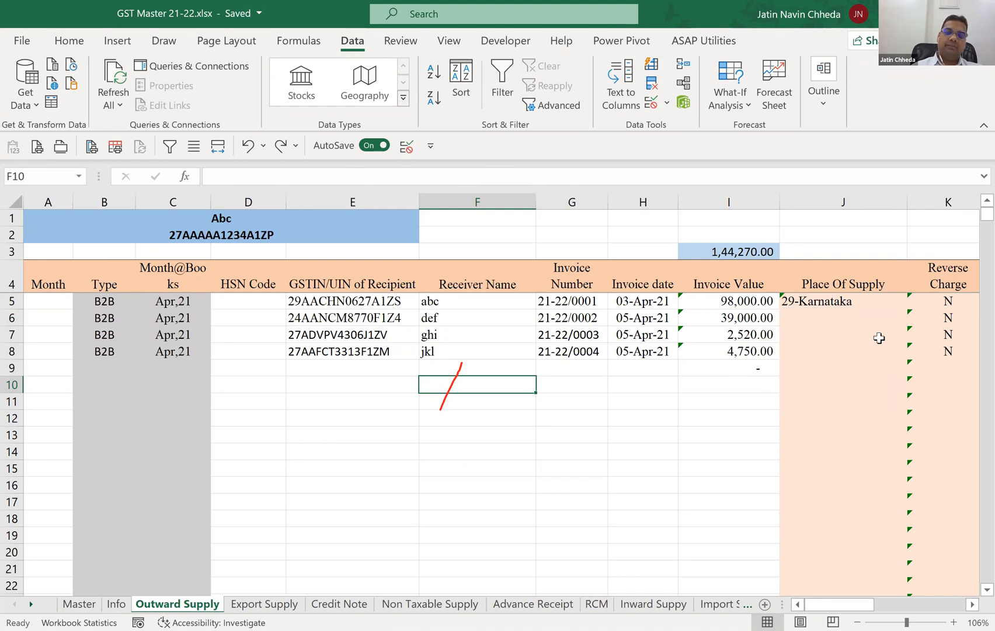
type("=")
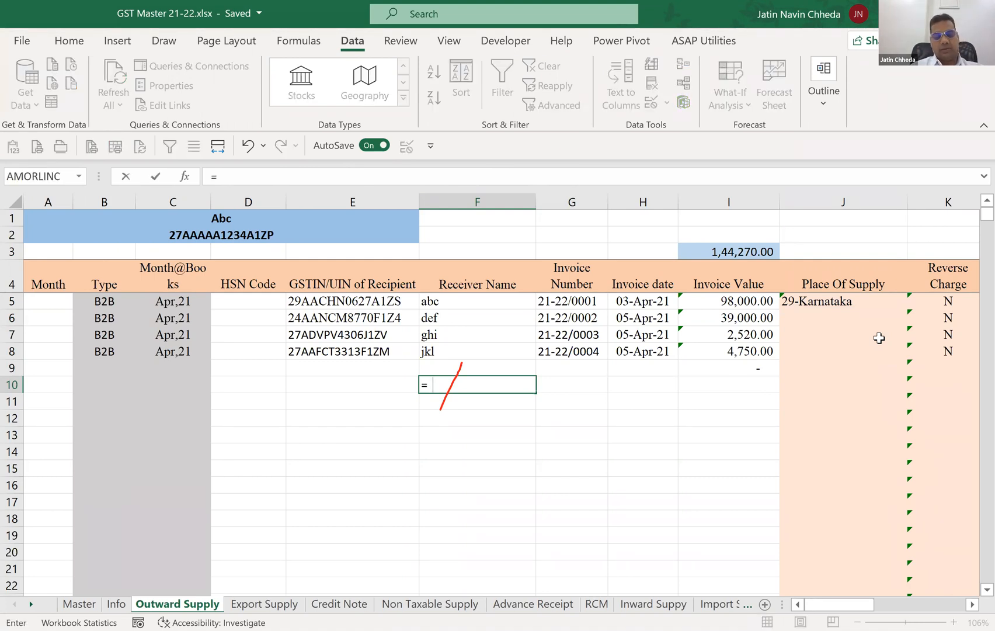
type("Left")
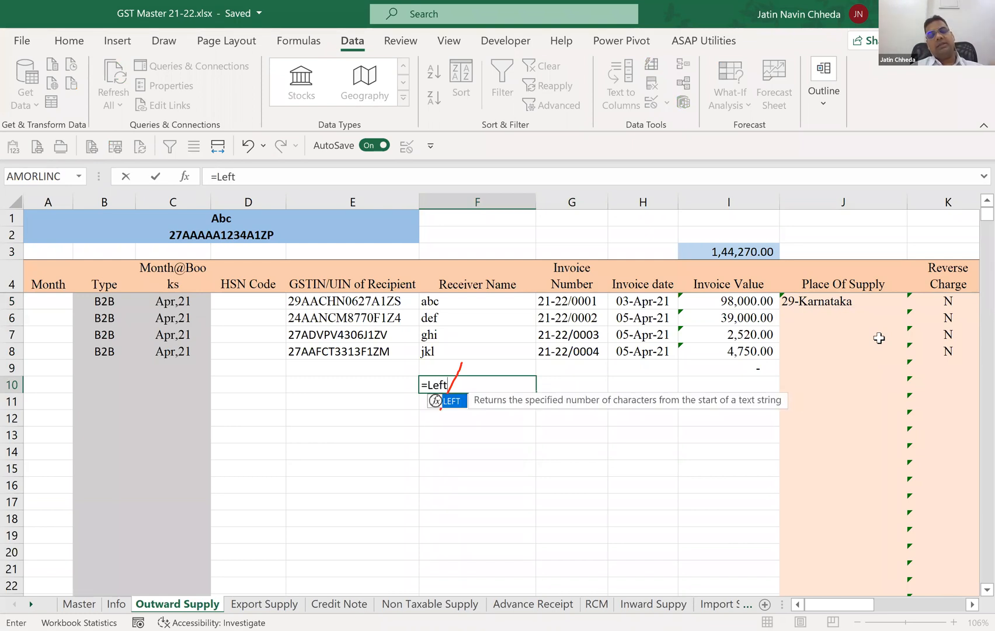
key("Tab")
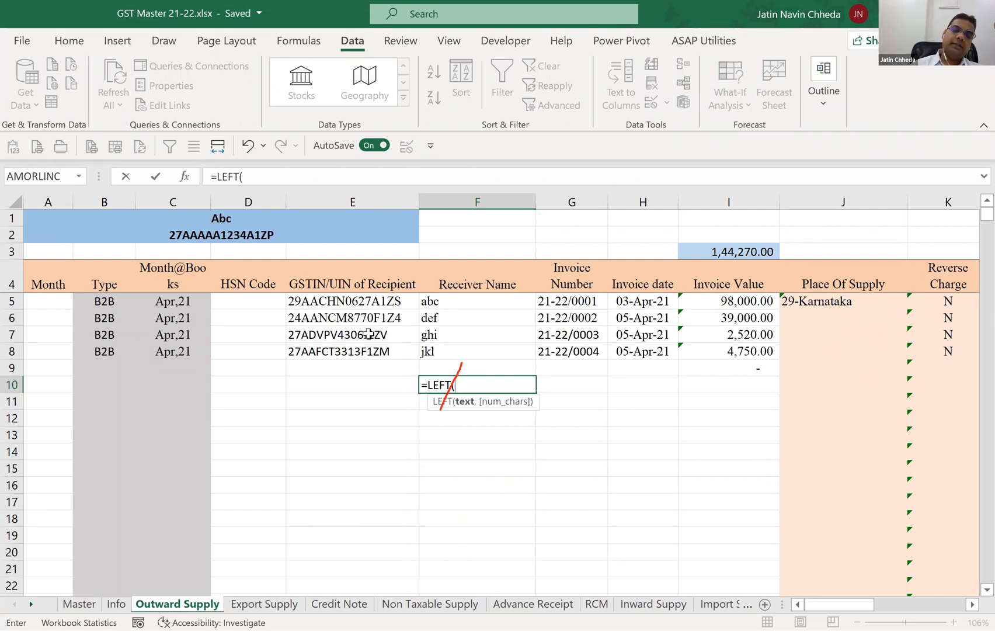
left_click(373, 301)
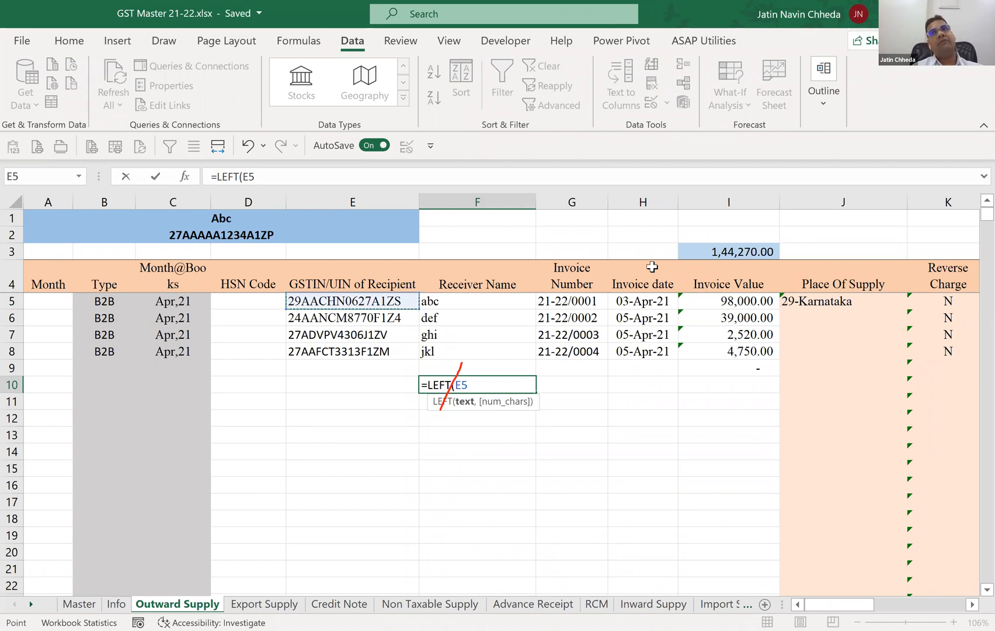
type(",")
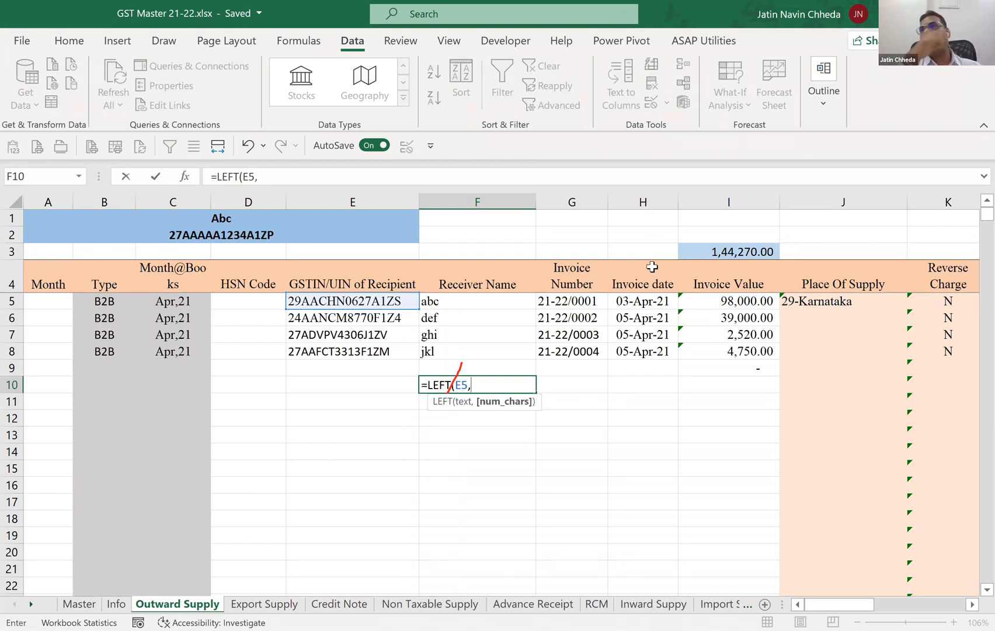
type("4")
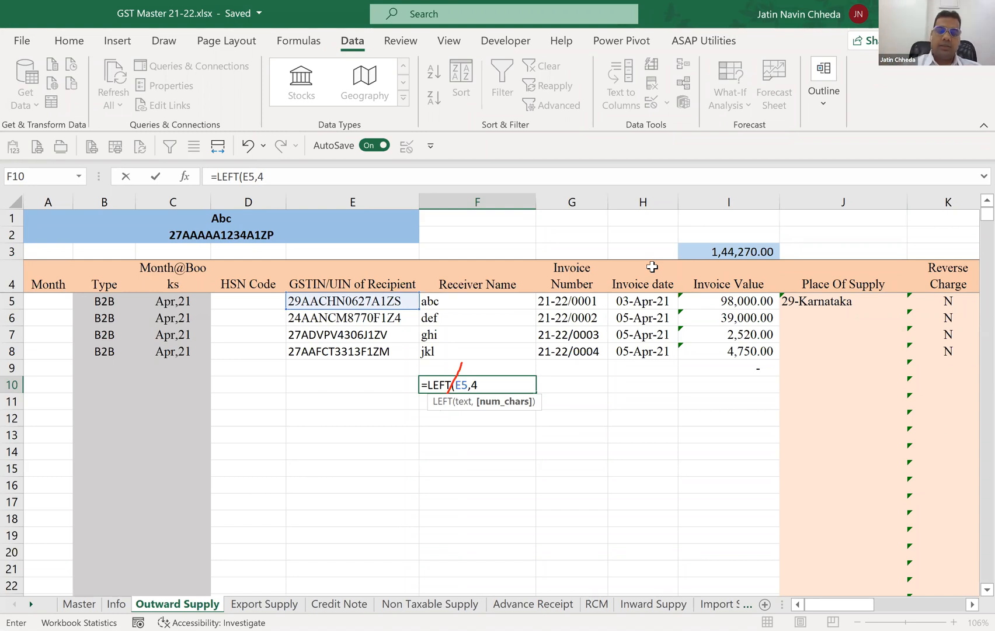
type(")")
key("Return")
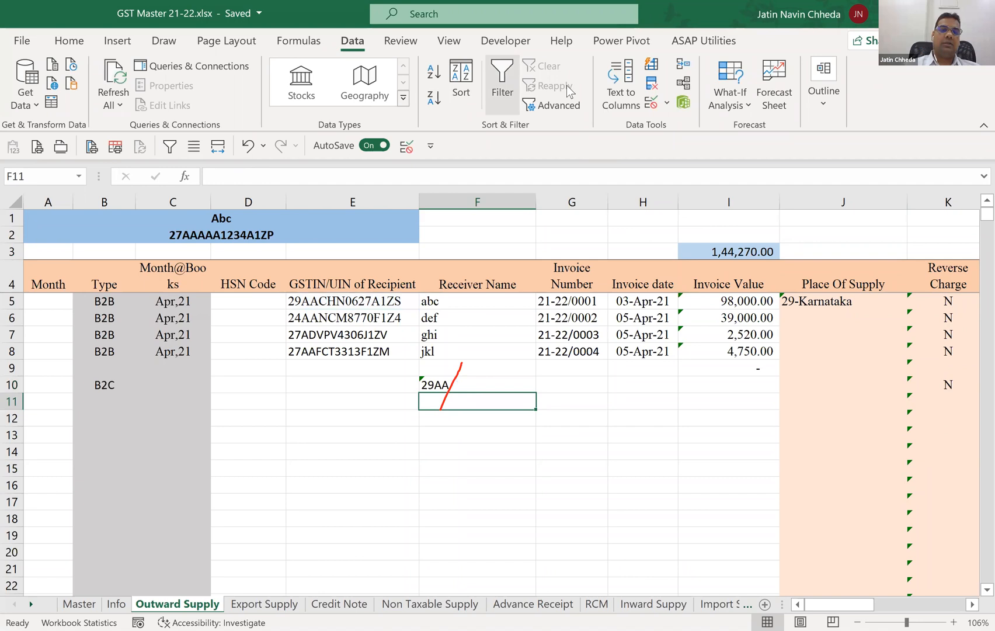
left_click(566, 85)
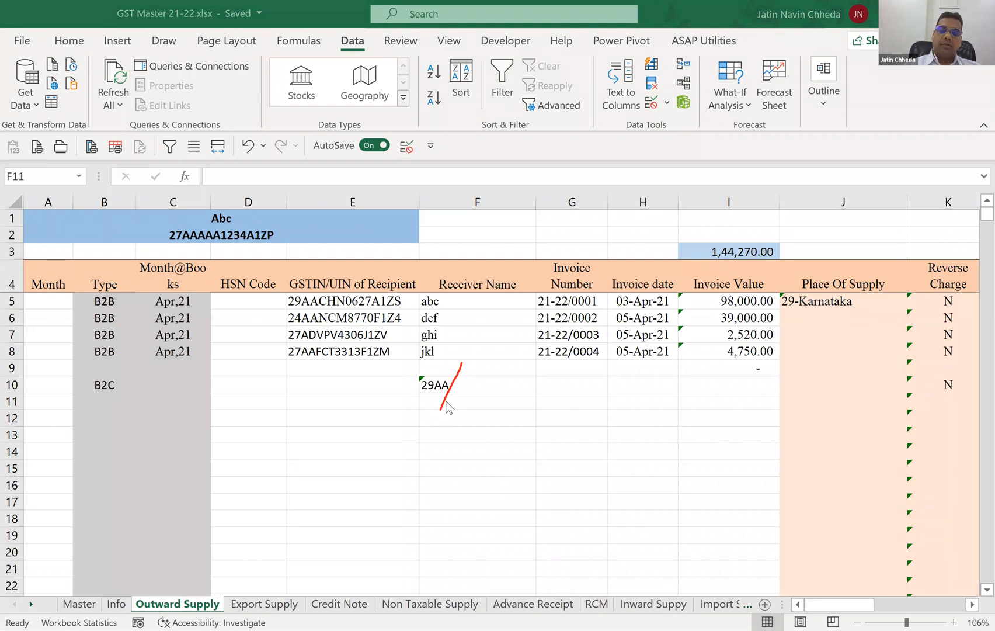
left_click(480, 368)
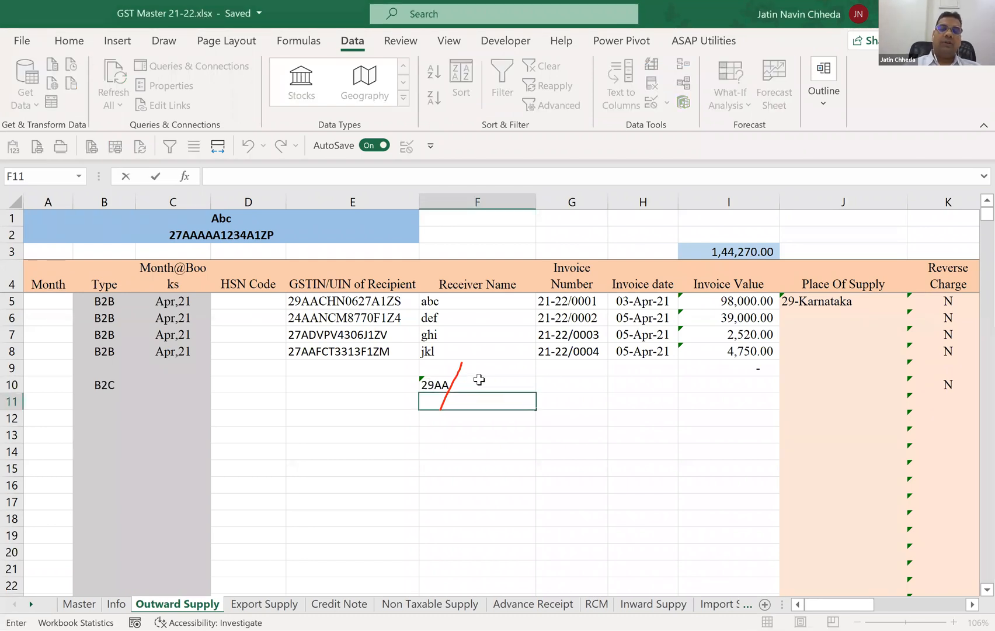
left_click(480, 378)
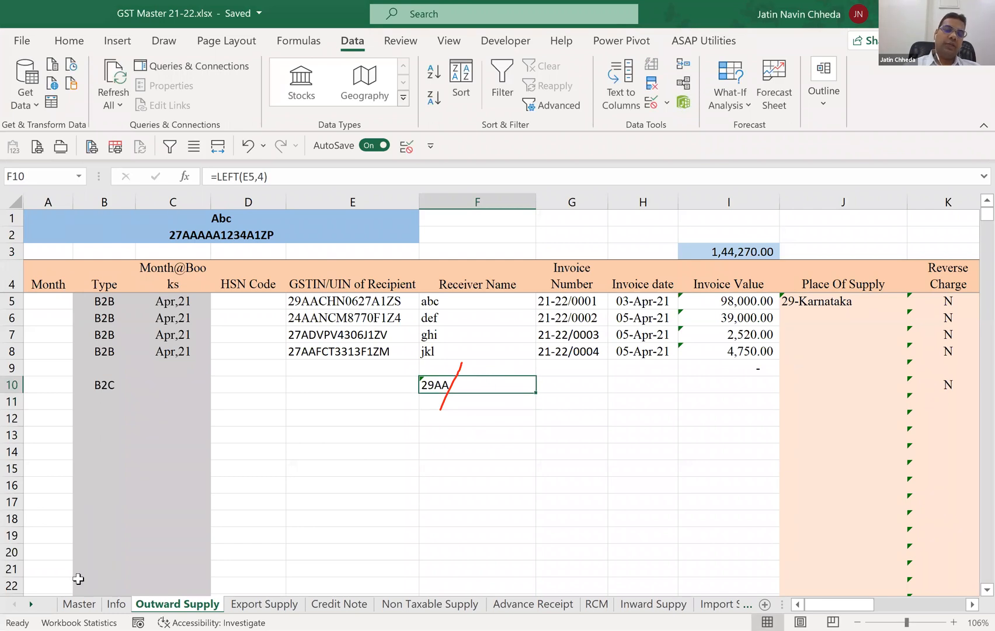
Examine the LEFT formulas for the state codes in column A of the Master sheet, and return to Outward Supply.
left_click(79, 604)
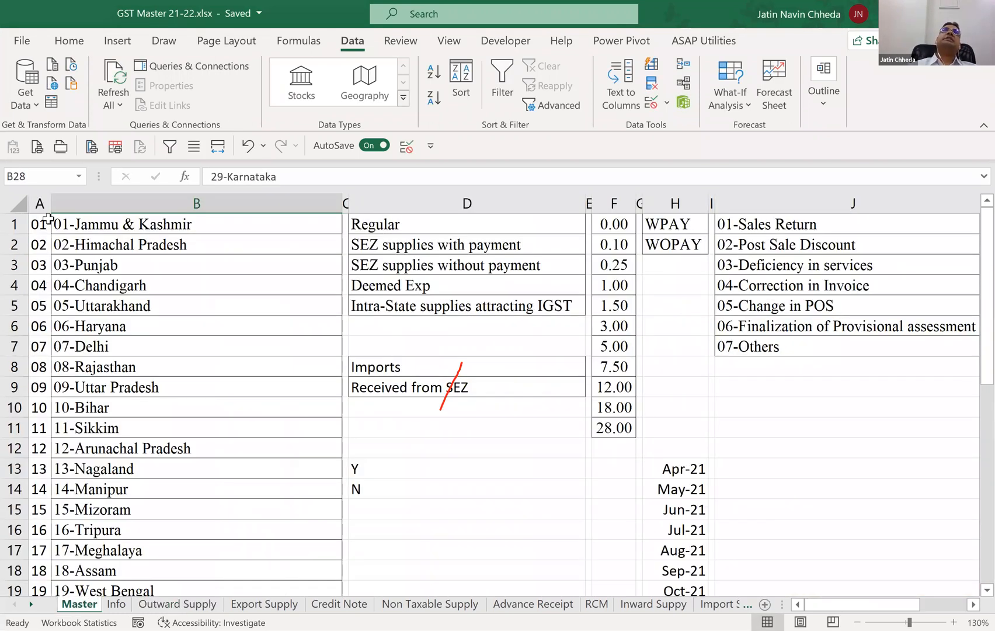
left_click(47, 221)
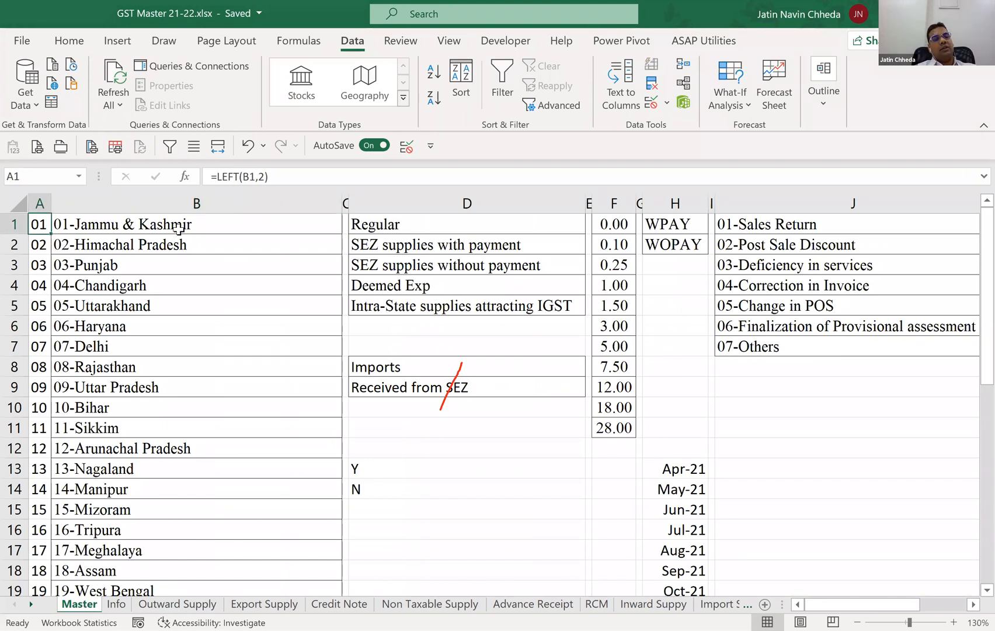
key("Right")
key("Left")
key("Down")
key("Down")
key("Down")
key("Down")
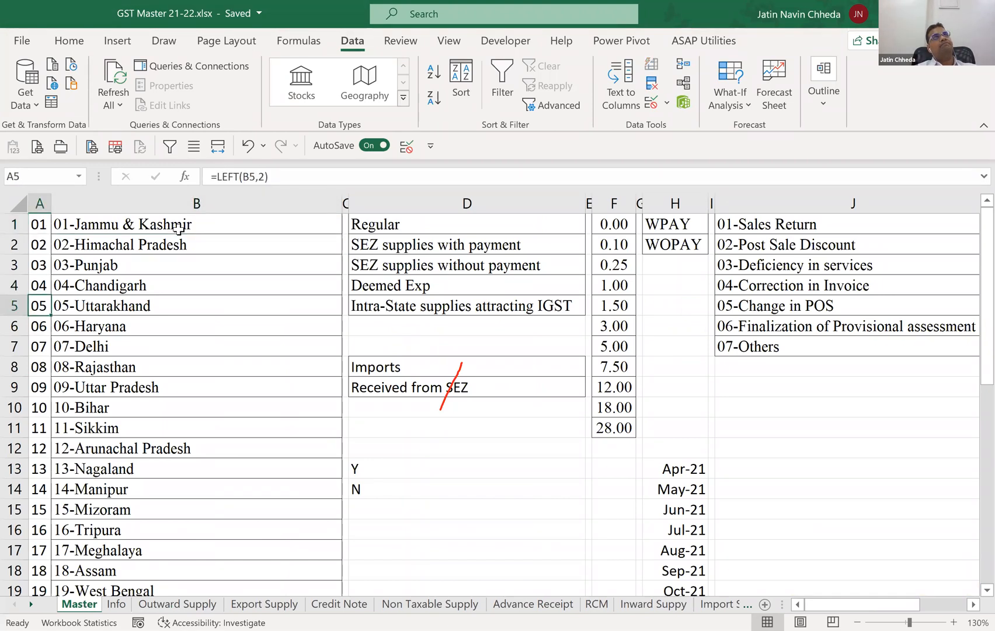
key("Down")
key("Down")
key("Down")
key("Down")
key("Down")
key("Down")
key("Down")
key("Down")
key("Down")
key("Down")
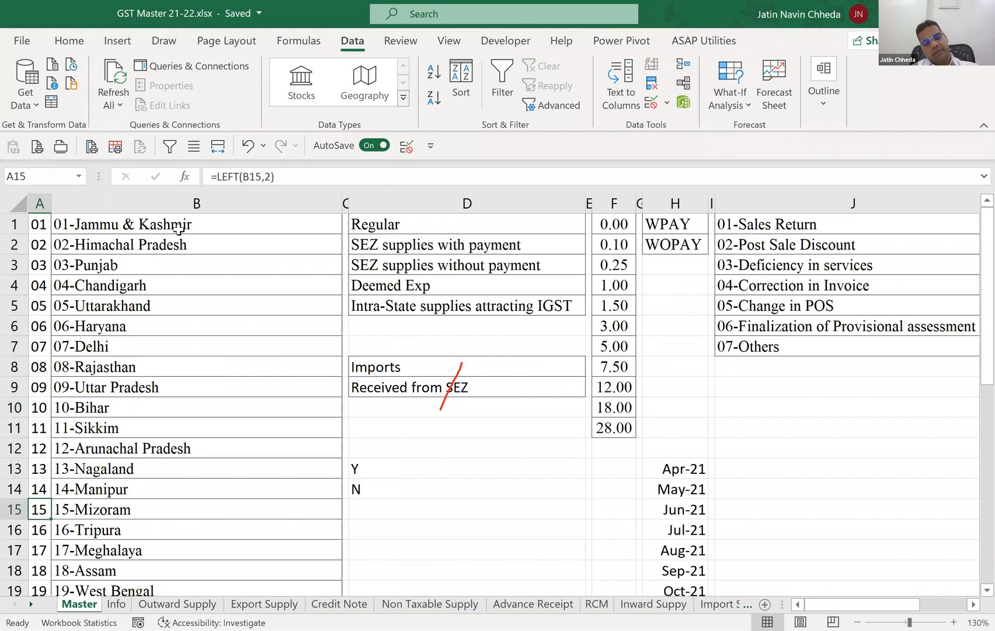
key("ctrl+Page_Down")
key("ctrl+Page_Down")
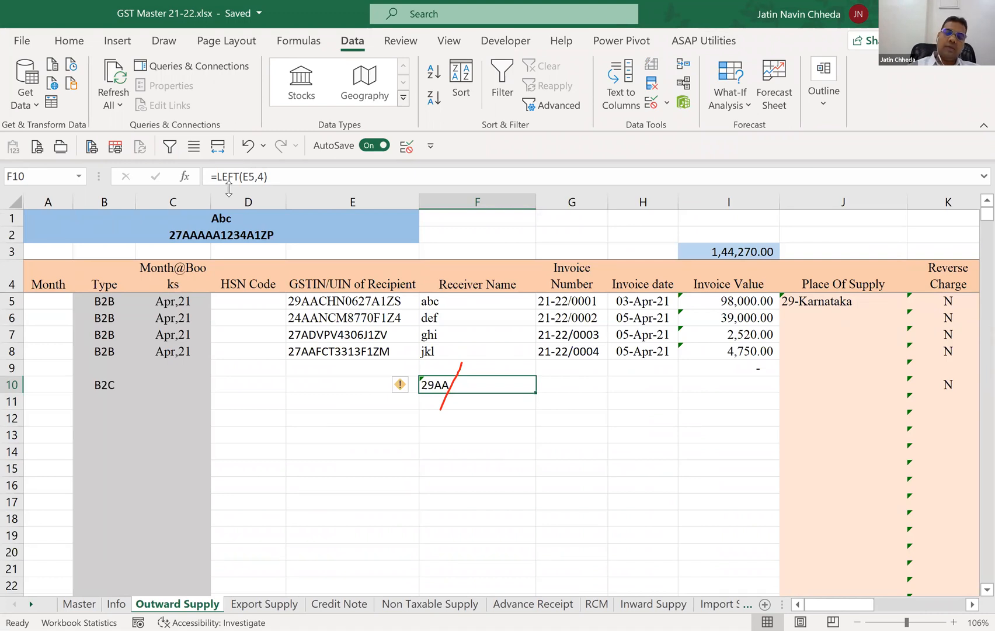
Change the test formula in F10 to =LEFT(E5,2), and clear the cell after checking it.
key("F2")
key("BackSpace")
type("2")
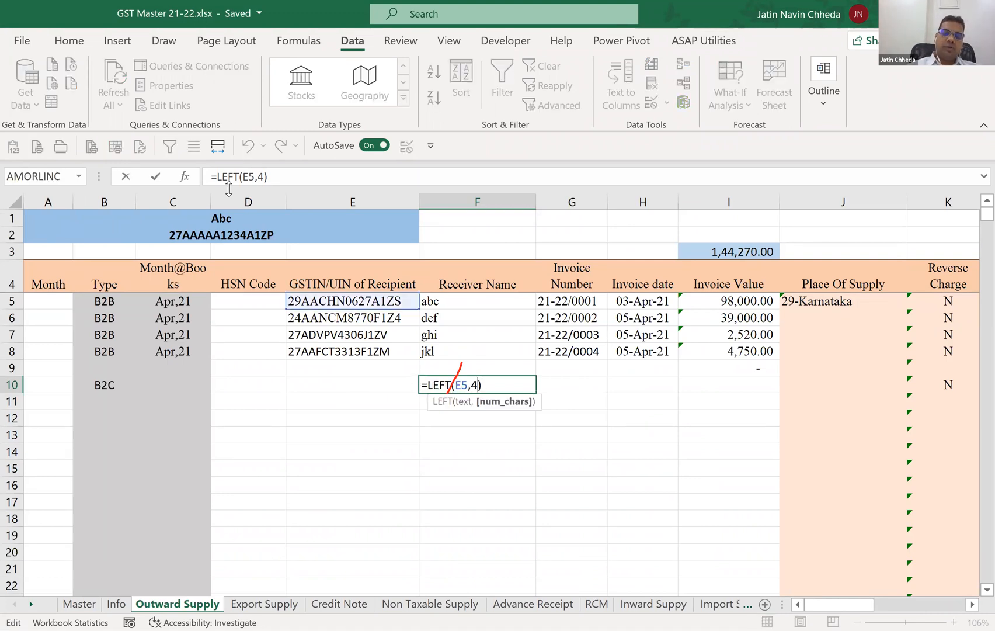
key("Return")
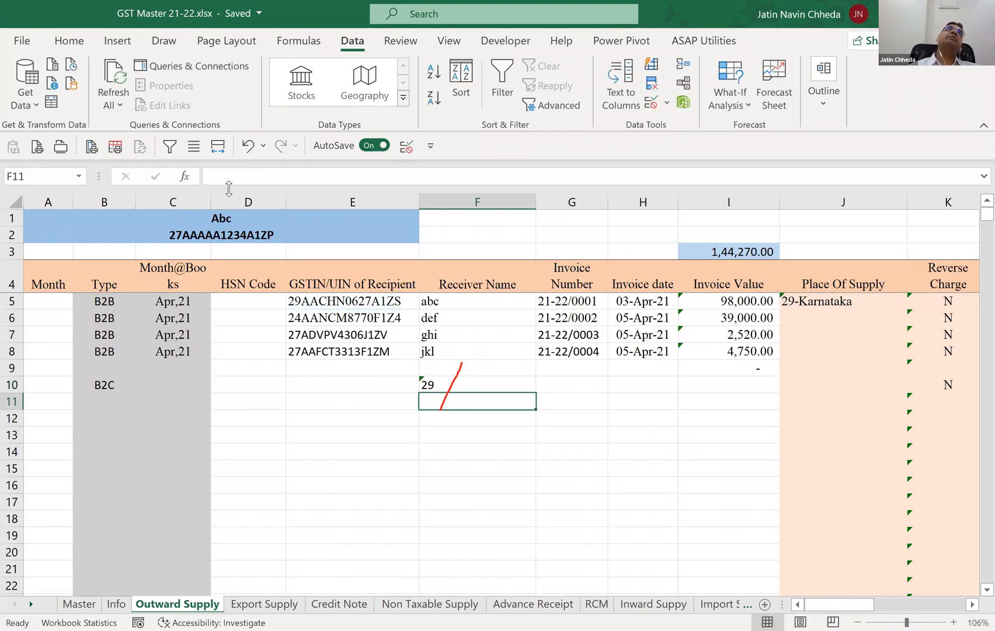
key("Up")
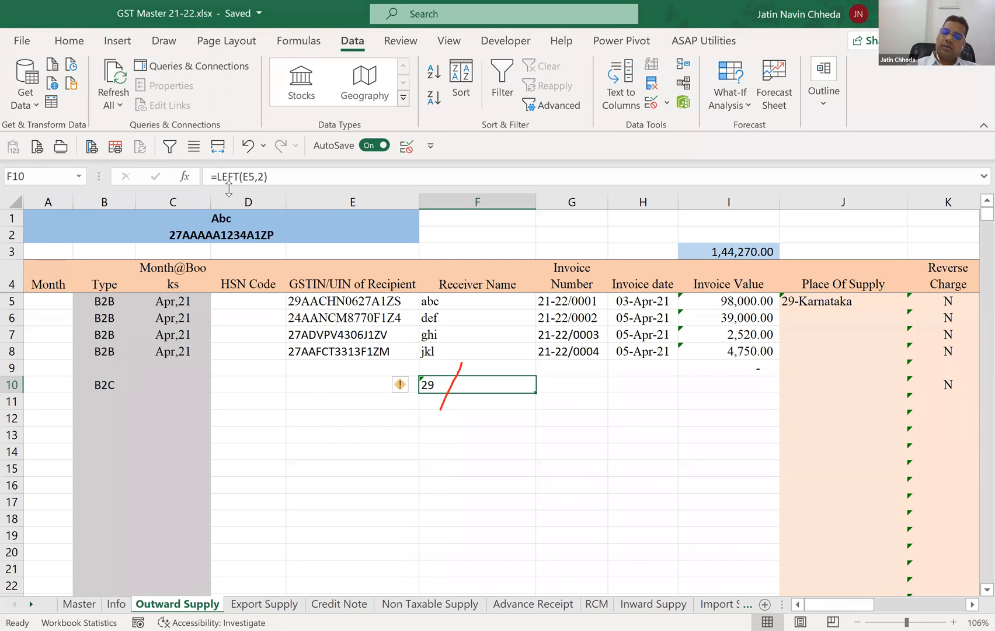
key("Delete")
Fill the Place Of Supply formula from J5 down to J13.
key("Up")
key("Up")
key("Up")
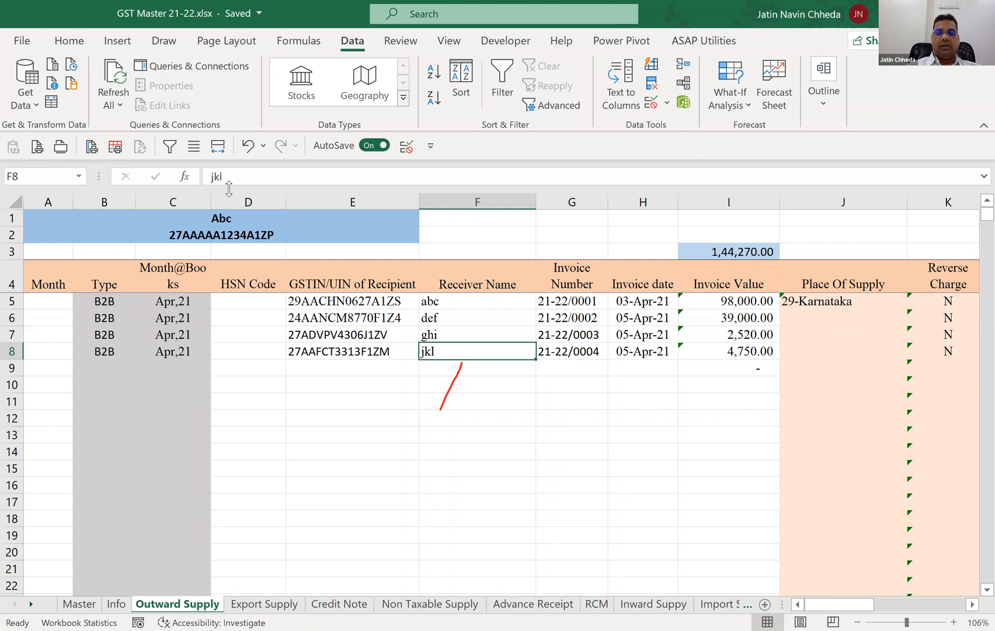
key("Up")
key("Up")
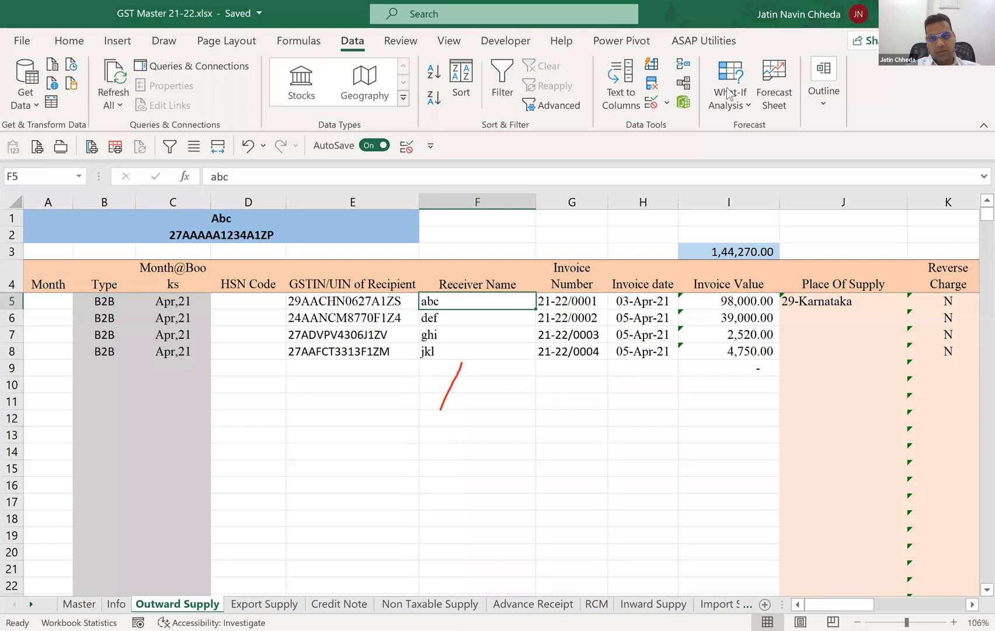
key("Right")
key("Right")
key("Right")
key("Right")
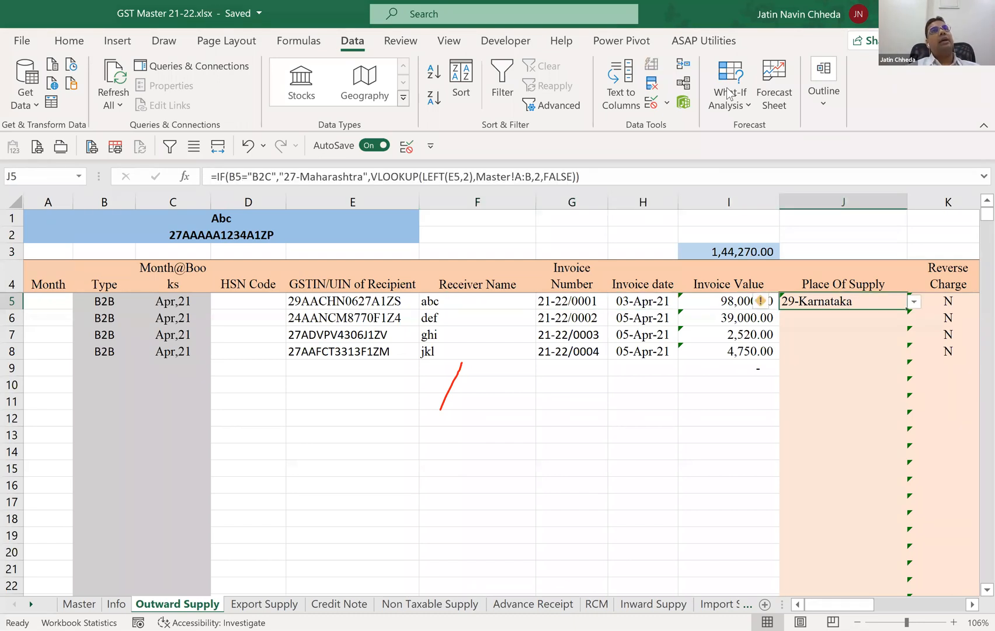
key("shift+Down")
key("shift+Down")
key("shift+Down")
key("shift+Down")
key("shift+Down")
key("shift+Down")
key("shift+Down")
key("shift+Down")
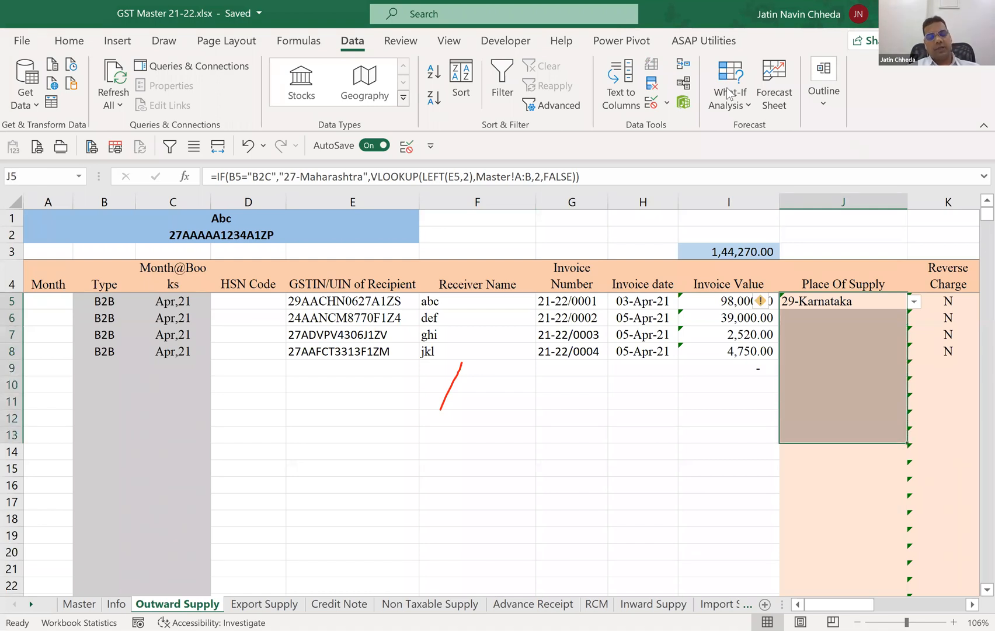
key("ctrl+d")
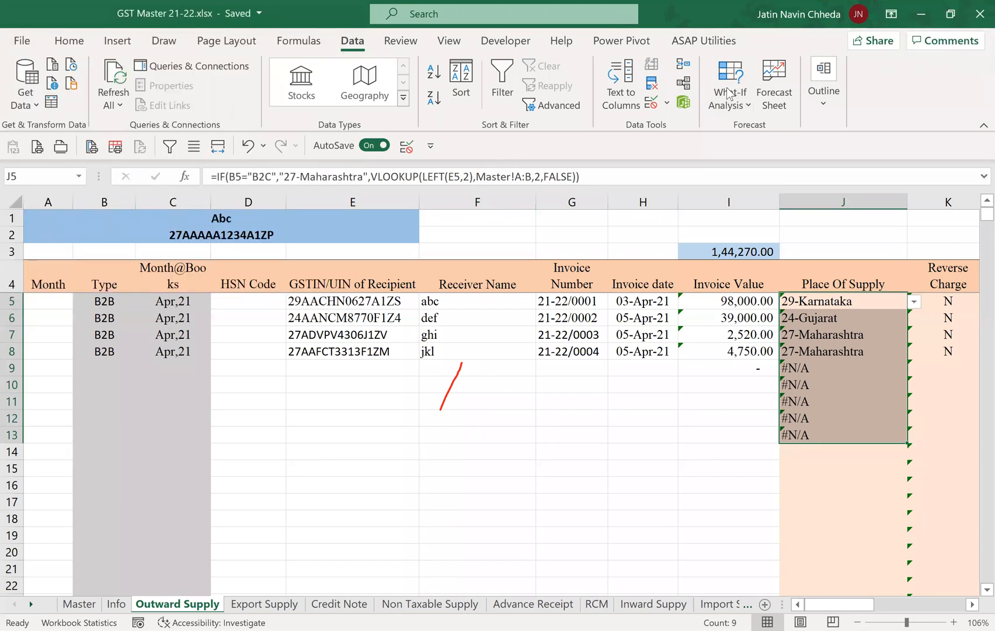
left_click(730, 94)
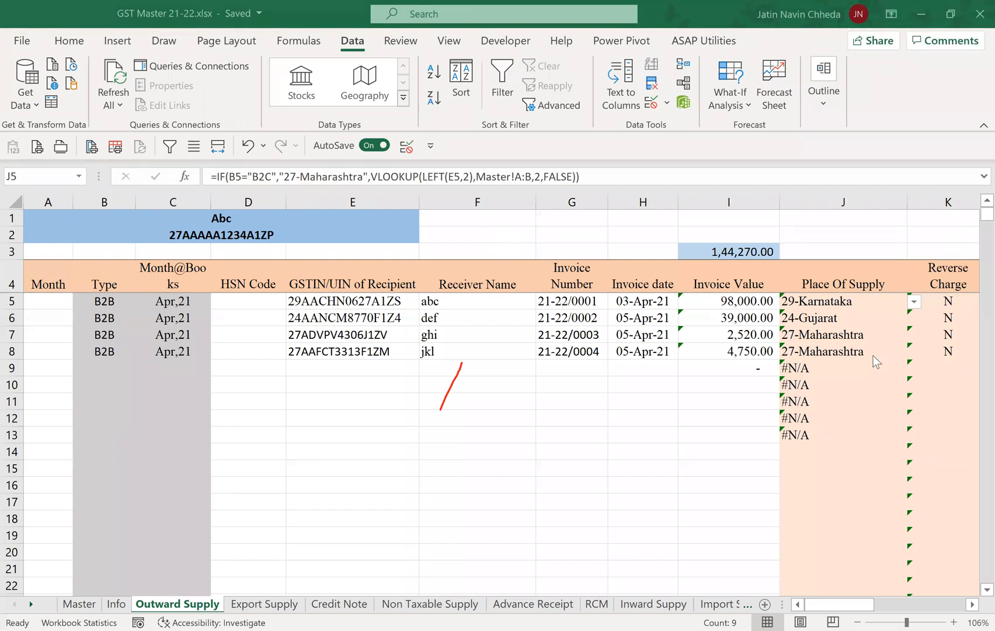
Wrap the J5 Place Of Supply formula in IFERROR with an empty string "" as the value if error.
left_click(848, 362)
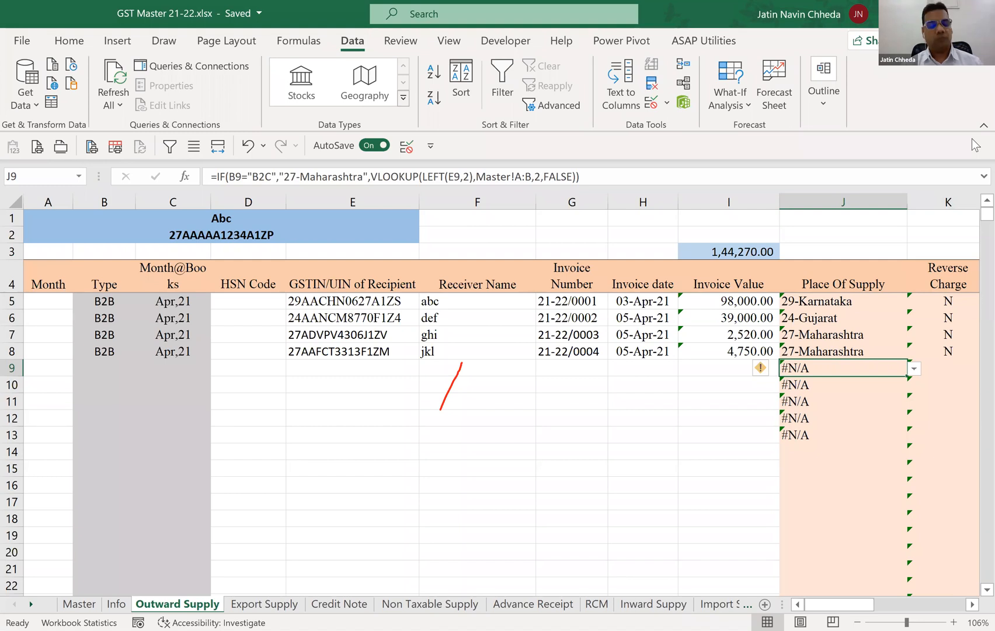
key("Up")
key("Up")
key("Up")
key("Up")
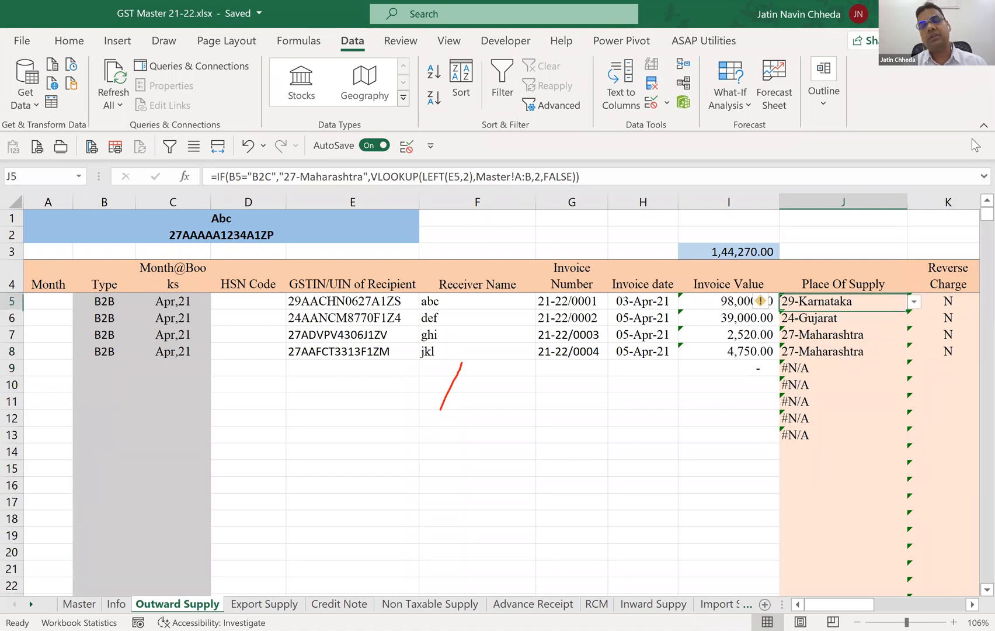
key("Up")
key("Down")
key("F2")
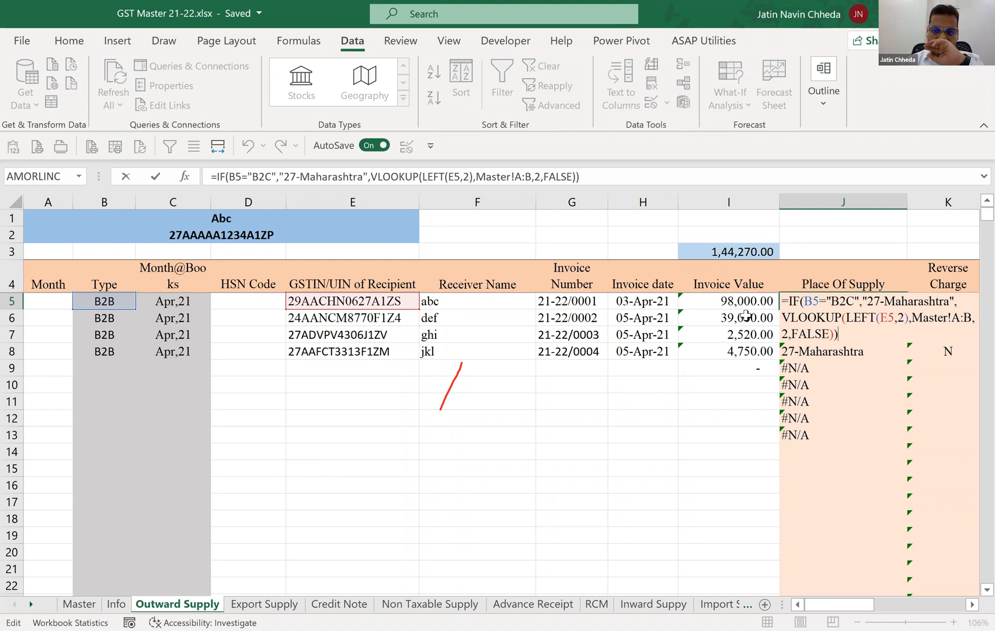
left_click(363, 163)
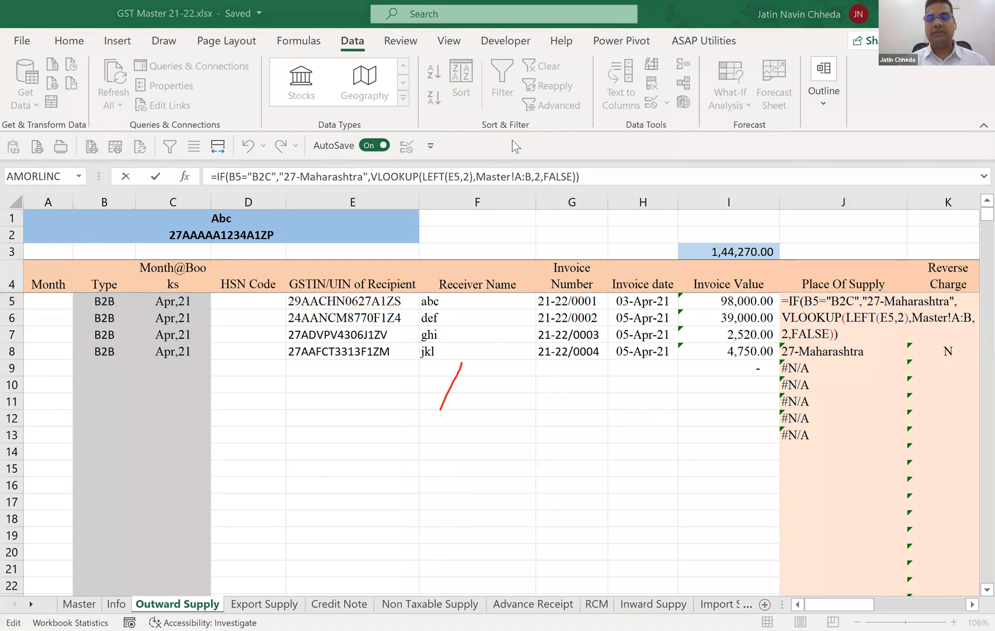
left_click(355, 118)
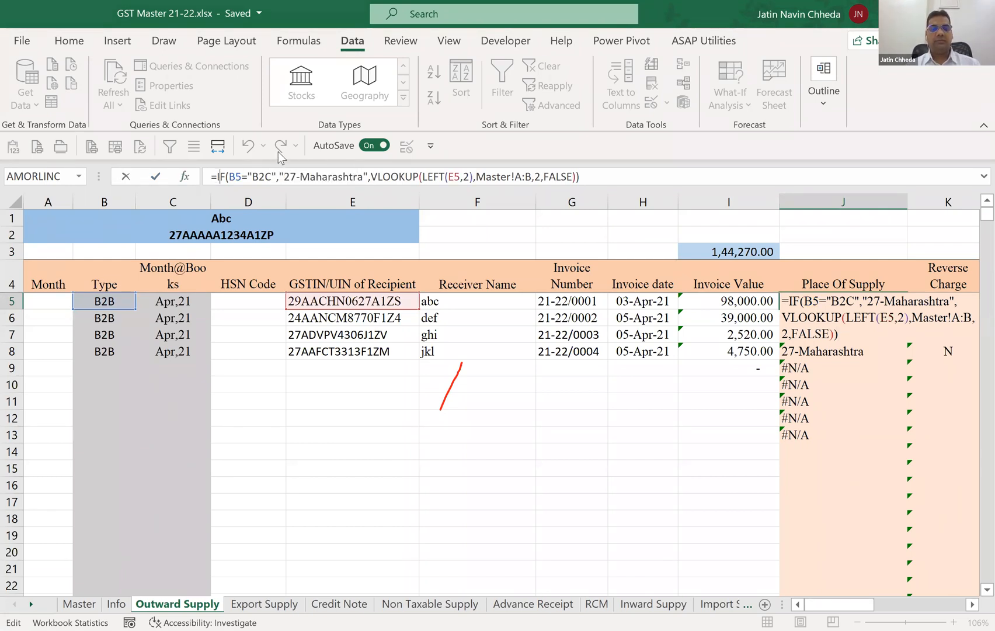
type("IFERROR(")
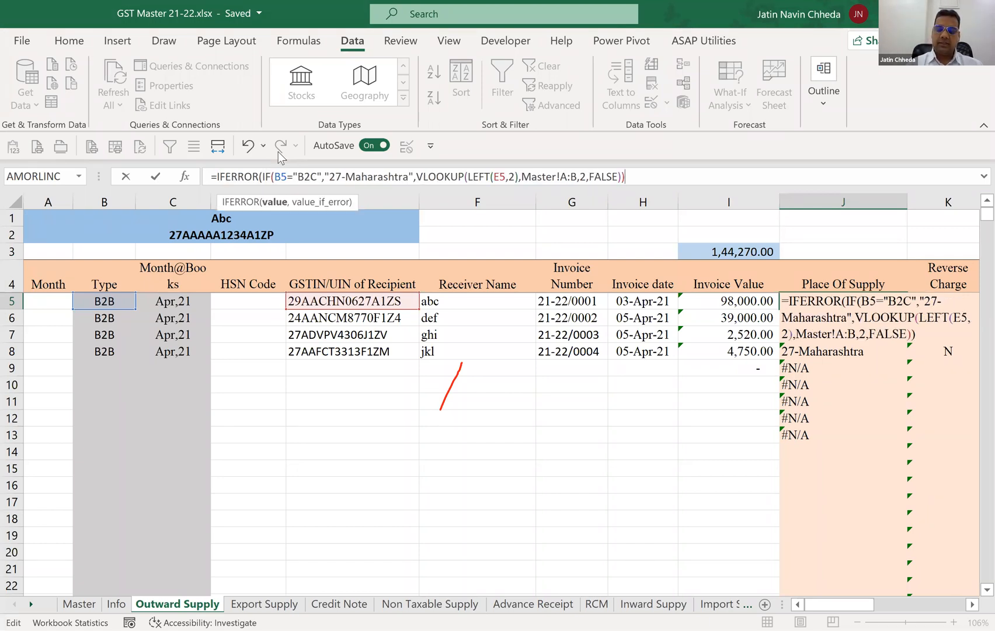
type(",\"\")")
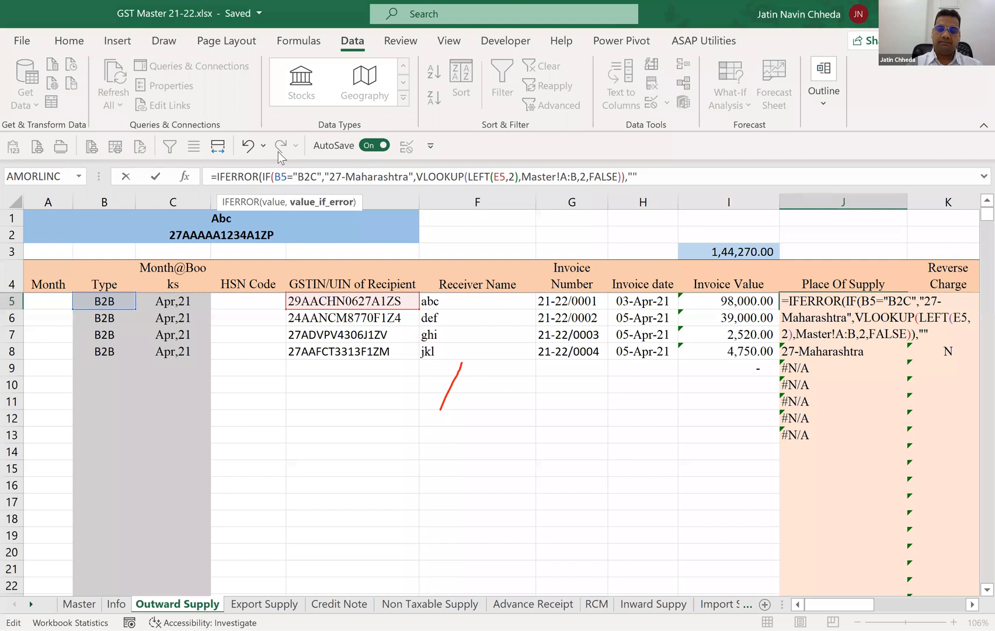
key("ctrl+Return")
Fill the IFERROR version of the Place Of Supply formula from J5 down to J15.
key("shift+Down")
key("shift+Down")
key("shift+Down")
key("shift+Down")
key("shift+Down")
key("shift+Down")
key("shift+Down")
key("shift+Down")
key("shift+Down")
key("shift+Down")
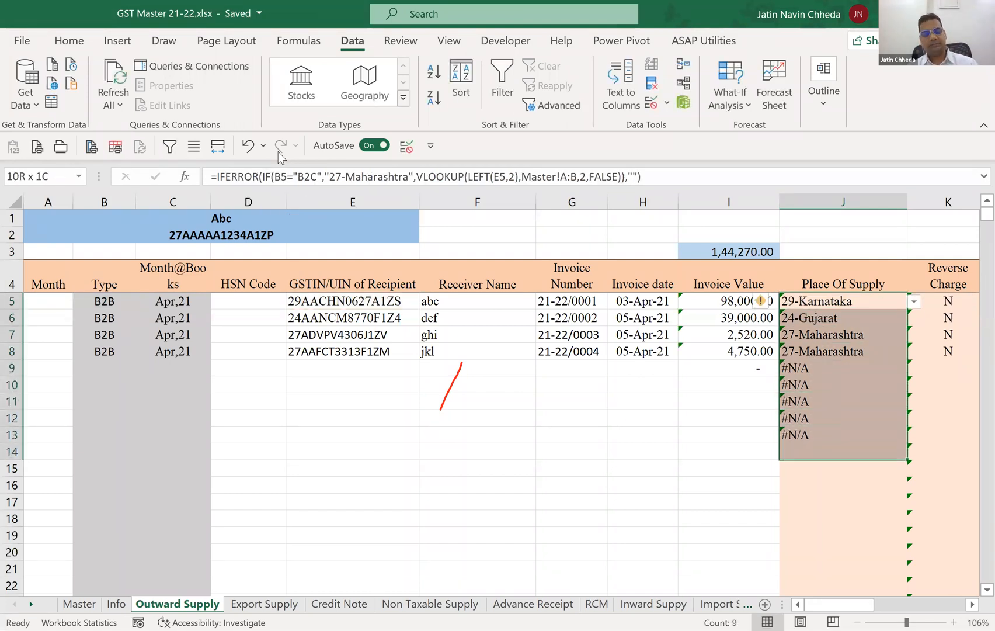
key("ctrl+d")
key("Down")
key("Down")
key("Down")
key("Down")
key("Down")
key("Down")
key("Down")
key("Down")
key("Down")
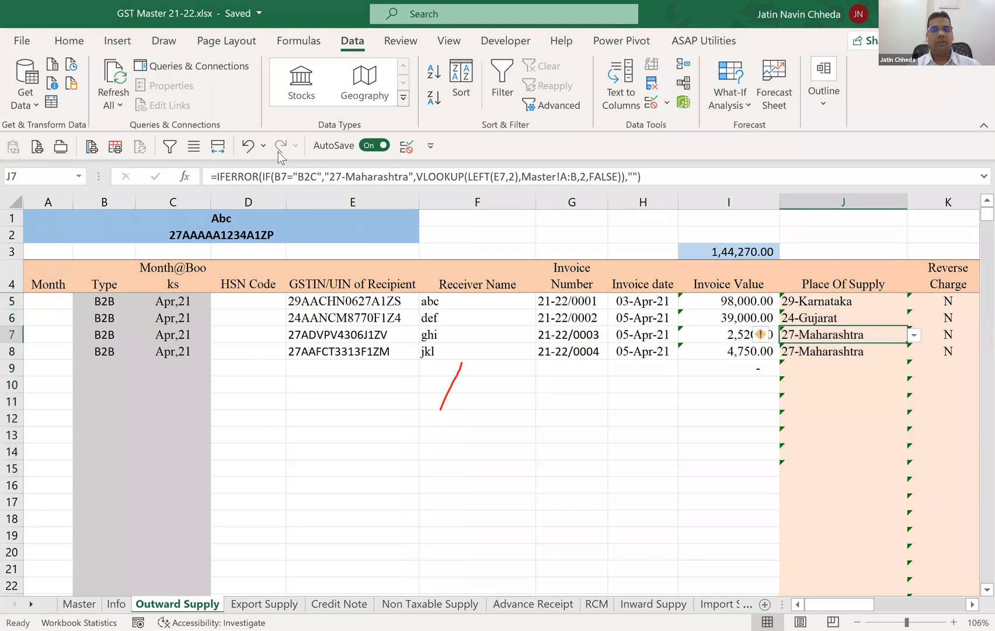
Review the Place Of Supply formulas down column J and the Reverse Charge options available in K5.
key("Up")
key("Up")
key("Up")
key("Up")
key("Up")
key("Up")
key("Up")
key("Up")
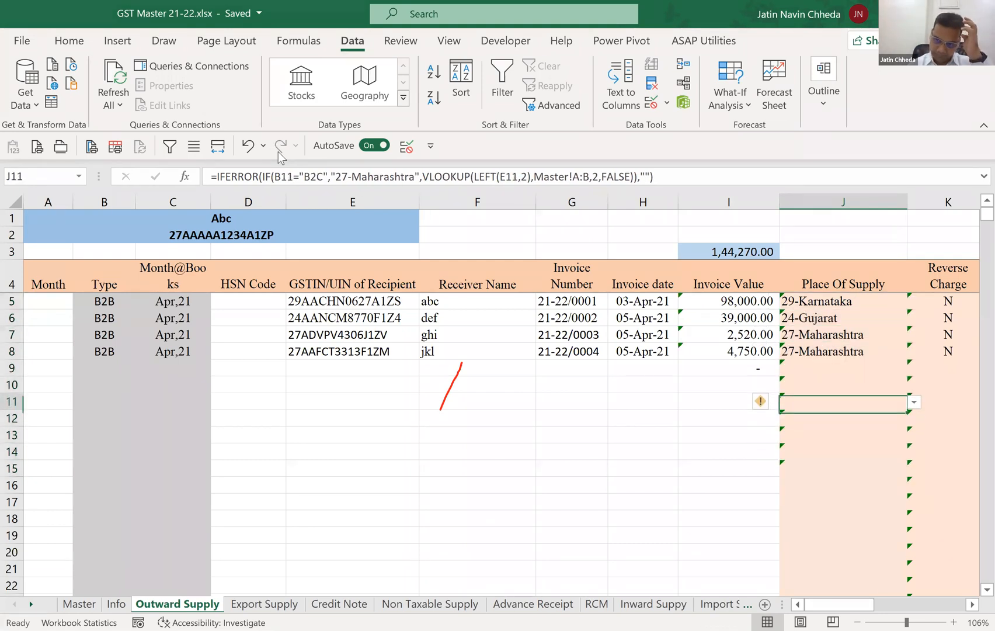
key("Up")
key("Up")
key("Down")
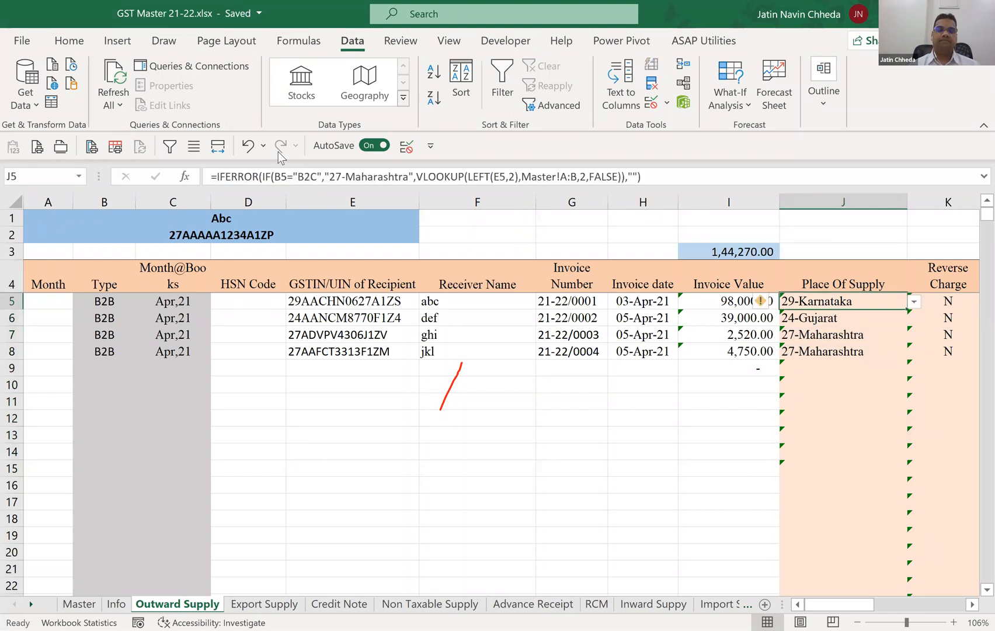
key("Right")
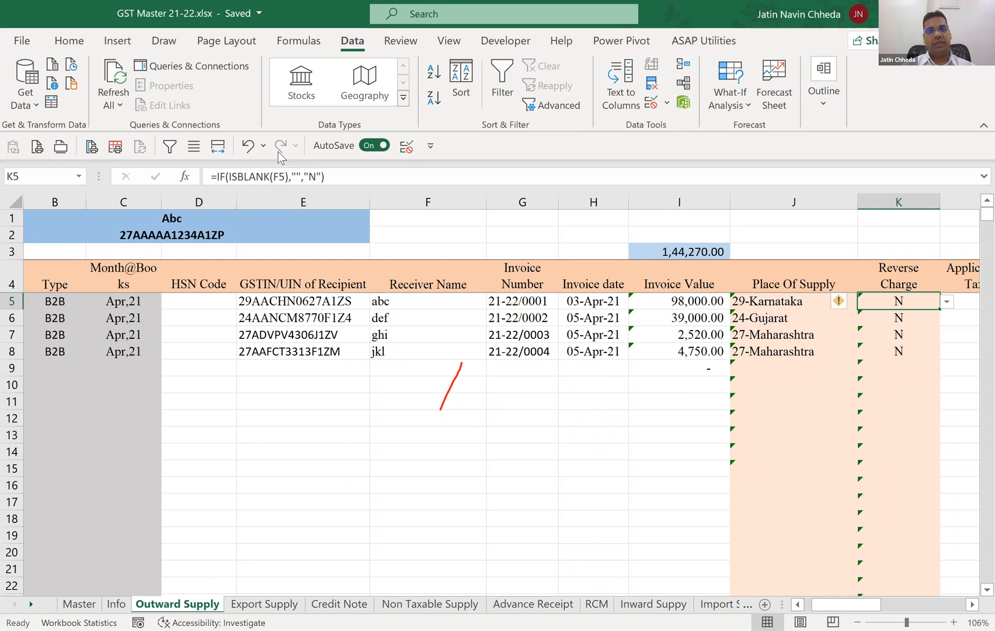
scroll(496, 409, "right", 1)
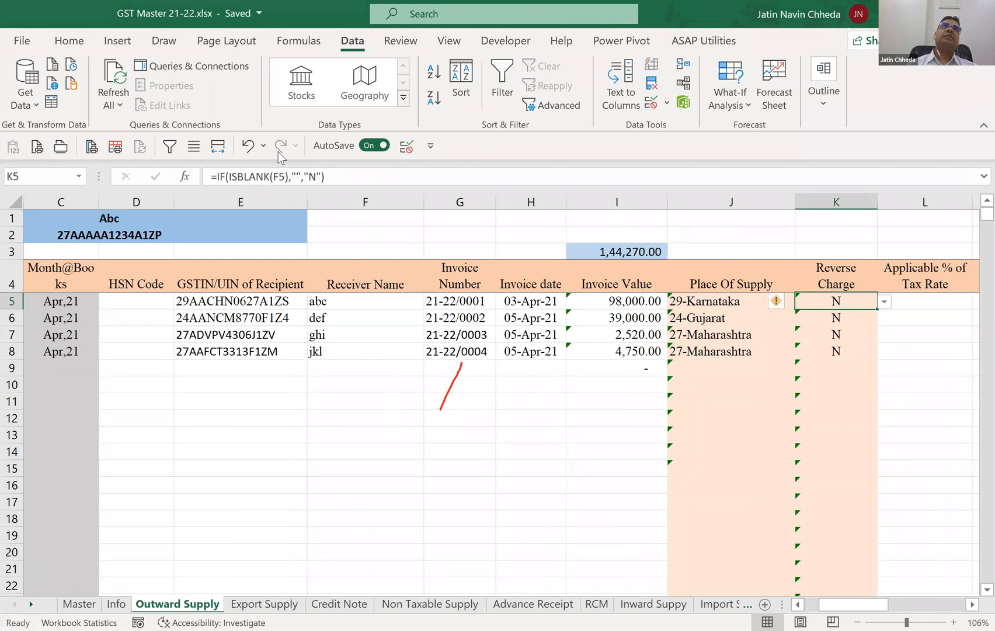
key("alt+Down")
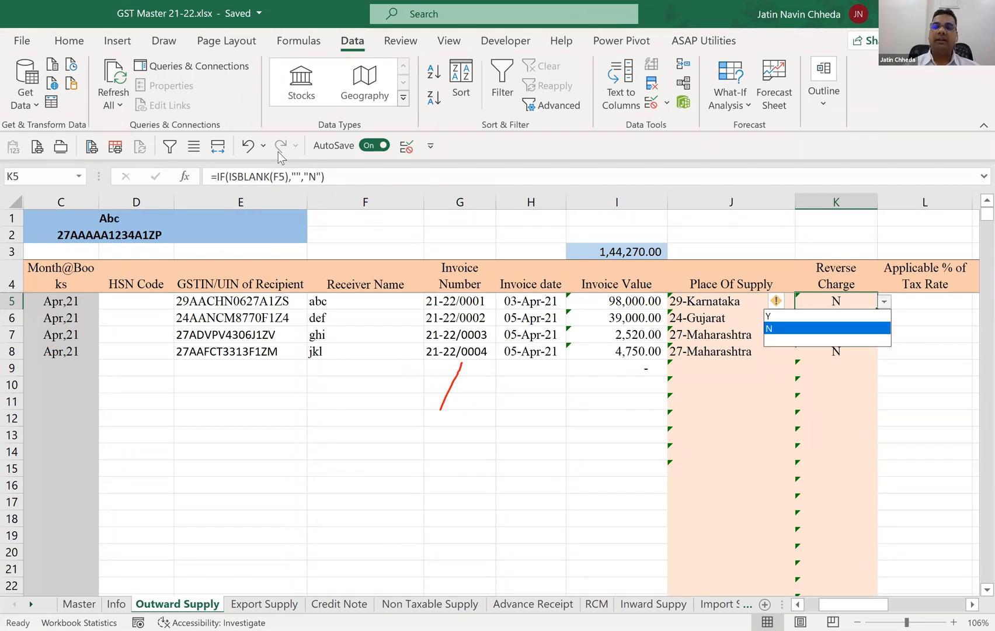
key("Return")
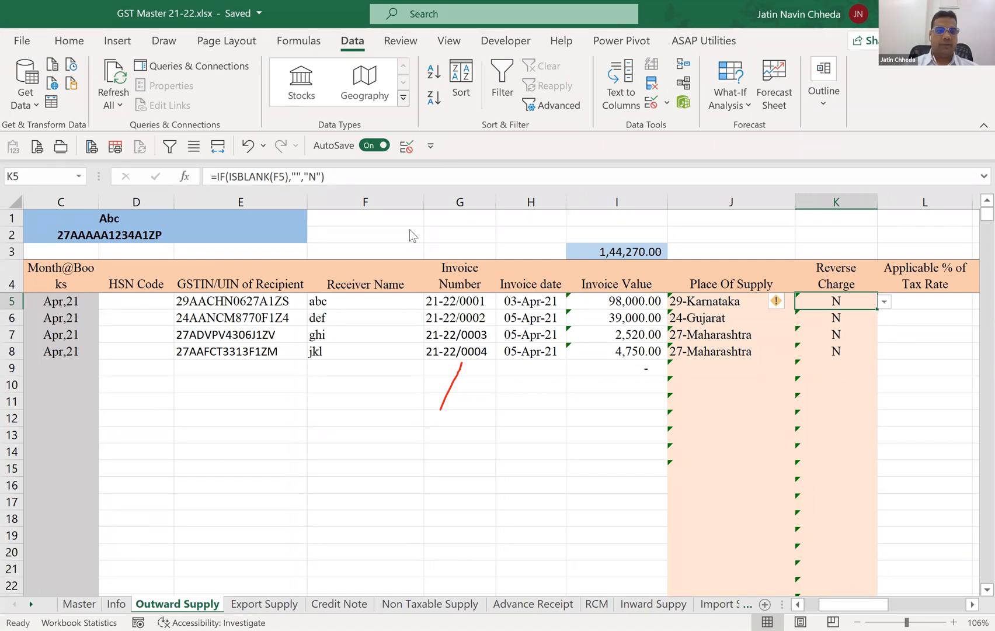
left_click(375, 205)
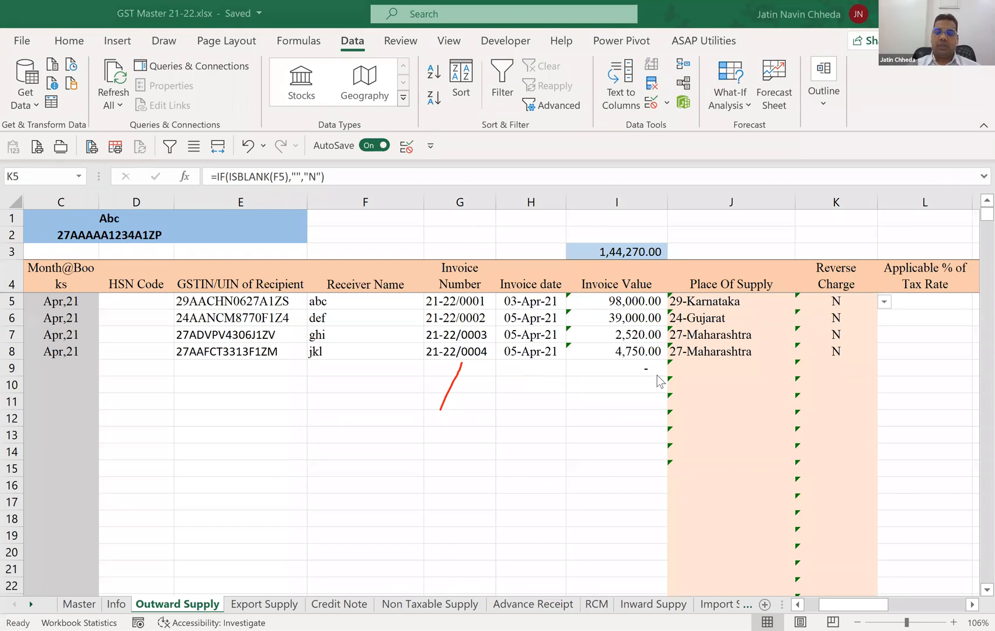
left_click(701, 236)
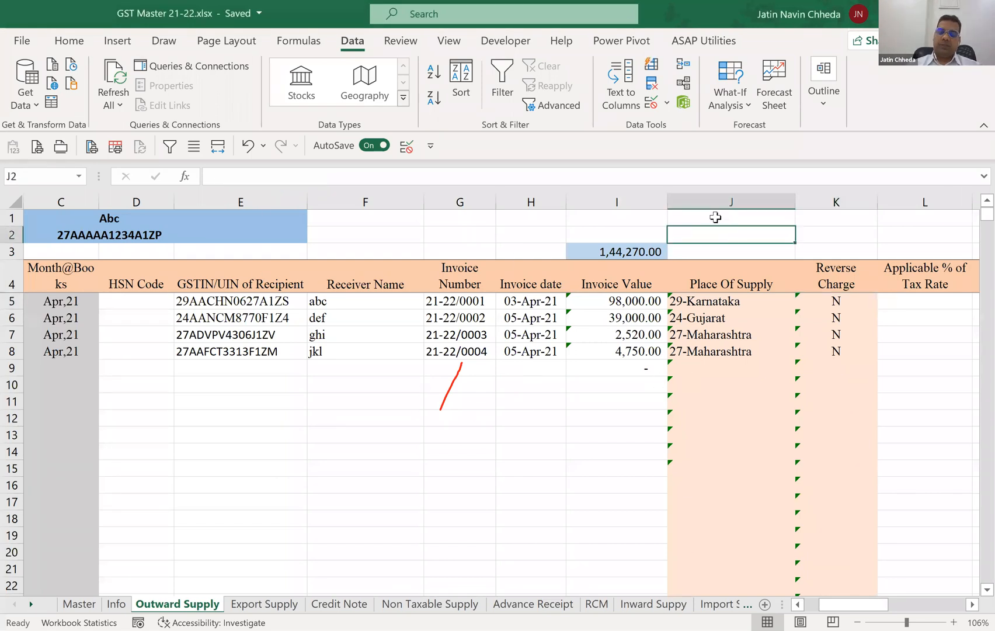
type("=vloo")
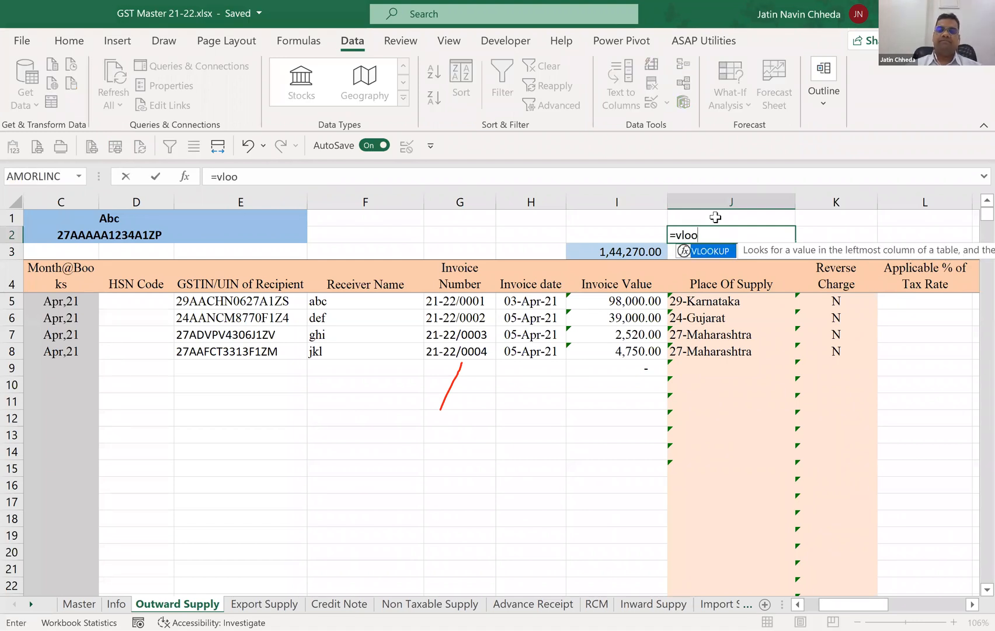
key("Tab")
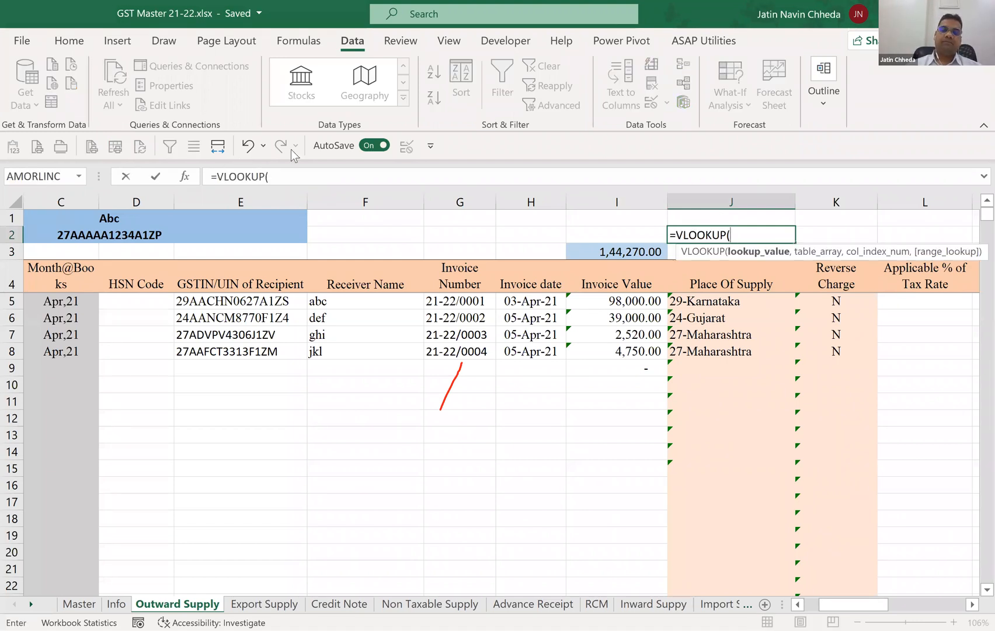
left_click(182, 178)
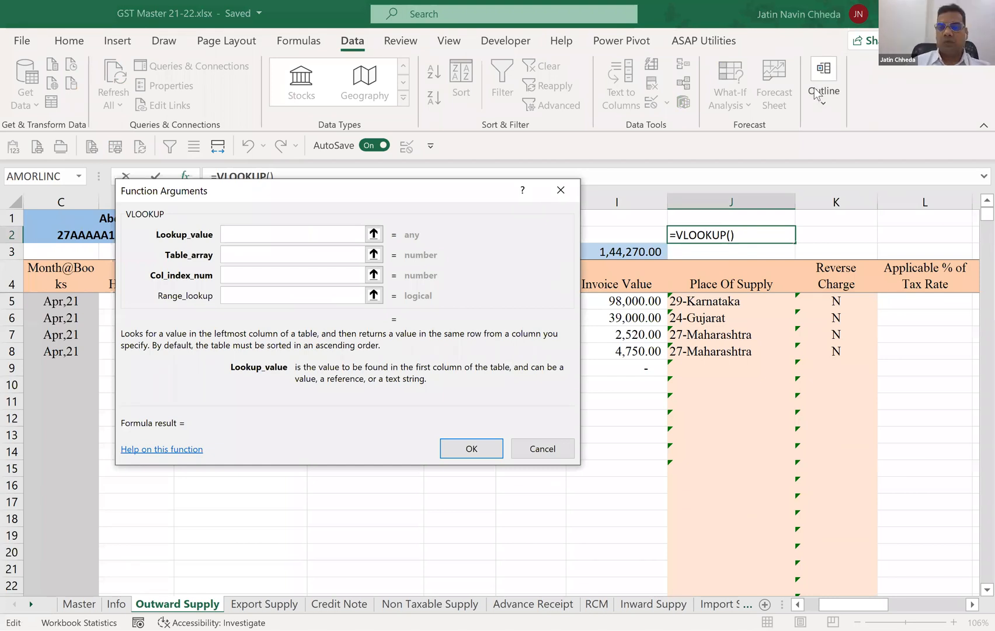
left_click_drag(462, 363, 440, 409)
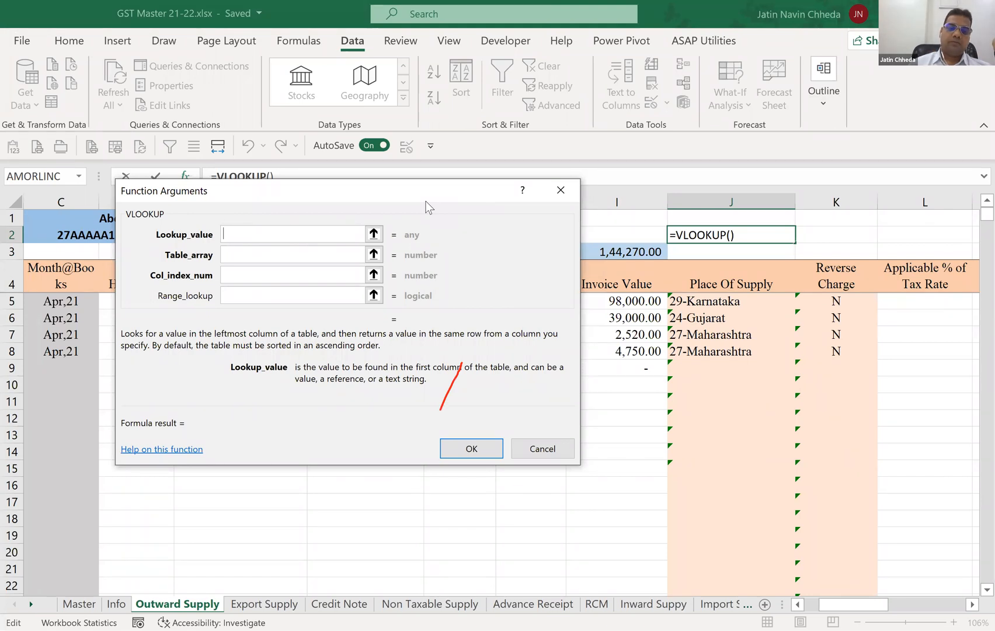
left_click(426, 201)
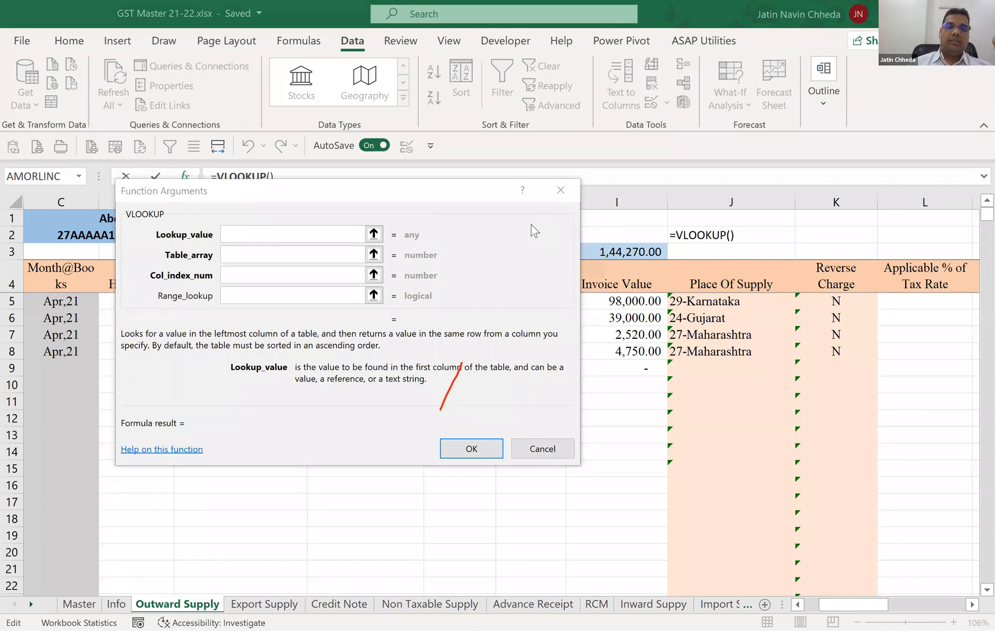
left_click(518, 216)
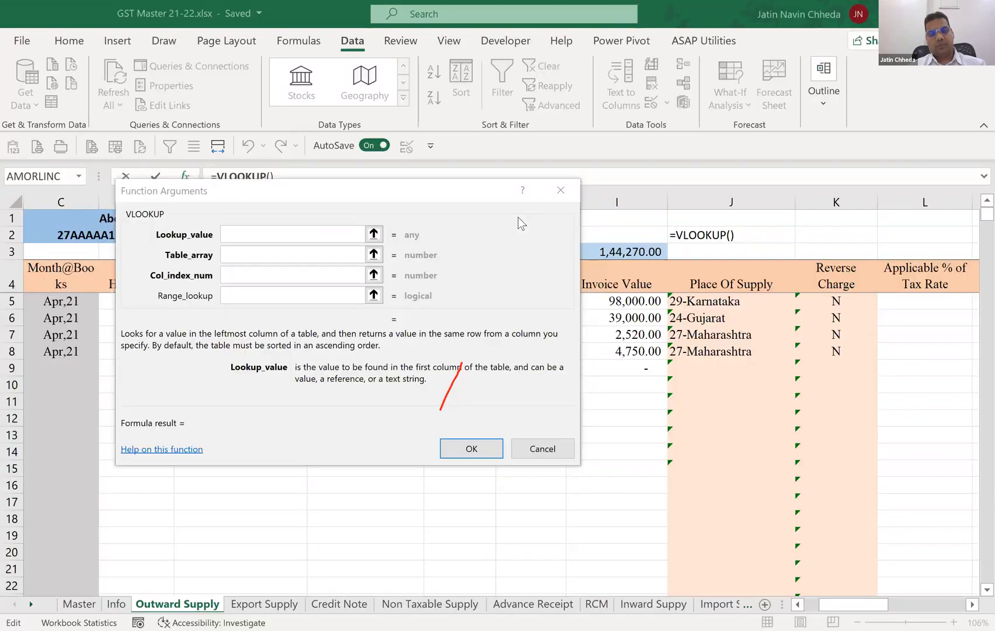
left_click(518, 217)
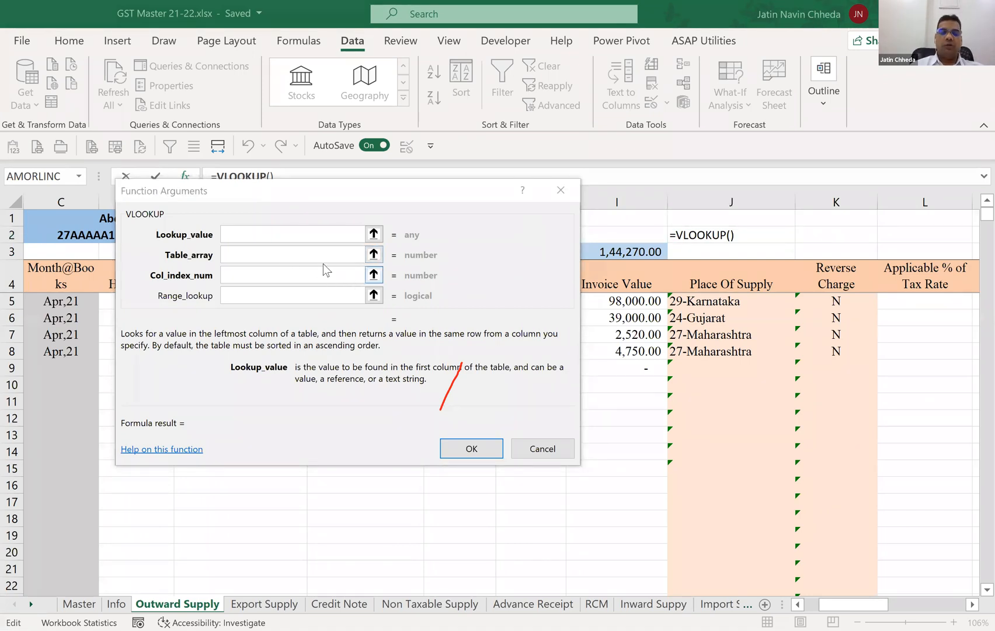
left_click(300, 233)
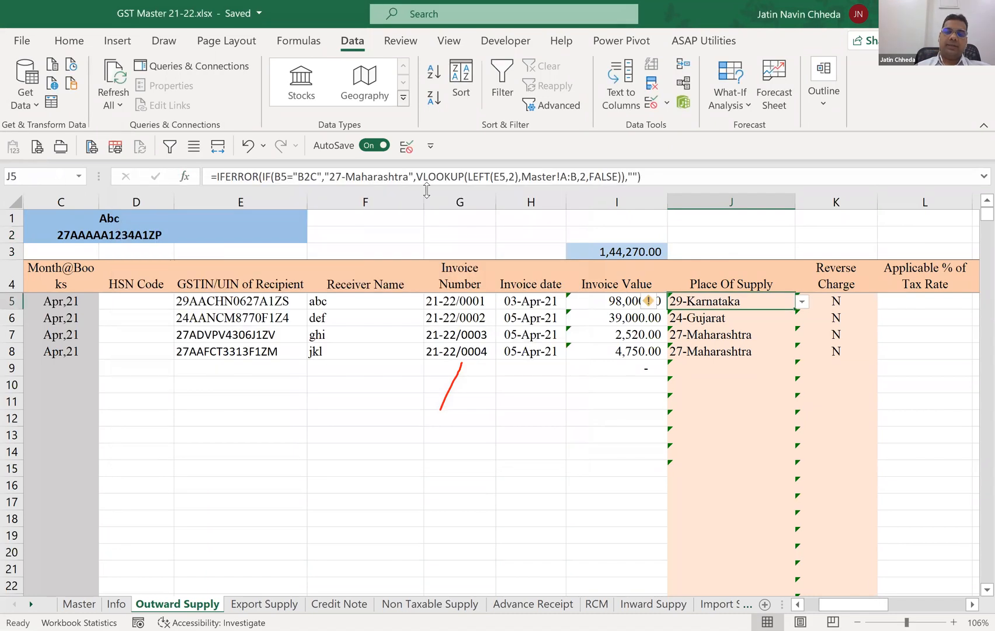
Review the function arguments of the VLOOKUP nested in the J5 Place Of Supply formula.
key("F2")
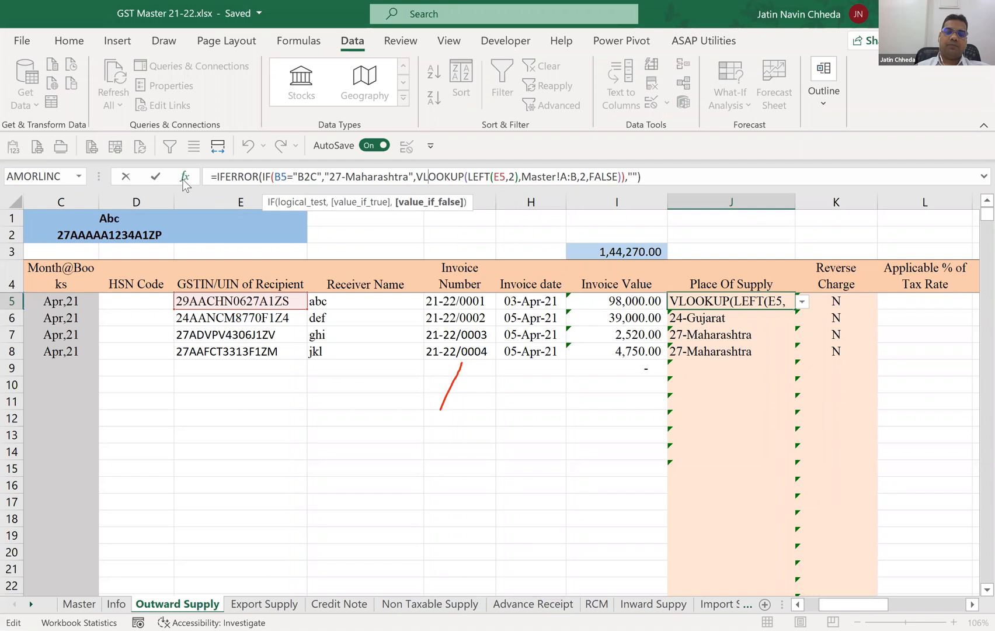
left_click(184, 177)
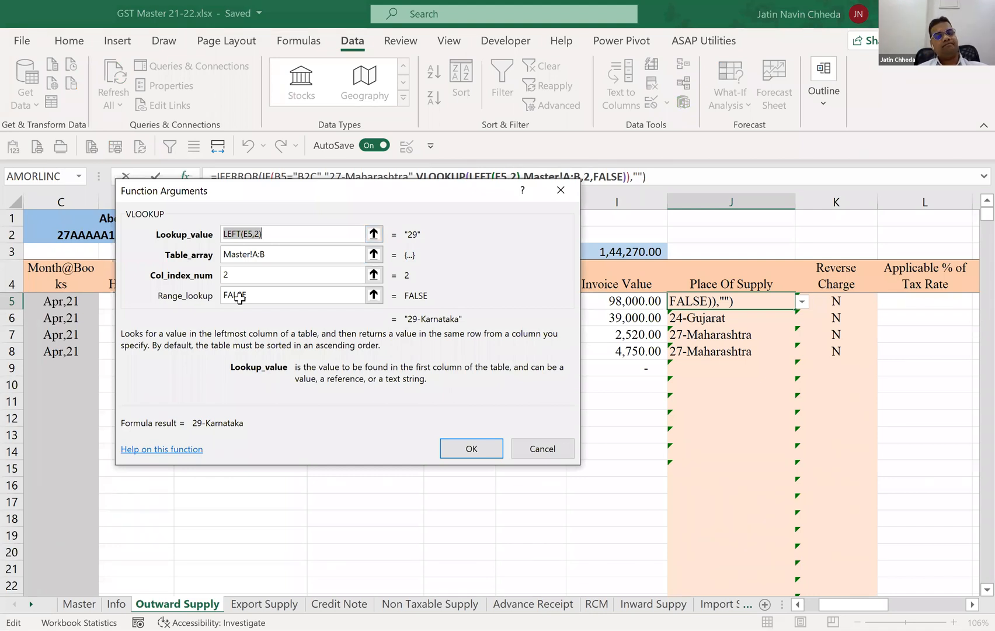
left_click_drag(257, 191, 310, 365)
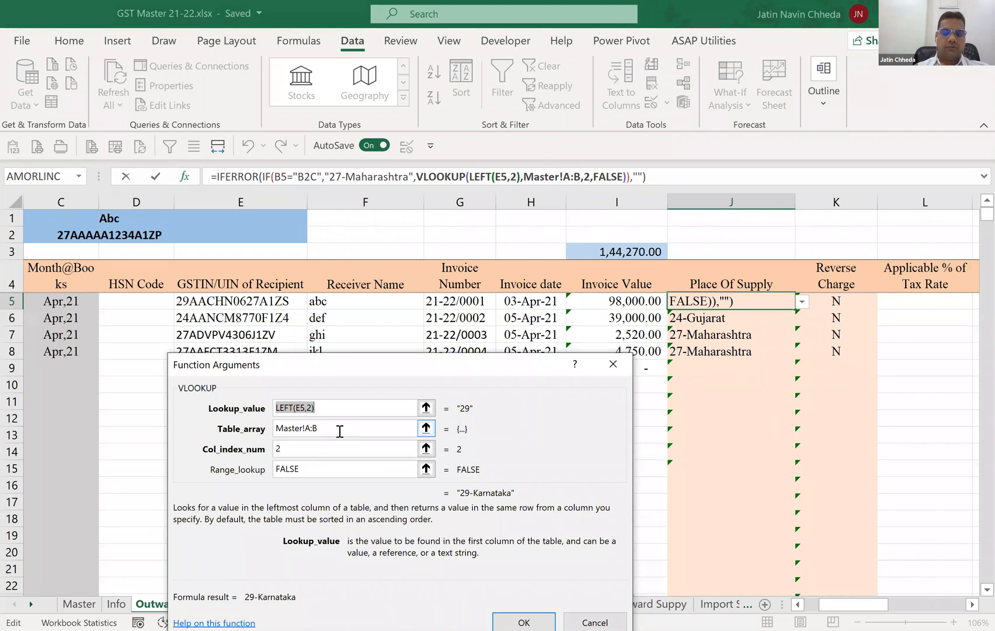
left_click(349, 453)
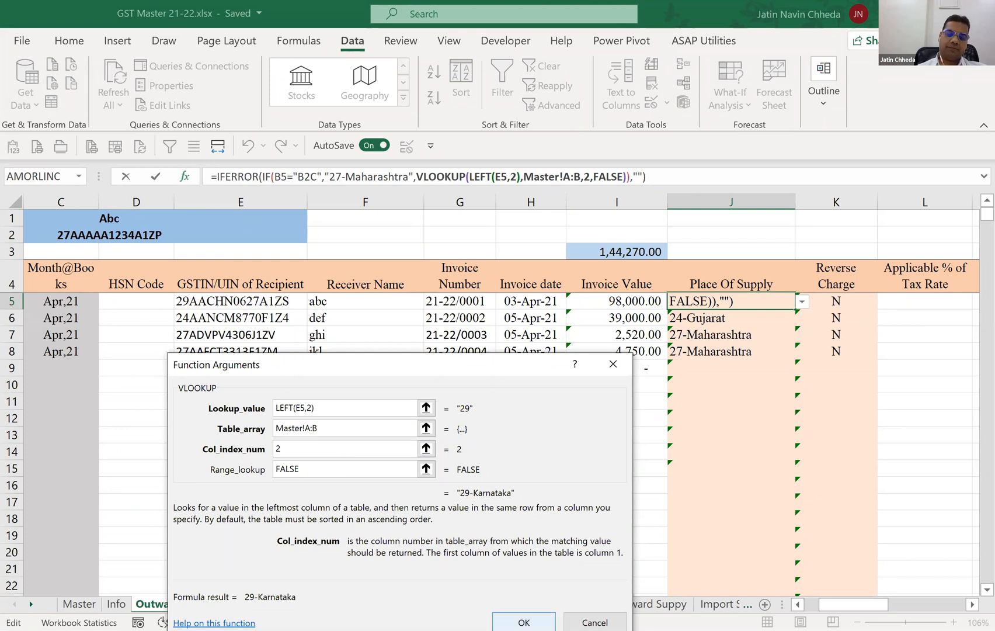
key("Return")
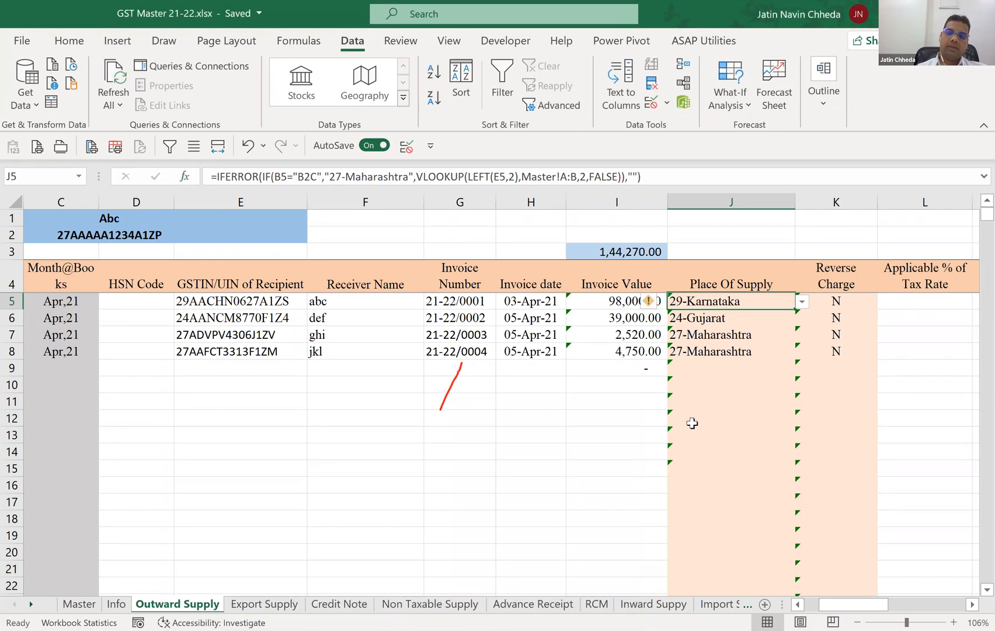
Check the Reverse Charge formula in K5 and the options offered for Applicable % of Tax Rate in L5.
left_click(692, 422)
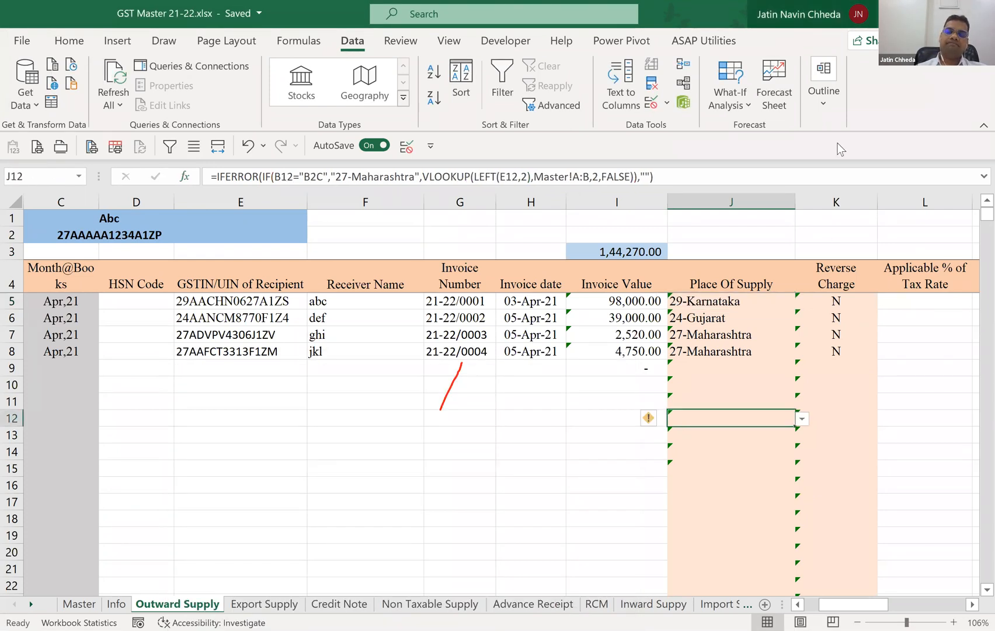
left_click(857, 301)
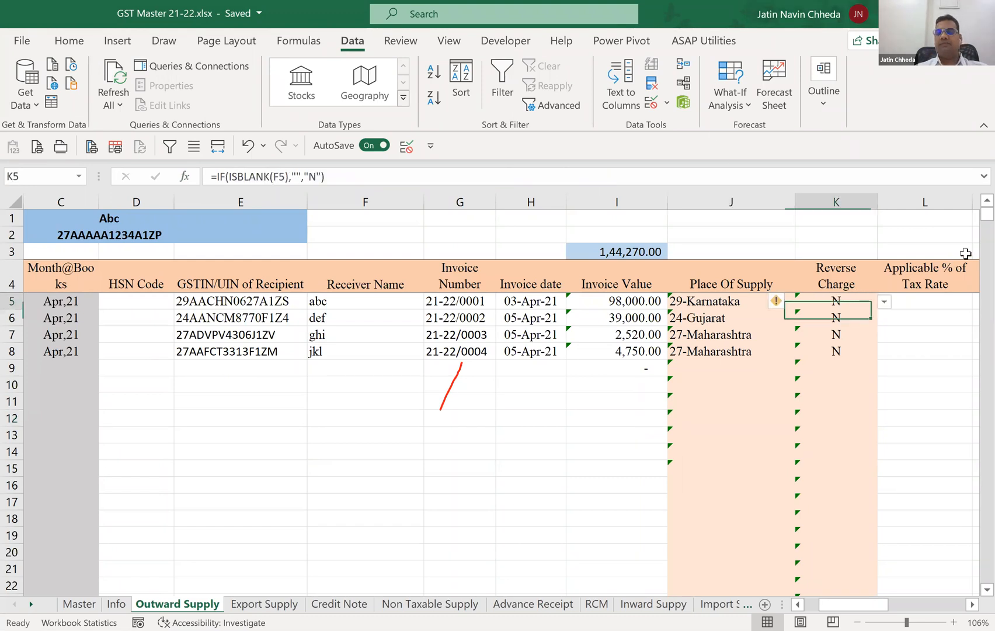
key("Right")
key("Left")
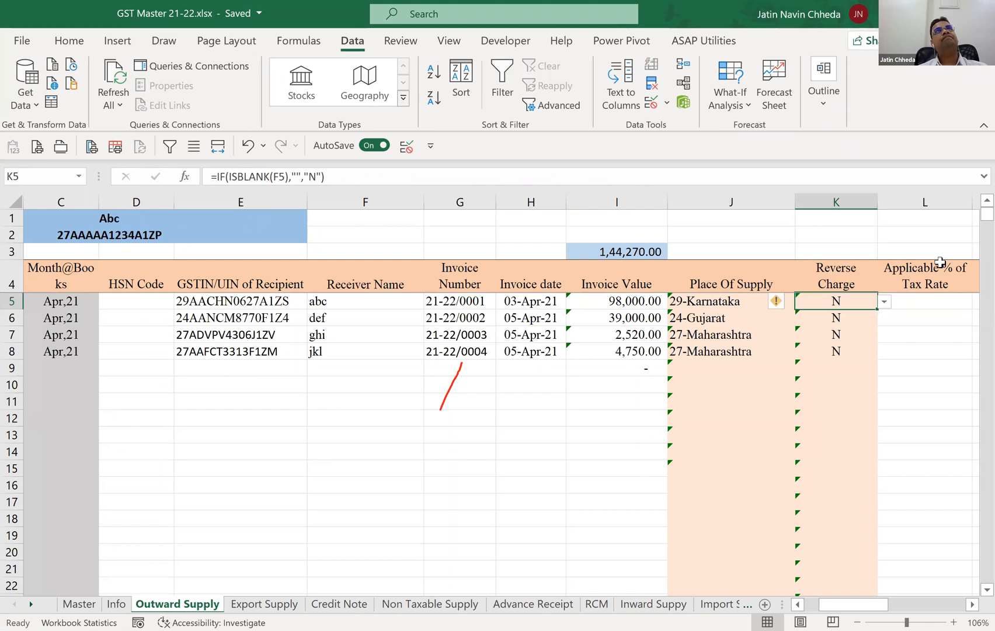
key("Right")
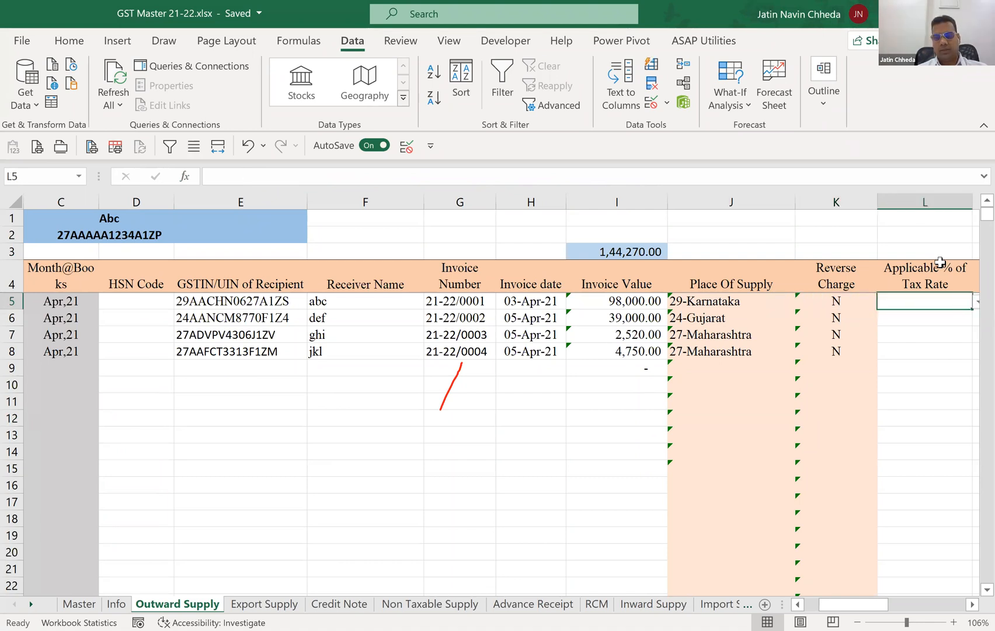
key("alt+Down")
key("Escape")
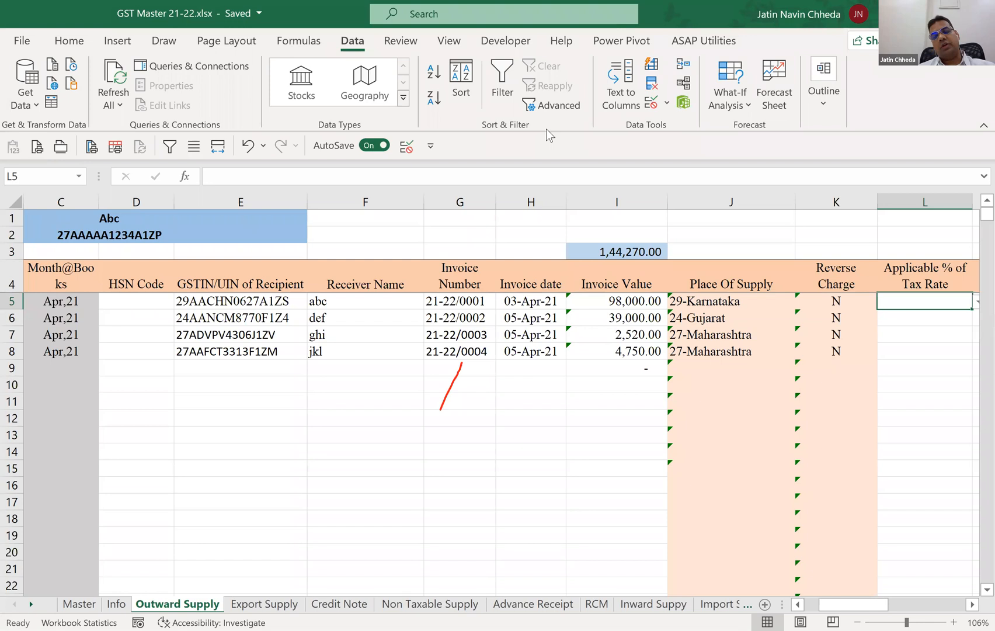
Set the range_lookup argument of the VLOOKUP in the J5 Place Of Supply formula to TRUE for an approximate match.
left_click(672, 299)
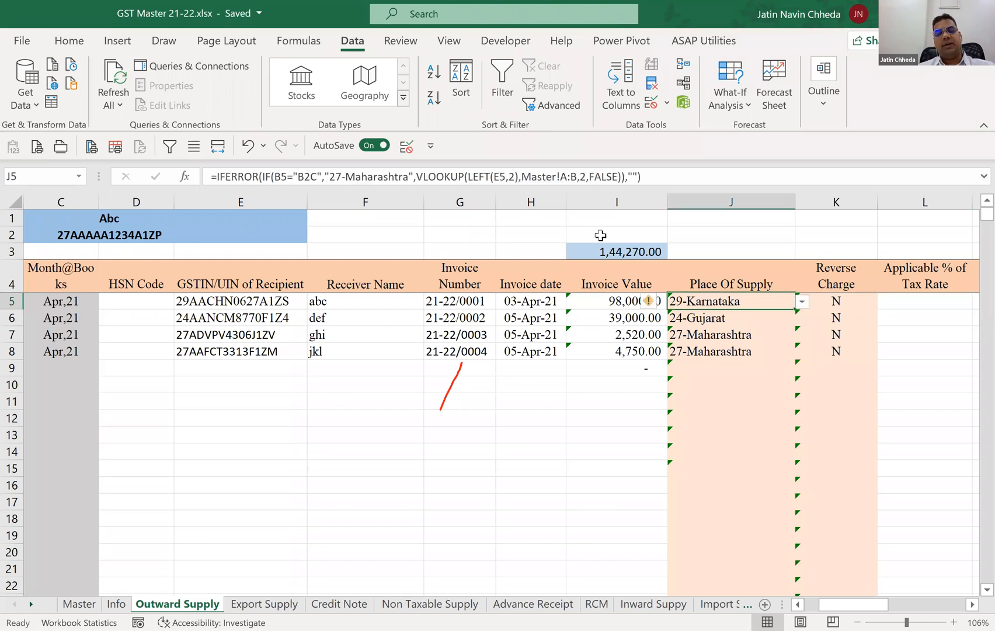
left_click(616, 176)
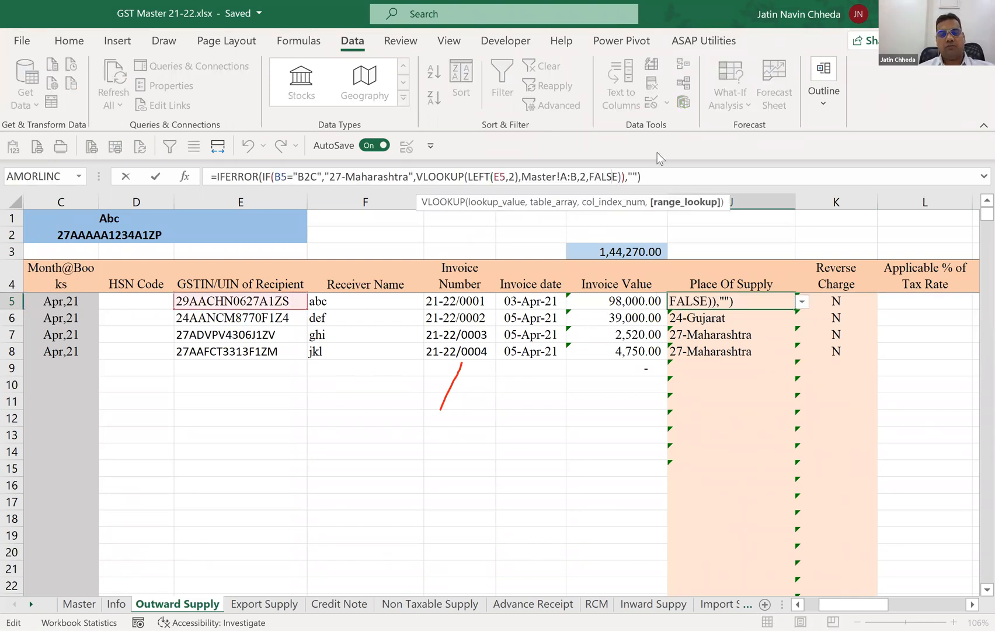
key("shift+Left")
key("shift+Left")
key("shift+Left")
key("shift+Left")
key("shift+Left")
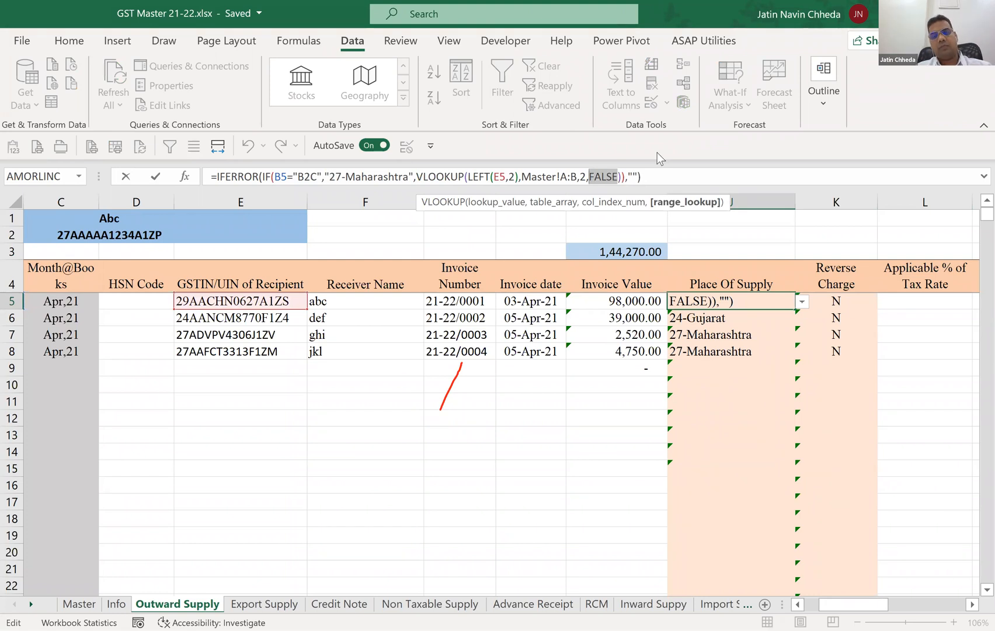
type("True")
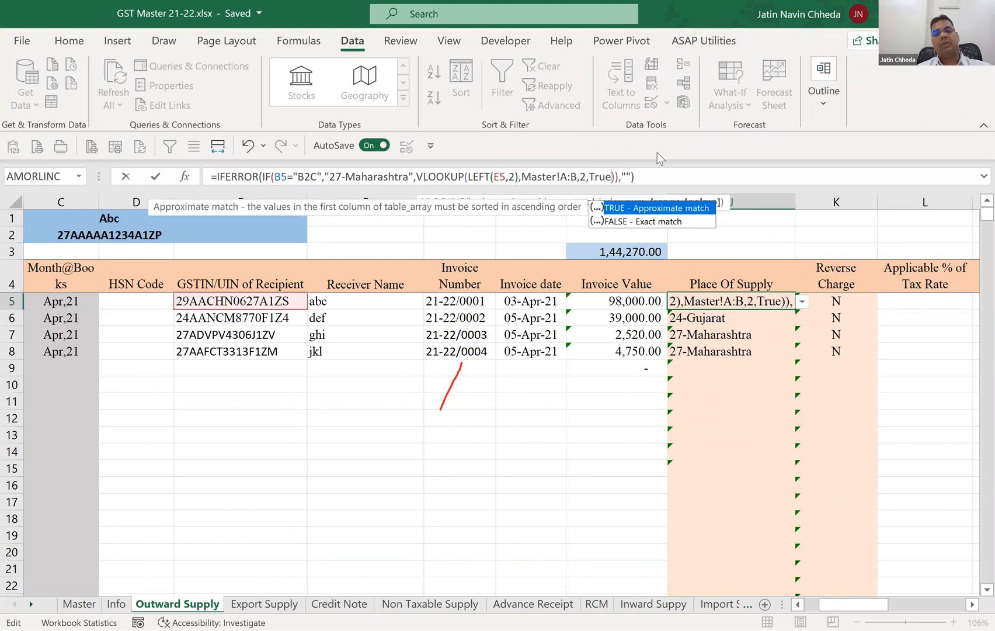
key("Return")
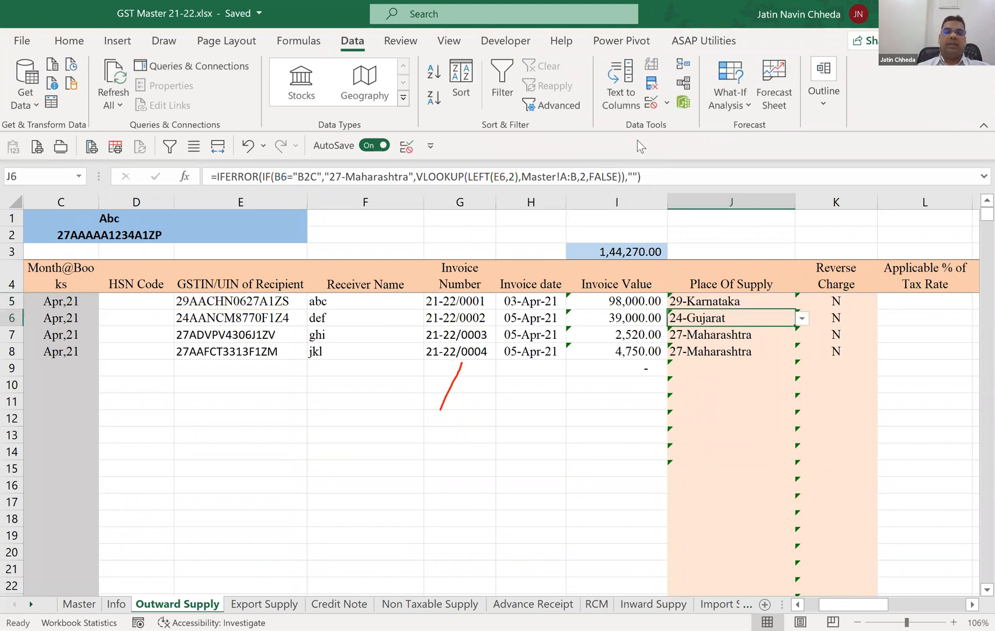
Try to replace the two-digit state code at the start of the recipient's GSTIN in E5 with 100.
left_click(459, 143)
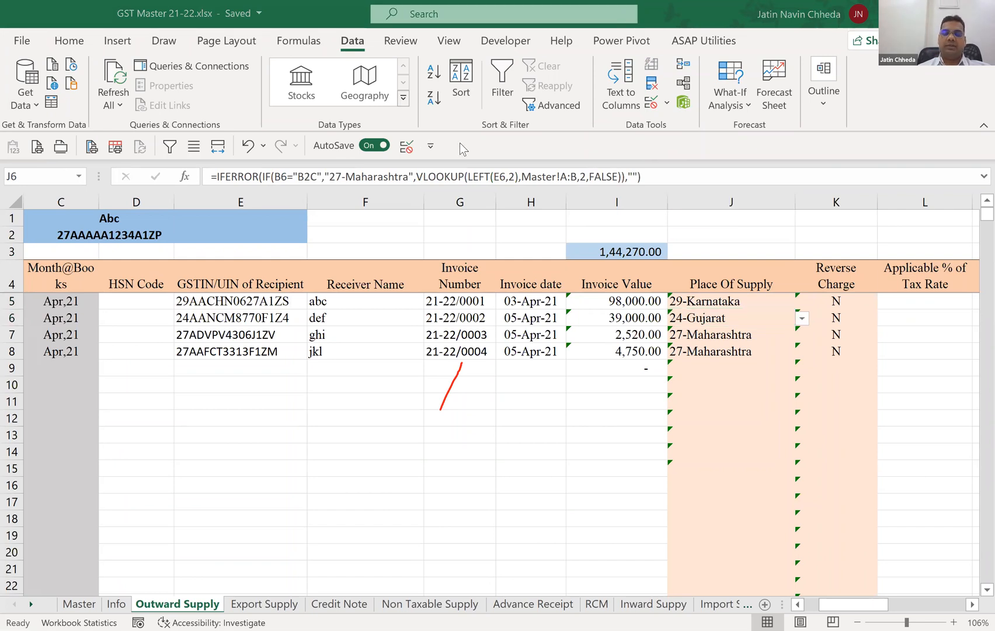
left_click(212, 300)
key("Escape")
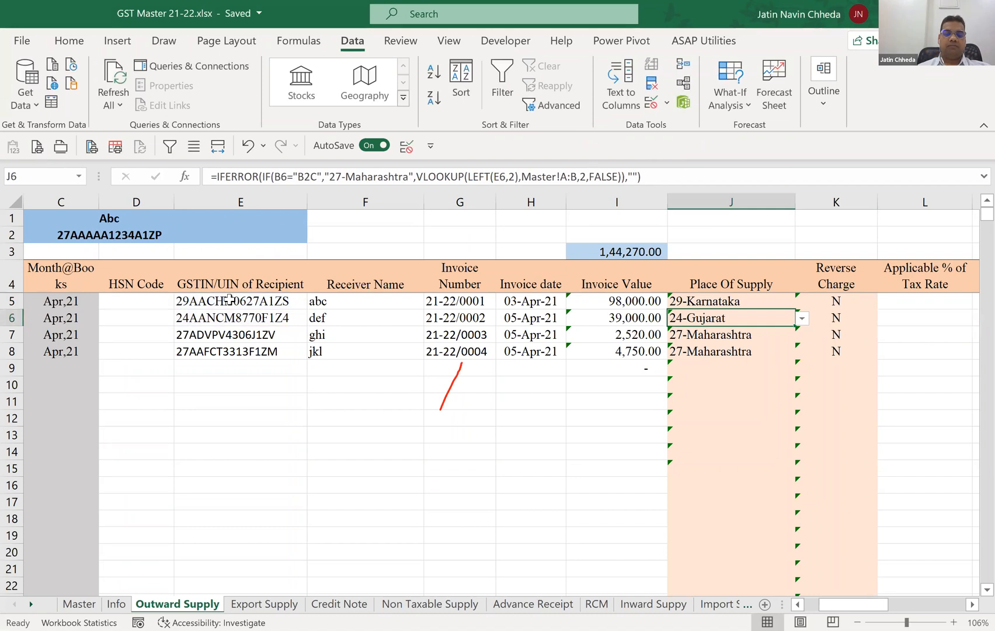
left_click(229, 300)
left_click(212, 176)
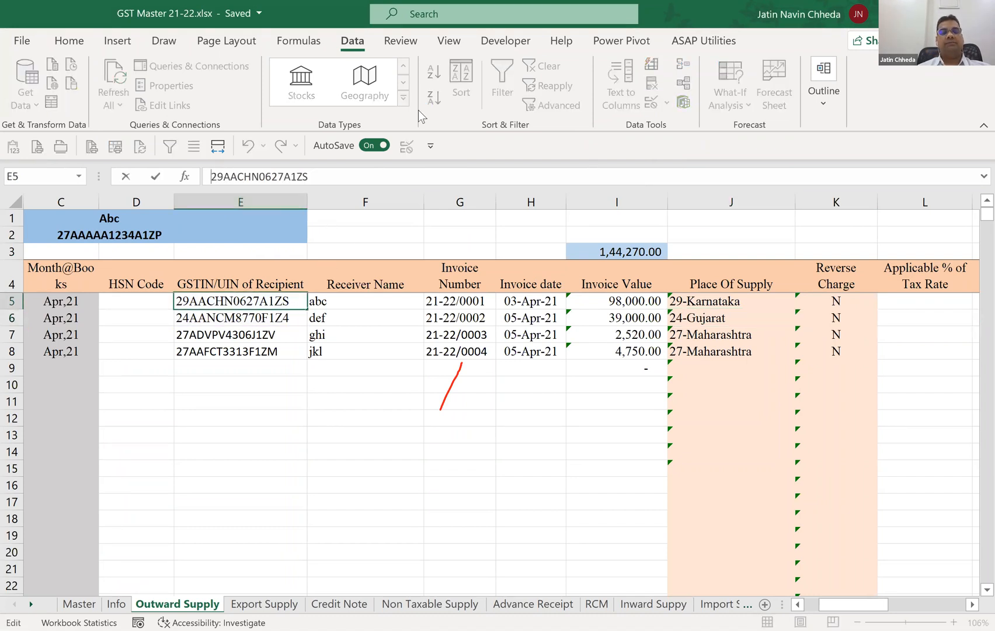
key("shift+Right")
key("shift+Right")
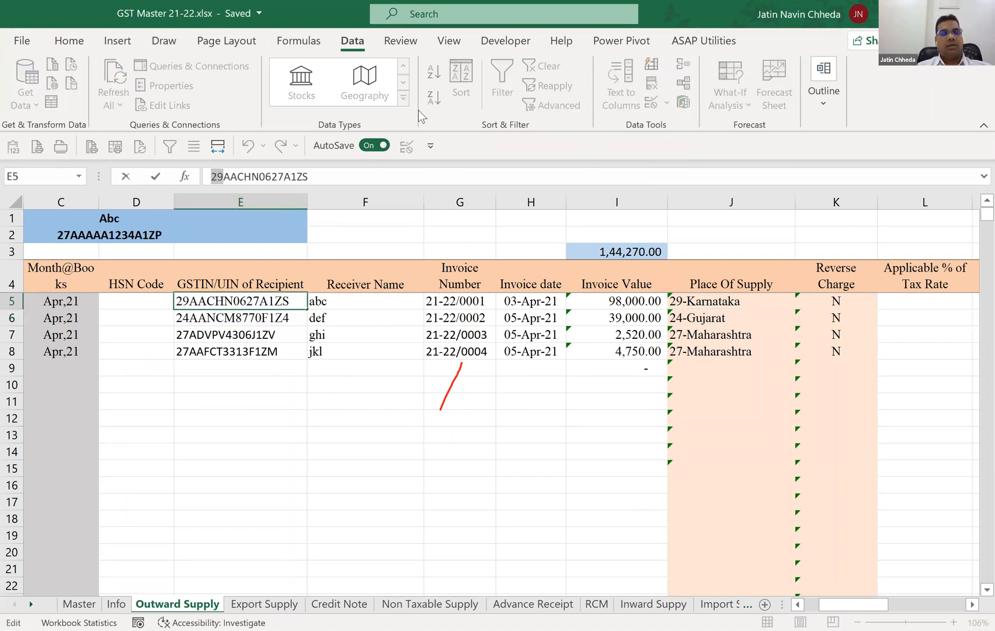
type("100")
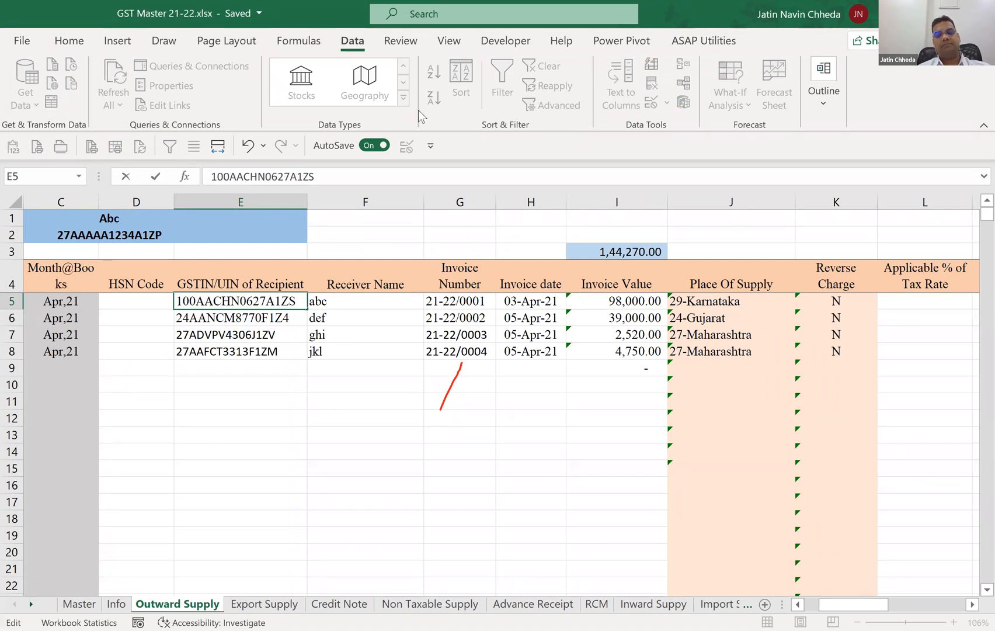
key("Return")
key("Escape")
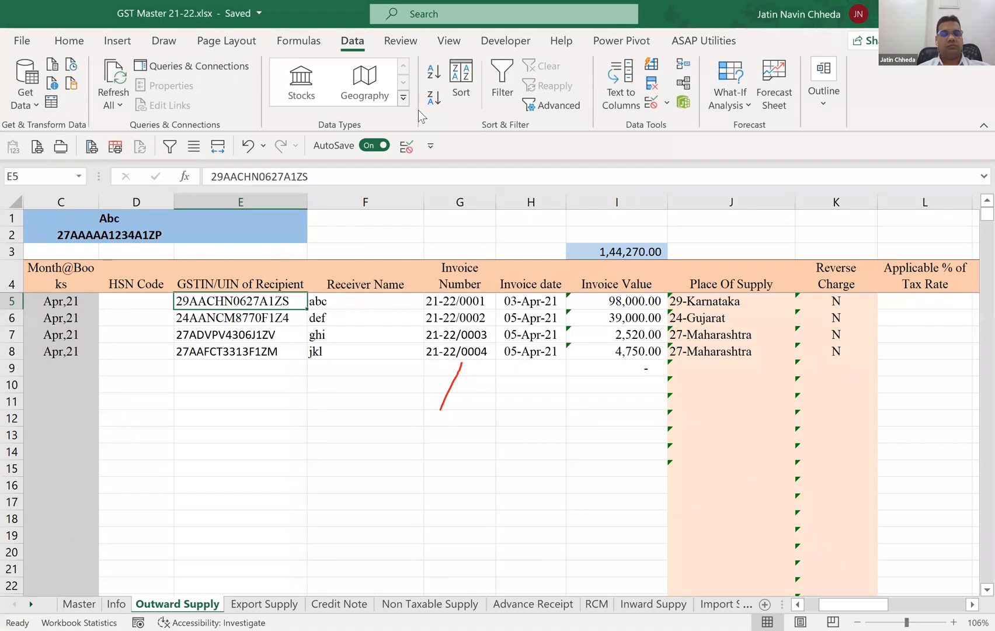
Replace the state code of the GSTIN in E5 with 100, remove the letter after it, and check Place Of Supply in J5.
key("F2")
key("Home")
key("shift+Right")
key("shift+Right")
type("100")
key("Right")
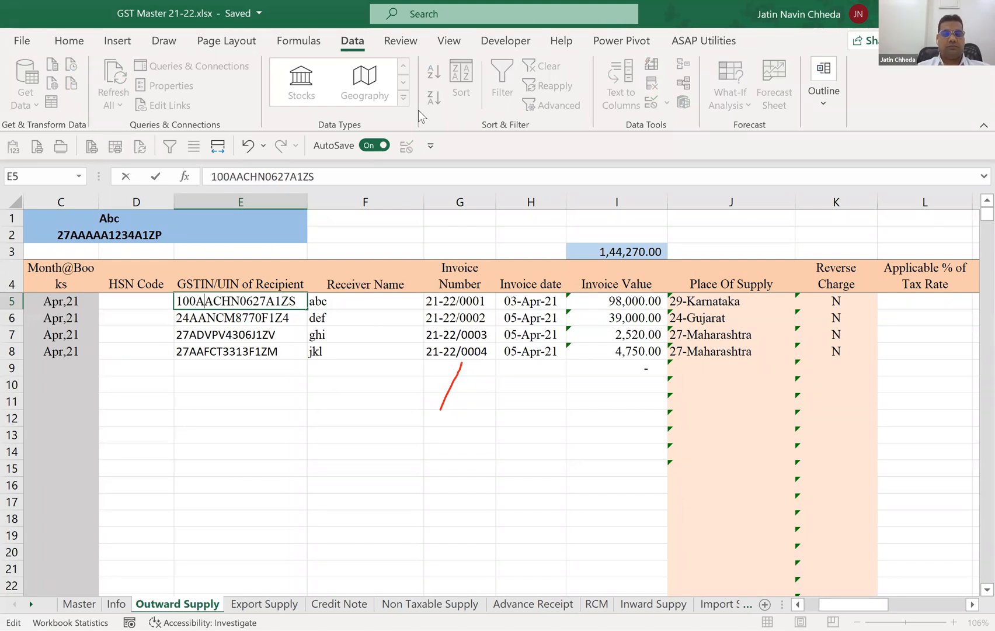
key("BackSpace")
key("Return")
key("Up")
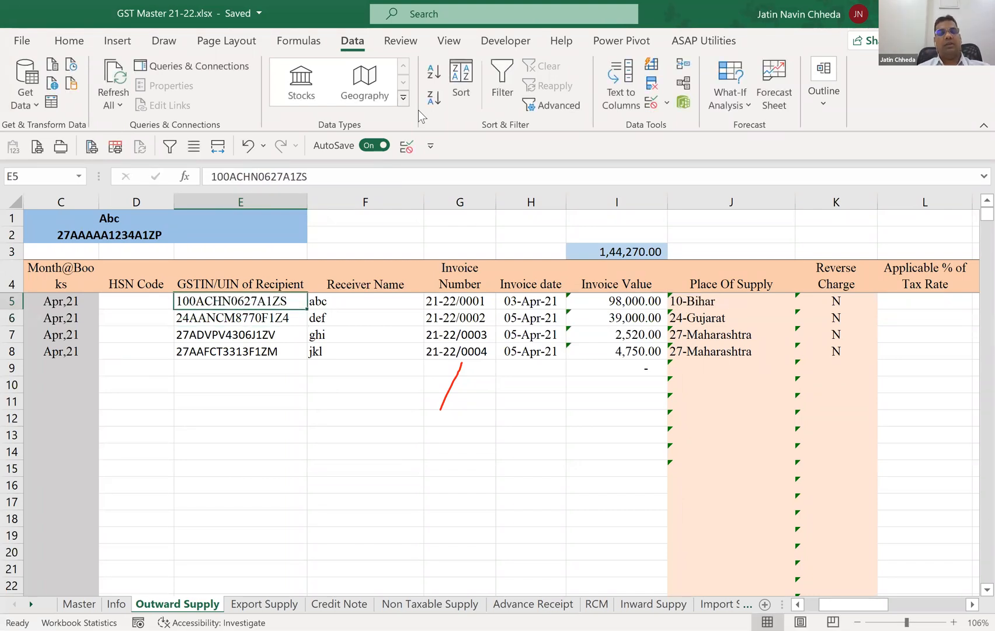
key("Right")
key("Right")
key("Right")
key("Right")
key("Right")
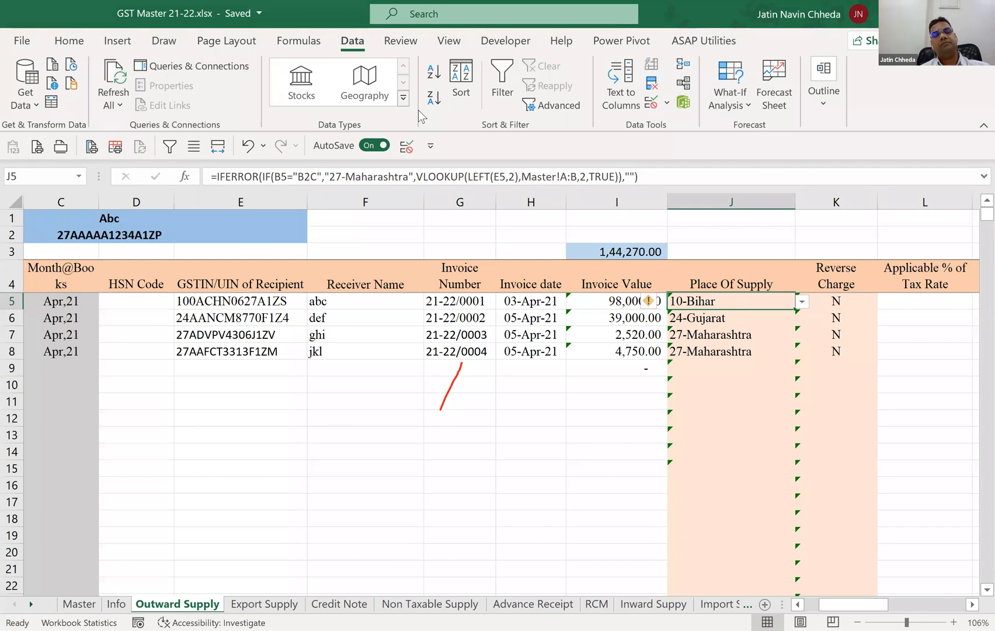
key("Left")
key("Left")
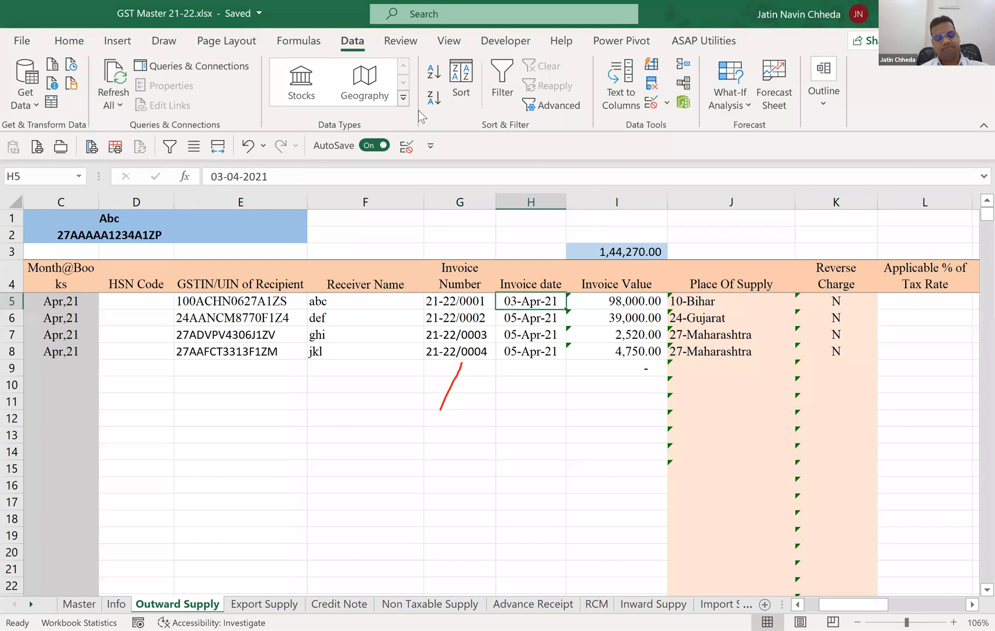
Undo the GSTIN change in E5 and check the Place Of Supply formula in J5 again.
key("ctrl+z")
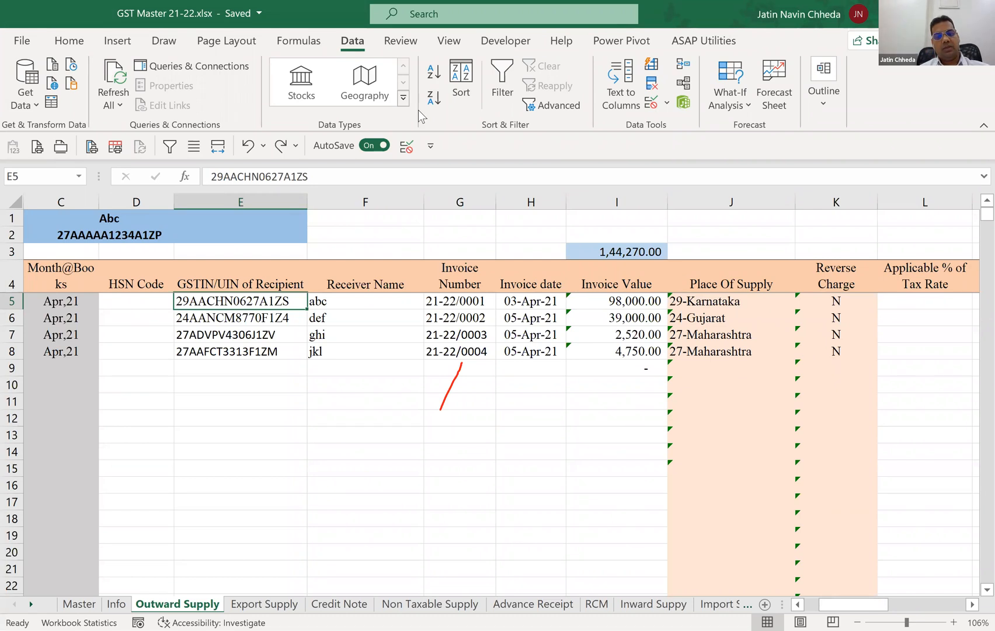
key("Right")
key("Right")
key("Right")
key("Right")
key("Right")
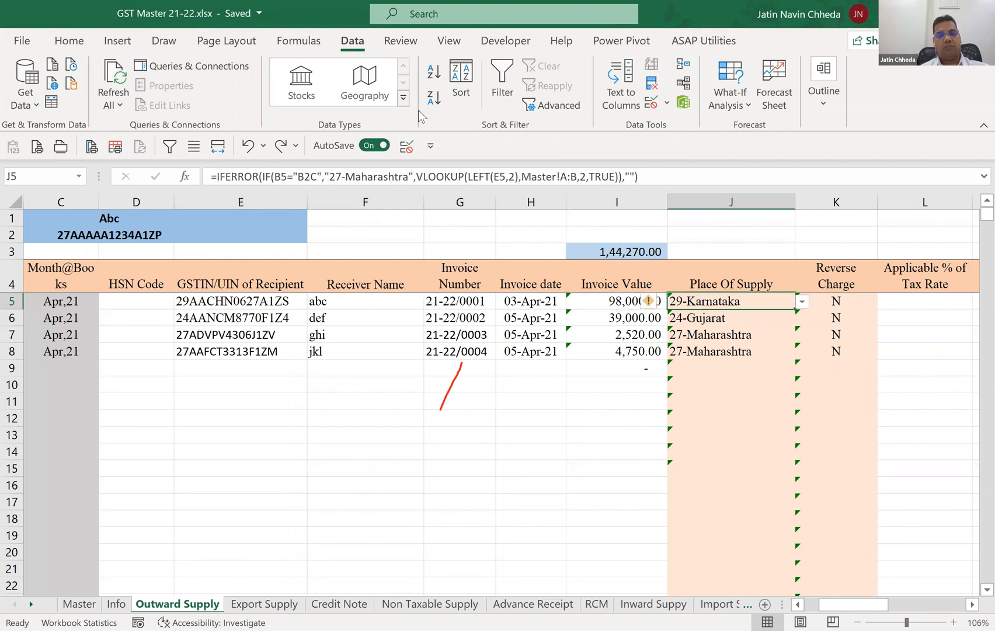
key("Right")
key("Right")
key("Left")
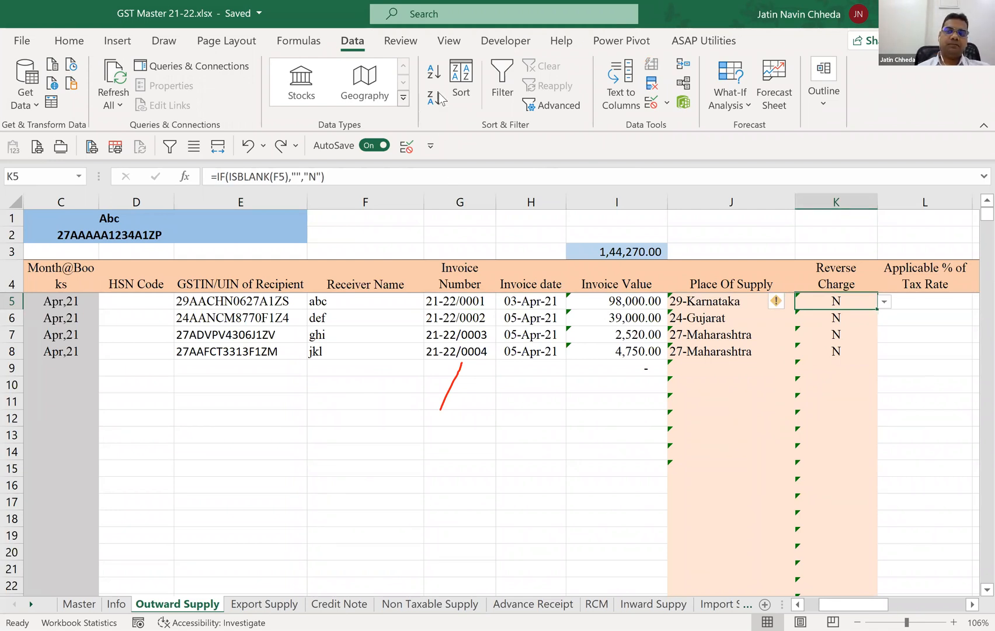
Review the data validation settings of the Applicable % of Tax Rate cell L5.
left_click(684, 101)
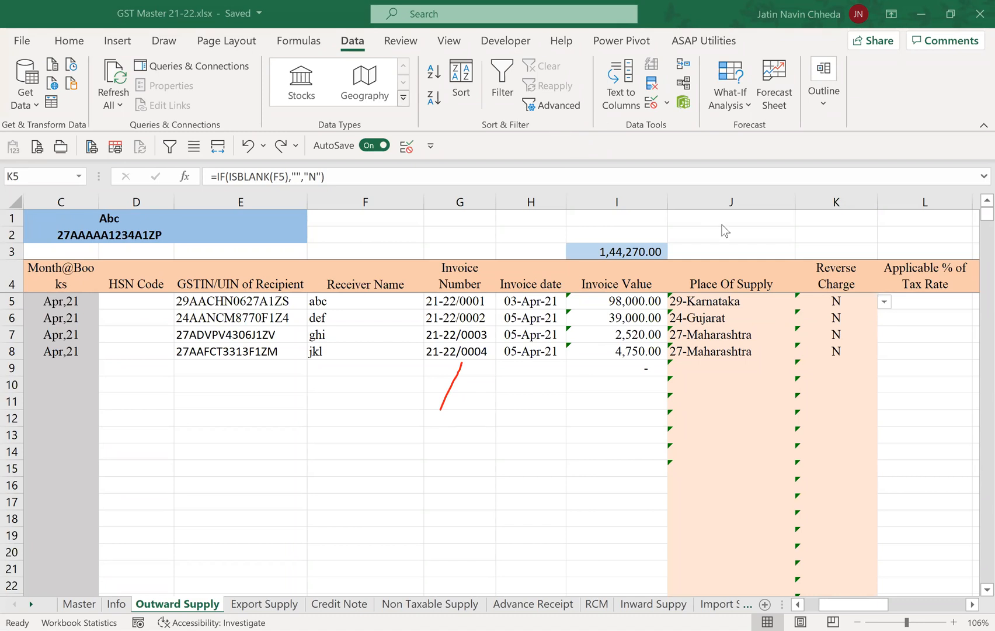
key("Right")
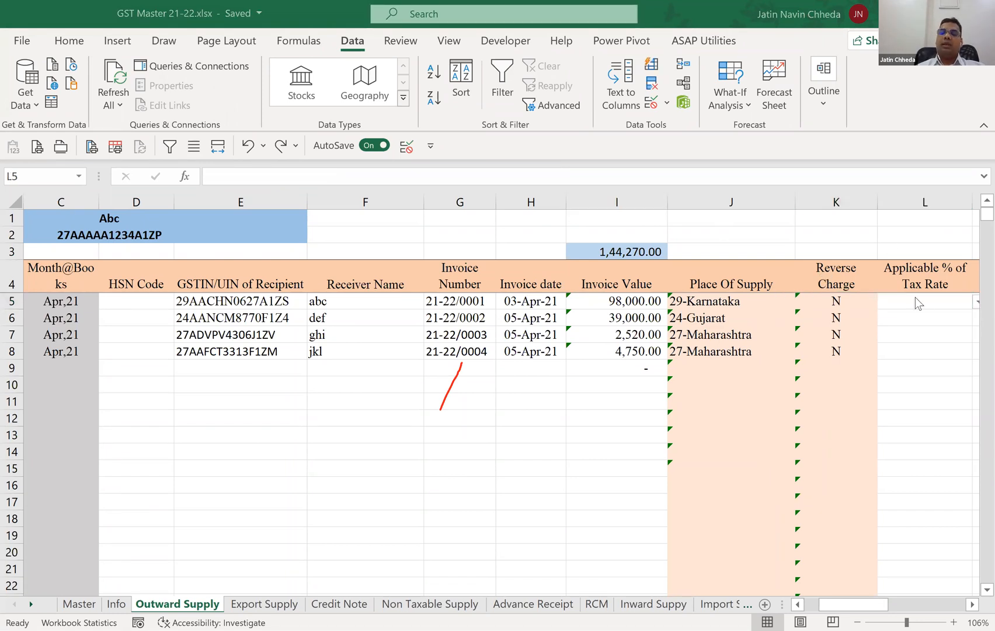
left_click(940, 298)
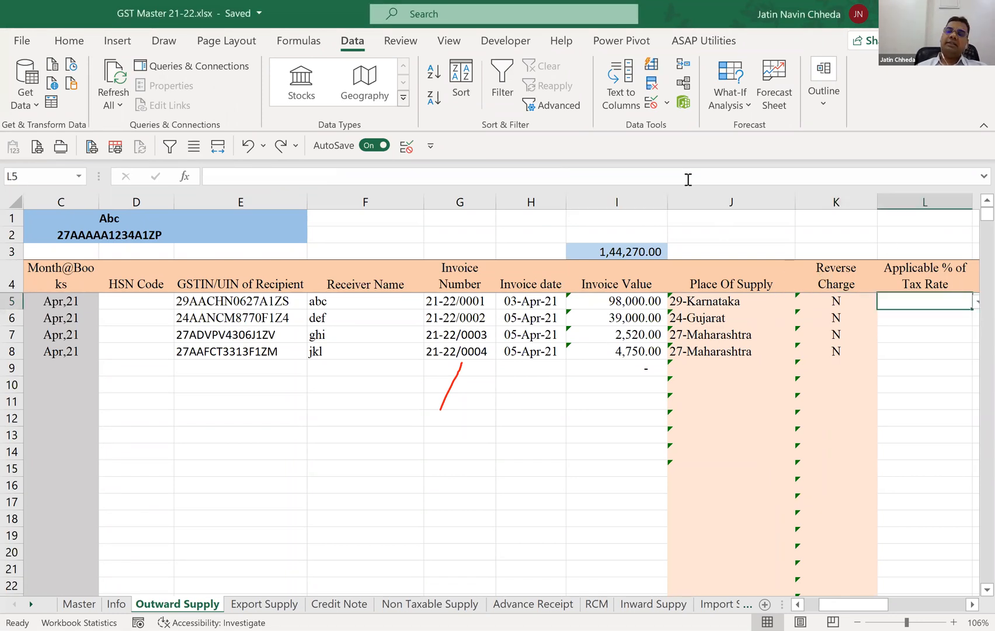
left_click(651, 102)
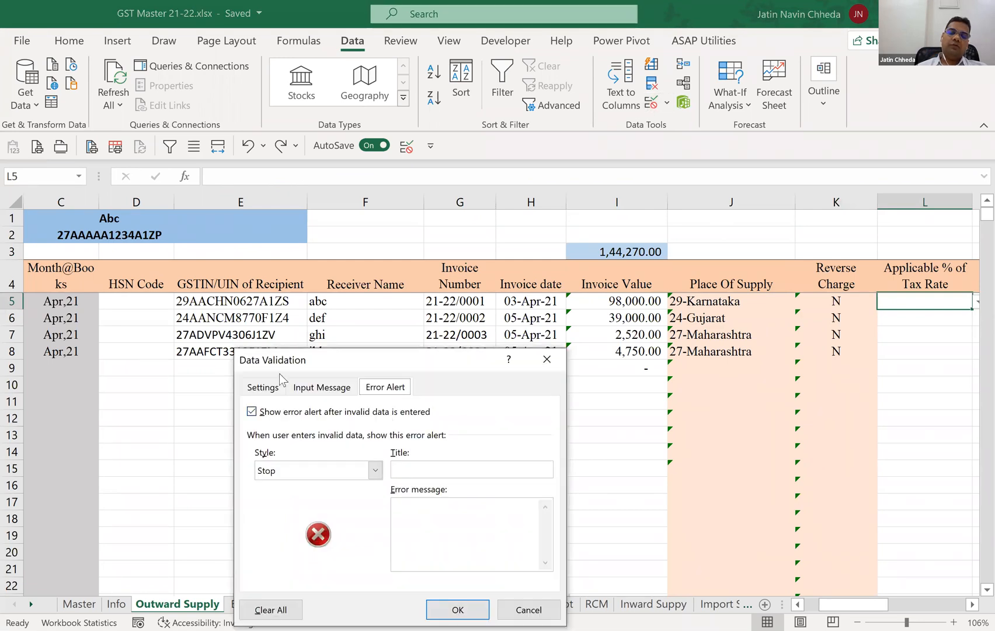
left_click(264, 388)
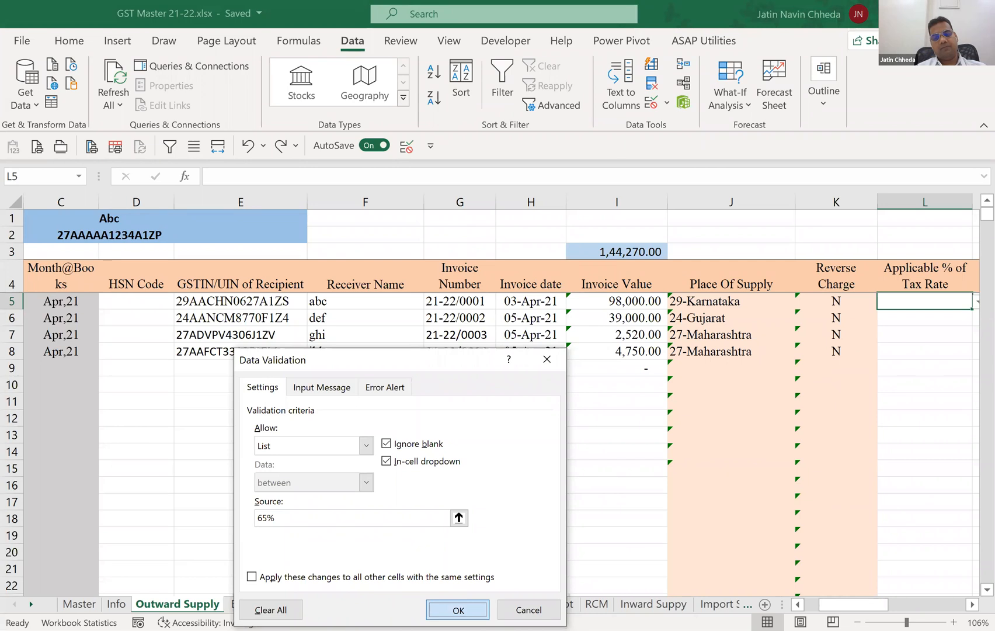
key("Return")
Check the invoice type list in D1:D5 of the Master sheet, which feeds the Invoice Type column of Outward Supply.
key("Tab")
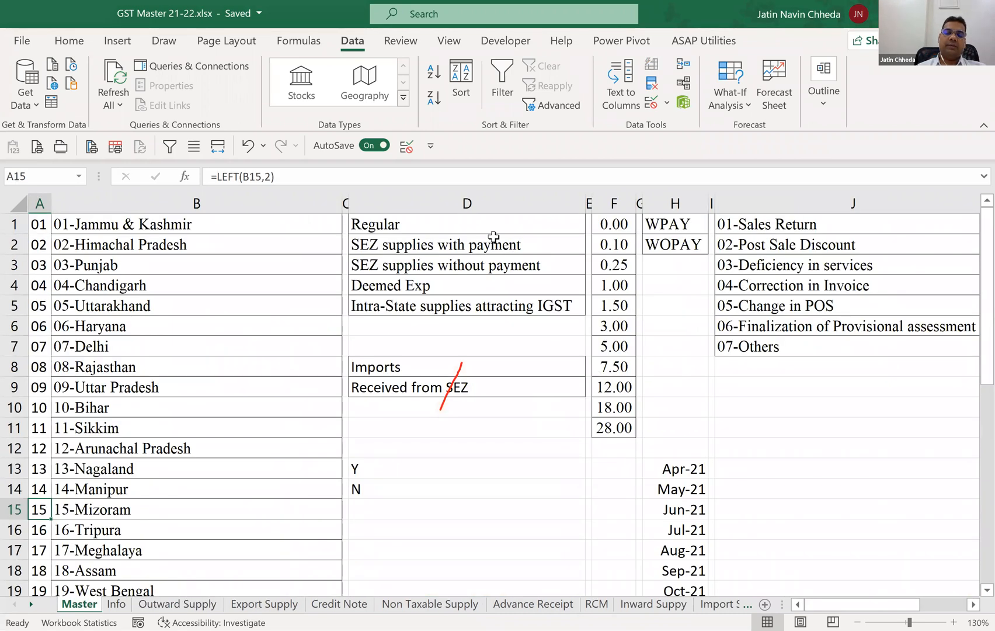
left_click(489, 225)
left_click(481, 308, "shift")
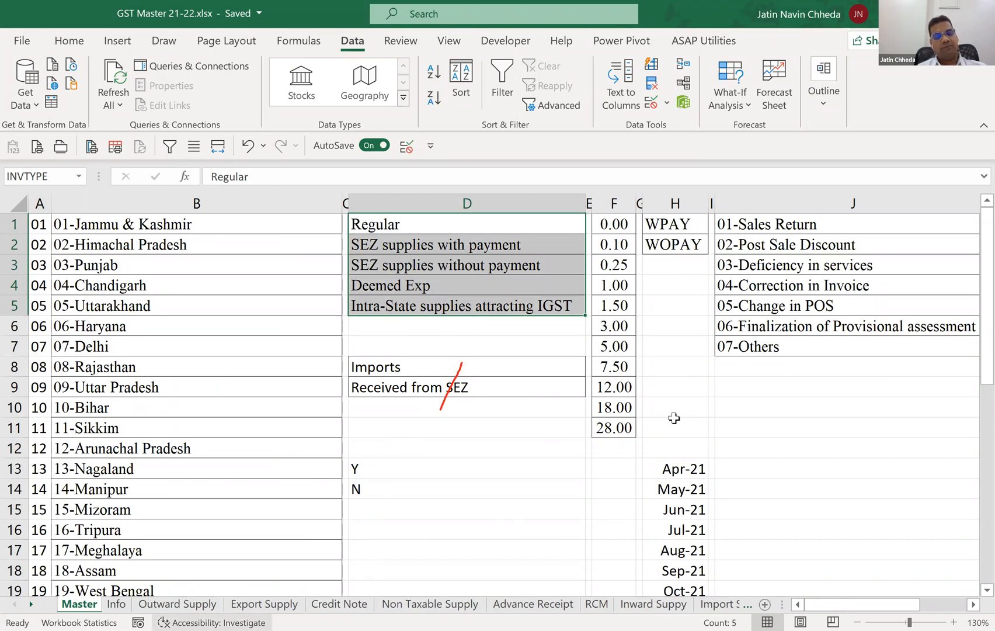
left_click(178, 604)
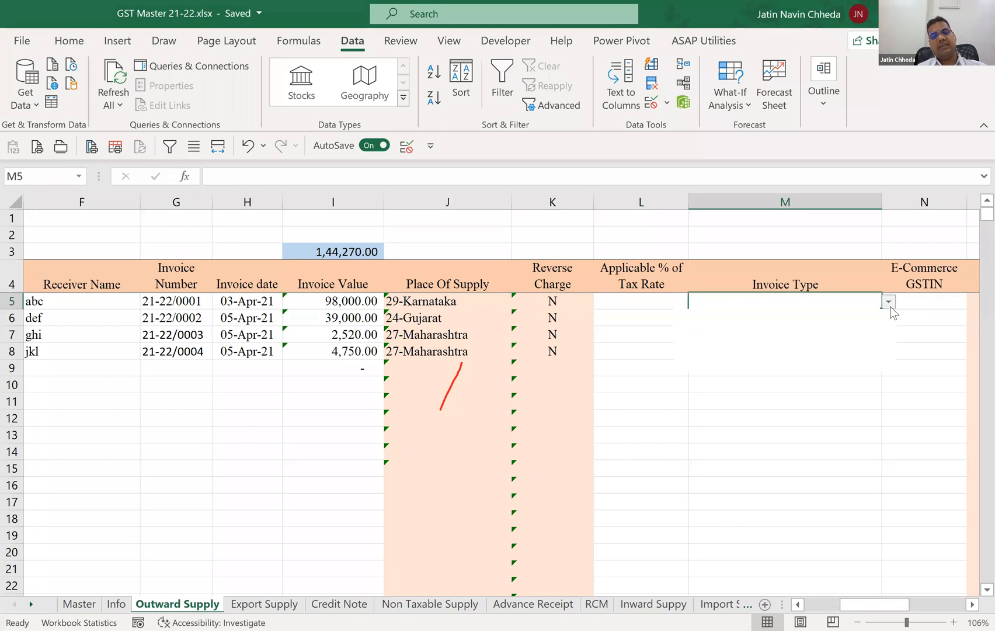
Set the Invoice Type in M5 to Regular from the list of allowed values.
left_click(888, 301)
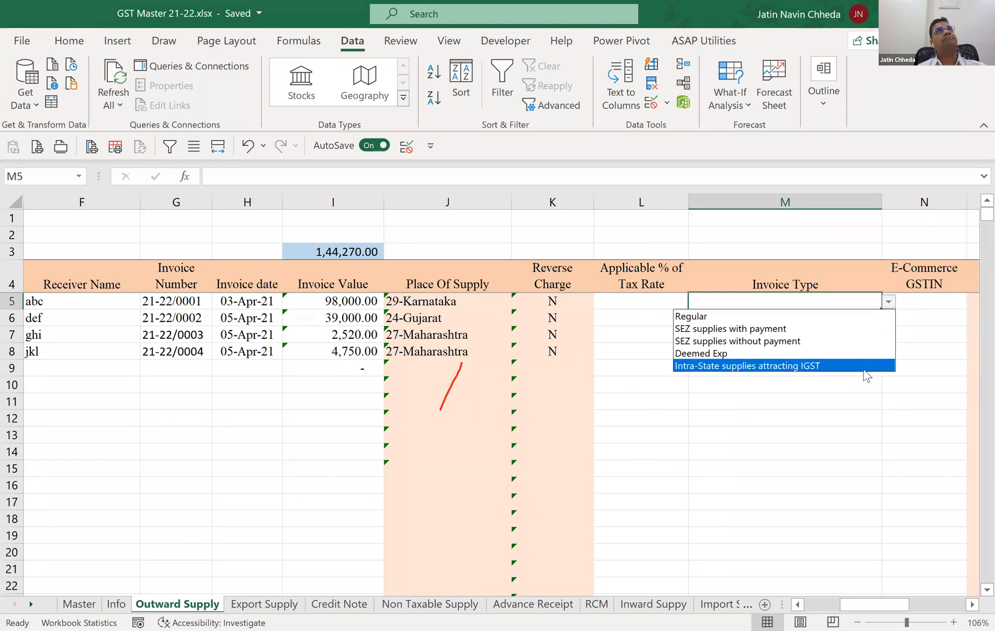
left_click(906, 300)
left_click(888, 302)
left_click(873, 316)
Set the Invoice Type in M6 to SEZ supplies with payment and in M7 to SEZ supplies without payment.
left_click(858, 325)
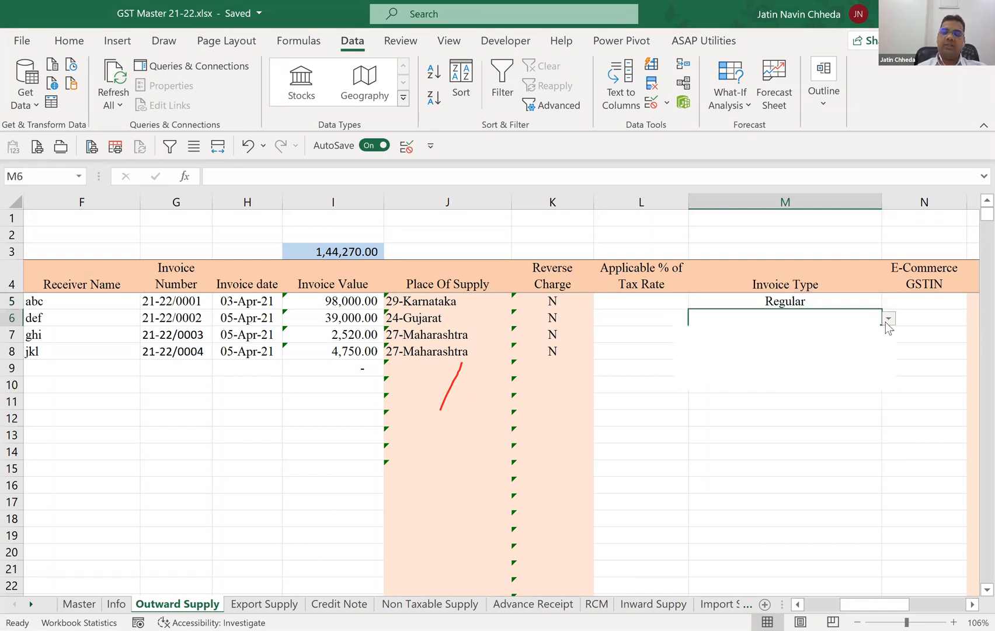
left_click(888, 319)
left_click(862, 339)
left_click(876, 336)
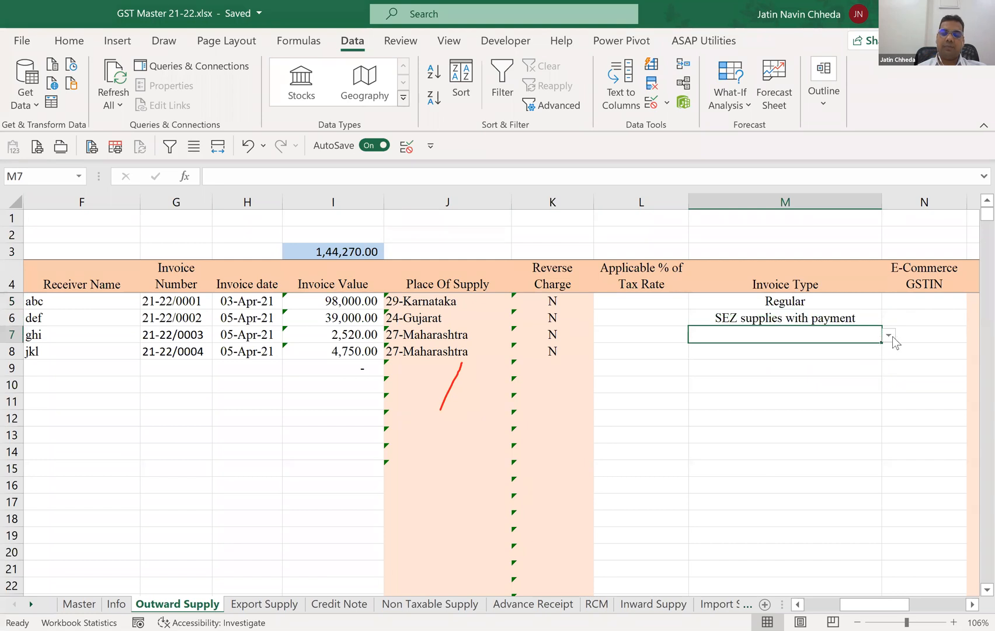
left_click(888, 335)
left_click(862, 373)
Choose Deemed Exp as the Invoice Type in M8, and replace it with Intra-State supplies attracting IGST.
left_click(855, 351)
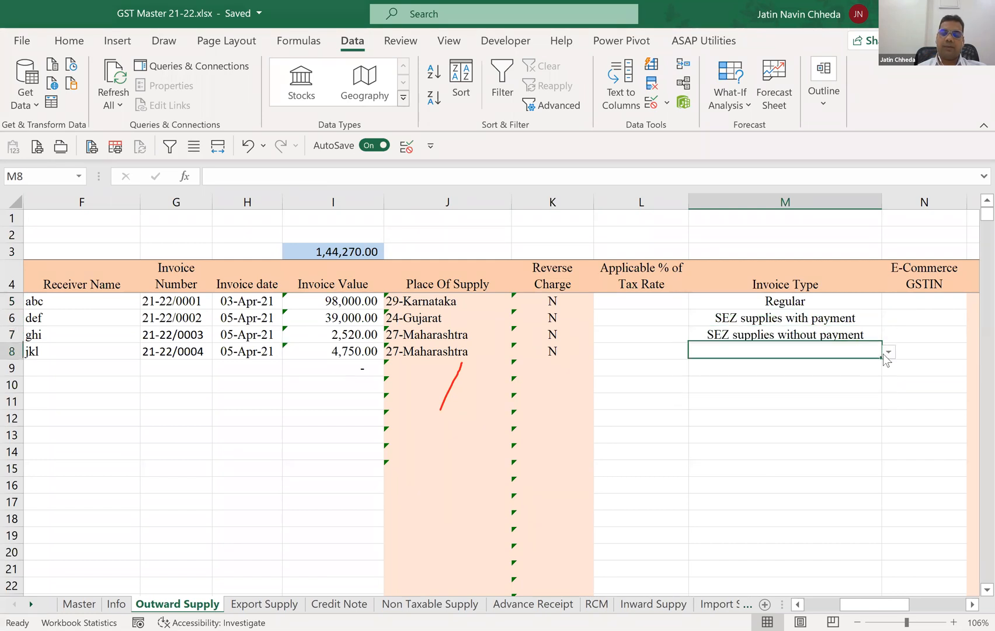
left_click(888, 352)
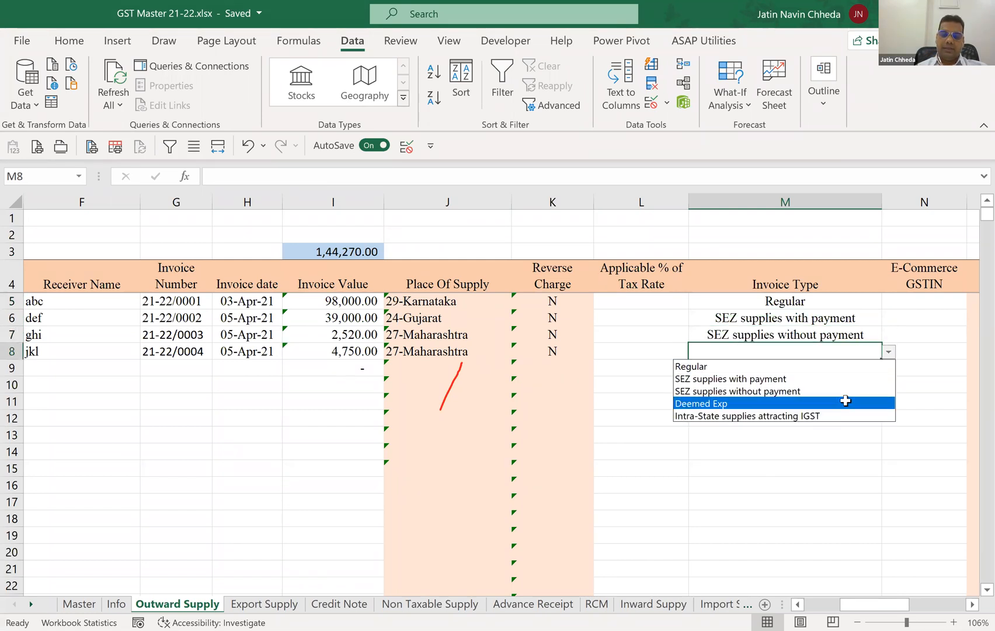
left_click(844, 402)
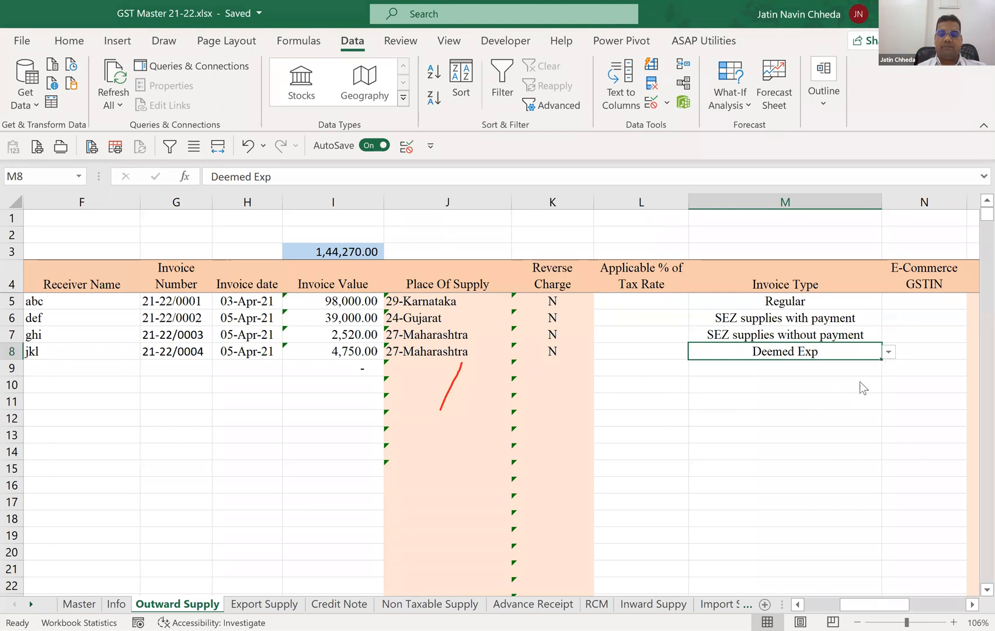
key("alt+Down")
left_click(853, 411)
Review the data validation settings of the E-Commerce GSTIN cell N5.
left_click(958, 301)
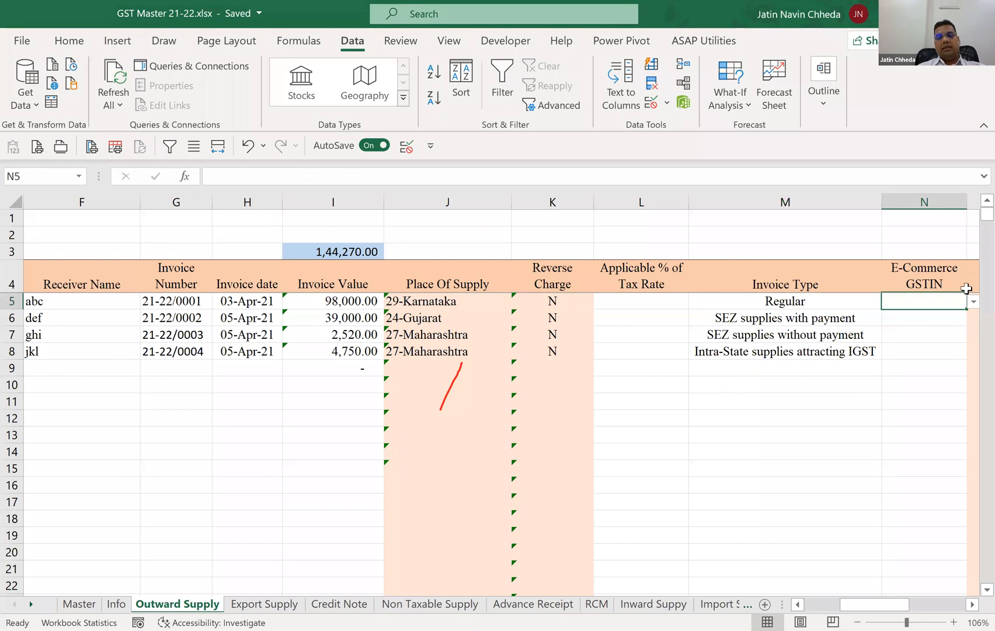
scroll(967, 288, "right", 1)
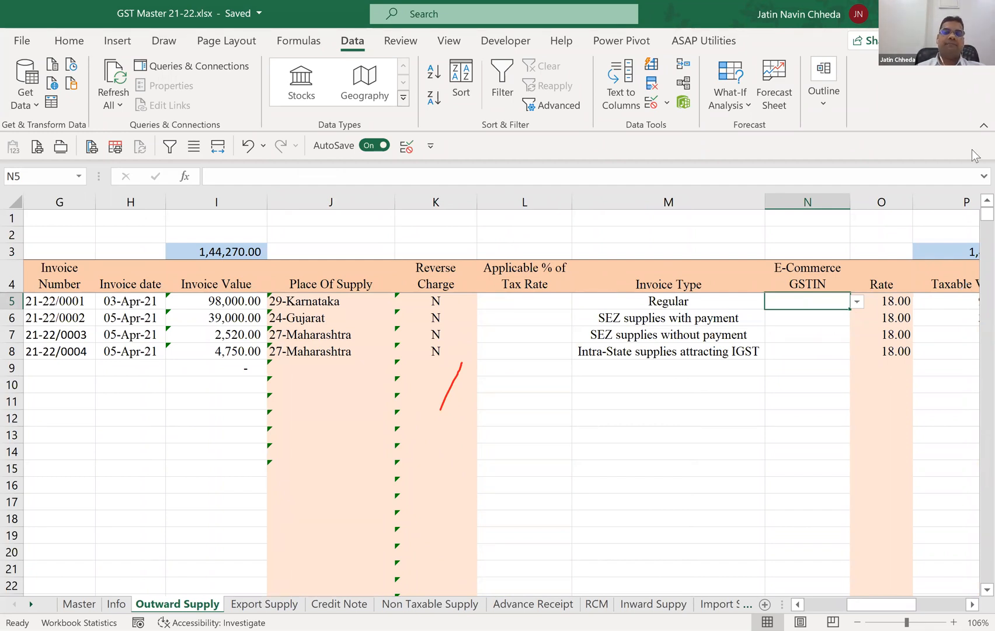
left_click(650, 103)
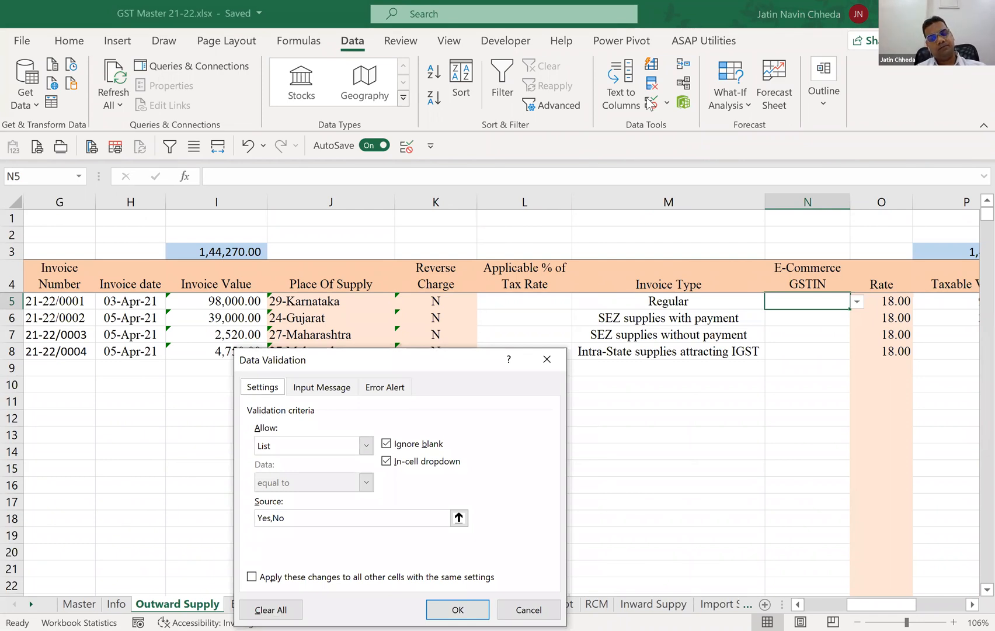
key("Return")
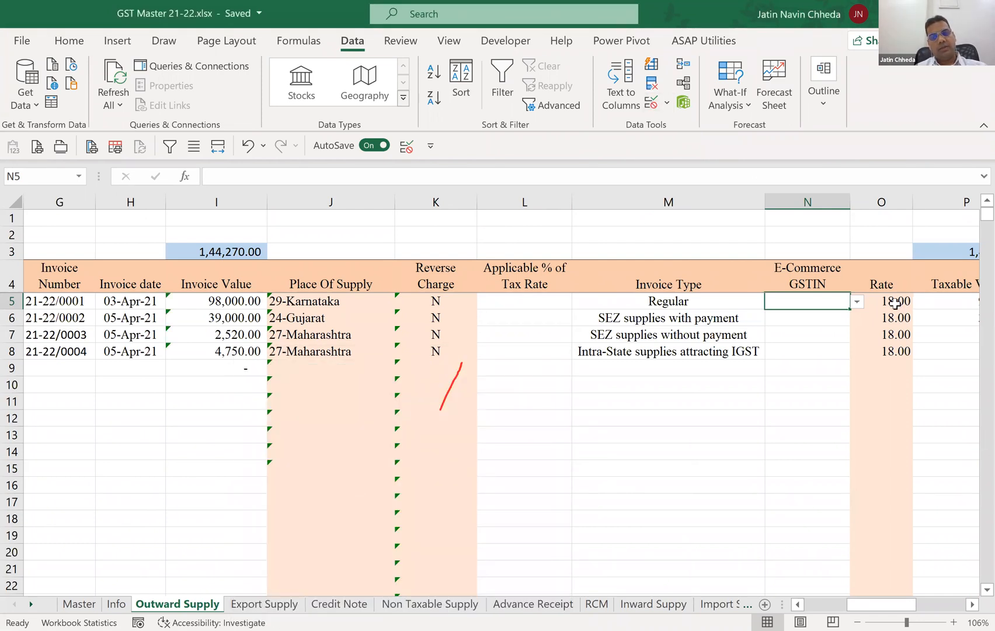
Check the tax rate list in F1:F11 of the Master sheet and the data validation source of the Rate cell O5.
left_click(895, 303)
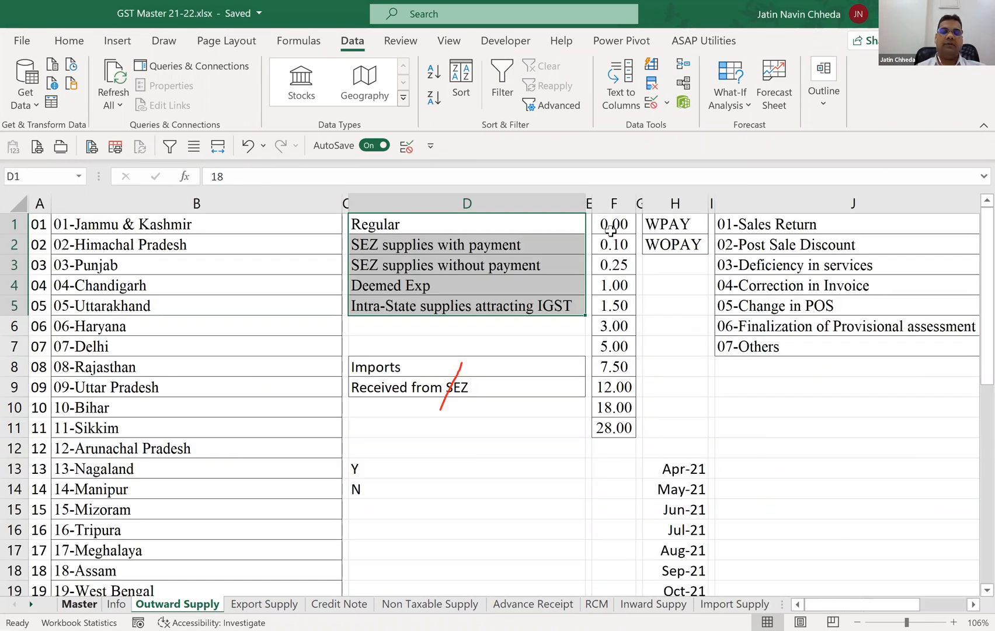
left_click_drag(612, 225, 637, 418)
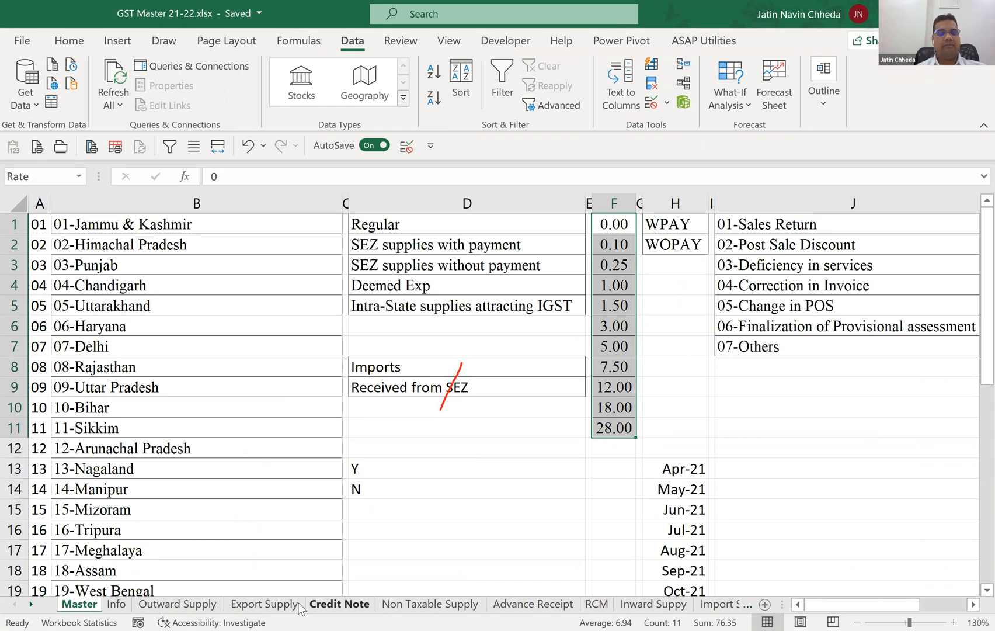
left_click(205, 604)
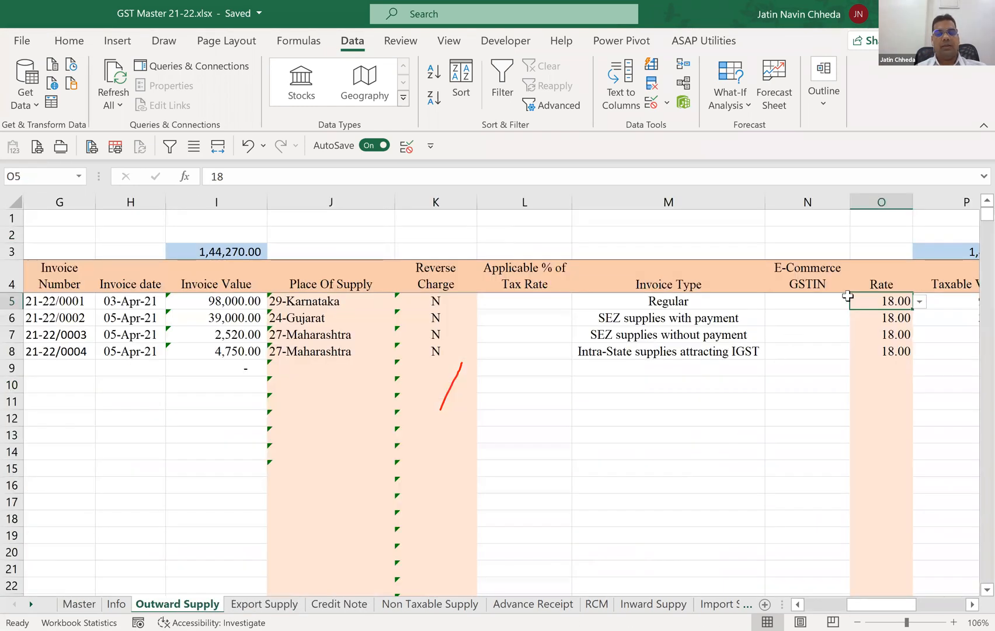
left_click(652, 104)
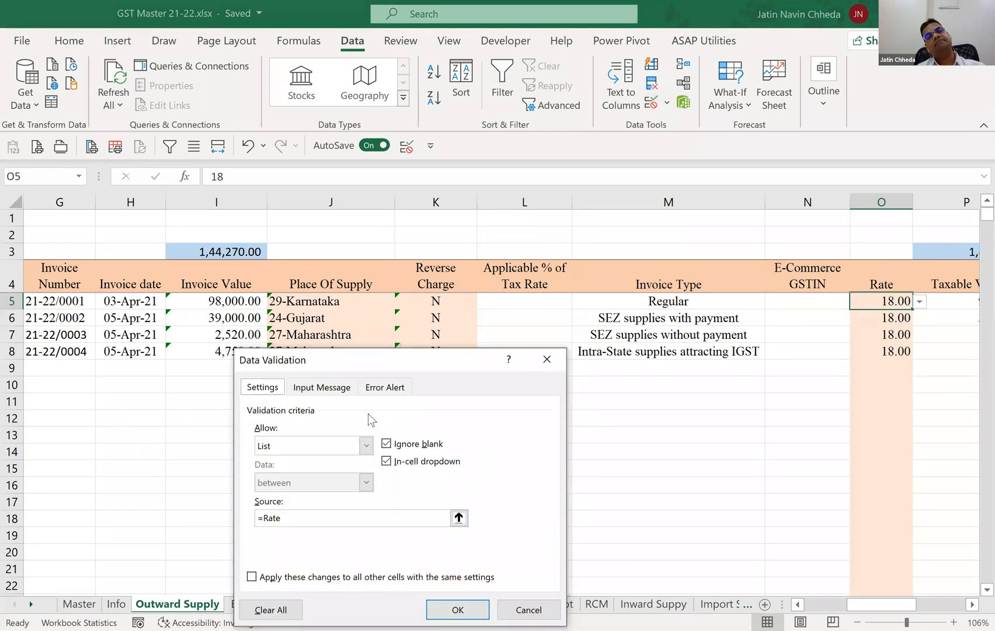
Close the Rate cell's validation settings and examine the Taxable Value, IGST, CGST, SGST and CESS cells in row 5.
key("Return")
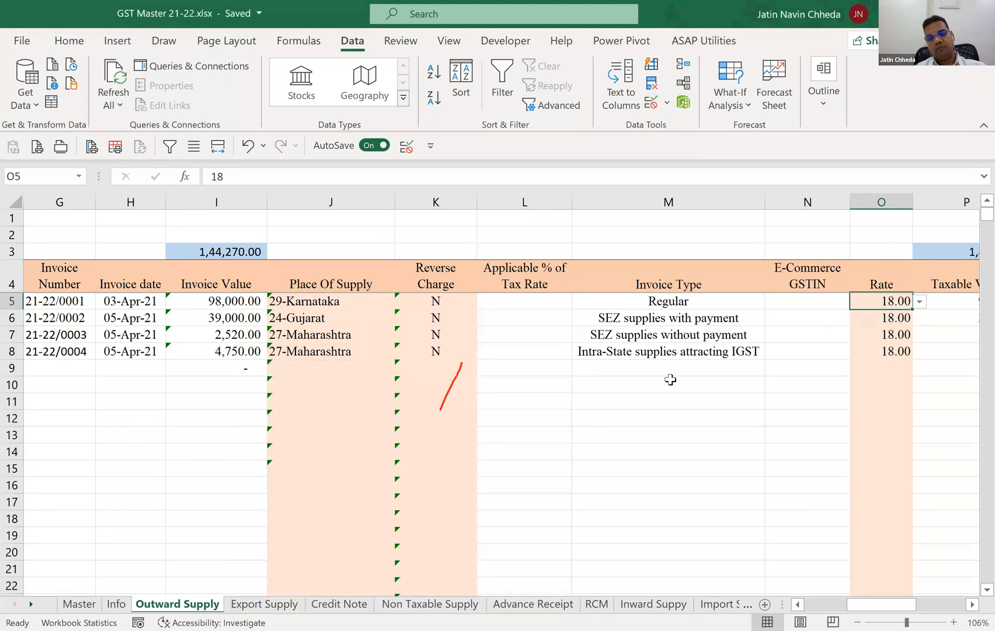
key("Right")
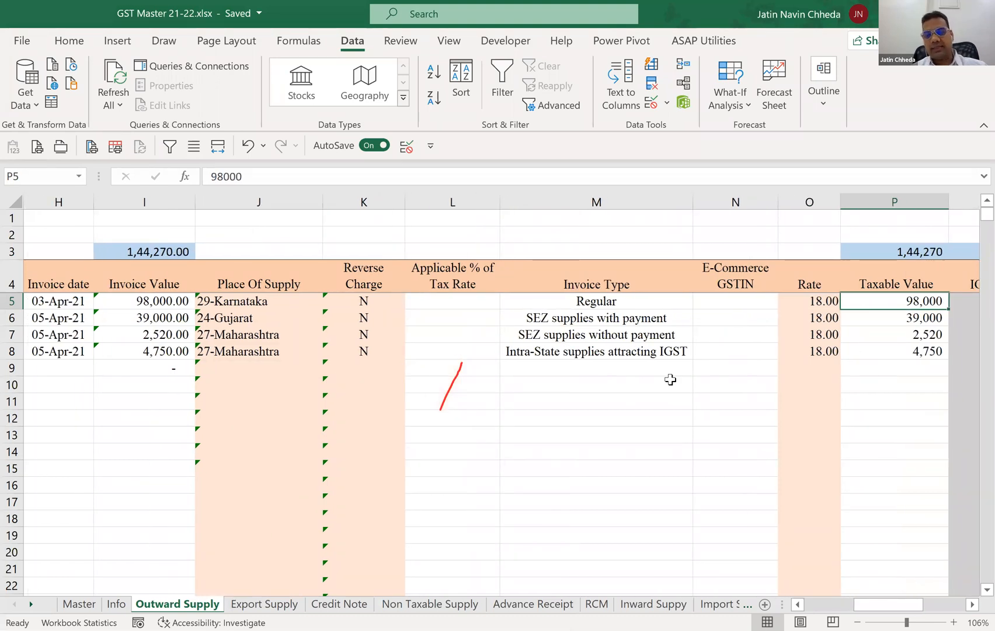
key("Right")
key("Left")
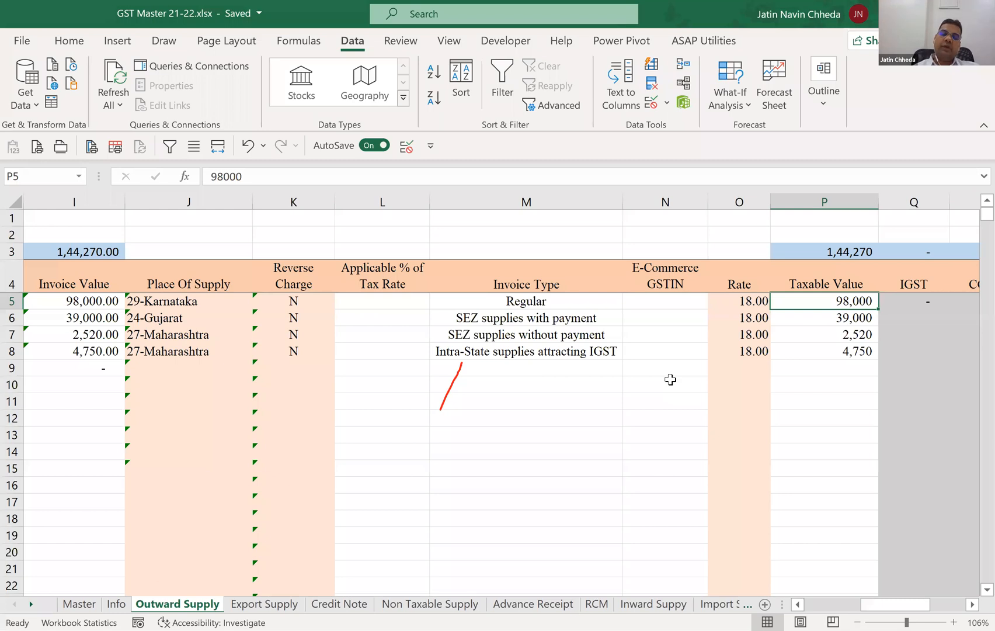
key("Right")
key("Right")
key("Right")
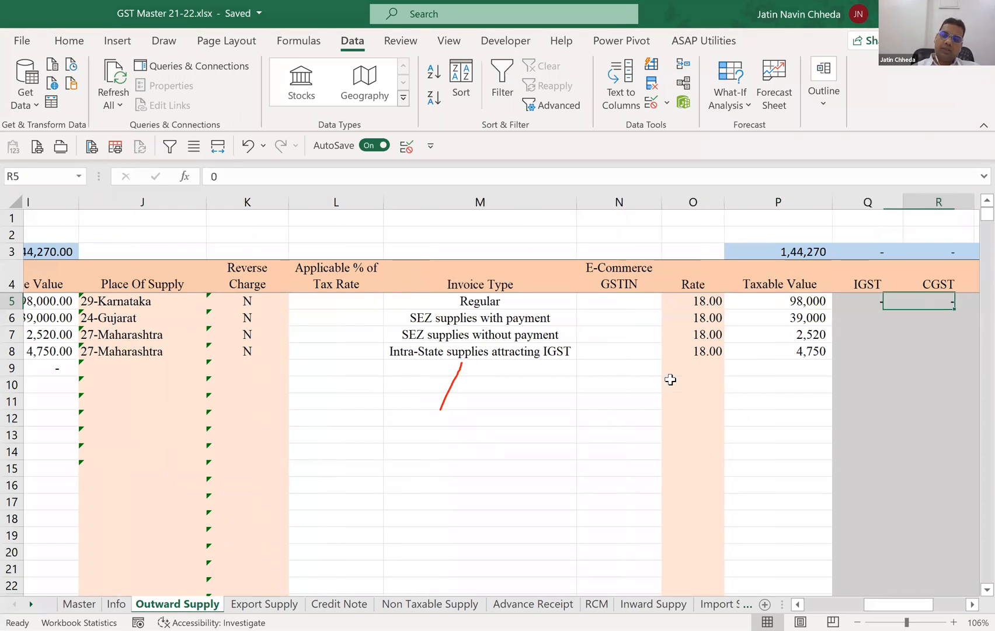
key("Right")
key("Left")
key("Left")
key("Left")
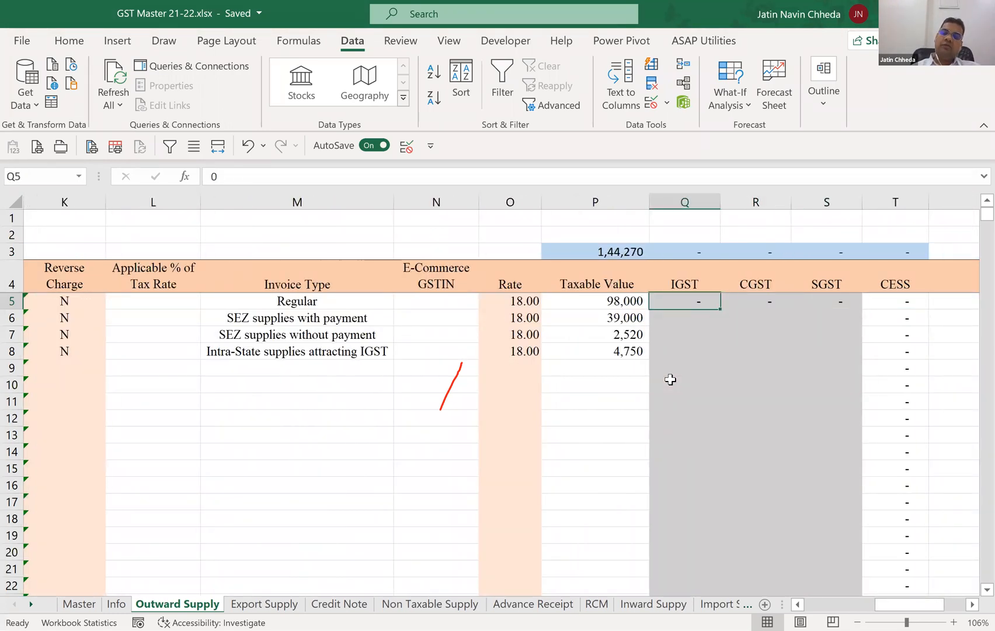
key("Right")
key("Right")
key("Right")
key("Left")
key("Left")
key("Left")
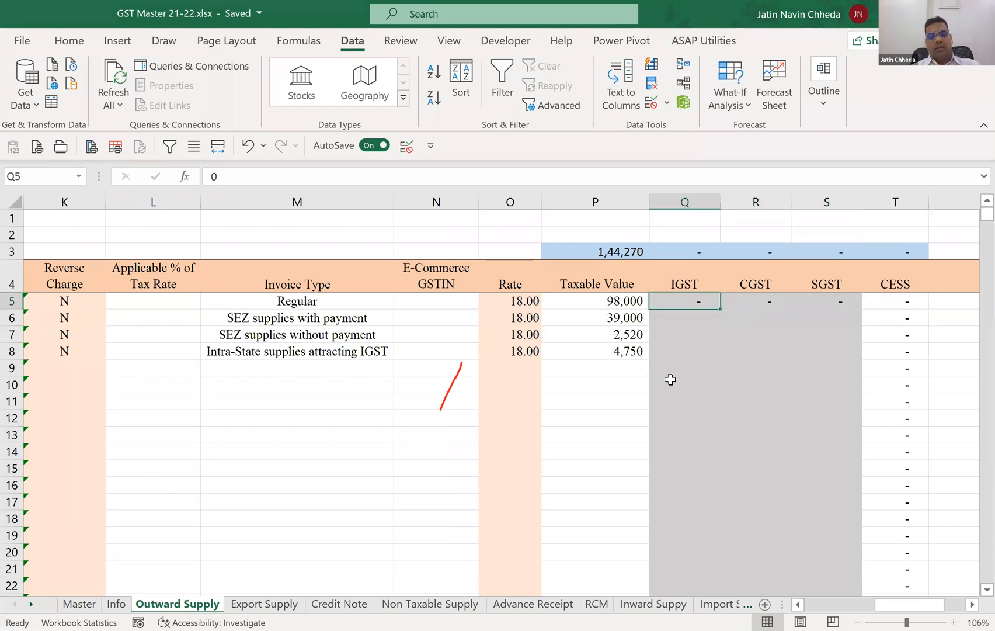
key("Left")
key("Left")
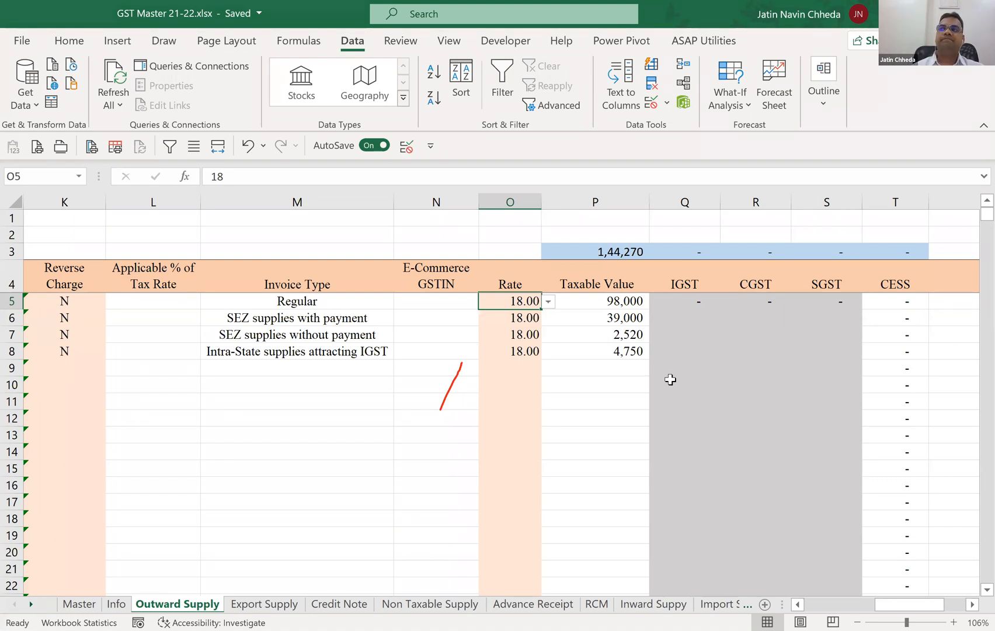
key("Right")
key("Right")
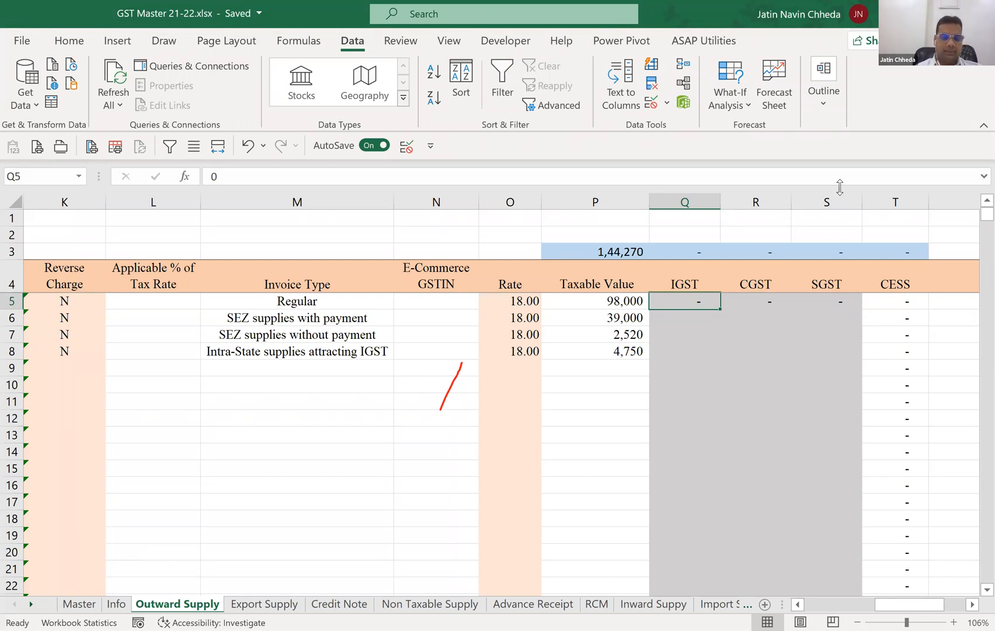
left_click(972, 148)
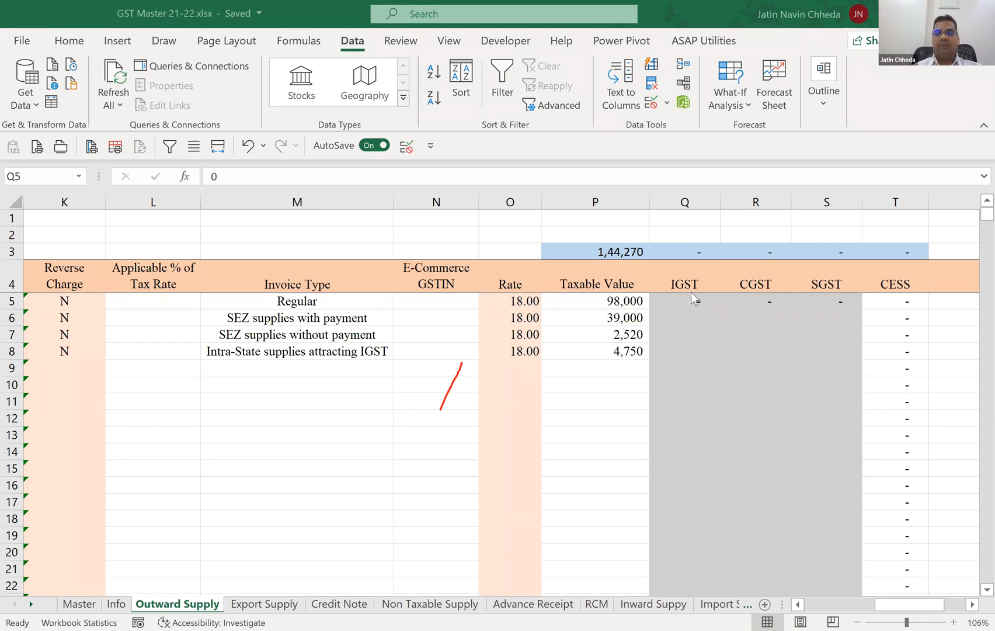
left_click(785, 291)
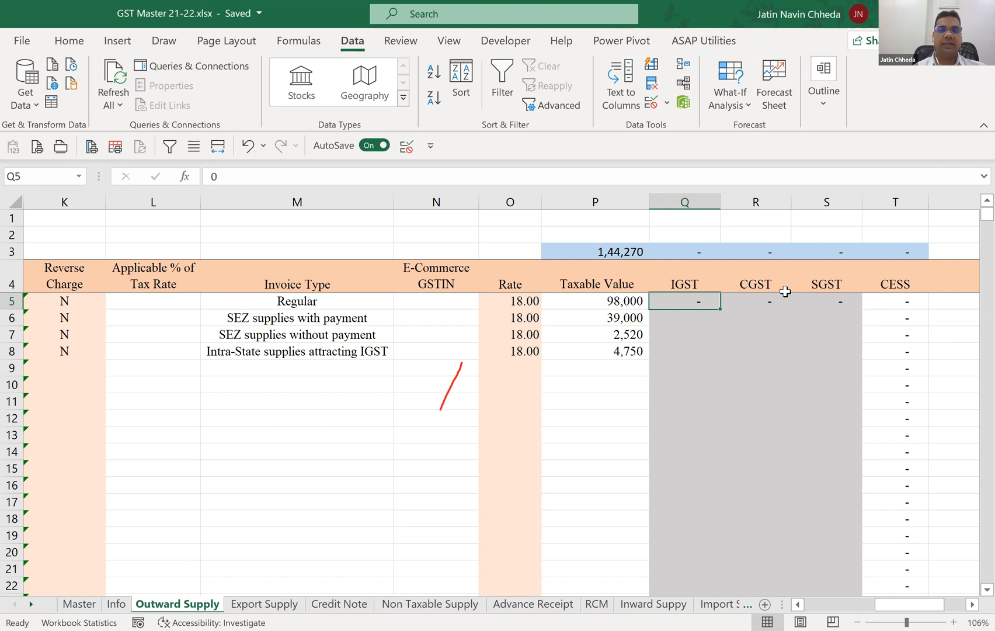
Start an IFS formula in the IGST cell Q5 that returns 0 when J5 equals "27-Maharashtra".
type("=")
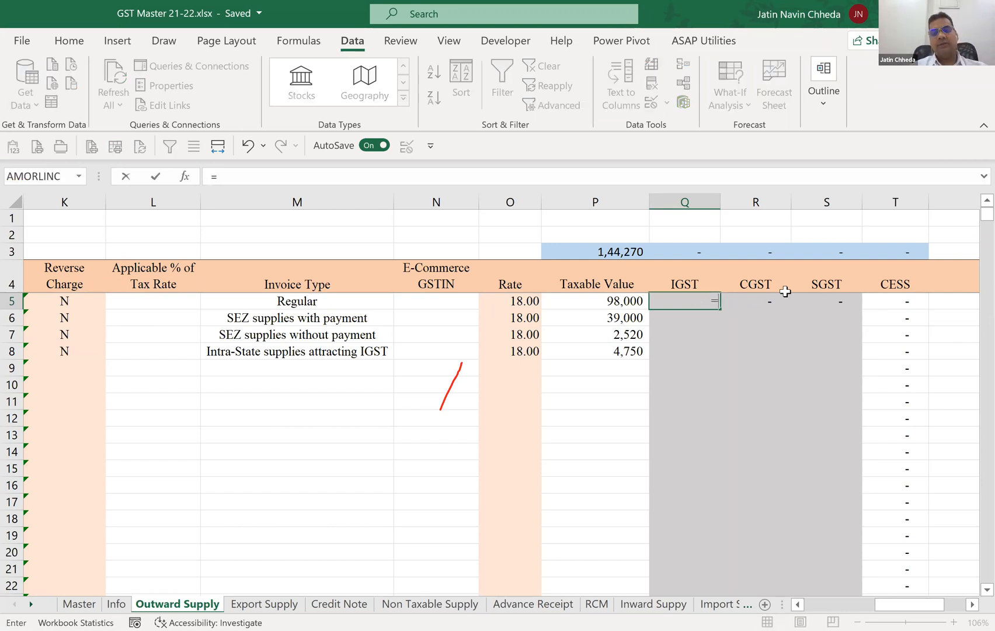
type("if")
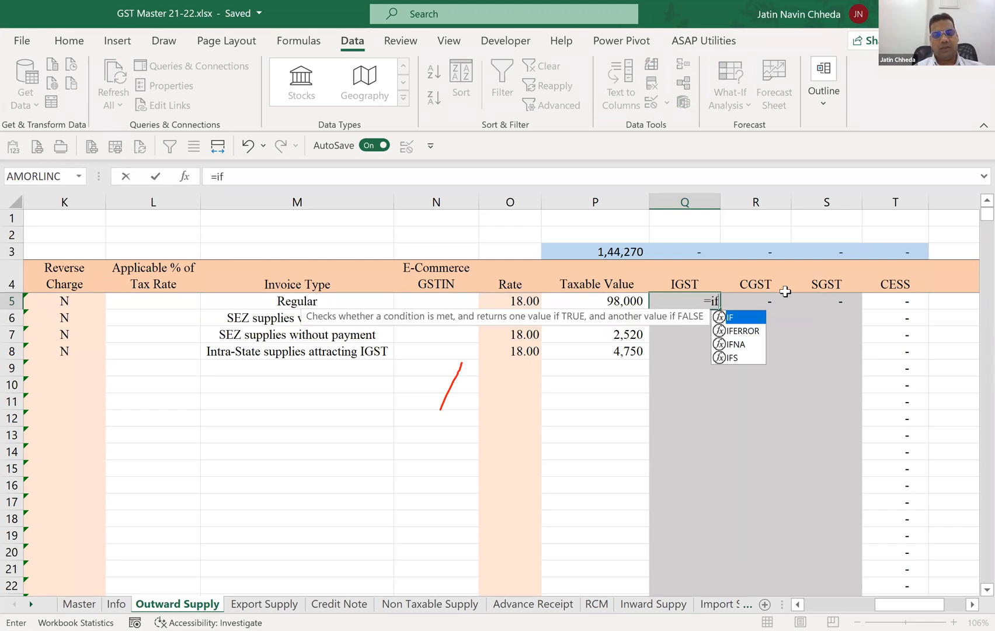
key("Down")
key("Down")
key("Down")
key("Tab")
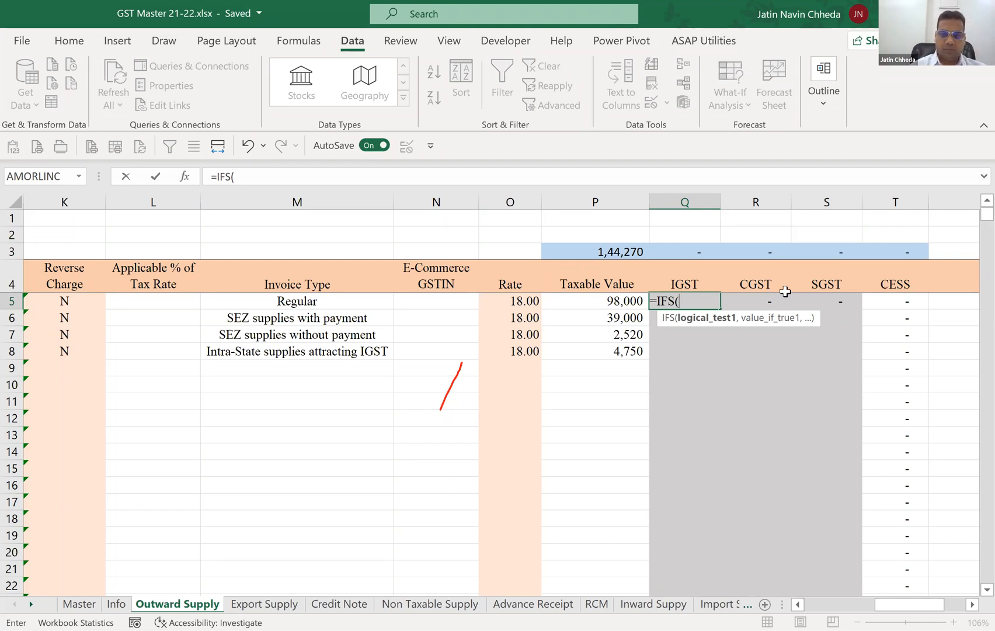
key("Left")
key("Left")
key("Left")
key("Left")
key("Left")
key("Left")
key("Left")
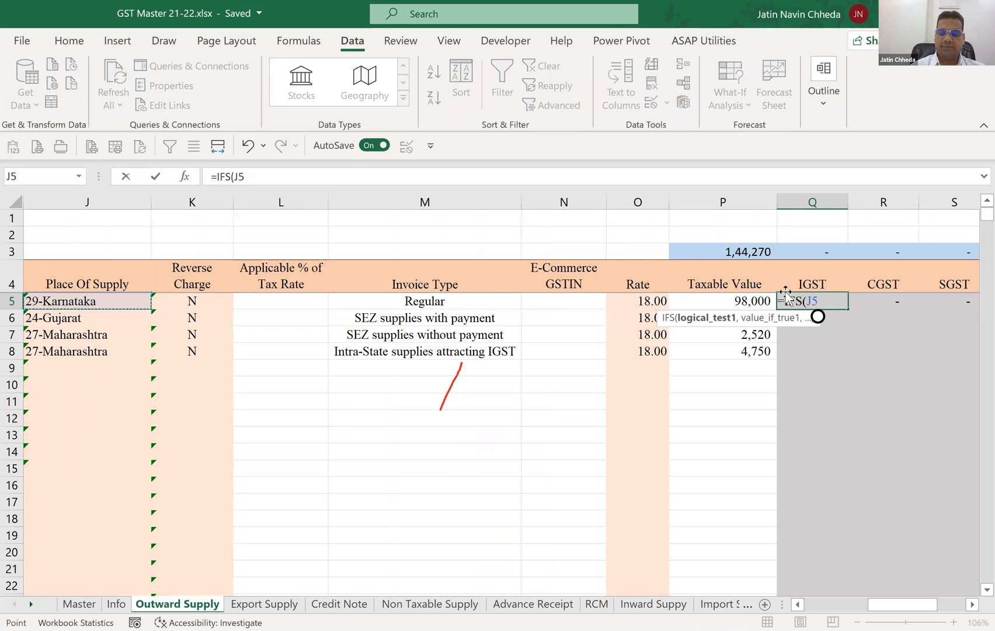
type("=\"")
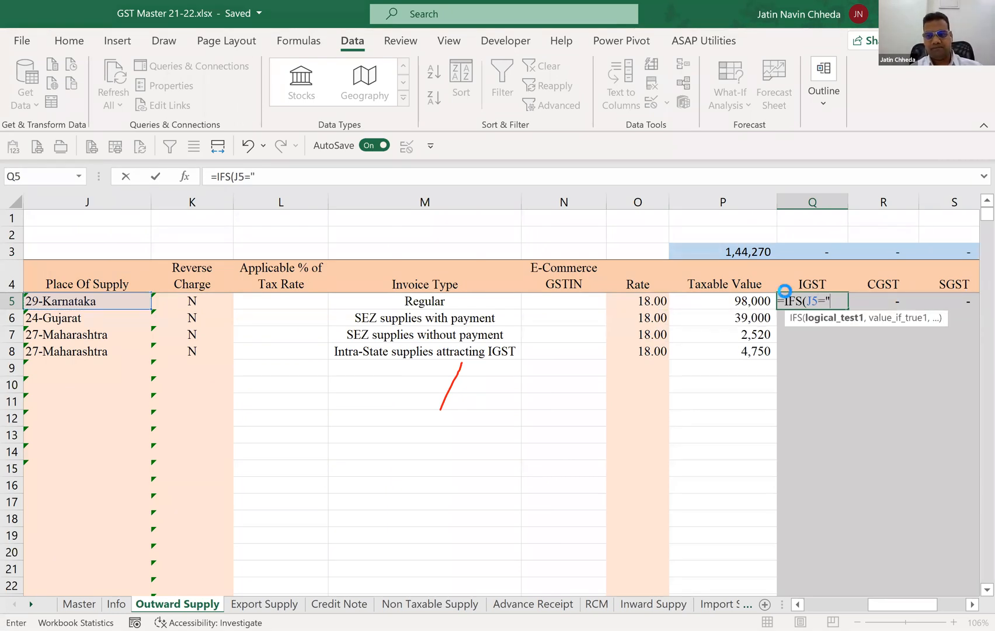
type("27-Maharashtra\"")
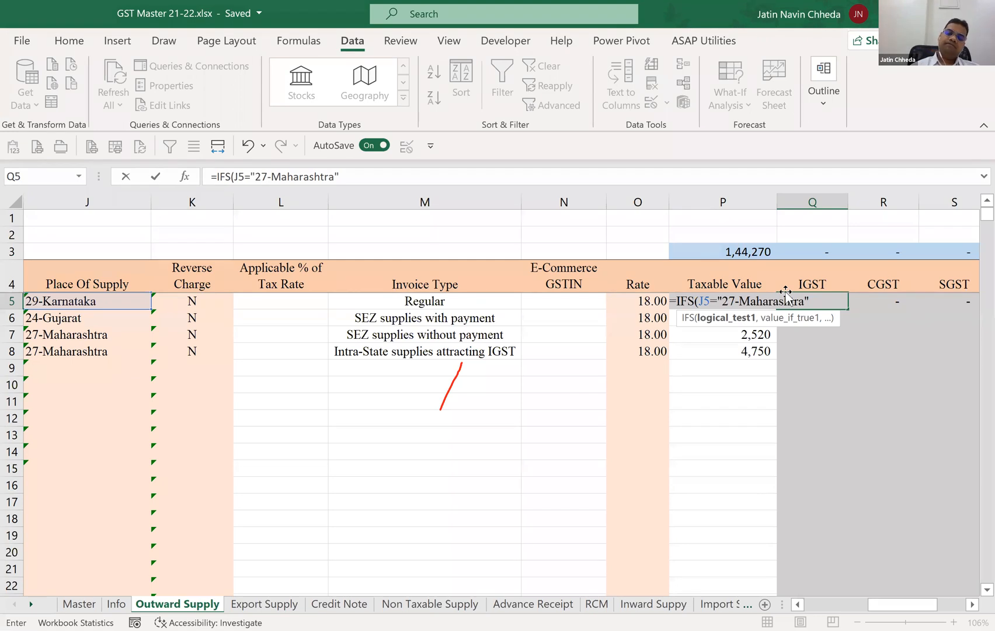
type(",0")
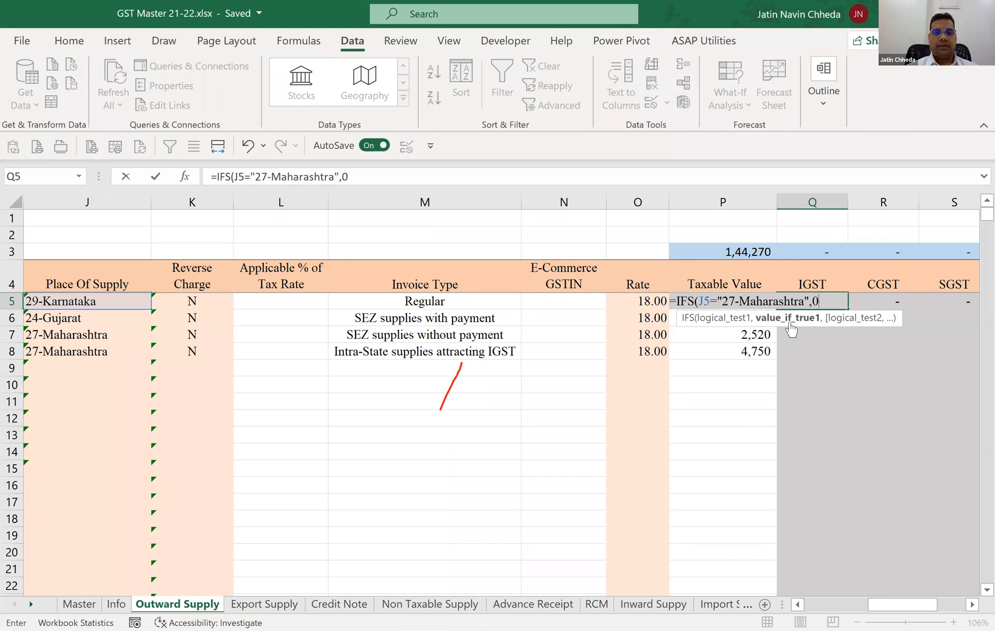
left_click(833, 303)
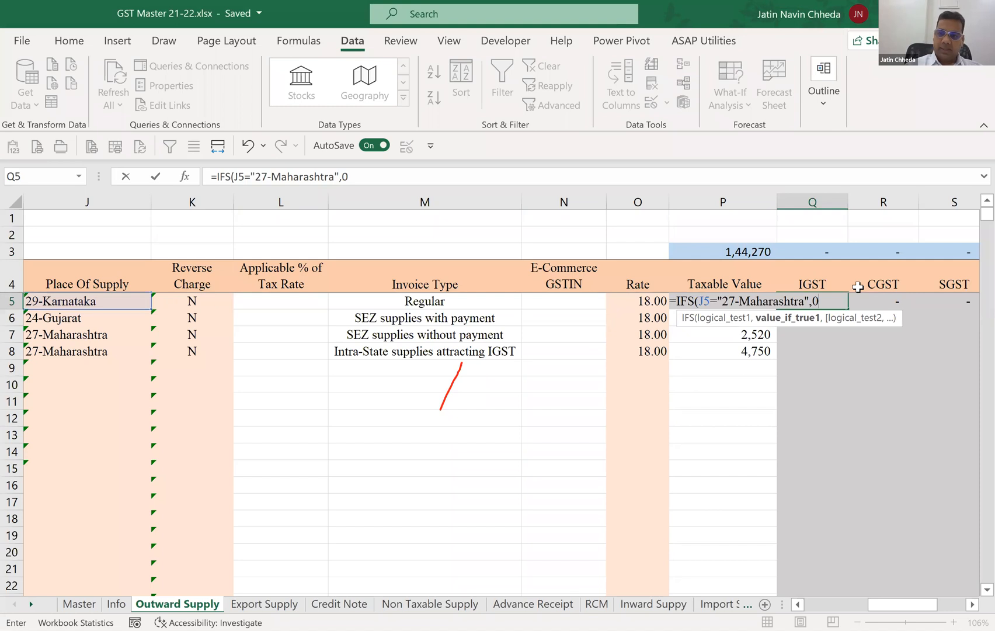
type(",")
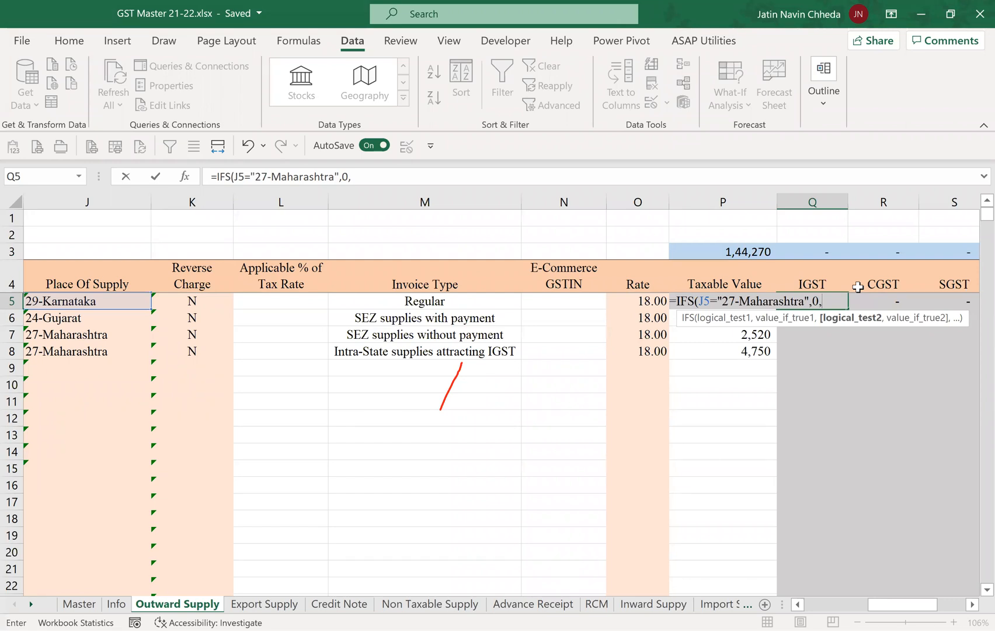
type("o5")
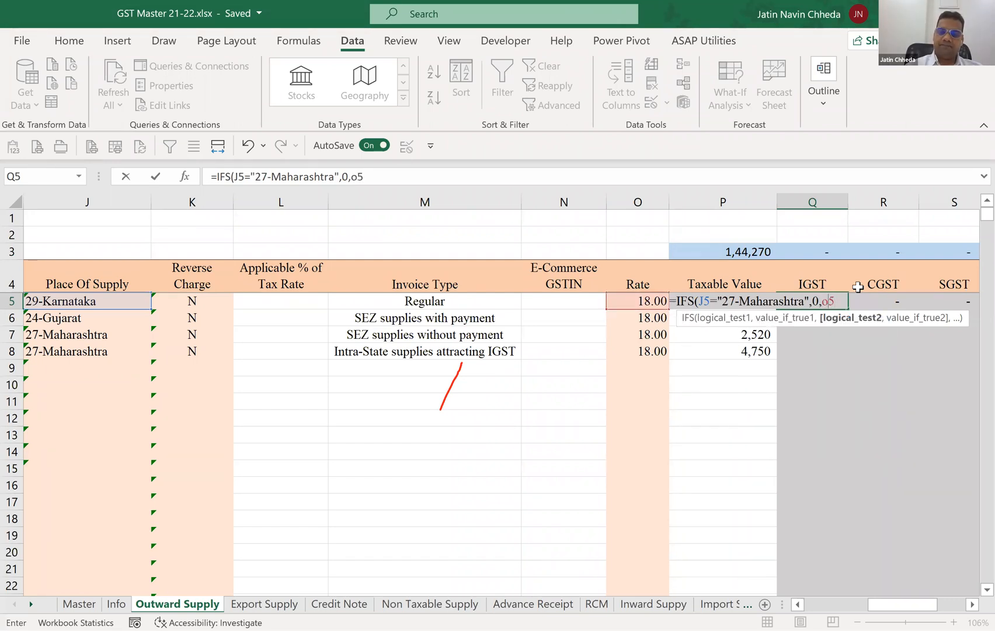
key("BackSpace")
key("BackSpace")
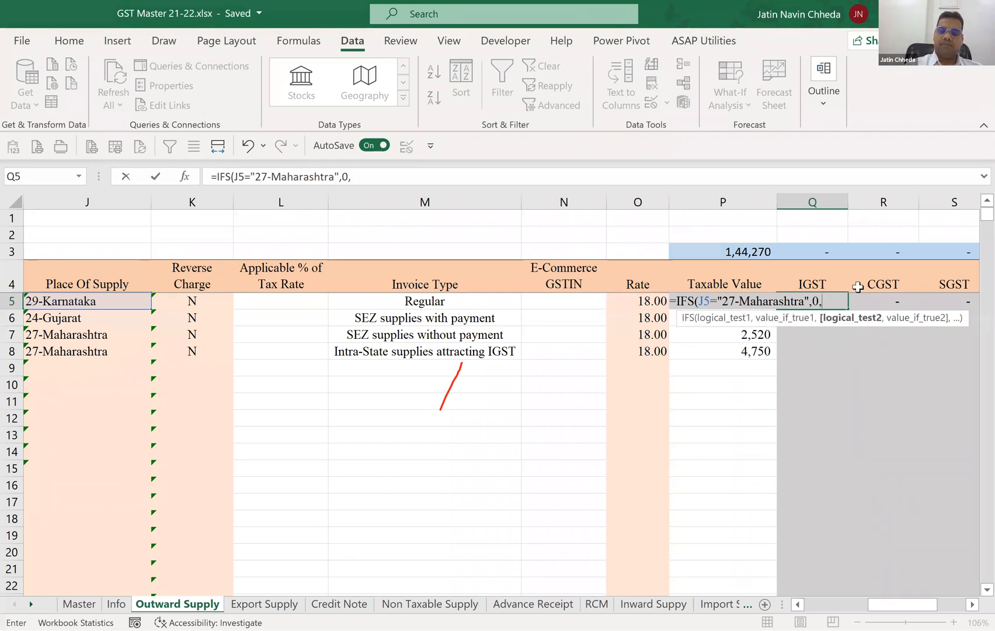
type("o5")
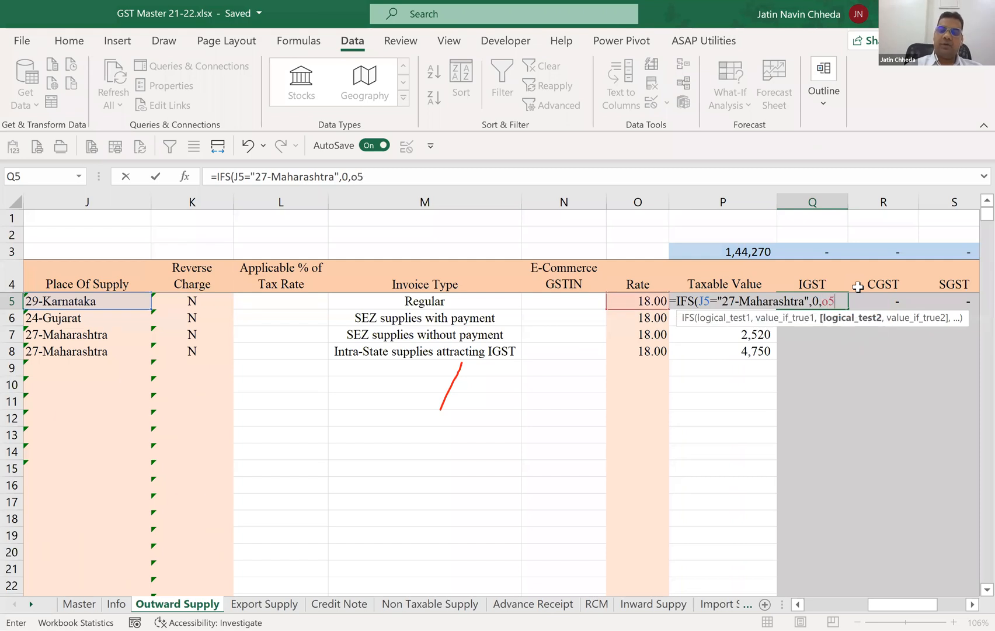
type(",")
key("Left")
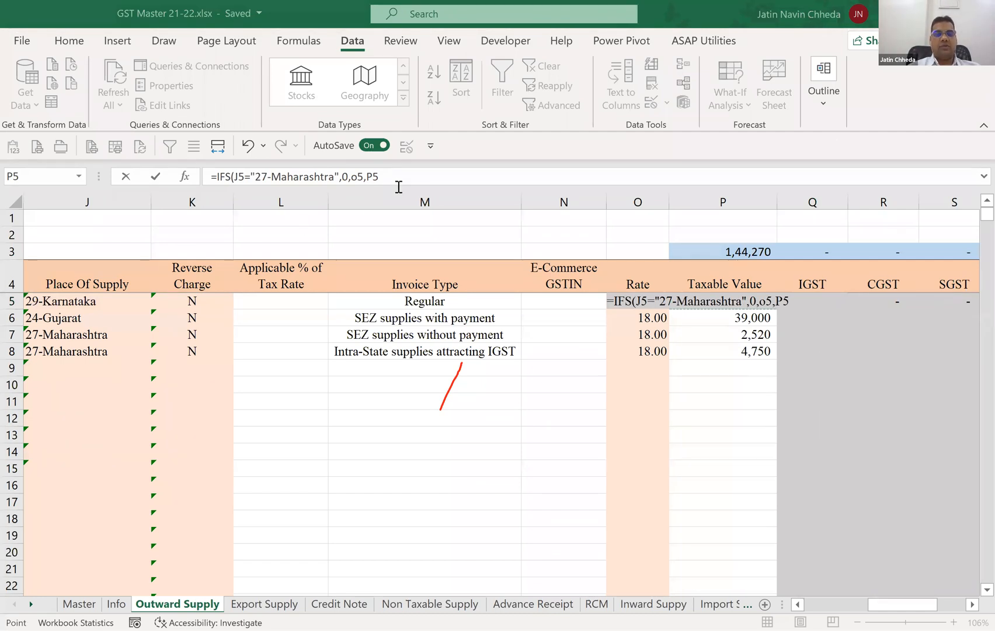
key("BackSpace")
key("BackSpace")
key("BackSpace")
key("BackSpace")
key("BackSpace")
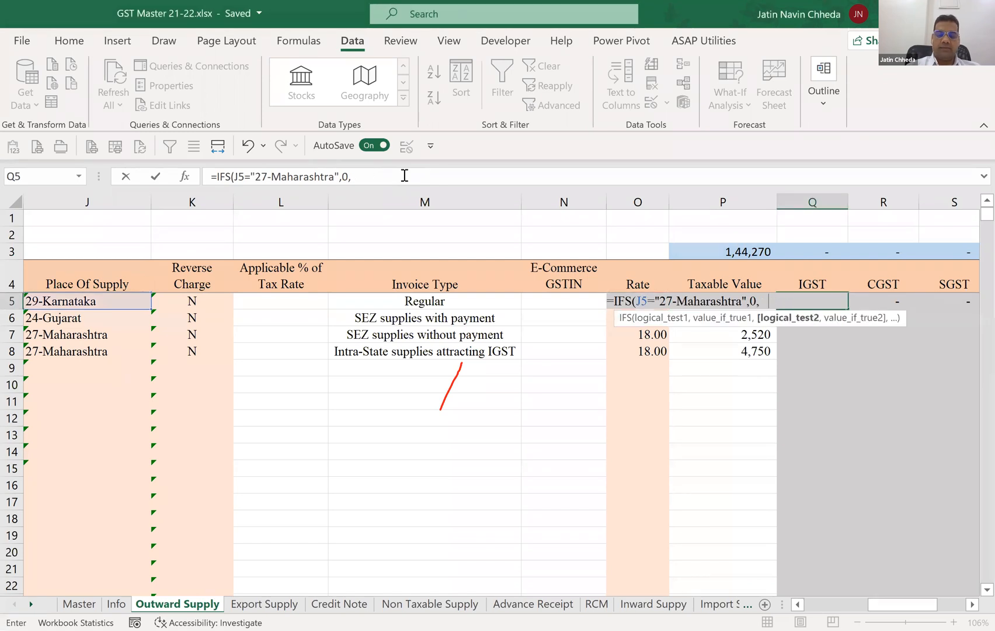
Add O5*P5 as the next argument of the IFS formula in Q5 and try to enter the formula.
type("O5*")
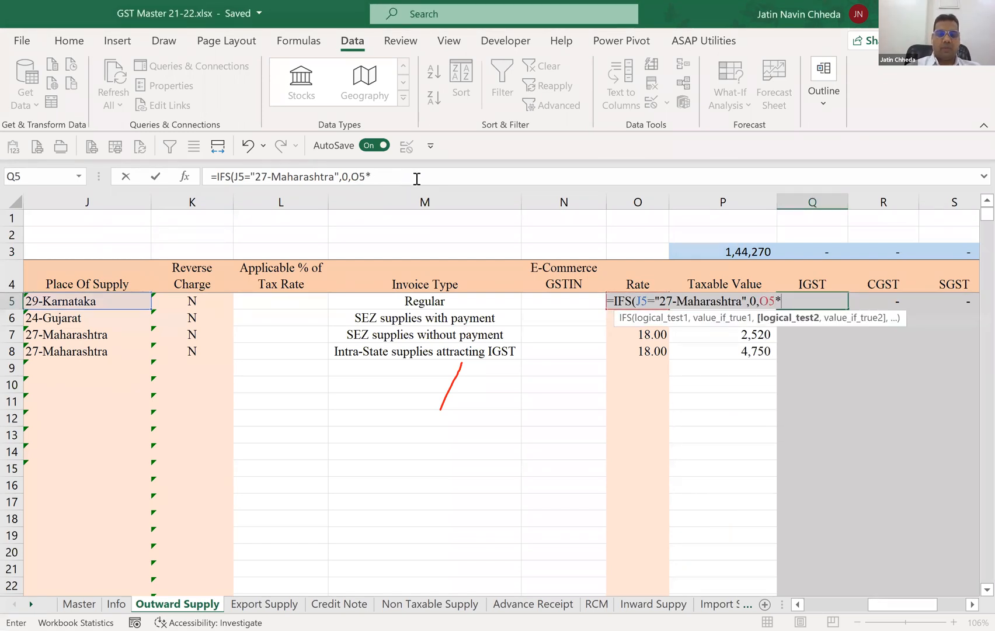
type("P5")
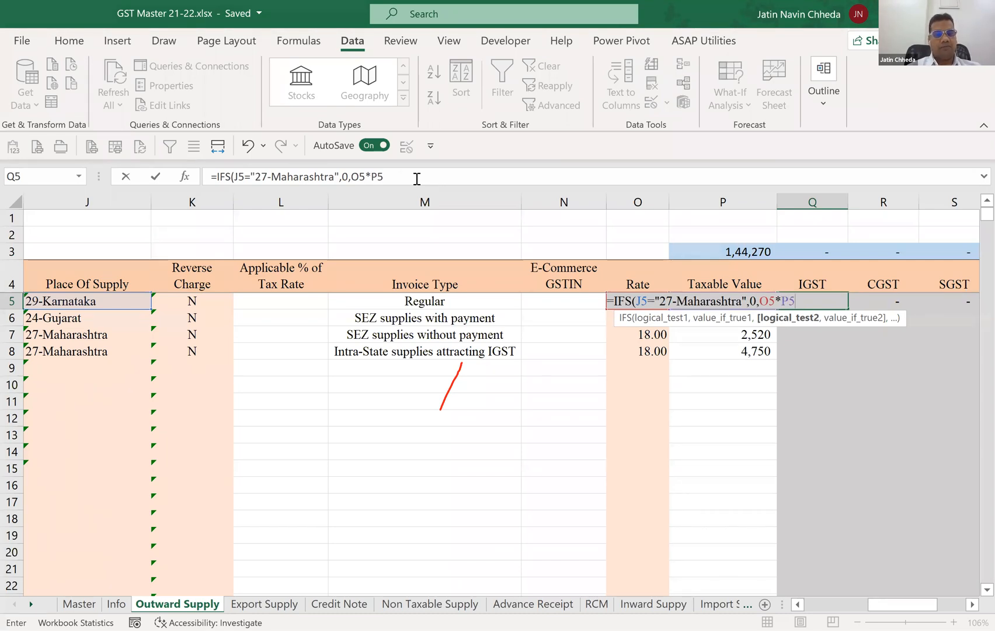
type(")")
key("Return")
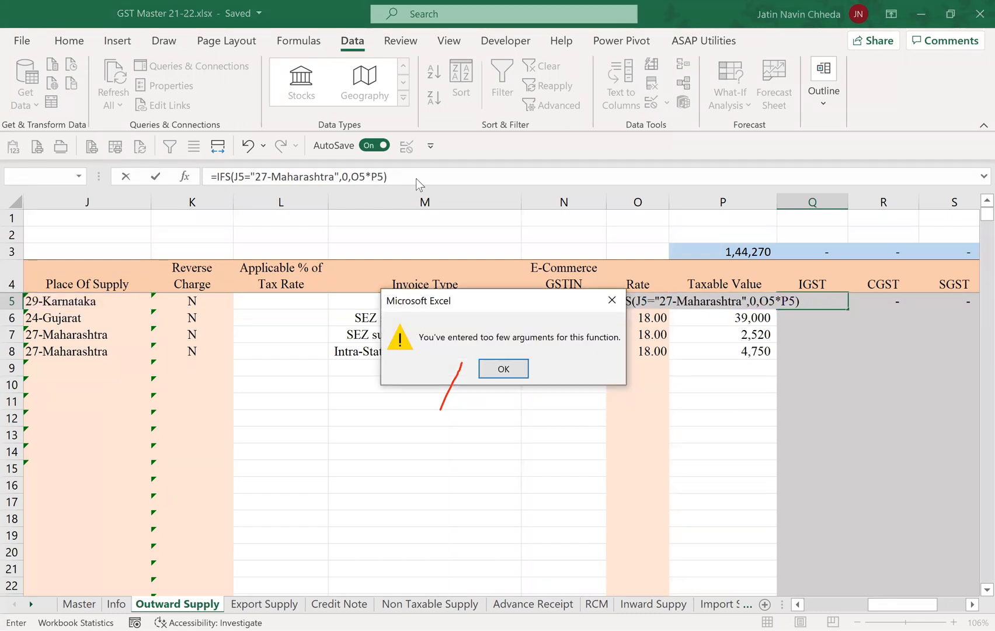
key("Return")
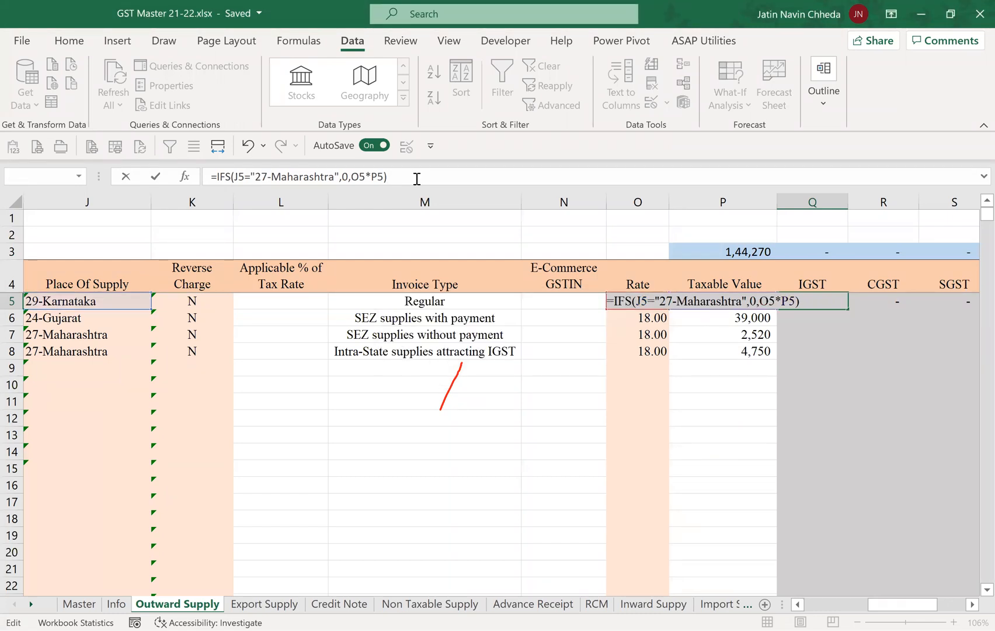
Insert True as the second condition before O5*P5, so Q5 holds =IFS(J5="27-Maharashtra",0,True,O5*P5).
key("BackSpace")
type(",")
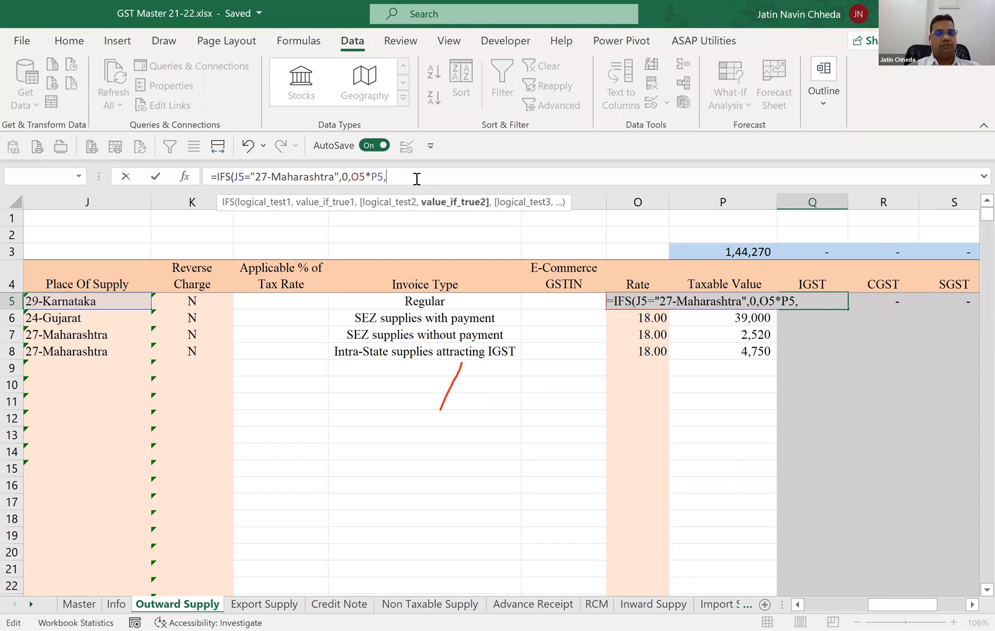
key("Left")
key("Left")
key("Left")
key("Left")
key("Left")
key("Left")
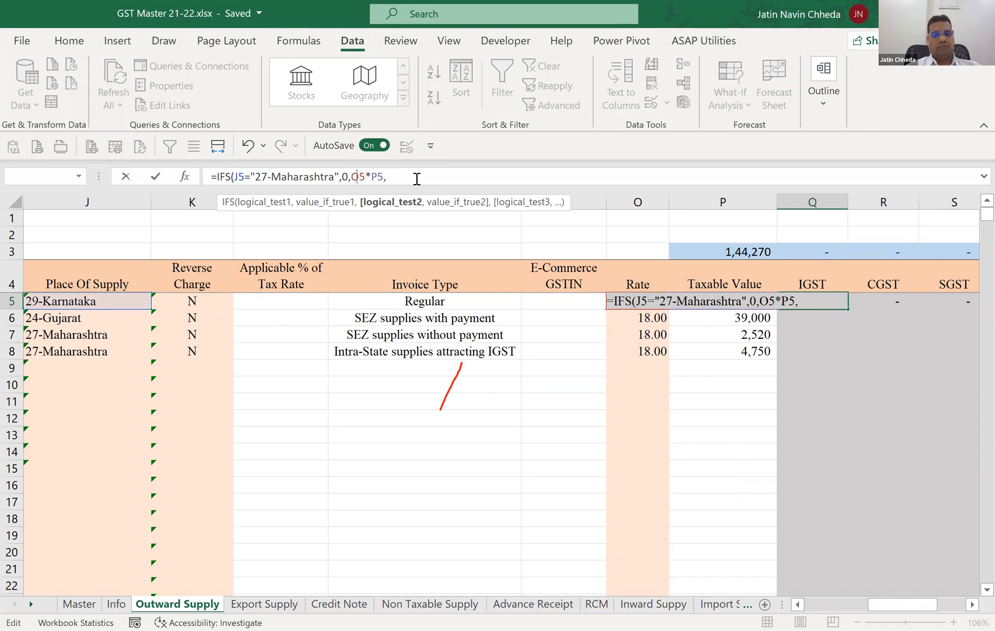
type("True,")
key("Right")
key("Right")
key("Right")
key("Right")
key("Right")
key("Right")
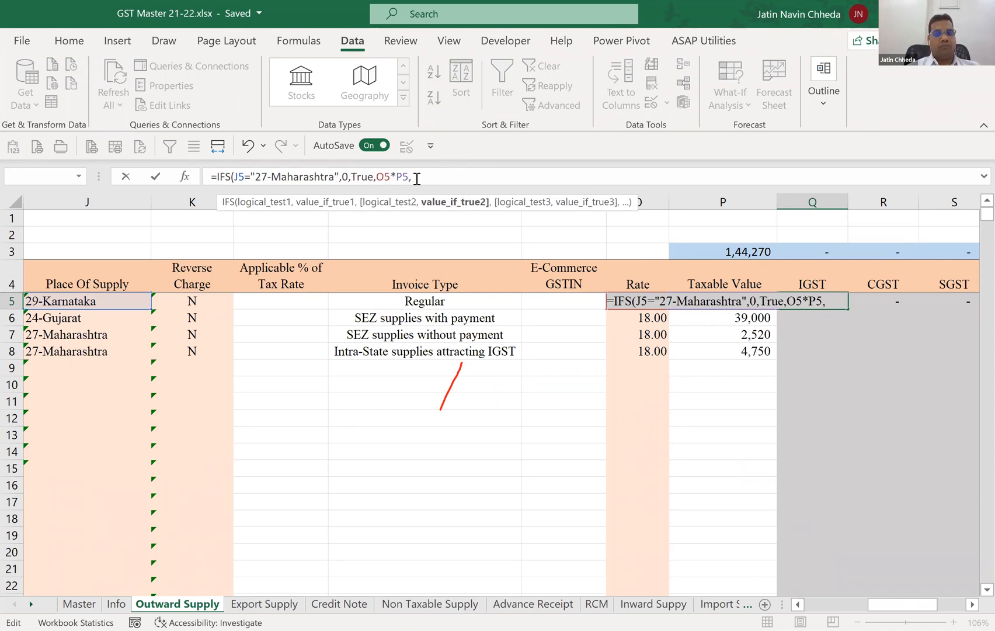
key("BackSpace")
type(")")
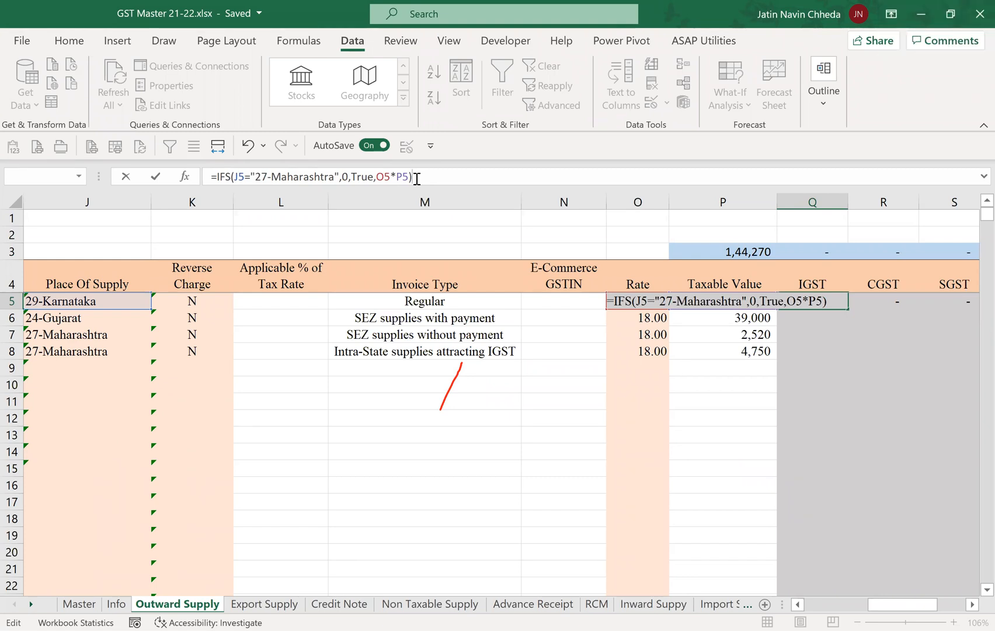
key("Return")
Enter the IGST formula and change the state code at the start of the recipient GSTIN in row 5 to 27.
key("Up")
key("Left")
key("Left")
key("Left")
key("Left")
key("Left")
key("Left")
key("Left")
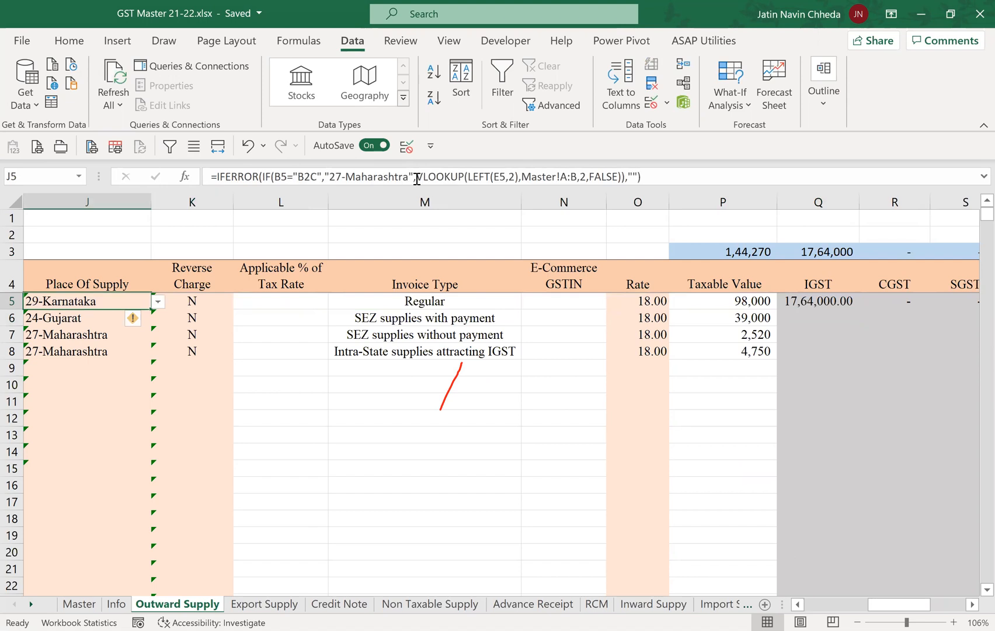
key("Left")
key("Left")
key("Left")
key("Left")
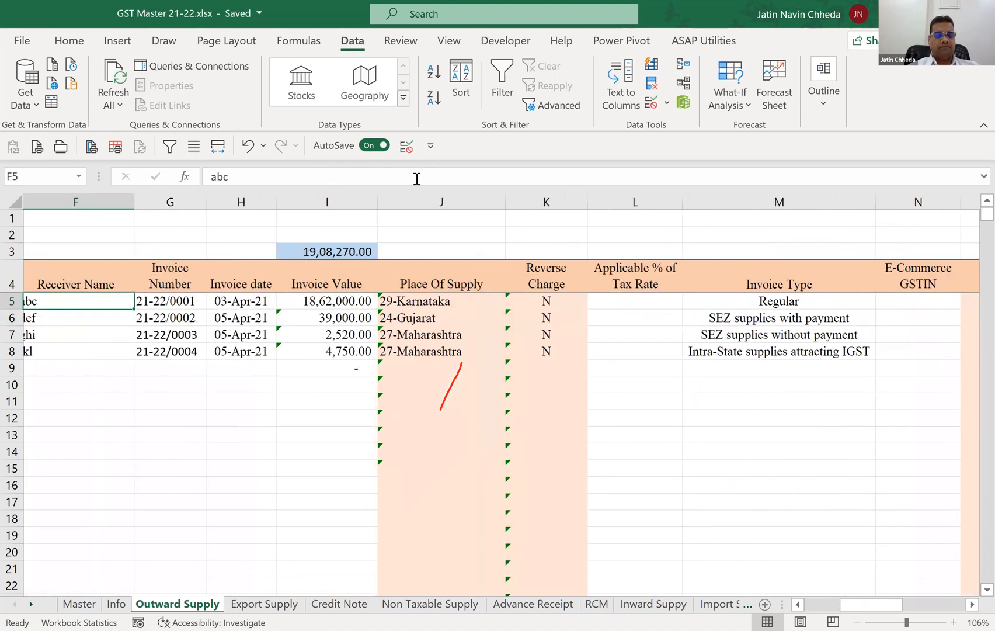
key("Left")
key("F2")
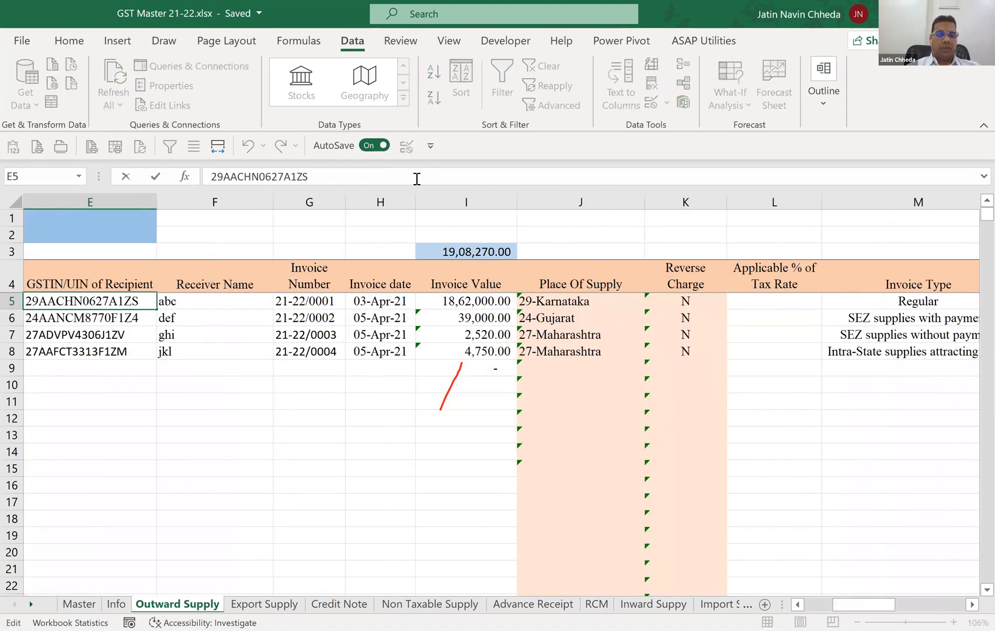
key("shift+Right")
type("7")
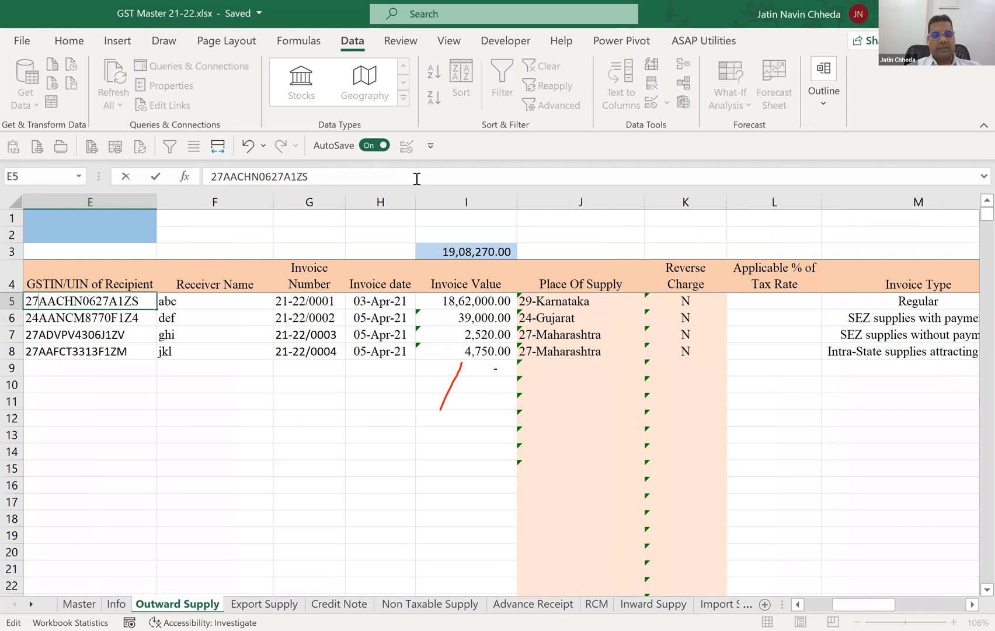
key("ctrl+Return")
Check the Place Of Supply, Taxable Value and IGST cells in row 5 against the changed state code.
key("Right")
key("Right")
key("Right")
key("Right")
key("Right")
key("Right")
key("Right")
key("Right")
key("Right")
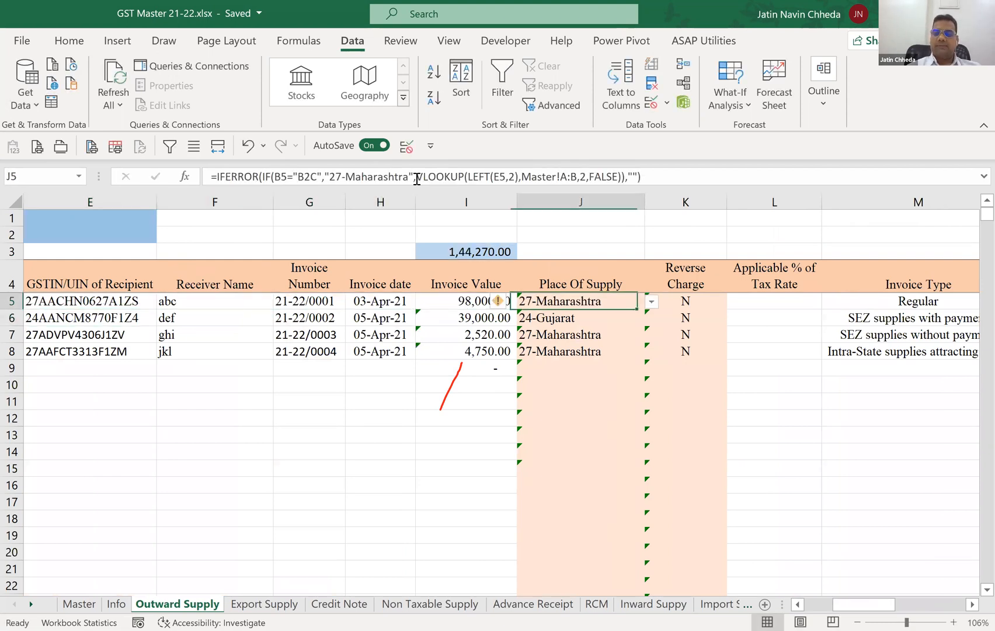
key("Right")
key("Right")
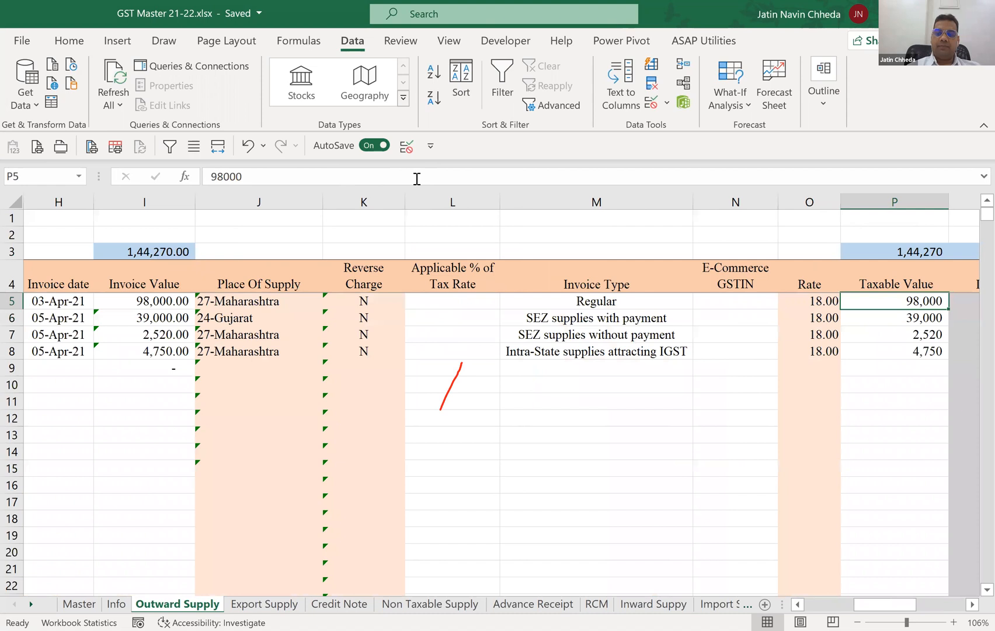
key("Right")
Set the Invoice Type in row 5 to SEZ supplies with payment.
key("Left")
key("Left")
key("Left")
key("Left")
key("alt+Down")
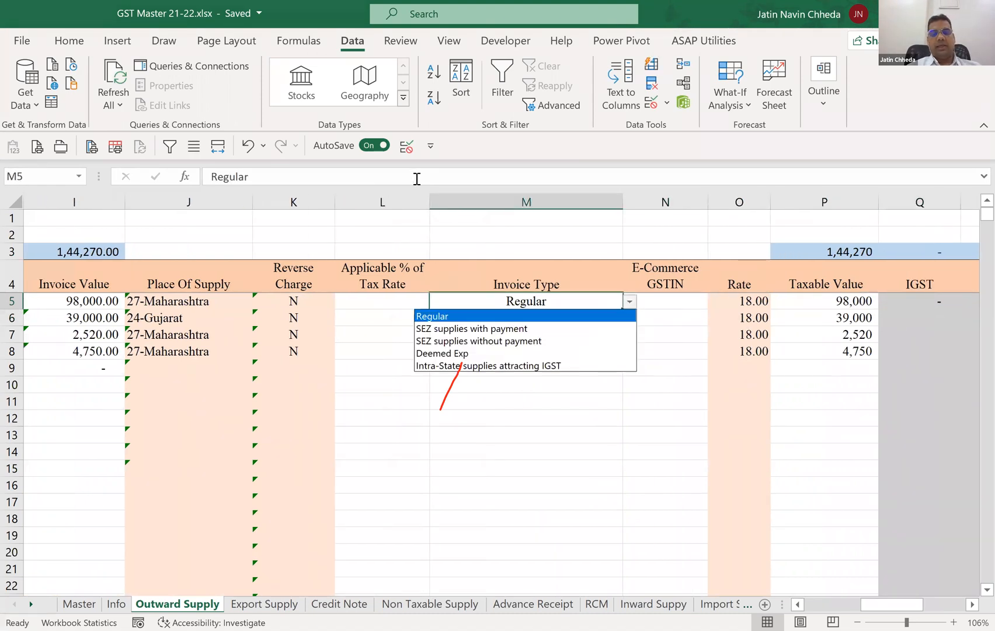
key("Down")
key("Return")
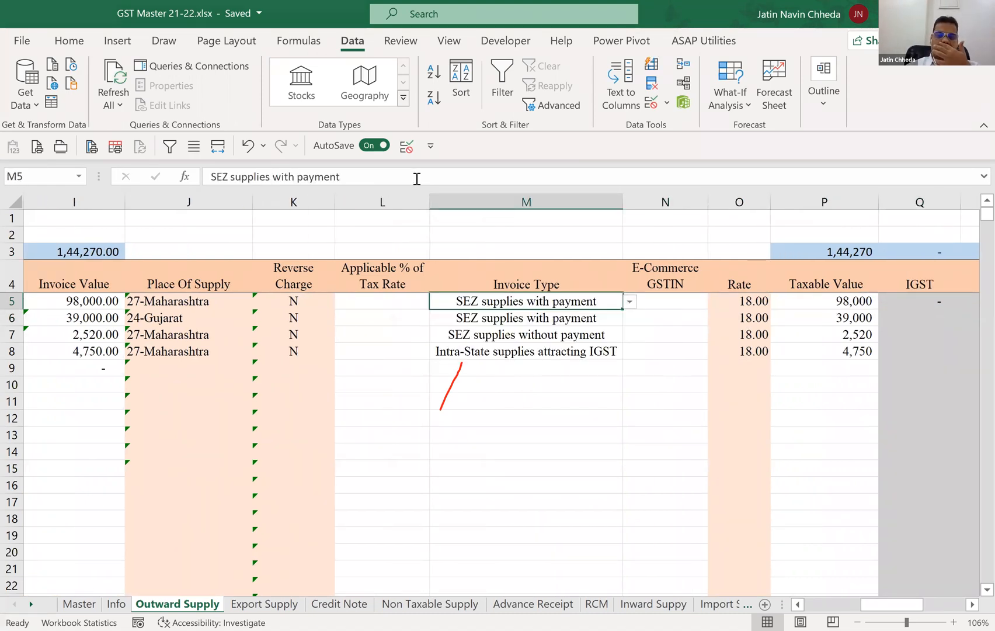
Review the IGST formula in Q5 along with the E-Commerce GSTIN, Rate and Taxable Value cells of row 5.
key("Right")
key("Right")
key("Right")
key("Right")
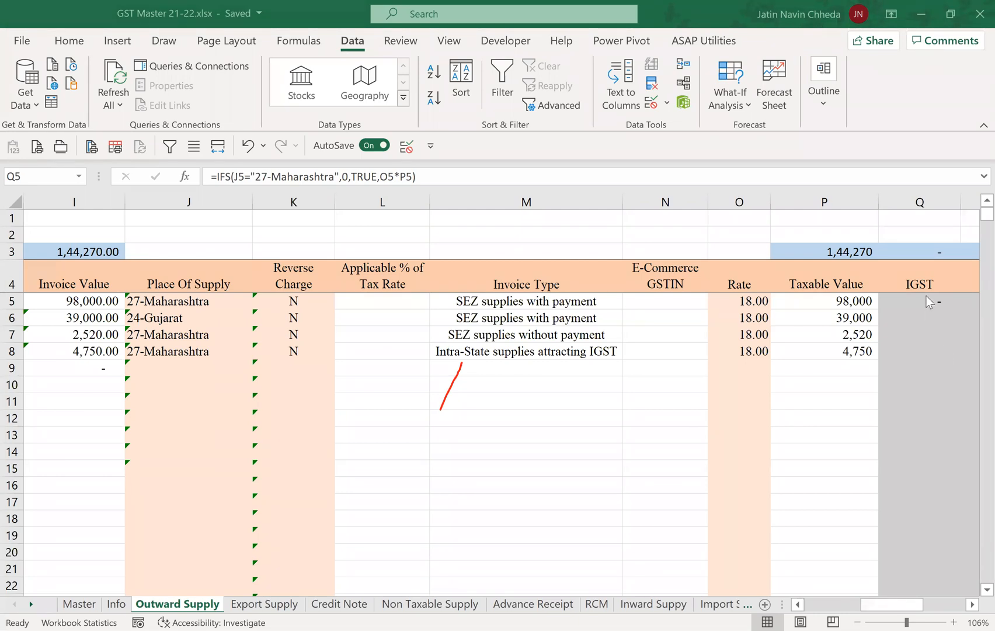
left_click(594, 282)
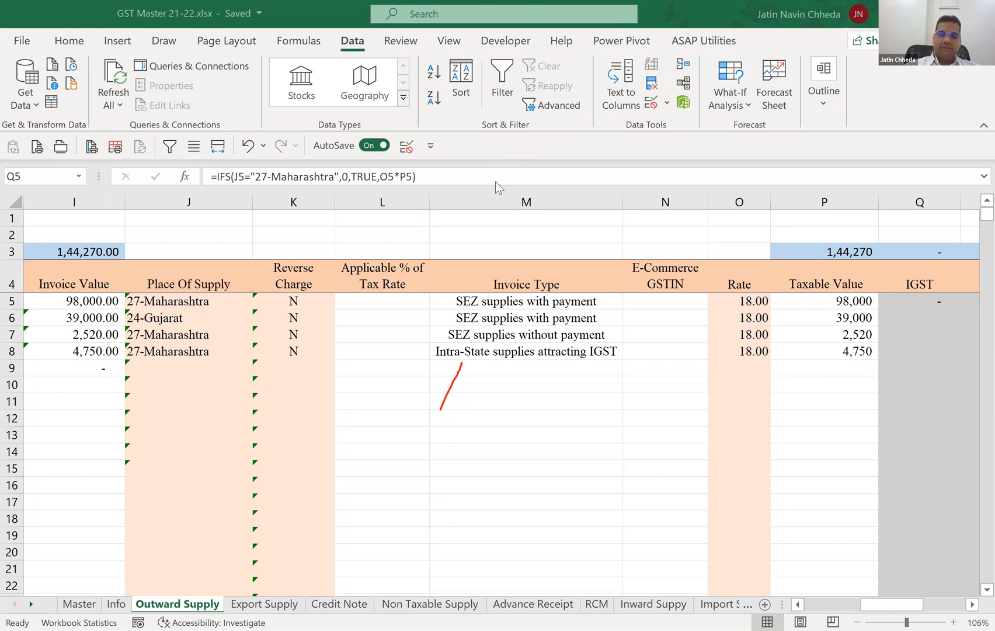
left_click(492, 131)
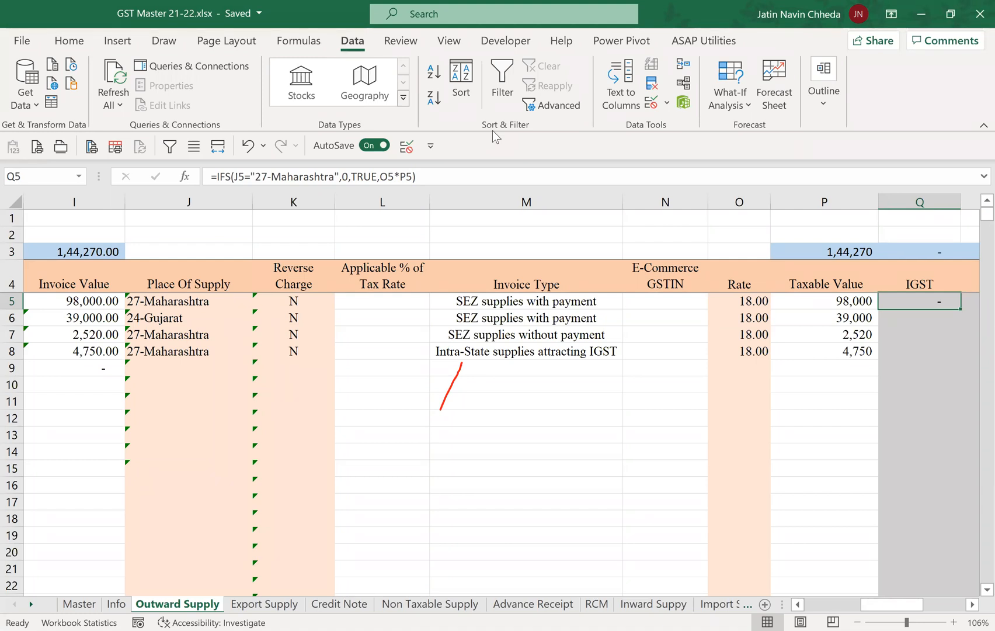
key("Left")
key("Left")
key("Left")
key("Left")
key("Left")
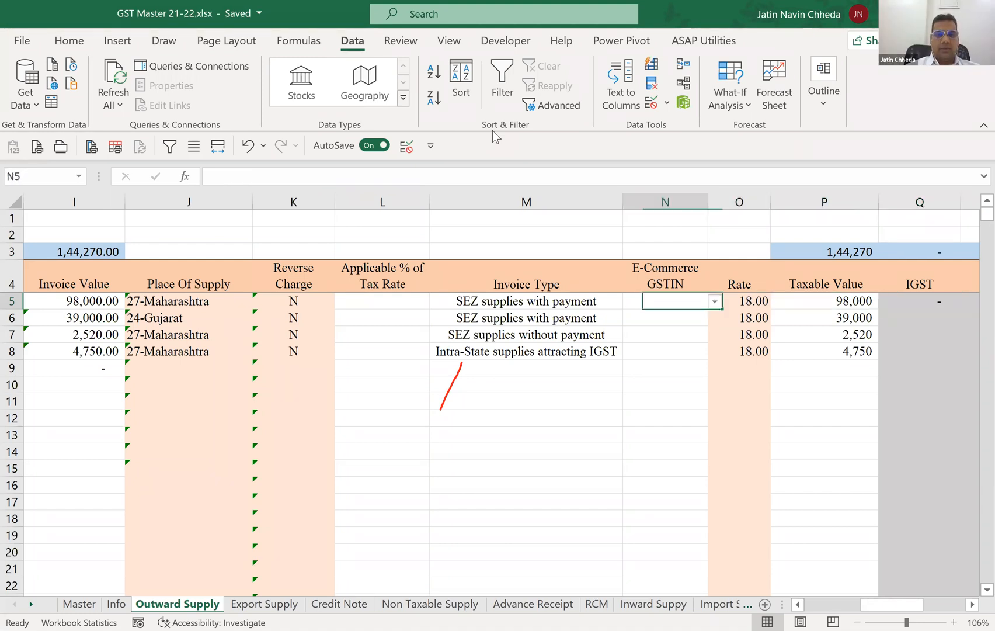
key("Right")
key("Right")
key("Right")
key("Right")
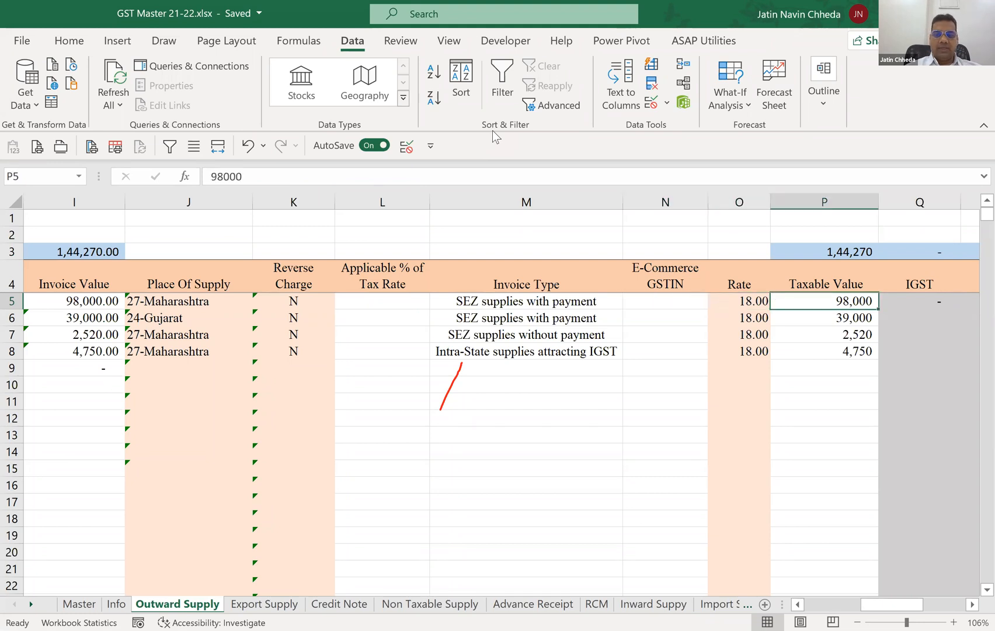
Copy the text SEZ supplies with payment from the Invoice Type cell M5.
key("Left")
key("Left")
key("Left")
key("F2")
key("shift+Home")
key("ctrl+c")
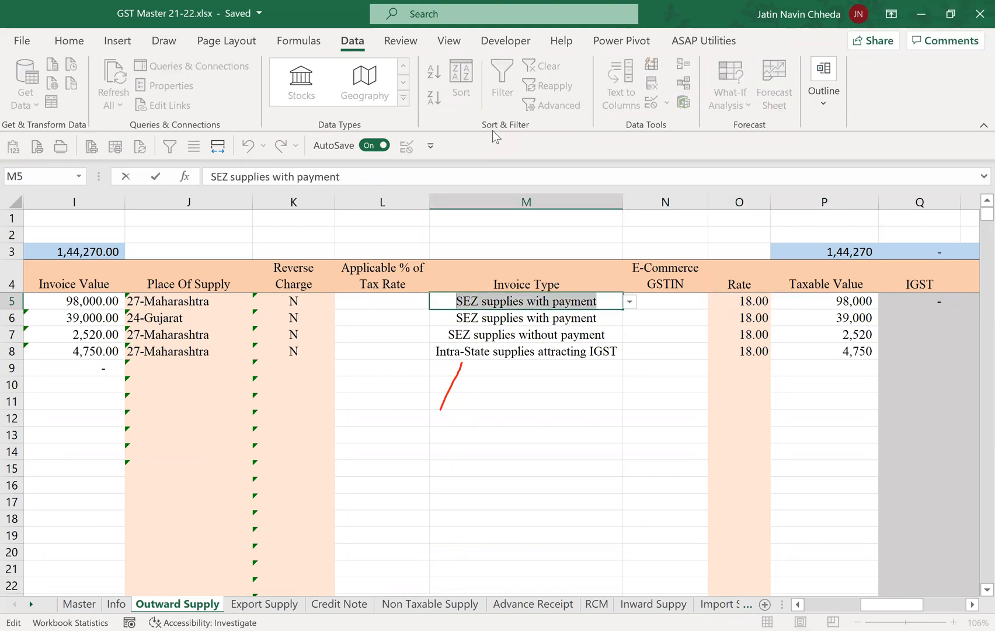
key("Tab")
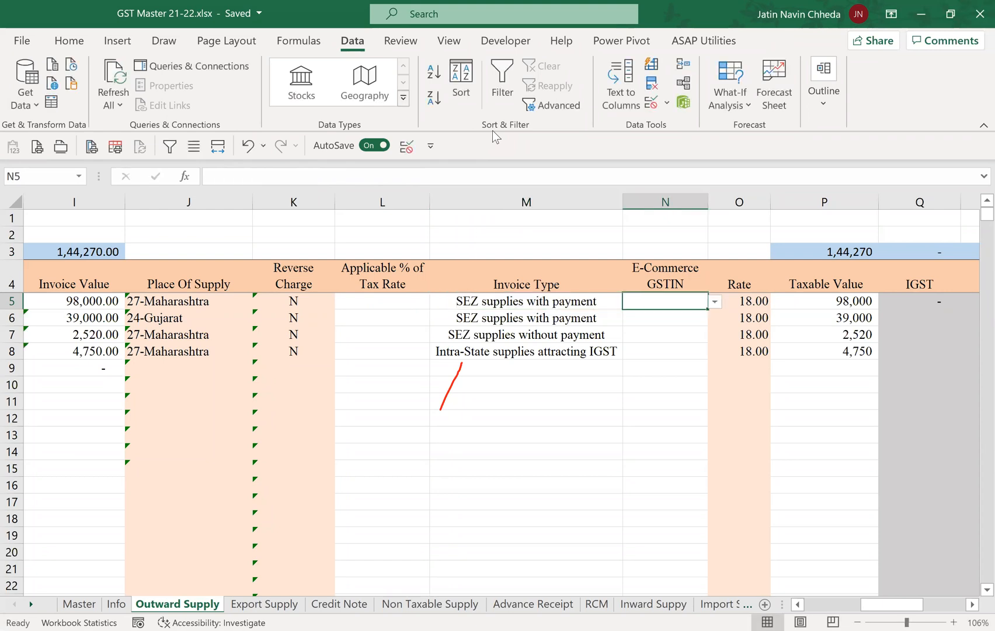
Remove the Maharashtra condition, its 0 result and TRUE from the IFS formula in Q5, keeping only O5*P5 as an argument.
key("Right")
key("Right")
key("Right")
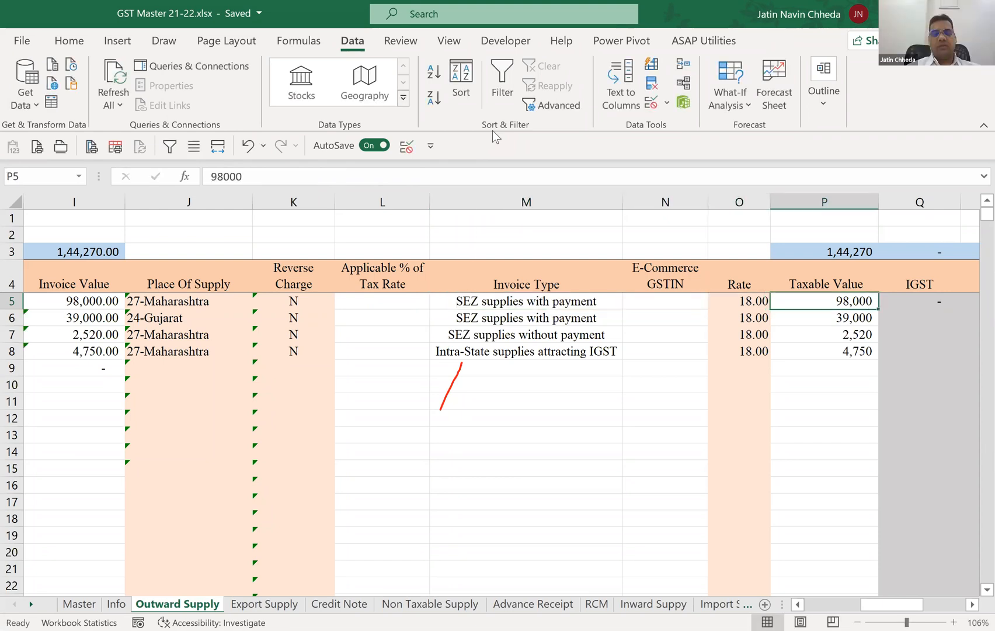
key("F2")
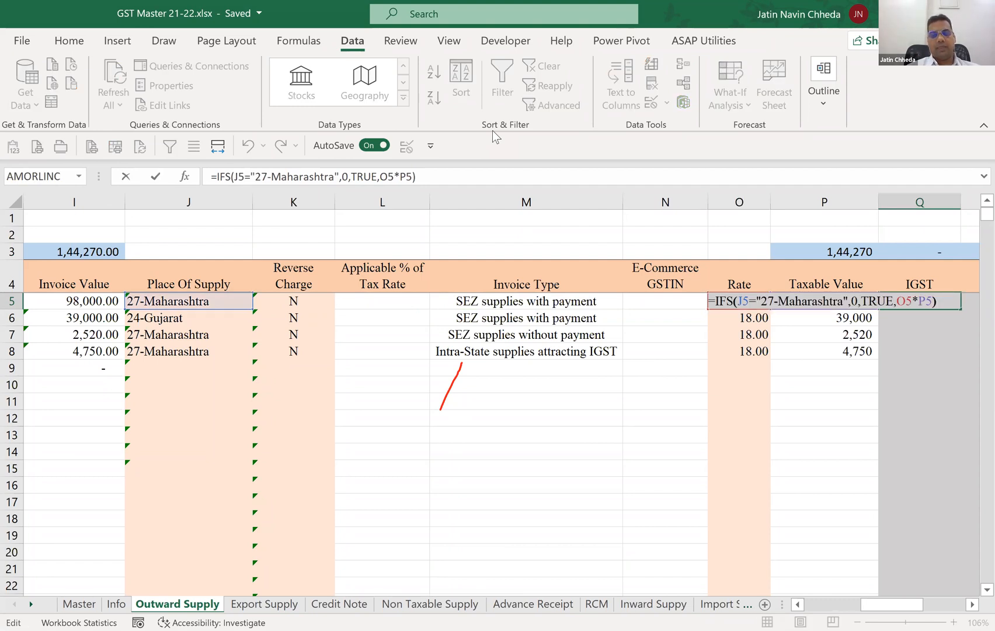
key("Left")
key("Left")
key("Left")
key("Left")
key("Left")
key("Left")
key("Left")
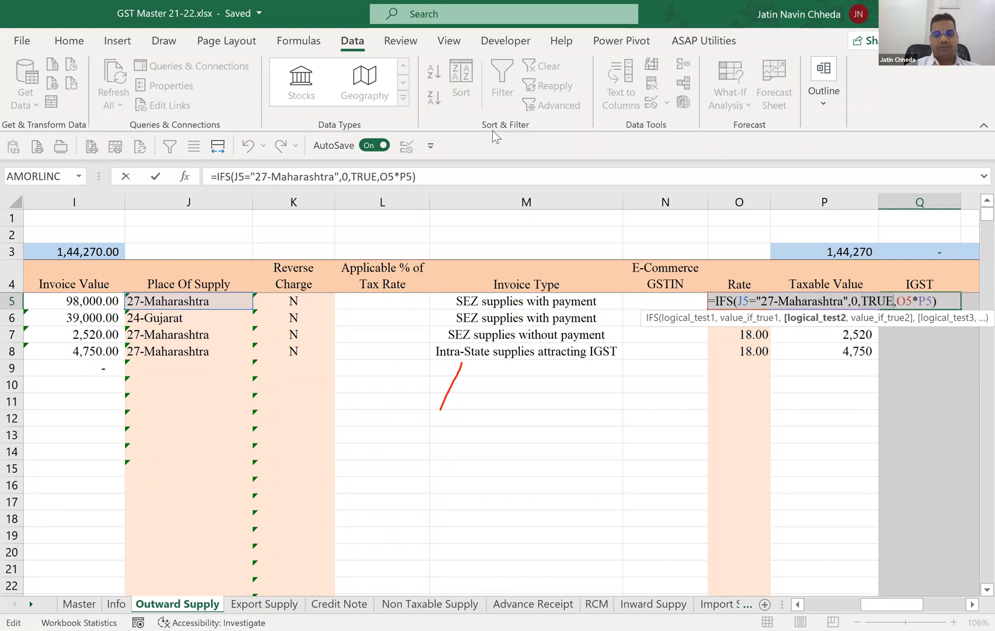
key("BackSpace")
key("BackSpace")
key("BackSpace")
key("BackSpace")
key("BackSpace")
key("BackSpace")
key("BackSpace")
key("BackSpace")
key("BackSpace")
key("BackSpace")
key("BackSpace")
key("BackSpace")
key("BackSpace")
key("BackSpace")
key("BackSpace")
key("BackSpace")
key("BackSpace")
key("BackSpace")
key("BackSpace")
key("BackSpace")
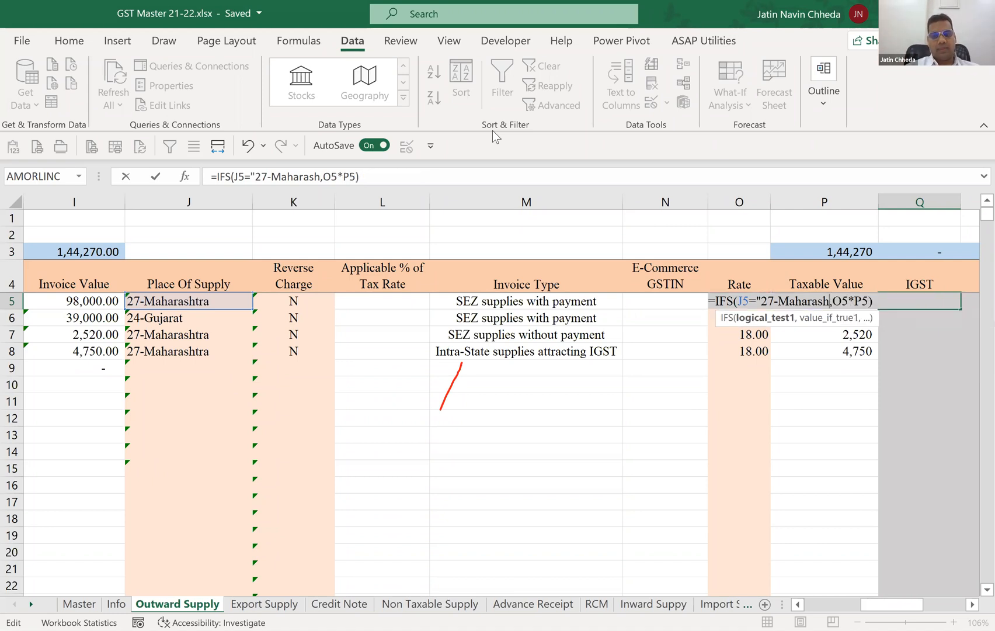
key("BackSpace")
key("BackSpace")
key("BackSpace")
key("BackSpace")
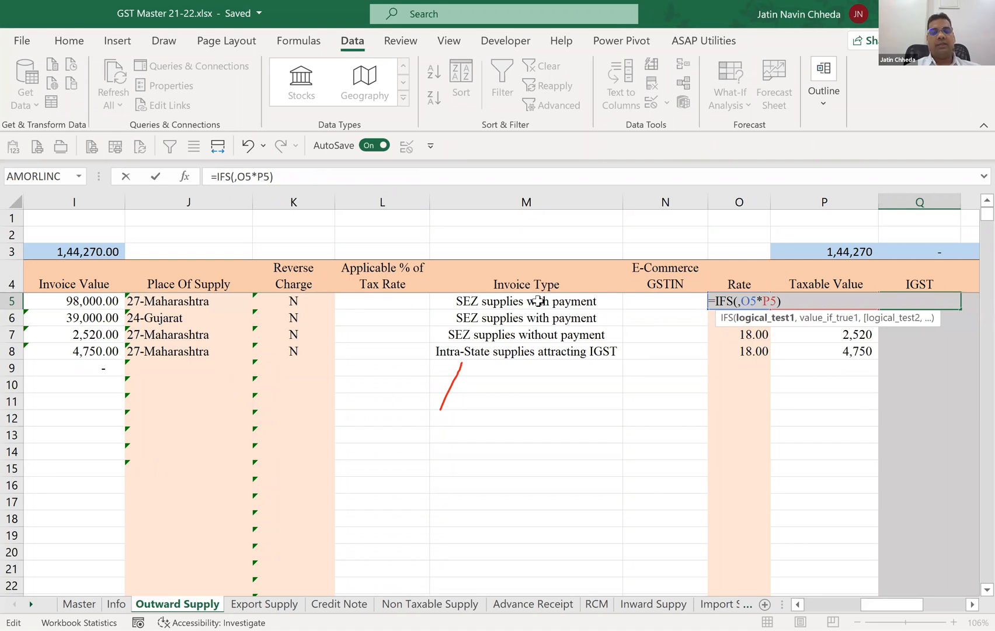
Insert M5="SEZ supplies with payment" as the first condition of Q5's IFS formula and append % to P5.
left_click(518, 302)
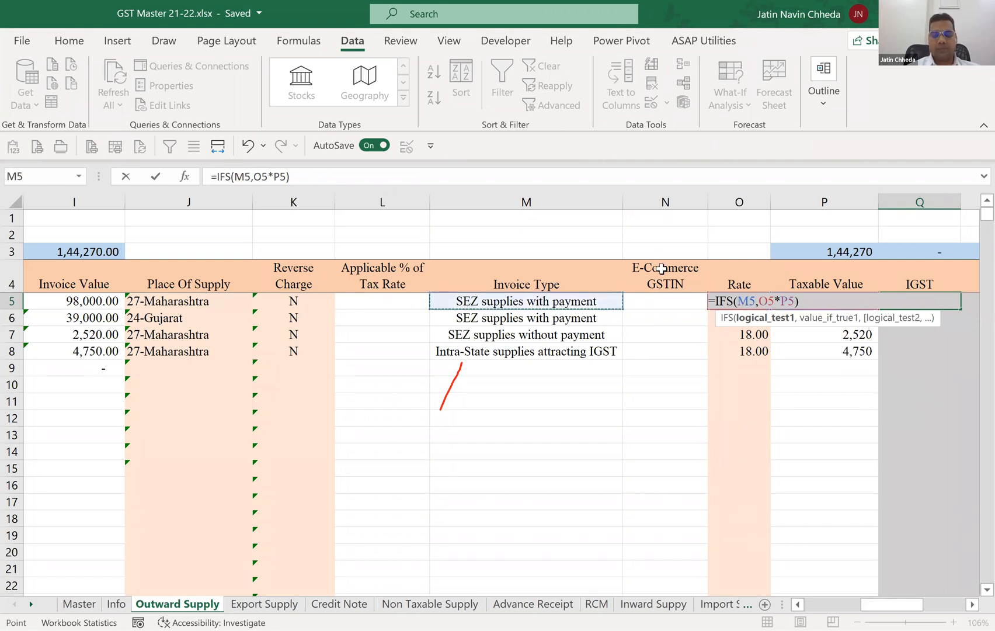
type("=")
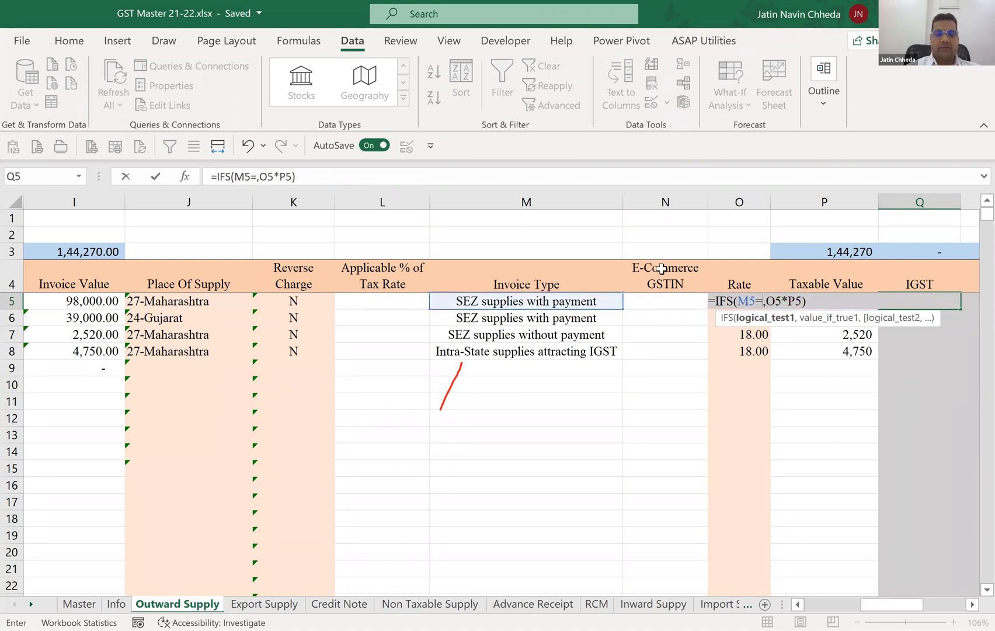
type("\"")
key("ctrl+v")
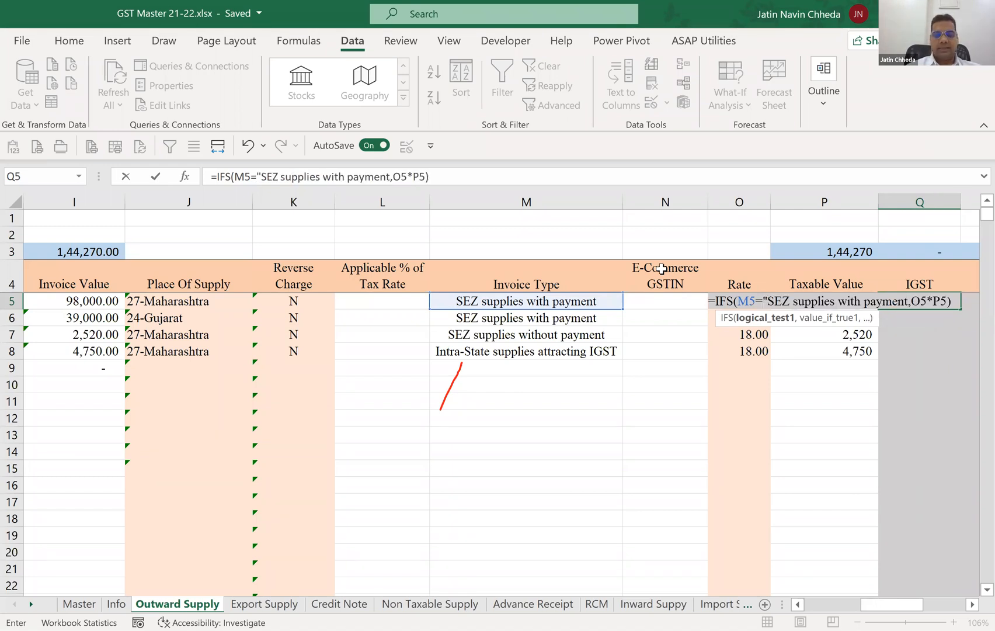
type("\"")
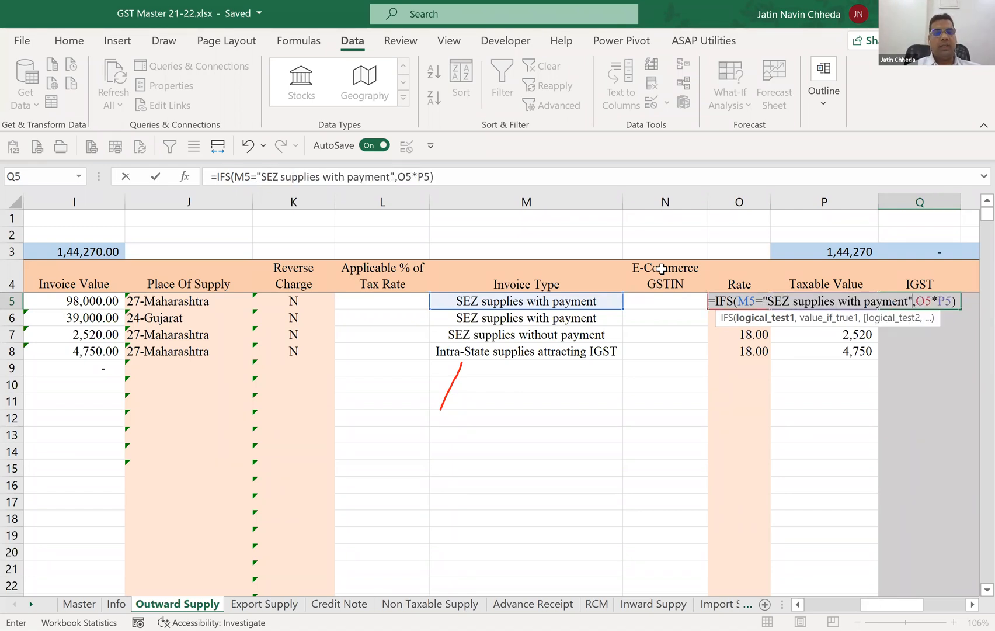
left_click(430, 176)
type("%")
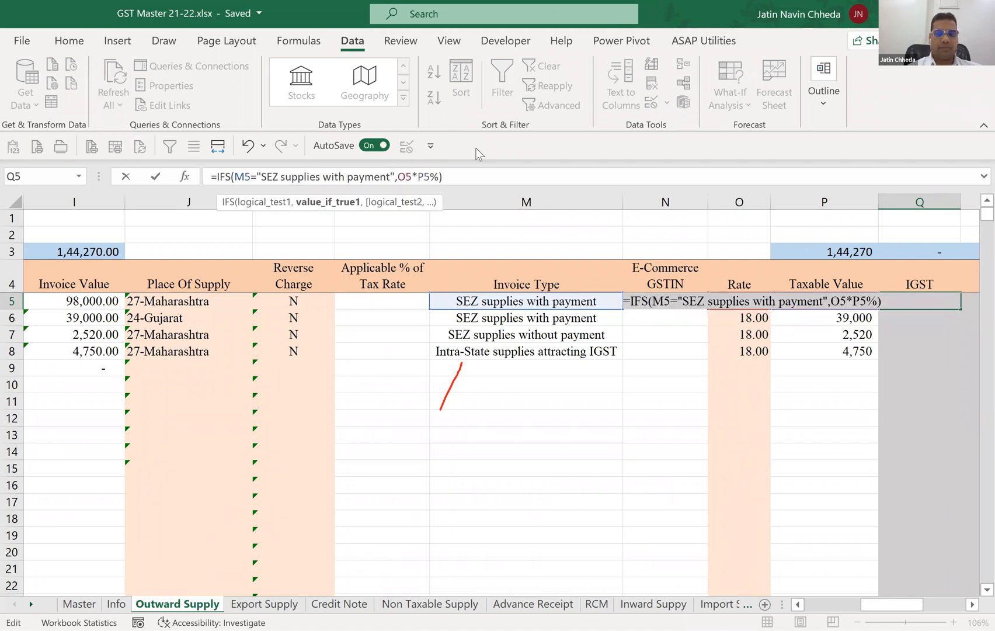
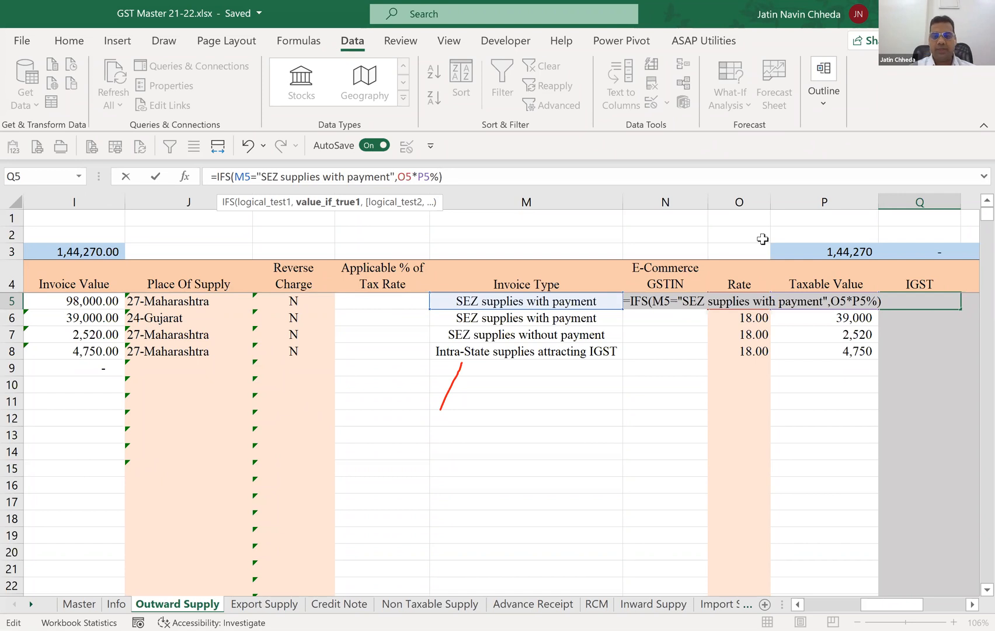
Commit the IFS formula in Q5 and copy the text SEZ supplies without payment from Invoice Type cell M7.
key("Return")
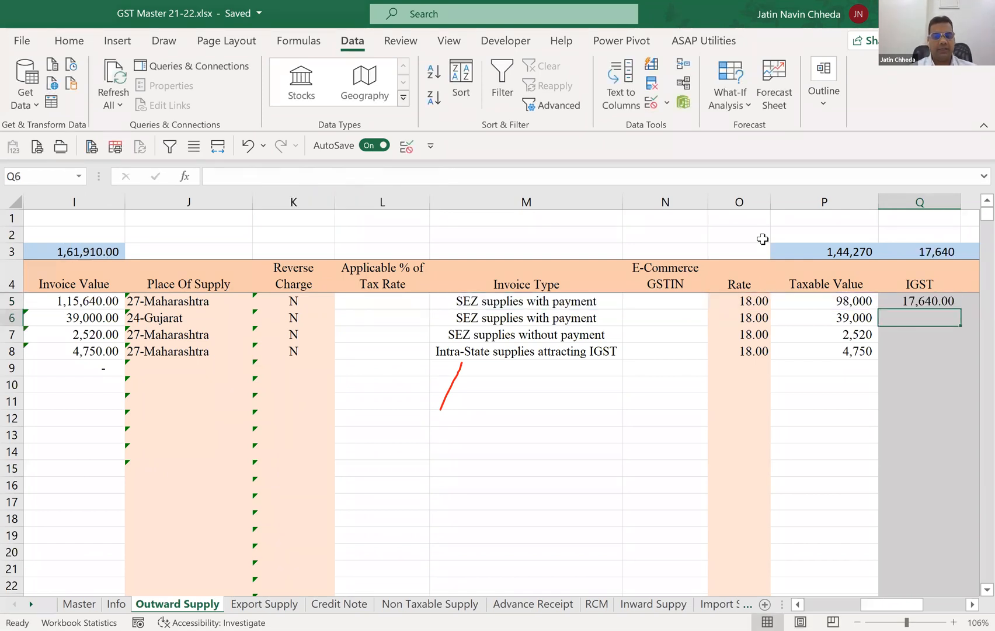
key("Left")
key("Left")
key("Left")
key("Left")
key("Down")
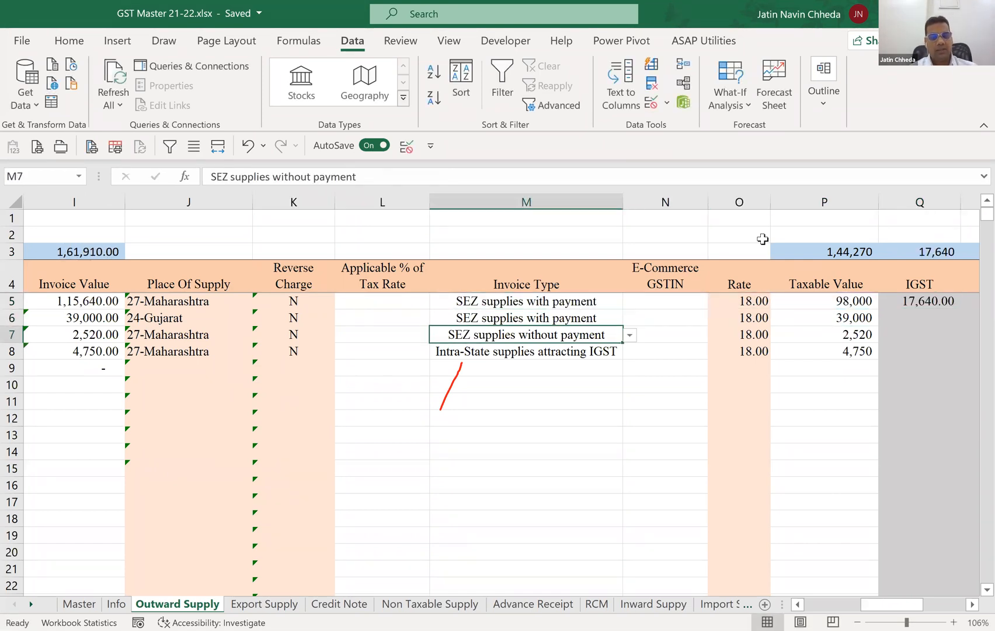
key("F2")
key("shift+Home")
key("ctrl+c")
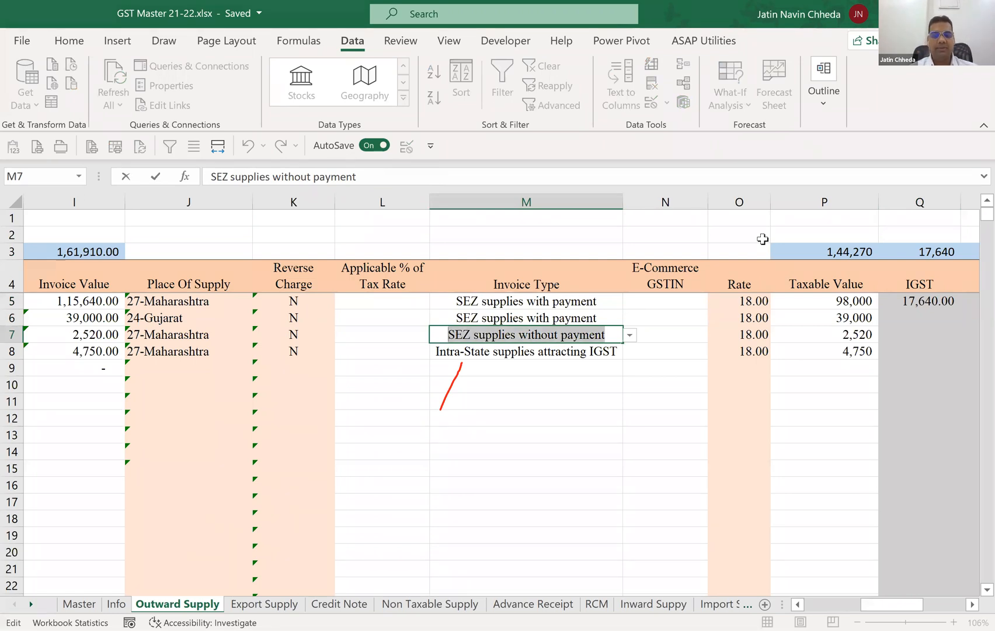
key("Escape")
Add M5="SEZ supplies without payment" as the second condition of the IFS formula in Q5.
key("Up")
key("Up")
key("Right")
key("Right")
key("Right")
key("Right")
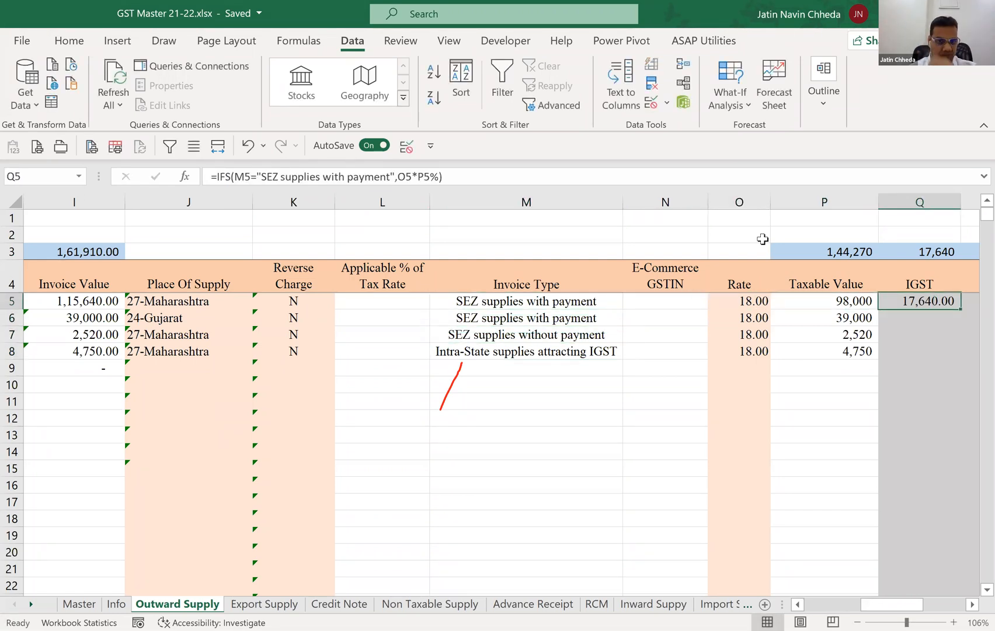
key("F2")
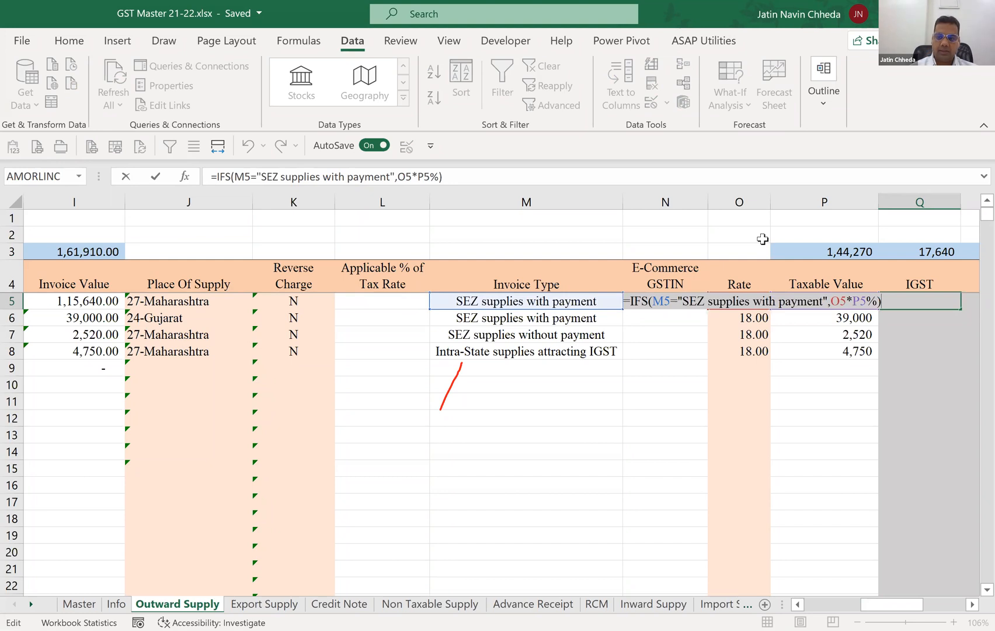
type(",")
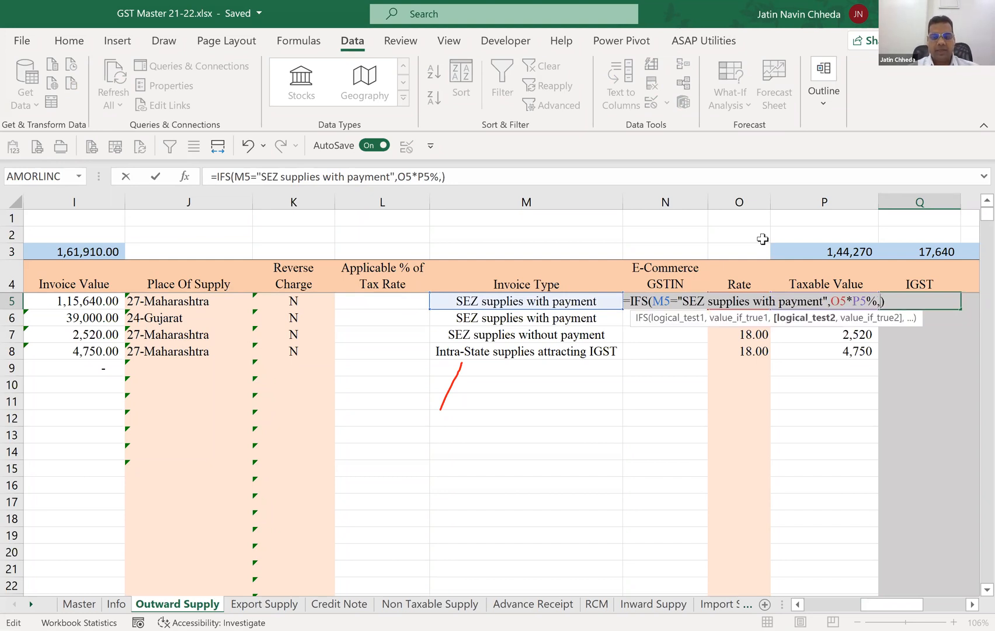
type("M5=")
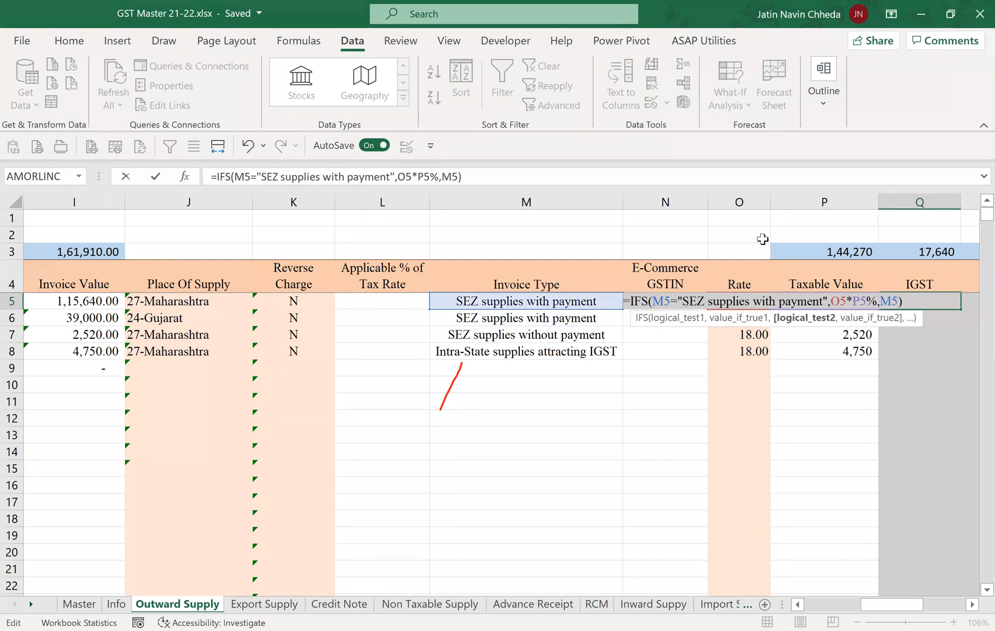
type("\"")
key("ctrl+v")
type("\"")
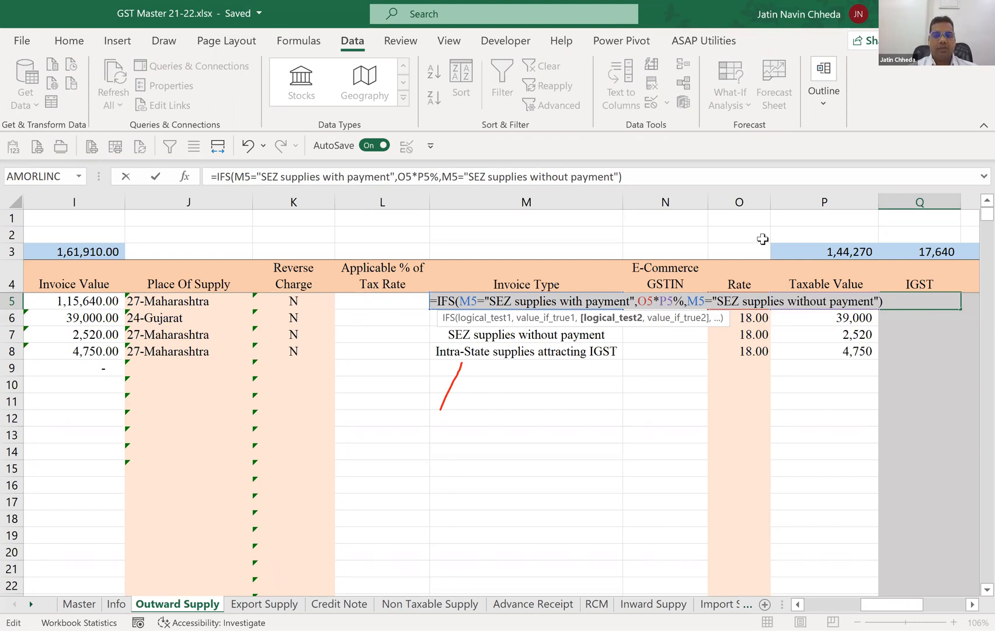
Enter P5*0% as the result for the second condition of Q5's IFS formula and commit it.
type(",")
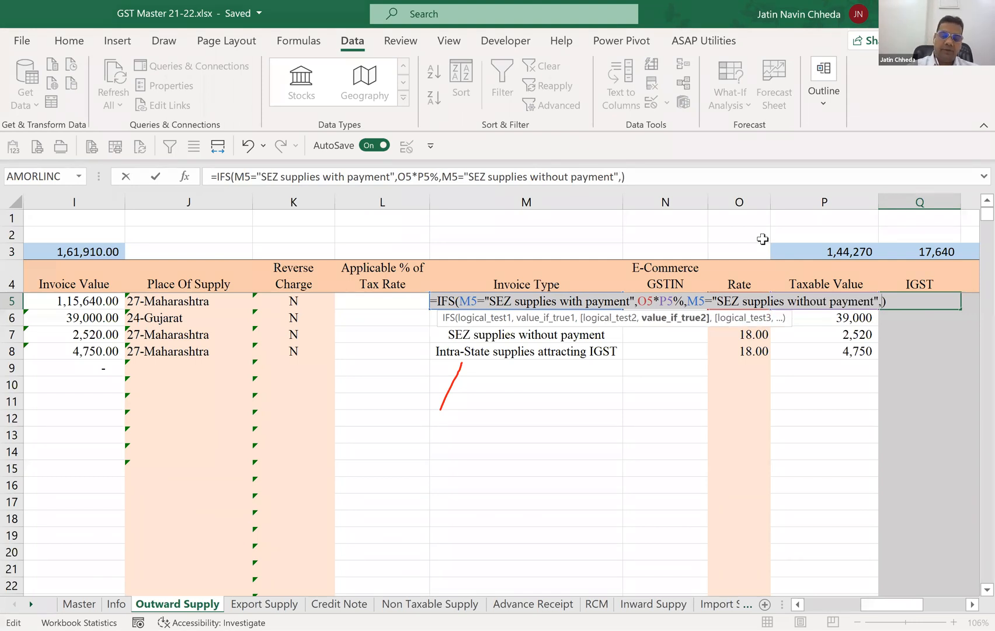
type("P5*")
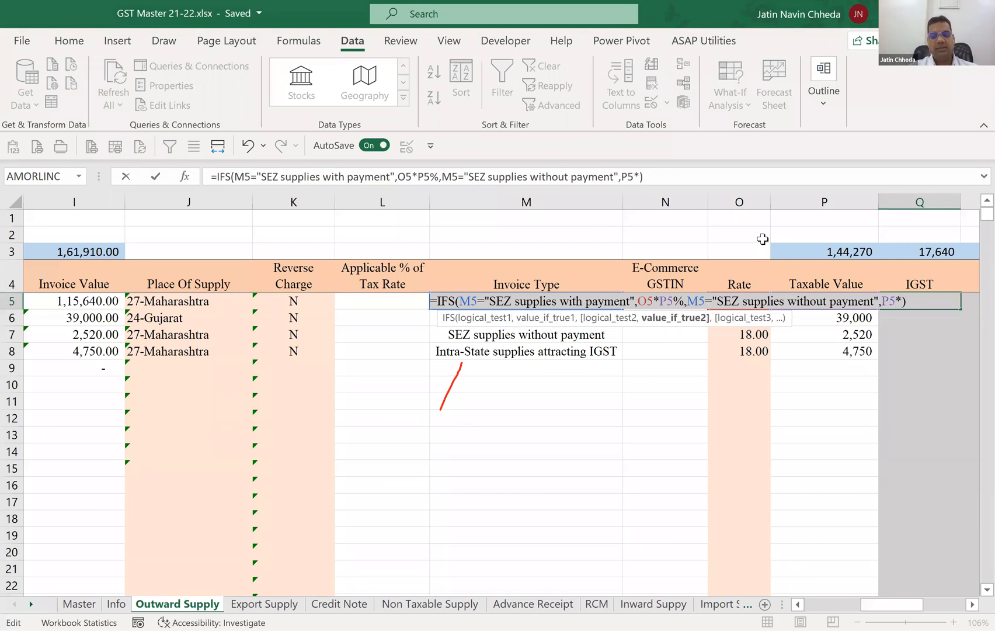
type("0%")
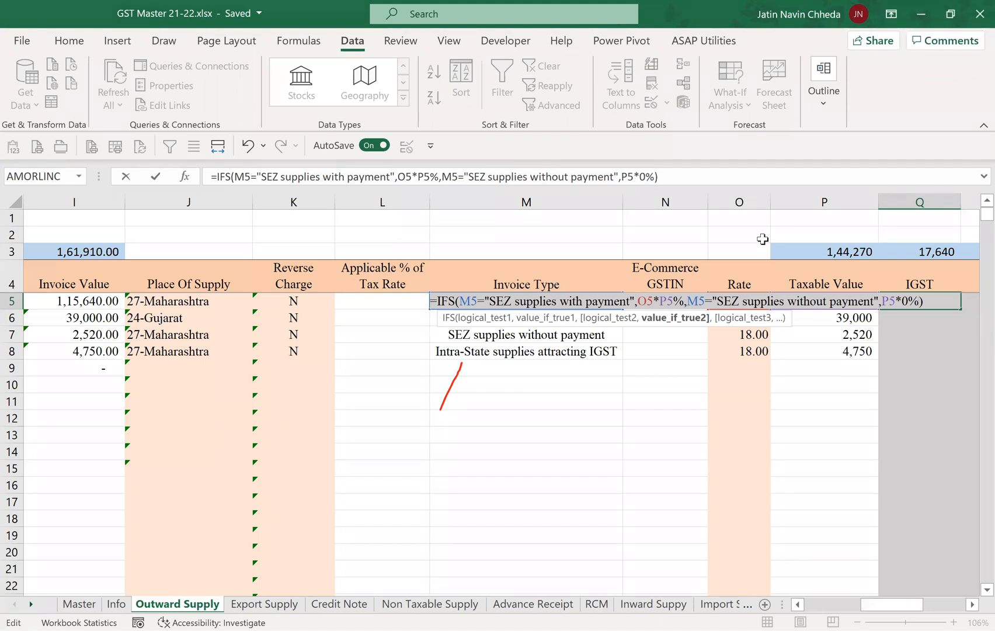
key("Return")
Set the Invoice Type in M5 to SEZ supplies without payment to test the IGST formula.
key("Up")
key("Left")
key("Left")
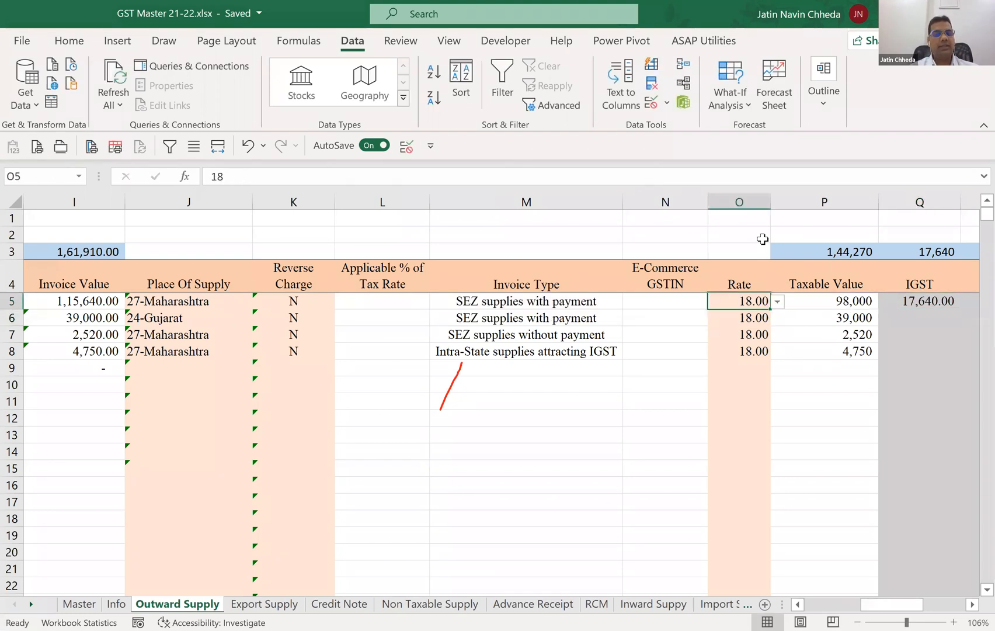
key("Left")
key("Left")
key("alt+Down")
key("Down")
key("Return")
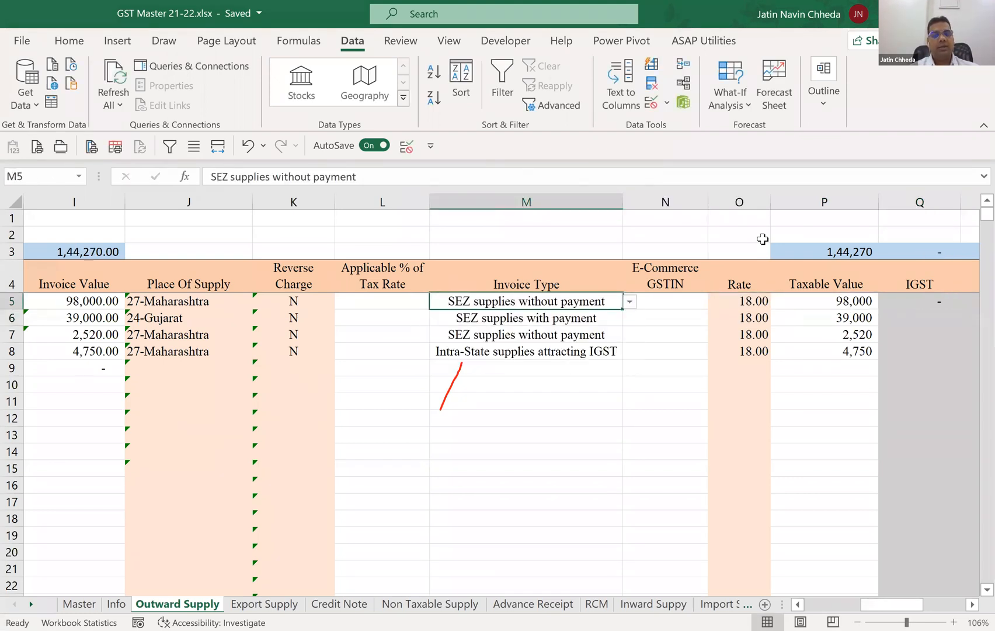
Copy the text Intra-State supplies attracting IGST from Invoice Type cell M8.
key("Down")
key("Down")
key("Down")
key("F2")
key("shift+Home")
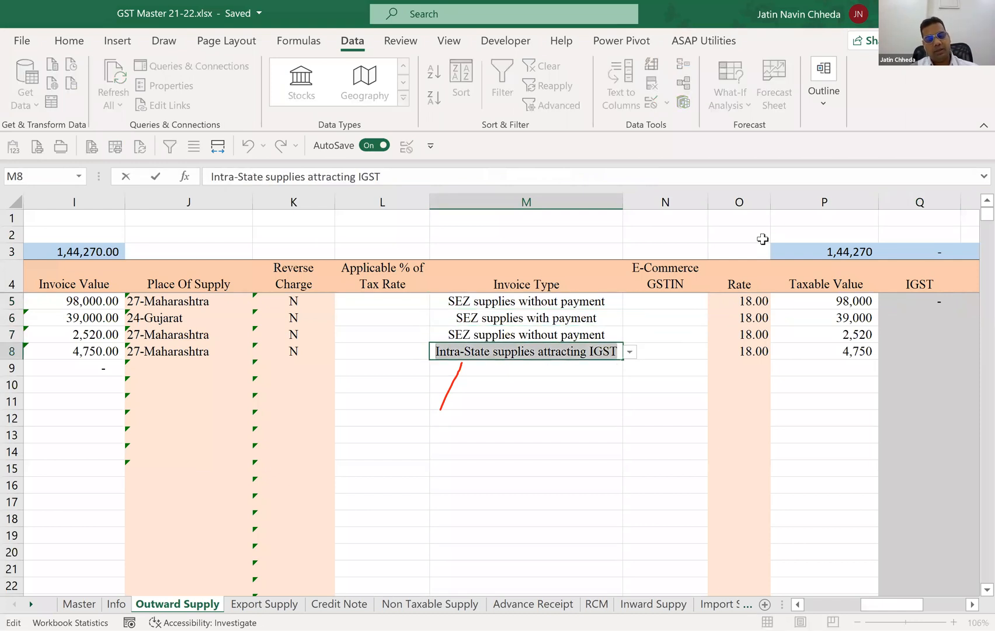
key("Escape")
Add M5="Intra-State supplies attracting IGST" as the third condition of the IFS formula in Q5.
key("Up")
key("Up")
key("Up")
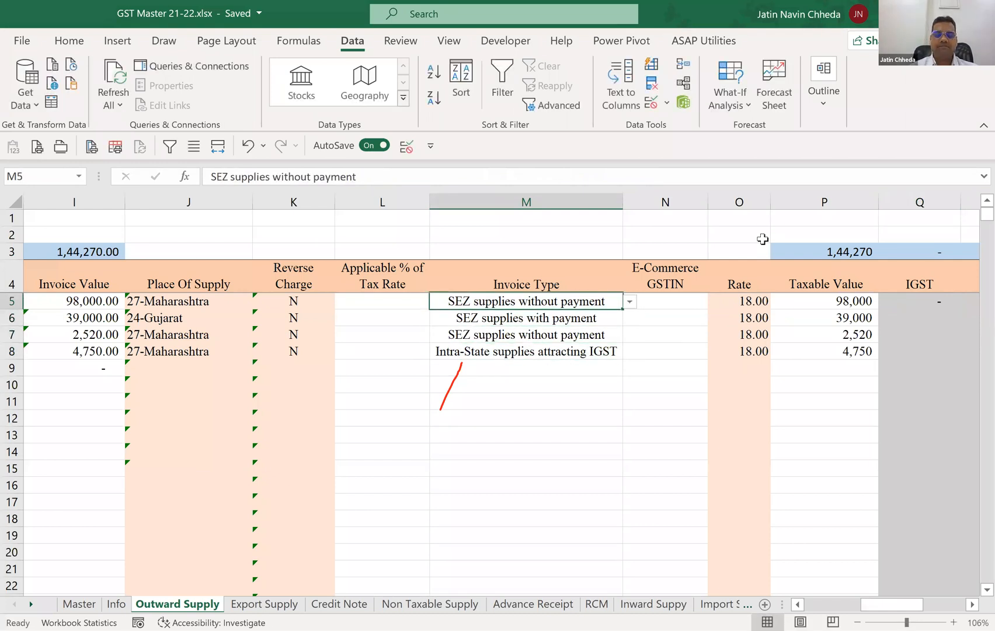
key("Right")
key("Right")
key("Right")
key("Right")
key("F2")
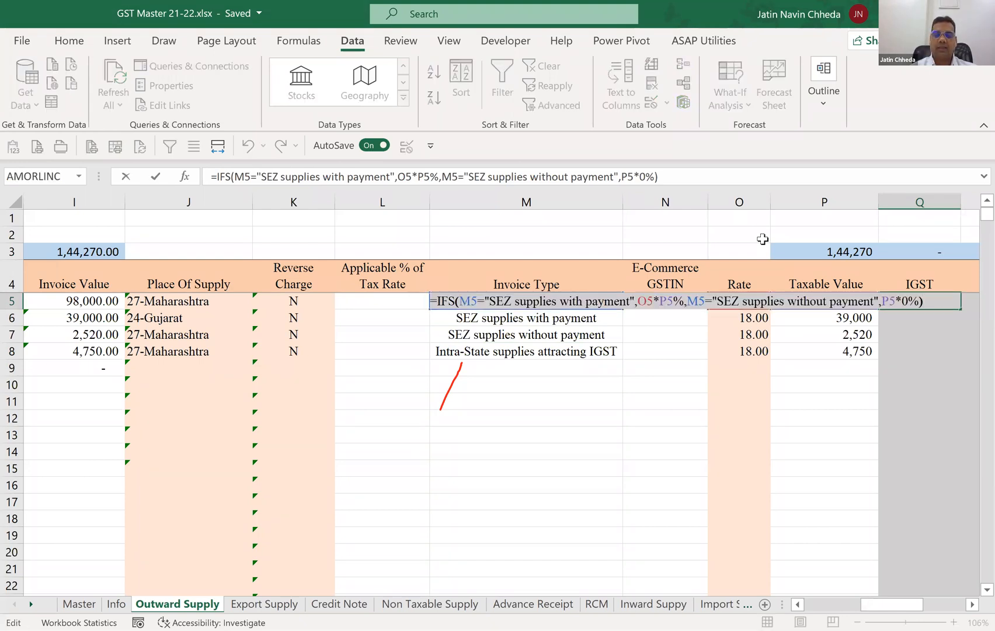
key("Left")
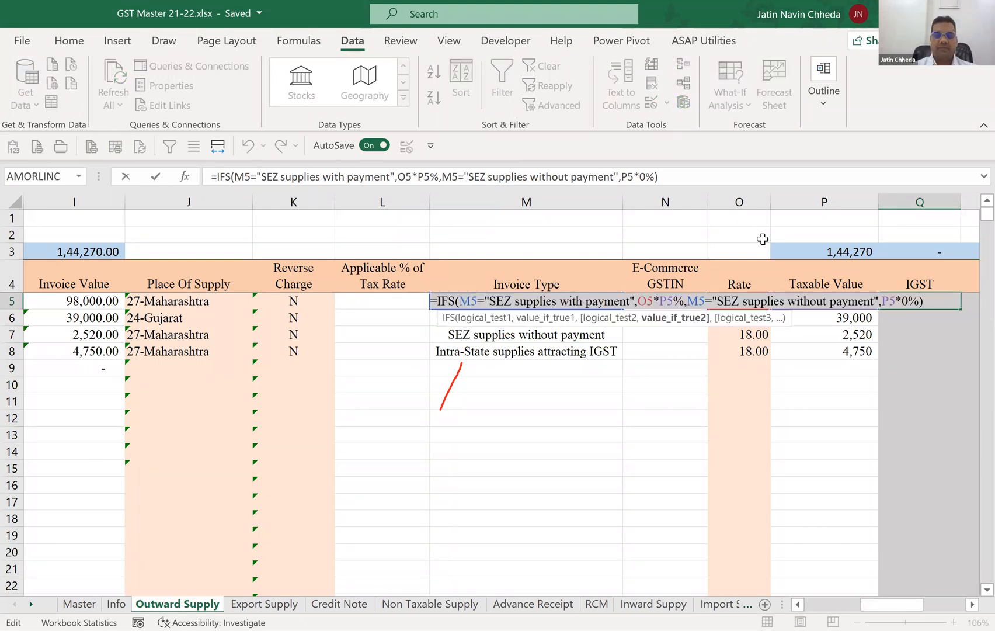
type(",M5")
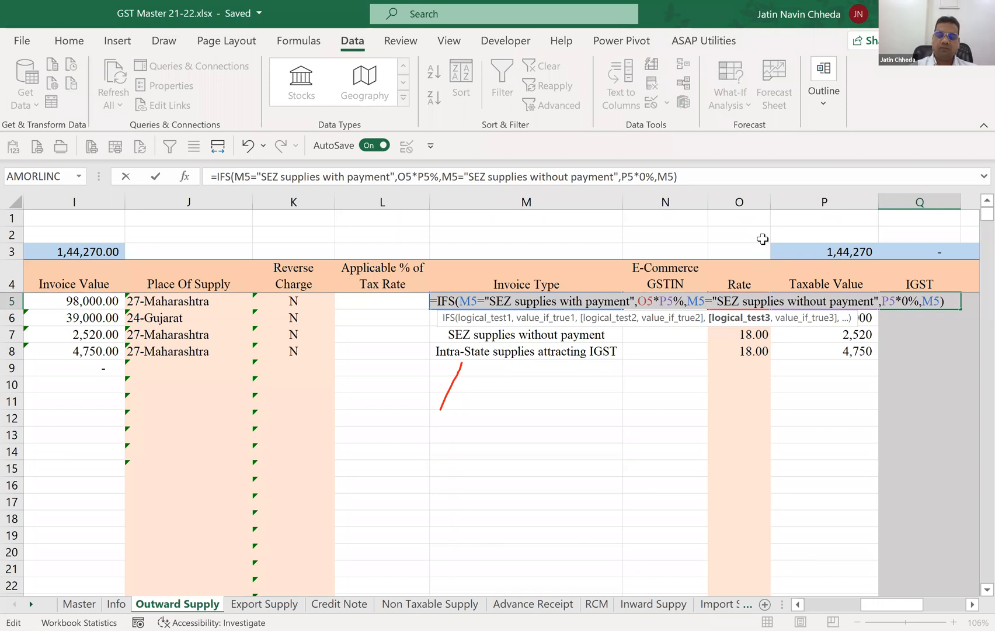
type("=")
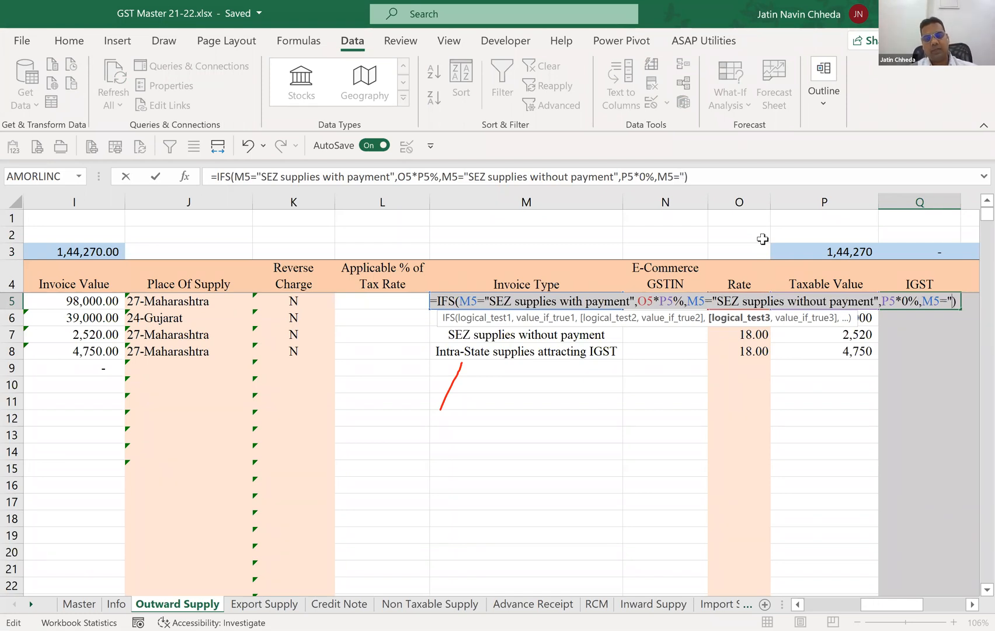
type("\"Intra-State supplies attracting IGST\"")
type("\"")
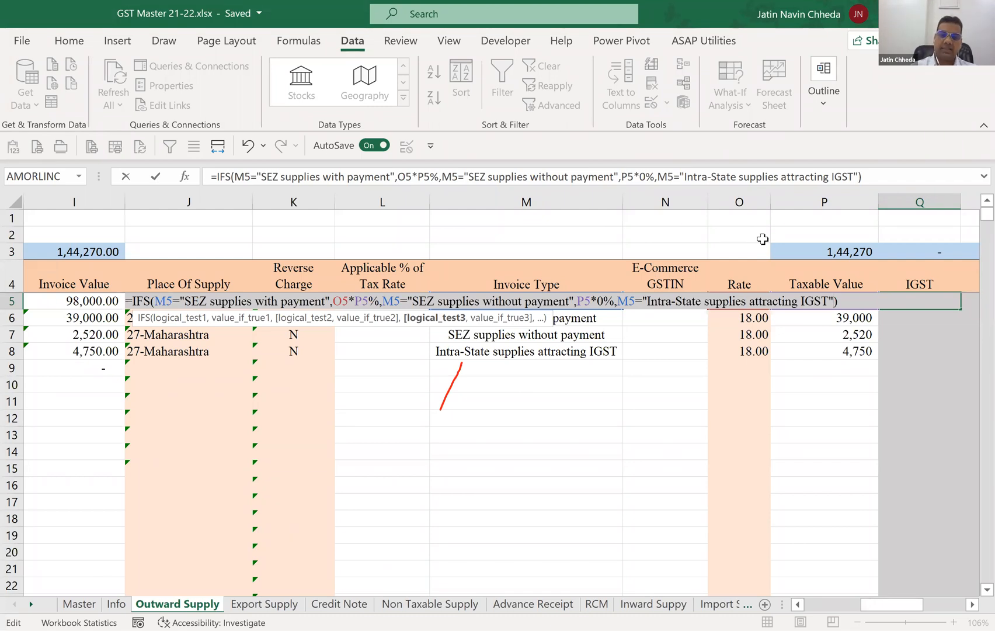
Enter P5*O5% as the result for the third condition of Q5's IFS formula and commit it.
type(",")
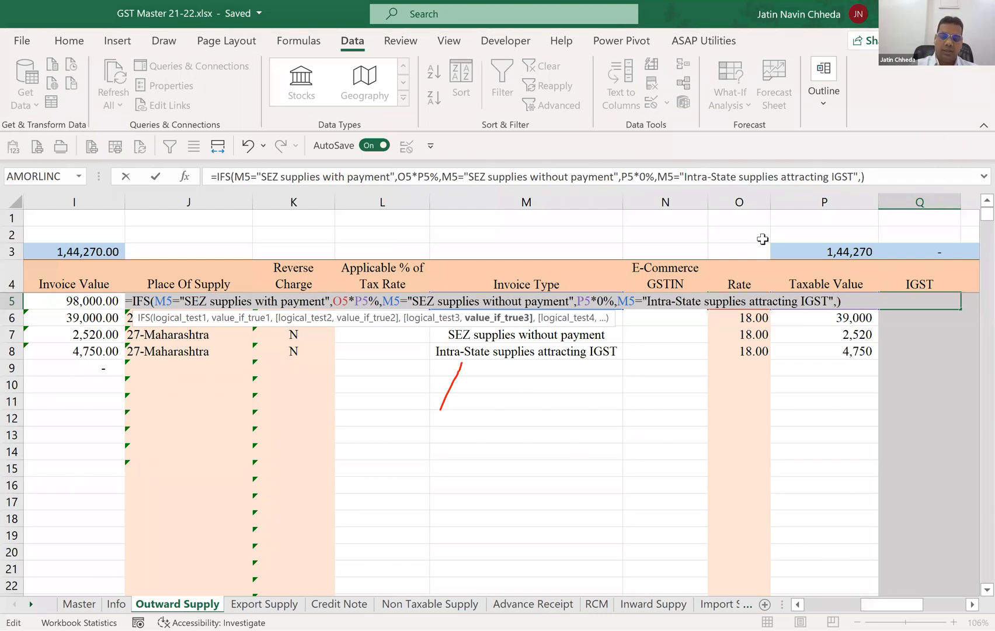
type("P5")
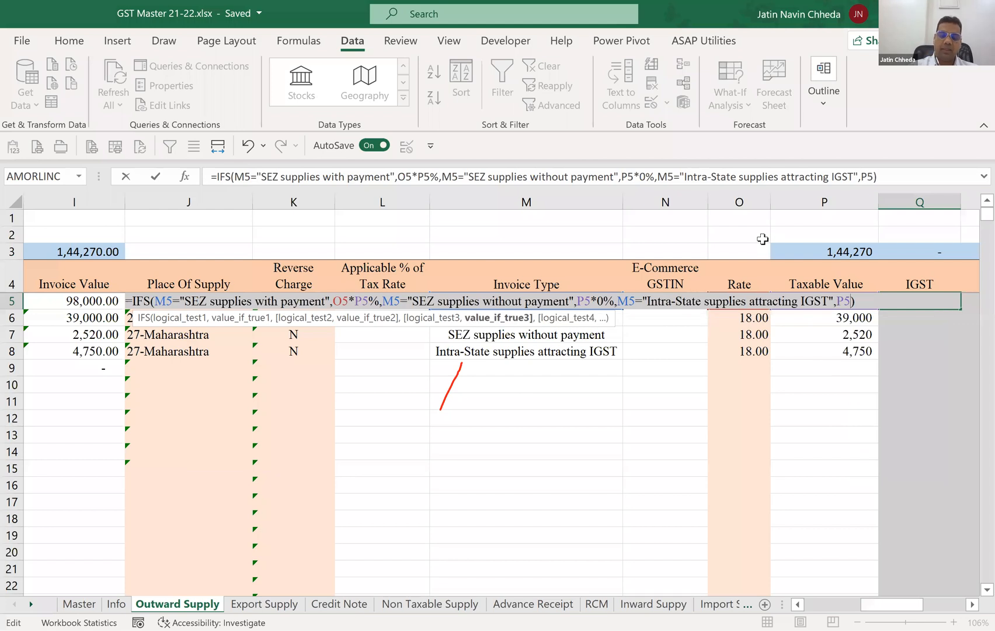
type("*")
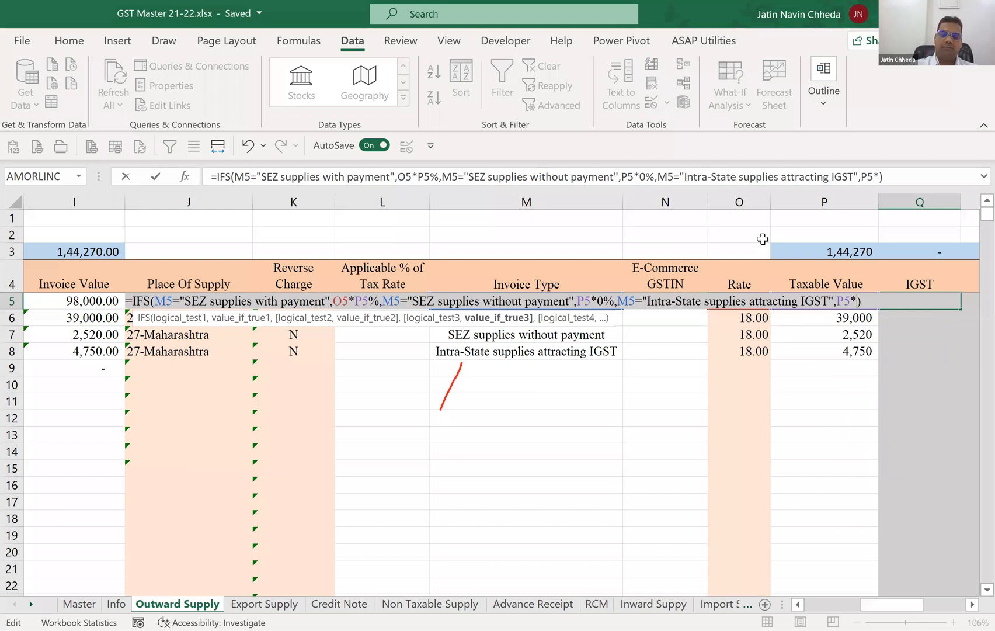
type("O5%")
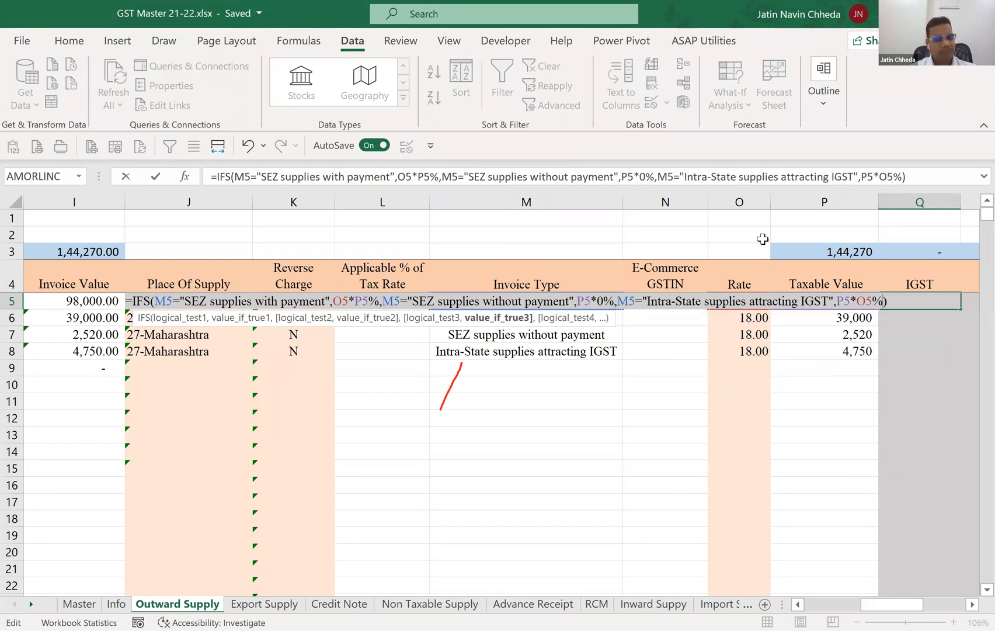
key("Return")
Set the Invoice Type in M5 to Intra-State supplies attracting IGST to test the IGST formula.
key("Up")
key("Left")
key("Left")
key("Left")
key("Left")
key("alt+Down")
key("Down")
key("Down")
key("Return")
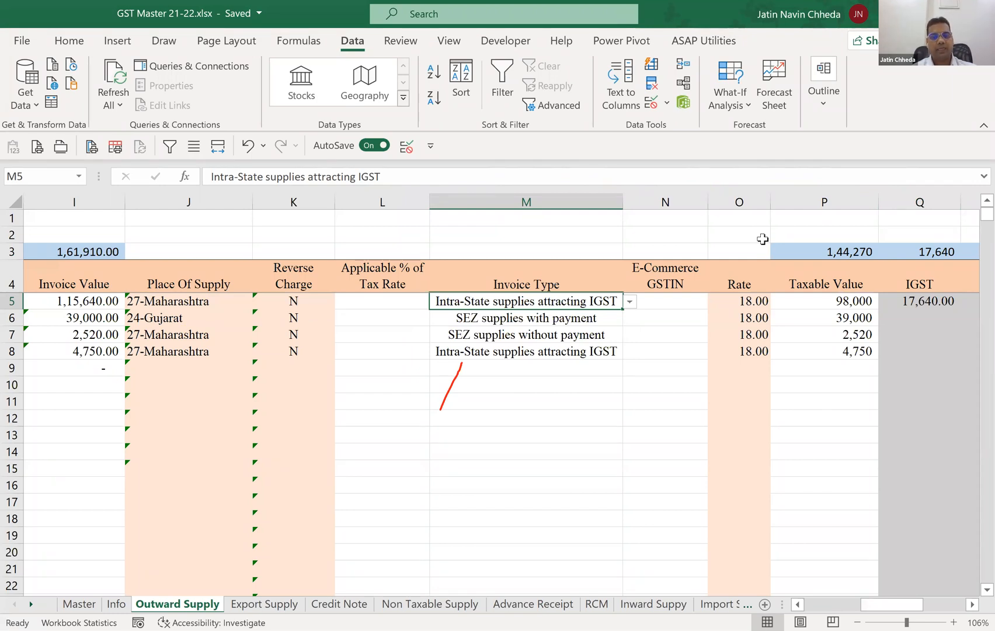
Set the Invoice Type in M5 to Regular to test the IGST formula.
key("alt+Down")
key("Up")
key("Up")
key("Up")
key("Up")
key("Return")
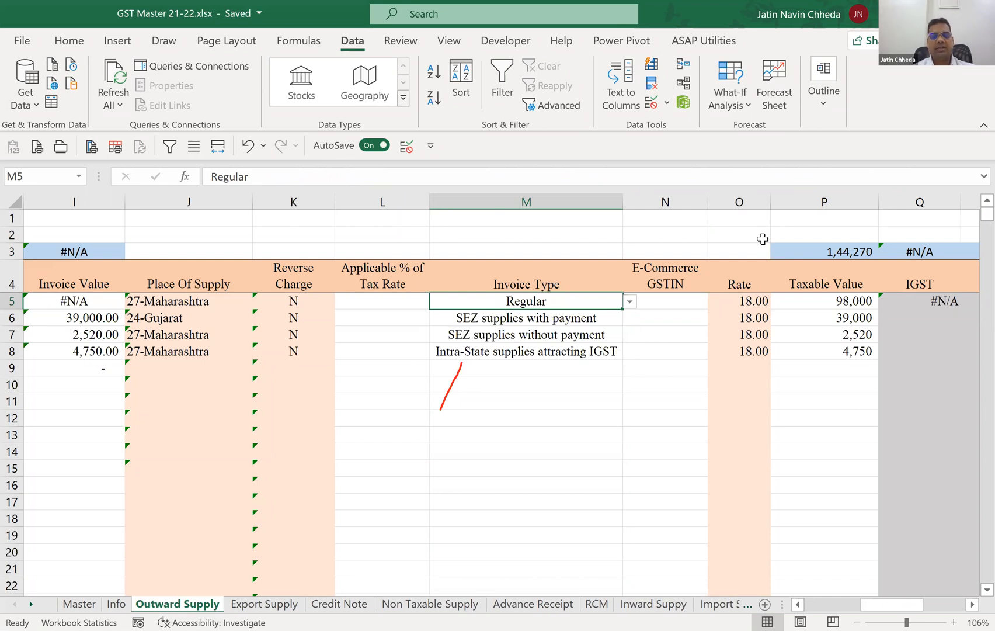
Set the Invoice Type in M5 to SEZ supplies with payment.
key("alt+Down")
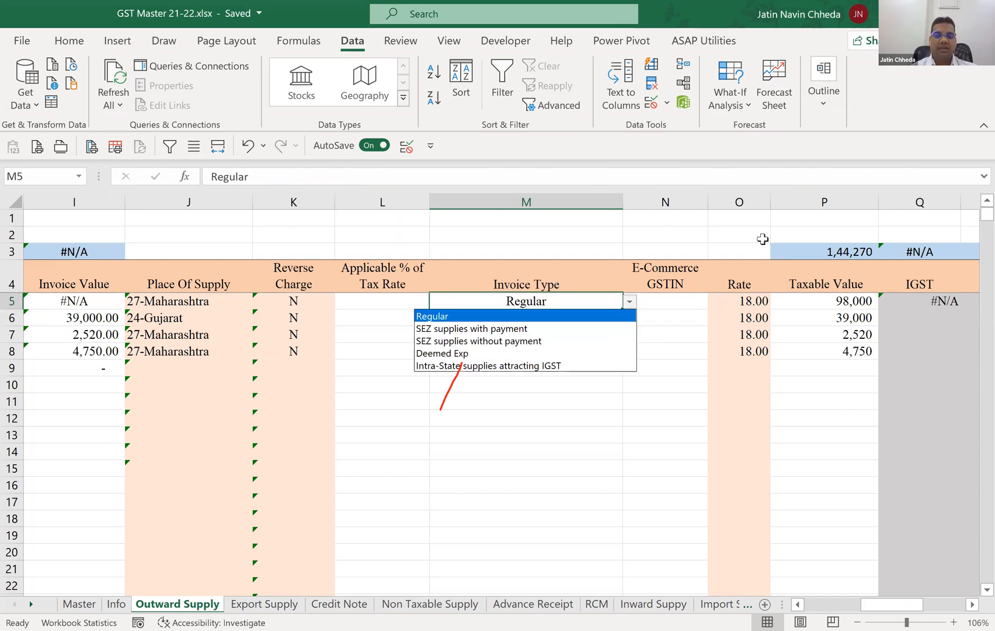
key("Down")
key("Return")
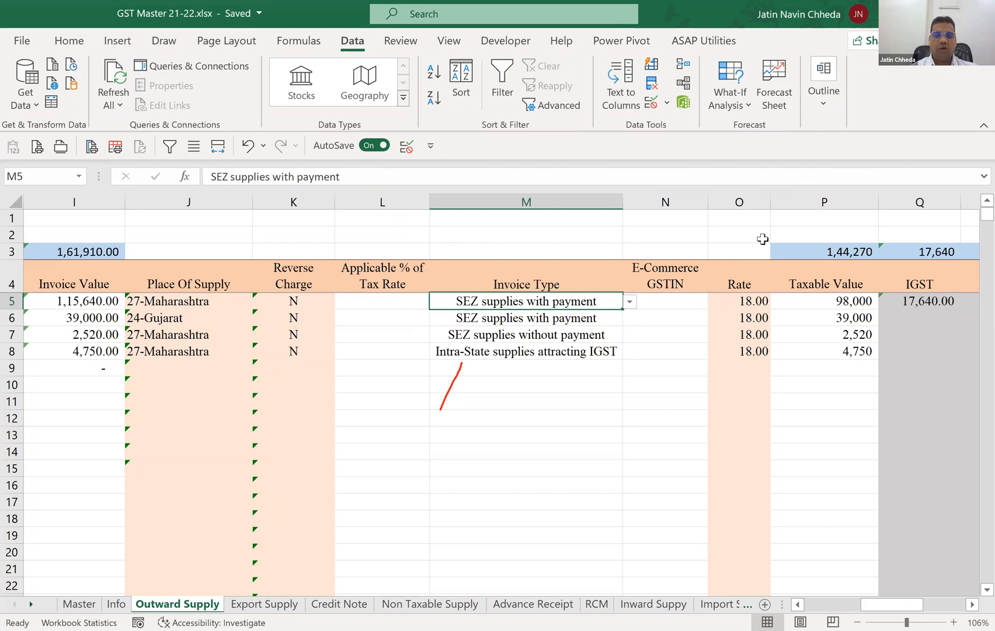
Add J5<>"27-Maharashtra" as the fourth condition of Q5's IFS formula.
key("Right")
key("Right")
key("Right")
key("Right")
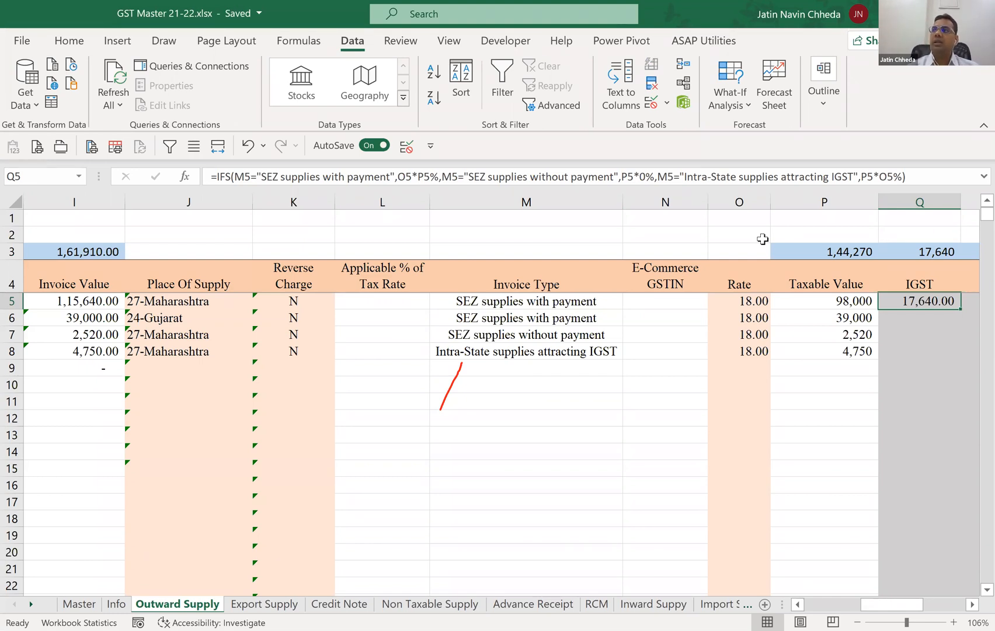
key("F2")
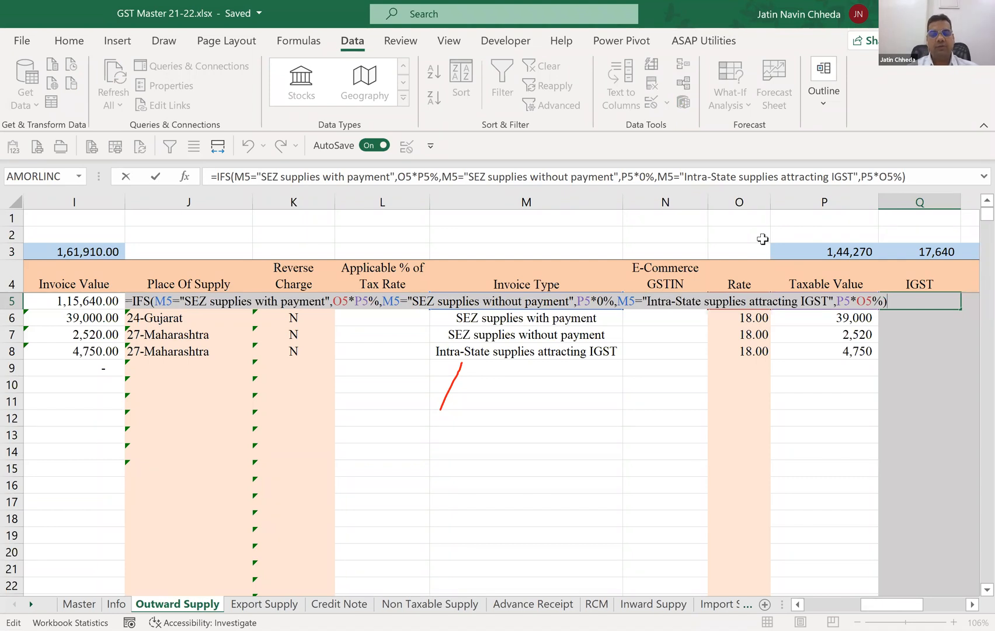
key("Left")
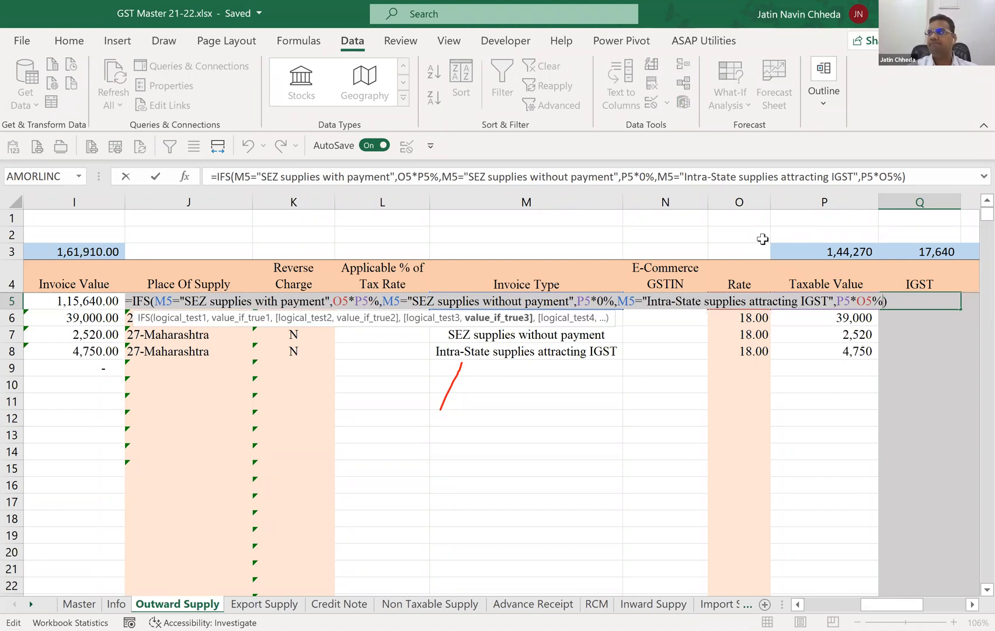
type(",")
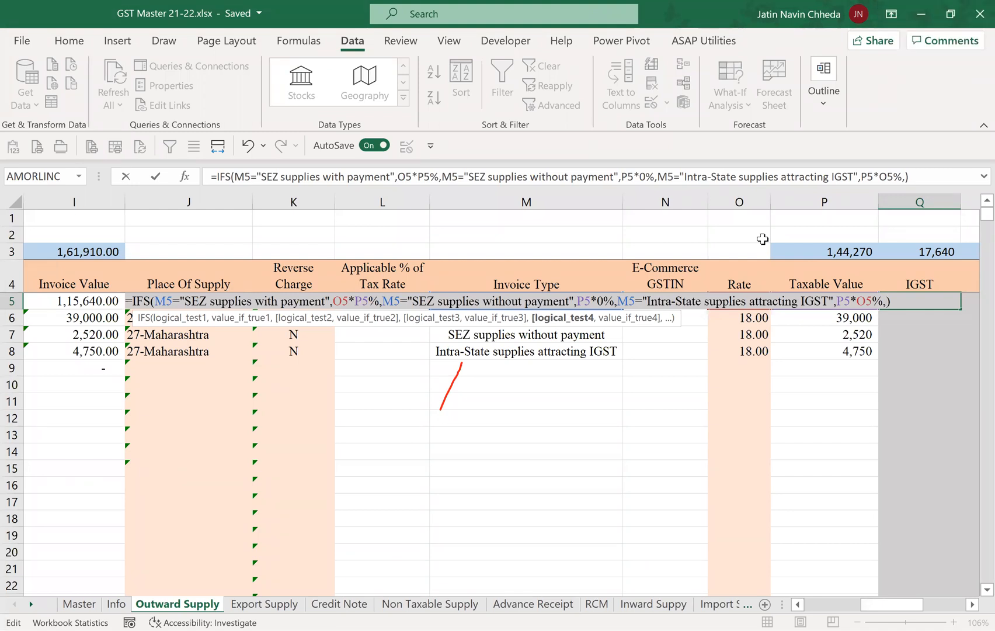
type("J")
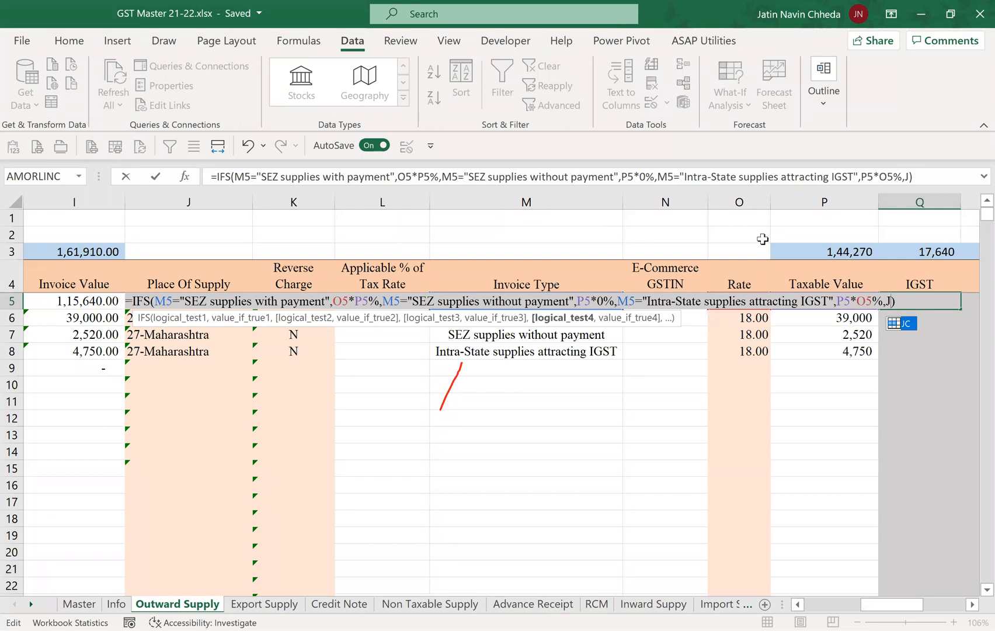
type("5")
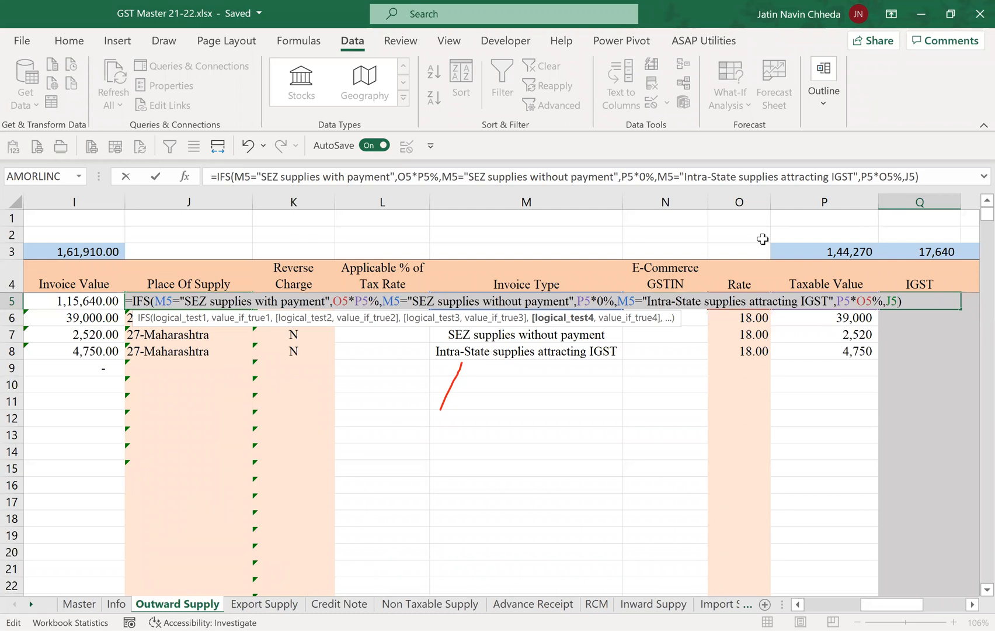
type("<>\"")
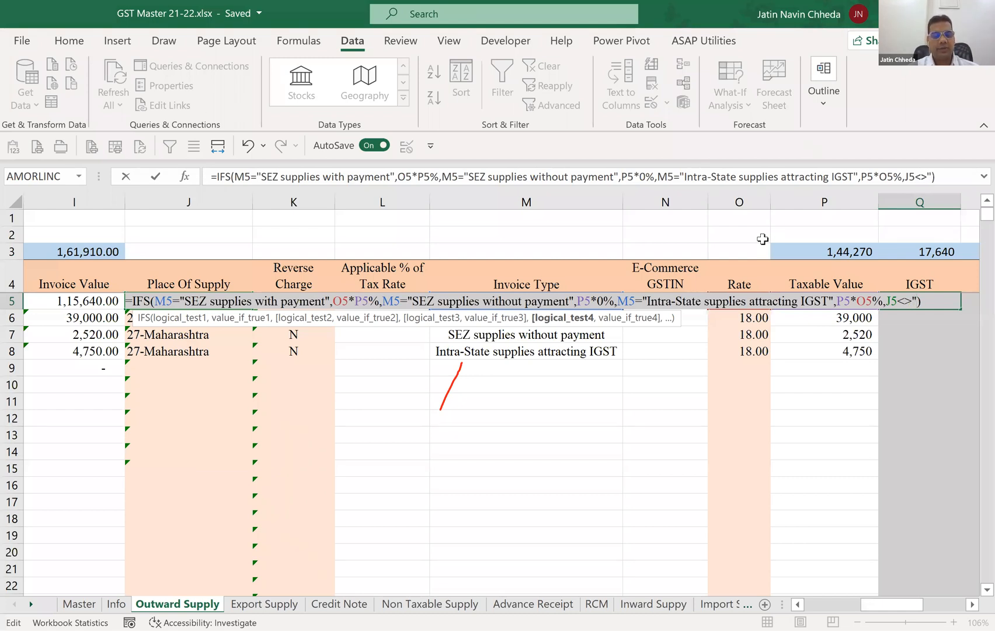
type("27-")
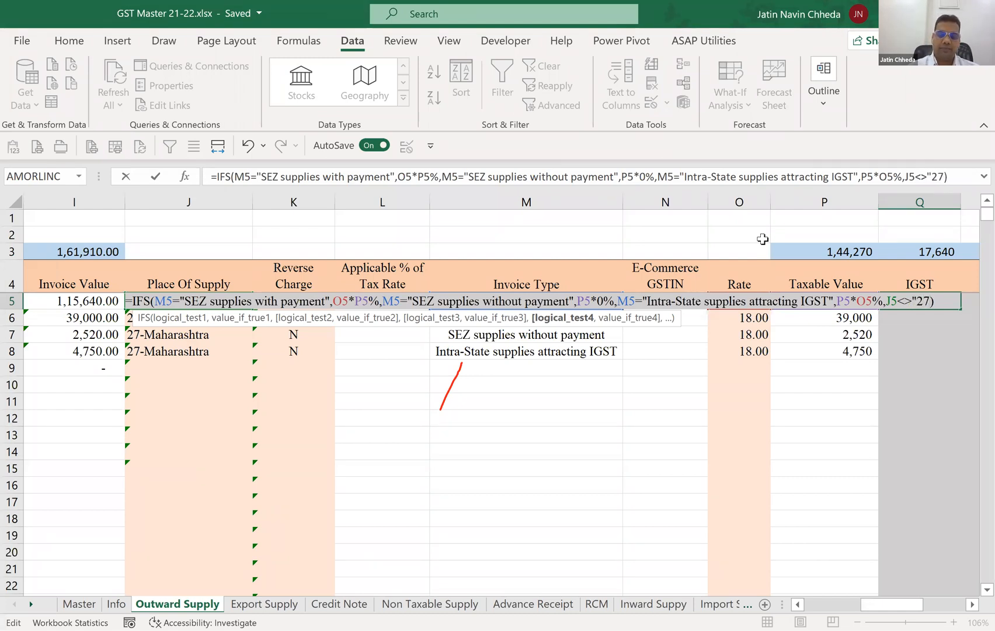
type("Ma")
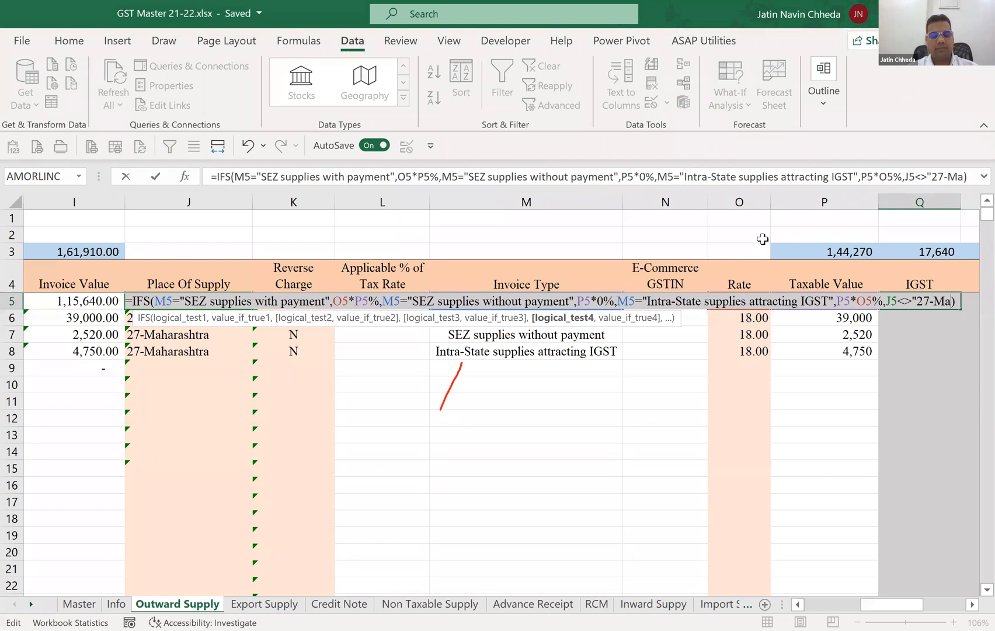
type("harashtra")
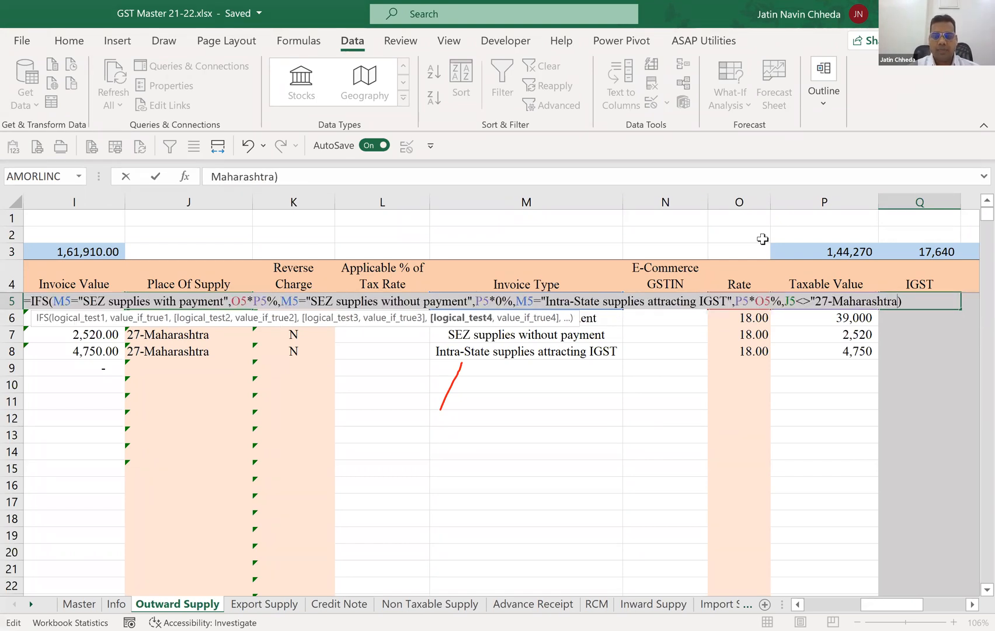
type("\"")
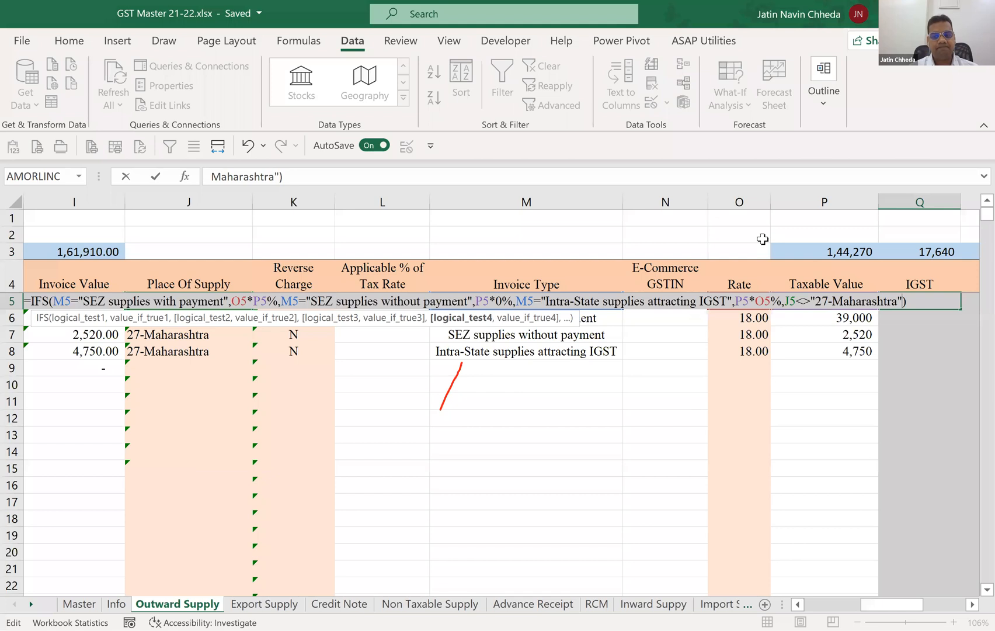
type(",")
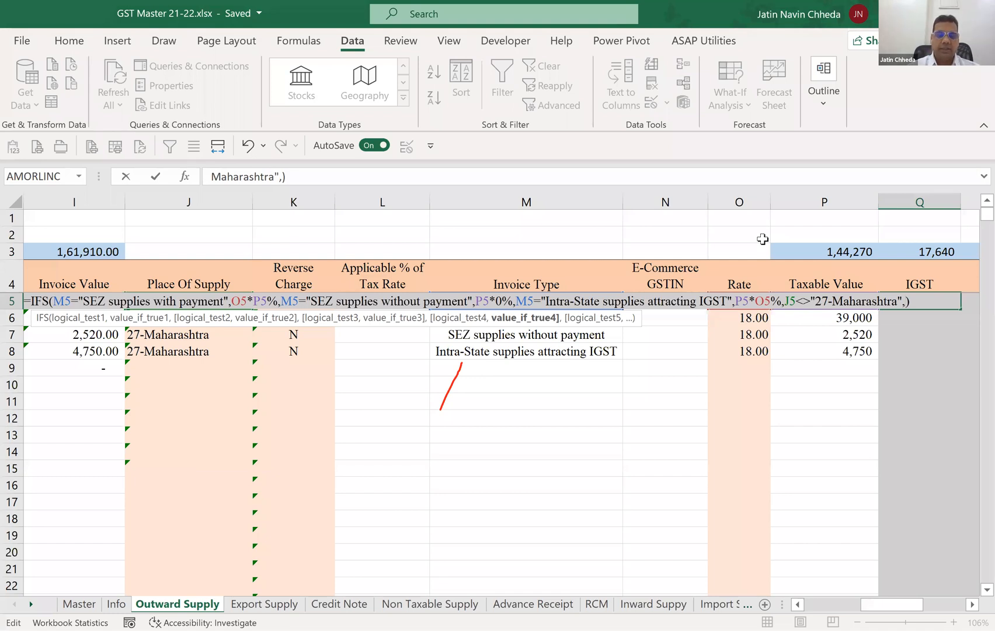
type("P5*")
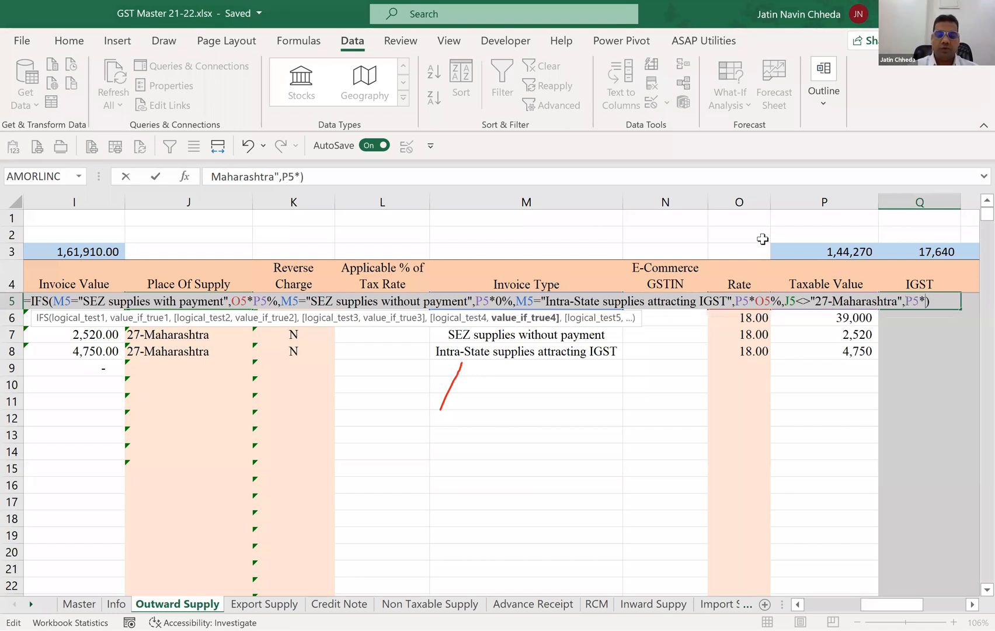
type("O5%")
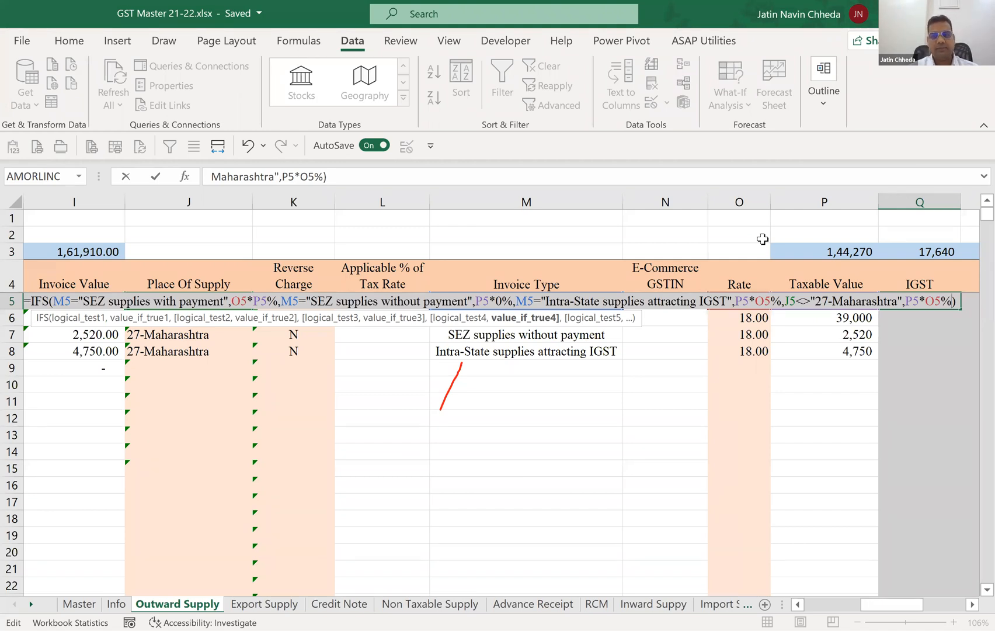
Enter P5*O5% as the result for the fourth condition of Q5's IFS formula and commit it.
key("ctrl+Return")
Remove the Place Of Supply condition and its result from the end of Q5's IFS formula, keeping the comma after the third result.
key("Left")
key("Left")
key("Left")
key("Right")
key("Right")
key("Right")
key("F2")
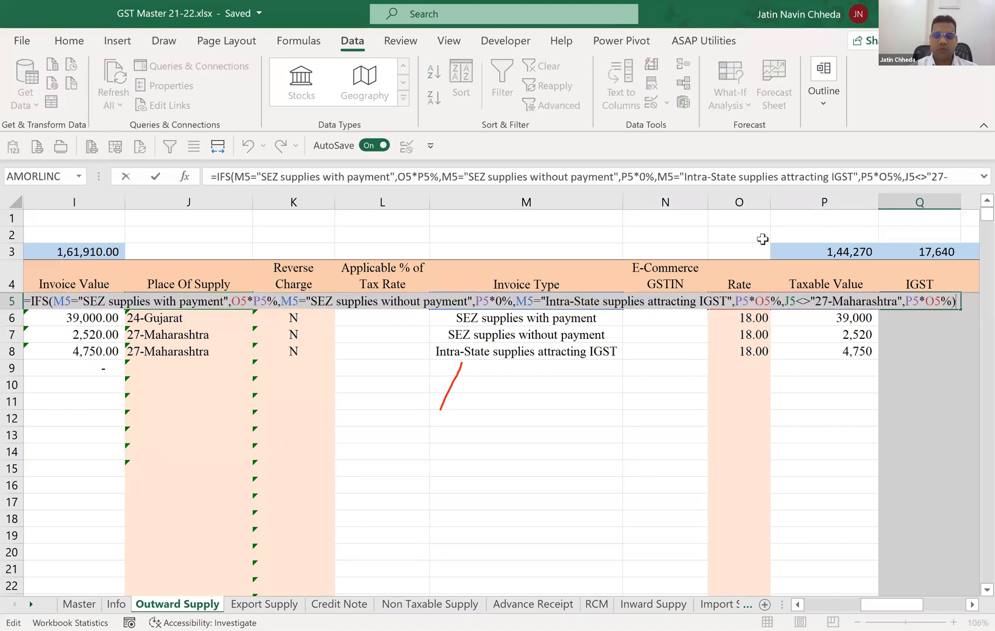
key("Left")
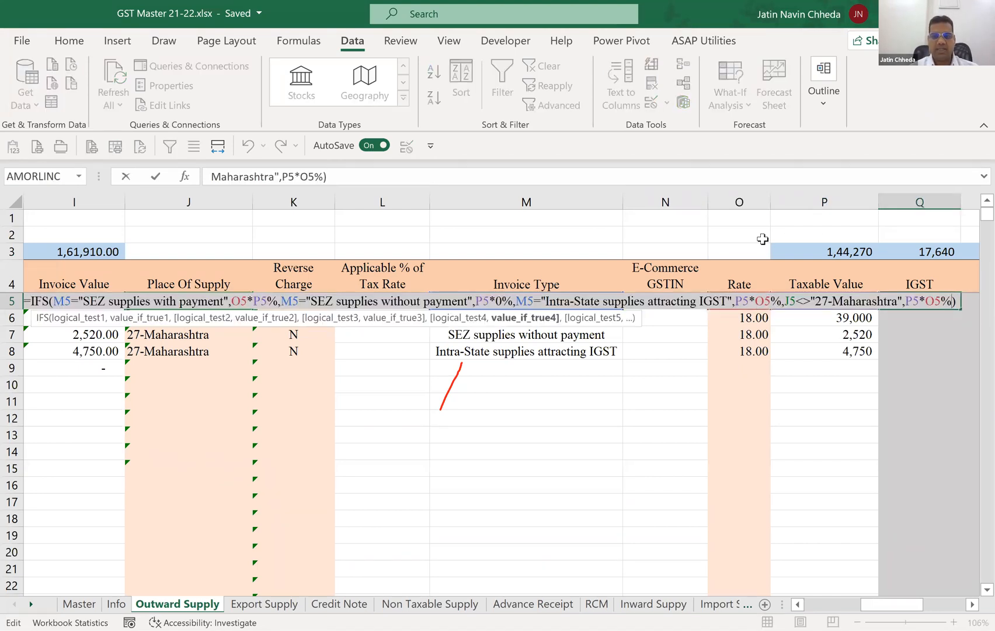
key("Left")
key("Left")
key("Left")
key("Left")
key("Left")
key("Left")
key("Left")
key("Left")
key("Left")
key("Left")
key("Left")
key("Left")
key("Left")
key("Left")
key("Left")
key("Left")
key("Left")
key("Left")
key("Left")
key("Left")
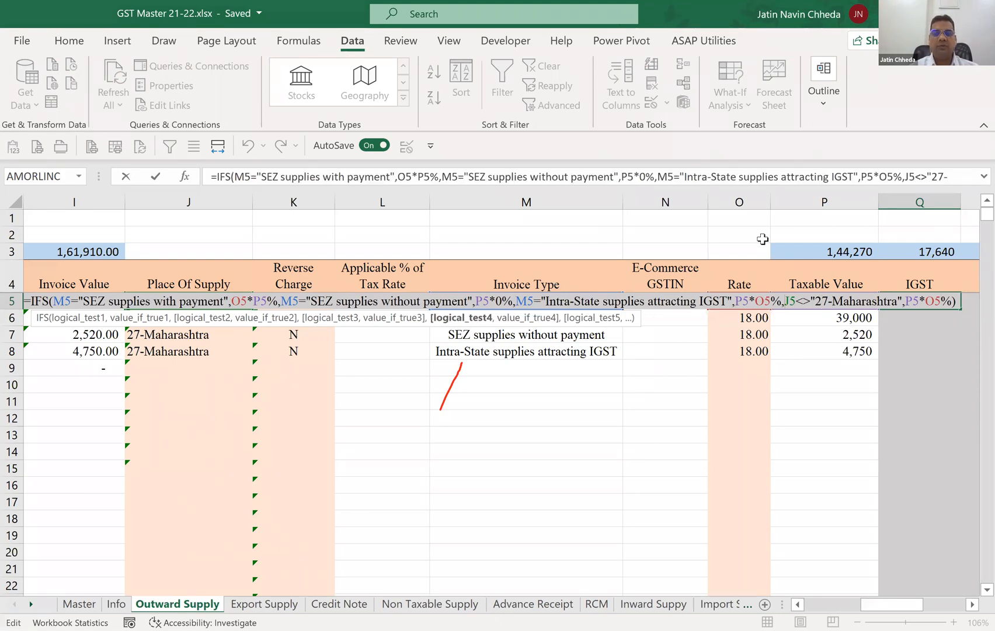
key("Right")
key("Right")
key("Right")
key("Right")
key("Right")
key("Right")
key("Right")
key("Right")
key("Right")
key("Right")
key("Right")
key("Right")
key("Right")
key("Right")
key("Right")
key("Right")
key("Right")
key("Right")
key("Right")
key("BackSpace")
key("BackSpace")
key("BackSpace")
key("BackSpace")
key("BackSpace")
key("BackSpace")
key("BackSpace")
key("BackSpace")
key("BackSpace")
key("BackSpace")
key("BackSpace")
key("BackSpace")
key("BackSpace")
key("BackSpace")
key("BackSpace")
key("BackSpace")
key("BackSpace")
key("BackSpace")
key("BackSpace")
key("BackSpace")
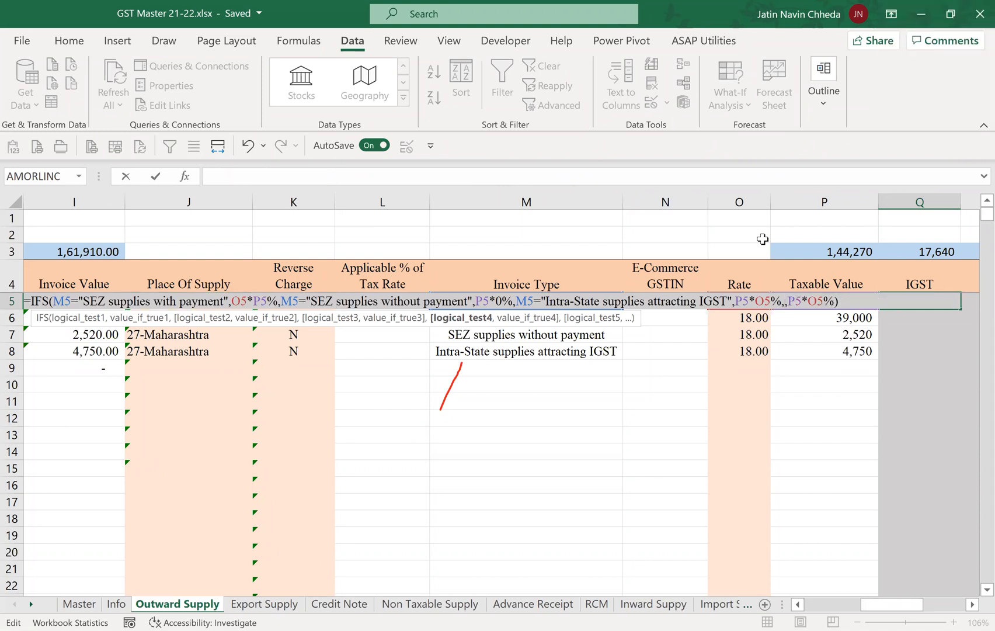
key("Delete")
key("Delete")
key("Delete")
key("Delete")
key("Delete")
key("Delete")
key("Delete")
key("Delete")
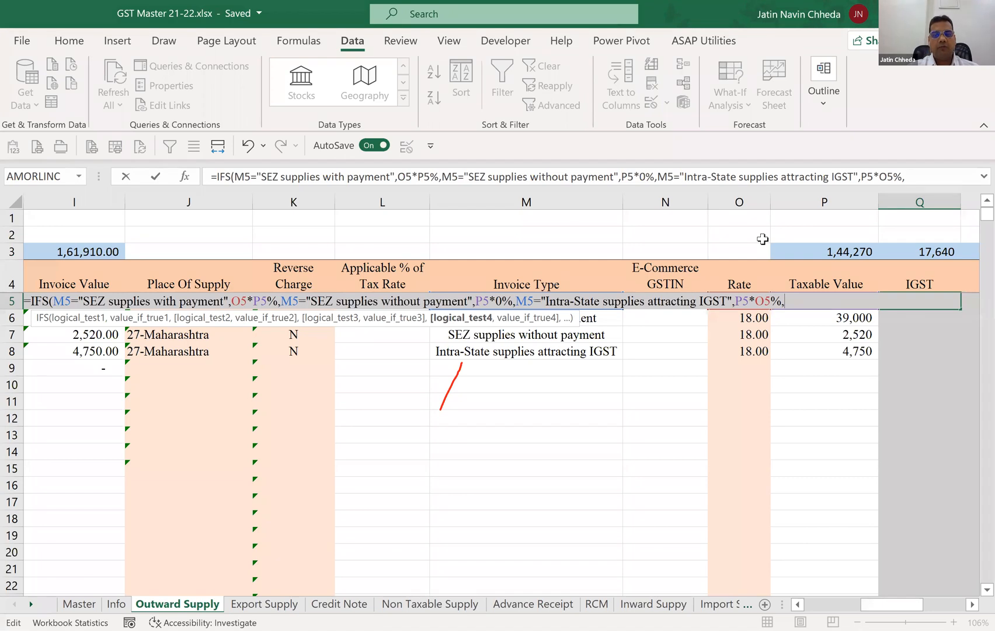
Add VALUE(LEFT(J5,2))=27 as the fourth condition of Q5's IFS formula.
type("Value")
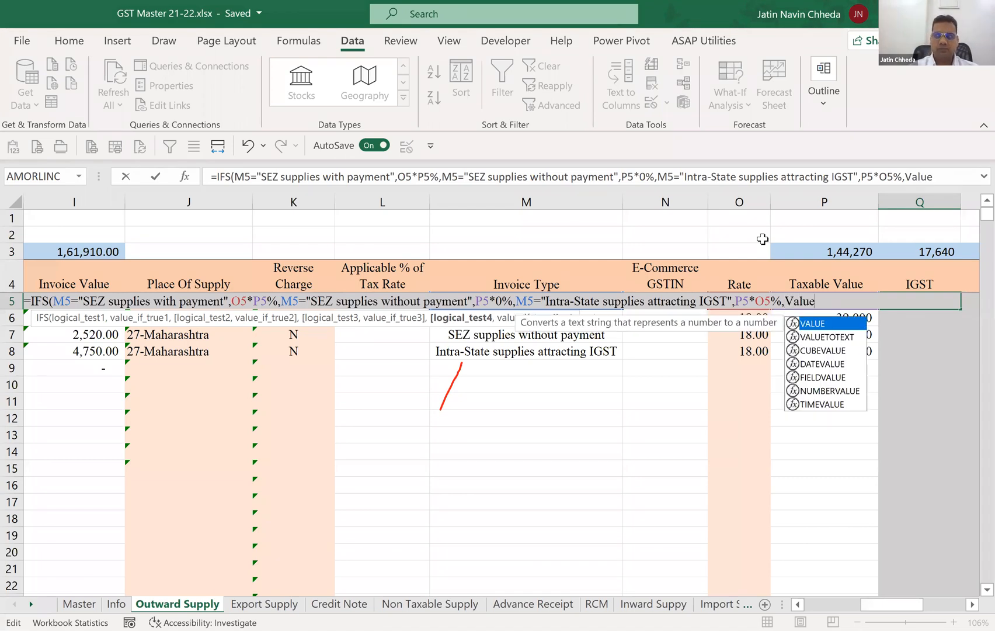
key("Tab")
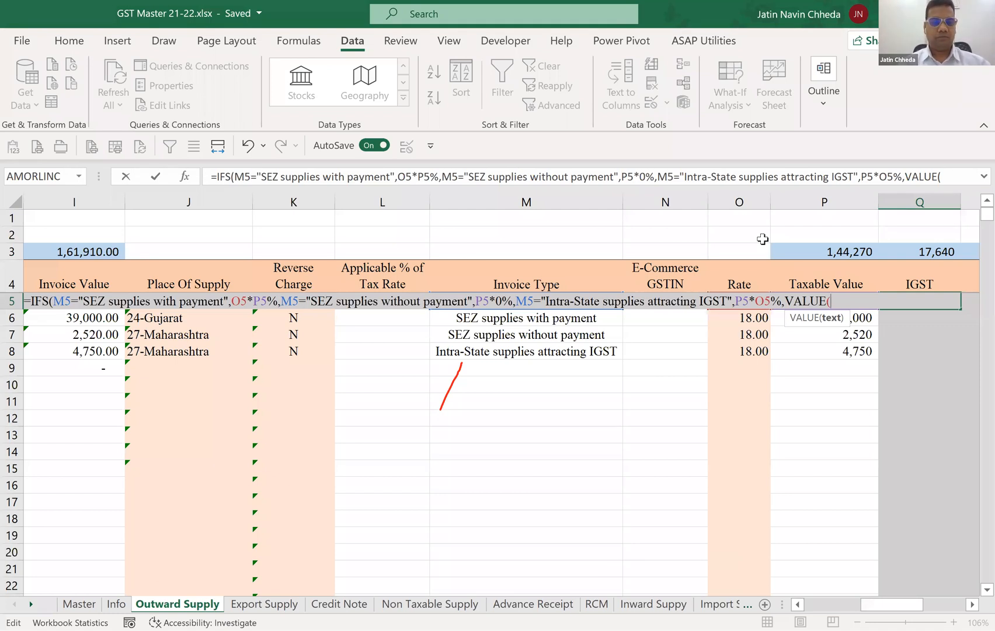
type("LEFT(")
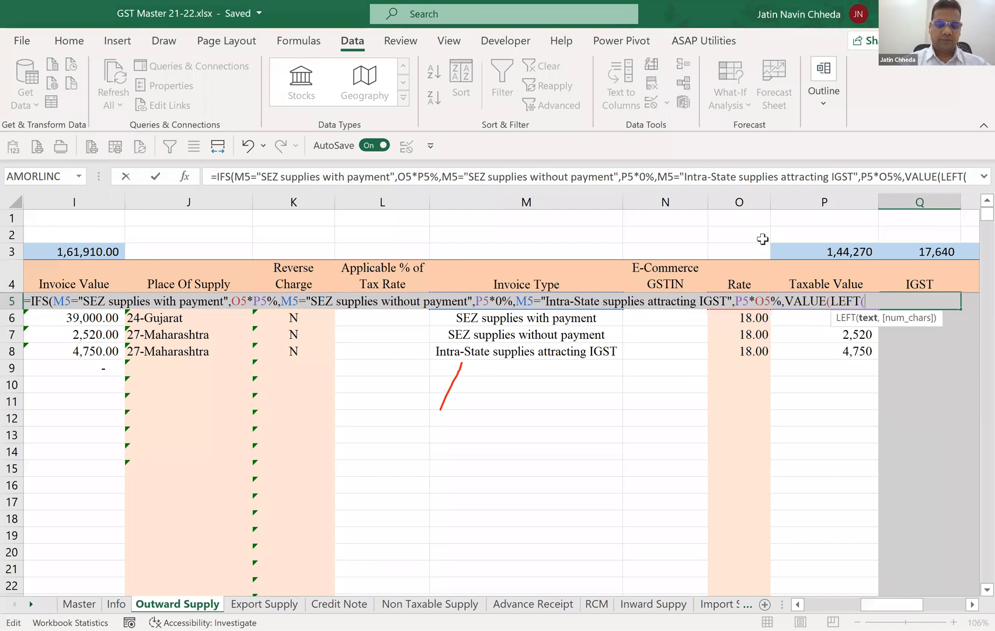
type("J5")
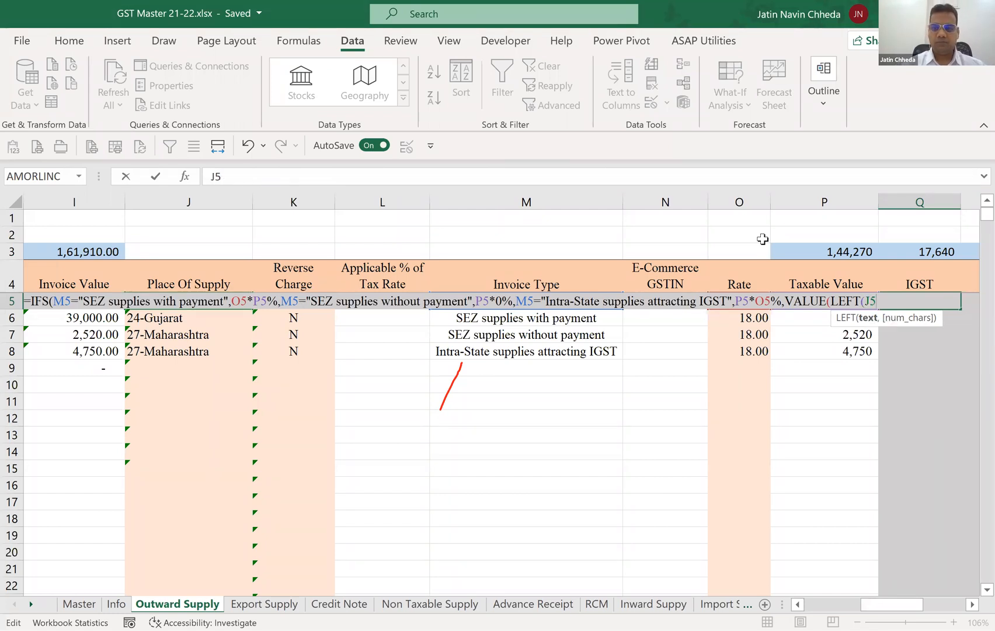
type(",2")
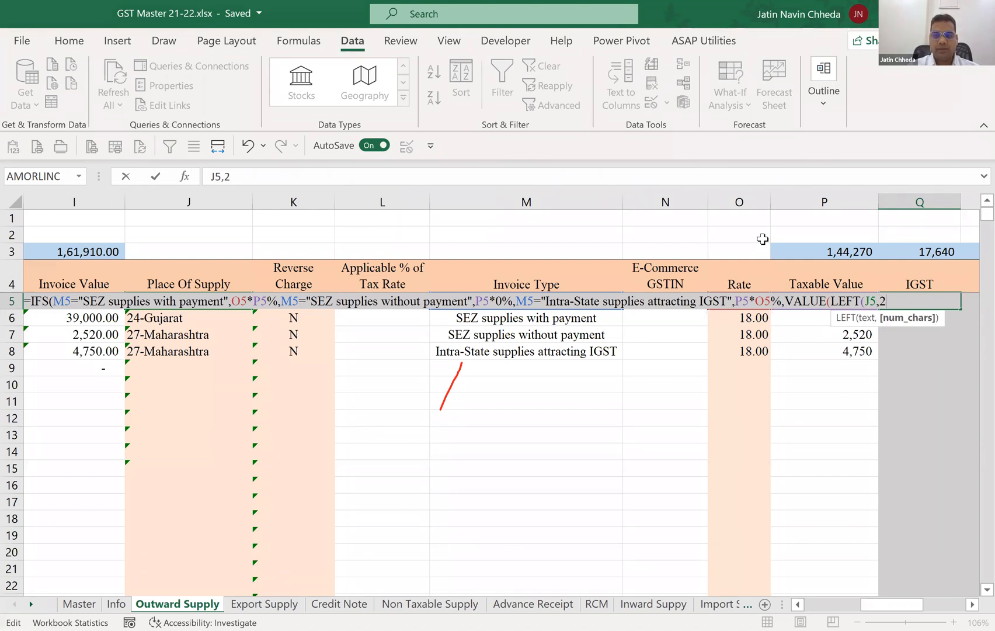
type("))=27")
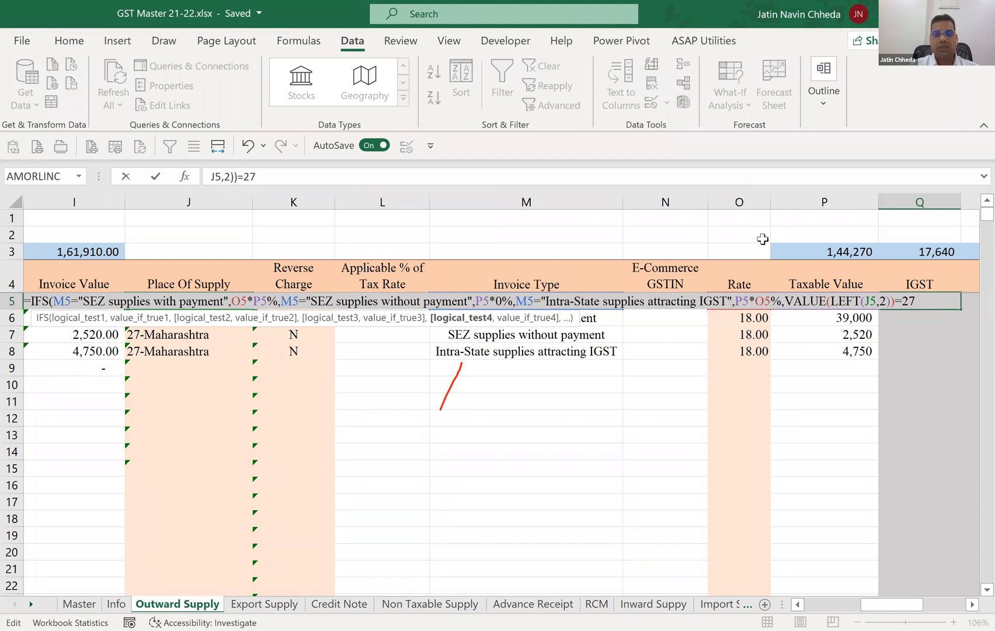
type(",0")
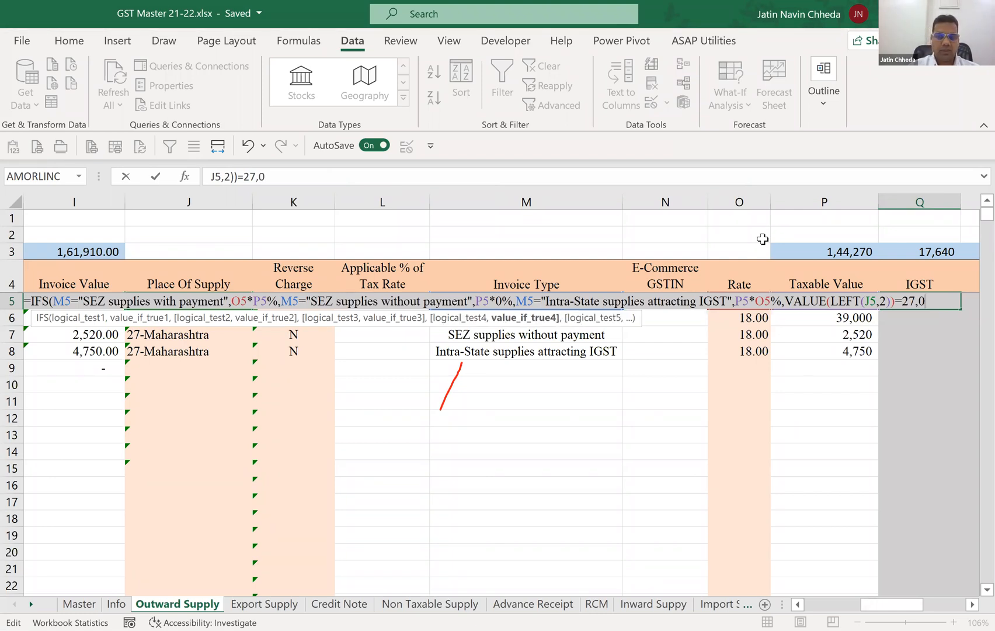
type(",")
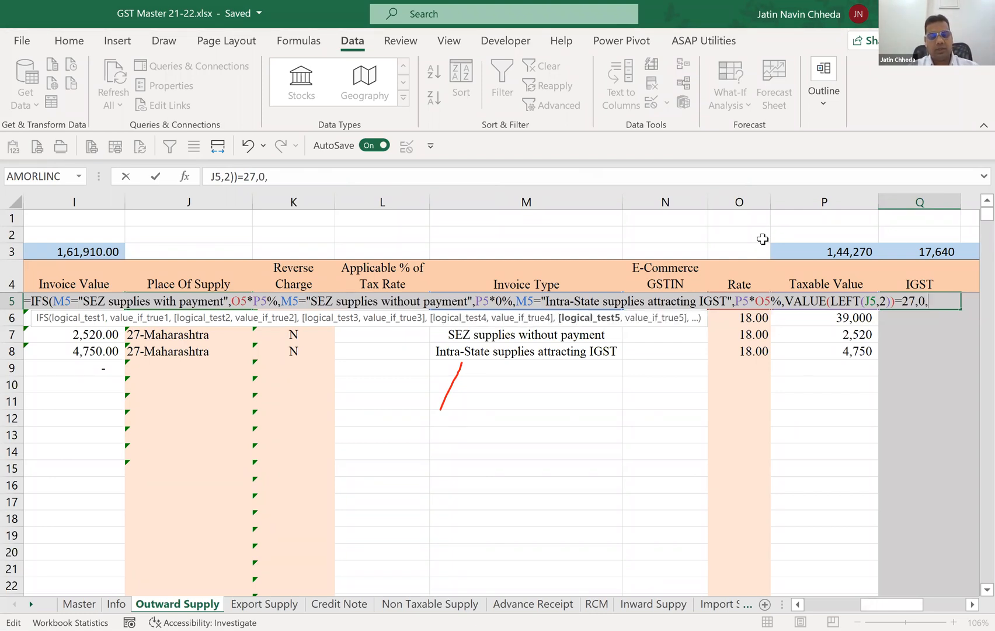
type("True")
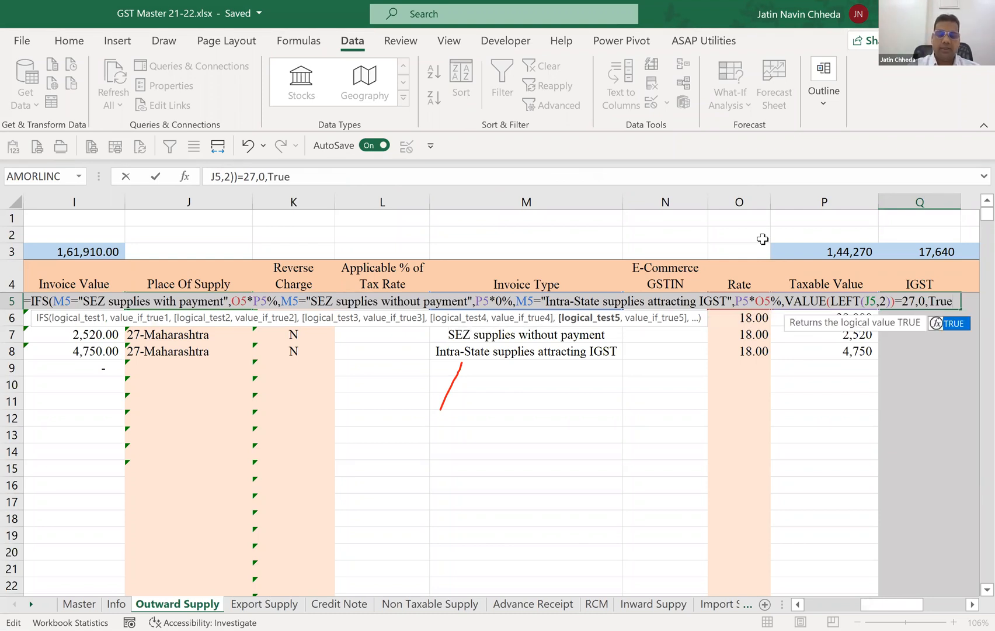
type(",P5*o")
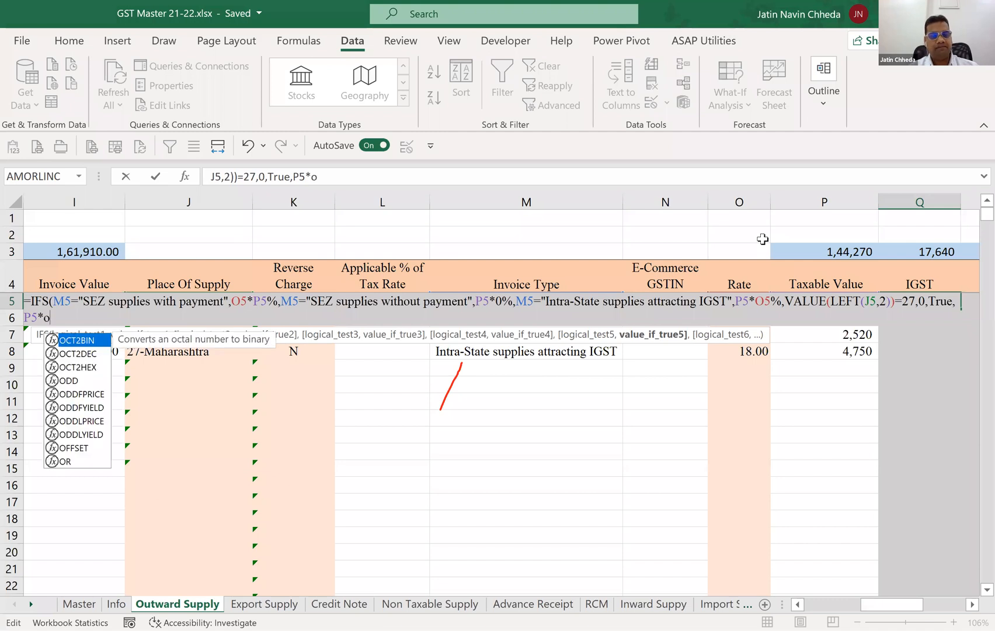
type("5%)")
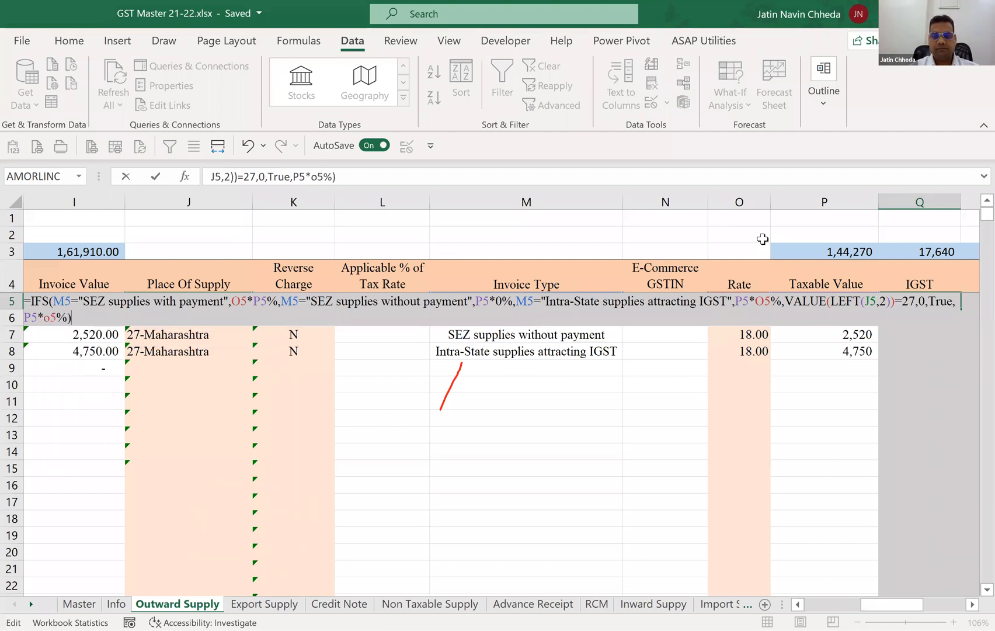
Return 0 for the fourth condition, add TRUE with P5*O5% as the fallback pair, and commit Q5's IFS formula.
key("Return")
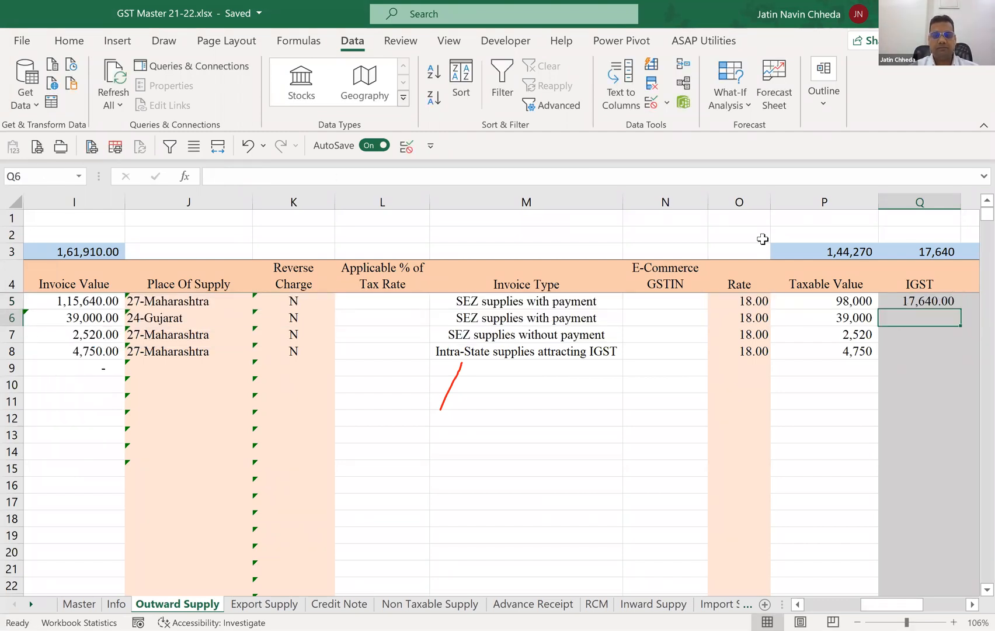
Expand the formula bar to examine the complete IFS formula in Q5.
key("Up")
key("Left")
key("Left")
key("Left")
key("Left")
key("Left")
key("Right")
key("Right")
key("Right")
key("Right")
key("Right")
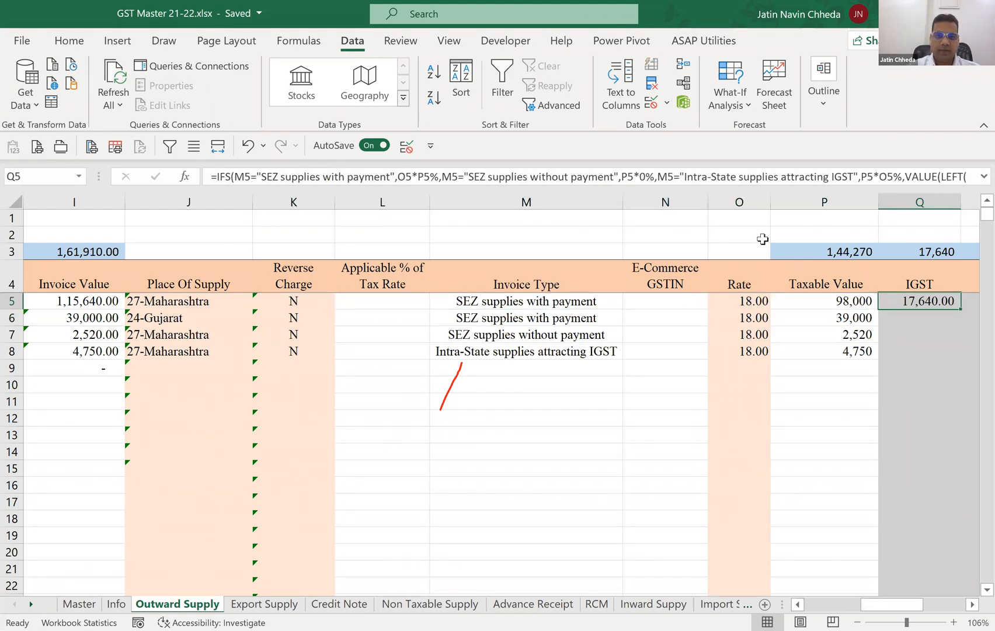
left_click(983, 176)
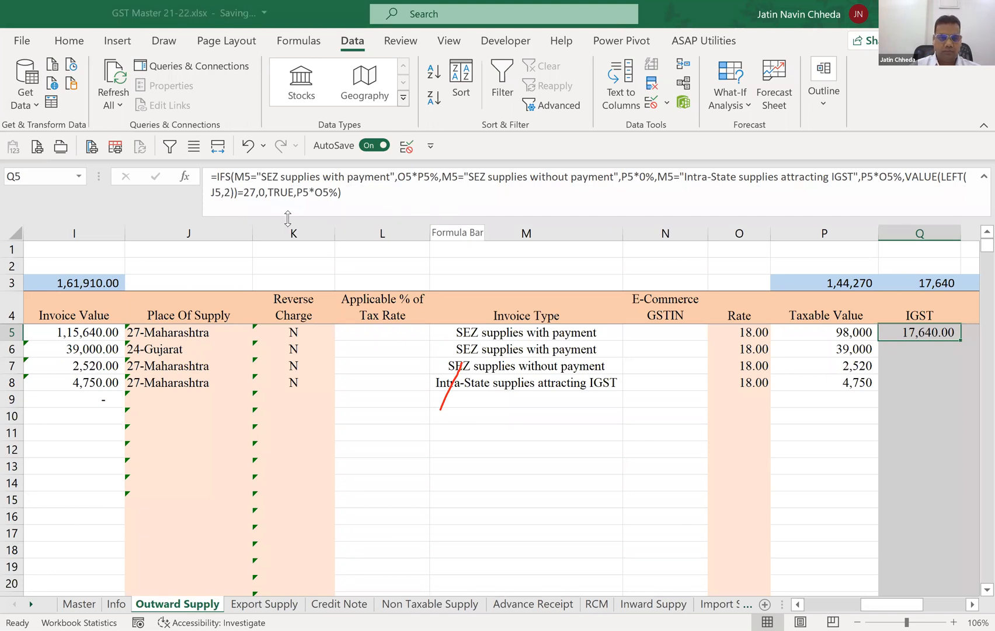
Set the Invoice Type in M5 to Regular to test the Place Of Supply condition of the IGST formula.
left_click(518, 330)
key("alt+Down")
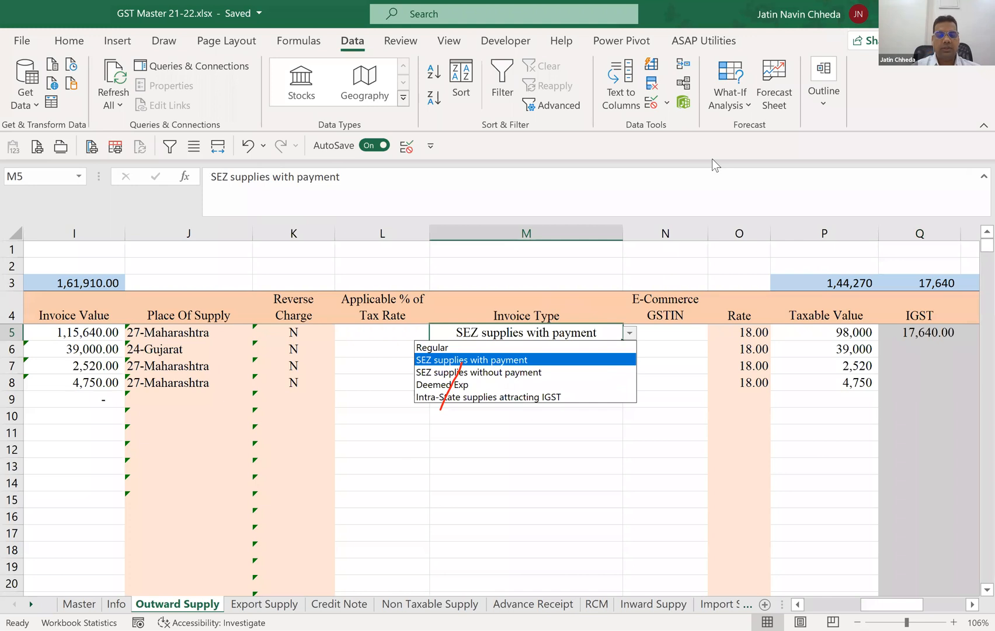
key("Up")
key("Return")
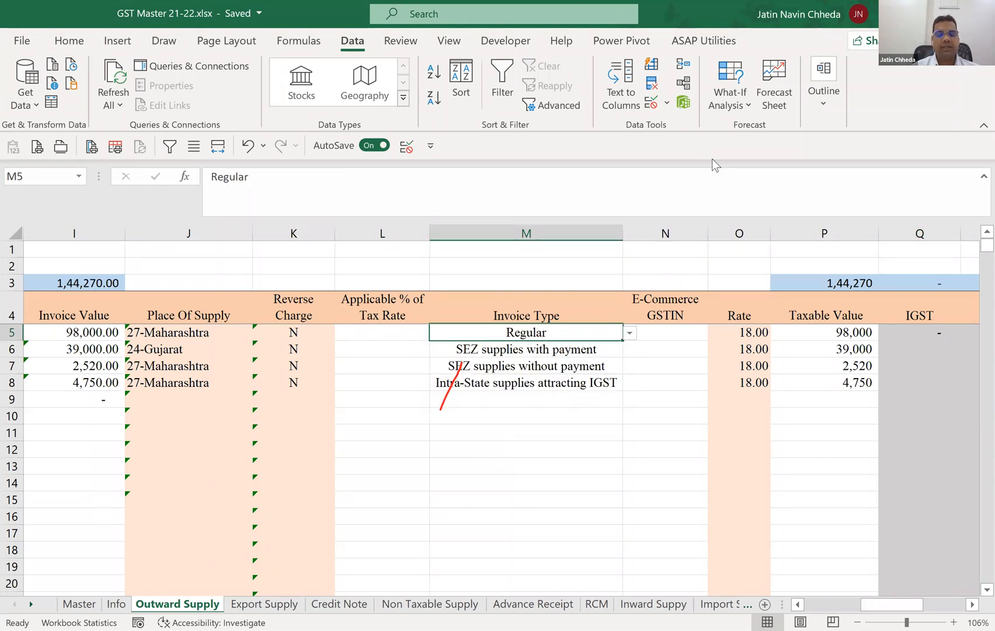
Set the Invoice Type in M5 to SEZ supplies with payment and check the IGST formula in Q5.
key("alt+Down")
key("Down")
key("Return")
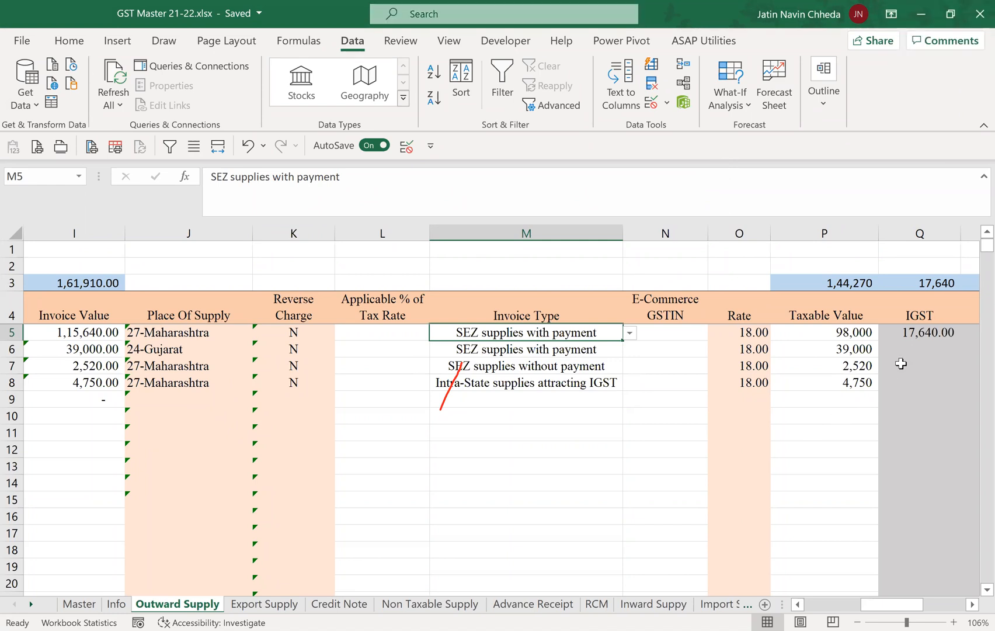
left_click(924, 332)
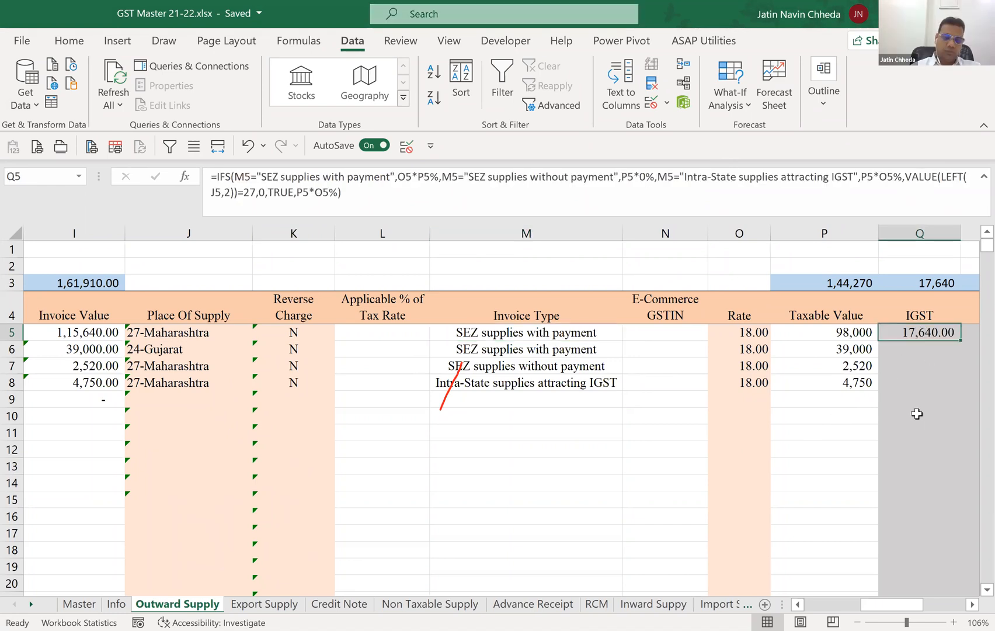
Display Q5's formula as text by entering =FORMULATEXT(Q5) in I1, with the sheet at 100% zoom.
key("Up")
key("Up")
key("Up")
key("Up")
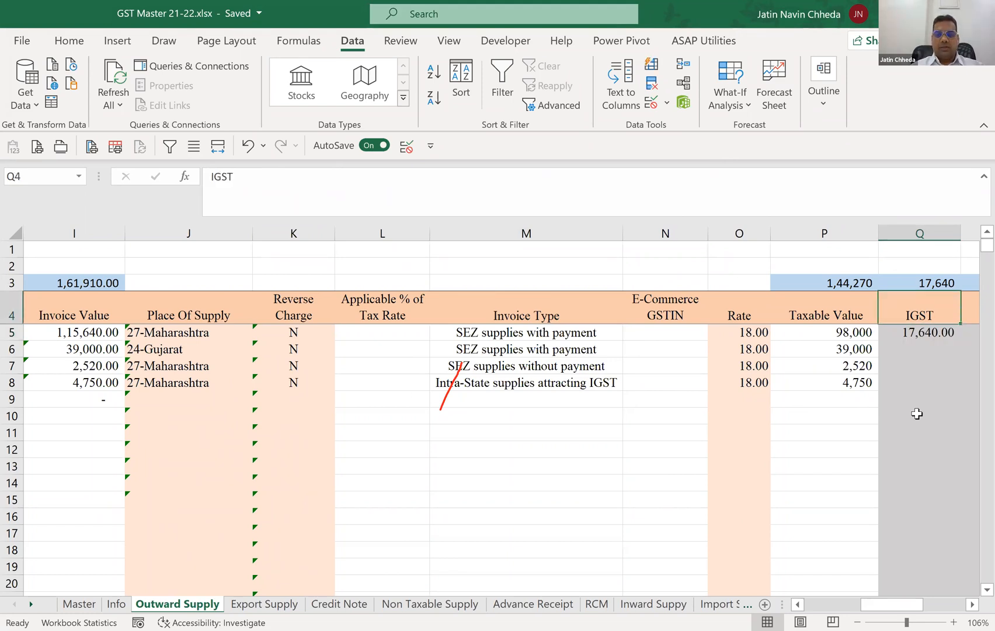
key("Left")
key("Left")
key("Left")
key("Left")
key("Left")
key("Left")
key("Left")
key("Left")
type("=")
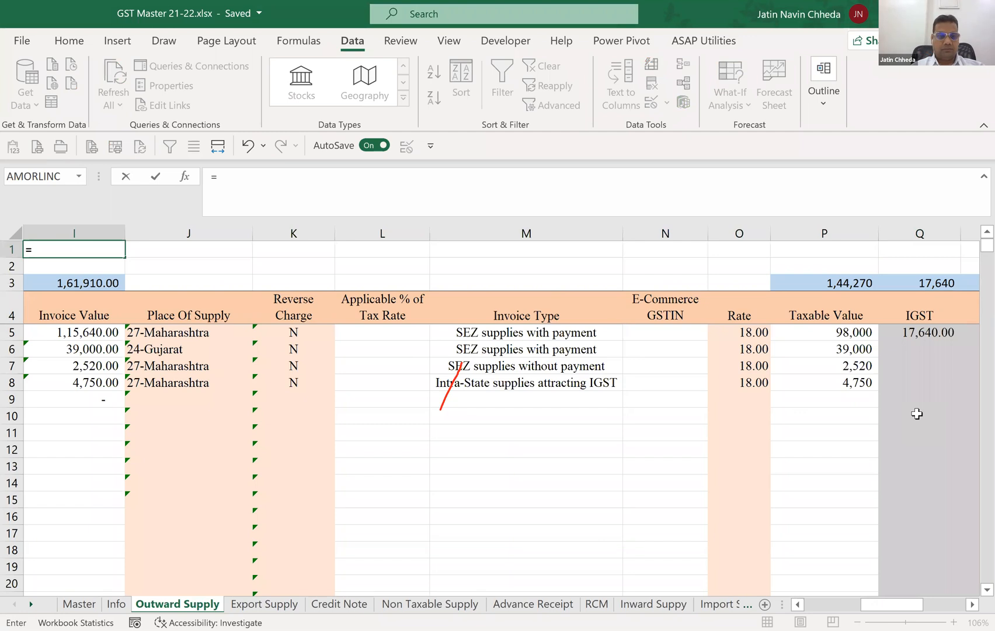
type("FORMULATEXT(")
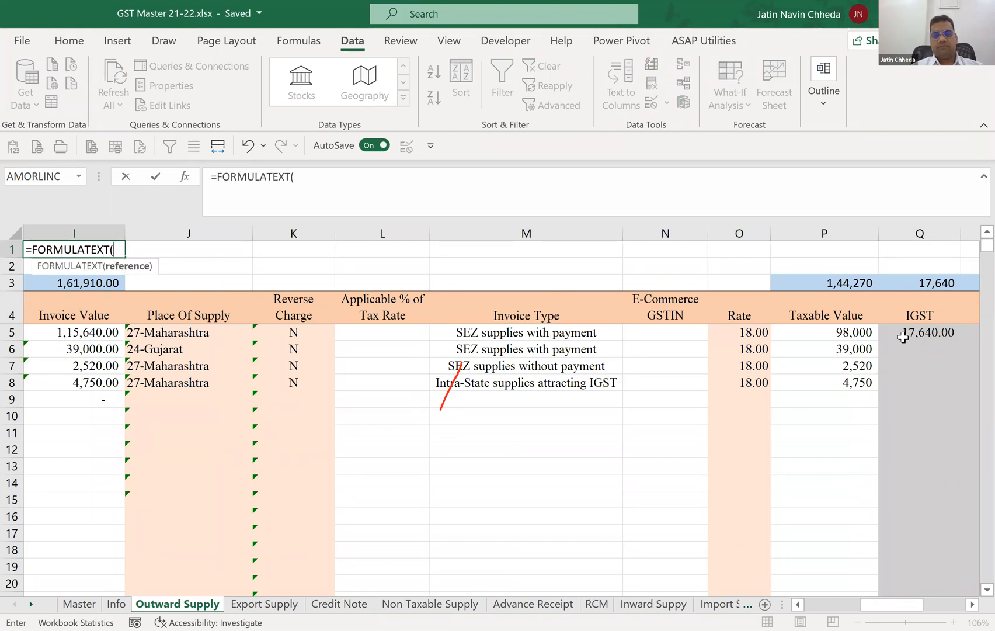
left_click(908, 330)
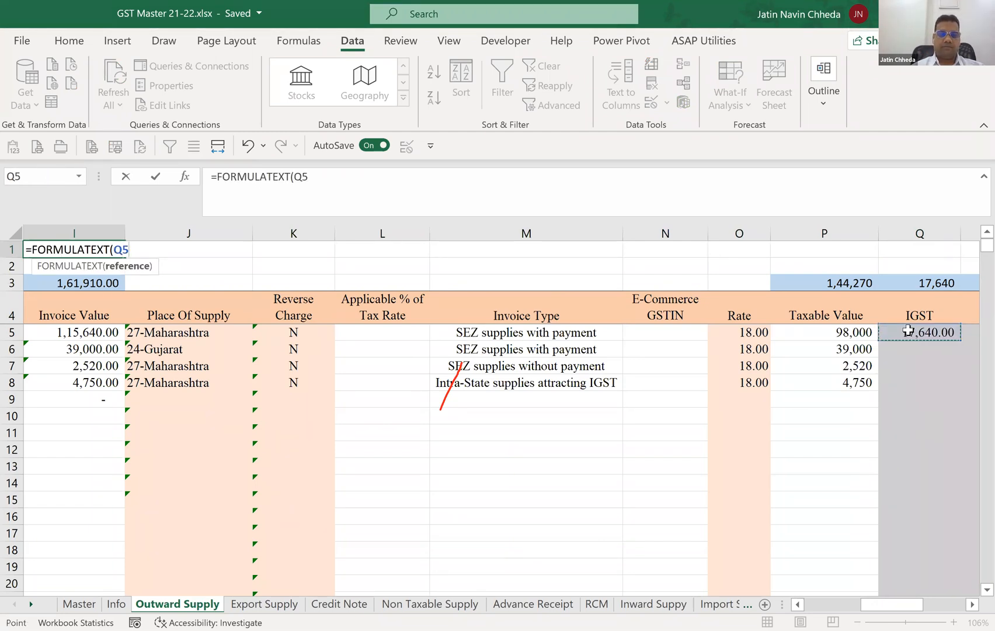
key("Return")
key("Up")
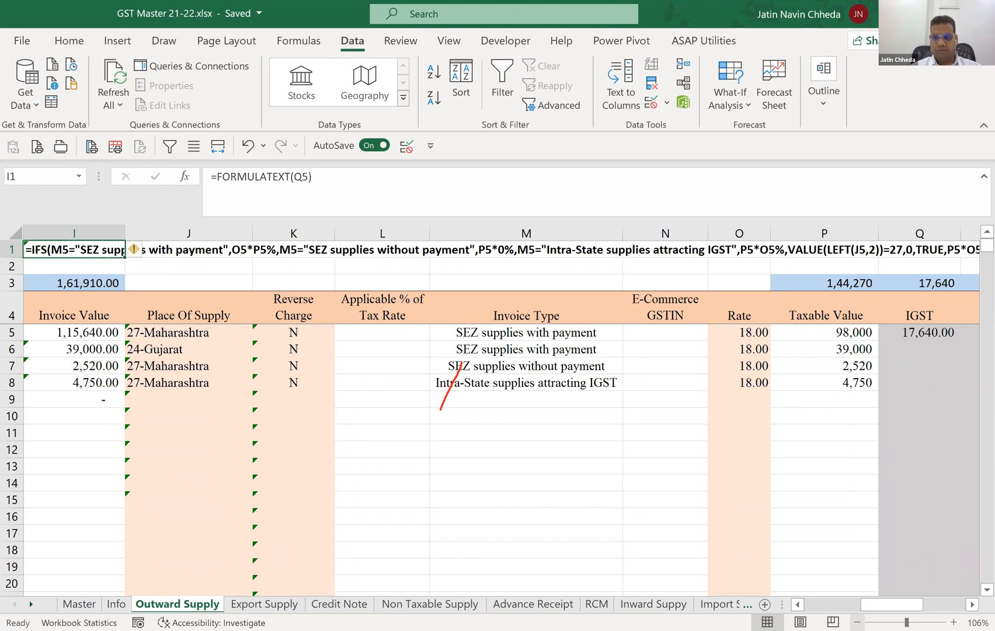
left_click(857, 623)
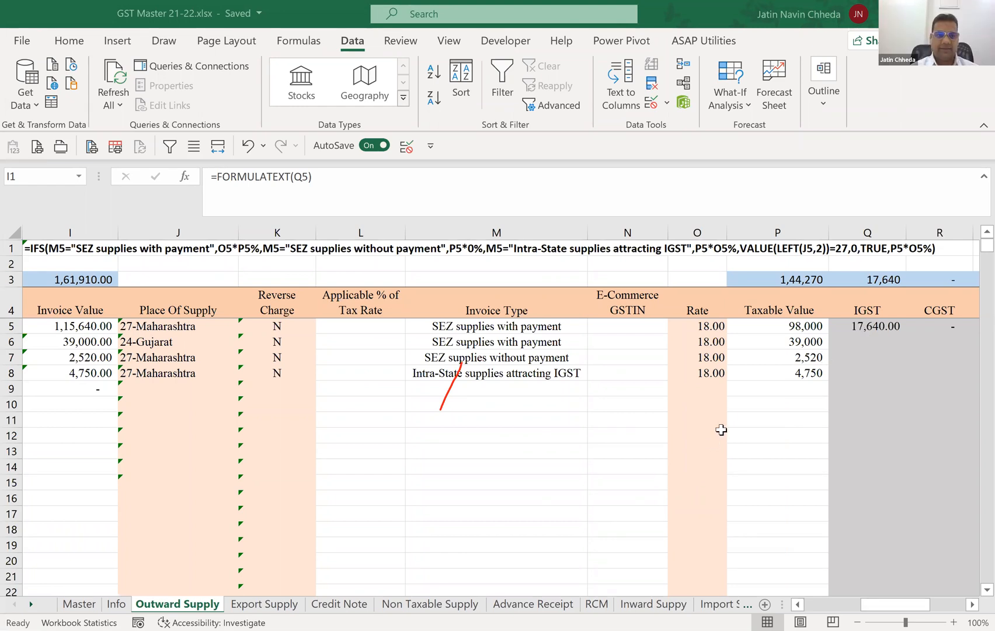
Inspect the FORMULATEXT formula in I1 and trace it to its precedent cell Q5.
key("F2")
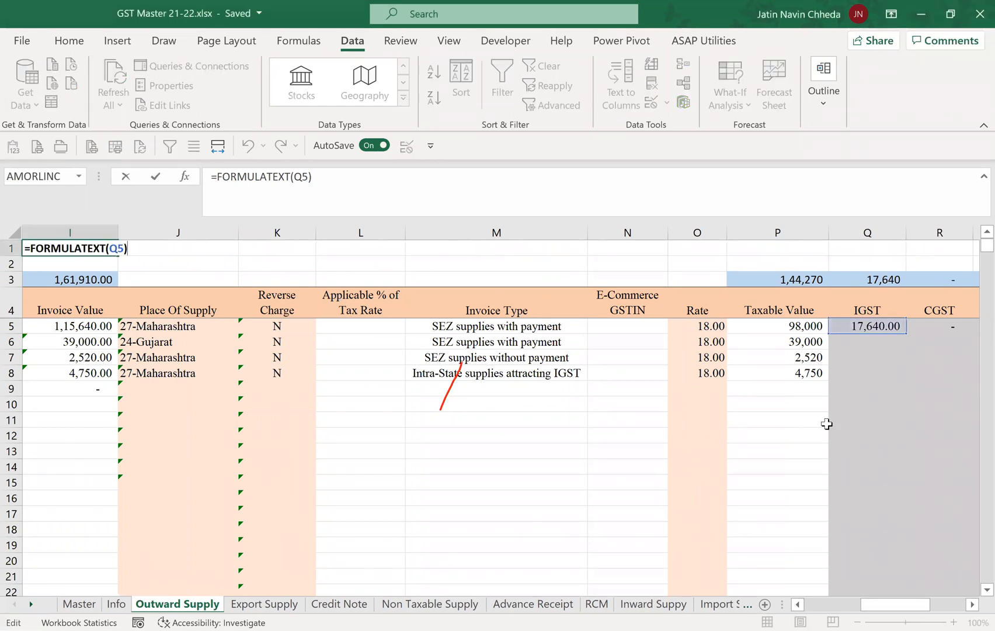
key("Escape")
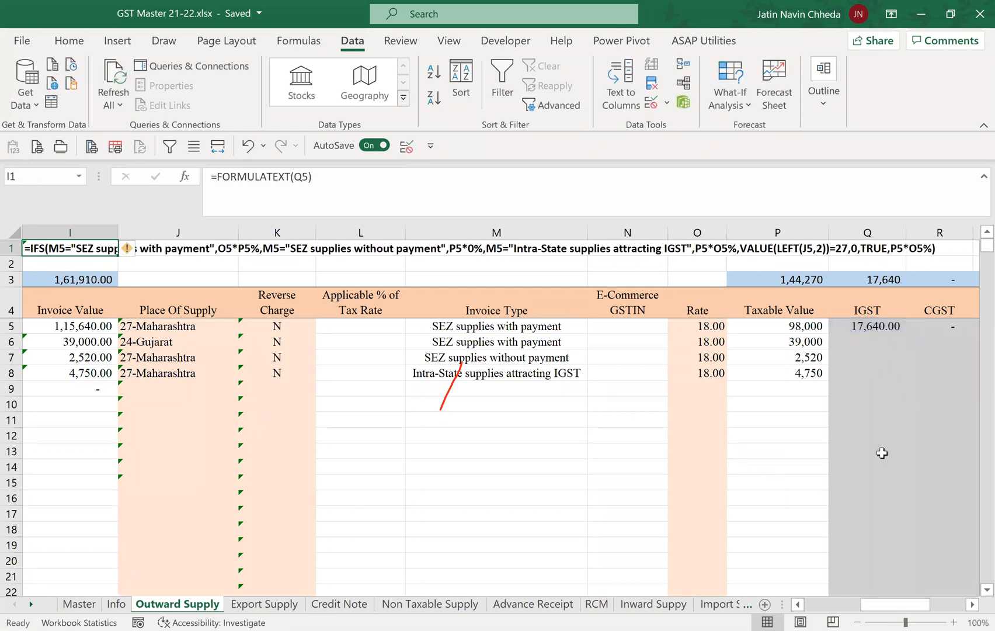
key("ctrl+bracketleft")
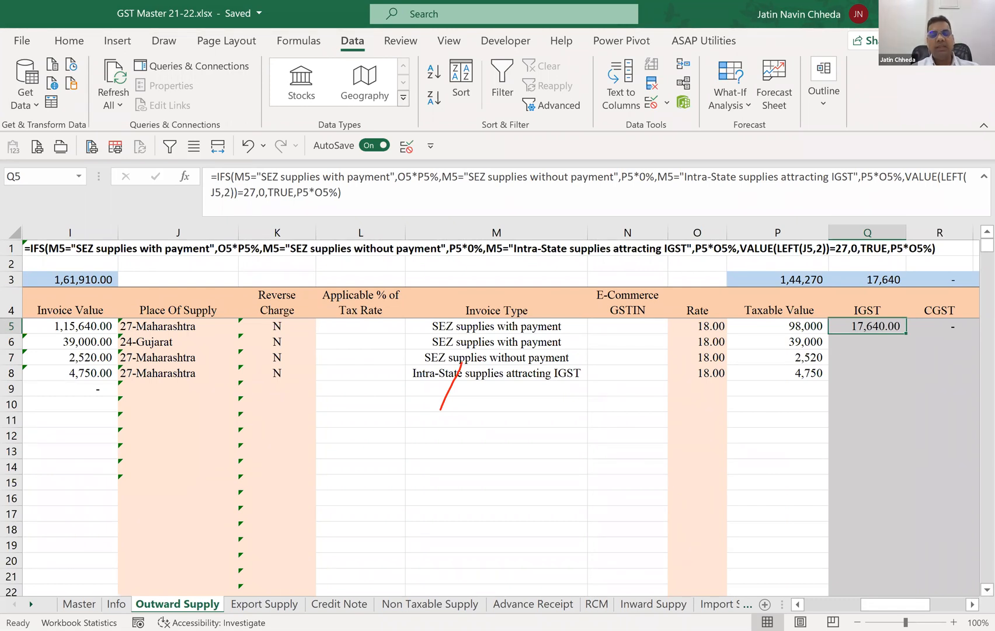
key("Down")
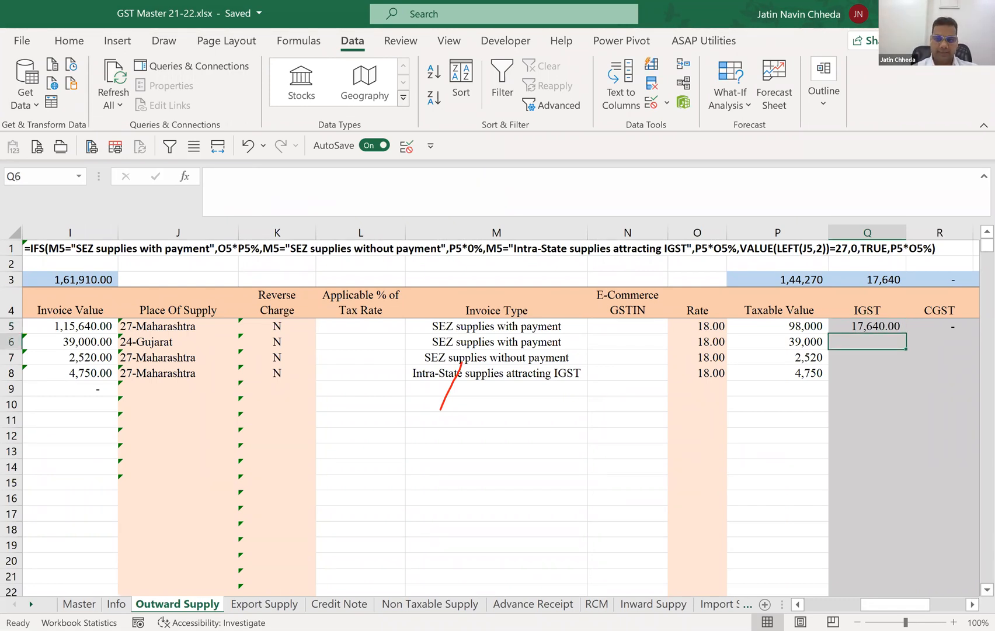
key("Up")
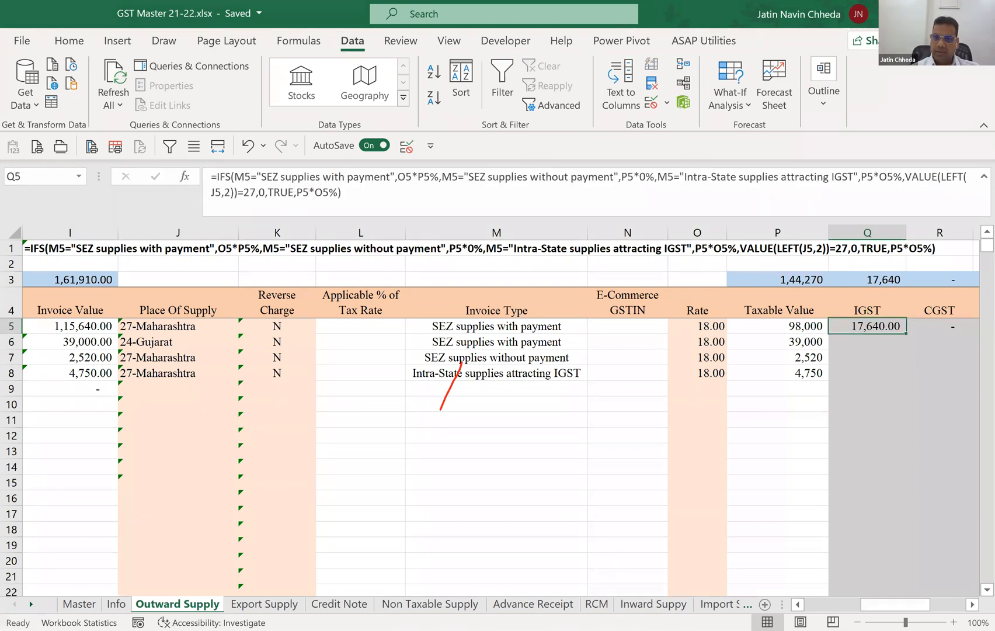
key("Down")
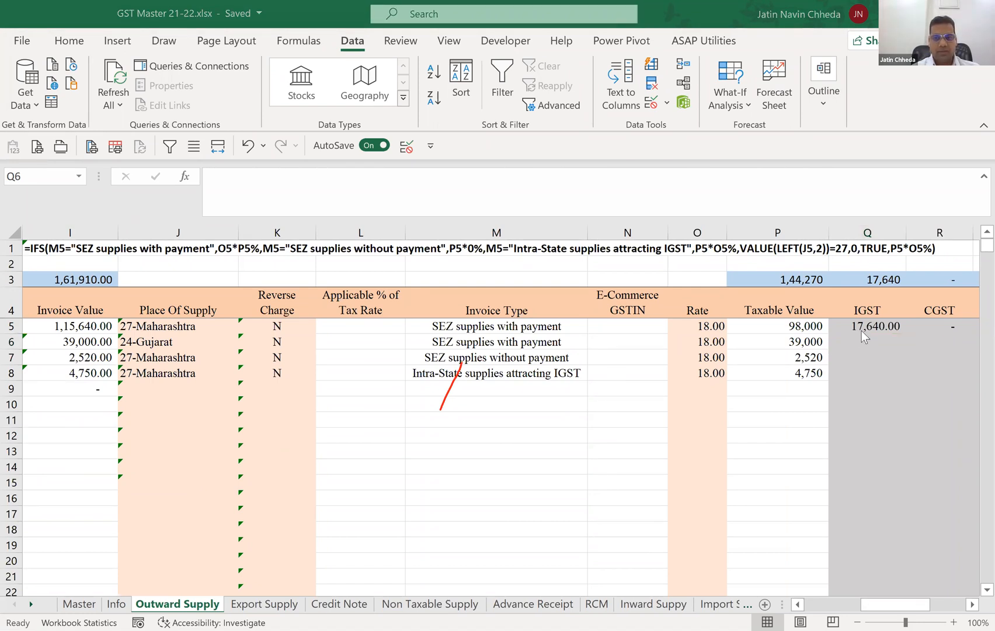
left_click(846, 351)
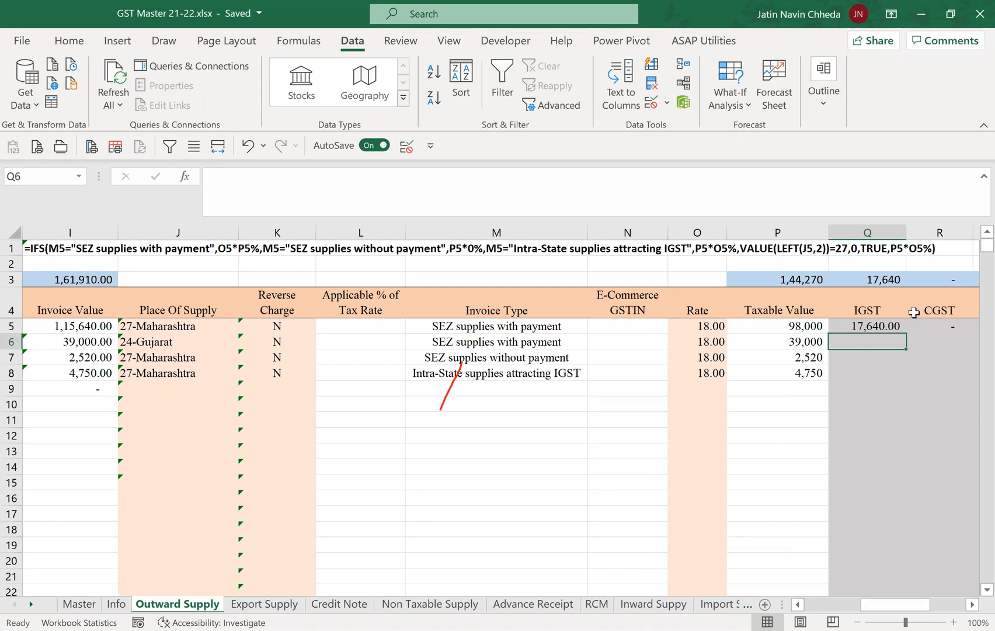
type("=")
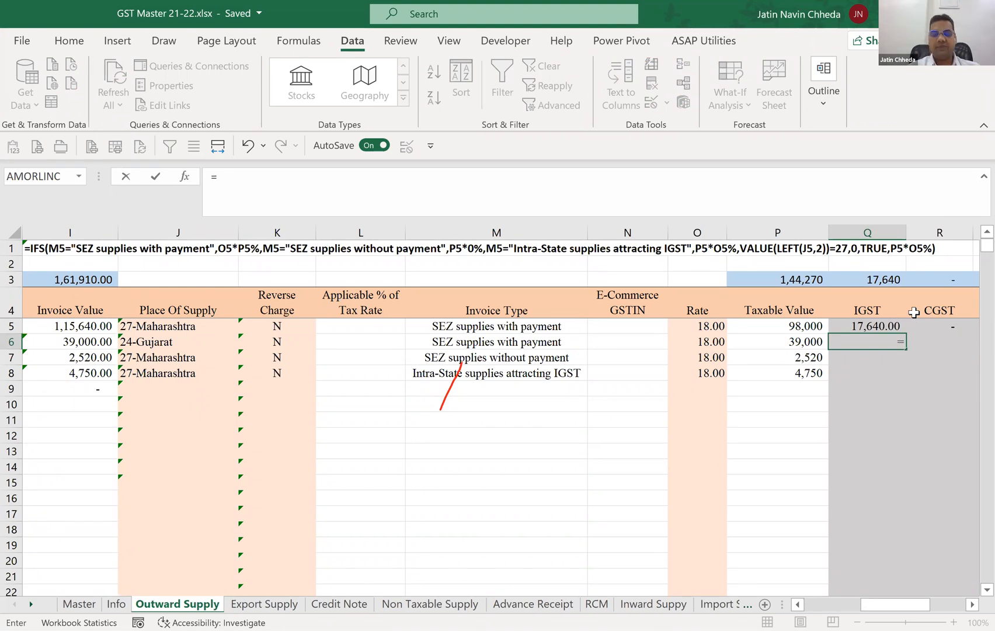
type("IF(")
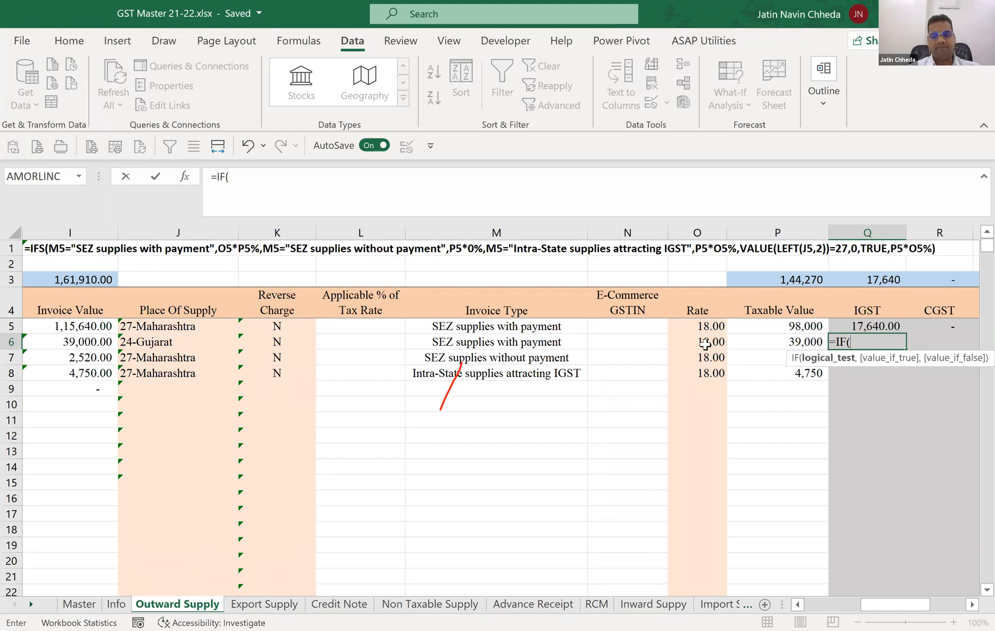
type("M6=\"")
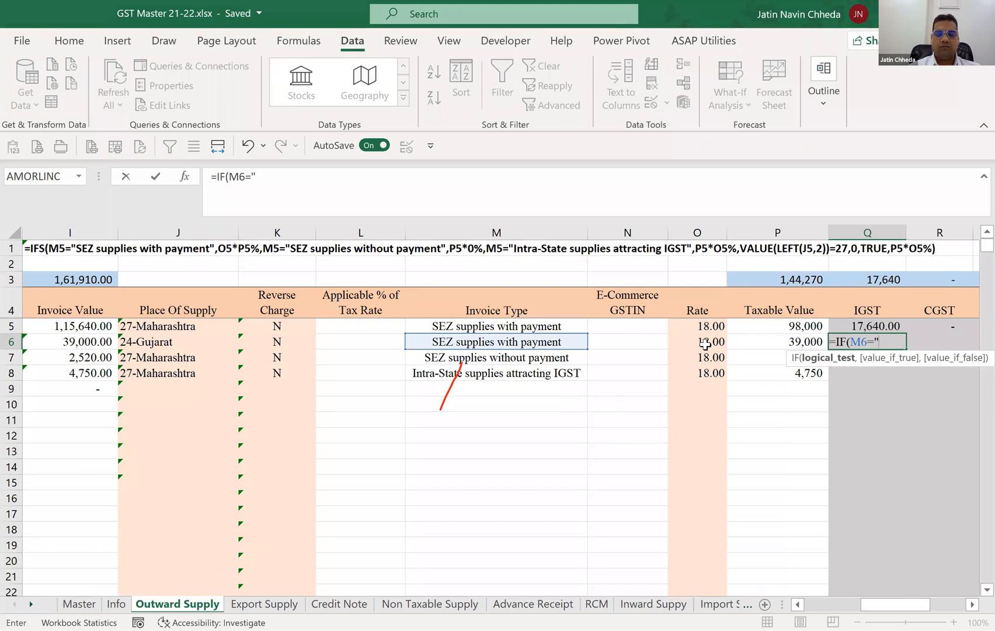
key("Escape")
Copy the Invoice Type text from M5 and start Q6's formula with =IF(M6="SEZ supplies with payment".
left_click(516, 326)
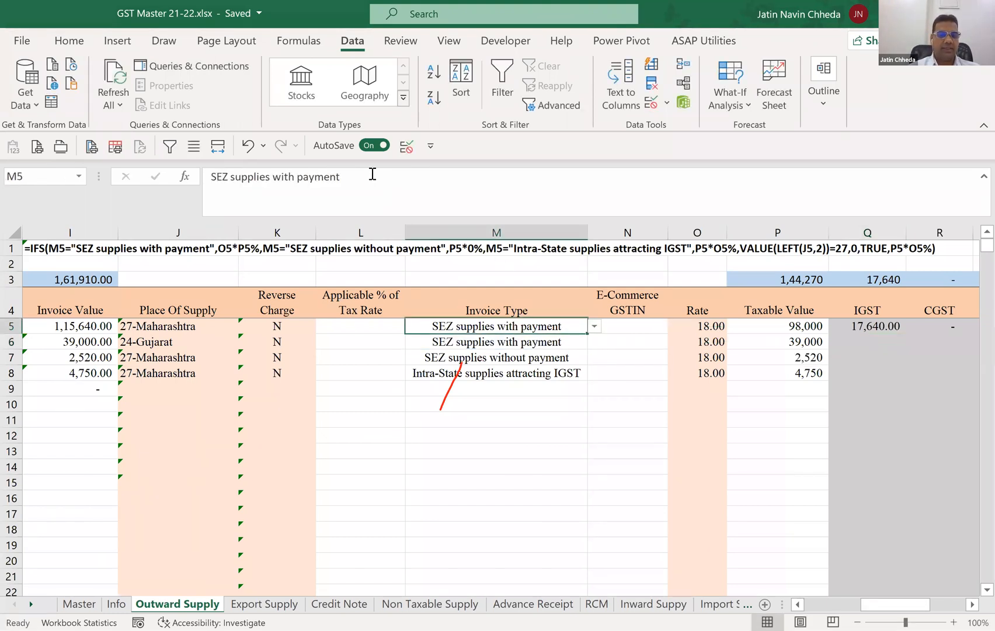
key("Escape")
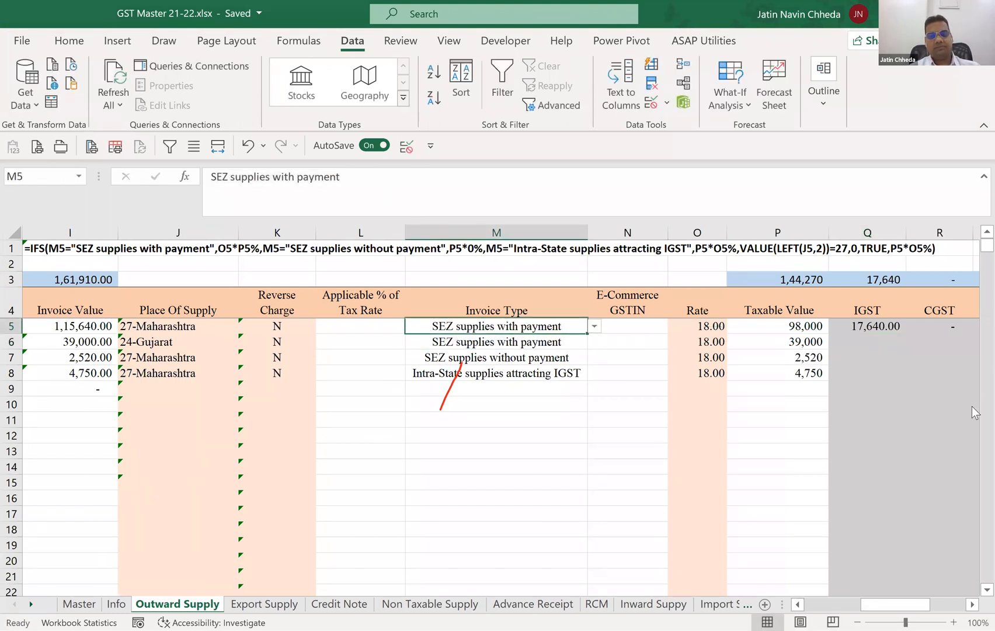
left_click(870, 342)
type("=")
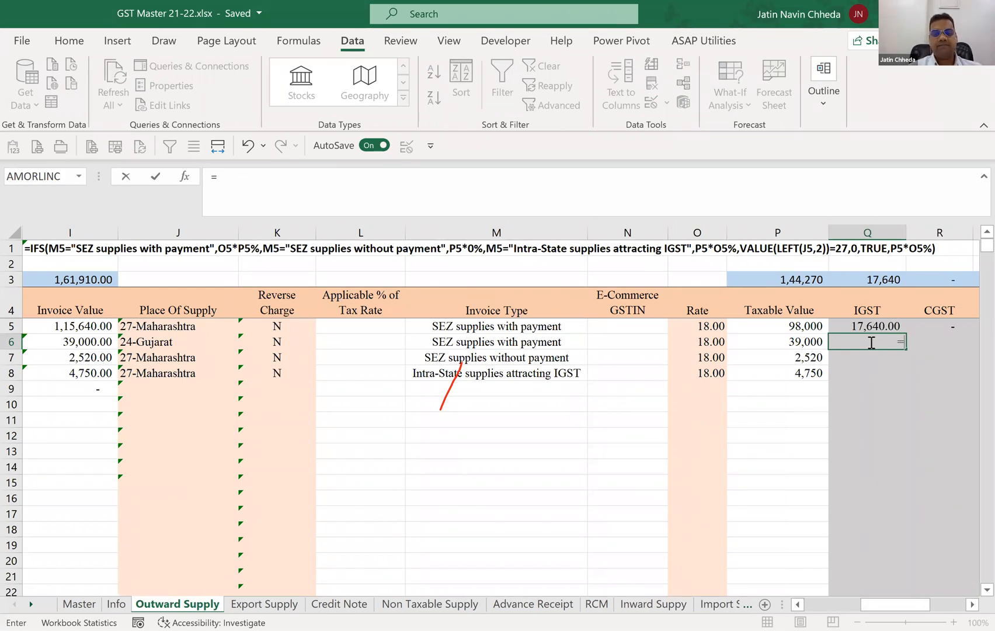
type("IF(M6=\"")
type("SEZ supplies with payment")
Return P6*O6% as the value if true for the first IF in Q6.
type("\"")
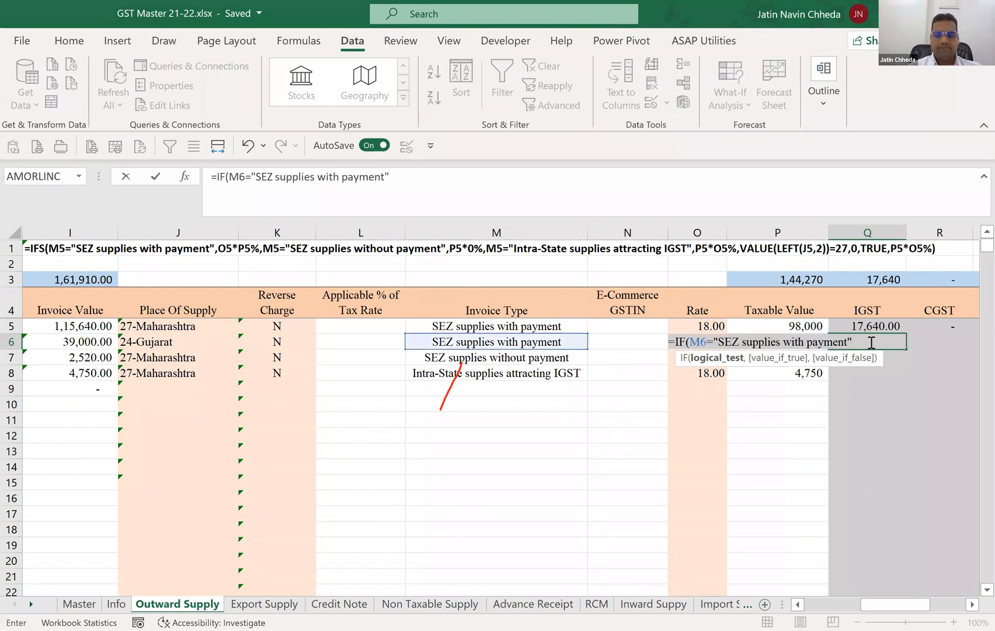
type(",")
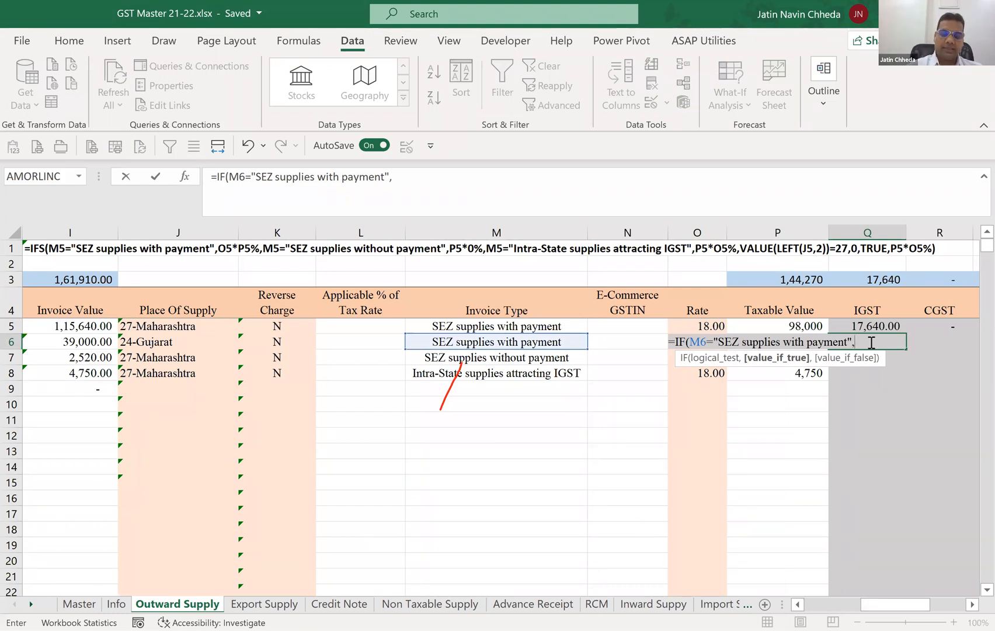
type("P6*")
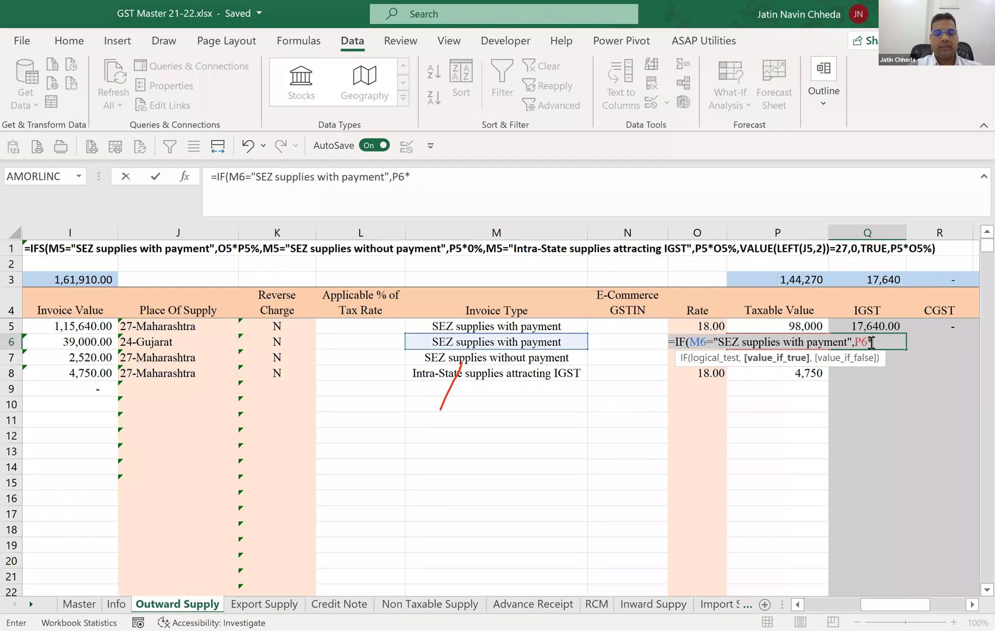
type("O6%")
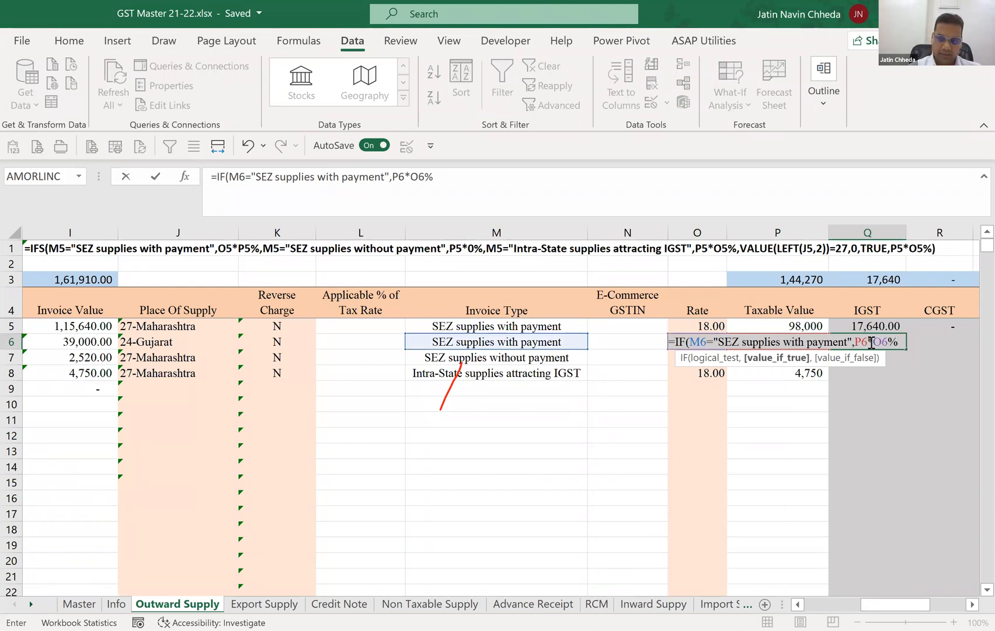
type(",")
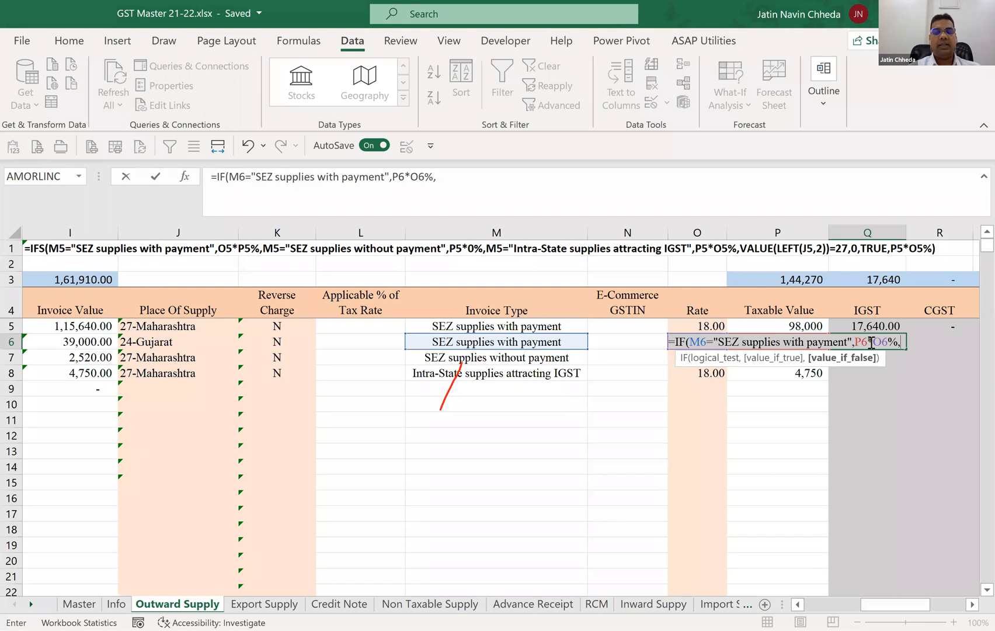
type("IF(")
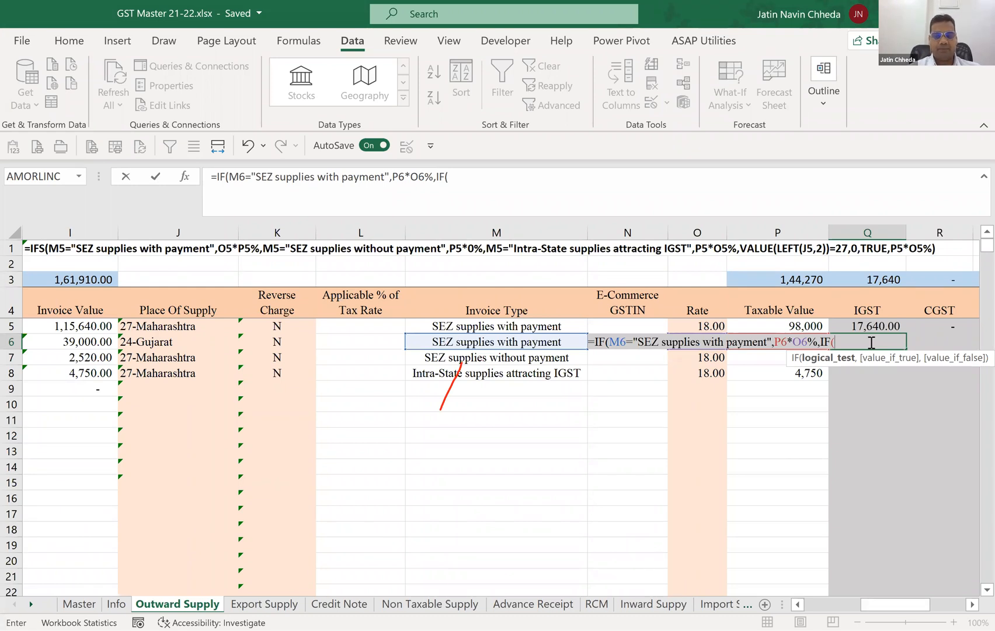
Nest a second IF in Q6's formula as the value if false, testing M6="SEZ supplies without payment".
type("M6=\"")
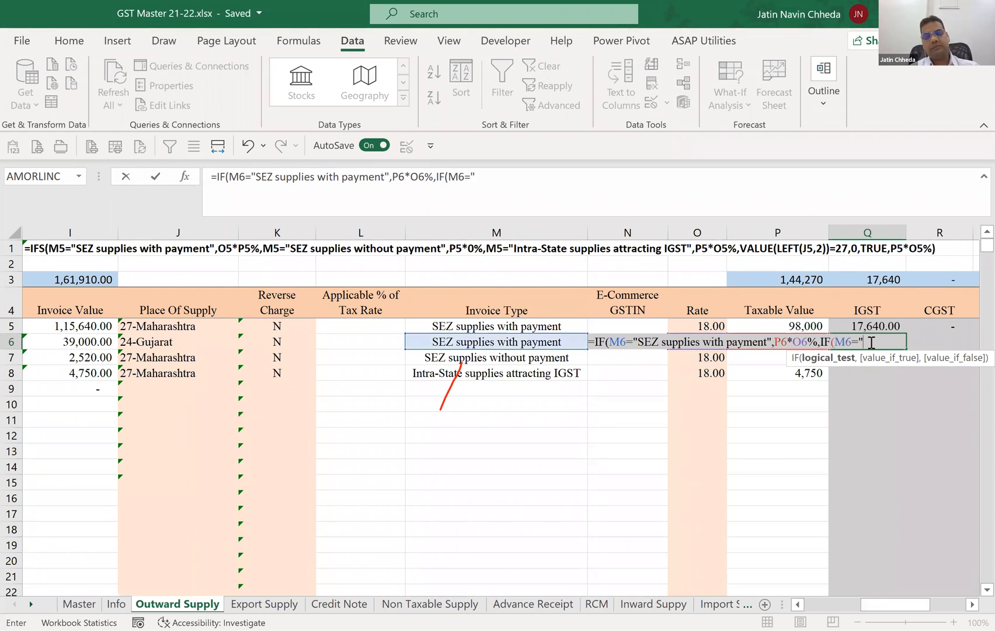
type("SEZ supplies with payment")
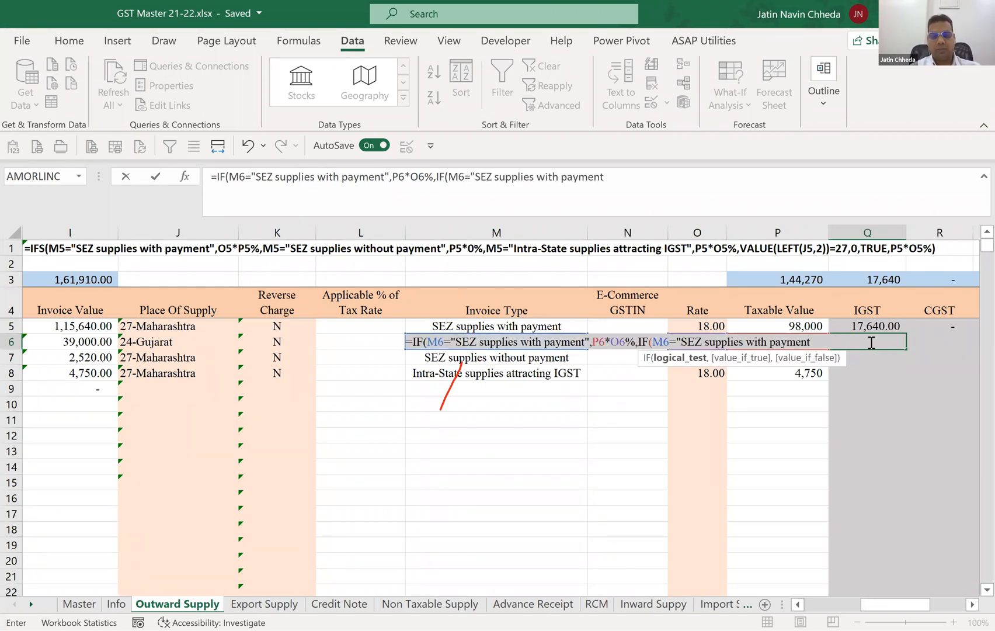
key("F1")
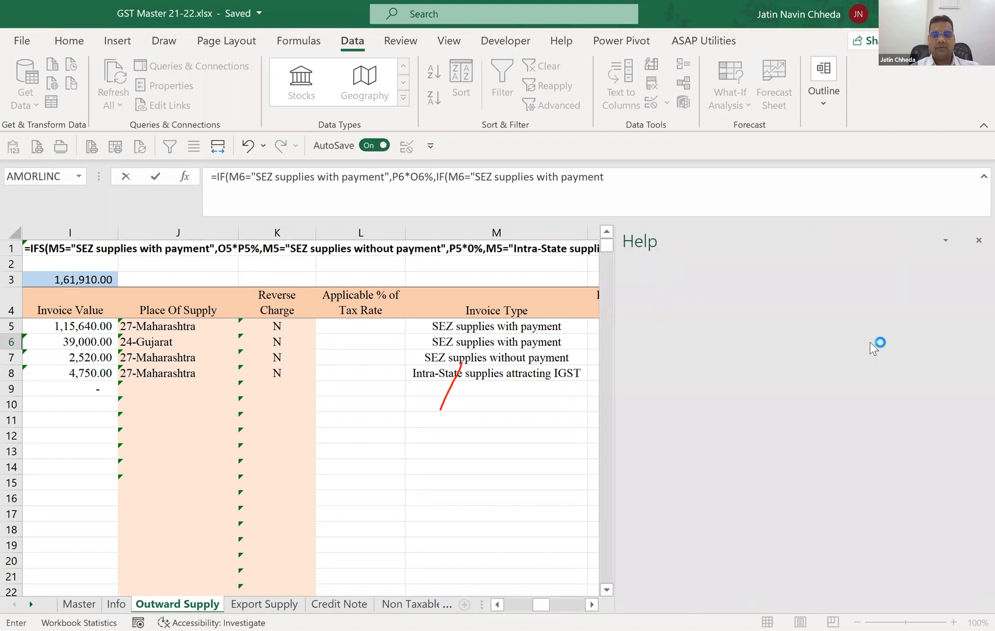
left_click(978, 242)
key("Left")
key("Left")
key("Left")
key("Left")
key("Left")
key("Left")
key("Left")
key("Left")
type("out")
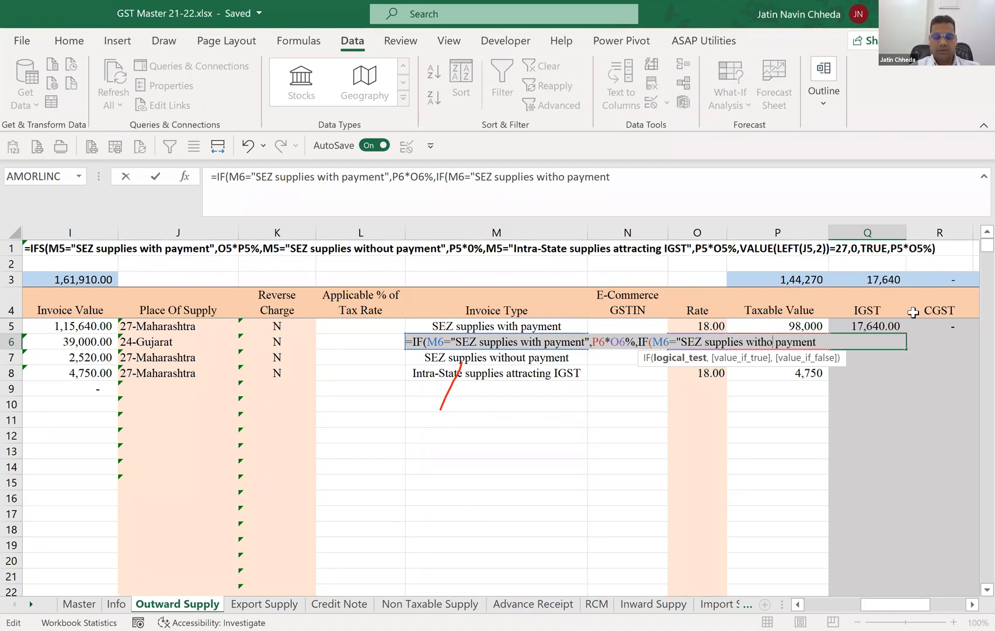
key("Right")
key("Right")
key("Right")
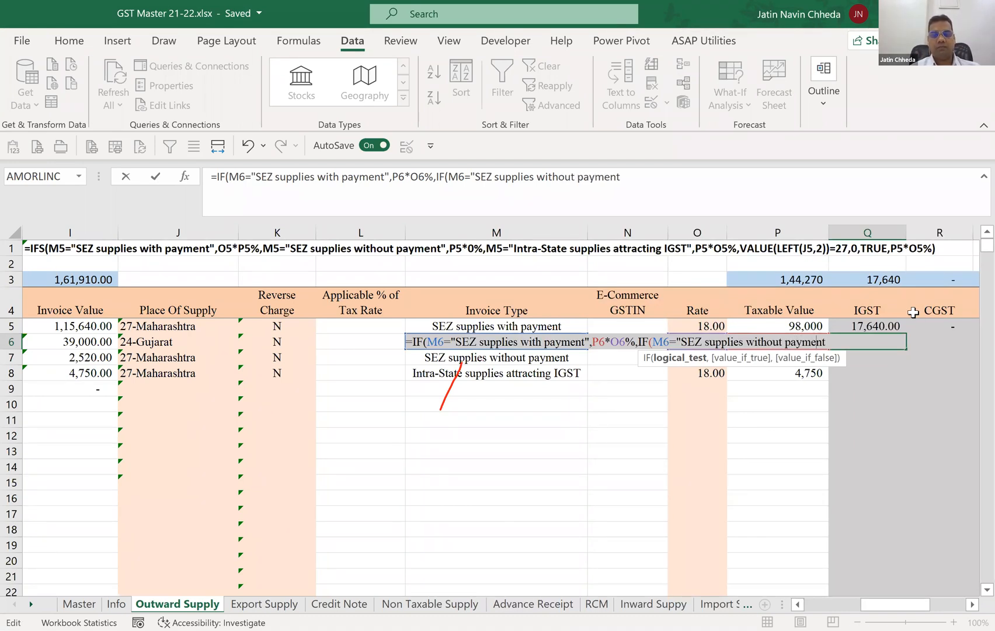
type("\"")
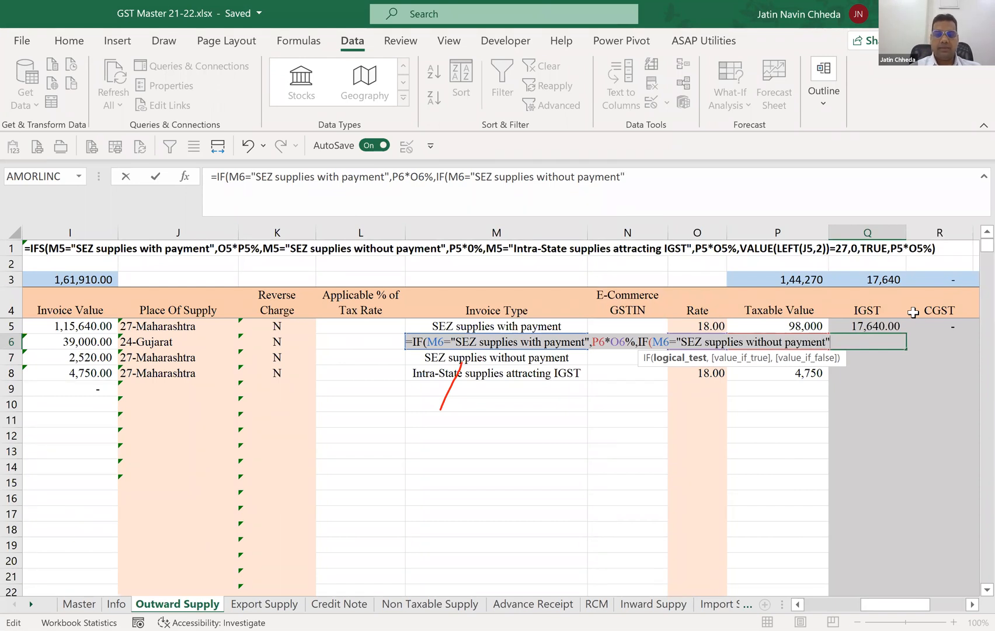
type(",")
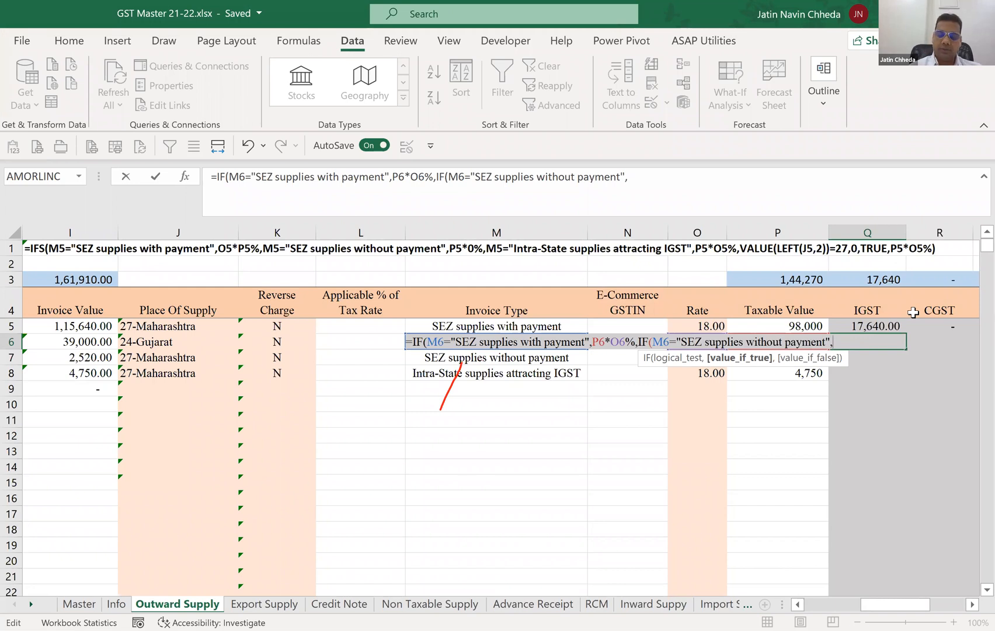
type("P6*0")
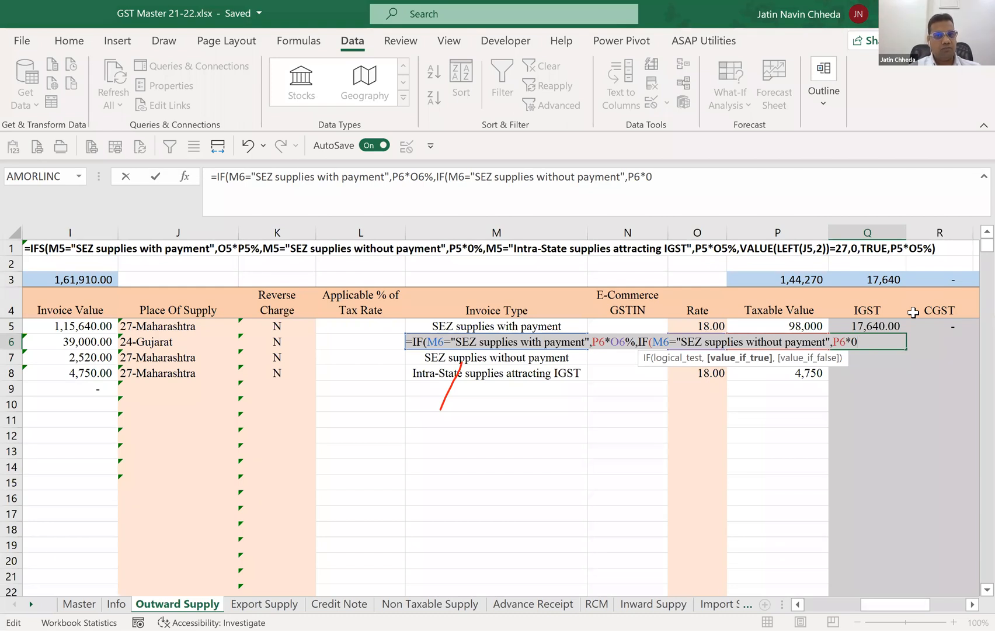
type(",")
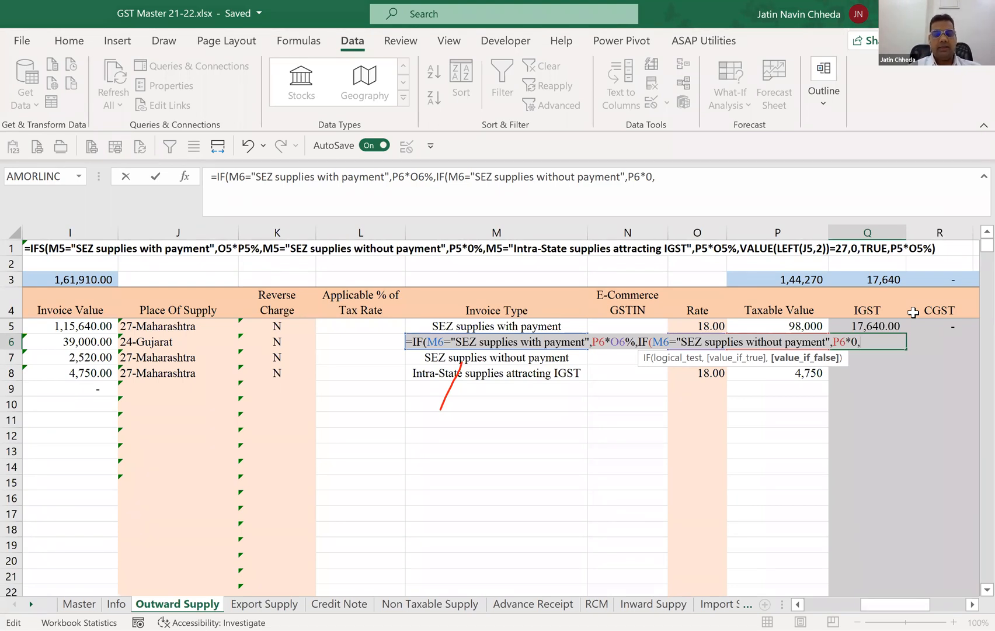
Return P6*0 as the second IF's value if true in Q6 and start a third nested IF testing M6=.
type("IF(")
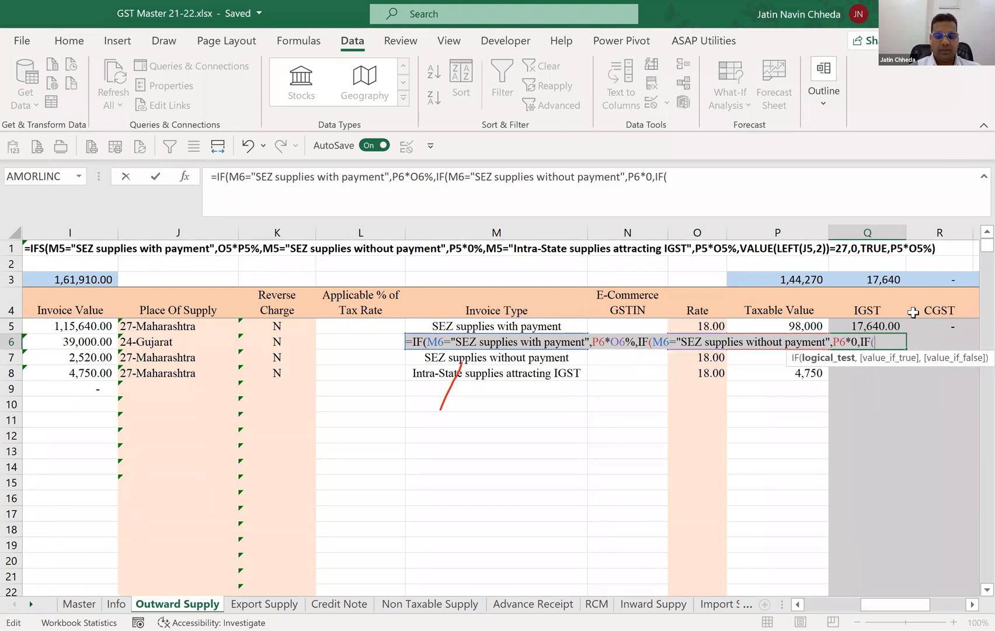
type("M6")
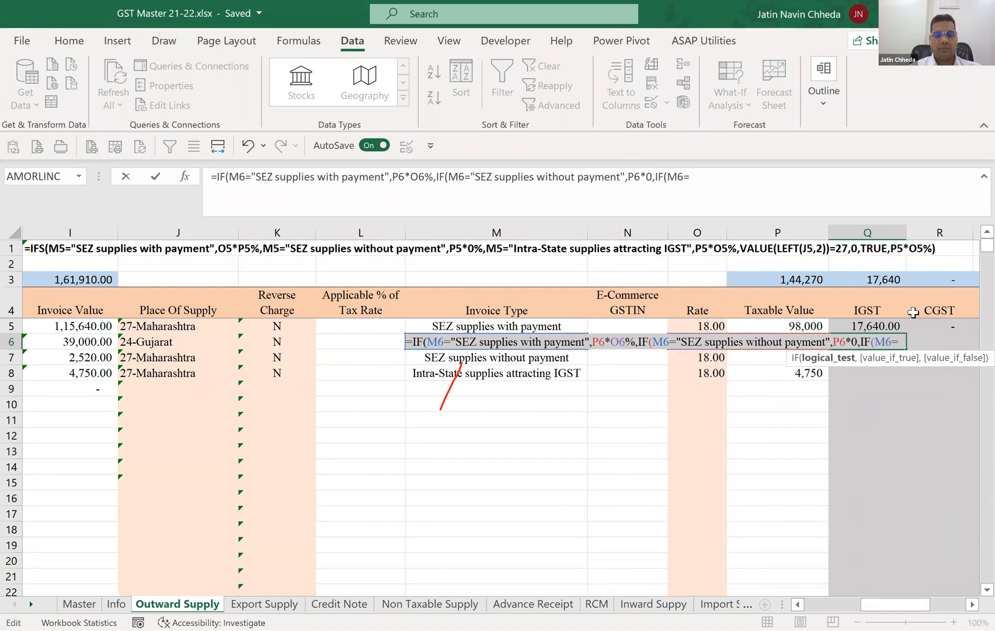
type("=1")
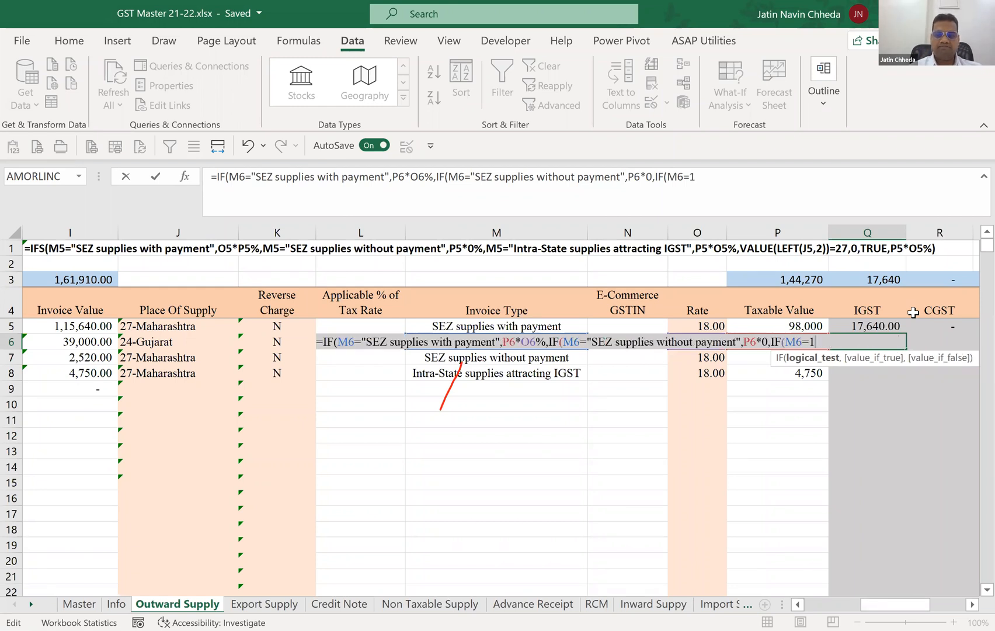
type("))")
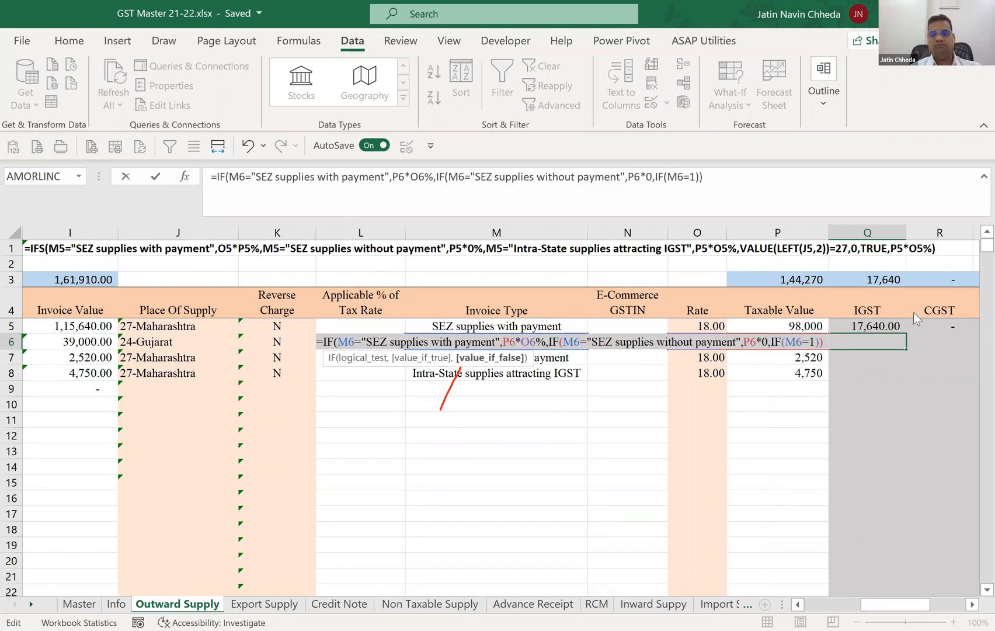
key("Return")
key("Return")
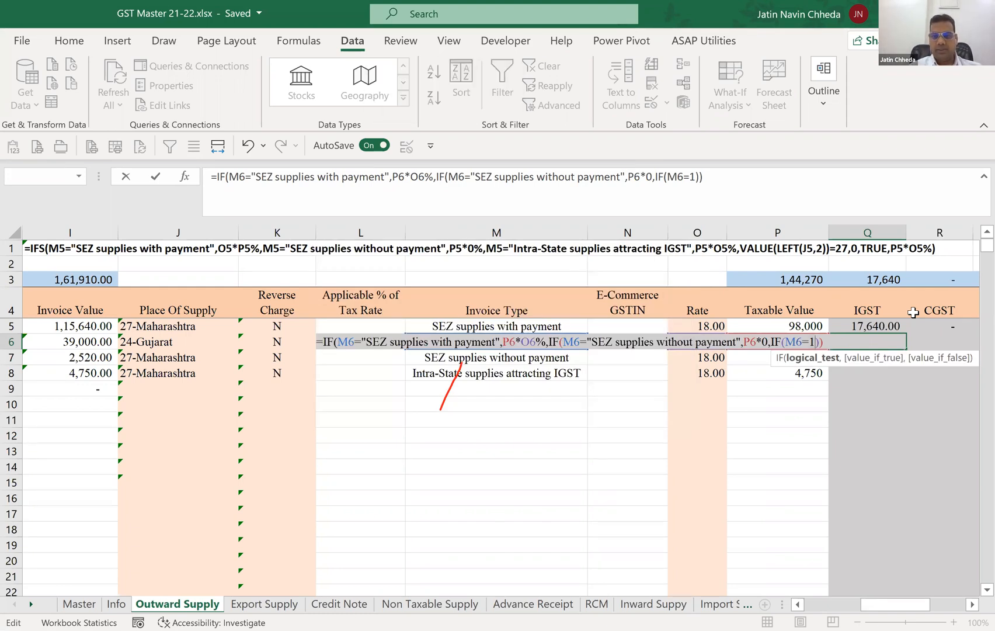
key("BackSpace")
key("BackSpace")
key("BackSpace")
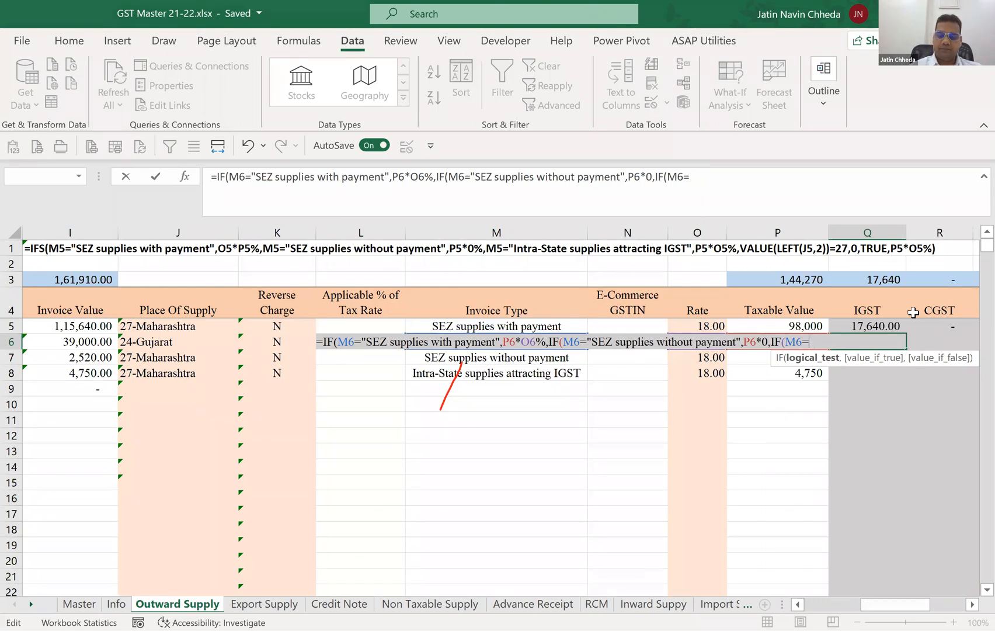
Complete the third IF's logical test in Q6 by comparing M6 with "Intra-State Supplies Attracting IGST".
type("\"In")
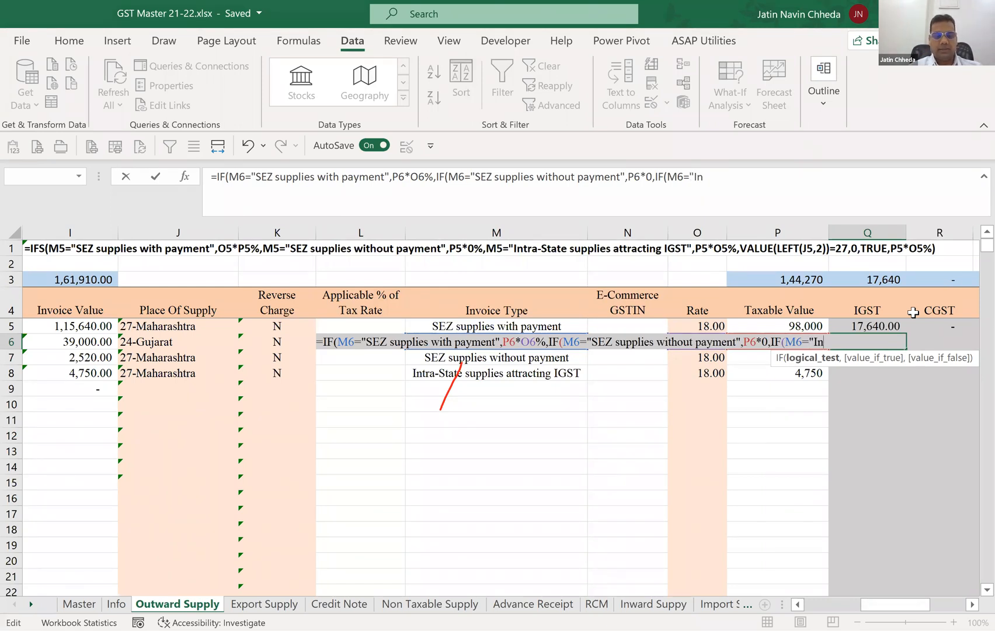
type("tra-St")
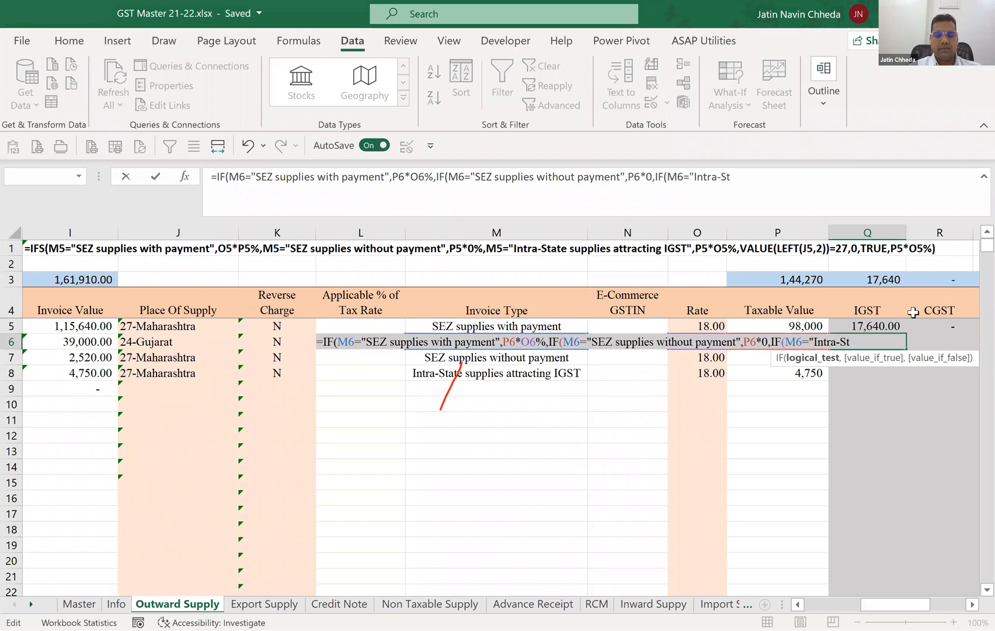
type("ate Su")
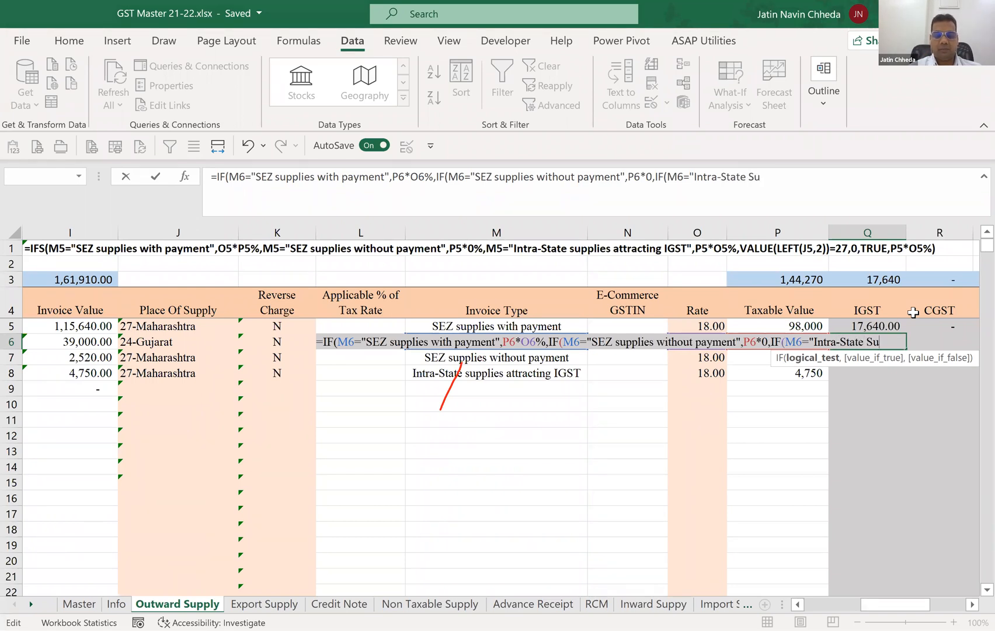
type("pplie")
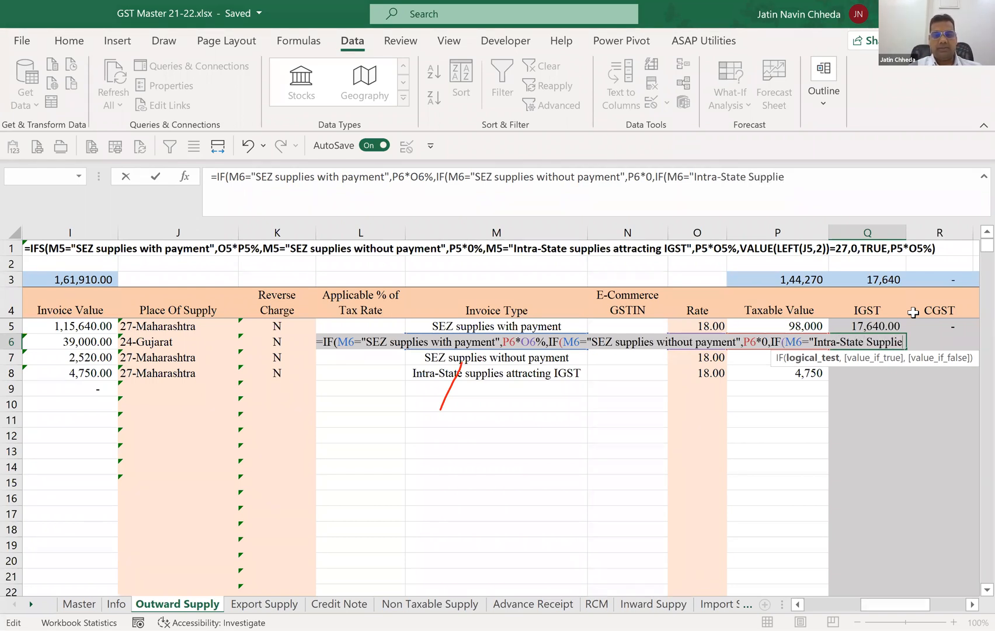
type("s Attracting IGS")
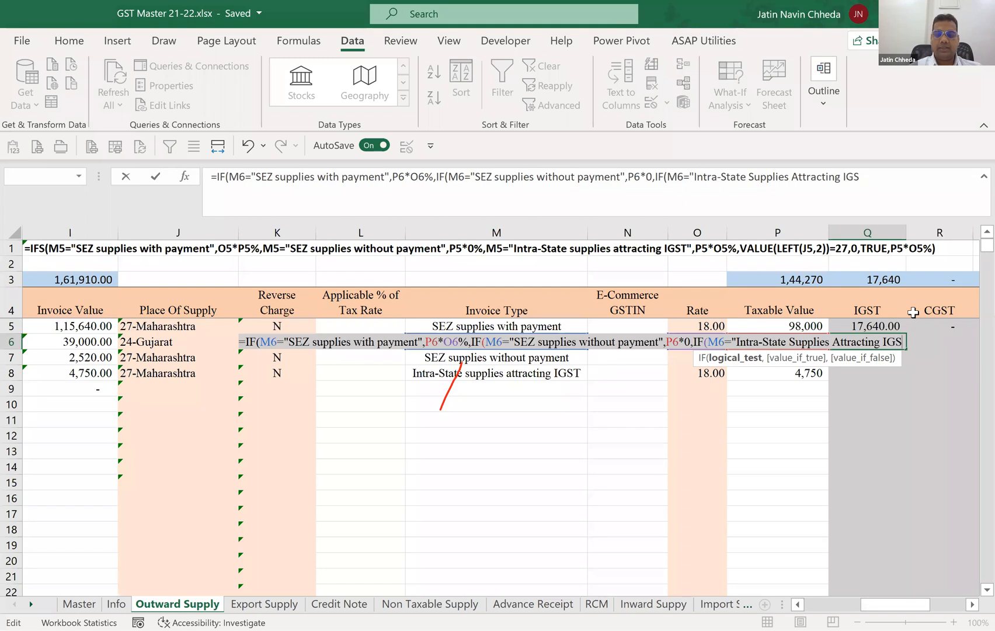
type("T\"")
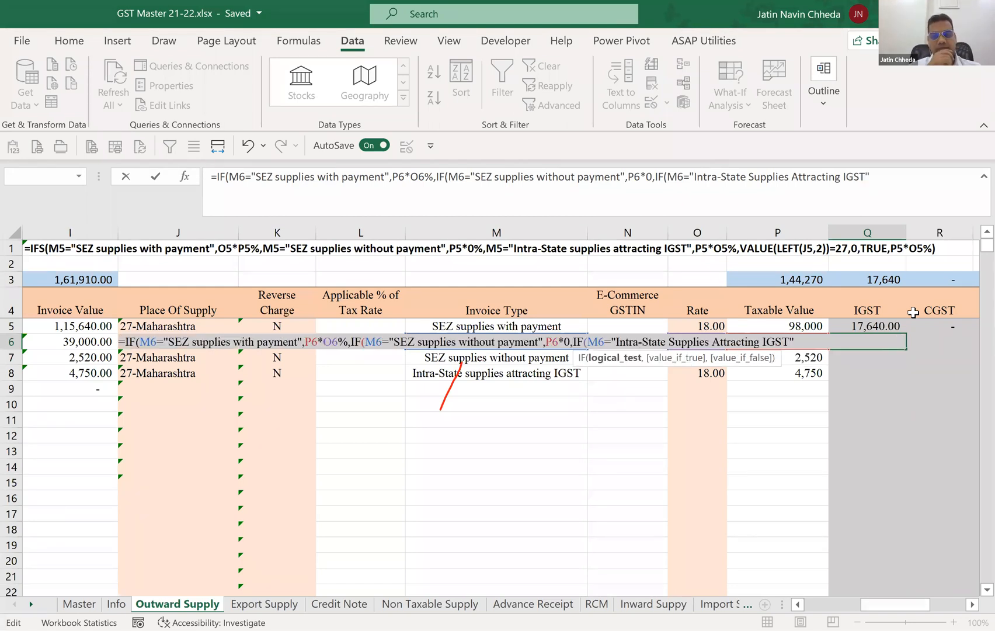
type("=")
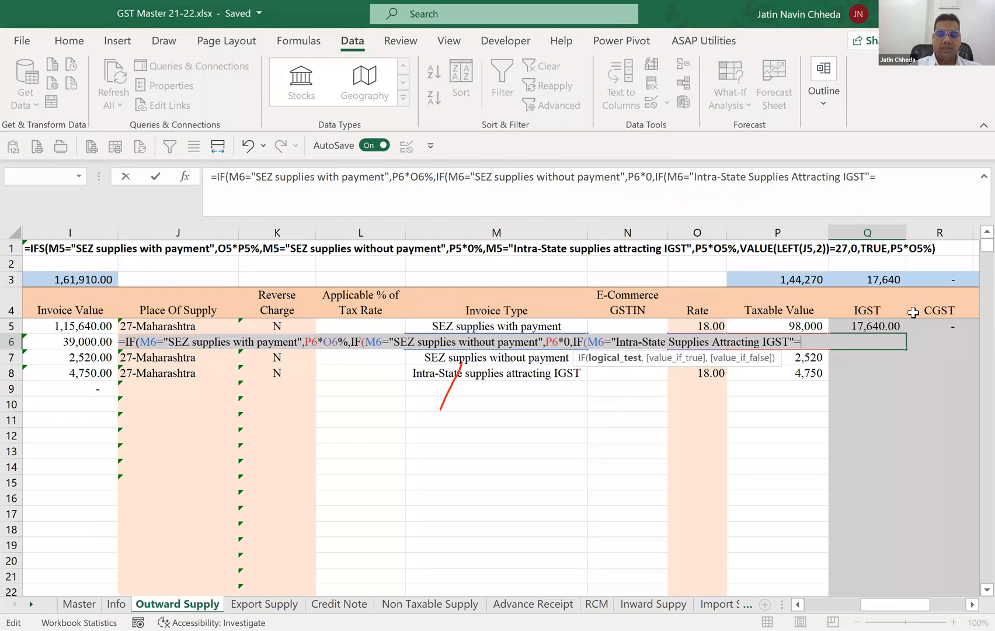
type("P6*")
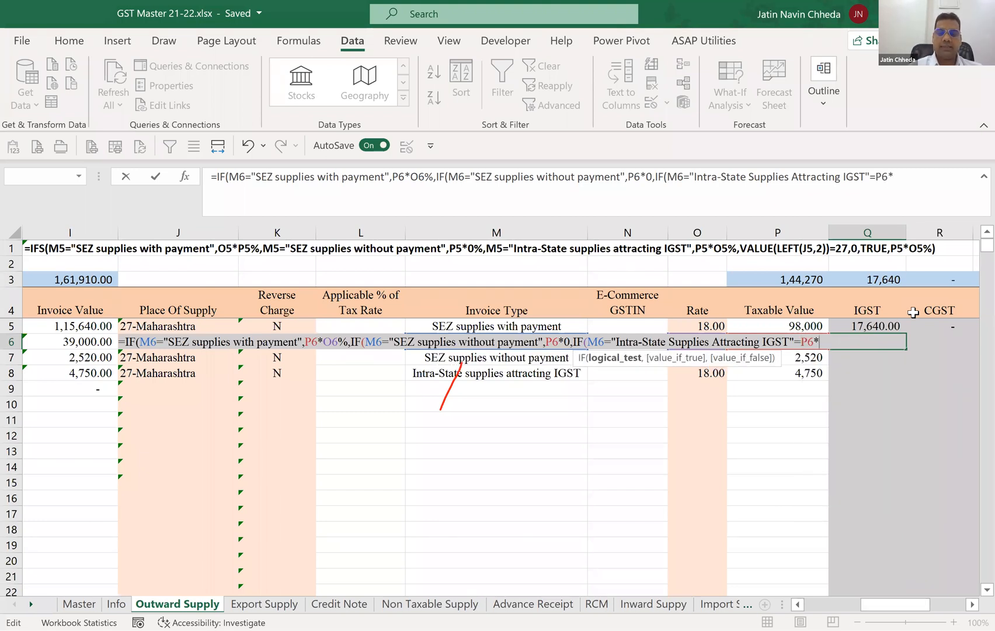
type("O6%")
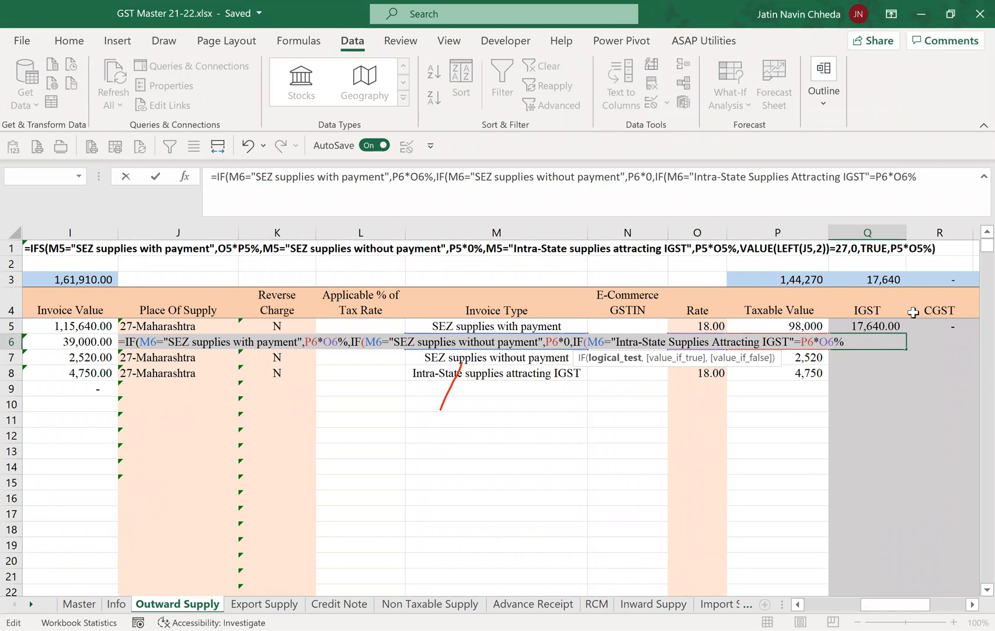
type(",")
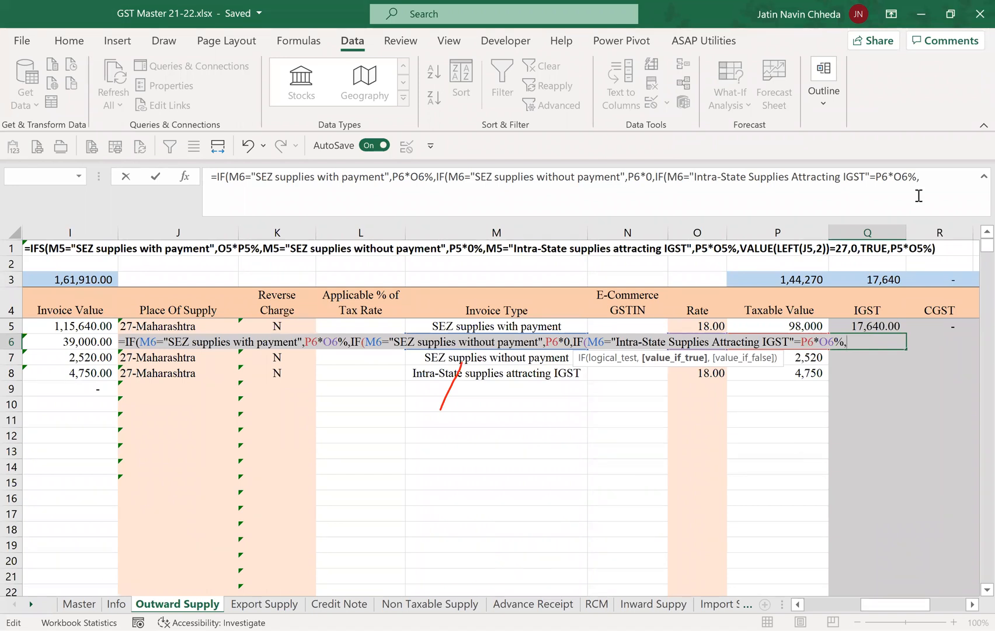
Return P6*O6% as the third IF's value if true, separated from the logical test by a comma.
left_click(870, 181)
type(",")
key("Delete")
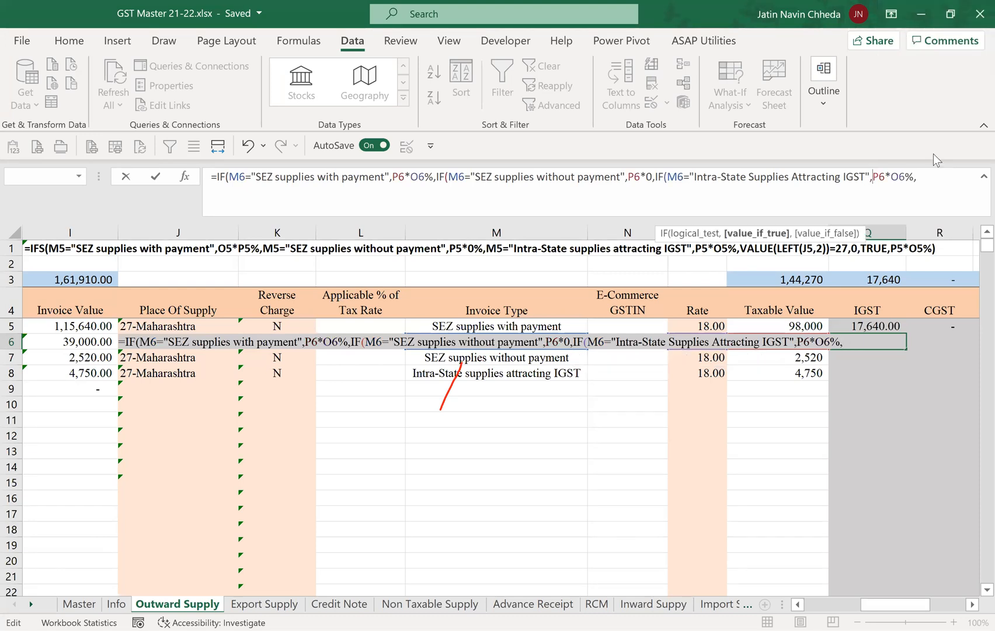
left_click(938, 178)
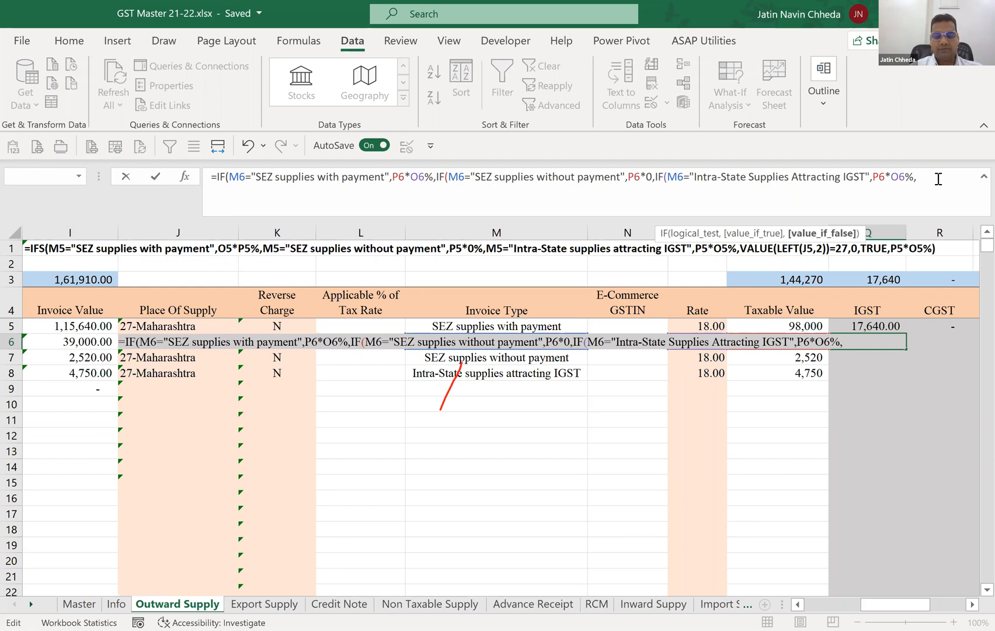
Add the state-code test VALUE(LEFT(J6,2)=27 to Q6's formula as the third IF's value if false.
type("Valu")
key("Tab")
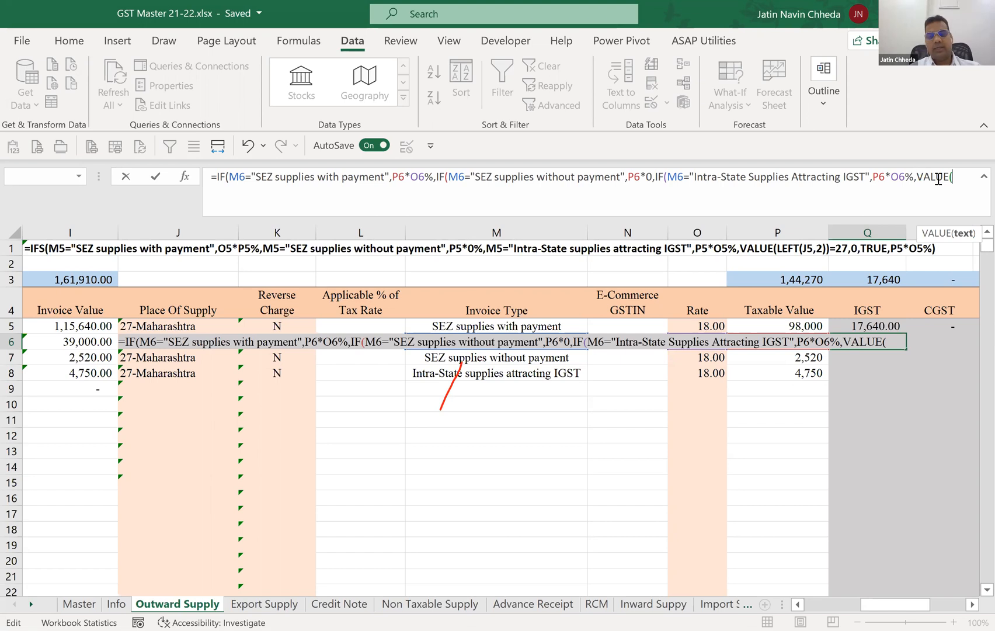
type("LEFT(")
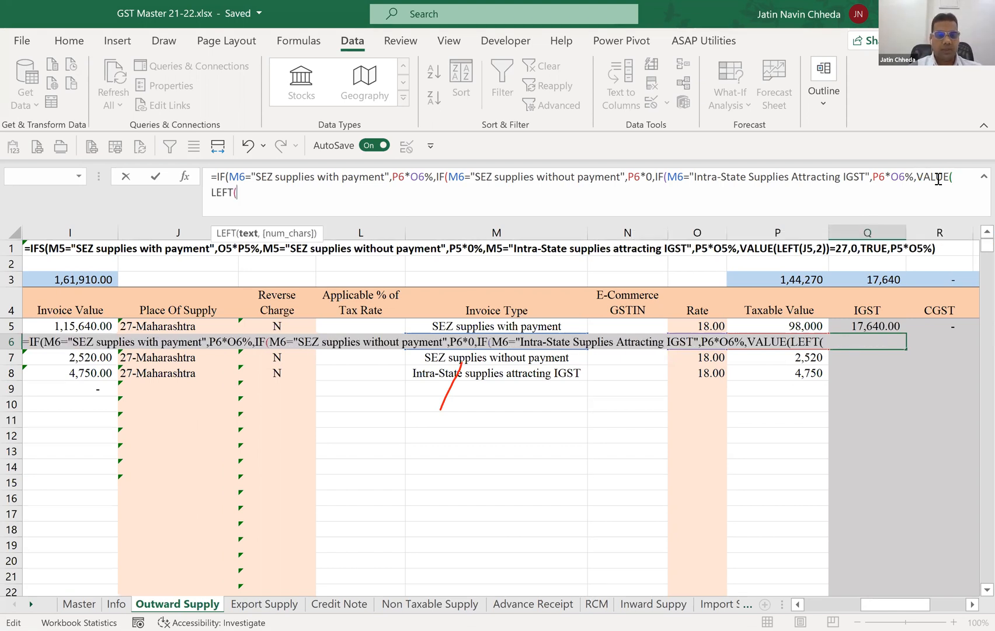
type("J ")
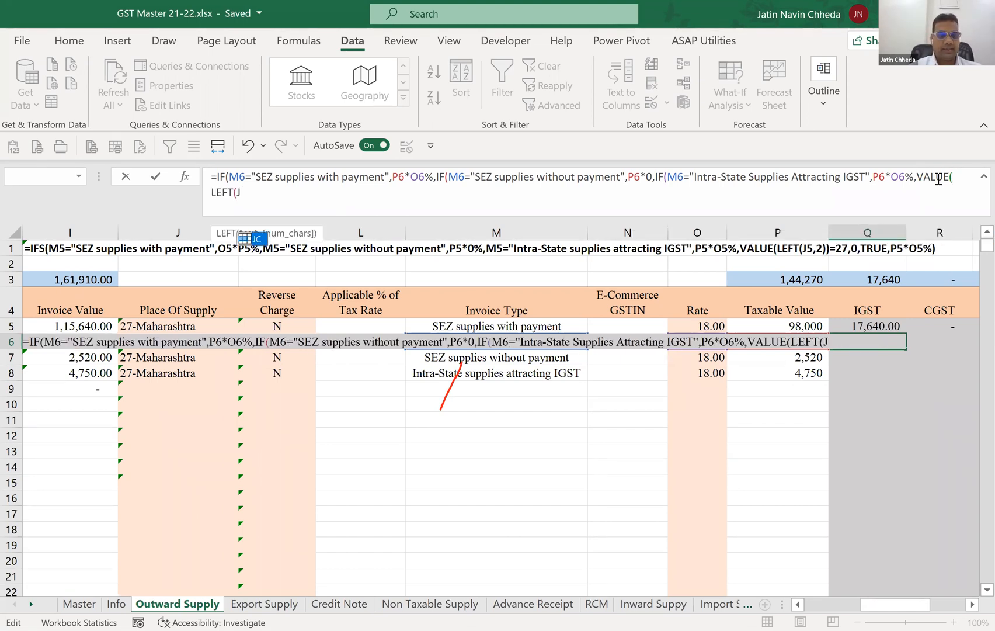
type("6")
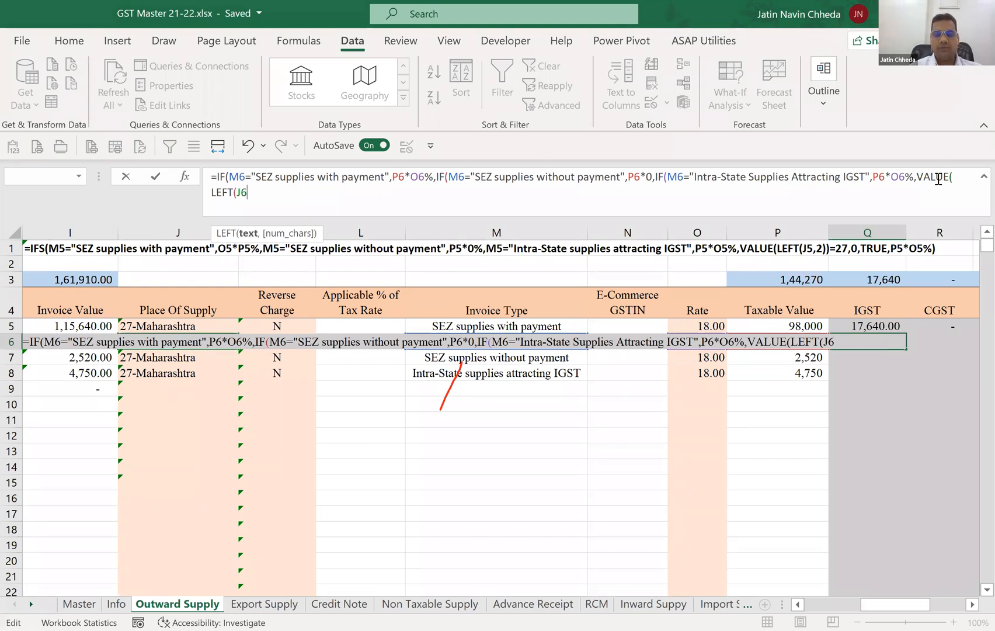
type(",2)")
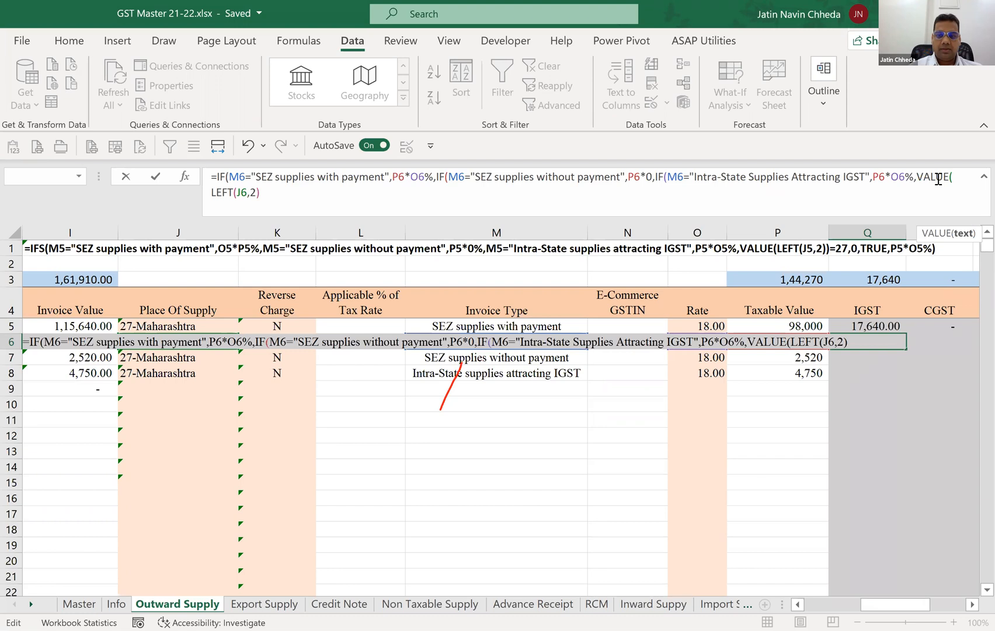
type("=")
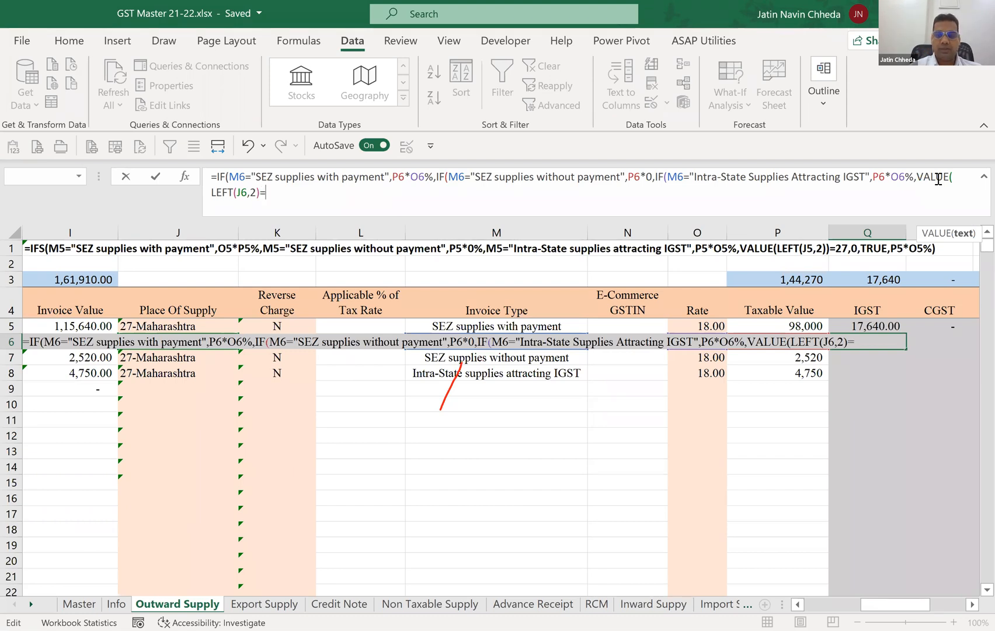
type("27")
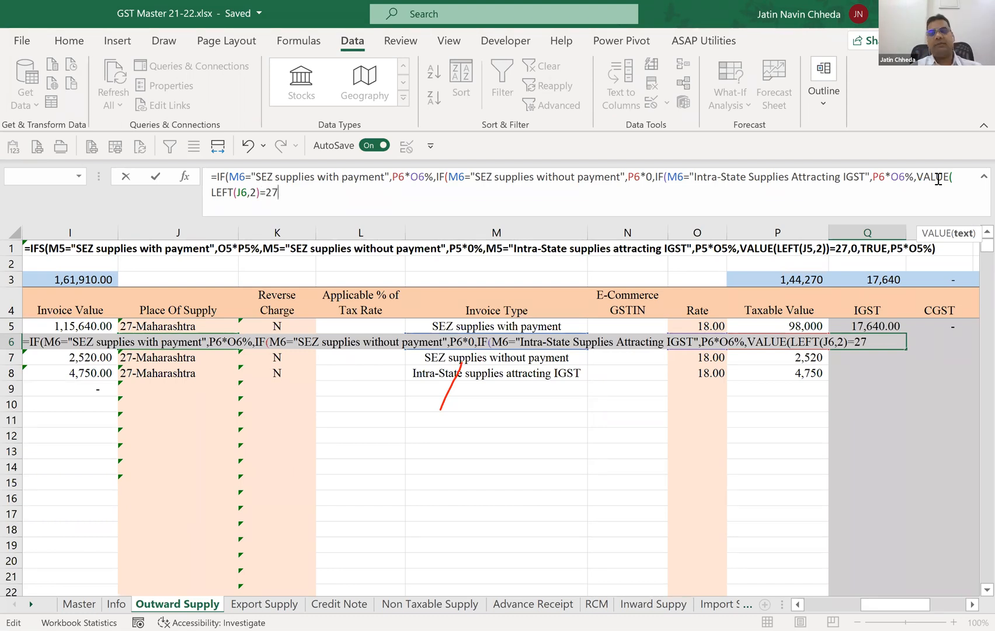
type(",0")
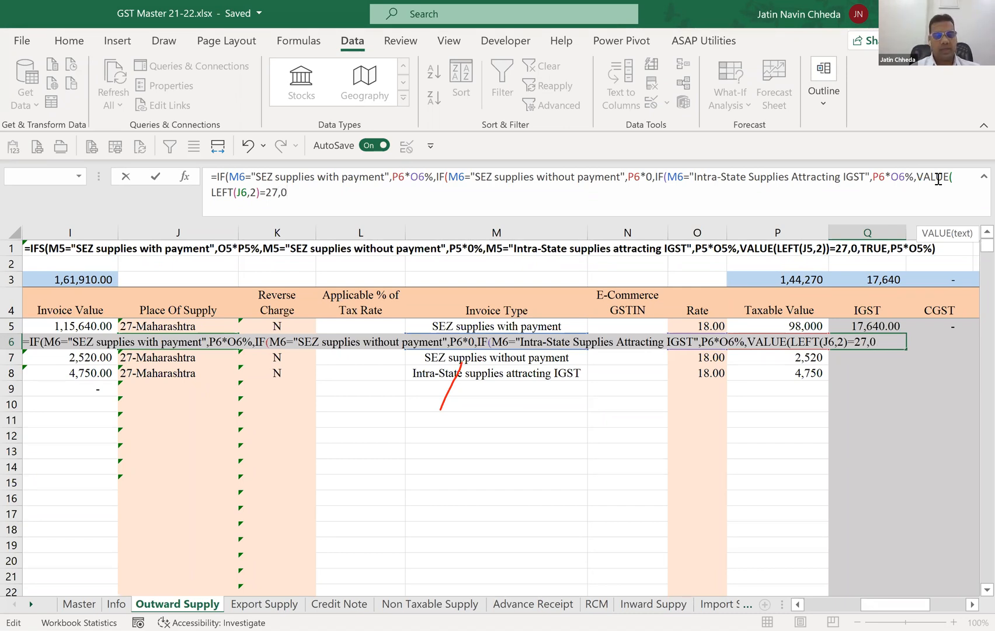
type(",")
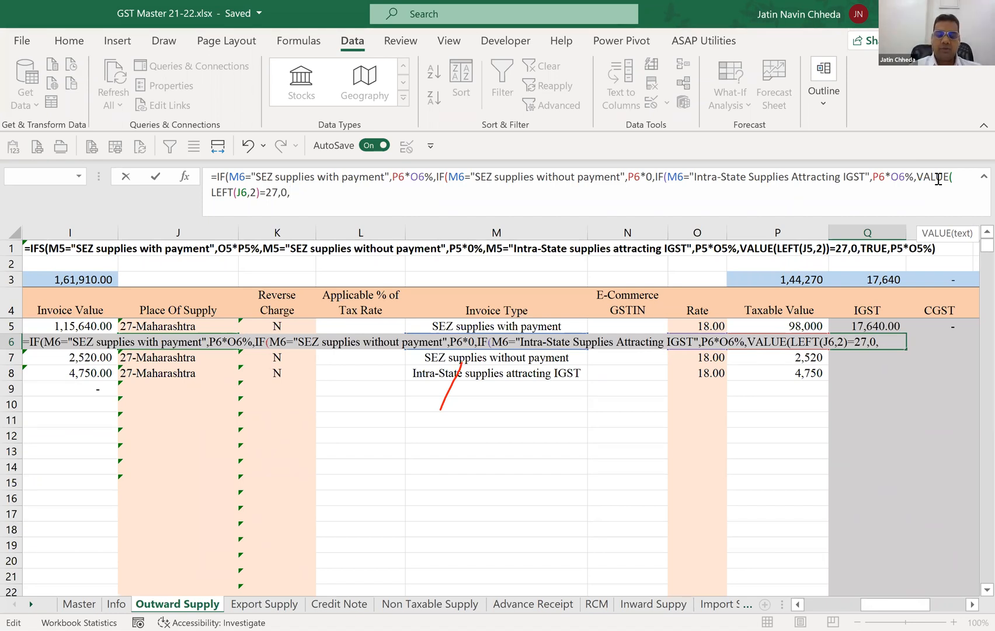
type("P6*o6")
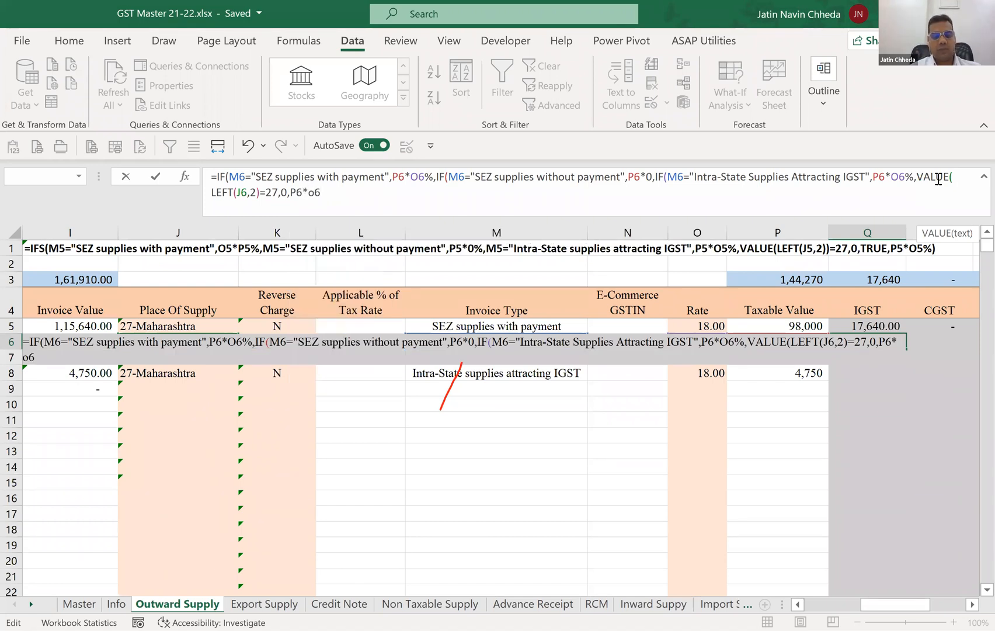
type("%")
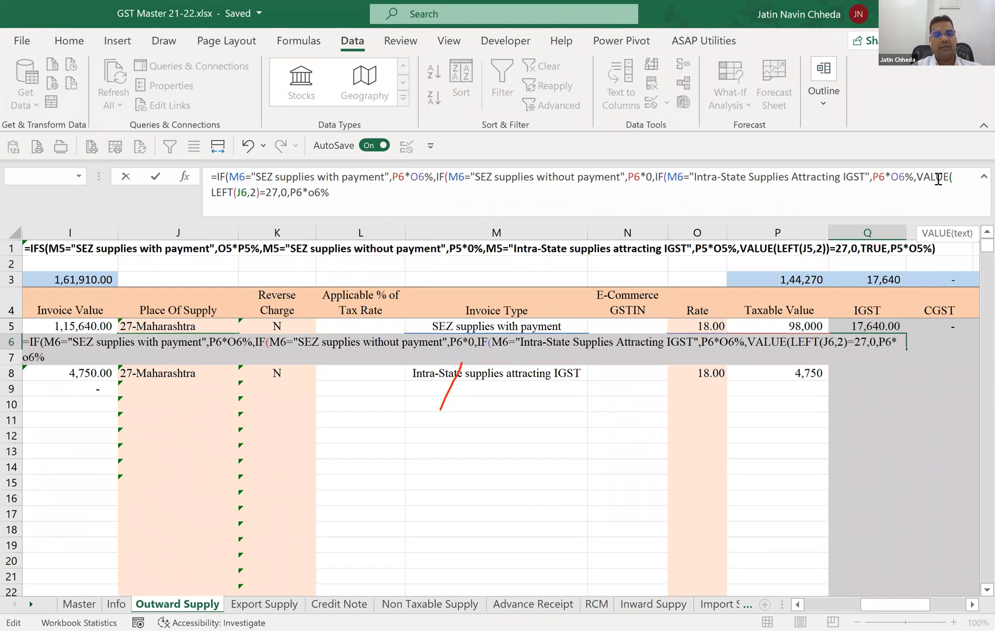
Add 0 and P6*o6% as the results after the state-code test, close the formula with four parentheses and try to enter it.
type(")))")
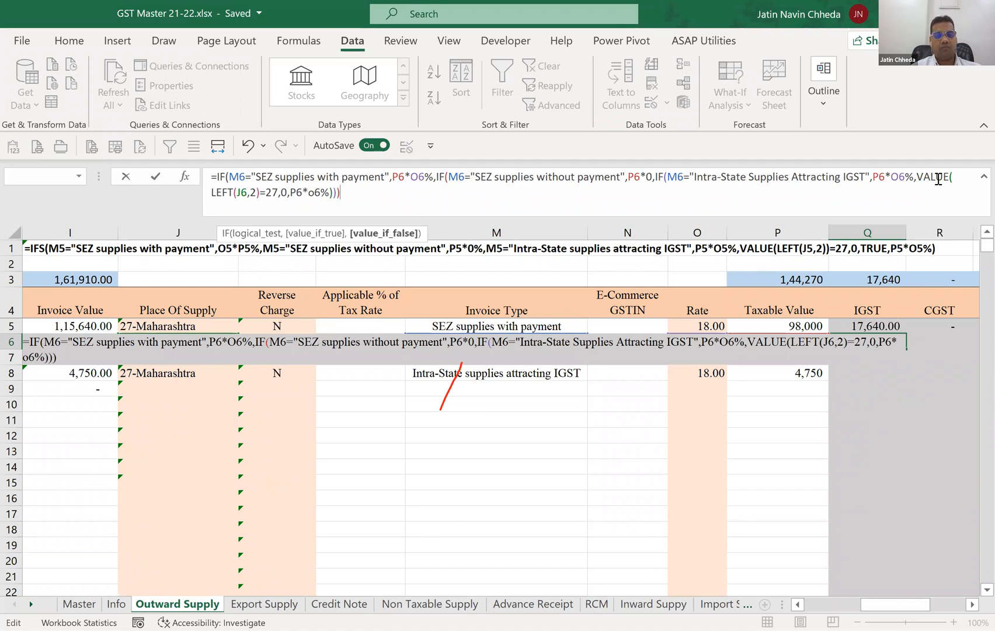
type(")")
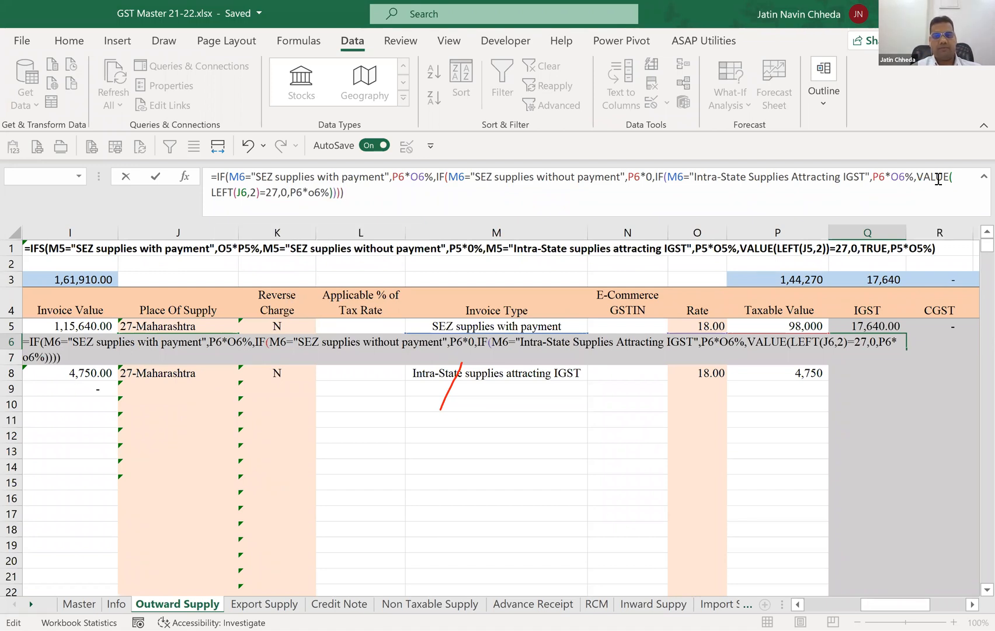
key("Return")
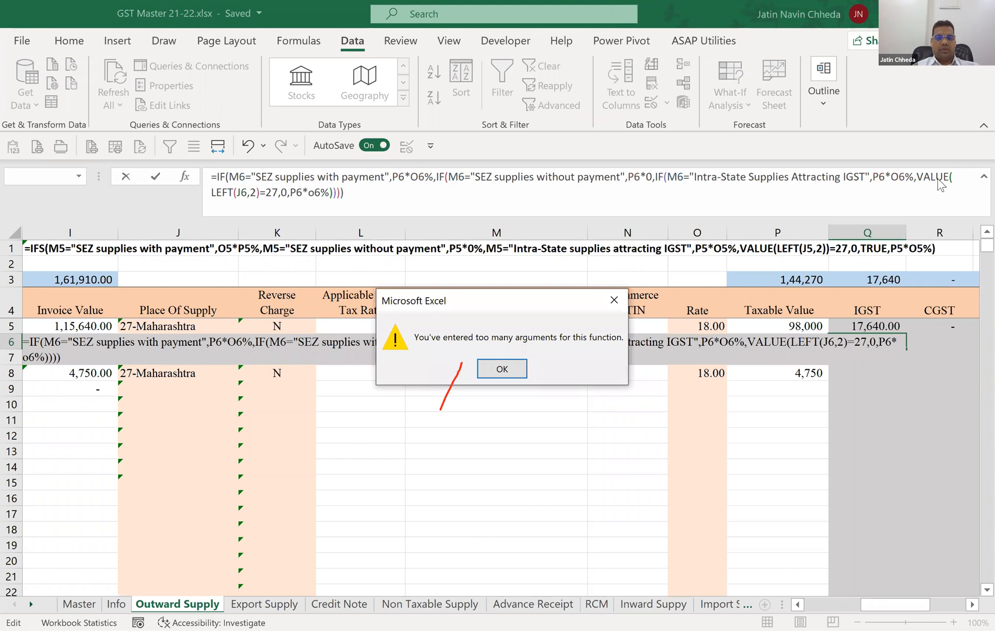
Add a closing parenthesis after 27 in Q6's VALUE test and remove one closing parenthesis from the end of the formula.
key("Return")
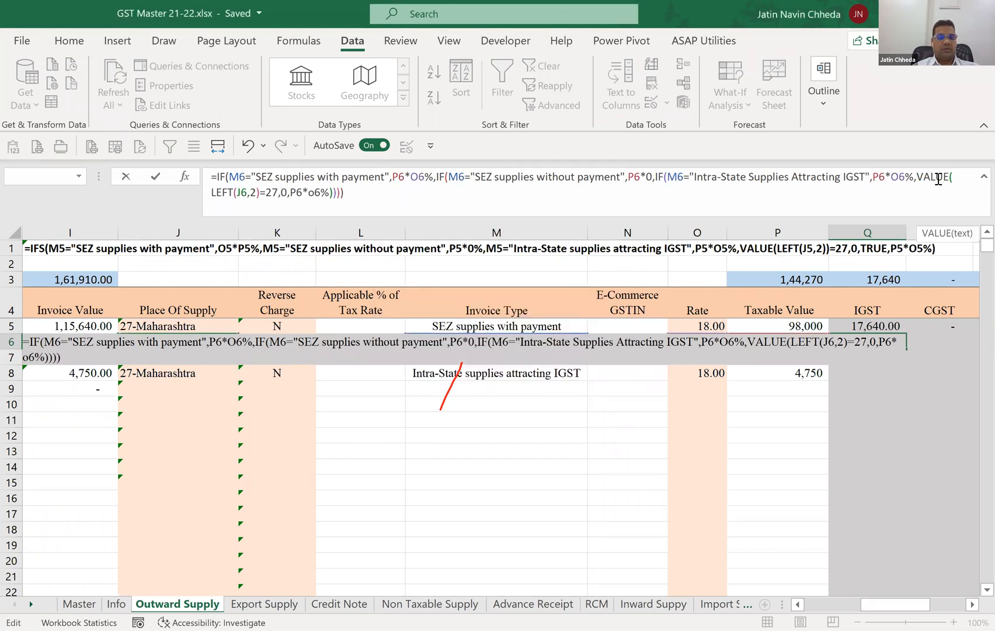
key("Right")
key("Right")
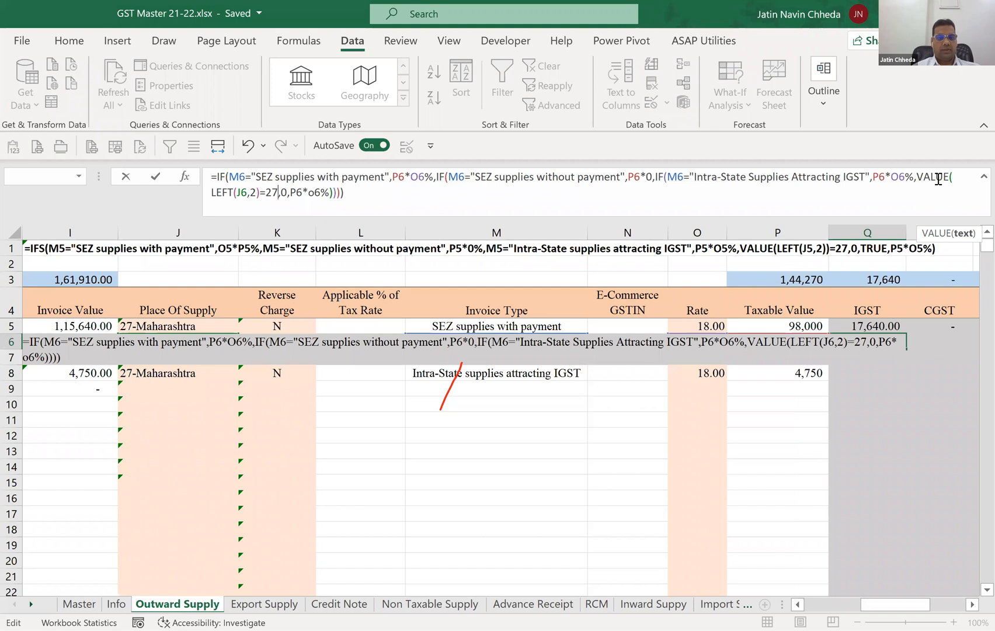
type(")")
key("Right")
key("Right")
key("Right")
key("Right")
key("Right")
key("Right")
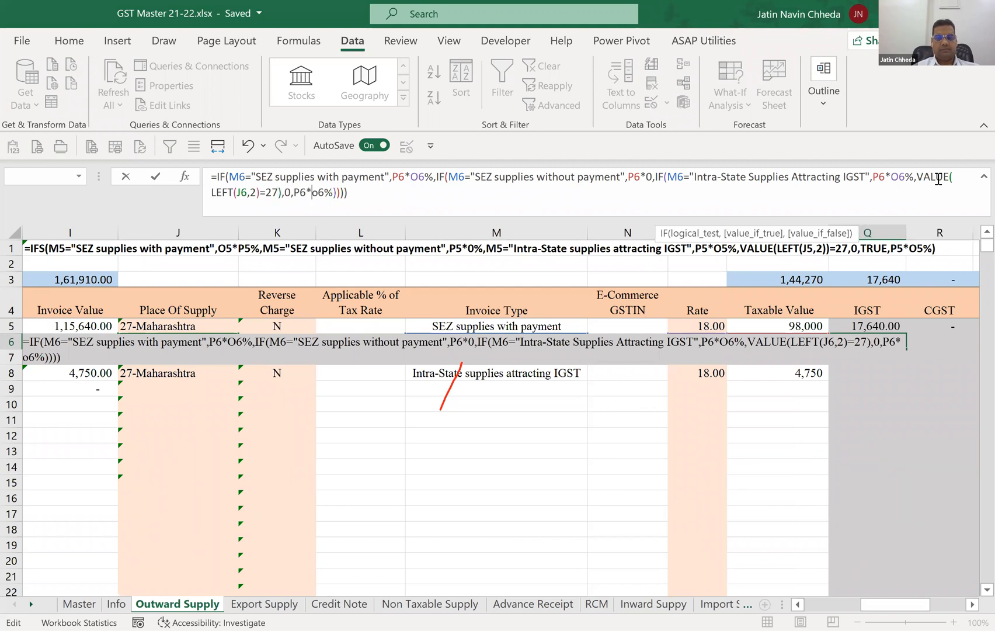
key("End")
key("BackSpace")
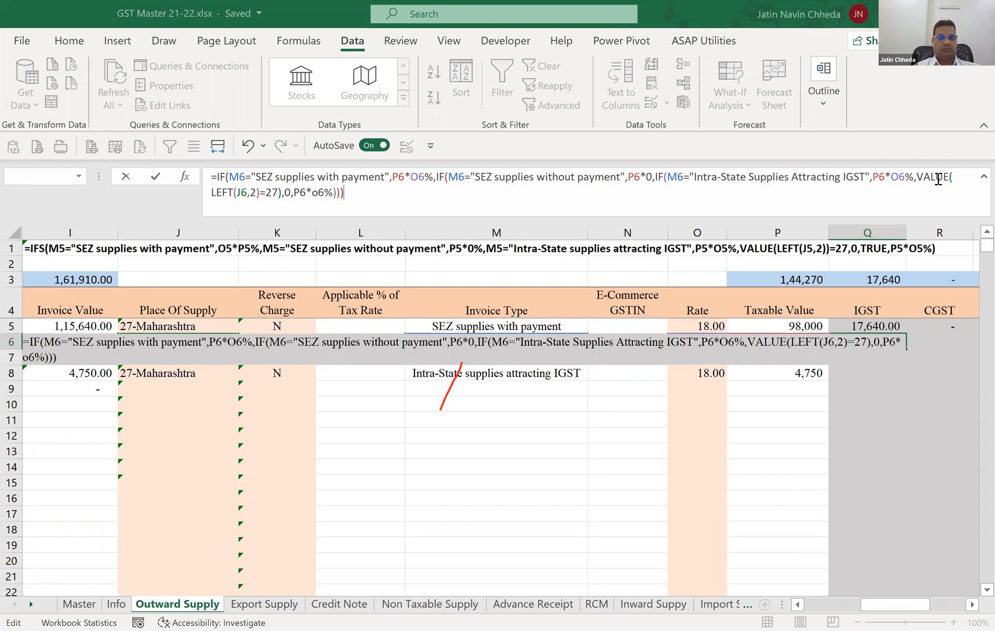
Insert a fourth nested IF( before VALUE(LEFT(J6,2)=27) in Q6's formula, then enter the formula.
left_click(938, 179)
key("Left")
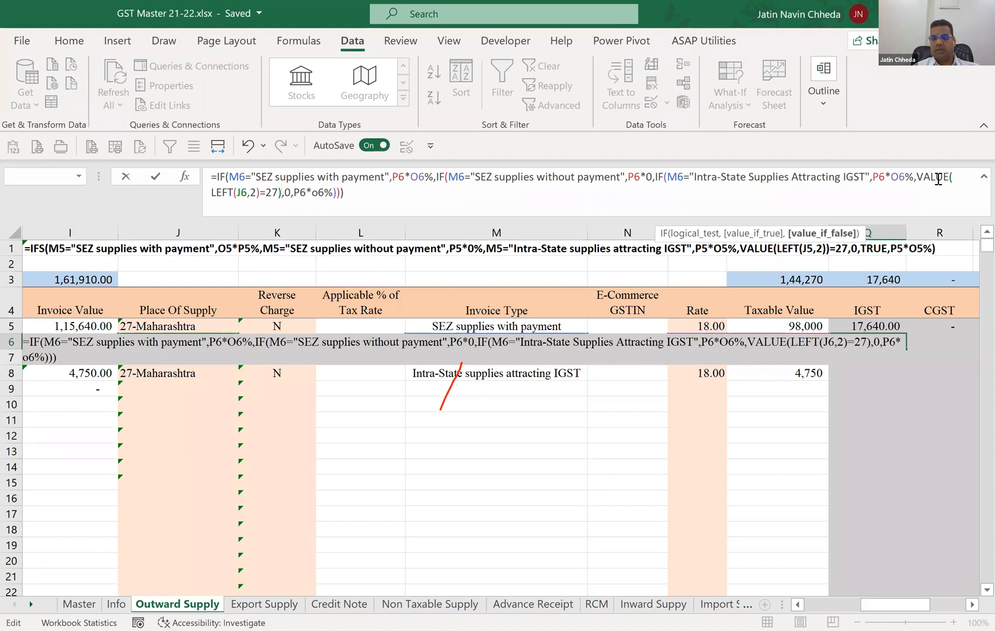
key("Left")
key("Left")
key("Left")
key("Left")
key("Left")
key("Left")
key("Left")
key("Left")
key("Left")
key("Left")
key("Left")
key("Left")
key("Left")
key("Left")
key("Left")
key("Left")
key("Left")
key("Left")
key("Left")
type("If(")
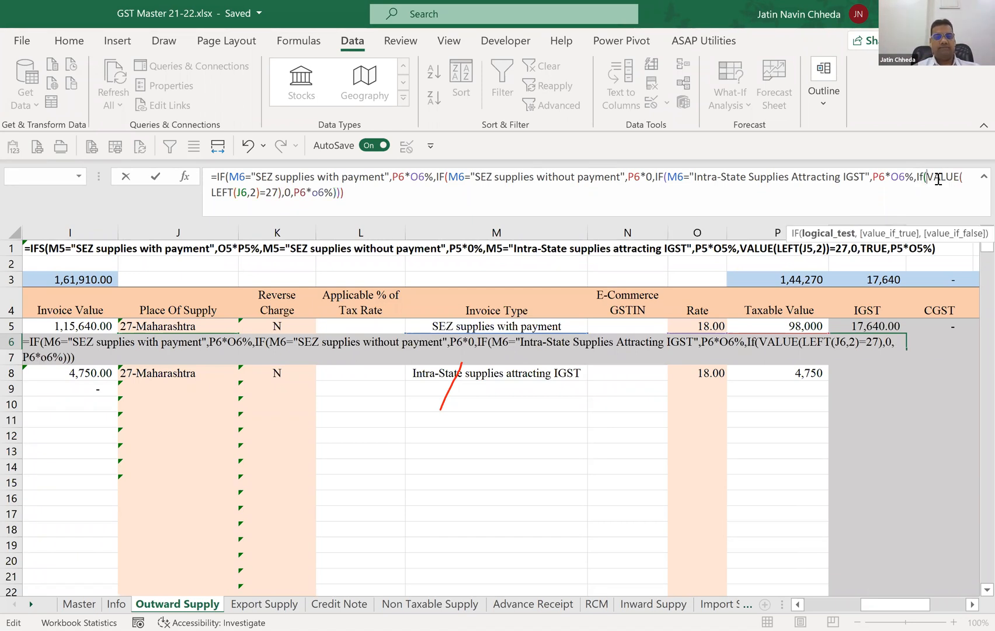
key("Down")
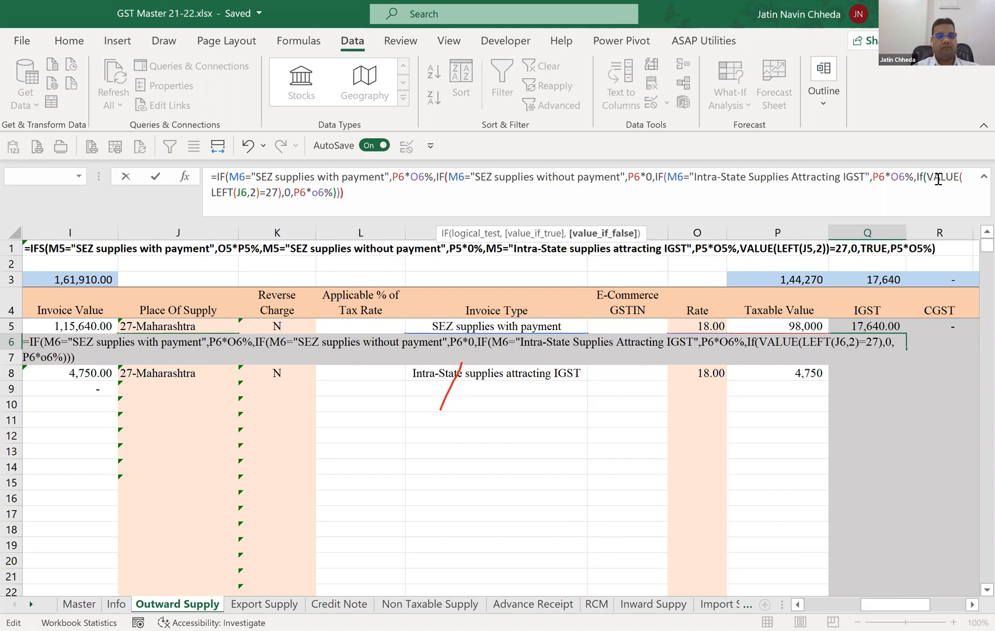
key("Return")
key("Up")
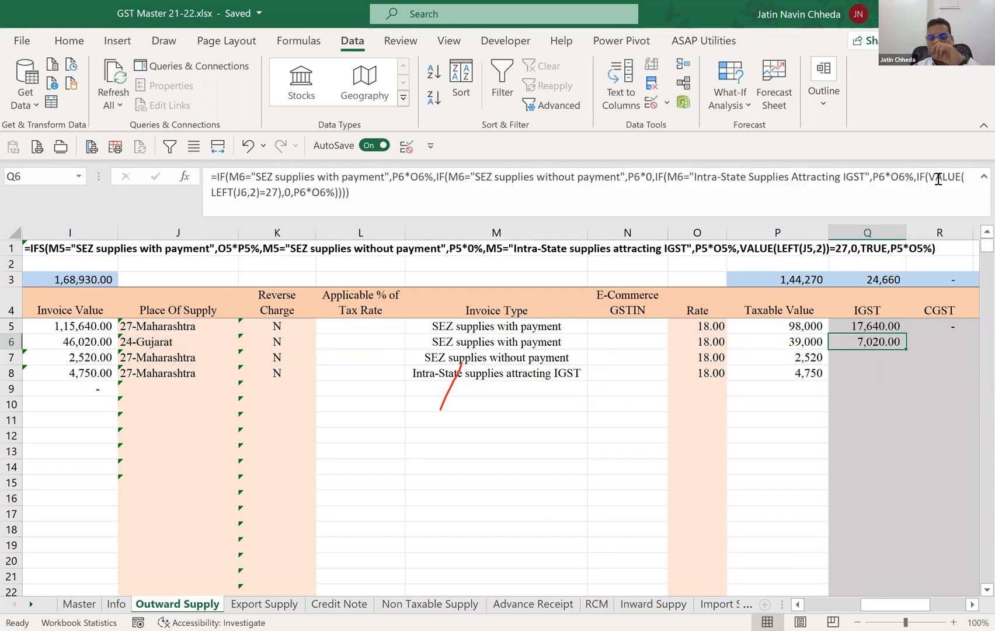
Set the place of supply in J6 to 27-Maharashtra.
key("Left")
key("Left")
key("Left")
key("Left")
key("Left")
key("Left")
key("Left")
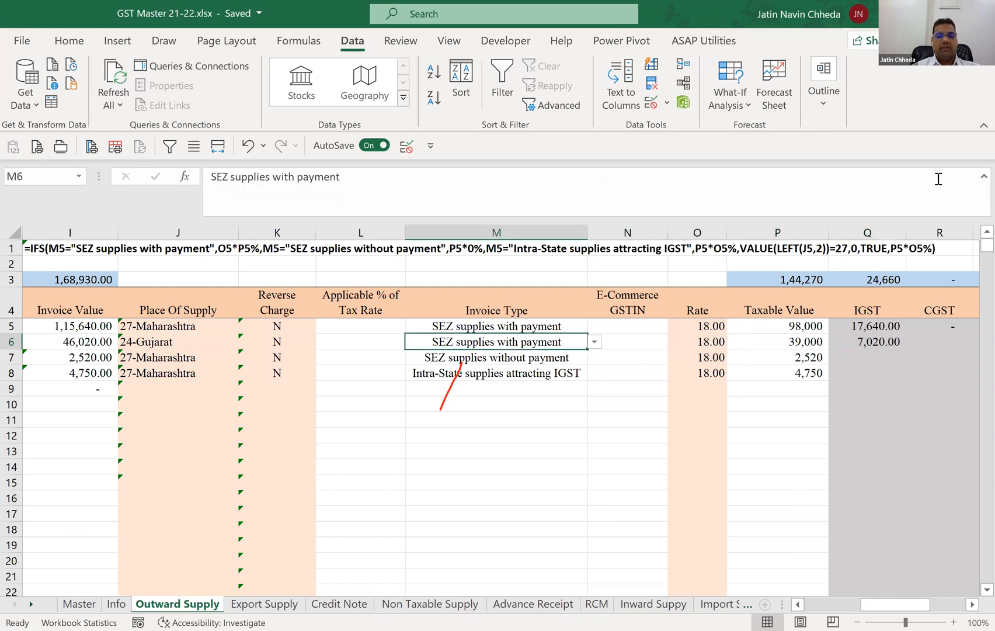
key("alt+Down")
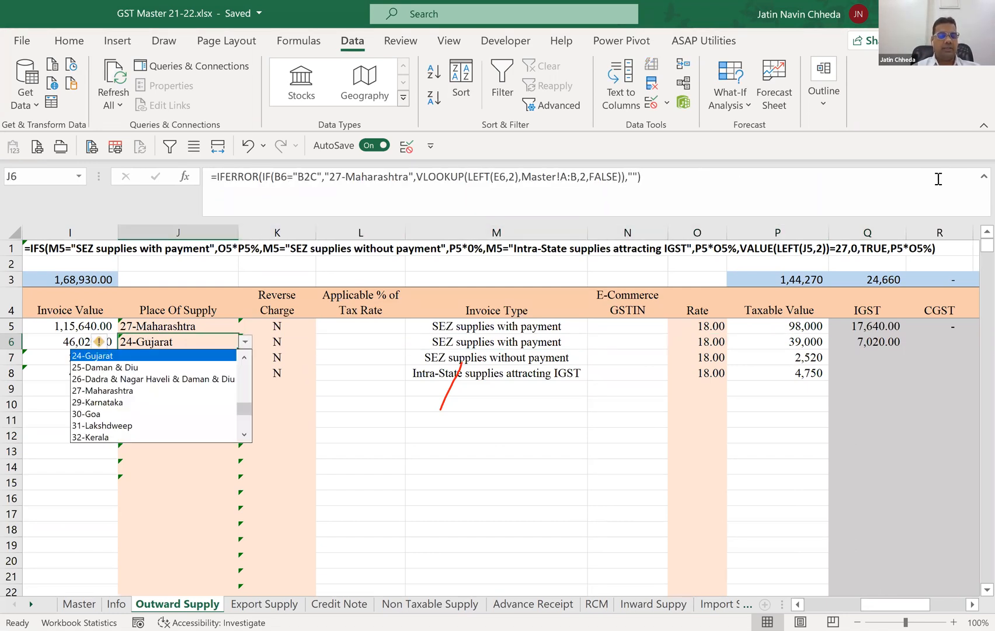
key("Down")
key("Down")
key("Down")
key("Return")
Set the invoice type in M6 to Regular to test Q6's IGST formula.
key("Right")
key("Right")
key("Right")
key("alt+Down")
key("Up")
key("Return")
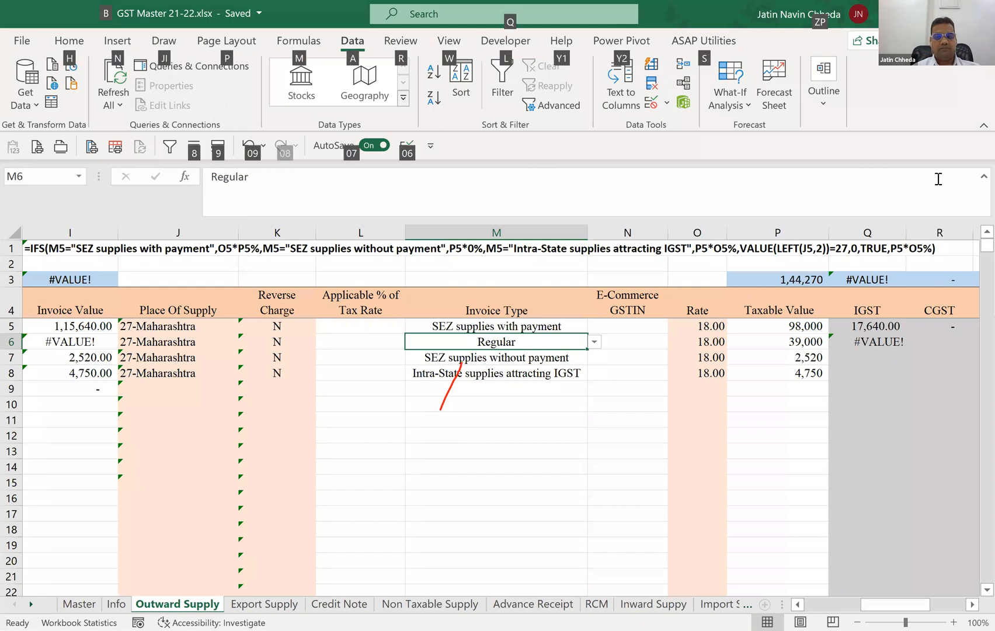
Switch the invoice type in M6 back to SEZ supplies with payment and check the IGST formula in Q6.
key("alt+Down")
key("Down")
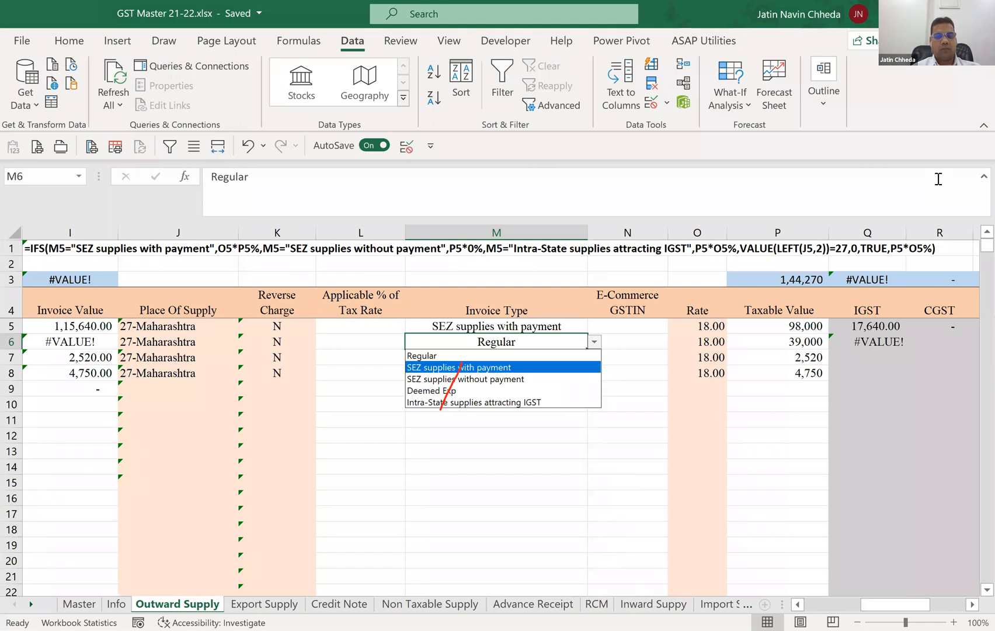
key("Return")
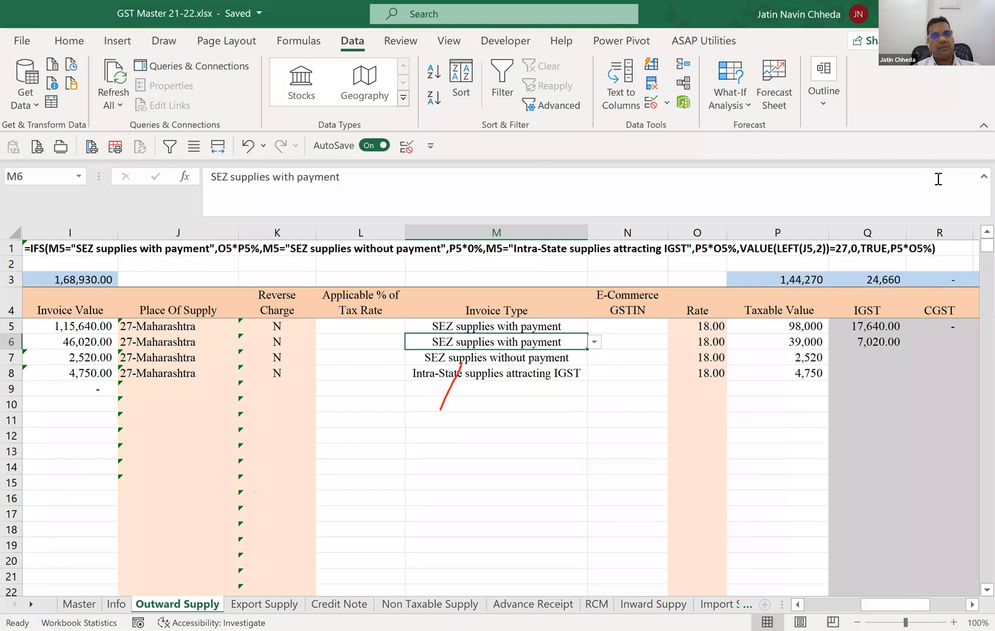
key("Right")
key("Right")
key("Right")
key("Right")
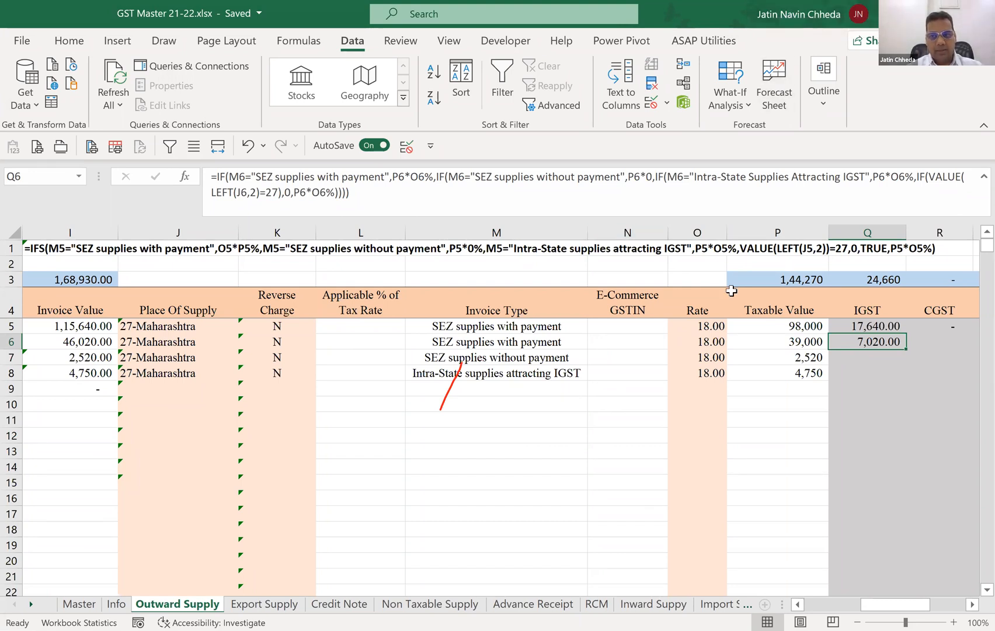
key("alt+Tab")
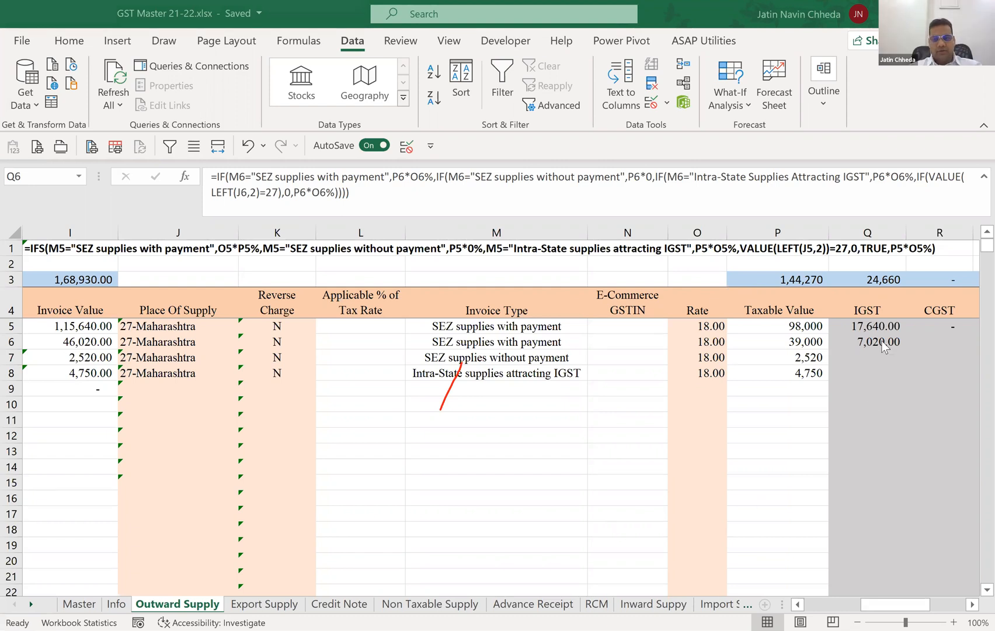
Change the invoice type in M6 to Regular again.
left_click(569, 345)
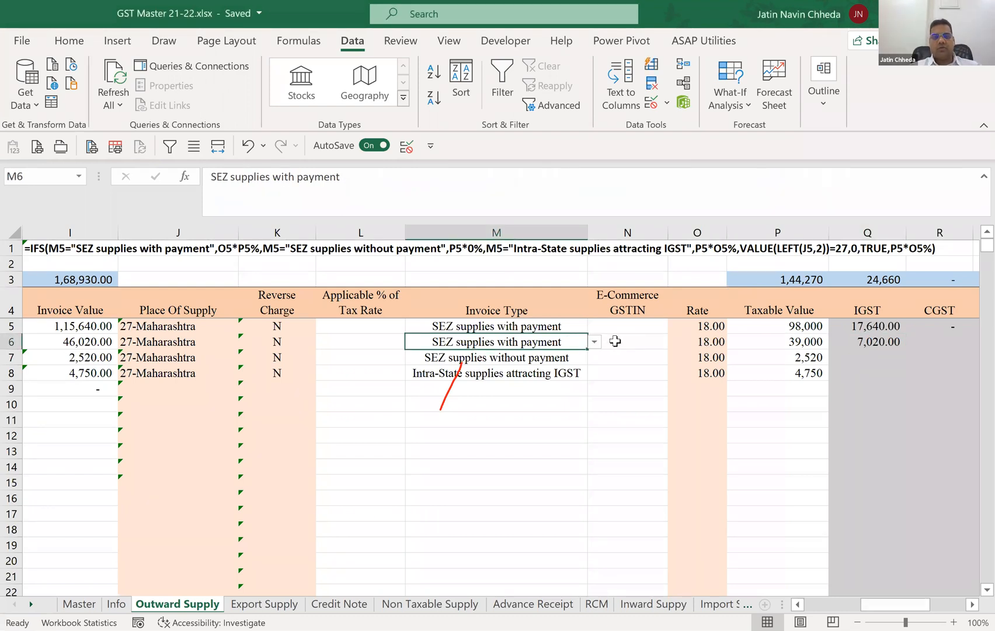
key("alt+Down")
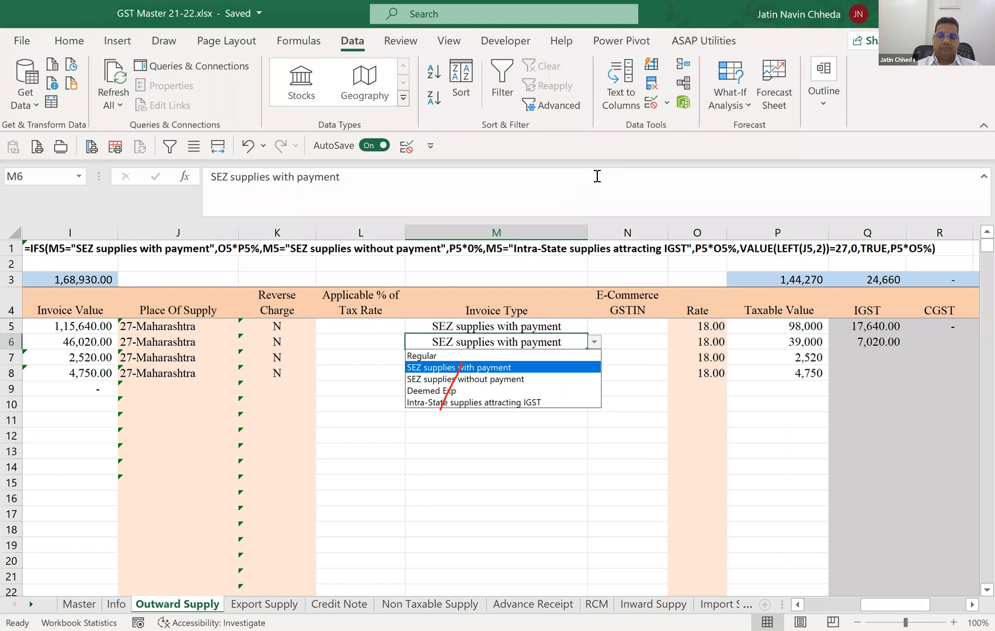
key("Escape")
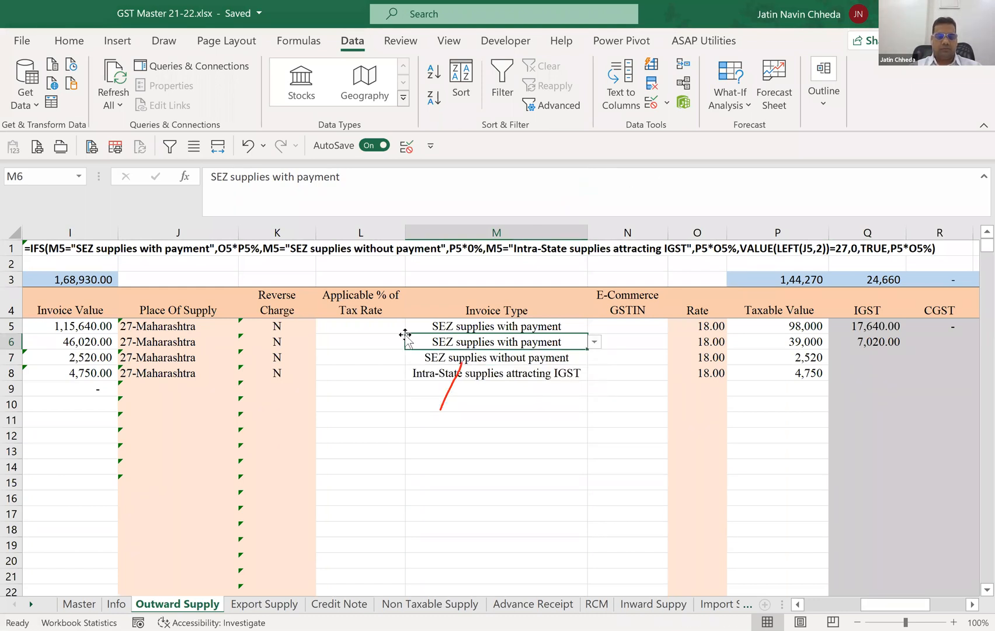
left_click(598, 339)
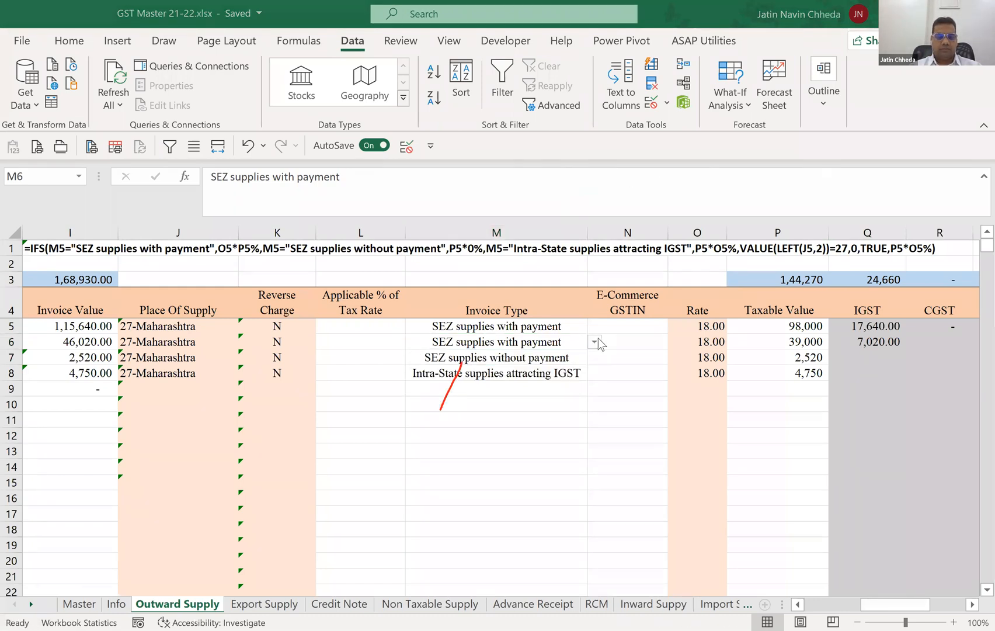
left_click(594, 344)
left_click(594, 342)
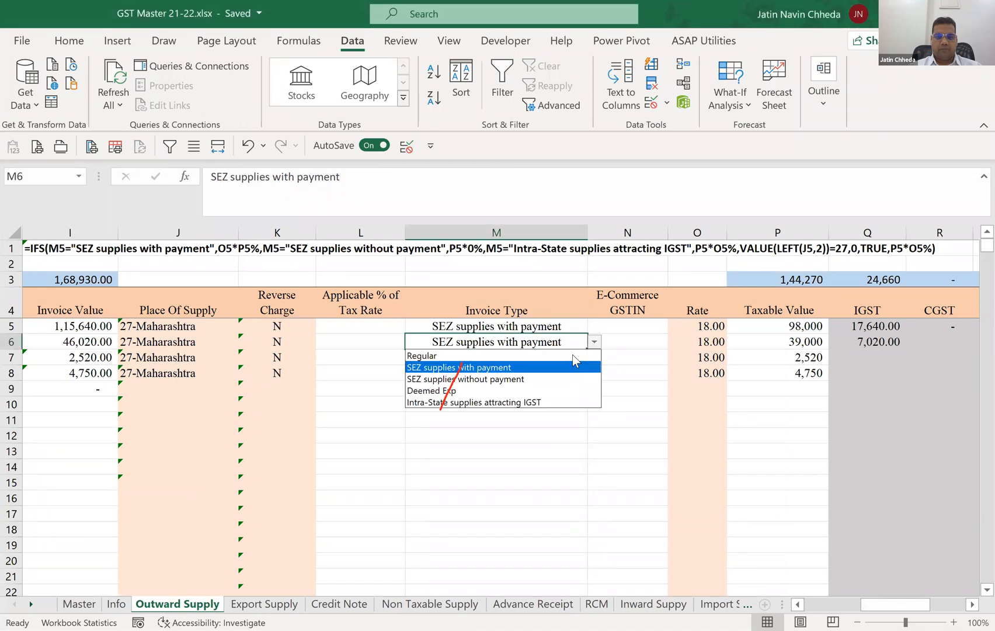
left_click(444, 353)
Run Evaluate Formula on Q6 and evaluate the first IF's logical test, stepping into and out of M6.
left_click(862, 347)
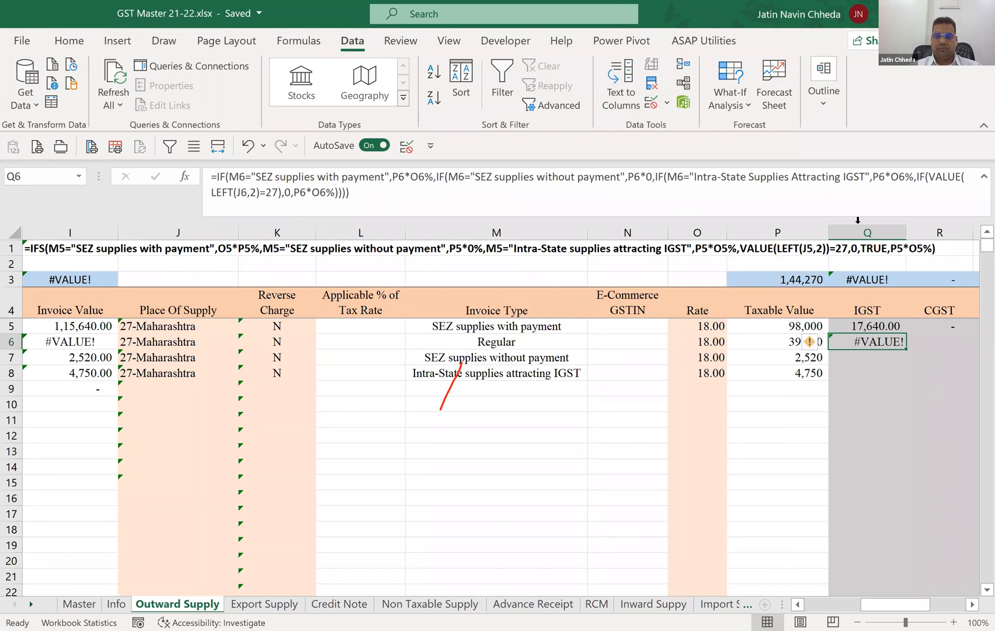
left_click(288, 196)
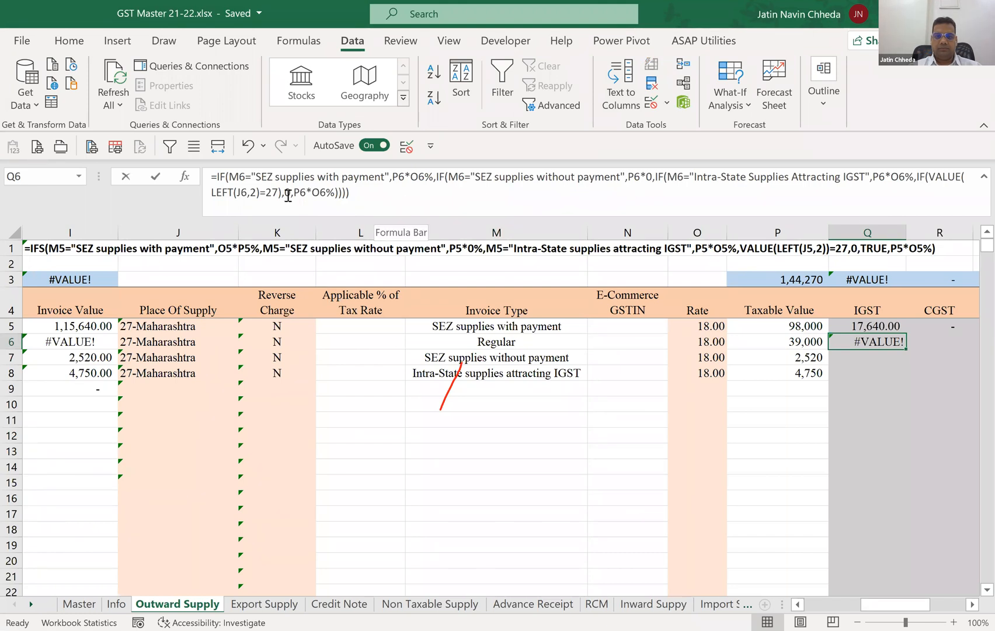
left_click(605, 182)
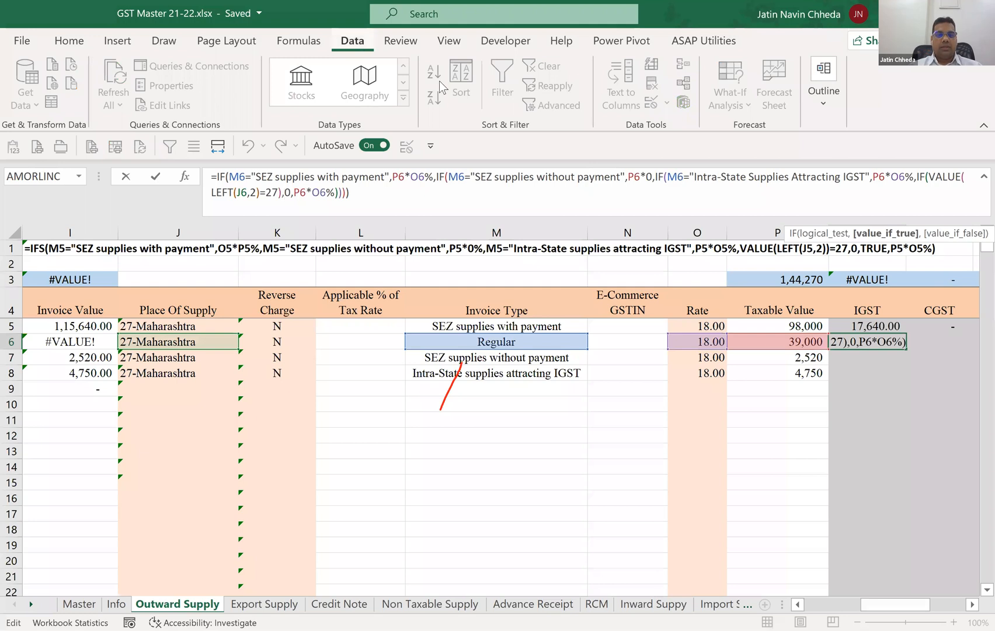
left_click(299, 41)
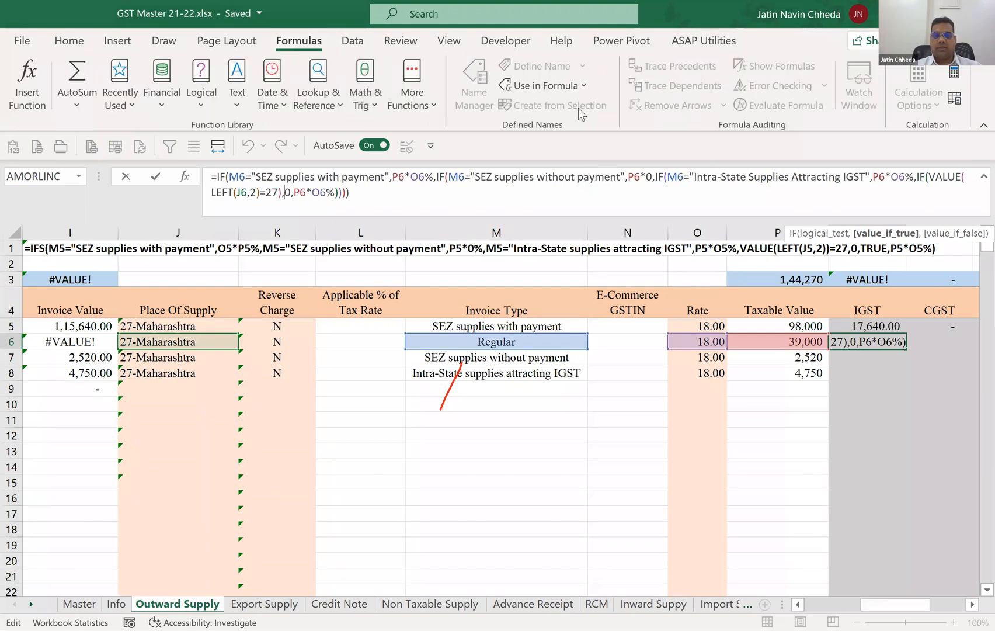
key("Escape")
left_click(772, 108)
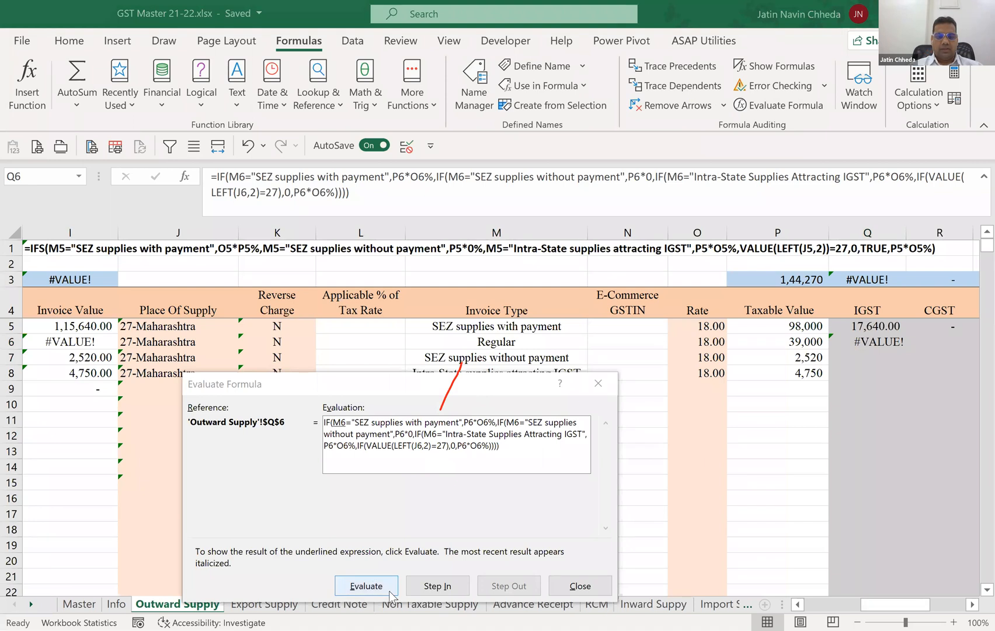
left_click(437, 585)
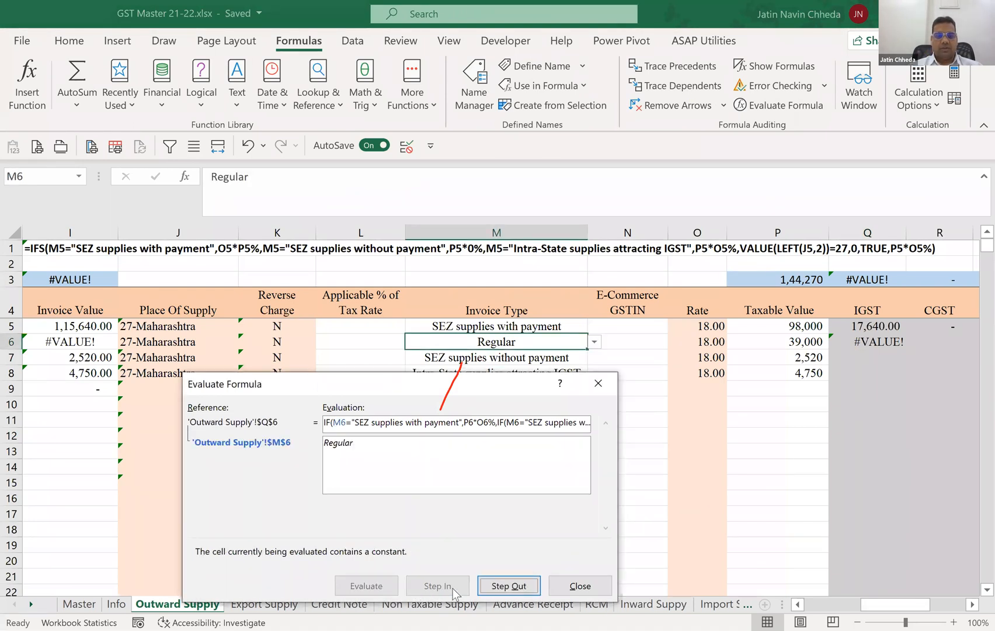
left_click(501, 586)
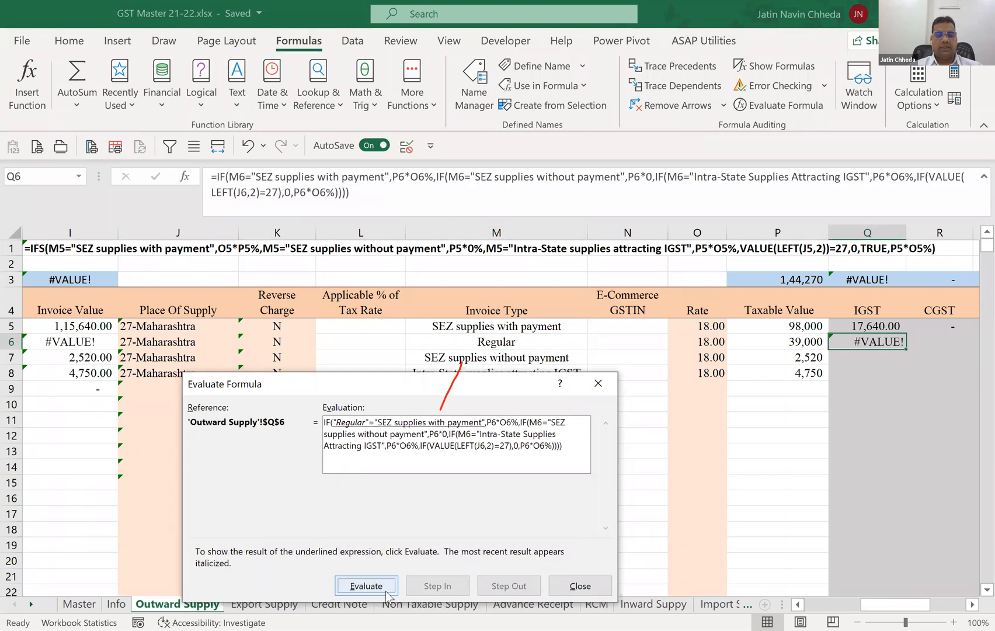
left_click(366, 585)
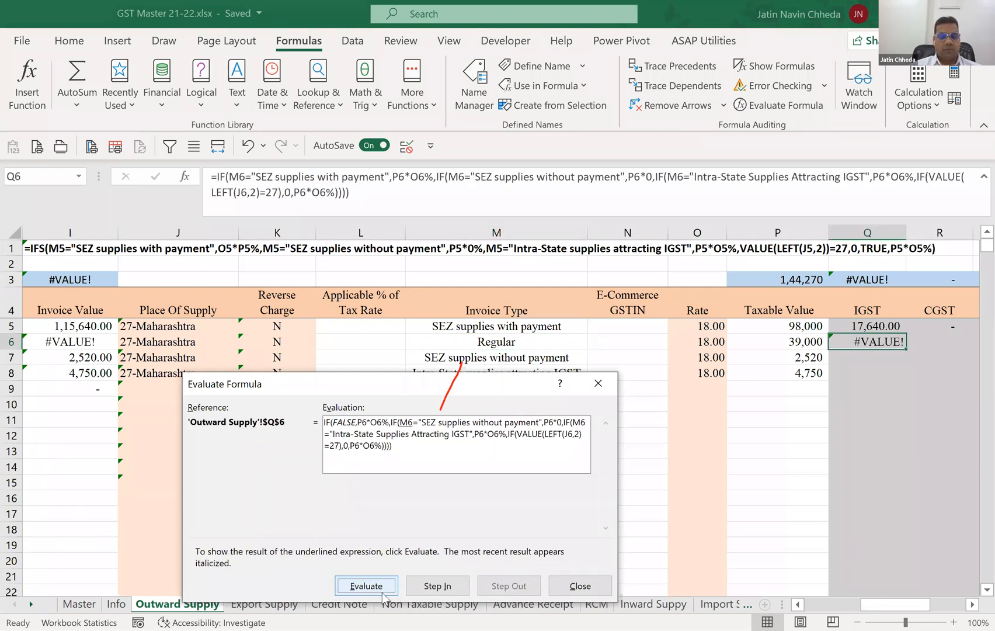
Evaluate the second and third IF logical tests of Q6, stepping into and out of M6 for each one.
left_click(432, 588)
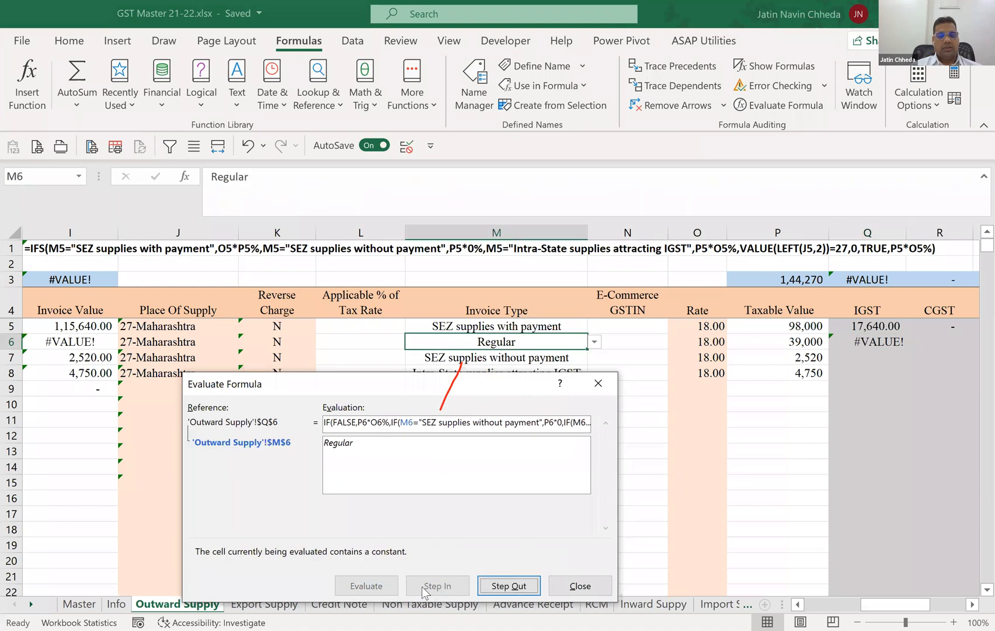
left_click(496, 586)
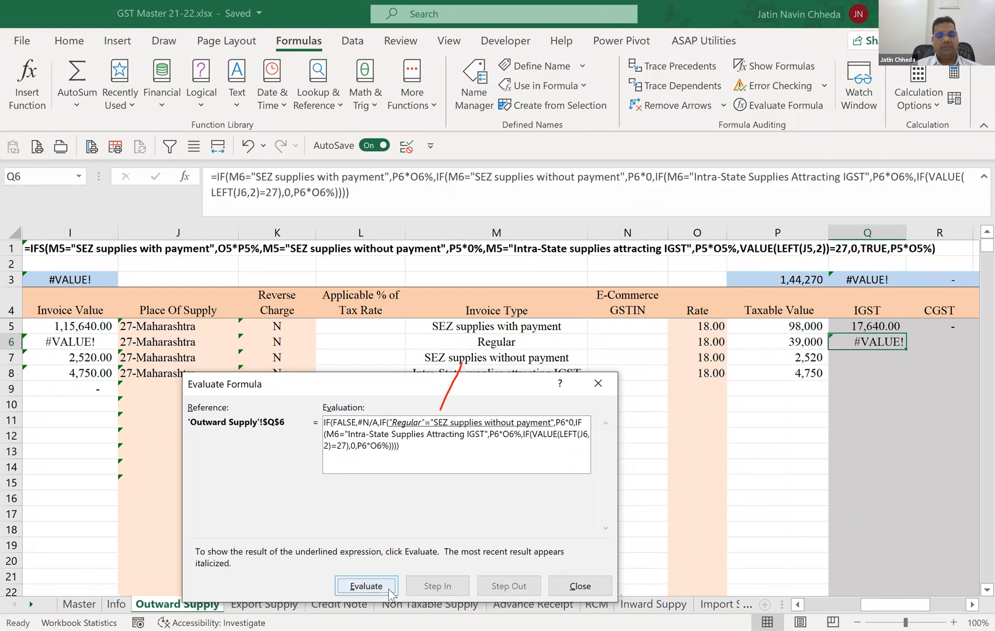
left_click(366, 585)
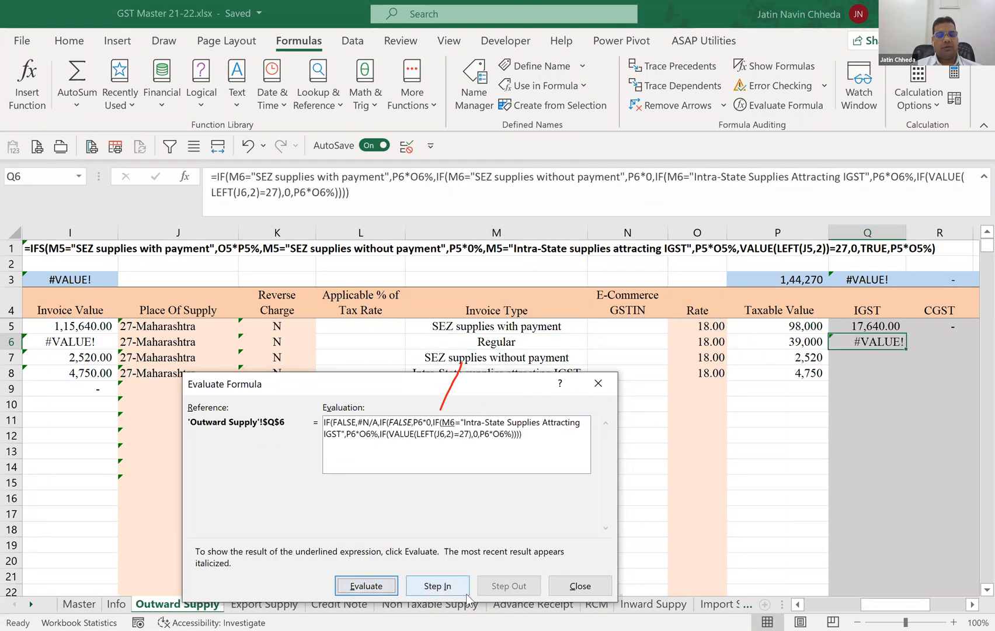
left_click(446, 588)
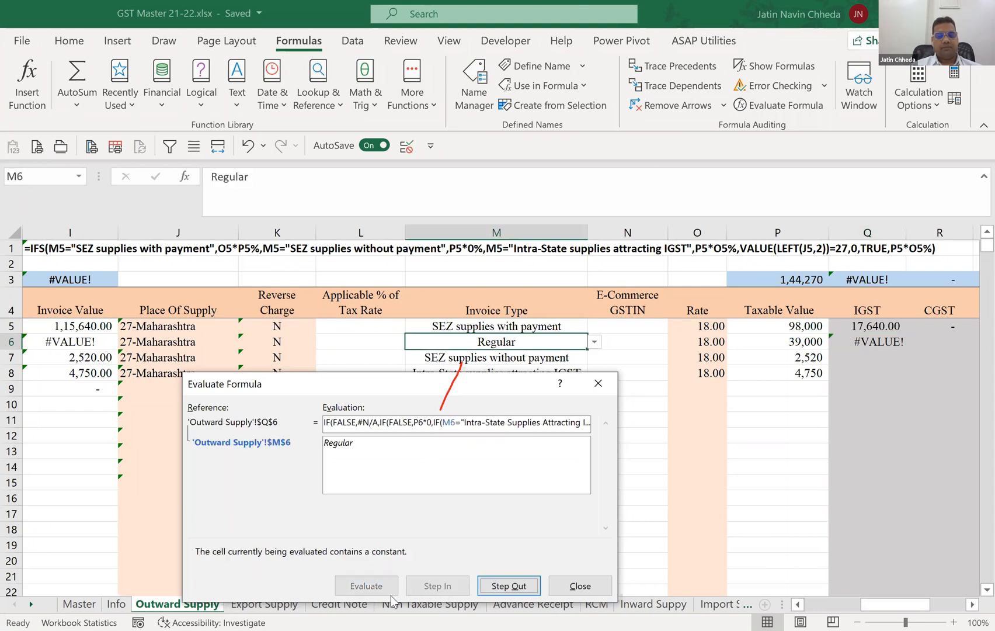
left_click(506, 589)
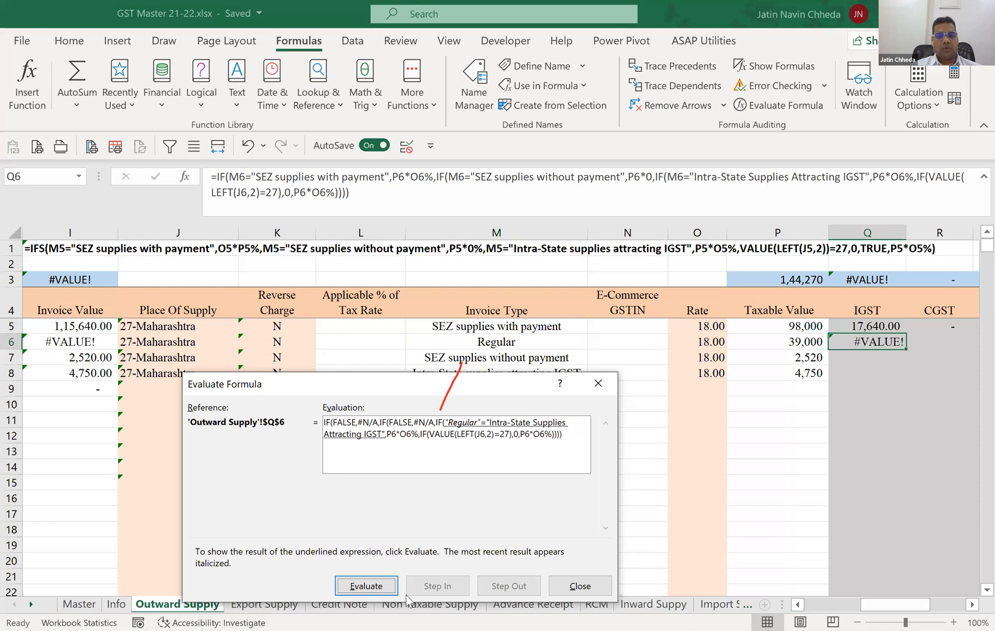
left_click(387, 588)
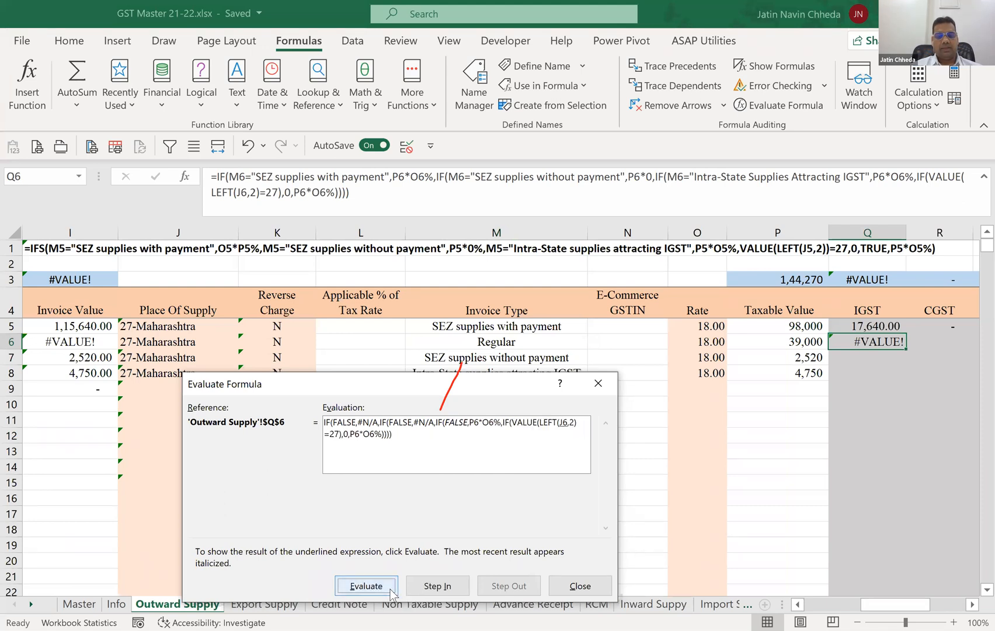
Step into and out of J6, evaluate the LEFT function and its comparison with 27, and close the formula evaluation.
left_click(425, 587)
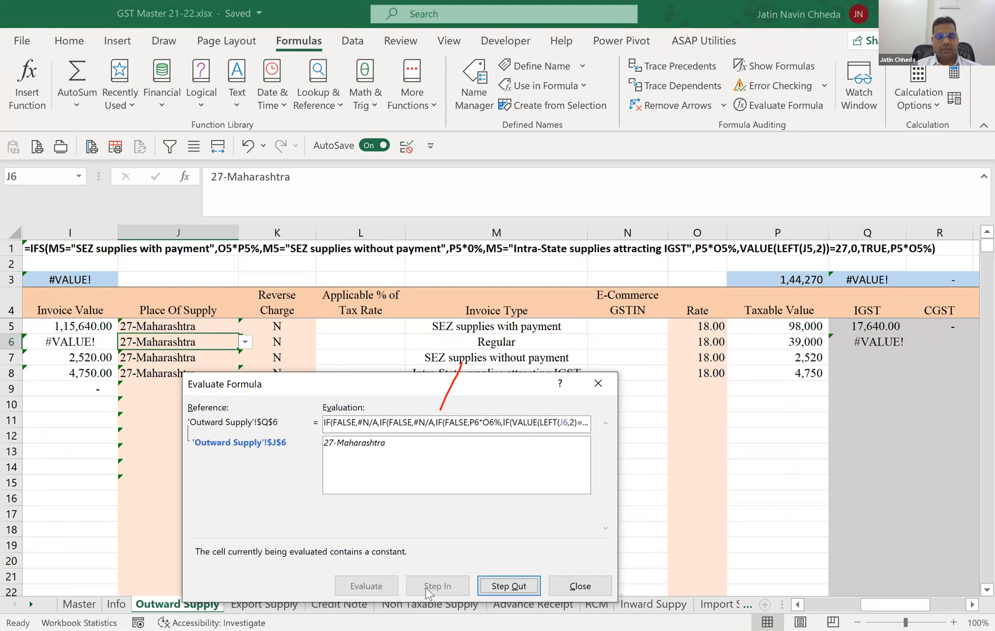
left_click(494, 587)
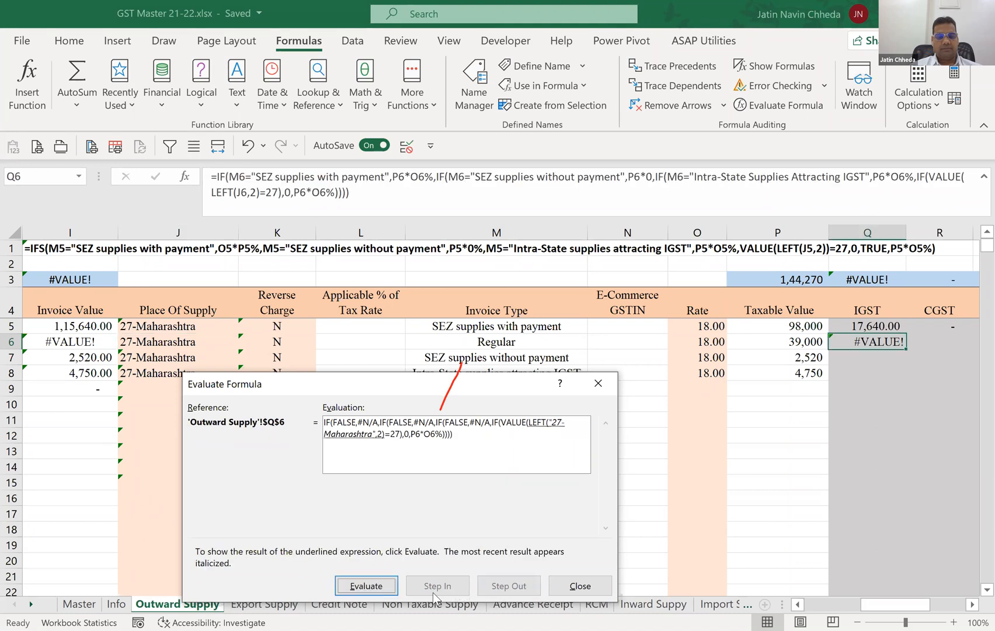
left_click(388, 588)
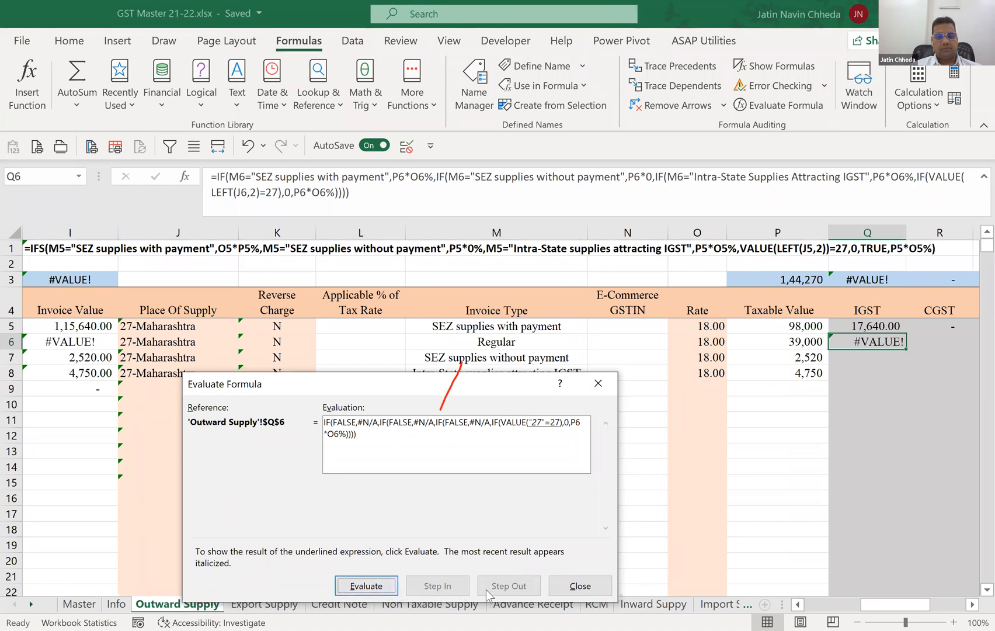
left_click(379, 591)
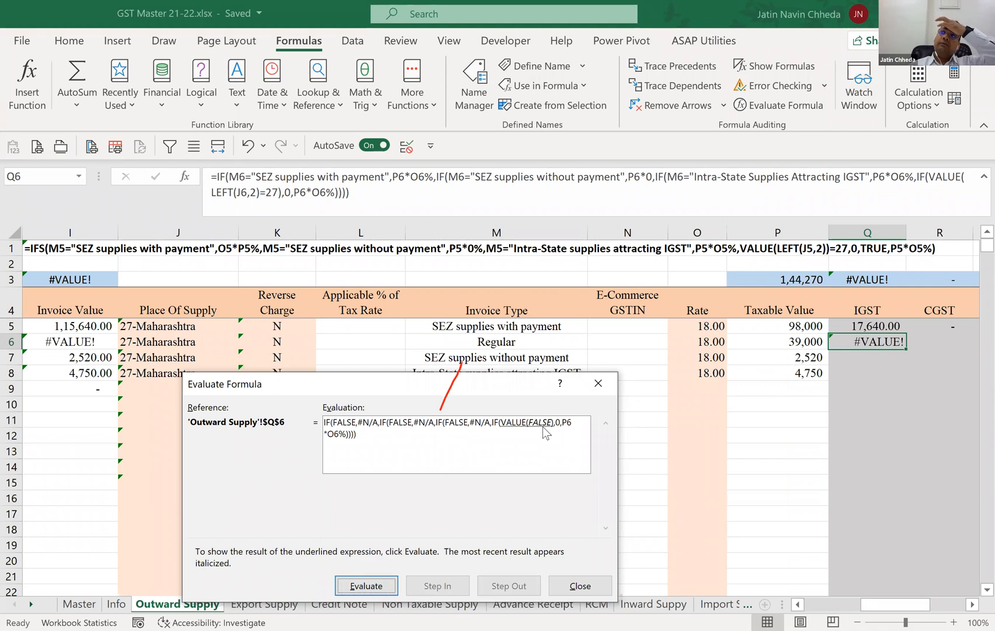
left_click(578, 587)
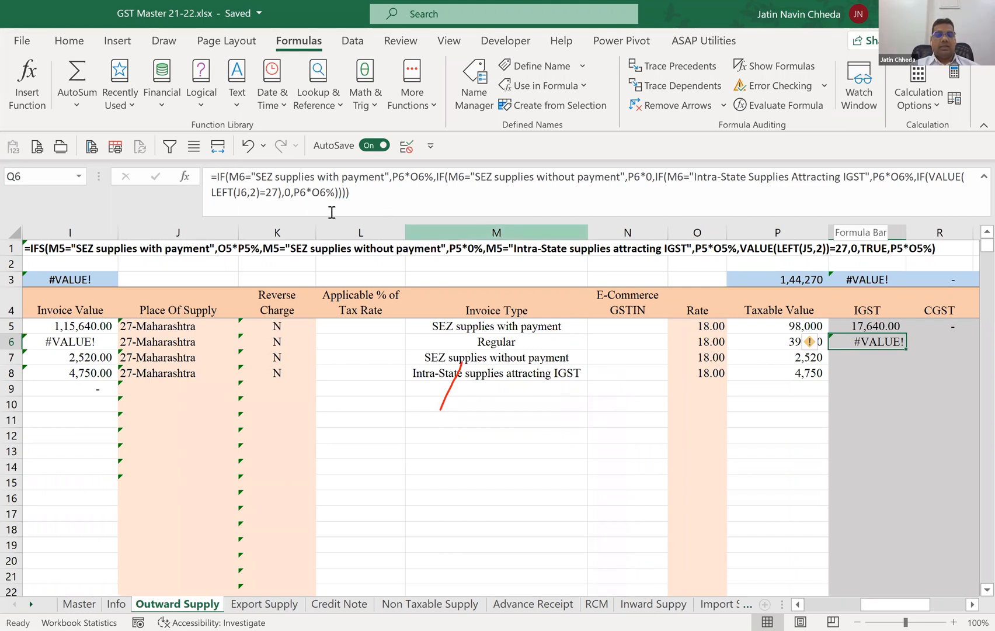
Correct the last test in Q6 to VALUE(LEFT(J6,2))=27 and check the IGST result against the invoice type in M6.
left_click(261, 192)
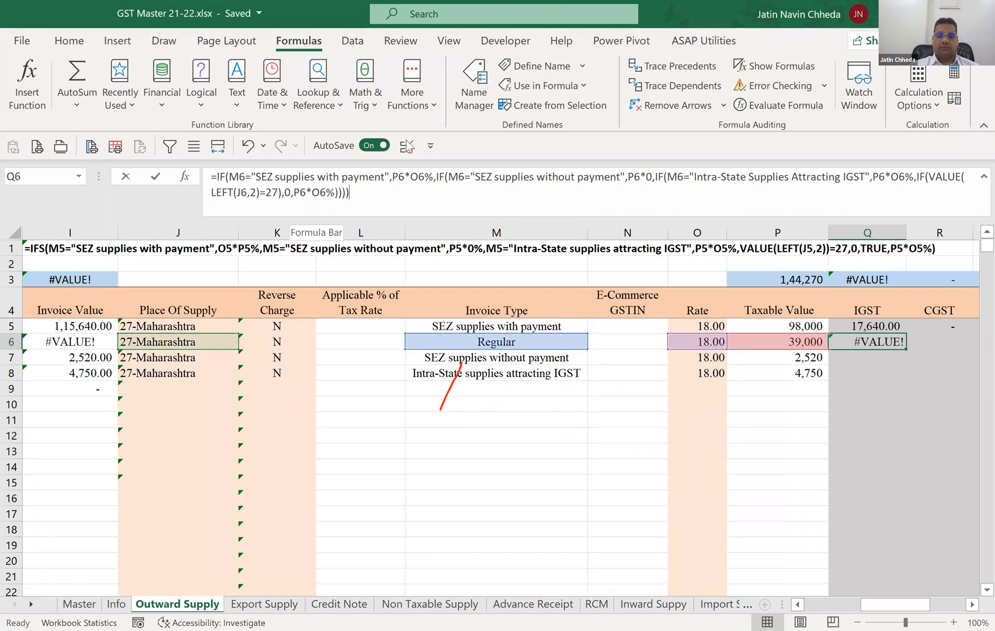
type(")")
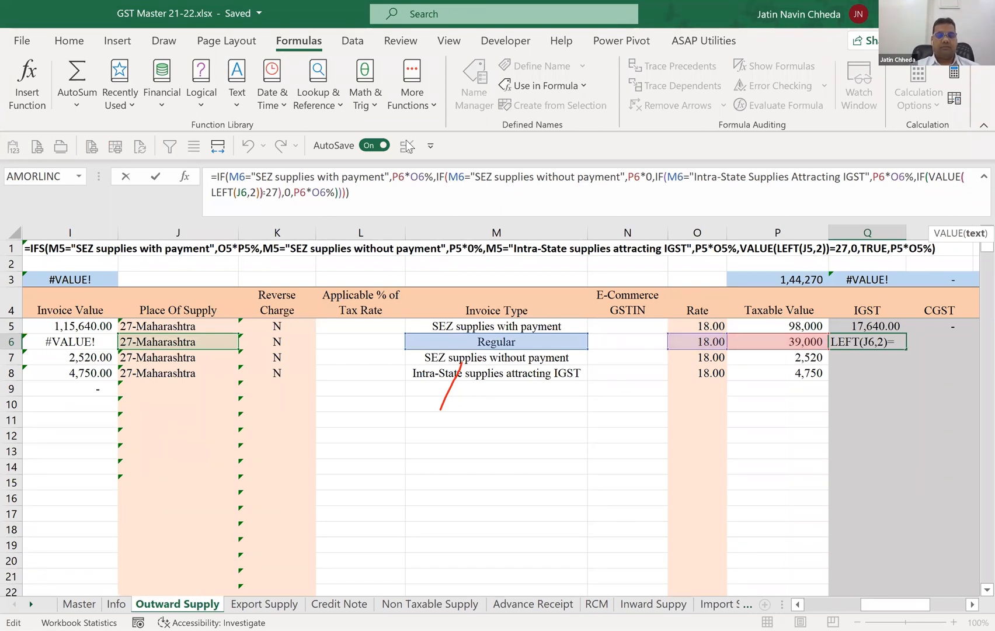
key("Return")
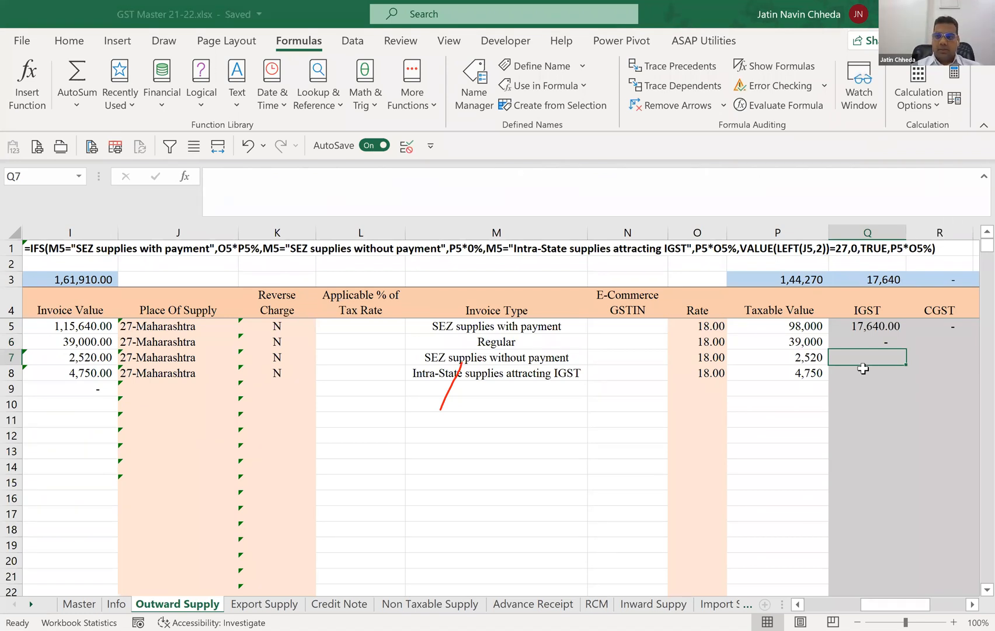
left_click(863, 344)
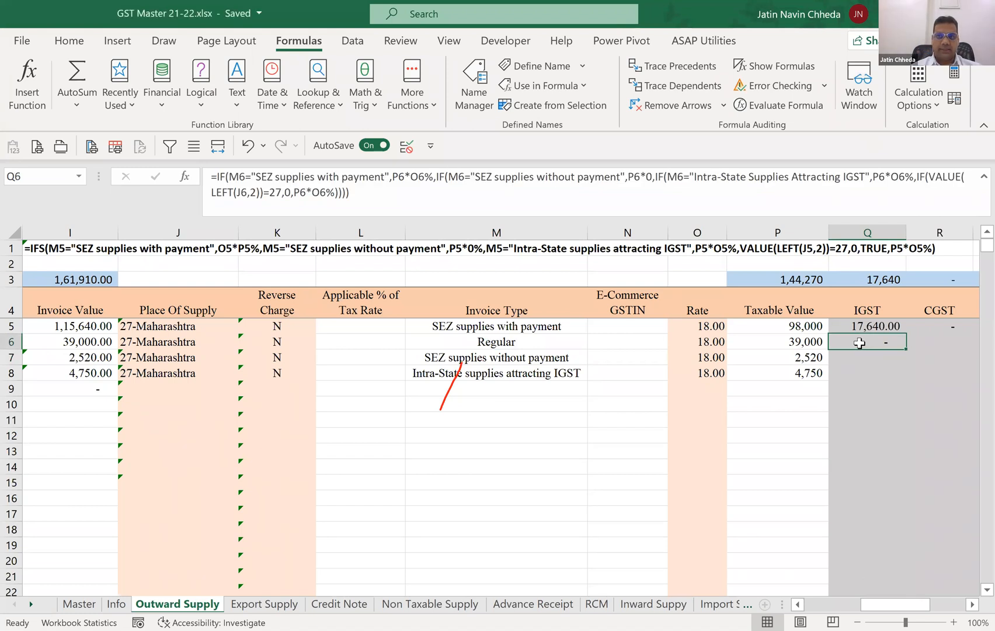
left_click(501, 346)
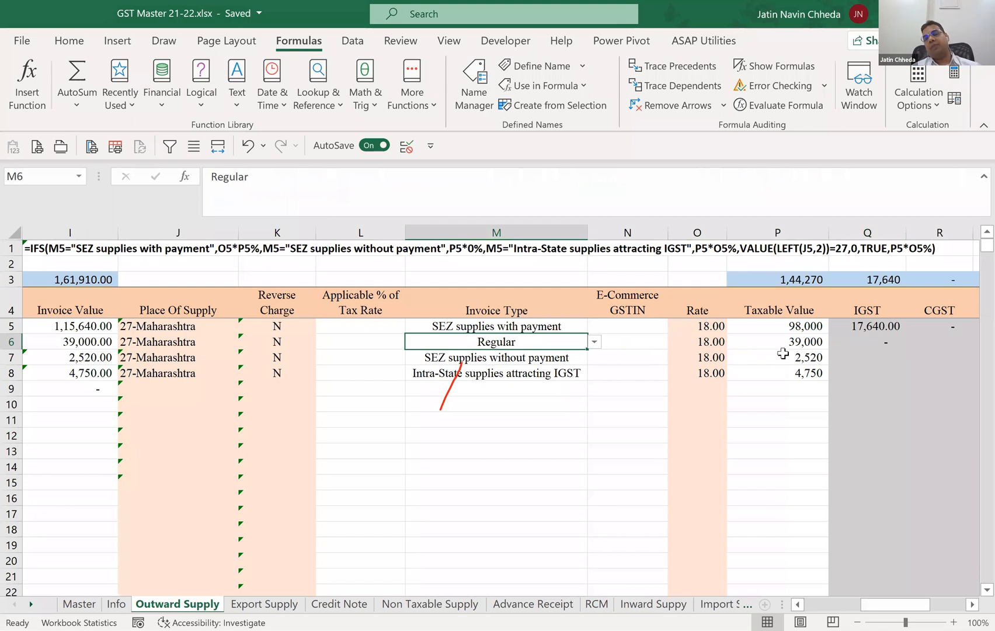
left_click(856, 340)
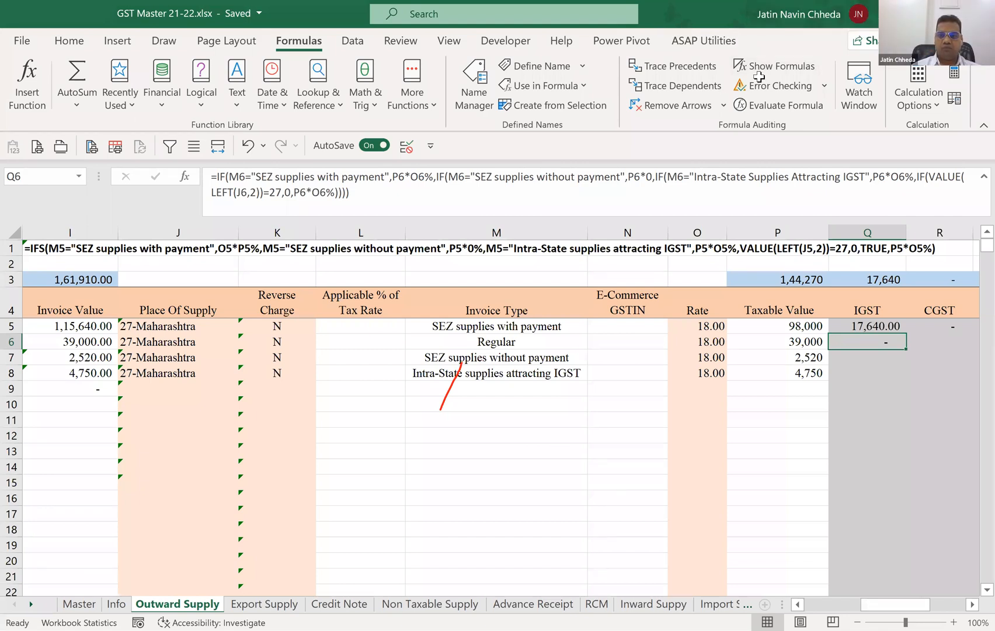
Copy the IFS formula text from IGST cell Q5 and paste it into CGST cell R5 in place of the 0.
left_click(957, 325)
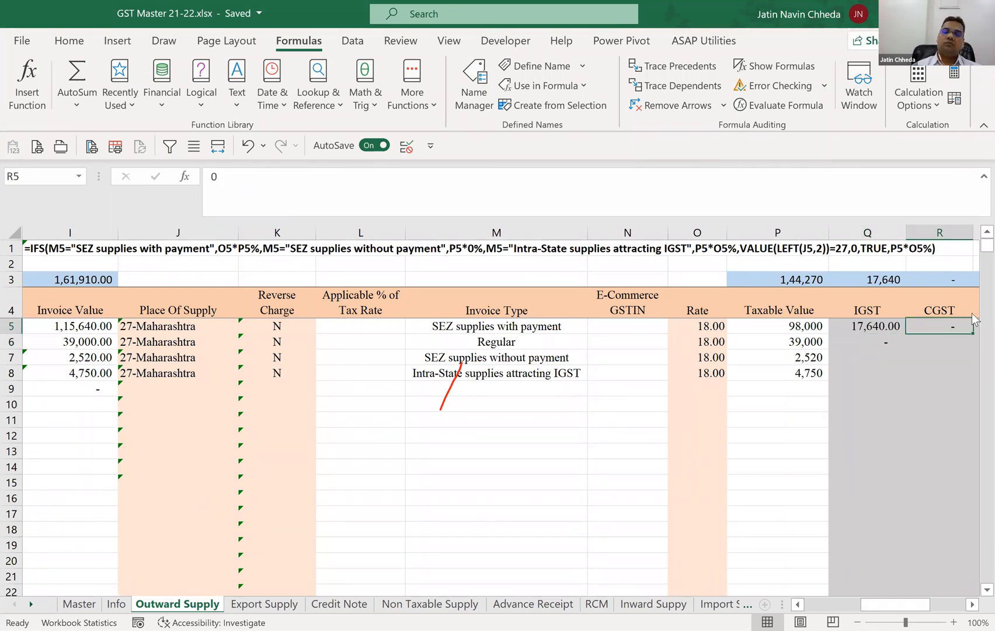
scroll(971, 313, "right", 1)
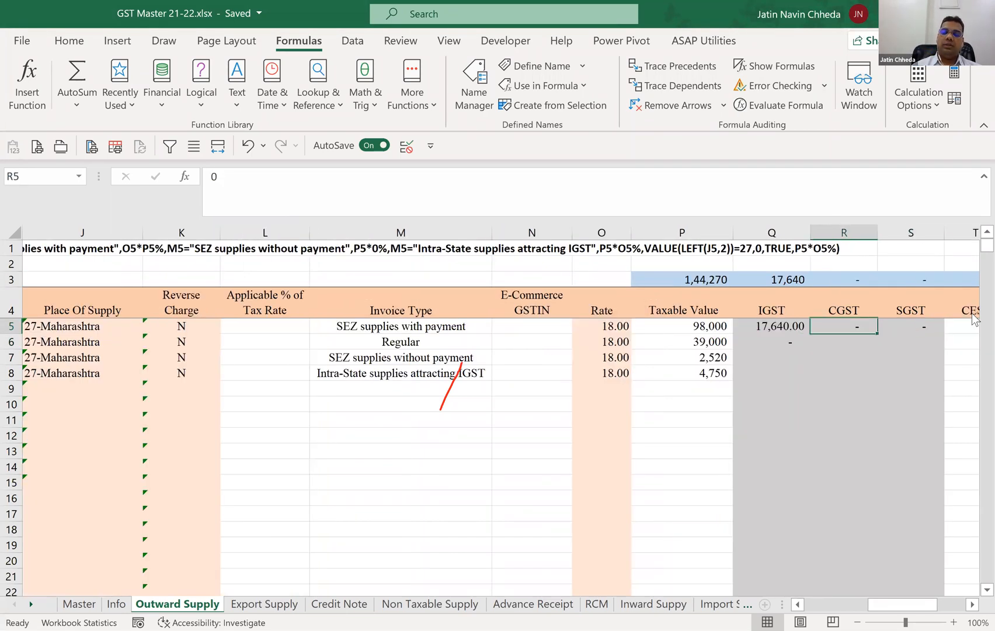
left_click(971, 127)
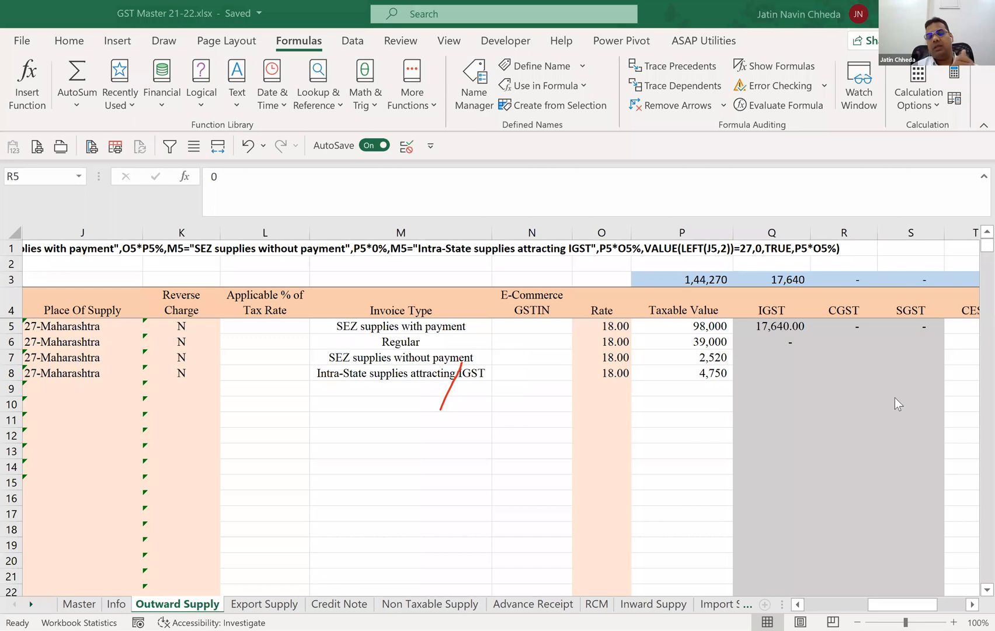
left_click(850, 330)
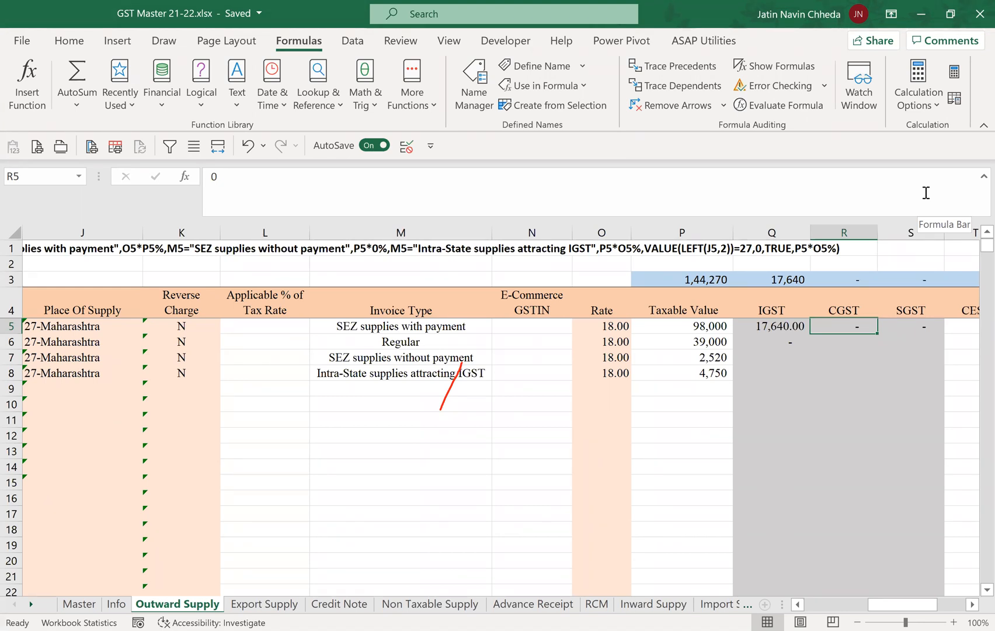
key("Left")
key("F2")
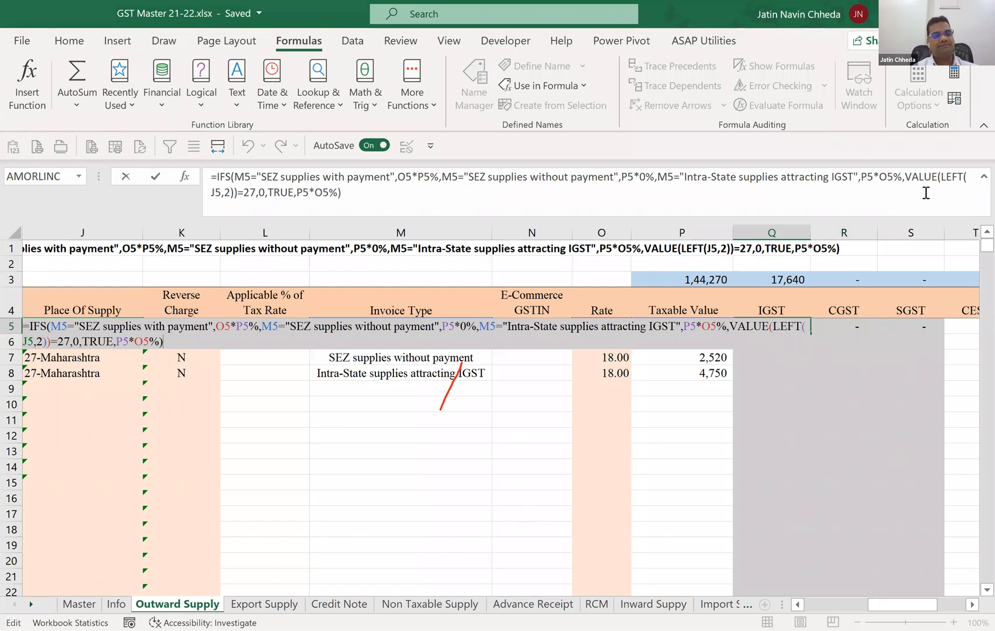
key("Up")
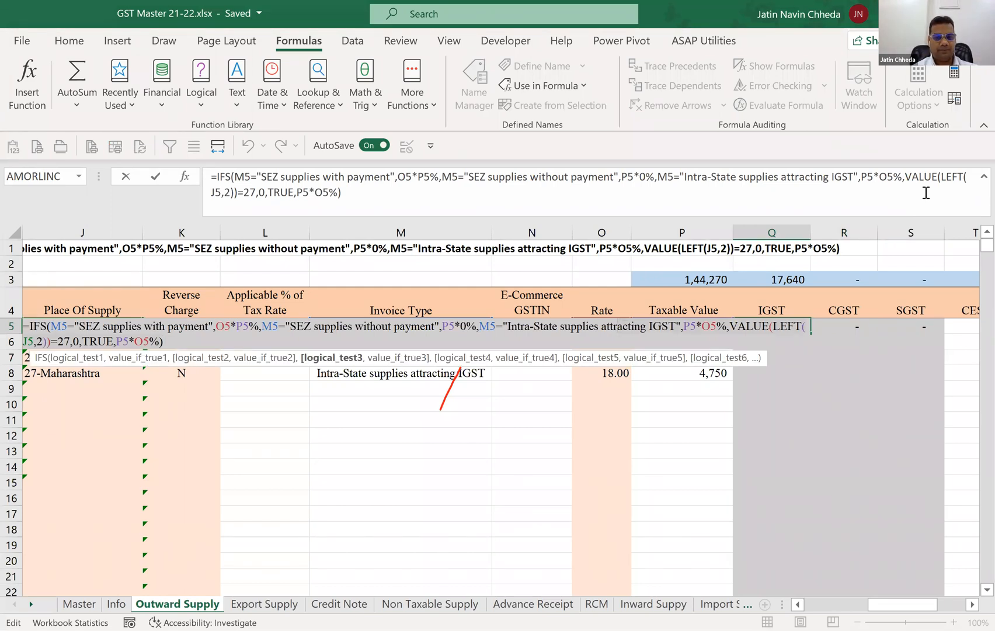
key("Home")
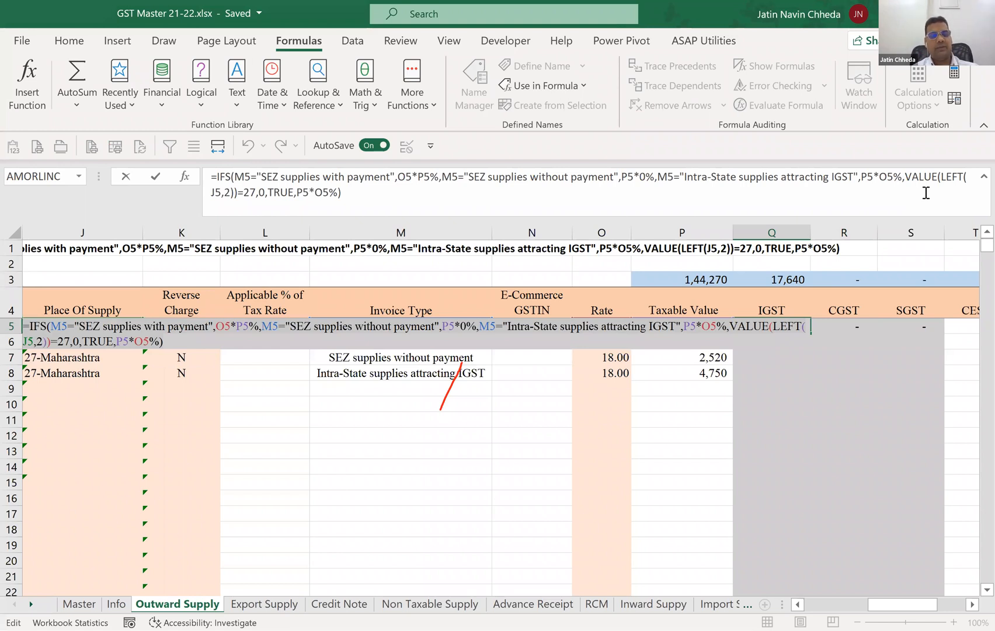
key("Escape")
key("Right")
type("0")
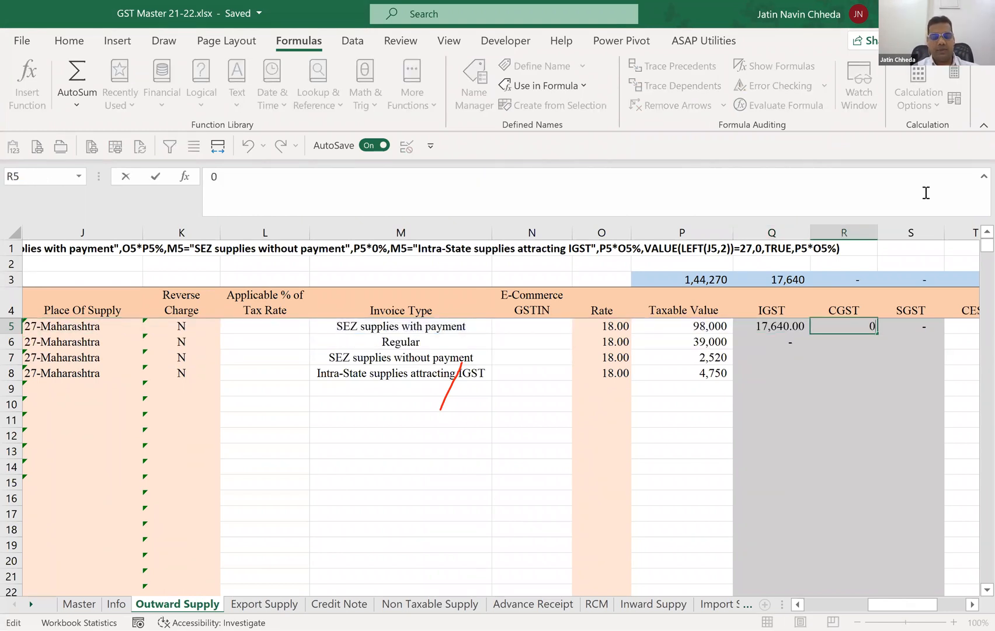
key("BackSpace")
type("=IFS(M5=\"SEZ supplies with payment\",O5*P5%,M5=\"SEZ supplies without payment\",P5*0%,M5=\"Intra-State supplies attracting IGST\",P5*O5%,VALUE(LEFT(J5,2))=27,0,TRUE,P5*O5%)")
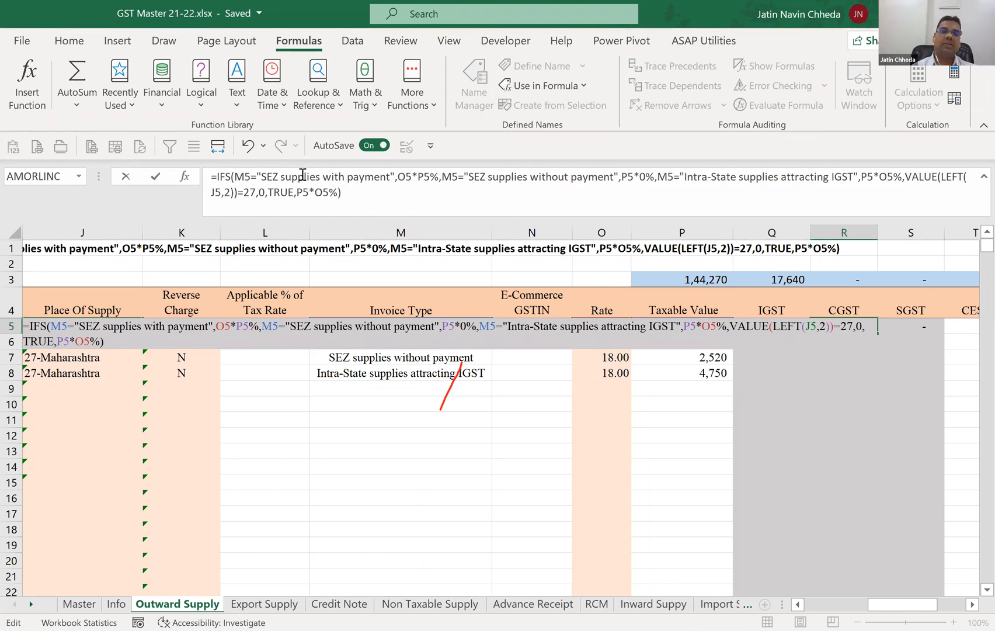
Change the "SEZ supplies with payment" result in R5's IFS formula to O5*0%.
left_click(397, 174)
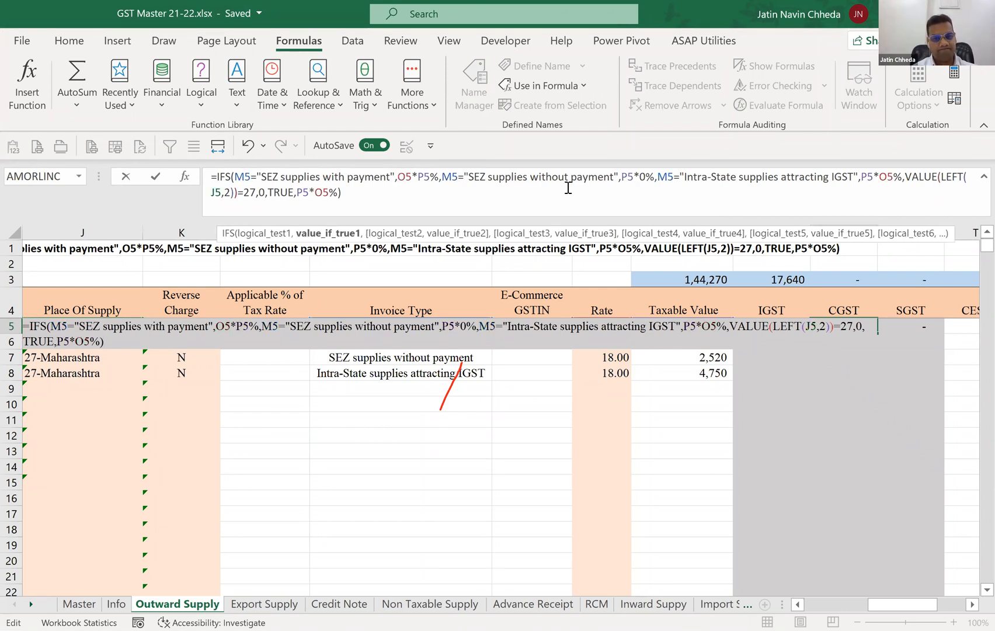
key("Right")
key("Right")
key("Right")
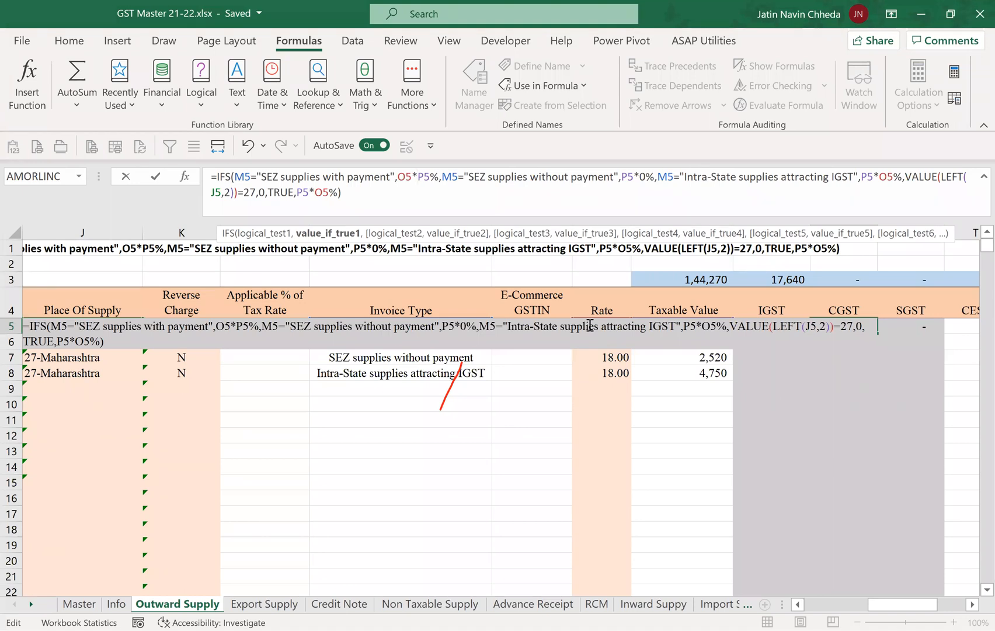
key("shift+Right")
key("shift+Right")
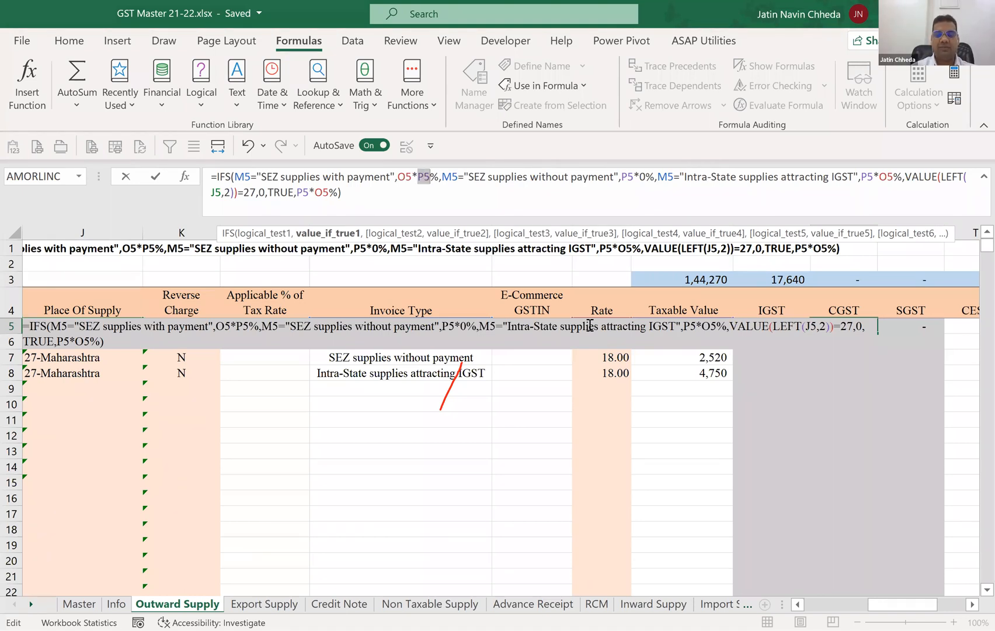
type("0")
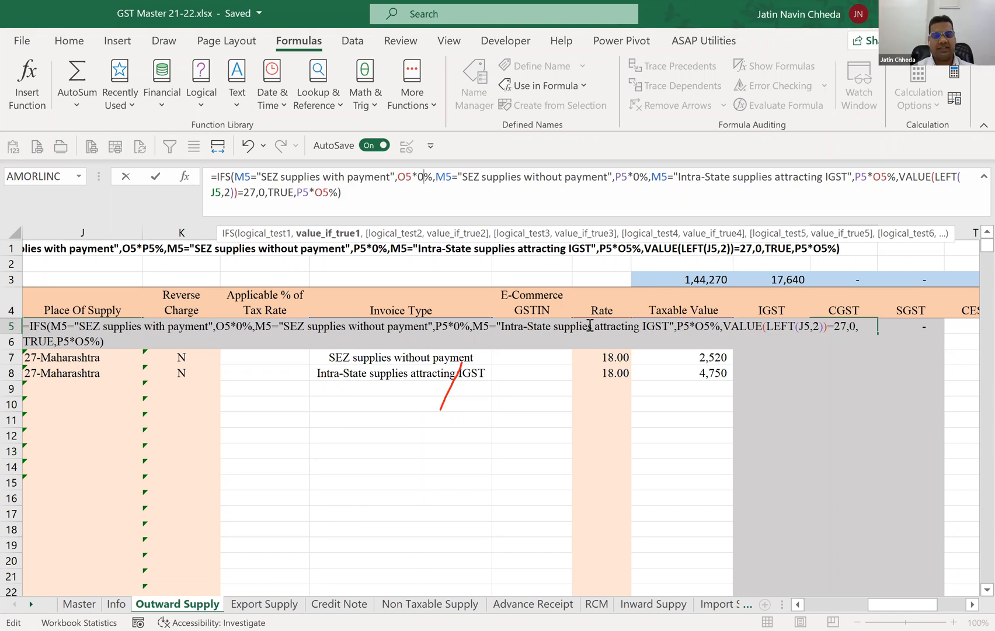
Change the "Intra-State supplies attracting IGST" result in R5's IFS formula to P5*0.
key("Right")
key("Right")
key("Right")
key("Right")
key("Right")
key("Right")
key("Right")
key("Right")
key("Right")
key("Right")
key("Right")
key("Right")
key("Right")
key("Right")
key("Right")
key("Right")
key("Right")
key("Right")
key("Right")
key("Right")
key("Right")
key("Right")
key("Right")
key("Right")
key("Right")
key("Right")
key("Right")
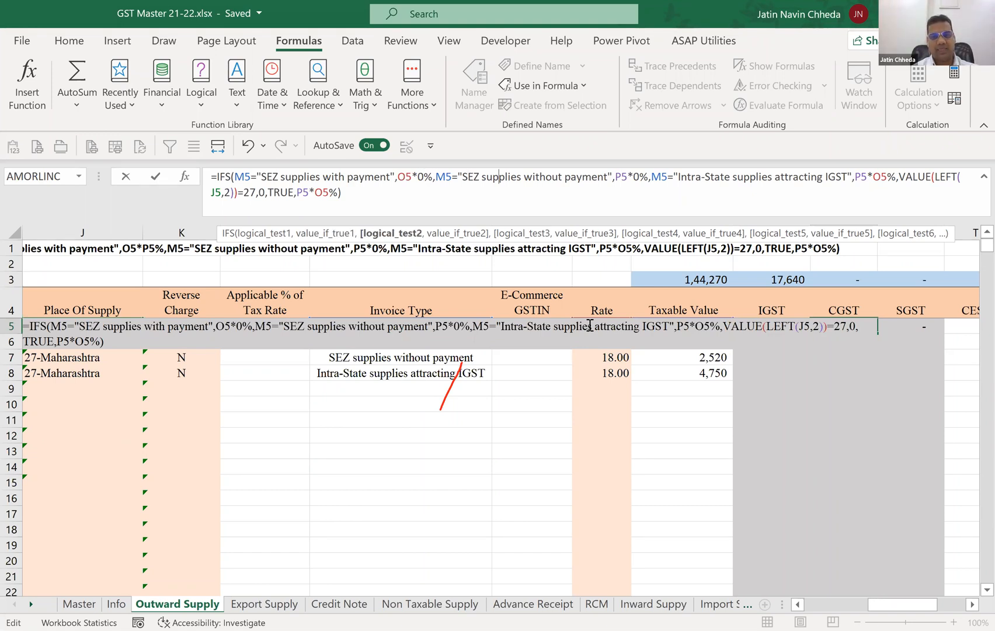
key("Right")
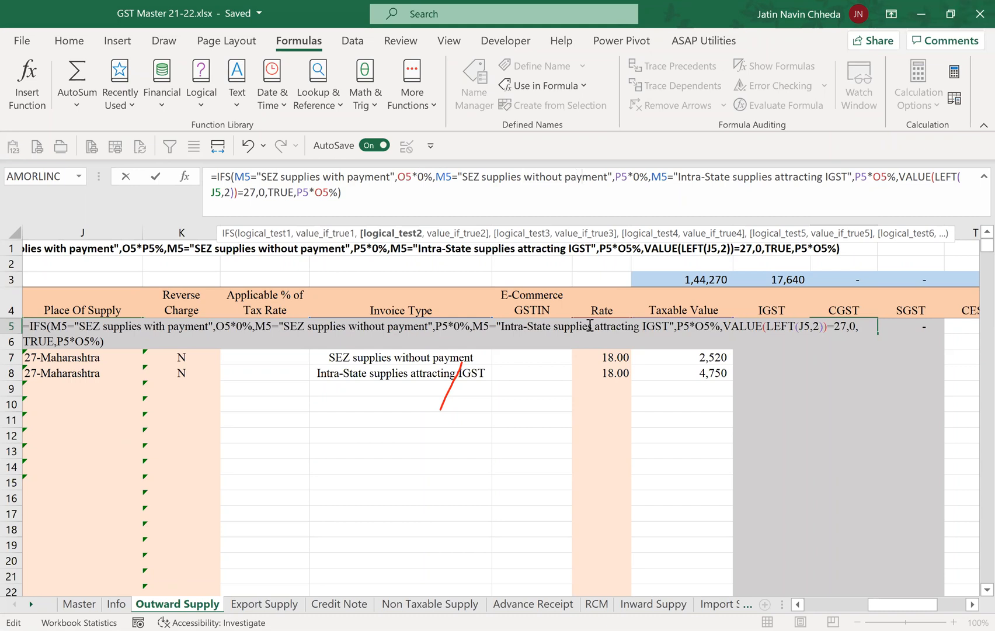
key("Right")
key("Right")
key("Right")
key("Right")
key("Right")
key("Right")
key("Right")
key("Right")
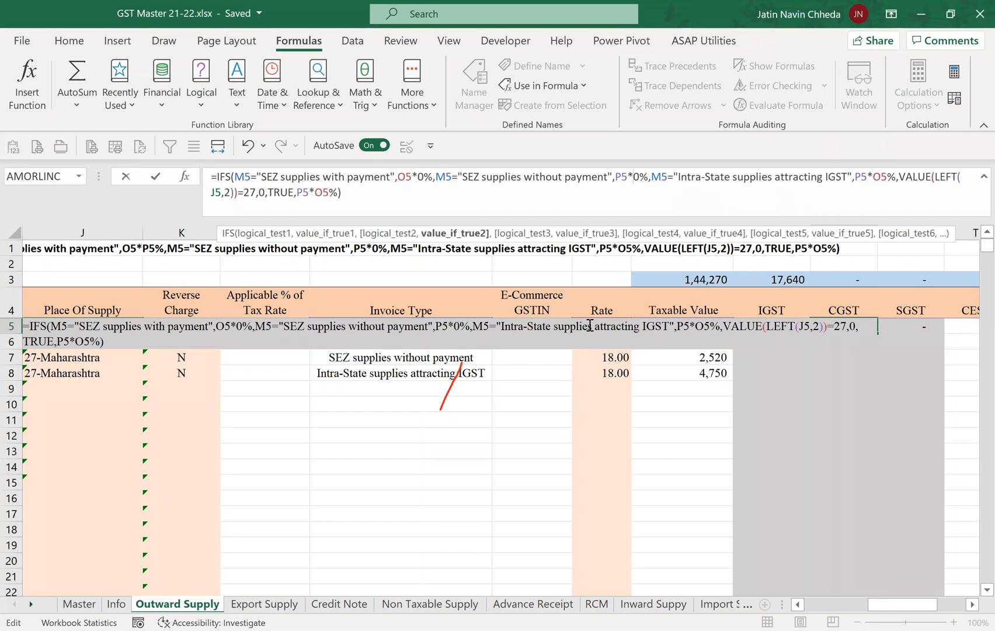
key("Right")
key("Right")
key("Right")
key("Right")
key("Right")
key("Right")
key("Right")
key("Right")
key("Right")
key("Right")
key("Right")
key("Right")
key("Right")
key("Right")
key("Right")
key("Right")
key("Right")
key("Right")
key("Right")
key("Right")
key("Right")
key("Right")
key("Right")
key("Right")
key("Right")
key("Right")
key("Right")
key("Right")
key("Right")
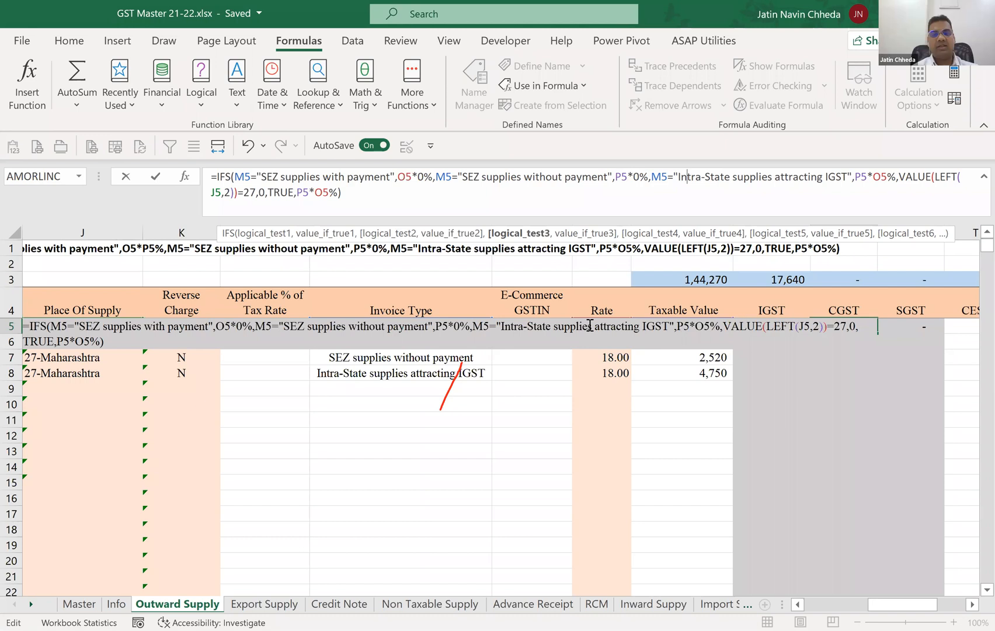
key("Right")
key("Right")
key("Right")
key("Right")
key("Right")
key("Right")
key("Right")
key("Right")
key("Right")
key("Right")
key("shift+Right")
key("shift+Right")
type("0")
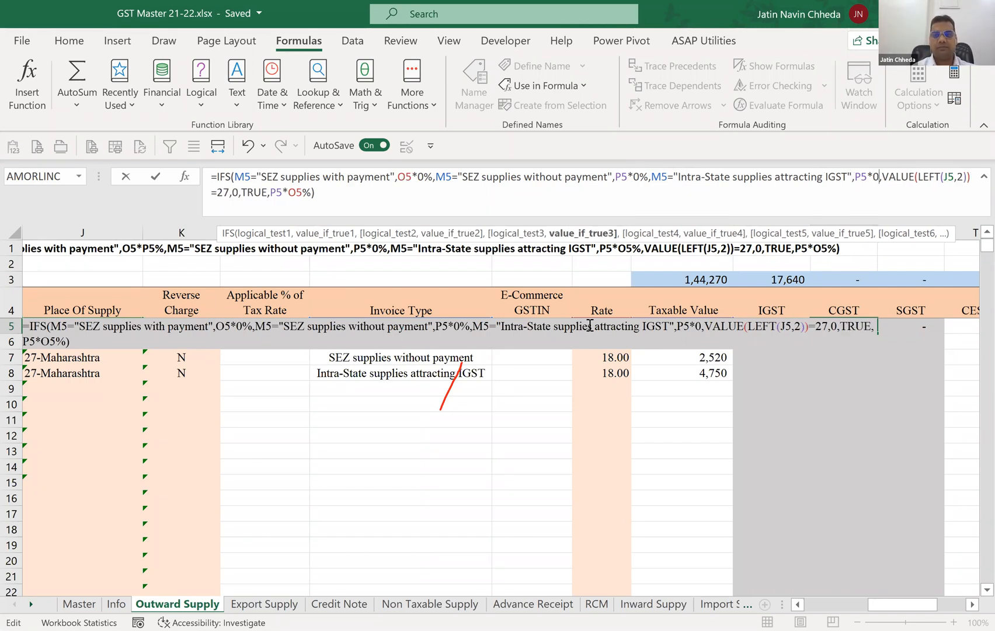
Change the VALUE(LEFT(J5,2))=27 result in R5's IFS formula to P5*O5%/2.
key("Right")
key("Right")
key("Right")
key("Right")
key("Right")
key("Right")
key("Right")
key("Right")
key("Right")
key("Right")
key("Right")
key("Right")
key("Right")
key("Right")
key("Right")
key("Right")
key("Right")
key("Right")
key("Right")
key("Right")
key("Right")
key("shift+Right")
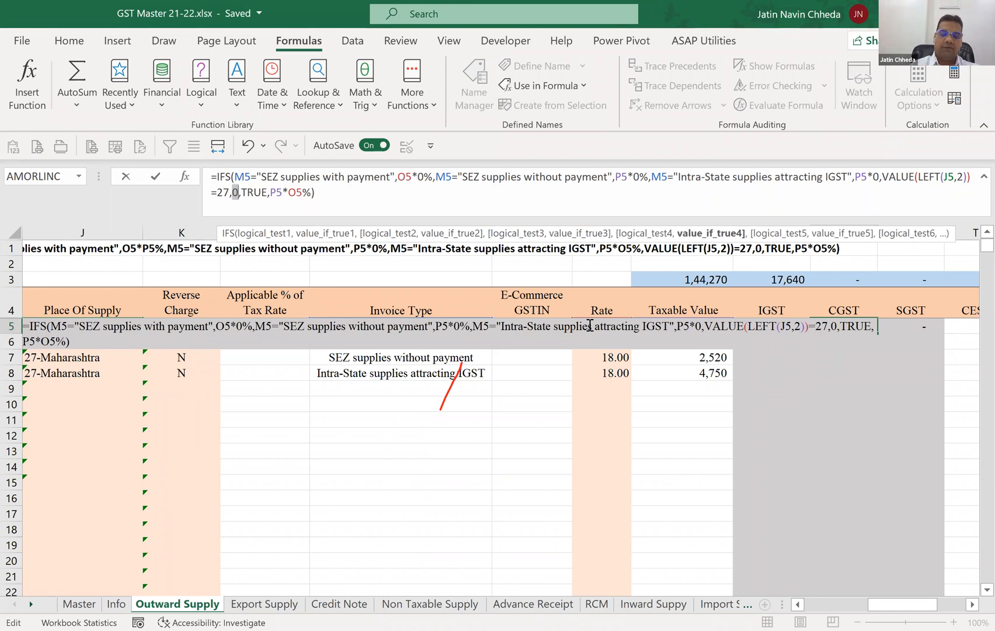
type("P5")
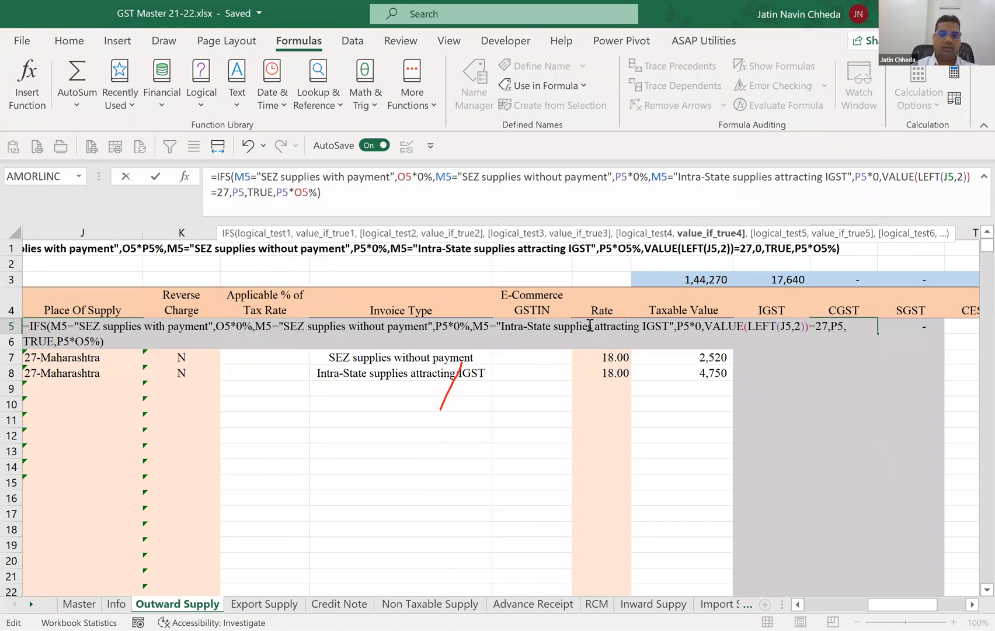
type("*")
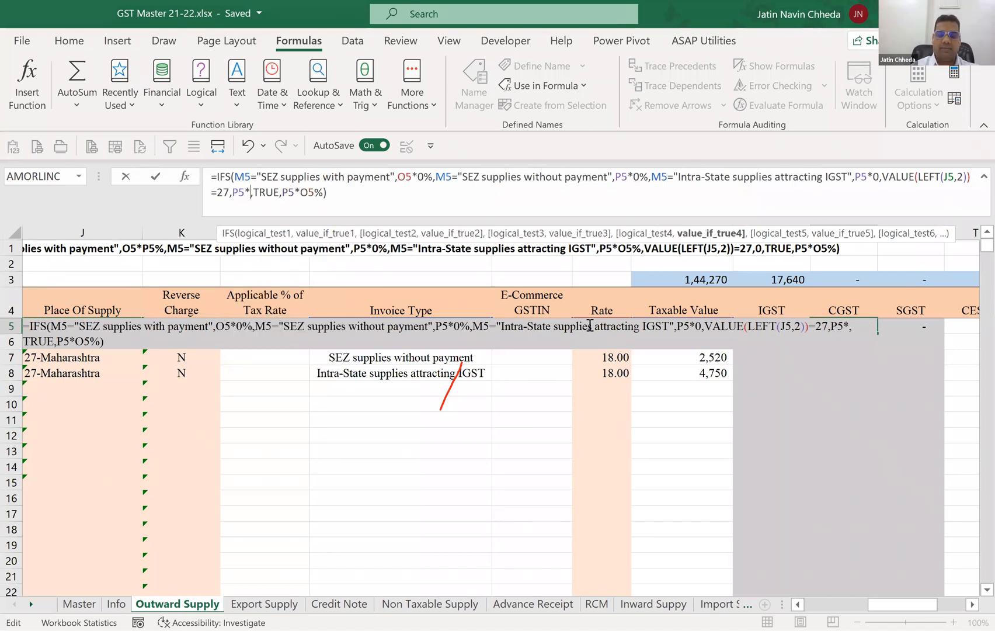
type("O5%")
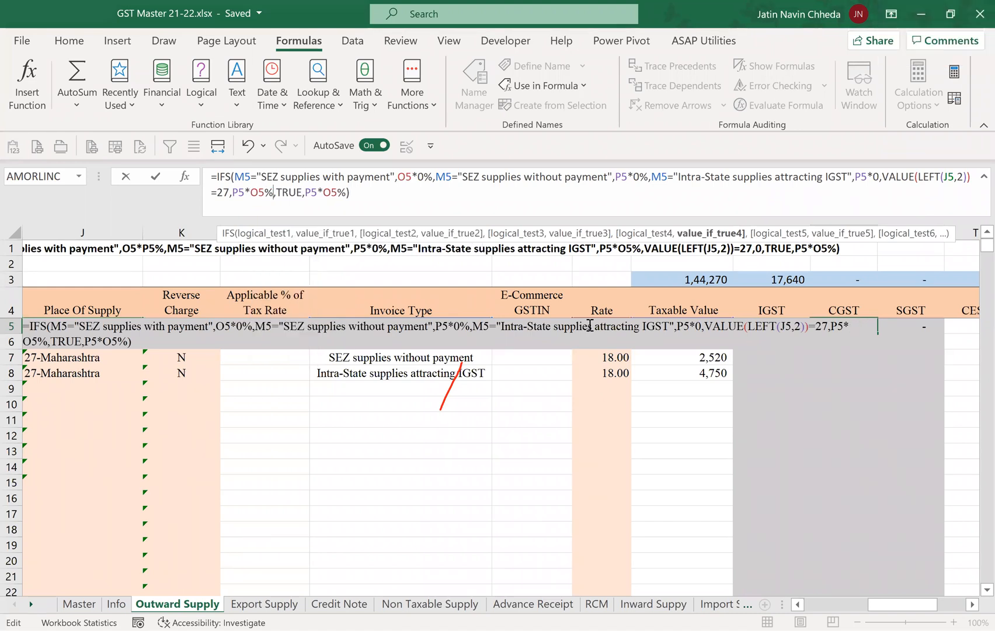
type("/2")
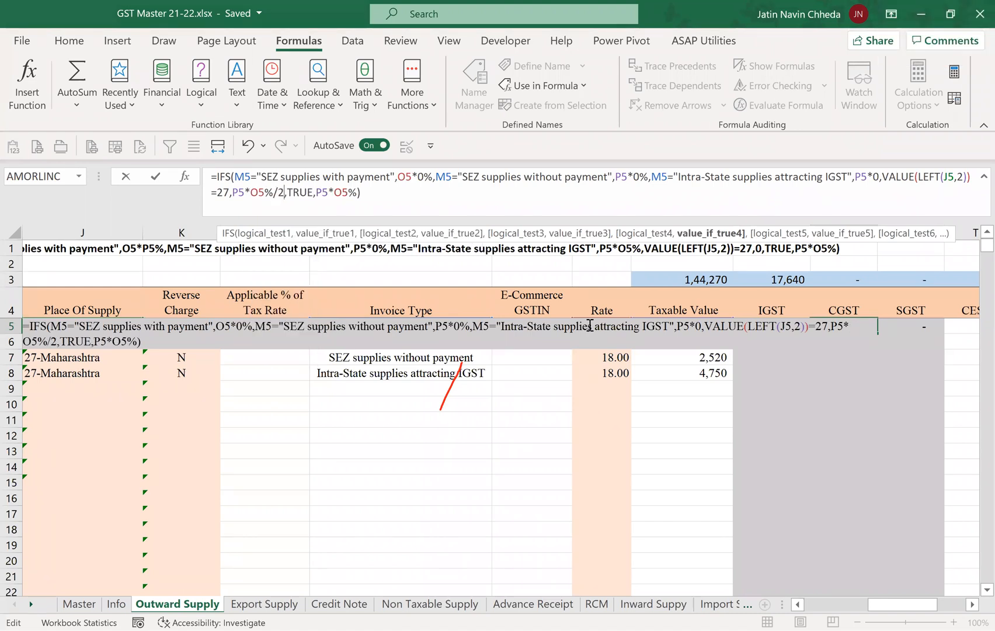
Replace the final TRUE result in R5's IFS formula with 0 and complete the CGST formula.
key("Right")
key("Right")
key("Right")
key("Right")
key("Right")
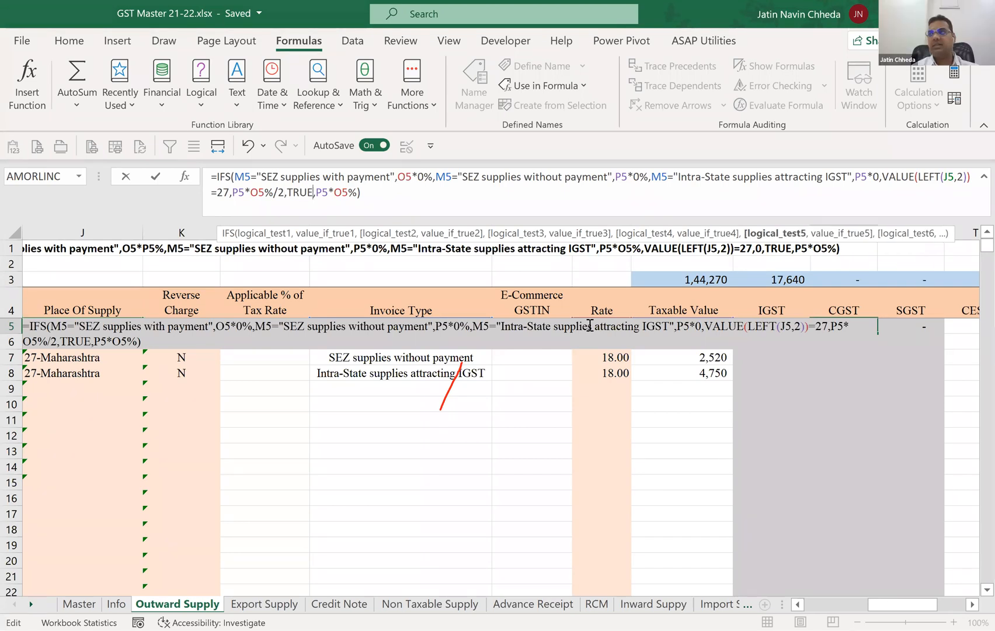
key("Right")
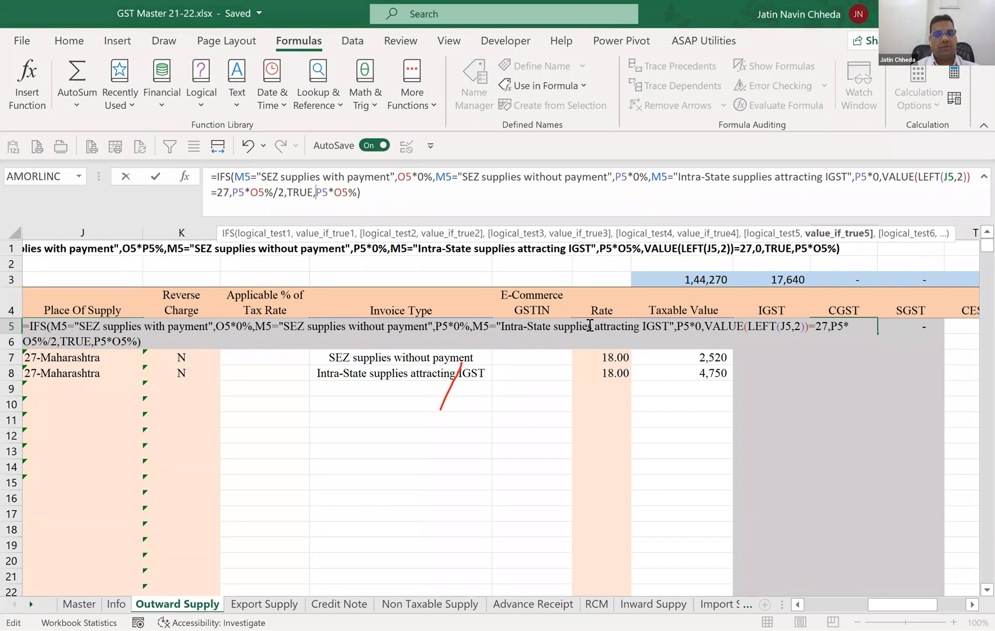
key("shift+Right")
key("shift+Right")
key("shift+Right")
key("shift+Right")
key("shift+Right")
key("shift+Right")
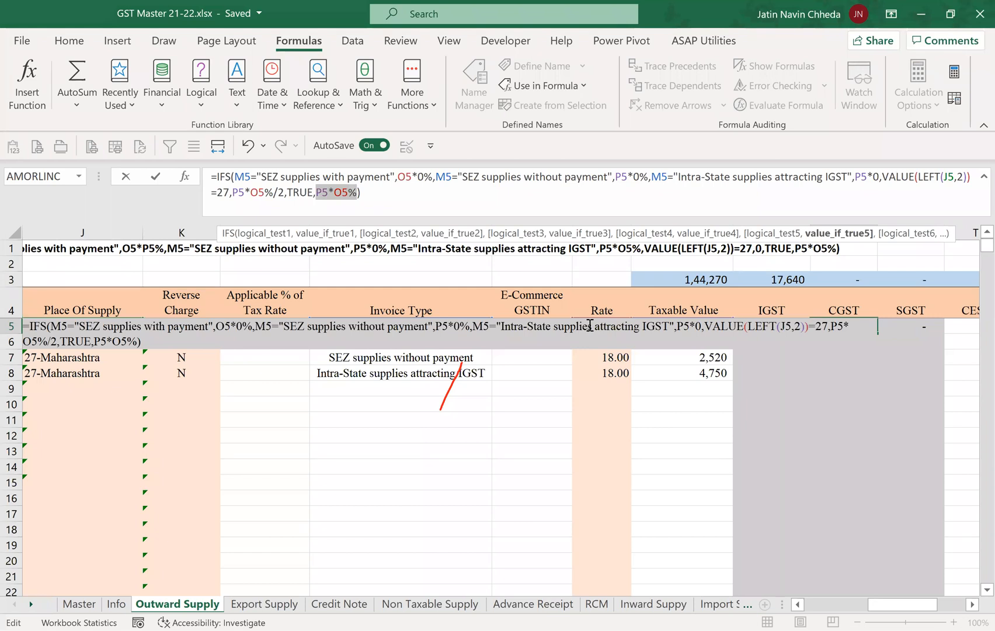
type("0")
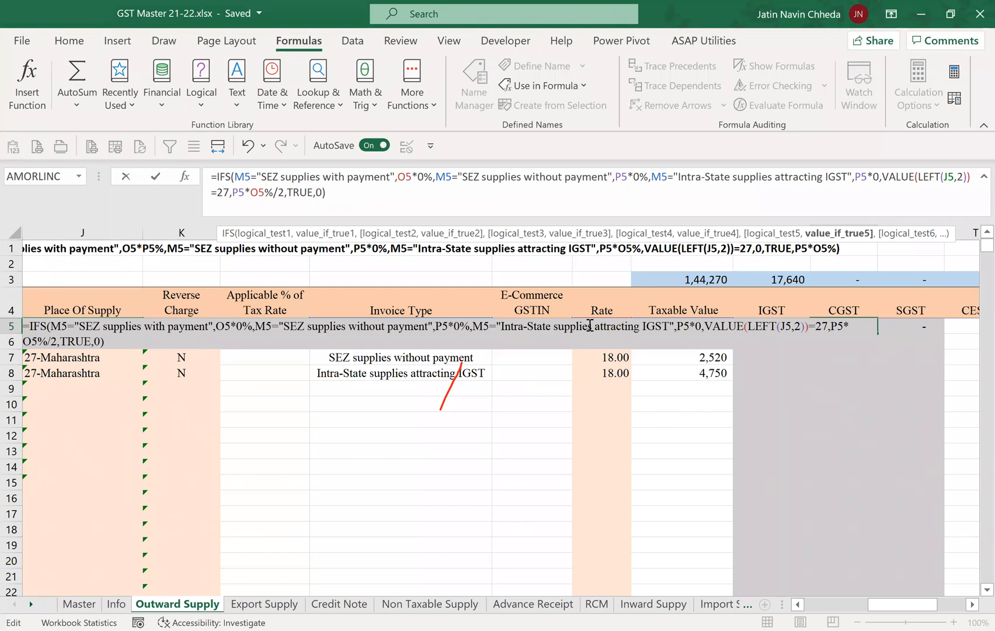
key("Escape")
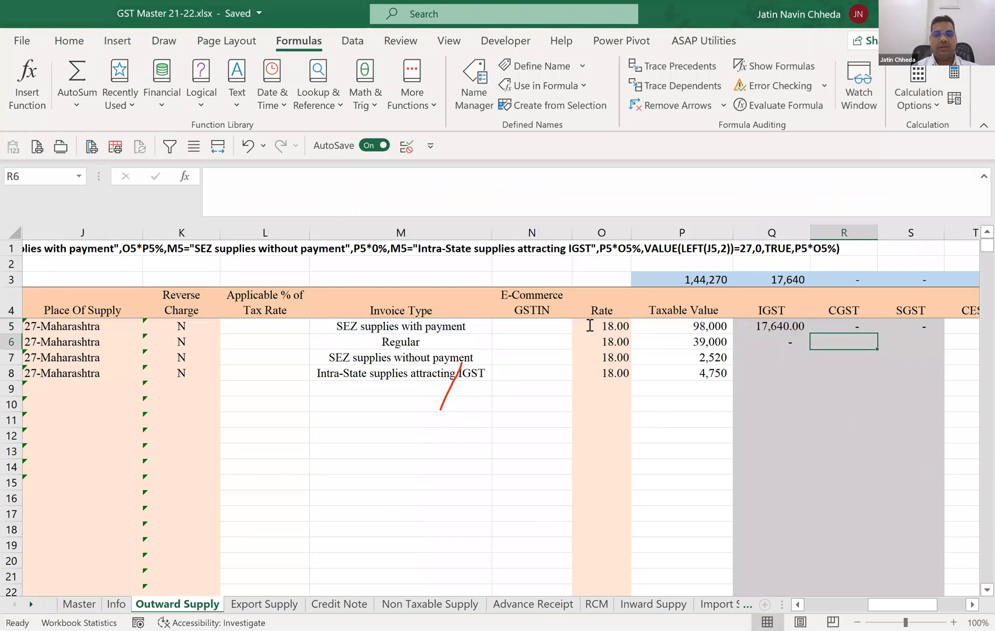
Set the invoice type in M5 to Regular and check the CGST result in R5.
key("Left")
key("Left")
key("Left")
key("Left")
key("alt+Down")
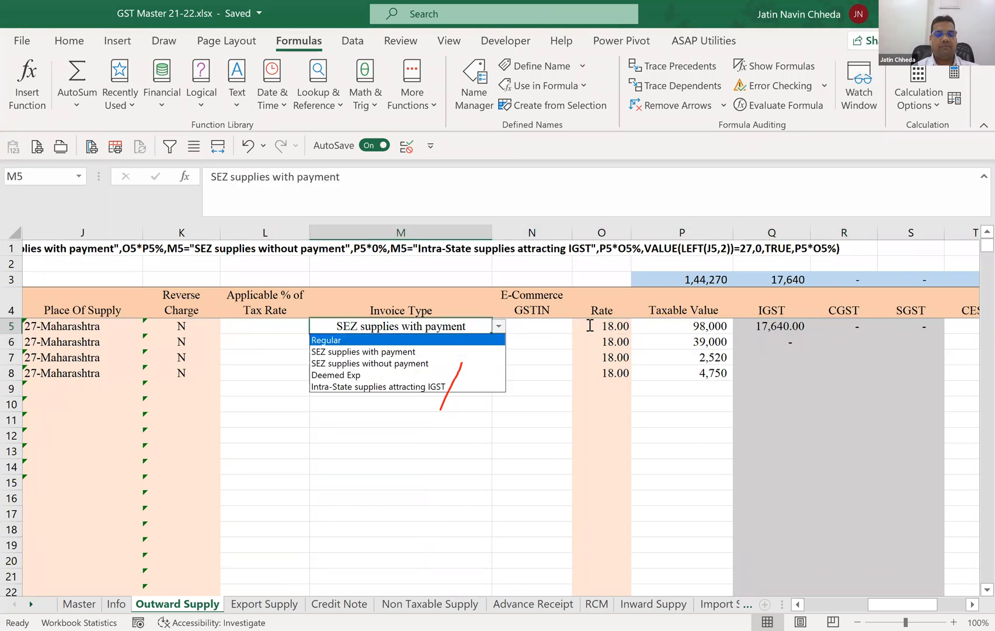
key("Return")
key("Right")
key("Right")
key("Right")
key("Right")
key("Right")
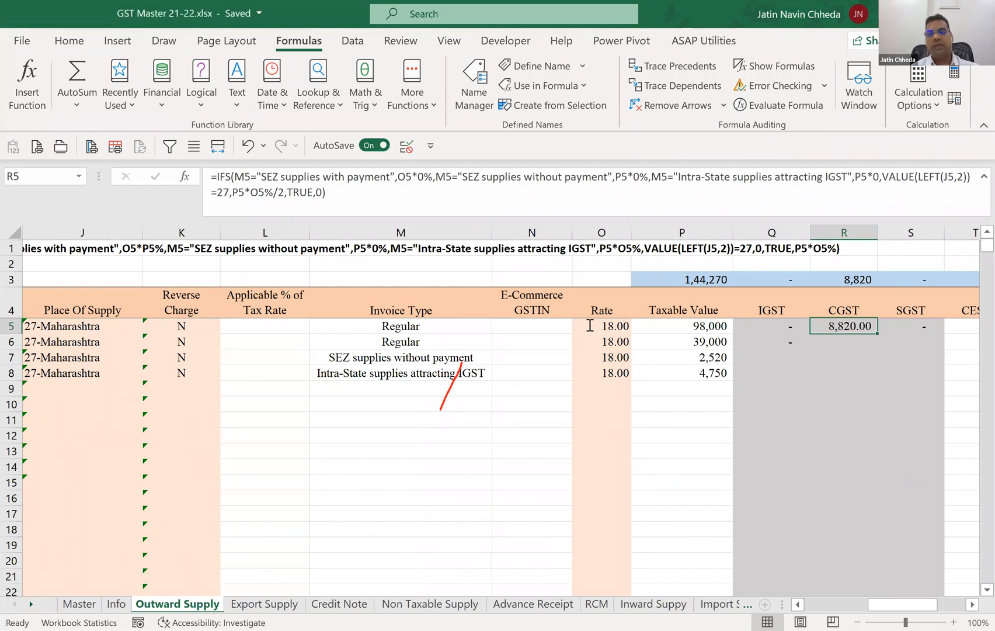
Copy the IFS formula text from CGST cell R5 and paste it into SGST cell S5 in place of the 0.
key("F2")
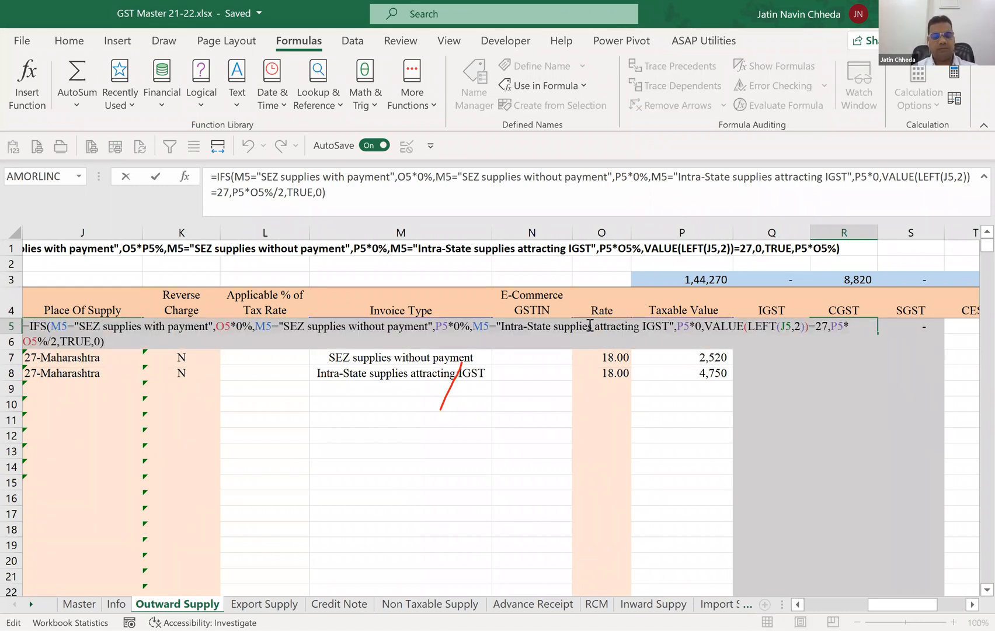
key("Escape")
key("Right")
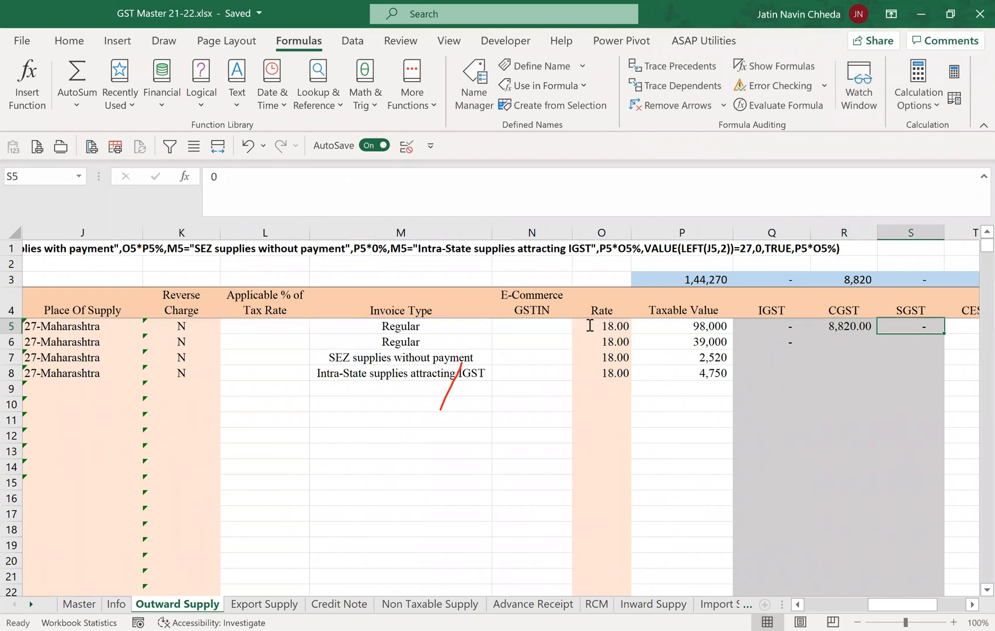
type("0")
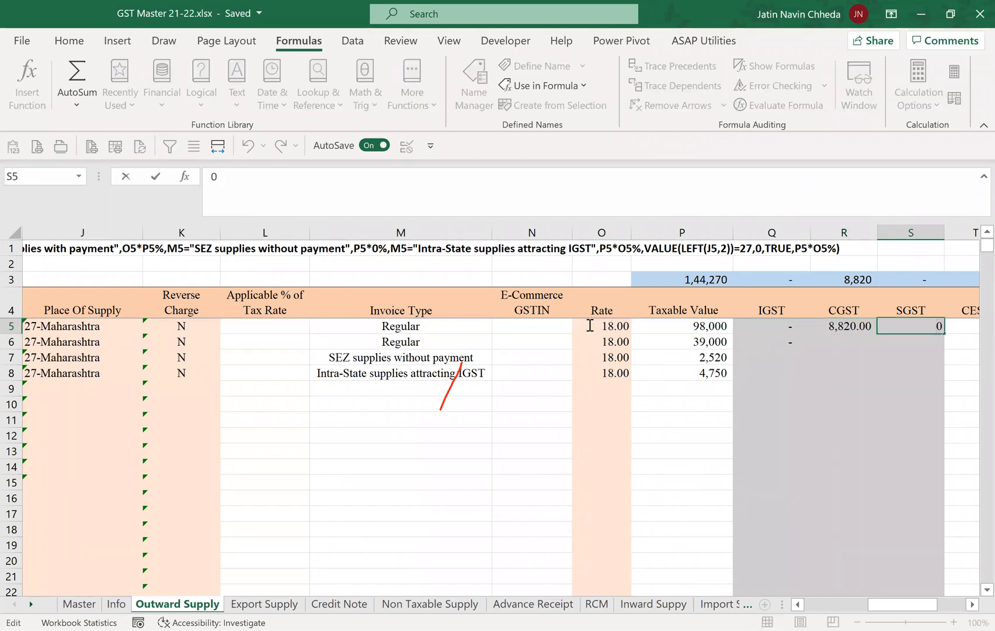
type("=IFS(M5=\"SEZ supplies with payment\",O5*P5%,M5=\"SEZ supplies without payment\",P5*0%,M5=\"Intra-State supplies attracting IGST\",P5*O5%,VALUE(LEFT(J5,2))=27,P5*O5%/2,TRUE,0)")
key("Return")
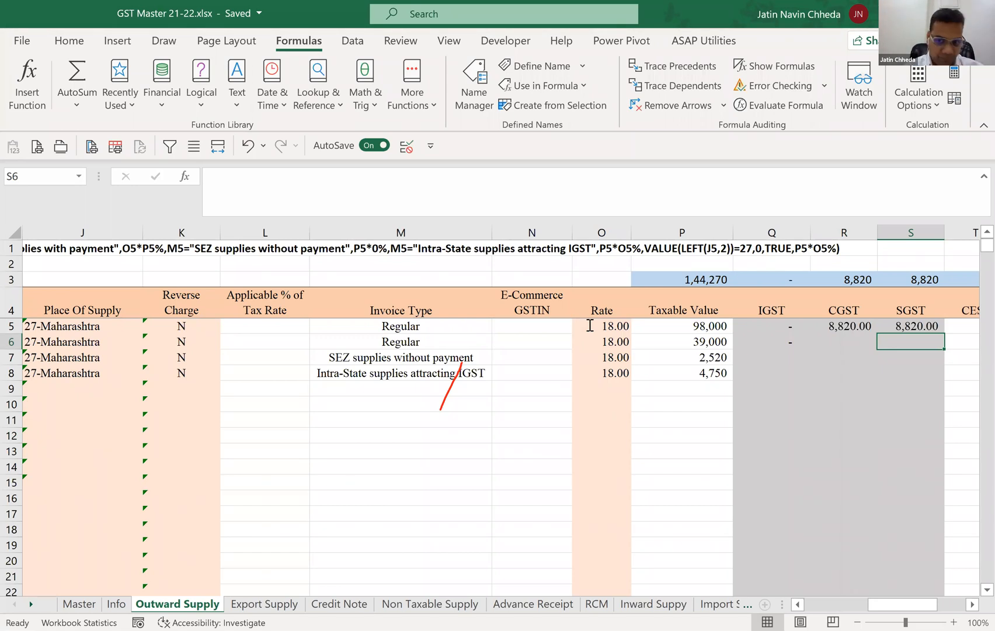
left_click(589, 326)
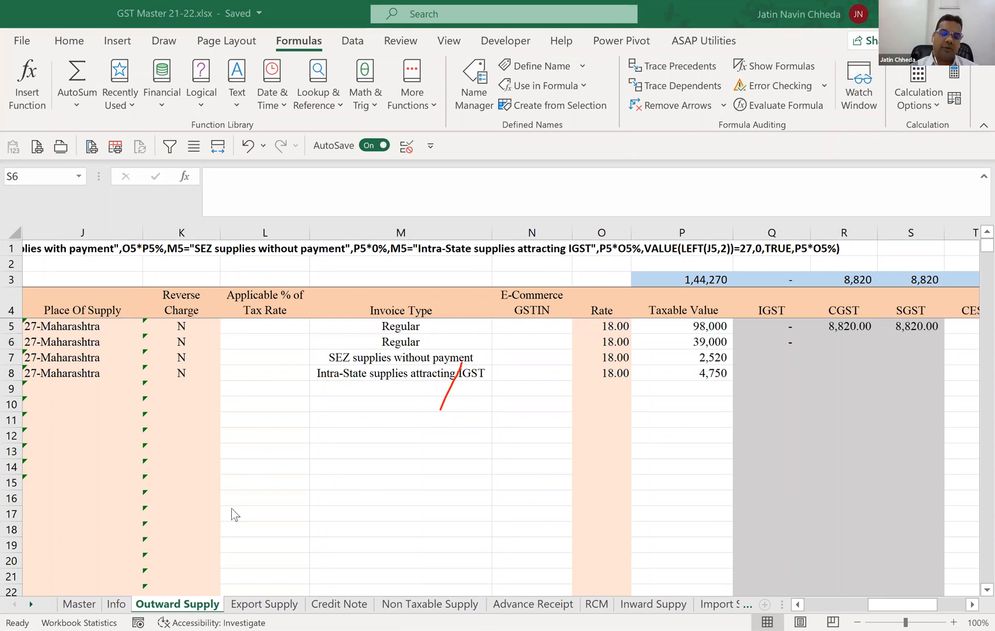
Review the layouts of the sheets from Export Supply through Advance Receipt, Inward Suppy and Import Supply to 2B, and select cell A4 in 2B.
left_click(264, 603)
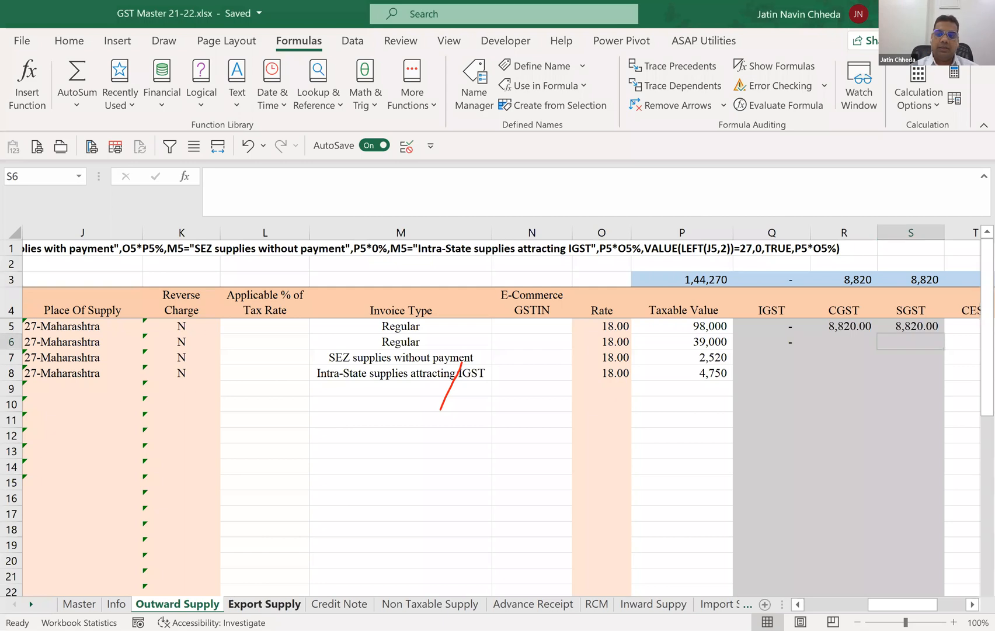
left_click(324, 605)
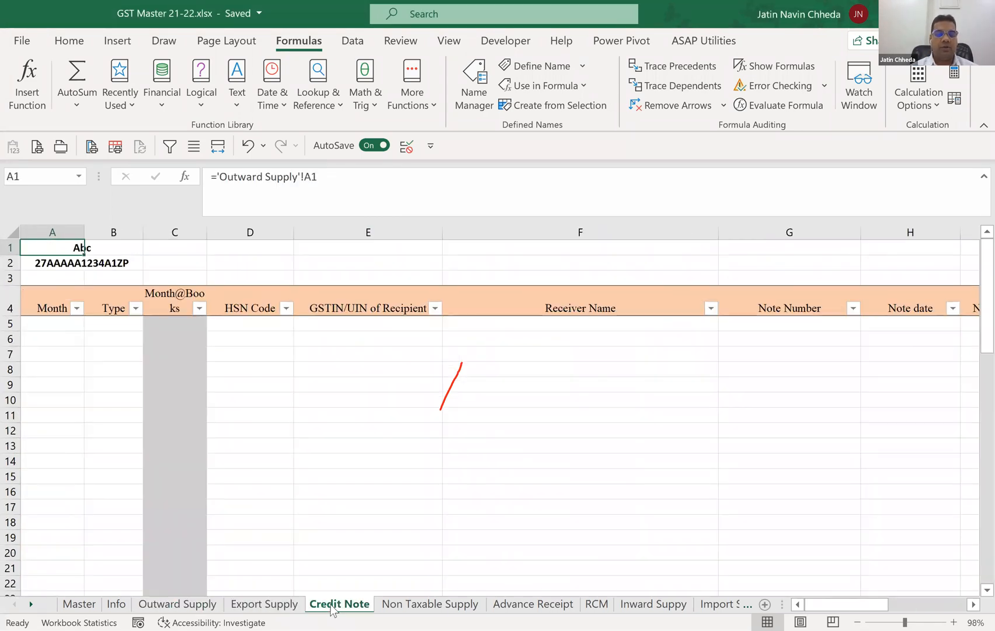
left_click(386, 605)
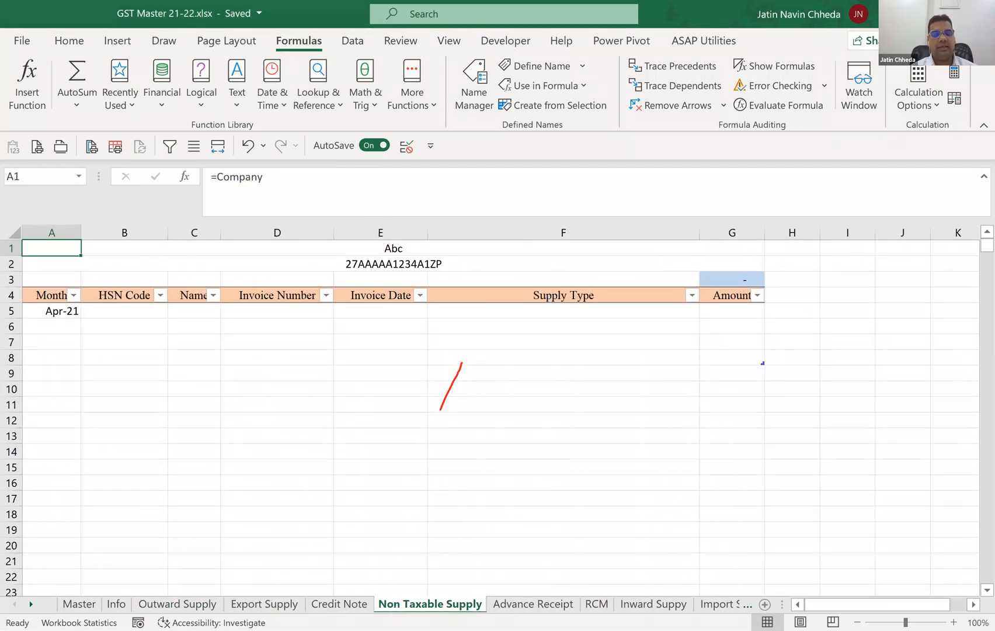
left_click(540, 608)
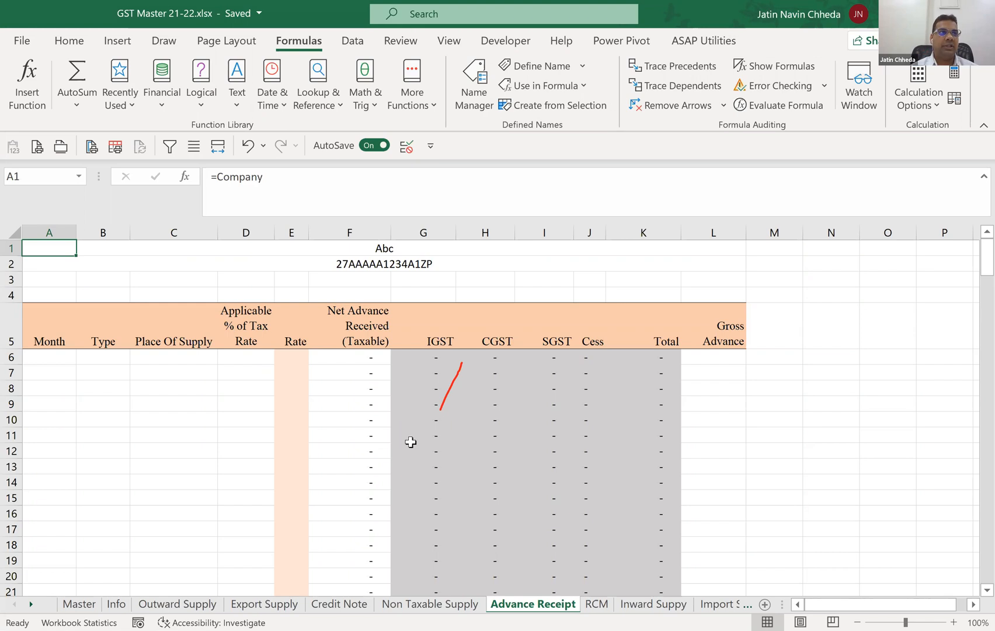
left_click(653, 604)
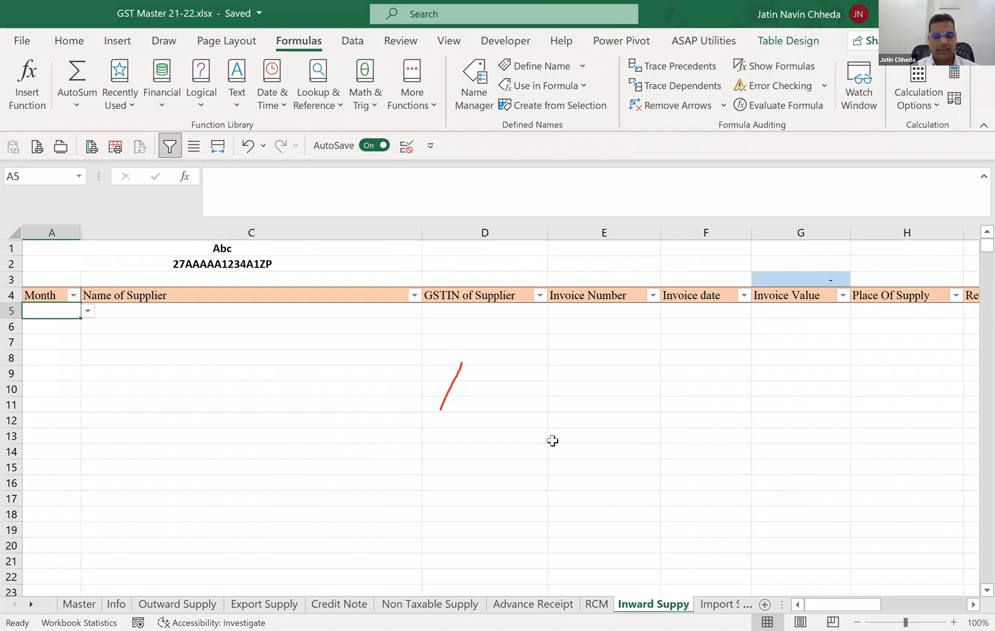
key("ctrl+Page_Down")
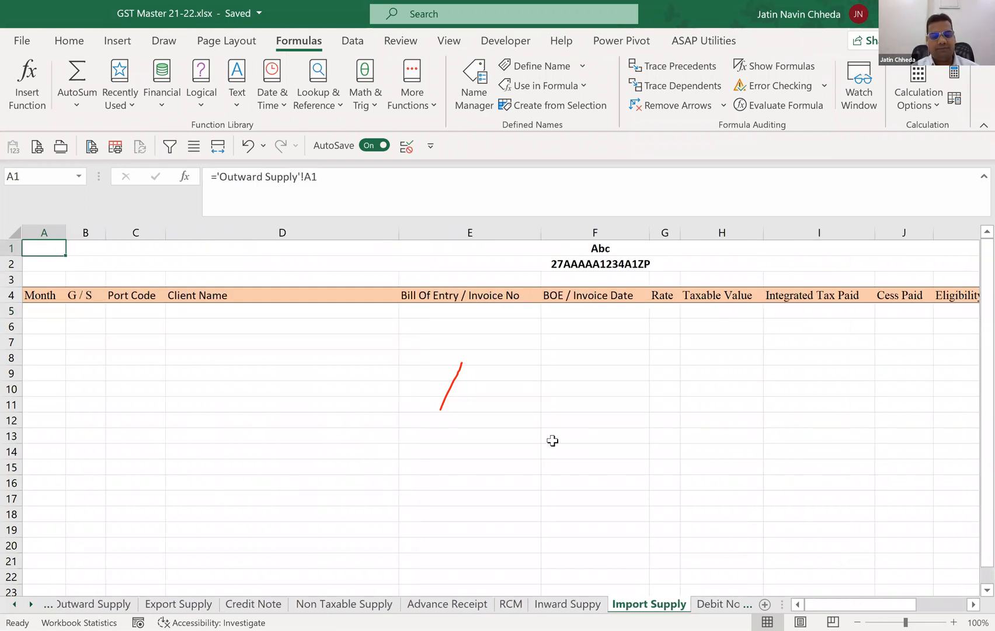
key("ctrl+Page_Down")
key("ctrl+Page_Down")
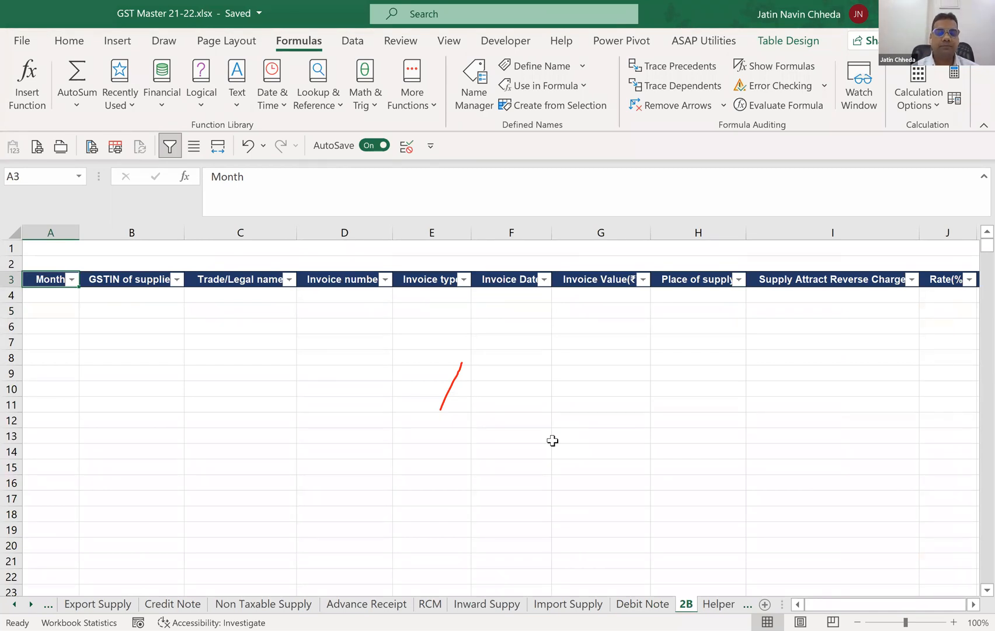
left_click(58, 309)
left_click(50, 290)
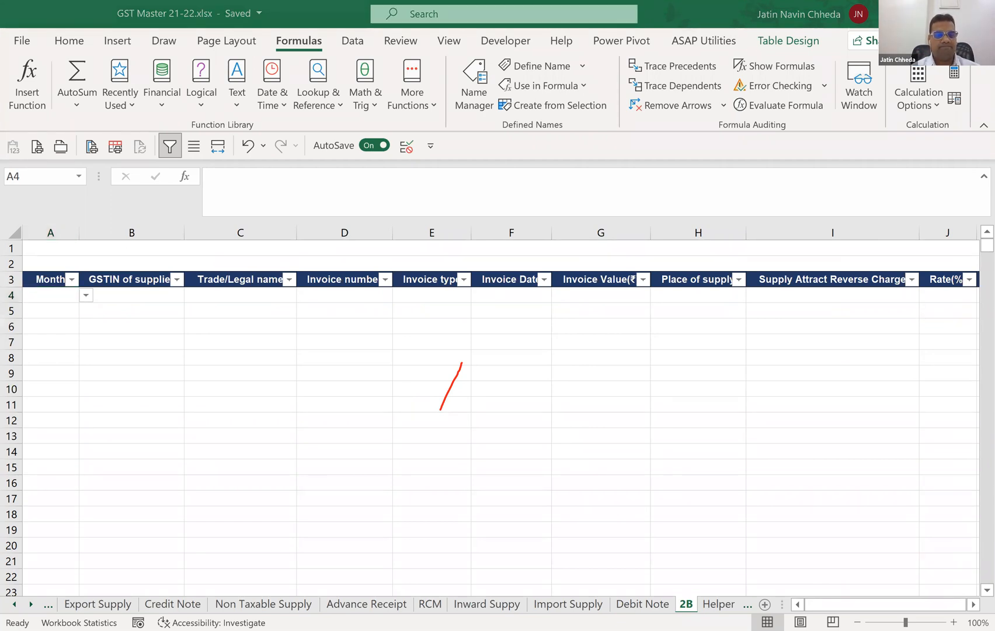
left_click(502, 577)
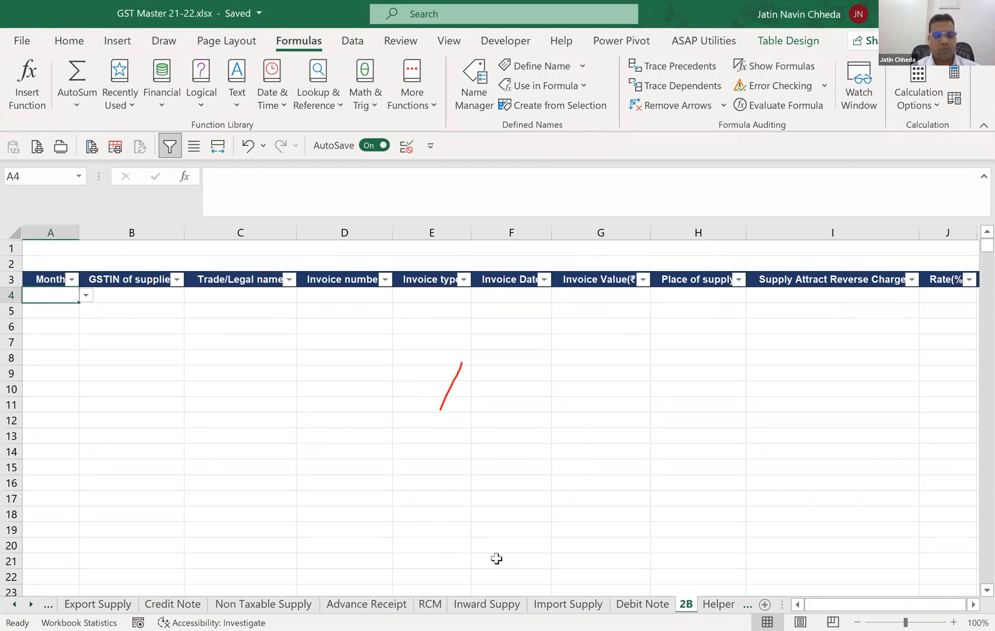
key("alt+Tab")
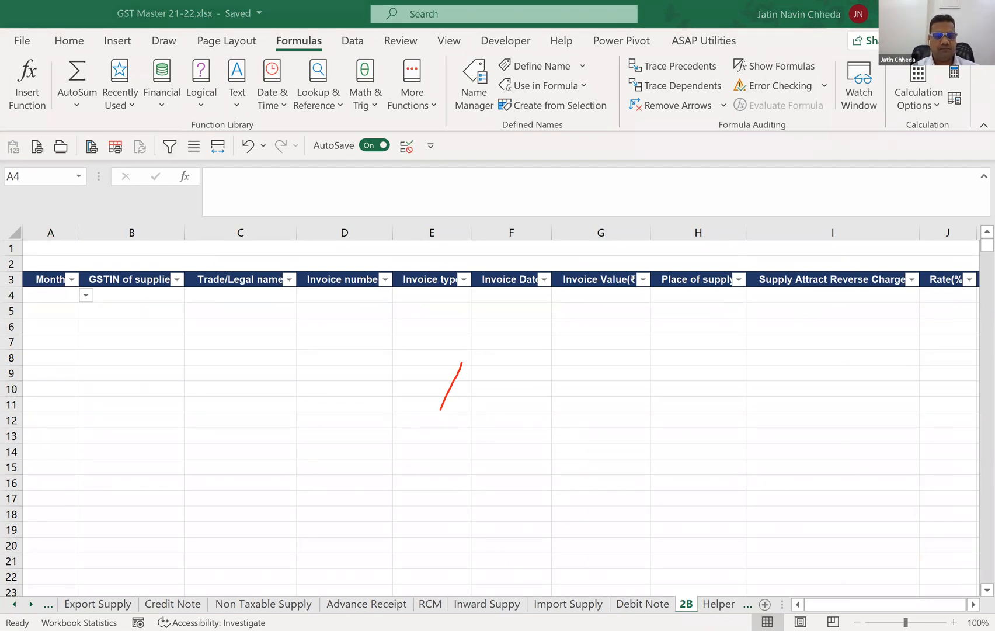
Copy the sample purchase invoice rows from the other window and paste them into the Inward Suppy sheet starting at A5.
left_click(262, 398)
key("ctrl+Page_Up")
key("ctrl+Page_Up")
key("ctrl+Page_Up")
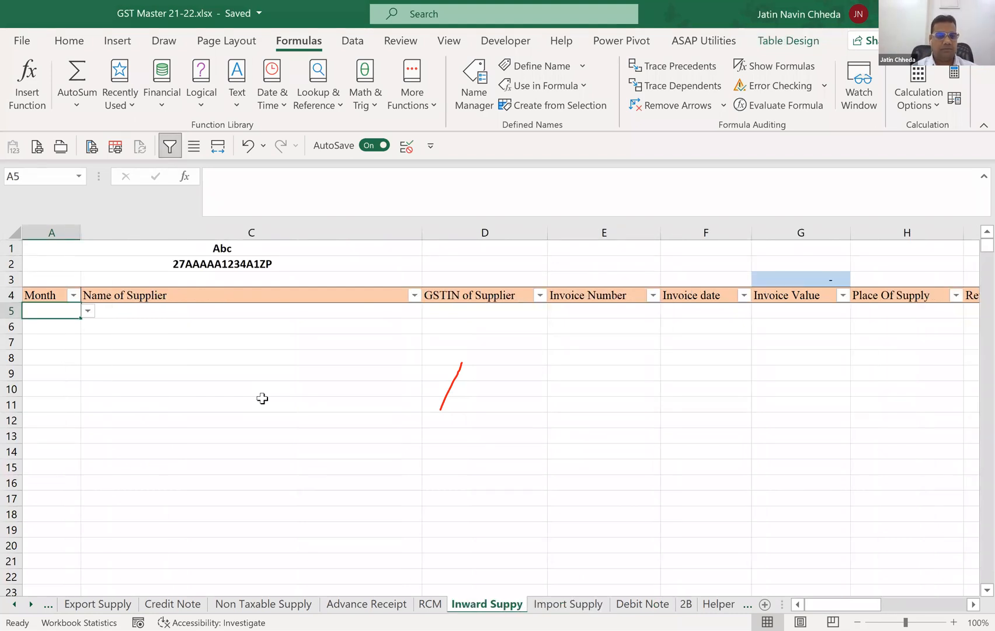
key("alt+Tab")
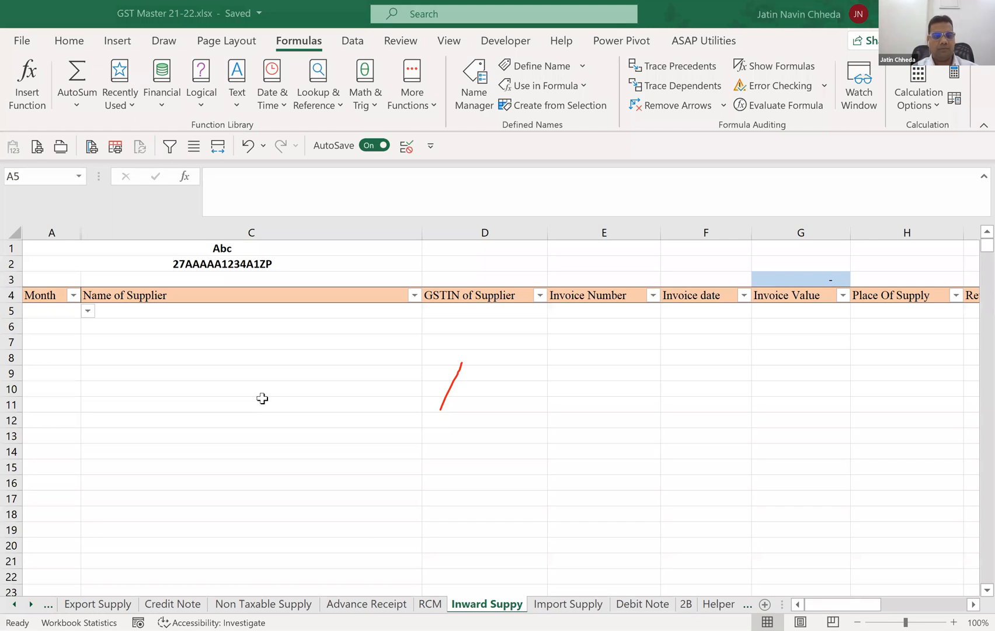
key("alt+Tab")
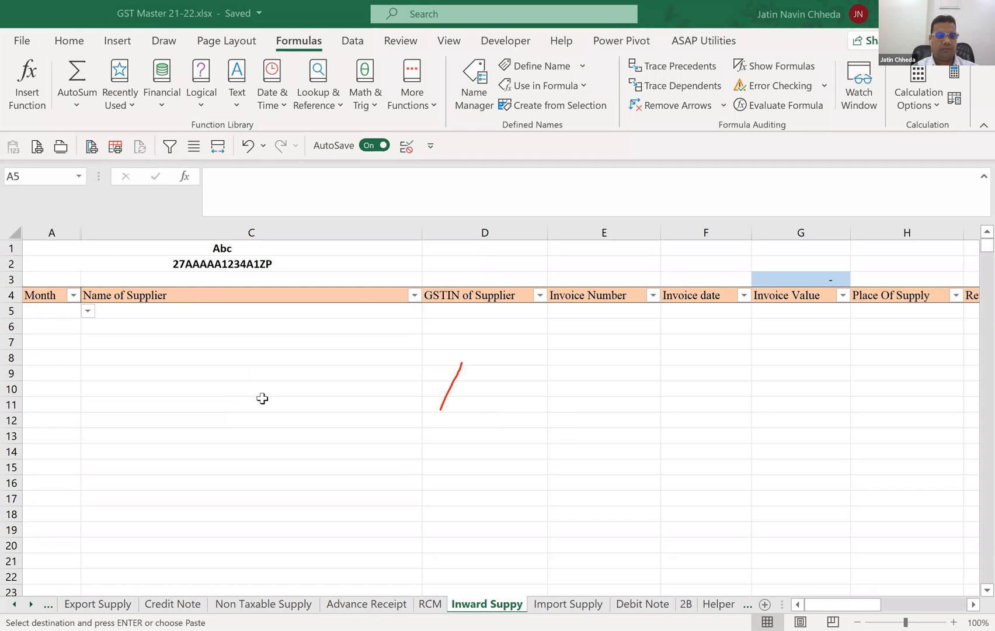
key("alt+Tab")
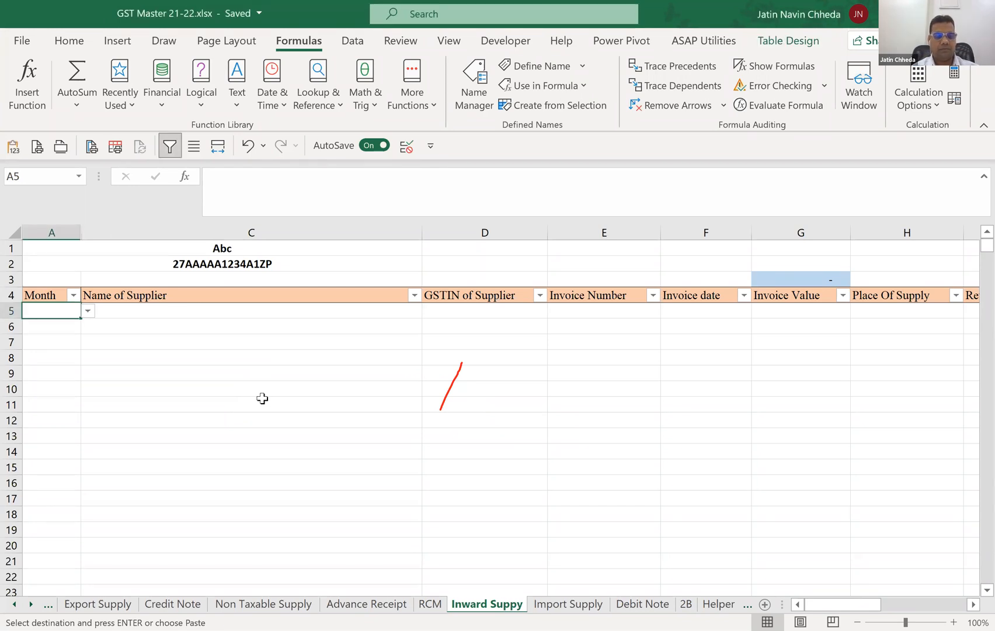
key("ctrl+v")
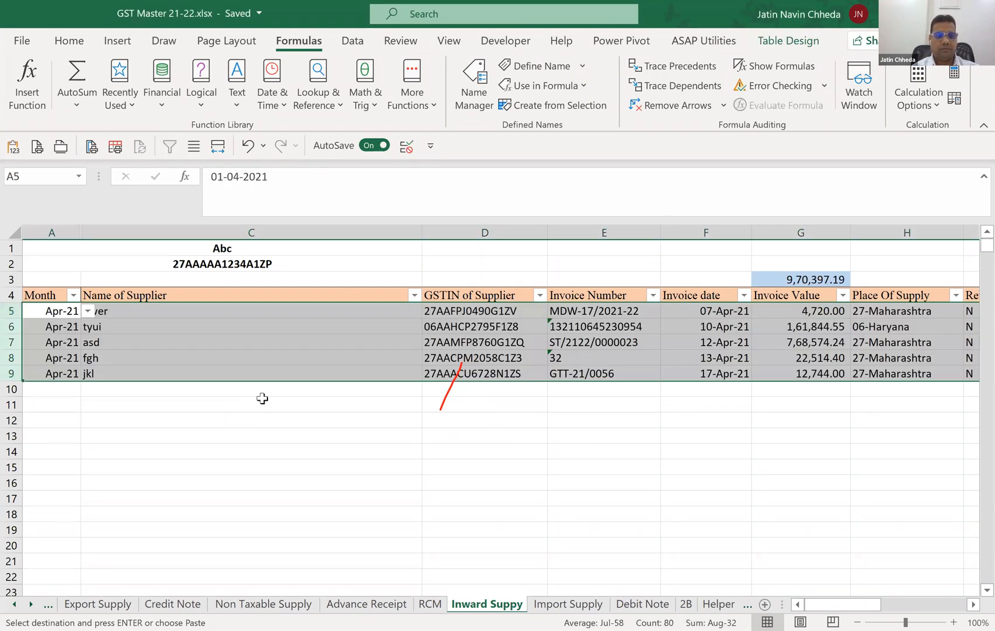
Examine the pasted Inward Suppy rows across the invoice type, taxable value, tax paid and ITC eligibility columns.
key("Right")
key("Right")
key("Right")
key("Right")
key("Right")
key("Right")
key("Right")
key("Right")
key("Right")
key("Right")
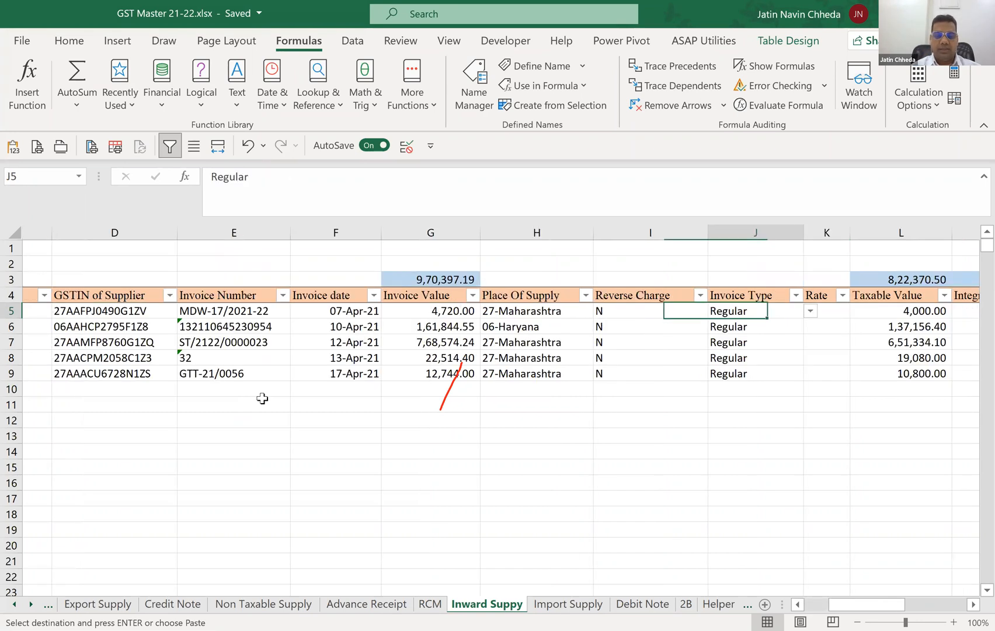
key("Right")
key("Right")
key("Right")
key("Right")
key("Right")
key("Right")
key("Left")
key("Left")
key("Left")
key("Left")
key("Left")
key("Left")
key("Left")
key("Left")
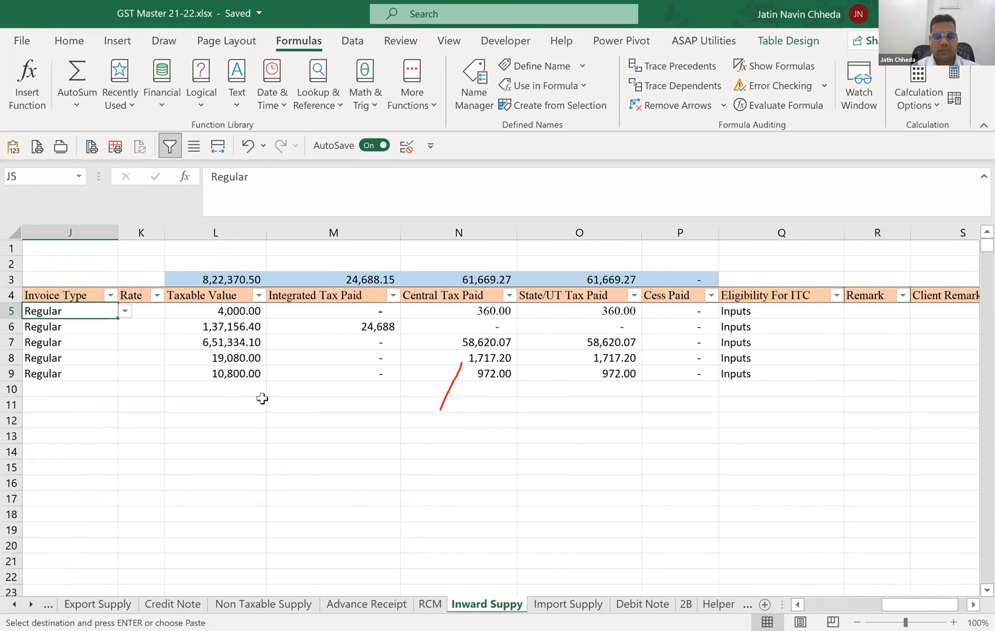
Paste the sample supplier invoice rows into the 2B sheet starting at A4 and look over the pasted months.
key("ctrl+Page_Down")
key("ctrl+Page_Down")
key("ctrl+Page_Down")
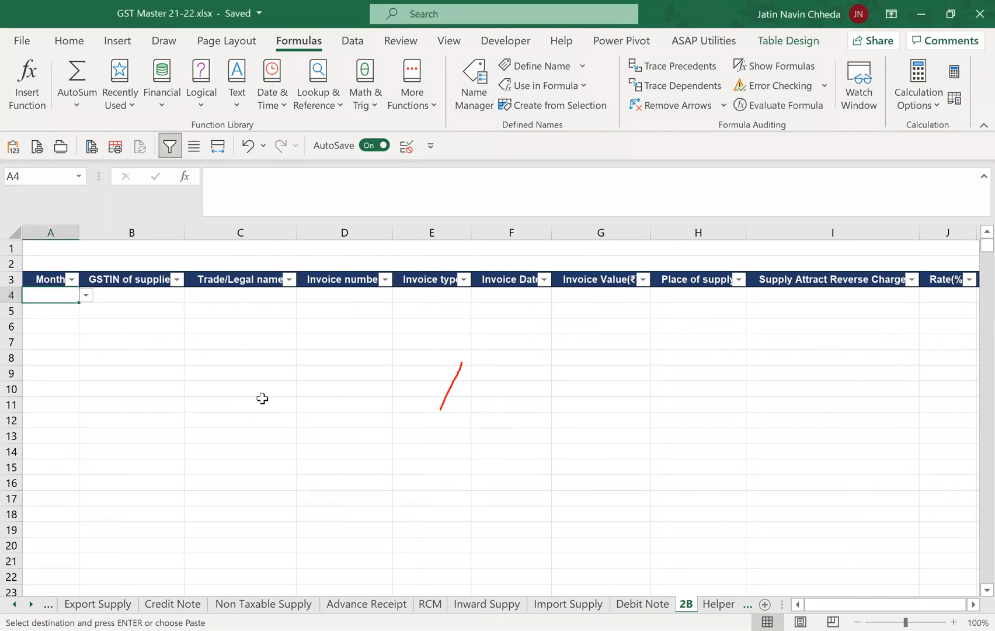
key("ctrl+v")
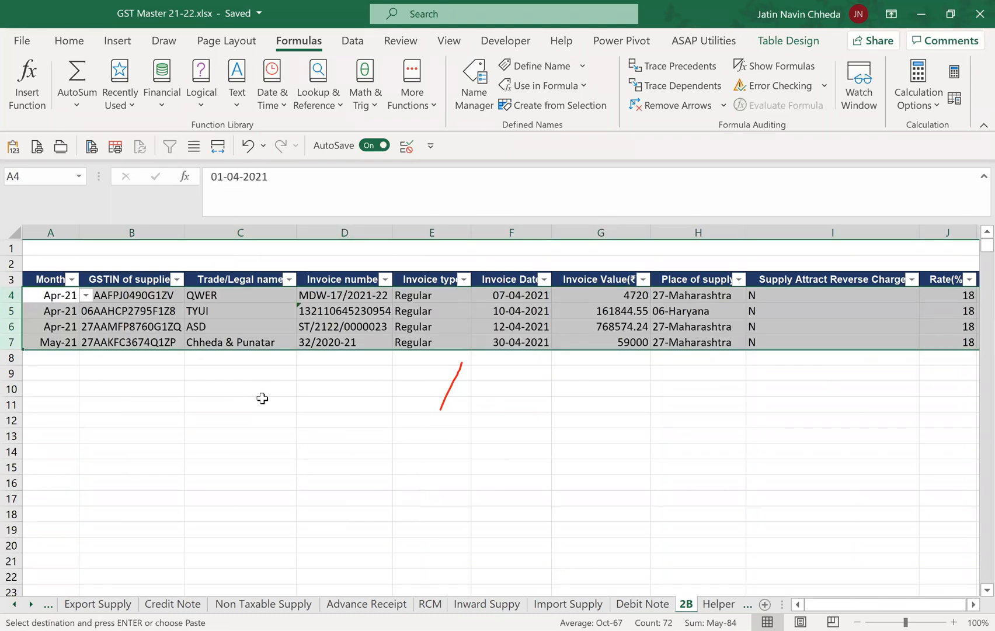
key("Down")
key("Down")
key("Down")
key("Down")
key("Up")
key("Up")
key("Up")
key("Up")
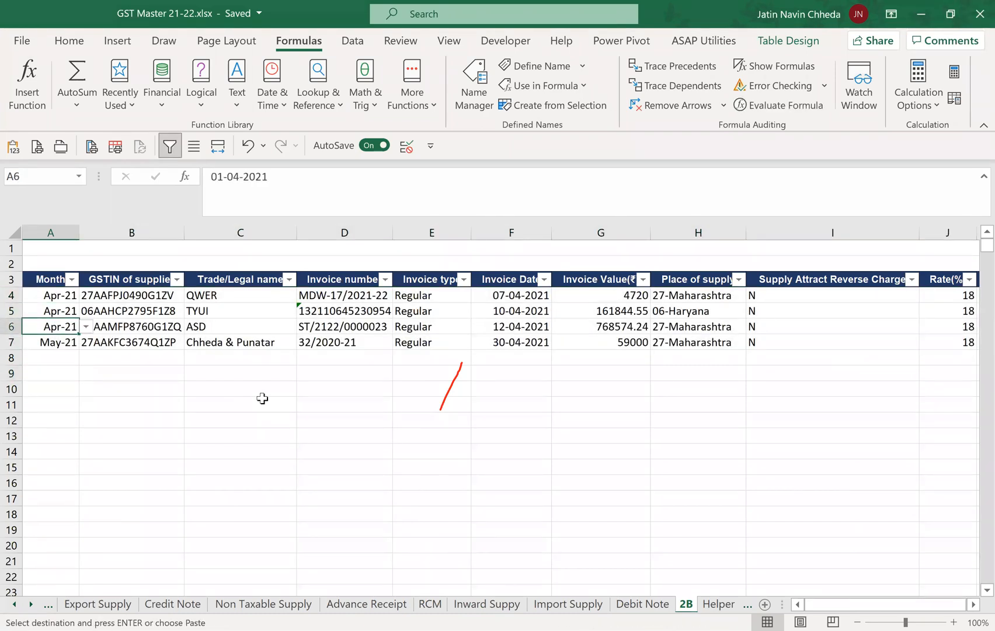
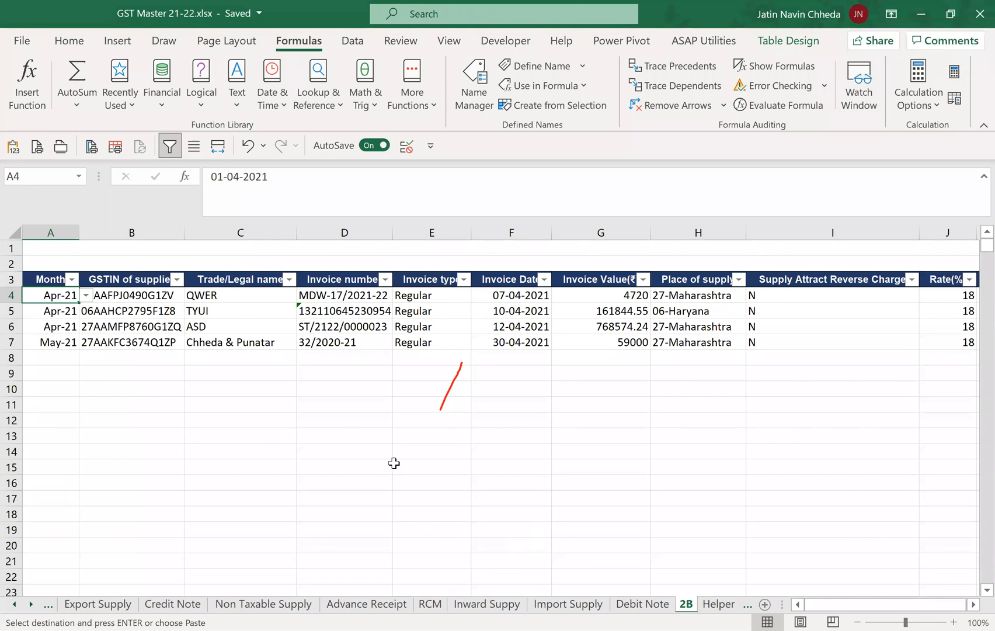
Clear the UNIQUE formula and all the old entries from columns A and B of the Helper sheet.
left_click(711, 607)
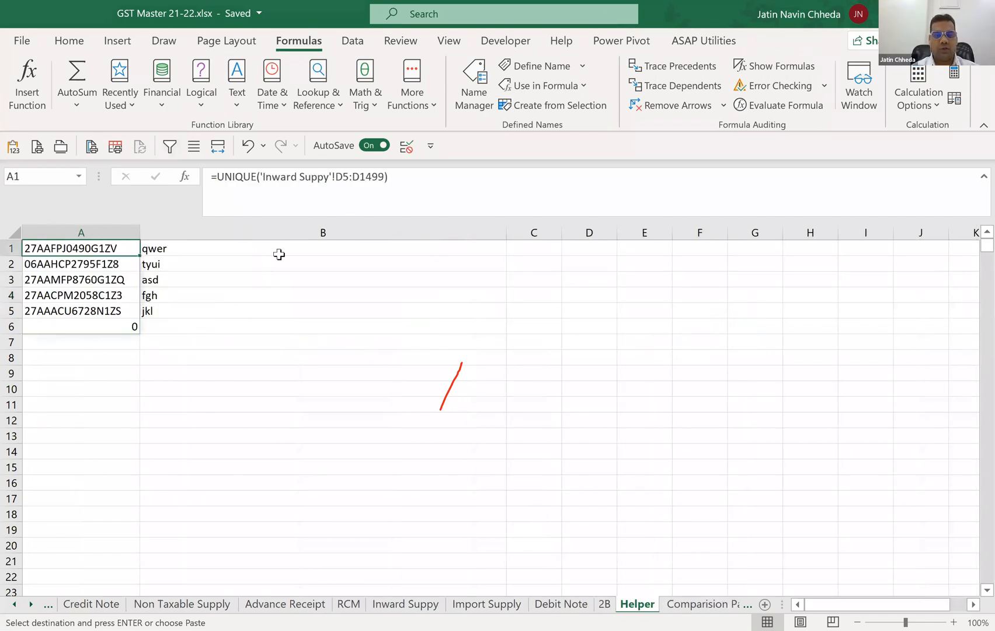
key("Delete")
key("ctrl+Down")
key("Delete")
key("ctrl+Up")
left_click(279, 254)
key("Delete")
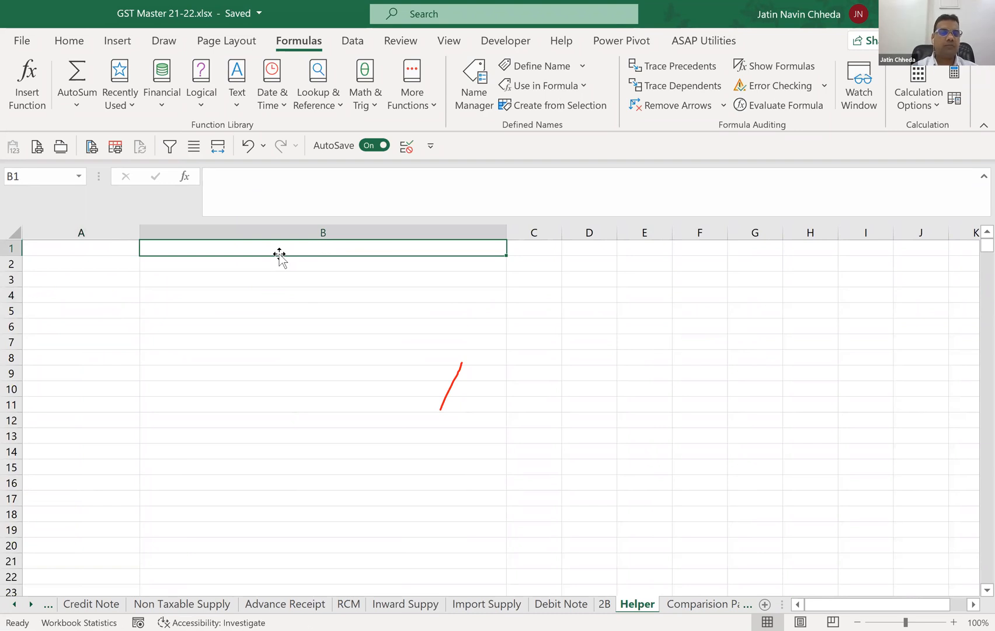
key("Left")
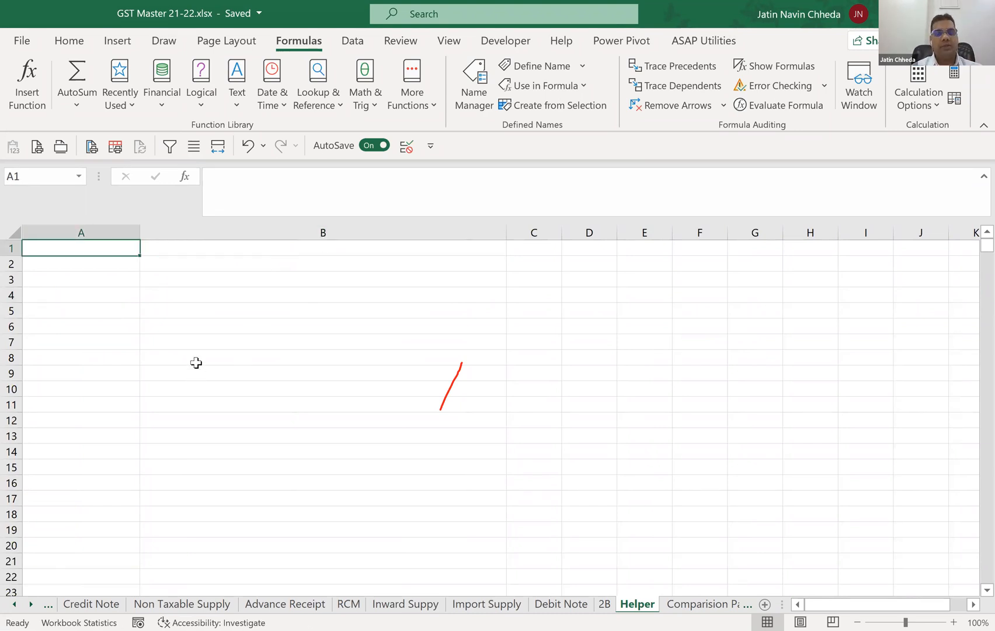
Copy the supplier GSTIN cells D5:D16 from the Inward Suppy sheet, including the blank rows below the list.
left_click(403, 603)
key("Home")
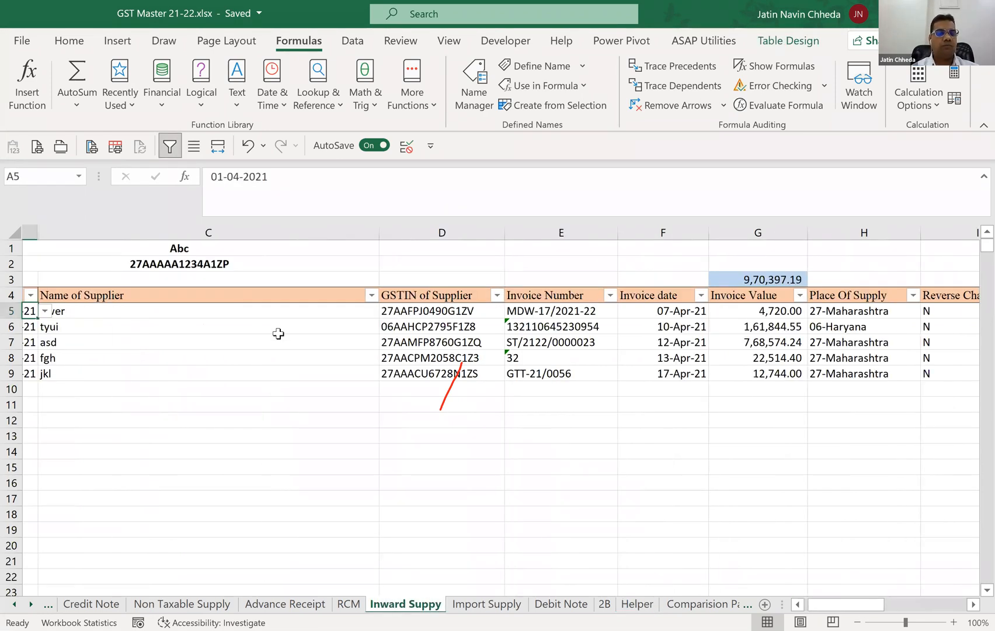
key("Right")
key("Right")
key("Right")
key("Left")
key("ctrl+shift+Down")
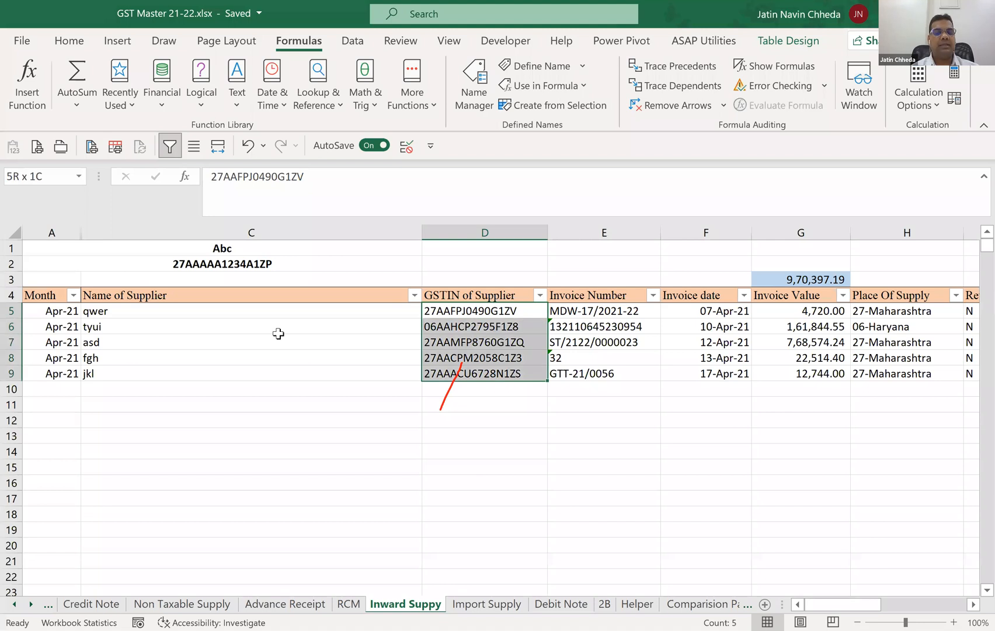
key("shift+Down")
key("shift+Down")
key("shift+Down")
key("shift+Down")
key("shift+Down")
key("shift+Down")
key("shift+Down")
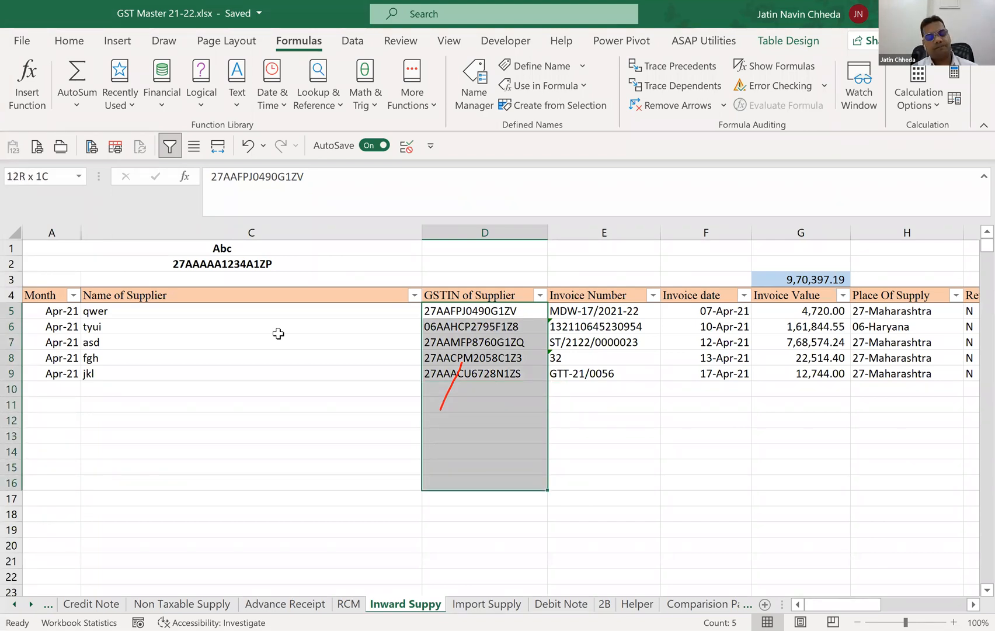
key("ctrl+c")
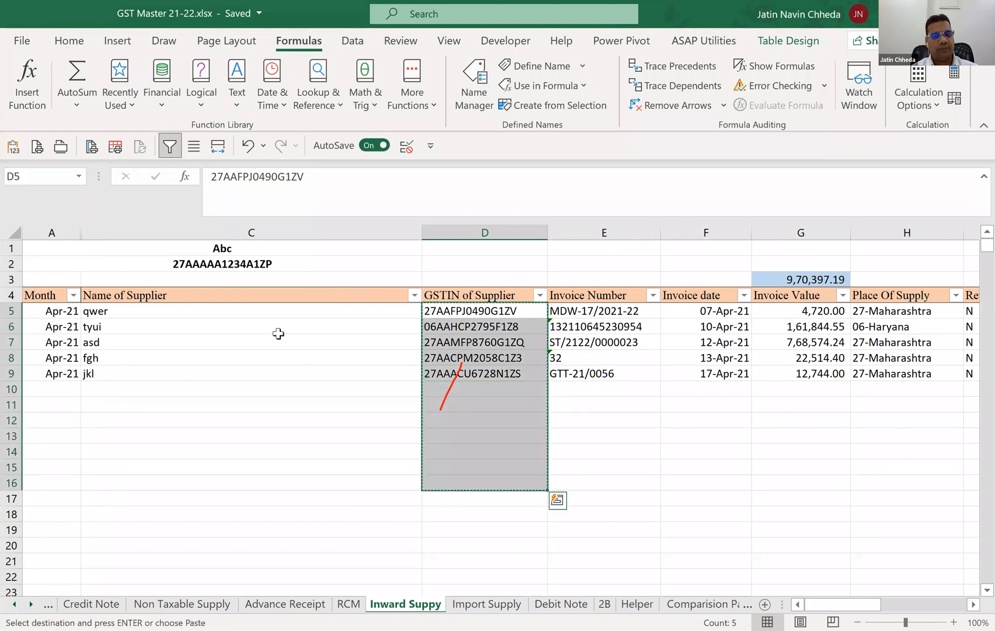
Paste the copied GSTINs into the Helper sheet starting at cell A2.
key("ctrl+Page_Down")
key("ctrl+Page_Down")
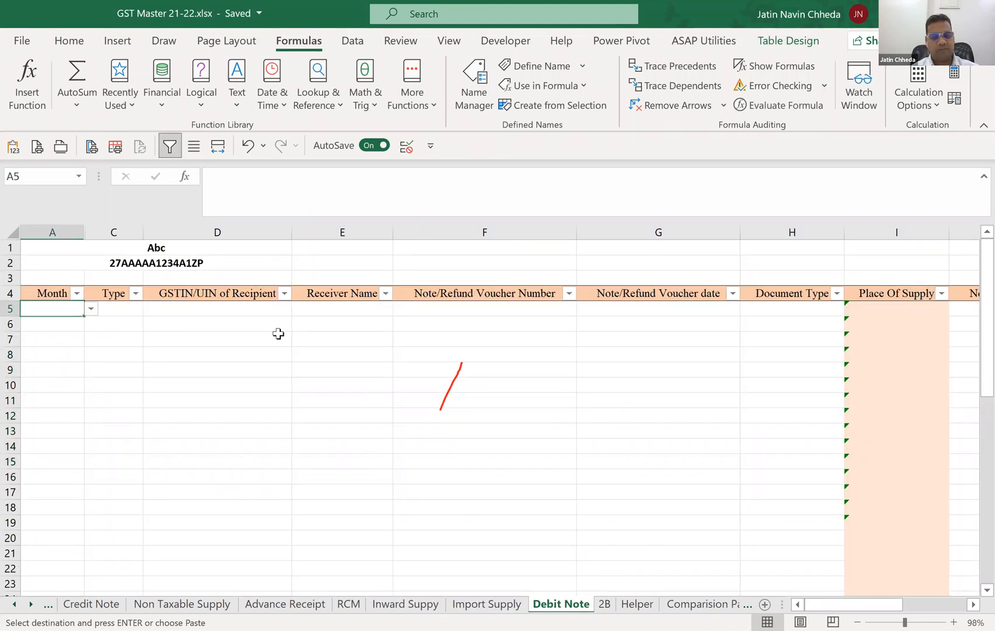
key("ctrl+Page_Down")
key("ctrl+Page_Down")
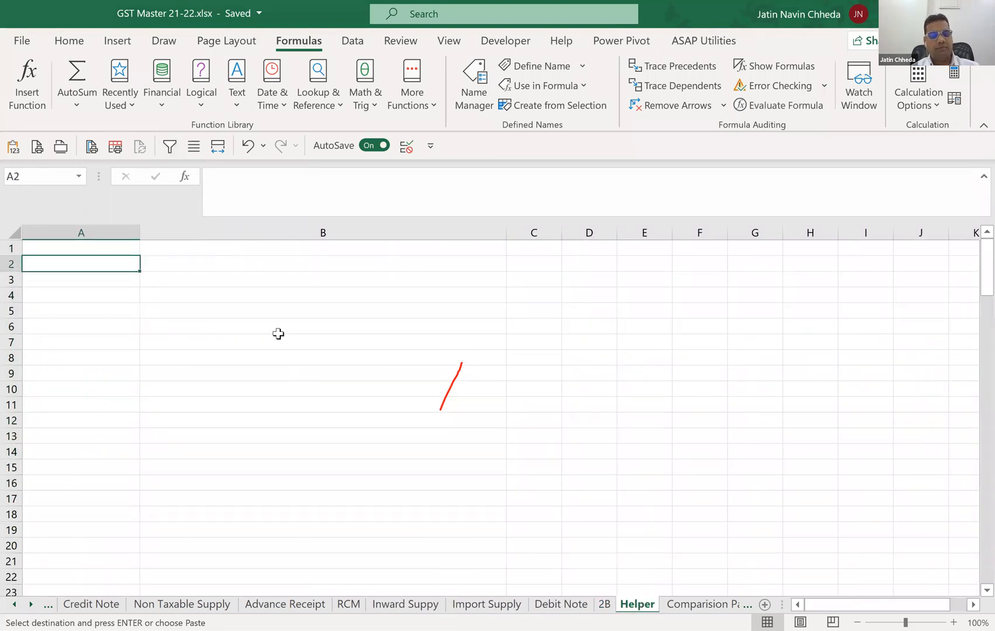
key("ctrl+v")
key("Down")
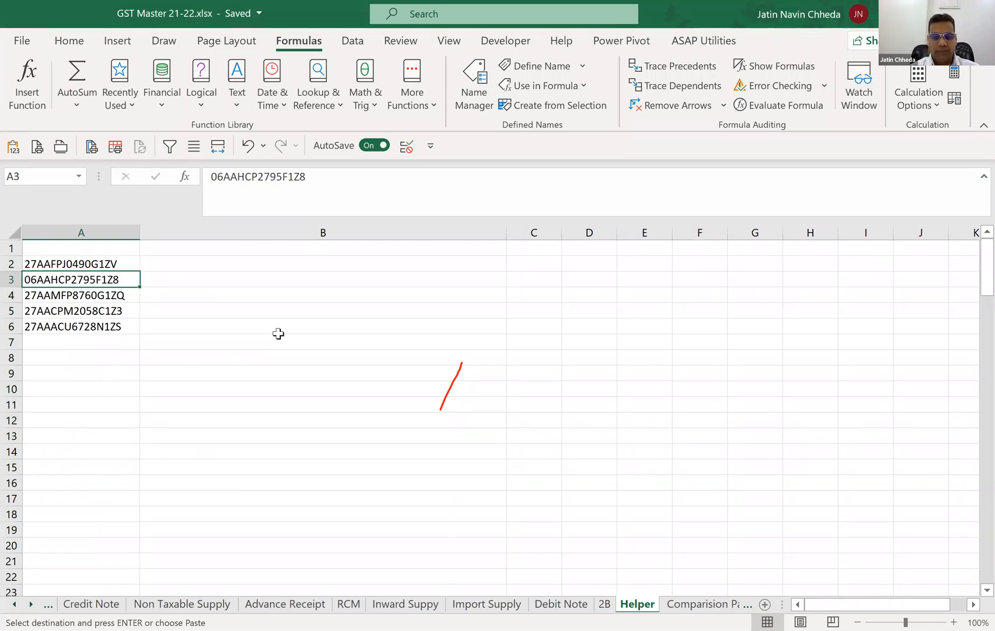
Copy the supplier GSTIN cells B4:B9 from the 2B sheet.
key("ctrl+Page_Up")
key("Right")
key("Right")
key("Right")
key("Right")
key("Right")
key("Right")
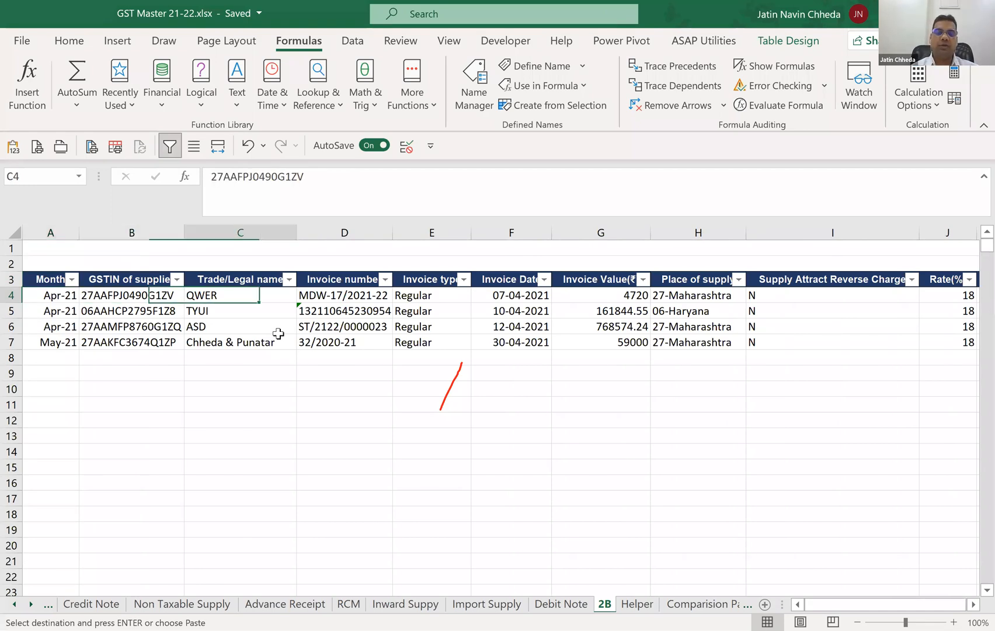
key("Left")
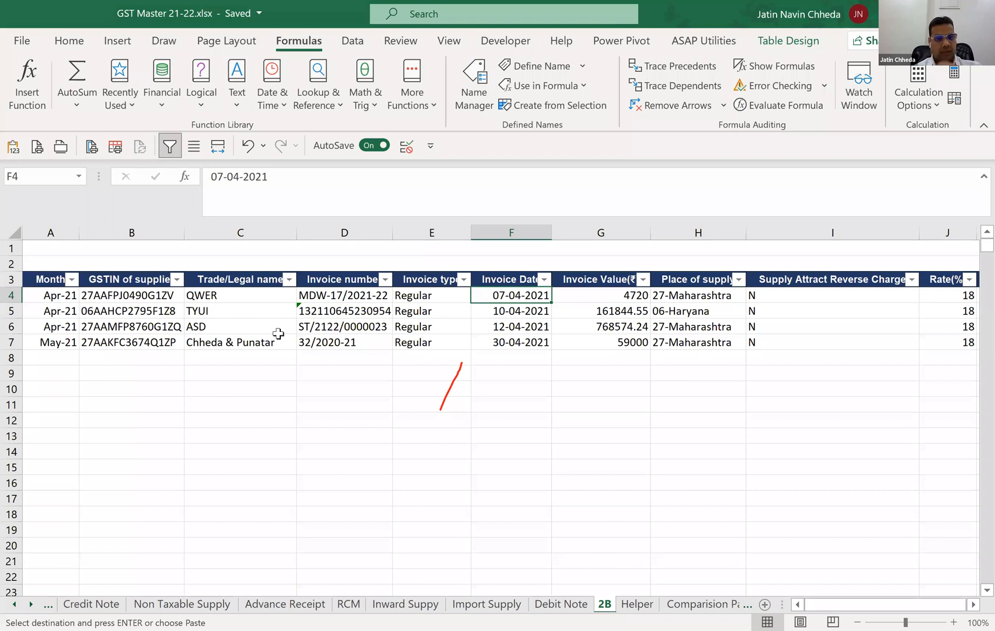
key("Right")
key("Left")
key("Left")
key("Left")
key("Left")
key("Left")
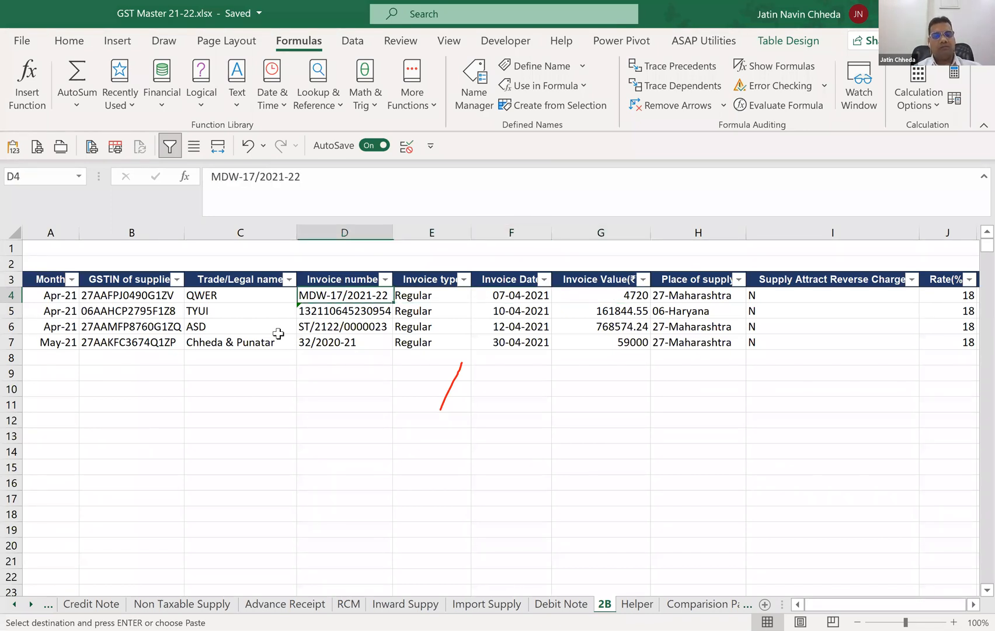
key("shift+Down")
key("shift+Down")
key("shift+Down")
key("shift+Down")
key("shift+Down")
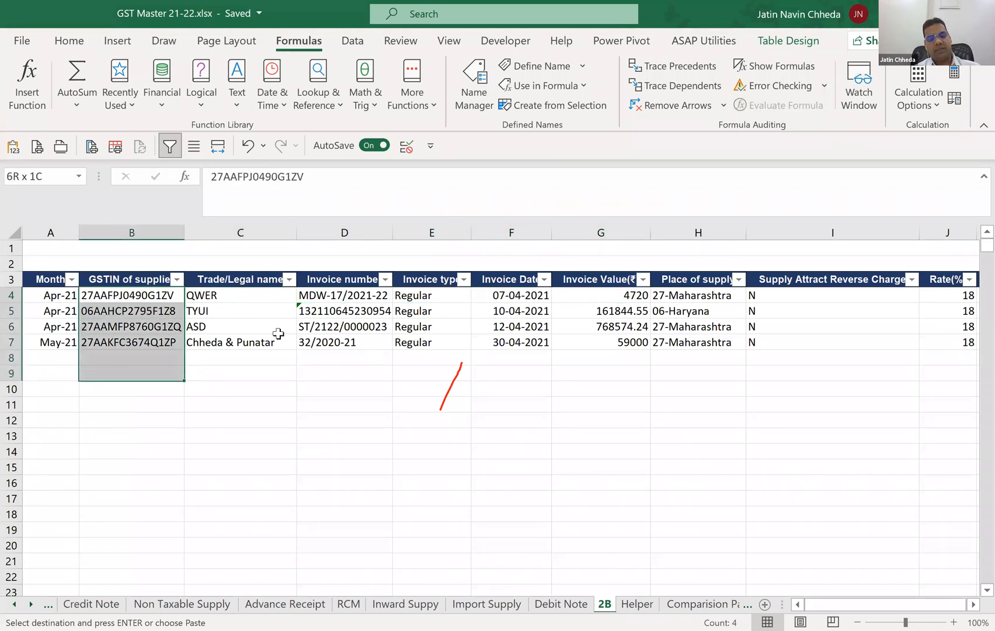
Paste the 2B GSTINs into the Helper sheet at cell A14, below the first list.
key("ctrl+Page_Down")
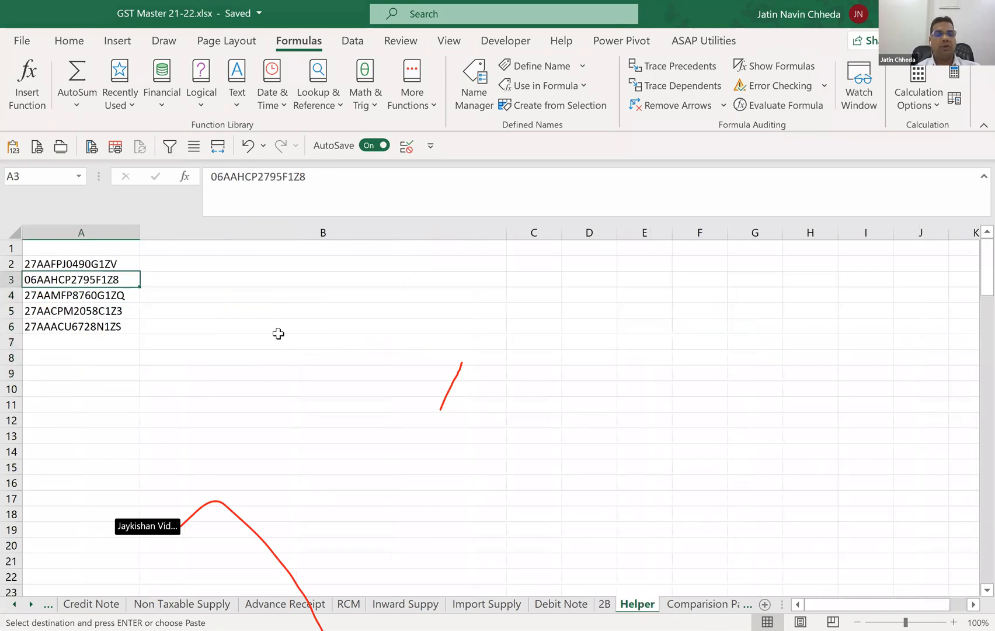
key("Right")
key("Down")
key("Down")
key("Down")
key("Down")
key("Down")
key("Down")
key("Down")
key("Down")
key("Down")
key("Down")
key("Down")
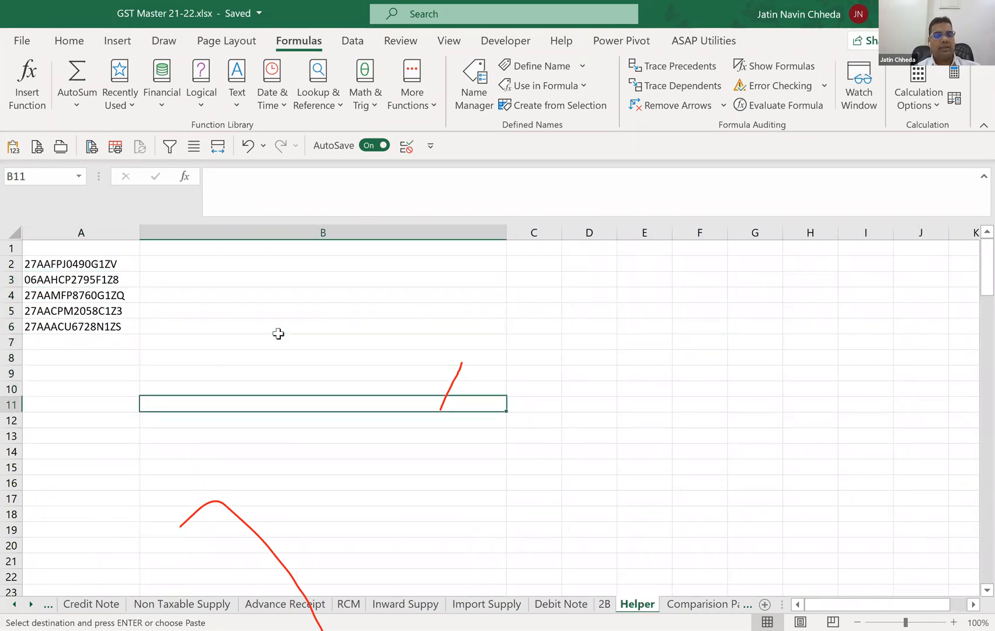
key("Left")
key("ctrl+v")
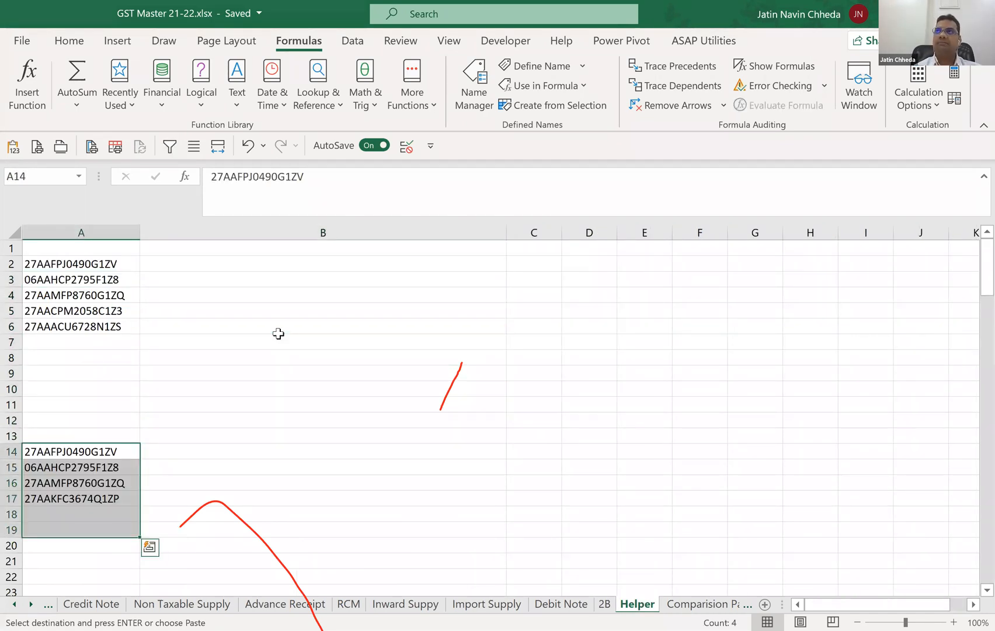
Highlight duplicate values in column A of the Helper sheet with conditional formatting in light red fill and dark red text.
key("Up")
key("Up")
key("Up")
key("Up")
key("Up")
key("Up")
key("Up")
key("Up")
key("Up")
key("Up")
key("Up")
key("Up")
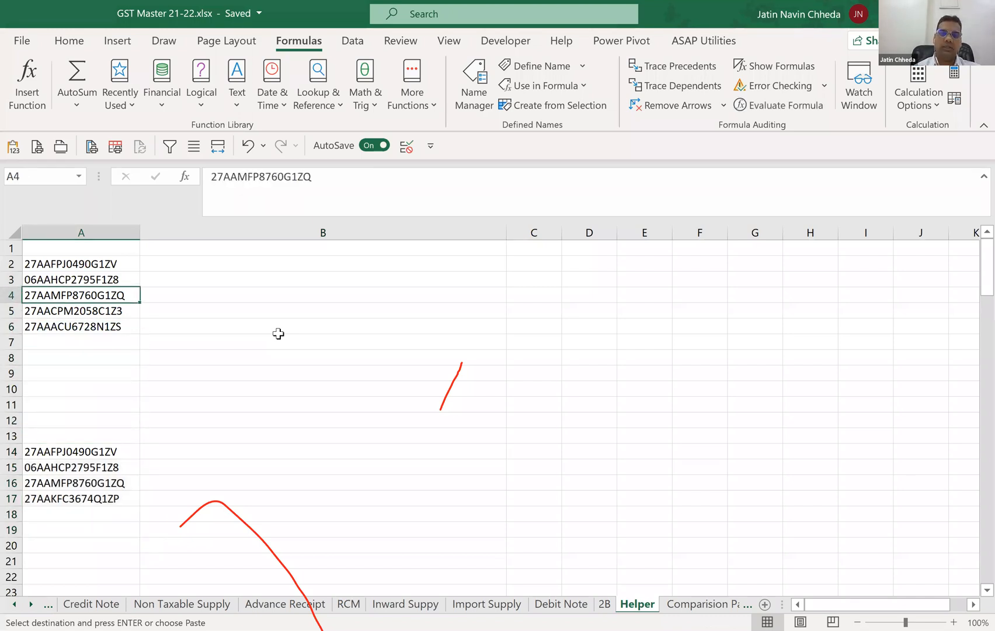
left_click(62, 42)
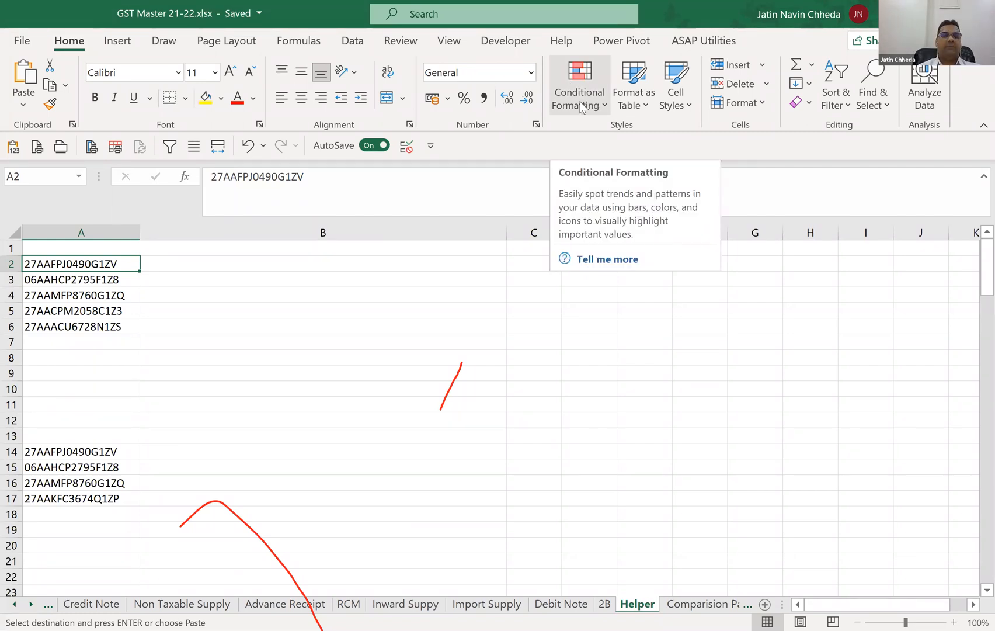
left_click(65, 226)
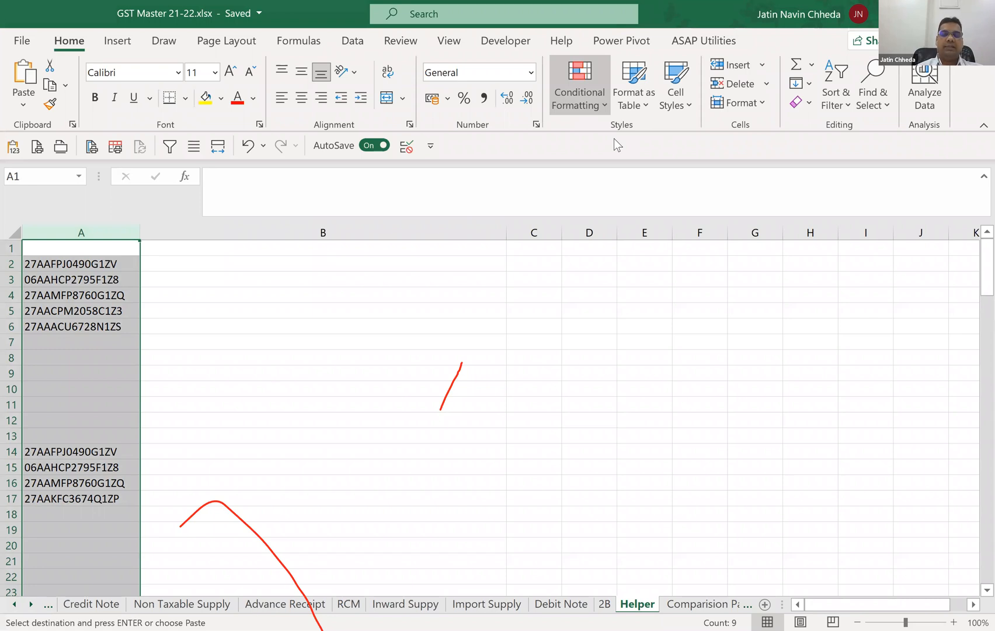
left_click(584, 97)
mouse_move(642, 138)
left_click(773, 369)
left_click(442, 532)
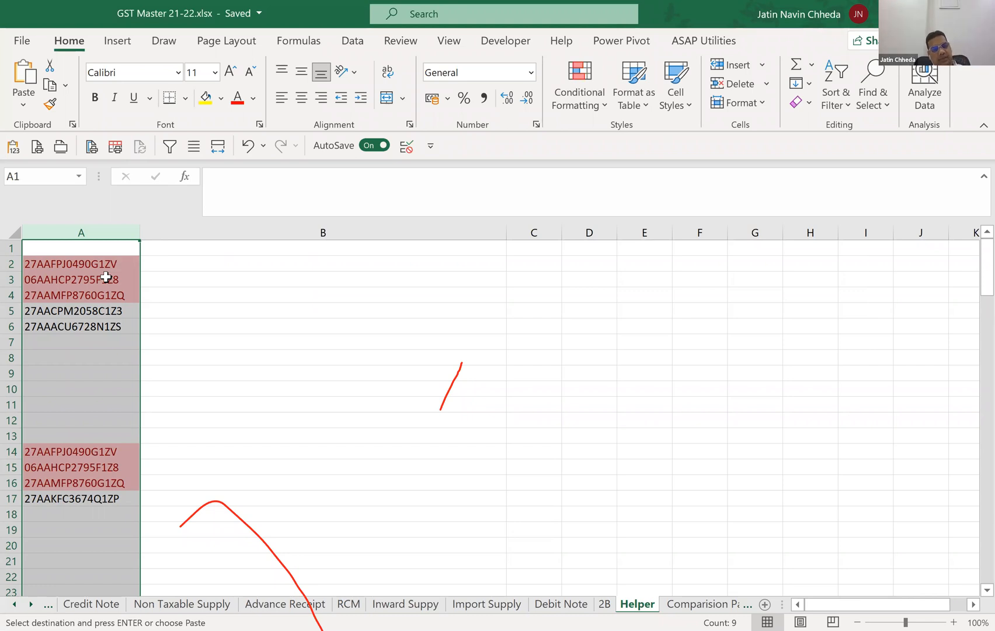
Enter the heading Tin in cell A1 and turn on filtering for column A.
left_click(113, 248)
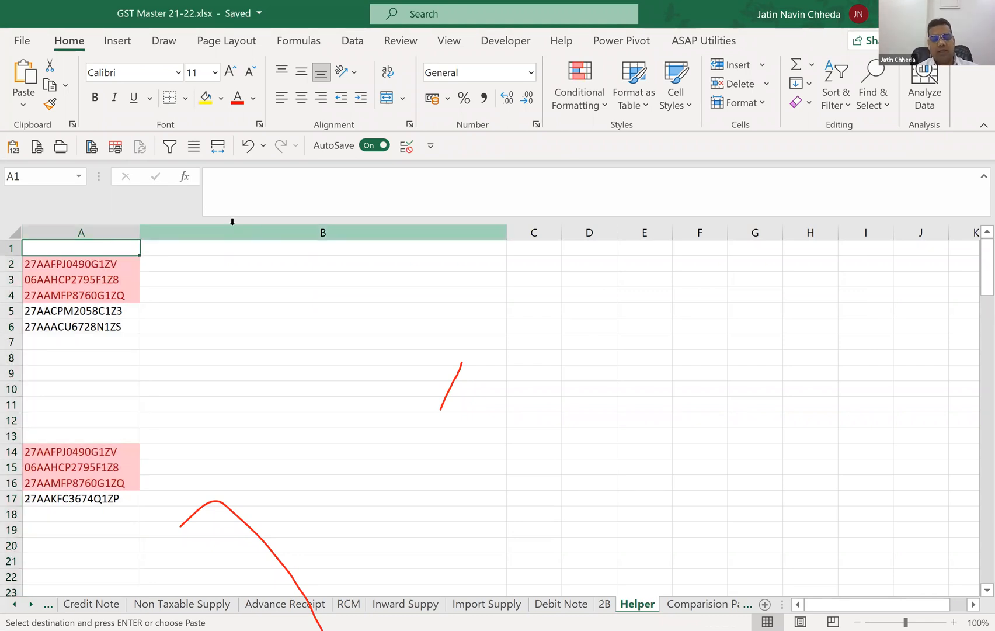
type("Tin")
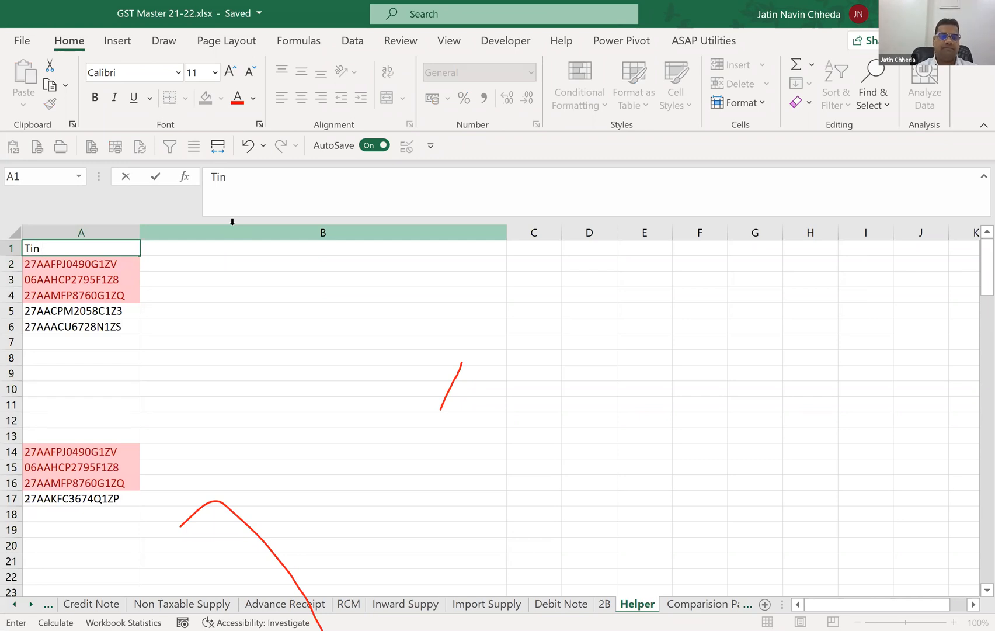
key("ctrl+Return")
key("ctrl+space")
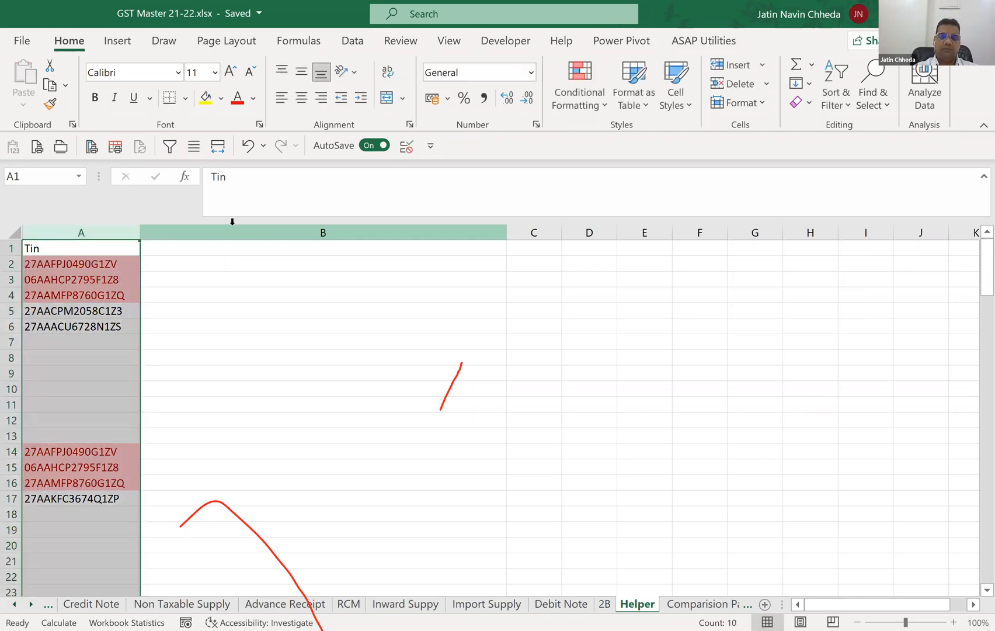
key("alt")
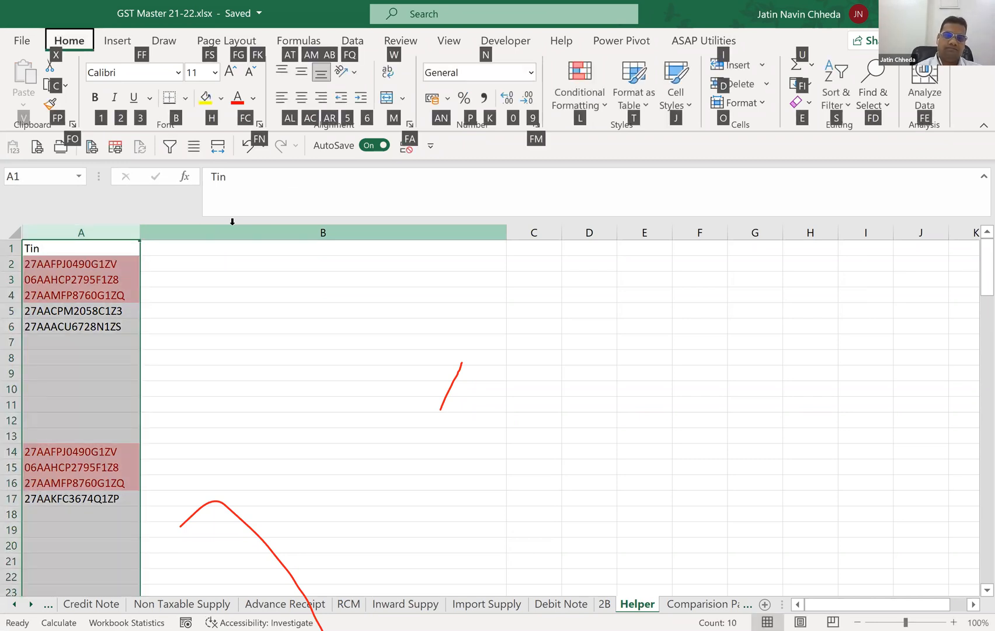
key("Escape")
key("a")
left_click(494, 104)
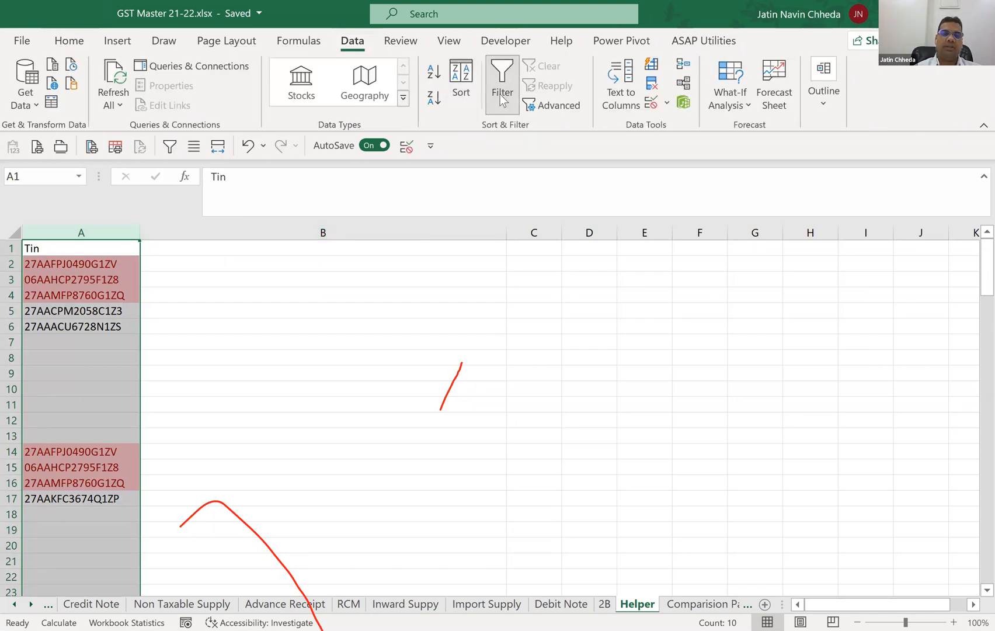
Filter the Tin column by colour so only the red-highlighted duplicates are listed.
left_click(132, 249)
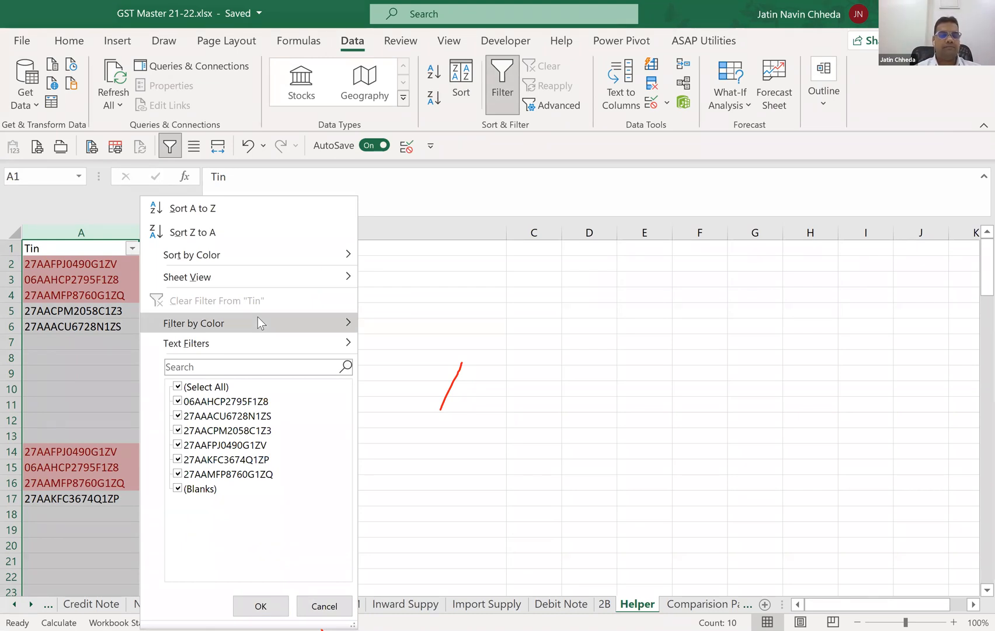
left_click(122, 338)
left_click(105, 268)
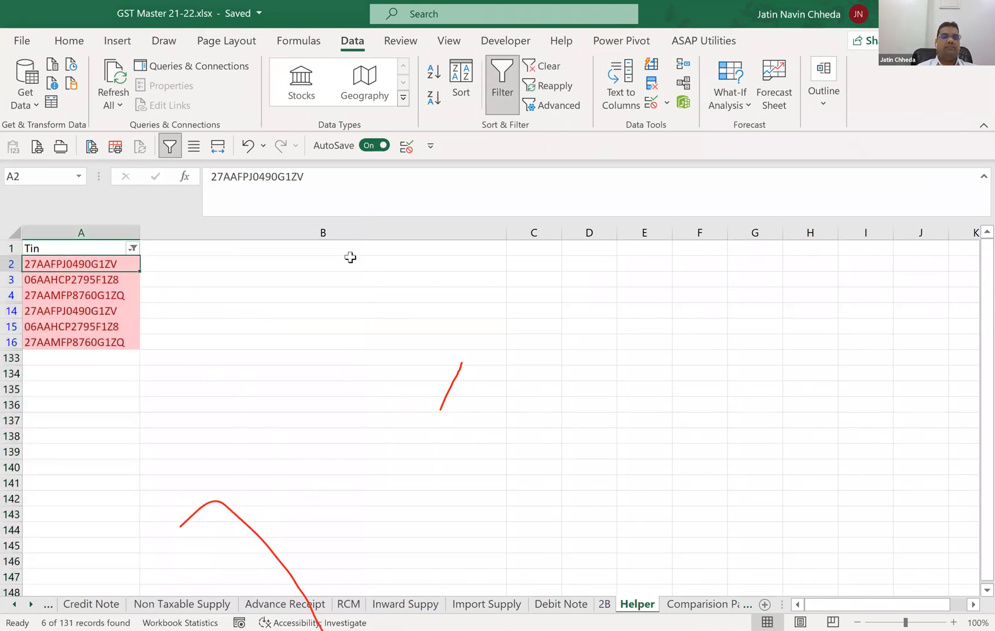
Delete the second occurrence of each duplicate GSTIN in cells A14, A15 and A16.
key("Down")
key("Down")
key("Down")
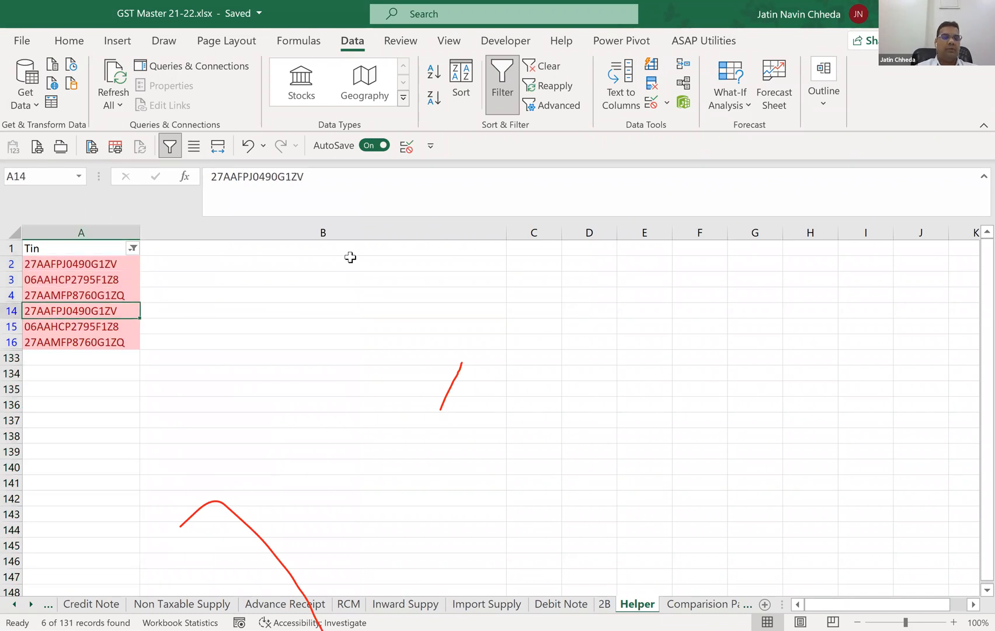
key("Delete")
key("Down")
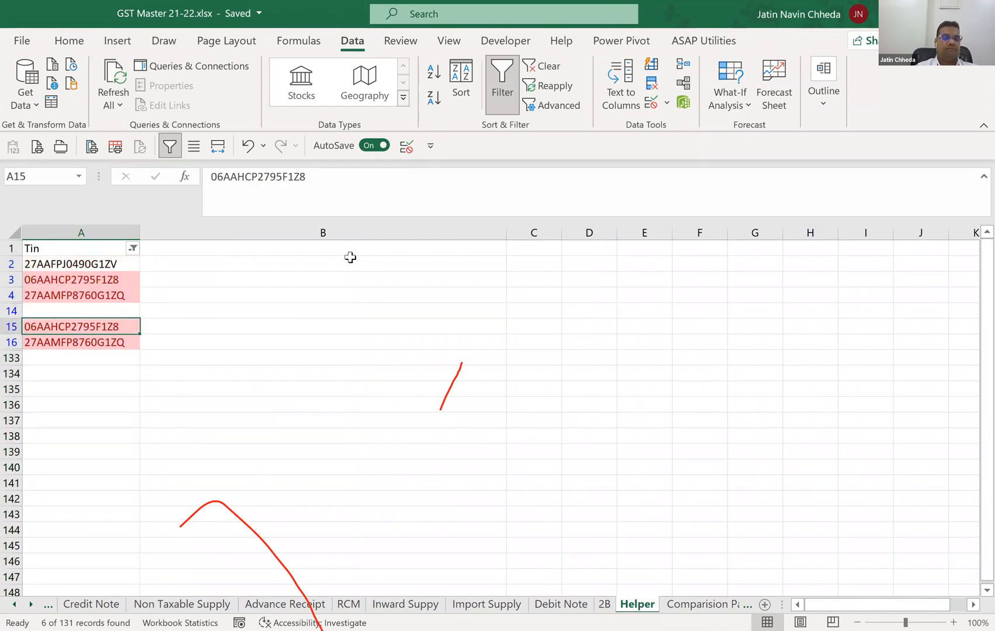
key("Delete")
key("Down")
key("Delete")
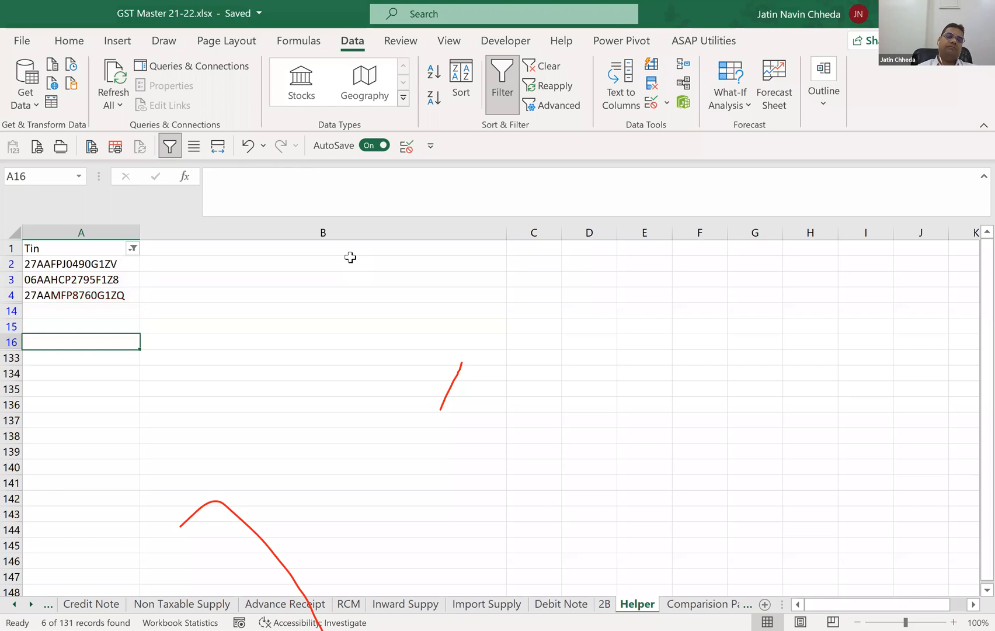
Clear the colour filter from the Tin column.
key("alt+a+c")
key("Down")
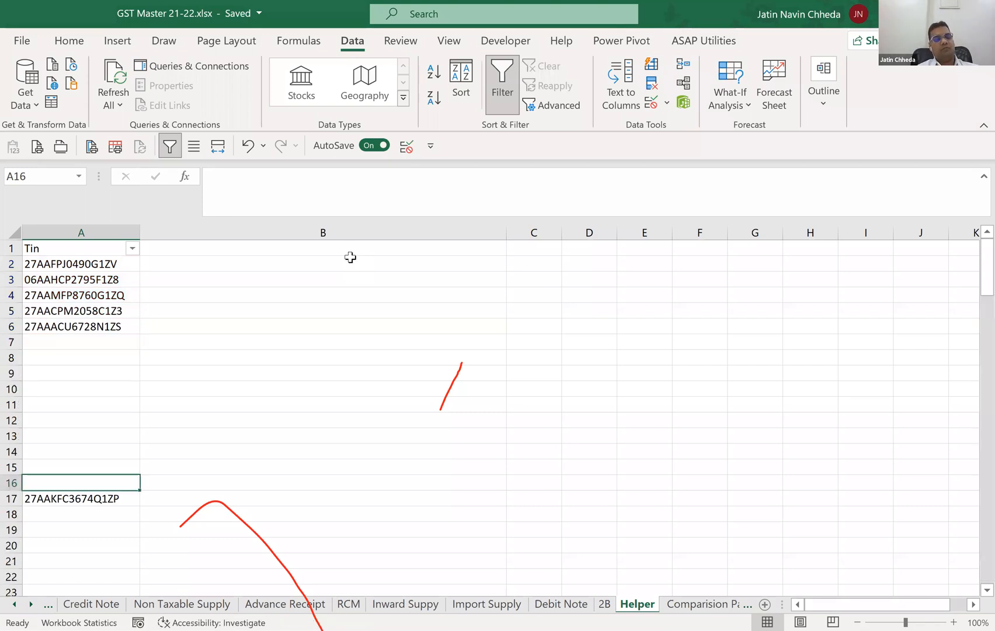
key("Up")
key("Down")
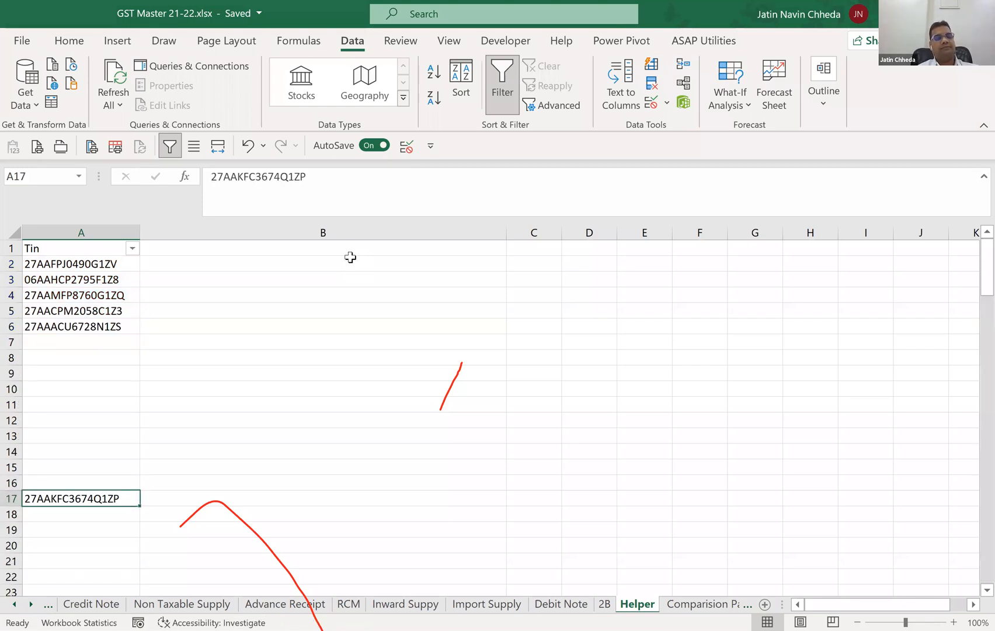
Look over the blank rows between the Helper entries and open the Comparision Partywise sheet.
key("Up")
key("Up")
key("Up")
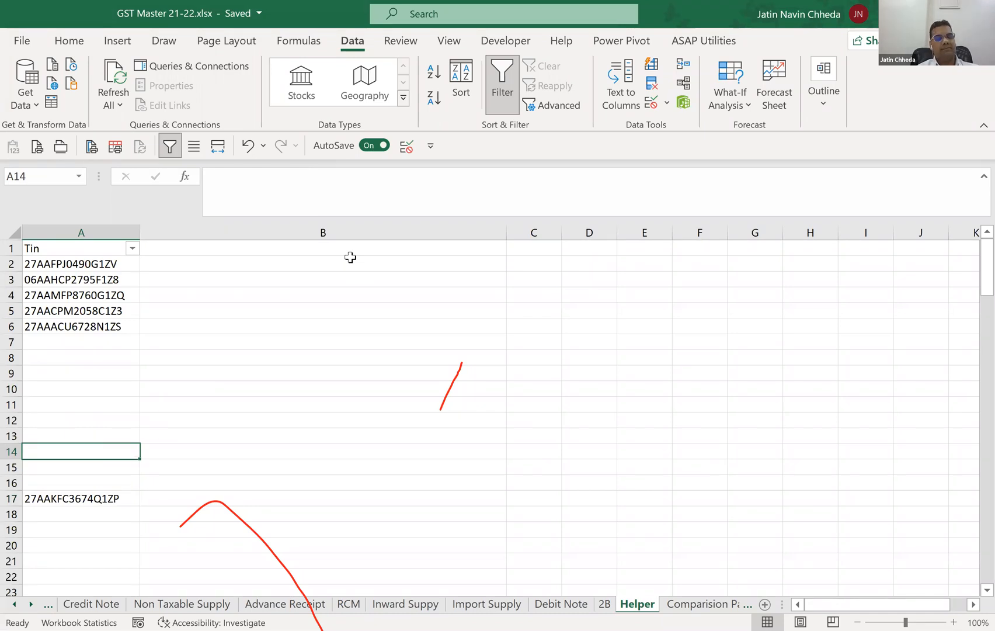
key("Up")
key("Up")
key("Up")
key("Up")
key("Up")
key("Up")
key("Up")
key("ctrl+Page_Down")
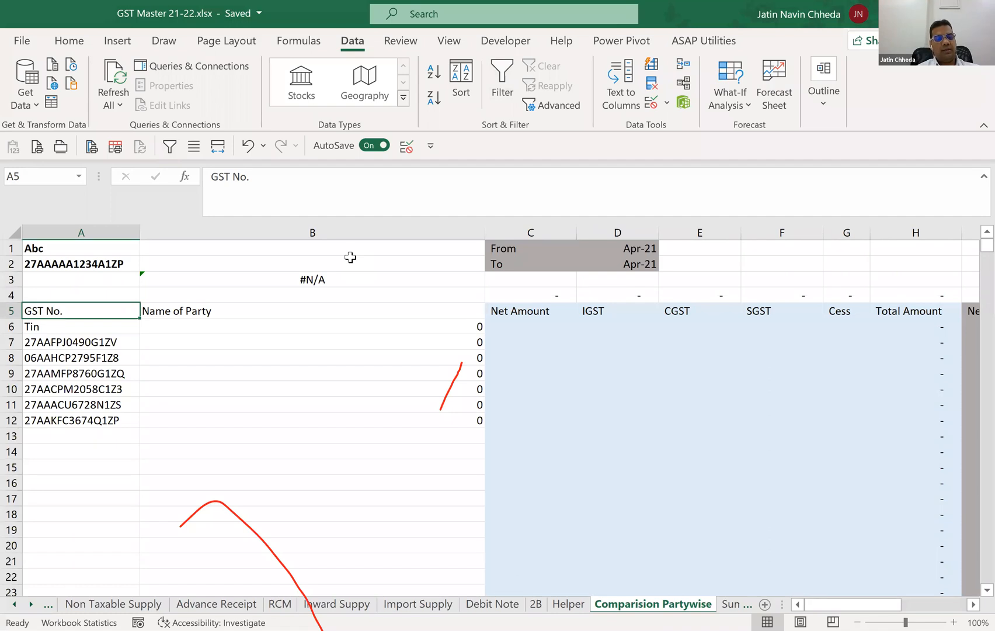
Delete the UNIQUE/FILTER formula in A6 of the Comparision Partywise sheet to clear the GST No. list.
key("Down")
key("Down")
key("shift+Down")
key("shift+Down")
key("shift+Down")
key("shift+Down")
key("shift+Down")
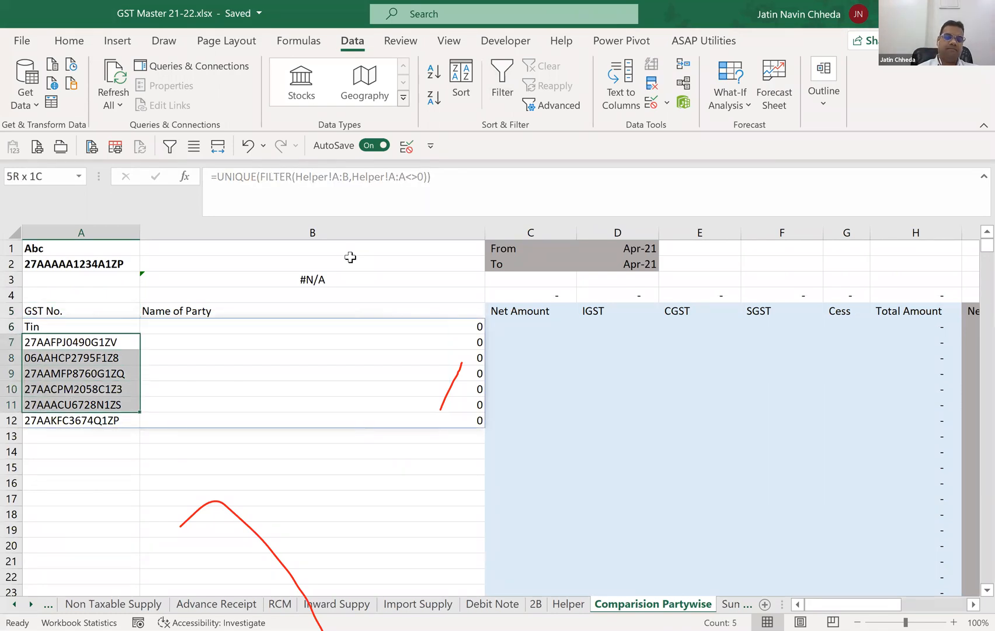
key("ctrl+v")
key("Delete")
key("Up")
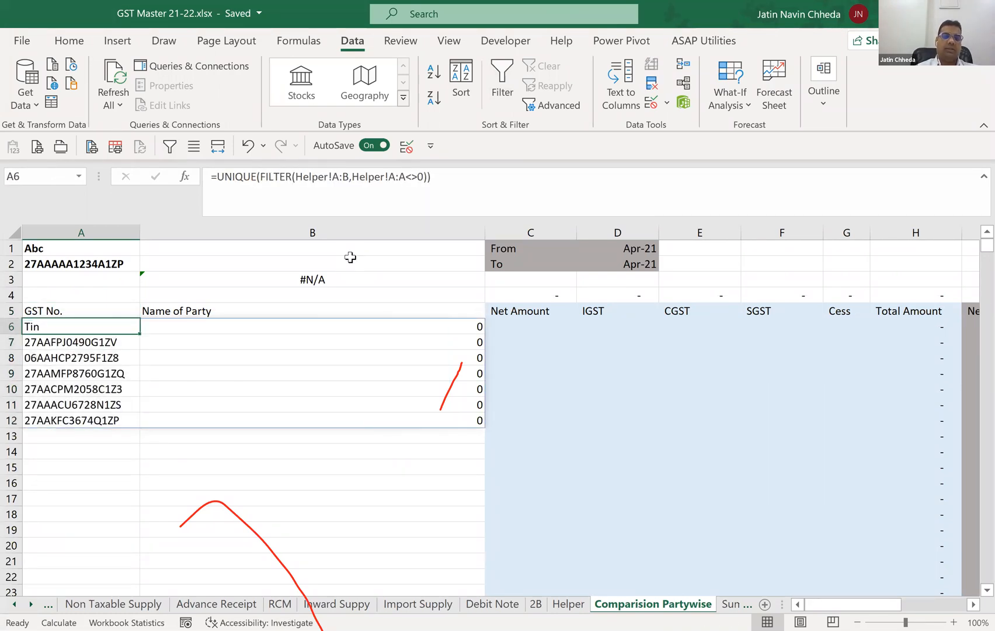
key("Delete")
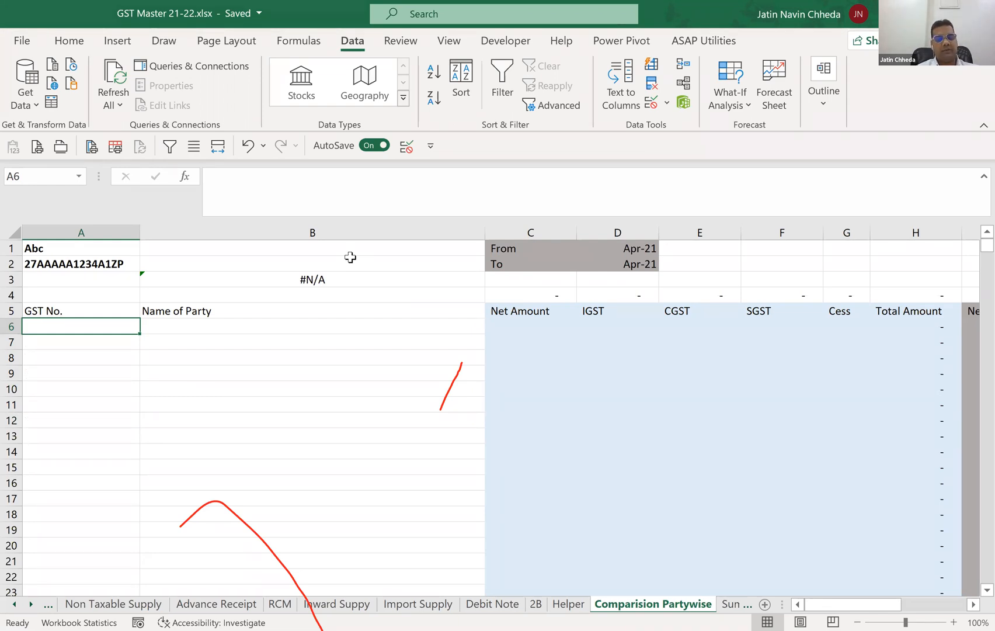
Copy the five consecutive GSTINs in A2:A6 of the Helper sheet to A6 of the Comparision Partywise sheet.
key("ctrl+Page_Up")
key("Up")
key("Up")
key("Up")
key("Up")
key("Up")
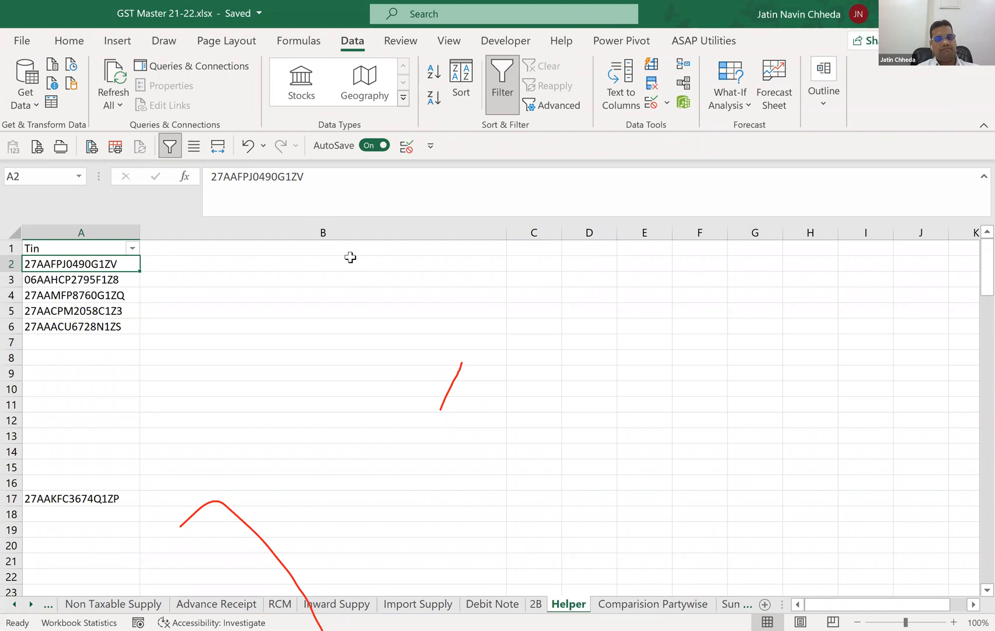
key("shift+Down")
key("shift+Down")
key("shift+Down")
key("shift+Down")
key("ctrl+c")
key("ctrl+Page_Down")
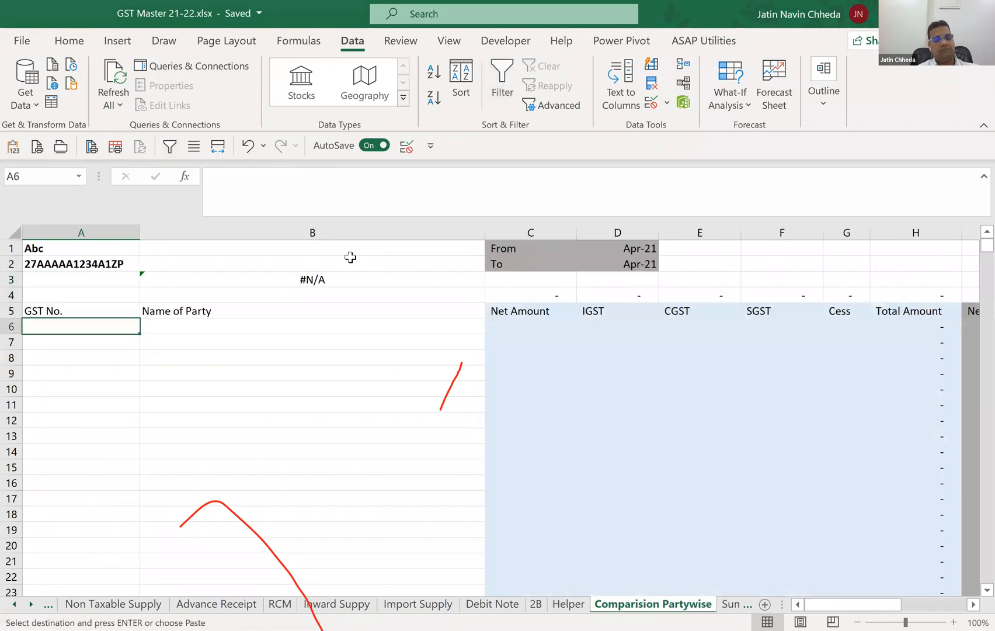
key("ctrl+v")
Copy the remaining GSTIN in A17 of the Helper sheet to A11 of the Comparision Partywise sheet.
key("ctrl+Page_Up")
key("Down")
key("Down")
key("Down")
key("Down")
key("ctrl+Down")
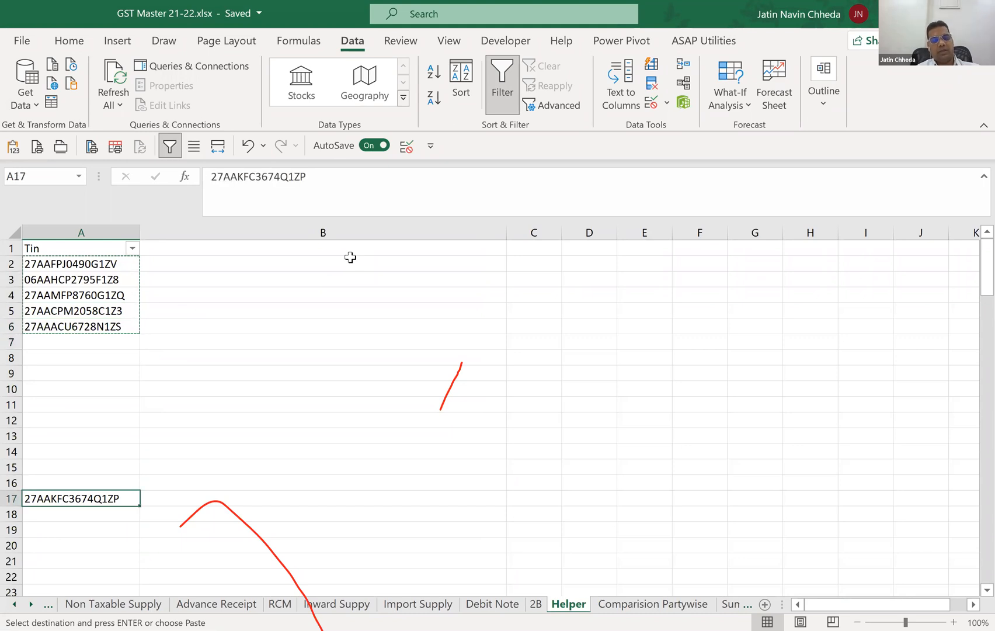
key("ctrl+Page_Down")
key("Down")
key("Down")
key("Down")
key("Down")
key("Down")
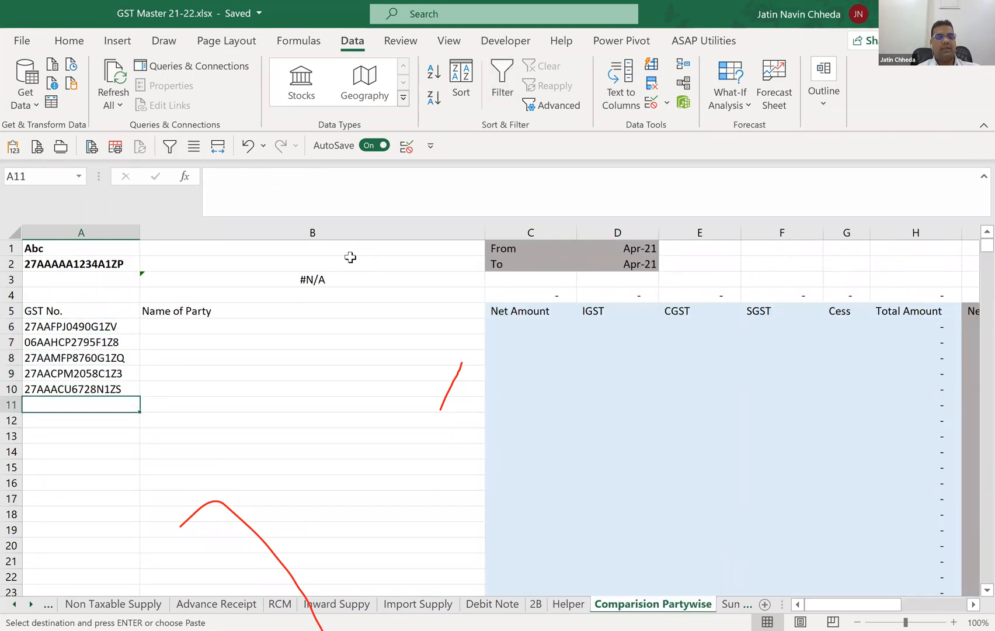
key("ctrl+v")
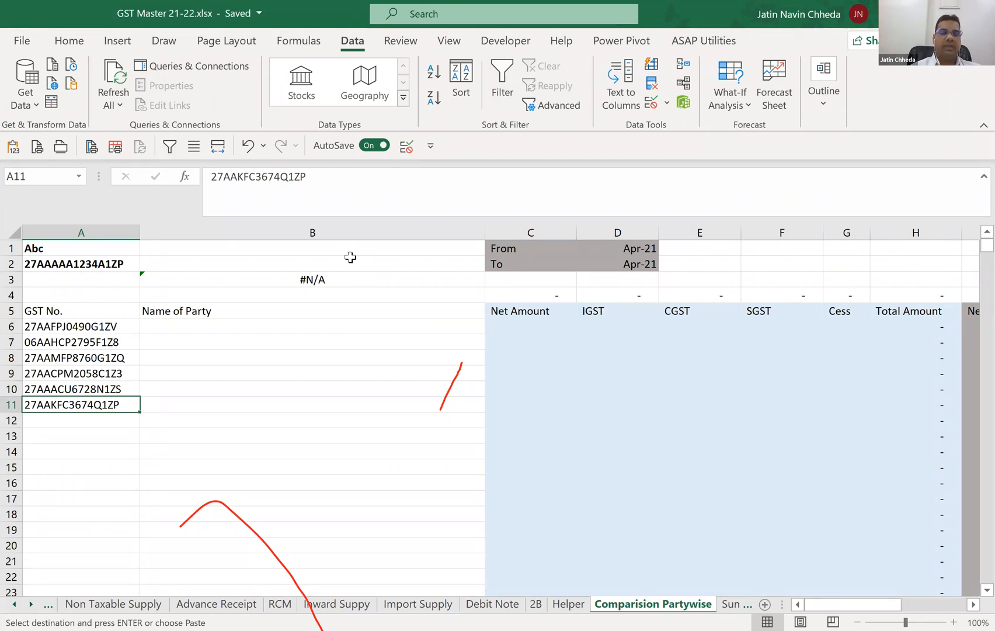
key("Up")
key("Up")
key("Up")
key("Up")
key("Up")
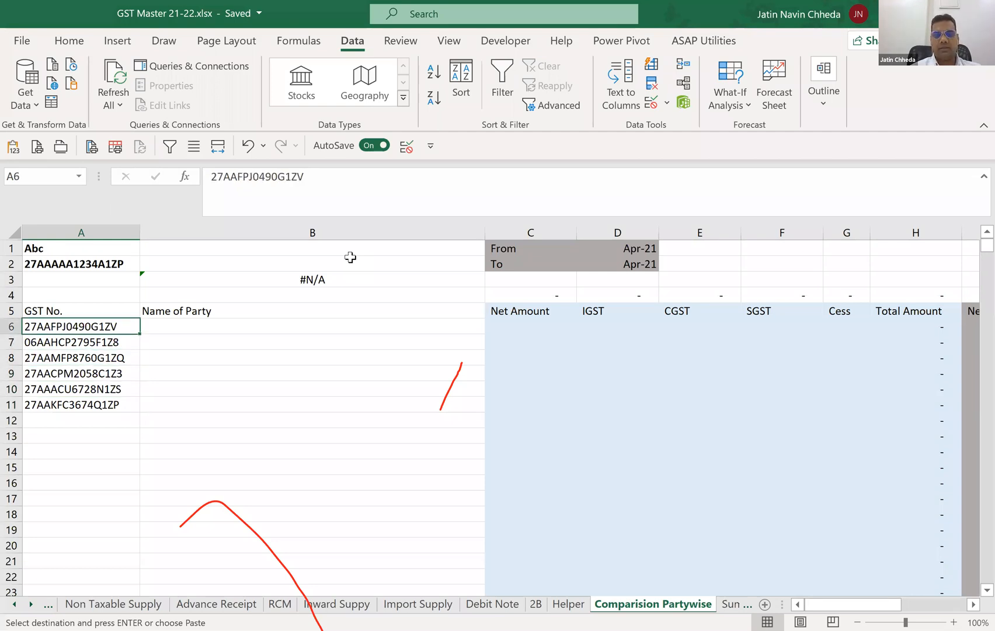
key("Right")
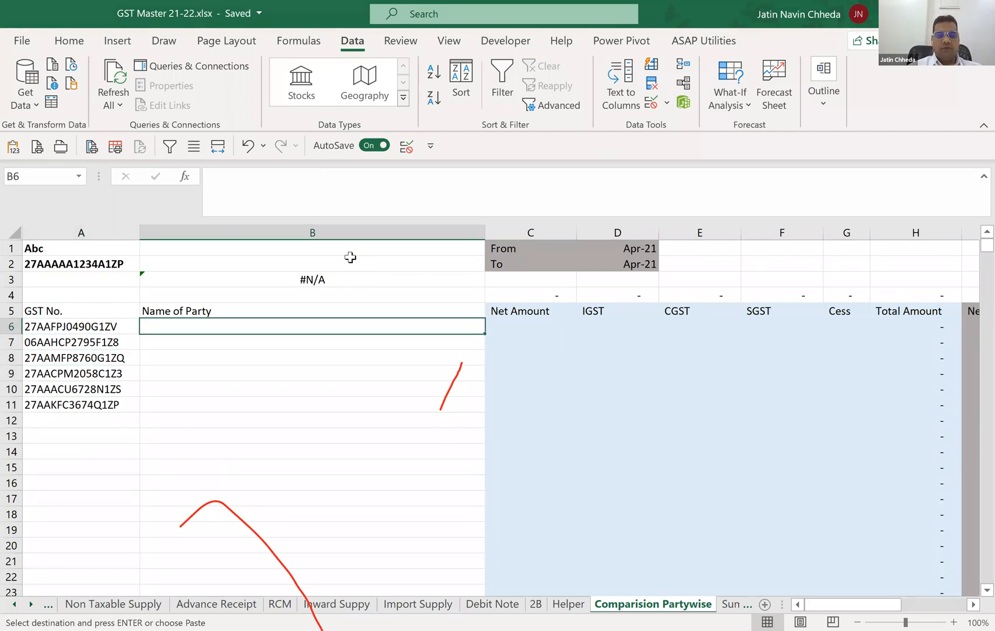
type("=")
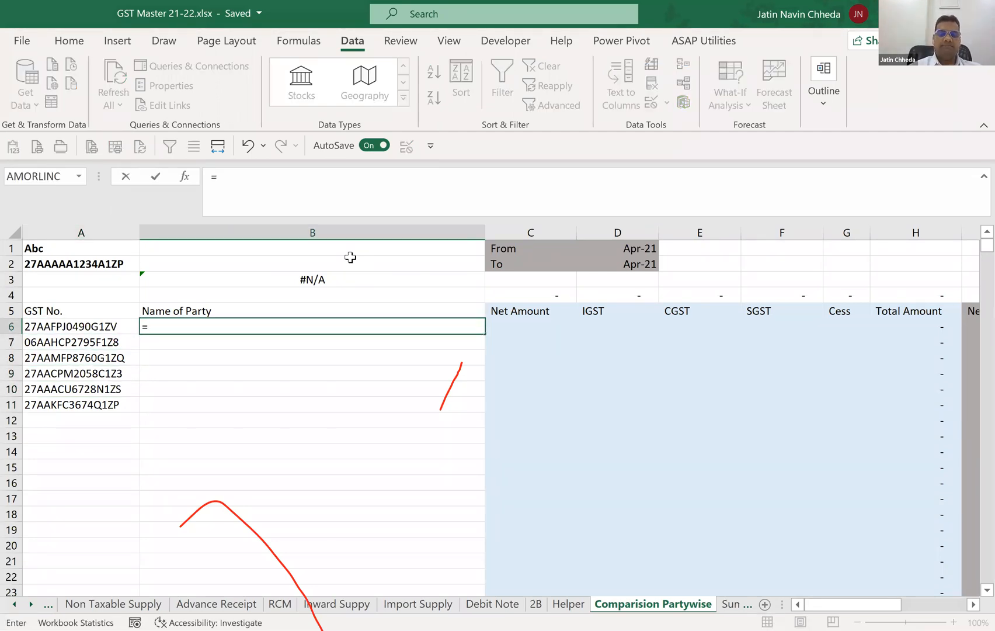
type("vlook")
key("Tab")
key("Left")
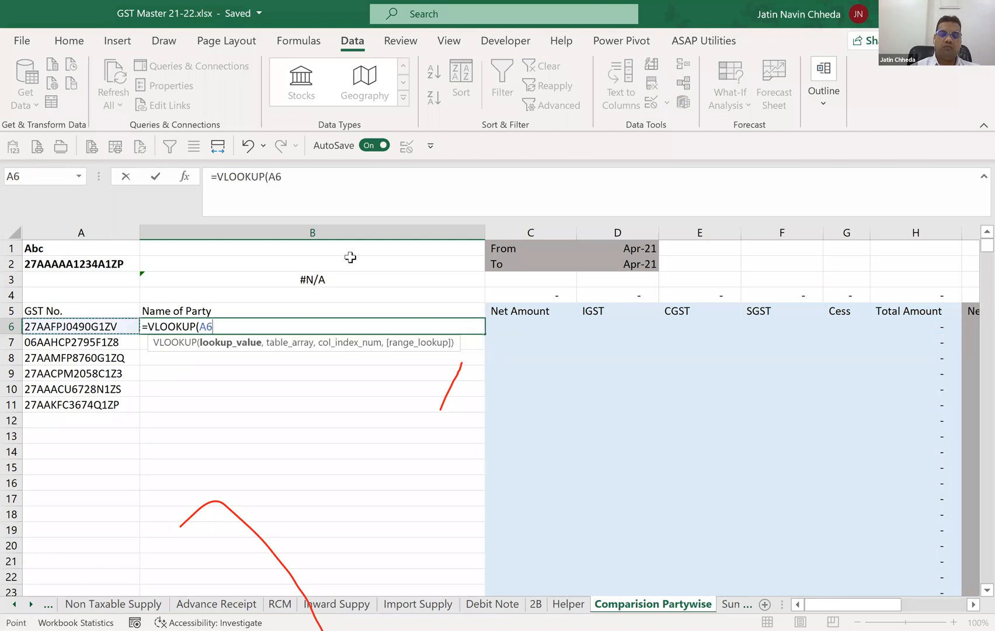
type(",")
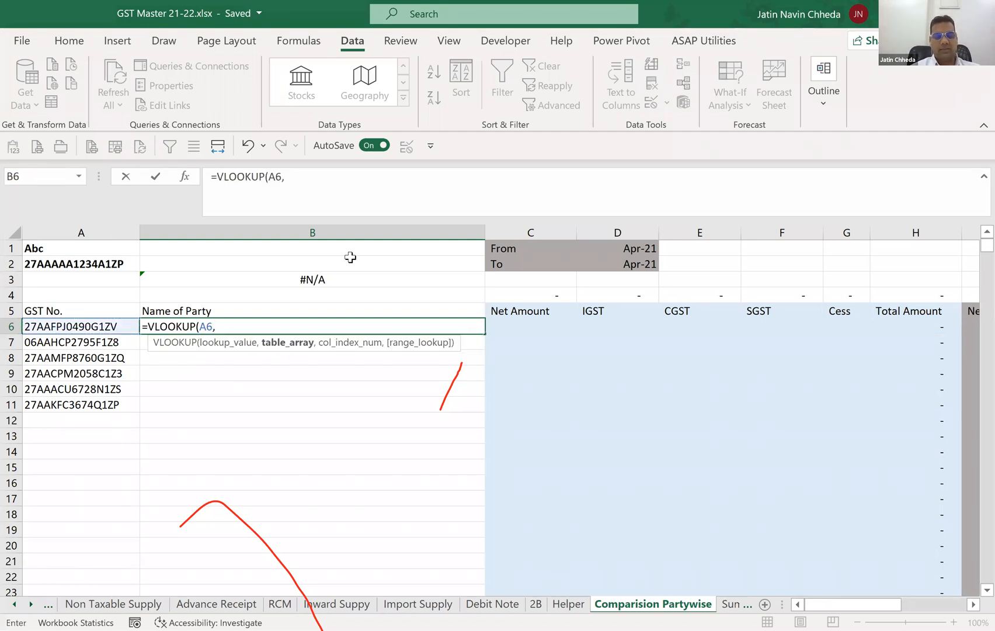
key("ctrl+Page_Up")
key("ctrl+Page_Up")
key("ctrl+Page_Up")
key("ctrl+Page_Up")
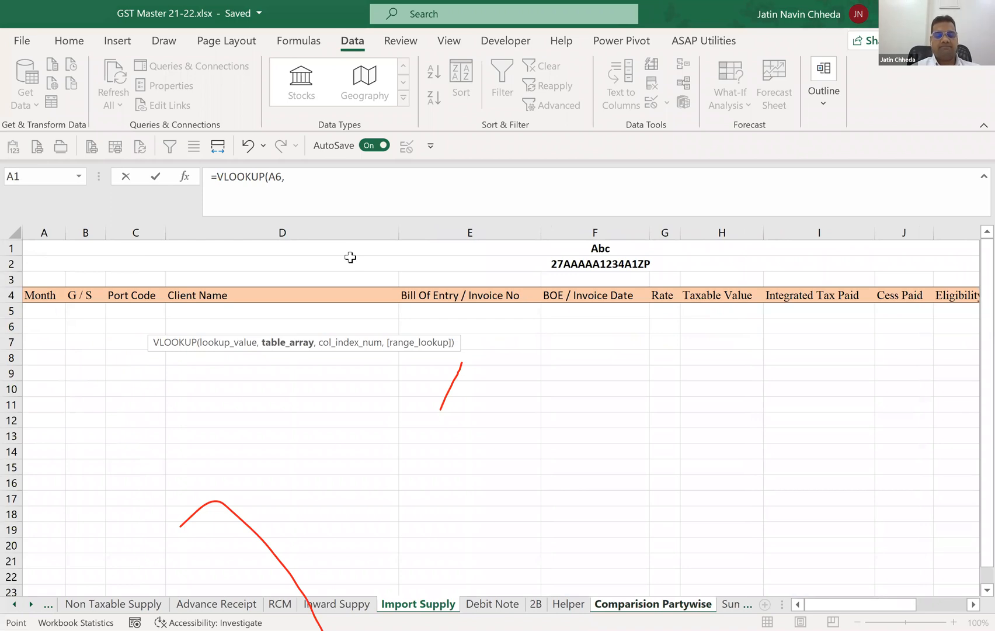
key("ctrl+Page_Up")
key("Right")
key("Down")
key("Down")
key("Down")
key("Down")
key("Right")
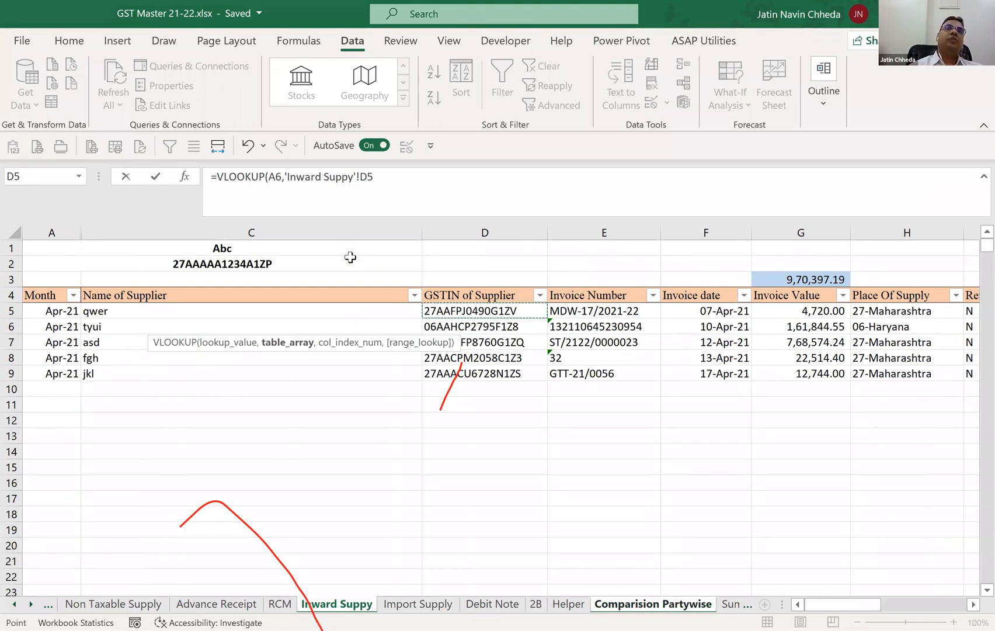
key("Escape")
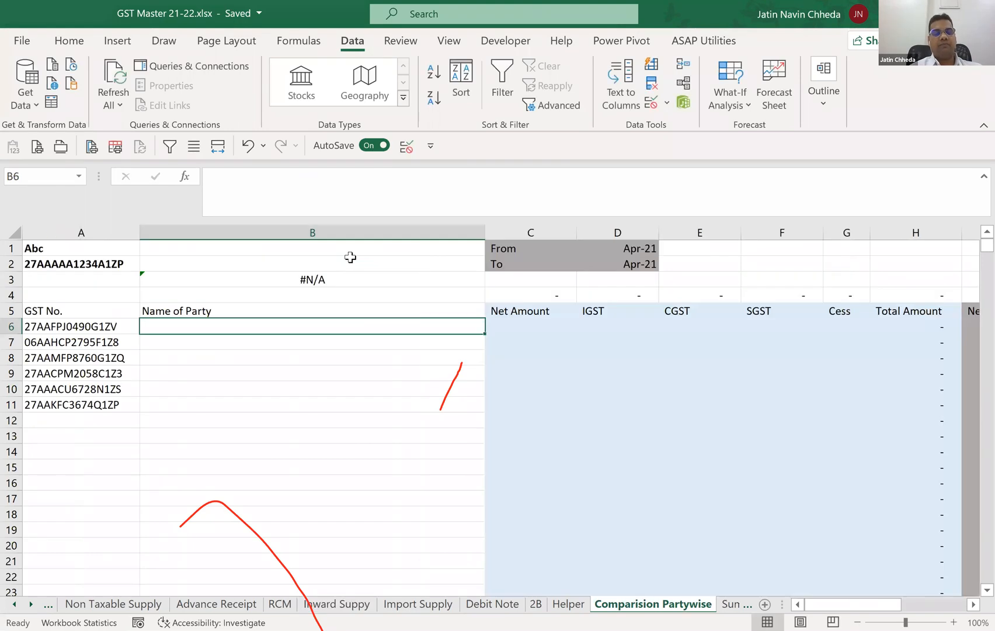
Move the GSTIN of Supplier column ahead of the Name of Supplier column on the Inward Suppy sheet.
key("ctrl+Page_Up")
key("ctrl+Page_Up")
key("ctrl+Page_Up")
key("ctrl+Page_Up")
key("ctrl+Page_Up")
key("ctrl+Page_Up")
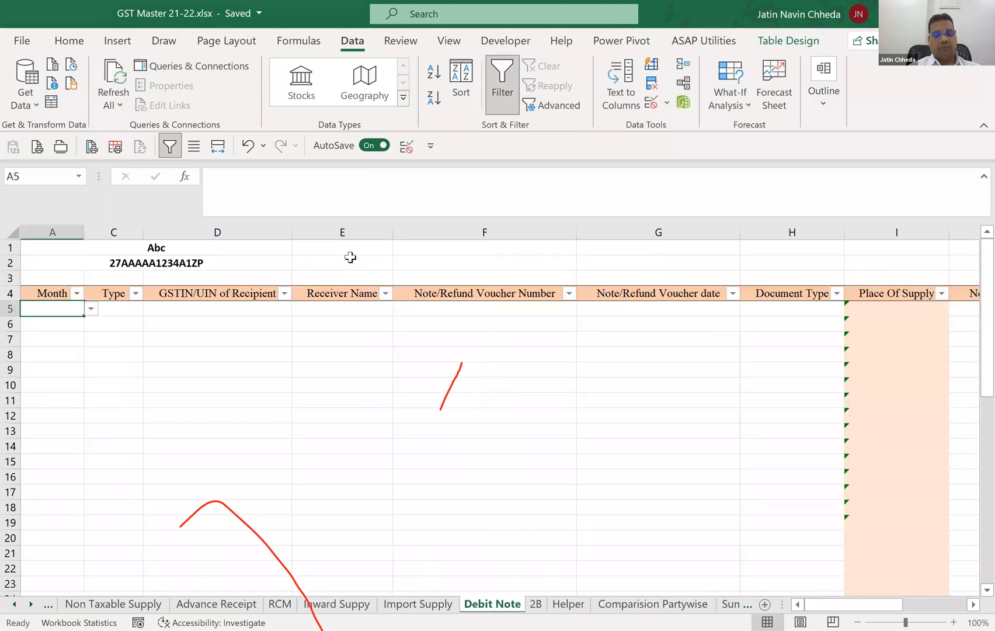
key("ctrl+Page_Down")
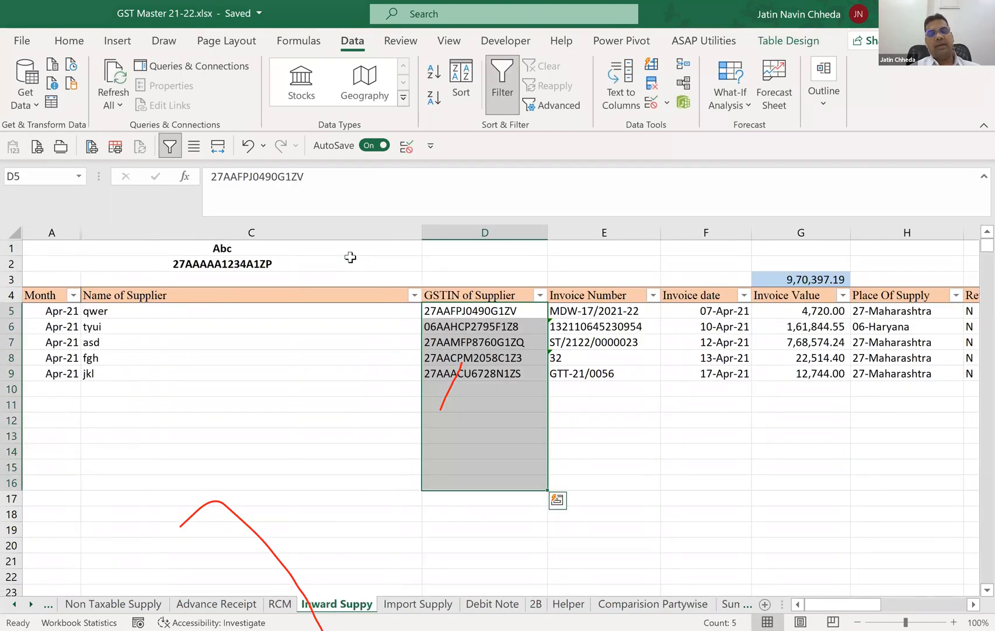
key("Right")
key("Left")
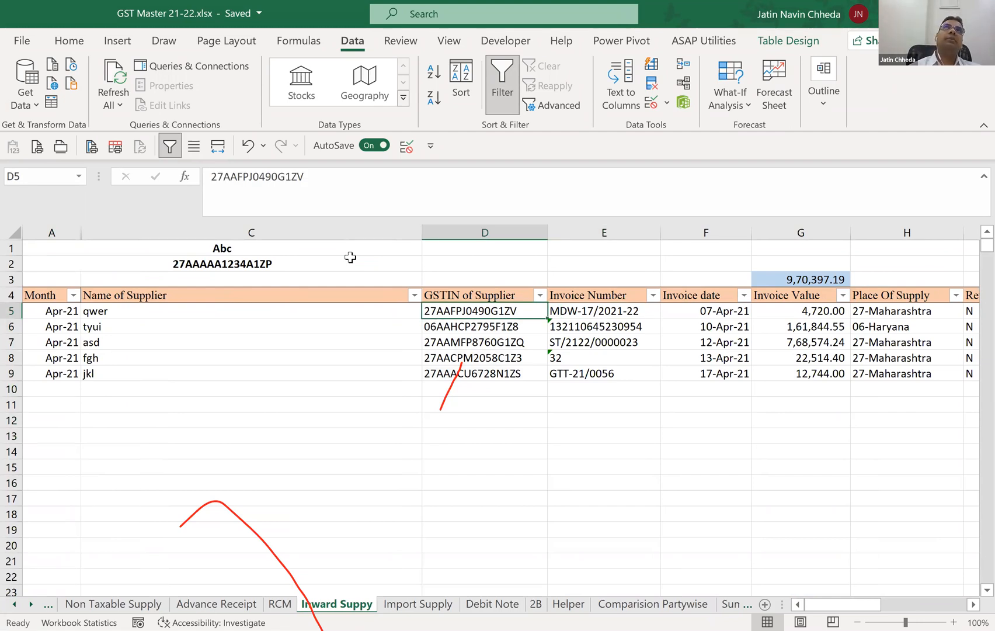
key("Left")
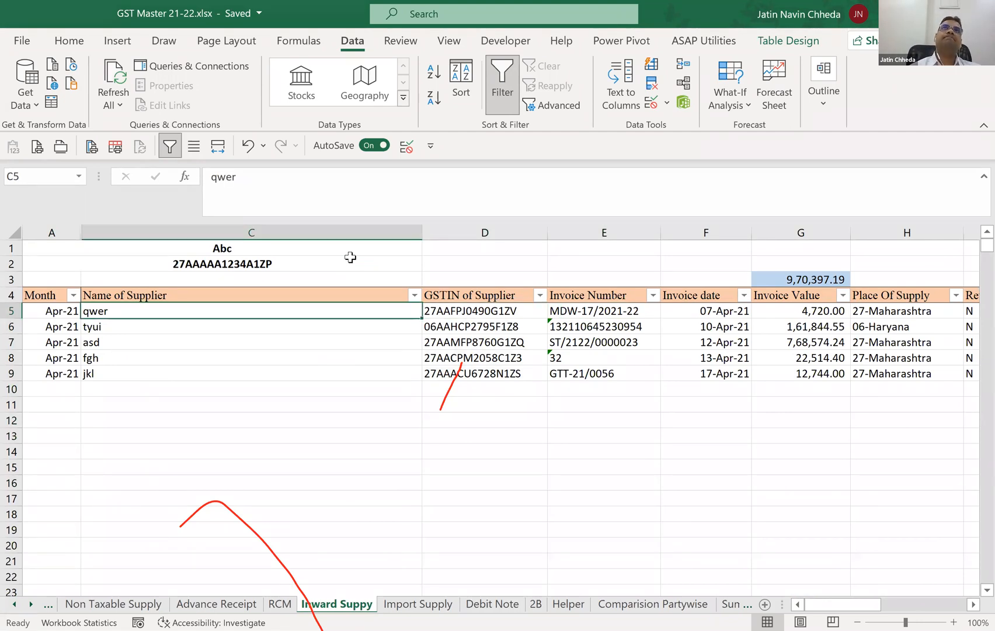
key("Up")
key("Up")
key("Up")
key("Up")
key("Right")
key("Right")
key("Left")
key("ctrl+space")
key("ctrl+c")
key("Left")
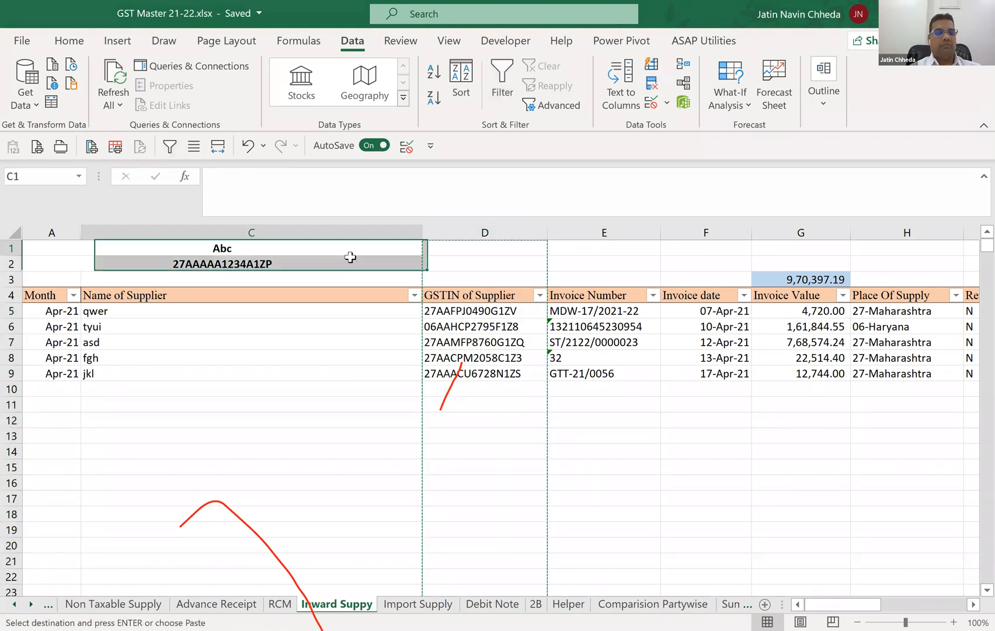
key("ctrl+plus")
key("Down")
key("Down")
key("Down")
key("Down")
key("Down")
key("Right")
key("Right")
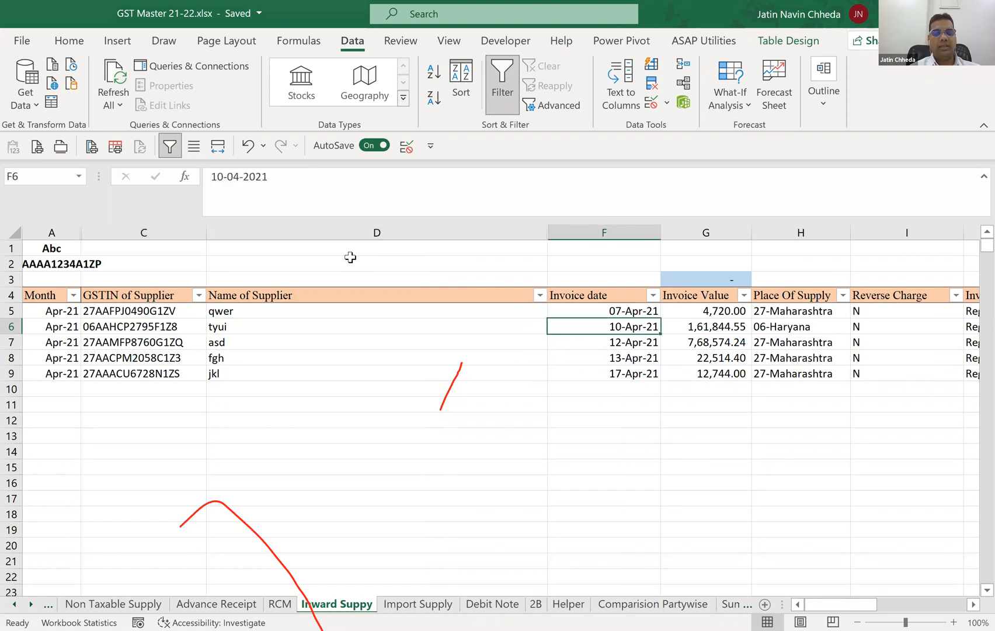
Begin a VLOOKUP formula in B6 of the Comparision Partywise sheet with A6 as the lookup value.
key("ctrl+Page_Down")
key("ctrl+Page_Down")
key("ctrl+Page_Down")
key("ctrl+Page_Down")
key("ctrl+Page_Down")
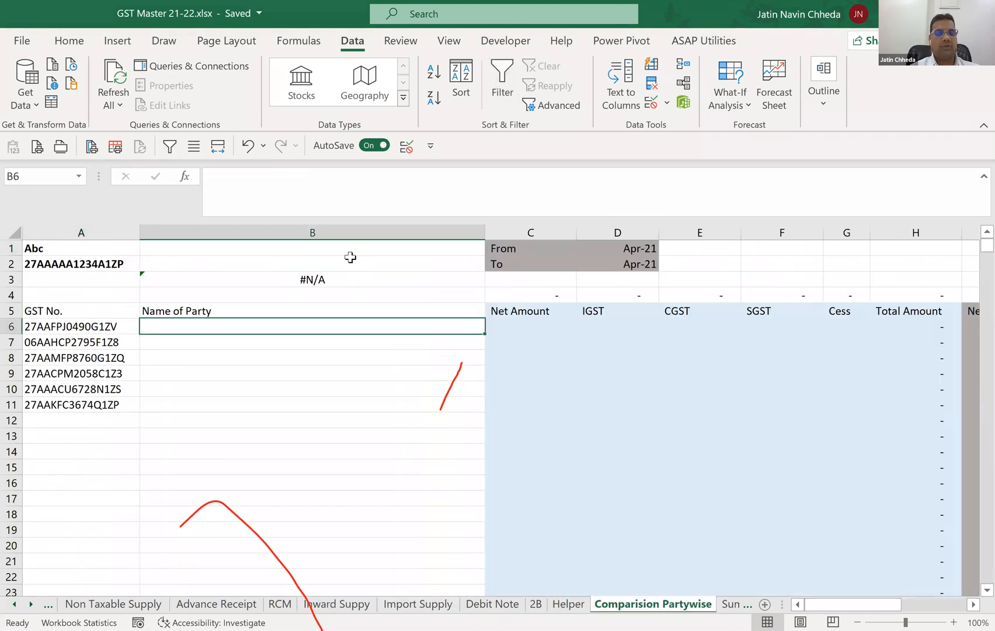
type("=")
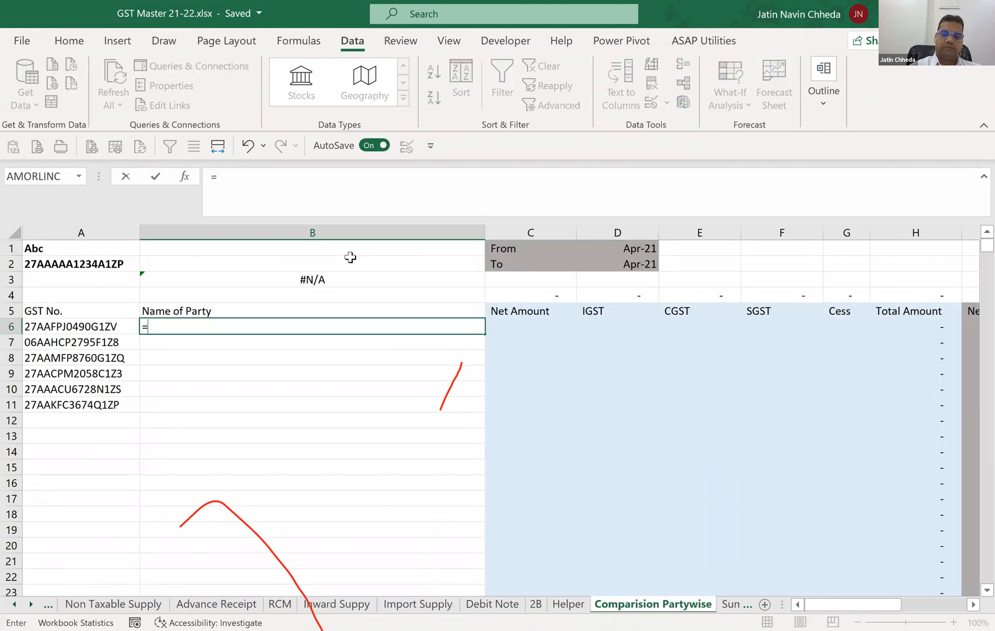
type("vlookup")
key("Tab")
key("Left")
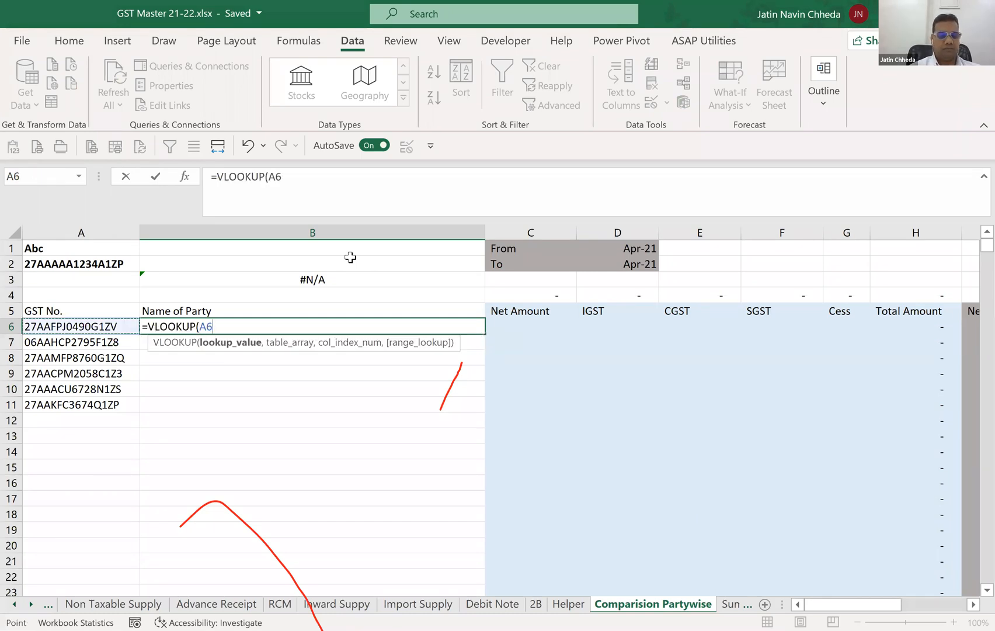
type(",")
Use the GSTIN of Supplier and Name of Supplier columns of the Inward Suppy table as the VLOOKUP table array.
key("ctrl+Page_Up")
key("ctrl+Page_Up")
key("ctrl+Page_Up")
key("ctrl+Page_Up")
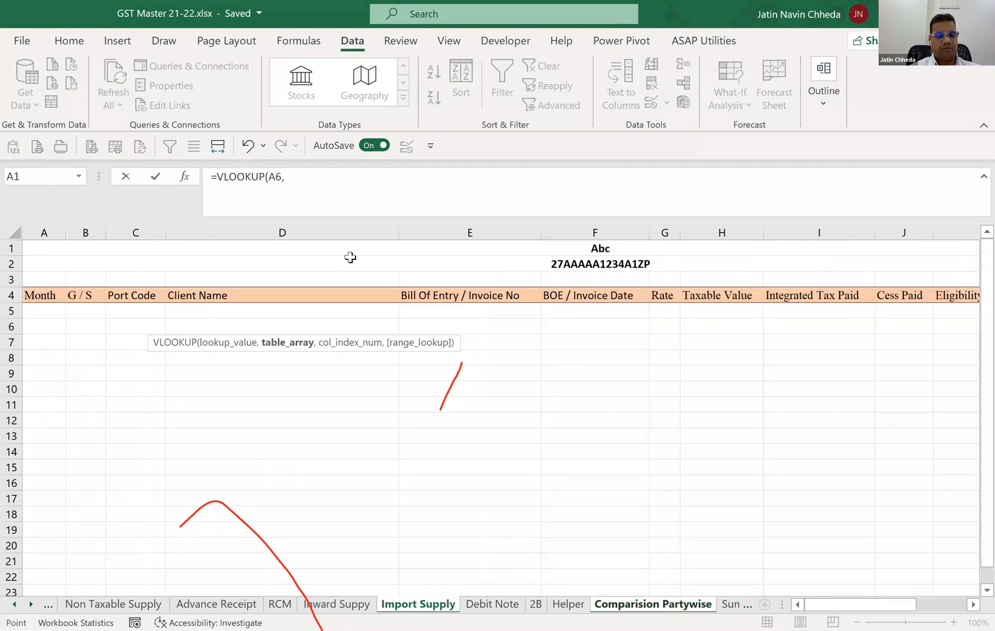
key("ctrl+Page_Up")
key("Down")
key("Down")
key("Down")
key("Down")
key("Right")
key("ctrl+shift+Down")
key("shift+Right")
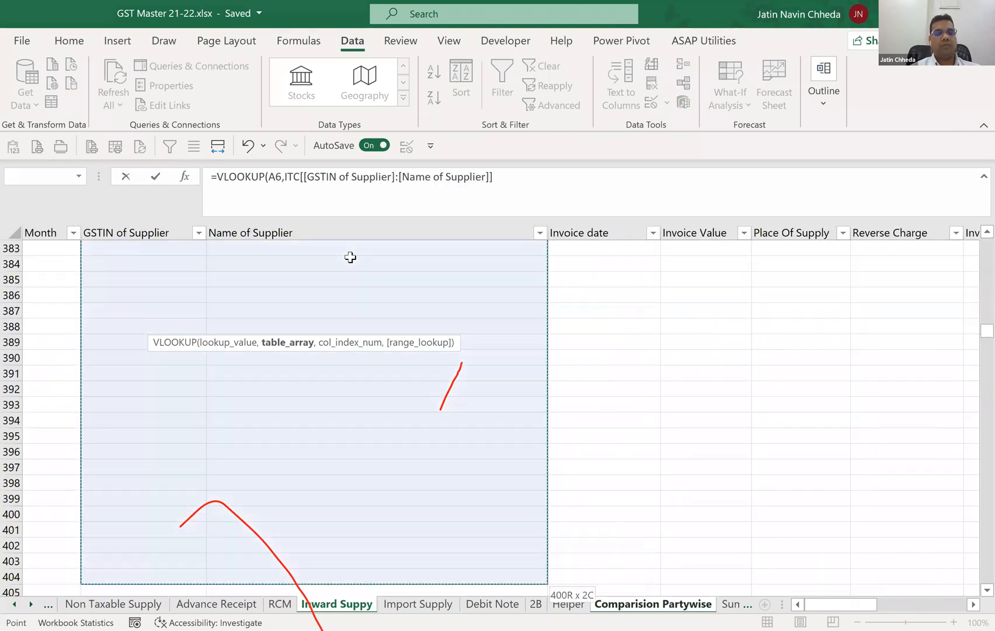
Complete the VLOOKUP with column index 2 and range lookup 0, and enter the formula in B6.
type(",2")
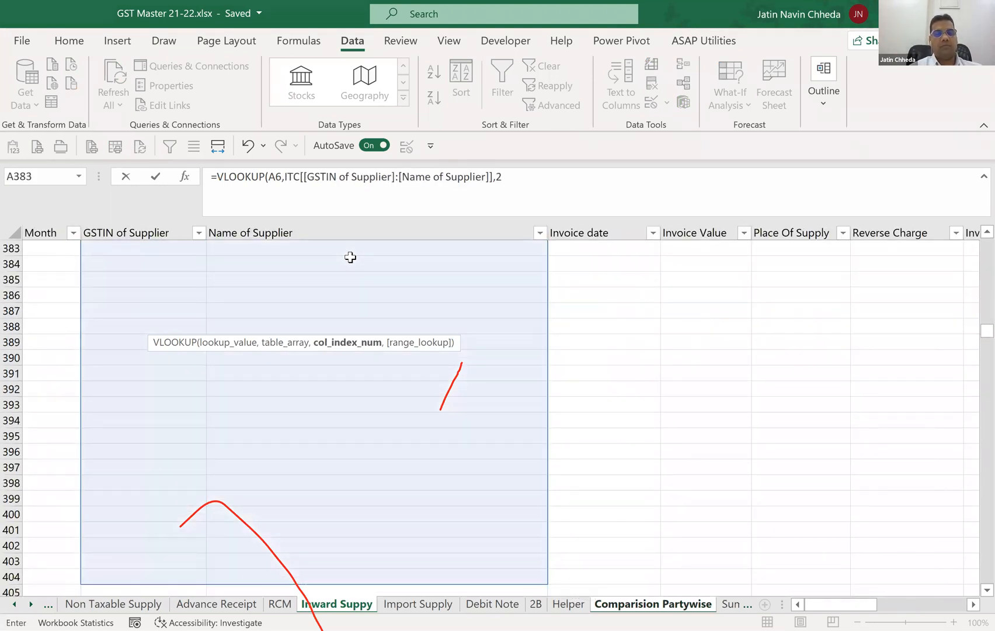
type("0)")
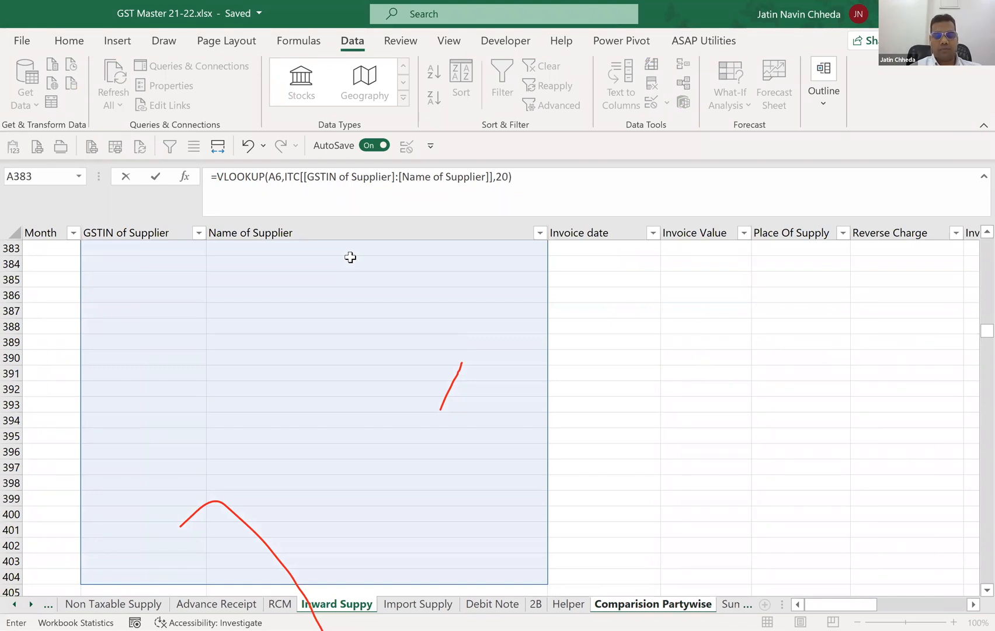
key("BackSpace")
key("BackSpace")
type(",0)")
key("Return")
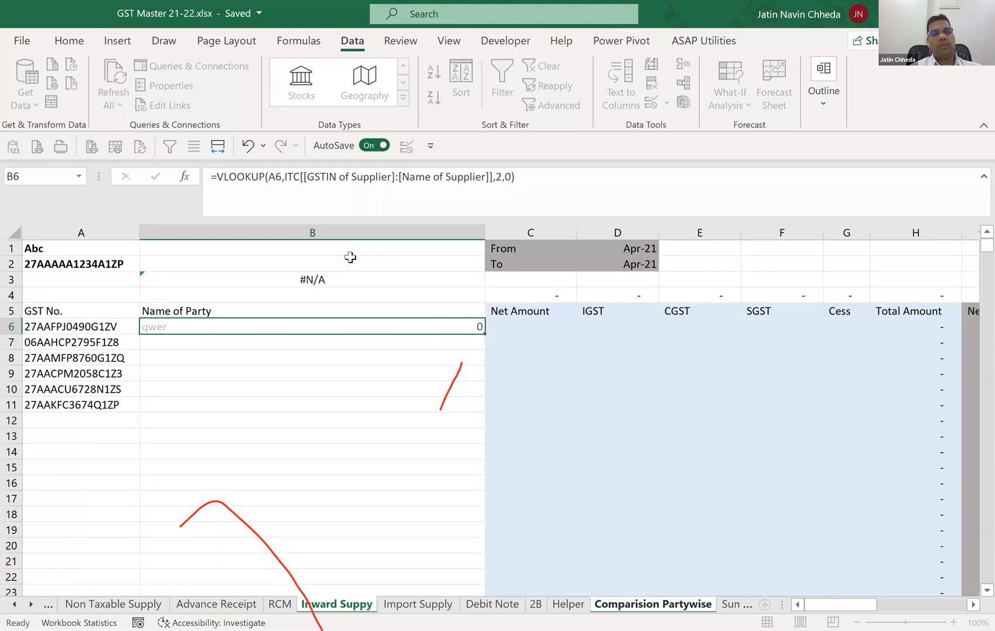
Fill the VLOOKUP formula from B6 down through B11 in the Name of Party column.
key("Up")
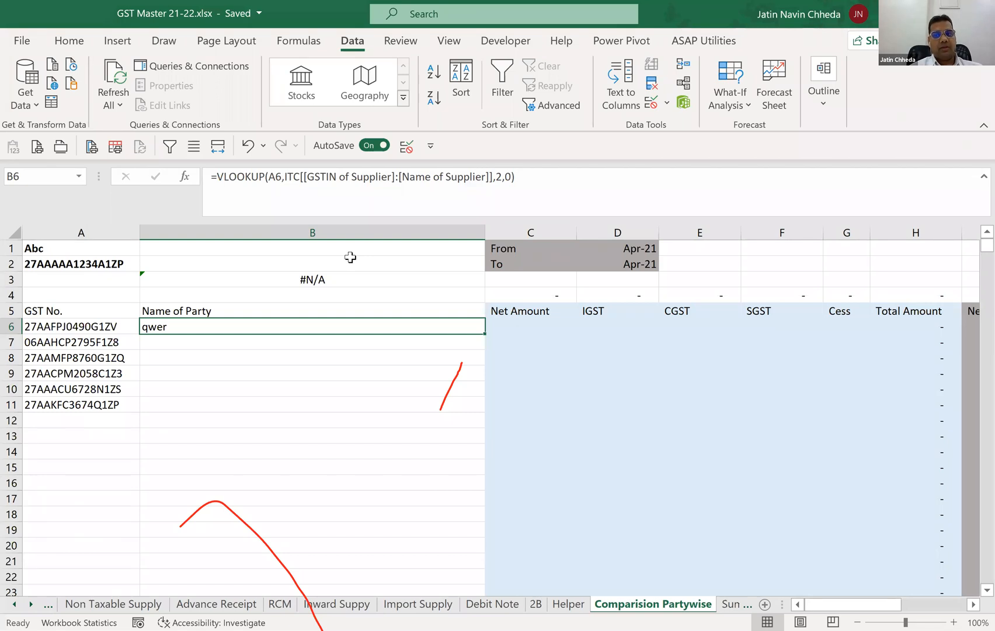
key("shift+Down")
key("shift+Down")
key("shift+Down")
key("shift+Down")
key("shift+Down")
key("ctrl+d")
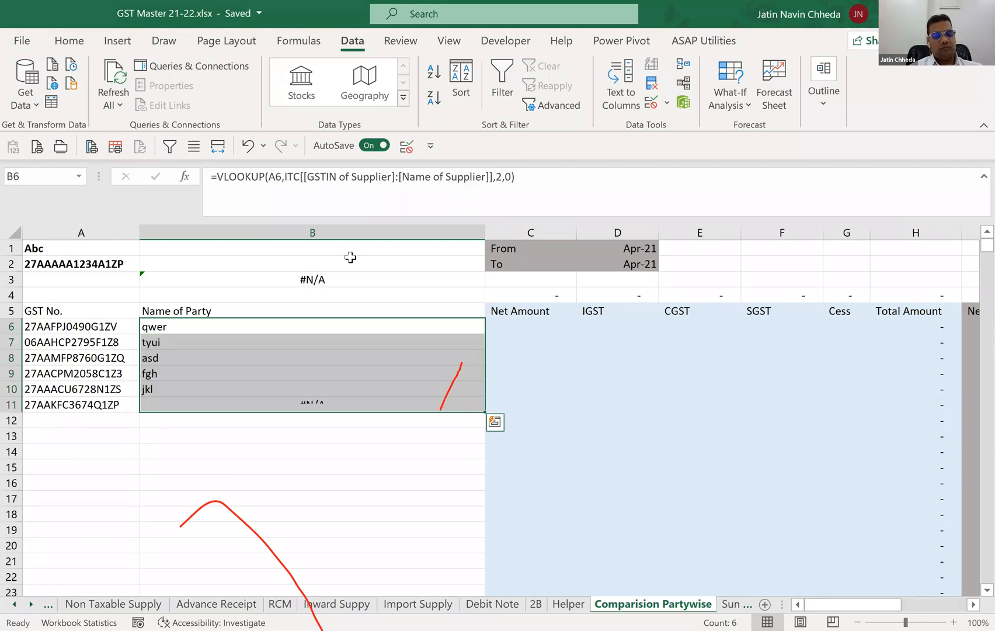
key("Down")
key("Down")
key("Down")
key("Down")
key("Down")
key("Down")
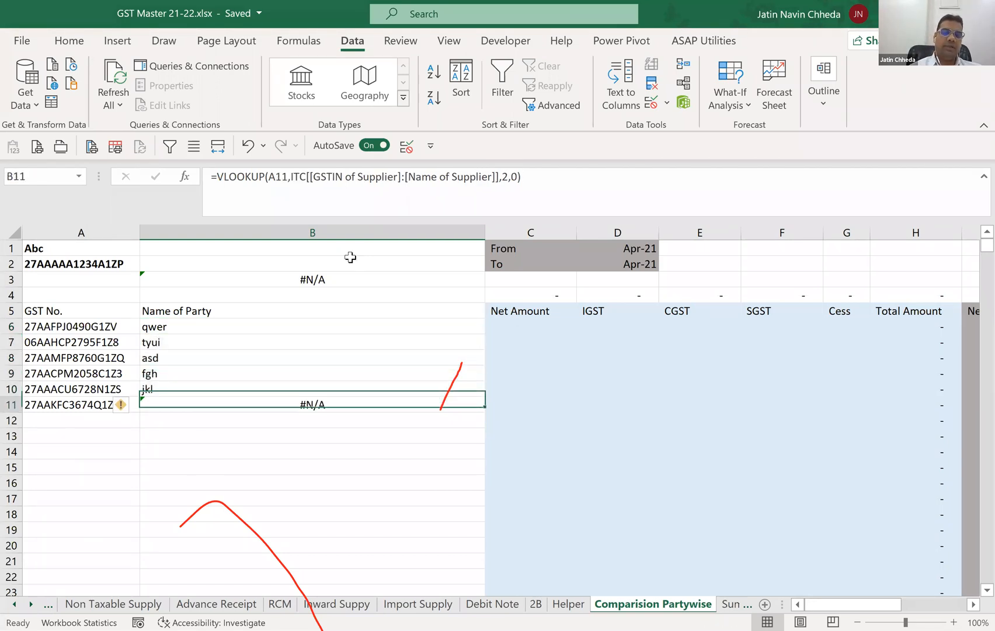
key("Up")
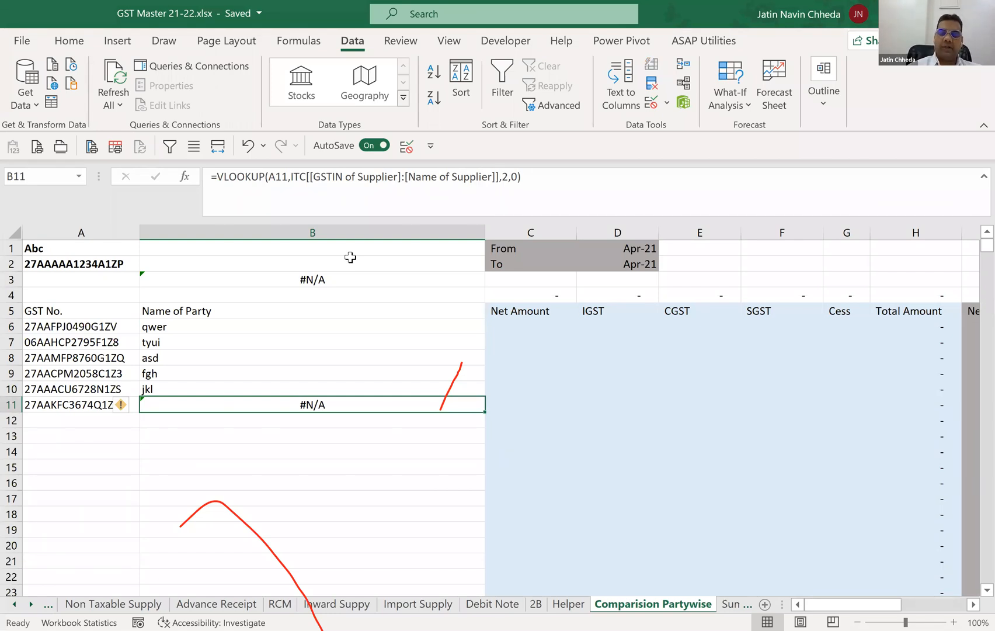
type("=")
key("Escape")
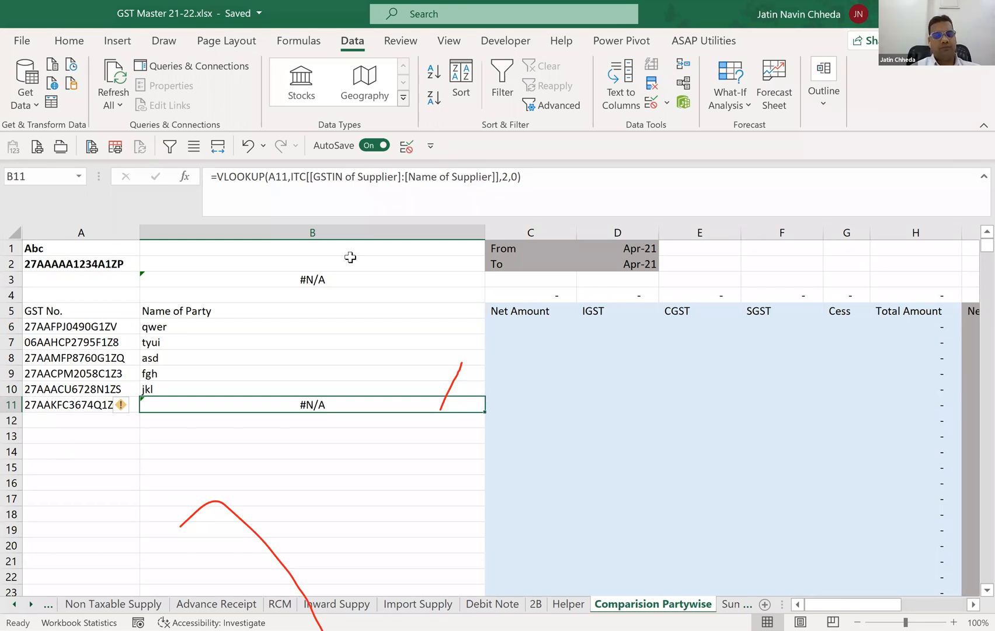
Enter the heading "As per Books of Accounts" in C3, above the first block of amount columns.
key("Up")
key("Up")
key("Up")
key("Up")
key("Up")
key("Right")
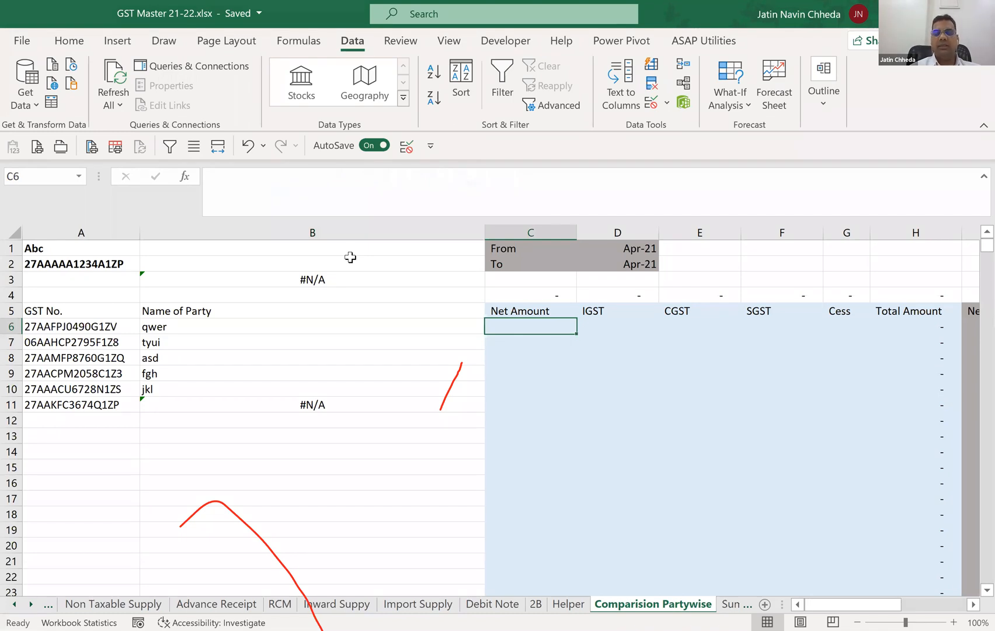
key("Up")
key("Up")
key("Up")
key("Right")
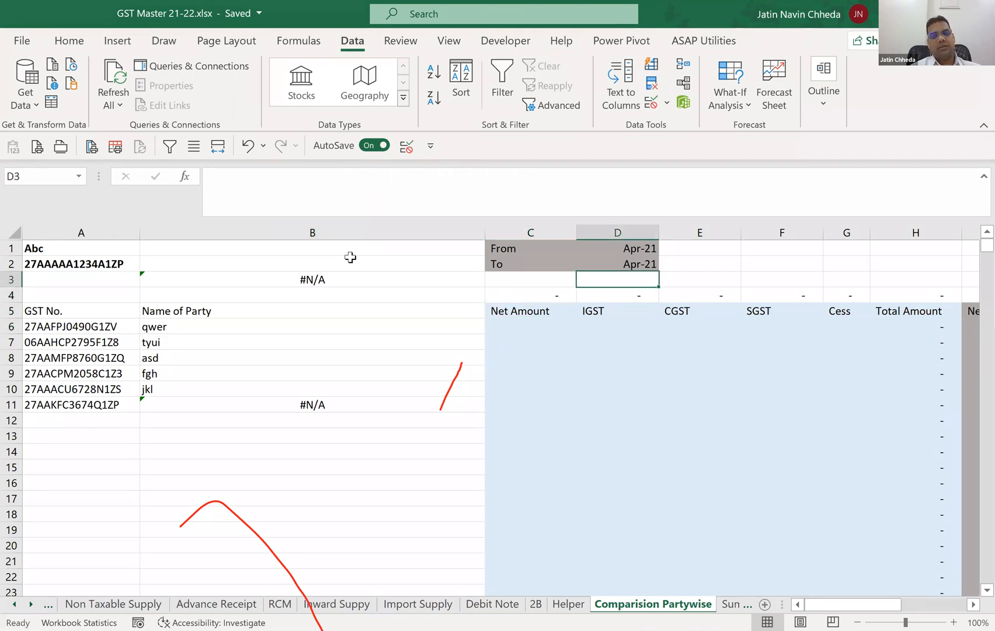
key("Left")
type("As per Books of")
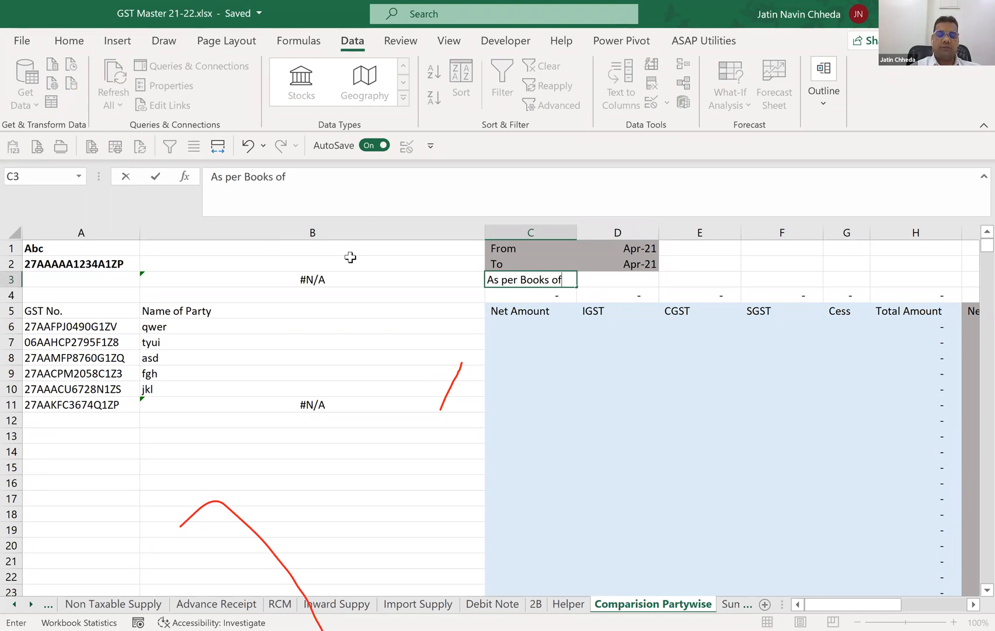
type(" Accounts")
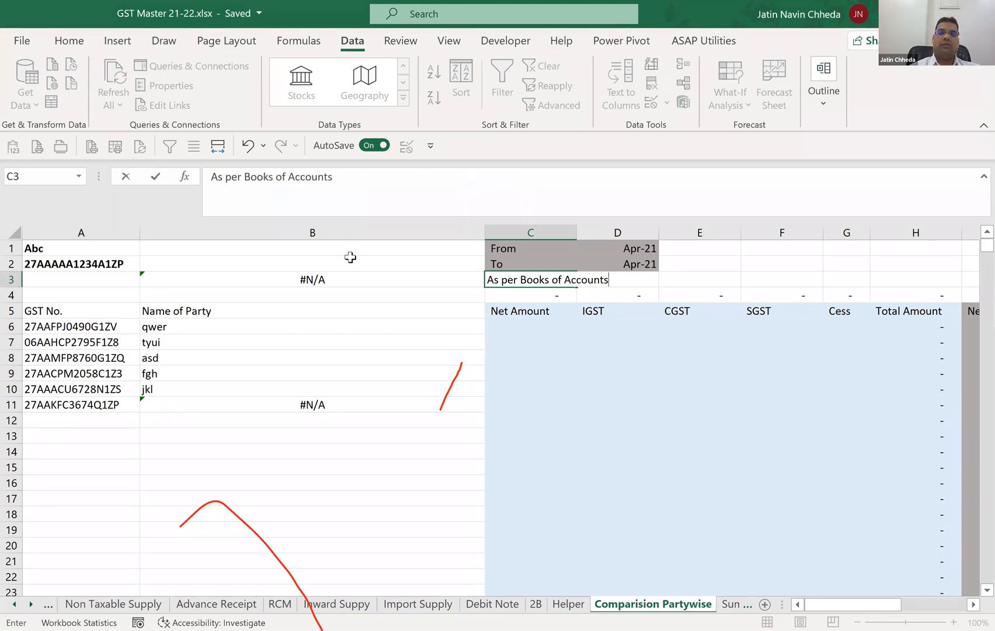
Enter the heading "As per 2B" in I3, above the second block of amount columns.
key("Right")
key("Right")
key("Right")
key("Right")
key("Right")
key("Right")
type("As")
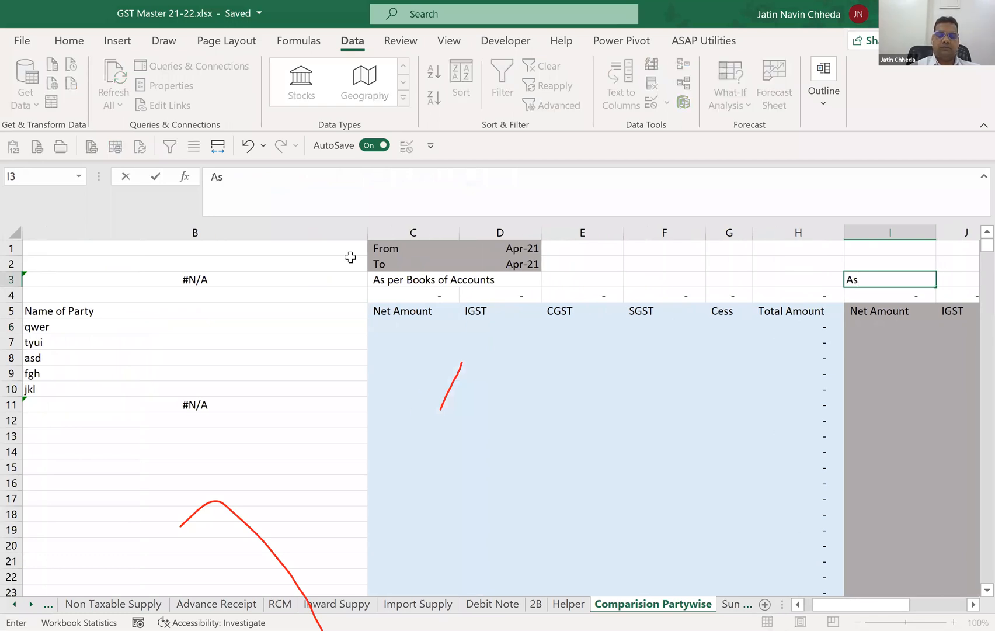
type(" per")
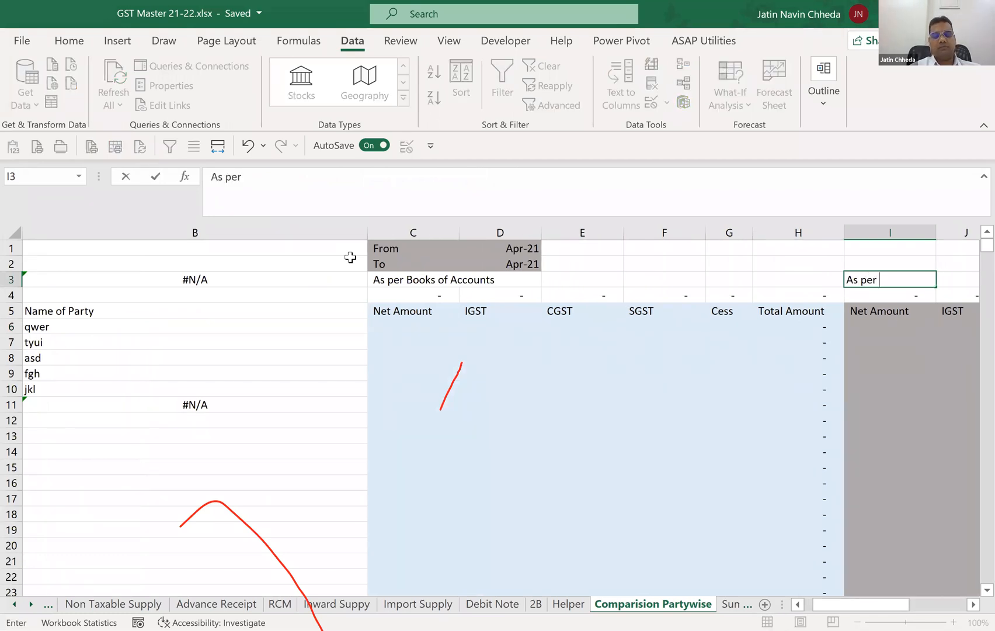
type(" @")
key("BackSpace")
type("2B")
key("Return")
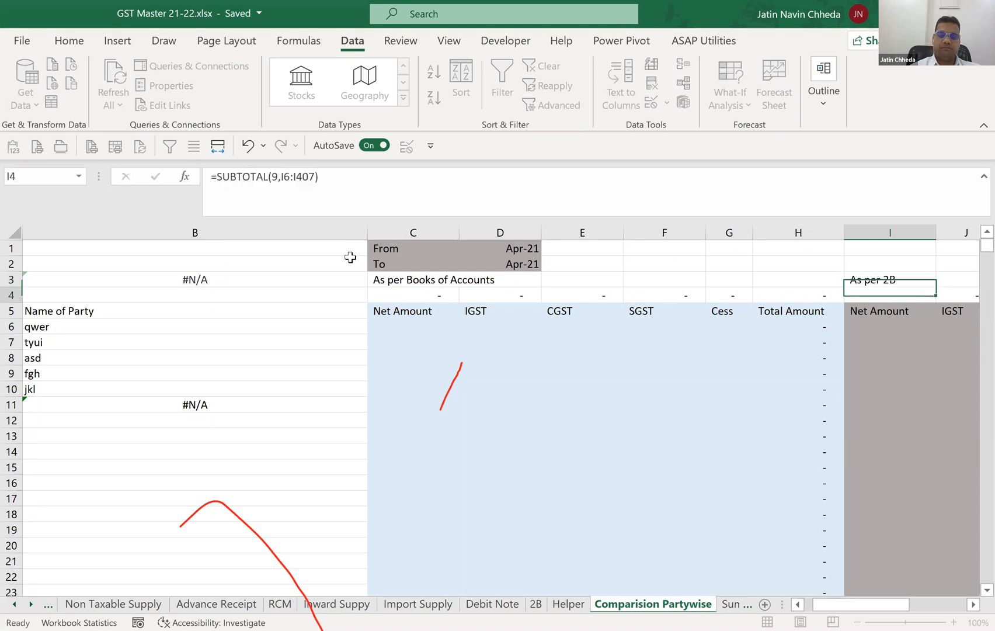
Enter the heading "Diff" in O3, above the third block of amount columns.
key("Up")
key("Right")
key("Right")
key("Right")
key("Right")
key("Right")
key("Right")
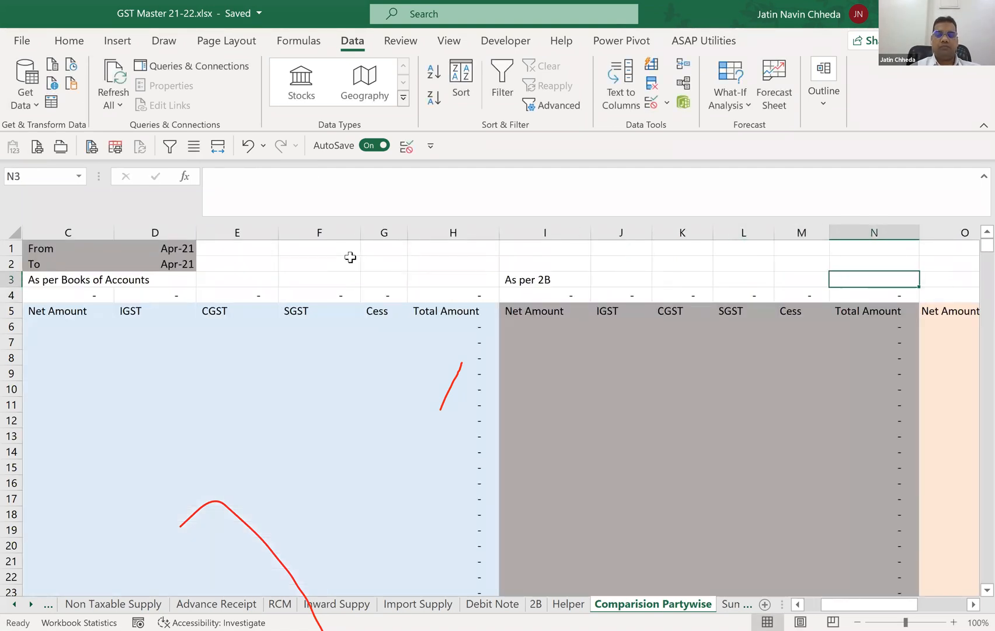
type("Diff")
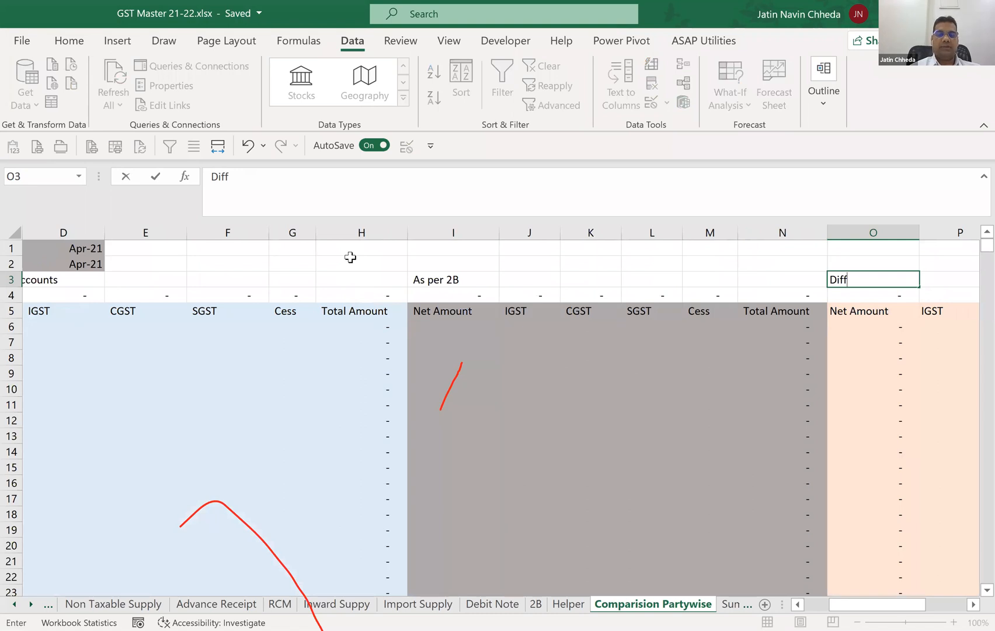
Center the "Diff" heading across O3:T3 without merging the cells.
key("shift+Right")
key("shift+Right")
key("shift+Right")
key("shift+Right")
key("shift+Right")
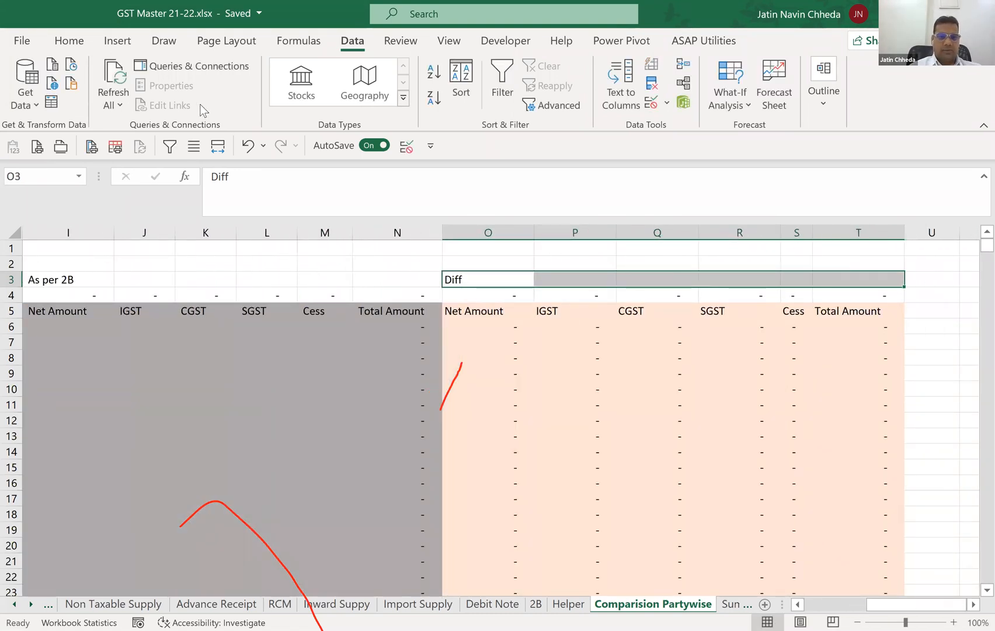
left_click(218, 146)
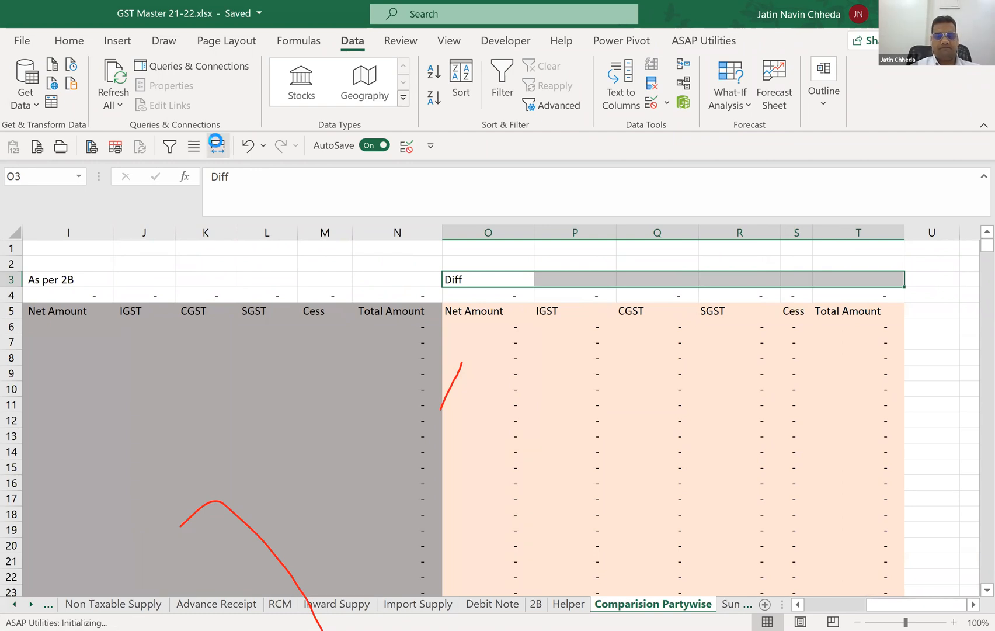
Center the "As per 2B" heading across I3:N3 without merging the cells.
key("Left")
key("Left")
key("Left")
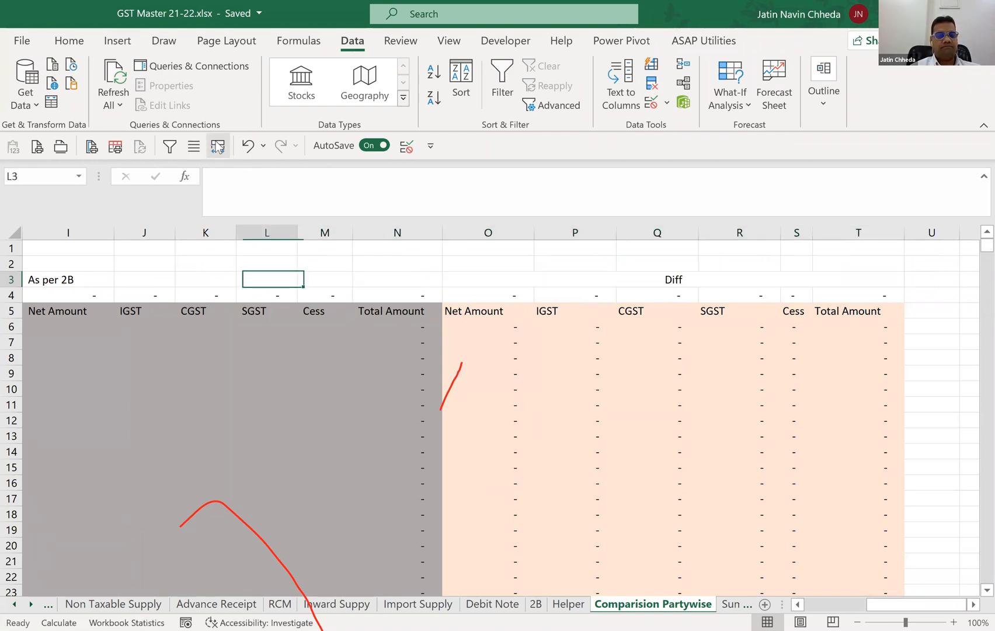
key("Right")
key("Right")
key("shift+Left")
key("shift+Left")
key("shift+Left")
key("shift+Left")
key("shift+Left")
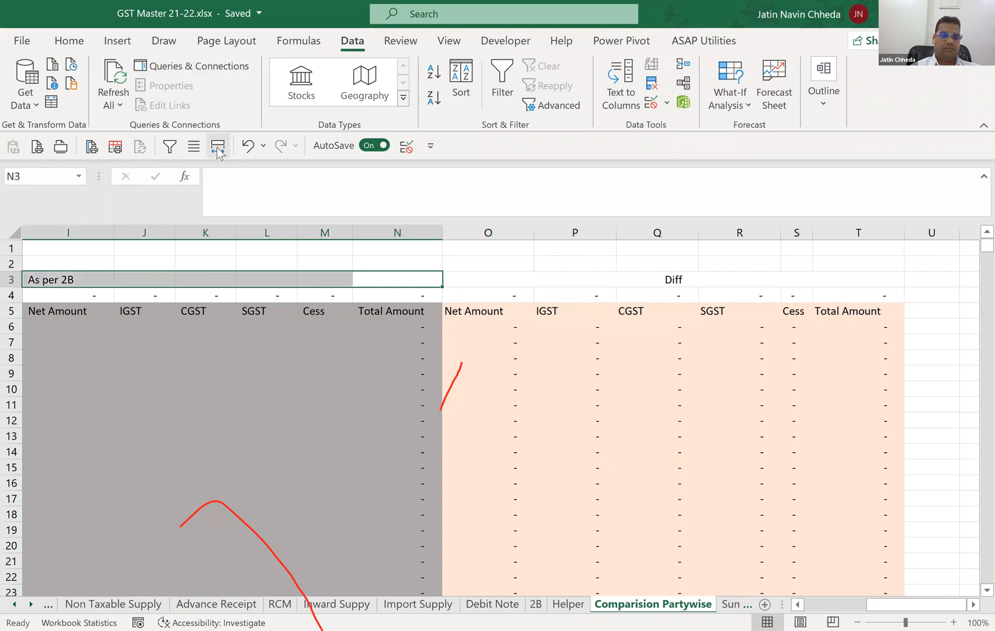
left_click(218, 149)
Center the "As per Books of Accounts" heading across C3:H3 without merging the cells.
key("Left")
key("Left")
key("Left")
key("Left")
key("Left")
key("Left")
key("shift+Left")
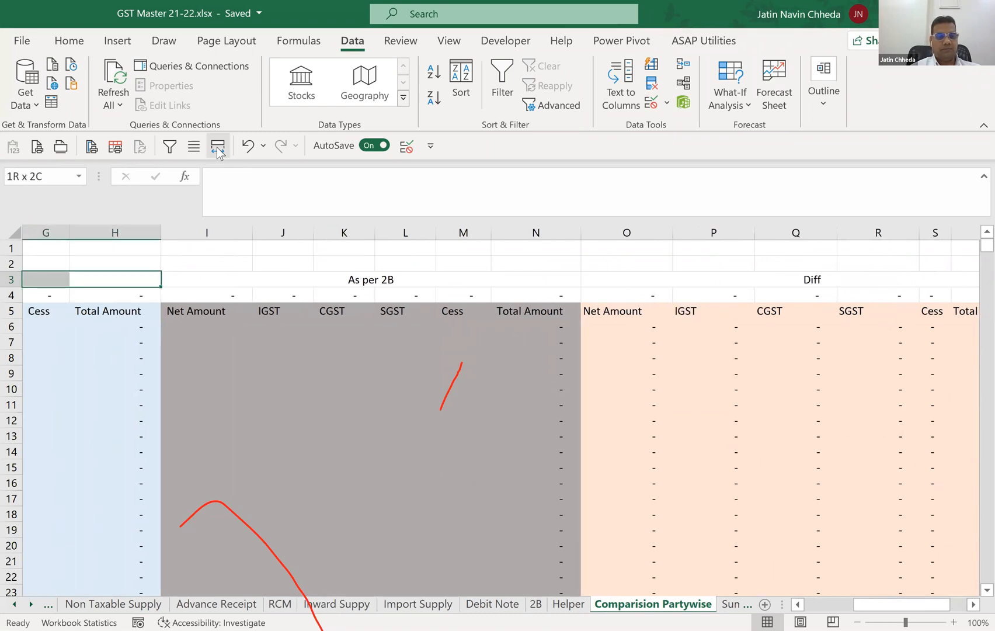
key("shift+Left")
key("shift+Left")
key("shift+Left")
key("shift+Left")
left_click(217, 149)
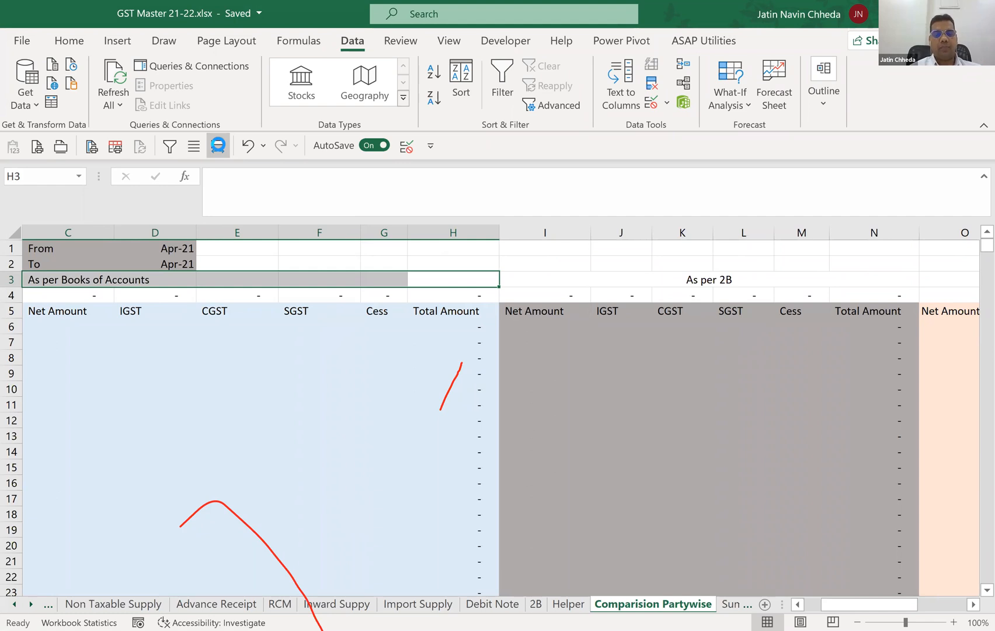
left_click(106, 325)
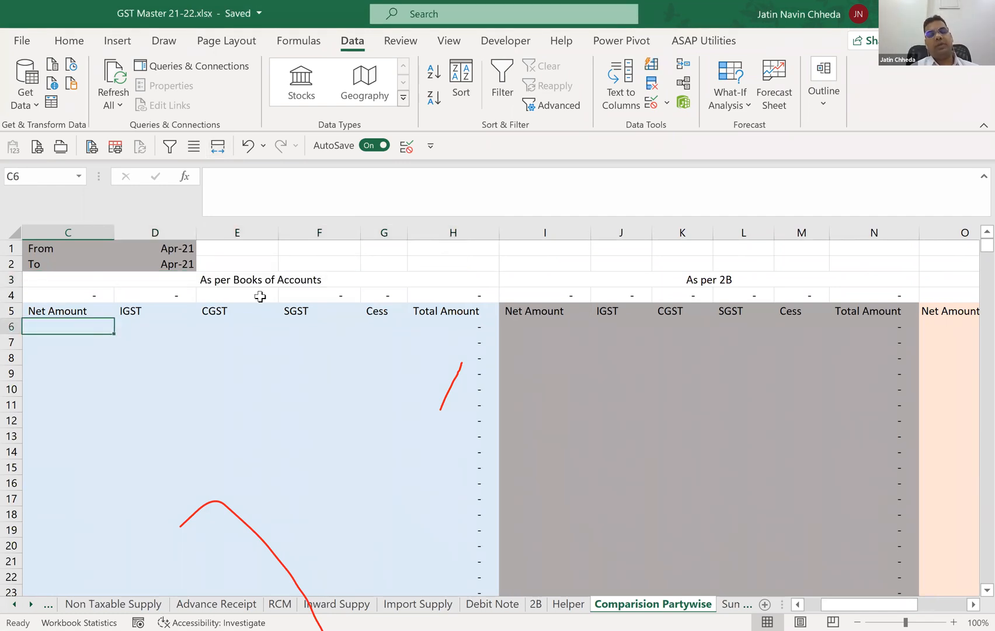
key("Left")
key("Right")
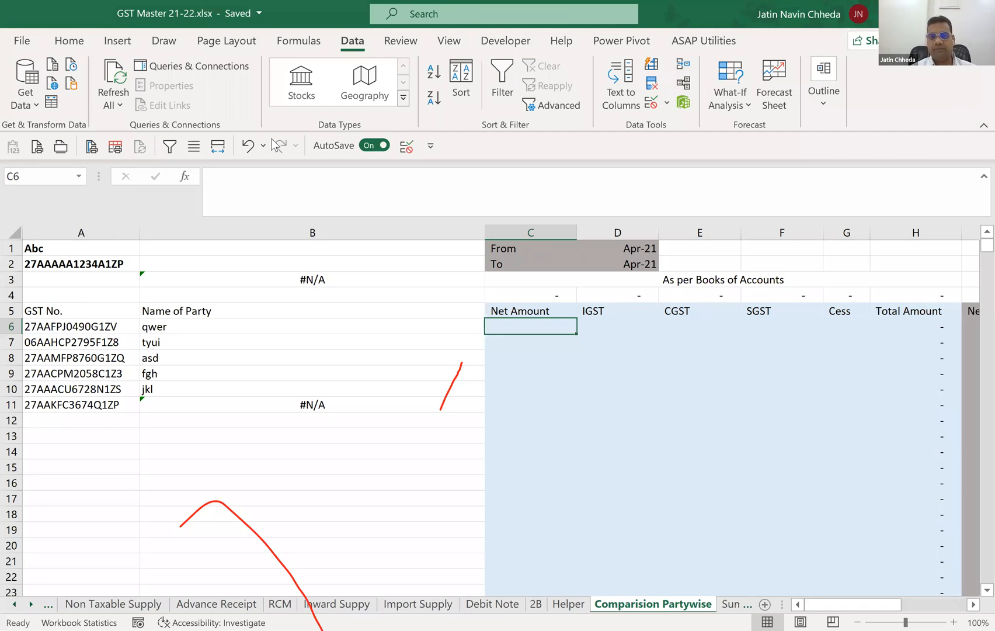
left_click(479, 325)
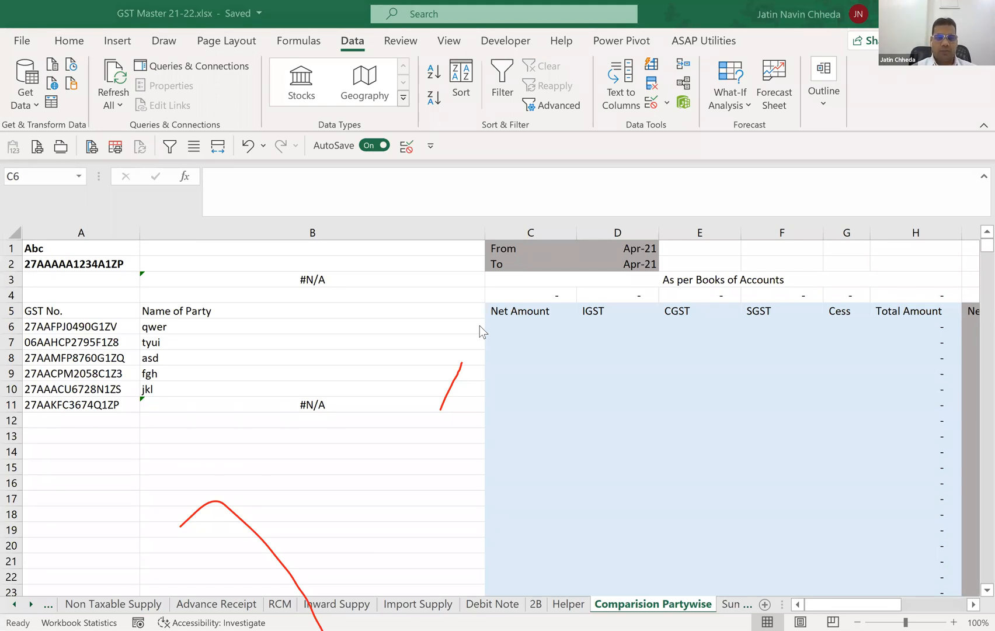
Copy the supplier GSTINs in B4:B9 of the 2B sheet and paste them into the Helper sheet from A11.
left_click(565, 604)
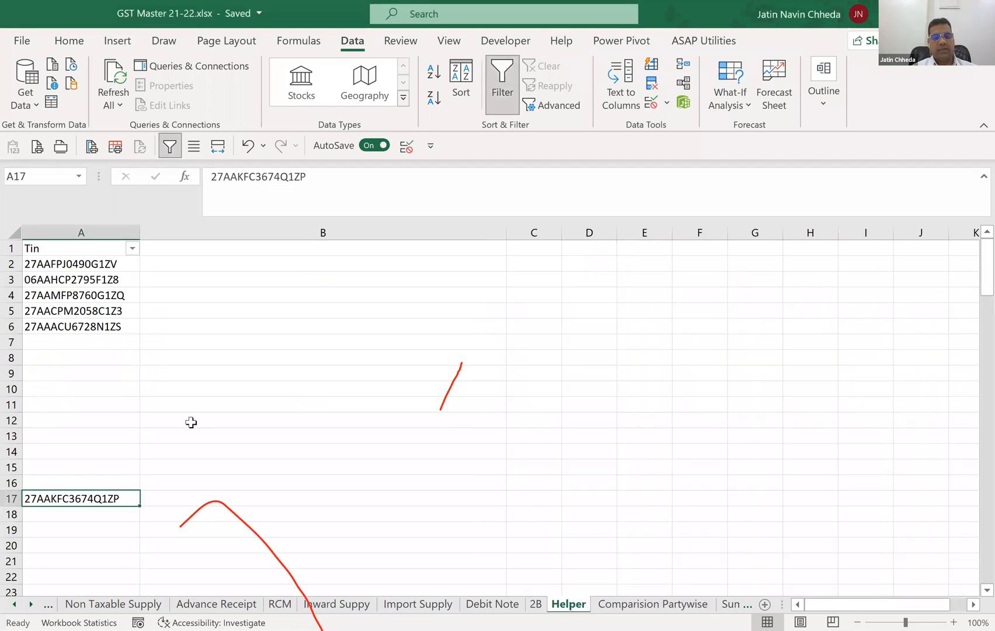
left_click(535, 604)
key("ctrl+c")
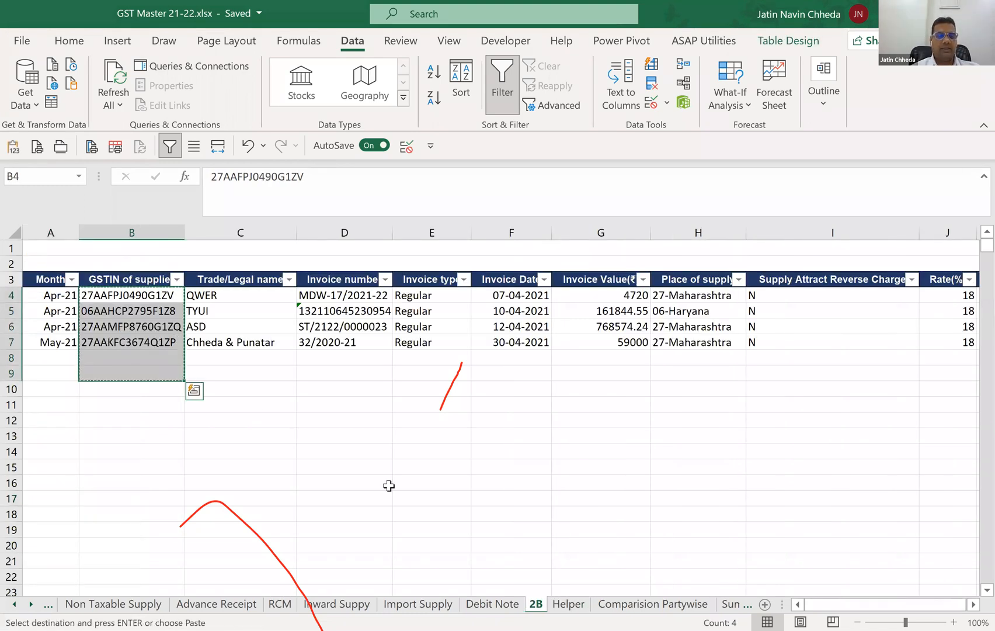
left_click(565, 604)
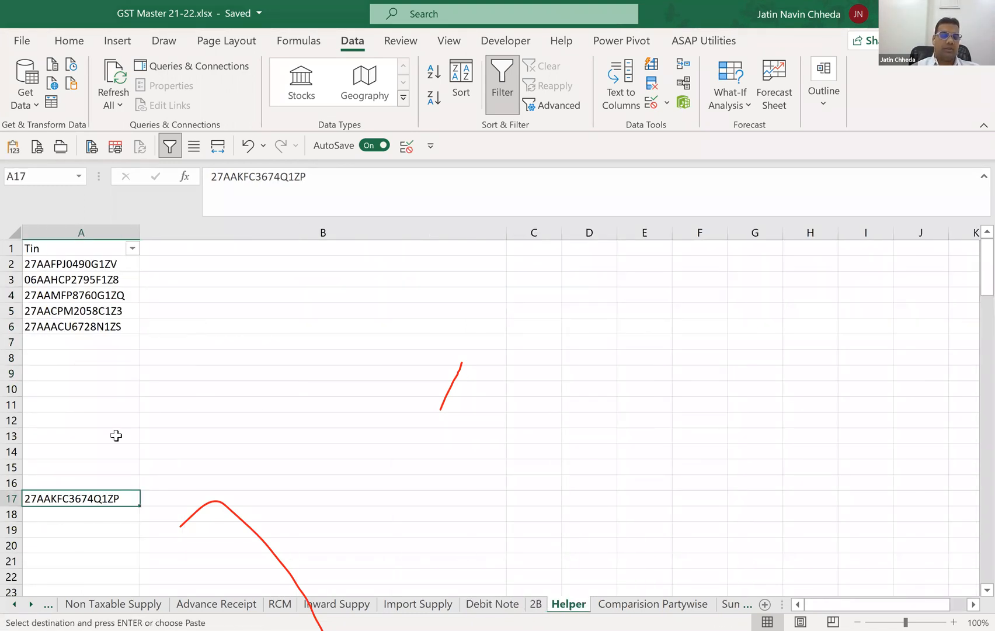
left_click(62, 405)
key("ctrl+v")
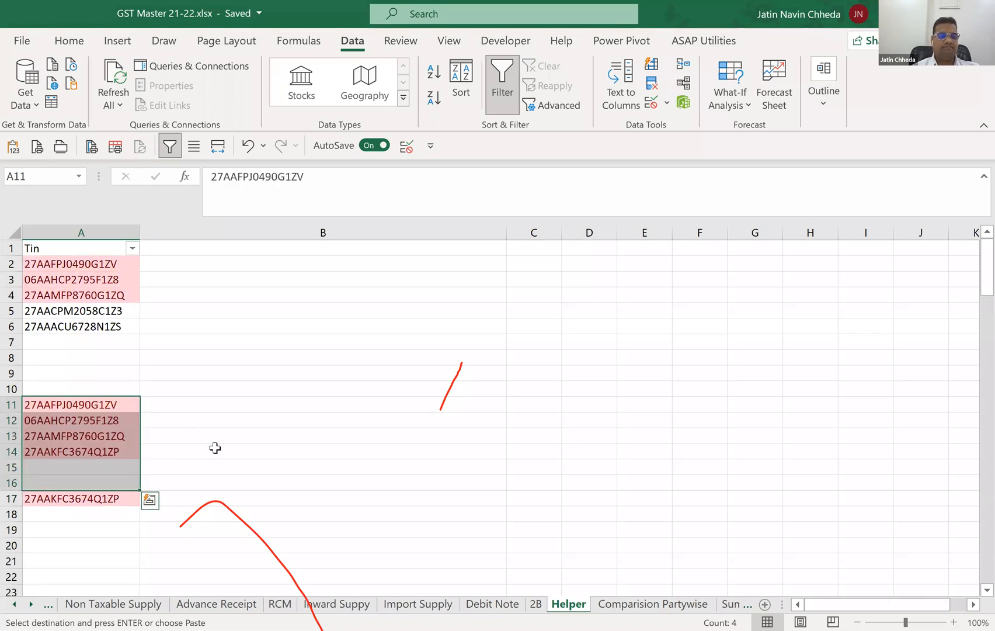
Enter the formula =UNIQUE(A:A) in B3 of the Helper sheet to list each GSTIN once.
left_click(259, 452)
left_click(300, 273)
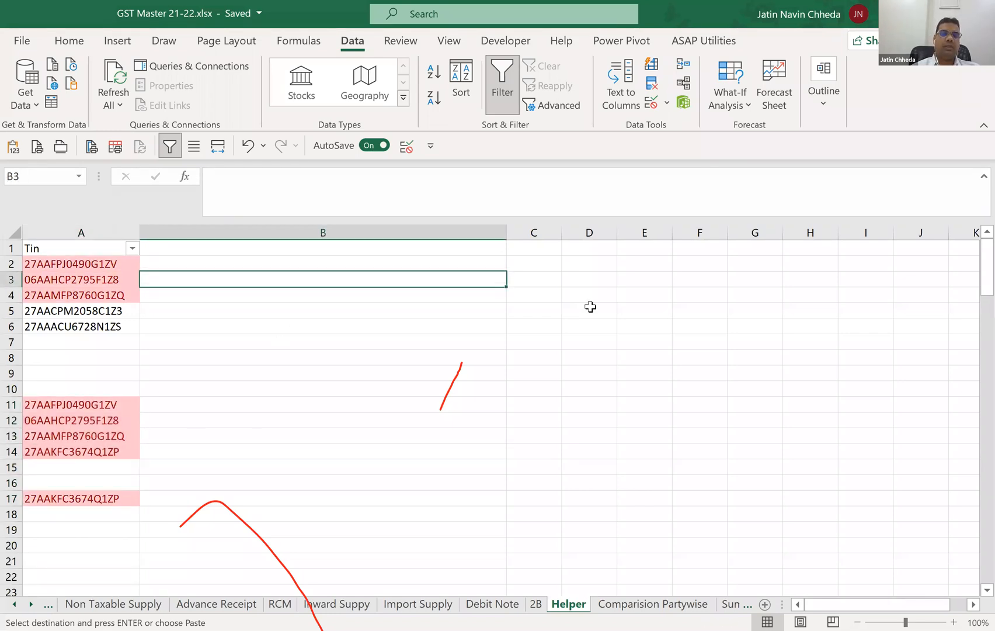
type("=")
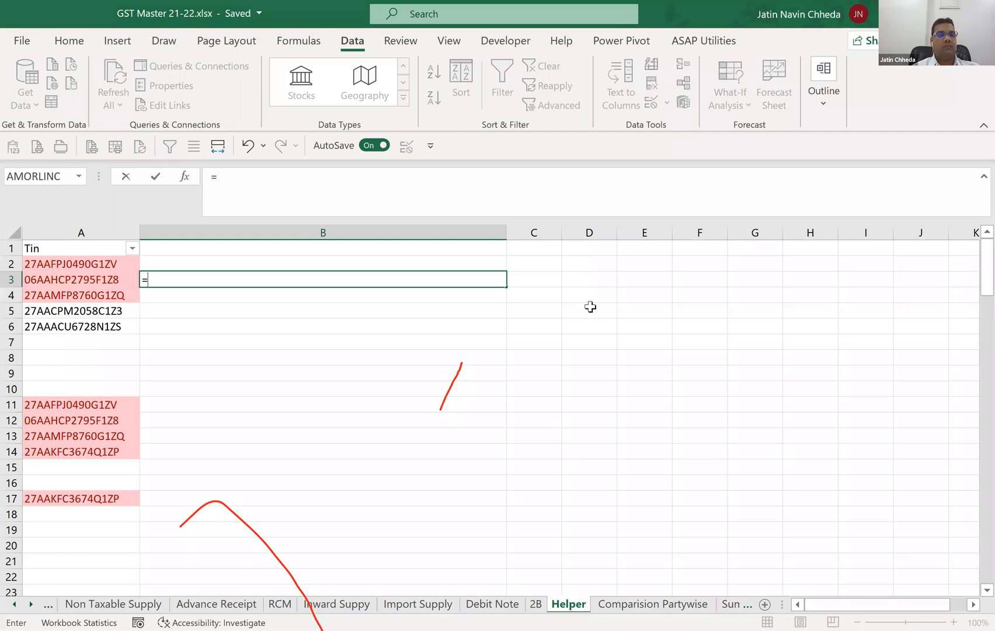
type("UNIQUE(")
key("Left")
key("ctrl+space")
type(")")
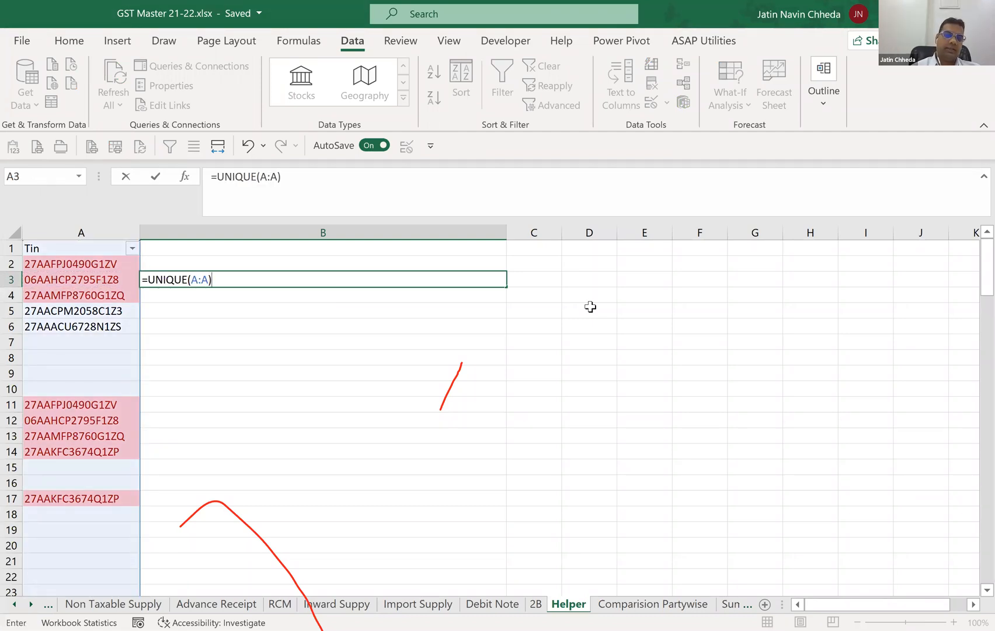
key("Return")
Examine the unique GSTIN list and the cell holding its source formula in column B of the Helper sheet.
key("Down")
key("Down")
key("Down")
key("Down")
key("Down")
key("Up")
key("Up")
key("Up")
key("Up")
key("Up")
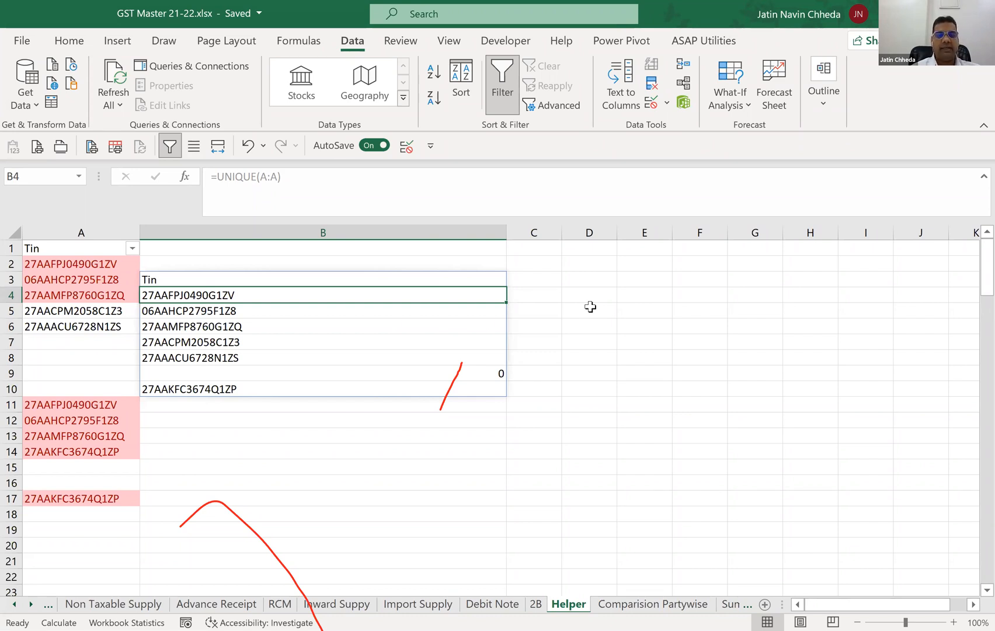
key("Up")
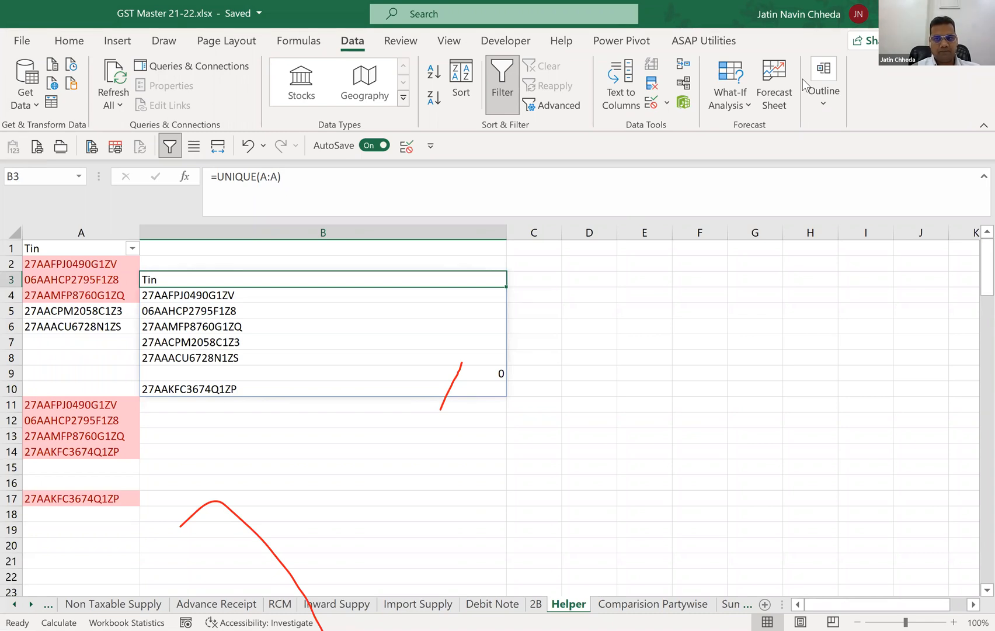
key("alt+Tab")
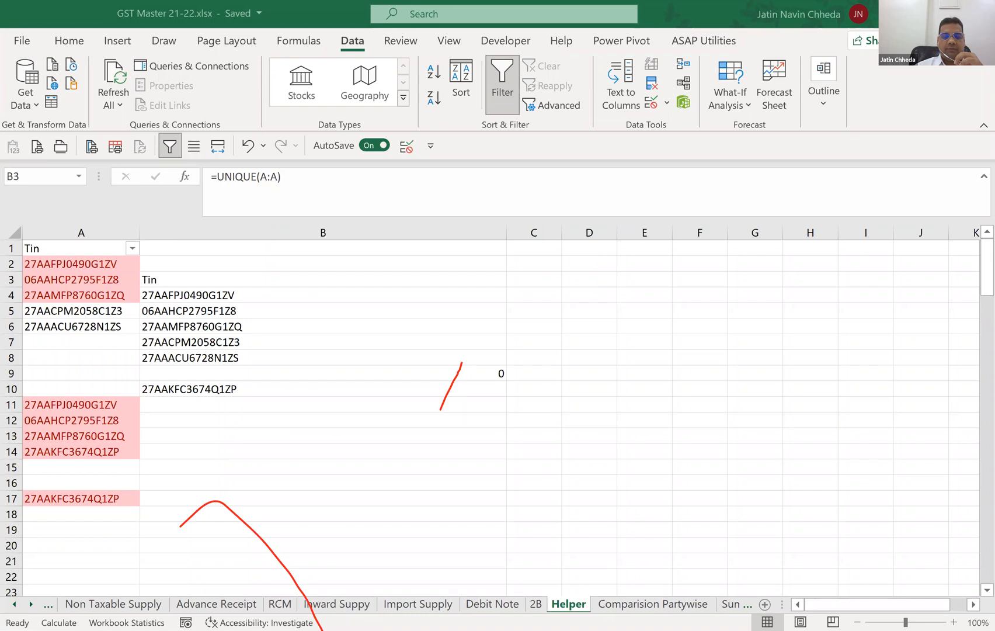
left_click(653, 603)
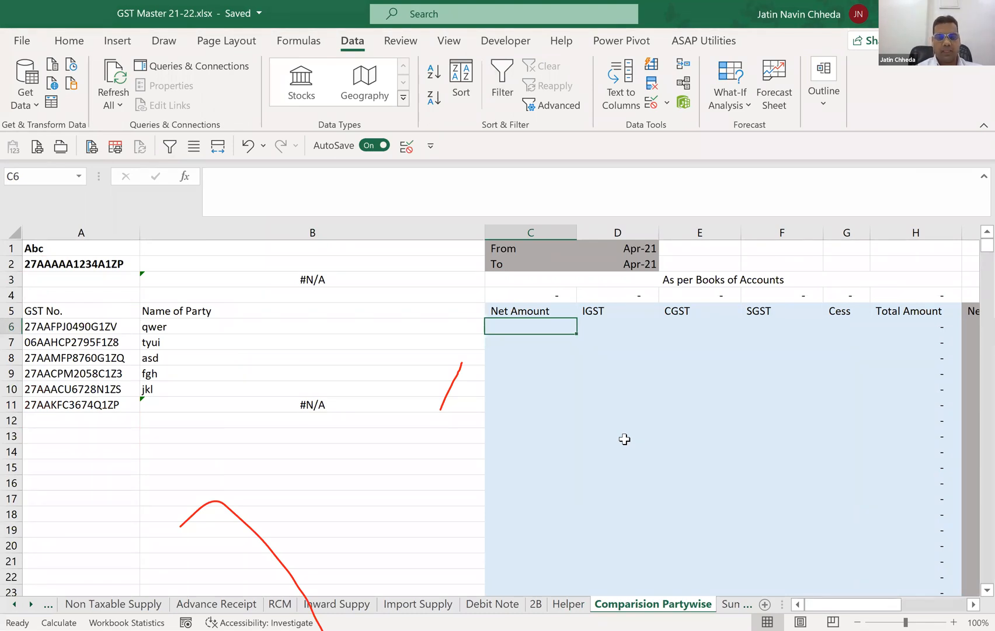
type("=")
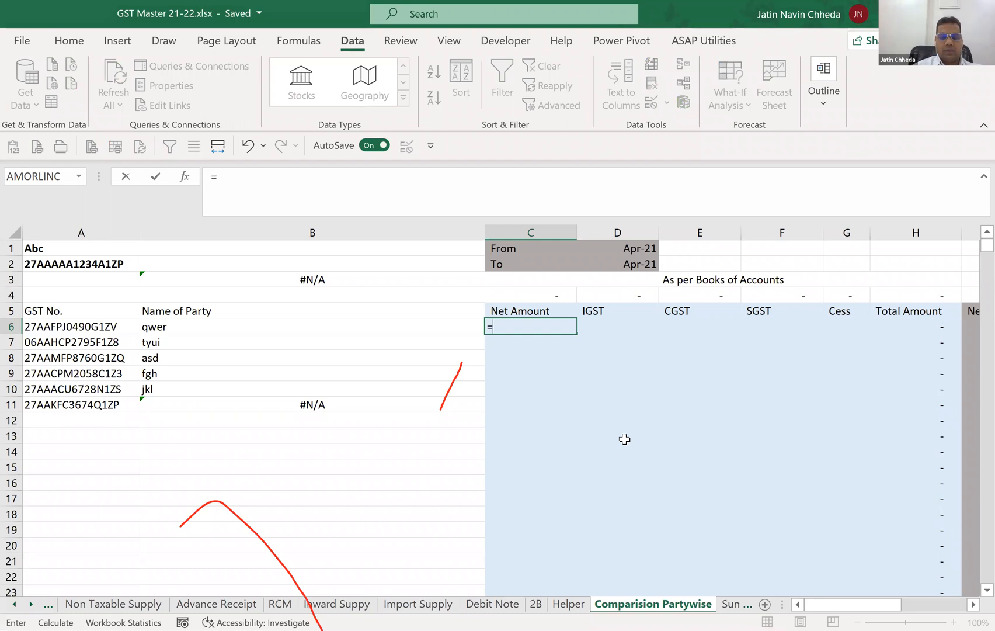
type("s")
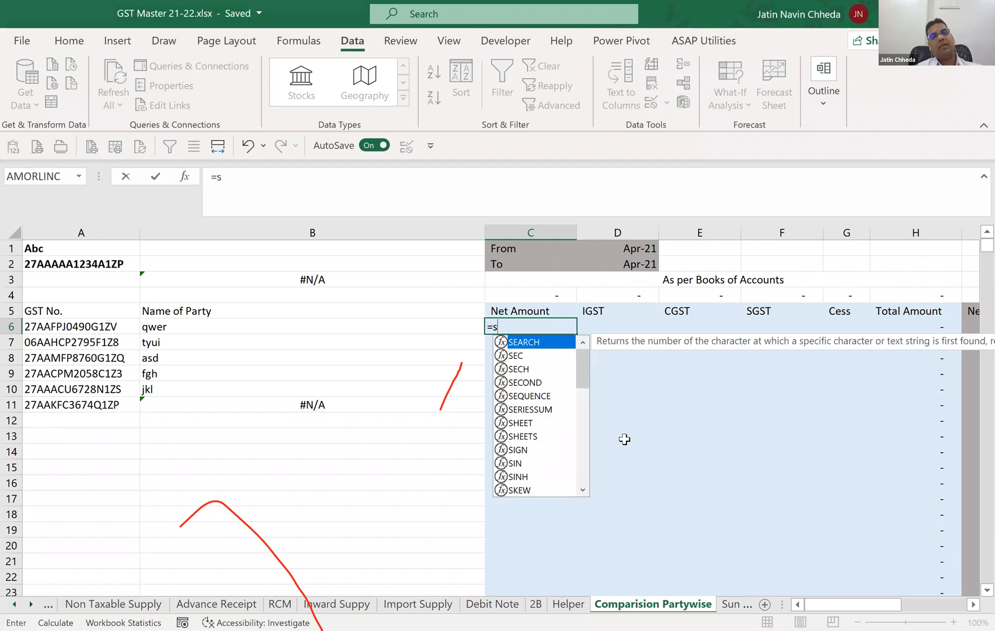
type("umifs")
key("Tab")
key("Escape")
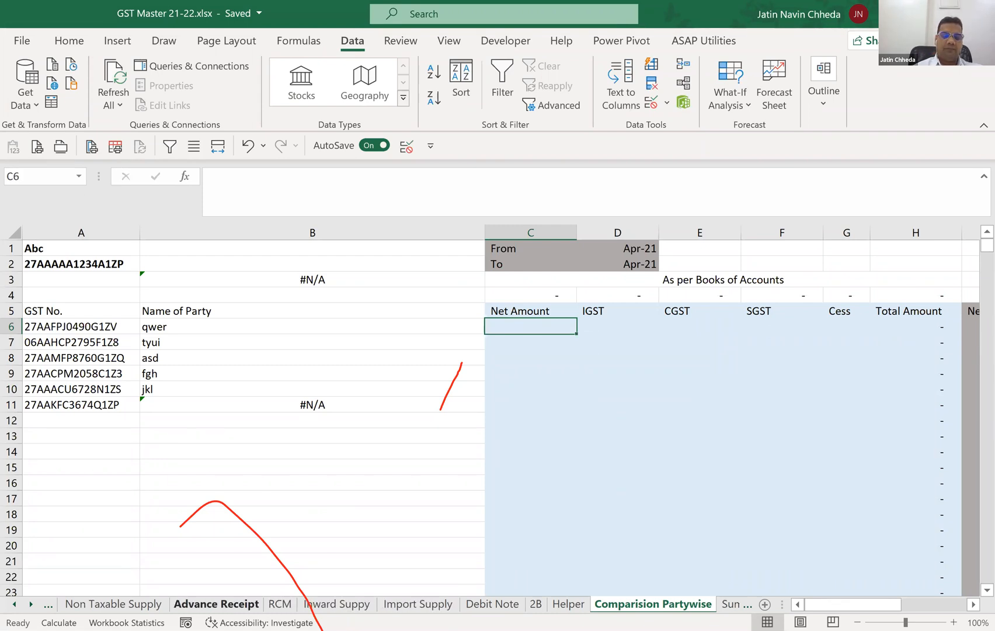
Review the supplier invoice records at the start of the Inward Suppy table.
left_click(343, 604)
scroll(167, 358, "up", 9)
scroll(167, 359, "up", 20)
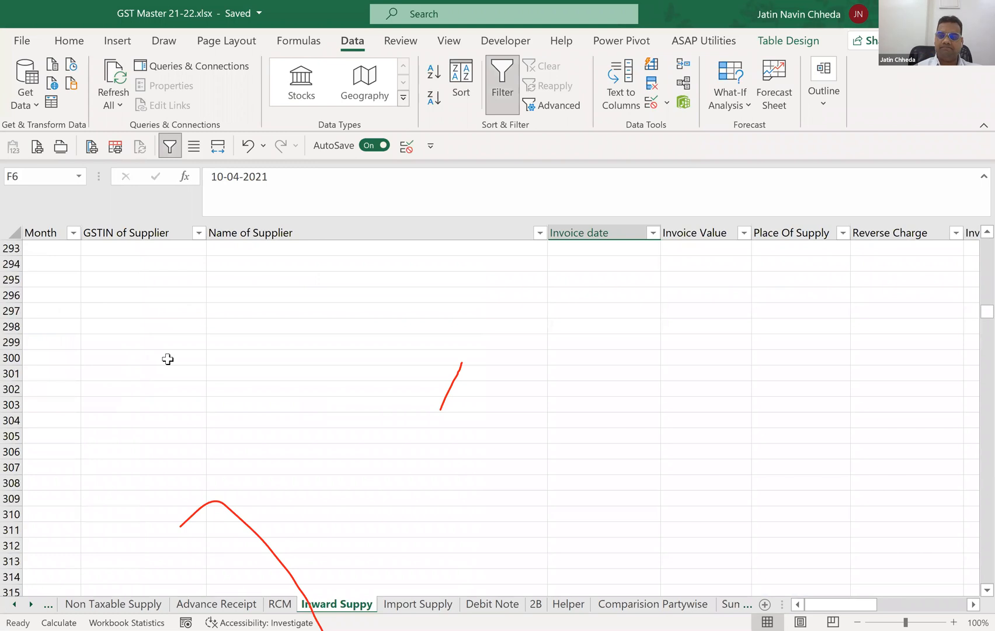
key("ctrl+Home")
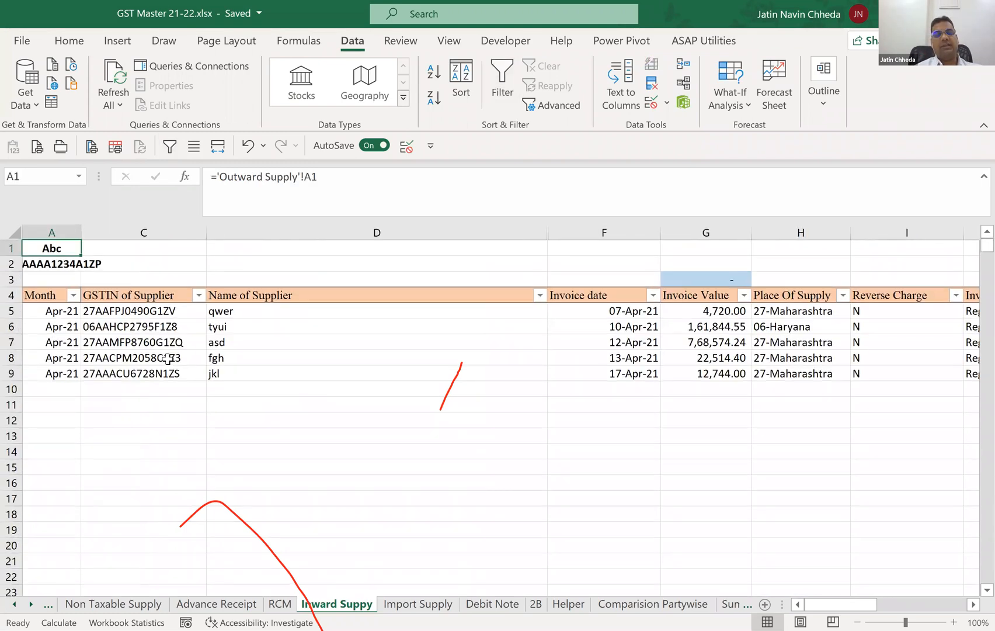
left_click(217, 338)
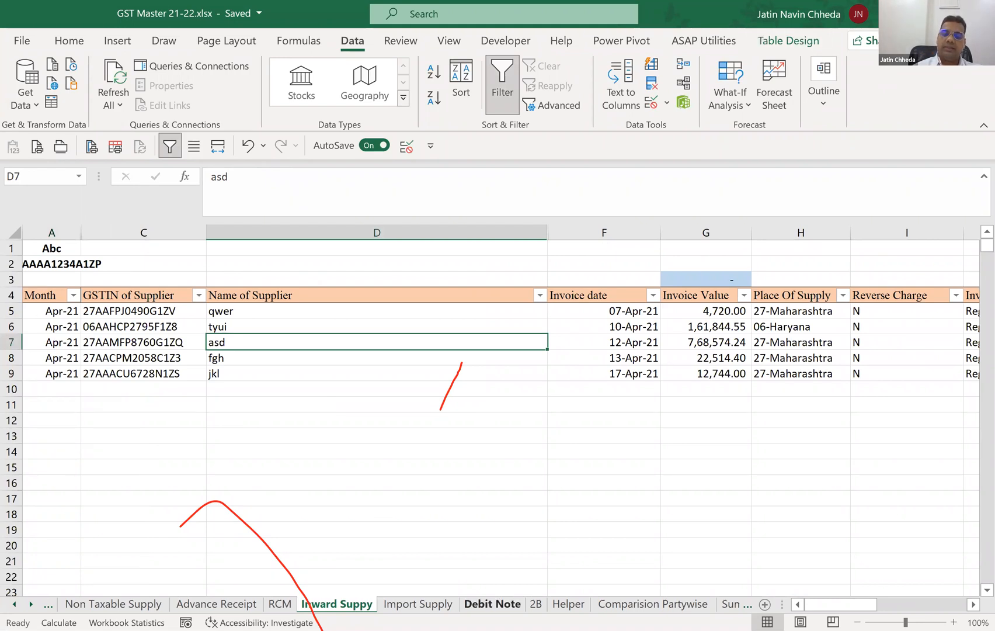
Check the supplier names in the 2B sheet and return to the Comparision Partywise sheet.
left_click(242, 306)
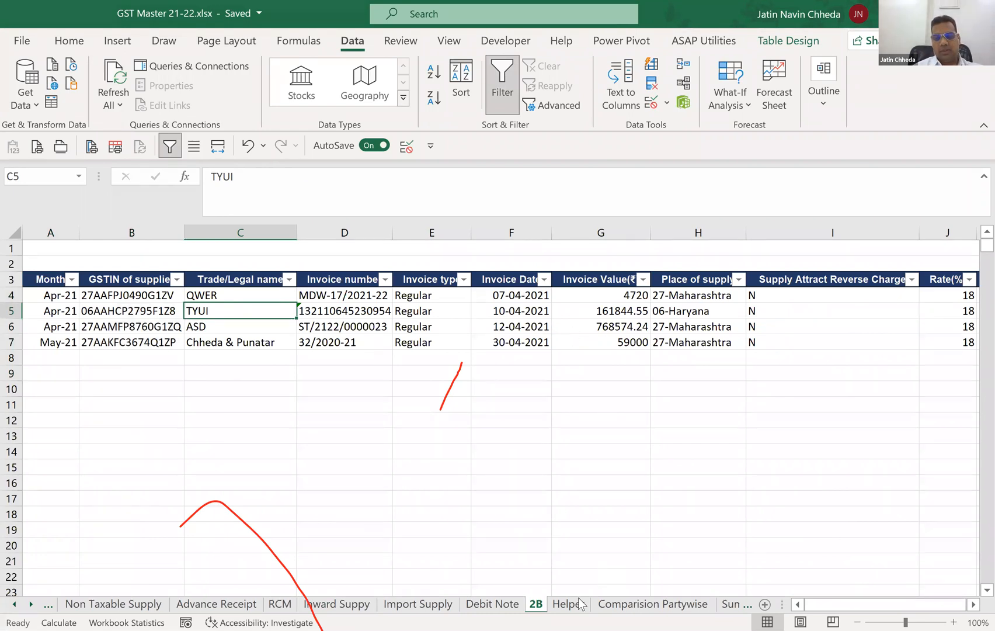
left_click(651, 604)
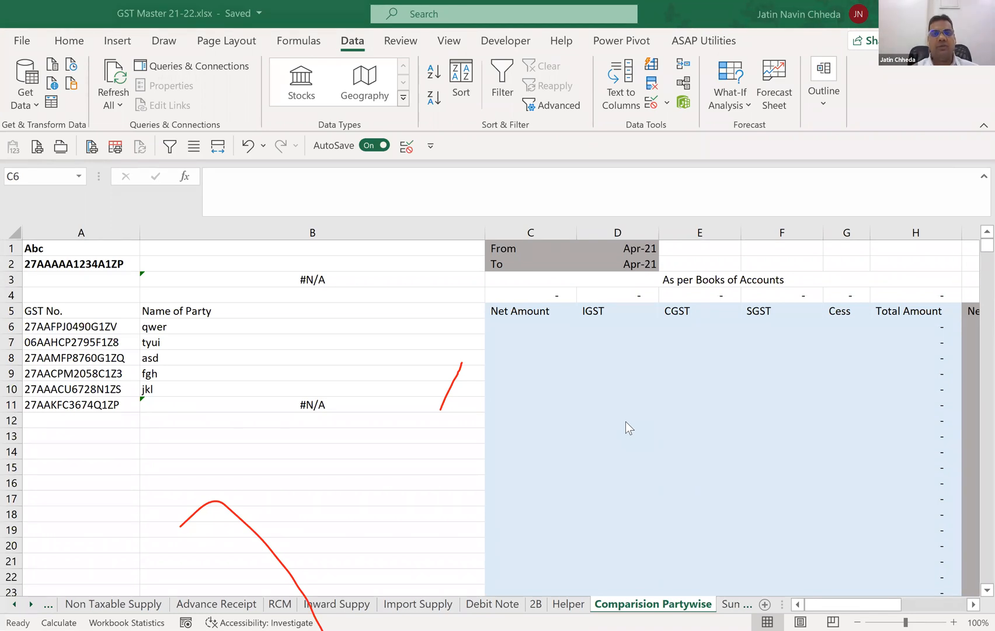
left_click(526, 327)
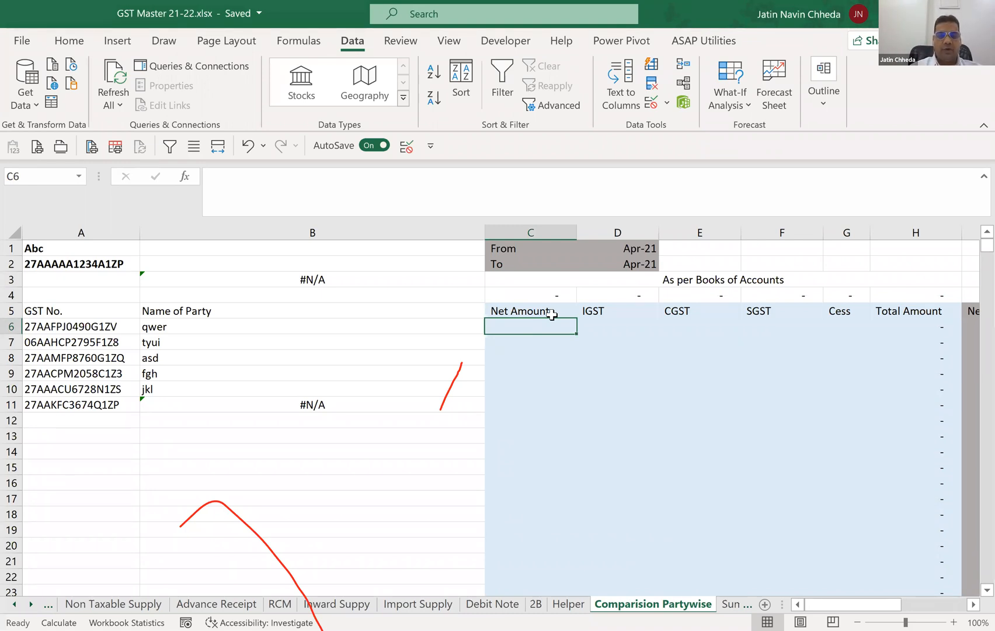
type("=")
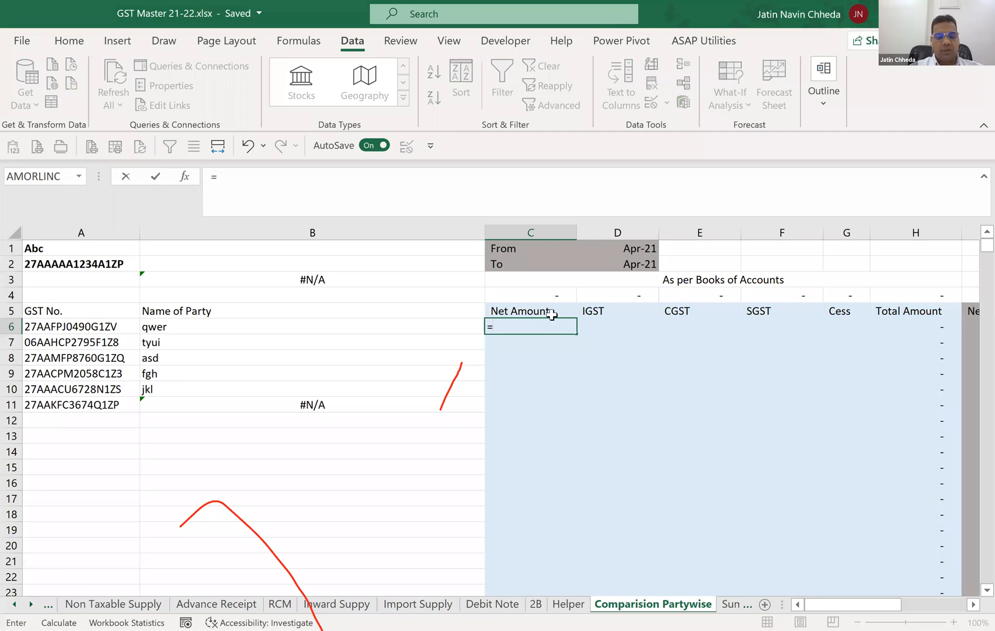
type("SUMIFS(")
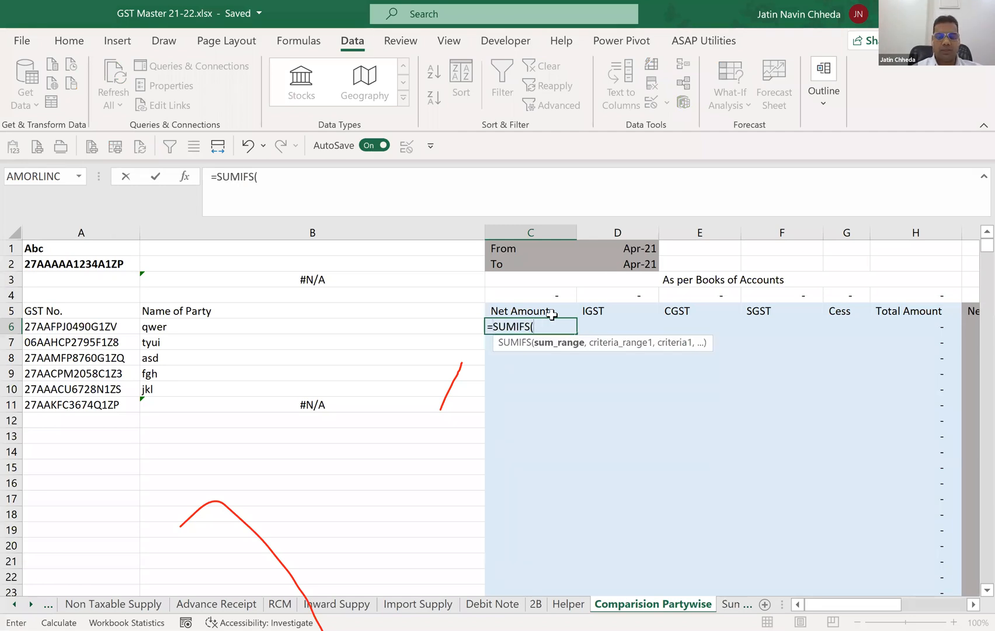
type("ITC")
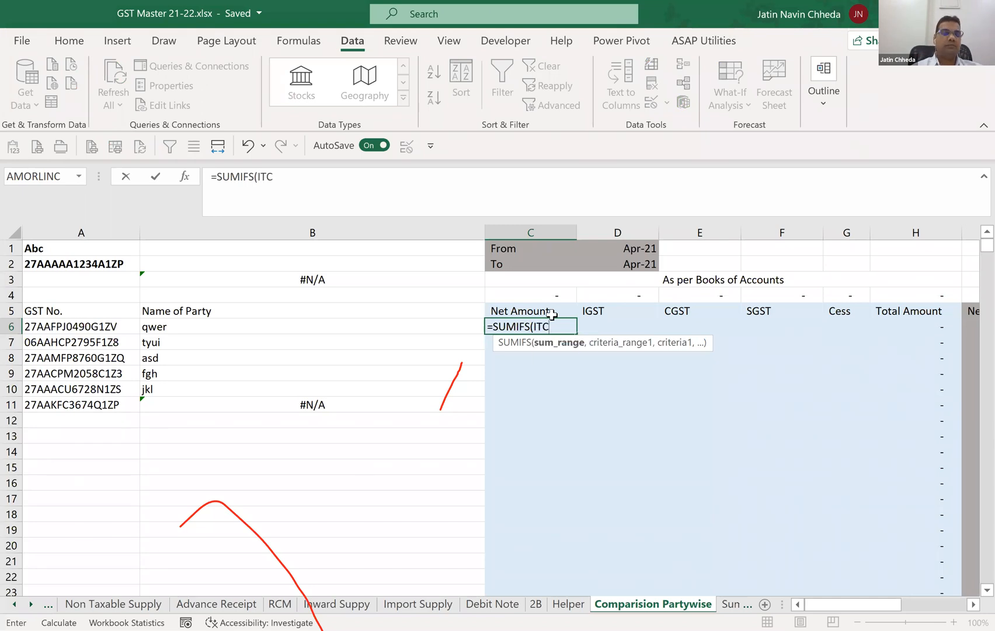
key("Escape")
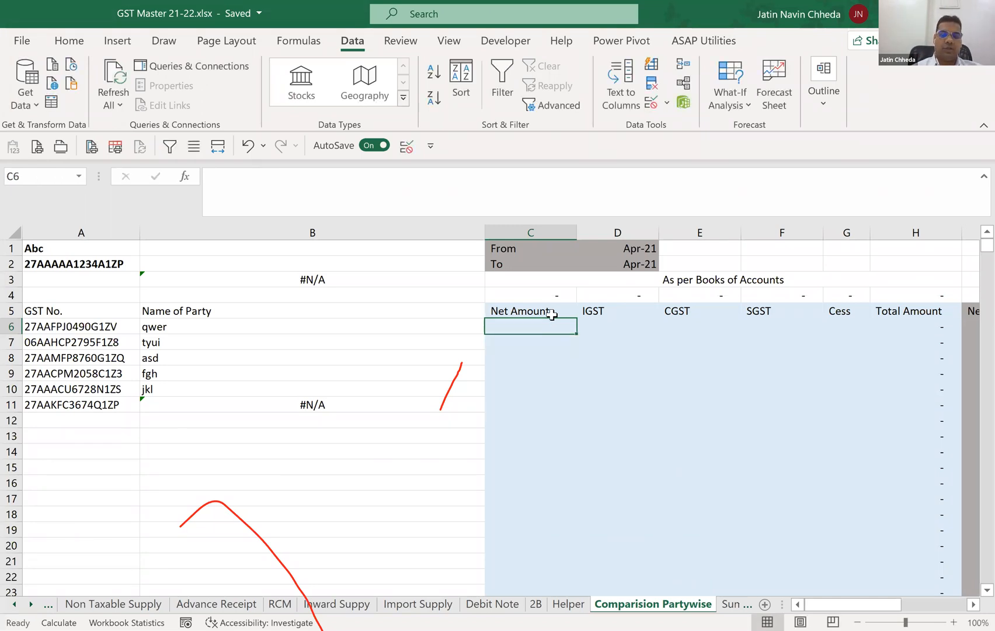
Check the table names assigned to the Inward Suppy and 2B tables, and return to the Comparision Partywise sheet.
left_click(353, 605)
left_click(788, 40)
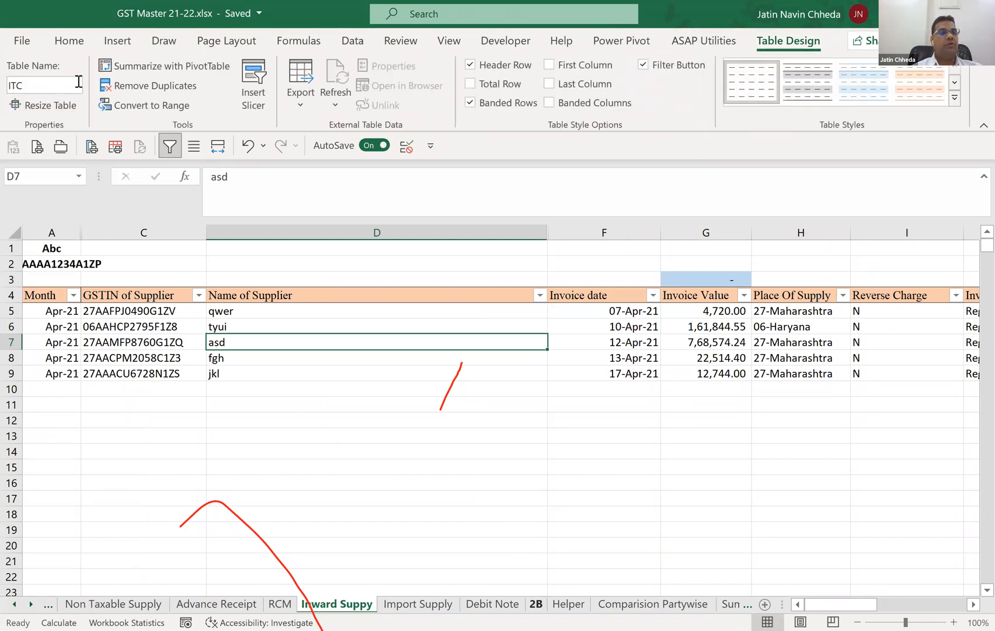
key("ctrl+Page_Down")
key("ctrl+Page_Down")
key("ctrl+Page_Down")
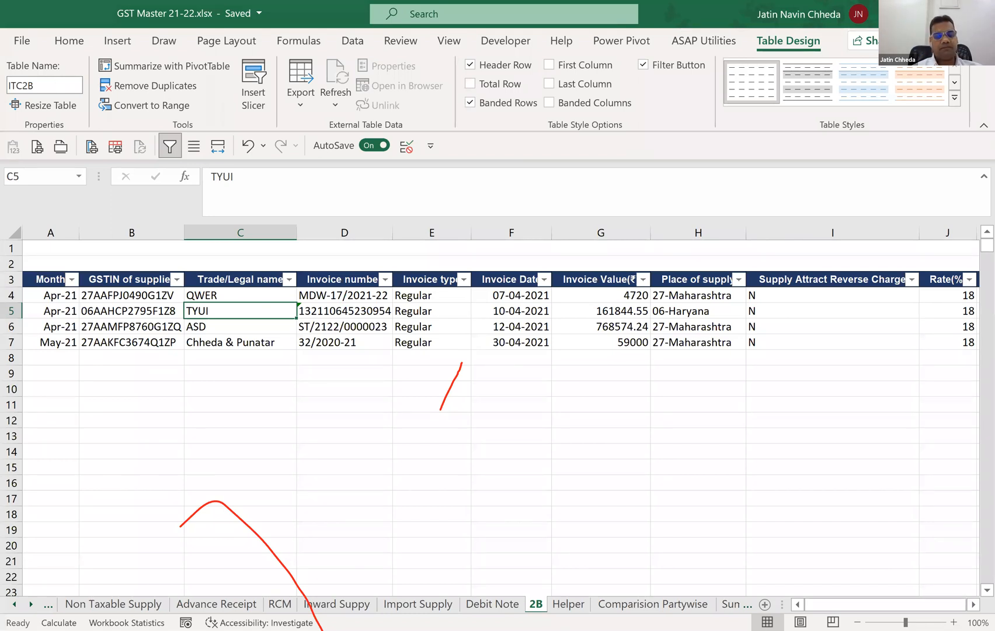
key("ctrl+Page_Down")
key("ctrl+Page_Down")
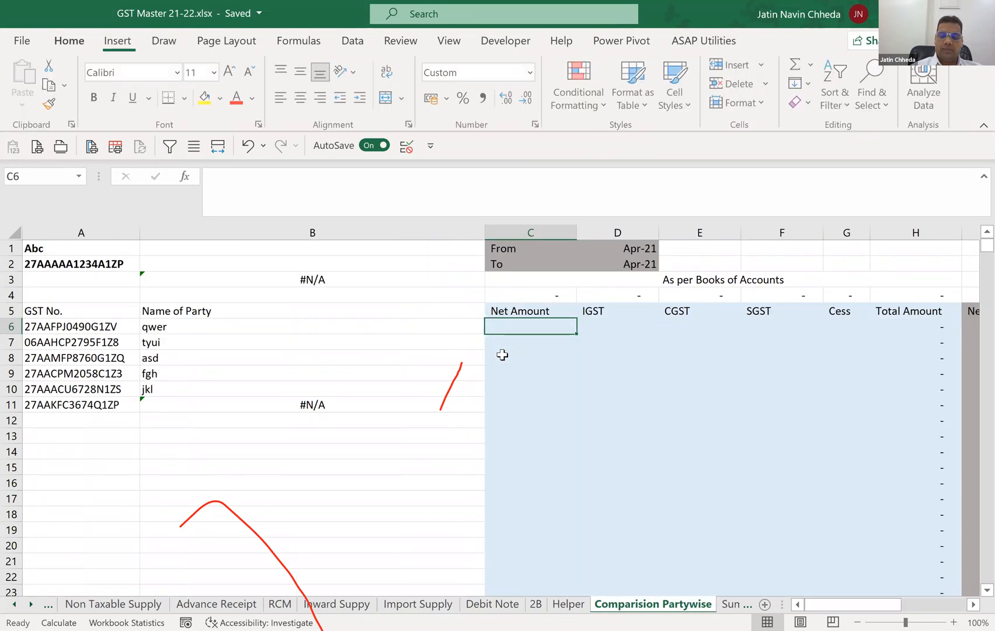
Begin a SUMIFS formula in C6 of the Comparision Partywise sheet with ITC[Taxable Value] as the sum range.
type("=")
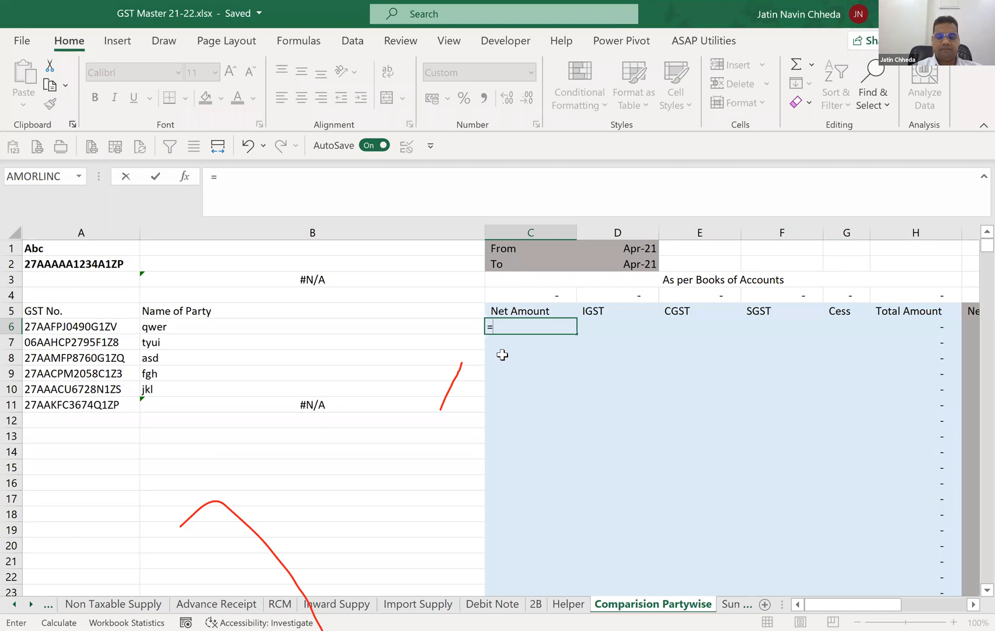
type("SUMIFS(")
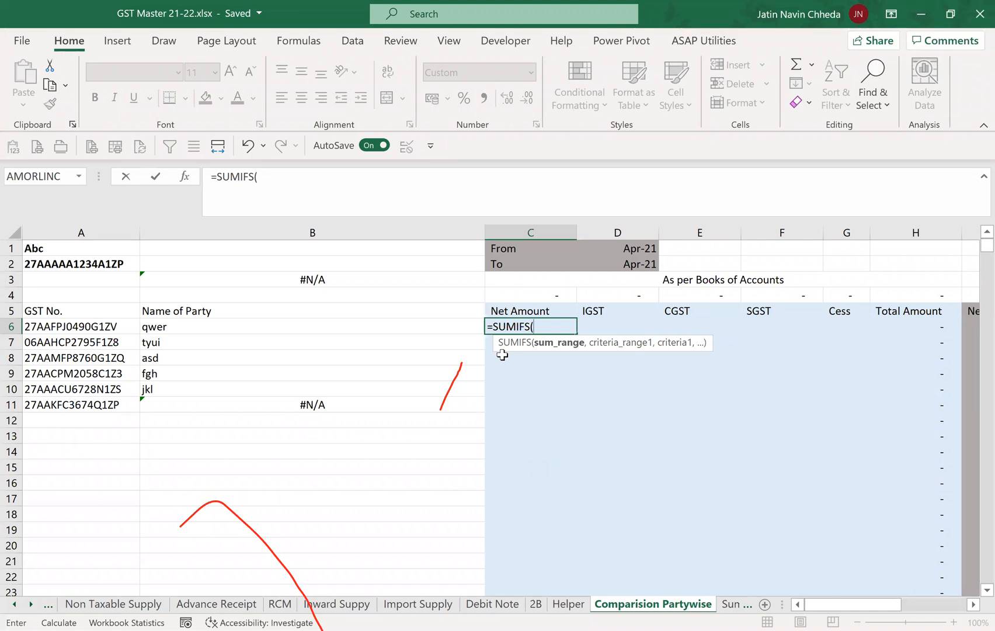
type("ITC")
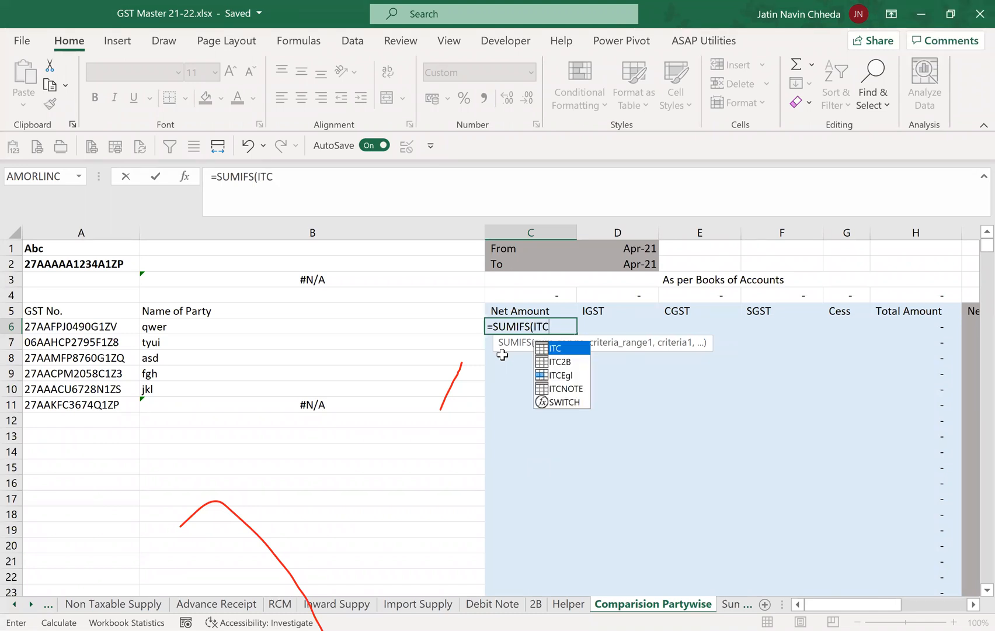
type("[")
key("Down")
key("Down")
key("Down")
key("Down")
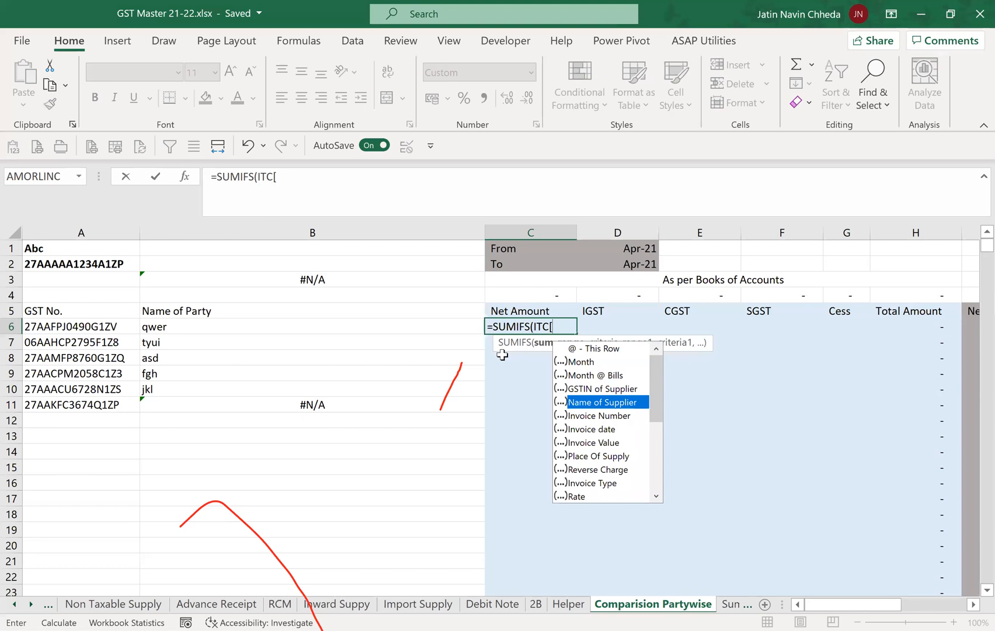
type("in")
key("Down")
key("Down")
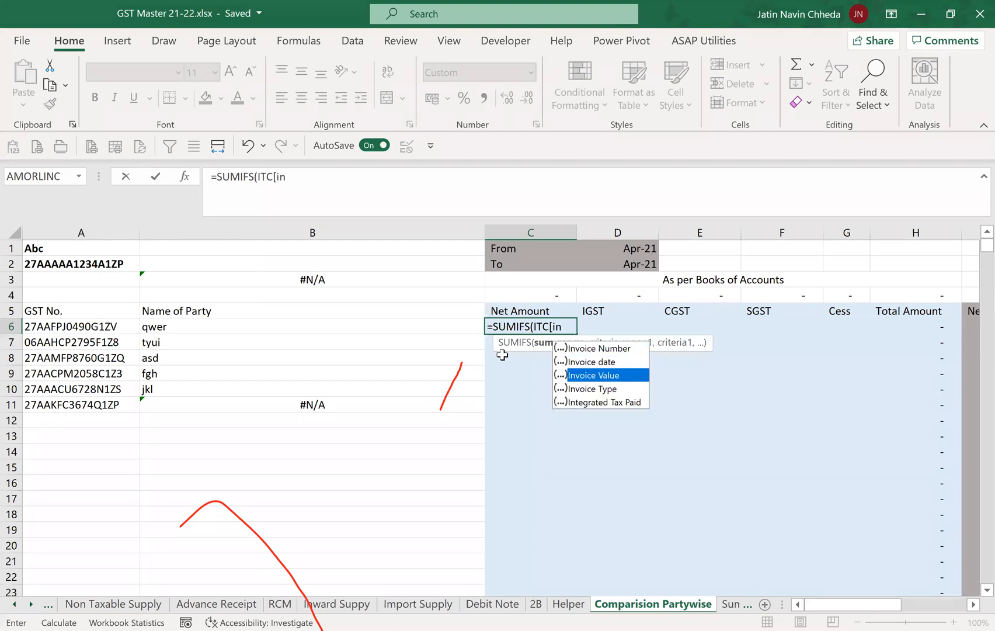
key("BackSpace")
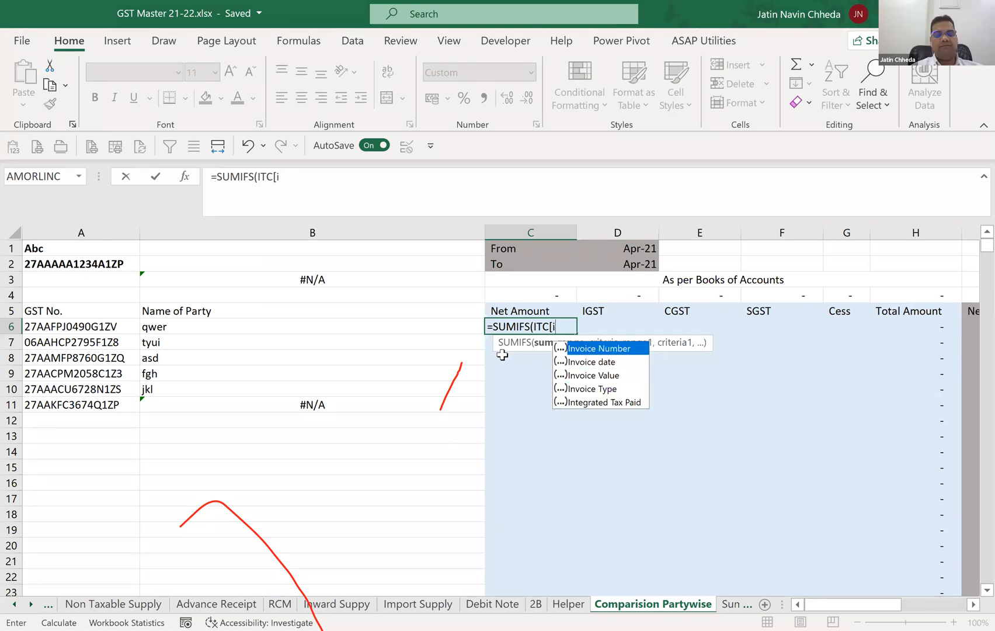
key("BackSpace")
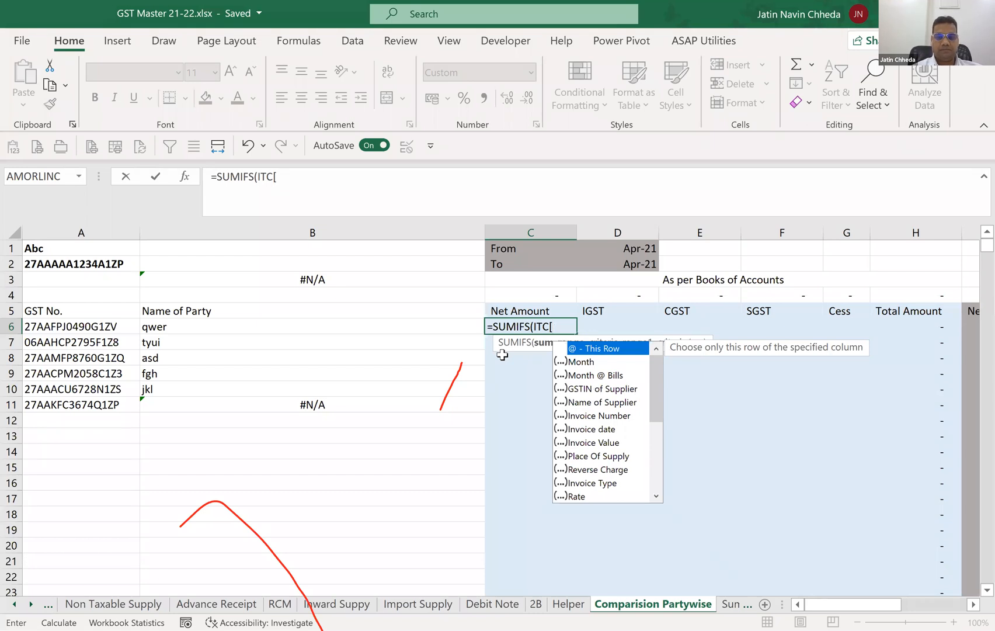
type("t")
key("Tab")
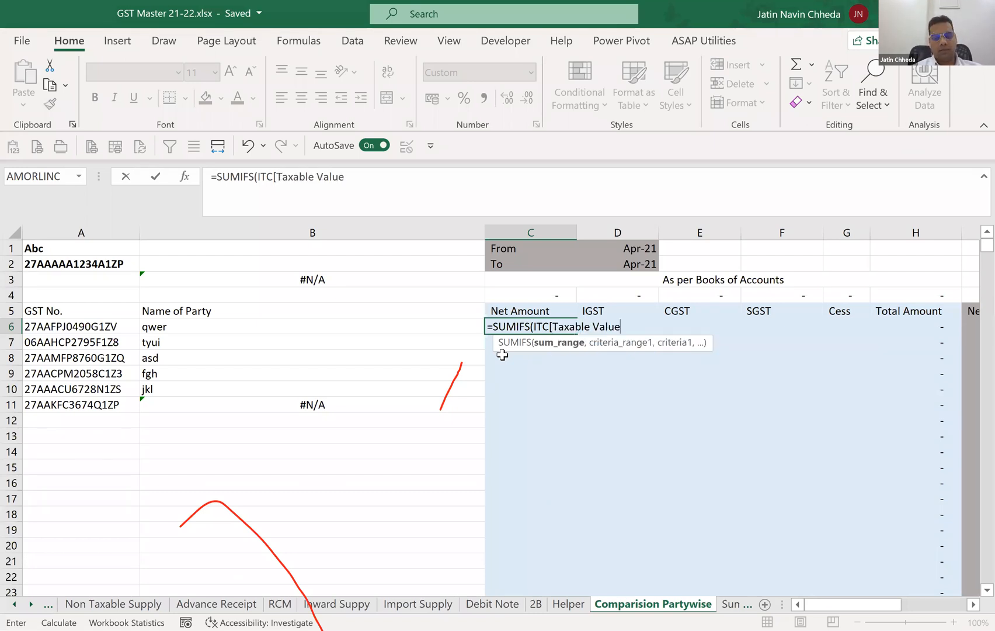
type("]")
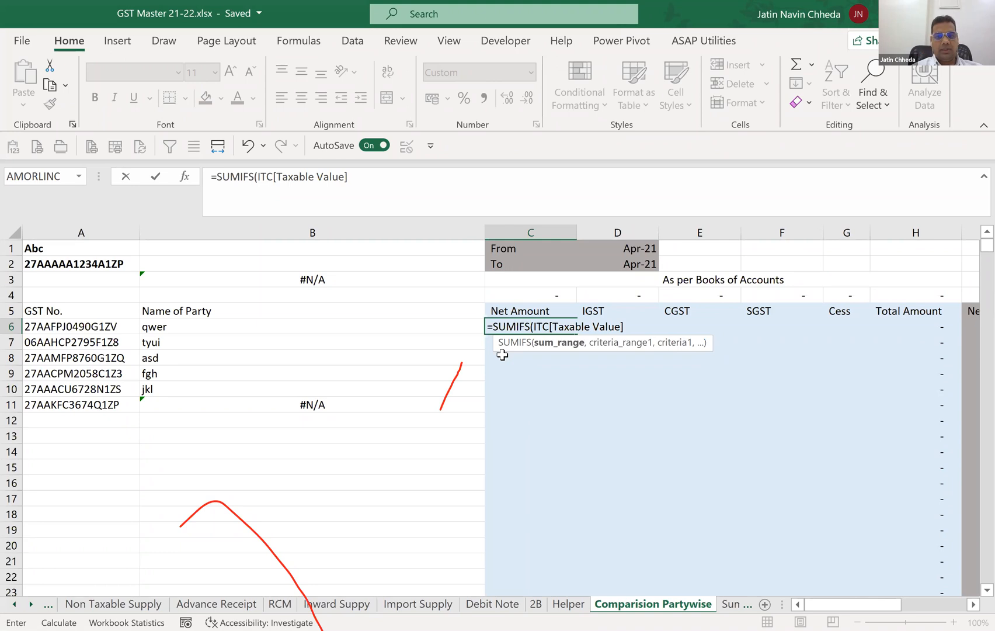
type(",")
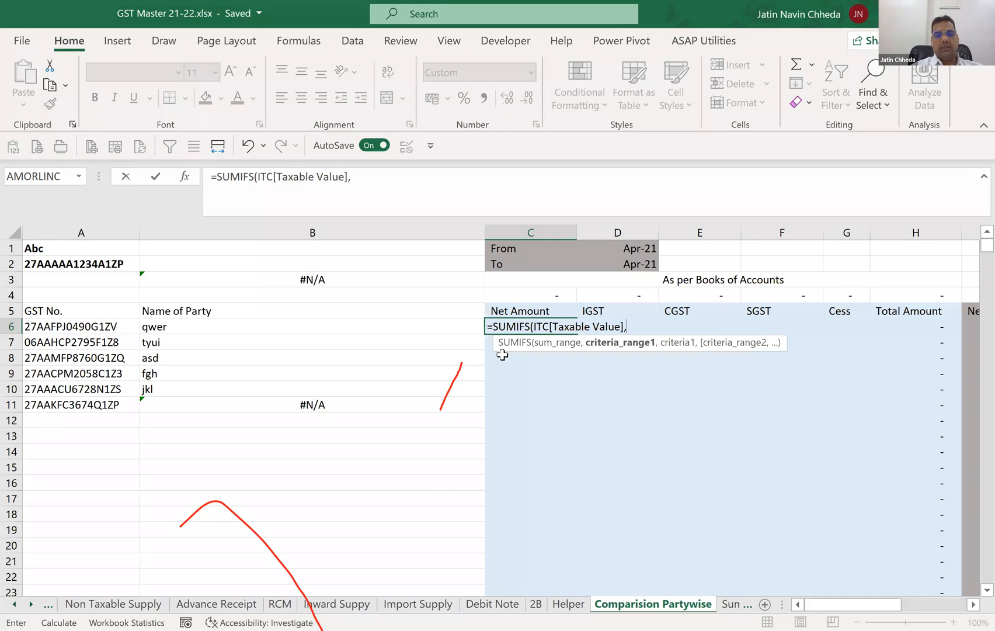
Add the first SUMIFS criterion in C6, matching ITC[GSTIN of Supplier] to the party's GST number in $A6.
type("ITC")
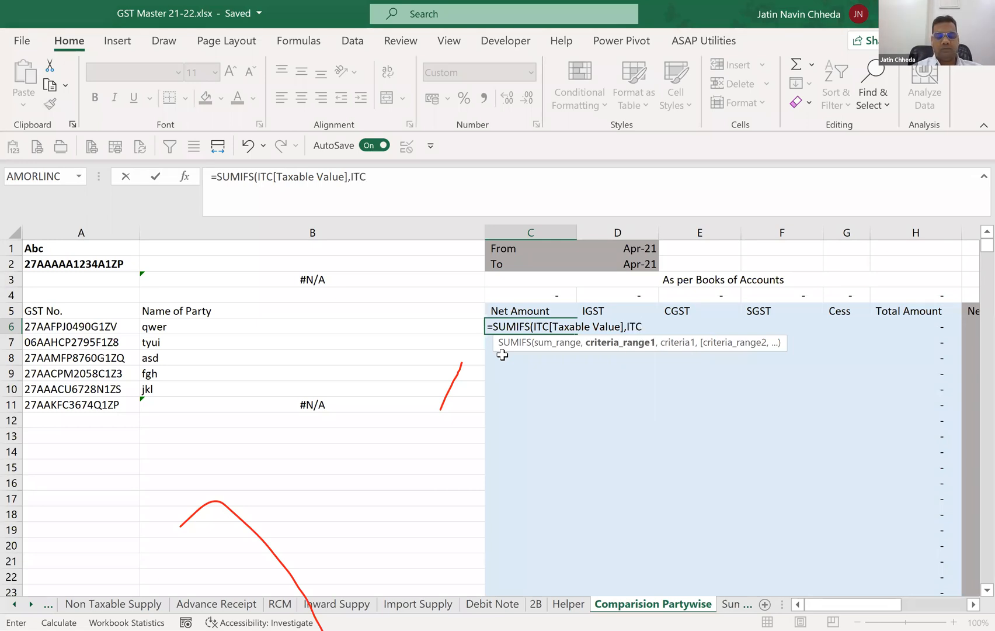
type("[GSTIN of Supplier")
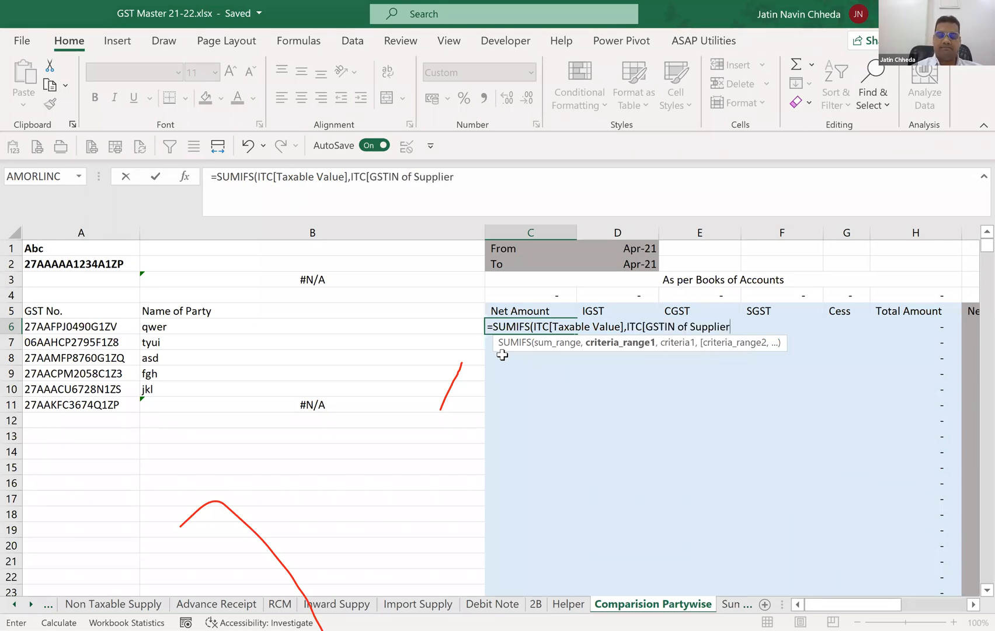
type("],")
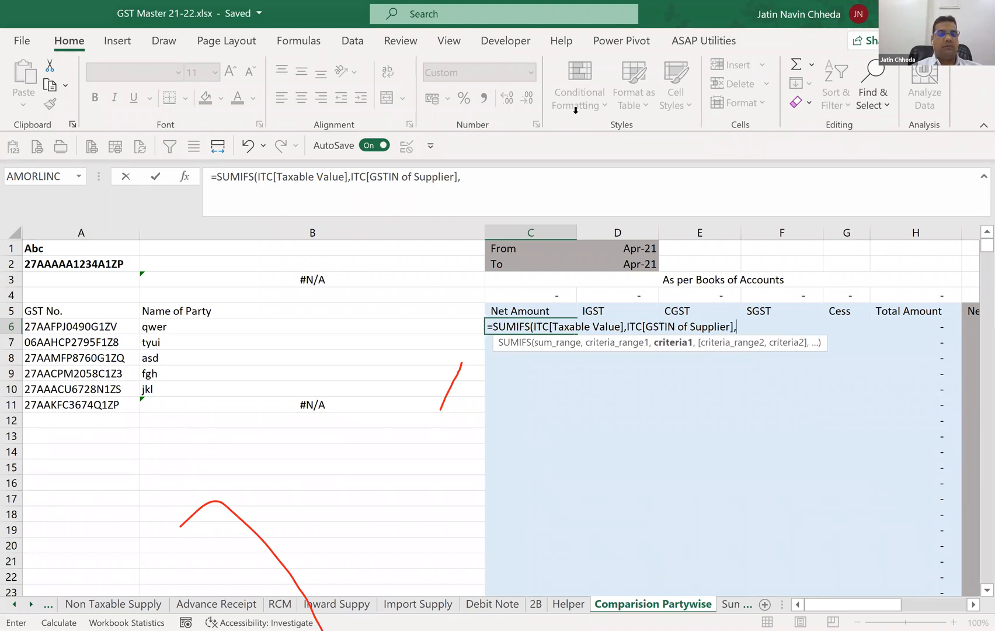
left_click(87, 329)
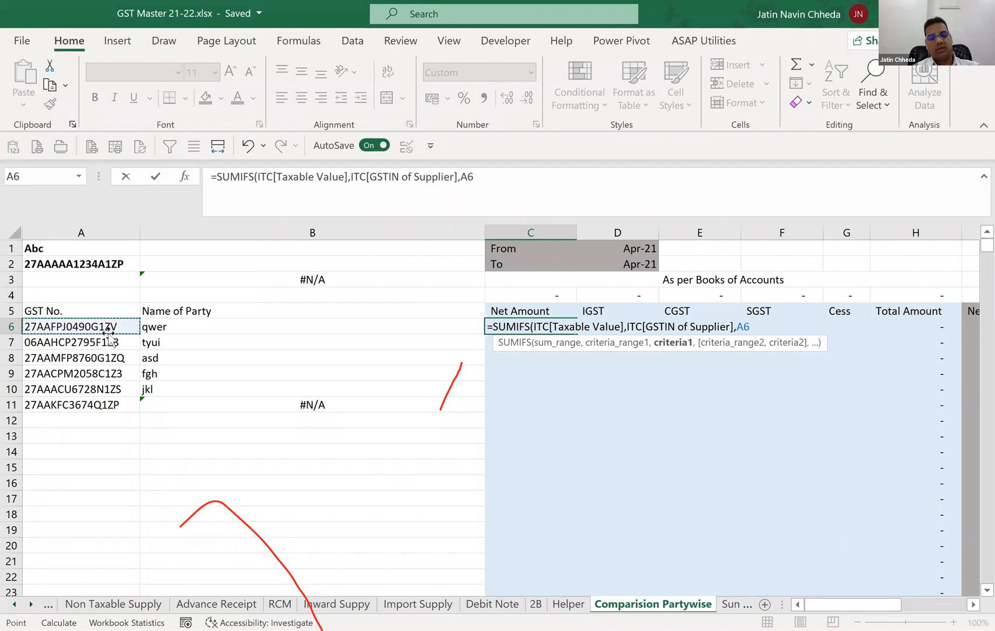
key("F4")
key("F4")
key("F4")
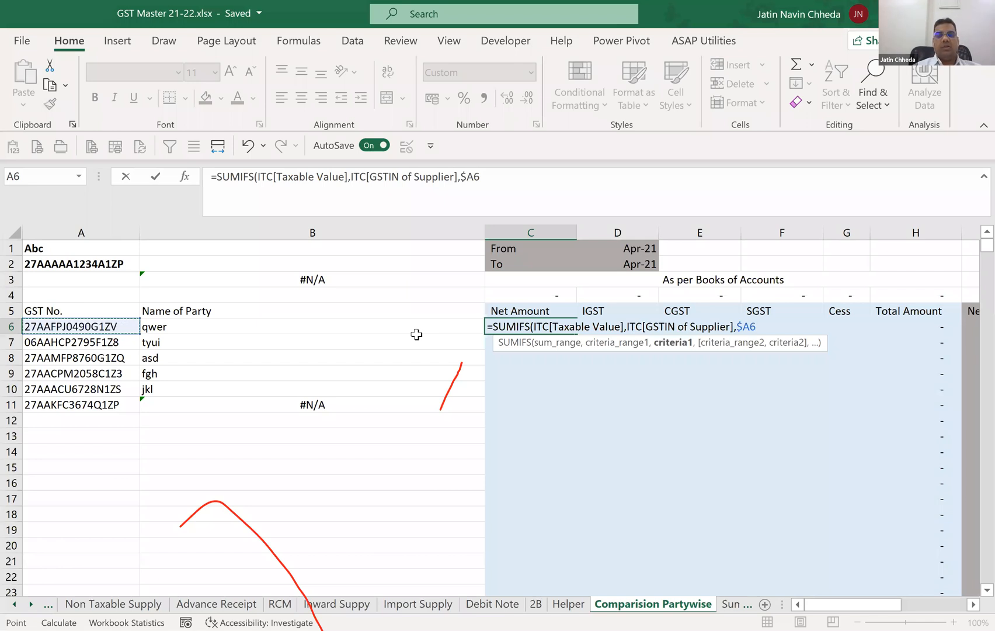
Add the second SUMIFS criterion in C6 as ITC[Month],">="&$D$1 so months start from the From date.
type(",")
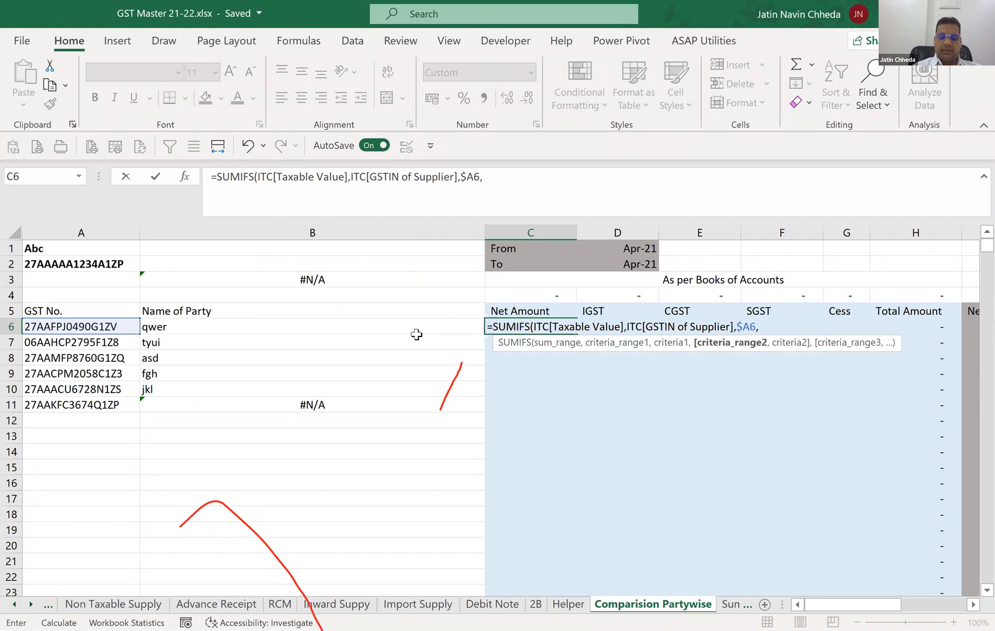
type("ITC{")
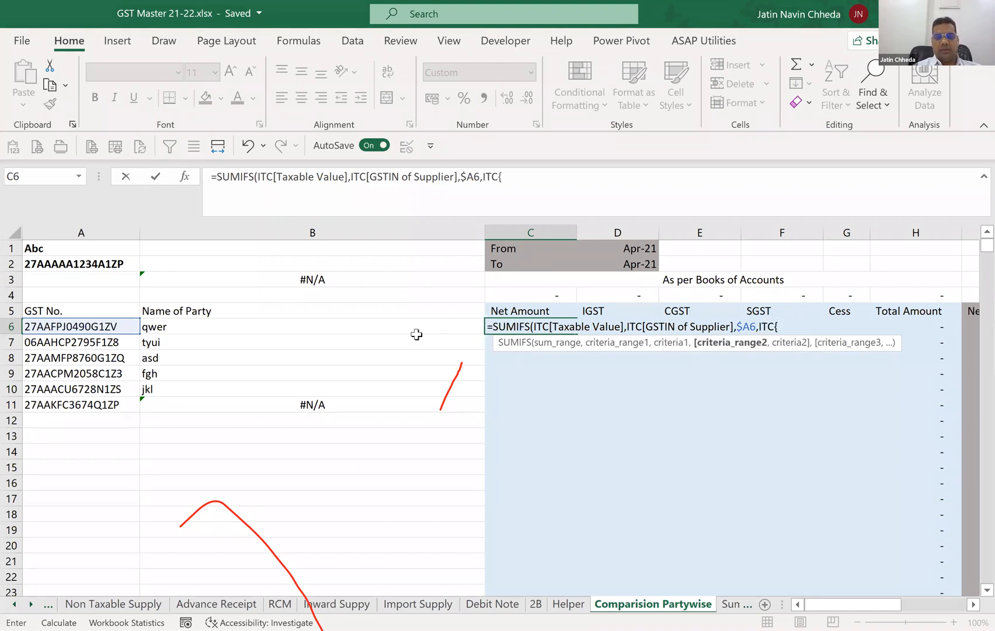
key("BackSpace")
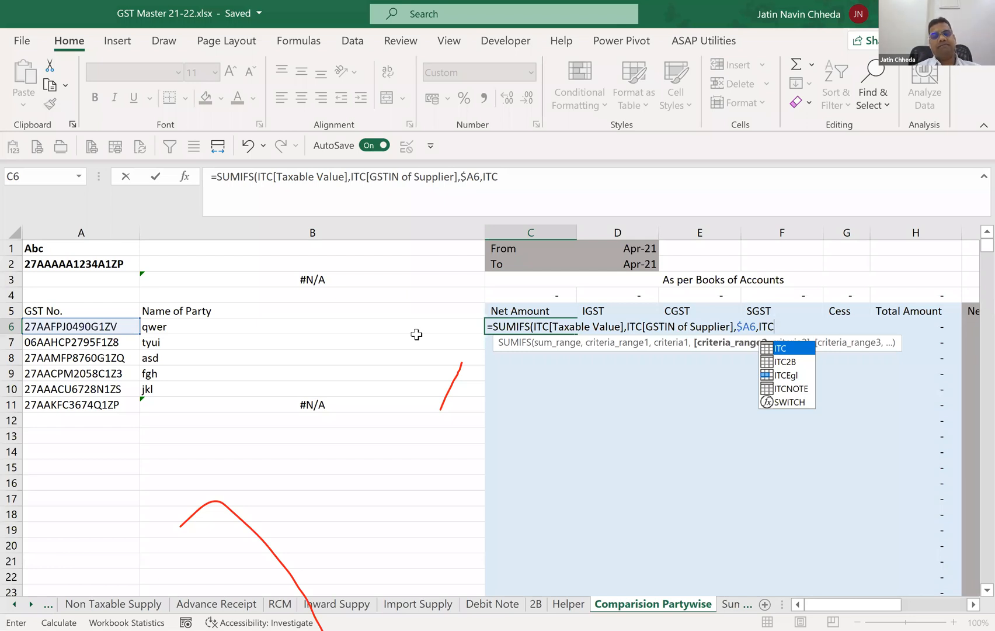
type("[Month],\"")
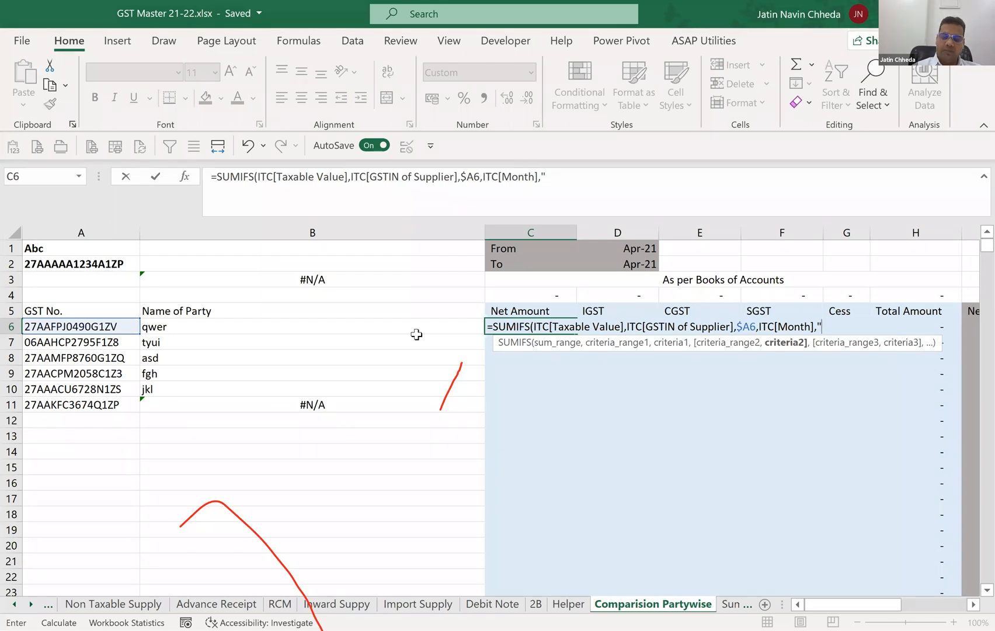
type(">")
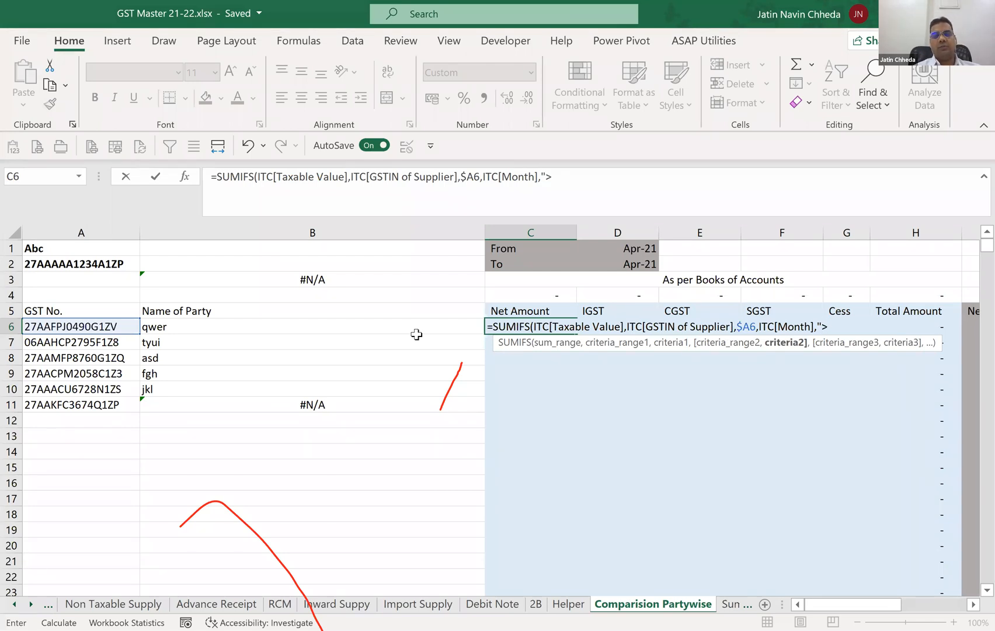
type("=\"&")
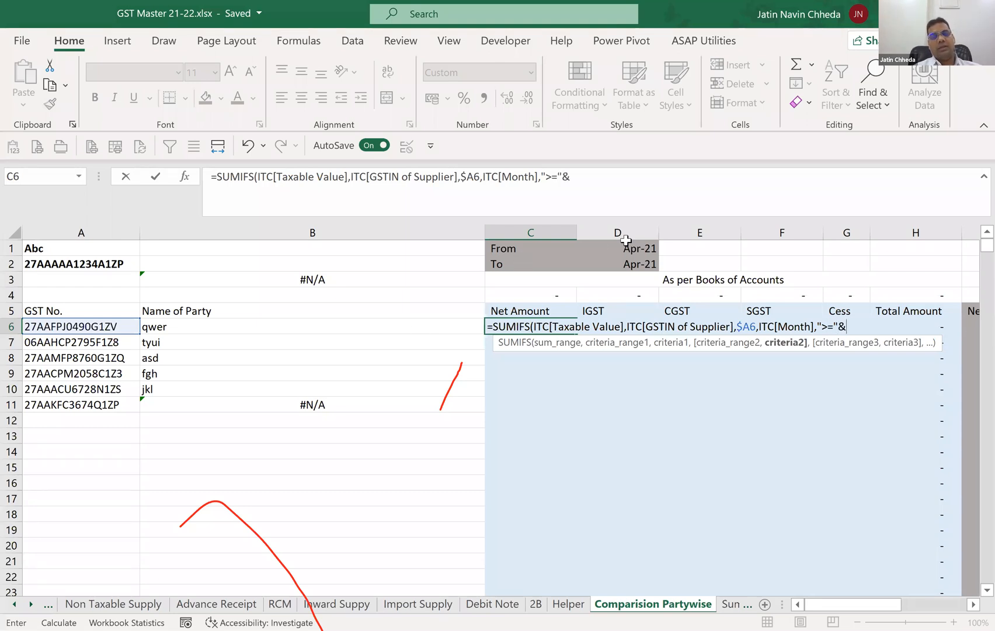
left_click(626, 247)
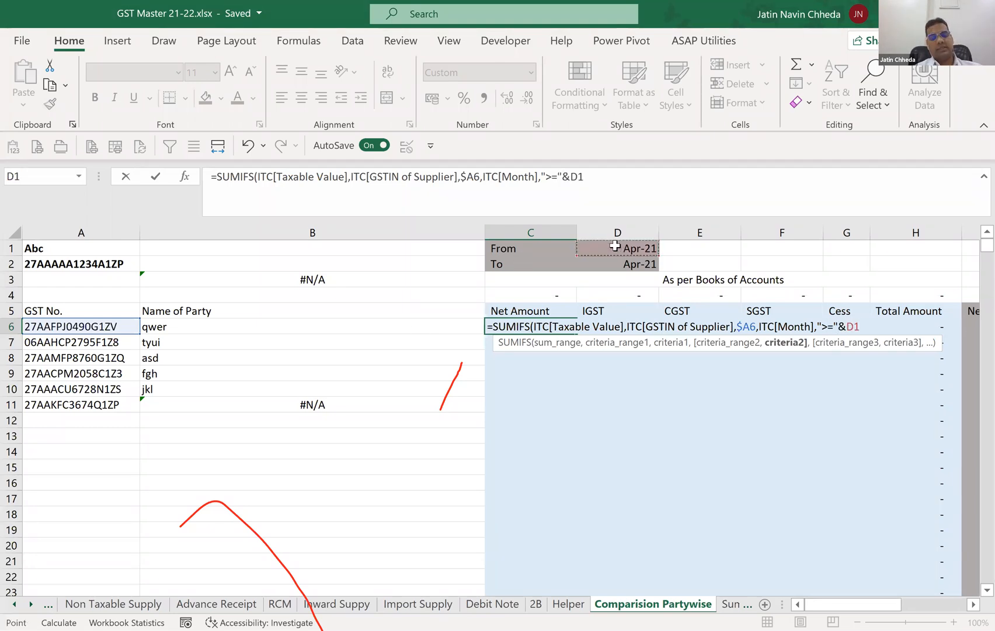
key("F4")
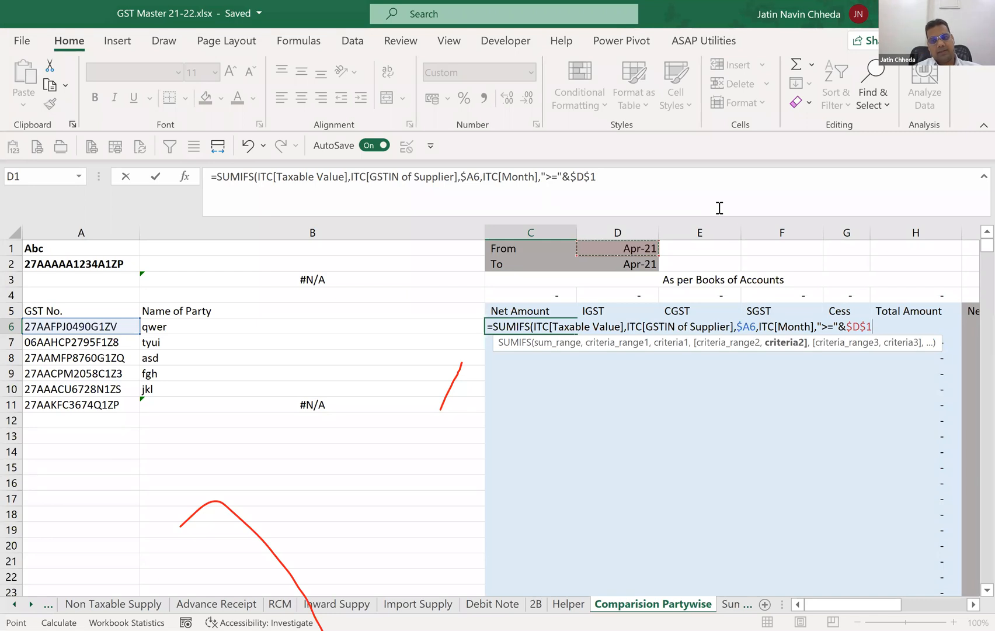
Add the third SUMIFS criterion in C6 as ITC[Month],"<="&$D$2 so months end at the To date, and complete the formula.
type(",")
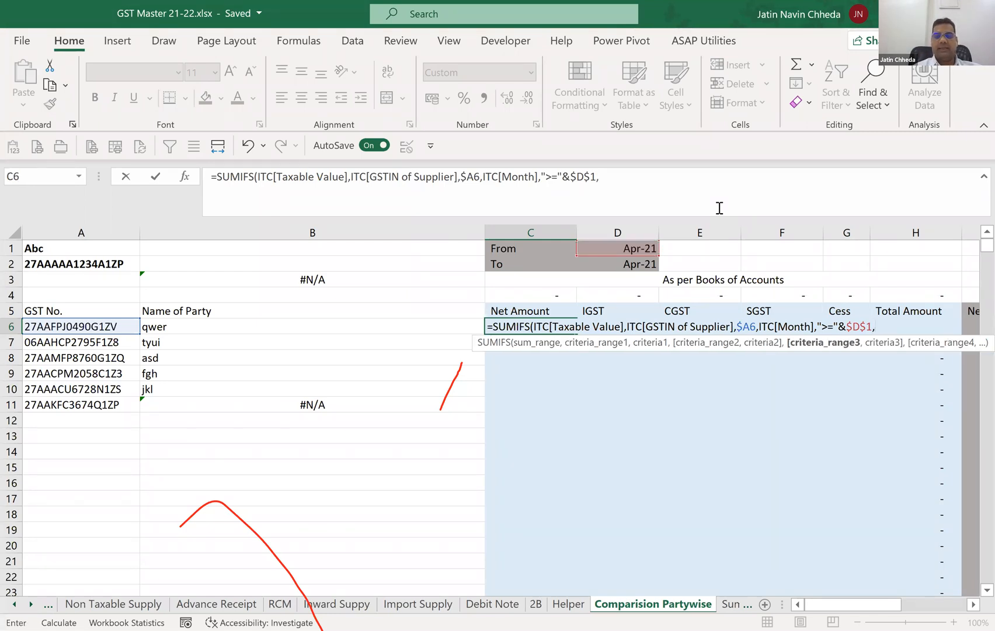
type("ITC[")
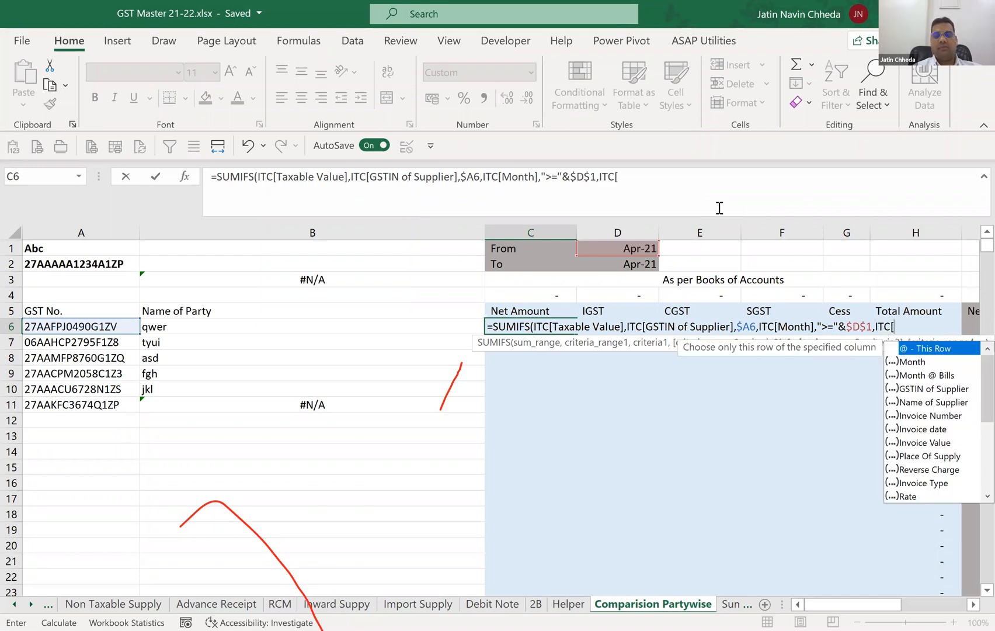
type("Month]")
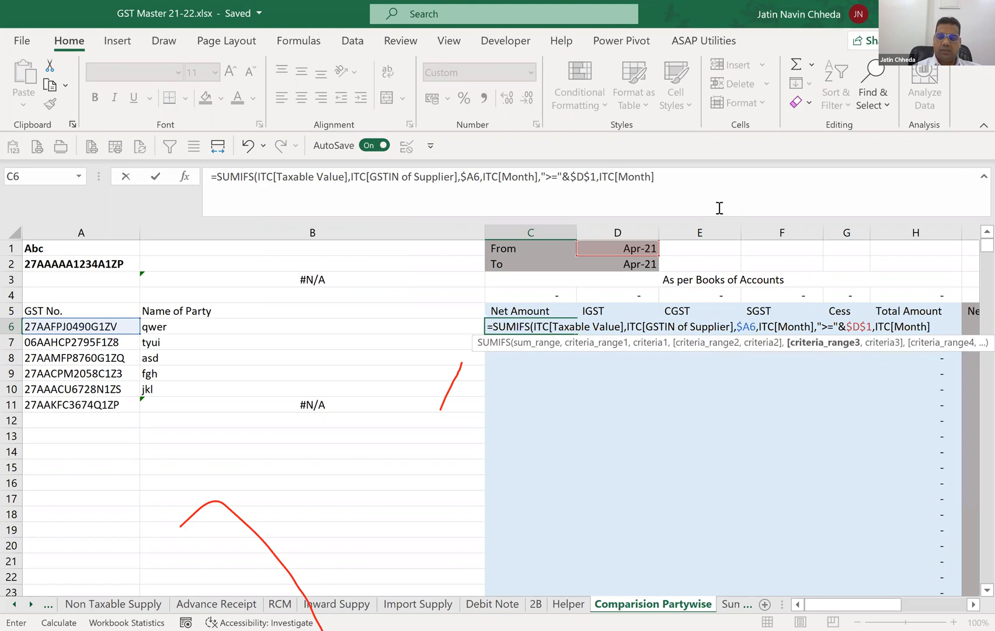
type(",")
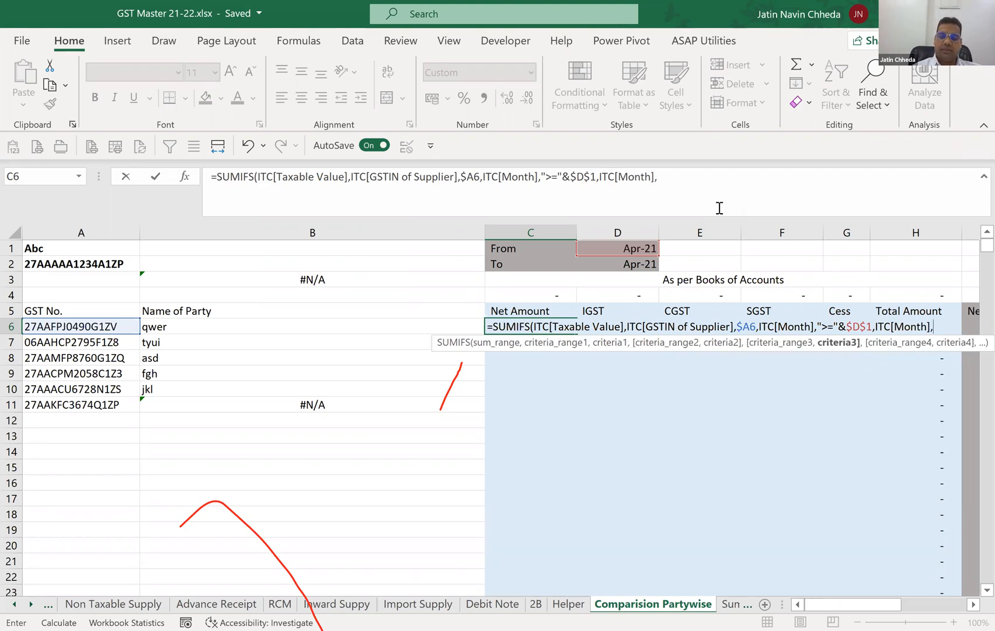
type("\"<=")
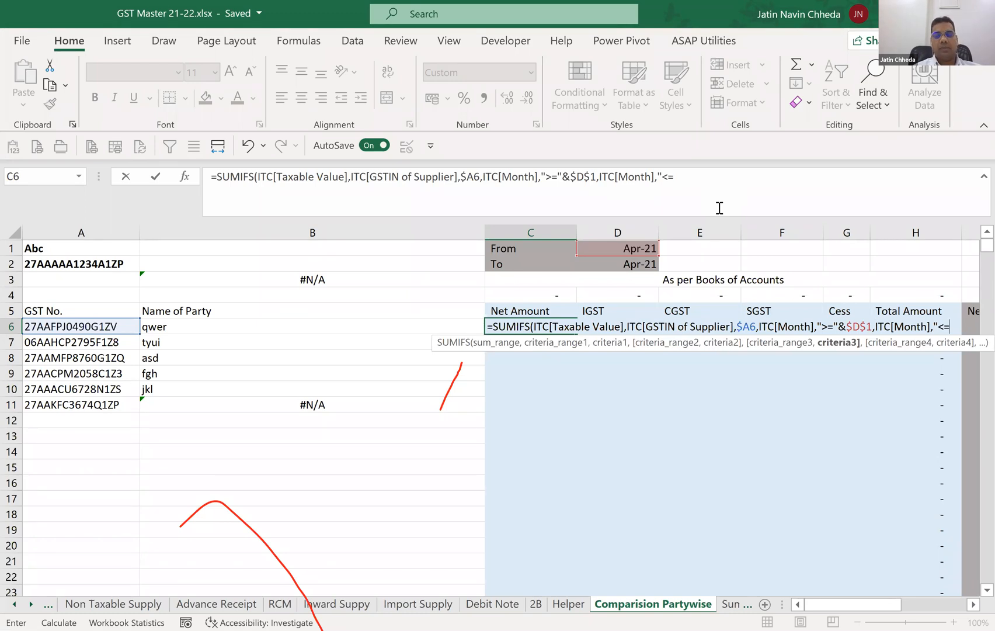
type("\"&")
left_click(630, 271)
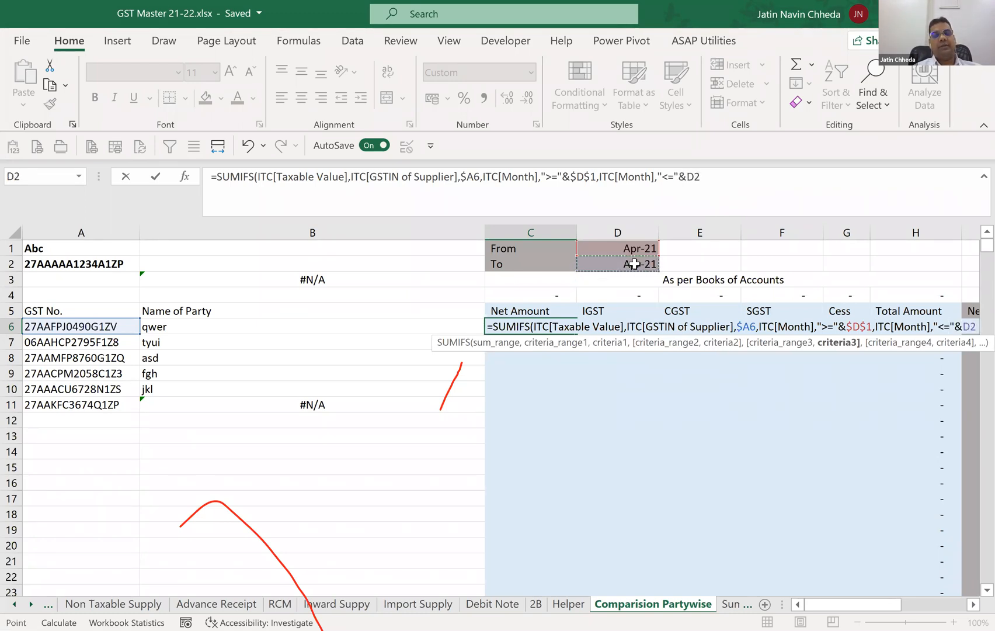
key("F4")
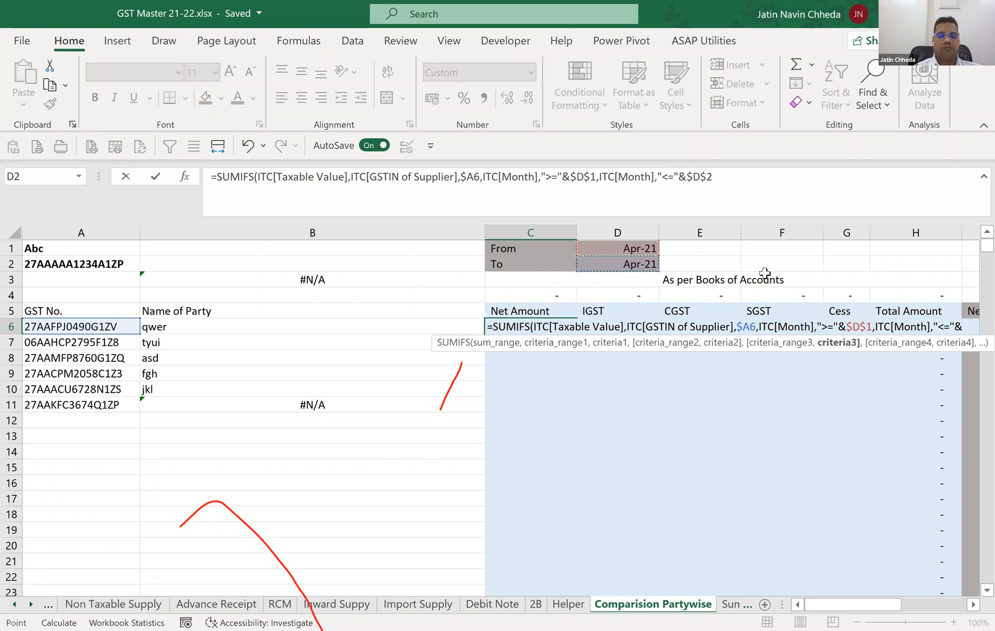
type(")")
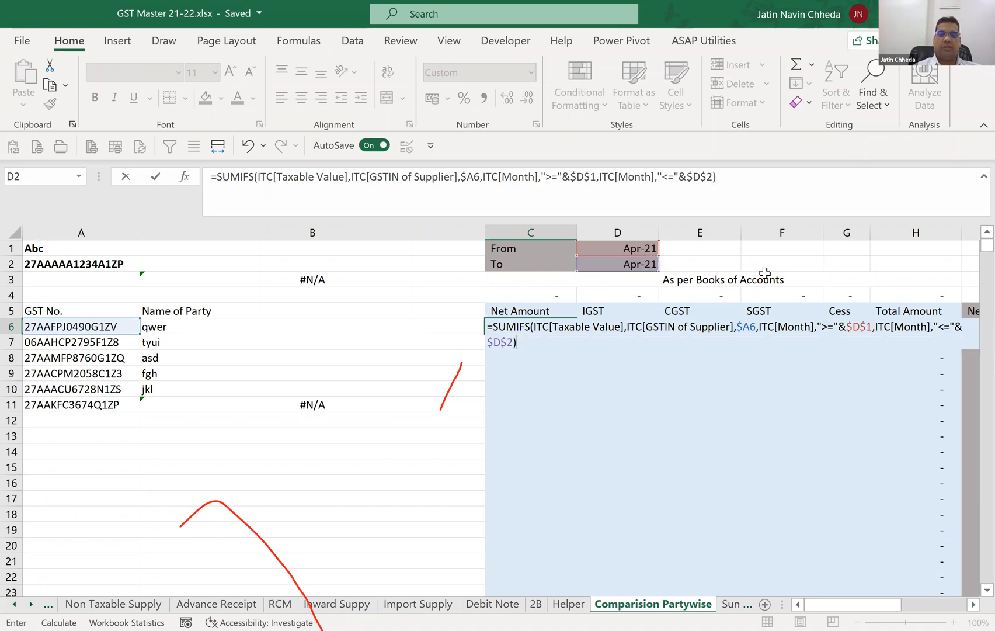
key("Return")
Clear the FORMULATEXT formula from cell B3 above the party names.
key("Up")
key("Up")
key("Up")
key("Up")
key("Left")
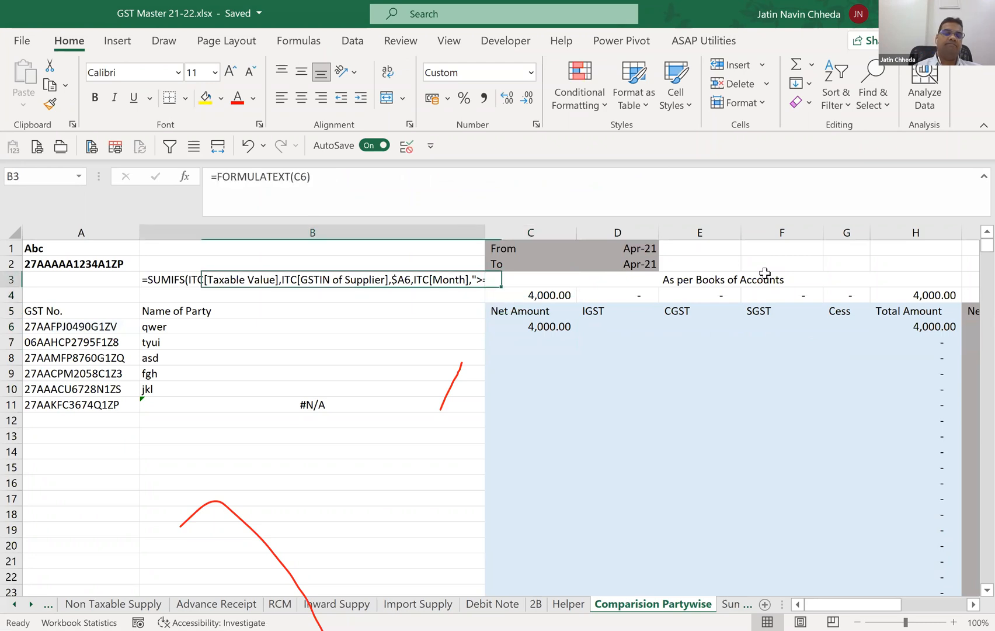
key("Delete")
Copy the SUMIFS formula text from C6, keeping its references unchanged, into the IGST cell D6.
key("Down")
key("Down")
key("Down")
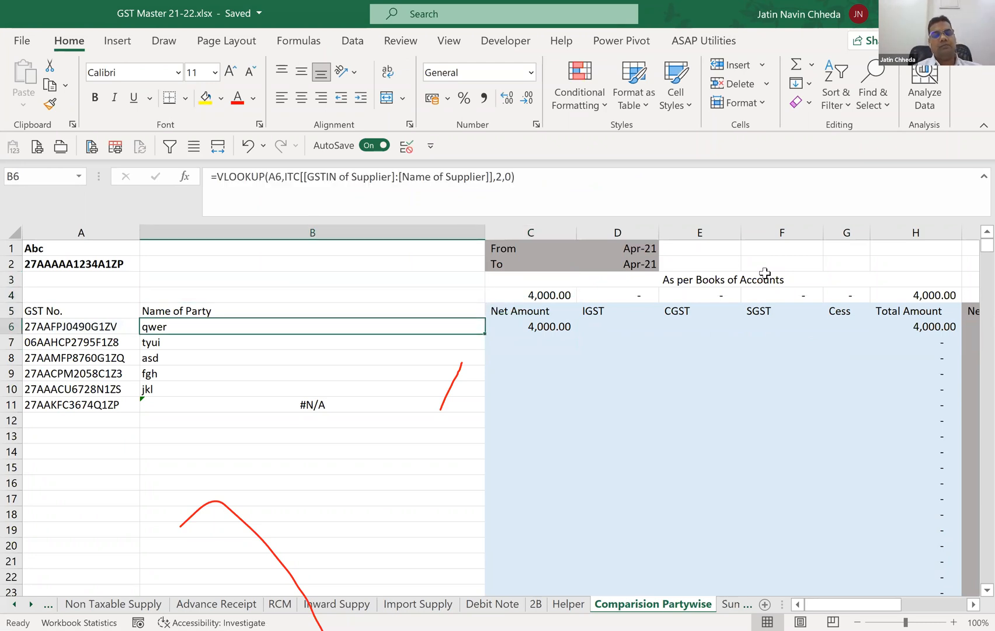
key("Right")
key("F2")
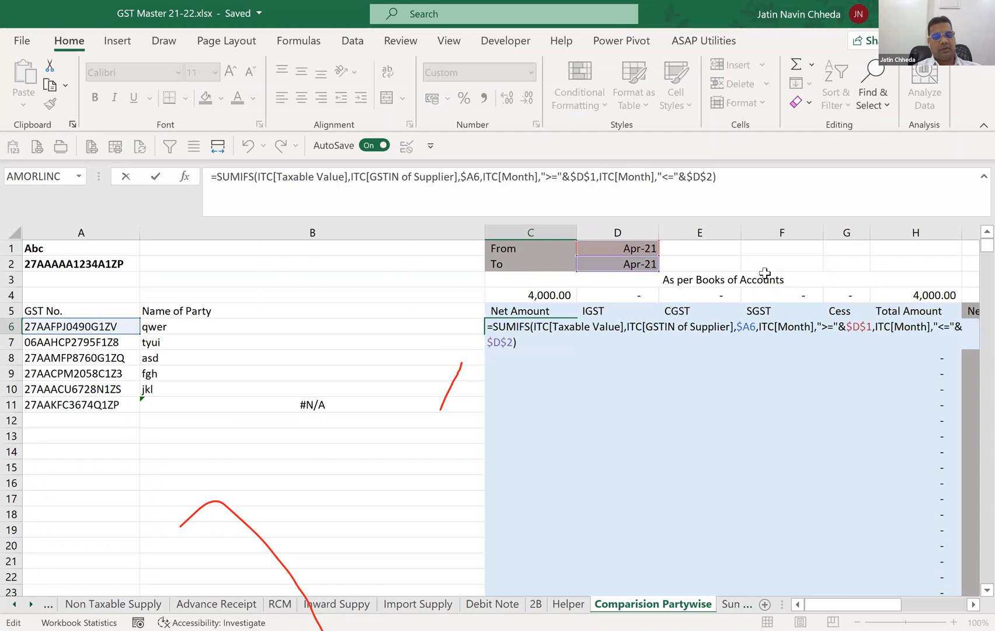
key("Escape")
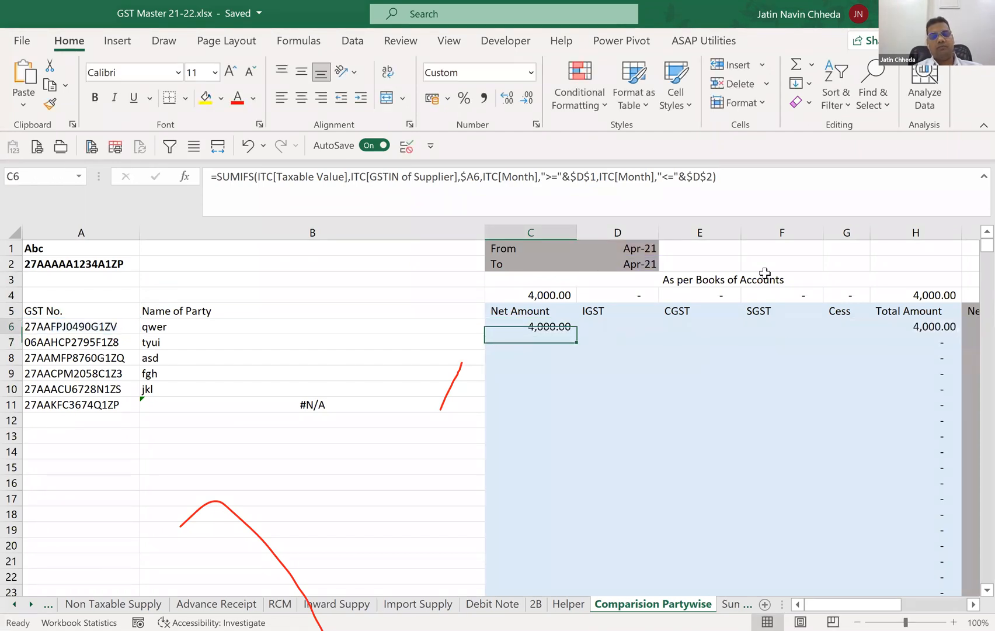
key("Right")
key("F2")
key("ctrl+v")
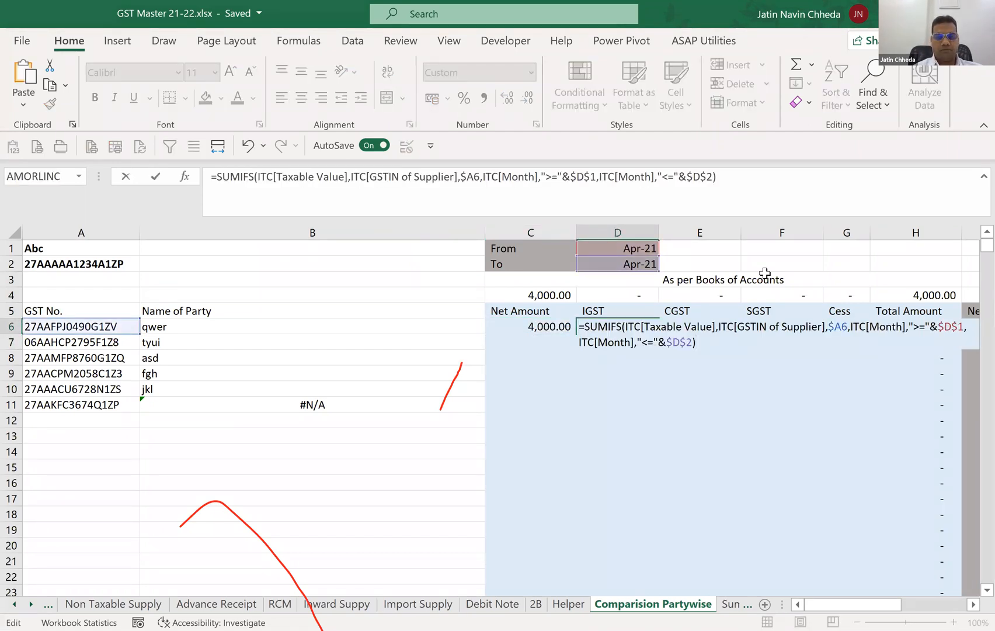
Change the sum range of the D6 formula to ITC[Integrated Tax Paid].
key("Up")
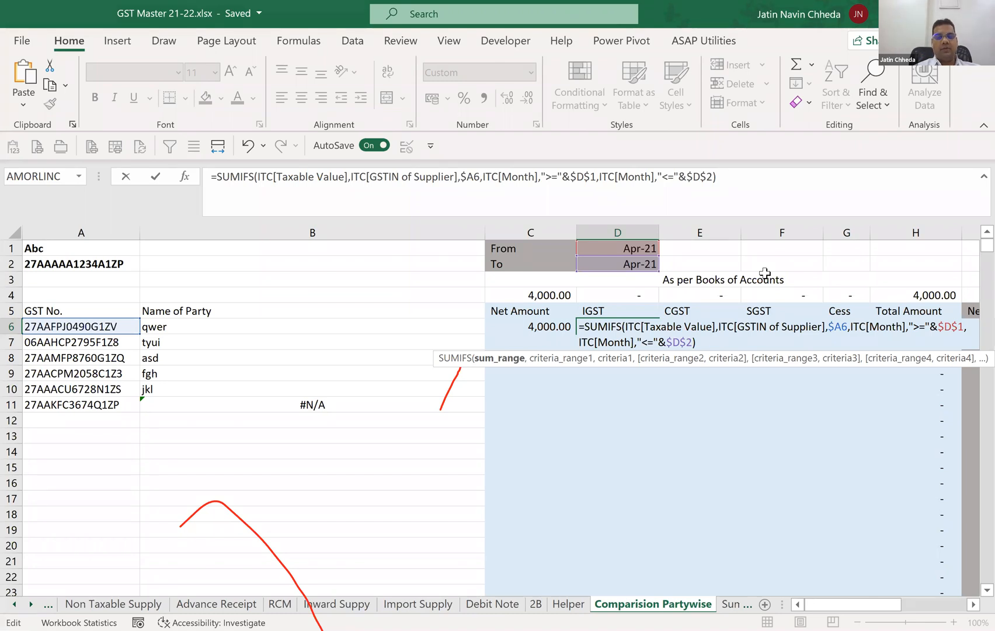
key("ctrl+shift+Right")
key("ctrl+shift+Right")
type("I")
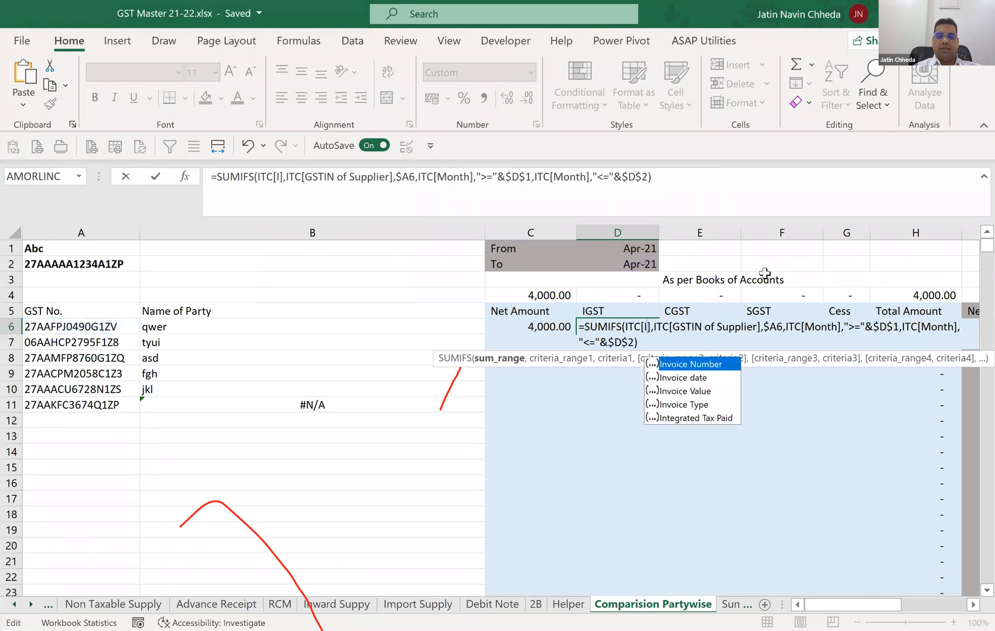
key("Down")
key("Down")
key("Down")
key("Down")
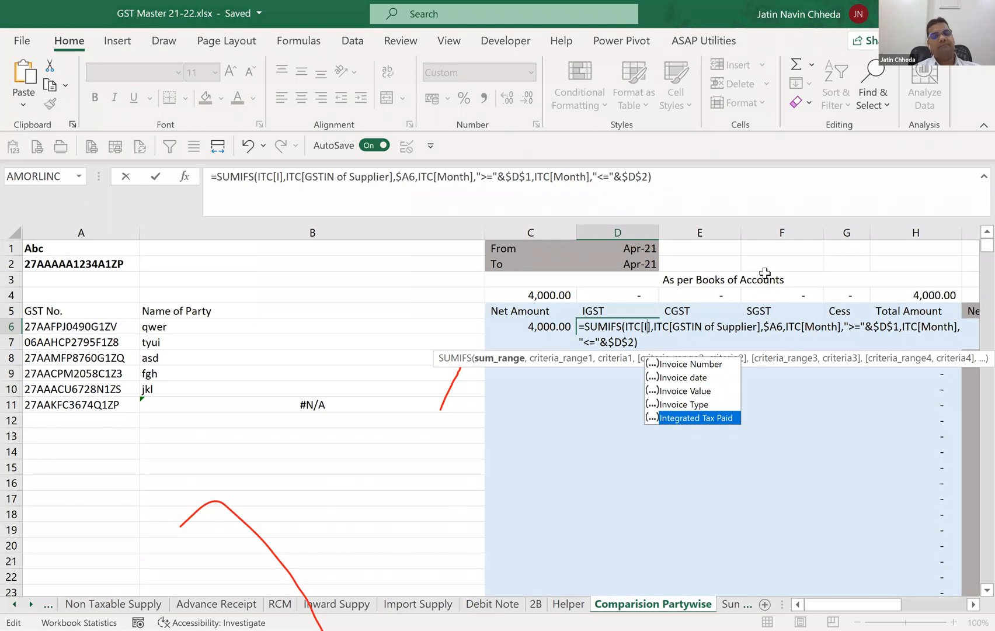
key("Tab")
key("Return")
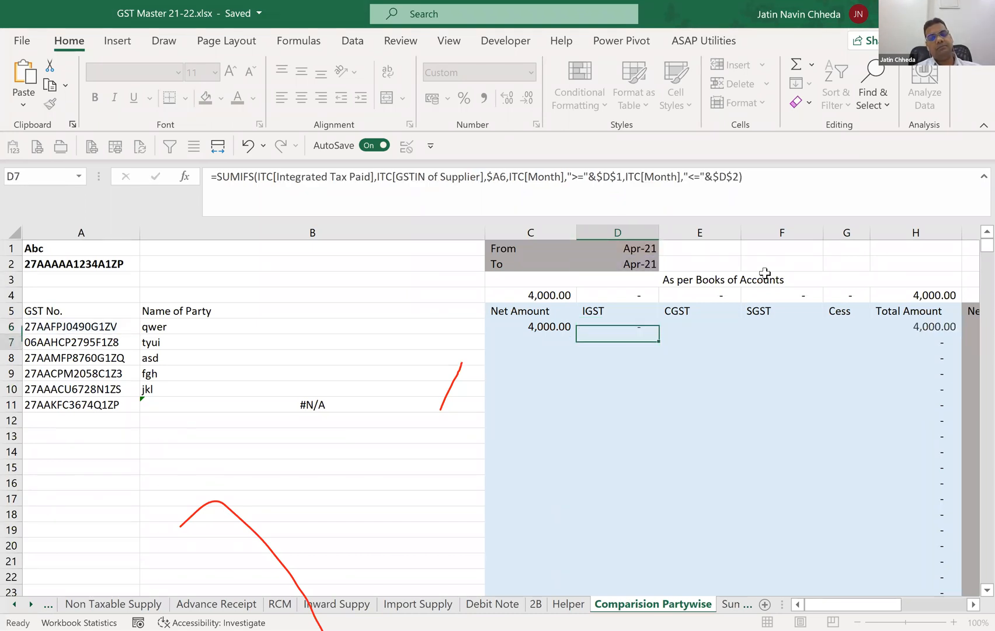
Enter the copied SUMIFS formula in the CGST cell E6 with the ITC table's central tax column as the sum range.
key("Up")
key("Right")
key("F2")
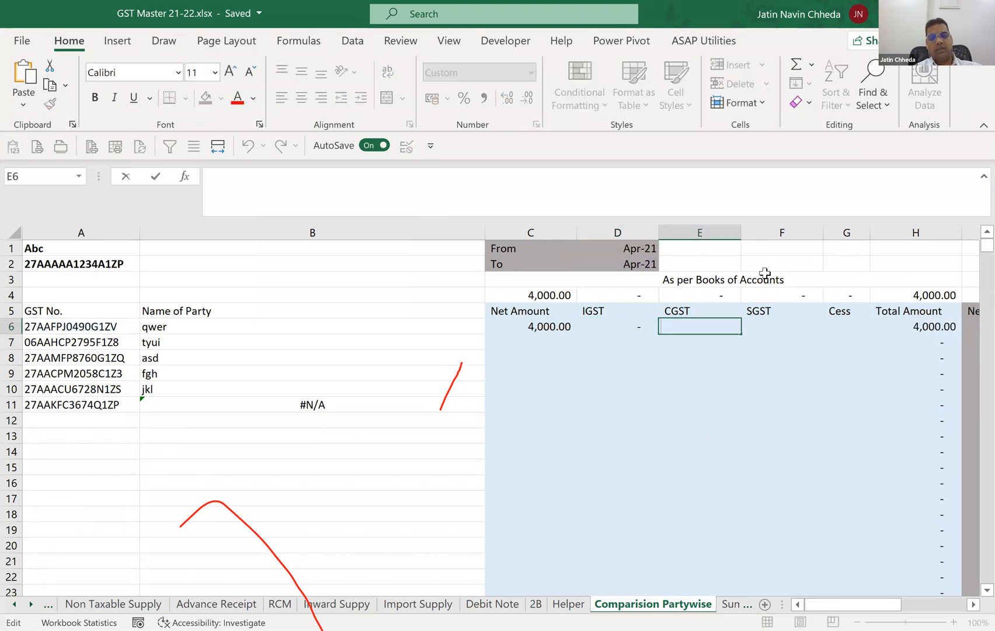
type("=SUMIFS(ITC[Taxable Value],ITC[GSTIN of Supplier],$A6,ITC[Month],\">=\"&$D$1,ITC[Month],\"<=\"&$D$2)")
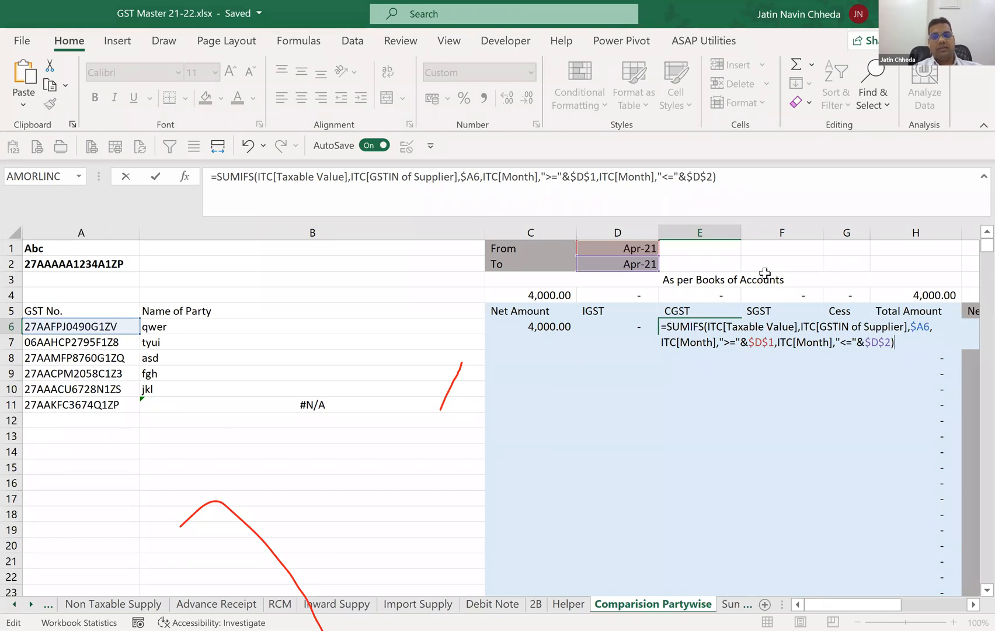
type("Ce")
key("Tab")
key("Return")
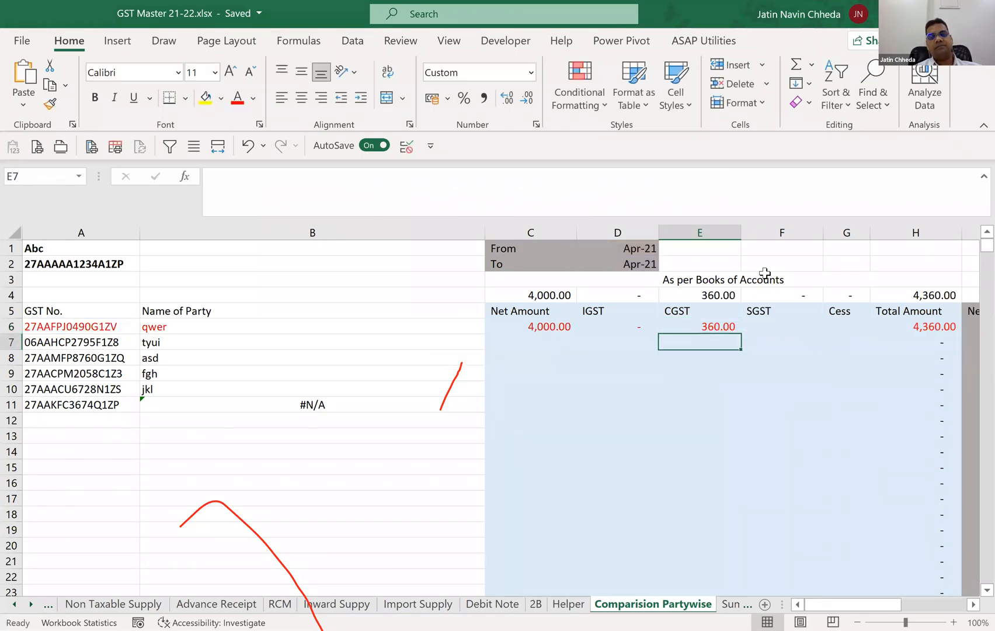
Enter the copied SUMIFS formula in the SGST cell F6 with ITC[State/UT Tax Paid] as the sum range.
key("Up")
key("Right")
key("F2")
type("=SUMIFS(ITC[Taxable Value],ITC[GSTIN of Supplier],$A6,ITC[Month],\">=\"&$D$1,ITC[Month],\"<=\"&$D$2)")
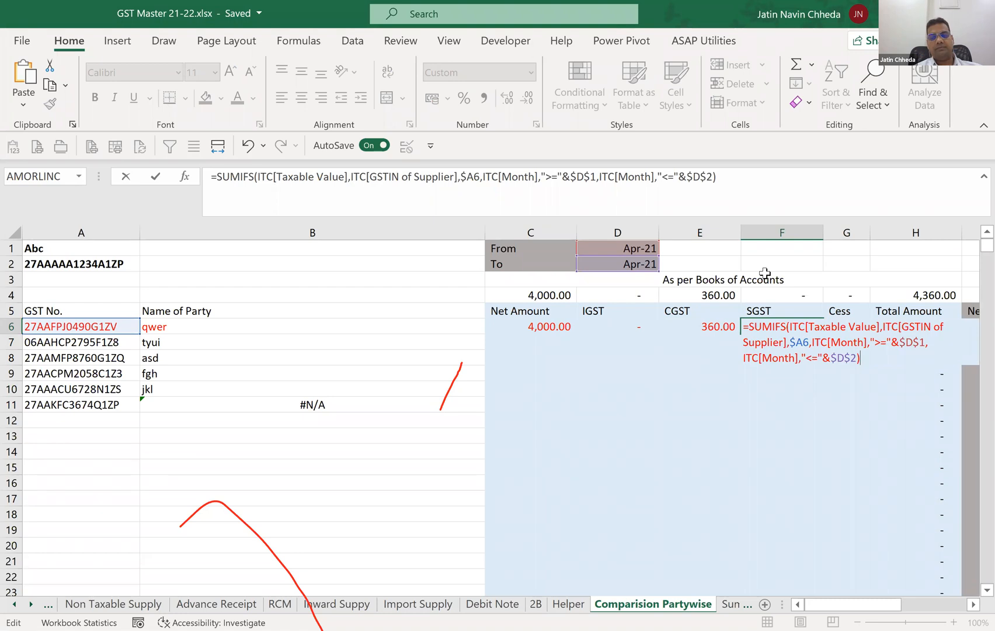
double_click(842, 327)
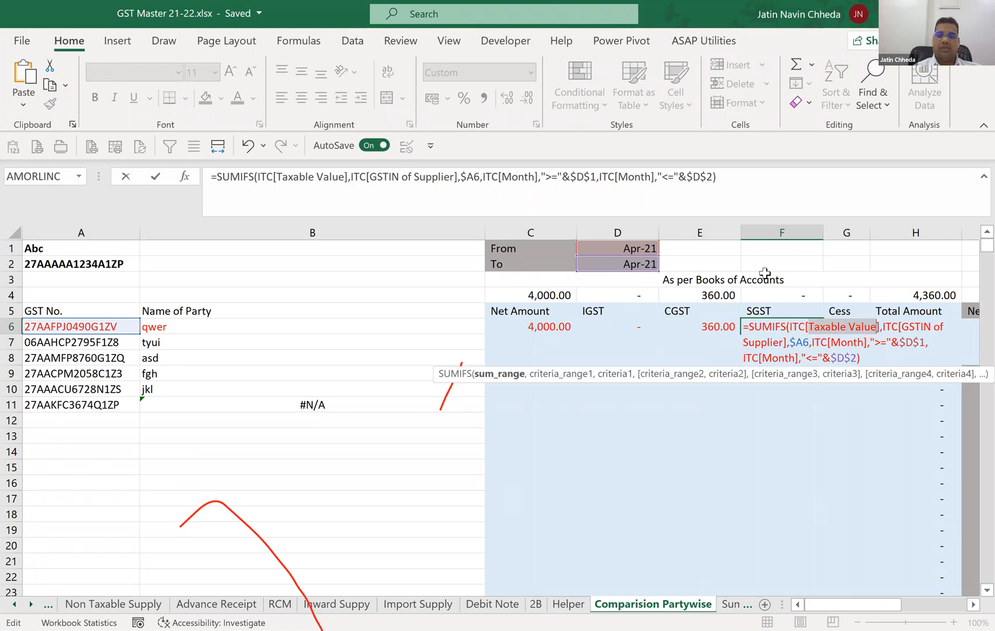
type("State/UT Tax Paid")
key("Return")
Enter the copied SUMIFS formula in the Cess cell G6 with the ITC table's cess column as the sum range.
key("Up")
key("Right")
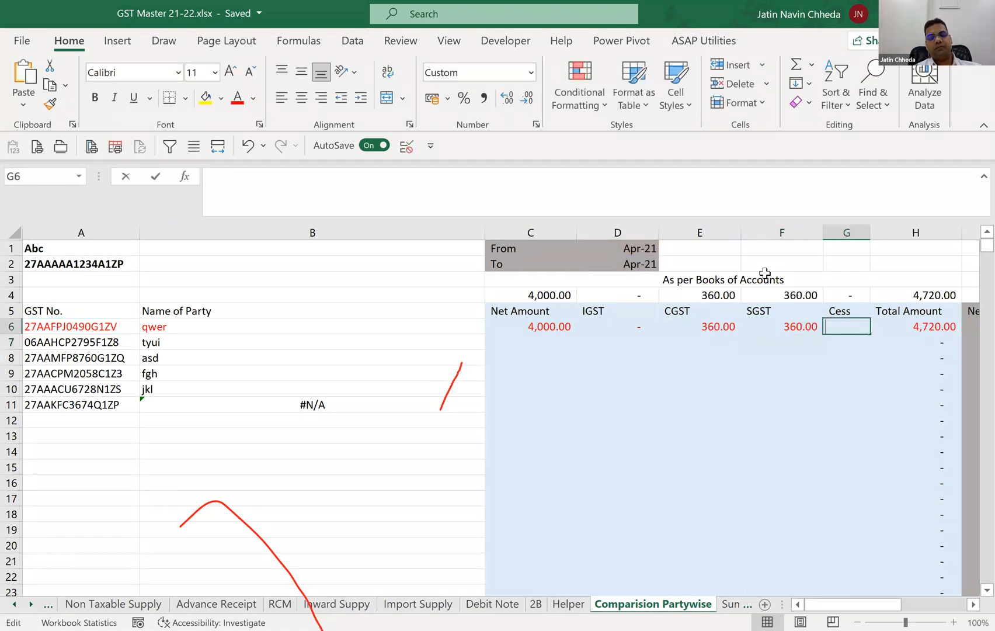
key("F2")
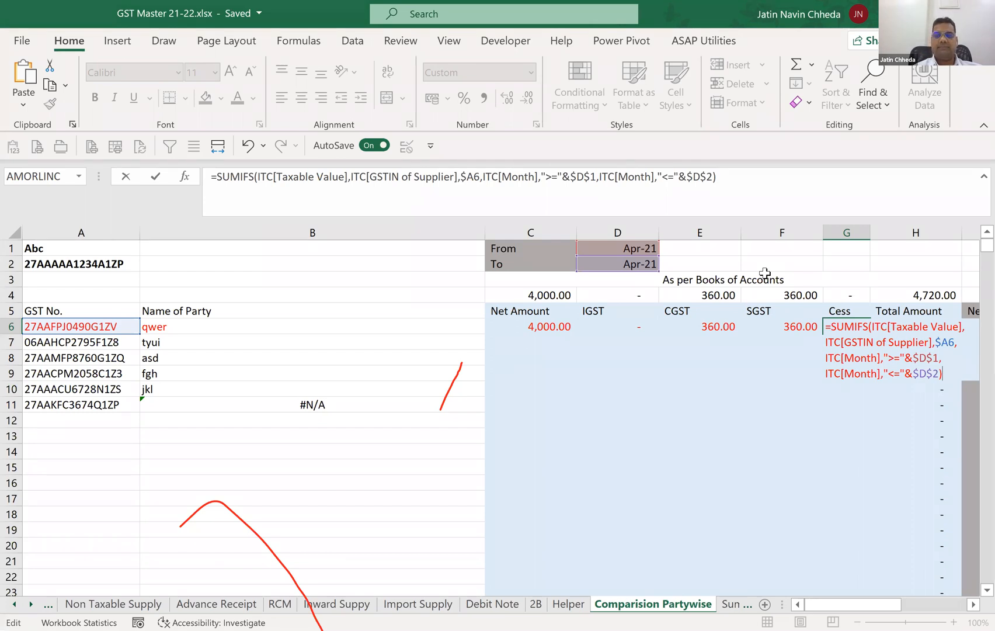
key("Return")
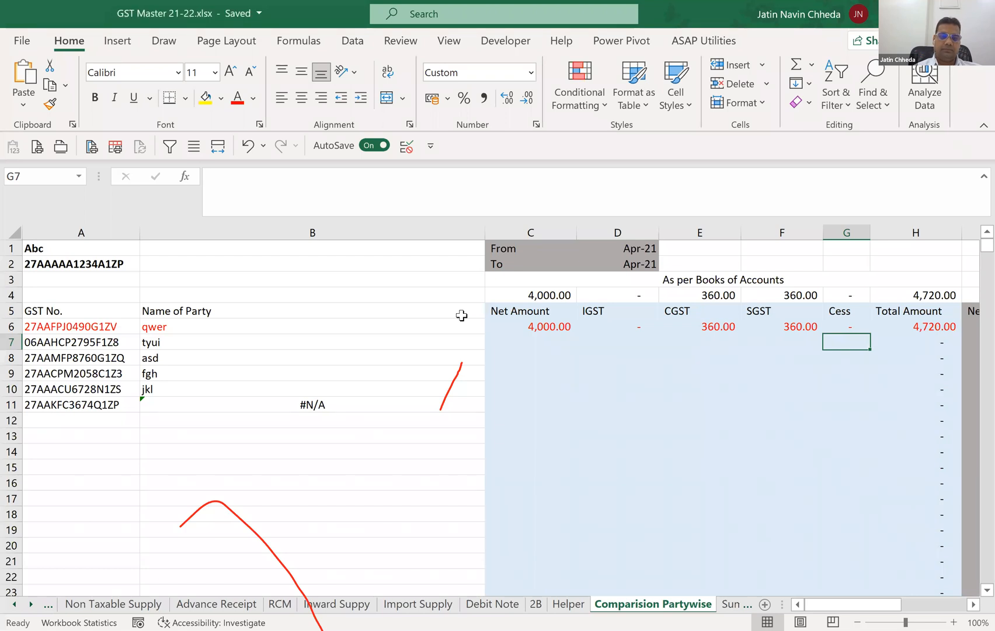
Check the Total Amount formula in H6 of the books of accounts section.
key("alt+Tab")
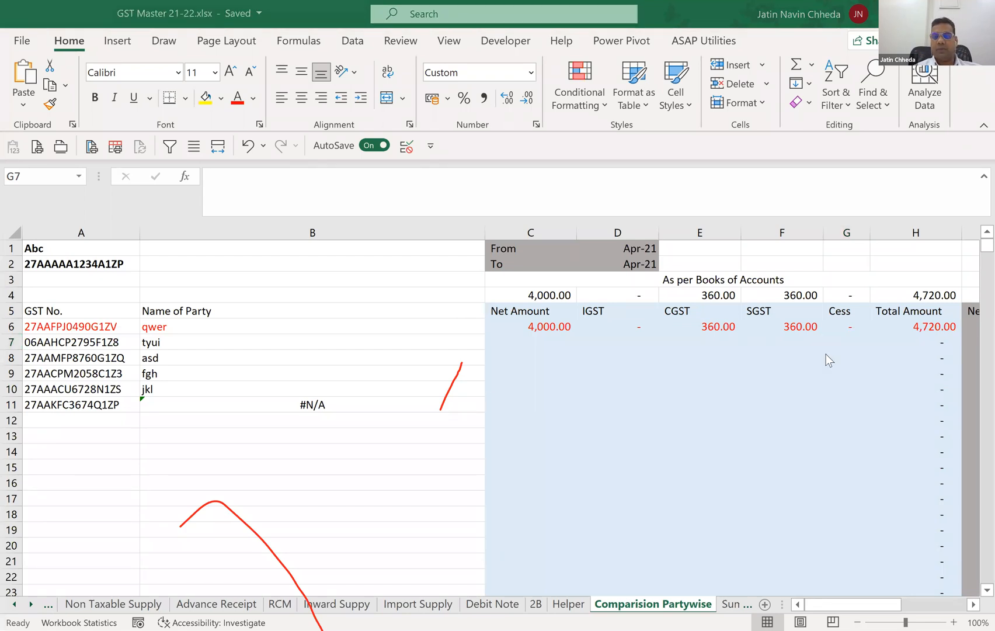
left_click(892, 330)
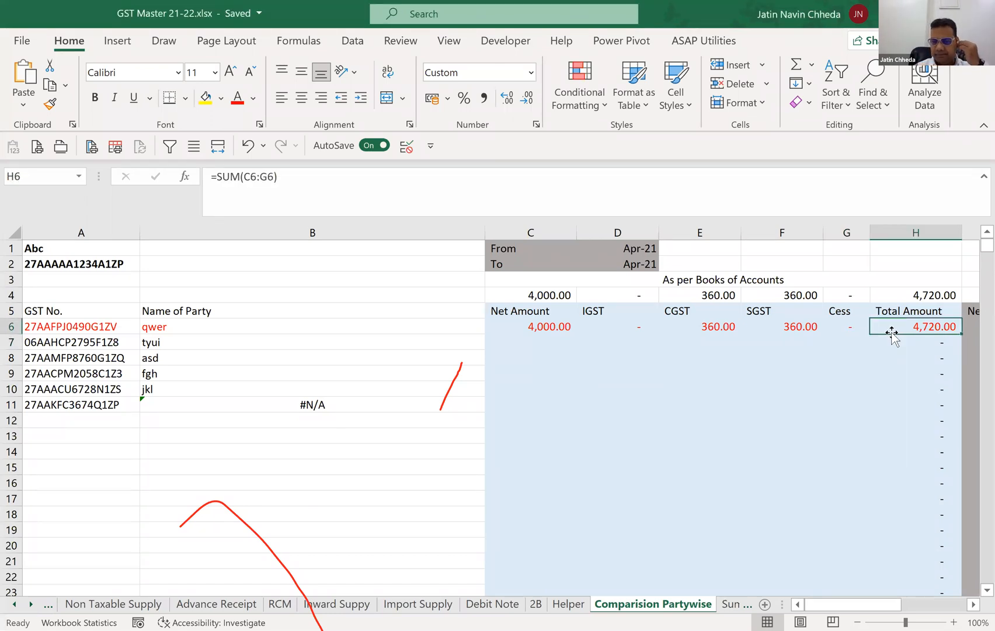
left_click(925, 173)
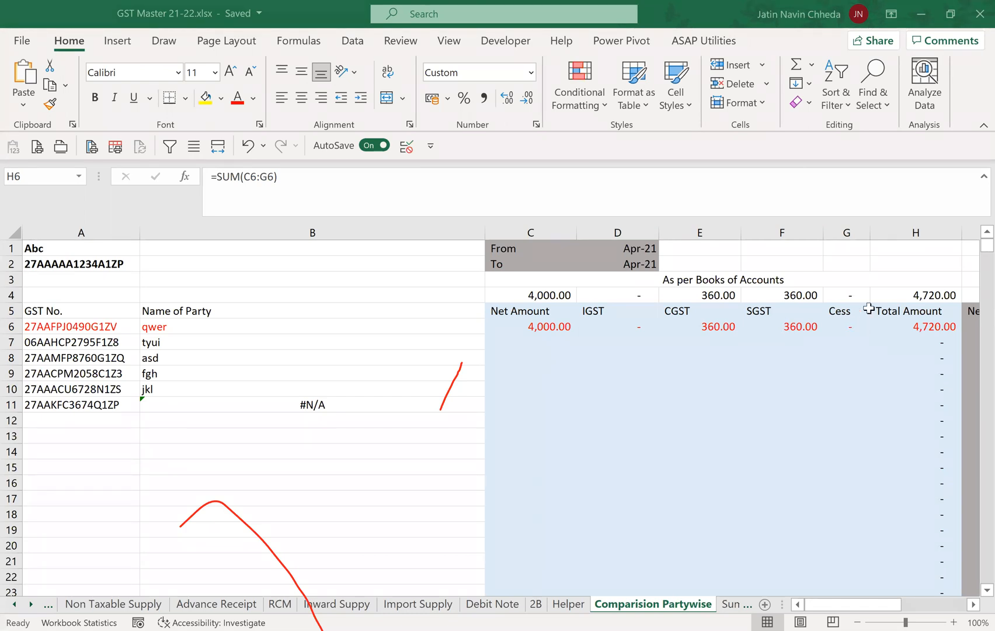
left_click(868, 308)
key("Right")
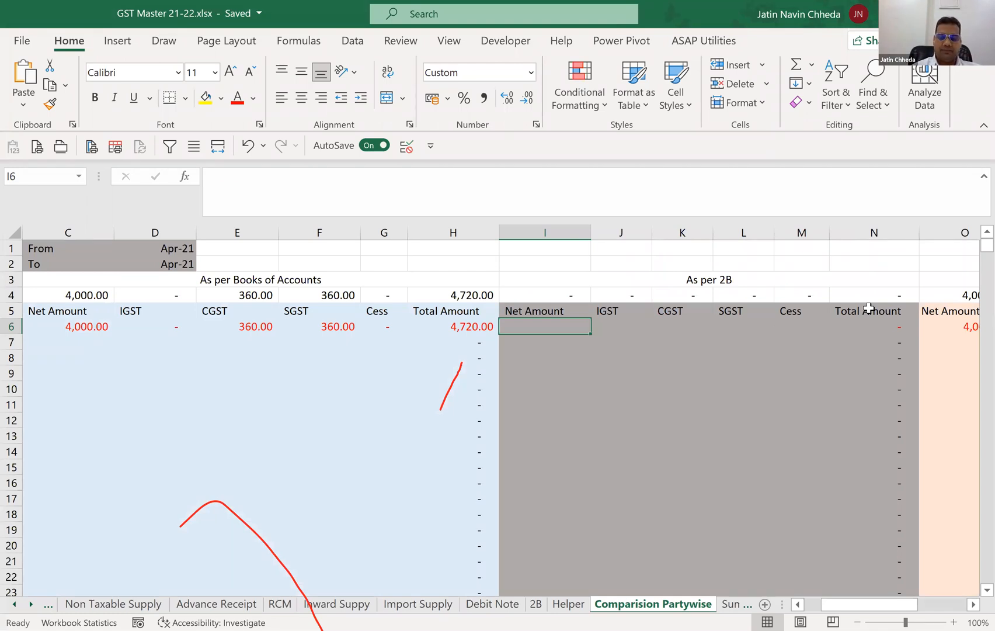
type("=")
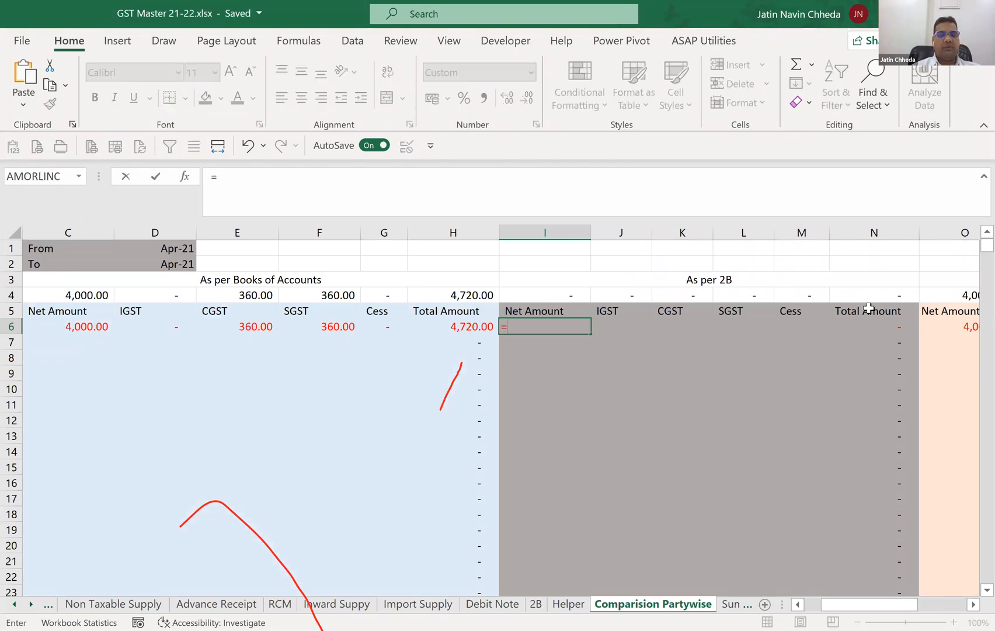
key("Escape")
Copy the SUMIFS formula text from C6 into the Net Amount cell I6 of the As per 2B section.
key("Left")
key("Left")
key("Left")
key("Left")
key("Left")
key("Left")
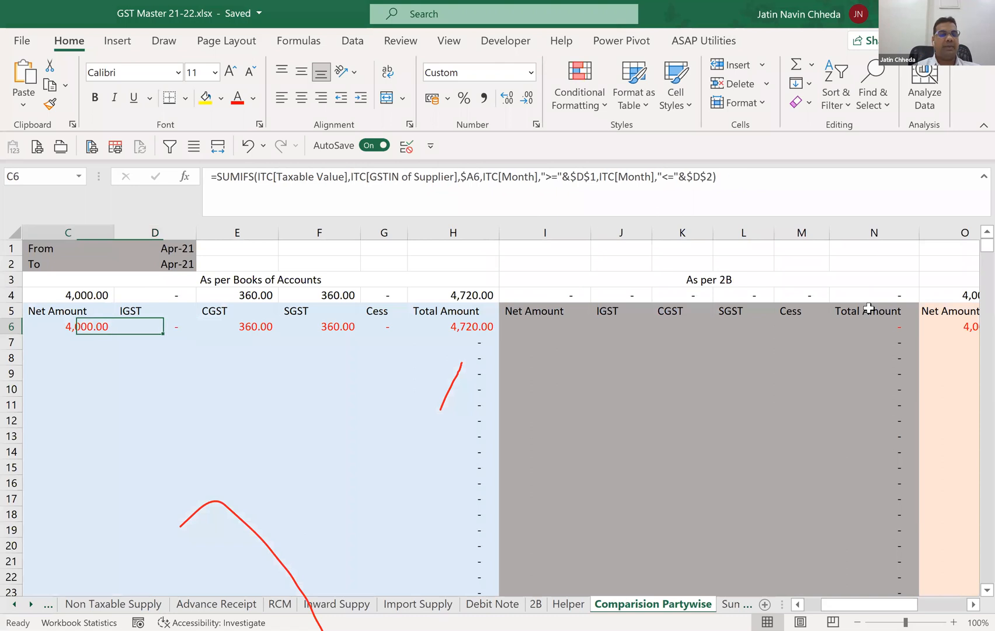
key("F2")
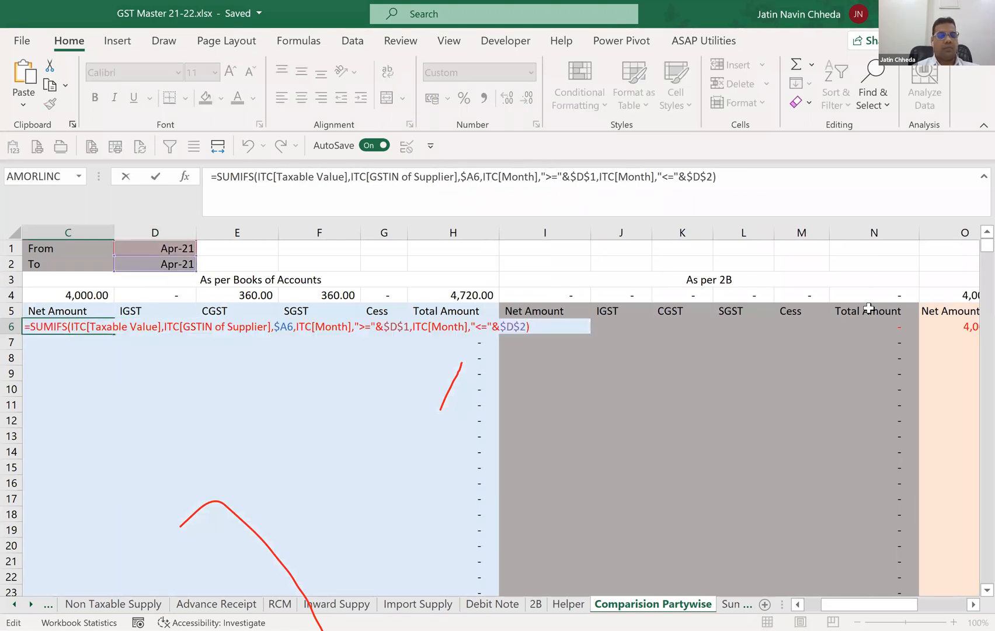
key("Return")
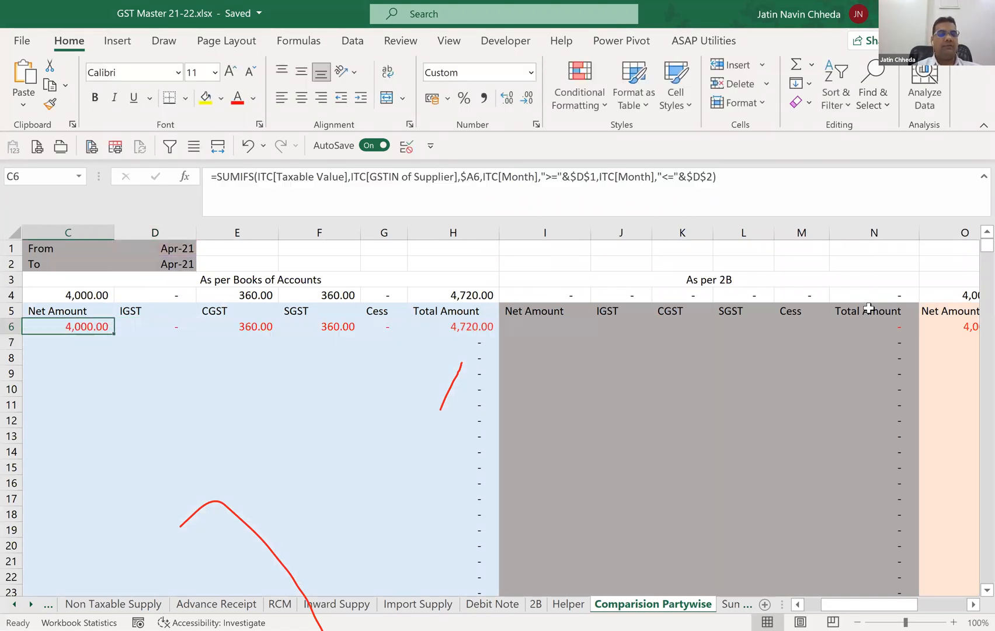
key("Up")
key("Right")
key("Right")
key("Right")
key("Right")
key("Right")
key("Right")
key("F2")
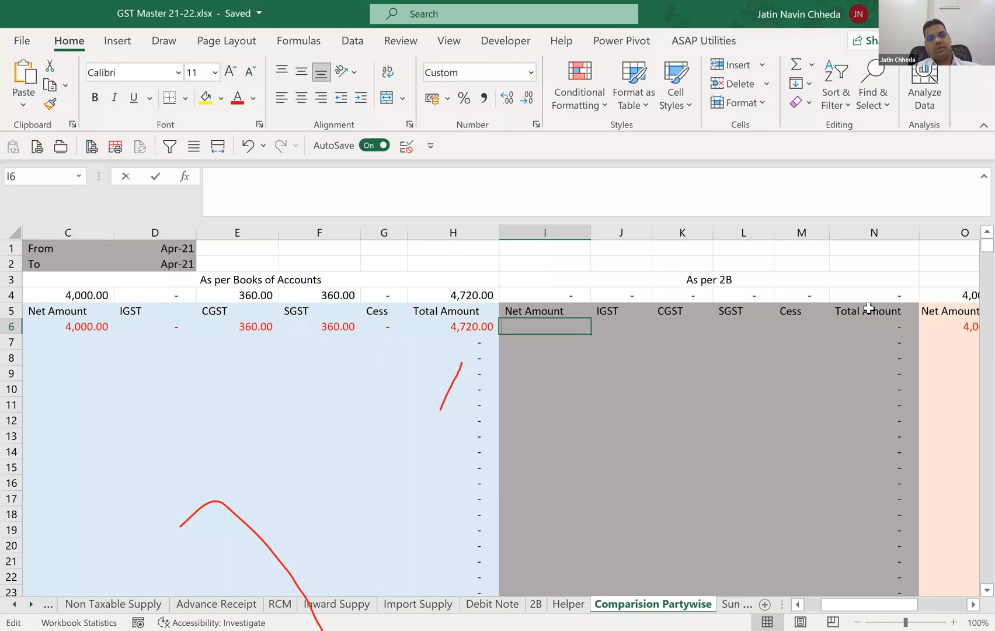
type("=SUMIFS(ITC[Taxable Value],ITC[GSTIN of Supplier],$A6,ITC[Month],\">=\"&$D$1,ITC[Month],\"<=\"&$D$2)")
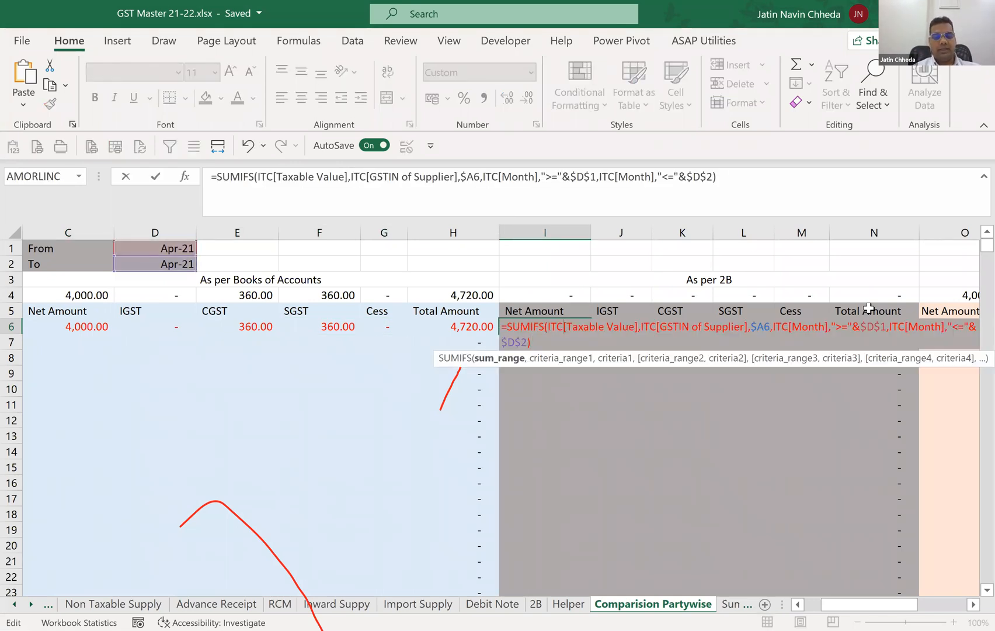
type("2")
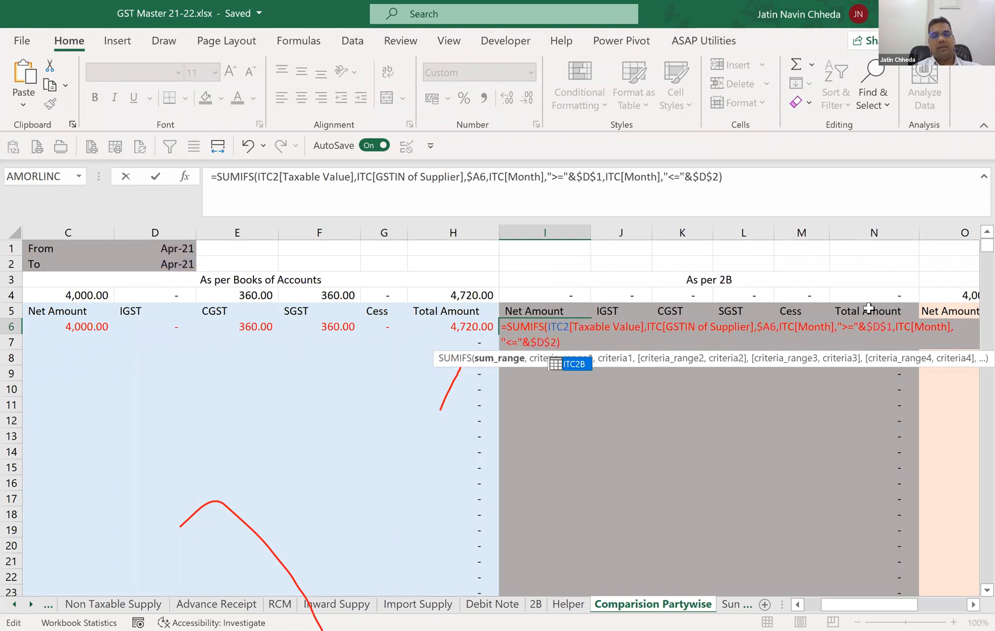
type("B")
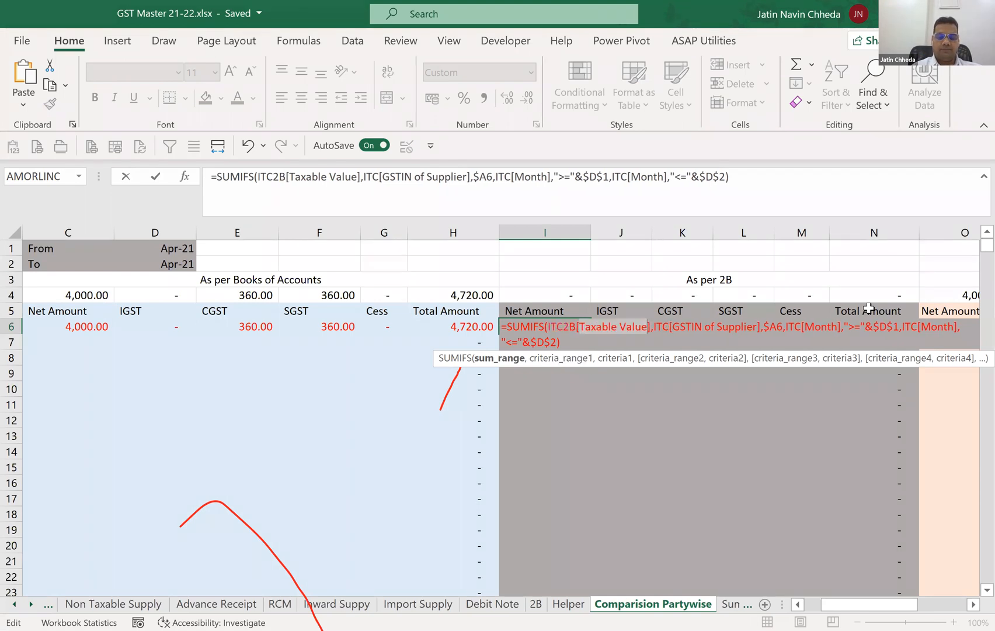
key("BackSpace")
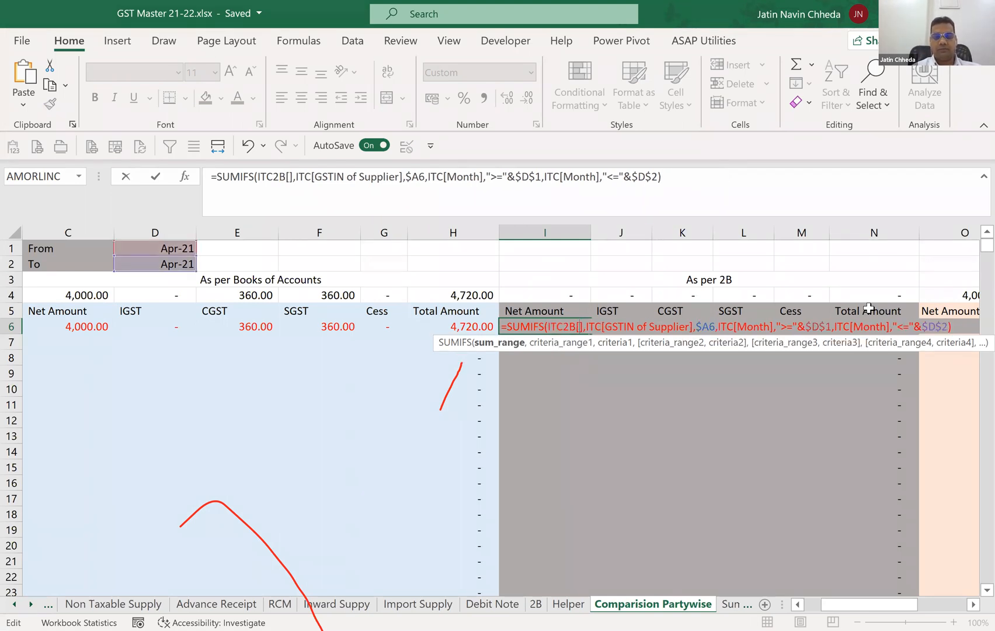
key("Delete")
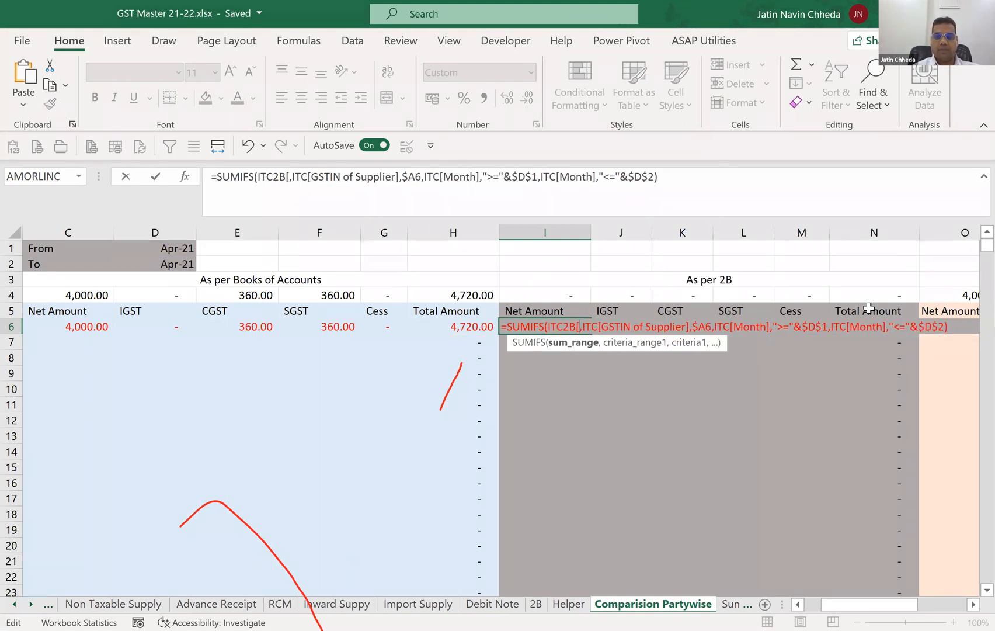
key("Down")
key("Down")
key("Down")
key("Down")
key("Down")
key("Down")
key("Down")
key("Down")
key("Down")
key("Down")
key("Down")
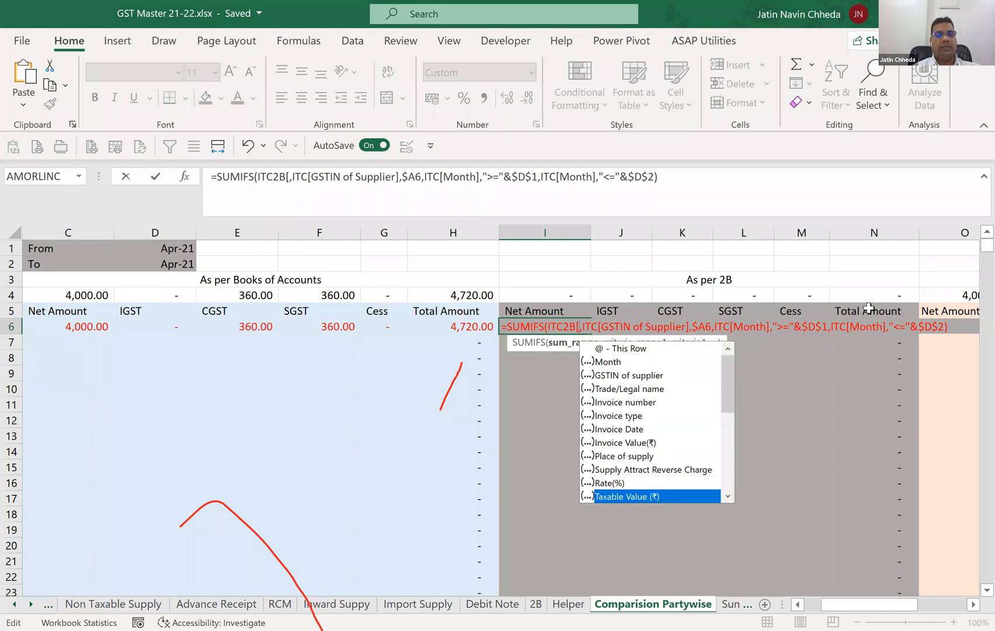
key("Tab")
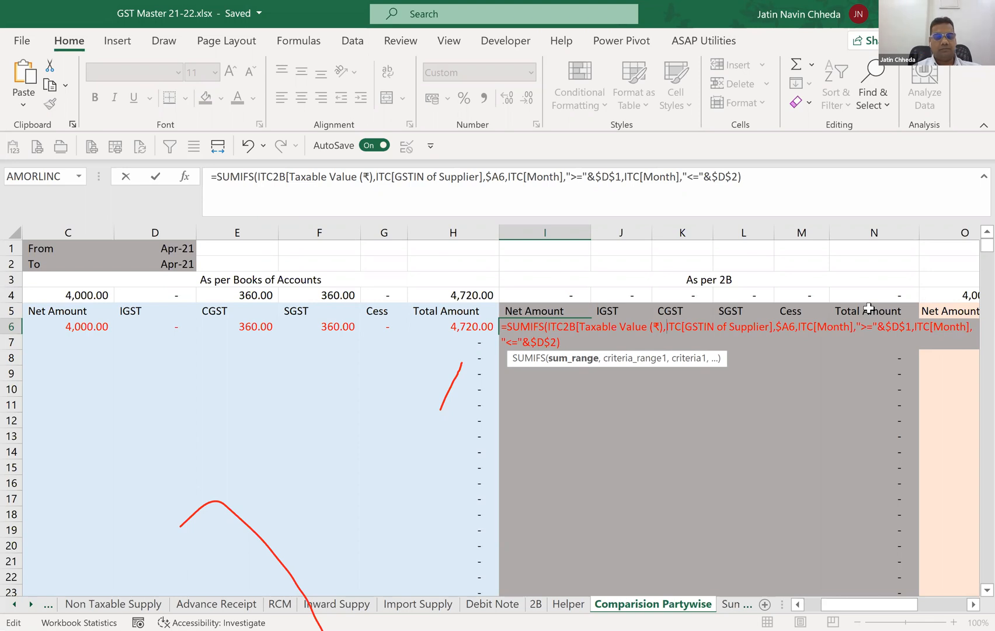
type("]")
key("Right")
key("Right")
key("Right")
key("Right")
type("2")
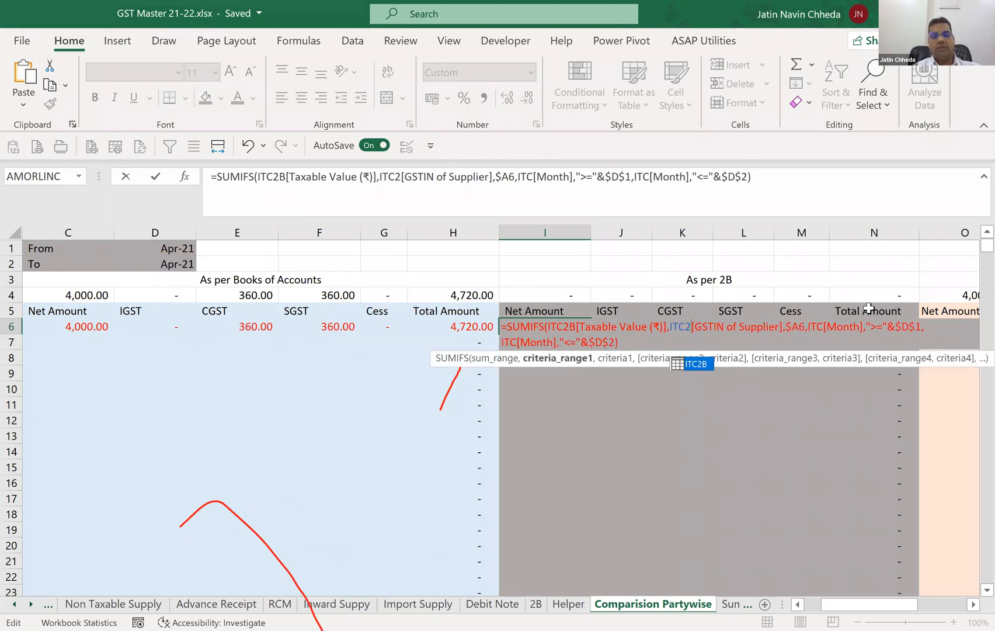
key("Right")
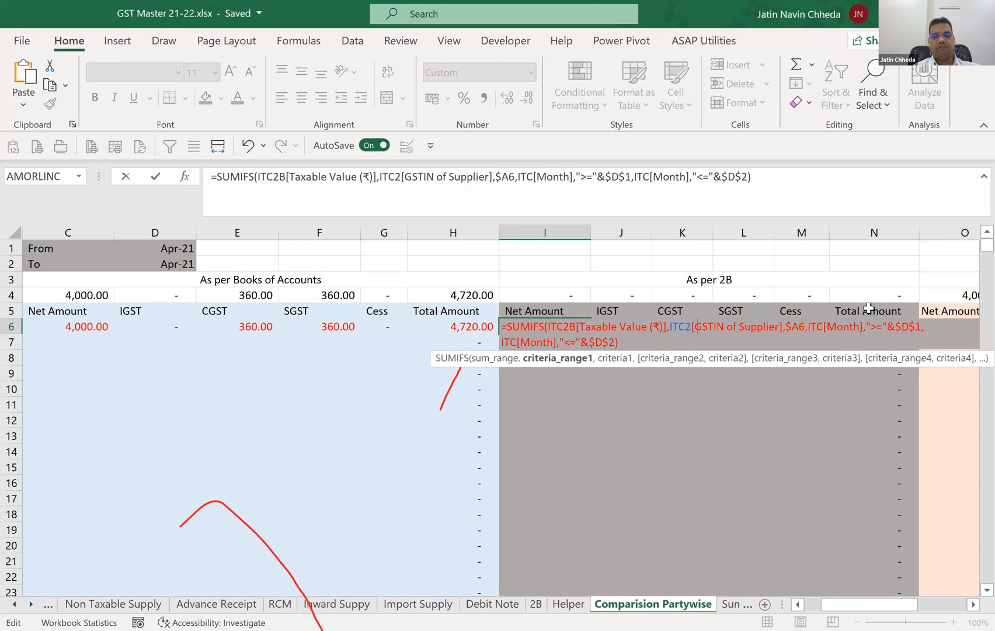
type("B")
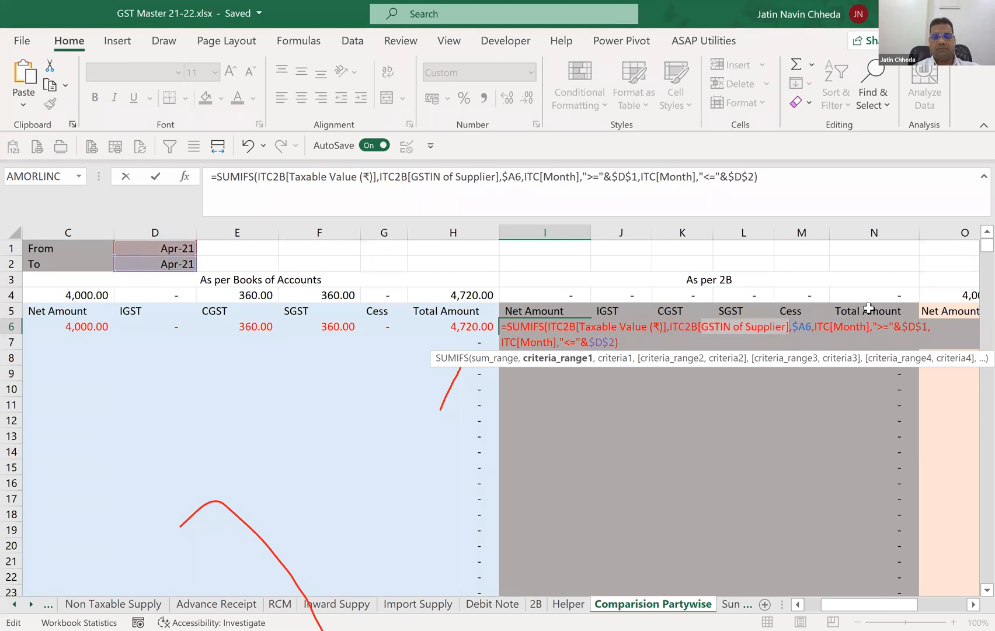
type("[G")
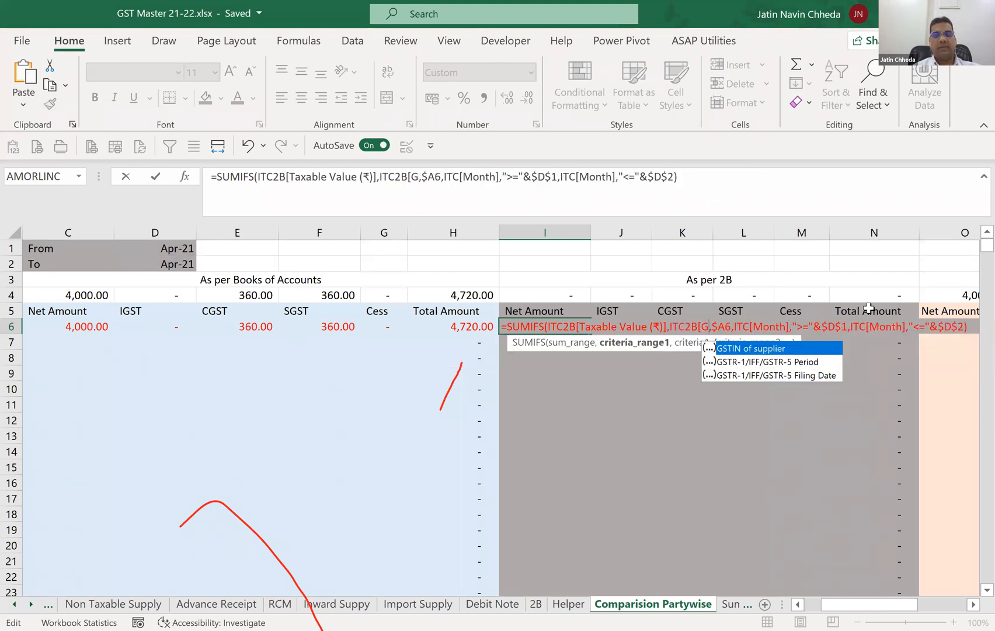
key("Tab")
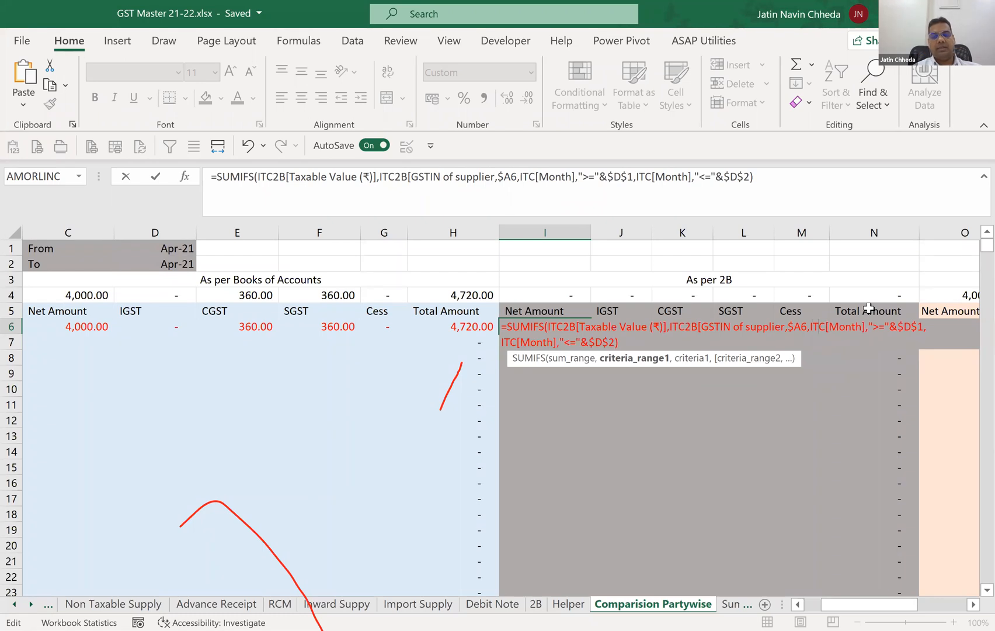
type("2b")
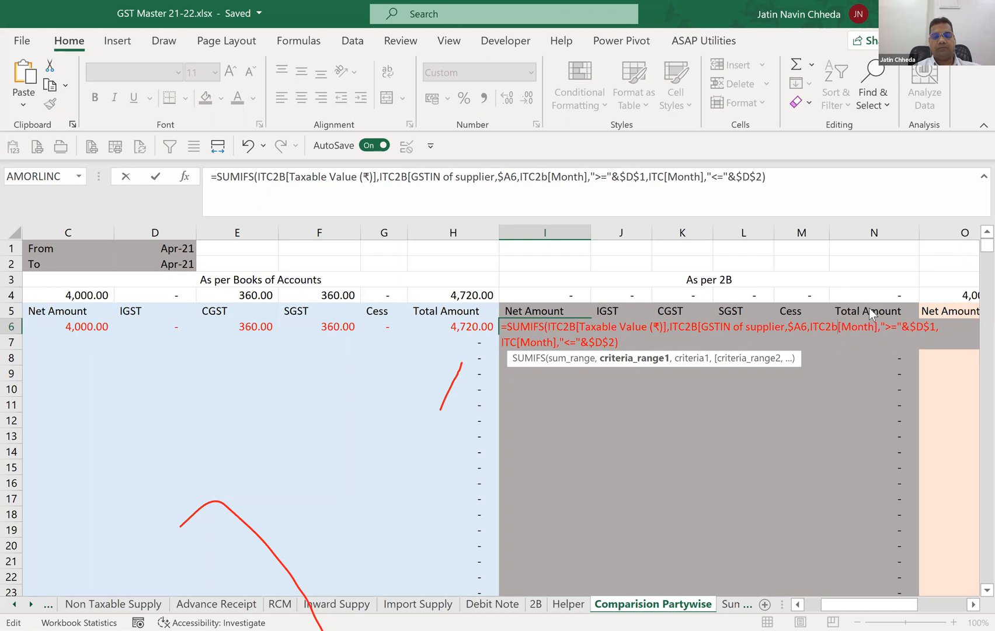
key("Return")
key("Return")
key("Left")
key("Left")
key("Left")
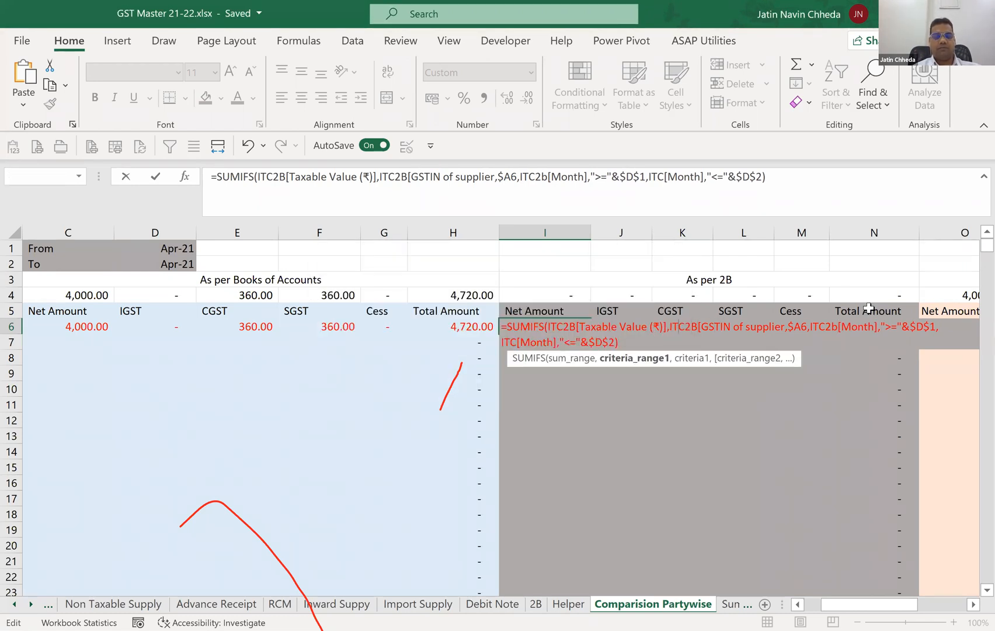
key("Escape")
Start a SUMIFS formula in the As per 2B Net Amount cell I6 with ITC2B[Taxable Value (₹)] as the sum range.
type("=")
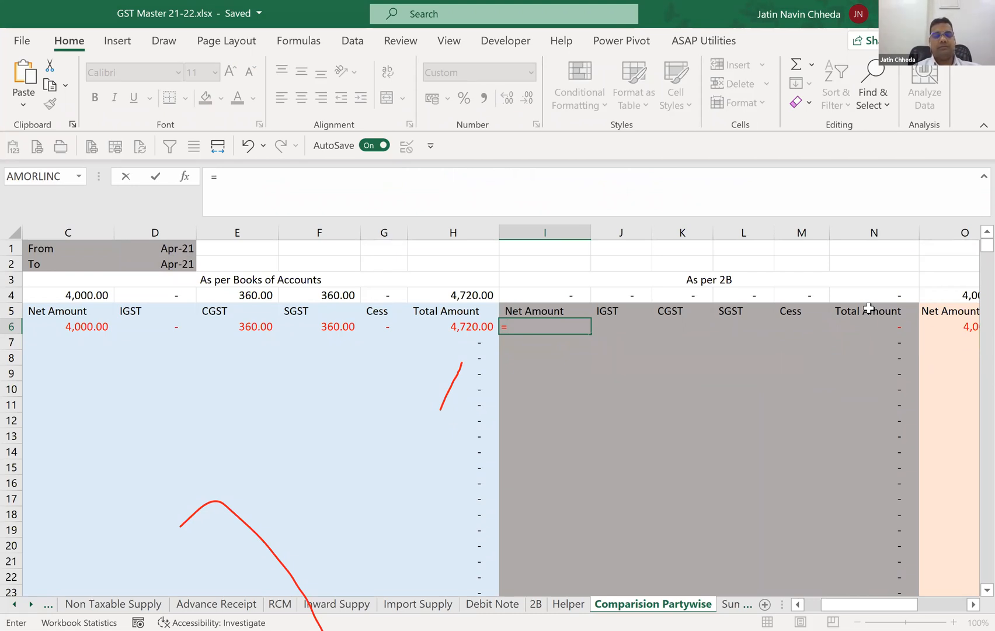
type("sumif")
key("Down")
key("Tab")
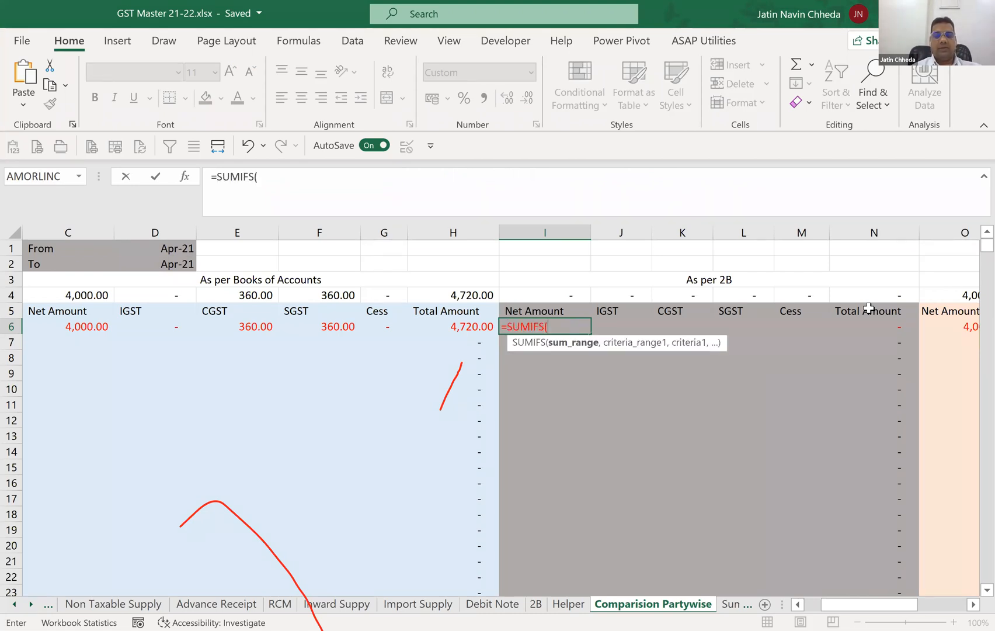
type("ITC2B")
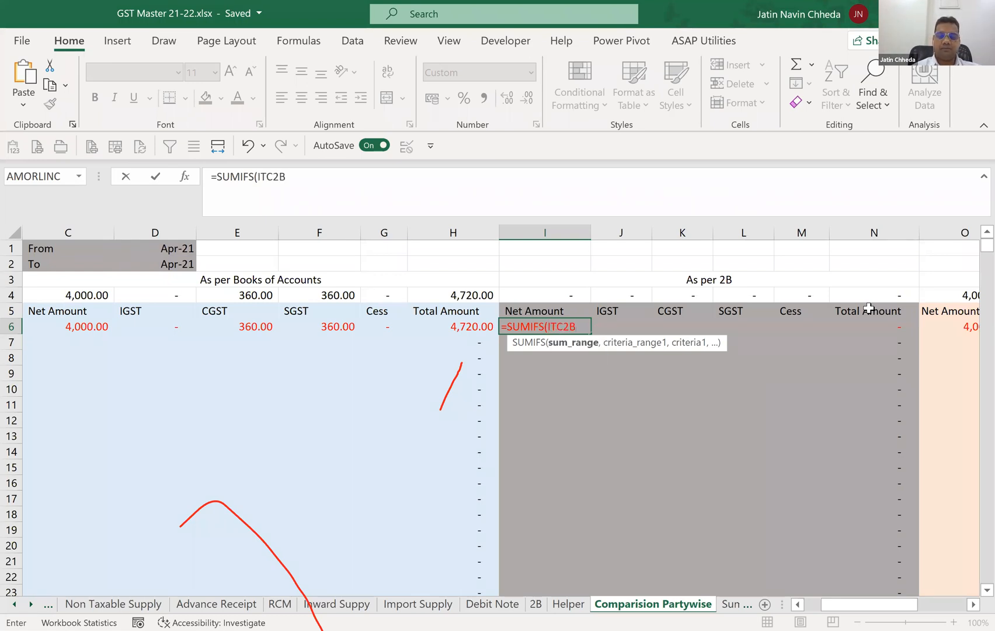
type("[")
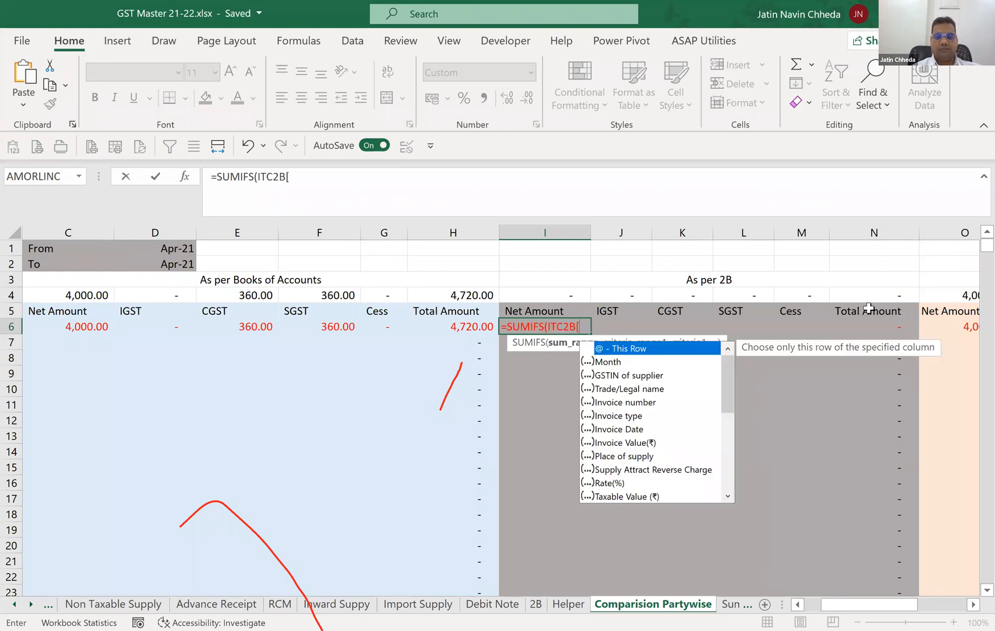
type("ta")
key("Tab")
type("],")
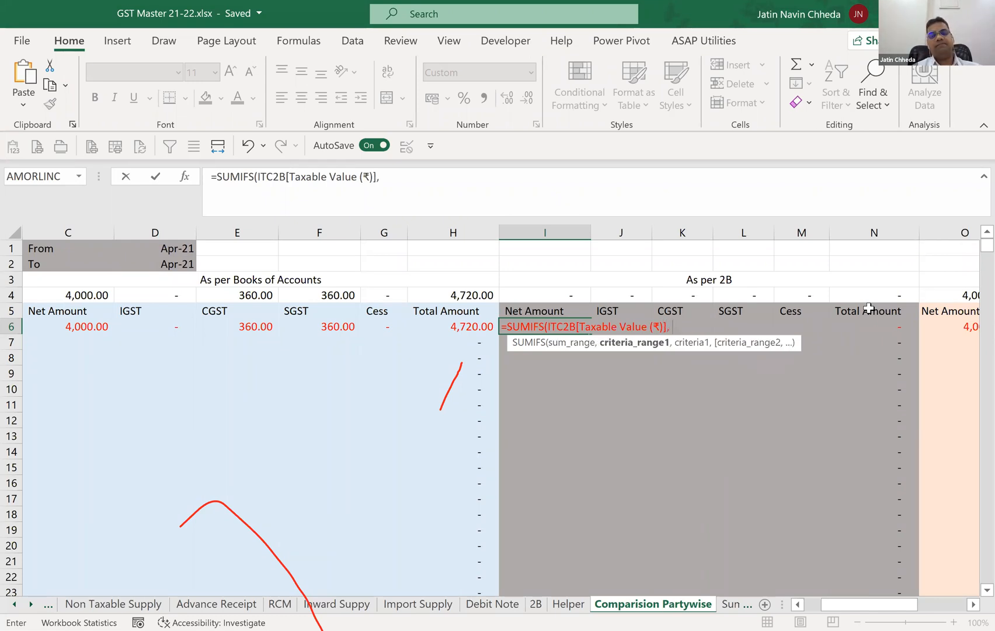
type("ITC2B[")
Add ITC2B[GSTIN of supplier] as the first criteria range of the I6 formula, matched against the column-locked GST number $A6.
key("Down")
key("Down")
key("Tab")
type("]")
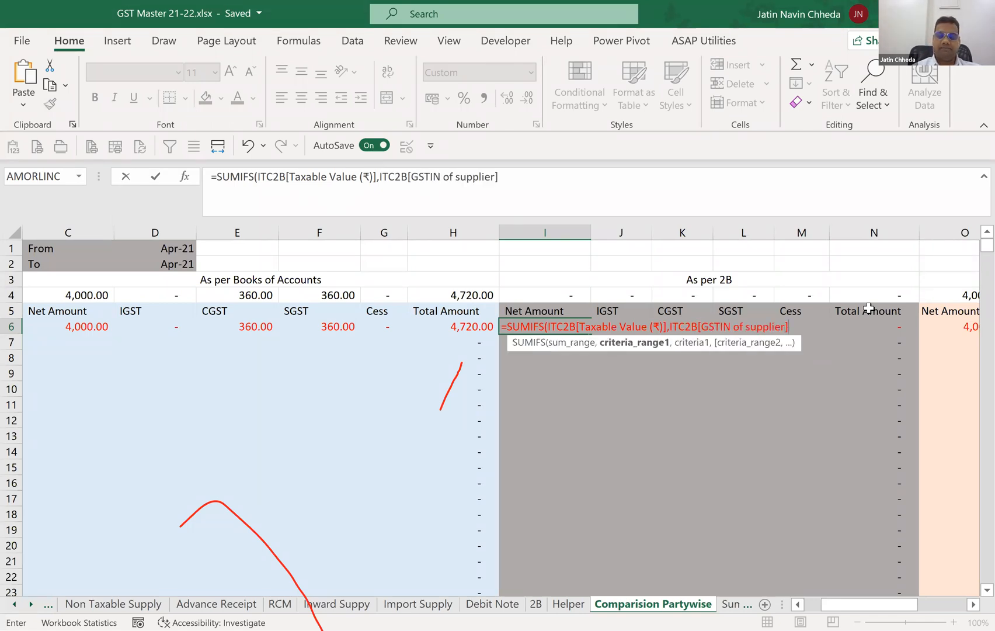
type(",")
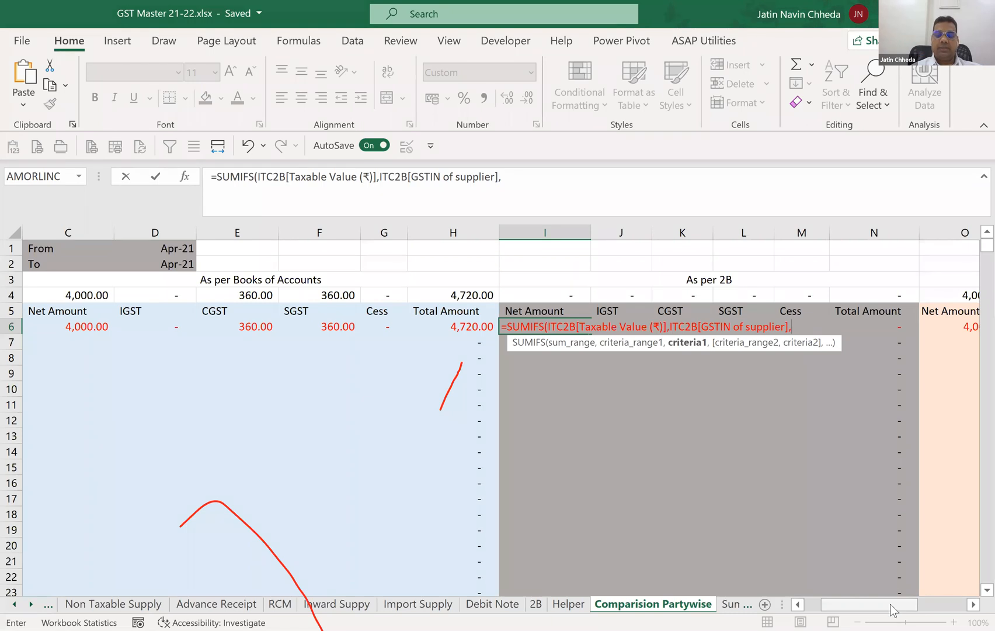
left_click_drag(870, 604, 854, 604)
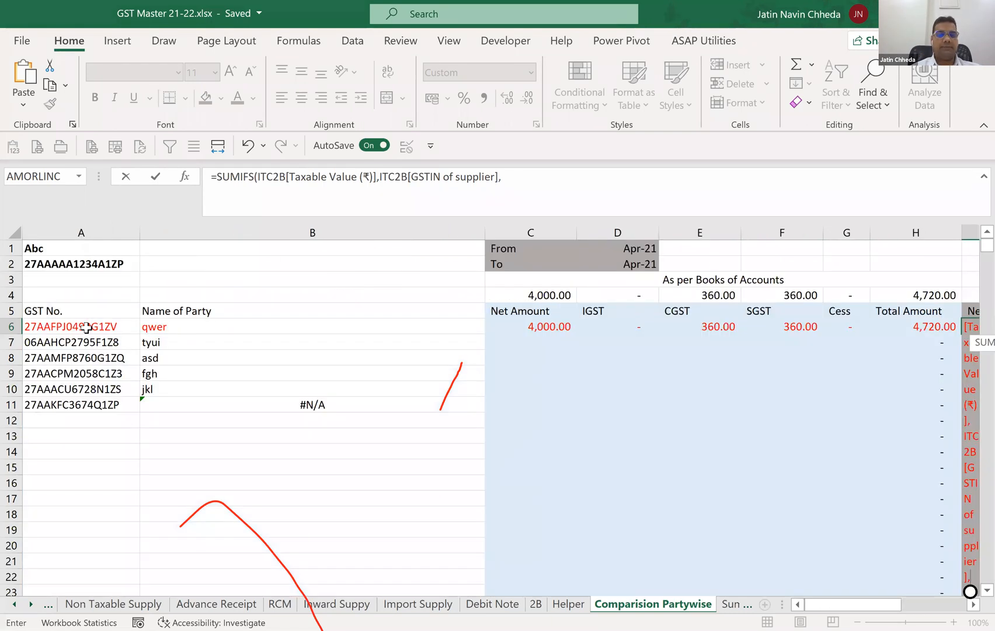
left_click(80, 325)
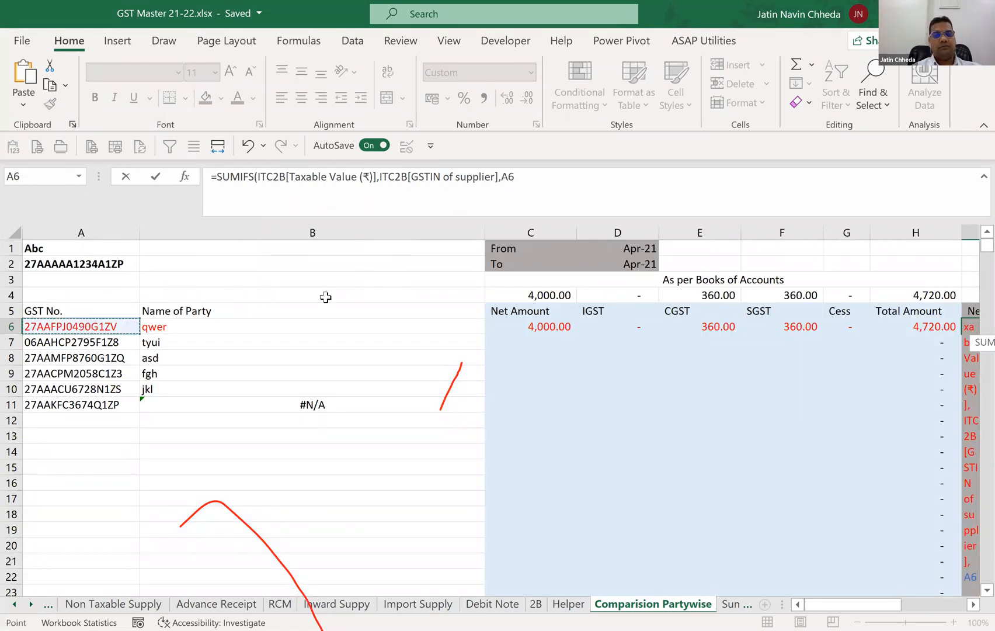
key("F4")
key("F4")
key("F4")
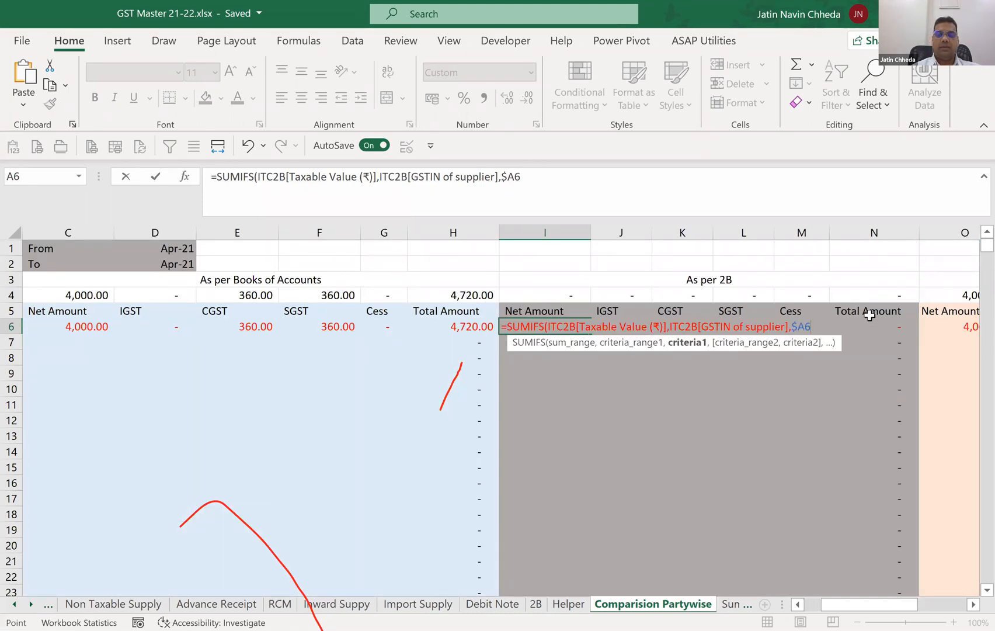
Extend the I6 formula with ITC2B[Month] and the From-month condition ">="&$D$1.
type(",")
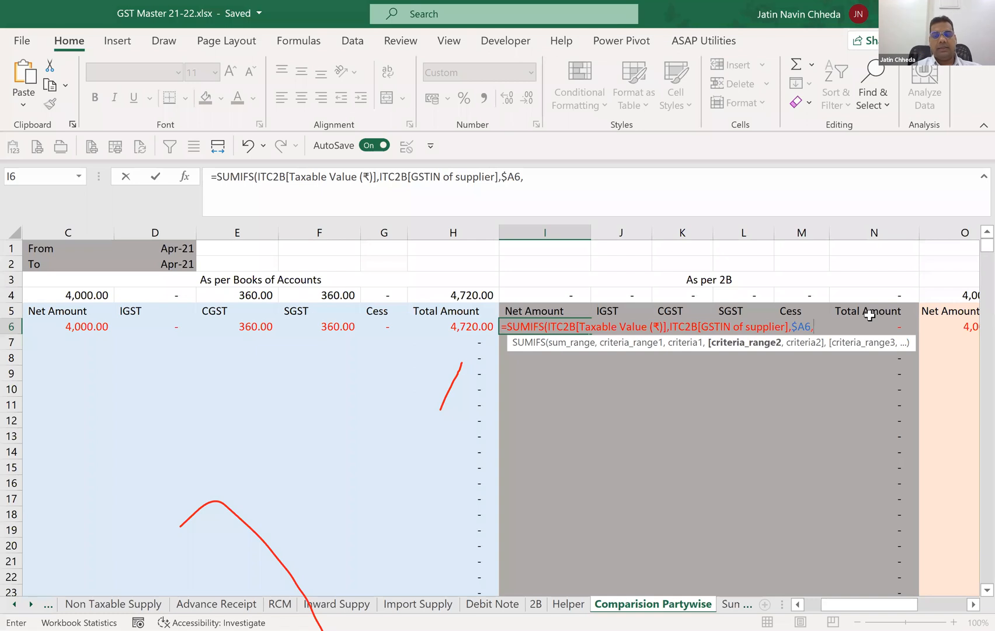
type("ITC2B")
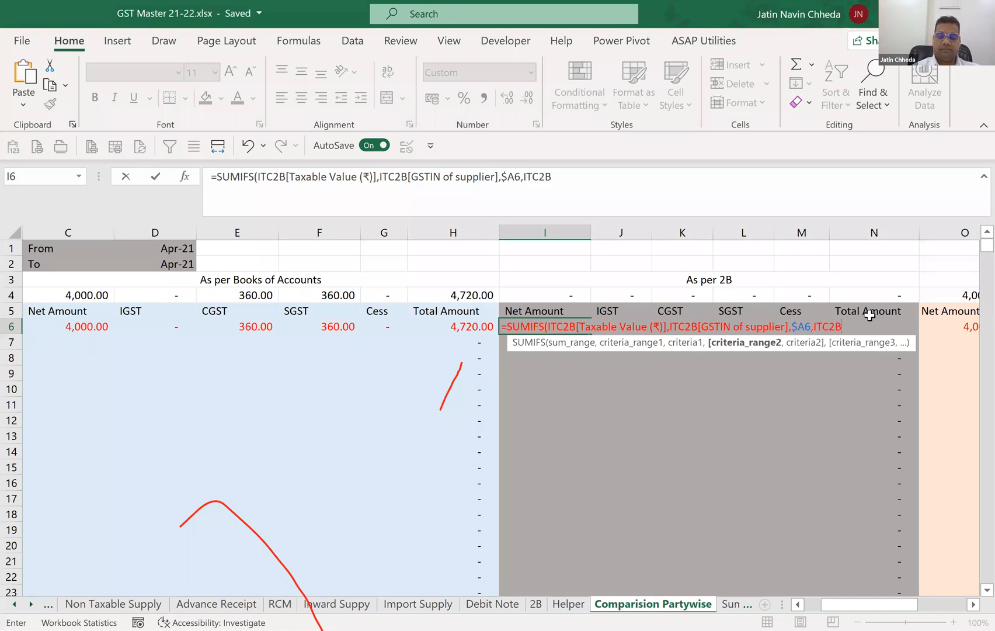
type("[Month]\"")
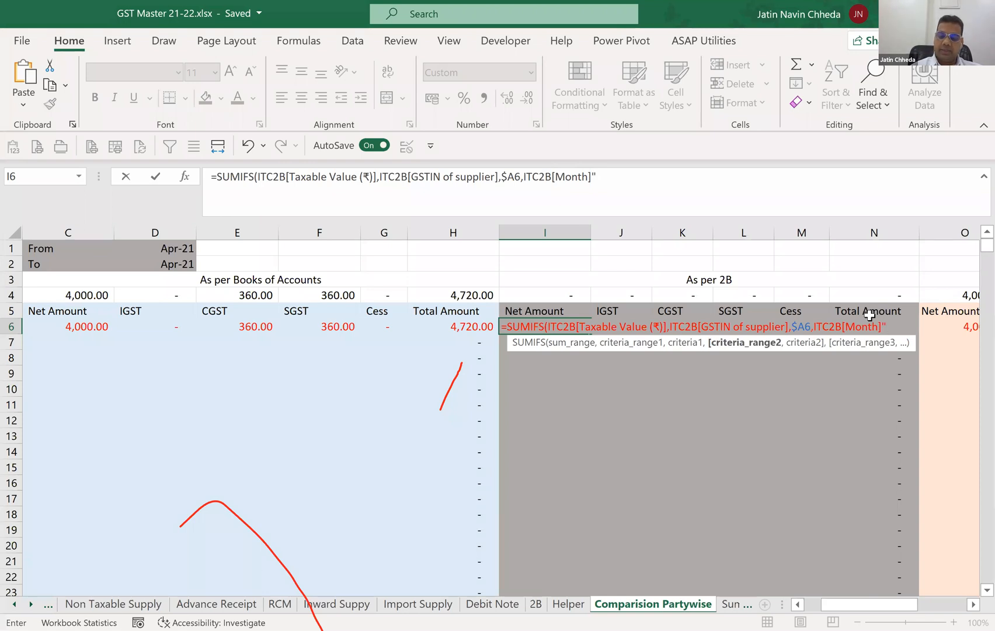
type(">")
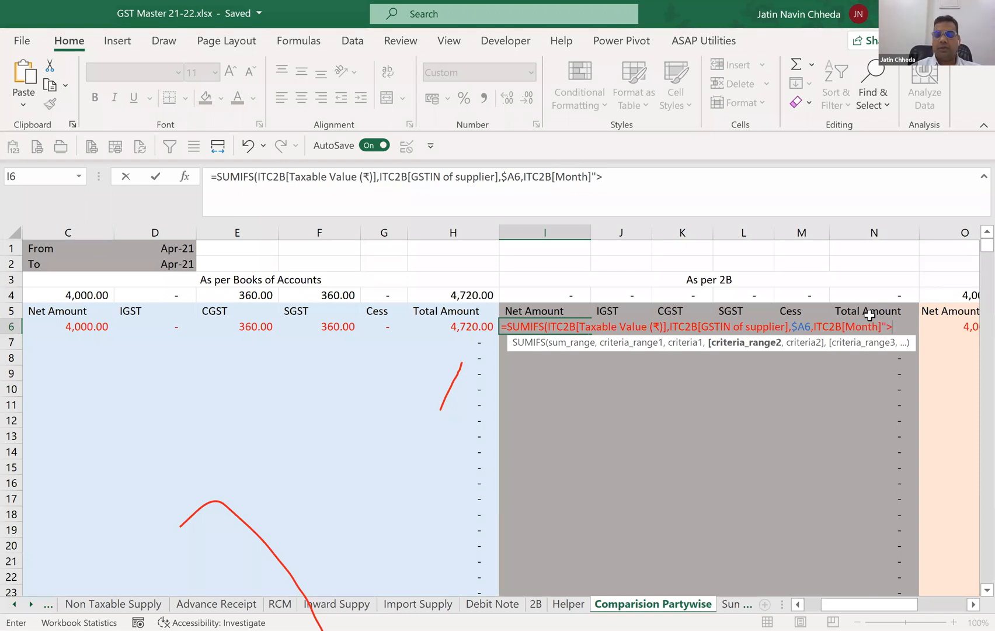
type("=\"")
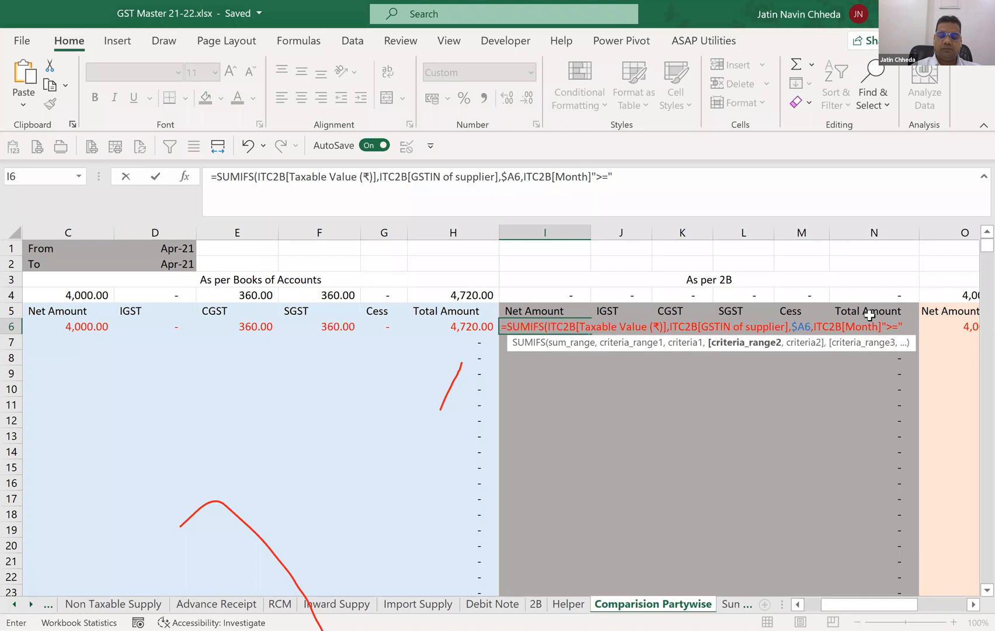
type("&")
left_click(150, 250)
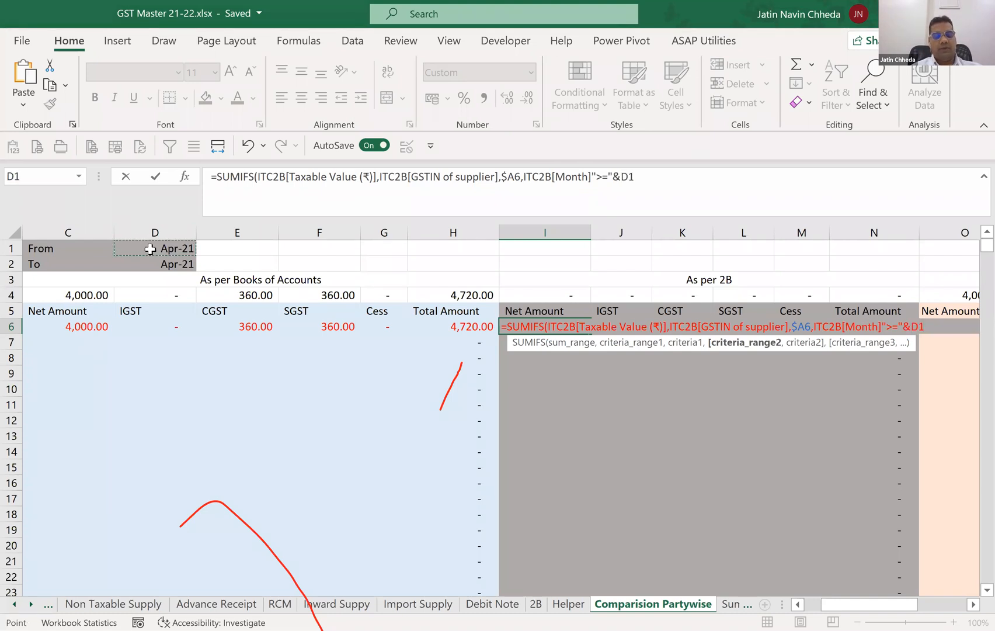
key("F4")
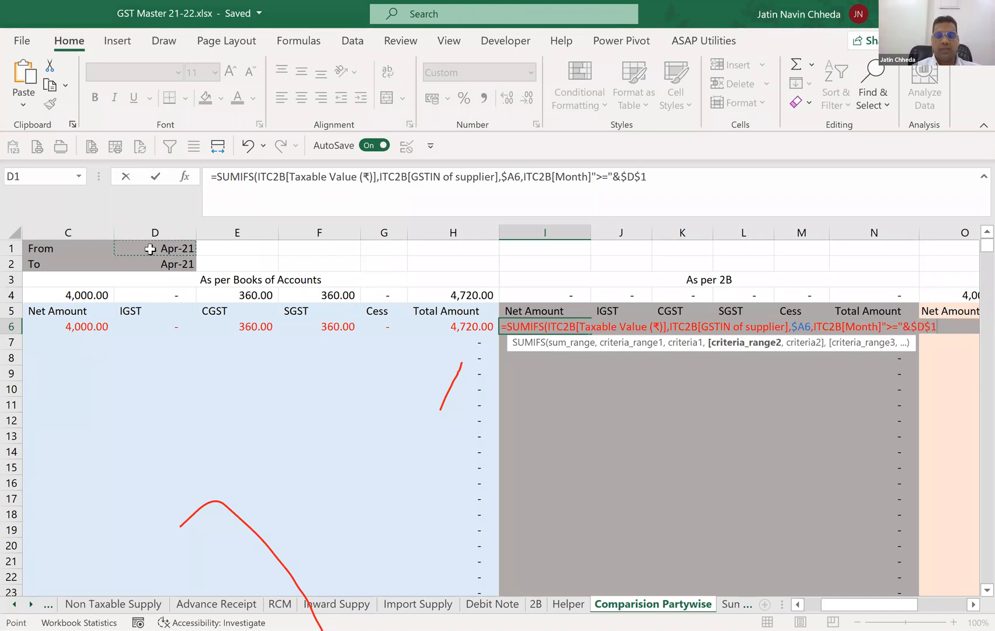
Add ITC2B[Month] with the To-month condition "<="&$D$2 as the last criteria of the I6 formula and close its bracket.
type(",")
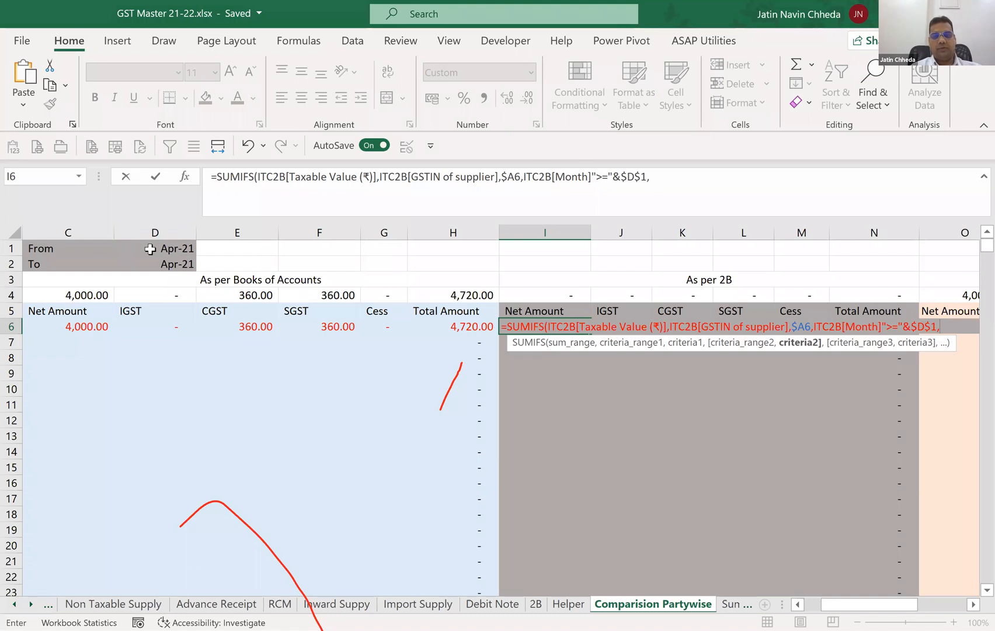
type("ITC2B")
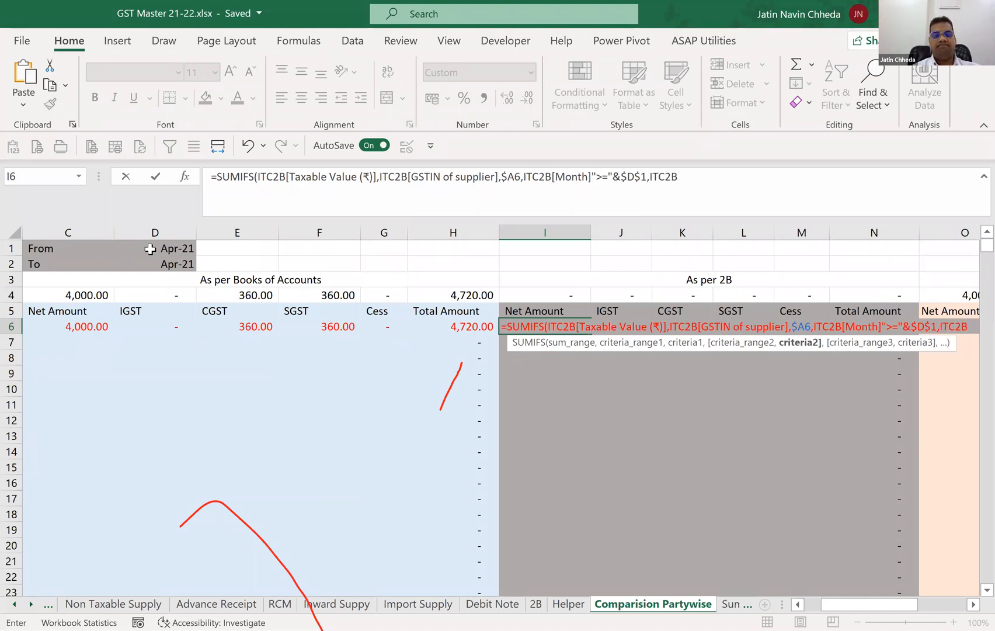
type("[Month]")
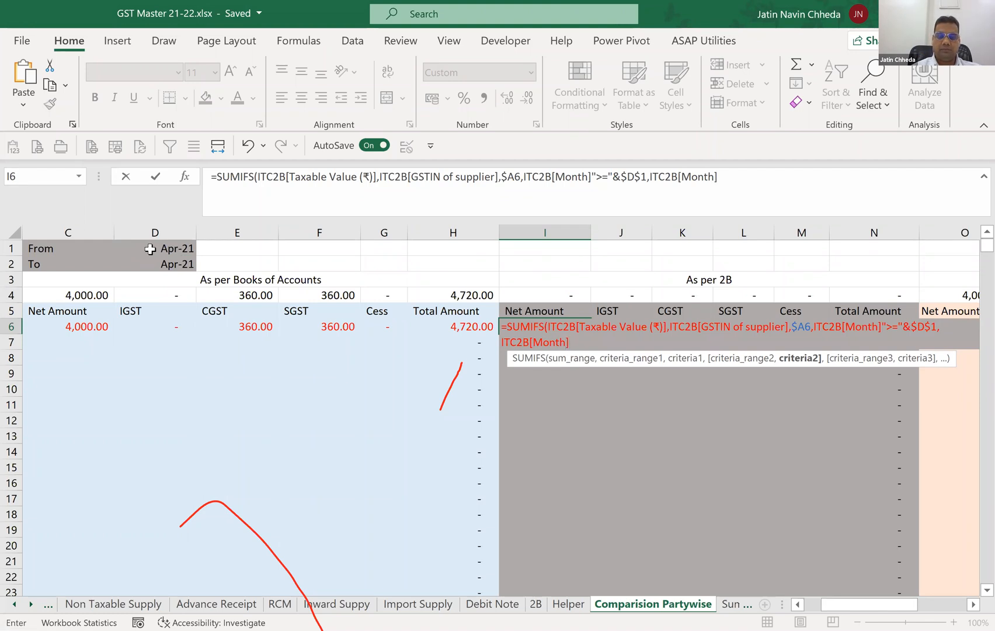
type(",\"")
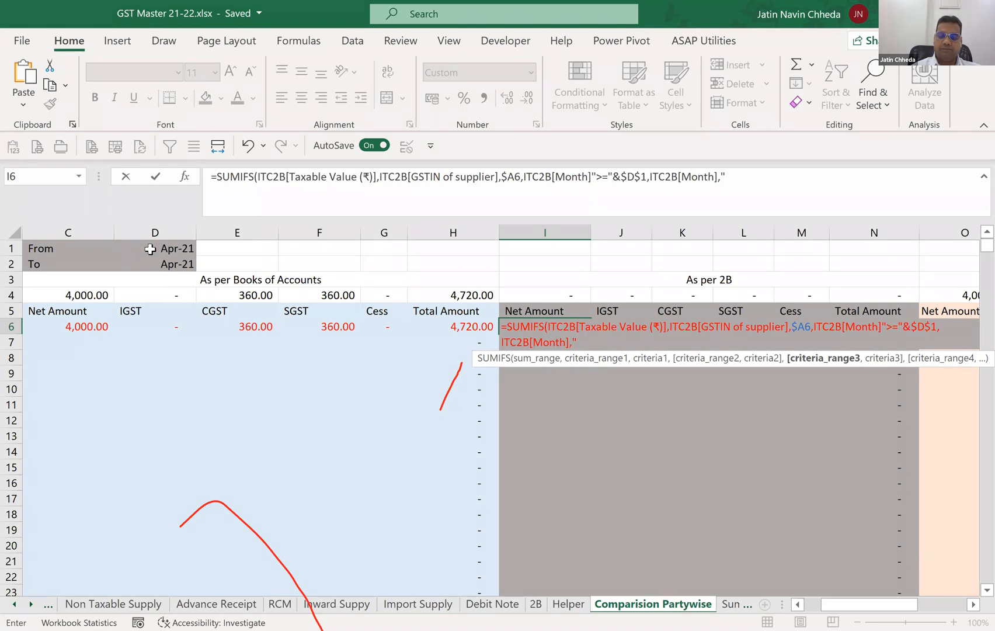
type("<=\"&")
left_click(173, 265)
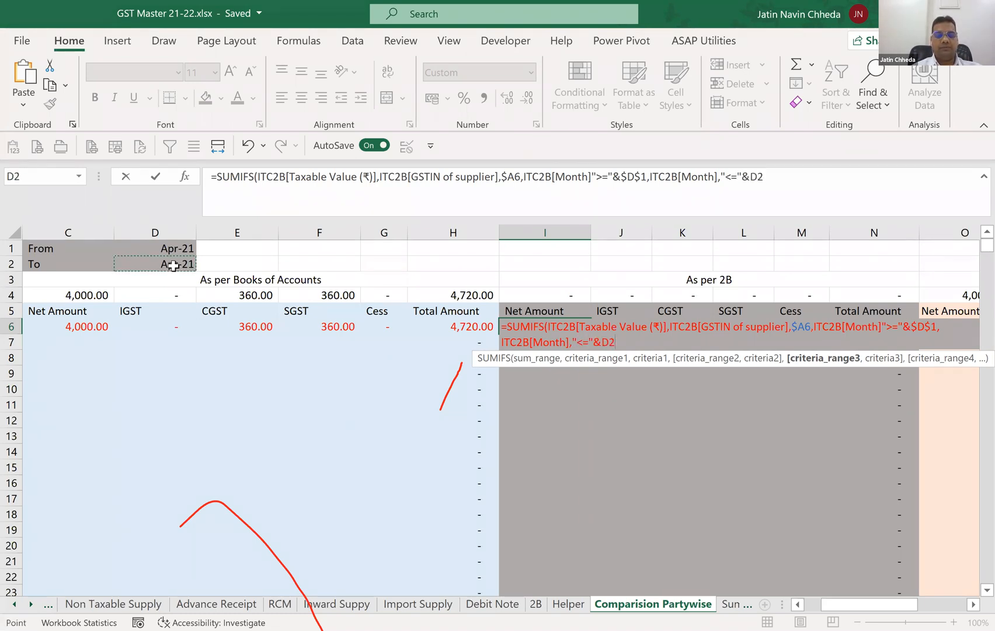
key("F4")
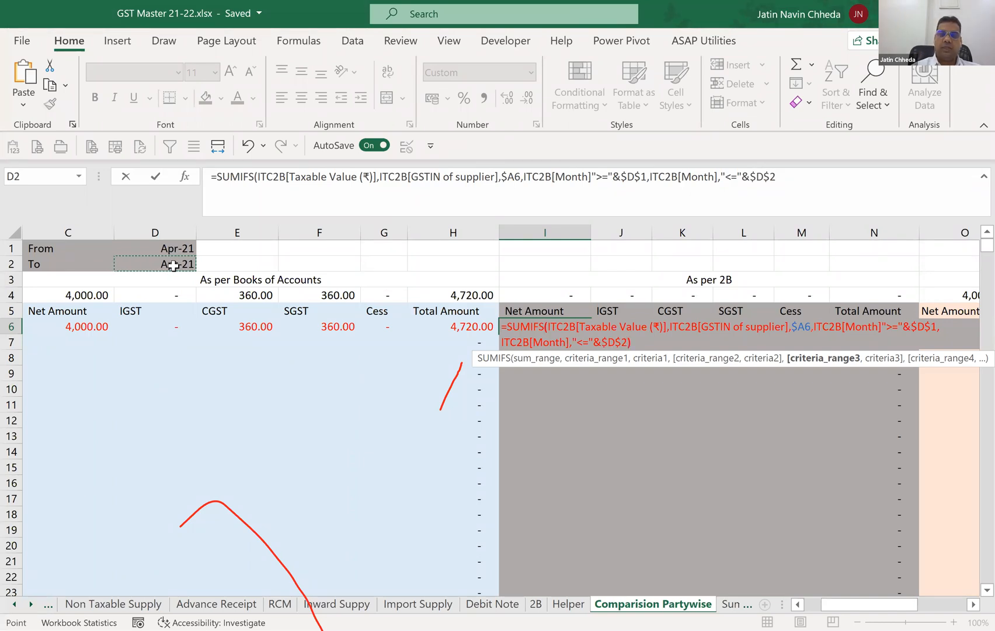
type(")")
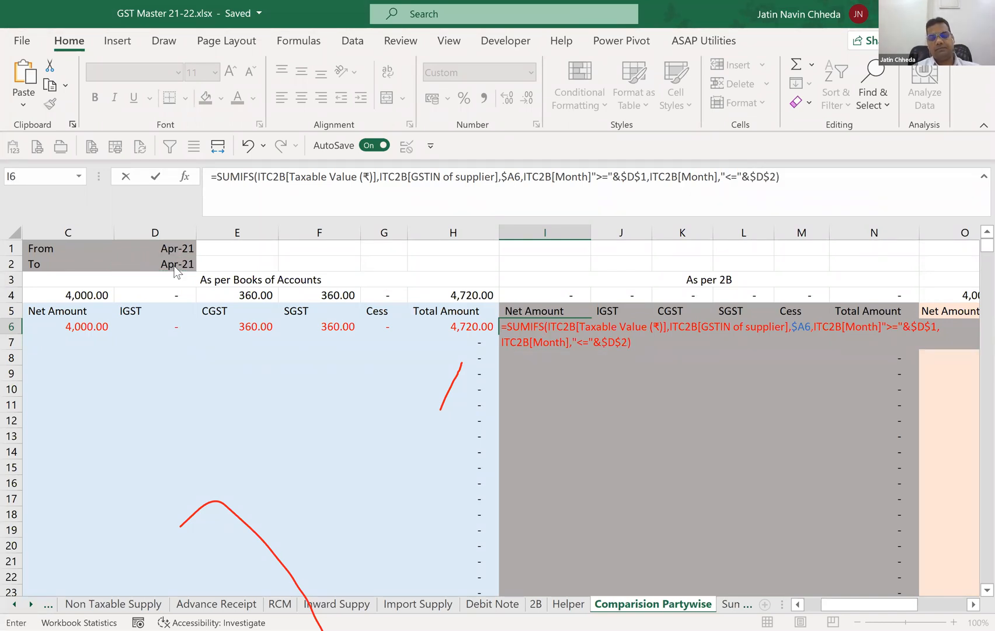
Insert the missing comma between ITC2B[Month] and ">=" in the I6 formula and enter it.
key("Return")
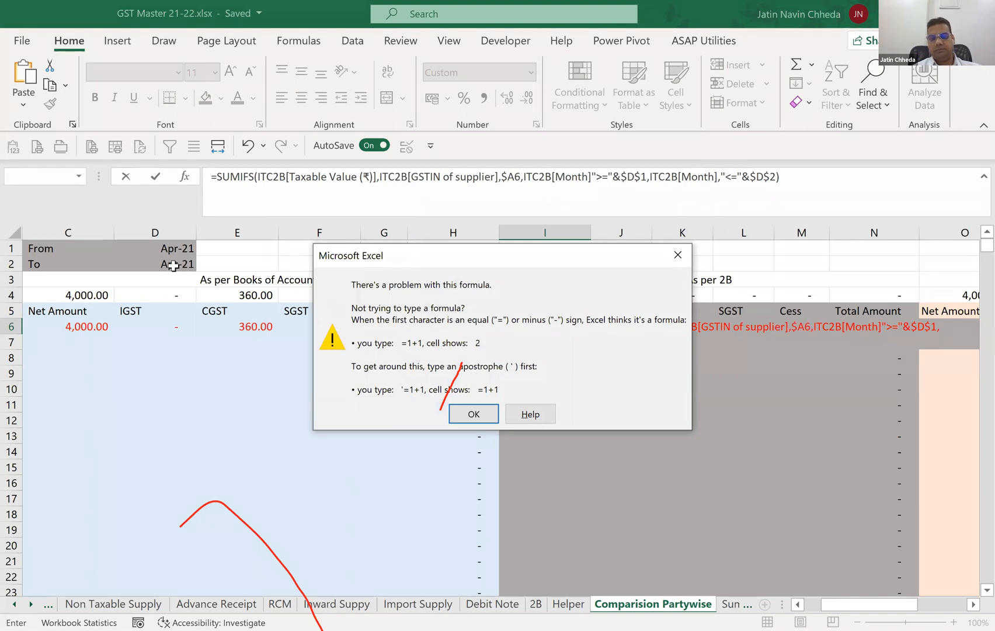
key("Return")
type(",")
key("Return")
key("Up")
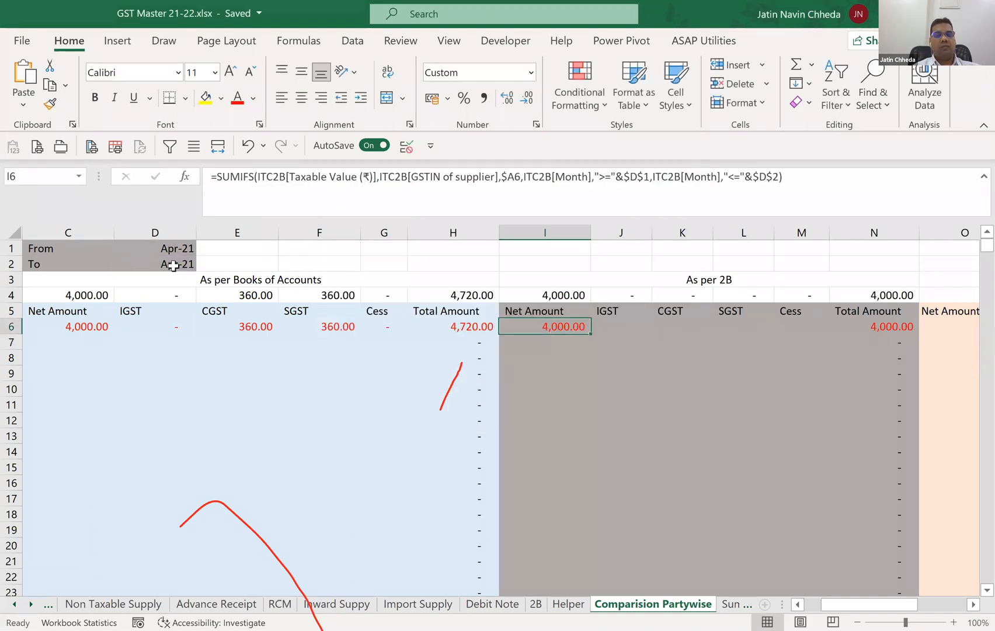
Copy the full SUMIFS formula text from I6 into the As per 2B IGST cell J6.
key("F2")
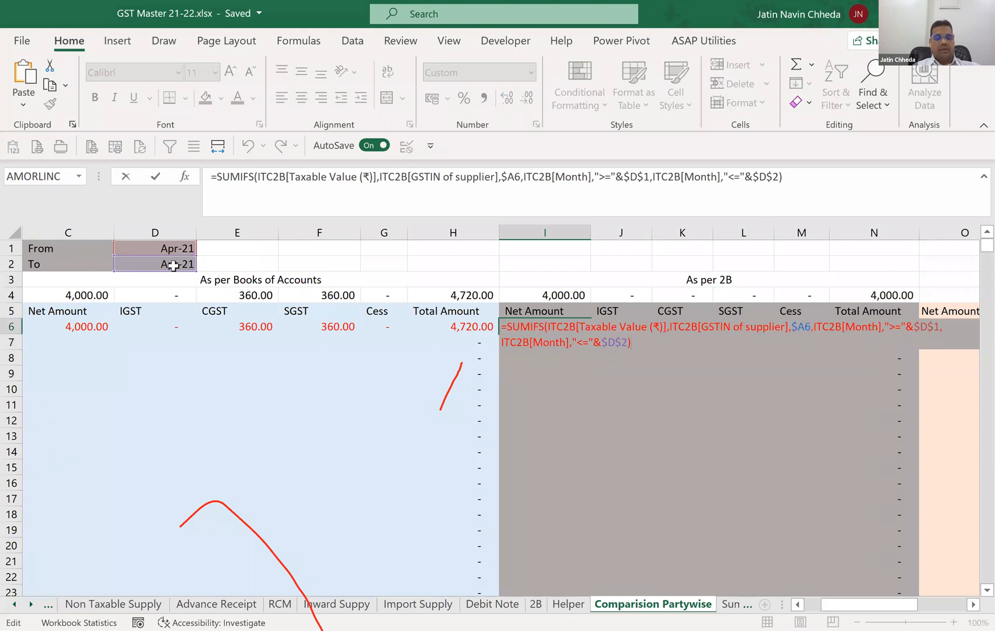
key("ctrl+shift+Home")
key("ctrl+c")
key("Escape")
key("Right")
key("F2")
key("ctrl+v")
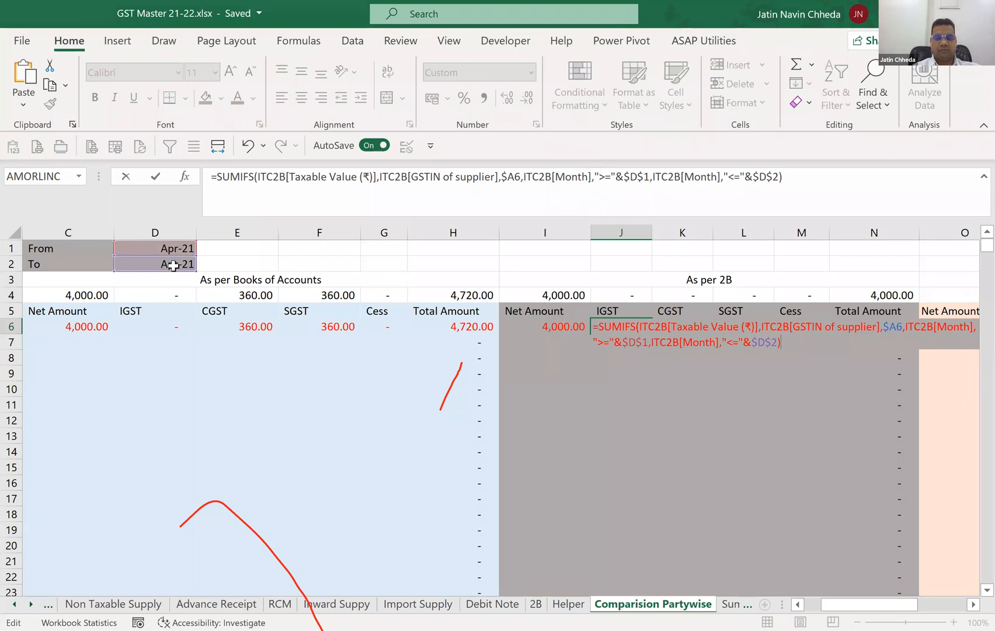
Replace the sum range of the J6 formula with ITC2B[Integrated Tax(₹)].
type("in")
key("Down")
key("Down")
key("Down")
key("Down")
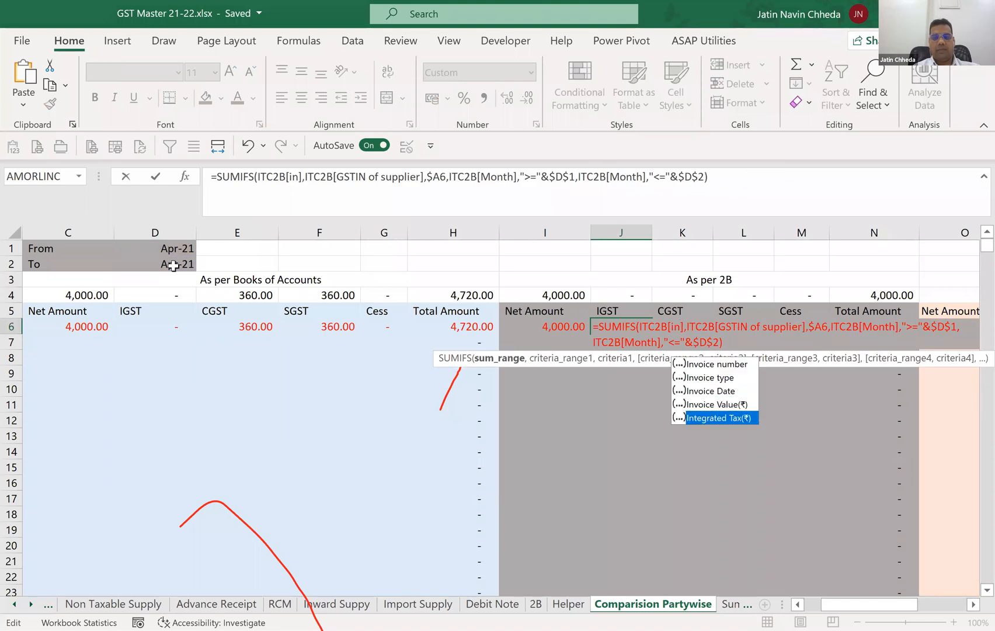
key("Tab")
key("Tab")
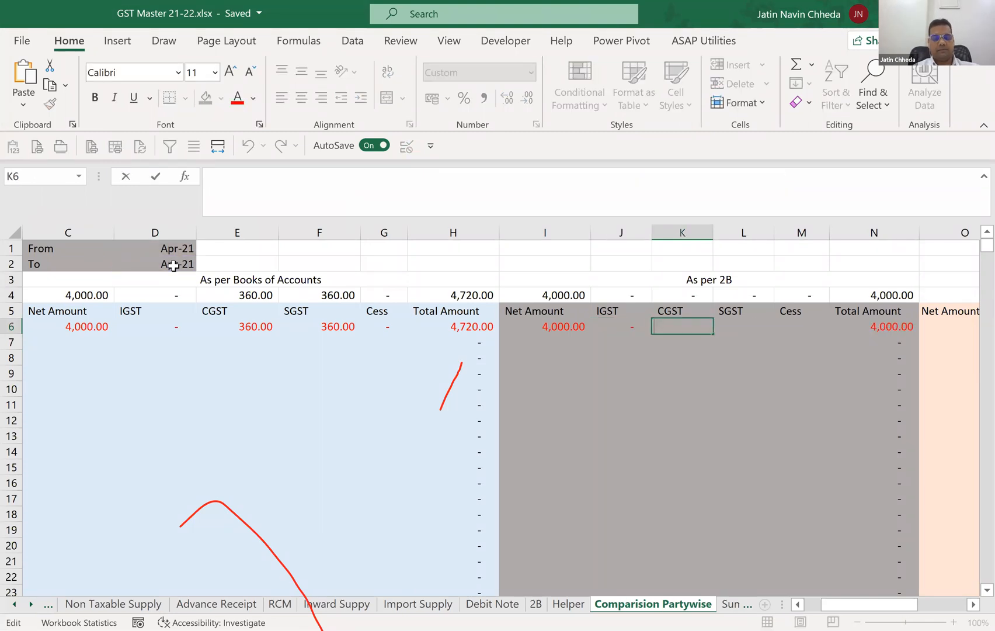
Paste the copied SUMIFS formula into the CGST cell K6, summing the central tax column, and into the SGST cell L6.
key("F2")
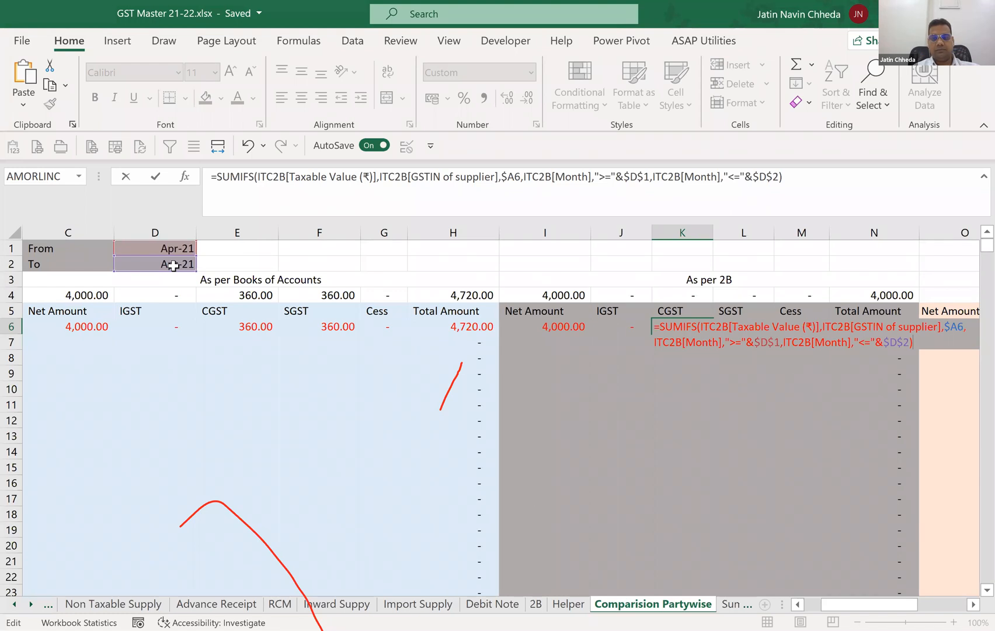
key("Tab")
key("F2")
key("ctrl+v")
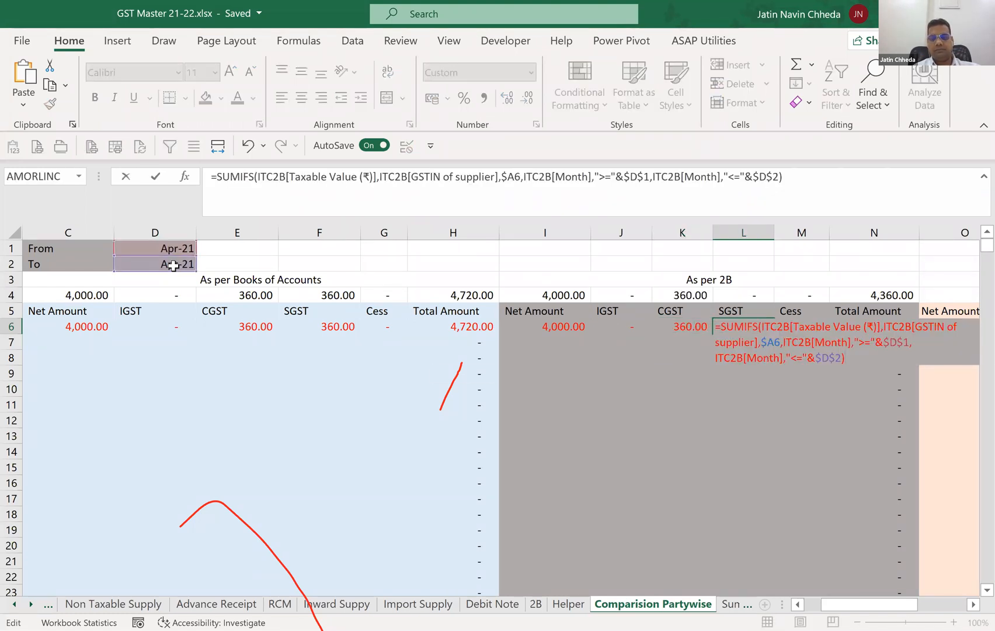
Replace the sum range of the L6 formula with ITC2B[State/UT Tax(₹)].
key("Up")
key("Up")
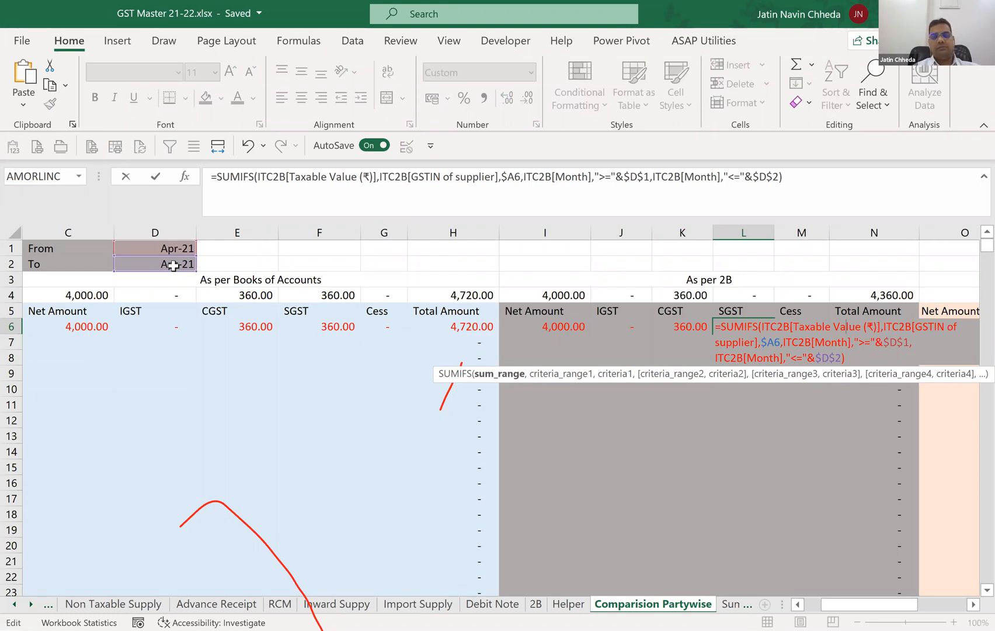
type("Stat")
key("Tab")
key("Return")
key("Up")
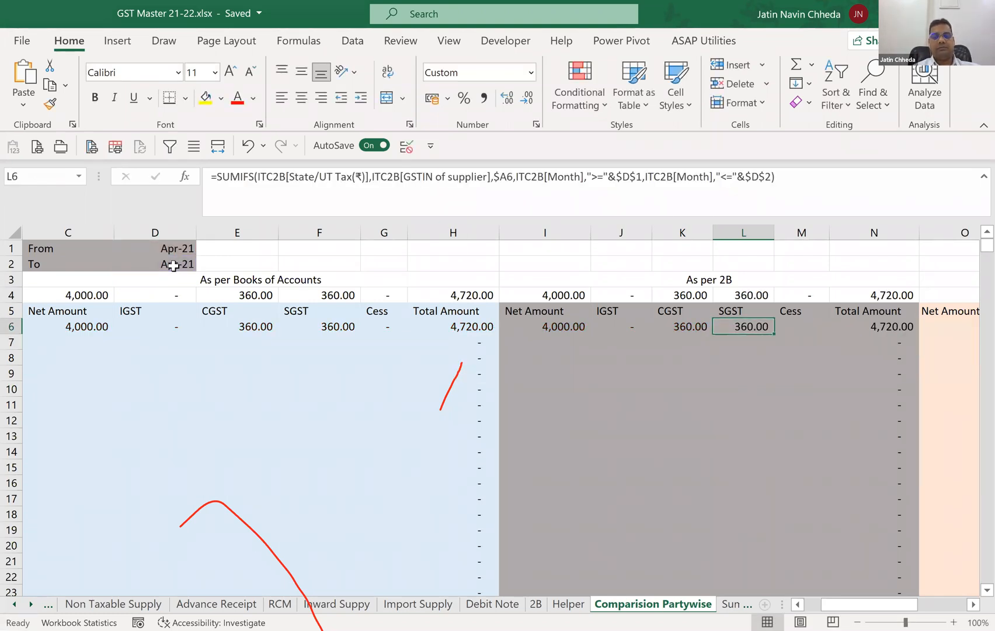
Enter the copied SUMIFS formula in the As per 2B Cess cell M6, summing the cess column.
key("Right")
key("ctrl+v")
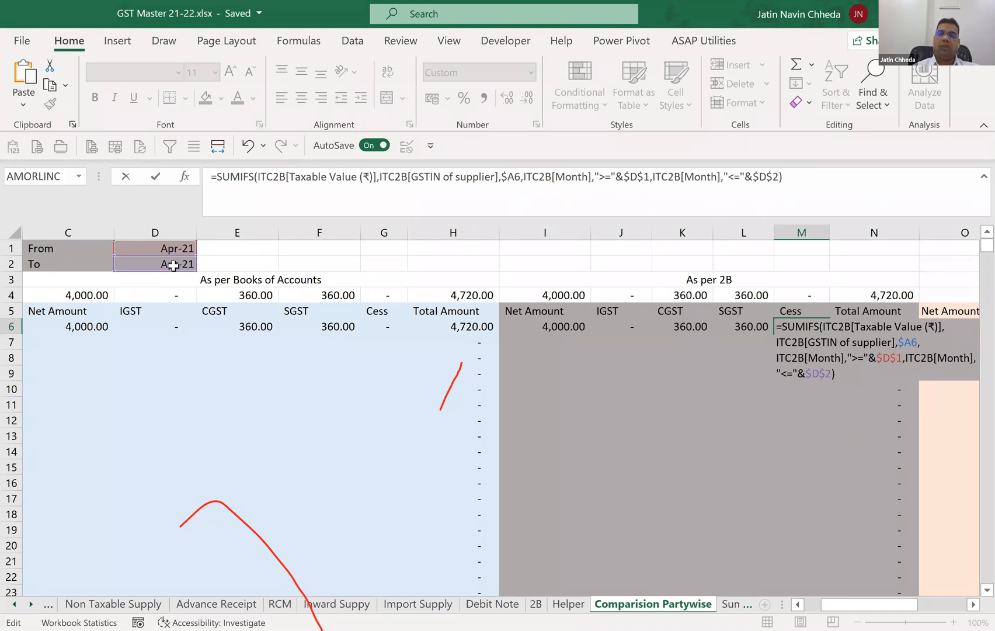
key("Return")
Fill the As per Books of Accounts formulas in C6:H6 down to row 20.
key("Up")
key("Left")
key("Left")
key("Left")
key("Left")
key("Left")
key("Left")
key("Left")
key("Left")
key("Left")
key("Left")
key("shift+Right")
key("shift+Right")
key("shift+Right")
key("shift+Right")
key("shift+Right")
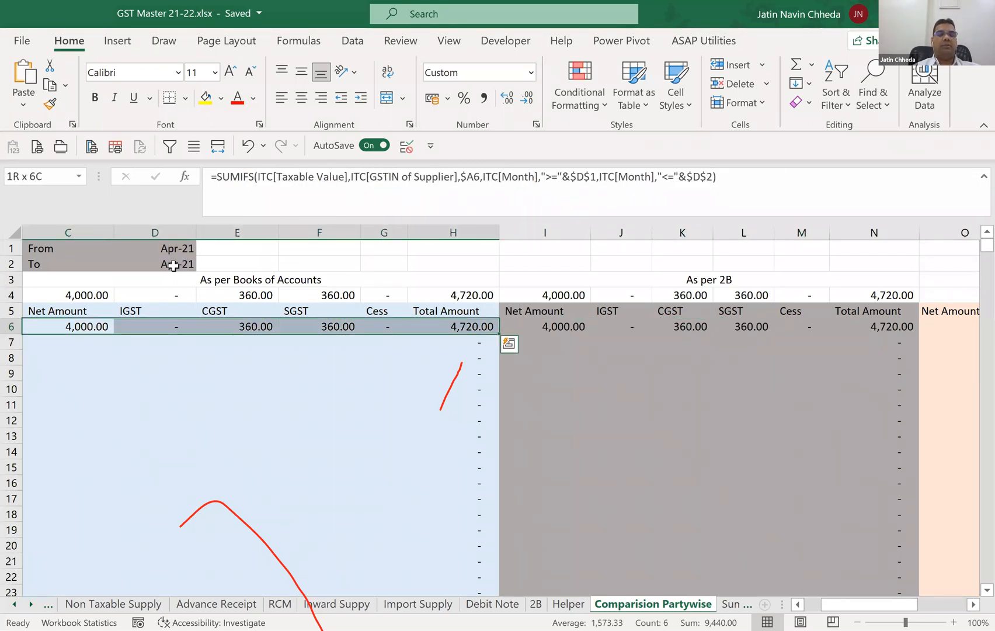
key("shift+Down")
key("shift+Down")
key("shift+Down")
key("shift+Down")
key("shift+Down")
key("shift+Down")
key("shift+Down")
key("shift+Down")
key("shift+Down")
key("shift+Down")
key("shift+Down")
key("shift+Down")
key("shift+Down")
key("shift+Down")
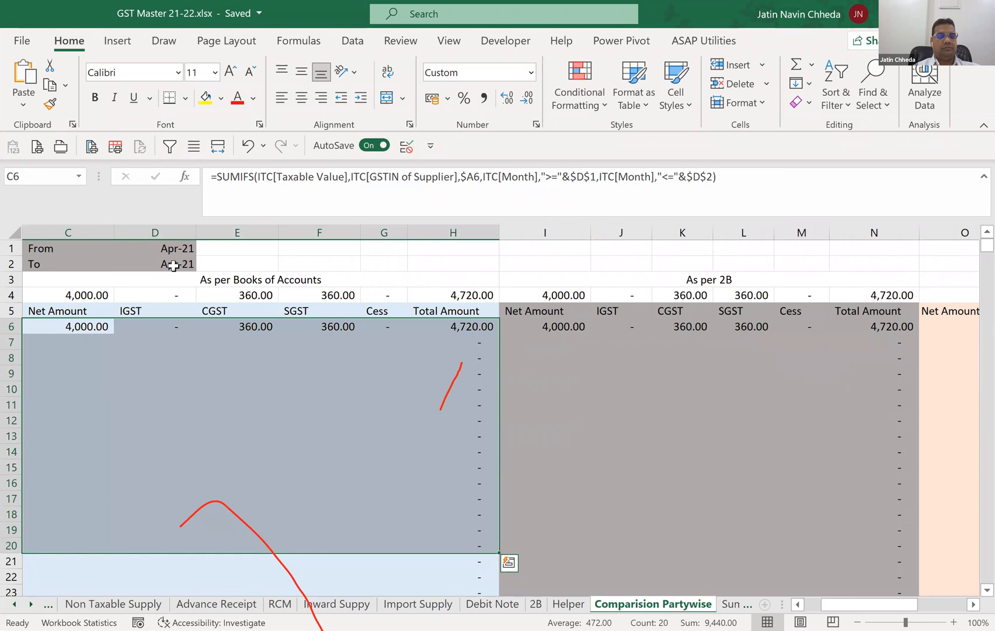
key("ctrl+d")
Fill the As per 2B formulas in I6:N6 down to row 18.
key("Right")
key("Right")
key("Right")
key("Right")
key("Right")
key("Right")
key("shift+Right")
key("shift+Right")
key("shift+Right")
key("shift+Right")
key("shift+Right")
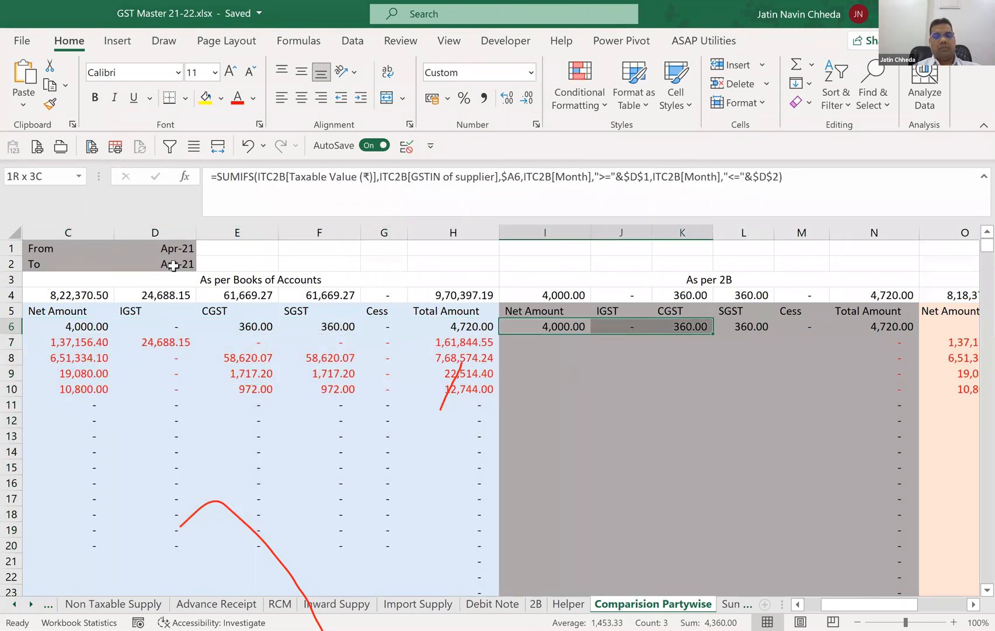
key("shift+Down")
key("shift+Down")
key("shift+Down")
key("shift+Down")
key("shift+Down")
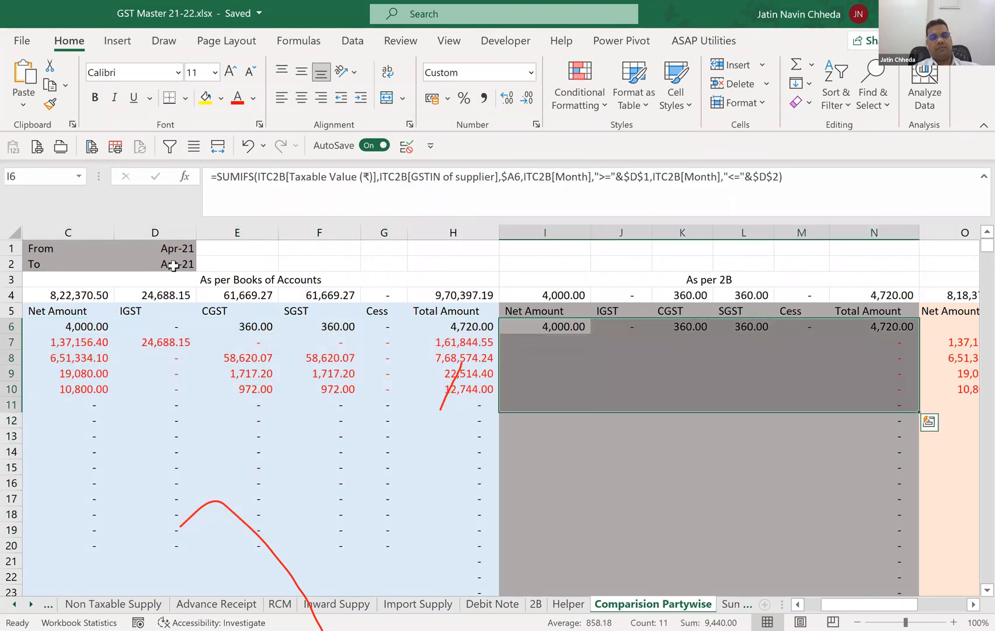
key("shift+Down")
key("shift+Down")
key("shift+Down")
key("shift+Down")
key("shift+Down")
key("shift+Down")
key("shift+Down")
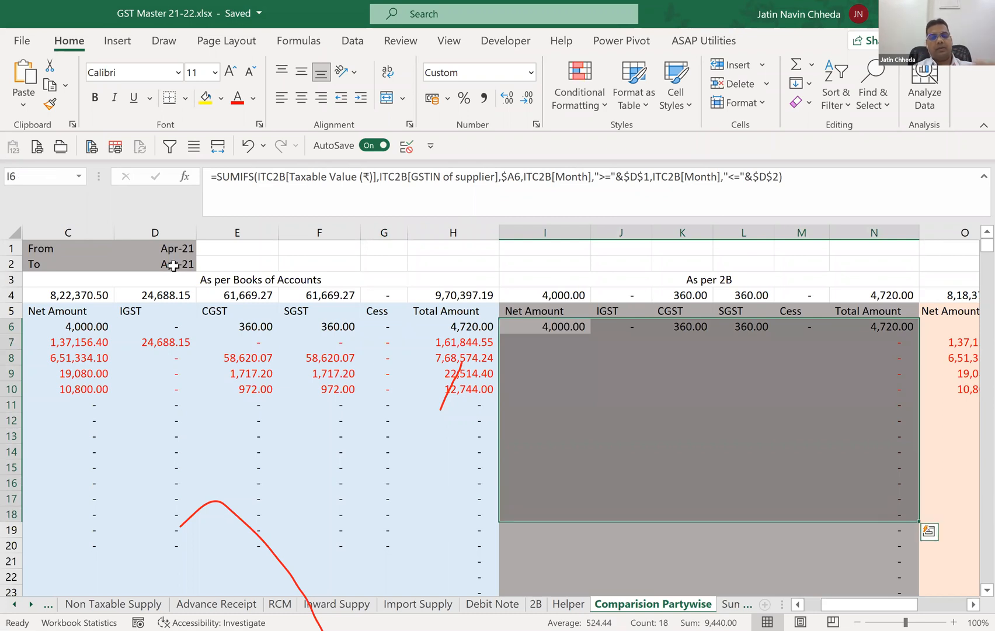
key("ctrl+d")
Check the GST number and books of accounts amounts of the party in row 9.
key("Down")
key("Down")
key("Down")
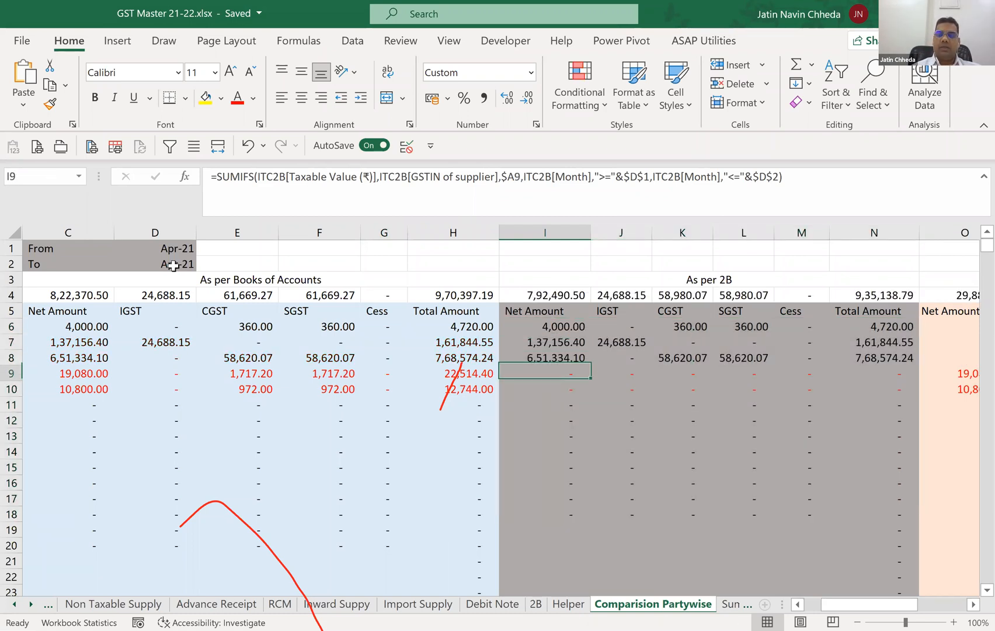
key("Left")
key("Left")
key("Left")
key("Left")
key("Left")
key("Left")
key("Left")
key("Left")
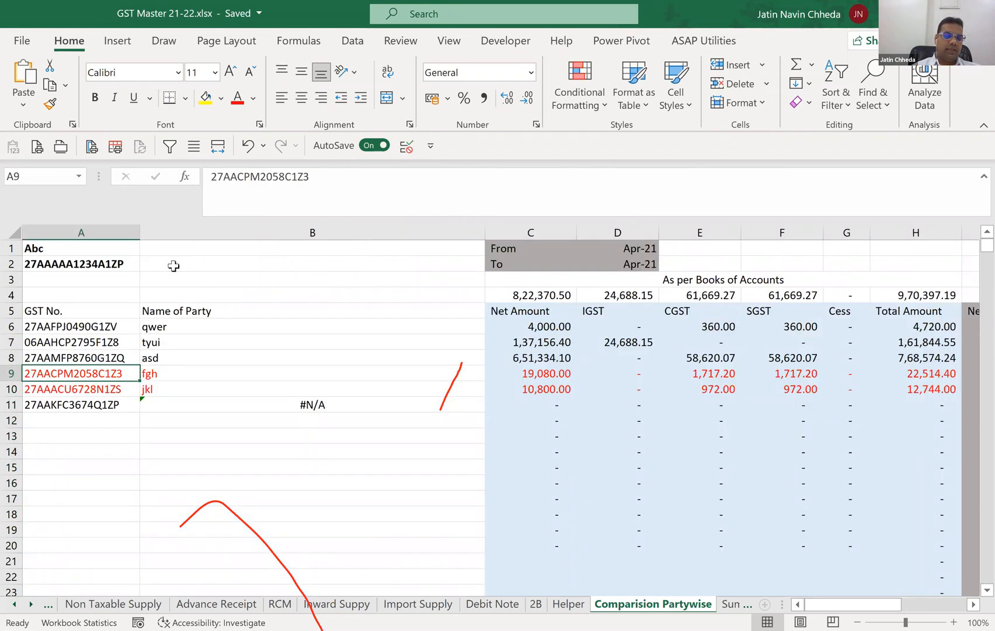
key("Right")
key("Right")
key("Right")
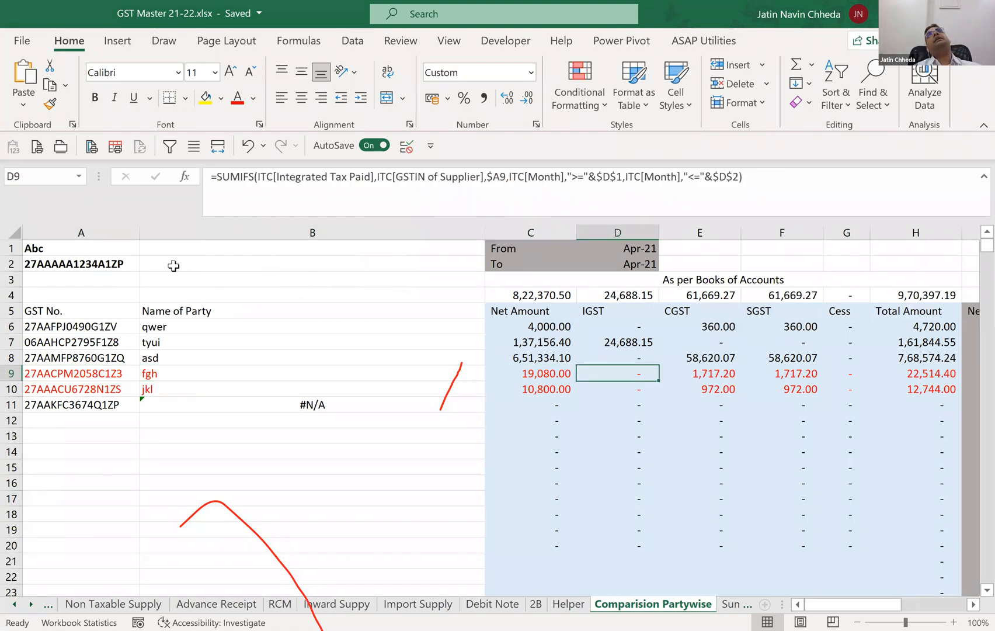
key("Up")
key("Up")
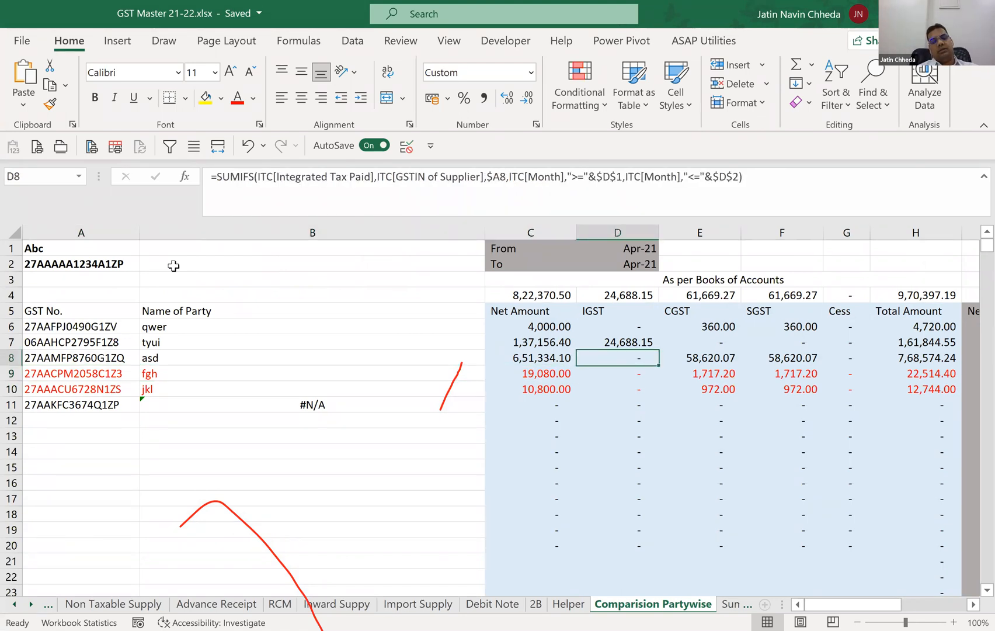
key("Down")
key("Down")
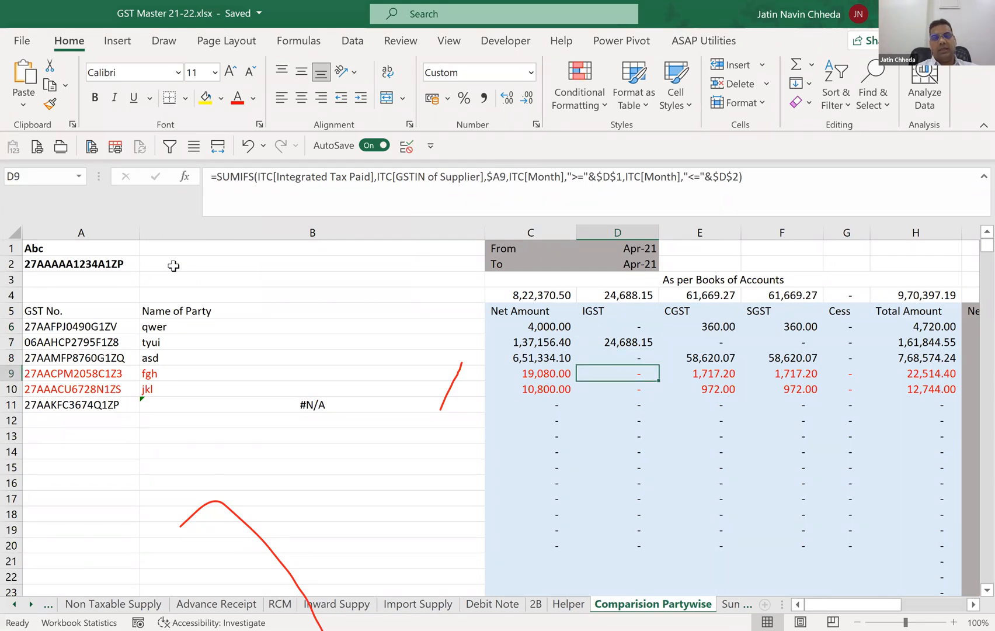
Compare row 9's total in the books with its As per 2B amounts and the Diff section.
key("Right")
key("Right")
key("Right")
key("Right")
key("Right")
key("Right")
key("Right")
key("Right")
key("Right")
key("Right")
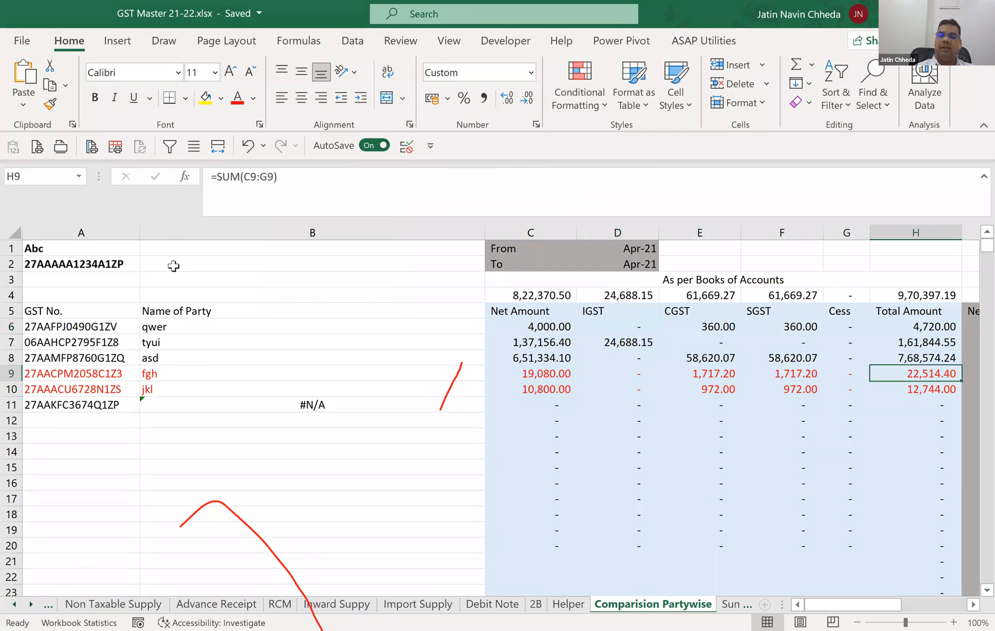
key("Right")
key("Right")
key("Right")
key("Right")
key("Right")
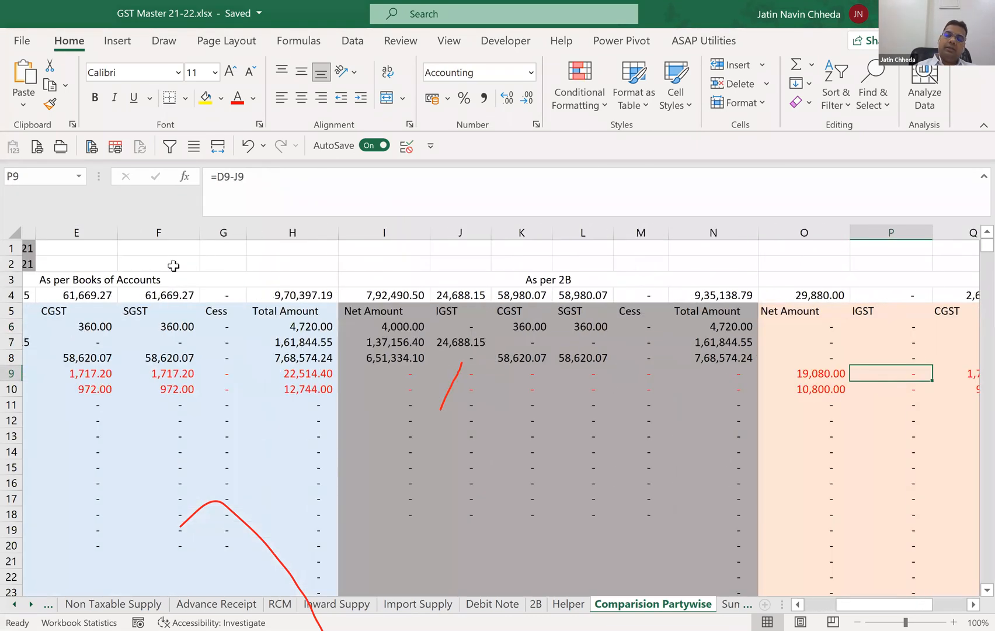
key("Right")
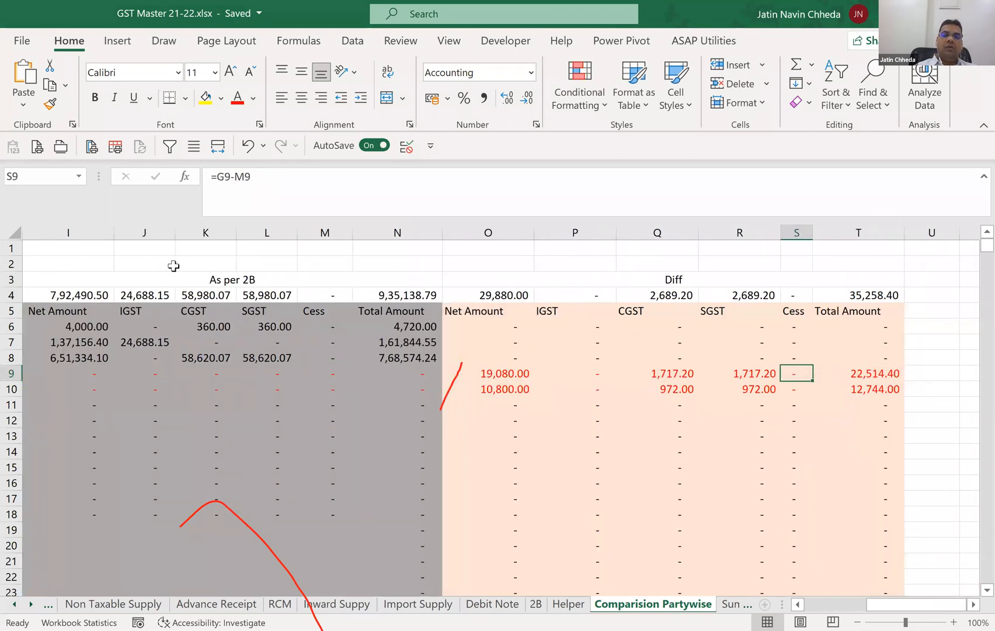
key("Right")
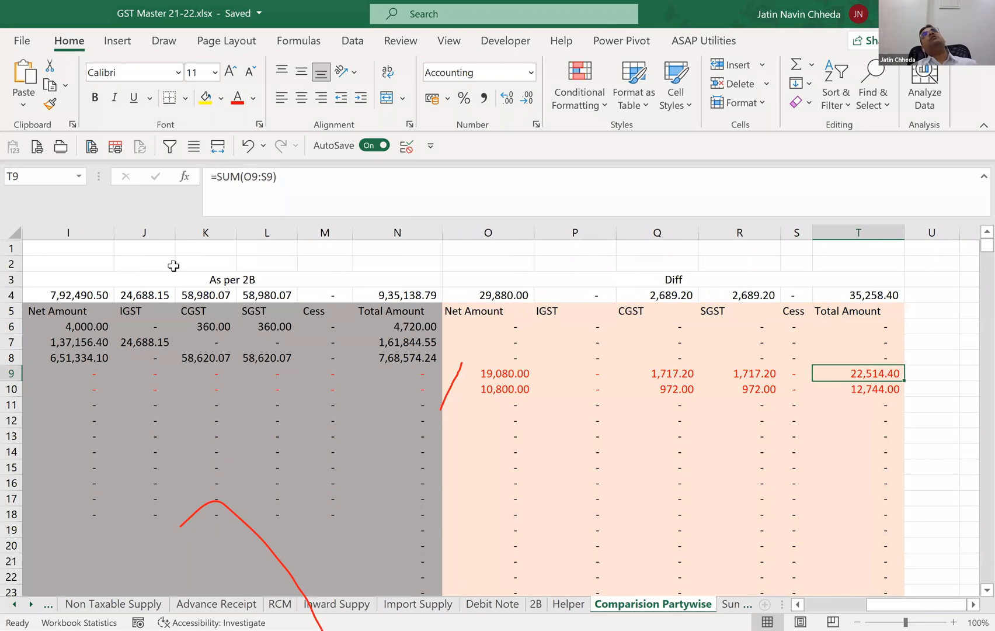
key("Left")
key("Left")
key("Left")
key("Left")
key("Left")
key("Left")
key("Left")
key("Left")
key("Left")
key("Left")
key("Left")
key("Left")
key("Left")
key("Left")
key("Left")
key("Left")
key("Left")
key("Left")
key("Left")
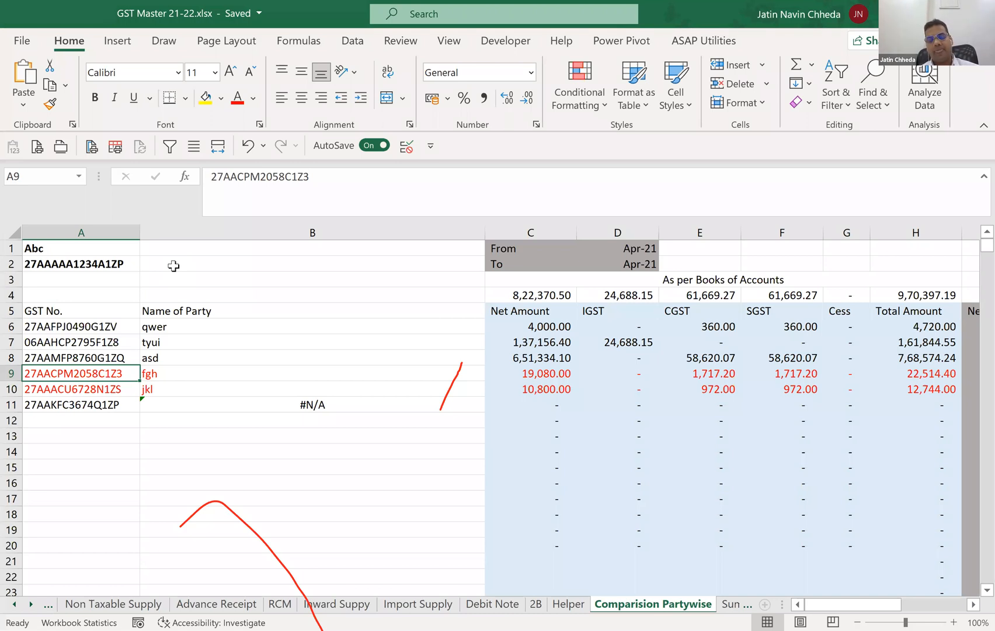
Go to the Setoff JC sheet.
key("ctrl+Page_Down")
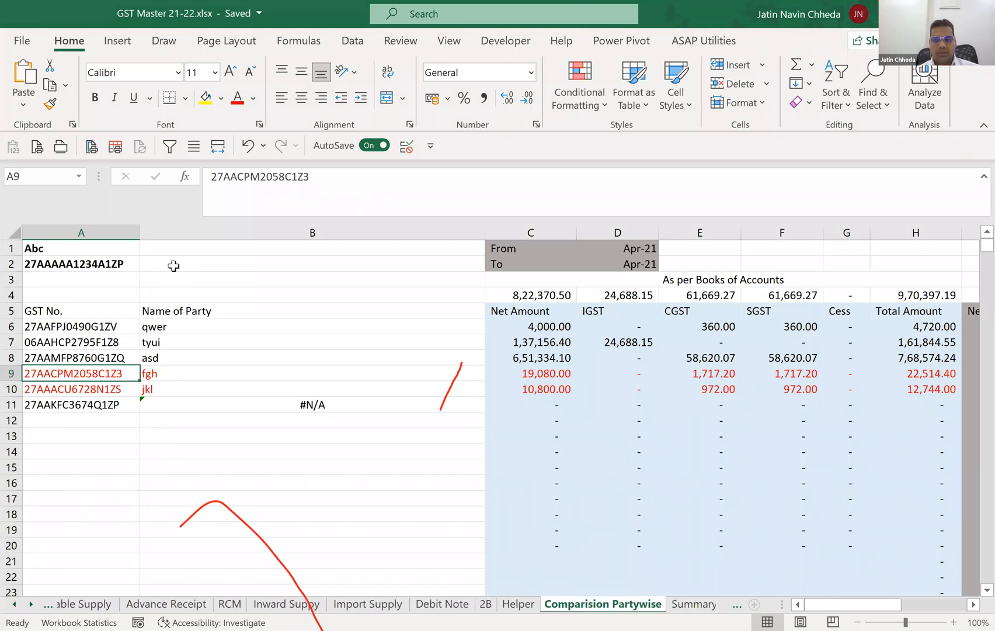
key("ctrl+Page_Down")
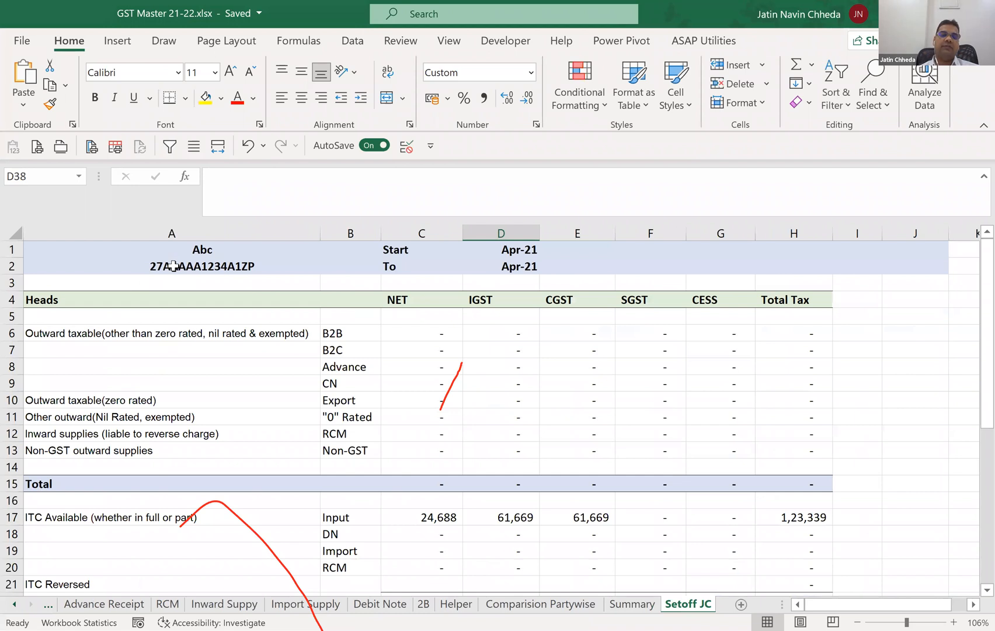
Check the Start and To months at the head of the Setoff JC sheet.
key("ctrl+Home")
key("Right")
key("Right")
key("Right")
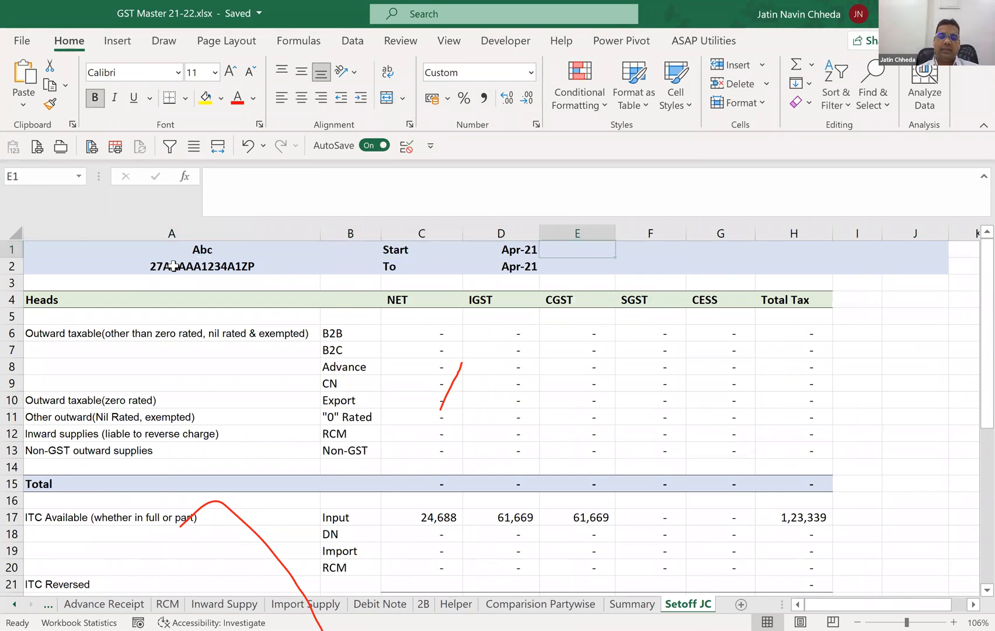
Examine the monthly B2B rows and their NET cells on the Summary sheet.
key("ctrl+Page_Up")
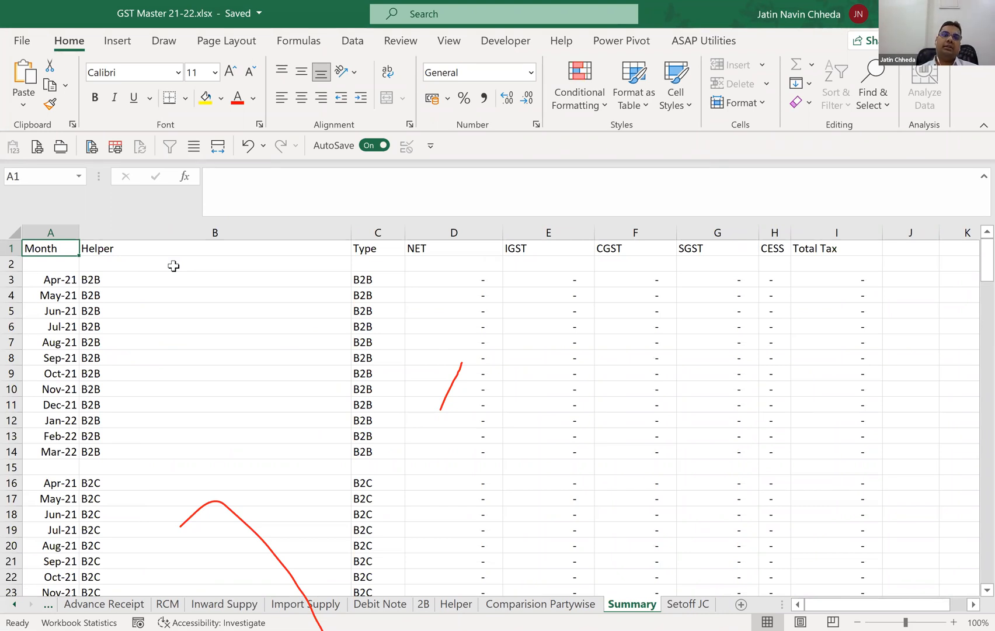
key("Down")
key("Down")
key("Down")
key("Right")
key("Right")
key("Right")
key("Right")
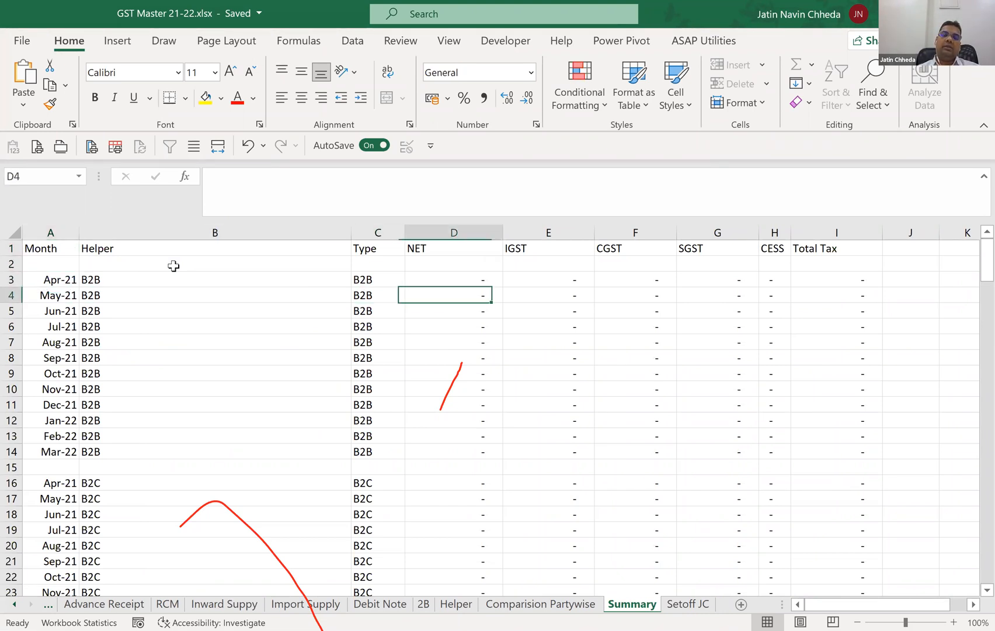
key("Up")
key("Left")
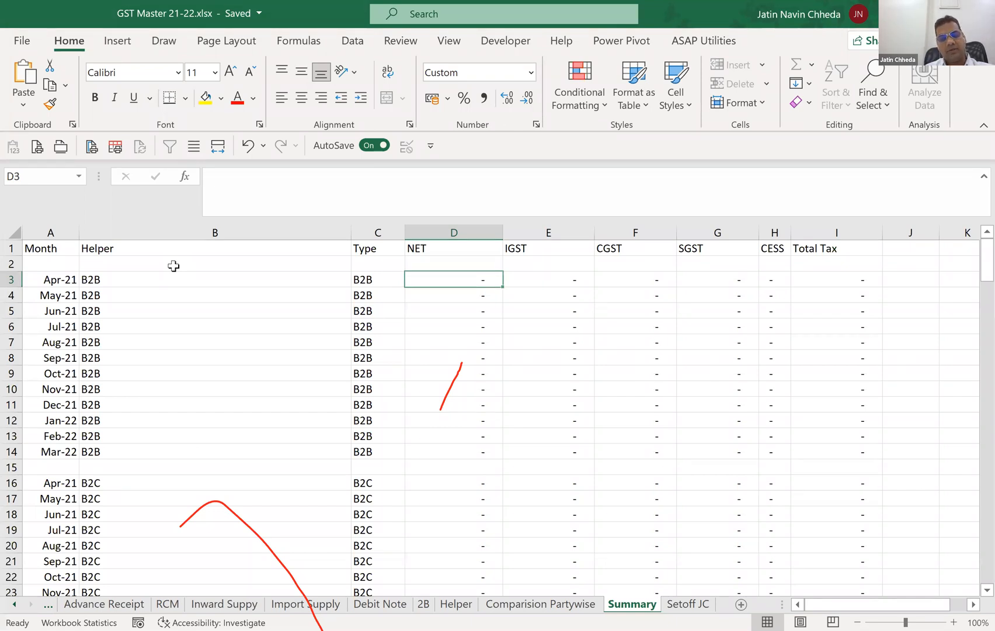
Inspect the SUMIFS formulas in the B2B row 6 of the Setoff JC sheet, across the tax columns.
key("ctrl+Page_Down")
key("Down")
key("Down")
key("Down")
key("Down")
key("Down")
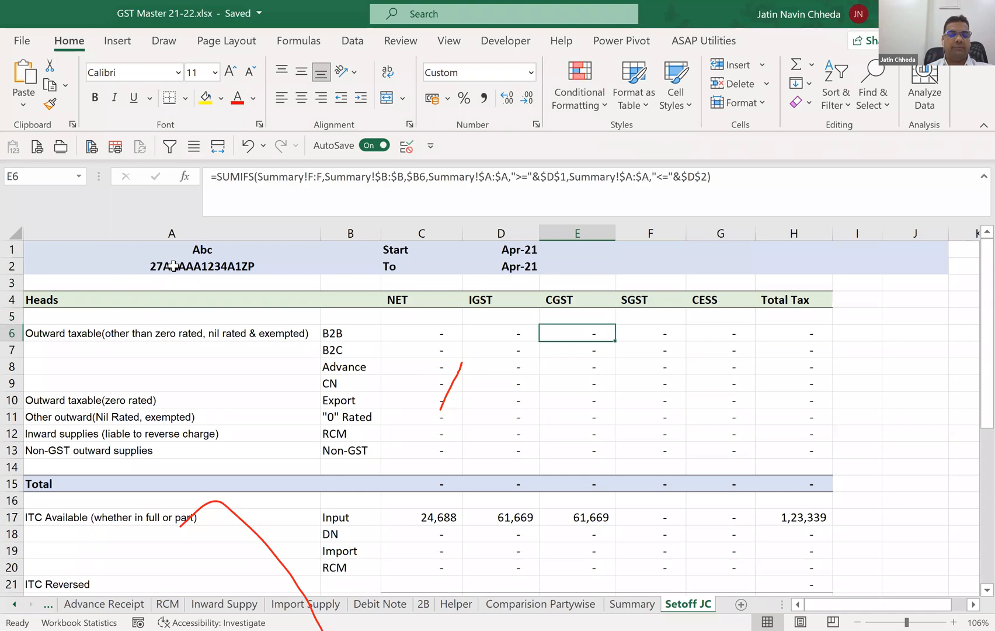
key("Left")
key("Left")
key("Right")
key("Right")
key("Right")
key("Right")
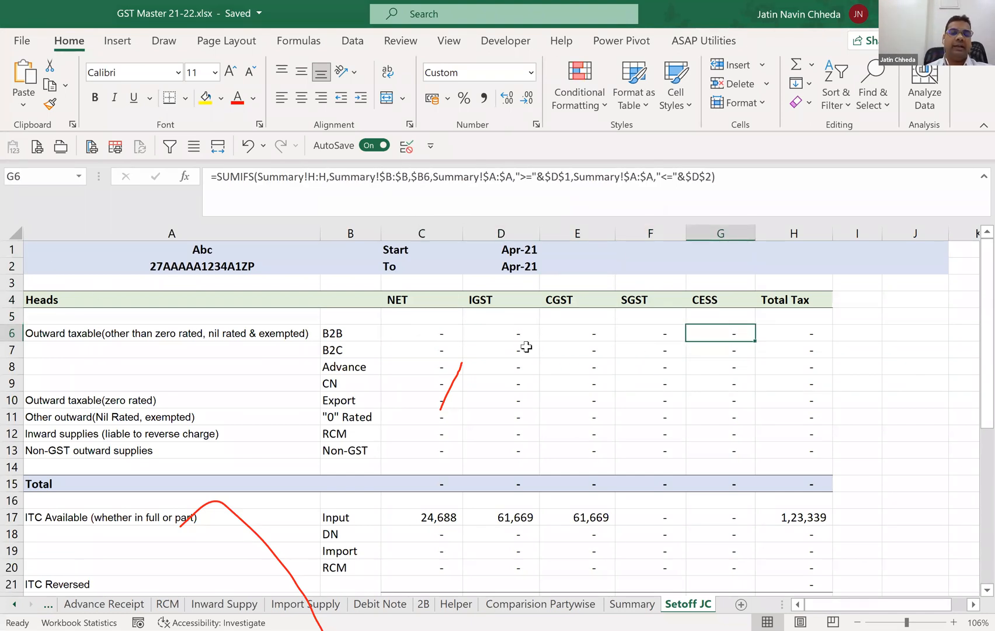
Review the net ITC totals and the Set-off Summary section of the Setoff JC sheet.
scroll(522, 355, "down", 2)
scroll(472, 478, "down", 4)
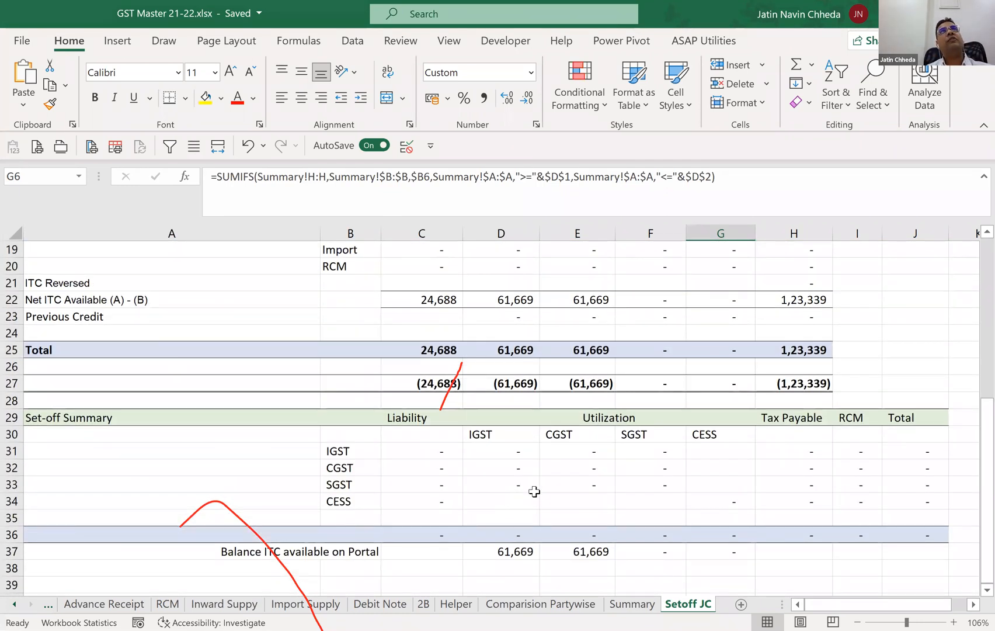
scroll(578, 480, "up", 1)
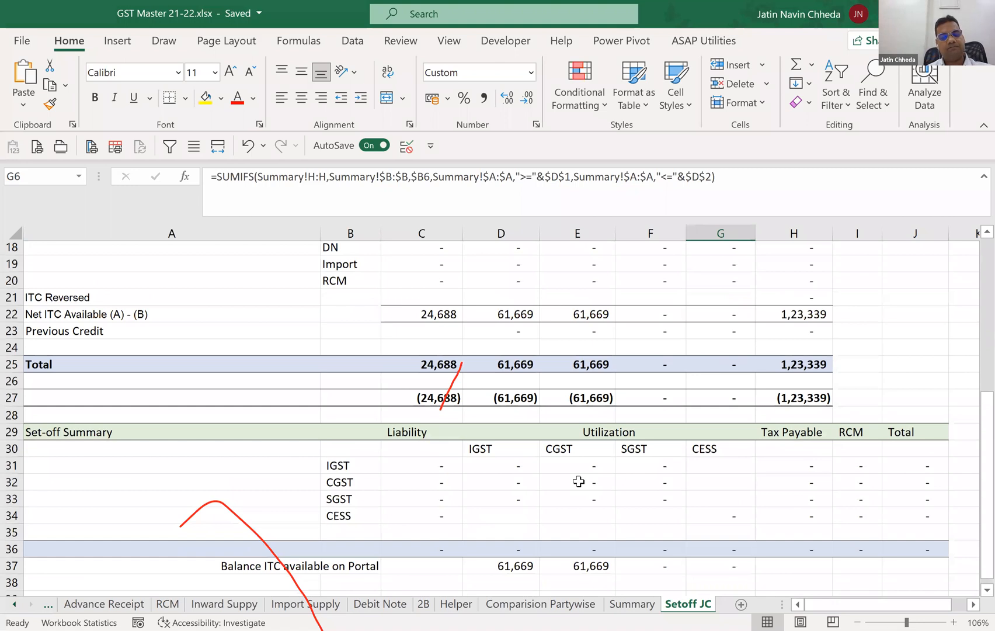
scroll(578, 481, "up", 6)
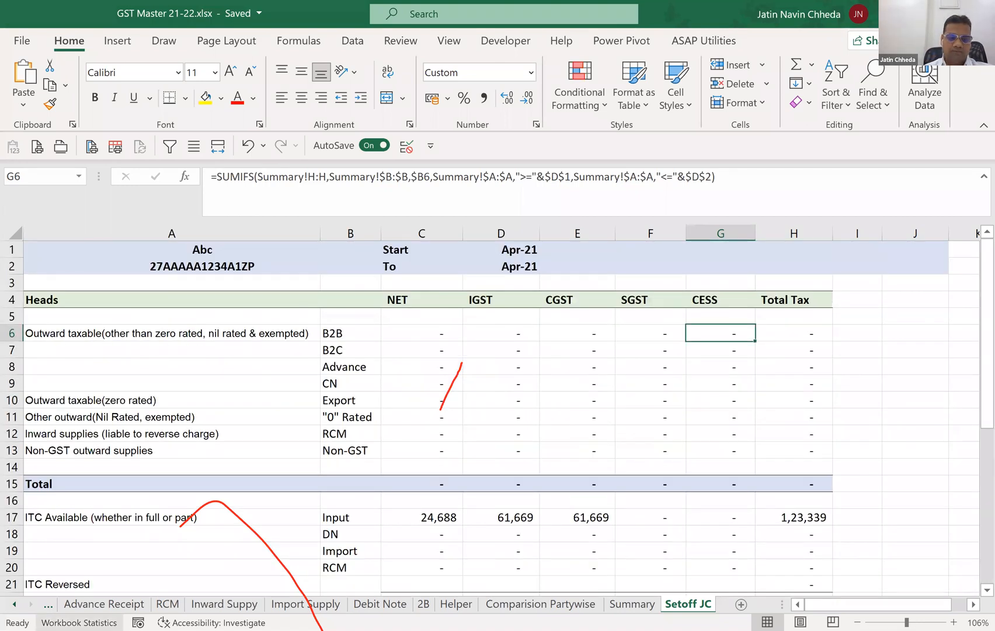
Inspect the Apr-21 output Taxable Value formula under As per Books on the Info sheet.
left_click(15, 604, "ctrl")
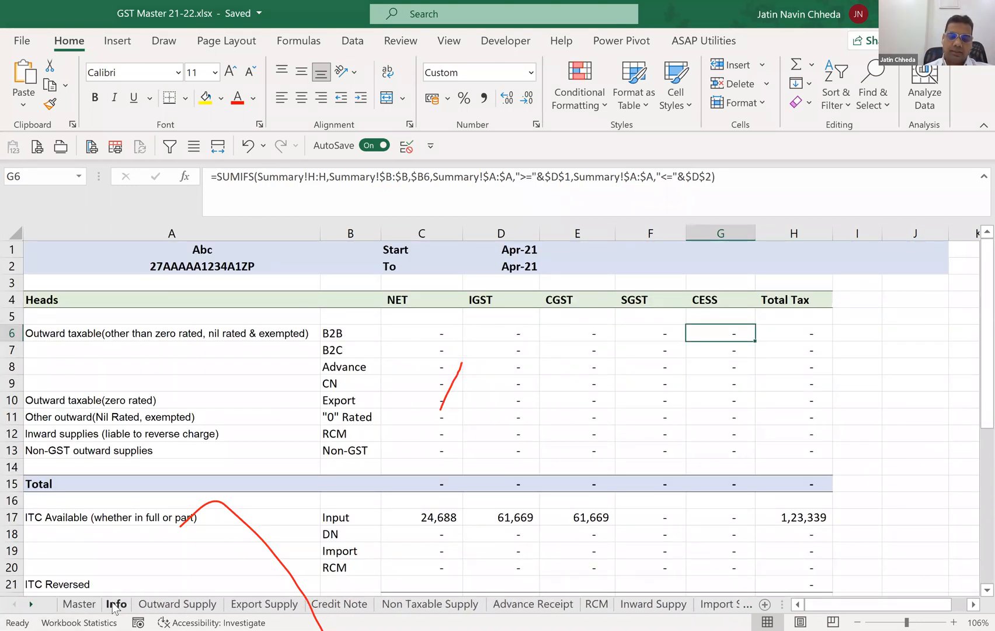
left_click(116, 604)
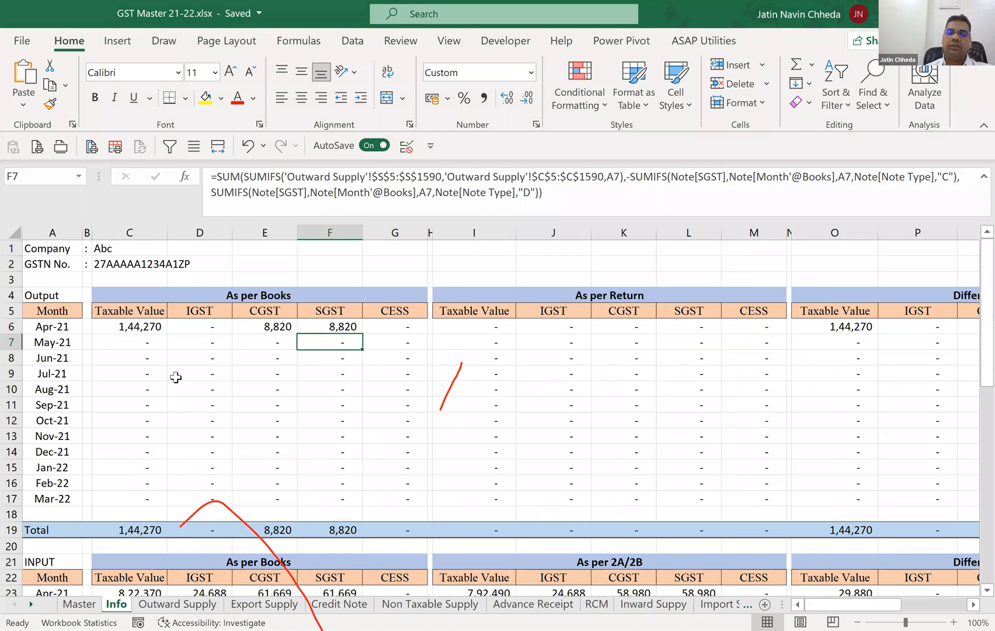
left_click(140, 327)
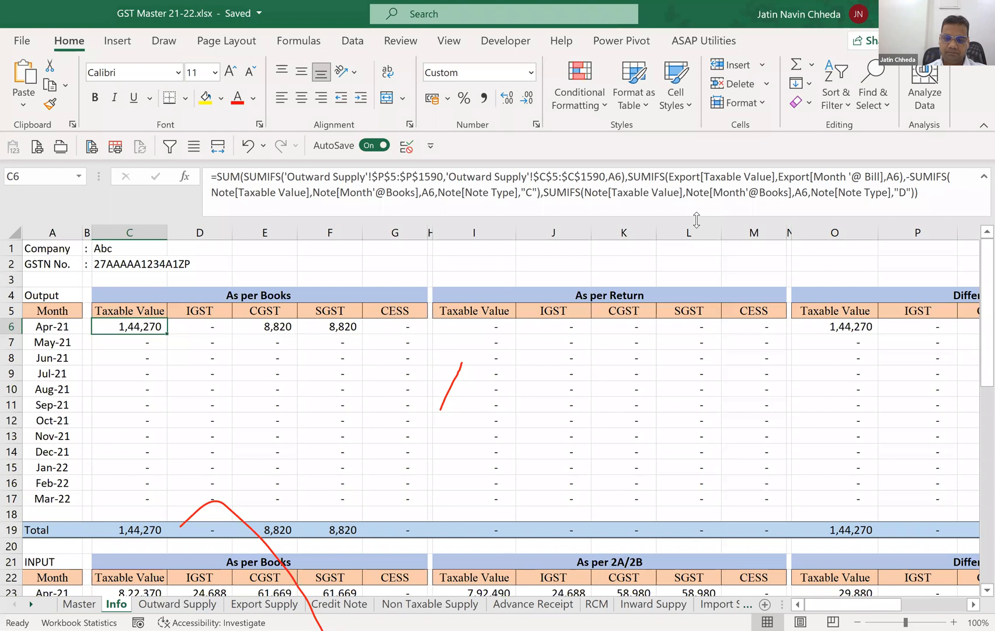
Go to the Outward Supply sheet.
left_click(213, 605)
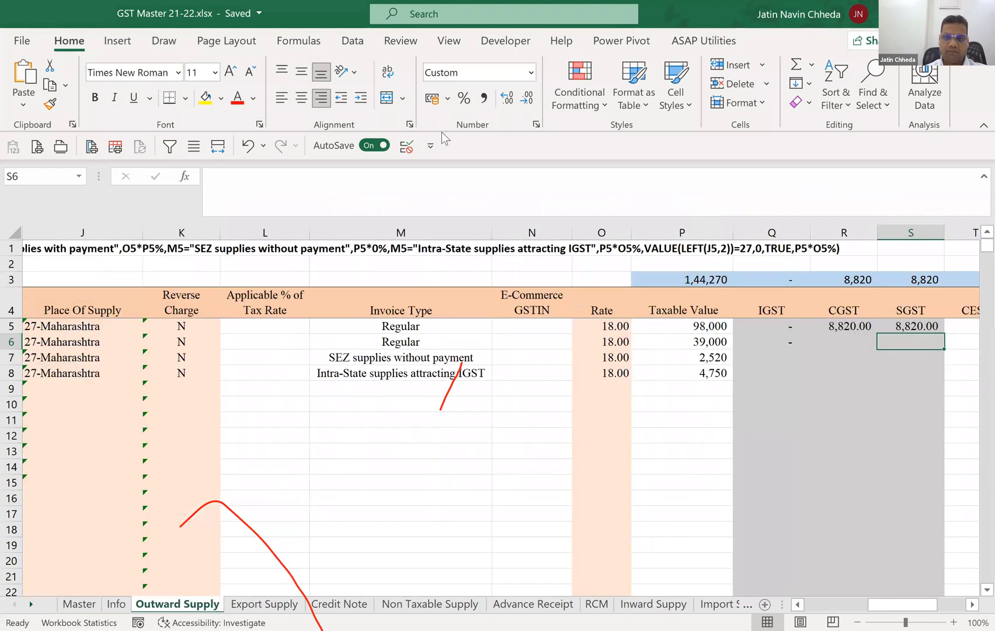